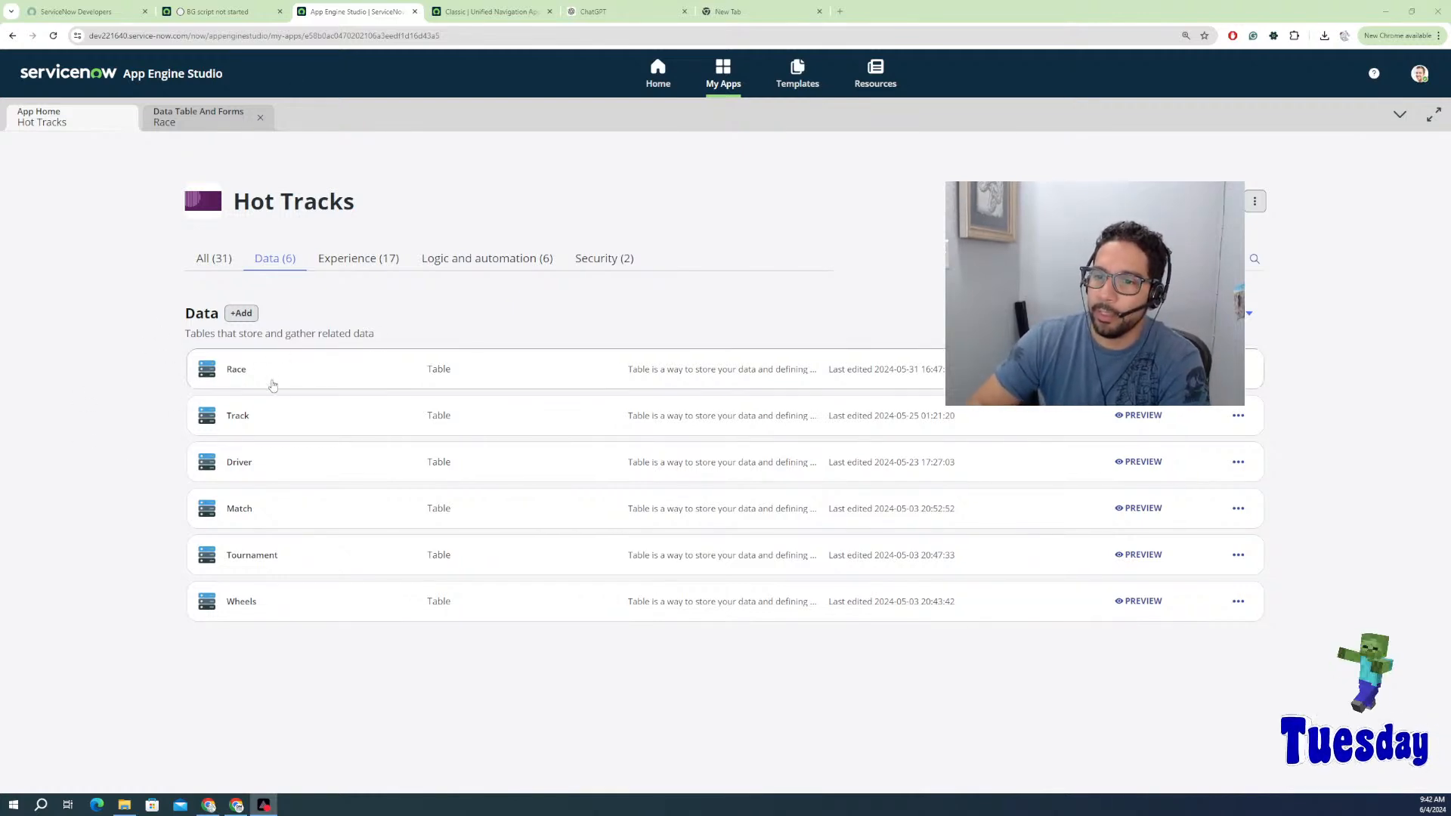
Step: Open the Race table, confirm its 1019 records, and open a race's linked match record
{"action": "left_click", "coordinate": [292, 382]}
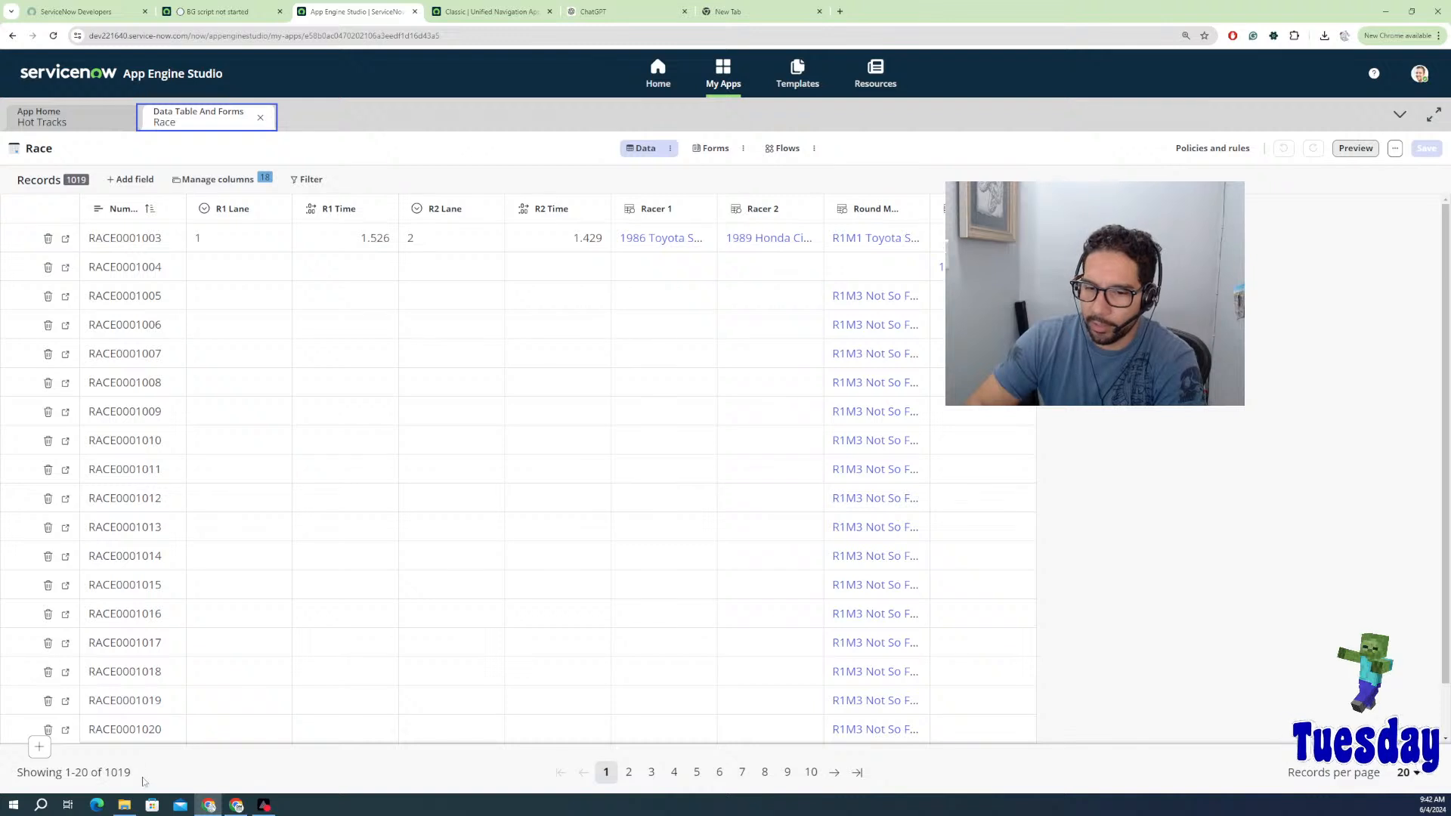
{"action": "left_click_drag", "start_coordinate": [138, 776], "coordinate": [15, 780]}
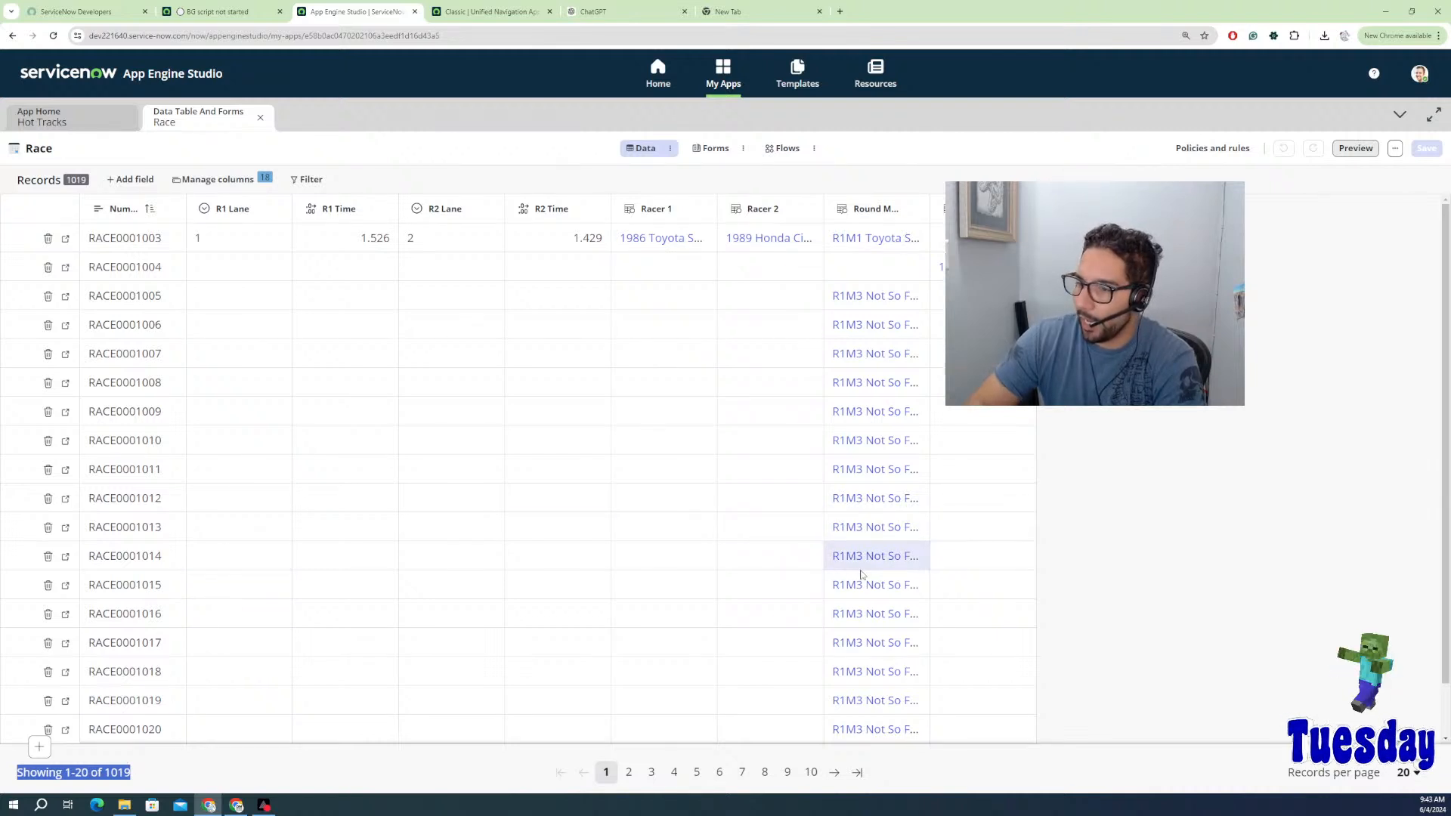
{"action": "left_click", "coordinate": [869, 614]}
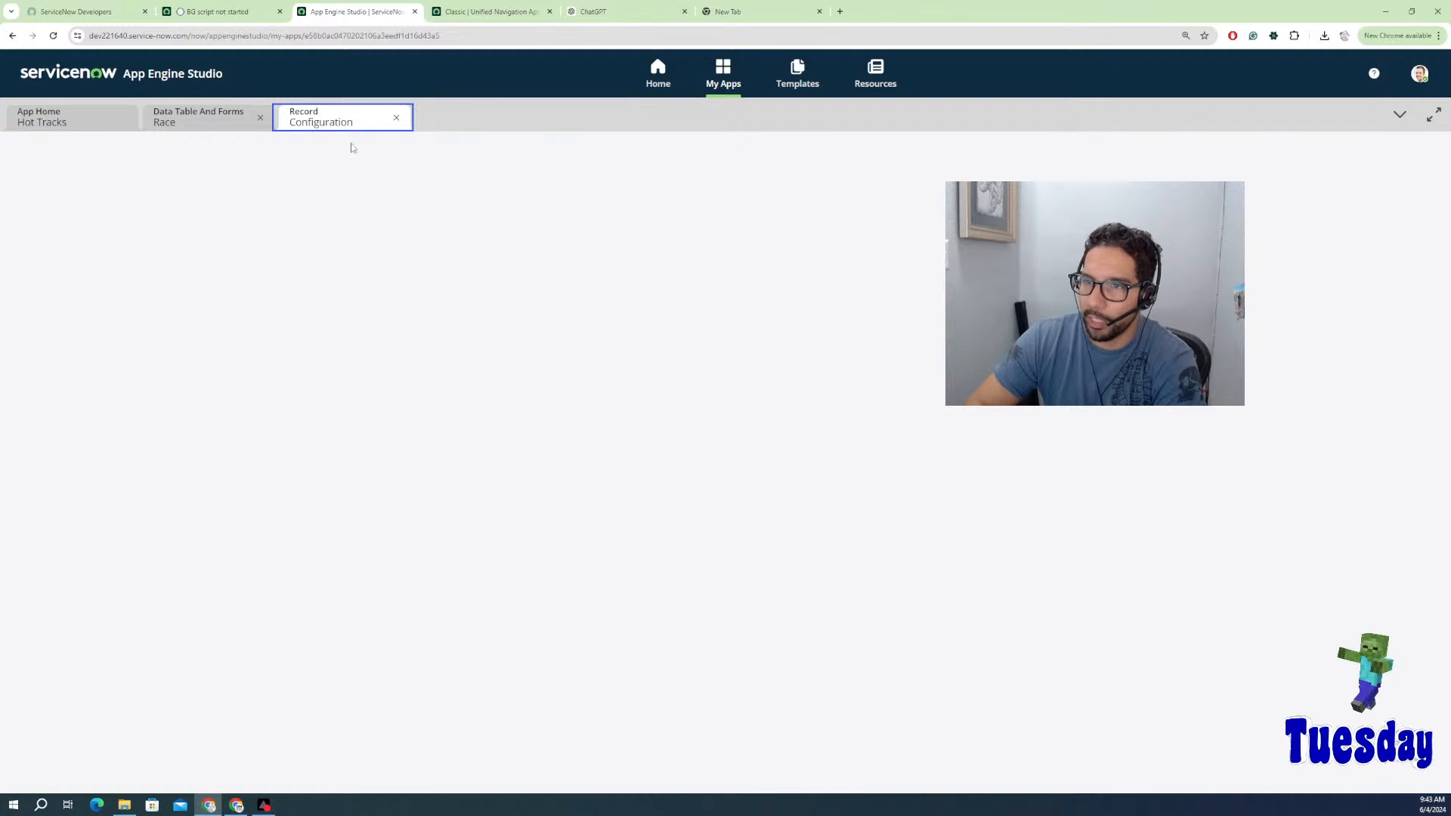
Step: Look over the linked match record, close it, and move to the background script page
{"action": "left_click", "coordinate": [219, 122]}
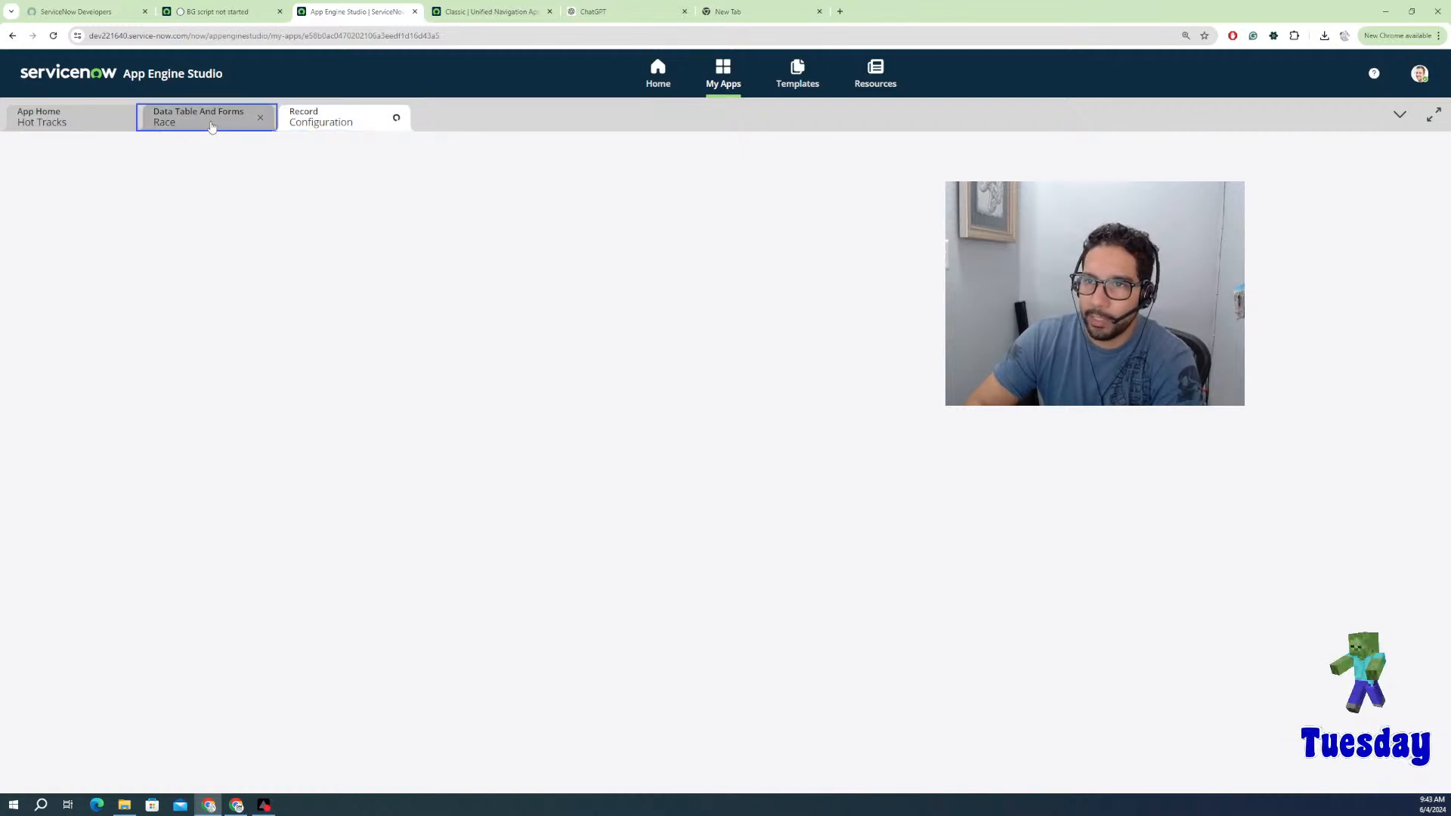
{"action": "left_click", "coordinate": [353, 122]}
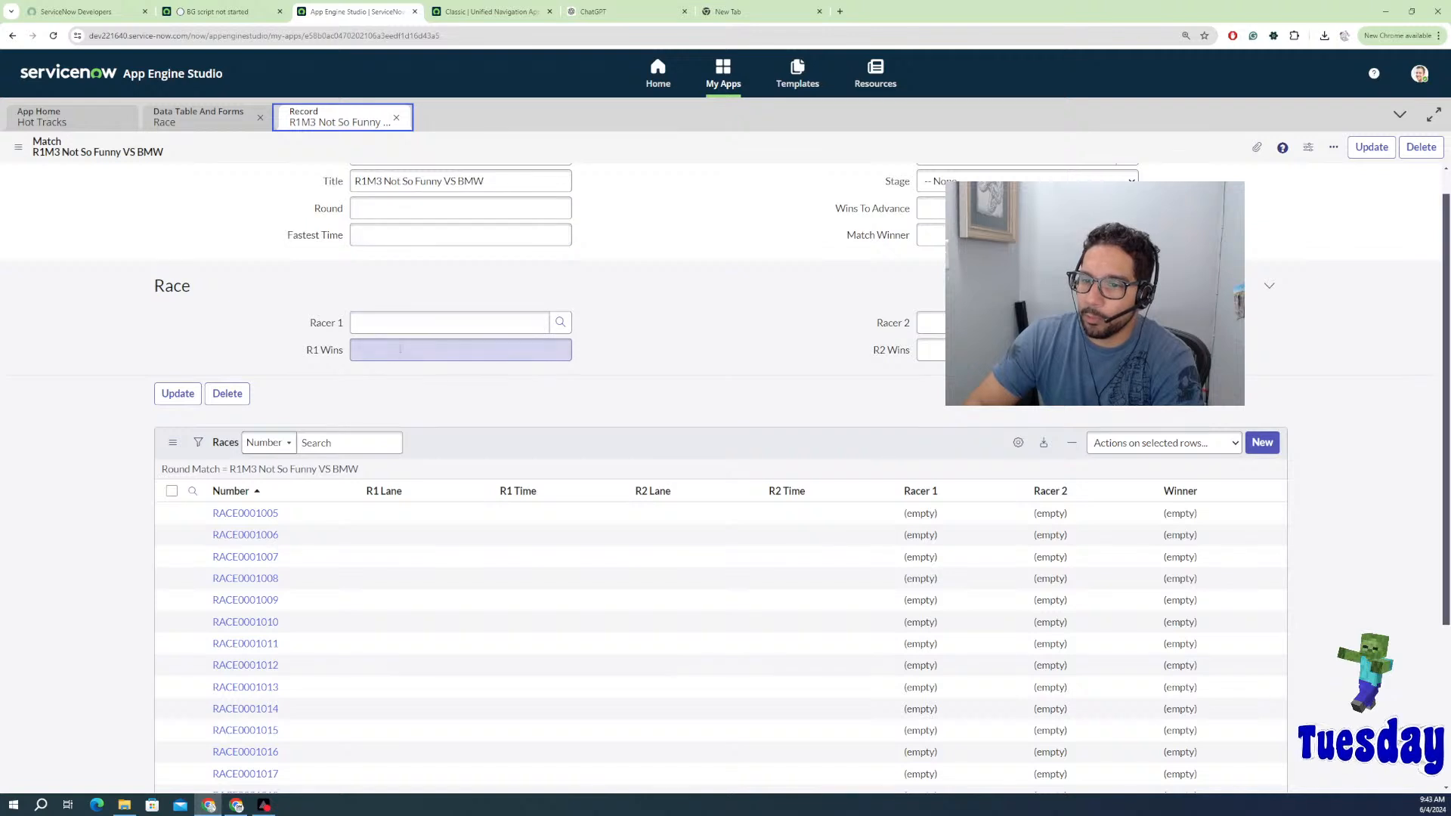
{"action": "scroll", "coordinate": [276, 539], "scroll_direction": "down", "scroll_amount": 3}
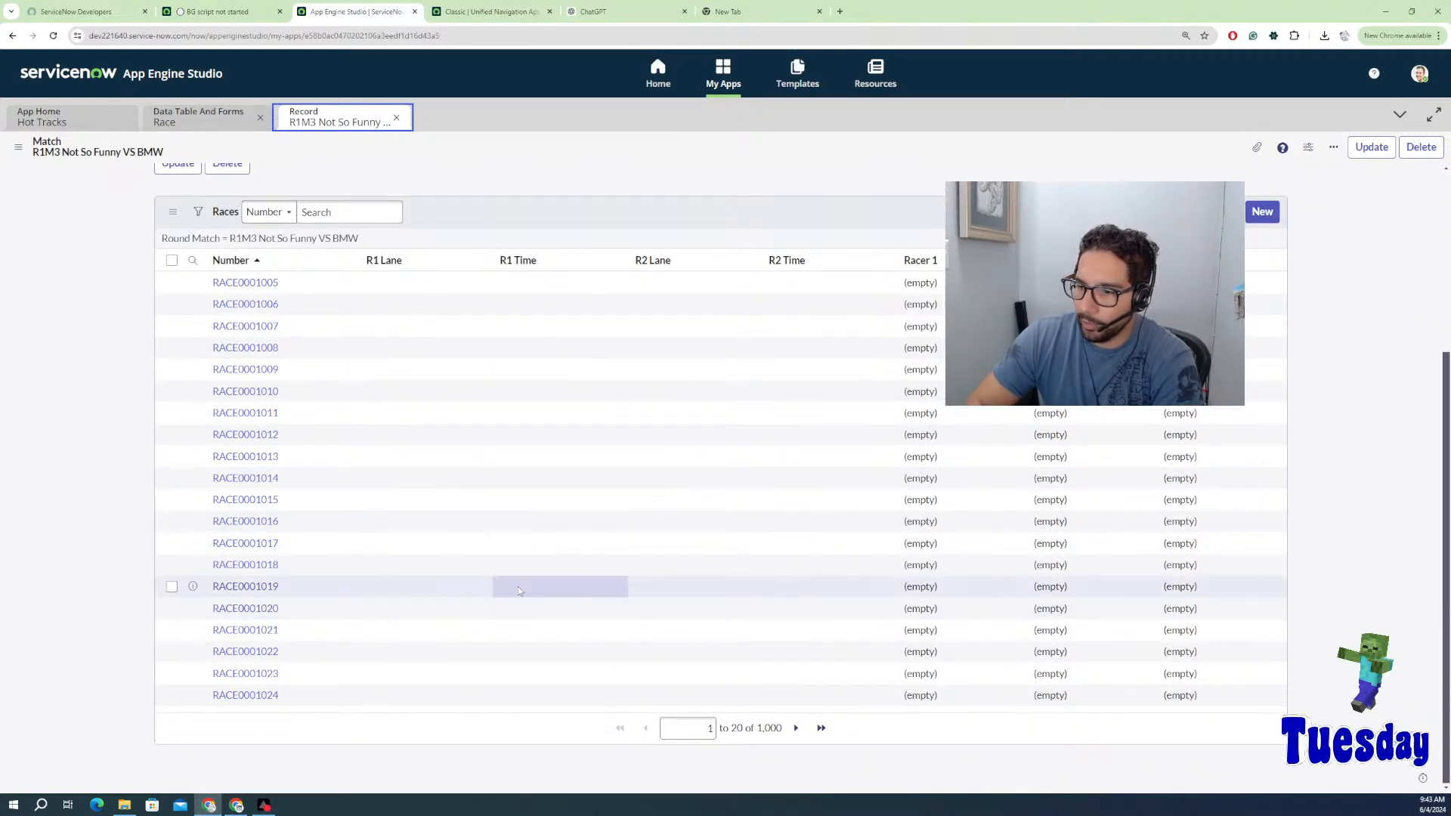
{"action": "scroll", "coordinate": [463, 559], "scroll_direction": "up", "scroll_amount": 2}
{"action": "scroll", "coordinate": [463, 560], "scroll_direction": "up", "scroll_amount": 2}
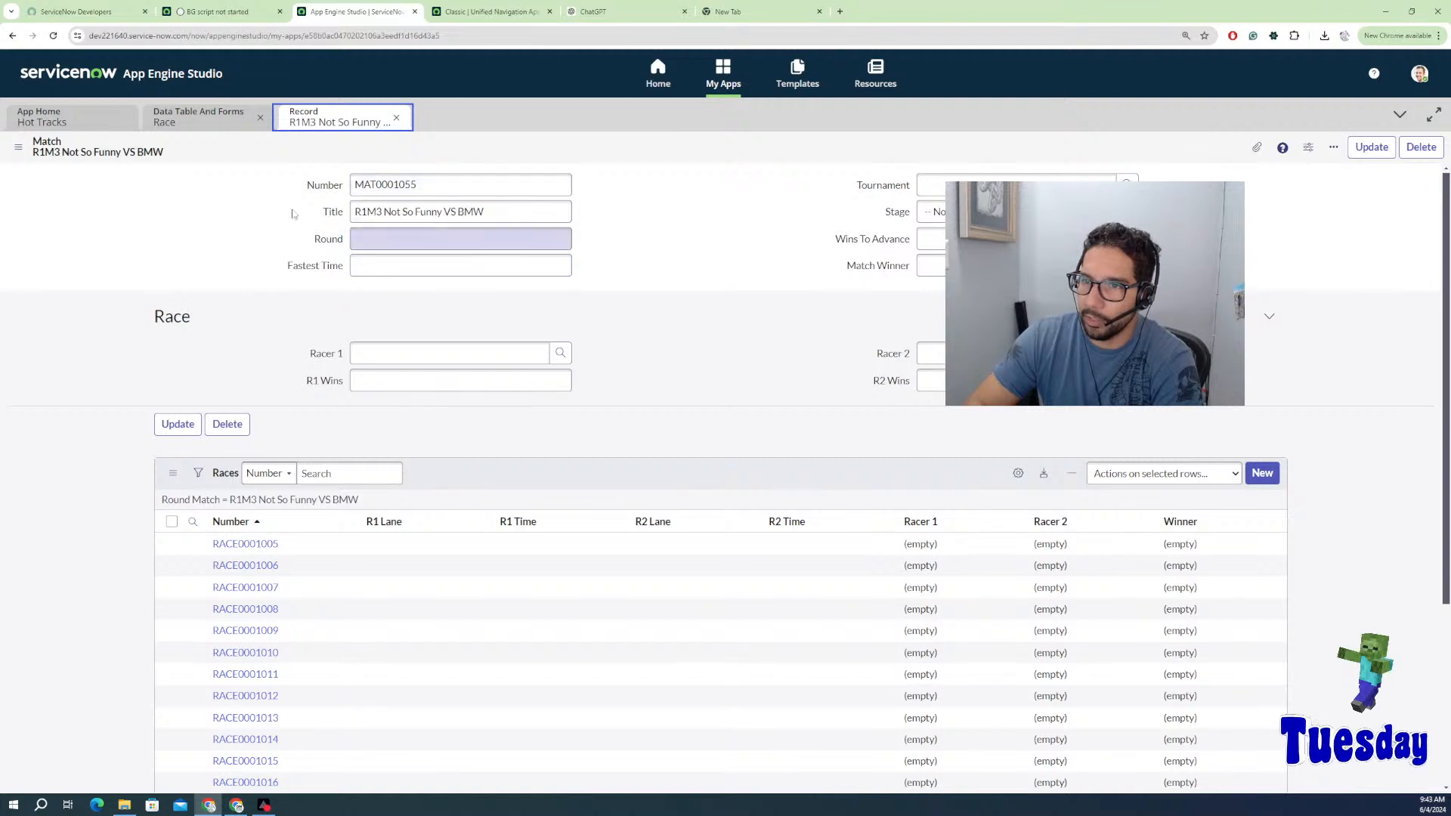
{"action": "left_click", "coordinate": [396, 119]}
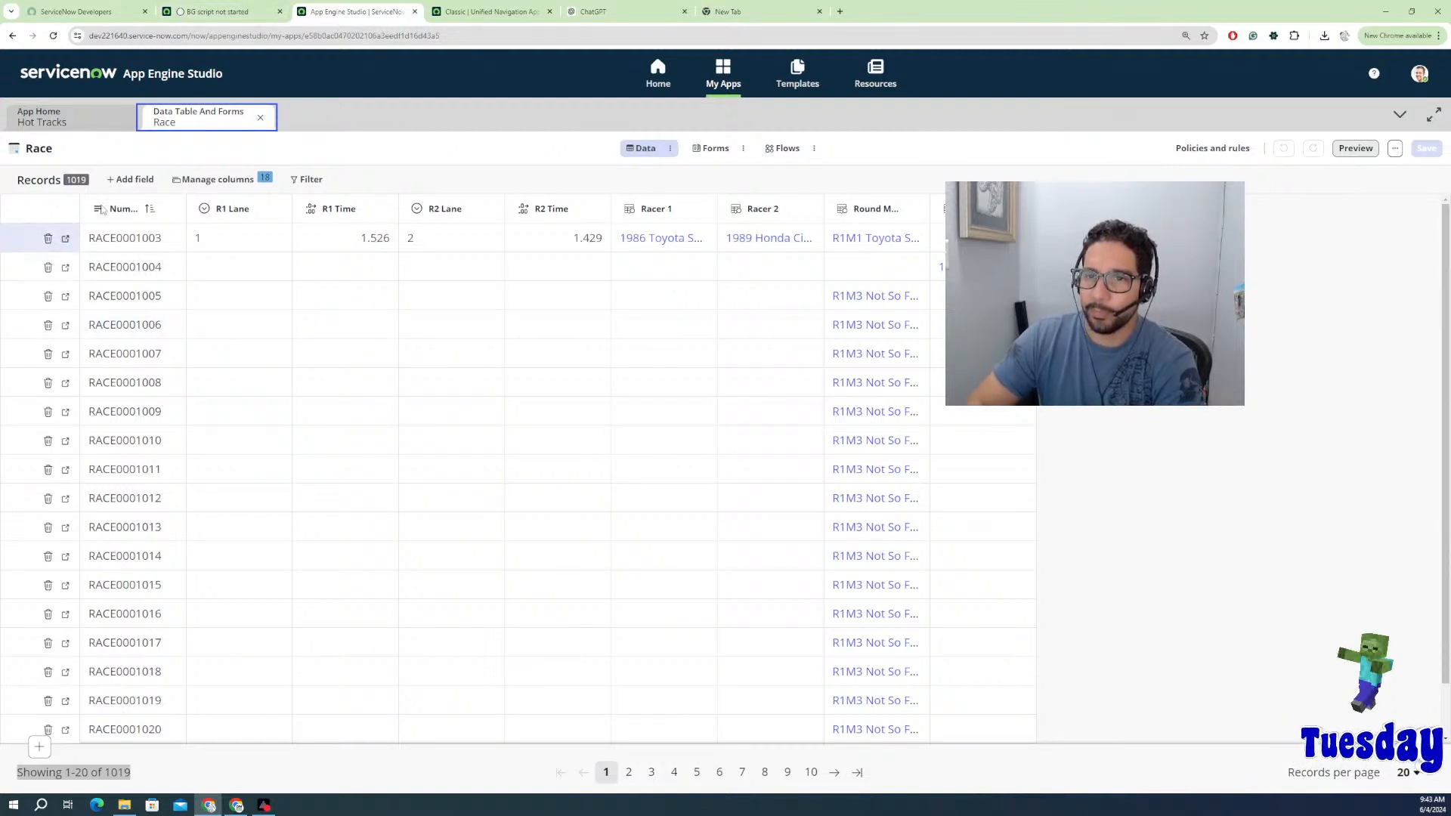
{"action": "left_click", "coordinate": [235, 12]}
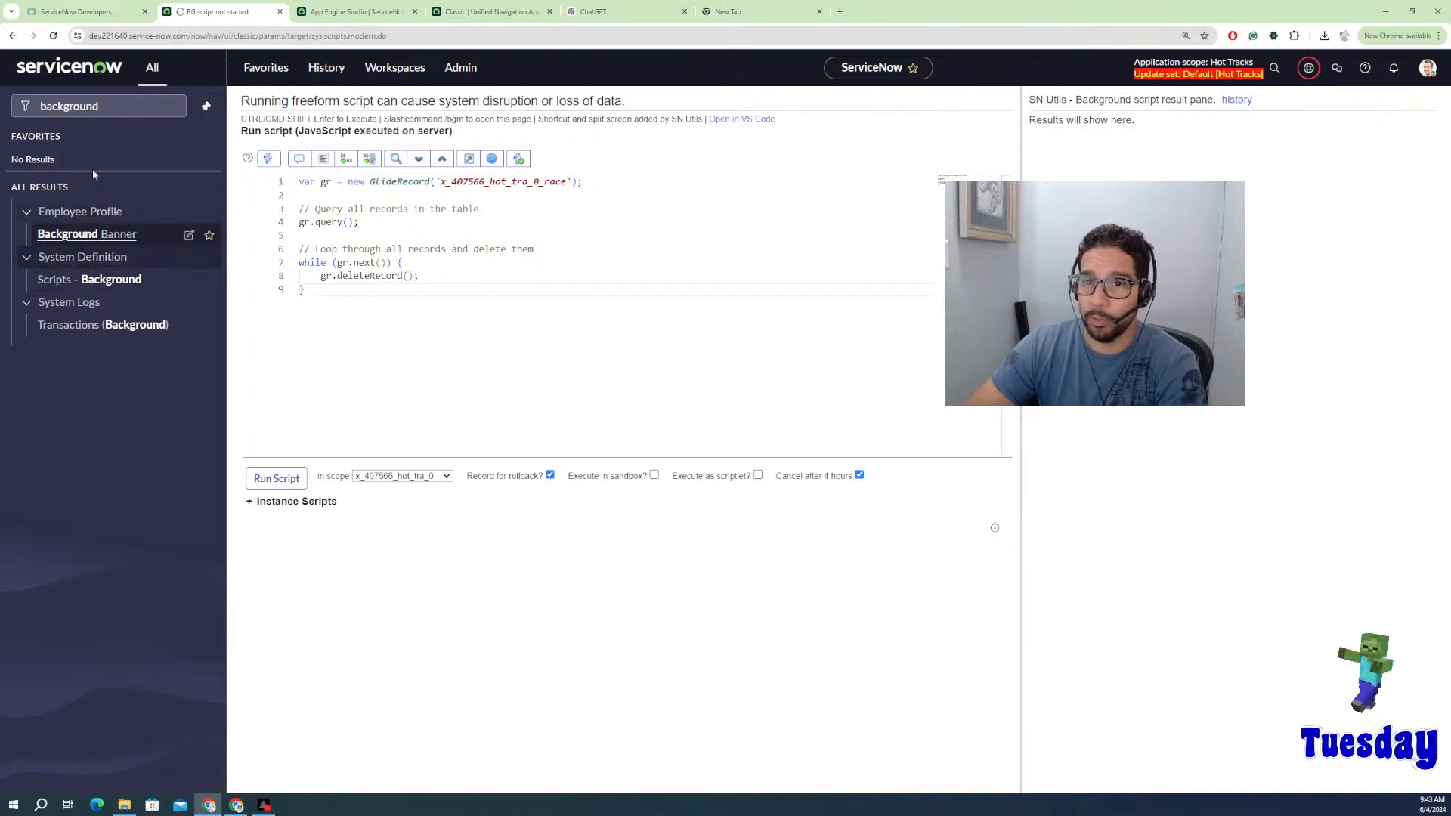
Step: Inspect the Race deletion script's gr variable and var keyword, then open SN Utils settings
{"action": "left_click", "coordinate": [103, 106]}
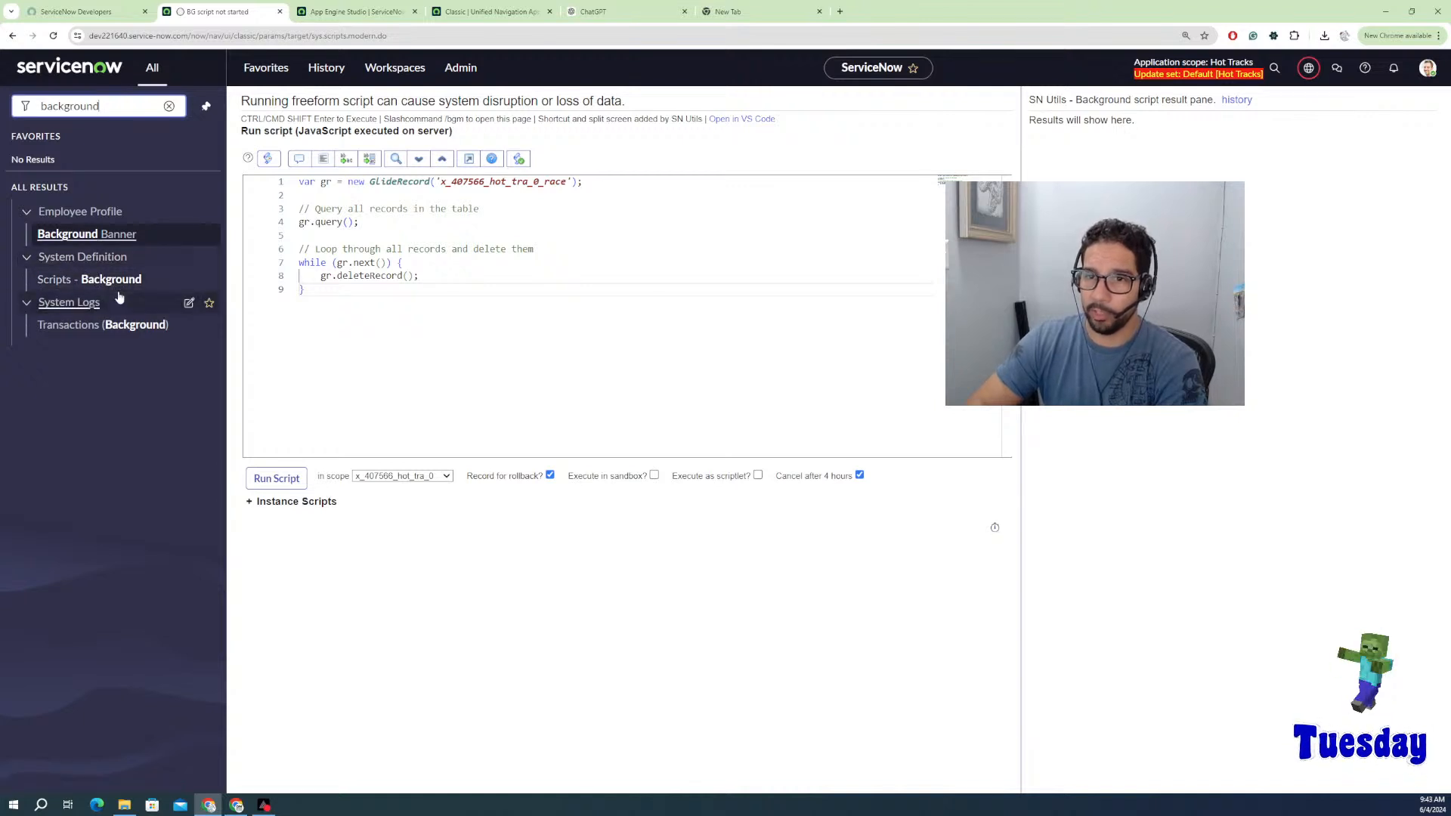
{"action": "left_click", "coordinate": [399, 353]}
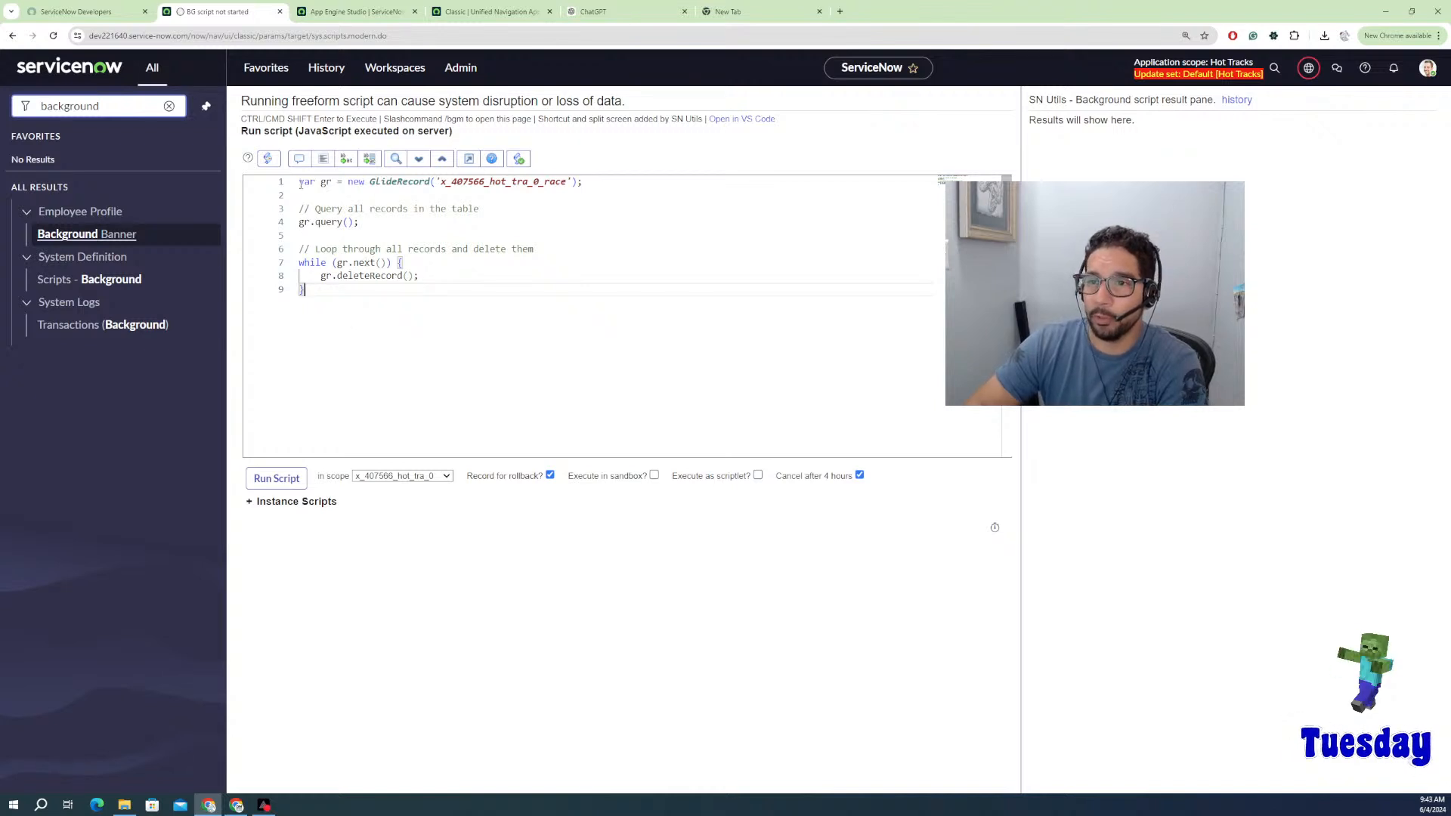
{"action": "double_click", "coordinate": [324, 182]}
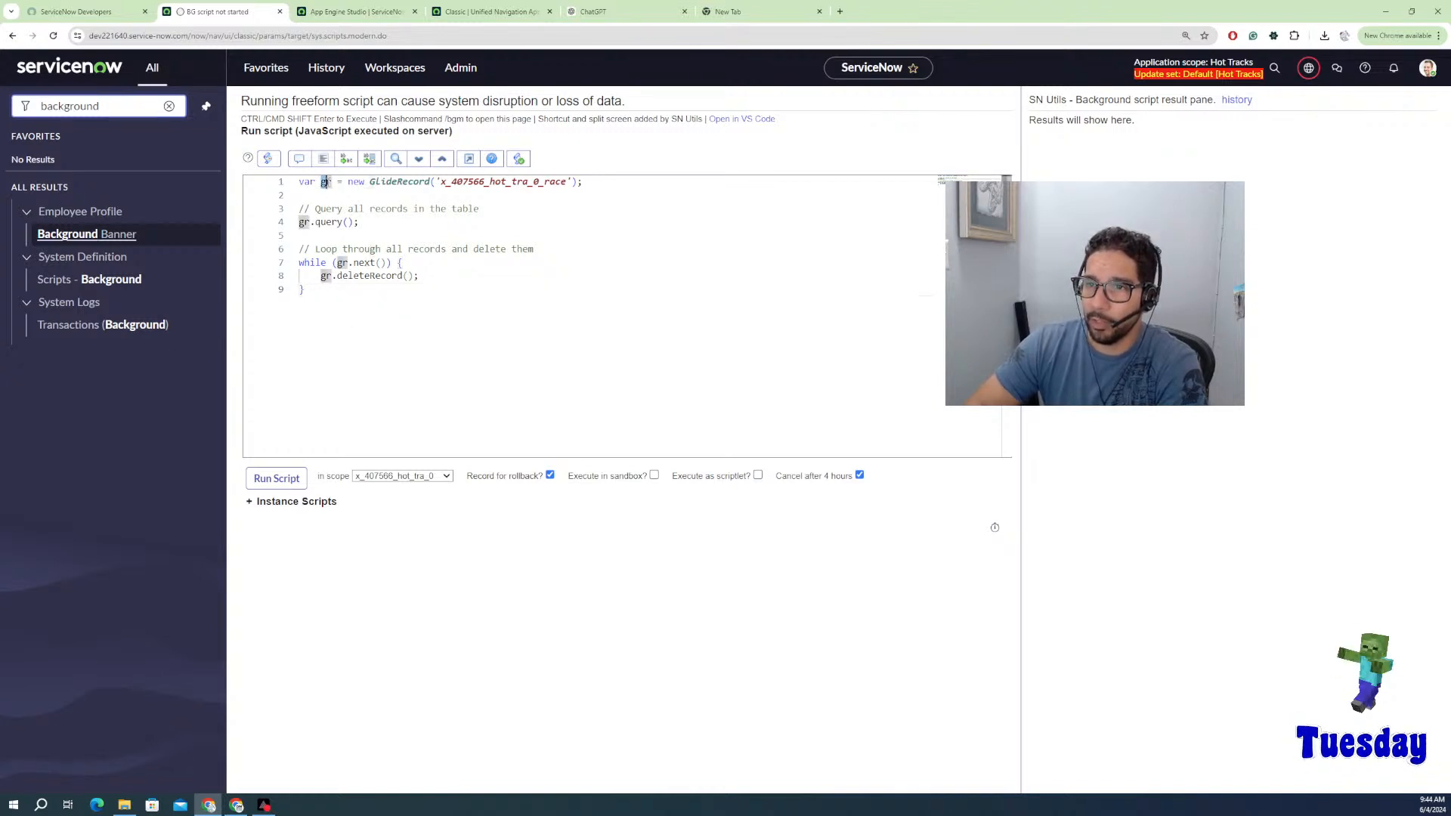
{"action": "left_click", "coordinate": [300, 183]}
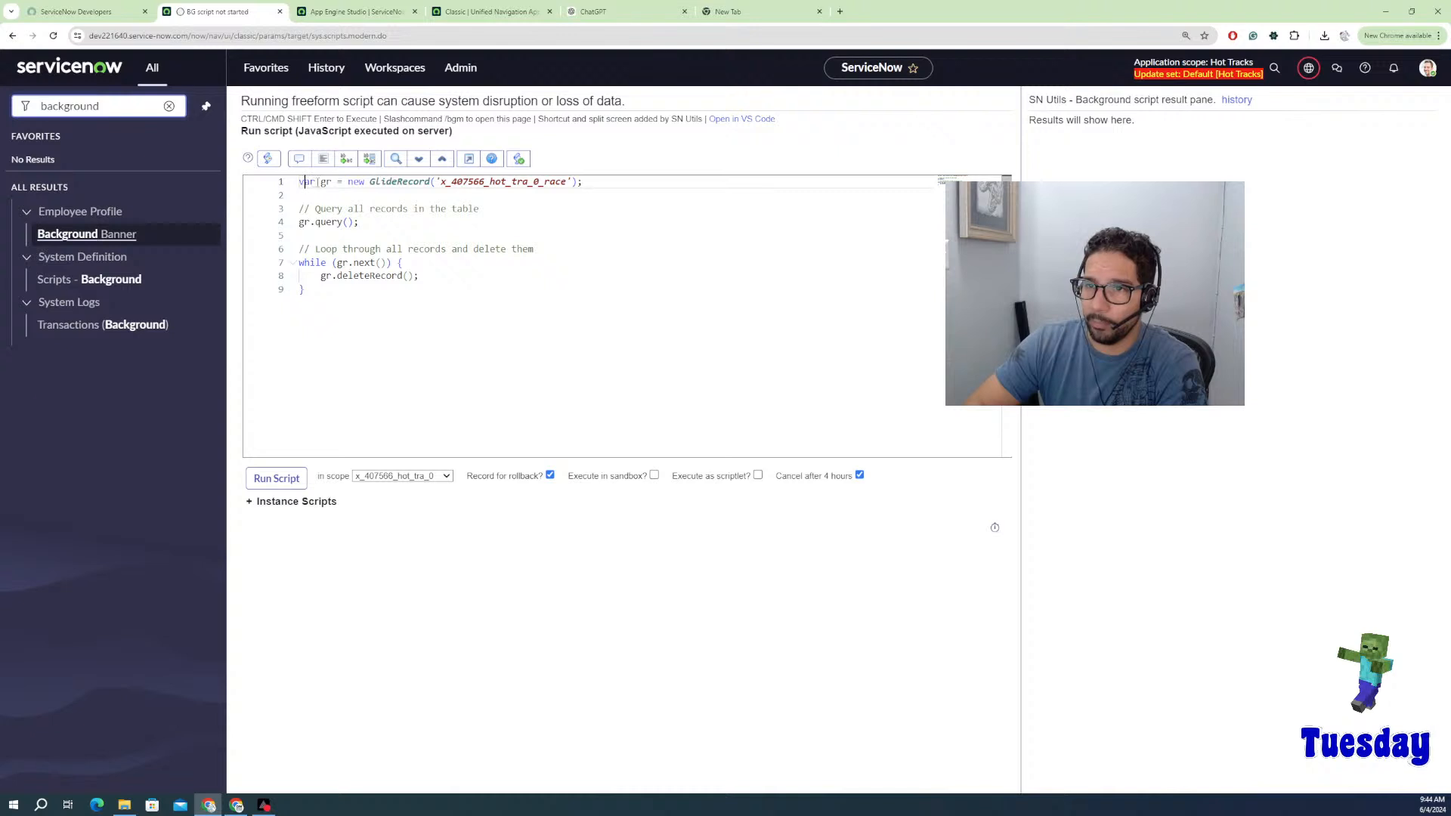
{"action": "double_click", "coordinate": [305, 181]}
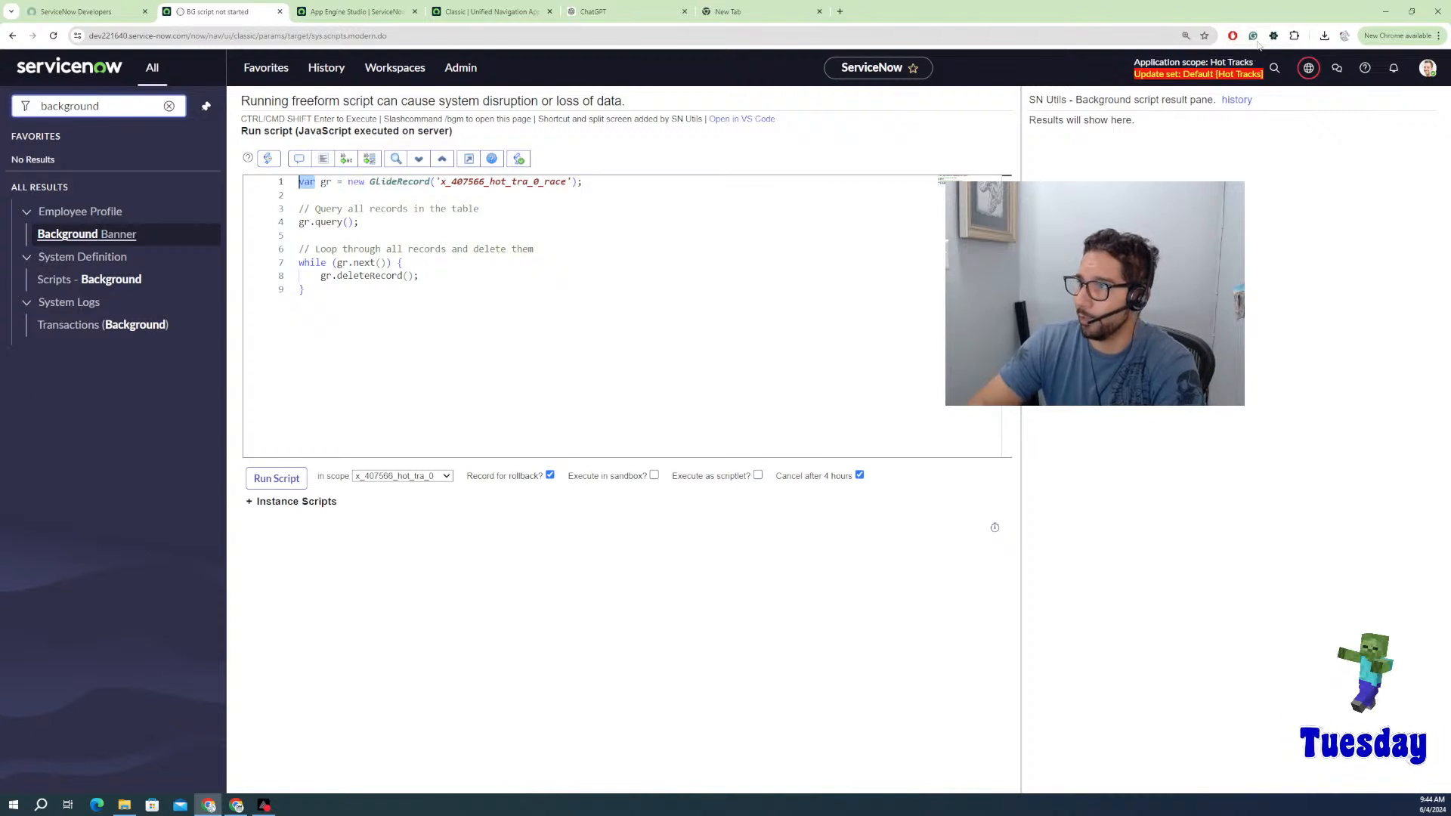
{"action": "left_click", "coordinate": [1274, 37]}
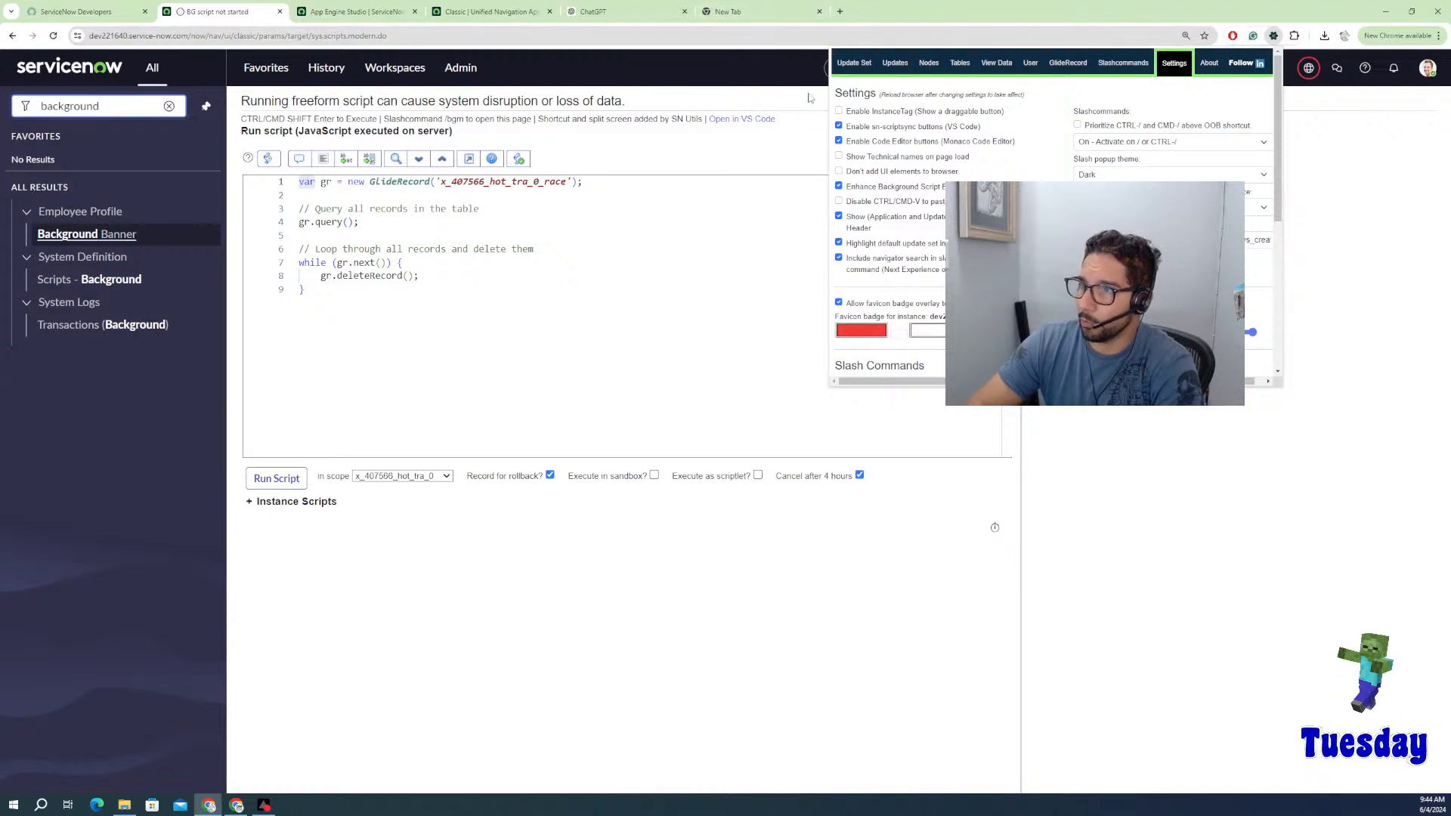
Step: Browse SN Utils' About, Updates and Slashcommands tabs, scroll the 82 commands, then close it
{"action": "left_click", "coordinate": [1209, 64]}
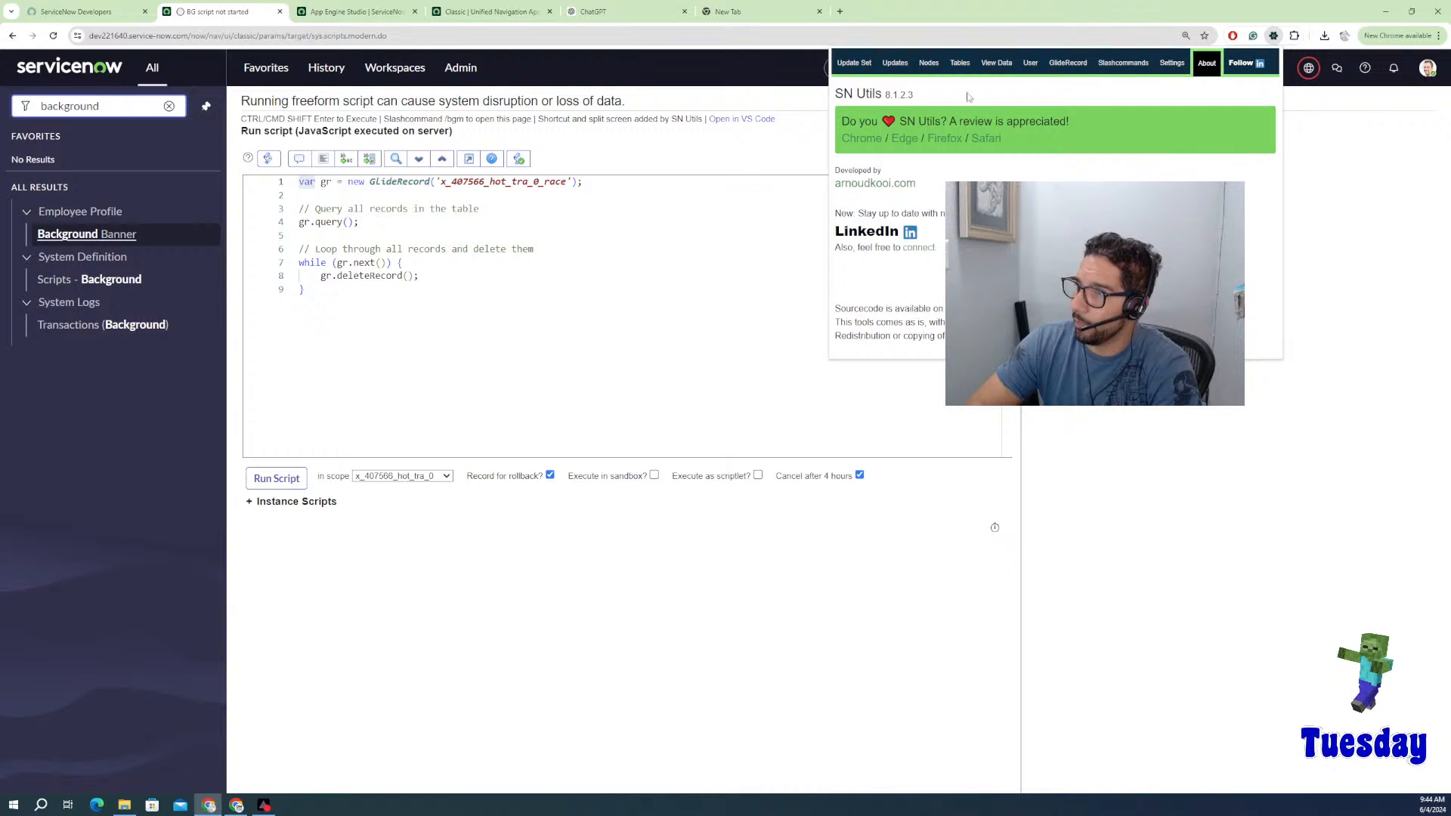
{"action": "left_click", "coordinate": [914, 64]}
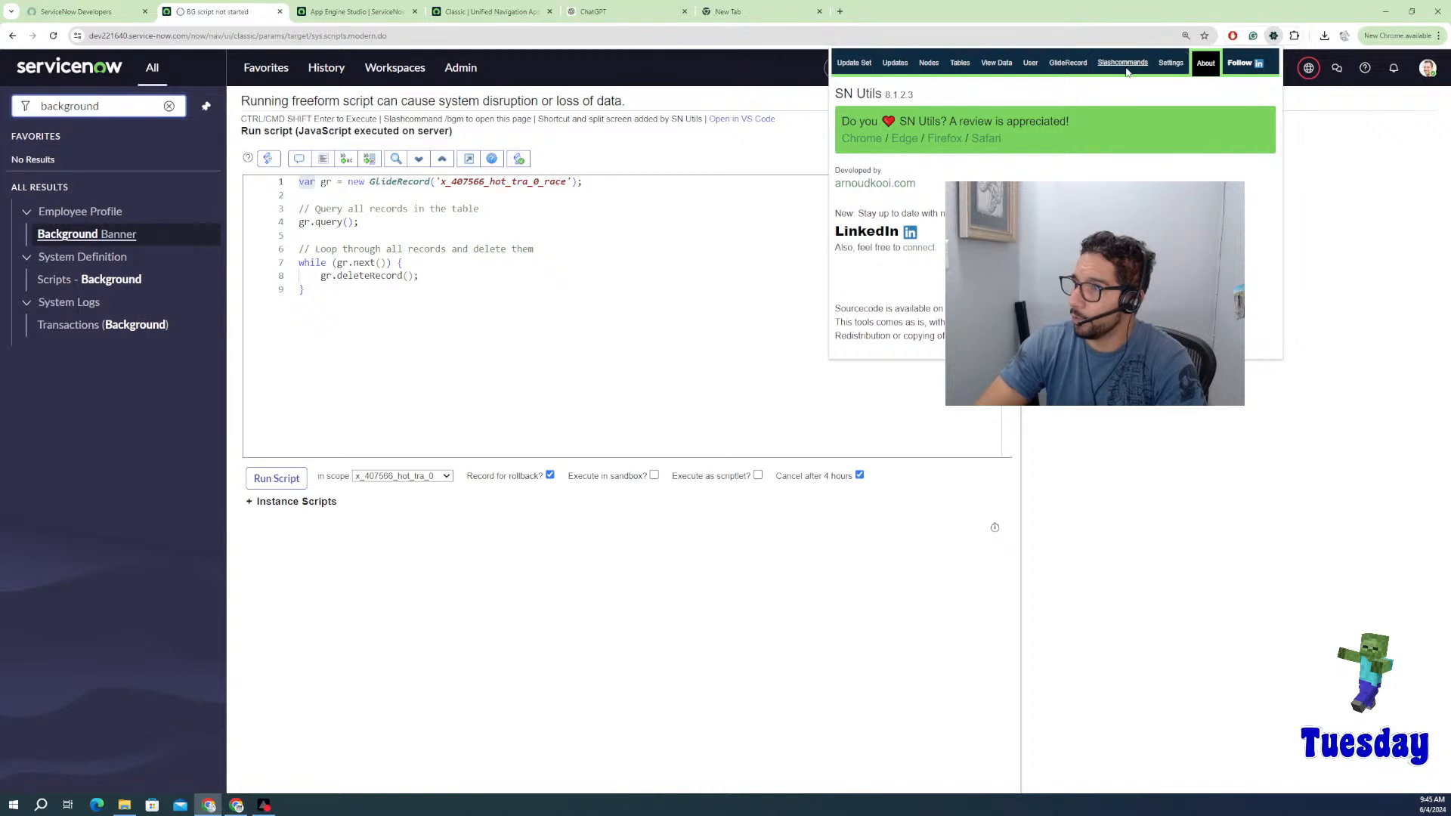
{"action": "left_click", "coordinate": [1126, 67]}
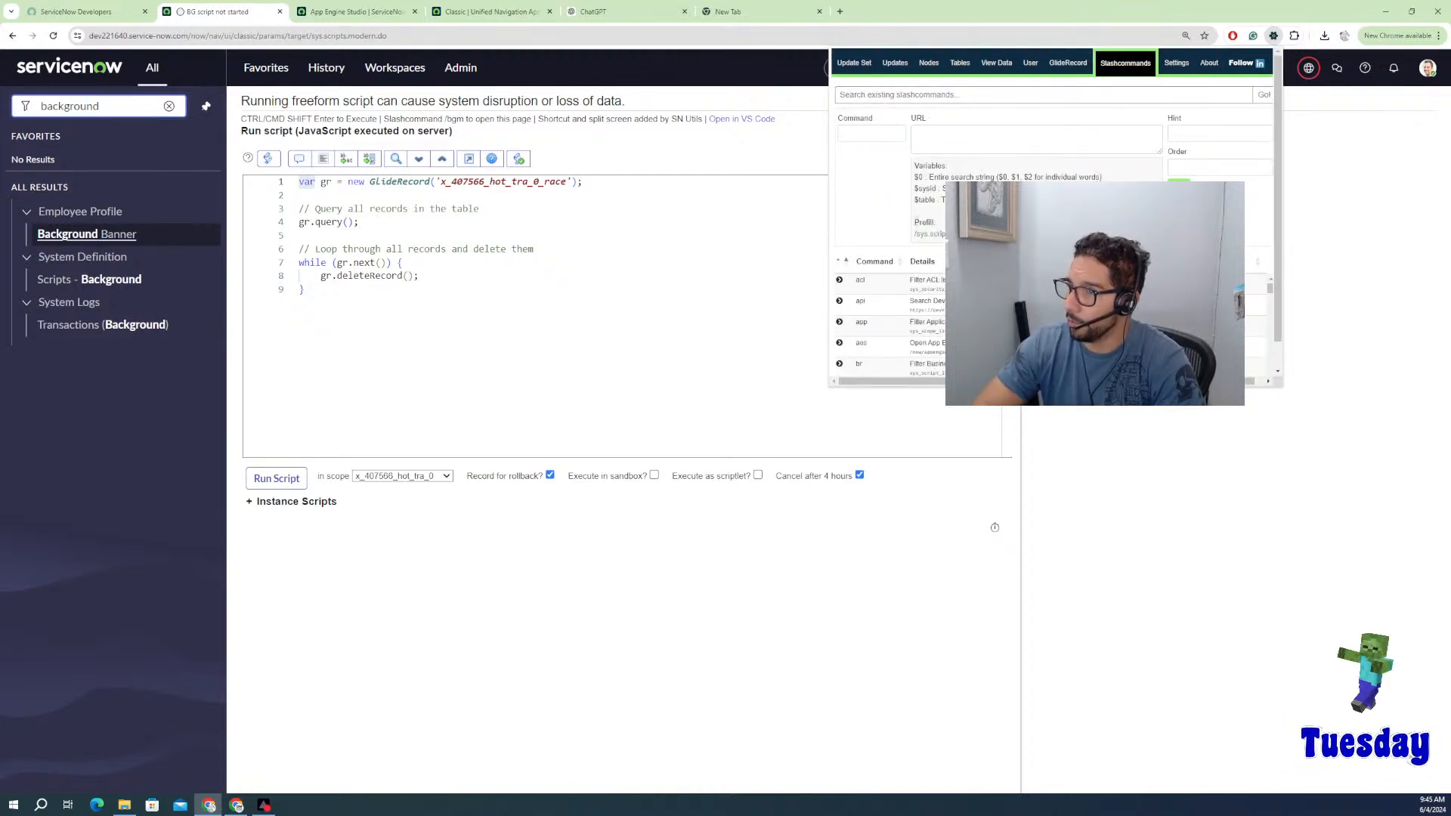
{"action": "scroll", "coordinate": [1007, 139], "scroll_direction": "down", "scroll_amount": 1}
{"action": "scroll", "coordinate": [1050, 303], "scroll_direction": "down", "scroll_amount": 10}
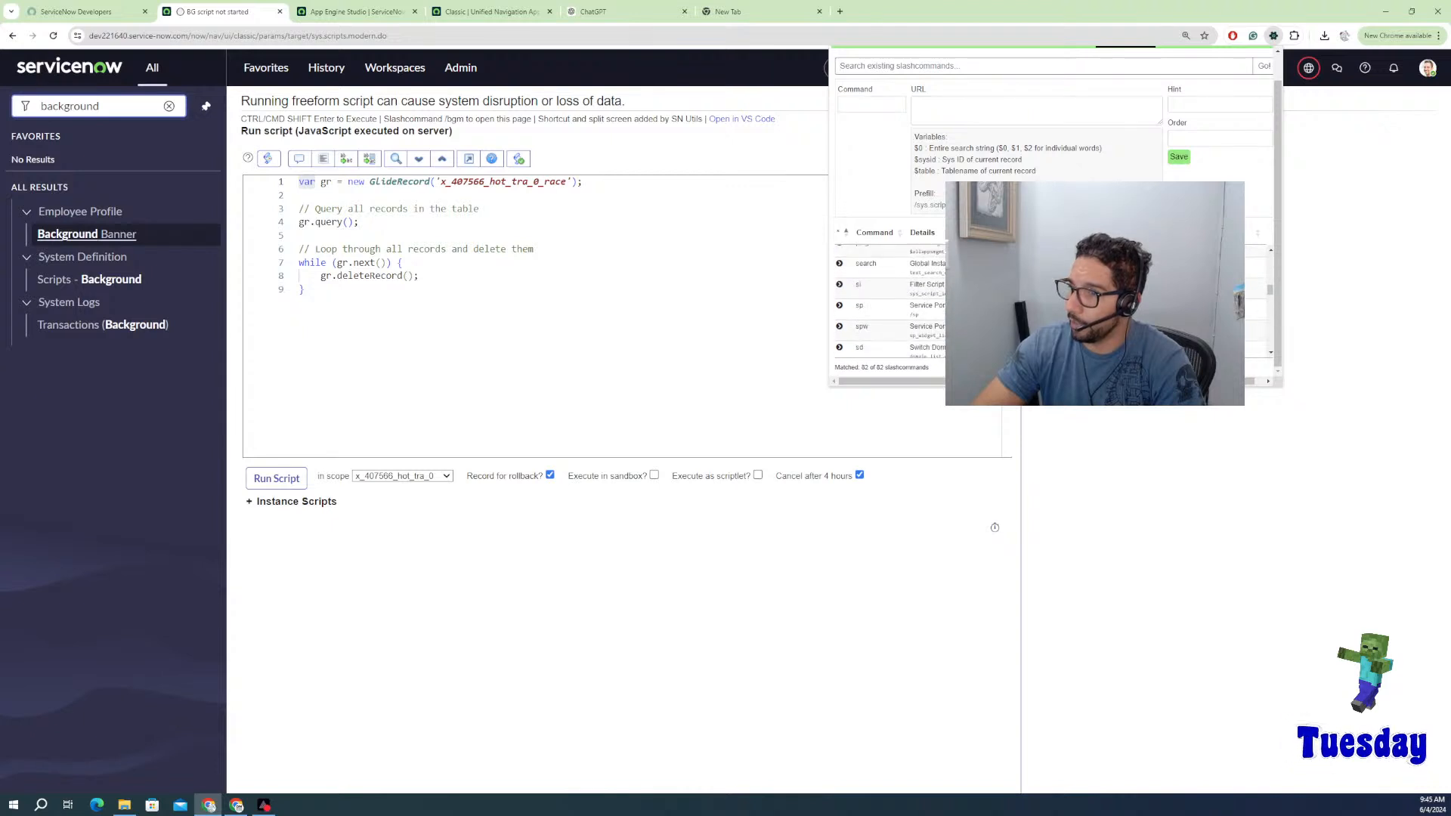
{"action": "scroll", "coordinate": [889, 303], "scroll_direction": "down", "scroll_amount": 8}
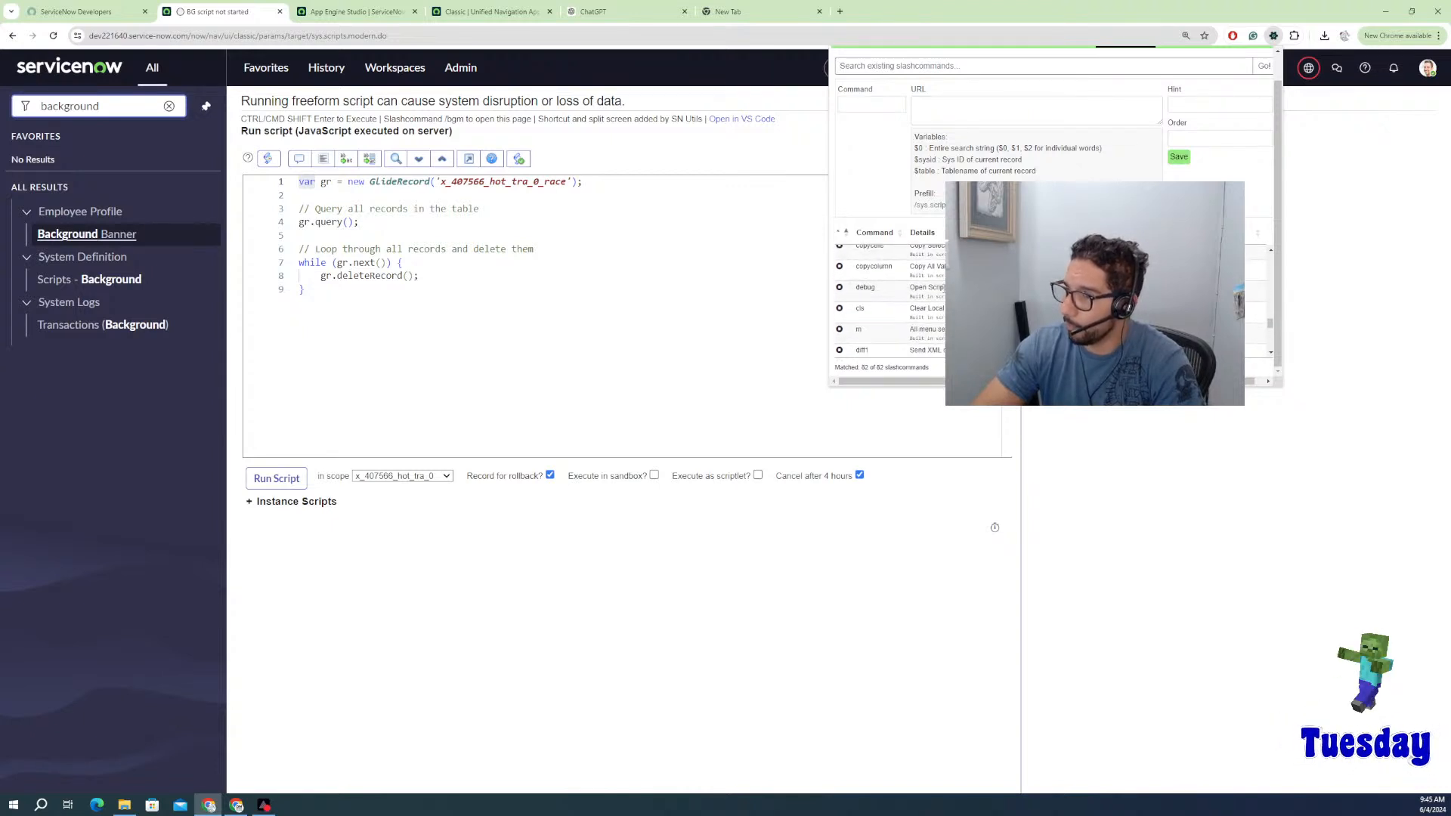
{"action": "scroll", "coordinate": [889, 303], "scroll_direction": "down", "scroll_amount": 4}
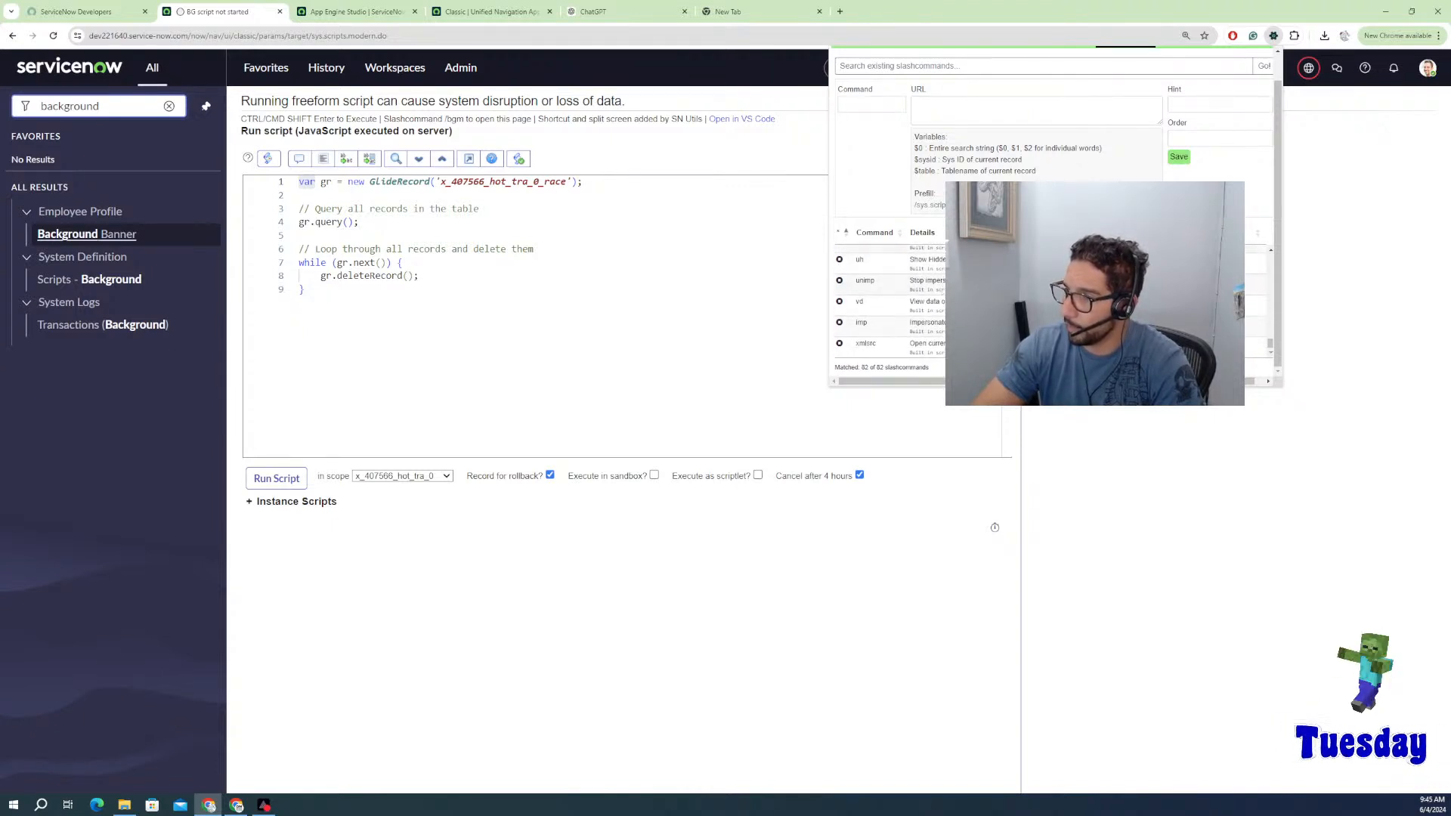
{"action": "key", "text": "Escape"}
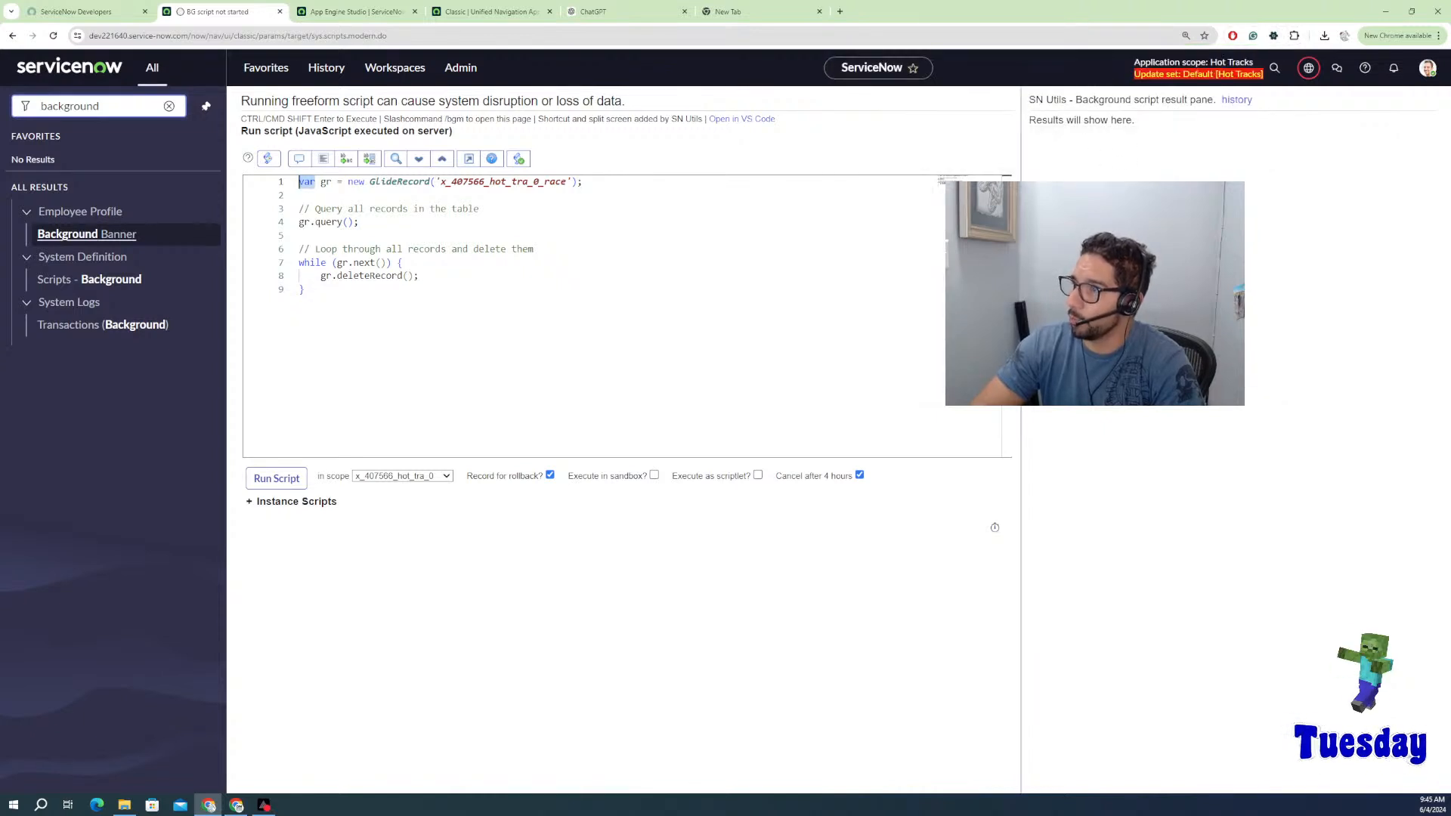
Step: Highlight the nine script lines, the race table name and gr uses, then return to the Race table
{"action": "left_click_drag", "start_coordinate": [1035, 99], "coordinate": [1243, 100]}
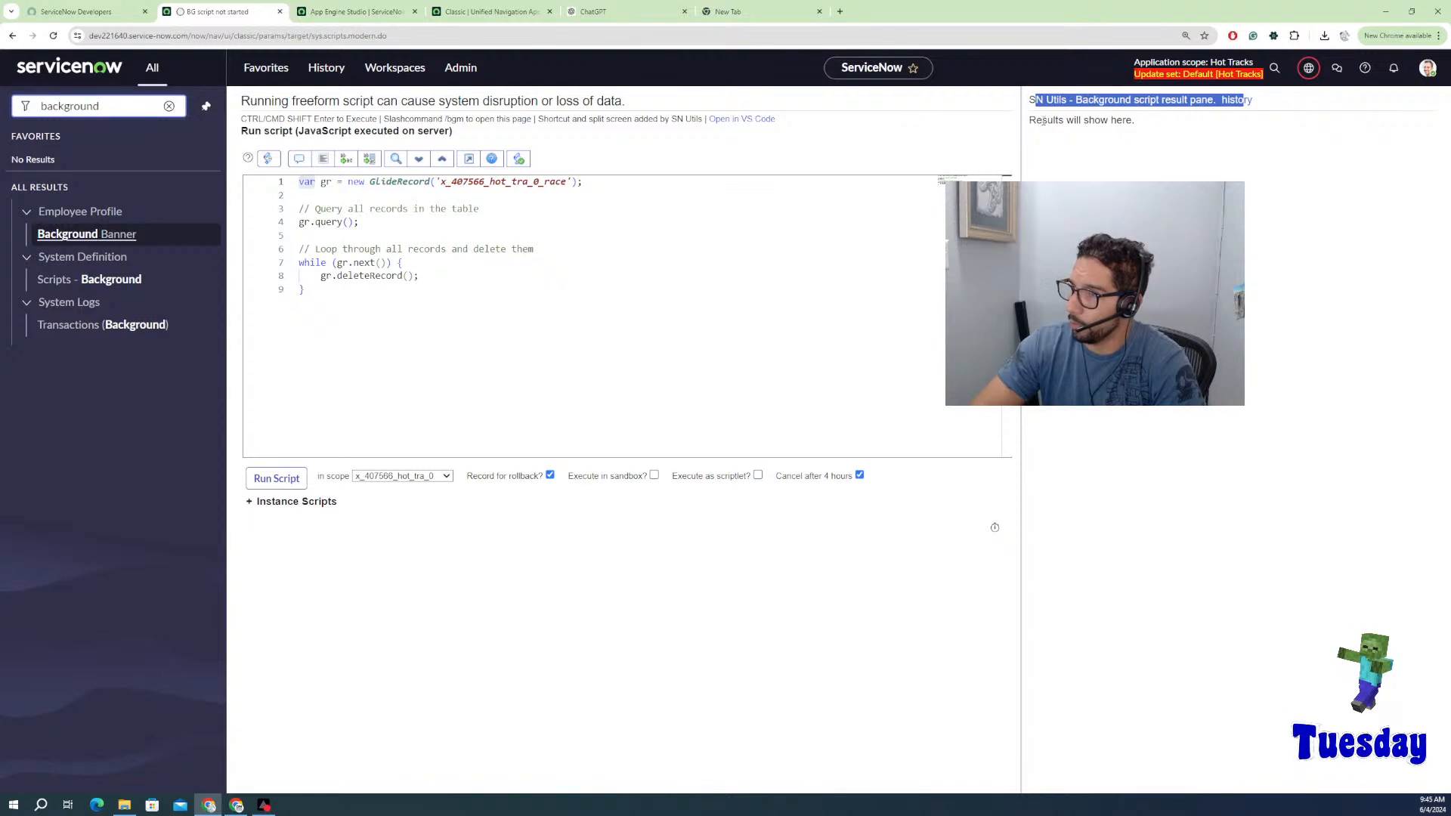
{"action": "left_click_drag", "start_coordinate": [346, 326], "coordinate": [299, 182]}
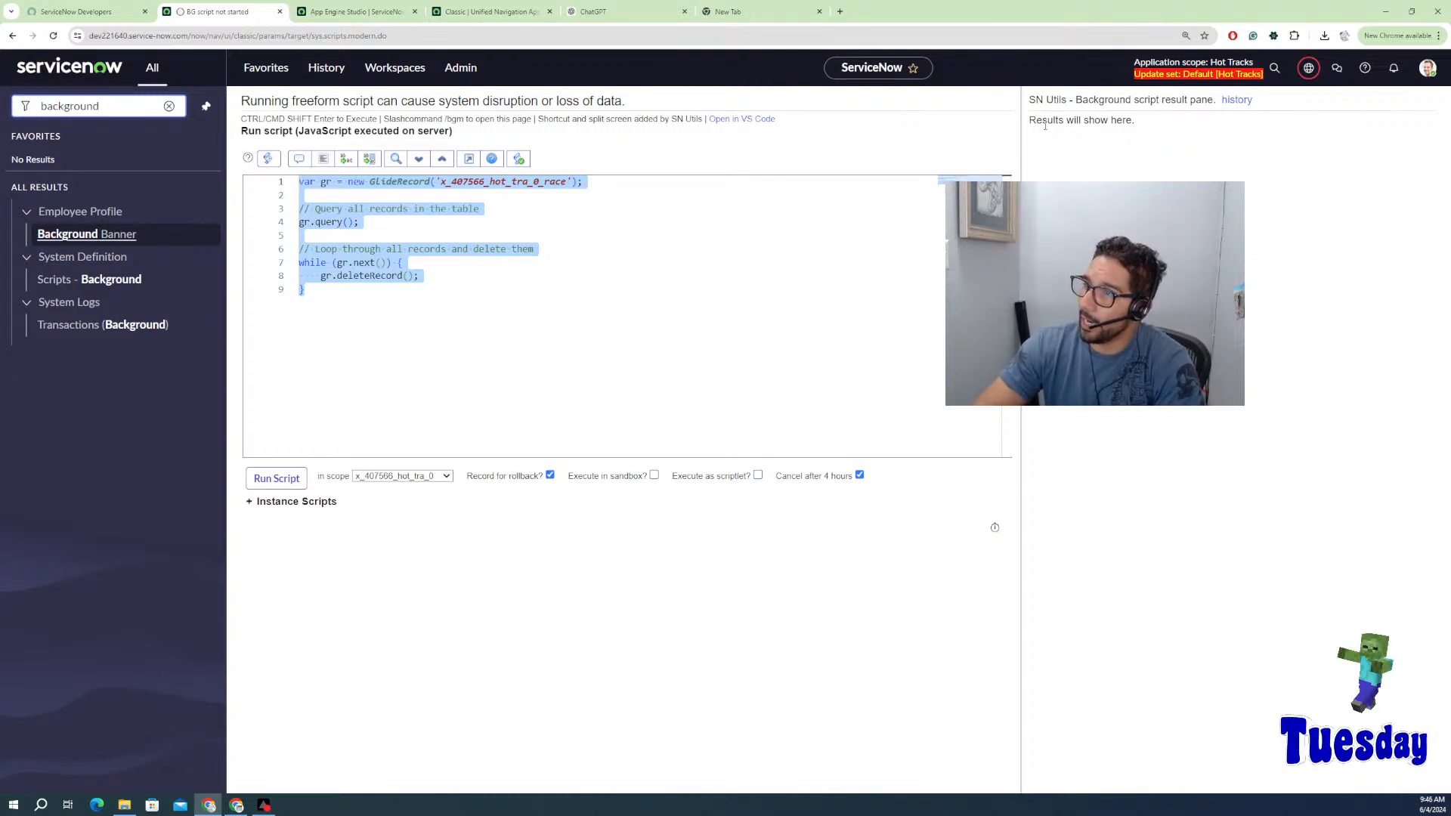
{"action": "left_click_drag", "start_coordinate": [1031, 121], "coordinate": [1138, 122]}
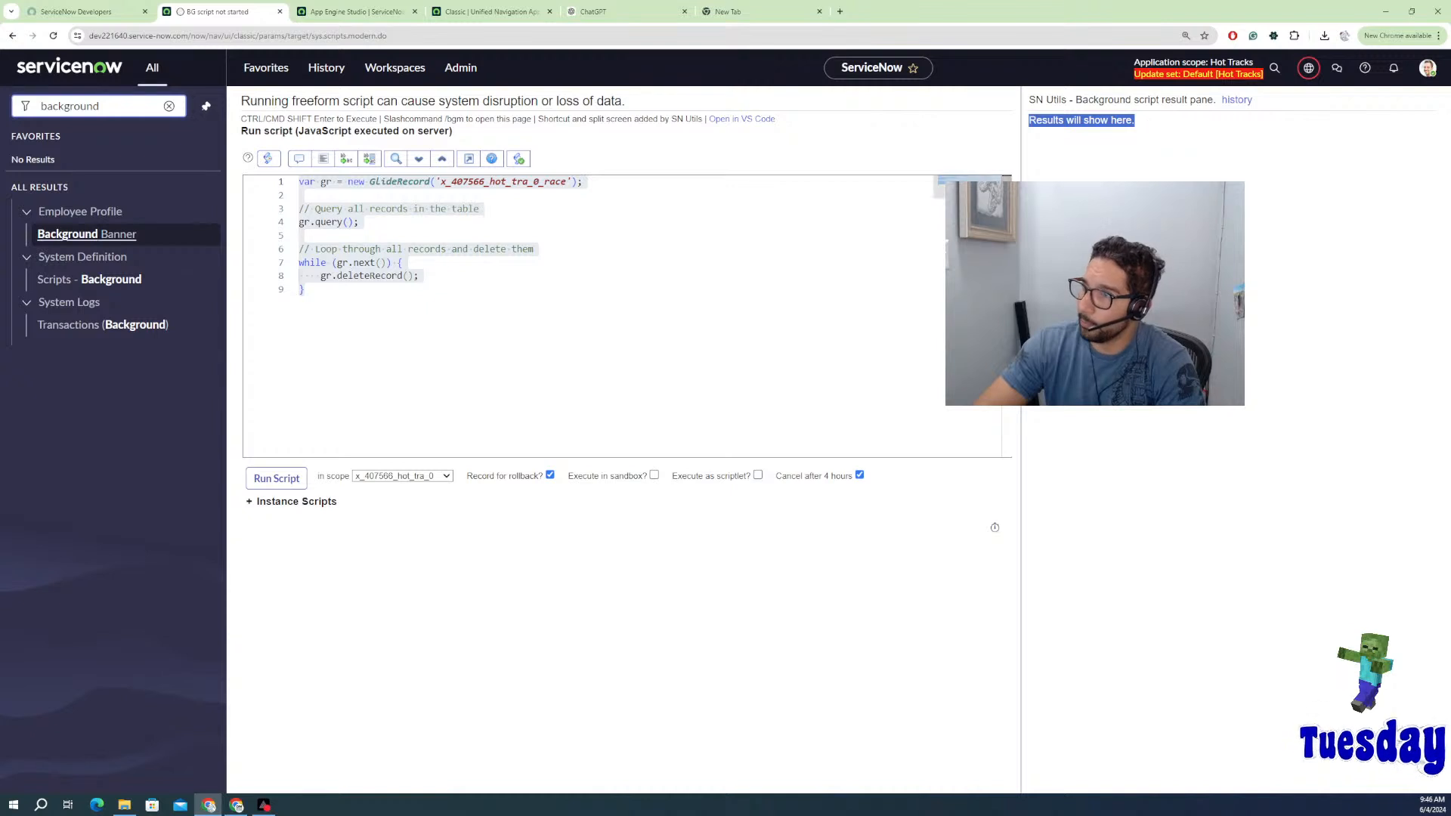
{"action": "left_click", "coordinate": [328, 361]}
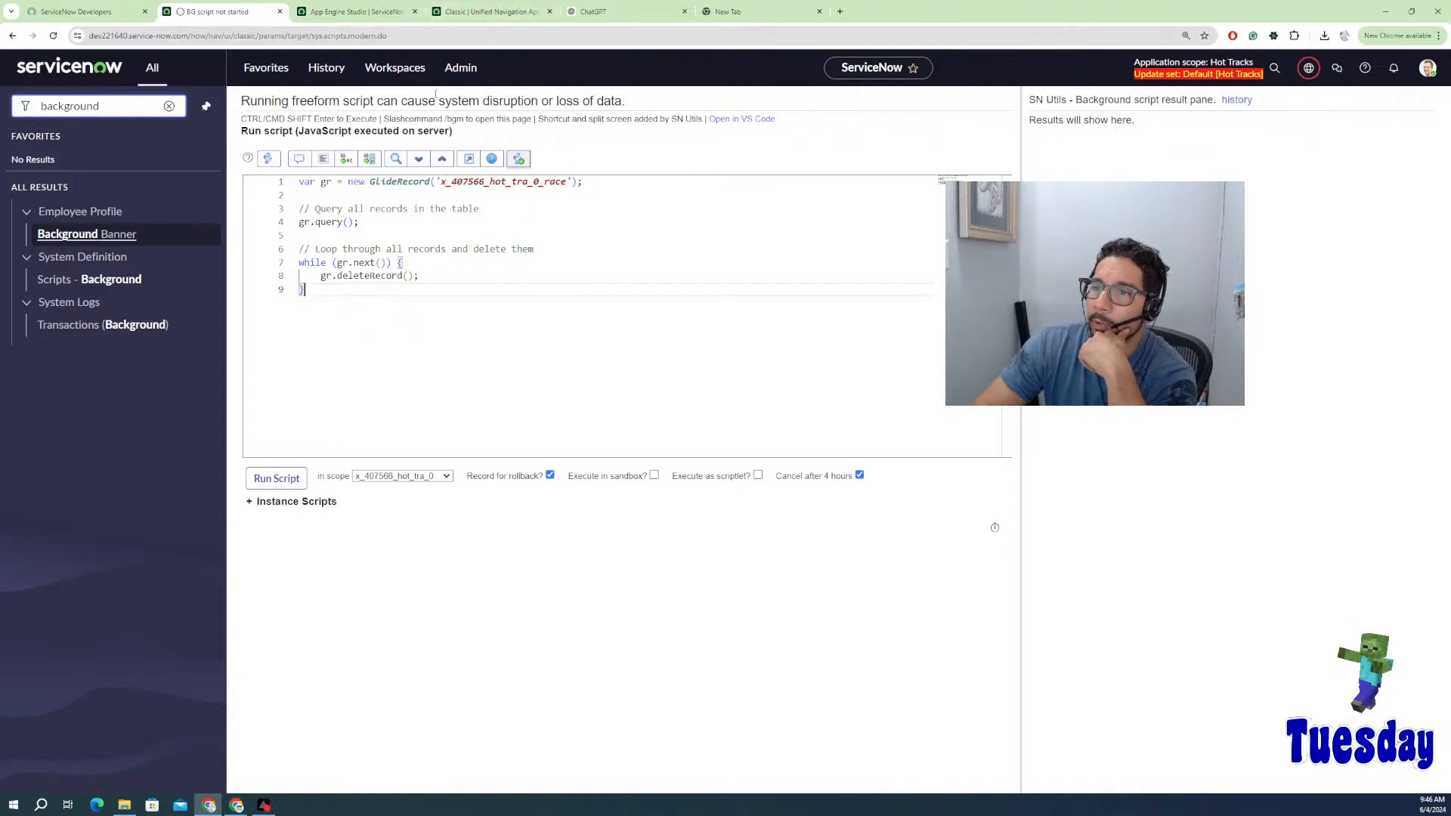
{"action": "left_click_drag", "start_coordinate": [584, 181], "coordinate": [431, 184]}
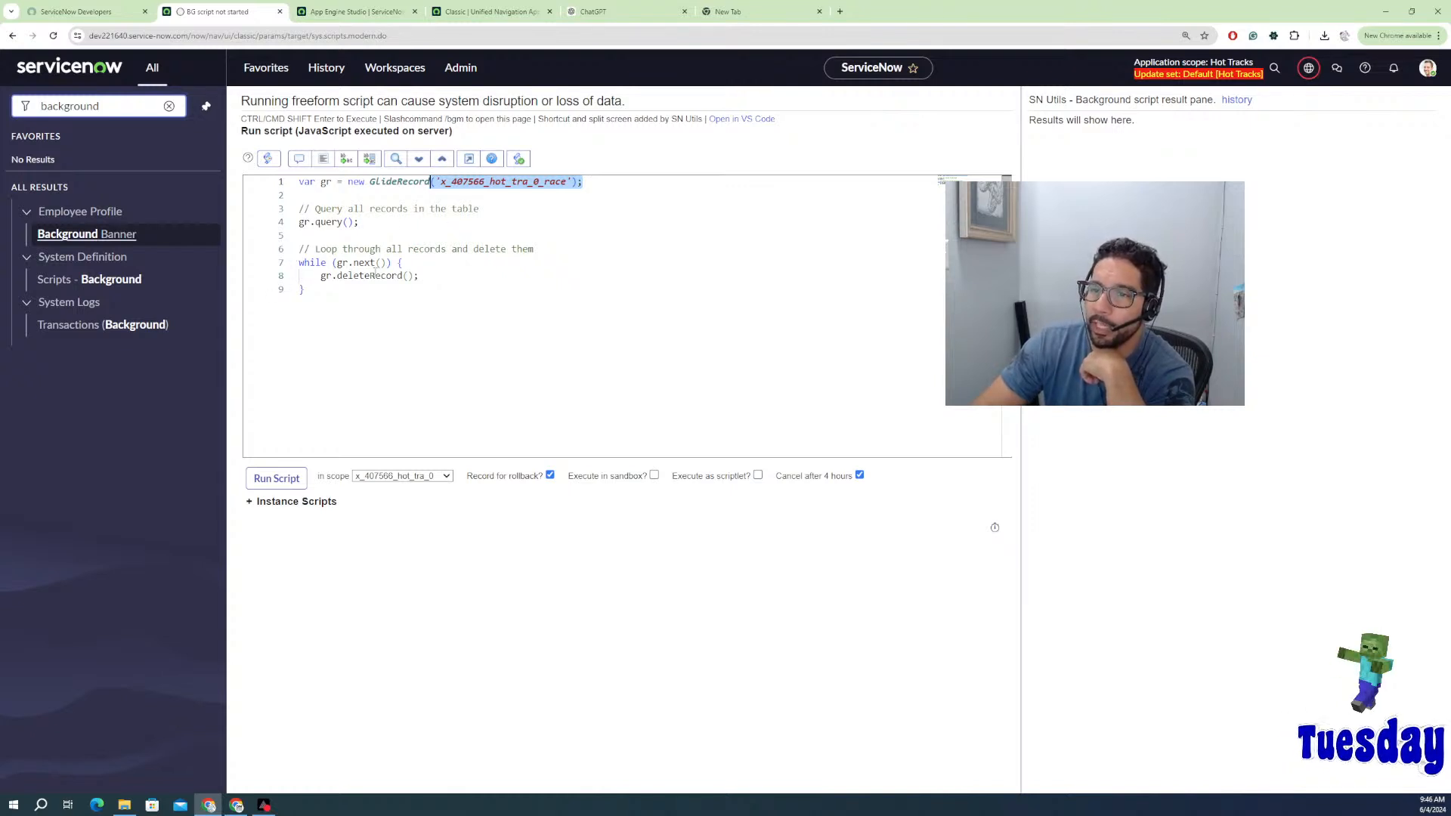
{"action": "left_click", "coordinate": [322, 277]}
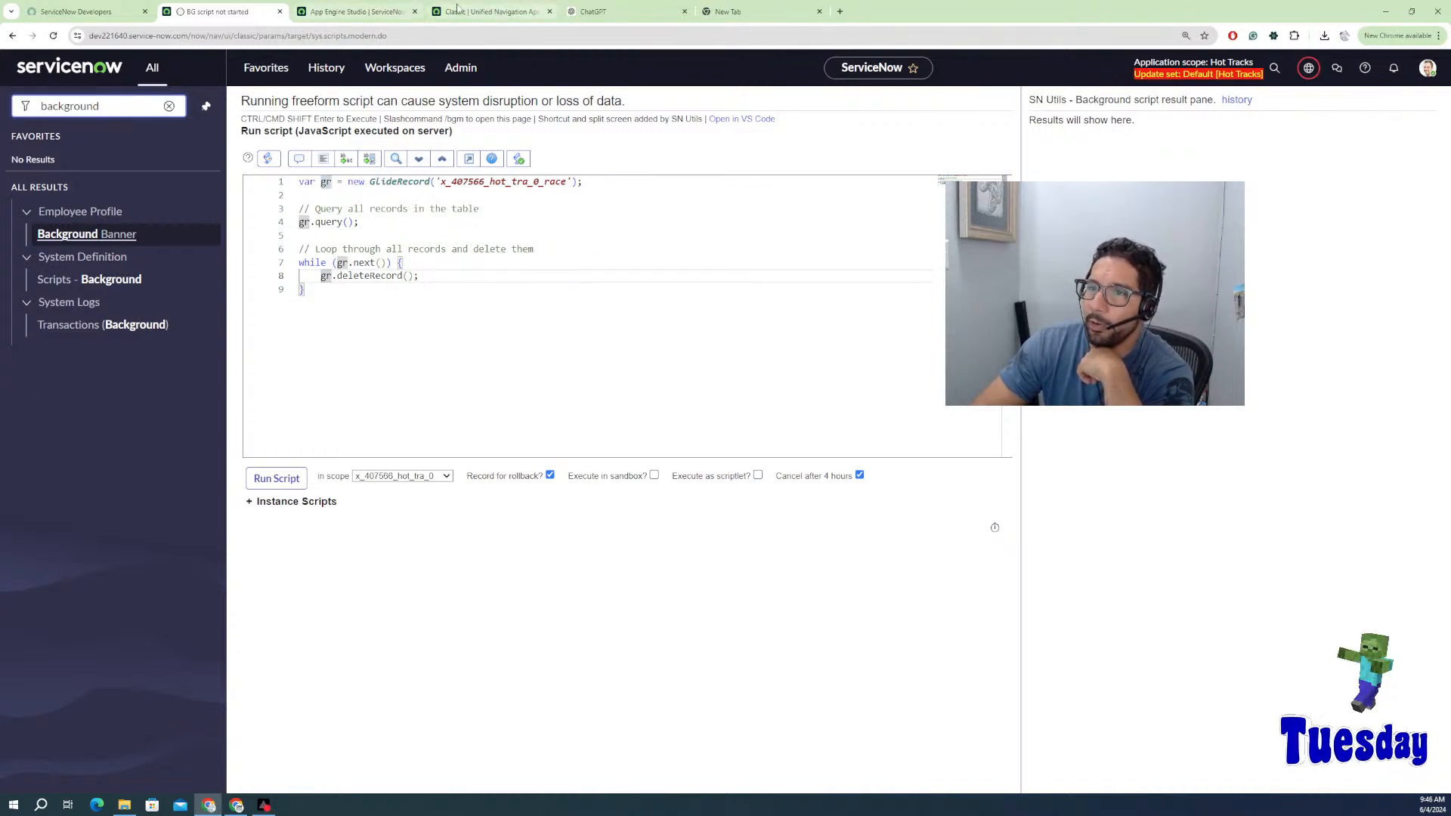
{"action": "left_click", "coordinate": [377, 15]}
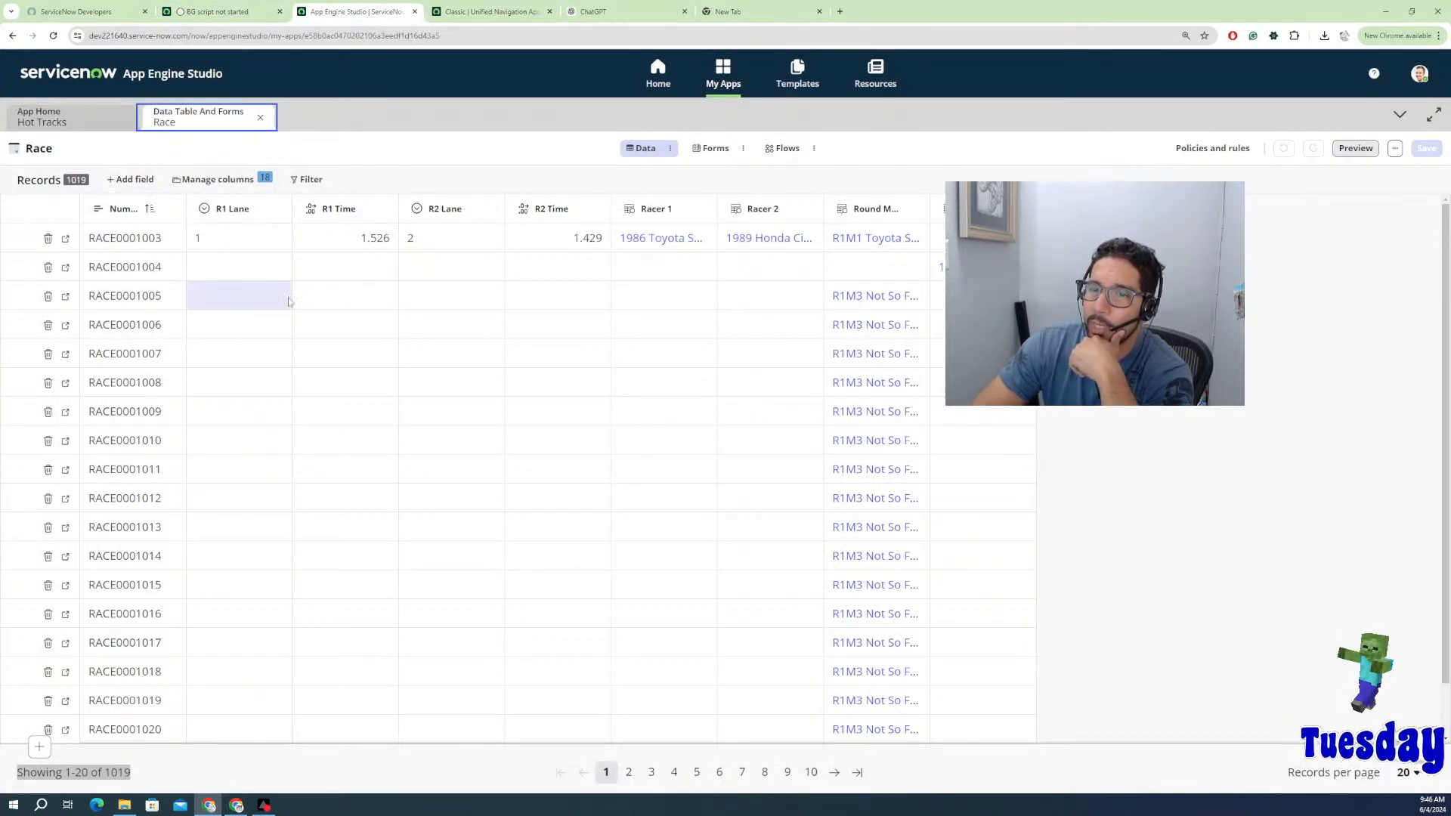
Step: Switch back and forth between the background script and the Race table in App Engine Studio
{"action": "left_click", "coordinate": [238, 16]}
{"action": "left_click", "coordinate": [346, 18]}
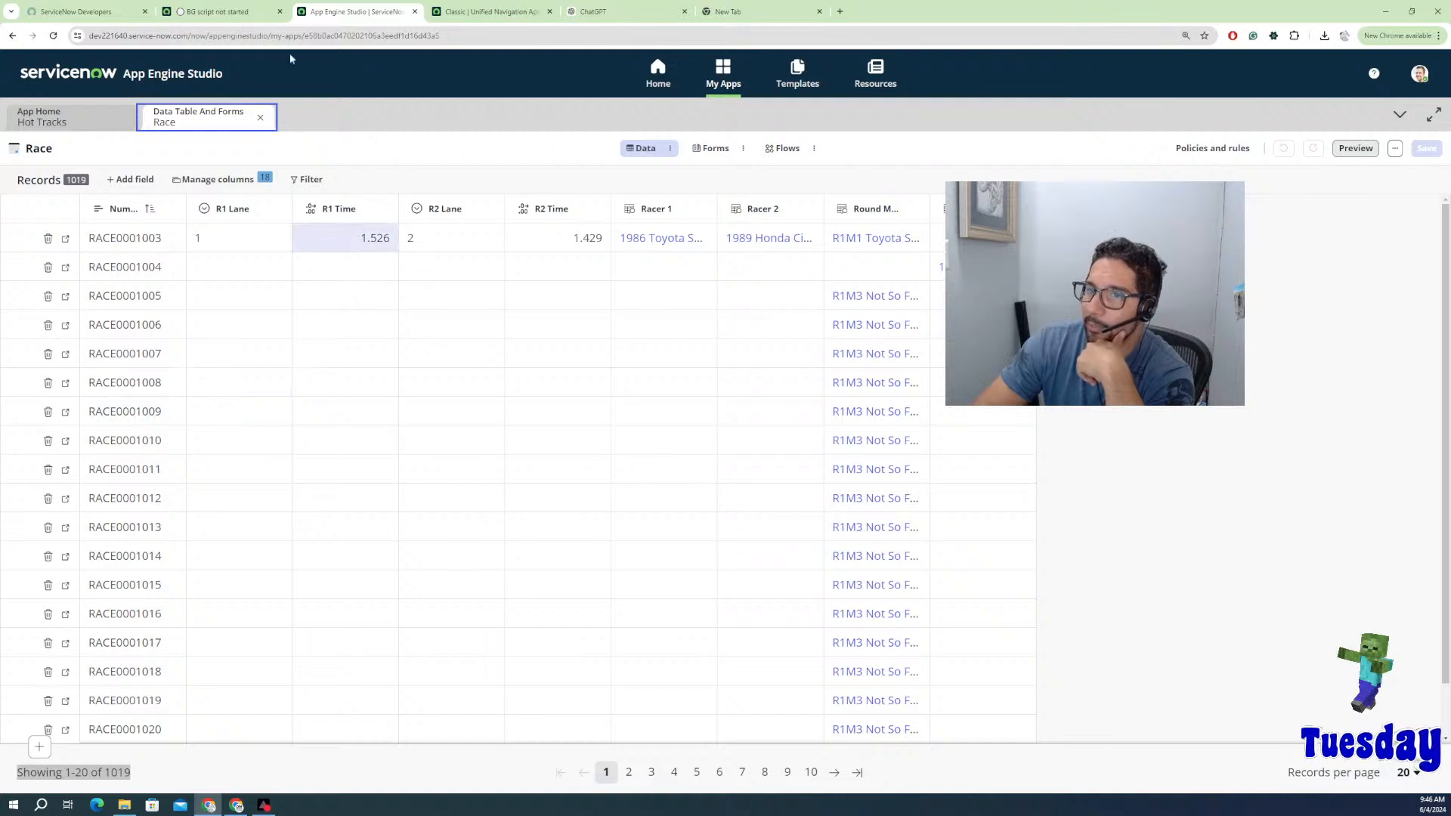
{"action": "left_click", "coordinate": [227, 14]}
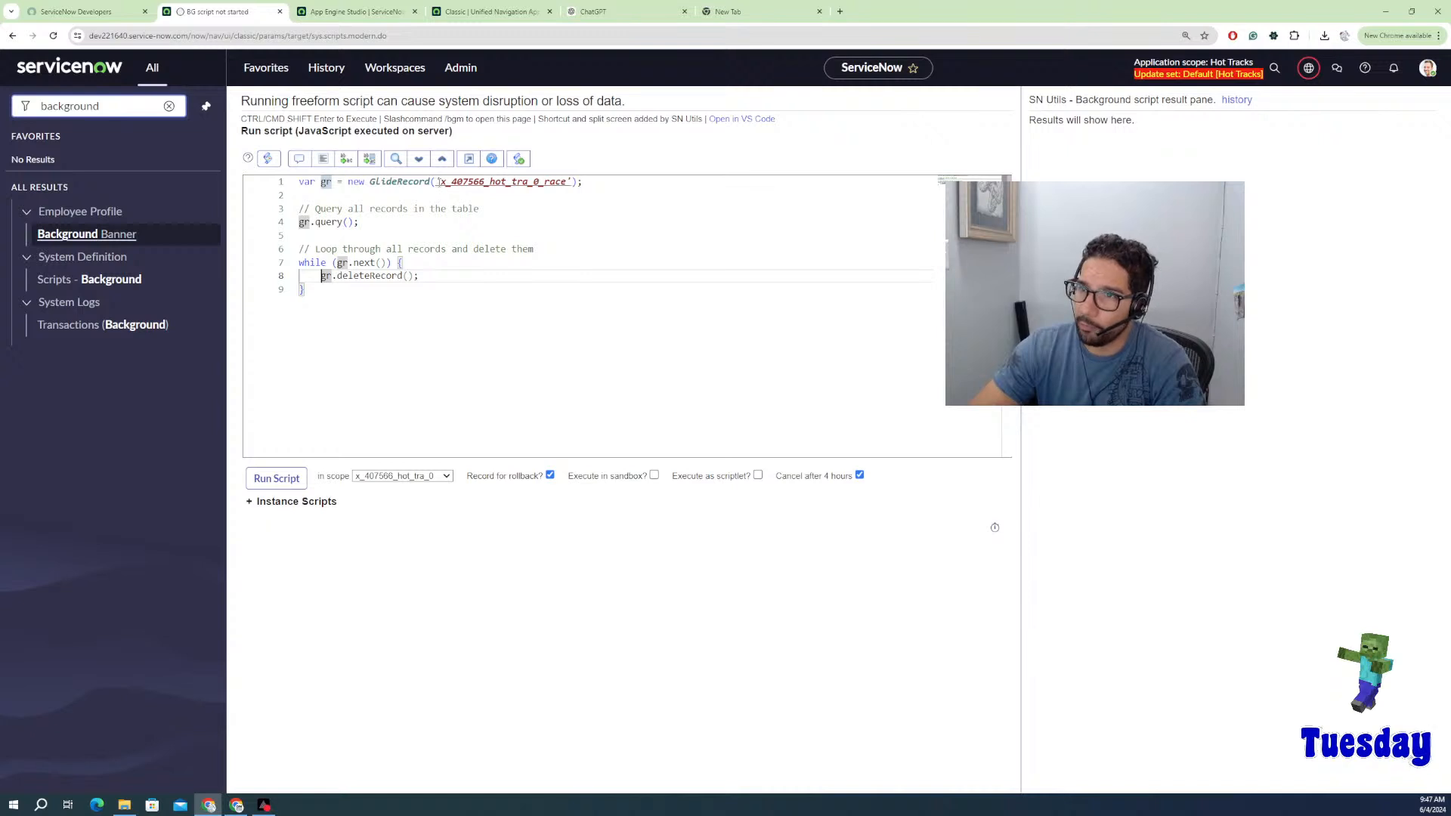
{"action": "left_click", "coordinate": [355, 11]}
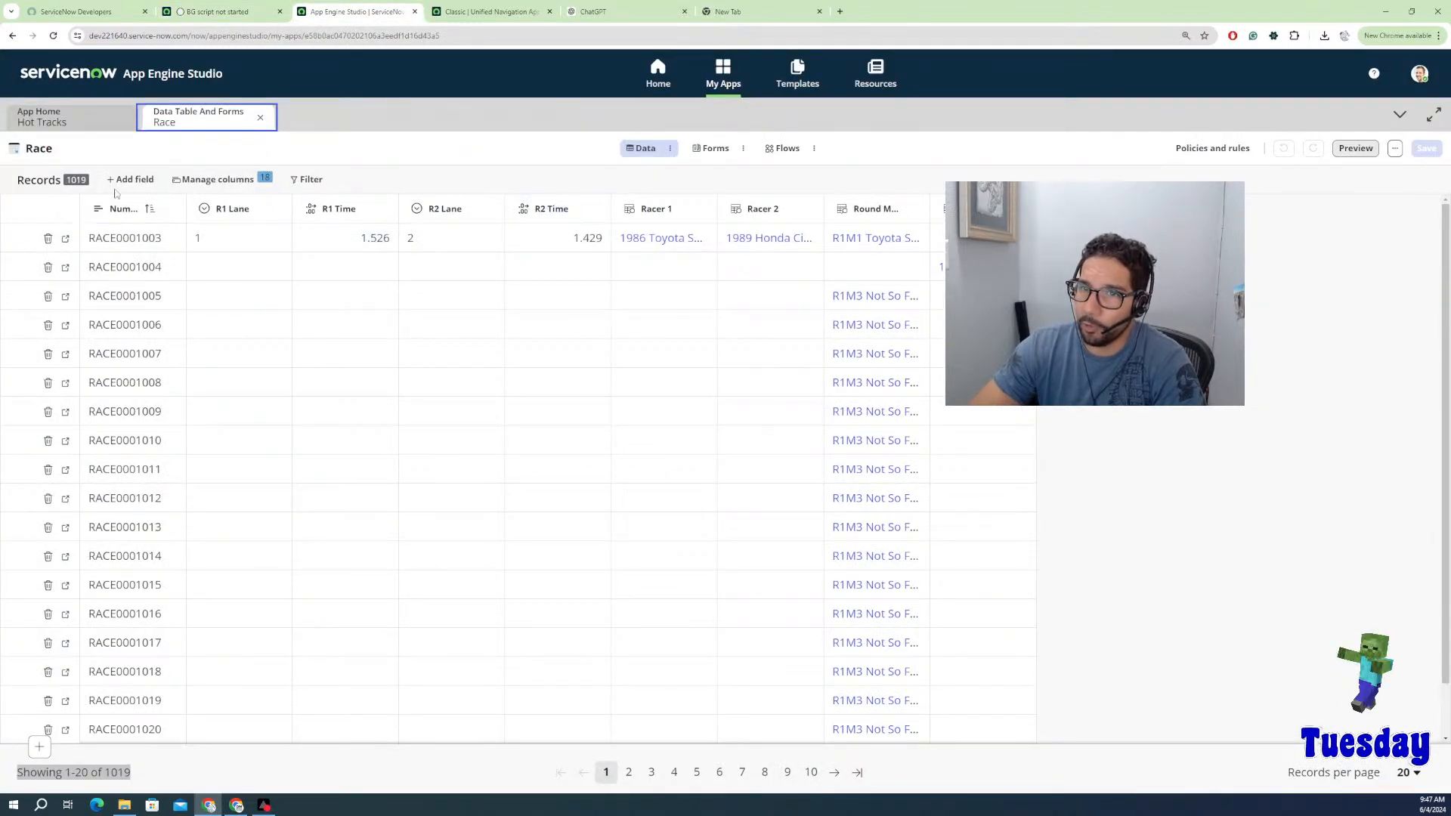
Step: Read the Race table's system name x_407566_hot_tra_0_race in Properties, then return to the script
{"action": "left_click", "coordinate": [1394, 150]}
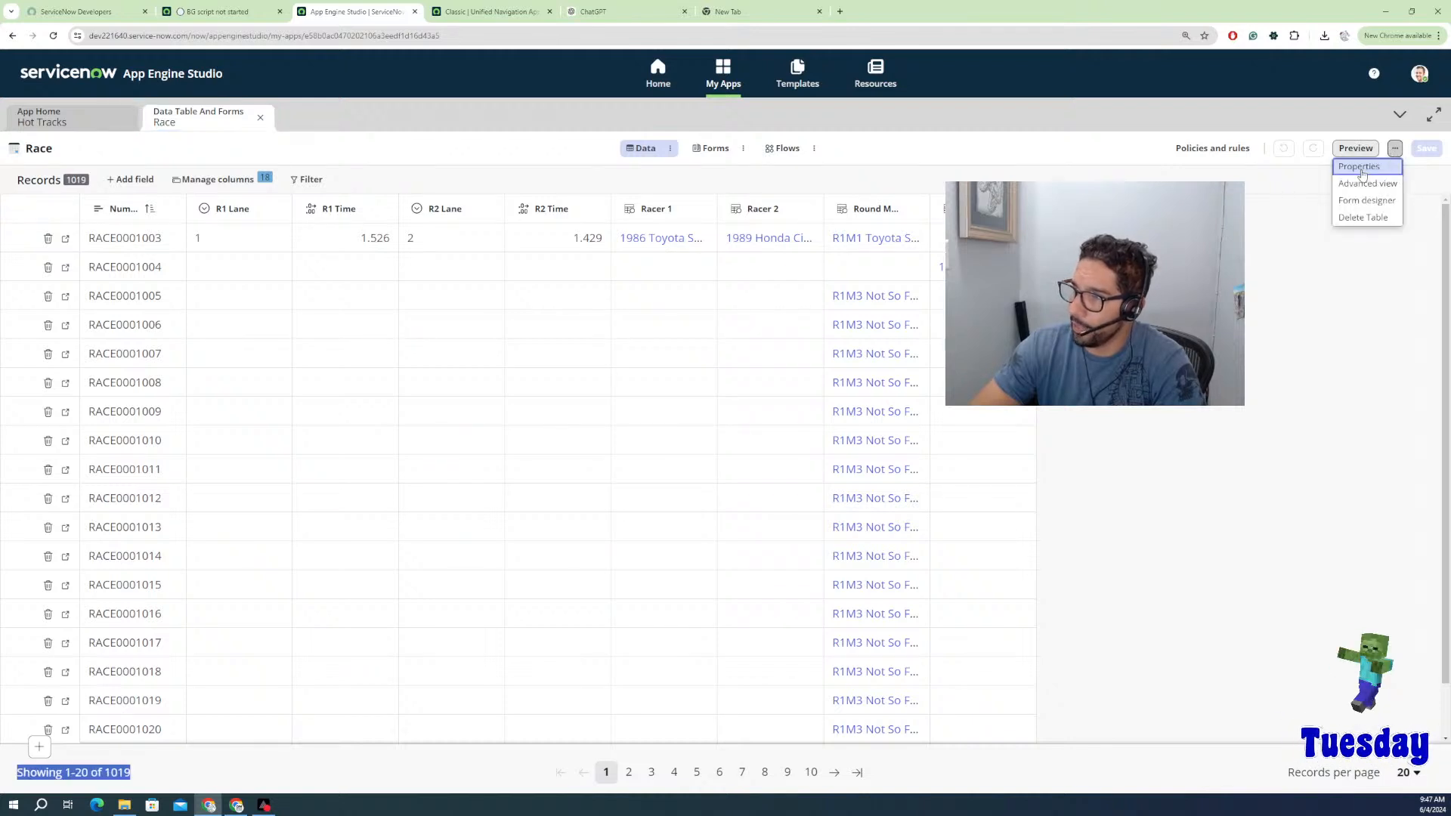
{"action": "left_click", "coordinate": [1360, 168]}
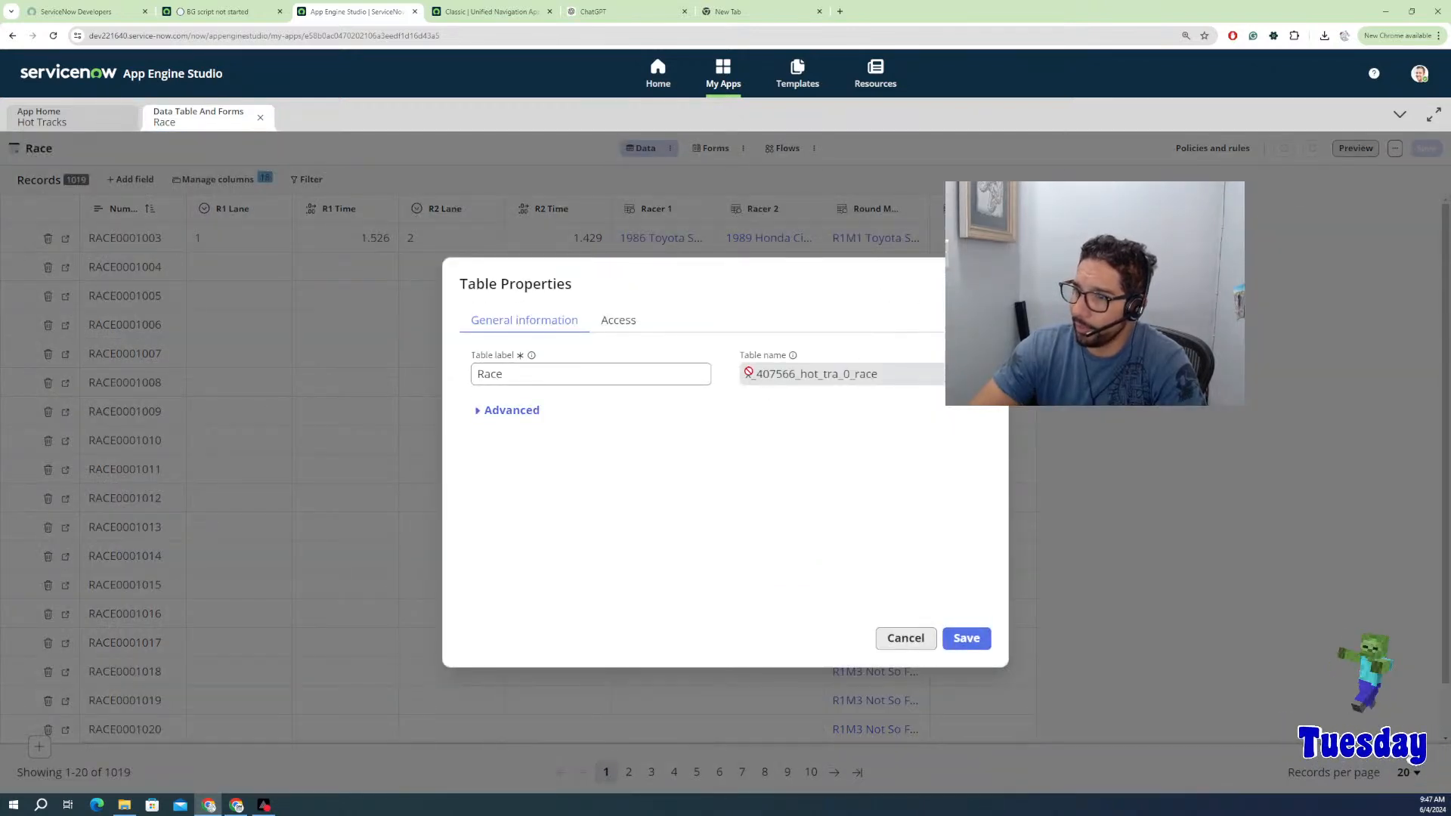
{"action": "left_click_drag", "start_coordinate": [750, 373], "coordinate": [896, 375]}
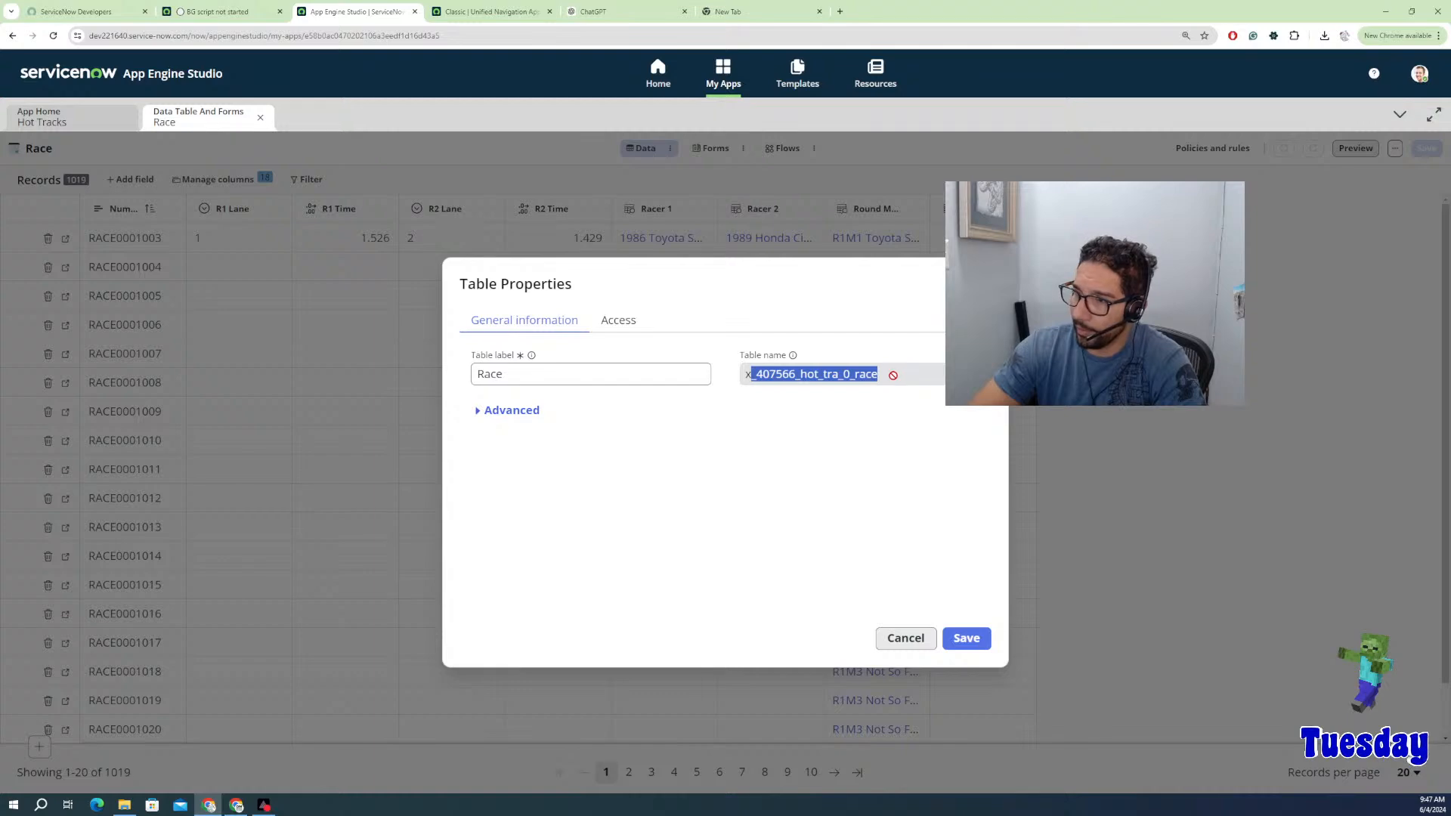
{"action": "left_click_drag", "start_coordinate": [745, 376], "coordinate": [916, 370]}
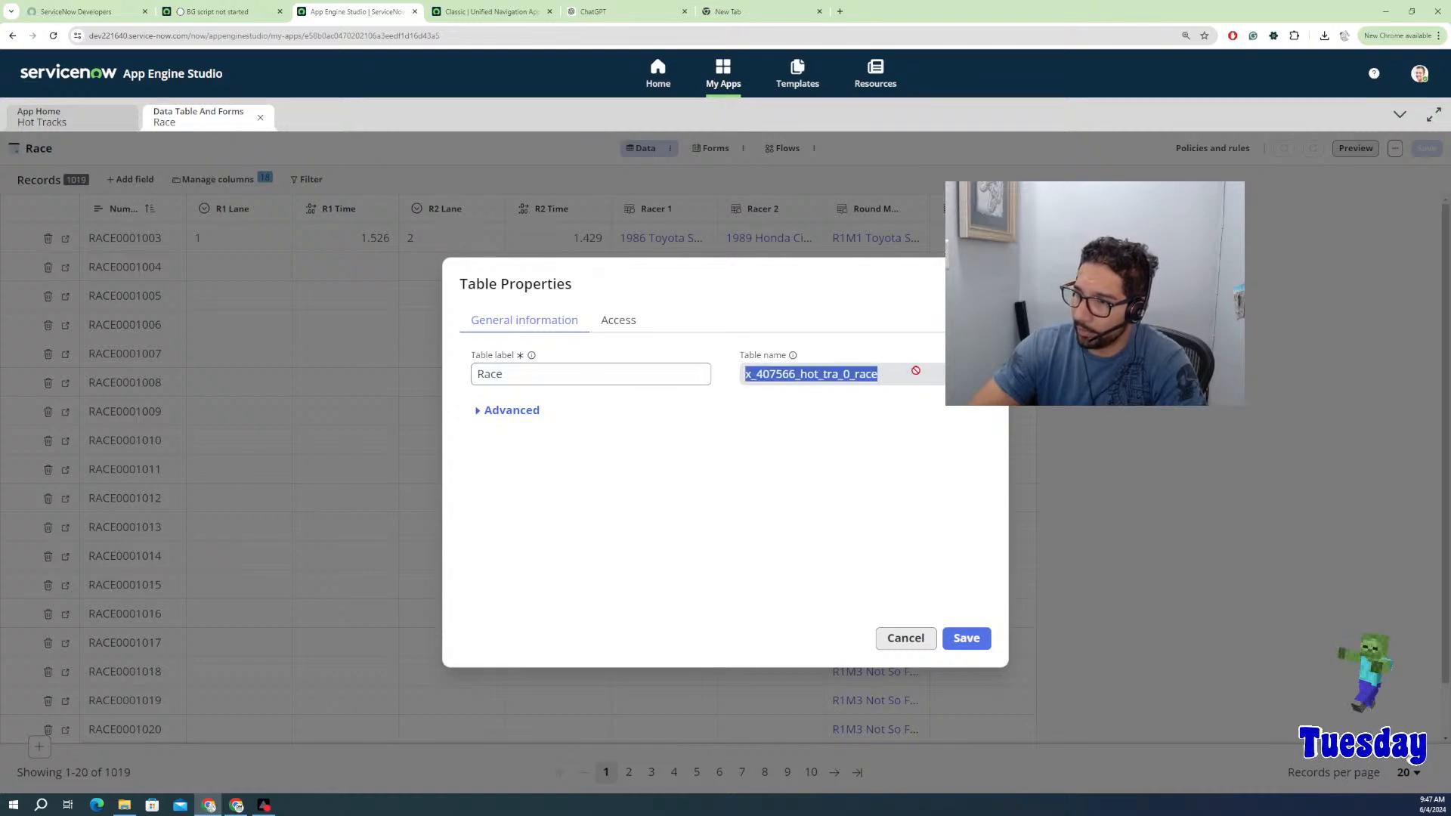
{"action": "left_click", "coordinate": [905, 638]}
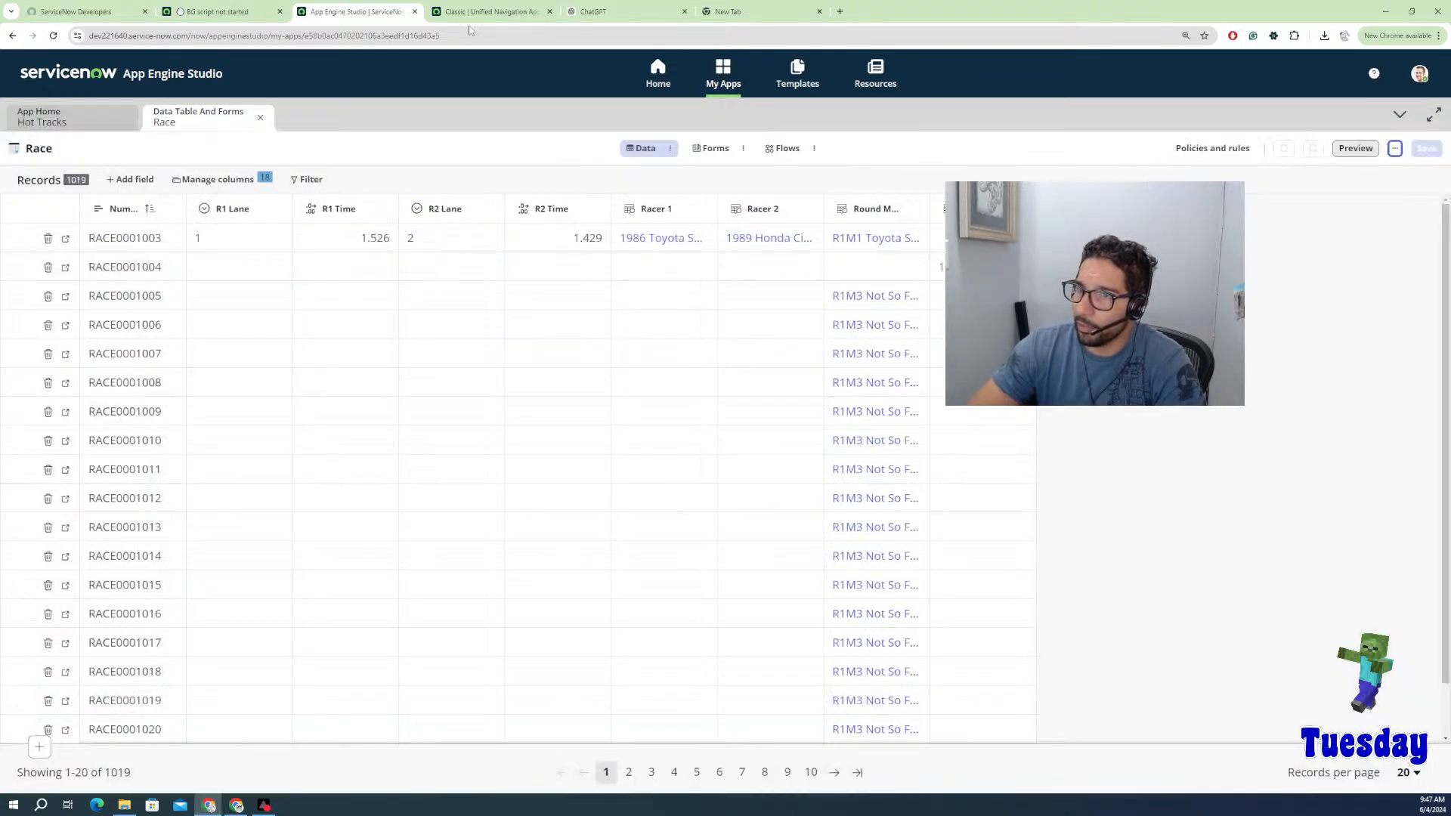
{"action": "left_click", "coordinate": [219, 11]}
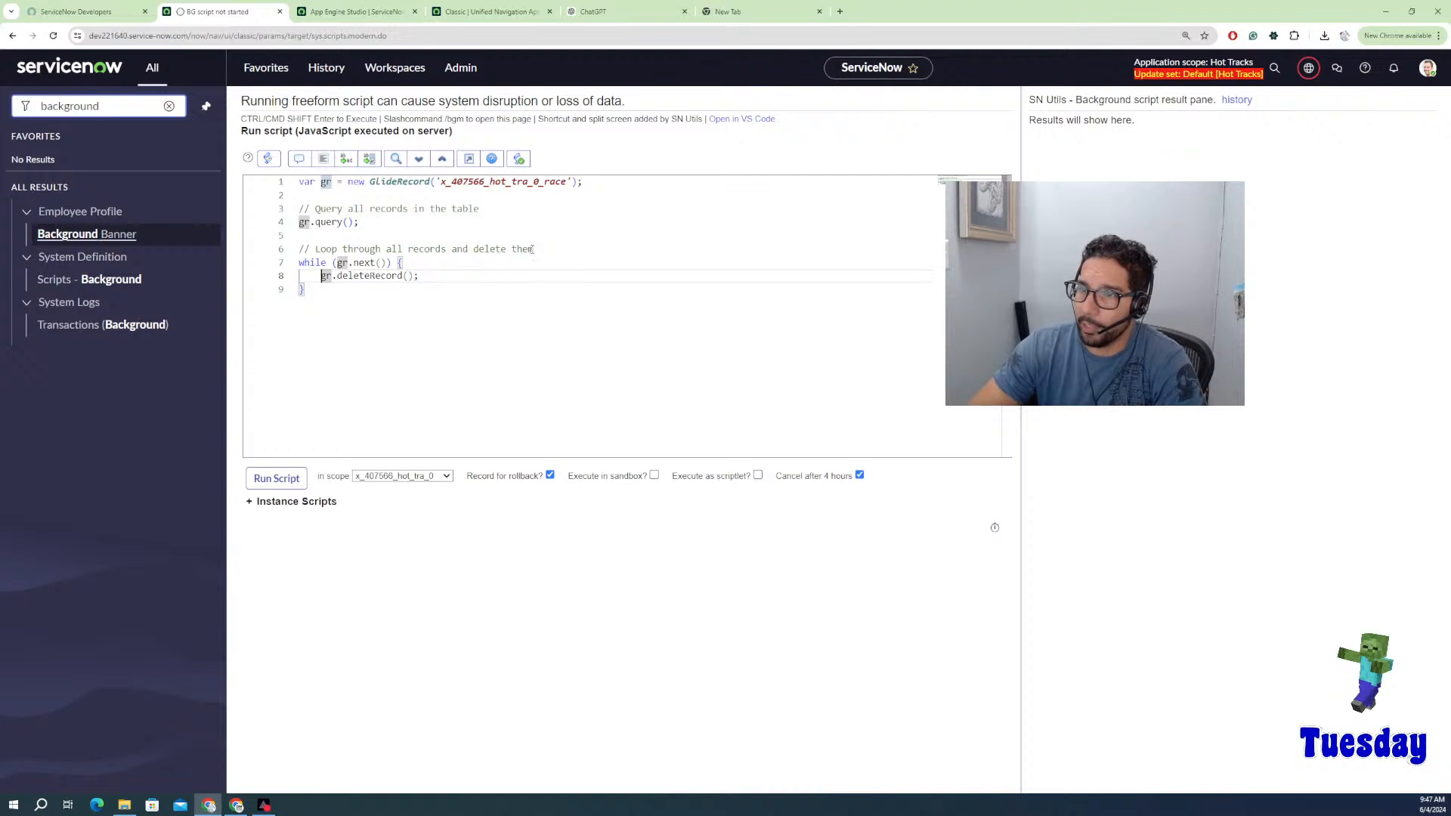
Step: Run the Race deletion script with the x_407566_hot_tra_0 scope selected
{"action": "left_click", "coordinate": [401, 477]}
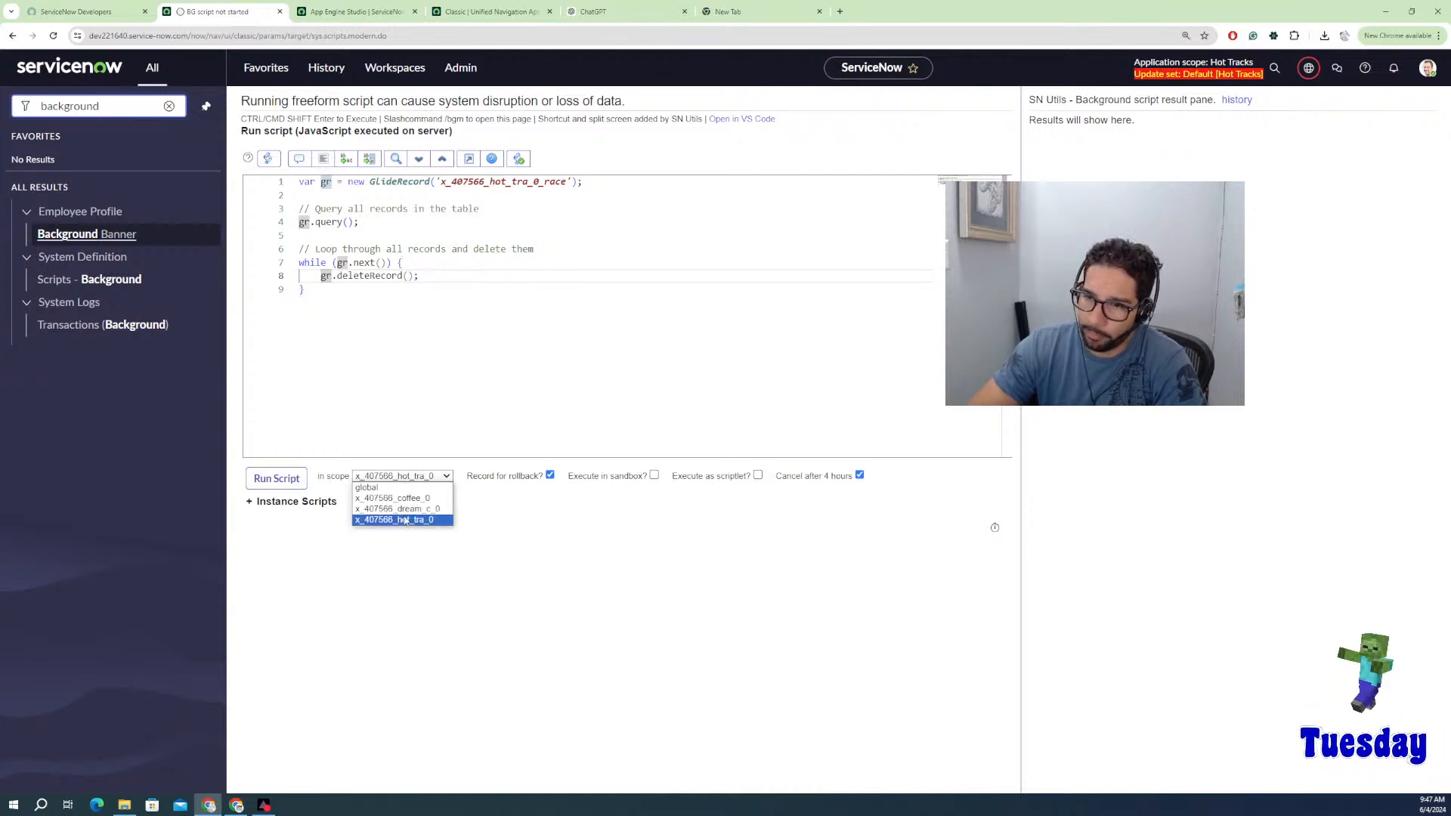
{"action": "left_click", "coordinate": [405, 522]}
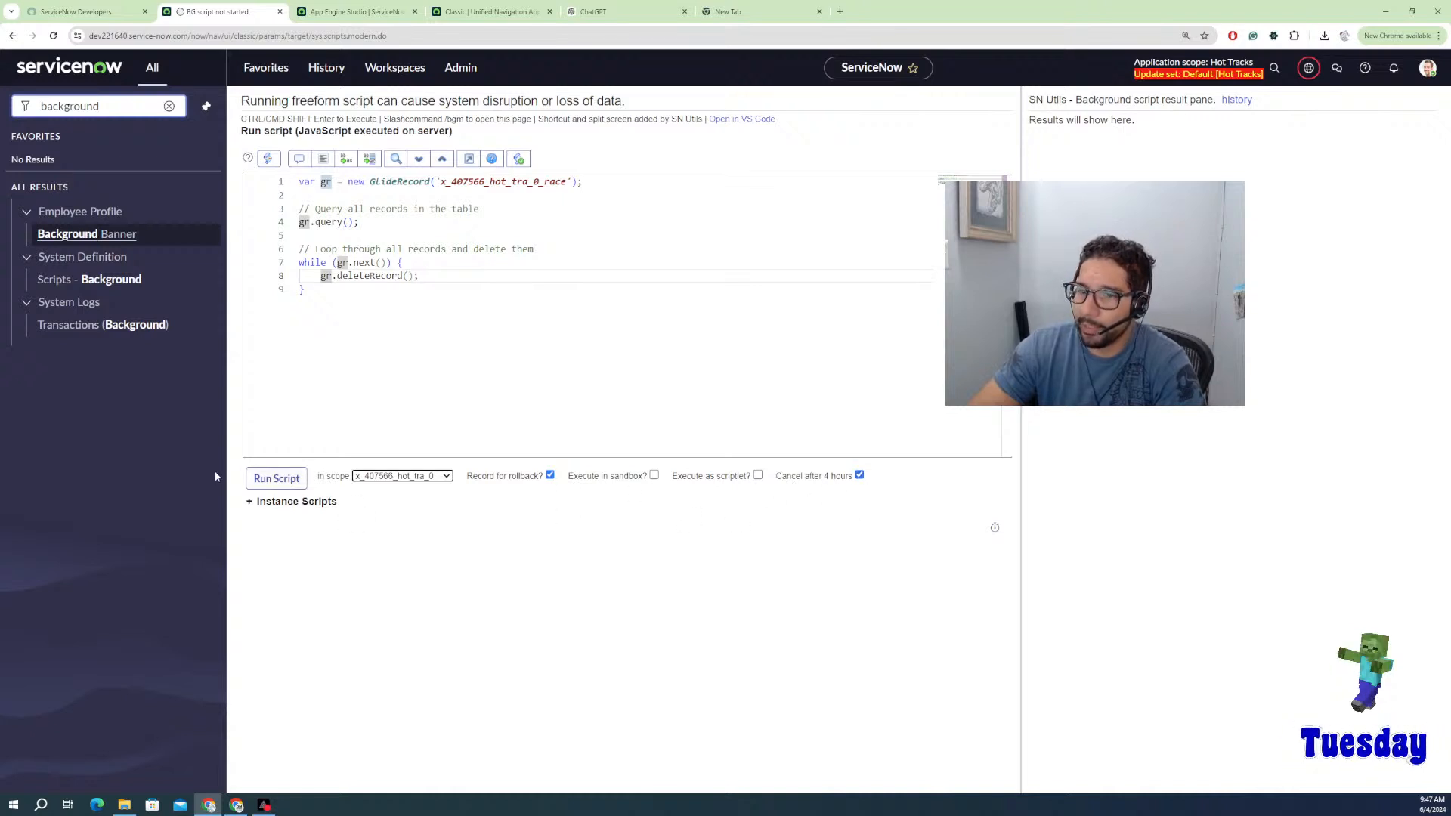
{"action": "left_click", "coordinate": [275, 479]}
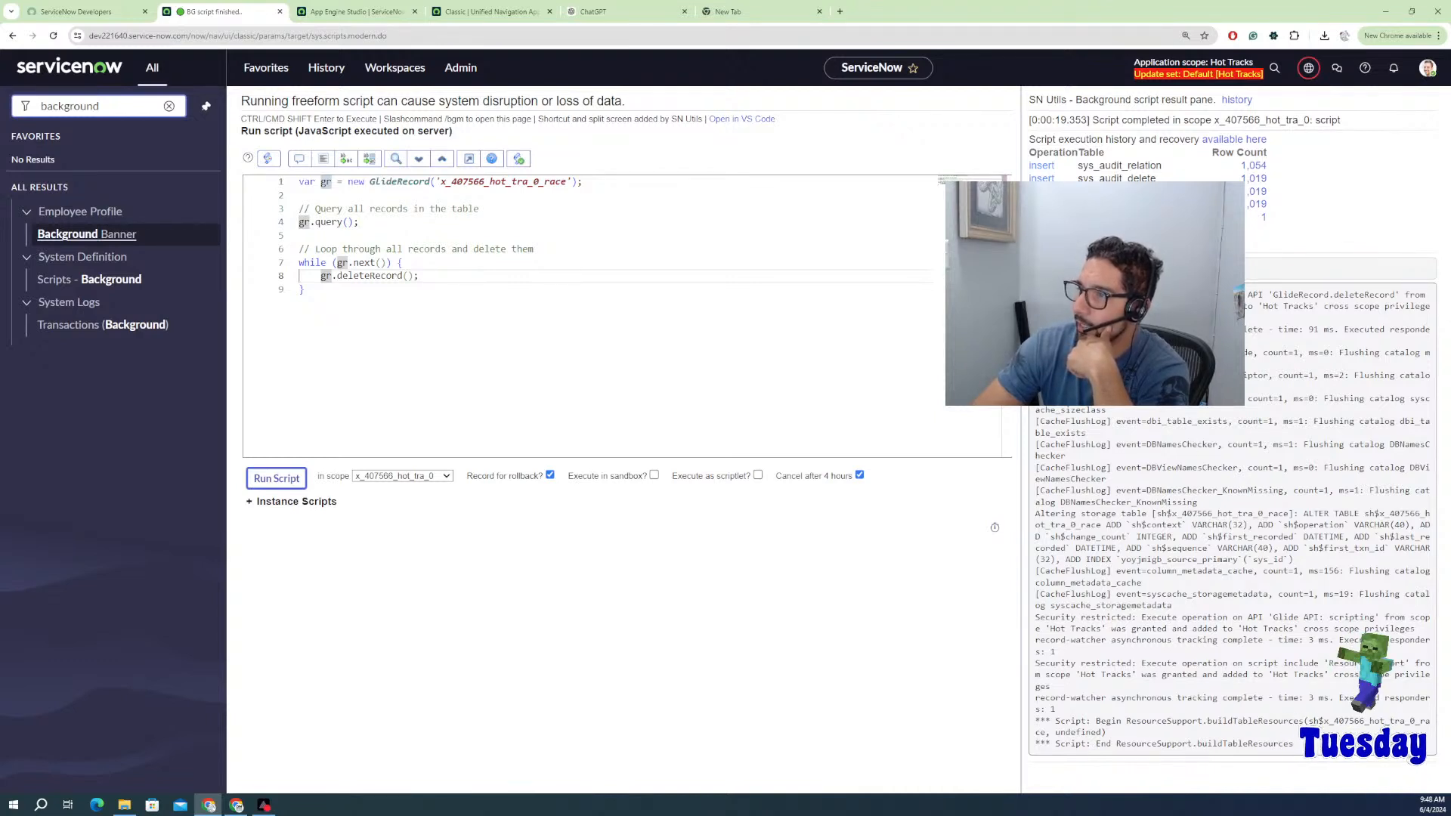
Step: Review the execution history row counts, showing 1,019 rows inserted into sys_audit_delete
{"action": "left_click_drag", "start_coordinate": [1030, 152], "coordinate": [1134, 183]}
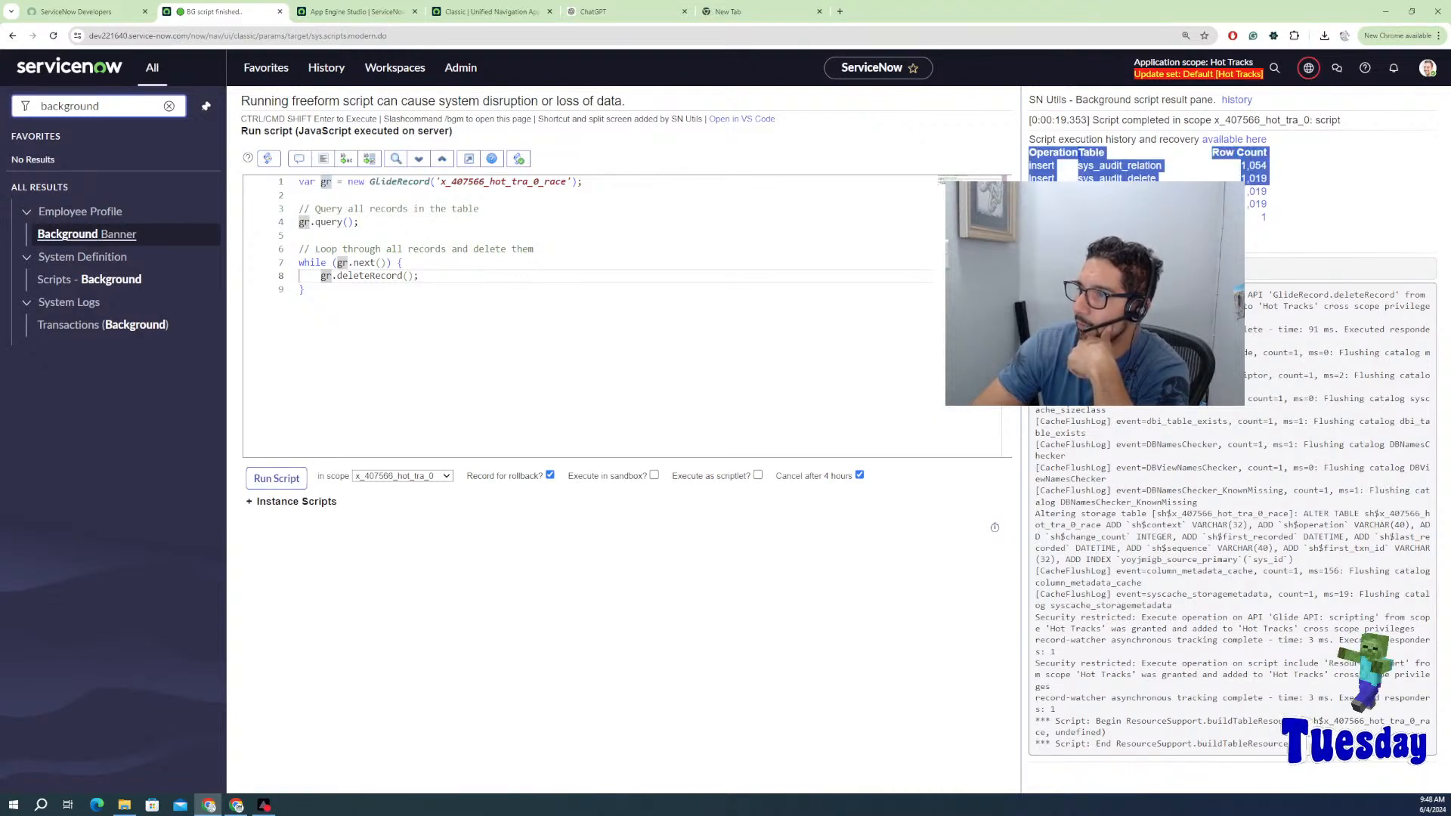
{"action": "left_click", "coordinate": [1281, 194]}
{"action": "left_click_drag", "start_coordinate": [1281, 193], "coordinate": [1247, 191]}
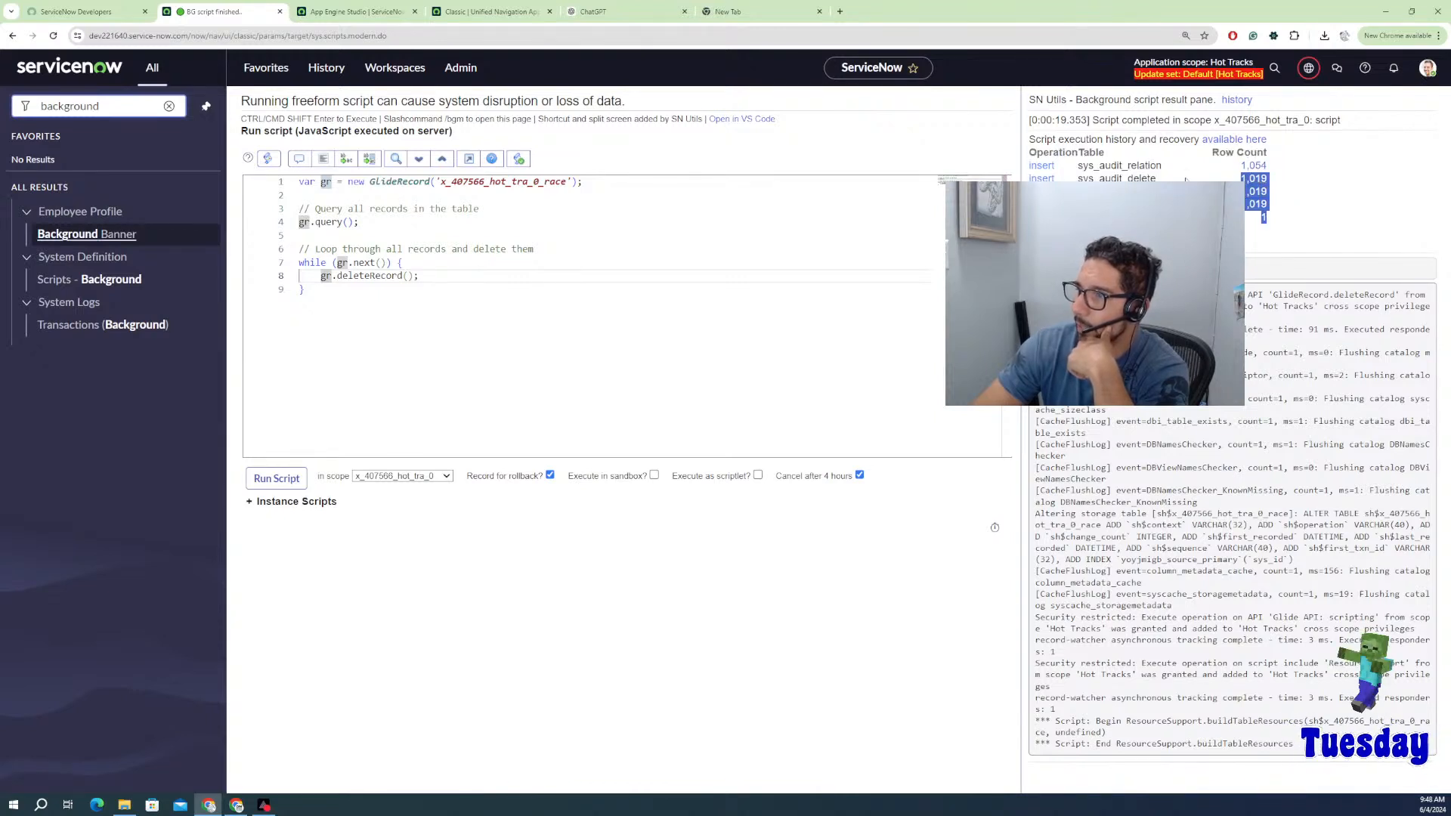
{"action": "left_click_drag", "start_coordinate": [1156, 179], "coordinate": [1094, 166]}
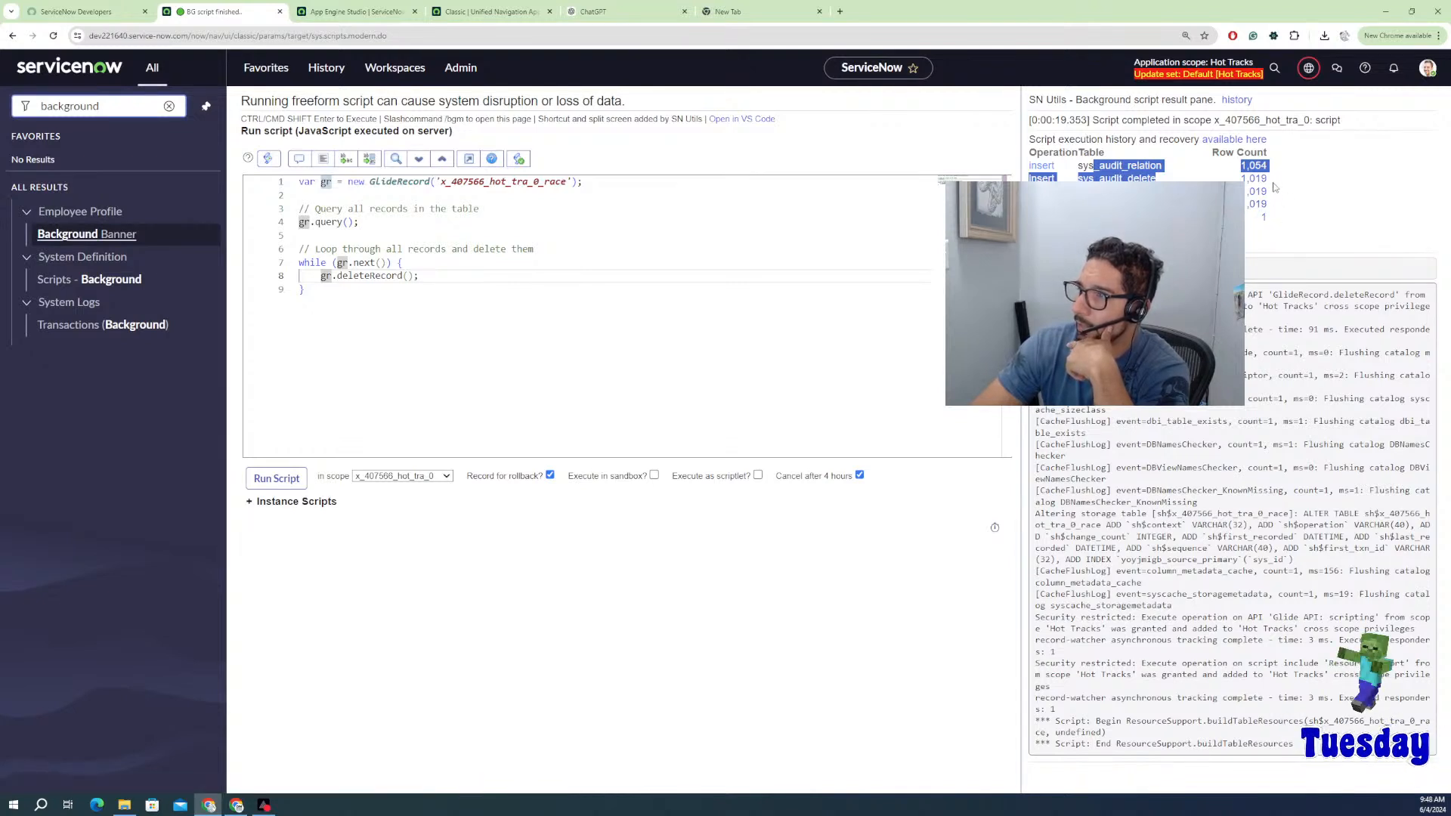
{"action": "left_click_drag", "start_coordinate": [1287, 198], "coordinate": [1243, 219]}
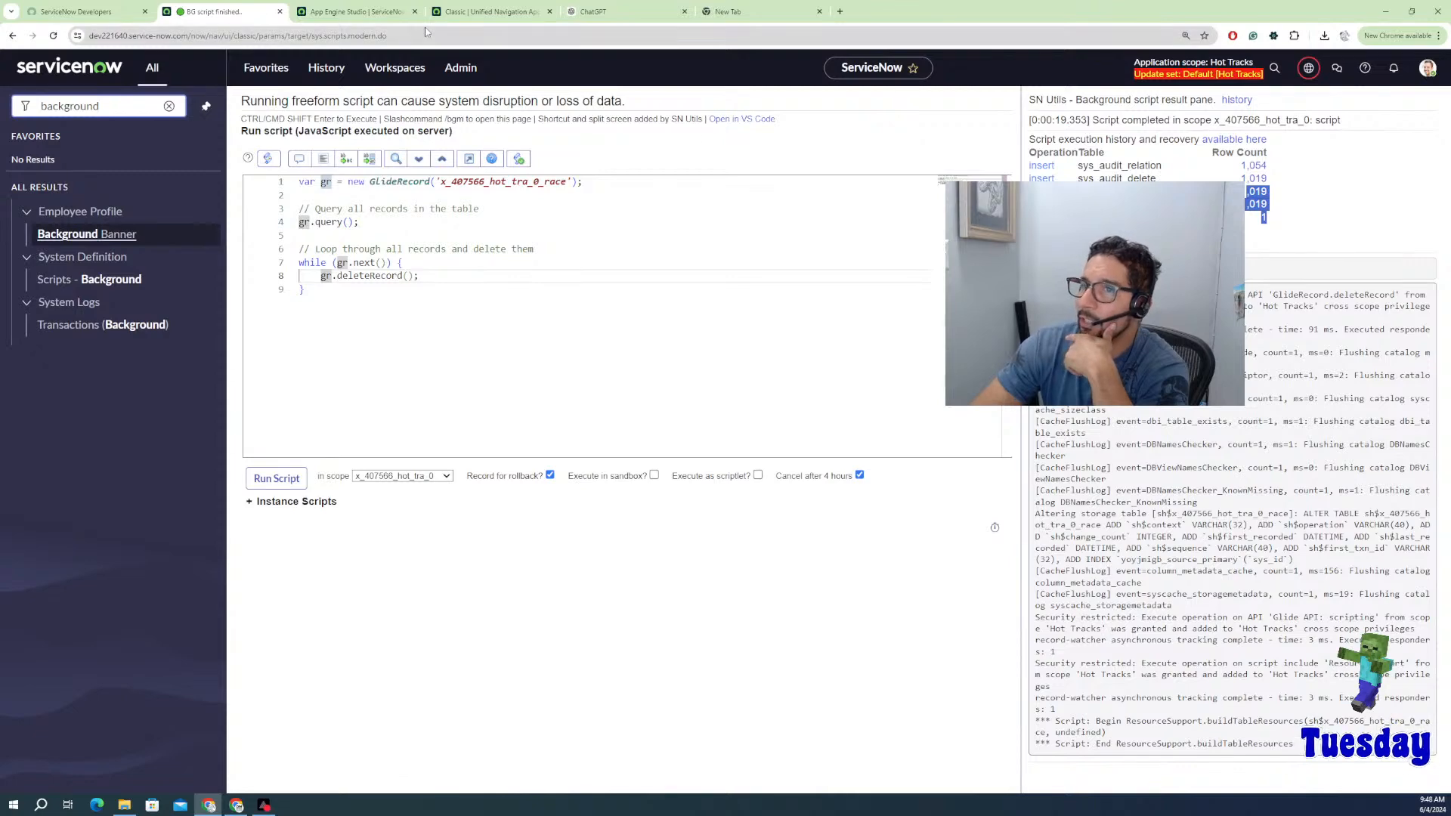
Step: Preview the now-empty Race table, then go back to the Hot Tracks app home
{"action": "left_click", "coordinate": [353, 11]}
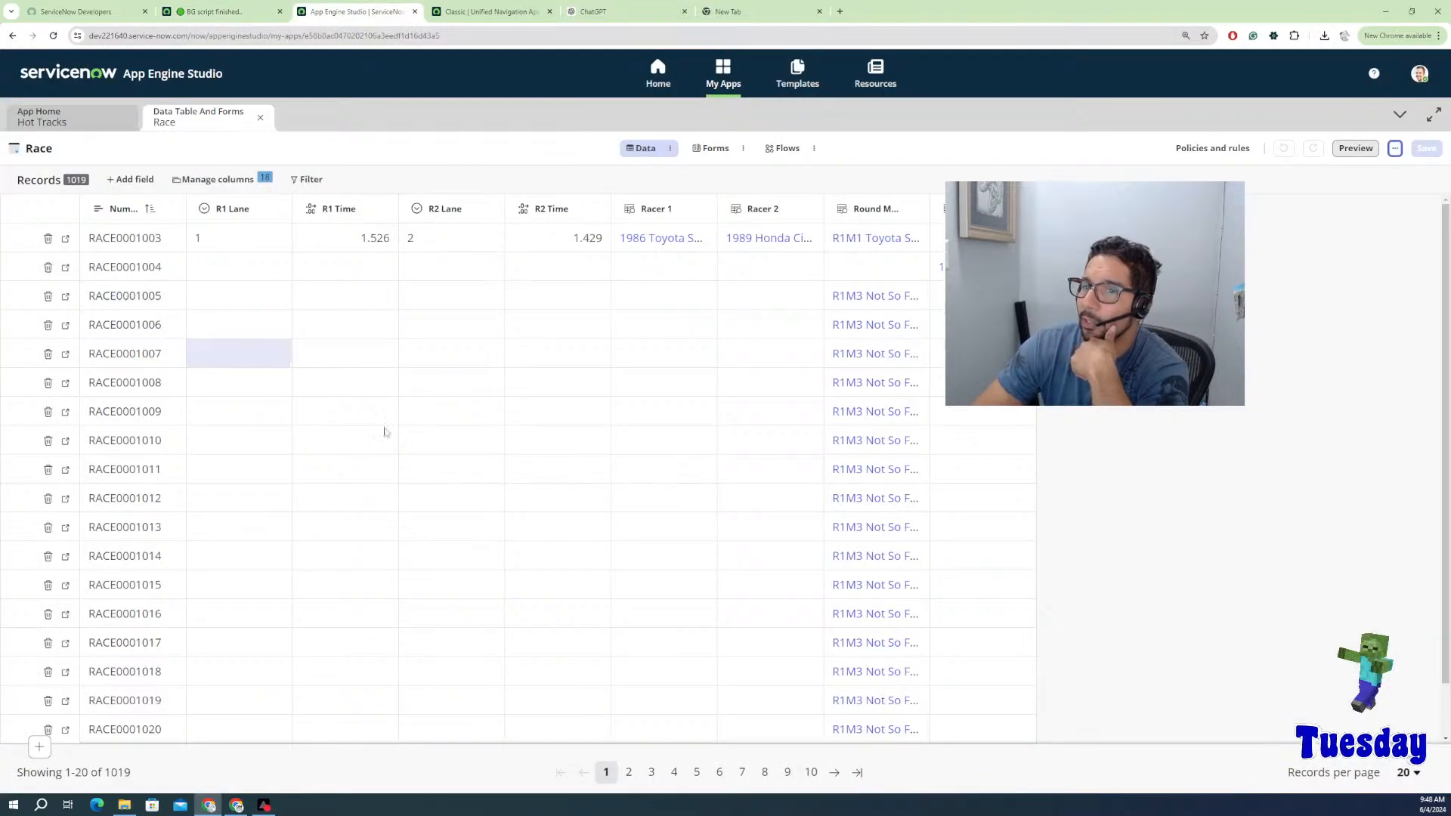
{"action": "right_click", "coordinate": [404, 186]}
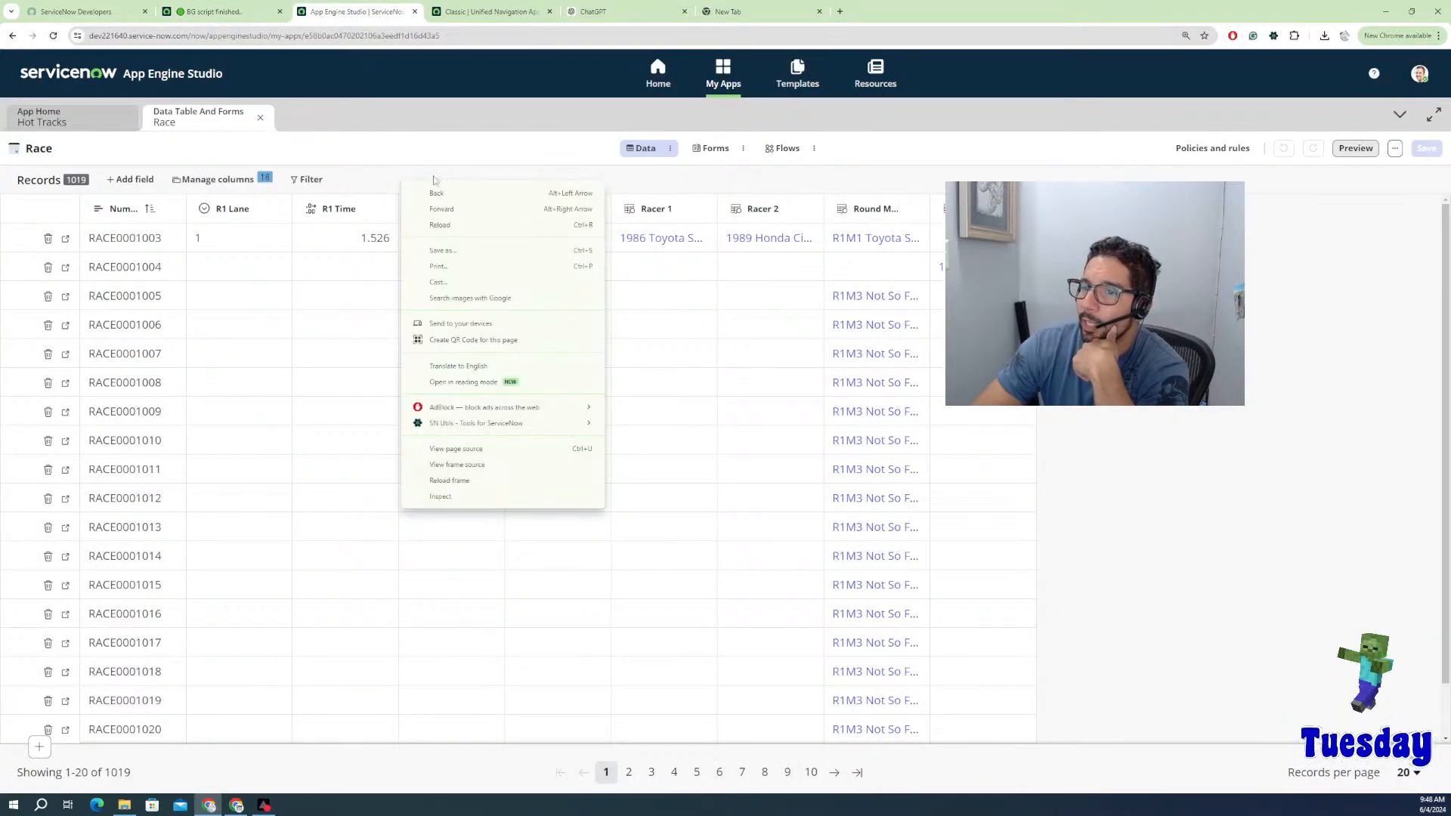
{"action": "left_click", "coordinate": [411, 151]}
{"action": "right_click", "coordinate": [411, 152]}
{"action": "left_click", "coordinate": [1158, 168]}
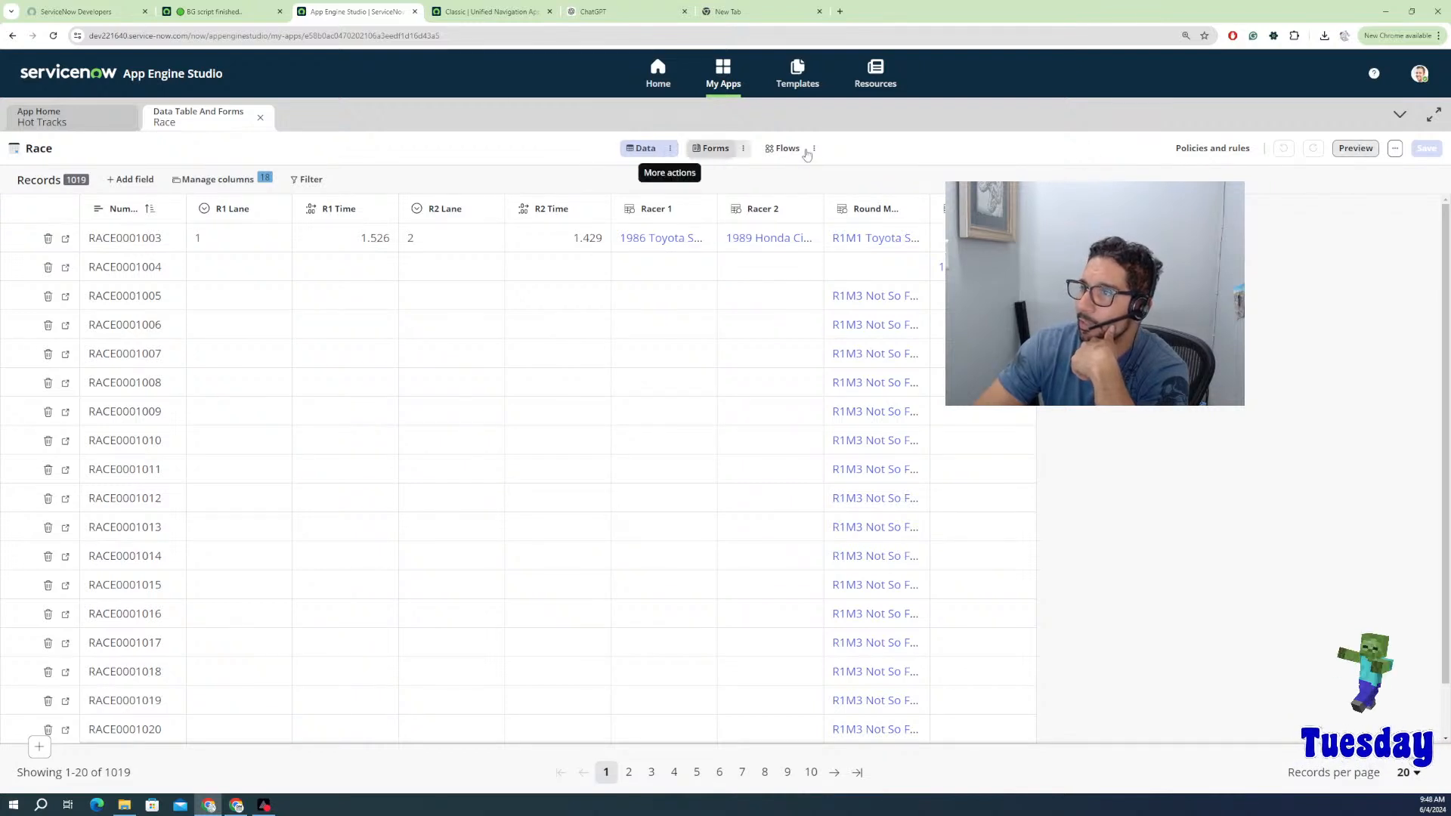
{"action": "left_click", "coordinate": [1356, 148]}
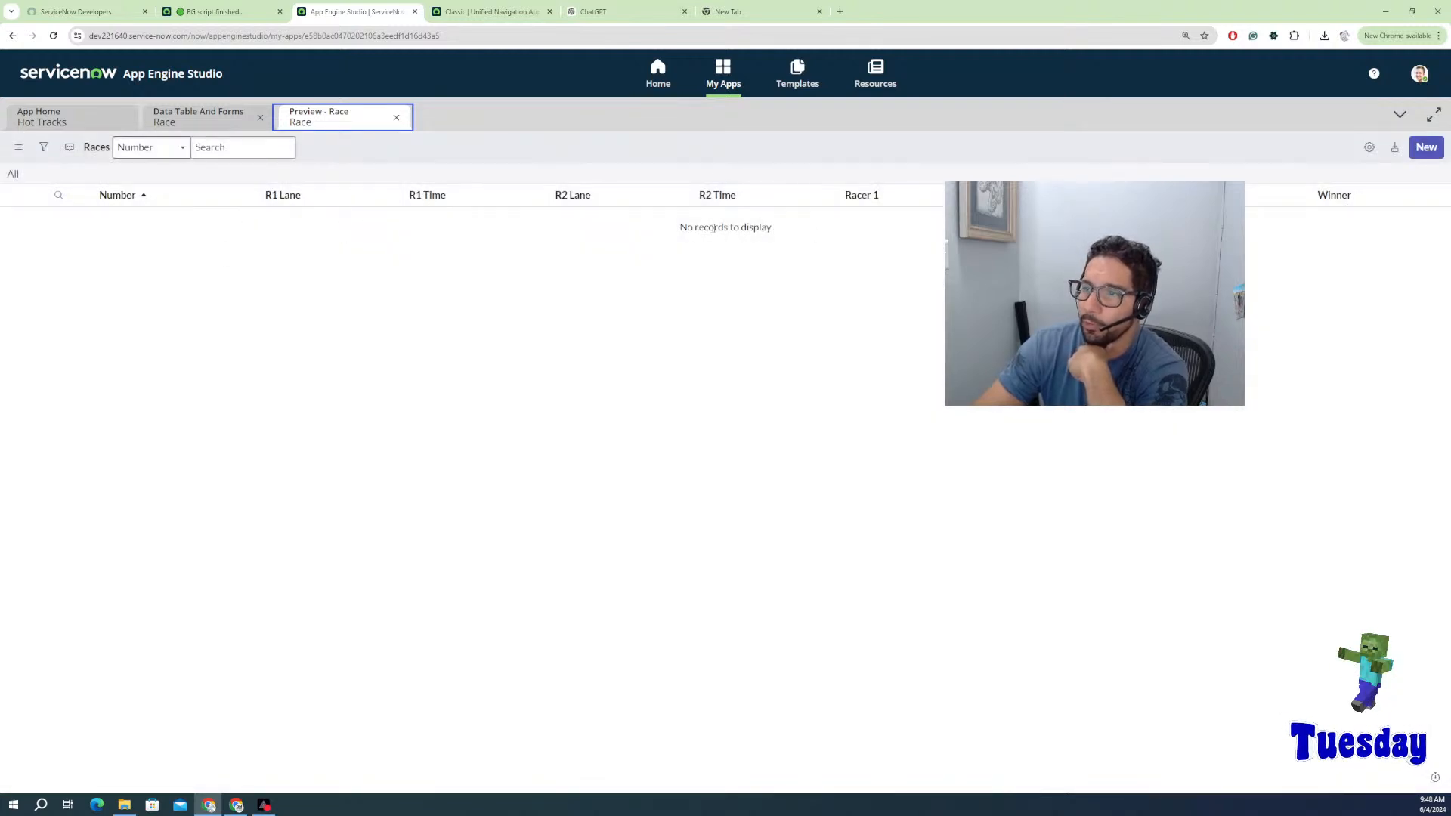
{"action": "left_click", "coordinate": [188, 112]}
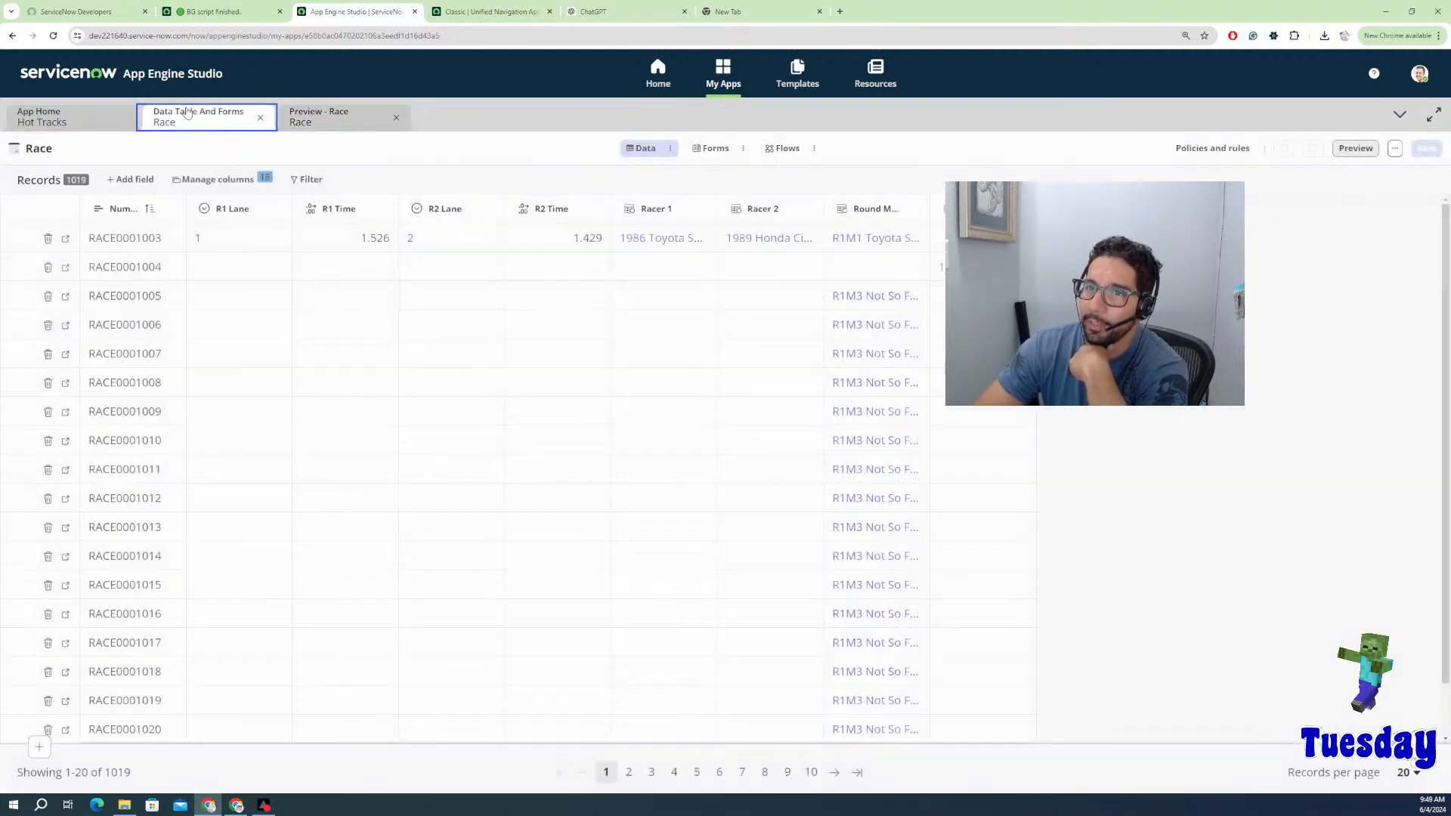
{"action": "left_click", "coordinate": [75, 120]}
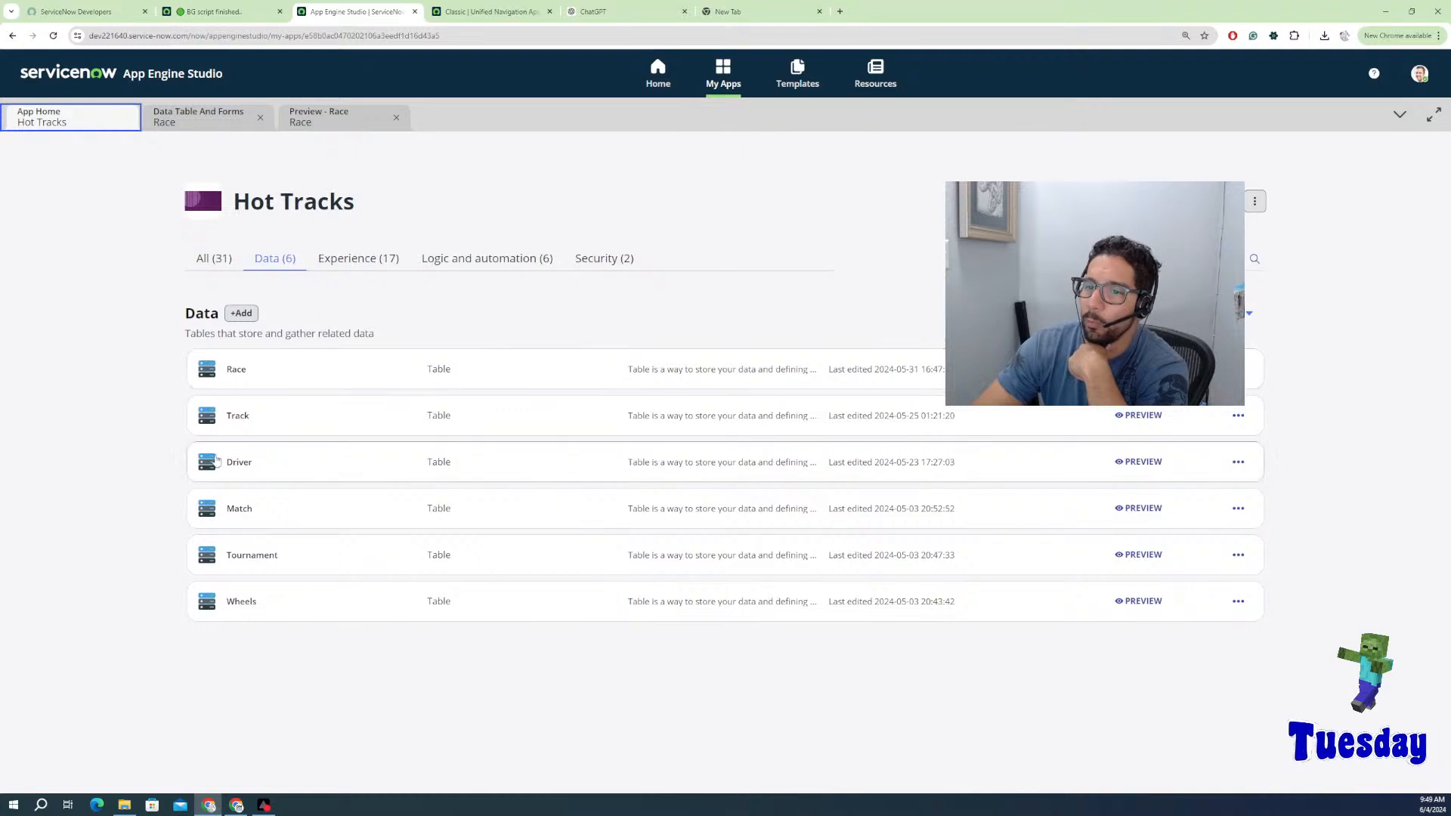
Step: Open the Match table's data, listing its 24 records
{"action": "left_click", "coordinate": [241, 511]}
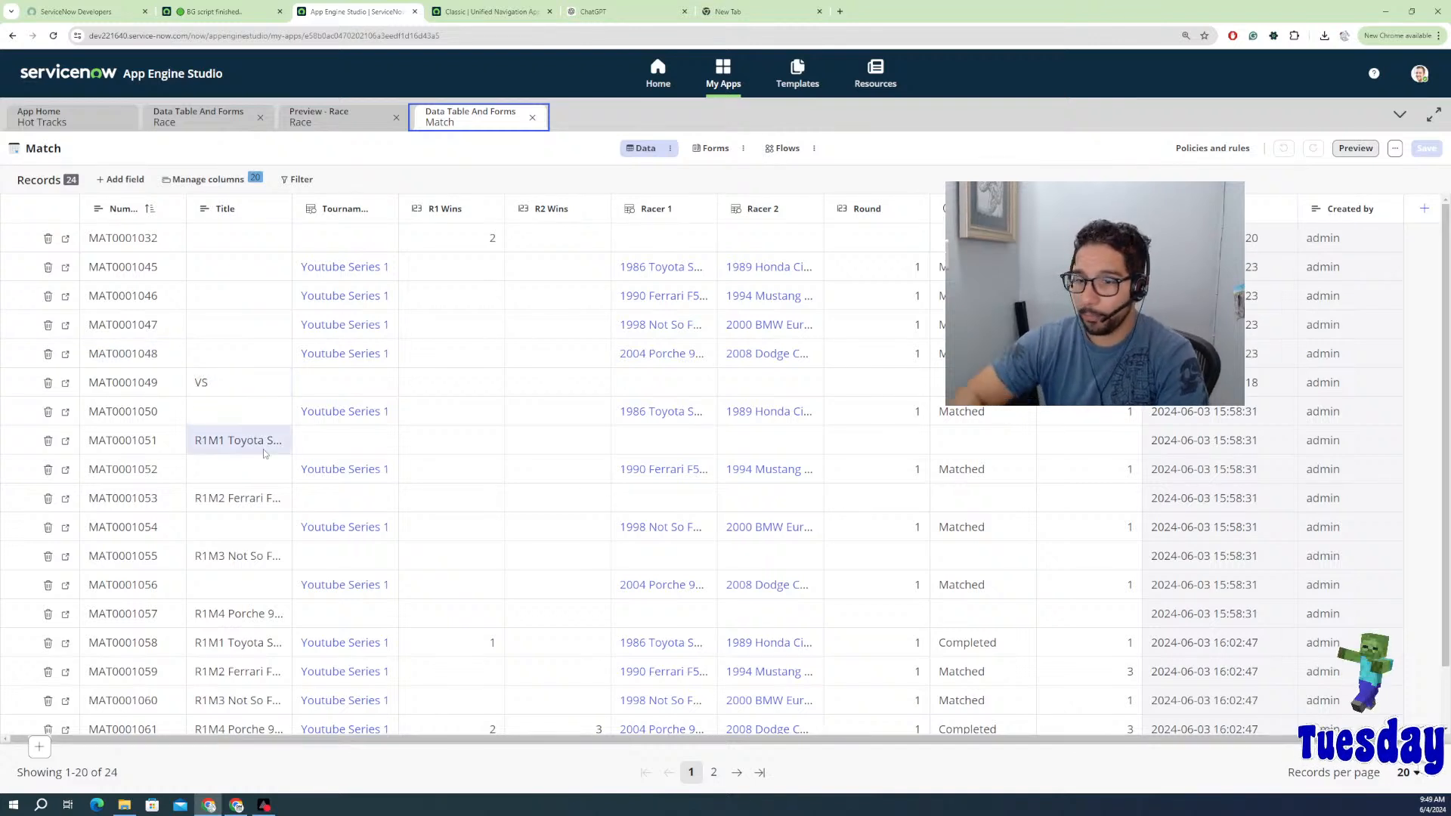
{"action": "left_click", "coordinate": [1395, 148]}
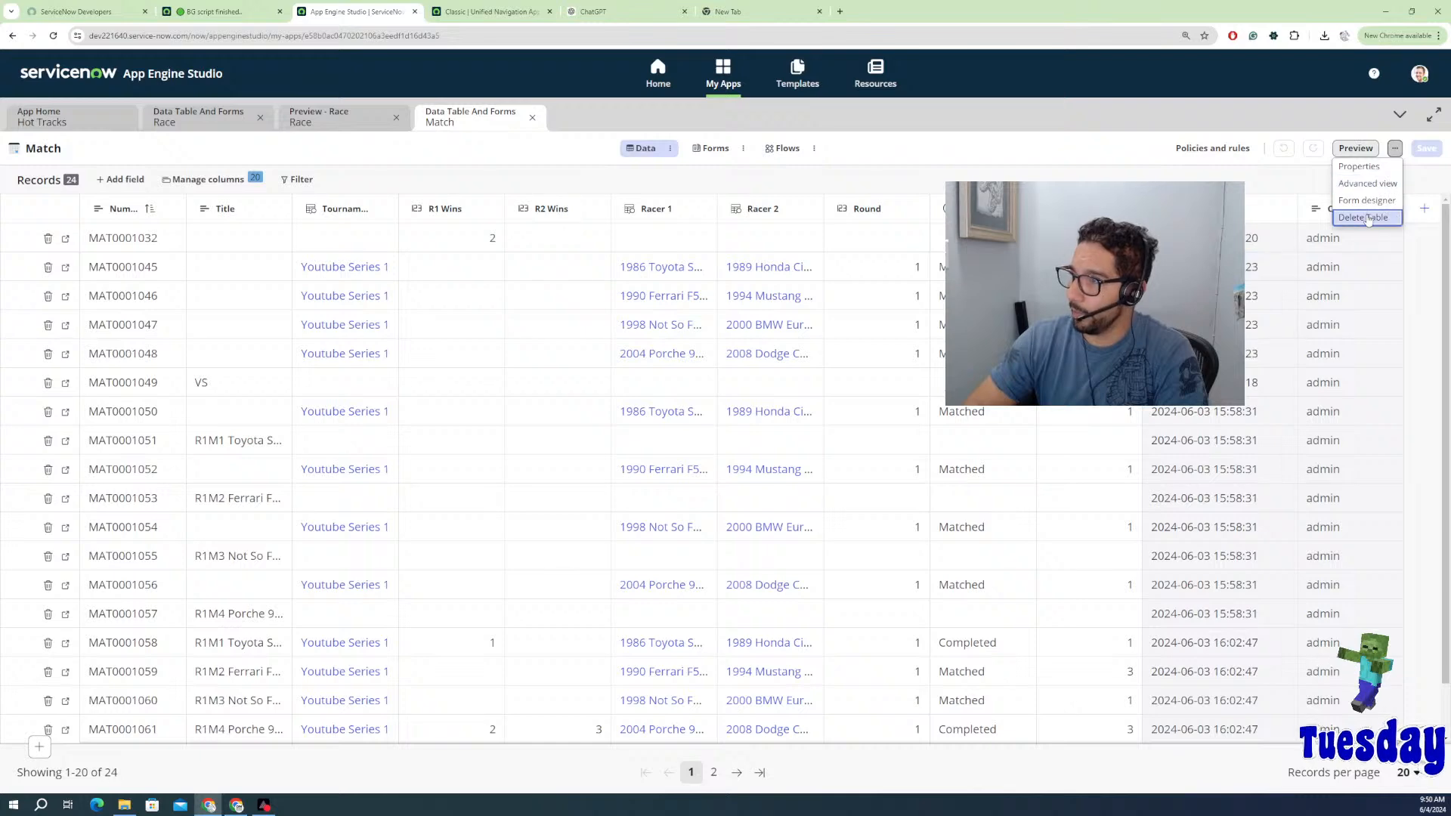
{"action": "left_click", "coordinate": [1342, 167]}
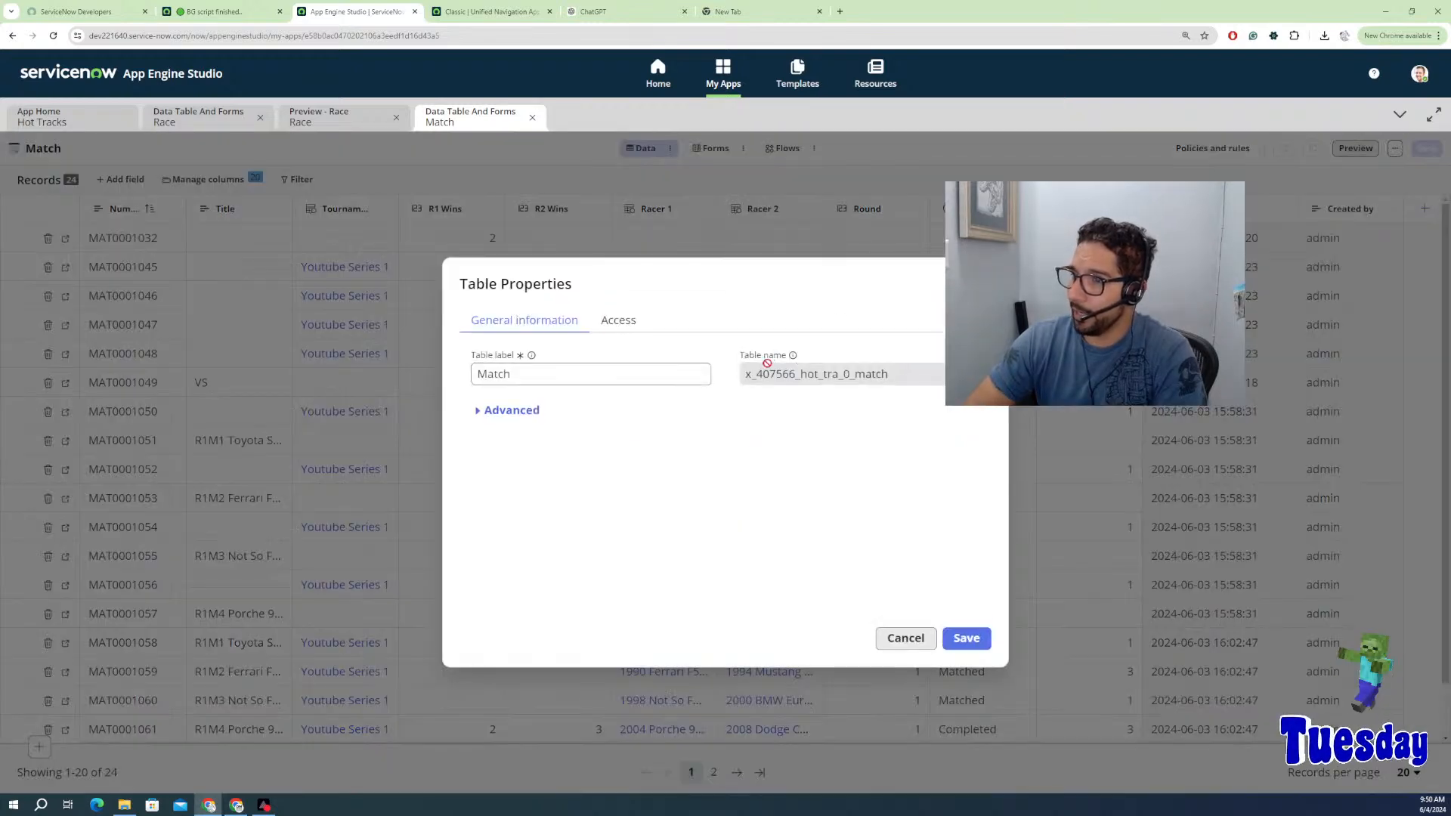
{"action": "double_click", "coordinate": [790, 378]}
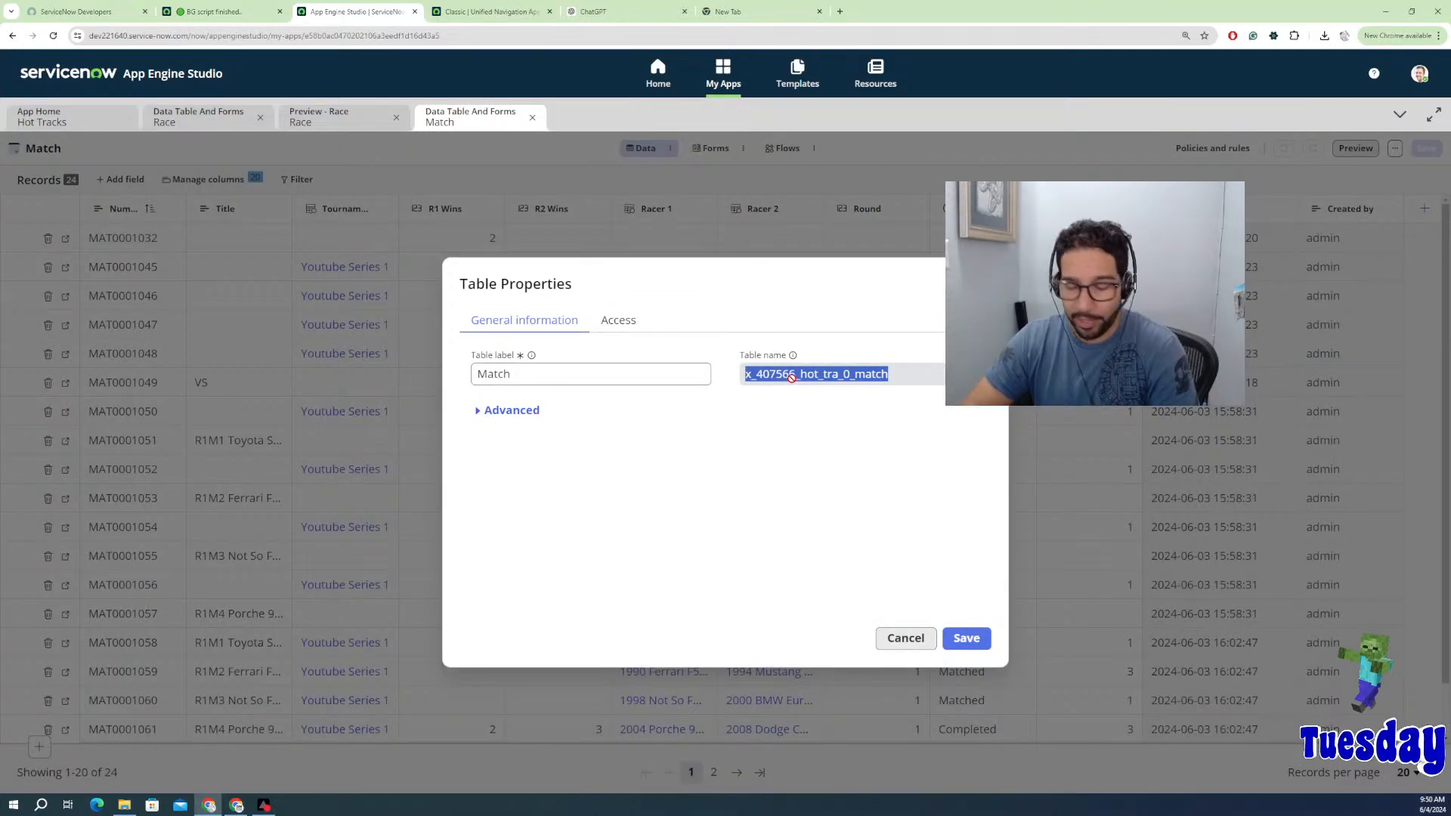
{"action": "left_click", "coordinate": [344, 117]}
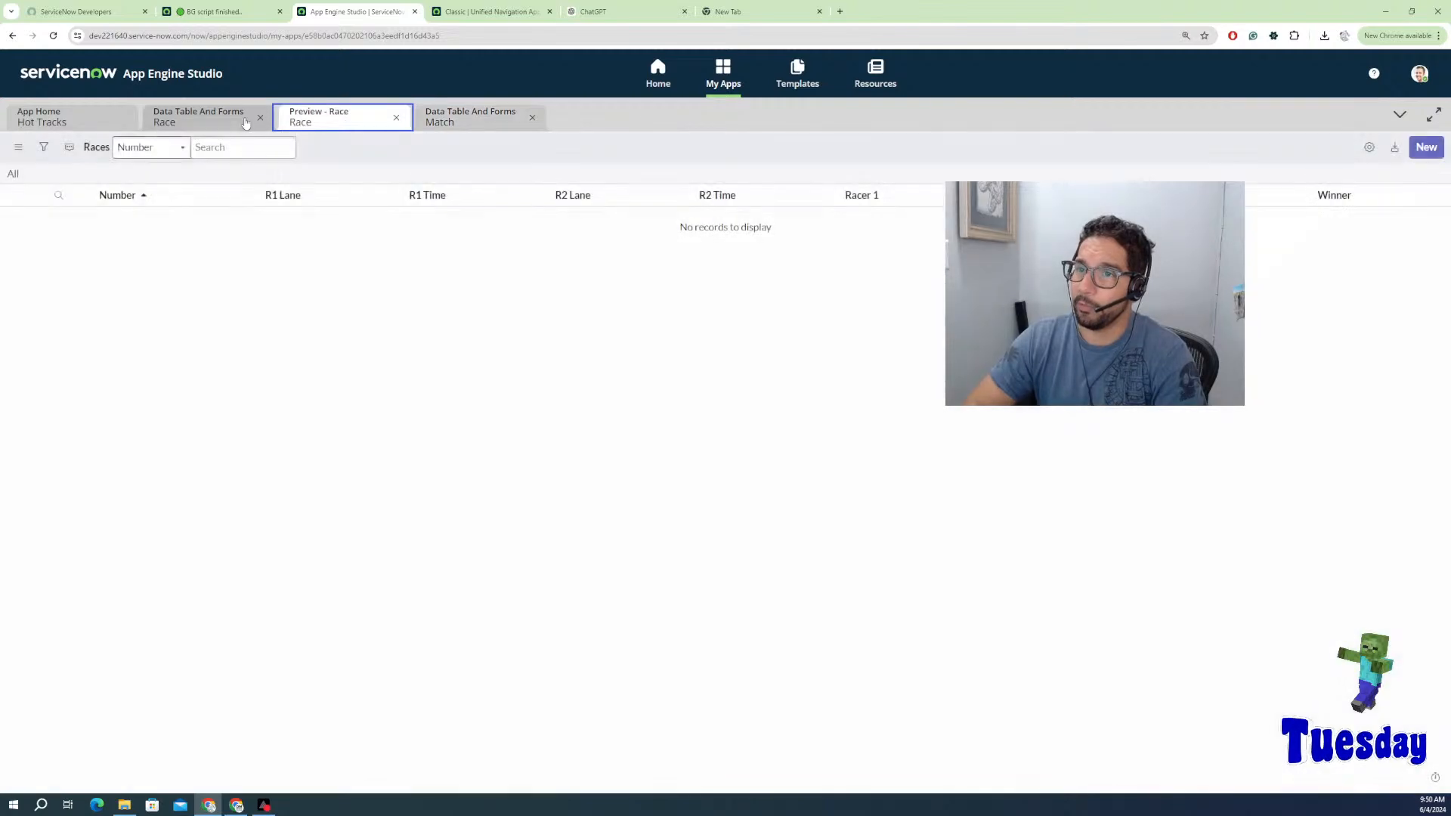
{"action": "left_click", "coordinate": [185, 121]}
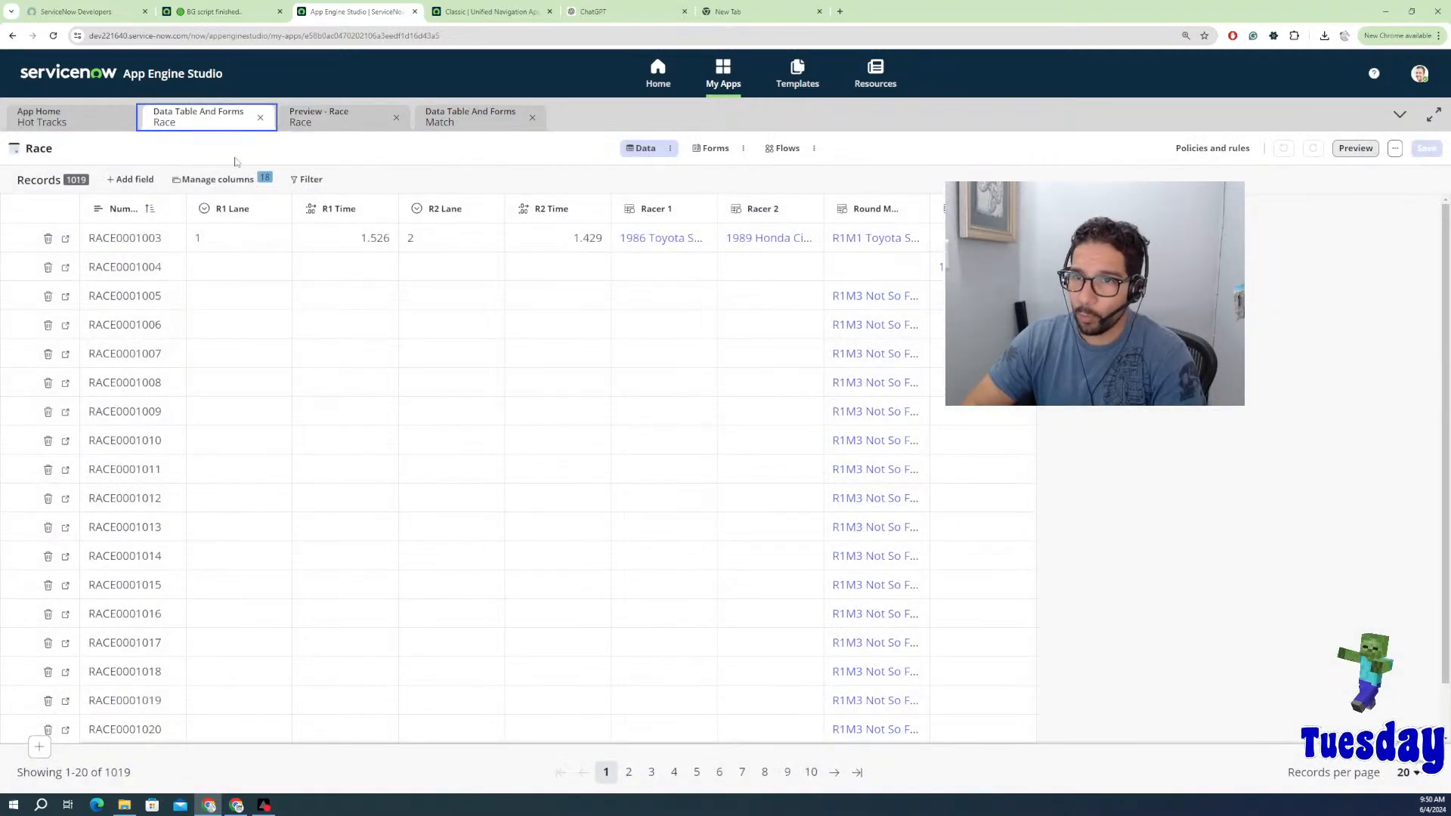
{"action": "left_click", "coordinate": [214, 11]}
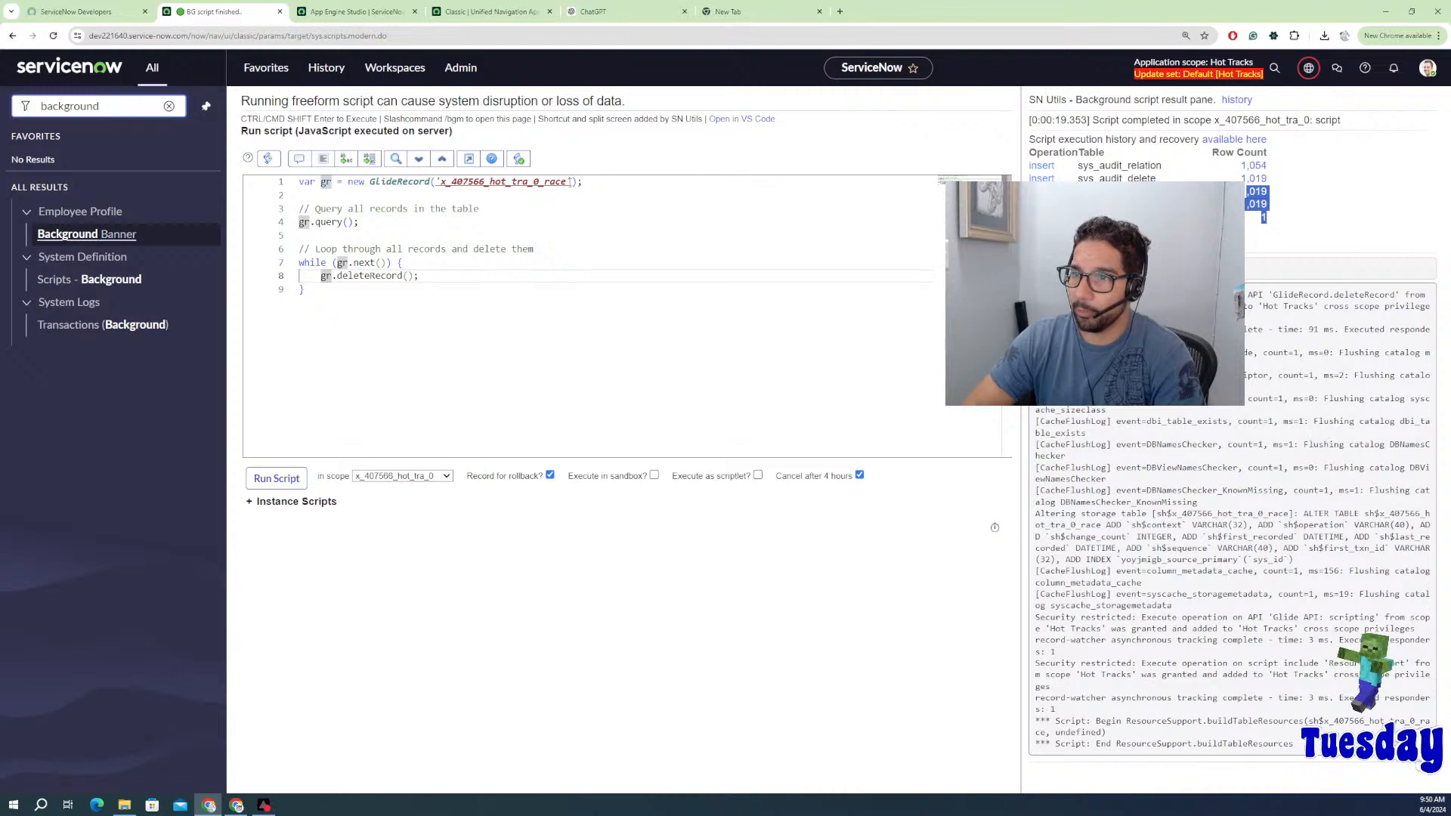
{"action": "left_click", "coordinate": [360, 13]}
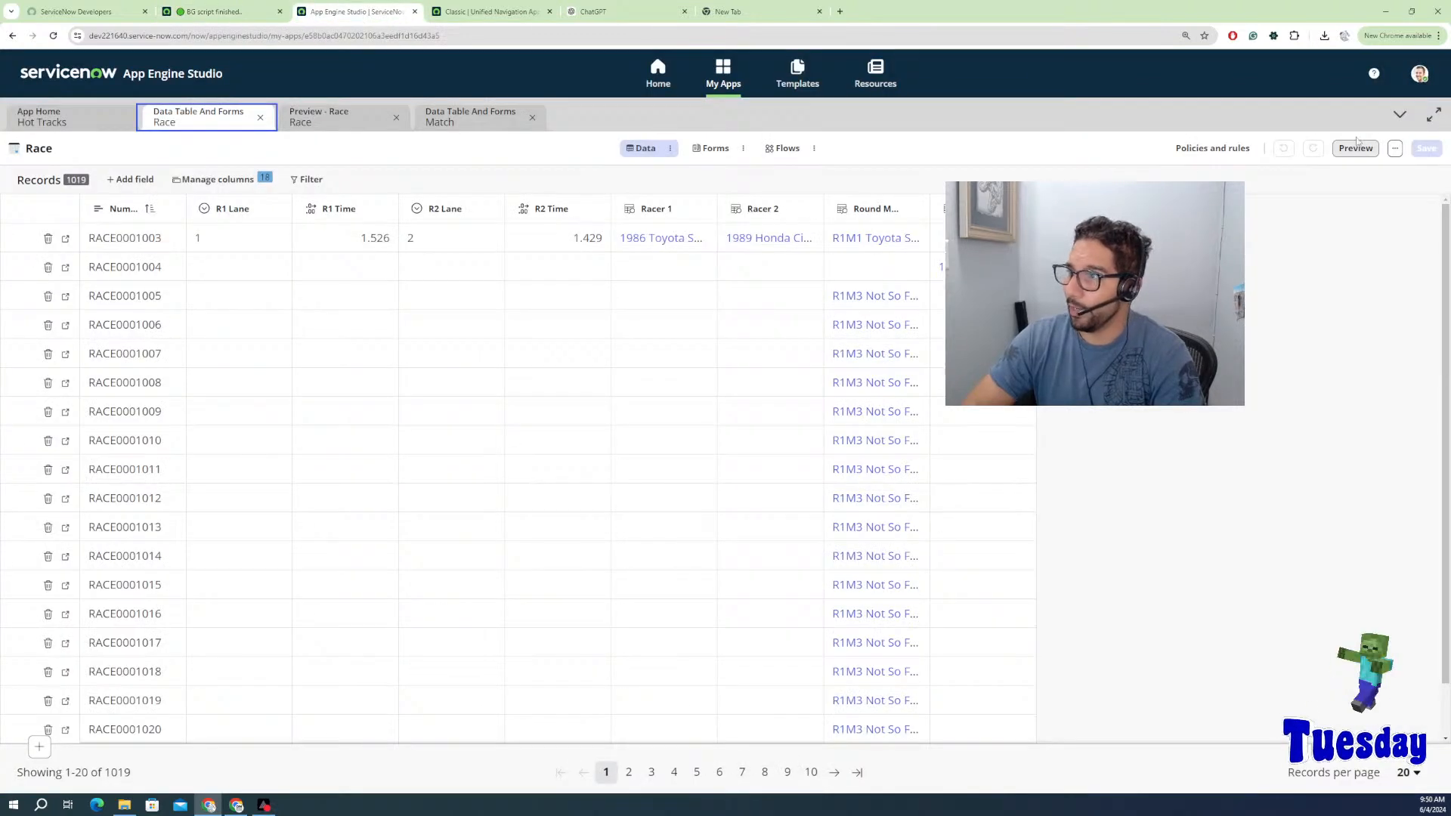
{"action": "left_click", "coordinate": [1395, 148]}
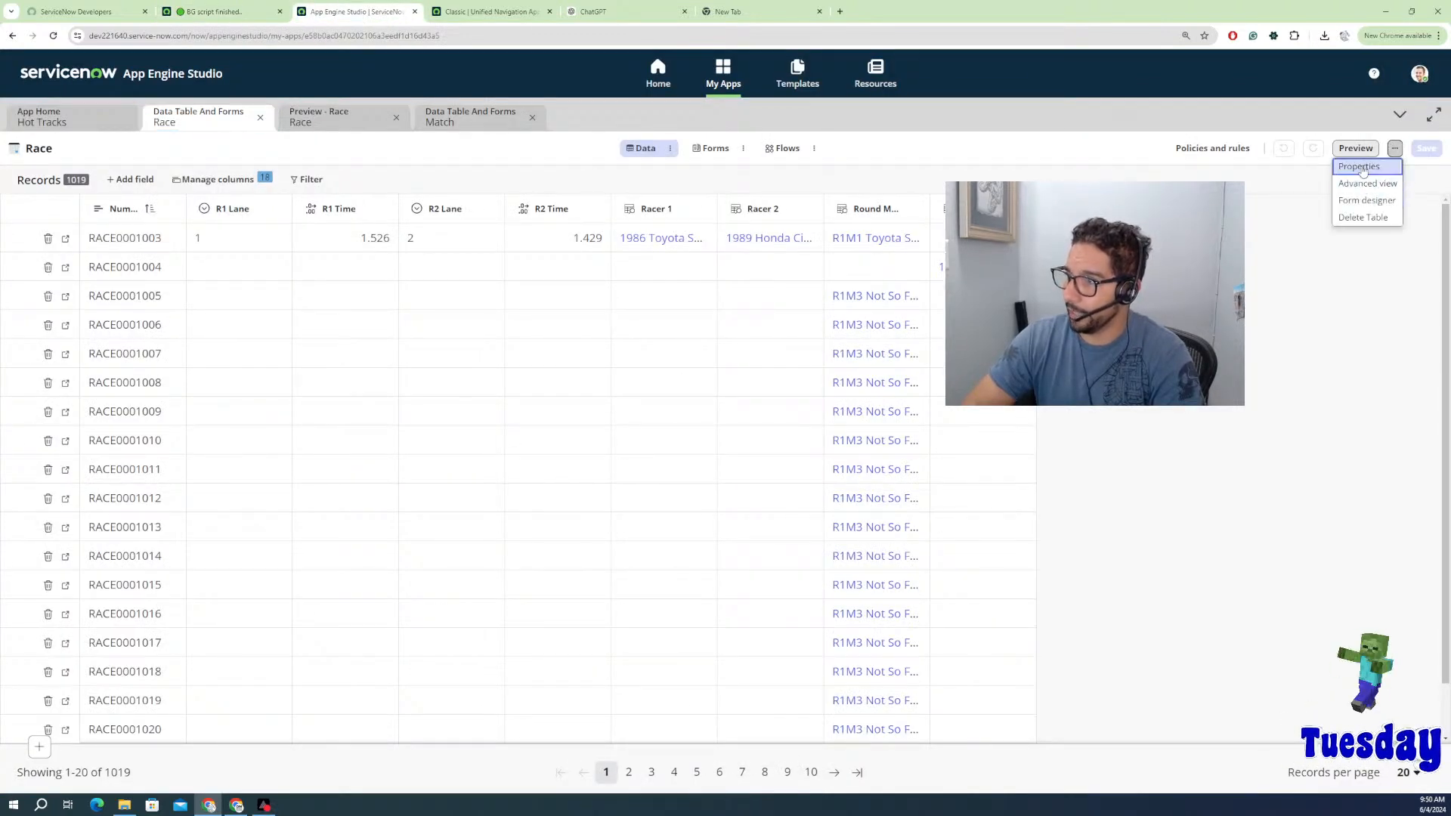
{"action": "left_click", "coordinate": [1362, 168]}
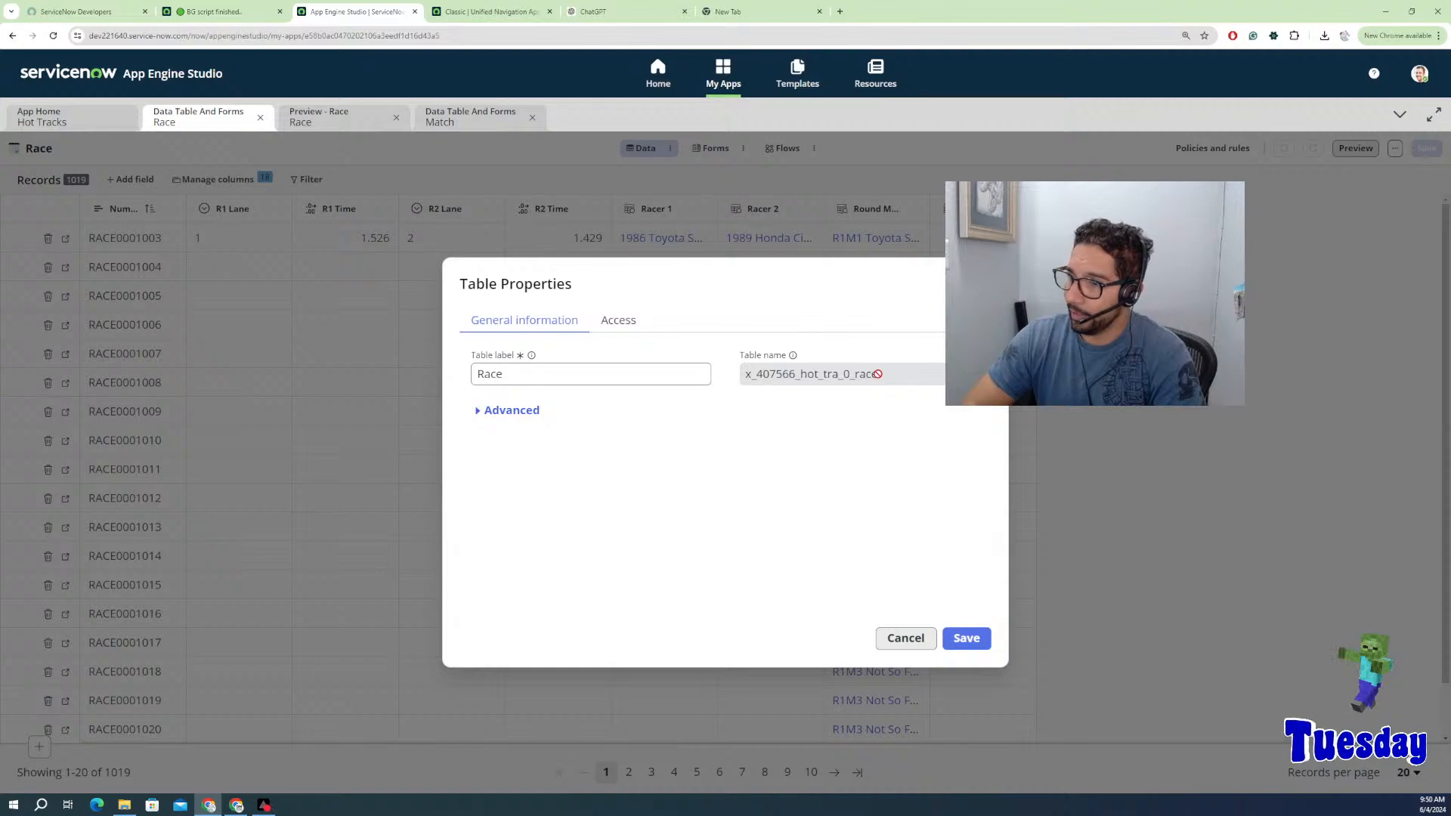
{"action": "double_click", "coordinate": [876, 374]}
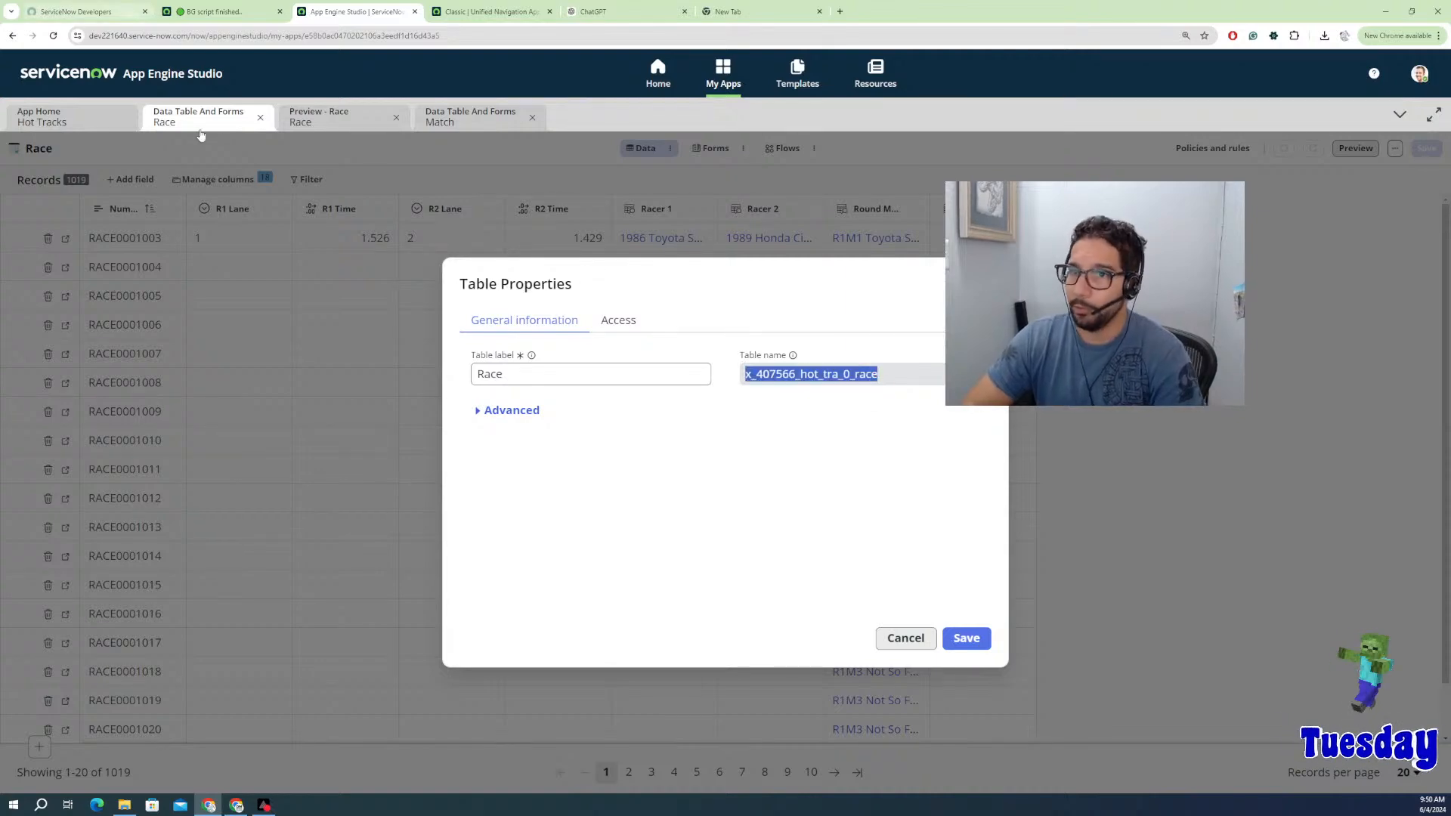
{"action": "left_click", "coordinate": [484, 123]}
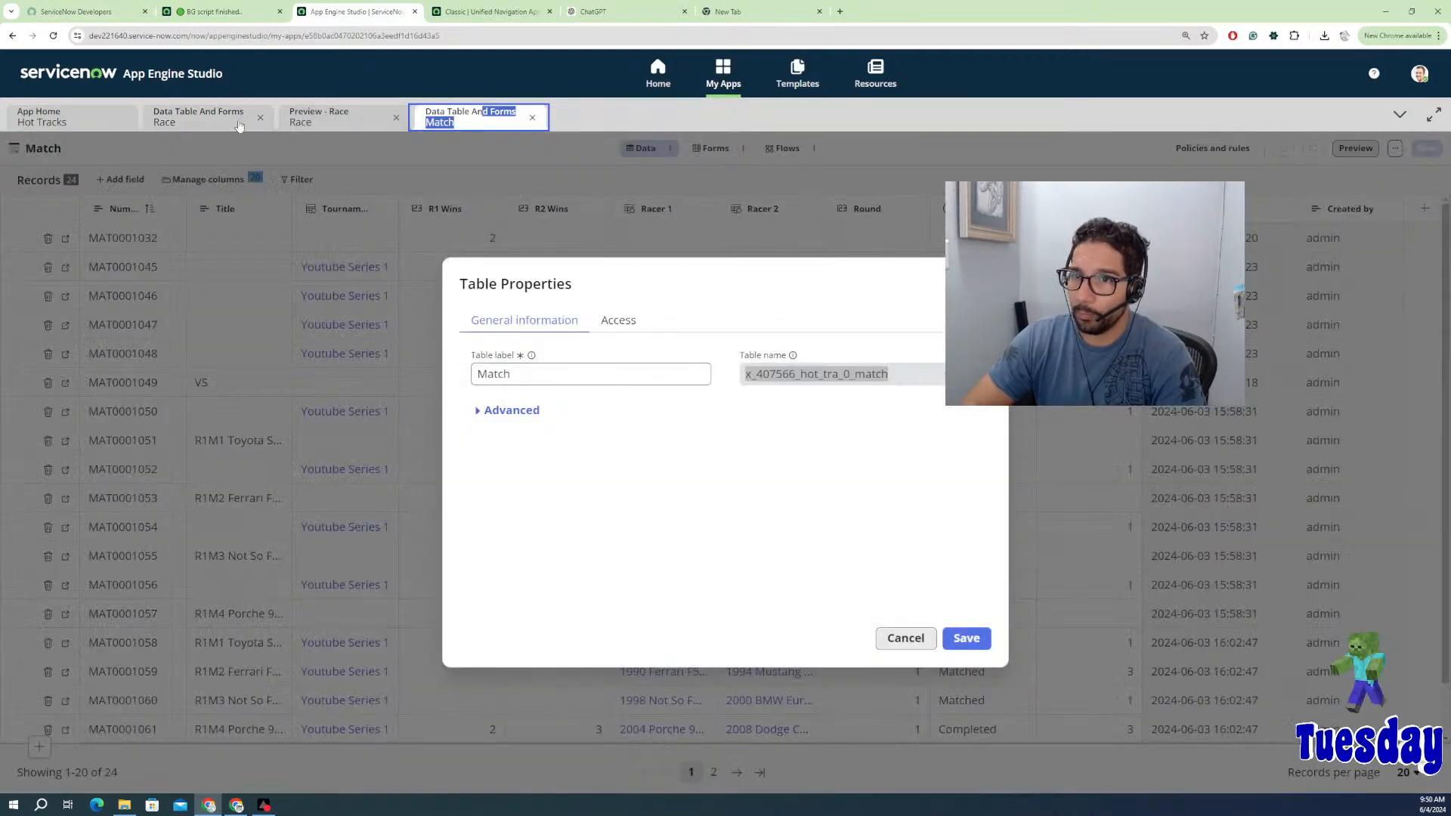
{"action": "left_click", "coordinate": [199, 119]}
{"action": "left_click", "coordinate": [202, 15]}
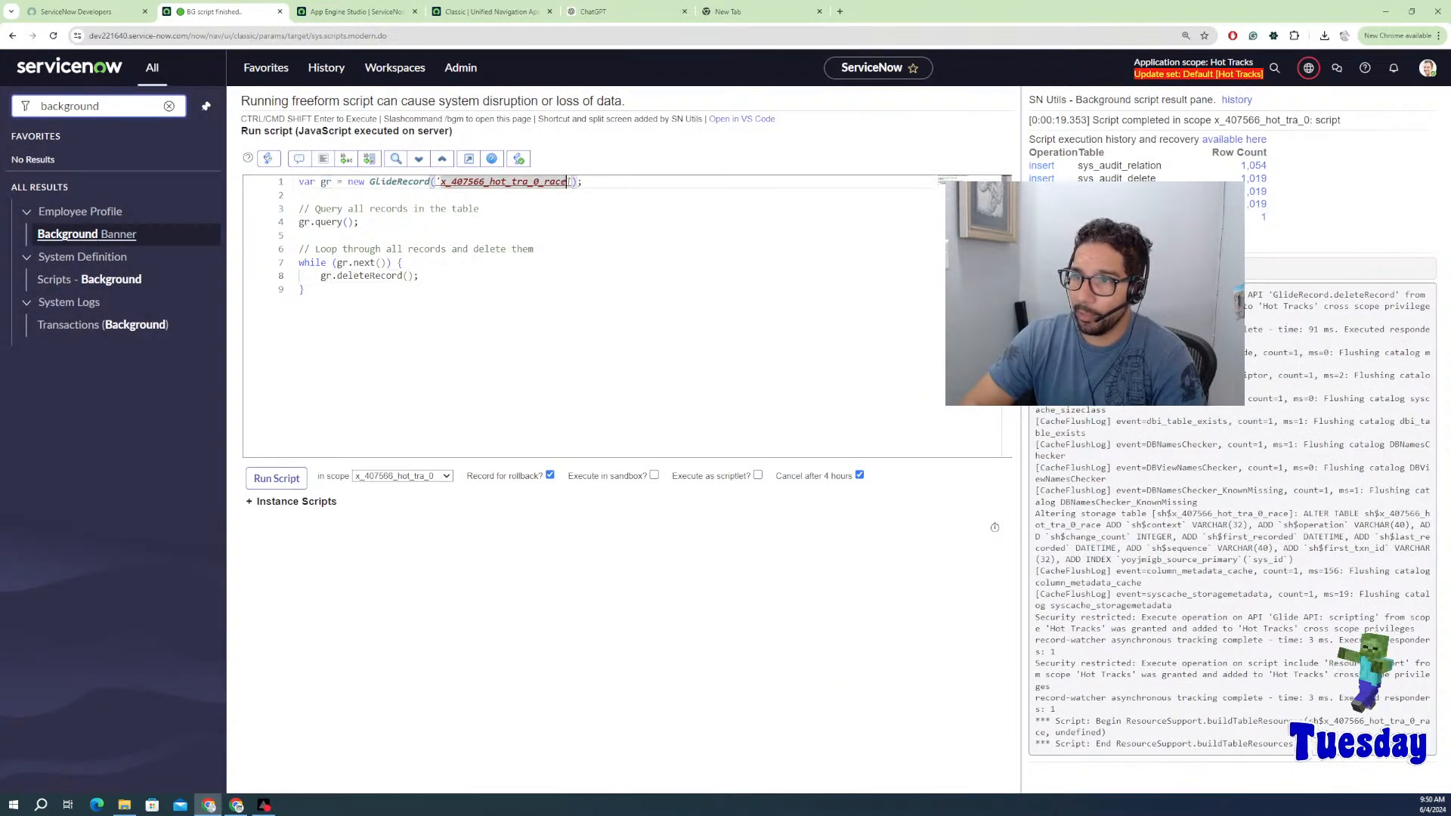
Step: Select the script's x_407566_hot_tra_0_race table name and open the Match data table
{"action": "left_click_drag", "start_coordinate": [565, 182], "coordinate": [446, 182]}
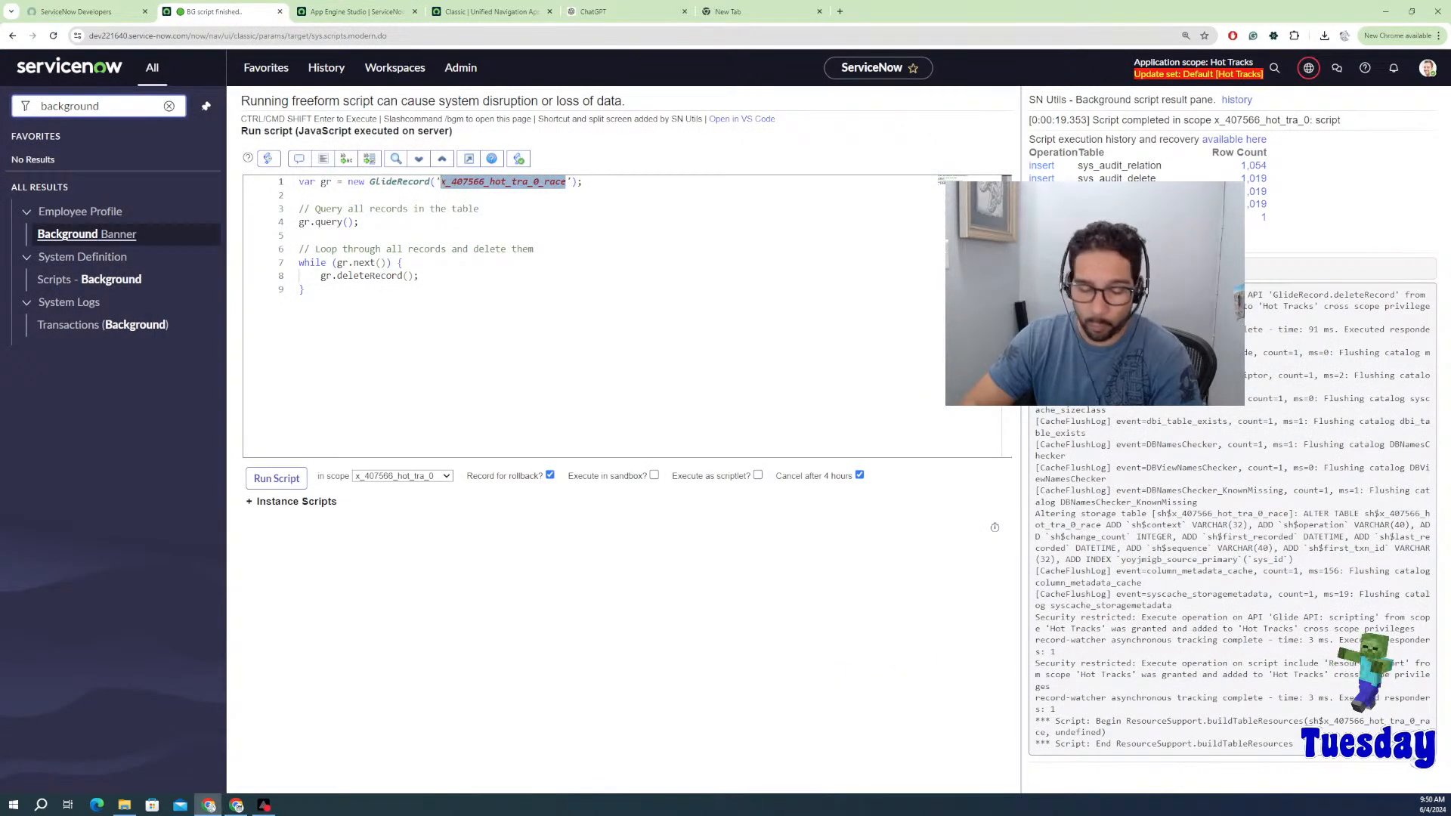
{"action": "key", "text": "Right"}
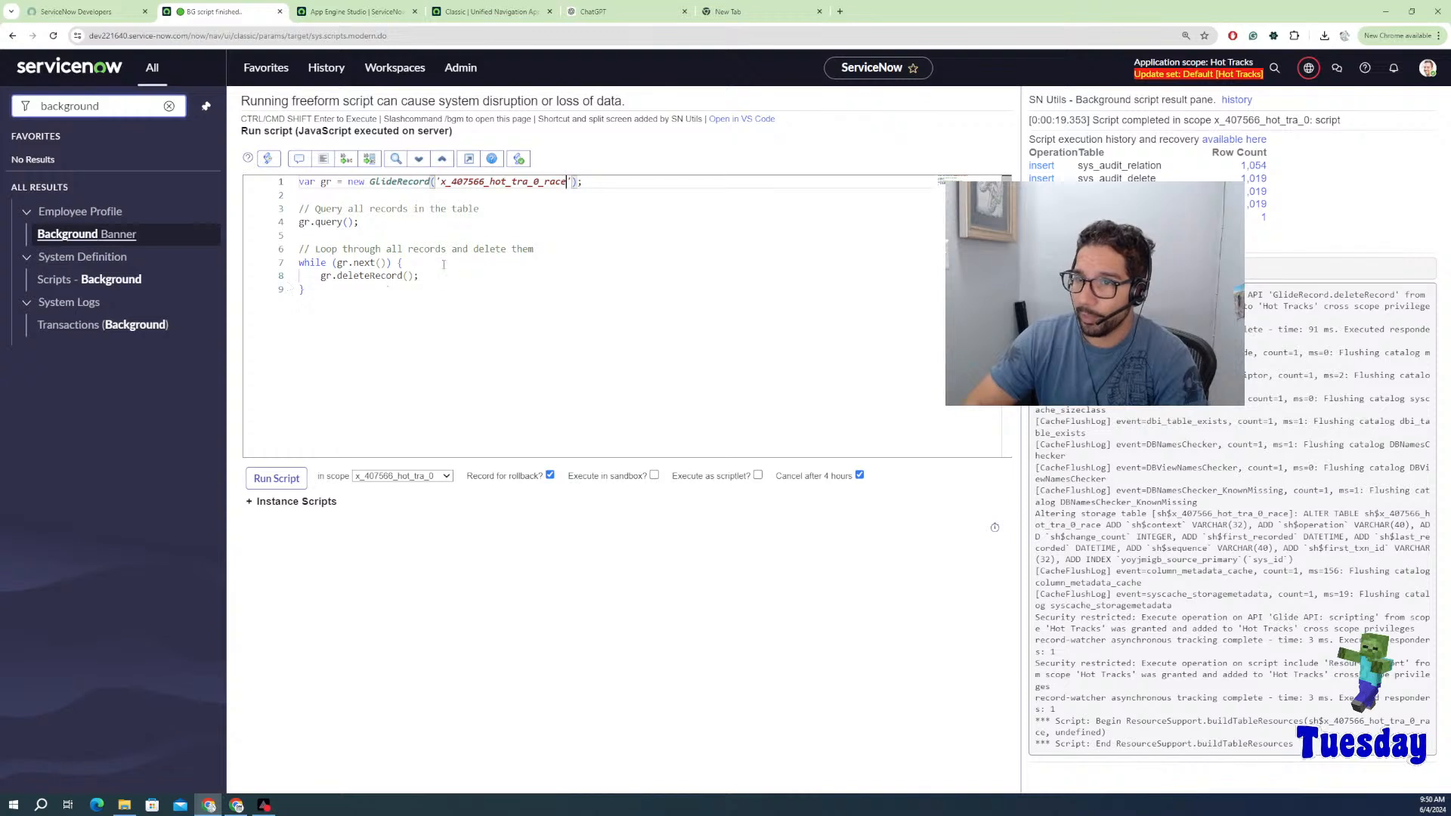
{"action": "left_click", "coordinate": [559, 183]}
{"action": "left_click_drag", "start_coordinate": [566, 182], "coordinate": [441, 182]}
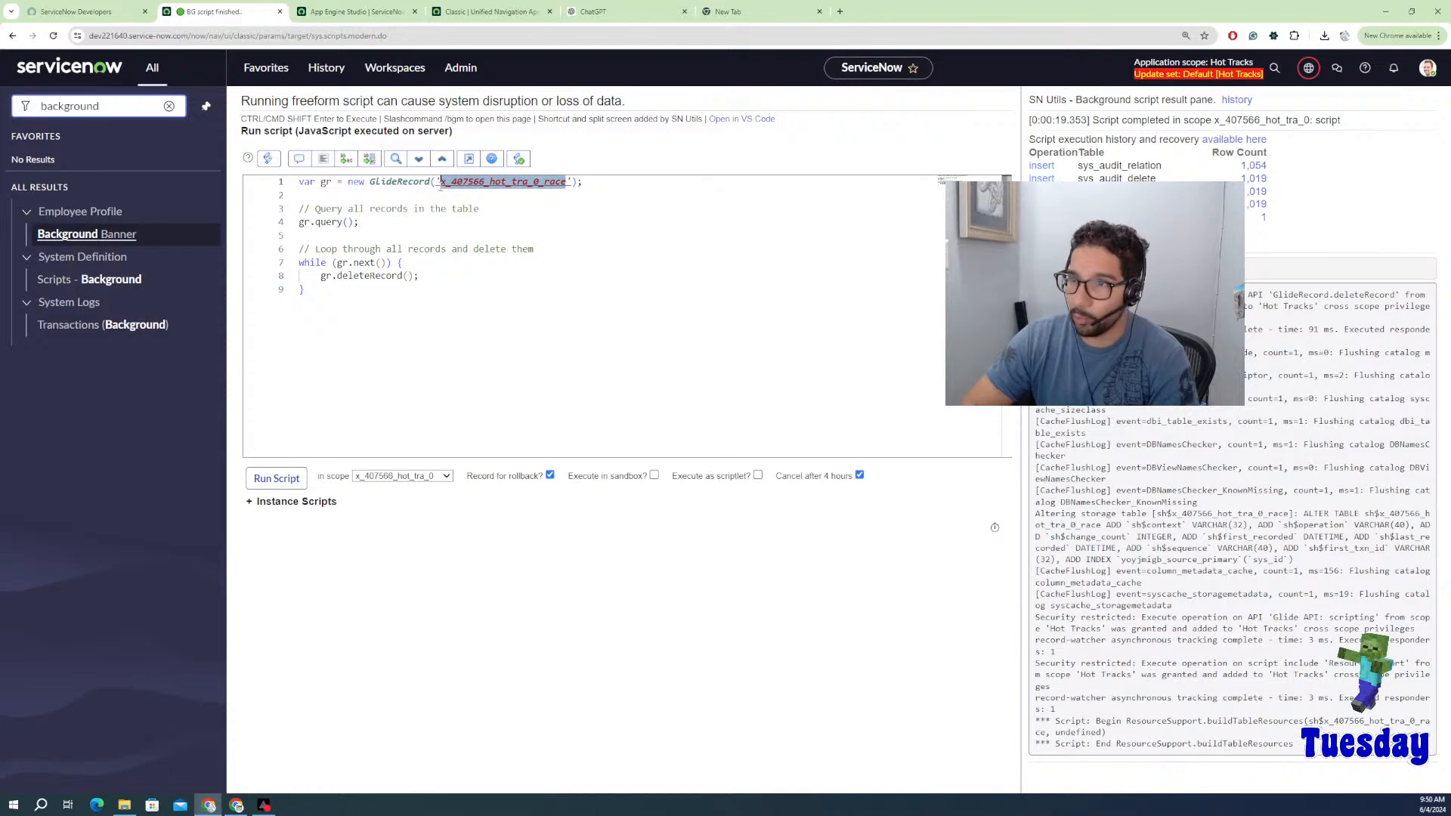
{"action": "left_click", "coordinate": [368, 12]}
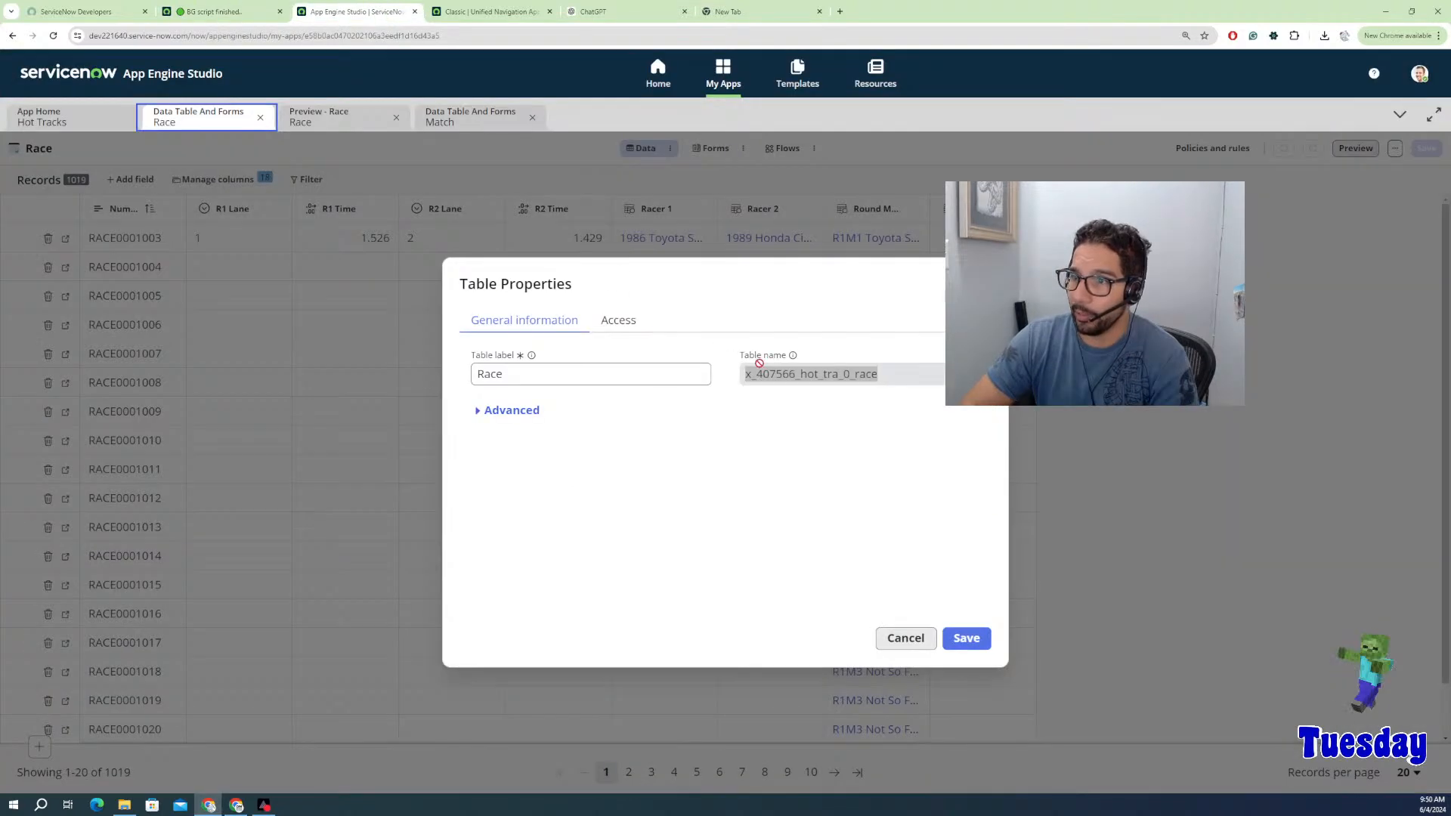
{"action": "double_click", "coordinate": [798, 371]}
{"action": "key", "text": "Escape"}
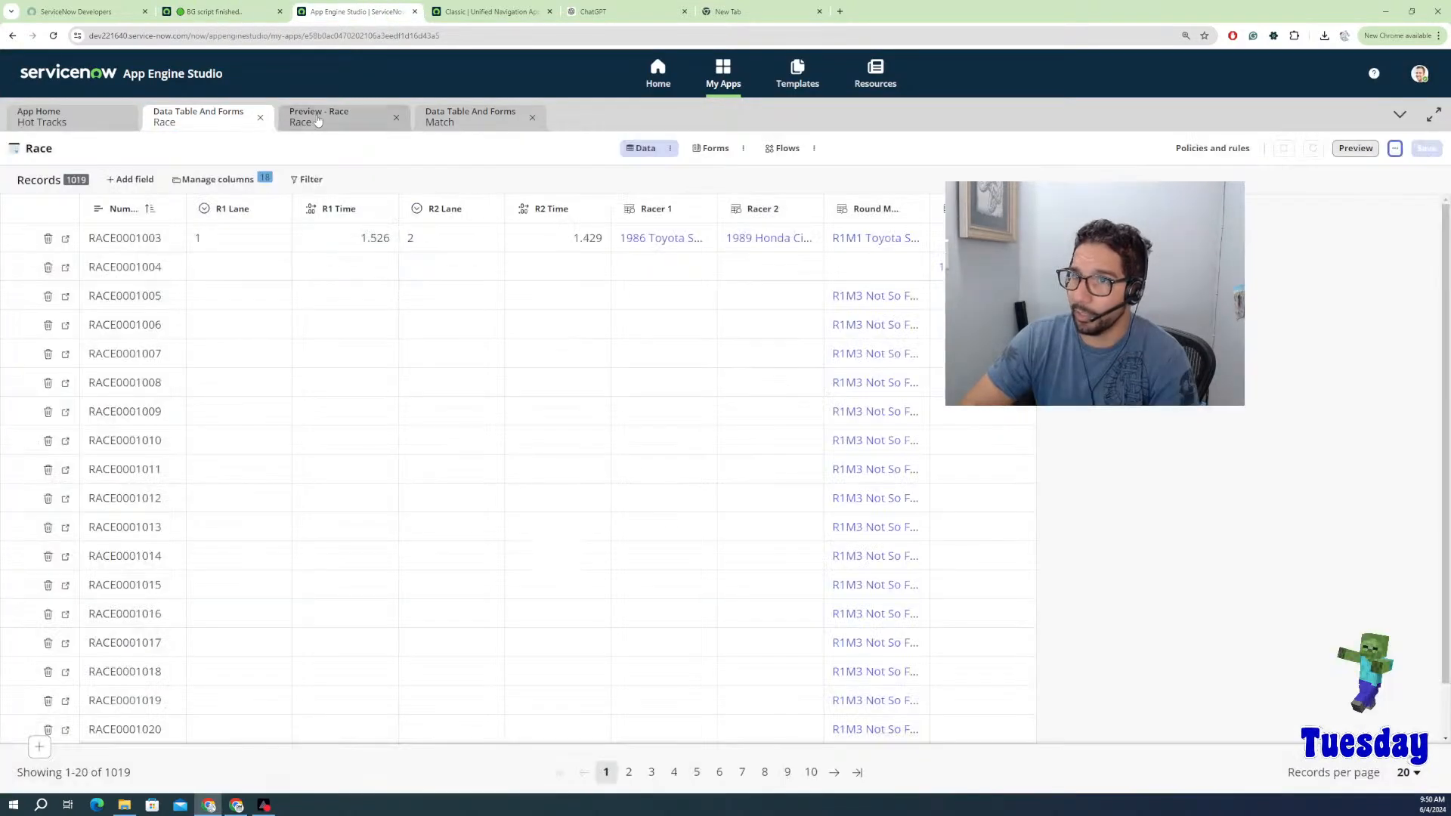
{"action": "left_click", "coordinate": [479, 128]}
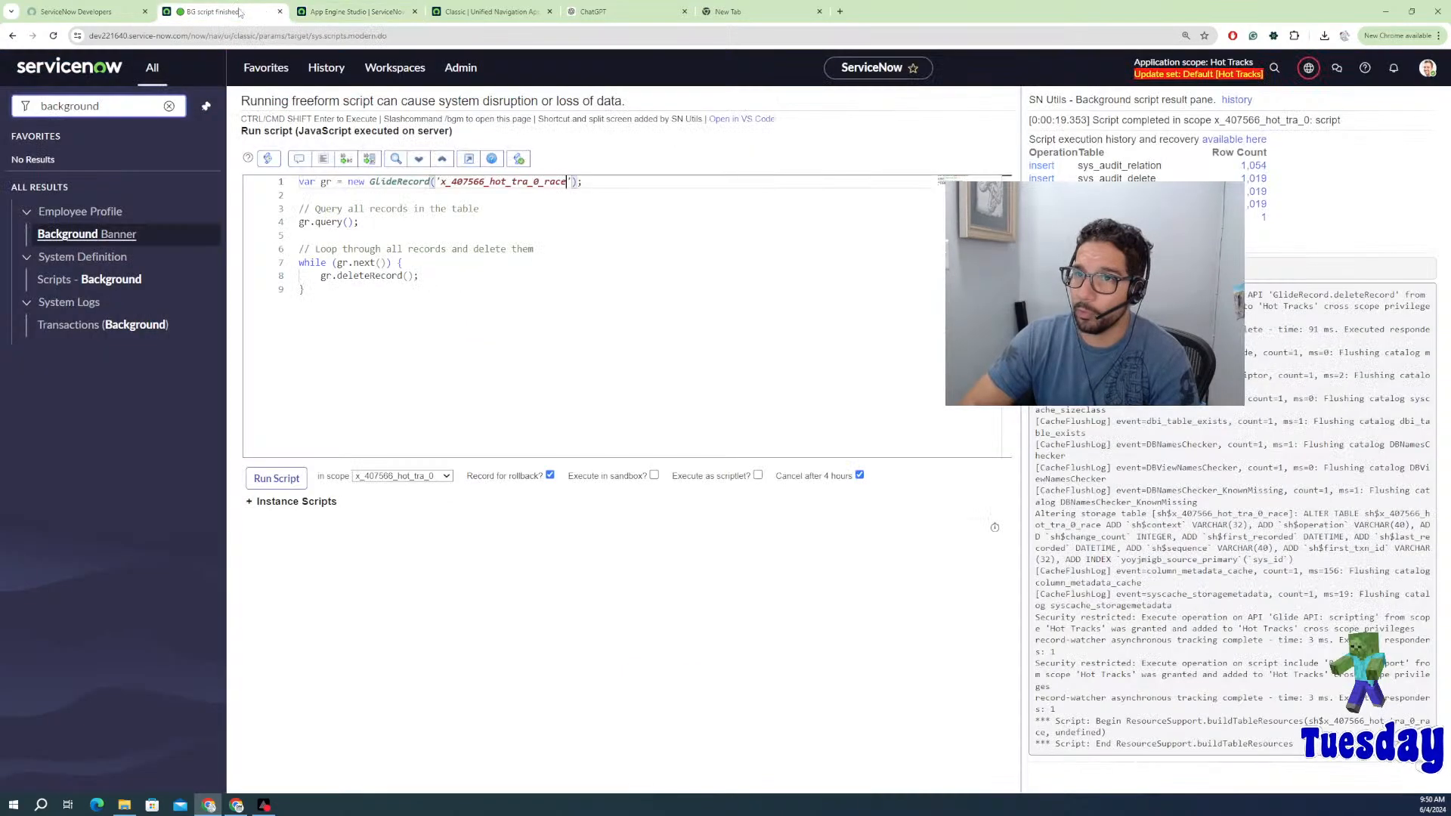
{"action": "left_click", "coordinate": [227, 11]}
Step: Copy the Match table's system name and paste it over the script's table name
{"action": "double_click", "coordinate": [568, 182]}
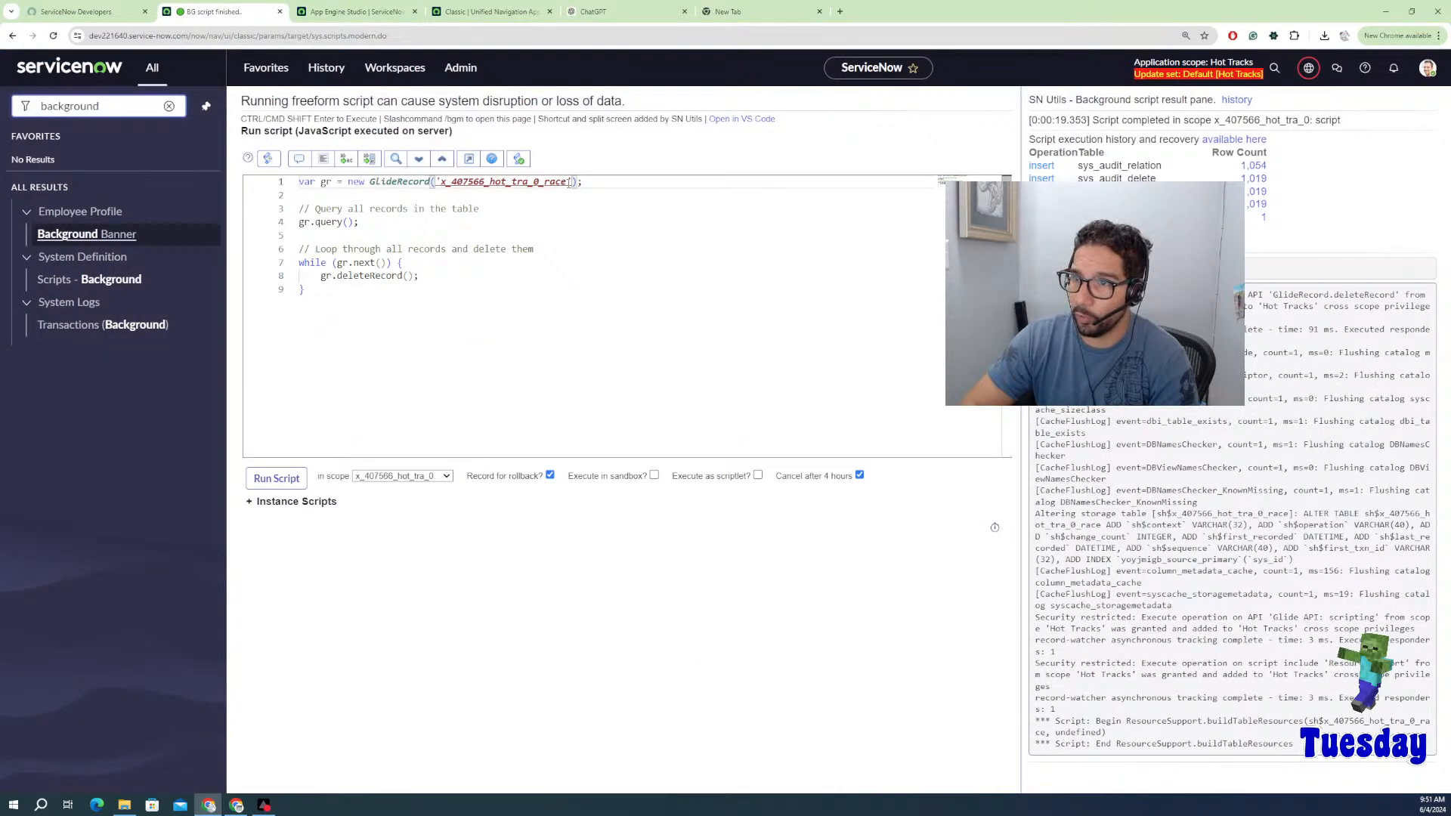
{"action": "left_click_drag", "start_coordinate": [568, 182], "coordinate": [440, 182]}
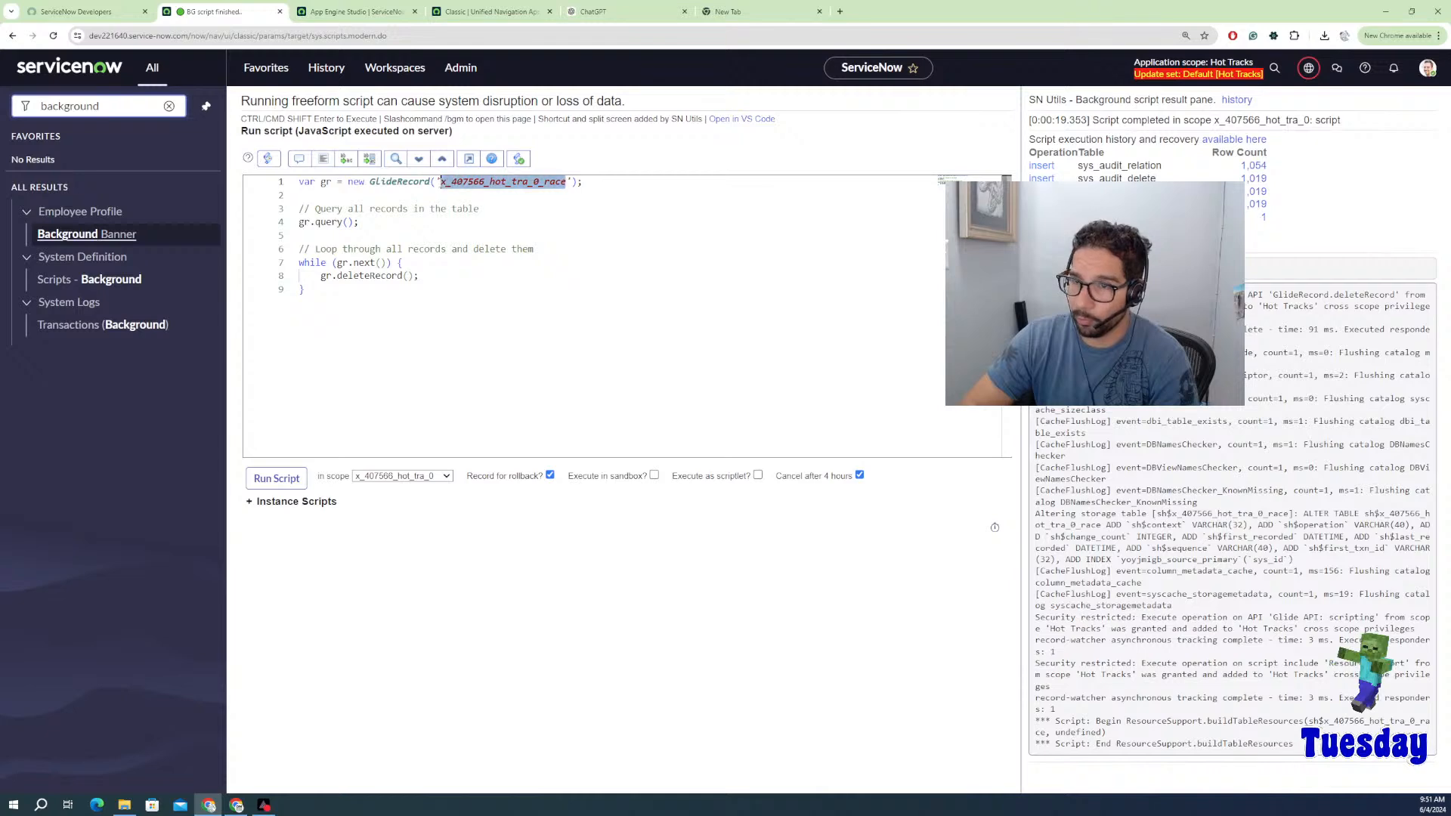
{"action": "left_click", "coordinate": [504, 194]}
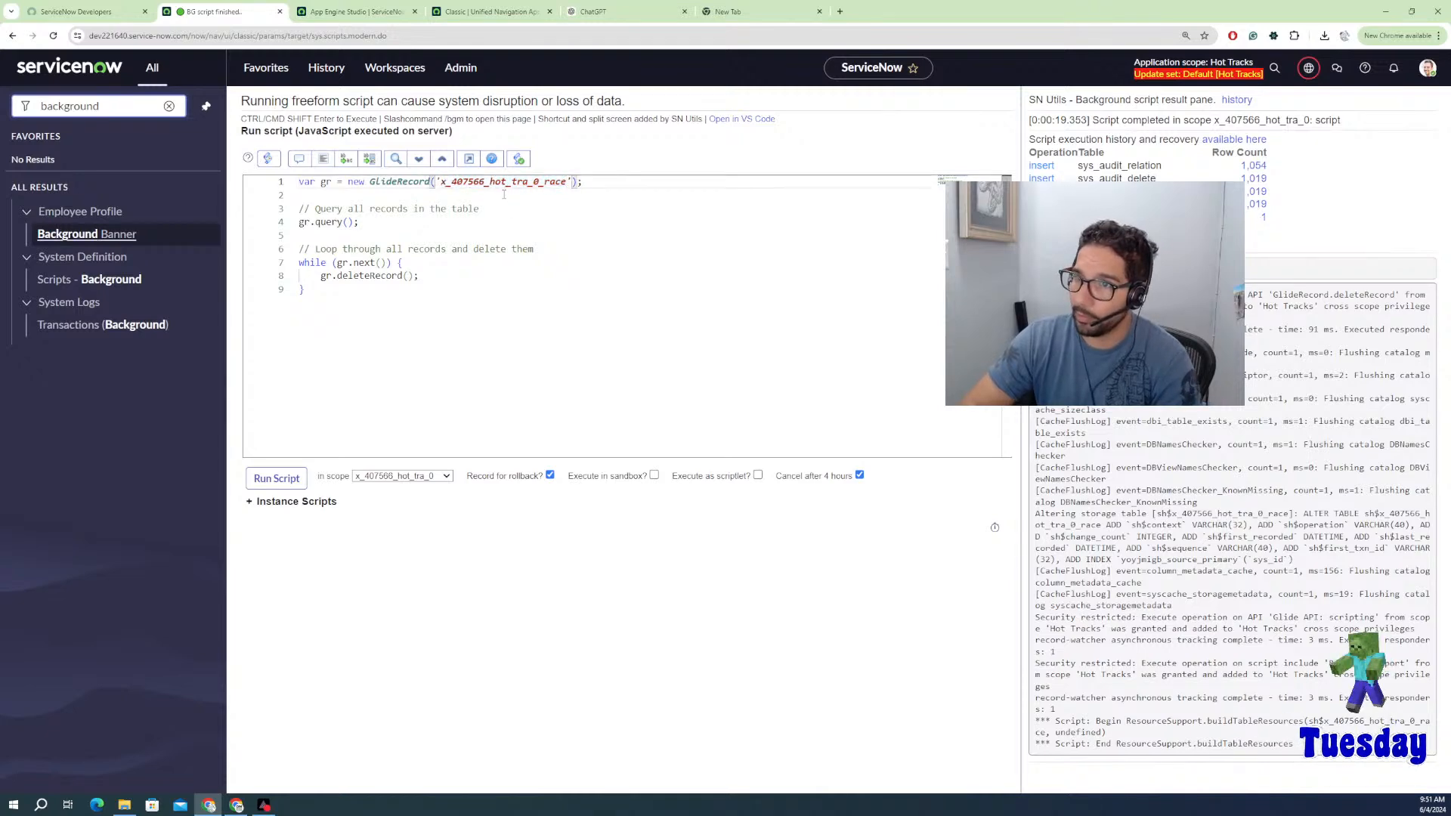
{"action": "left_click", "coordinate": [382, 5]}
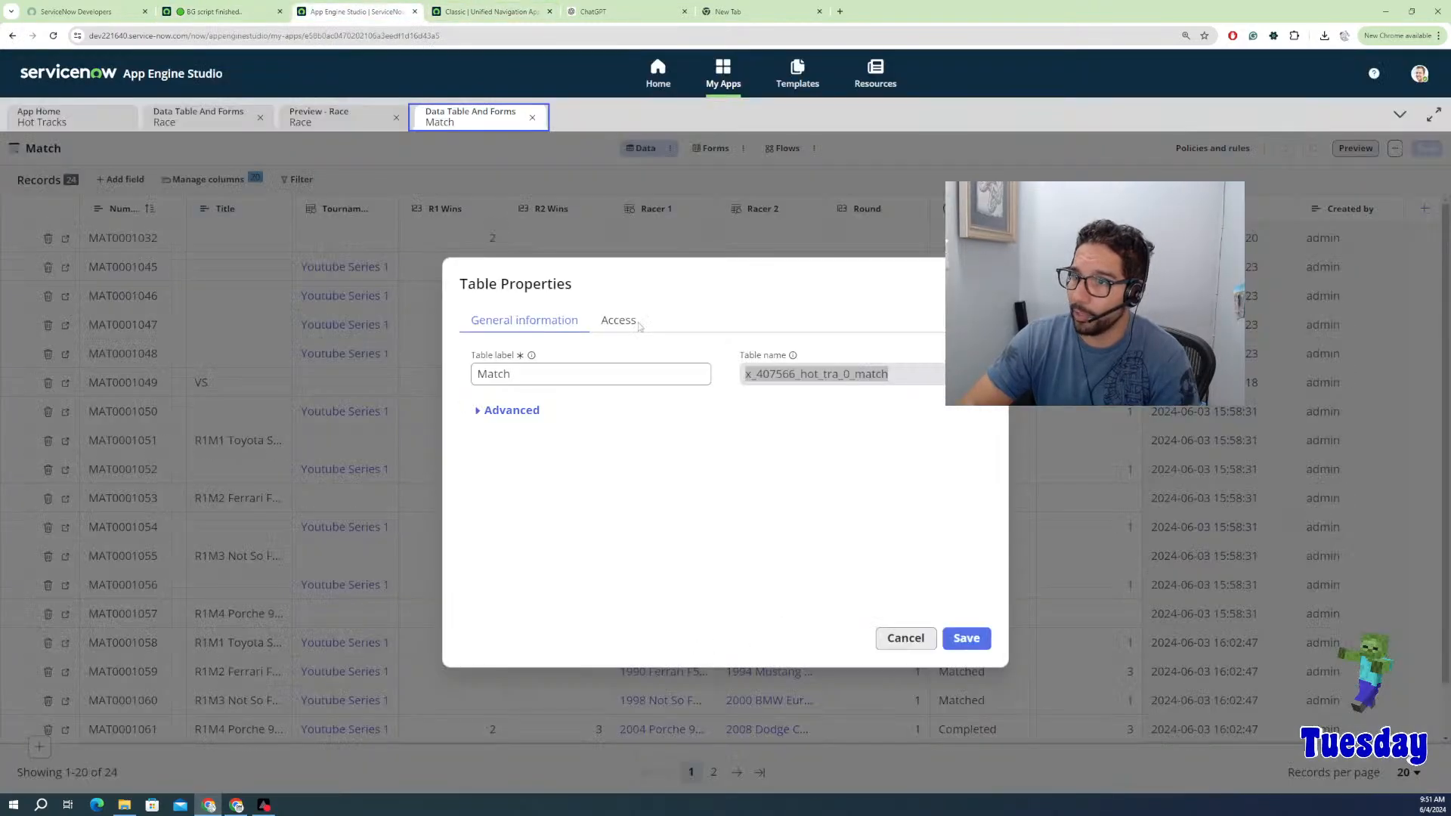
{"action": "double_click", "coordinate": [795, 372]}
{"action": "key", "text": "ctrl+c"}
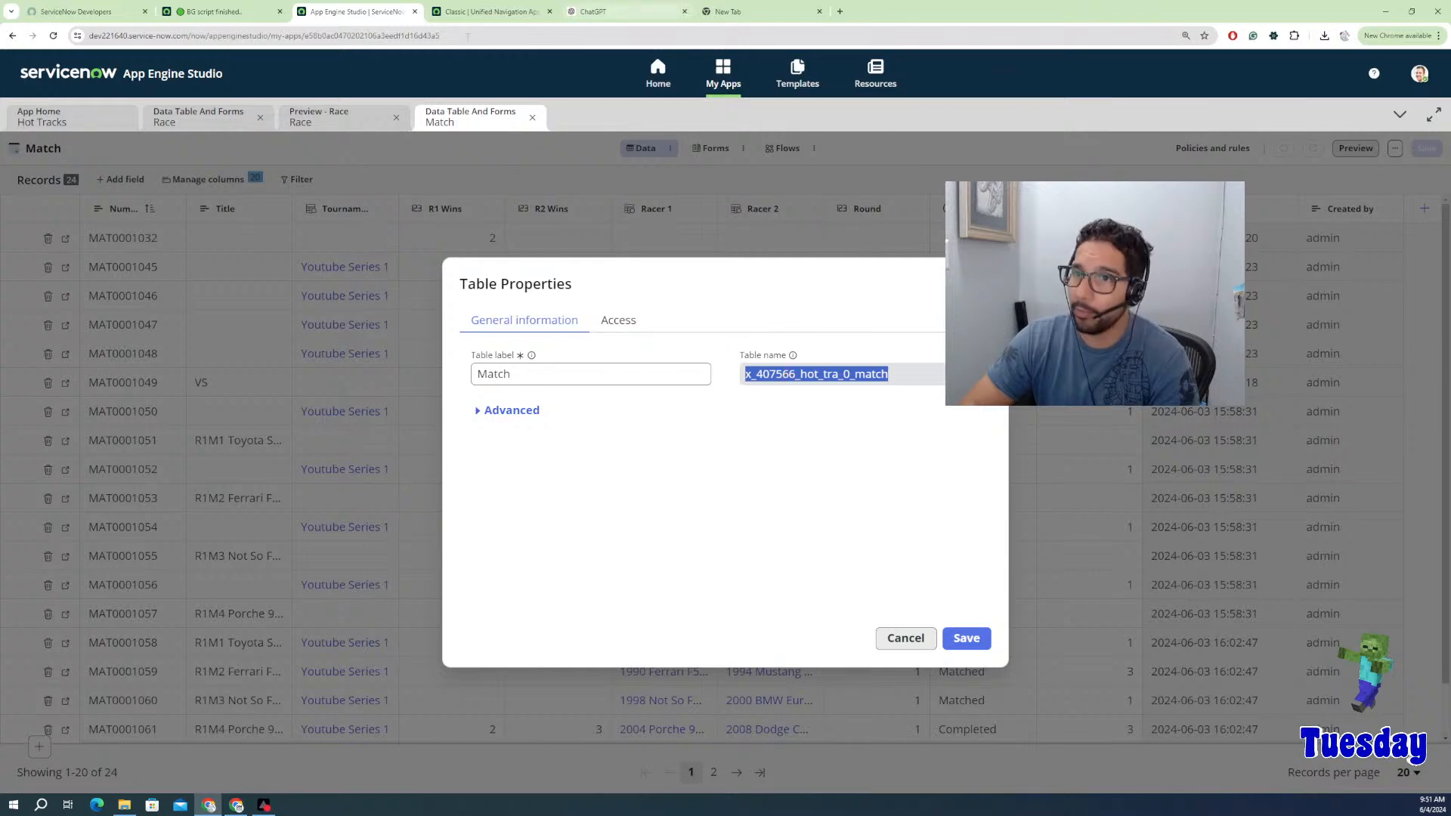
{"action": "left_click", "coordinate": [214, 11]}
{"action": "mouse_move", "coordinate": [438, 182]}
{"action": "left_mouse_down"}
{"action": "mouse_move", "coordinate": [570, 184]}
{"action": "mouse_move", "coordinate": [298, 183]}
{"action": "mouse_move", "coordinate": [442, 183]}
{"action": "left_mouse_up"}
{"action": "key", "text": "ctrl+v"}
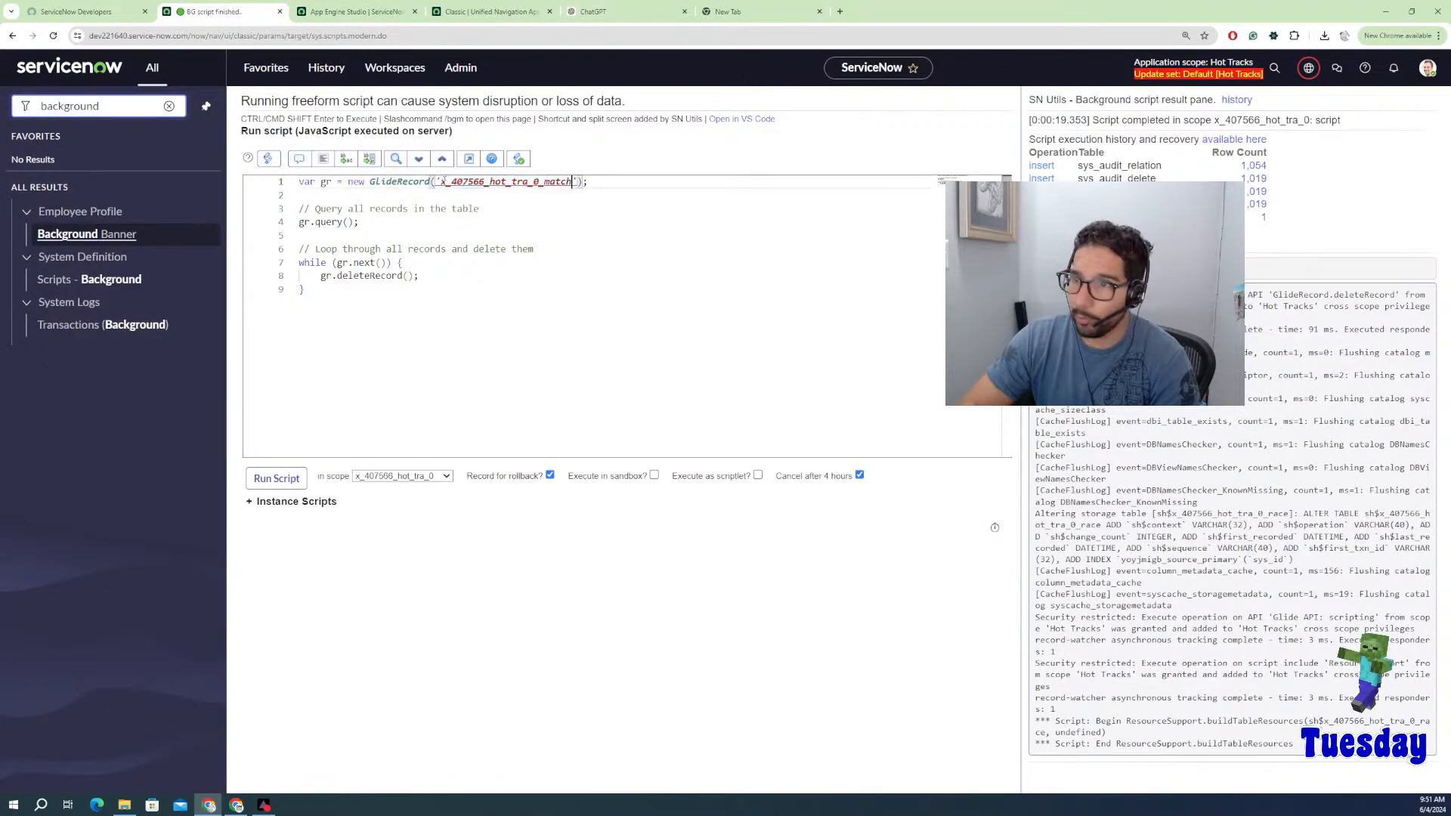
Step: Run the Scripts - Background script deleting all 24 Match records, then return to App Engine Studio
{"action": "left_click", "coordinate": [425, 293]}
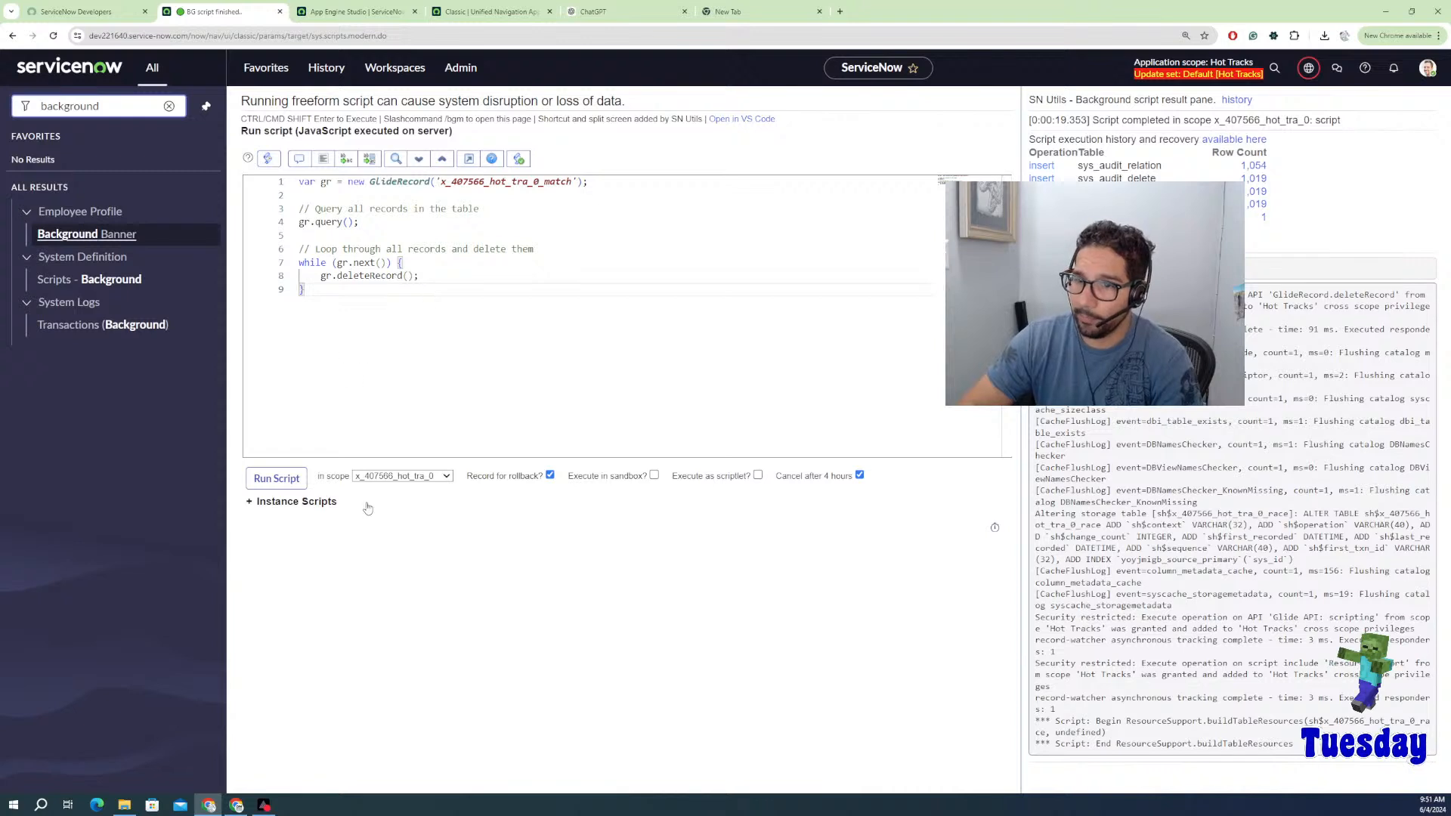
{"action": "left_click", "coordinate": [277, 478]}
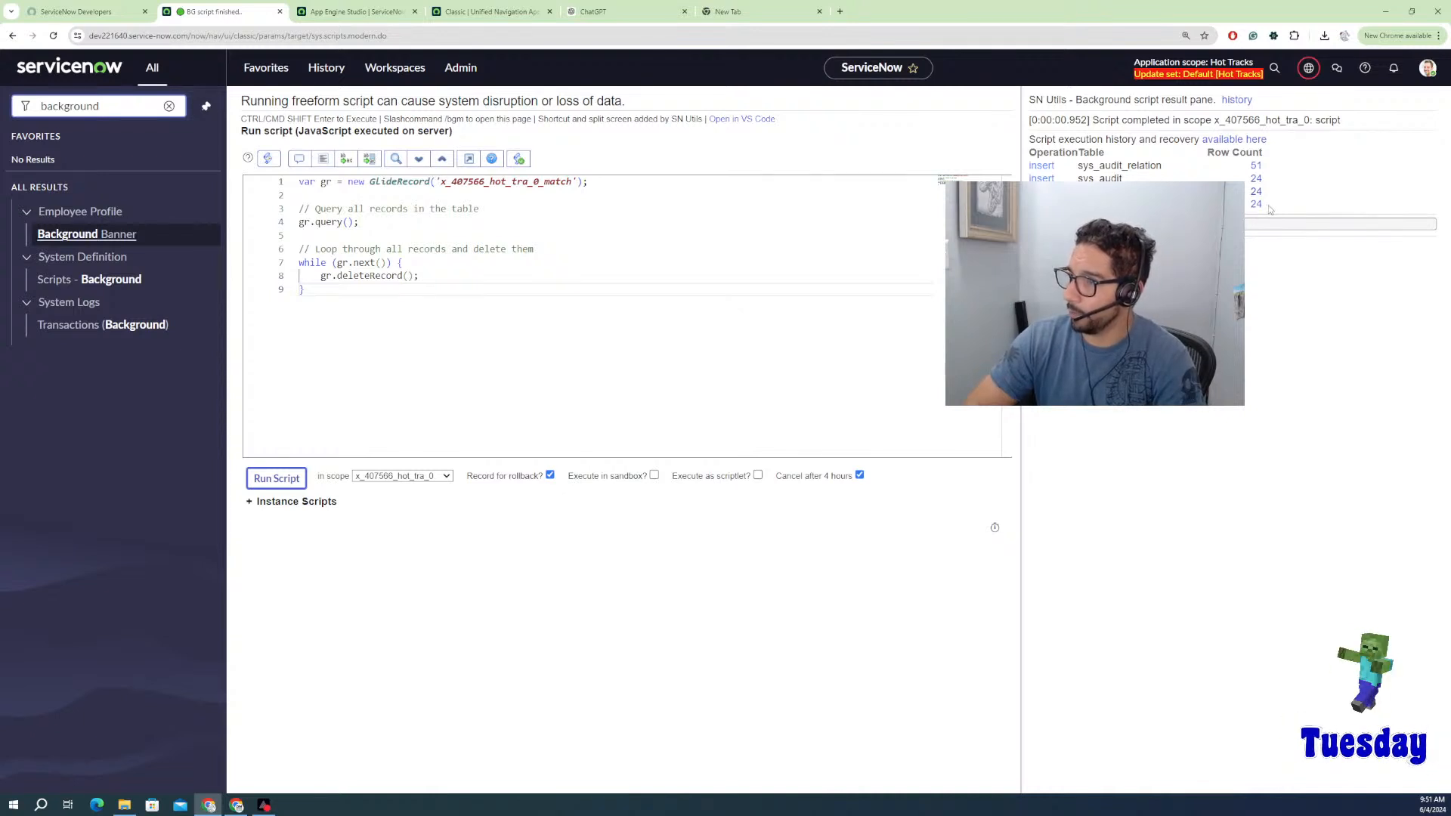
{"action": "left_click", "coordinate": [356, 11]}
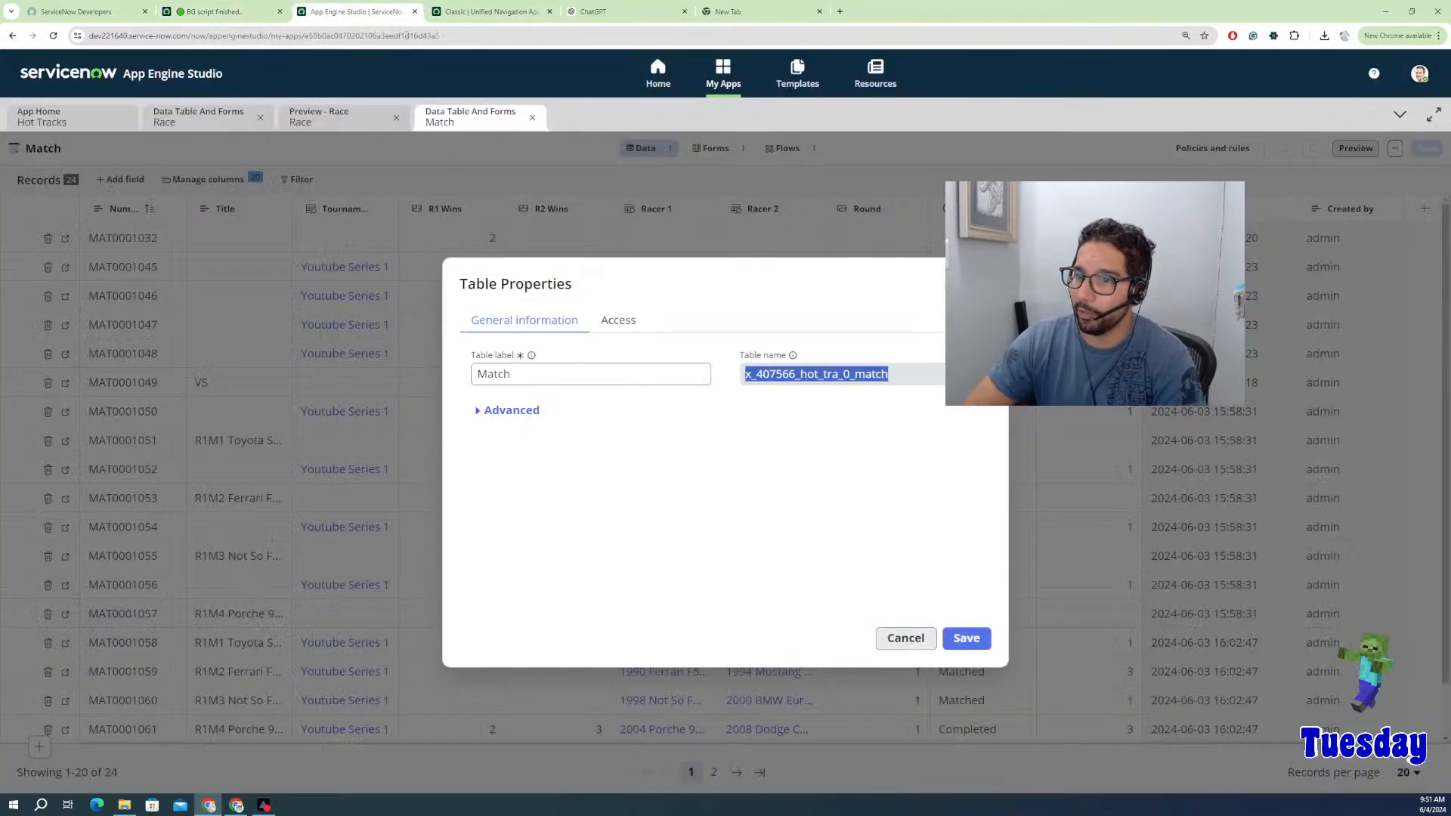
Step: Close the Match table's properties, preview and data tabs and return to the Hot Tracks app home
{"action": "left_click", "coordinate": [911, 644]}
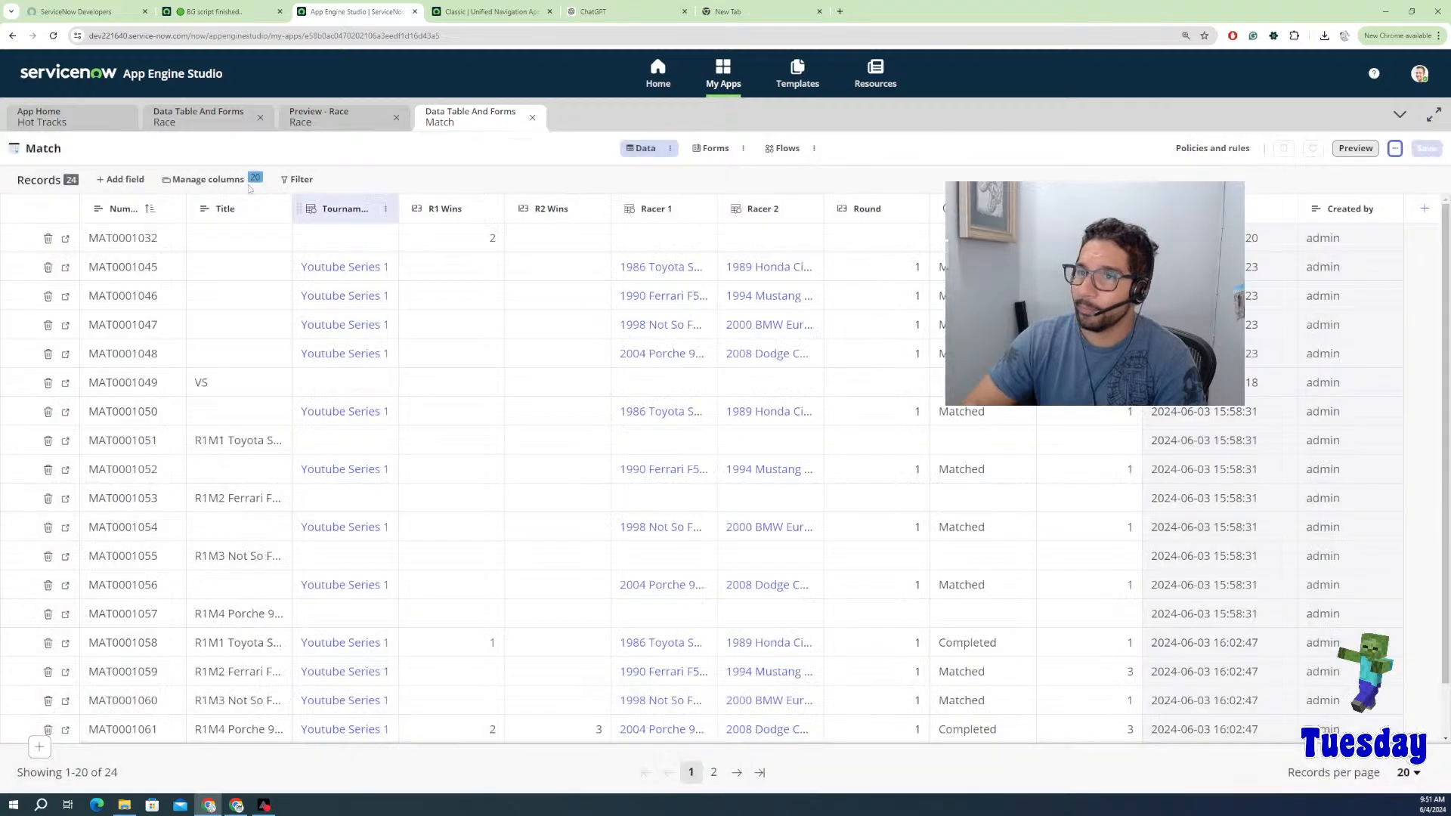
{"action": "left_click", "coordinate": [1374, 150]}
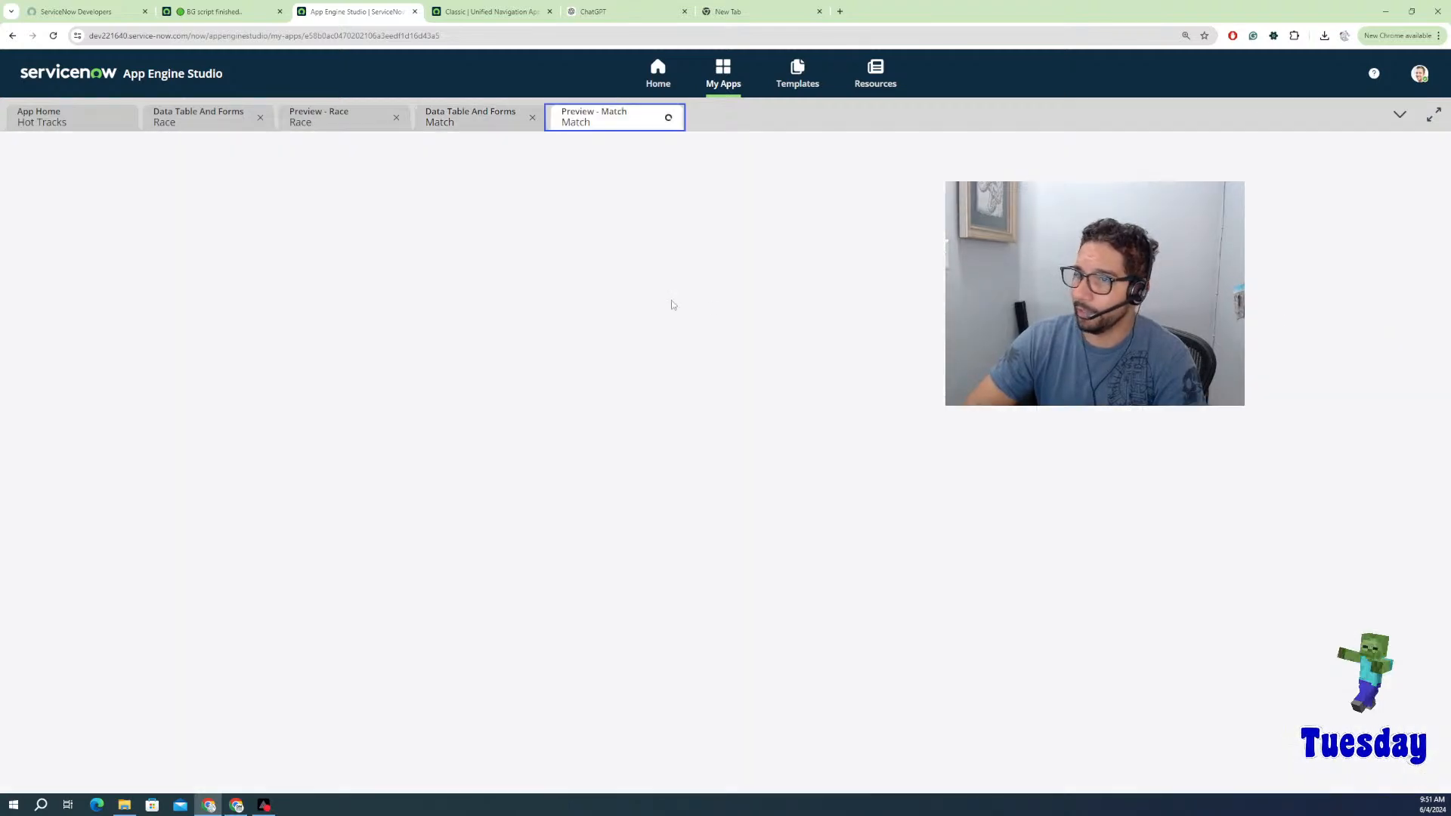
{"action": "left_click", "coordinate": [396, 119]}
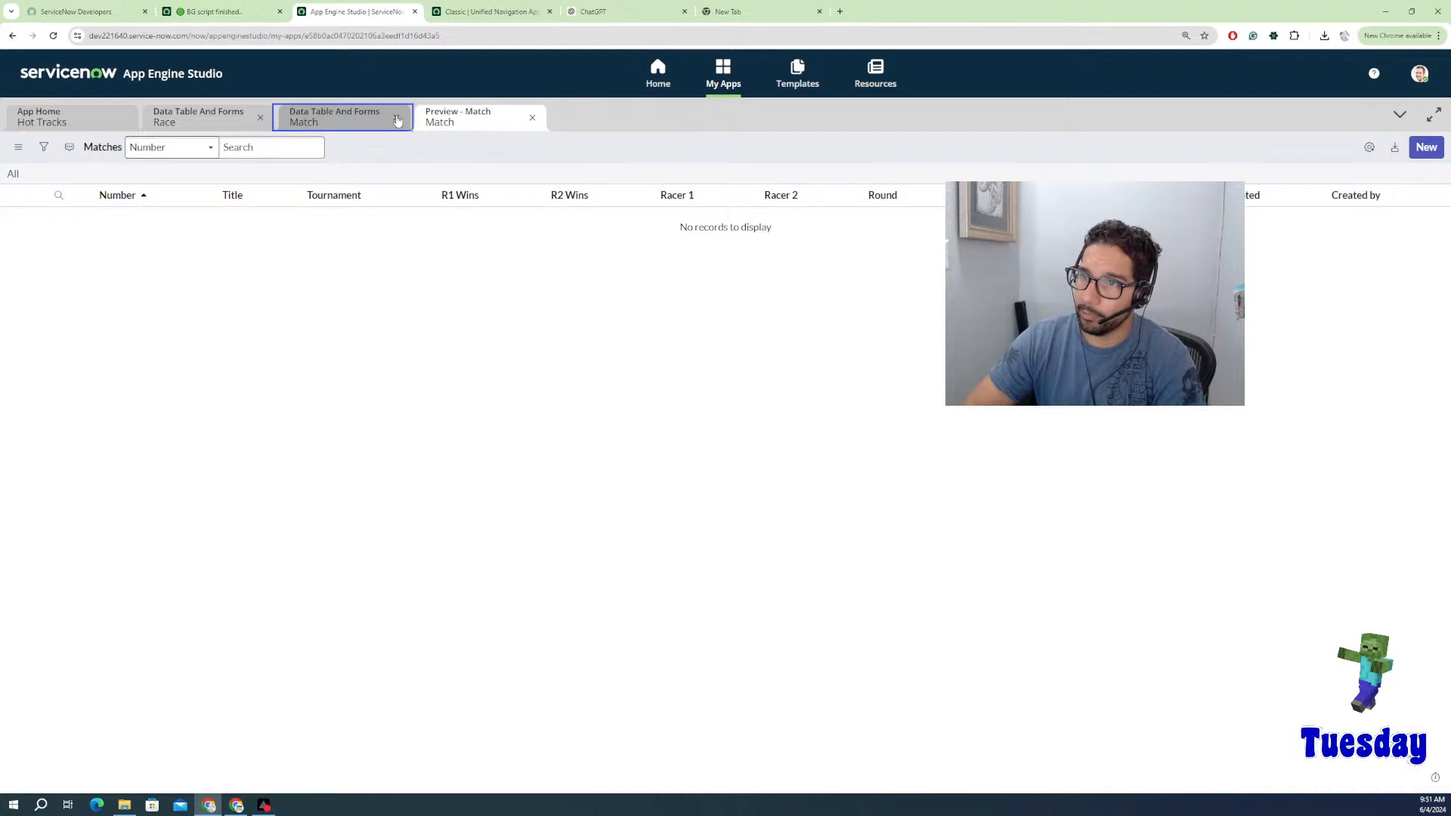
{"action": "left_click", "coordinate": [397, 118]}
{"action": "left_click", "coordinate": [397, 118]}
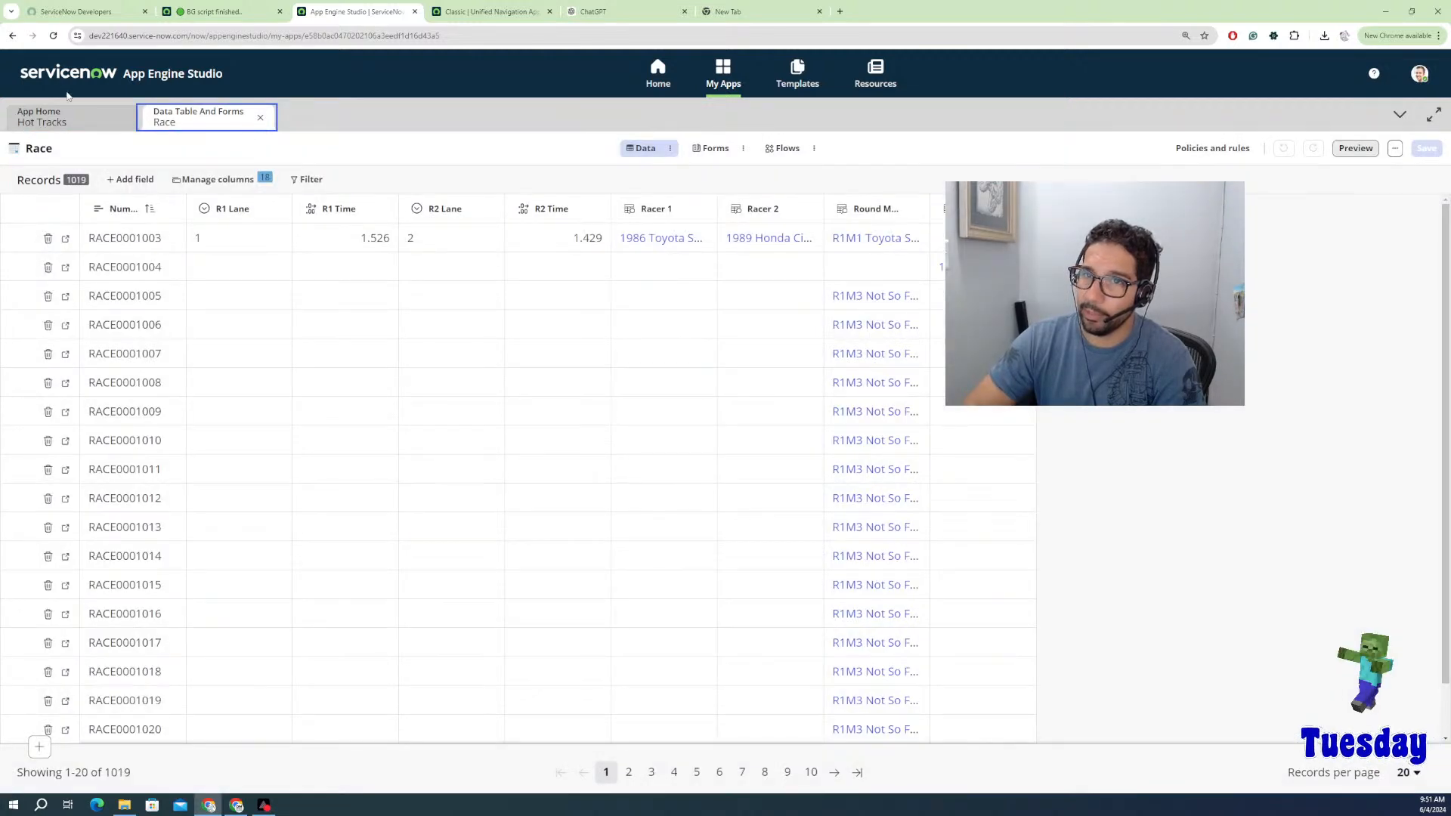
{"action": "left_click", "coordinate": [65, 116]}
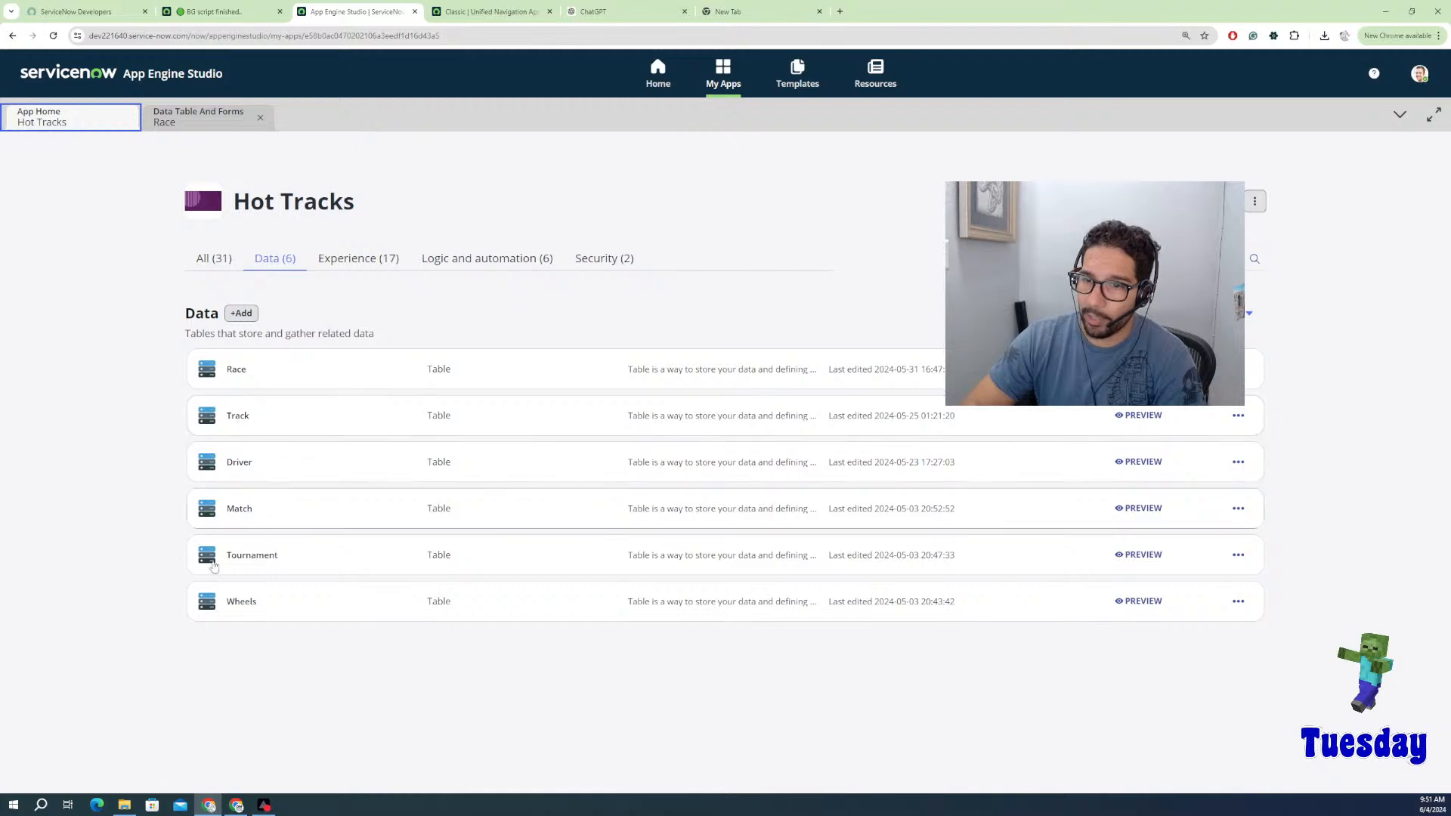
Step: Open the Tournament table's data, close the Race data tab, and go back to the app overview
{"action": "left_click", "coordinate": [243, 563]}
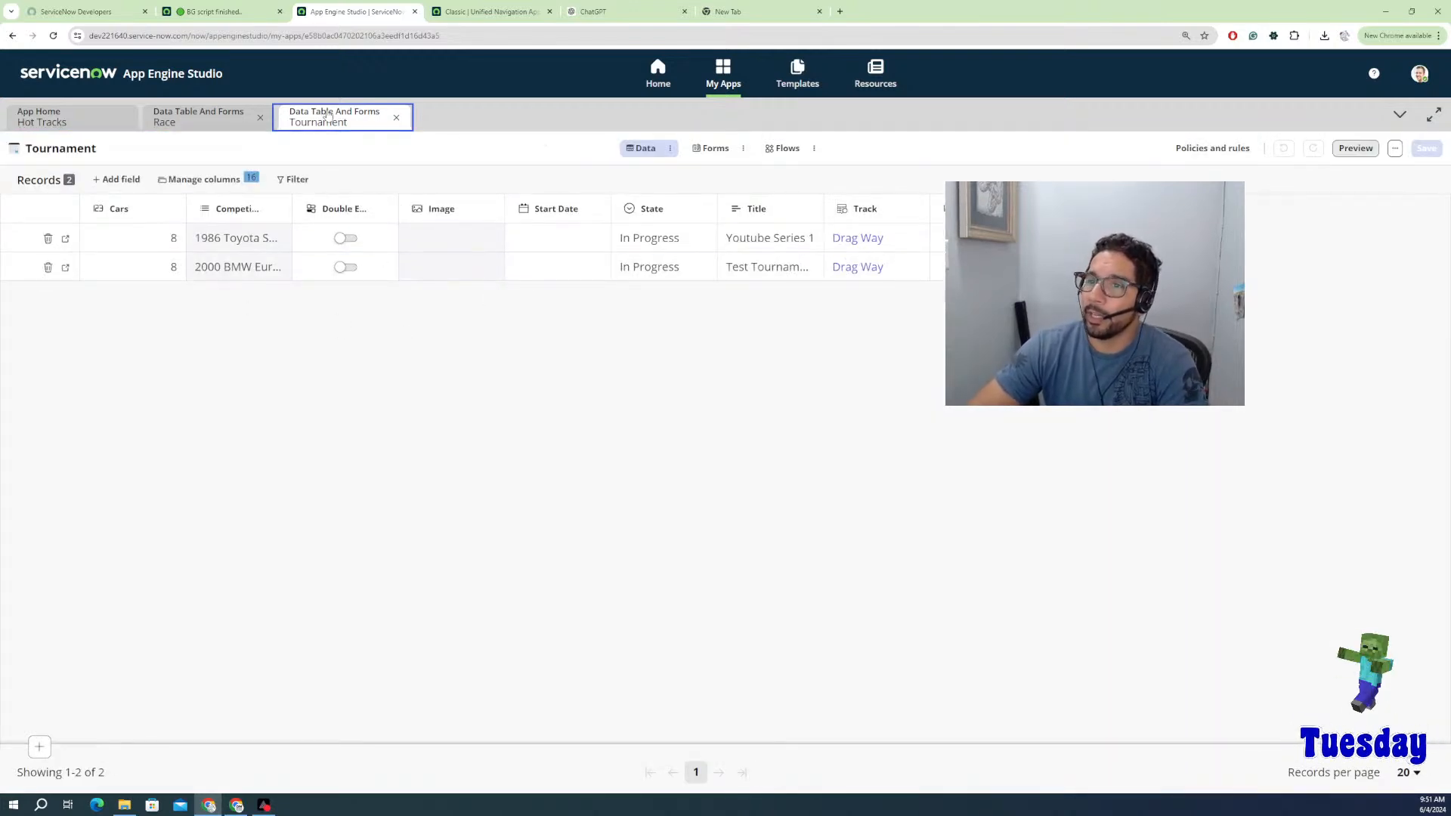
{"action": "left_click_drag", "start_coordinate": [198, 114], "coordinate": [259, 302]}
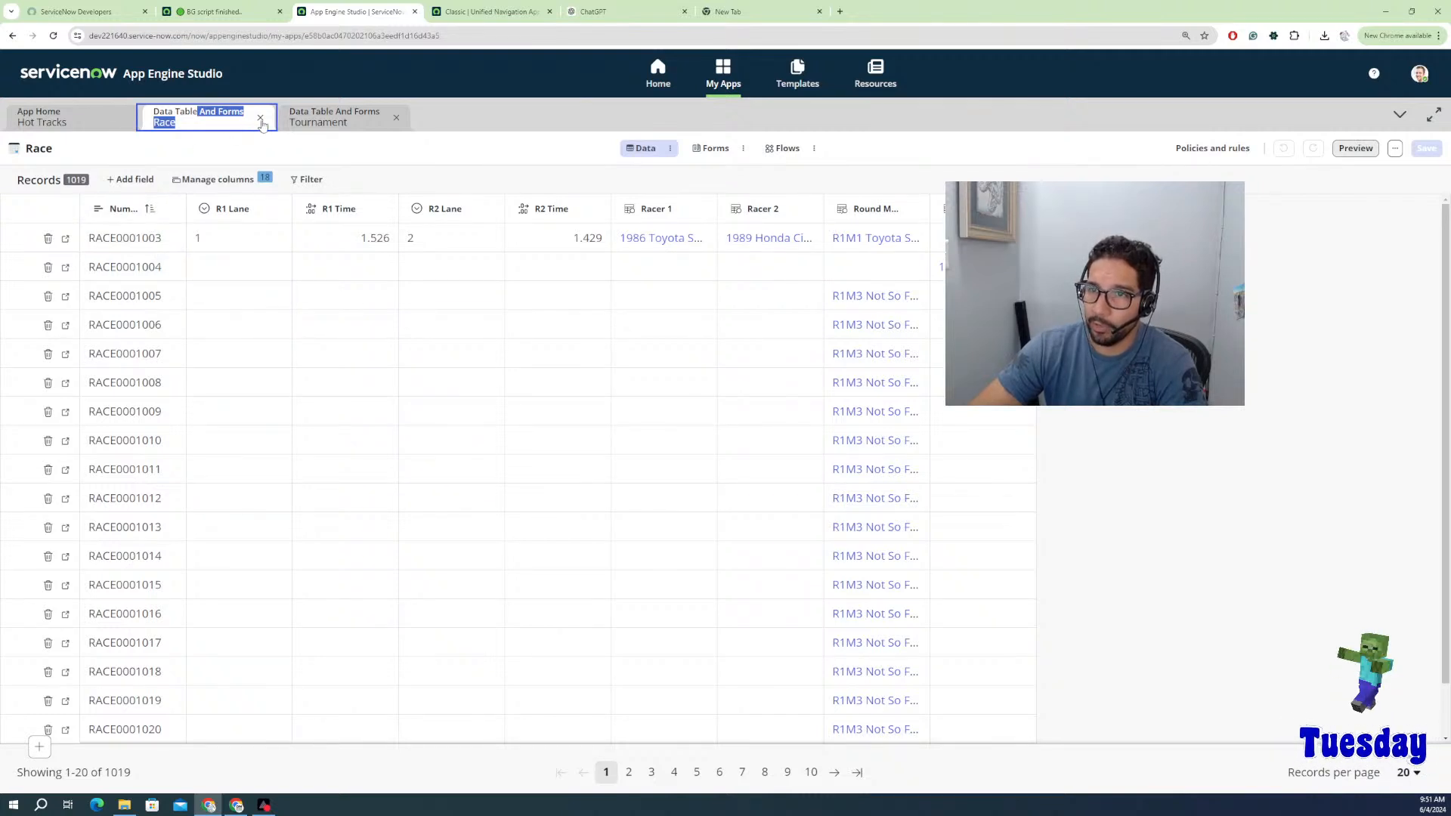
{"action": "left_click", "coordinate": [260, 121]}
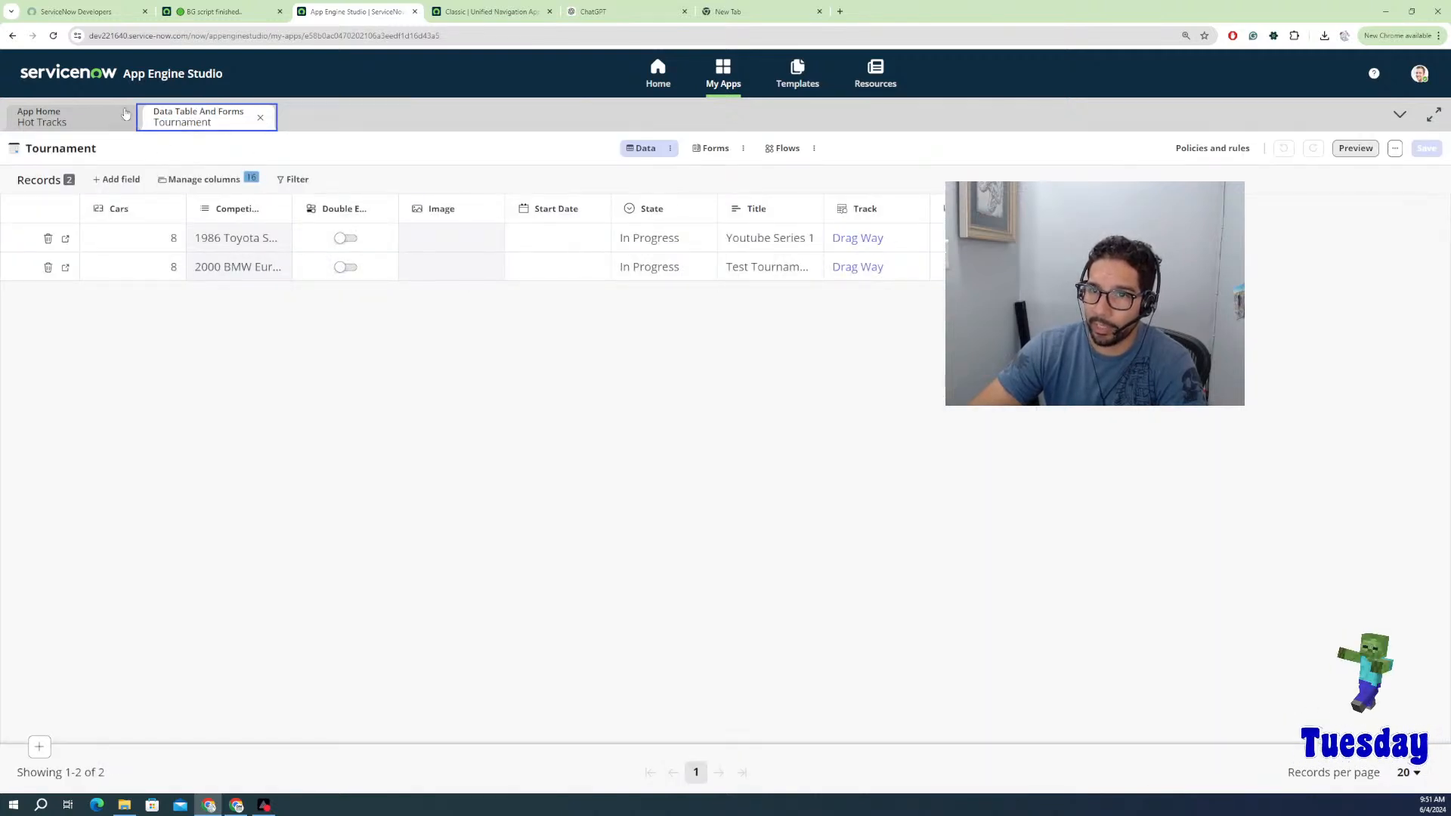
{"action": "left_click", "coordinate": [78, 117]}
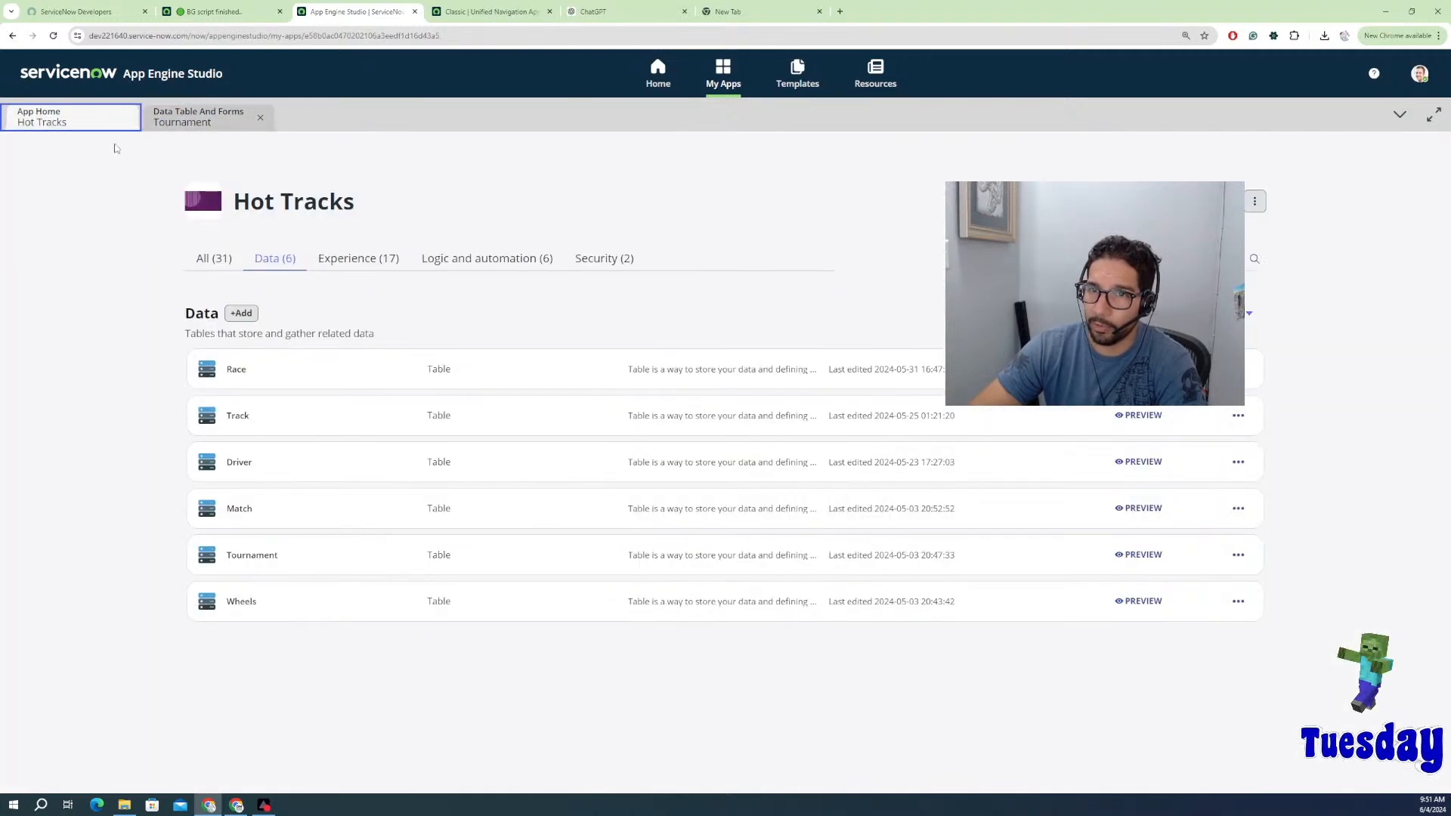
Step: Open the Race table, add and delete a blank record, then preview the empty Races list
{"action": "left_click", "coordinate": [235, 371]}
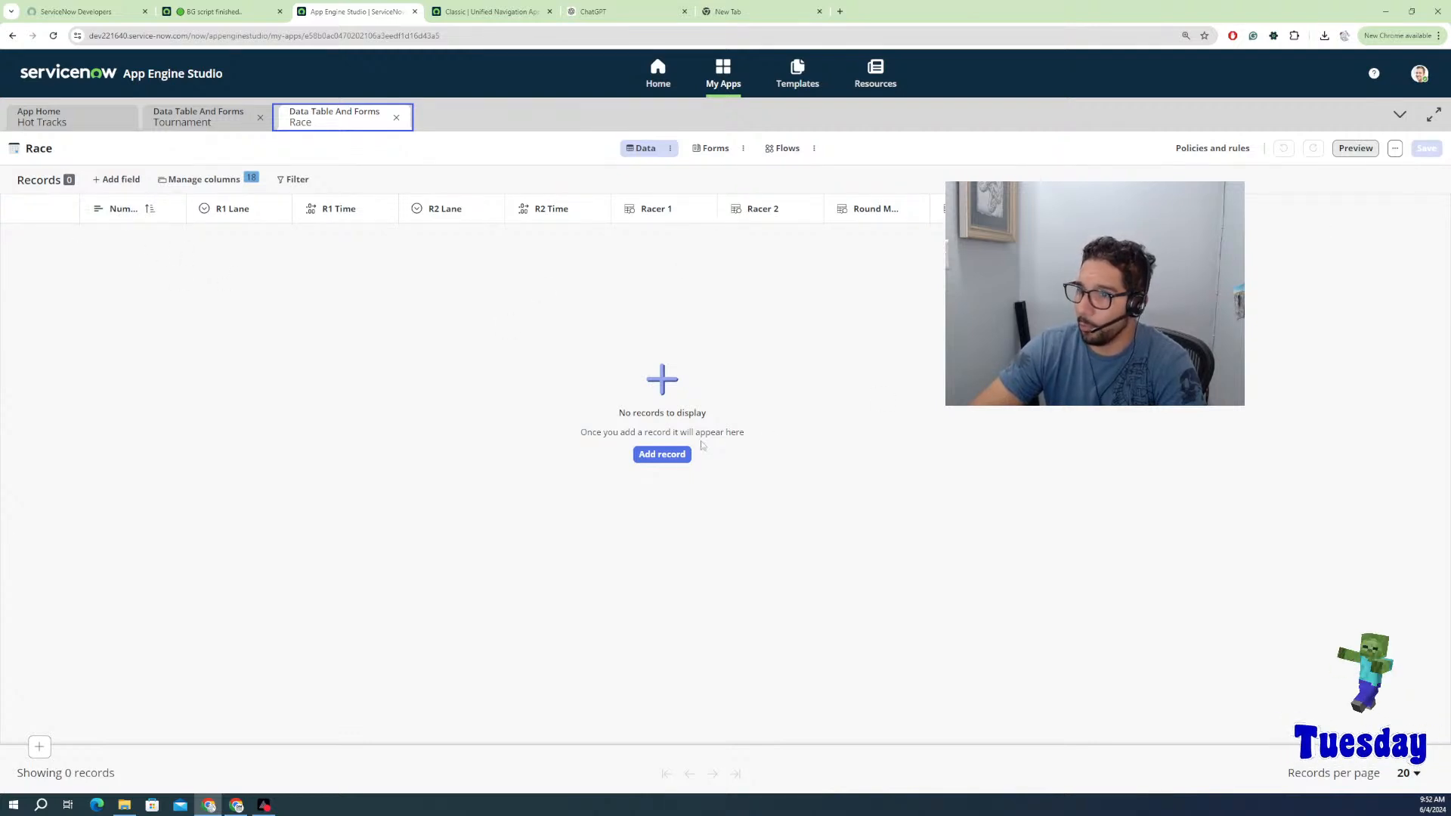
{"action": "left_click", "coordinate": [662, 455]}
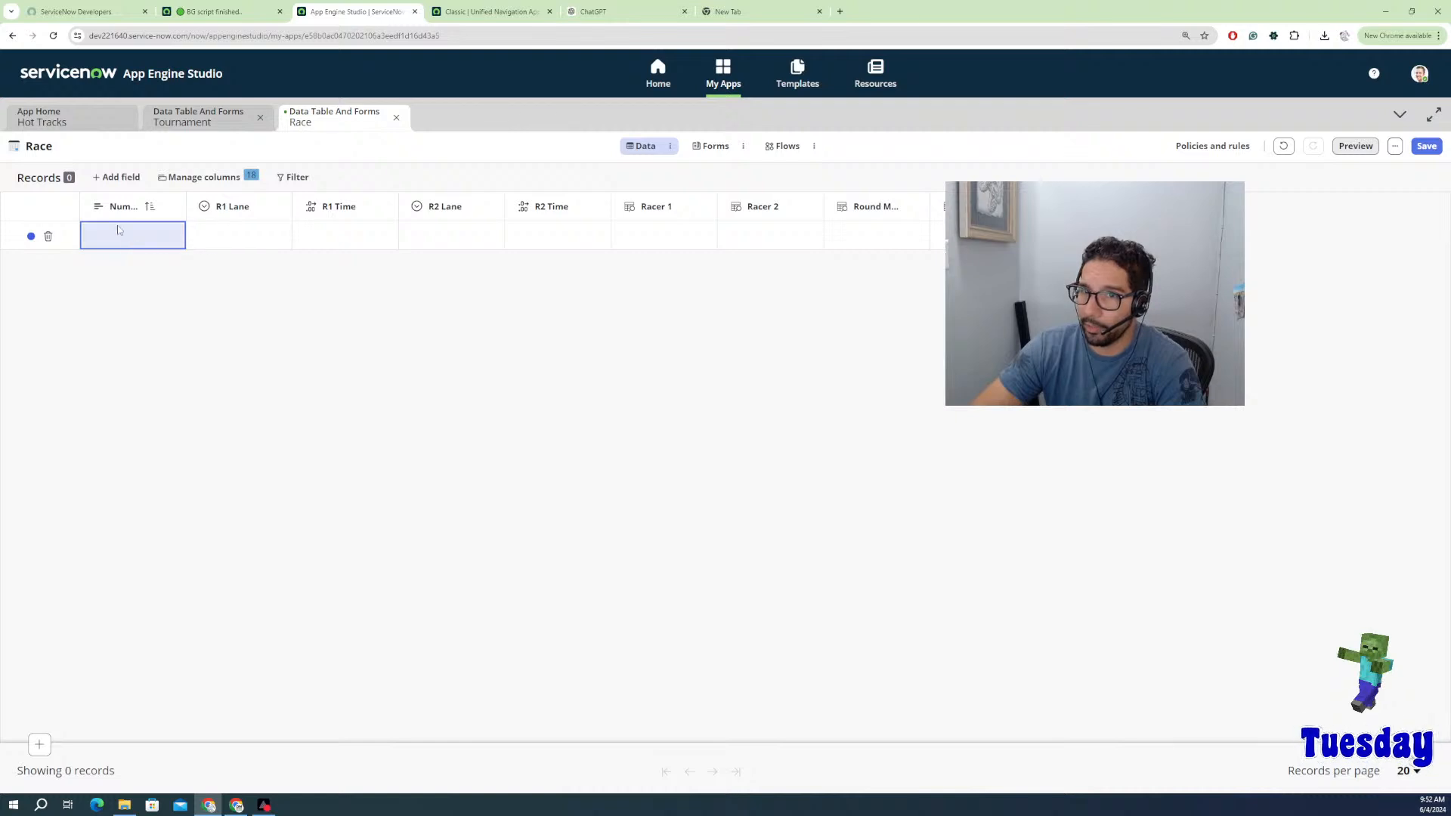
{"action": "left_click", "coordinate": [212, 240]}
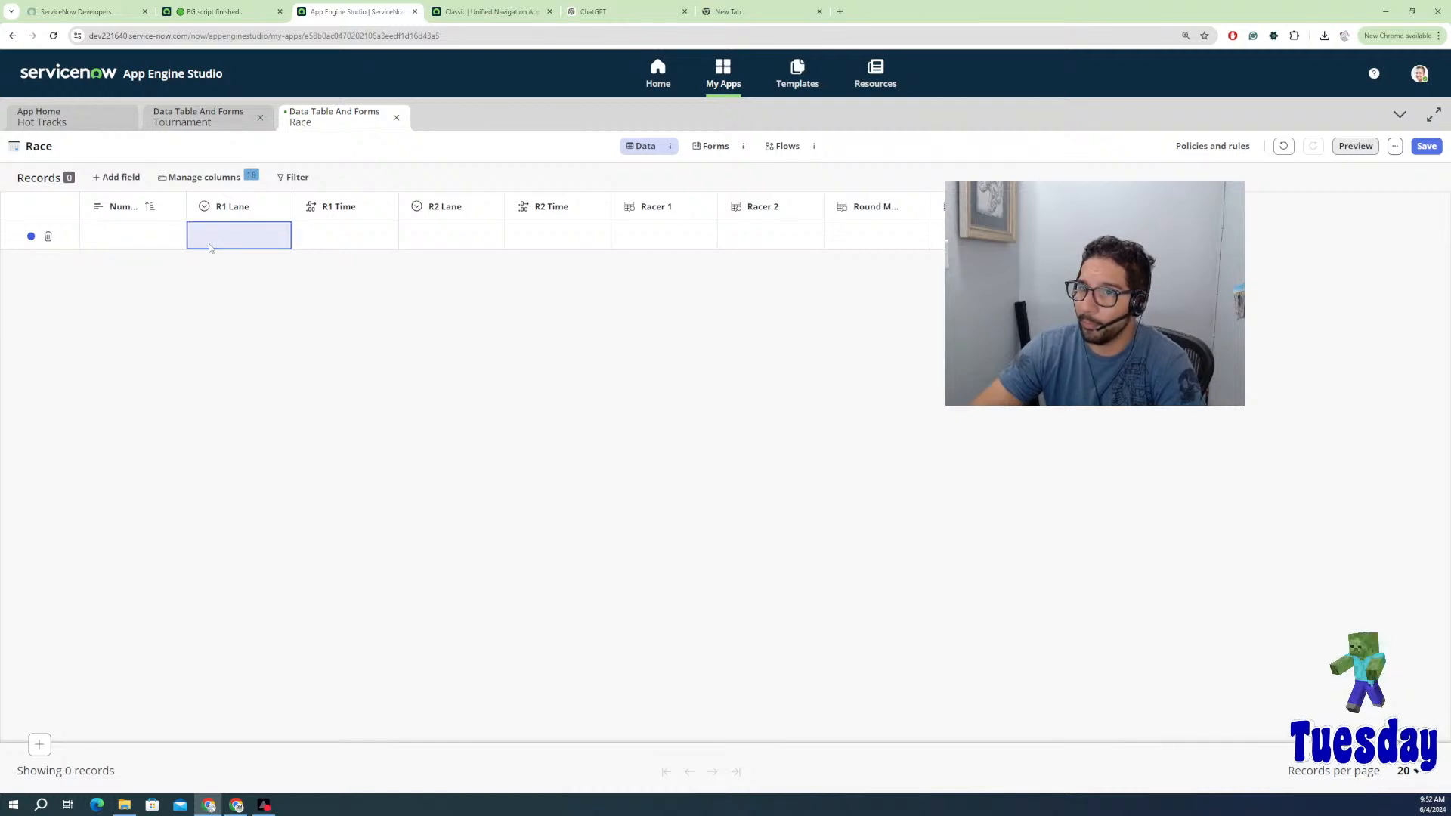
{"action": "left_click", "coordinate": [48, 236]}
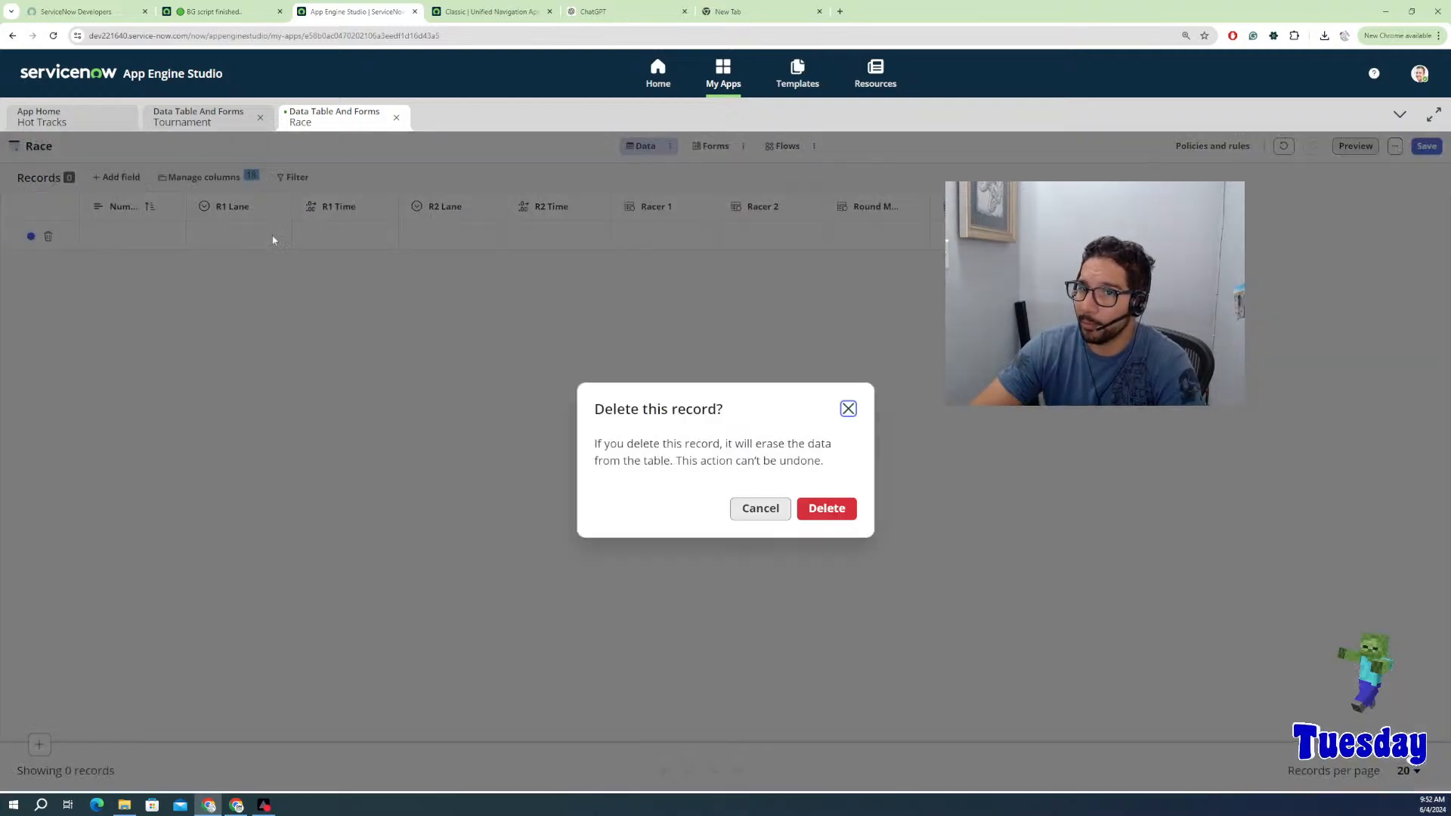
{"action": "left_click", "coordinate": [823, 509]}
{"action": "left_click", "coordinate": [1354, 148]}
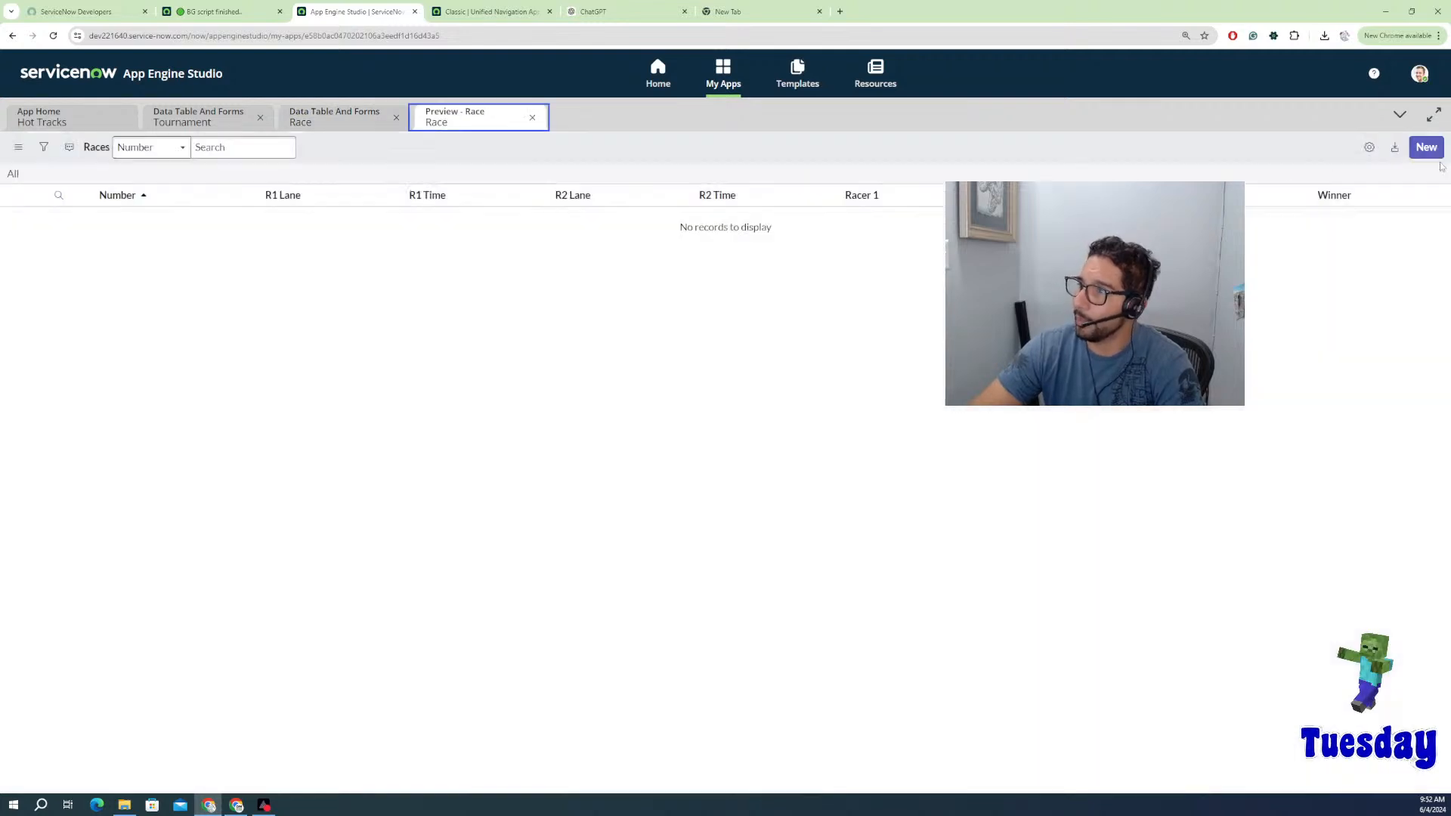
Step: Create a new Race record and select its auto-generated number RACE0002022
{"action": "left_click", "coordinate": [1426, 148]}
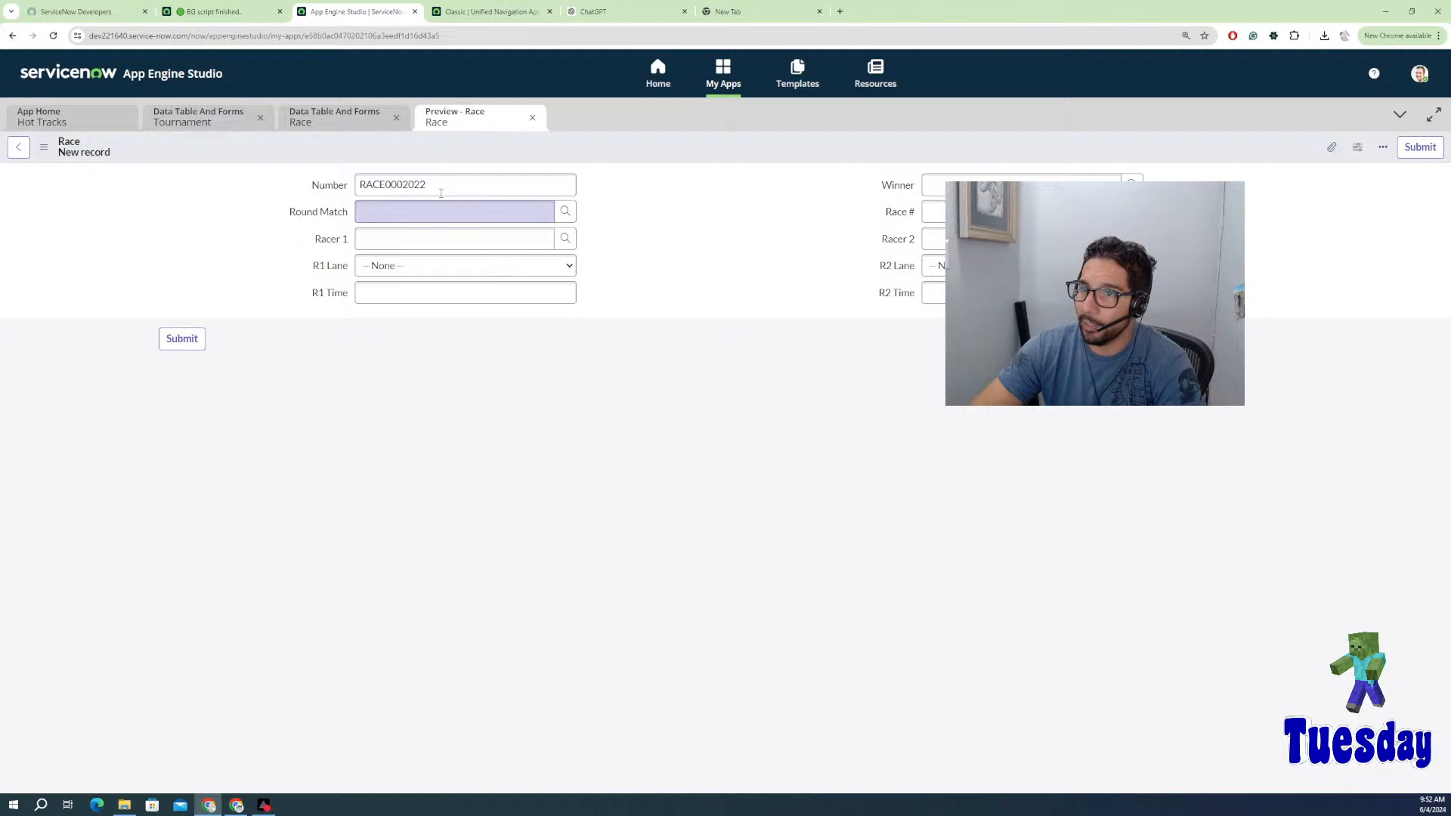
{"action": "double_click", "coordinate": [440, 193]}
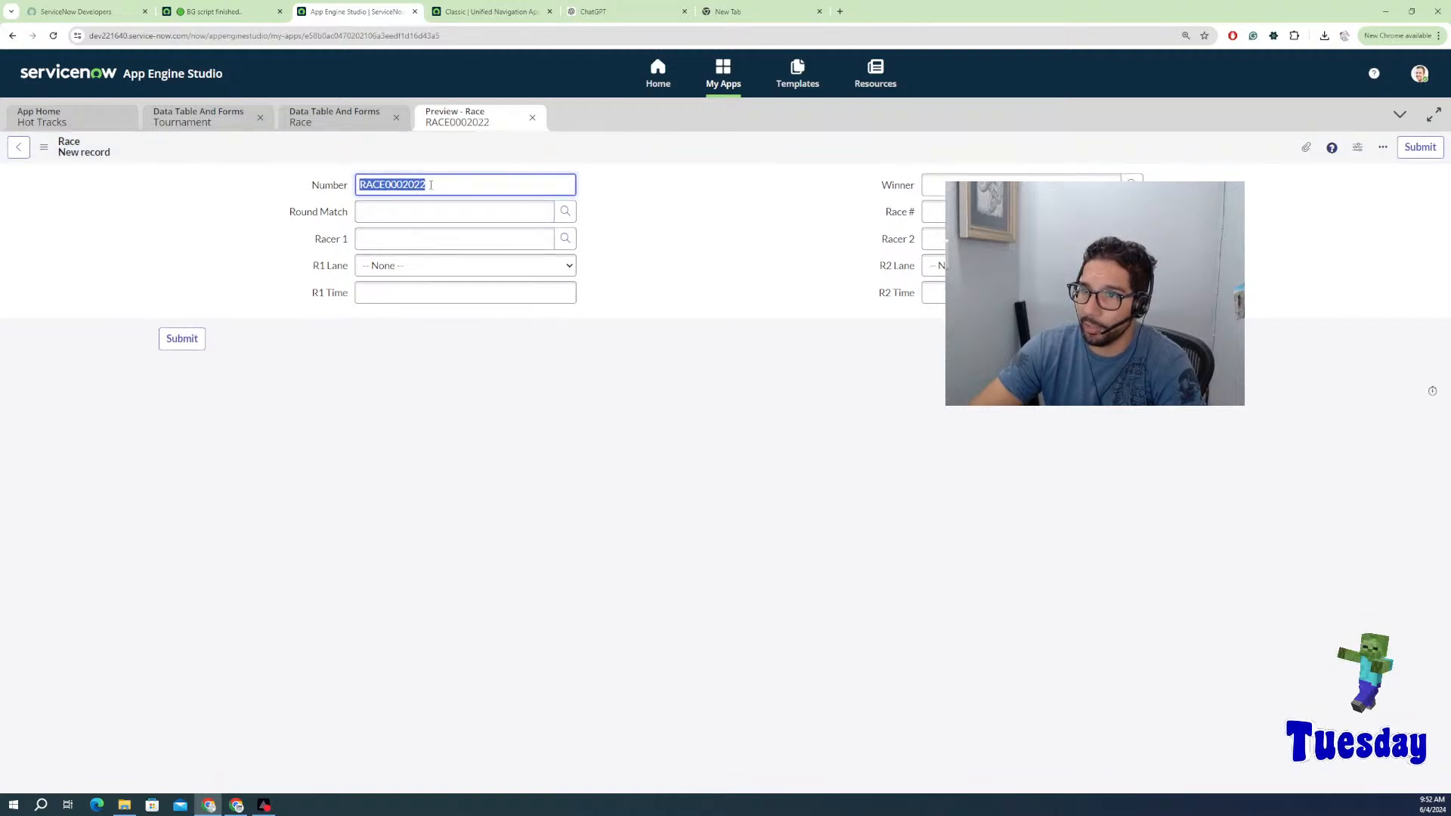
{"action": "left_click_drag", "start_coordinate": [430, 185], "coordinate": [358, 182]}
{"action": "left_click", "coordinate": [434, 186]}
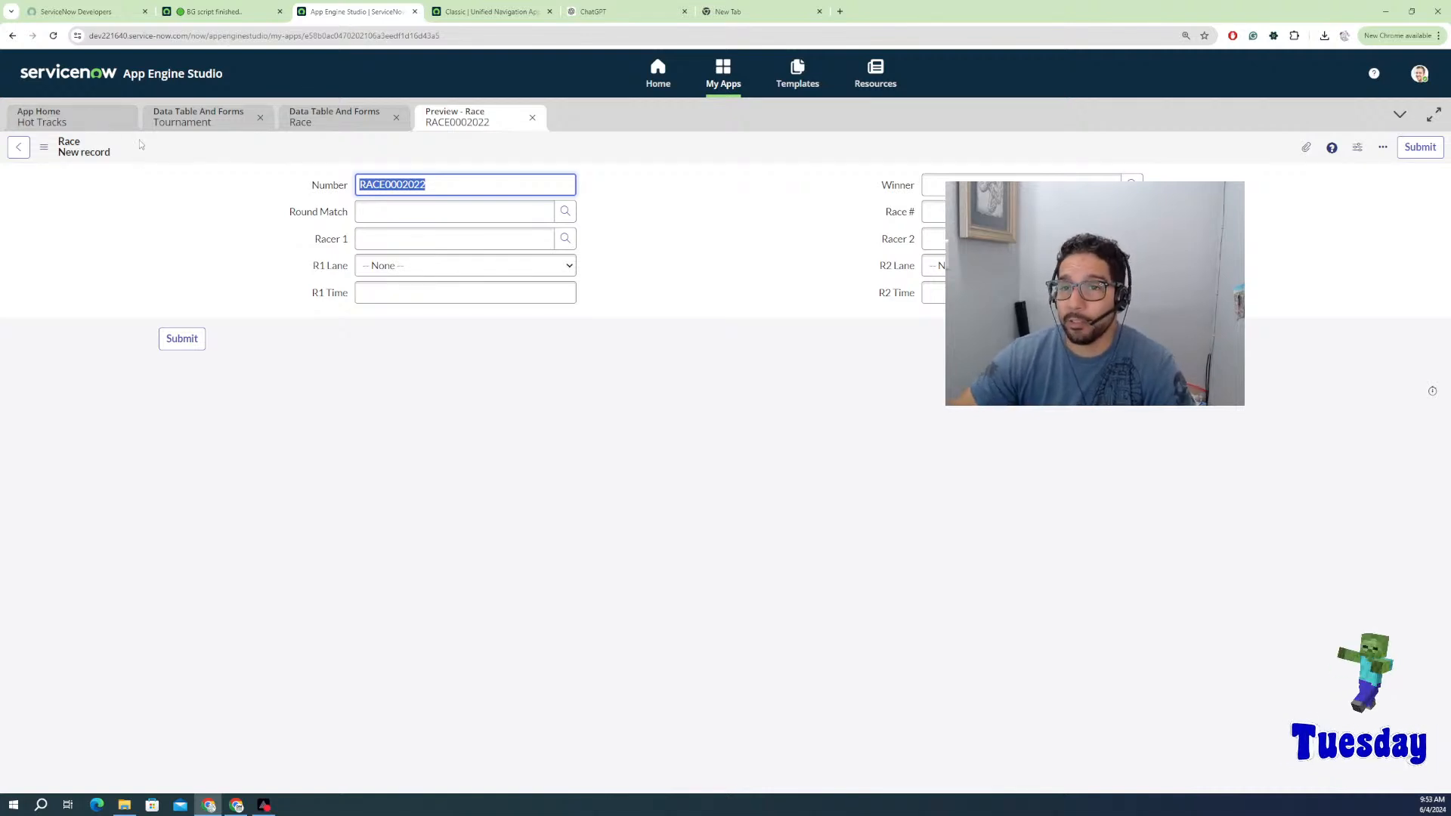
Step: Return to the Hot Tracks app home, leaving the RACE0002022 form unsubmitted
{"action": "left_click", "coordinate": [75, 124]}
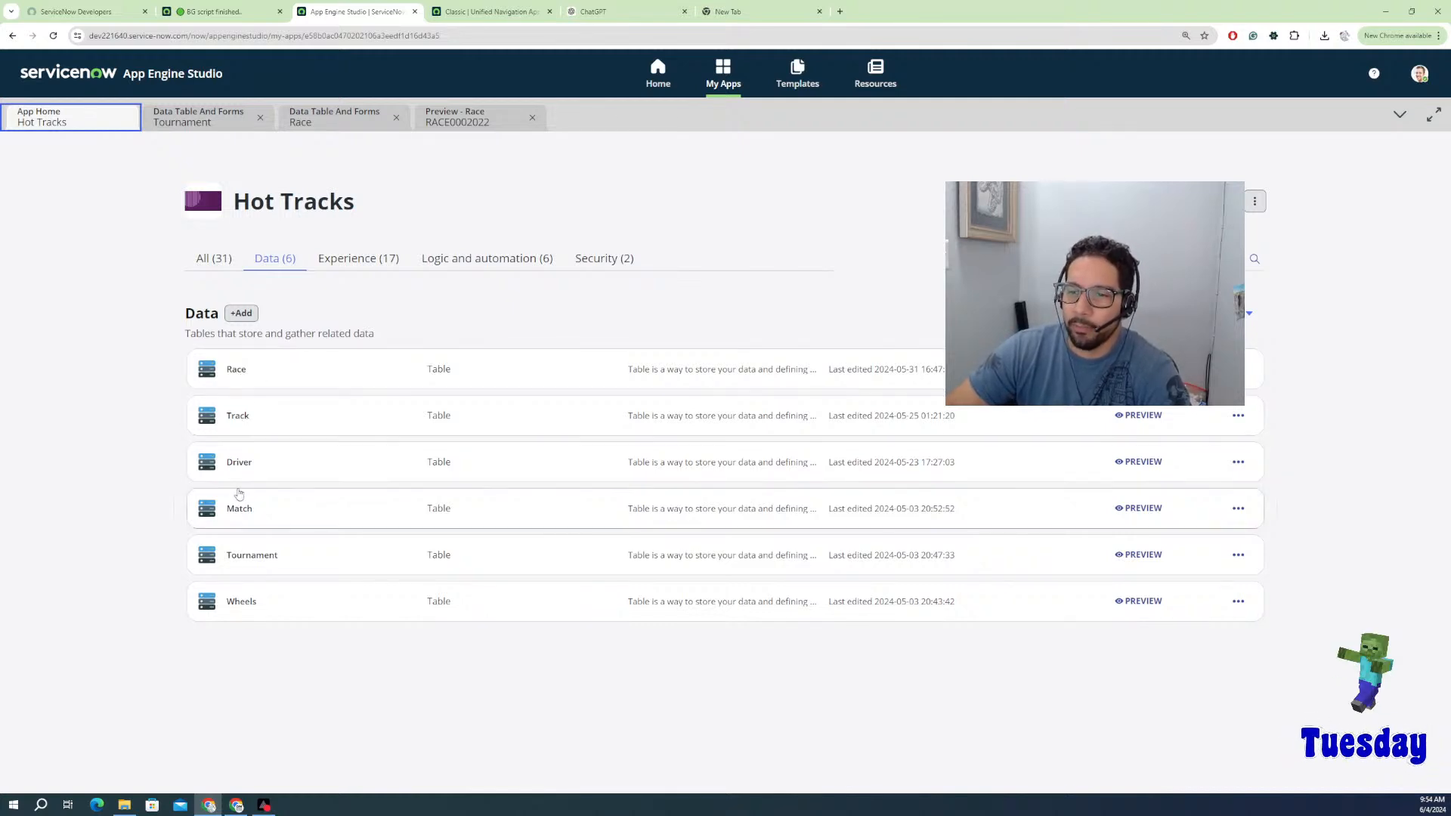
Step: Delete both Tournament records, confirming each deletion, then return to the Hot Tracks app home
{"action": "left_click", "coordinate": [251, 559]}
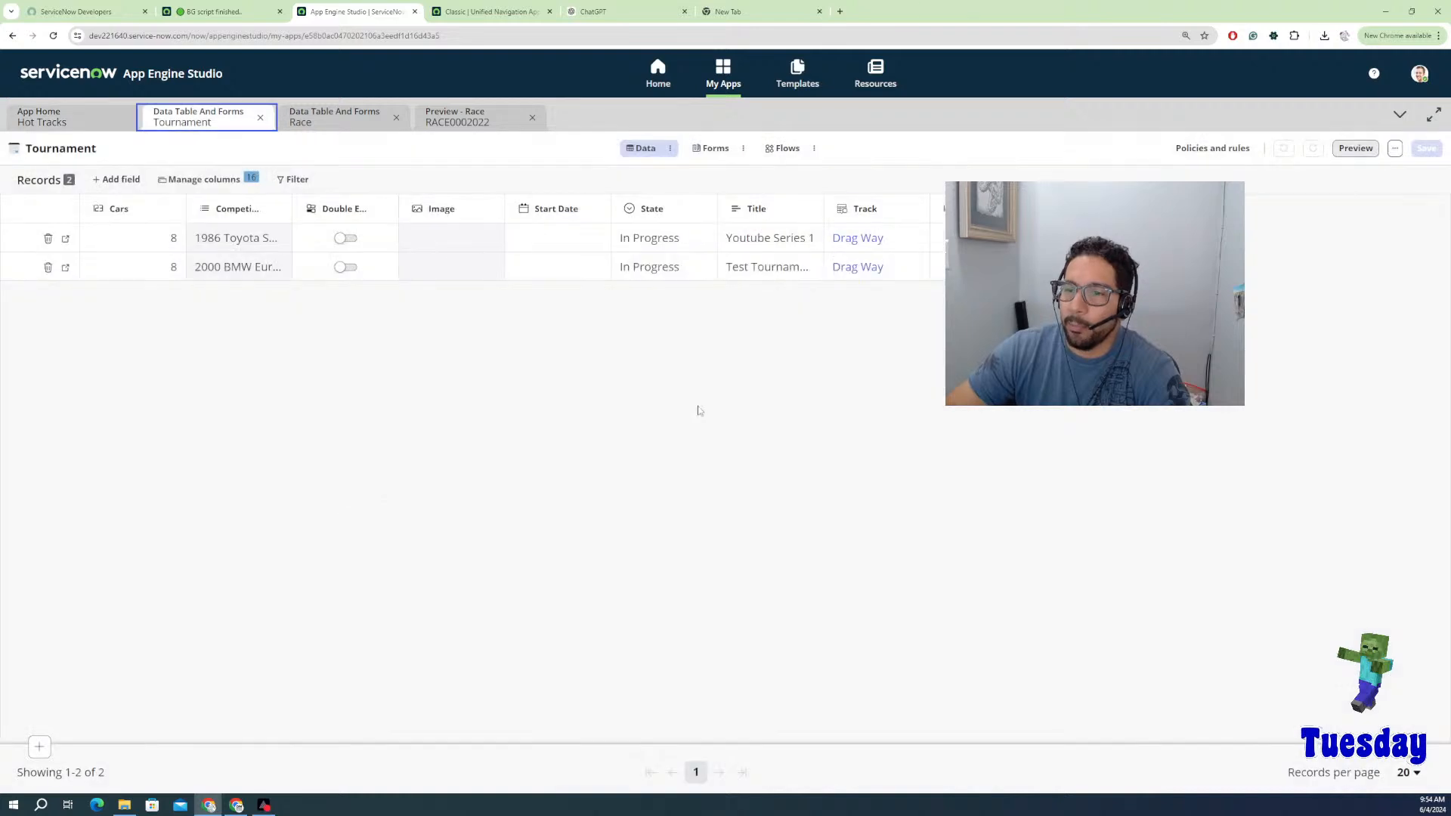
{"action": "left_click", "coordinate": [48, 239]}
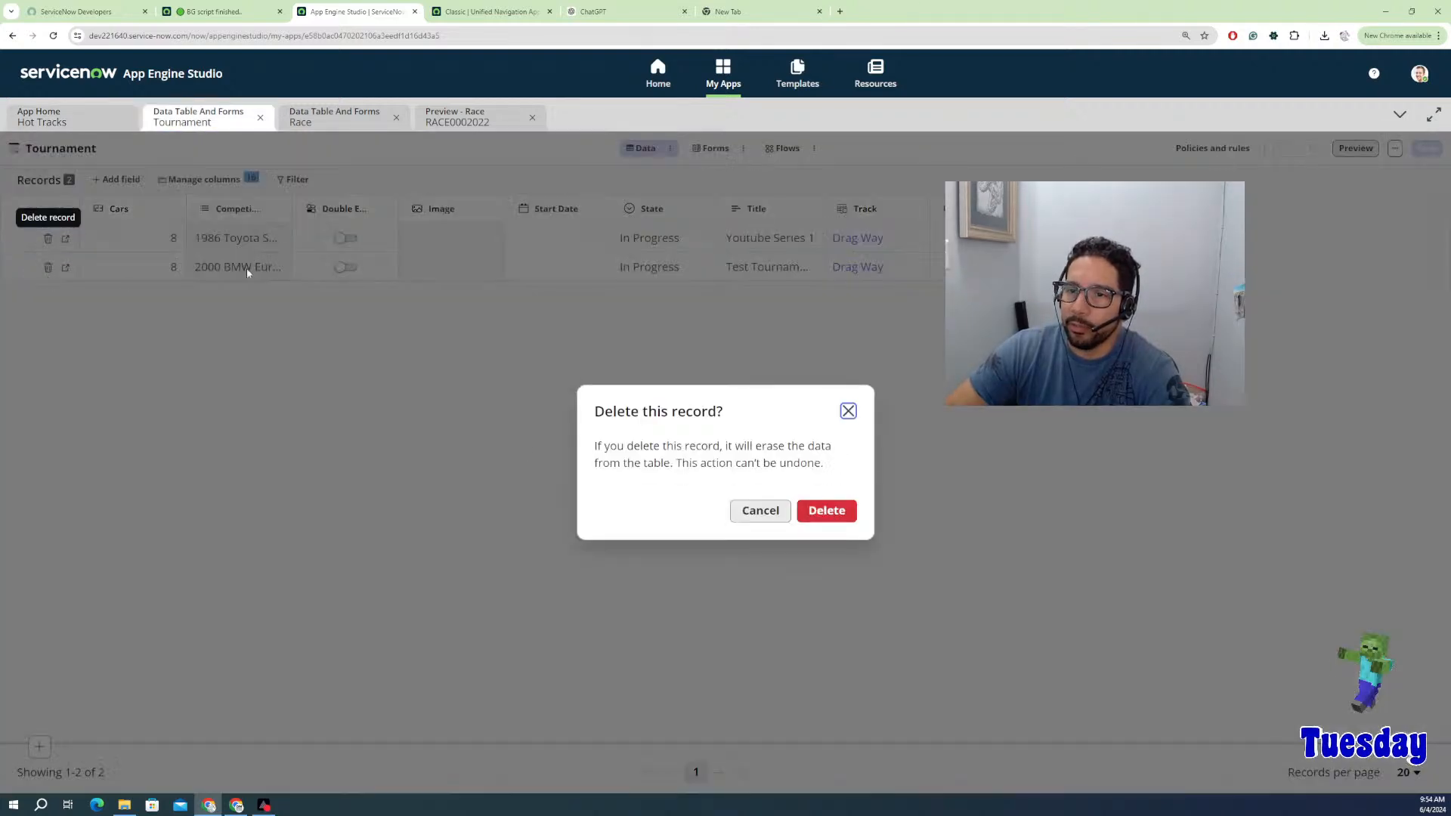
{"action": "left_click", "coordinate": [827, 510]}
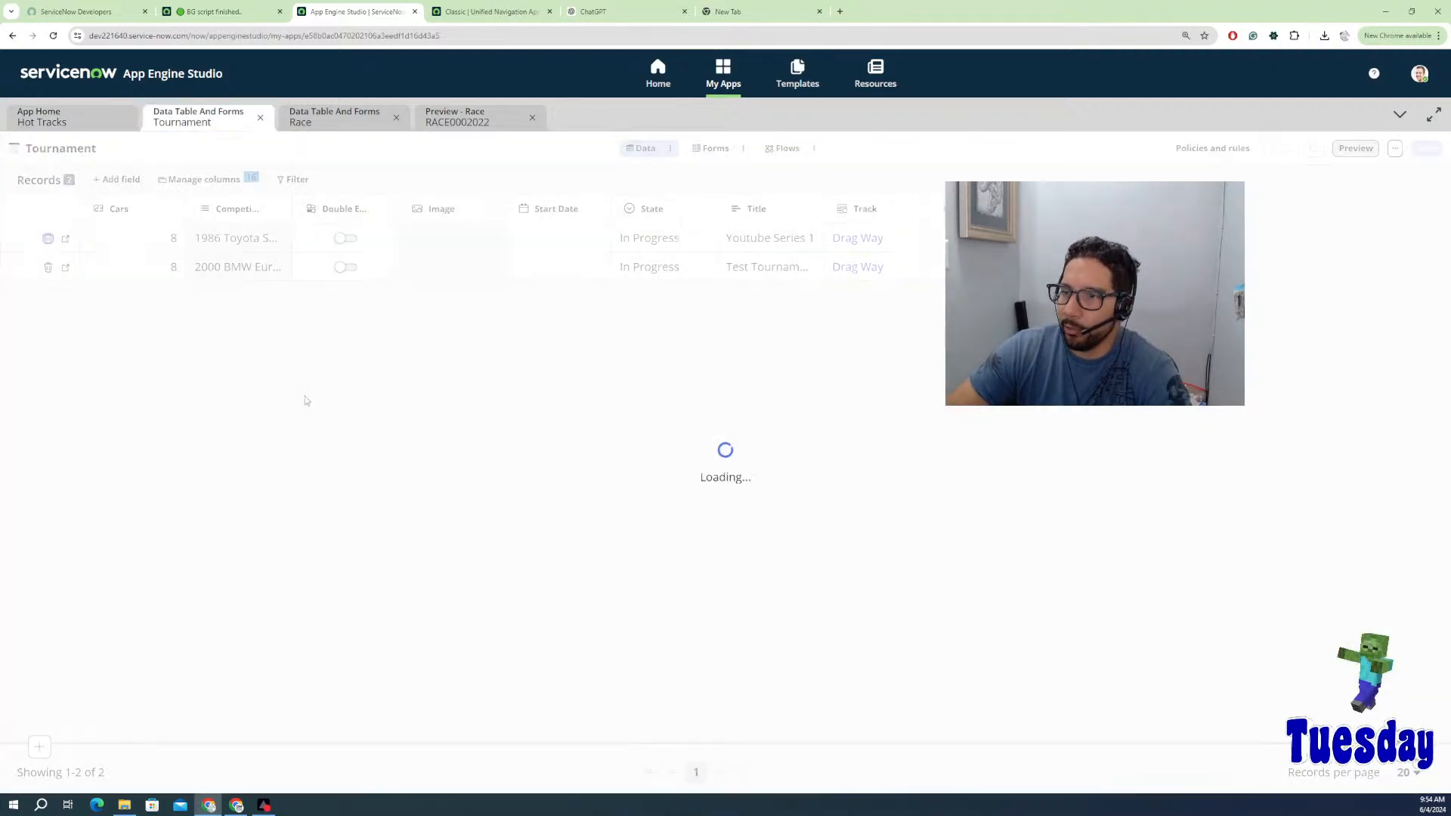
{"action": "left_click", "coordinate": [47, 239]}
{"action": "left_click", "coordinate": [826, 510]}
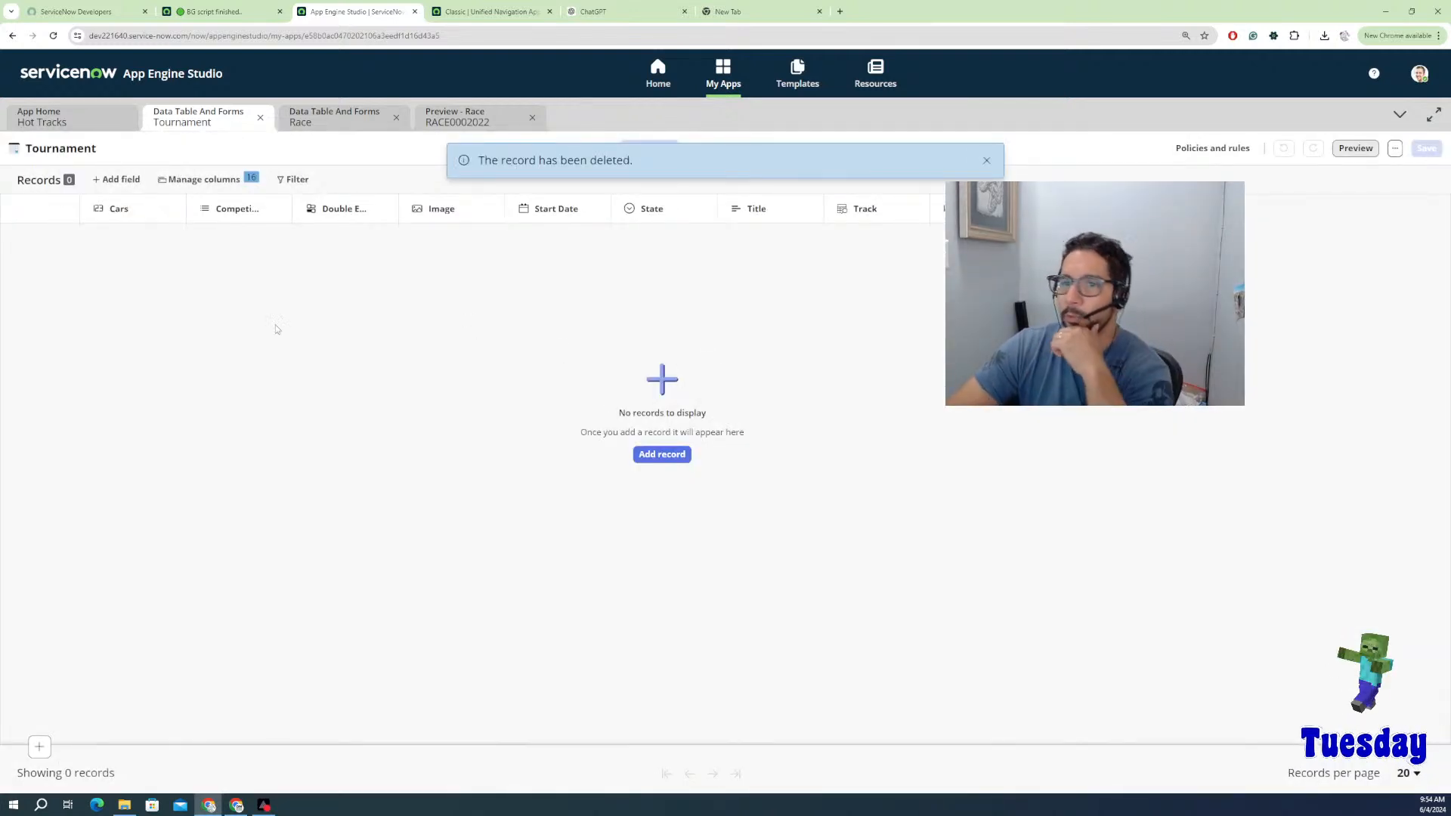
{"action": "left_click", "coordinate": [70, 118]}
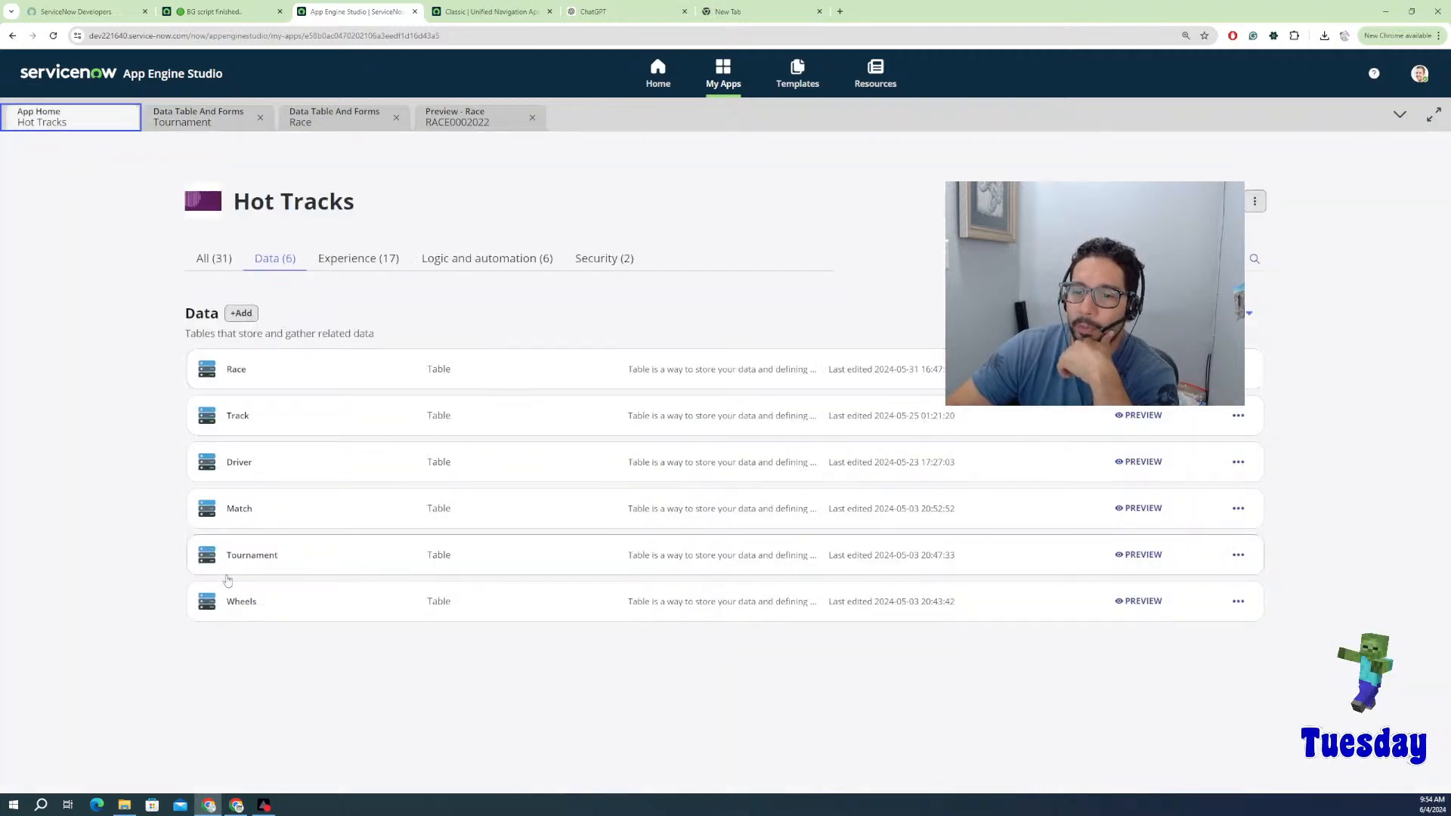
Step: Open the Wheels table's Data Table And Forms tab listing its 9 car records
{"action": "left_click", "coordinate": [212, 612]}
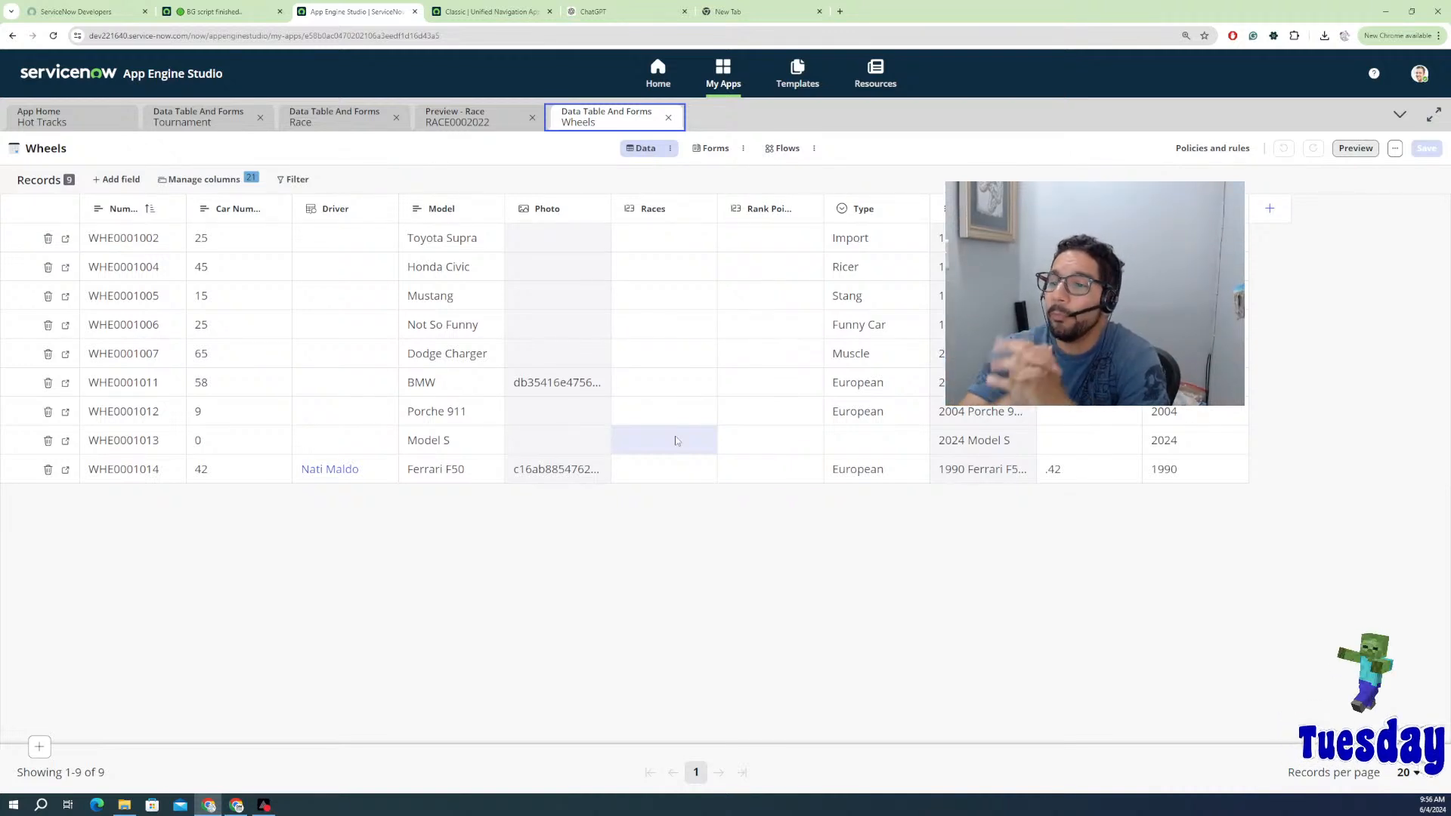
{"action": "left_click", "coordinate": [353, 441]}
{"action": "double_click", "coordinate": [352, 441]}
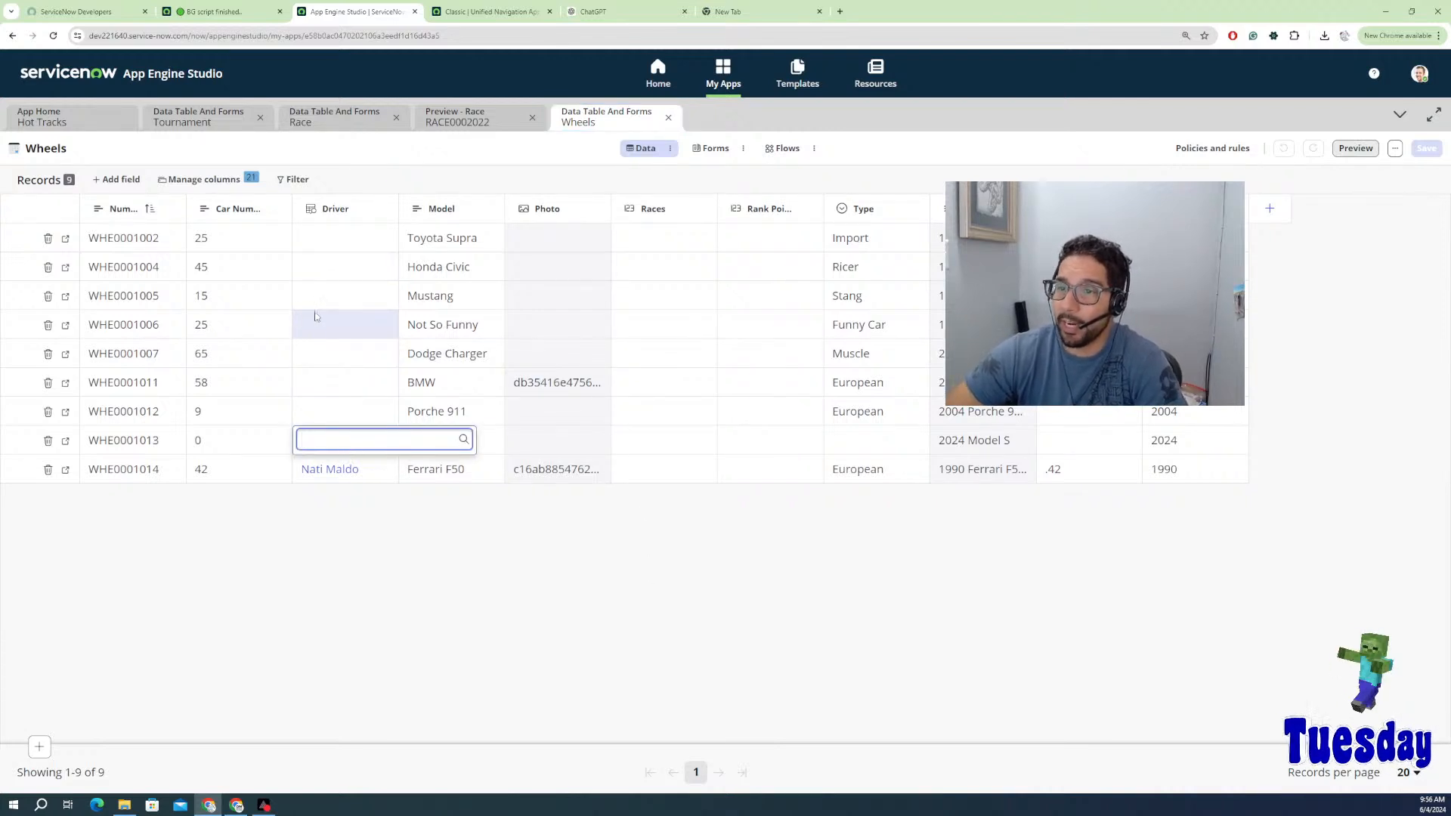
{"action": "left_click", "coordinate": [338, 306]}
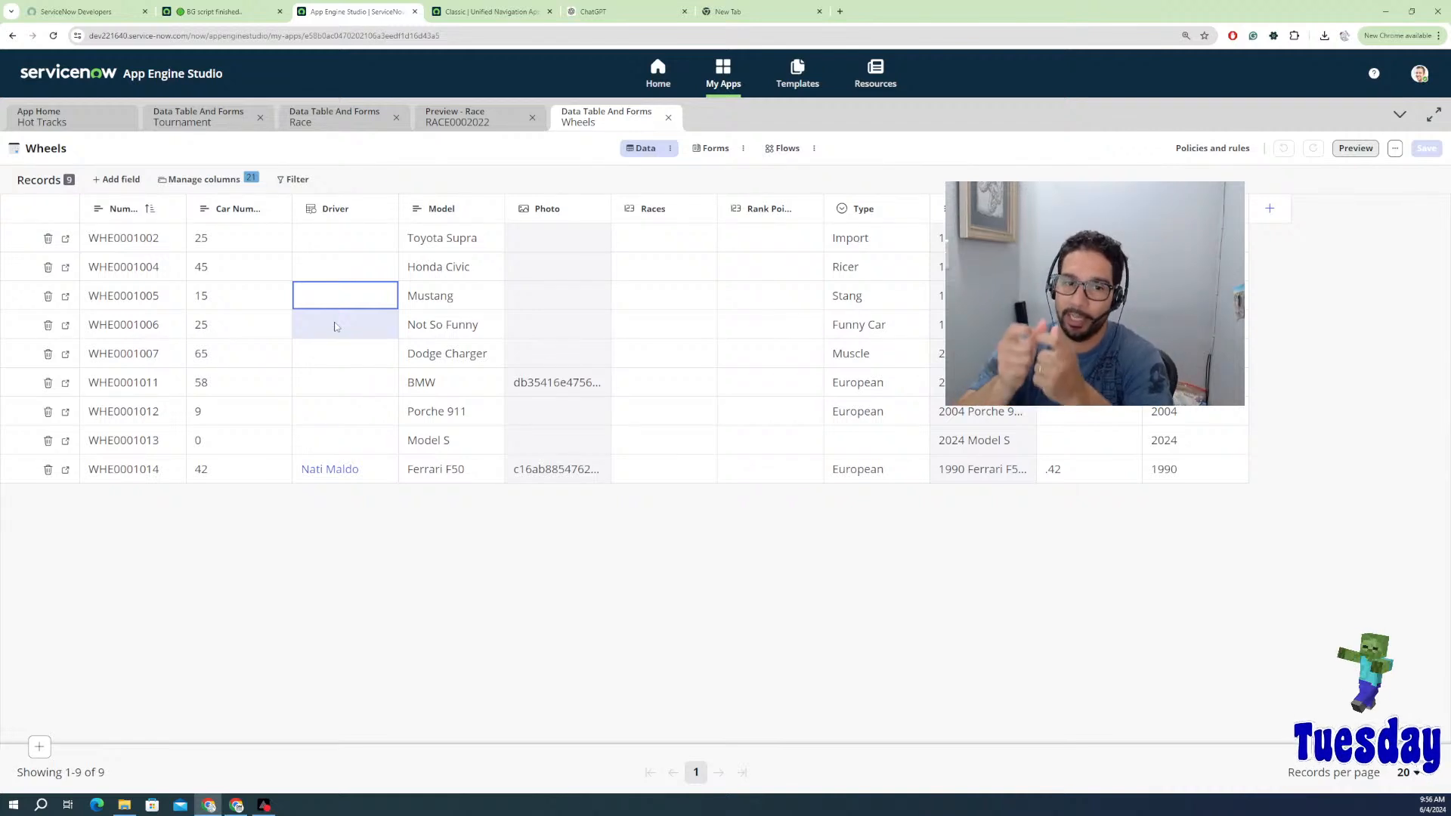
{"action": "left_click", "coordinate": [226, 297]}
{"action": "left_click", "coordinate": [227, 358]}
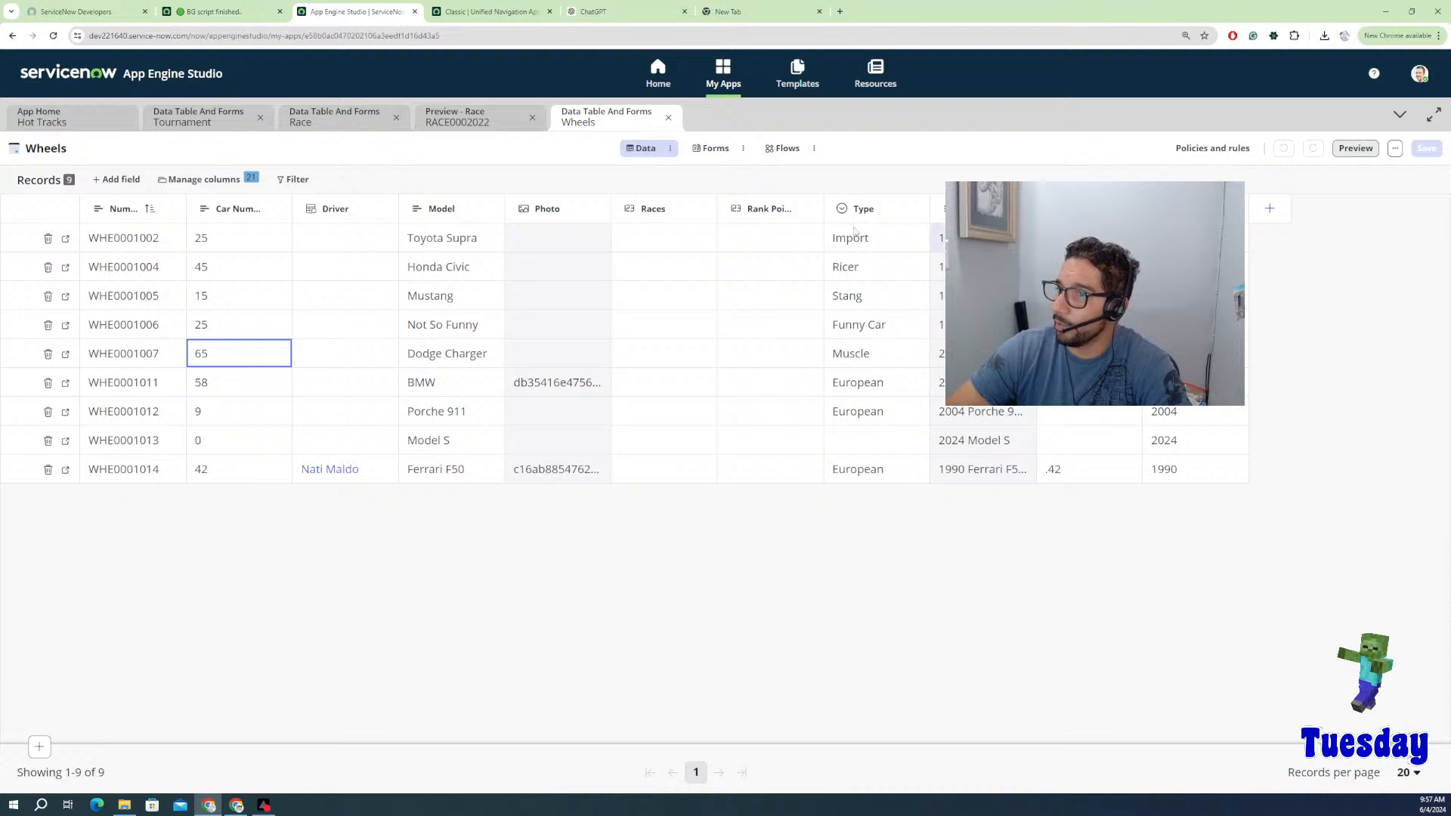
{"action": "left_click", "coordinate": [171, 184]}
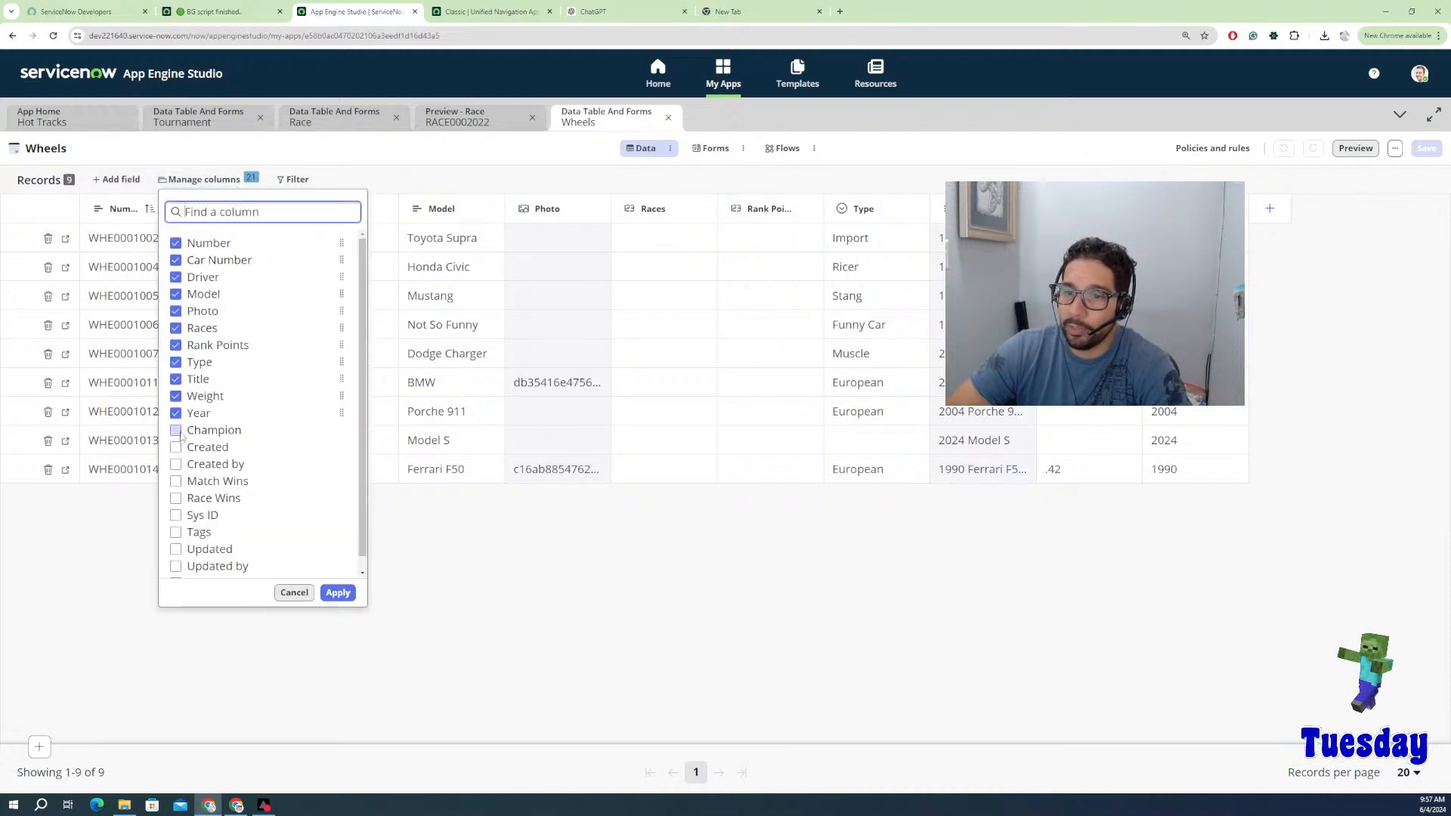
{"action": "left_click", "coordinate": [177, 431]}
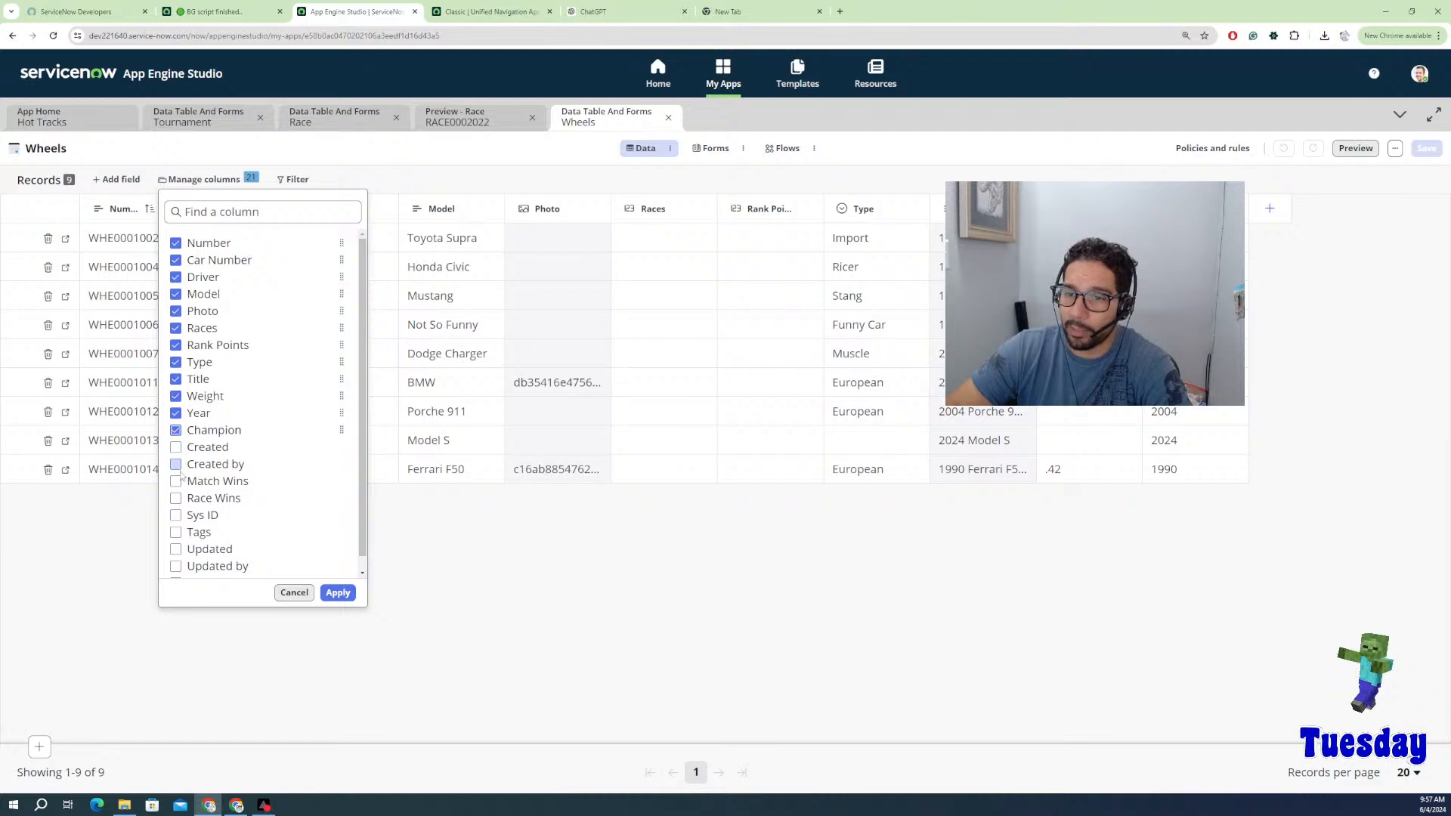
{"action": "left_click", "coordinate": [176, 481]}
{"action": "left_click", "coordinate": [177, 498]}
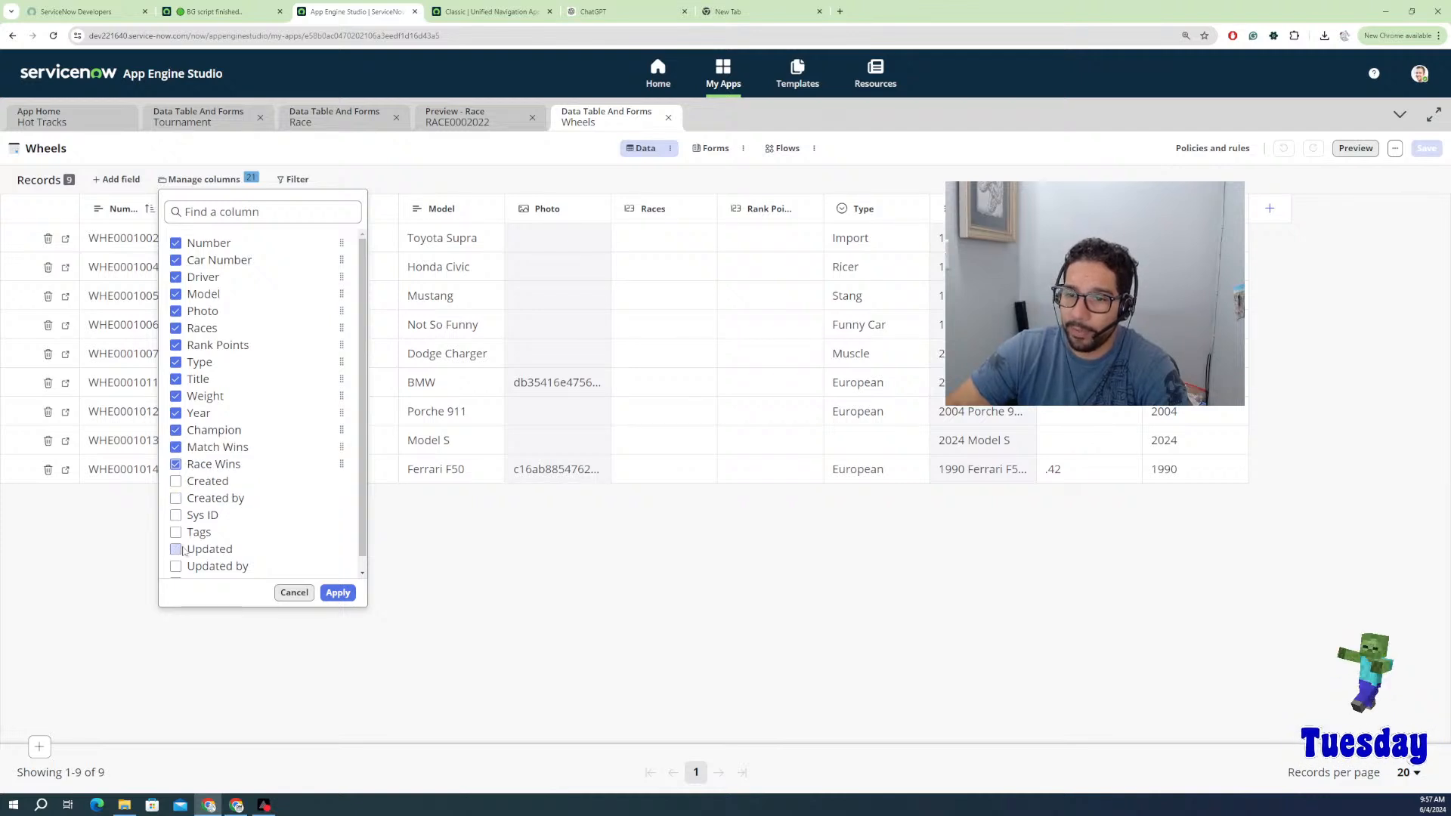
{"action": "scroll", "coordinate": [201, 555], "scroll_direction": "down", "scroll_amount": 1}
{"action": "left_click", "coordinate": [338, 593]}
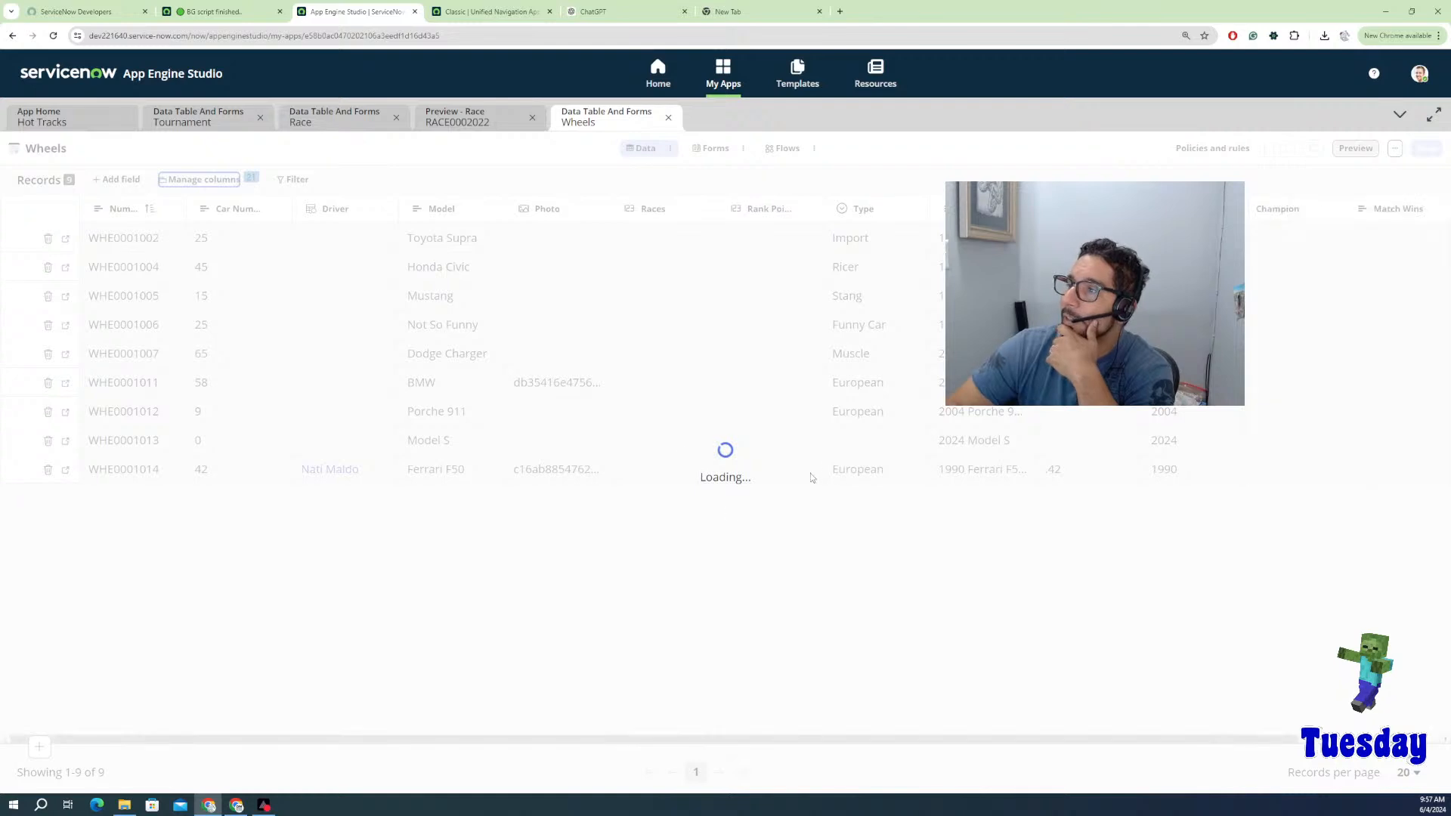
{"action": "left_click_drag", "start_coordinate": [960, 739], "coordinate": [1104, 739]}
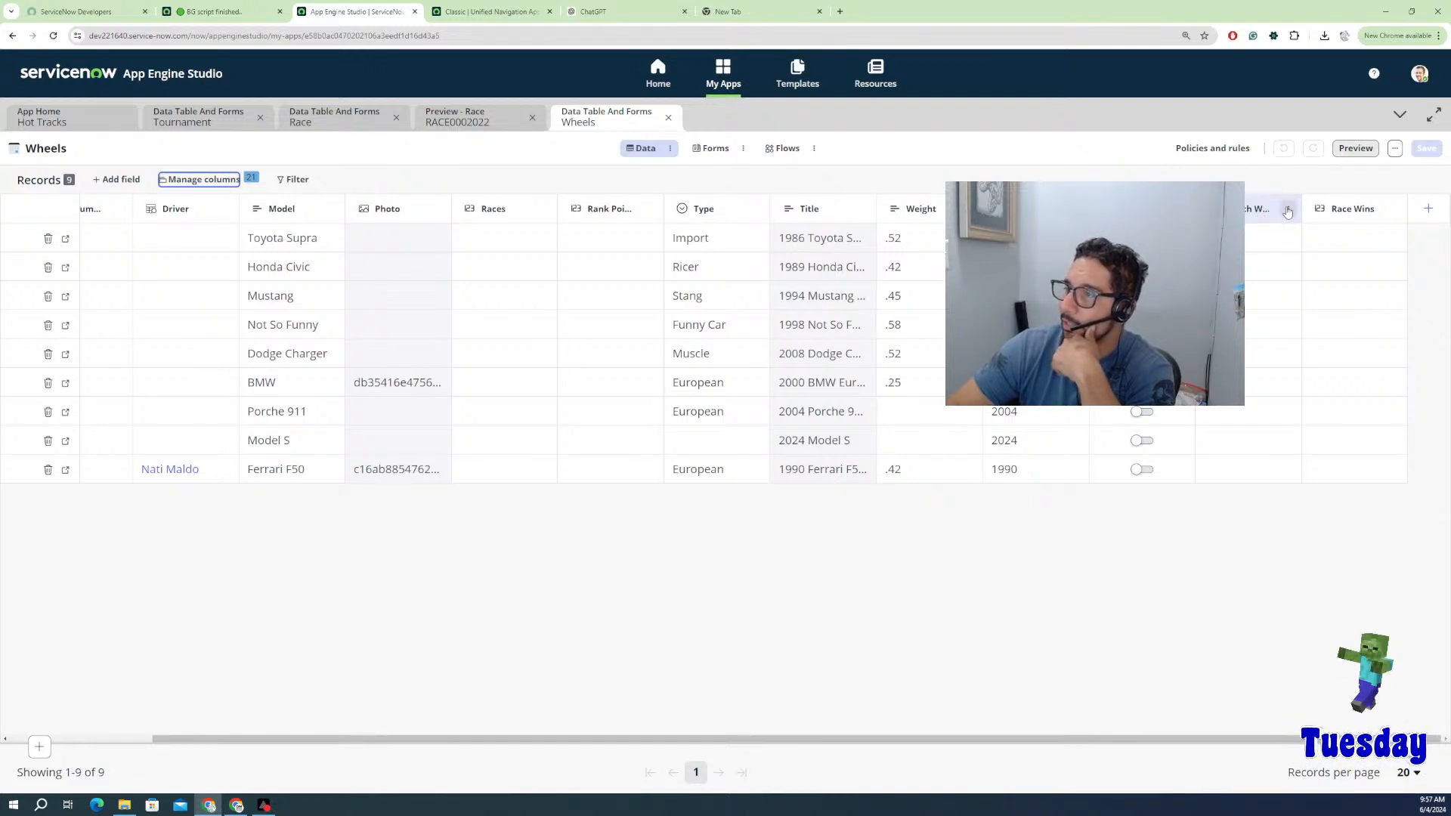
{"action": "left_click", "coordinate": [1255, 215]}
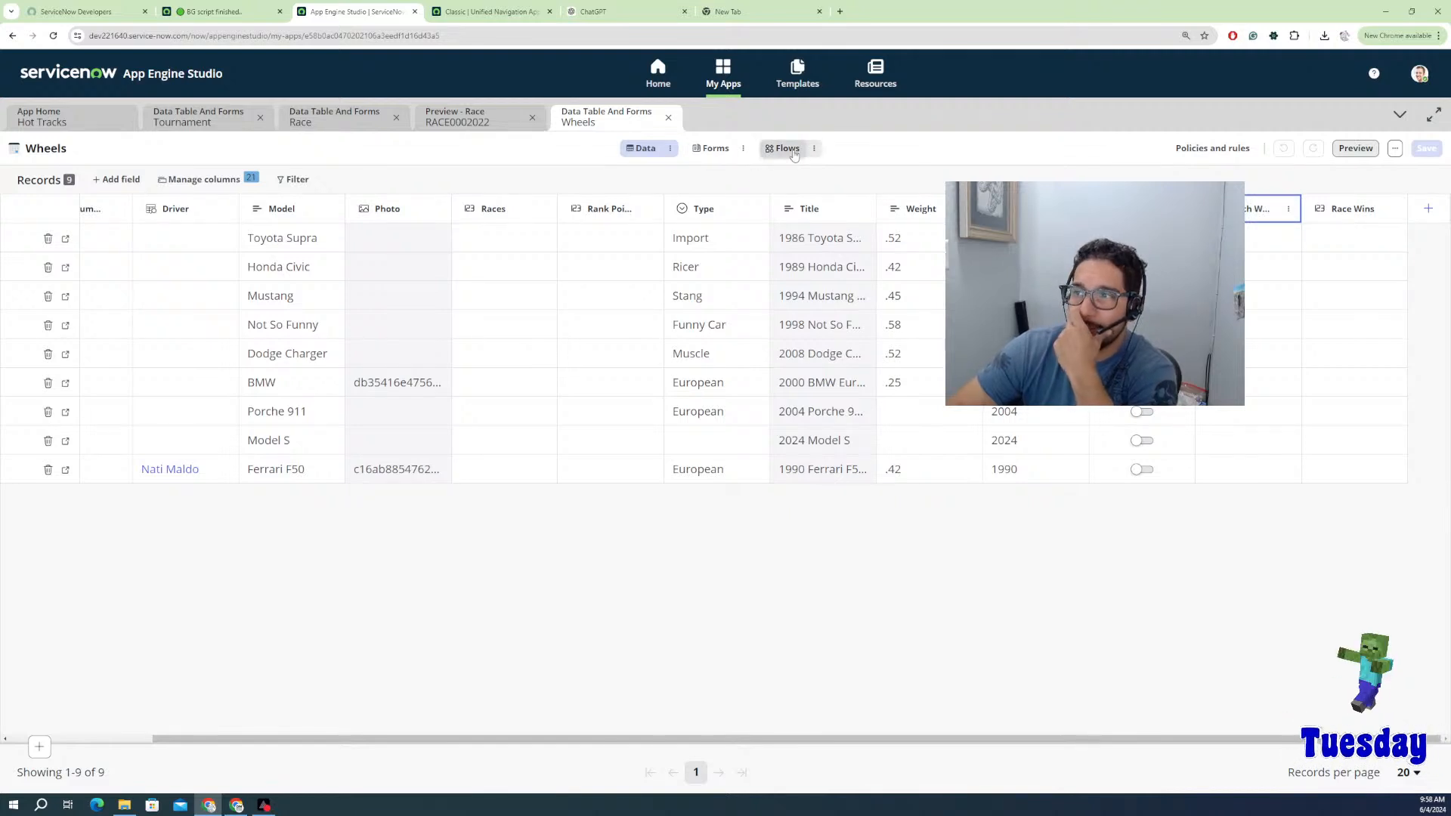
{"action": "left_click", "coordinate": [705, 149]}
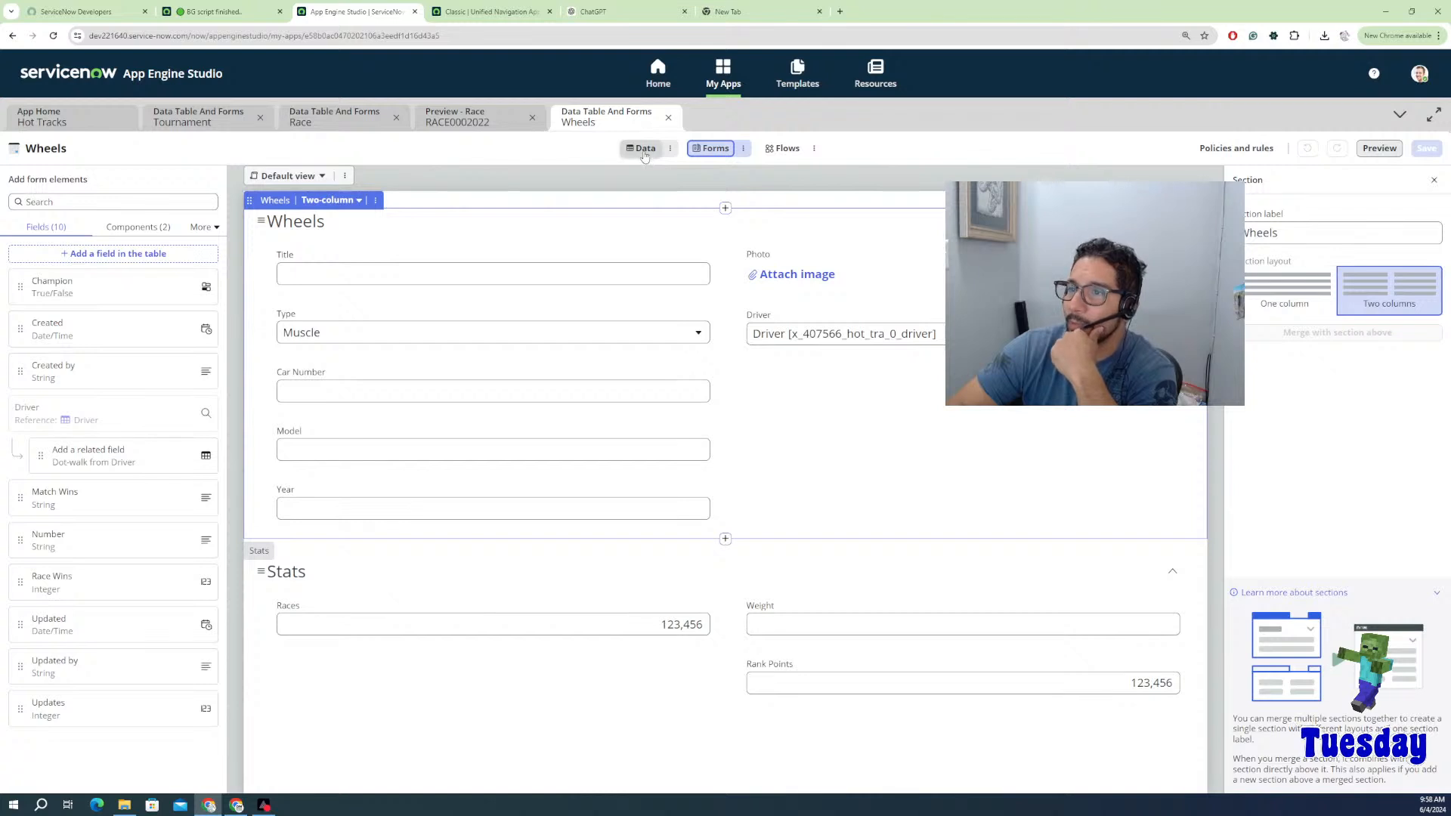
{"action": "left_click", "coordinate": [644, 151]}
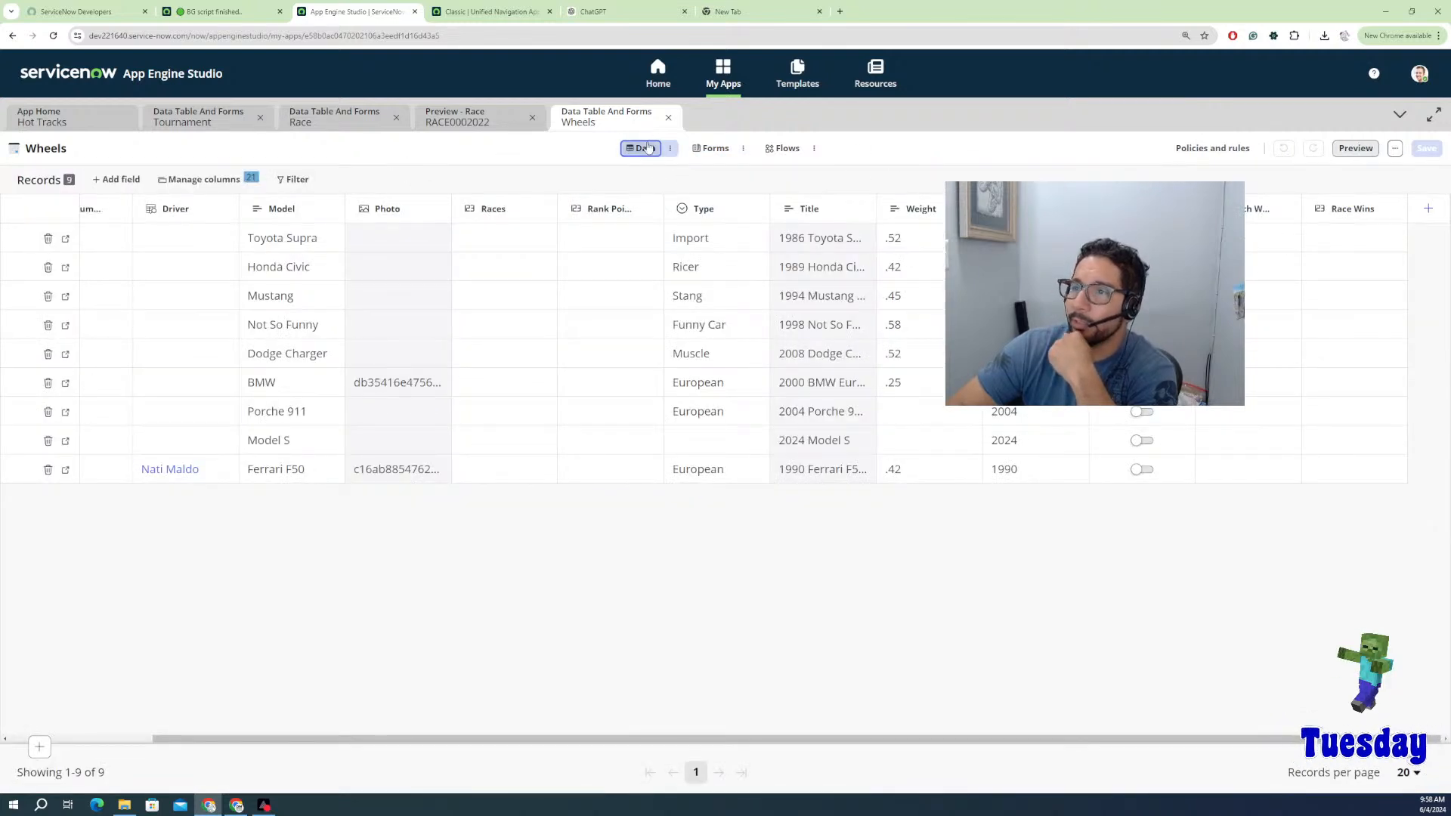
{"action": "left_click", "coordinate": [670, 148]}
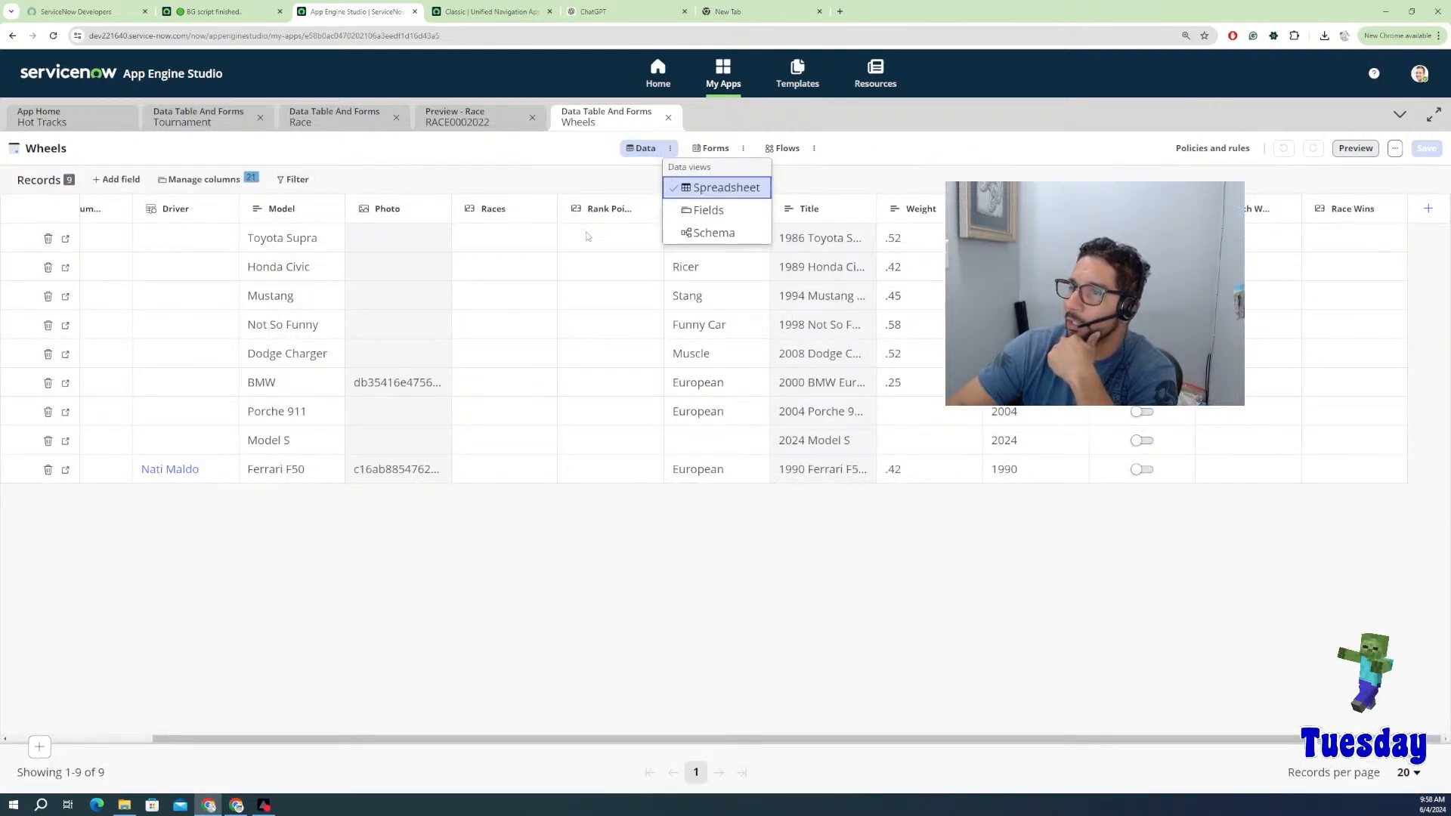
{"action": "left_click", "coordinate": [711, 210]}
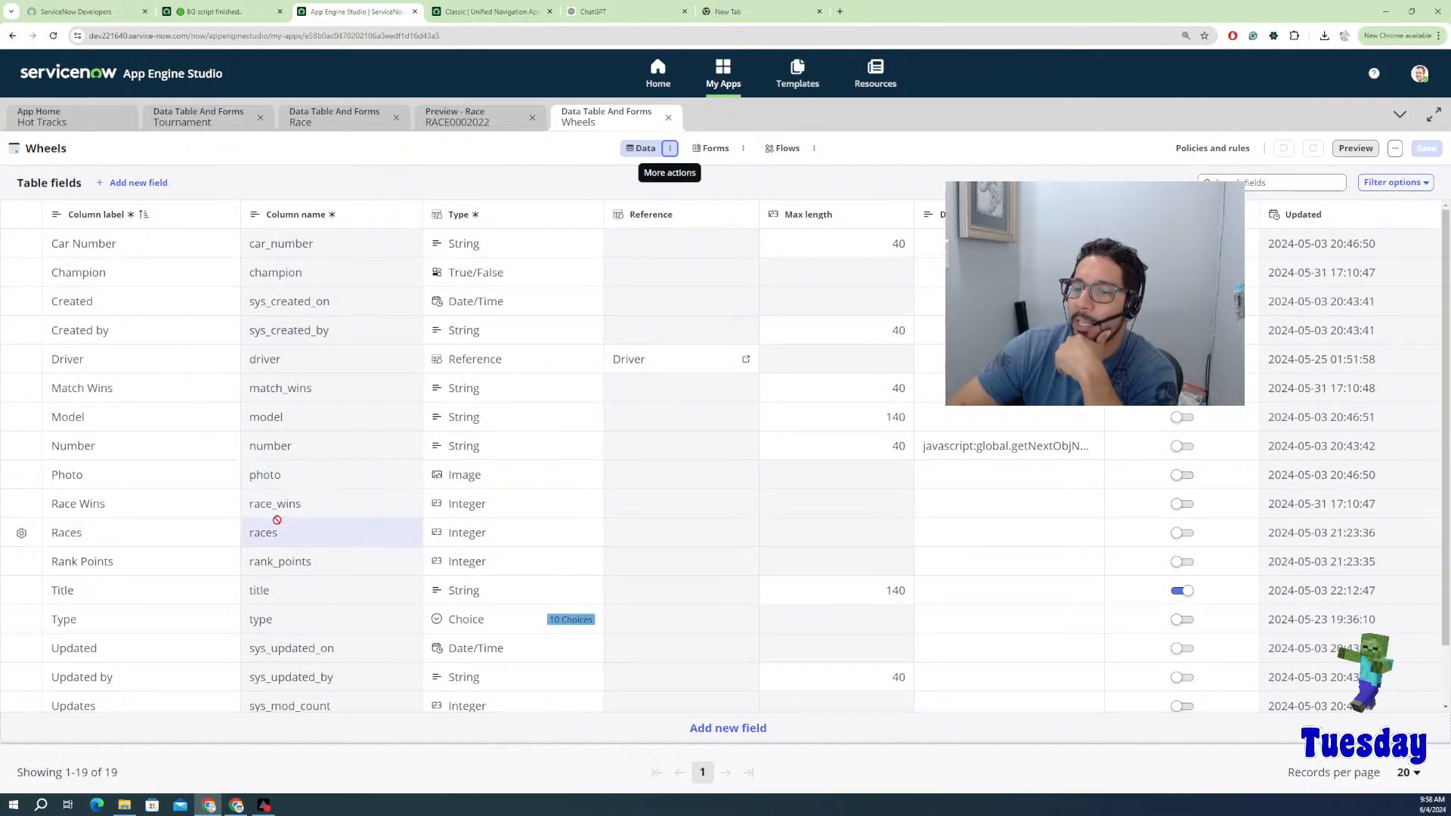
Step: Set the Match Wins field's type to Integer instead of String
{"action": "left_click", "coordinate": [459, 393]}
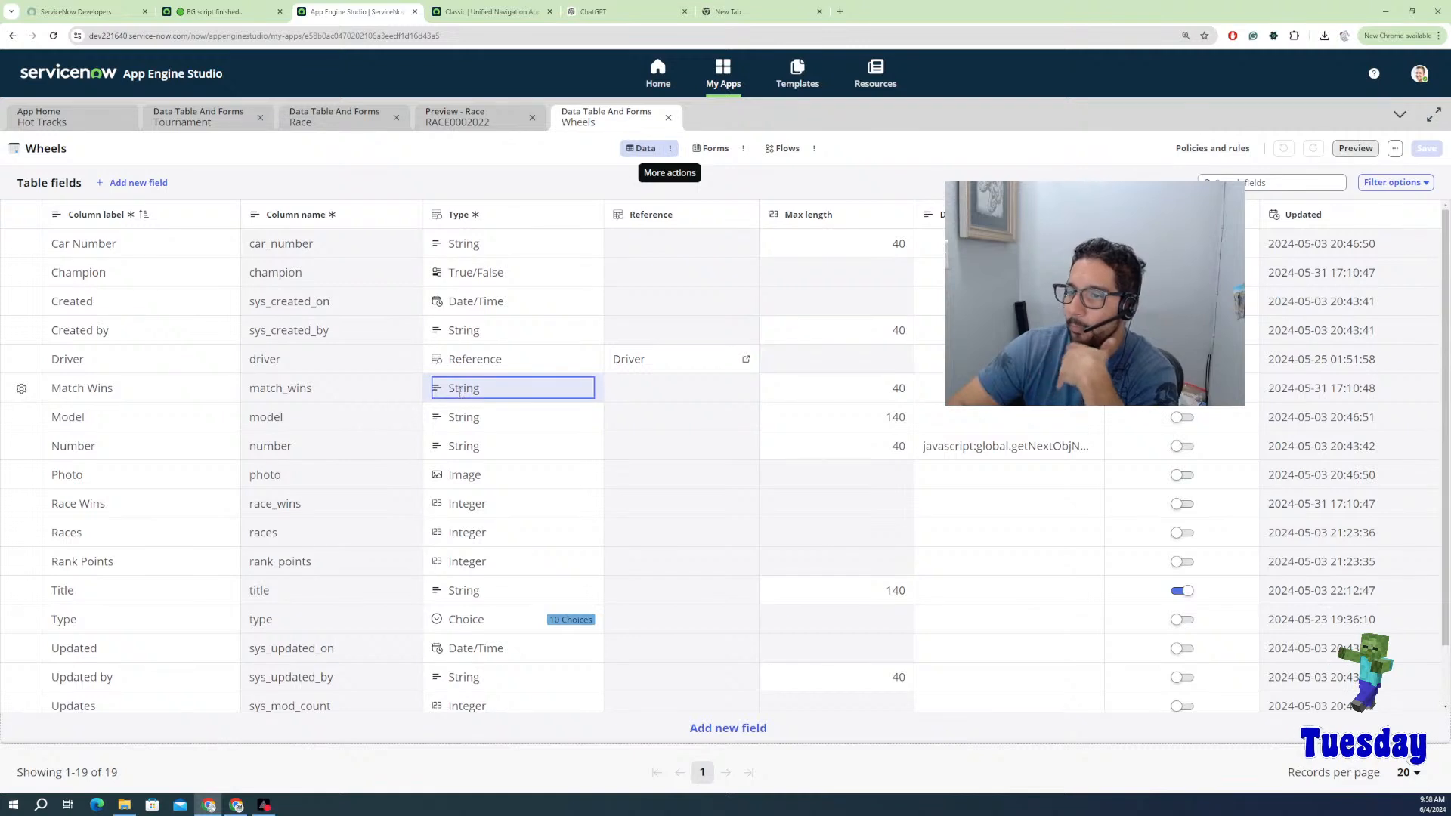
{"action": "left_click", "coordinate": [530, 392]}
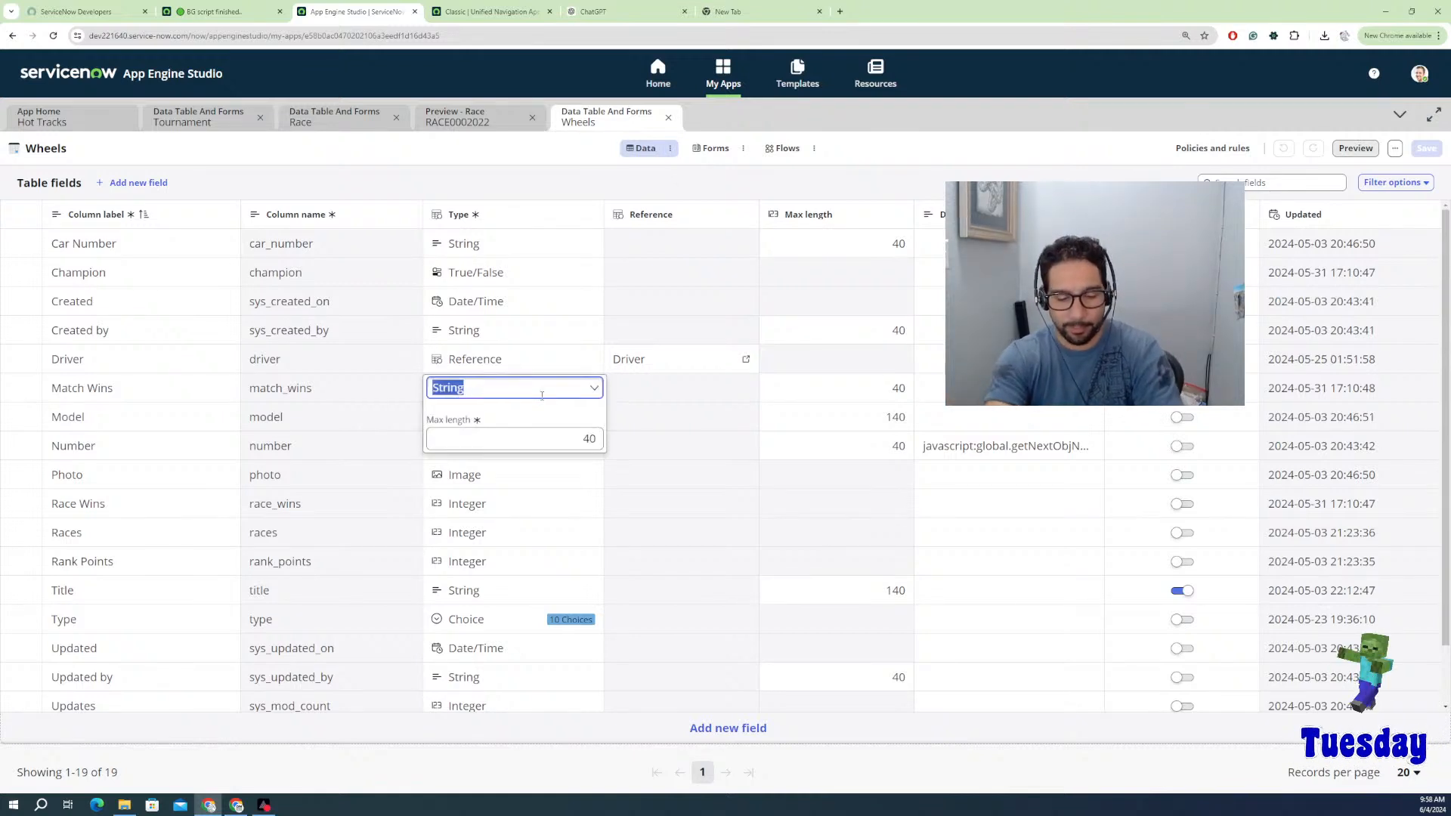
{"action": "type", "text": "in"}
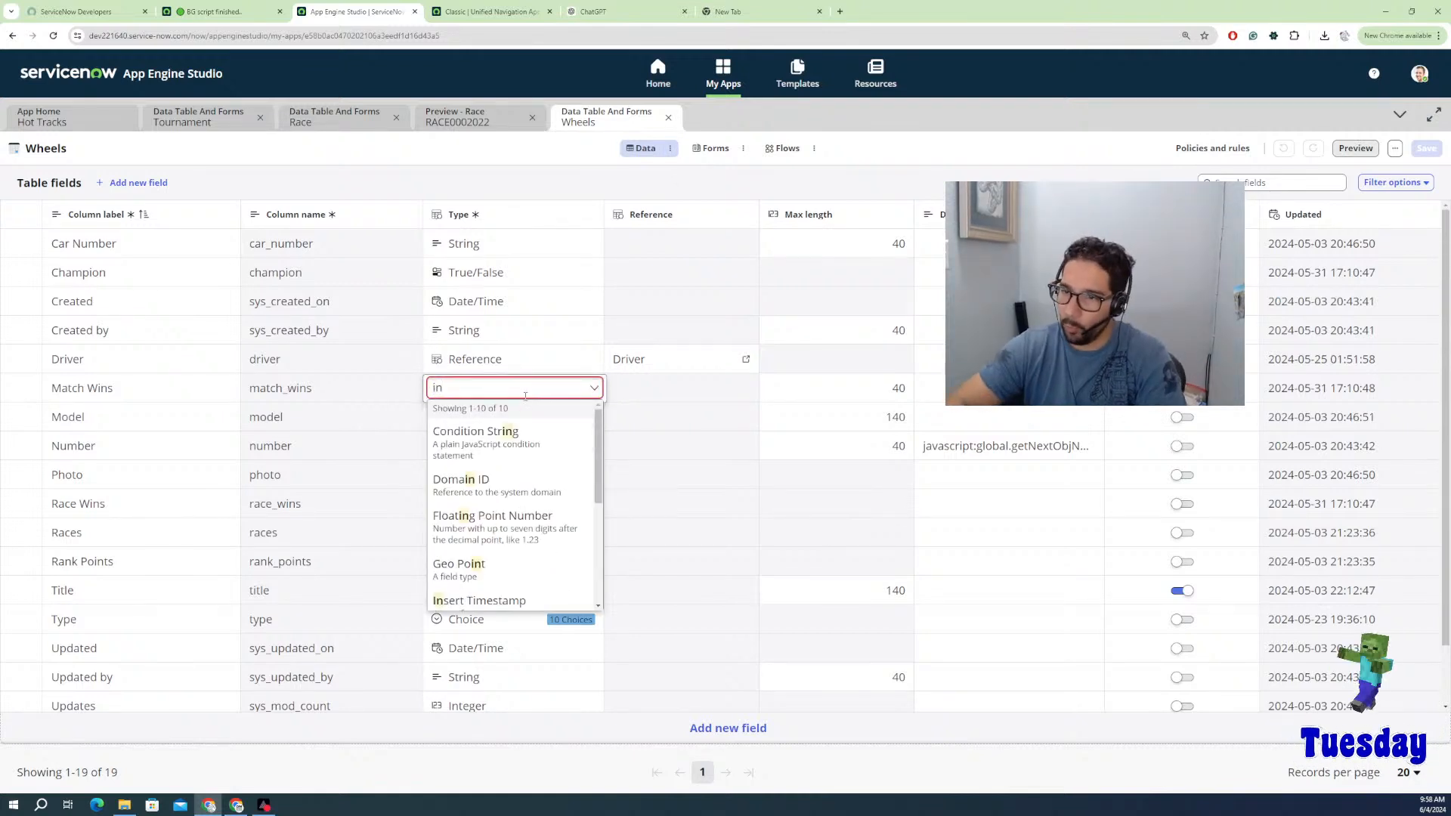
{"action": "scroll", "coordinate": [477, 567], "scroll_direction": "down", "scroll_amount": 1}
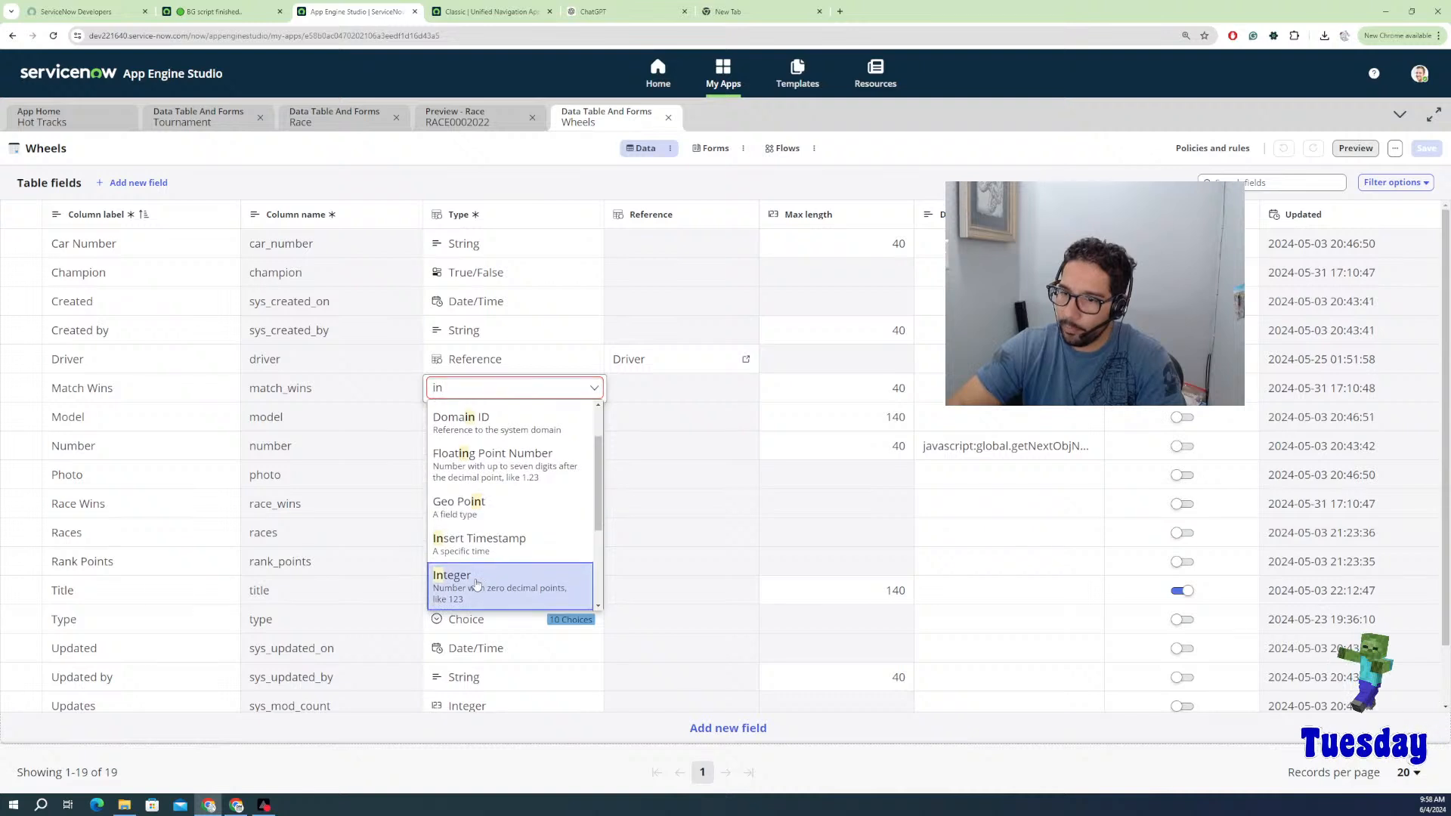
{"action": "left_click", "coordinate": [476, 584]}
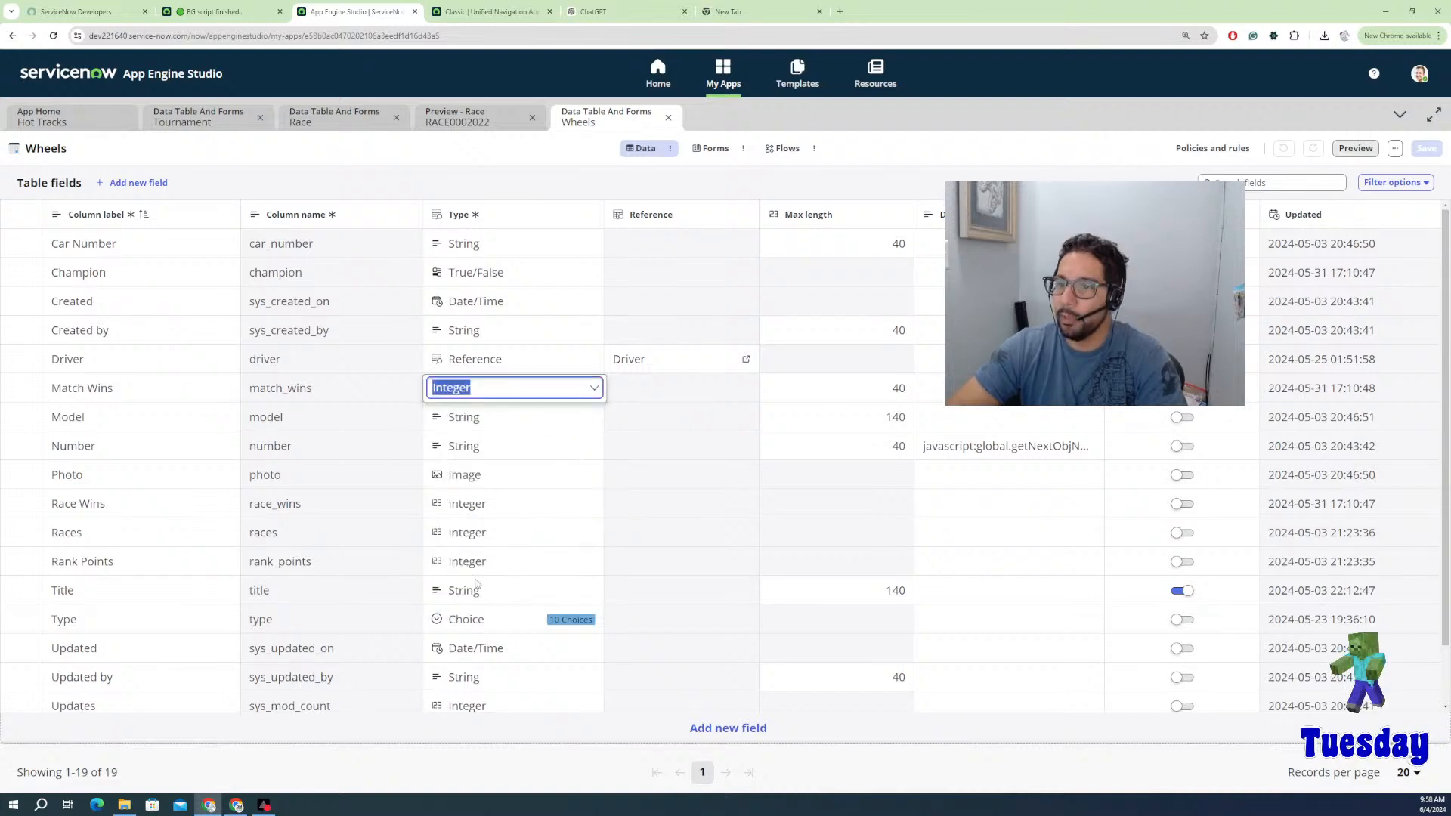
{"action": "left_click", "coordinate": [594, 729]}
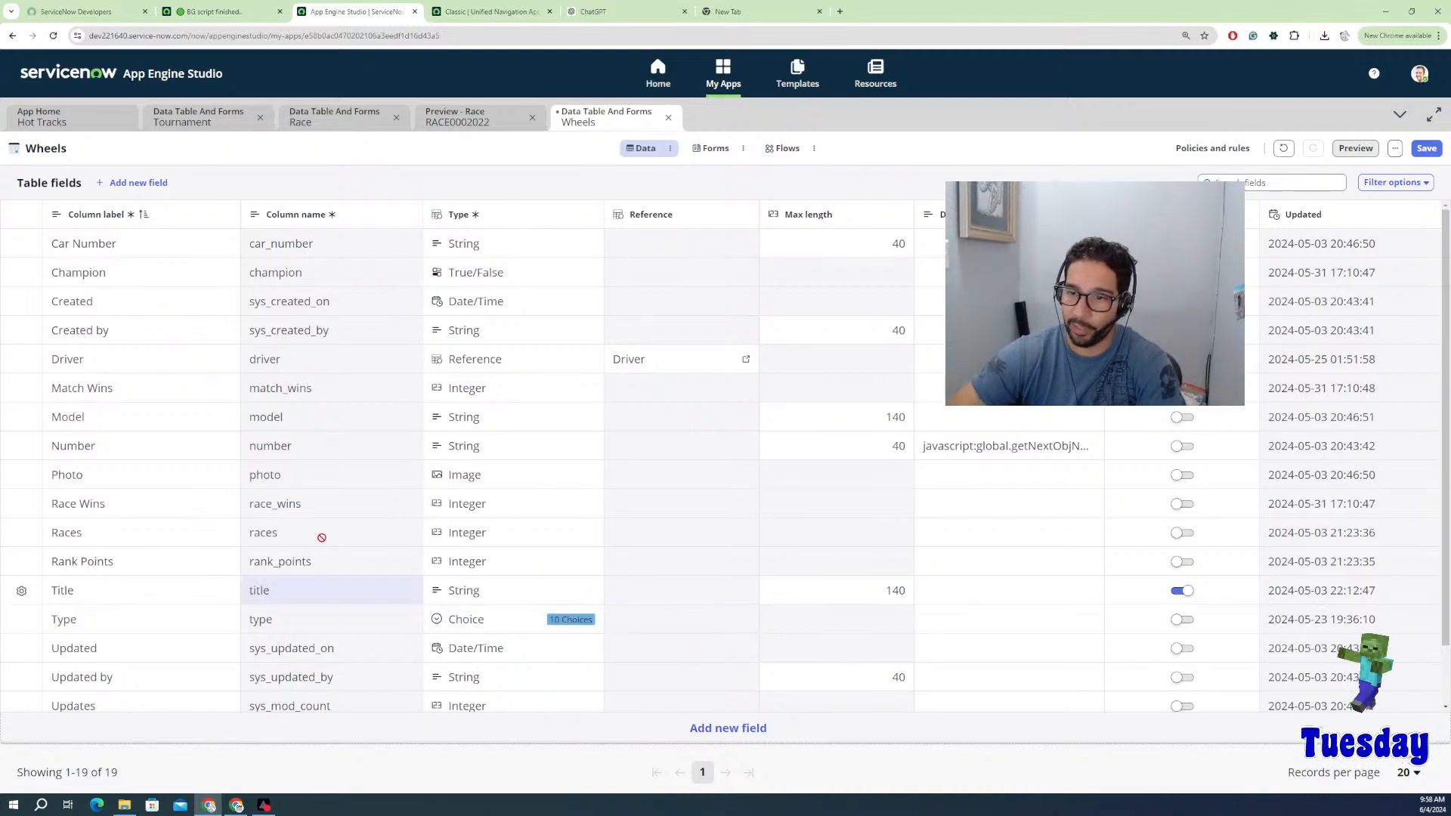
{"action": "left_click", "coordinate": [284, 535]}
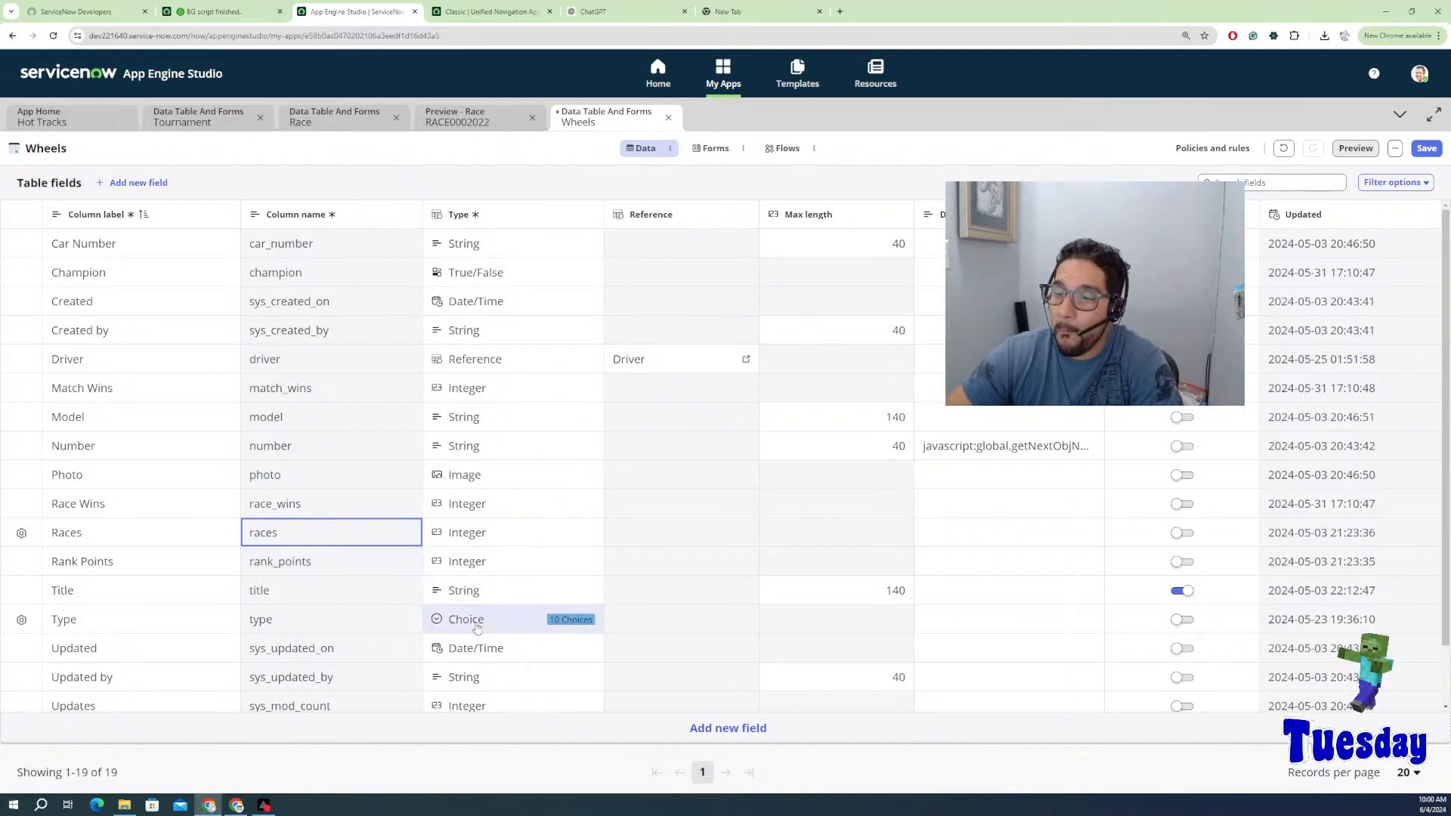
{"action": "scroll", "coordinate": [316, 656], "scroll_direction": "down", "scroll_amount": 1}
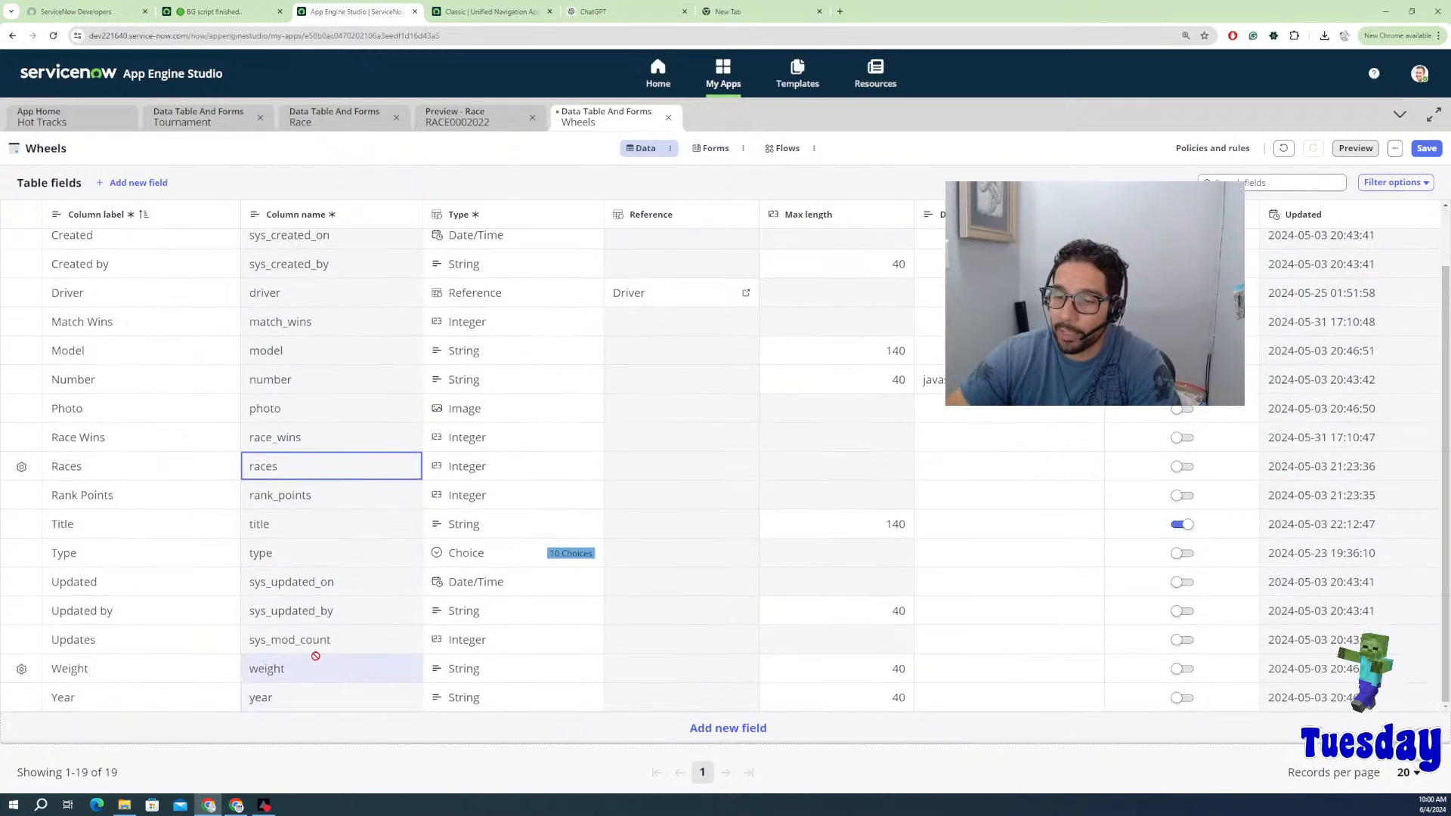
{"action": "scroll", "coordinate": [302, 669], "scroll_direction": "up", "scroll_amount": 1}
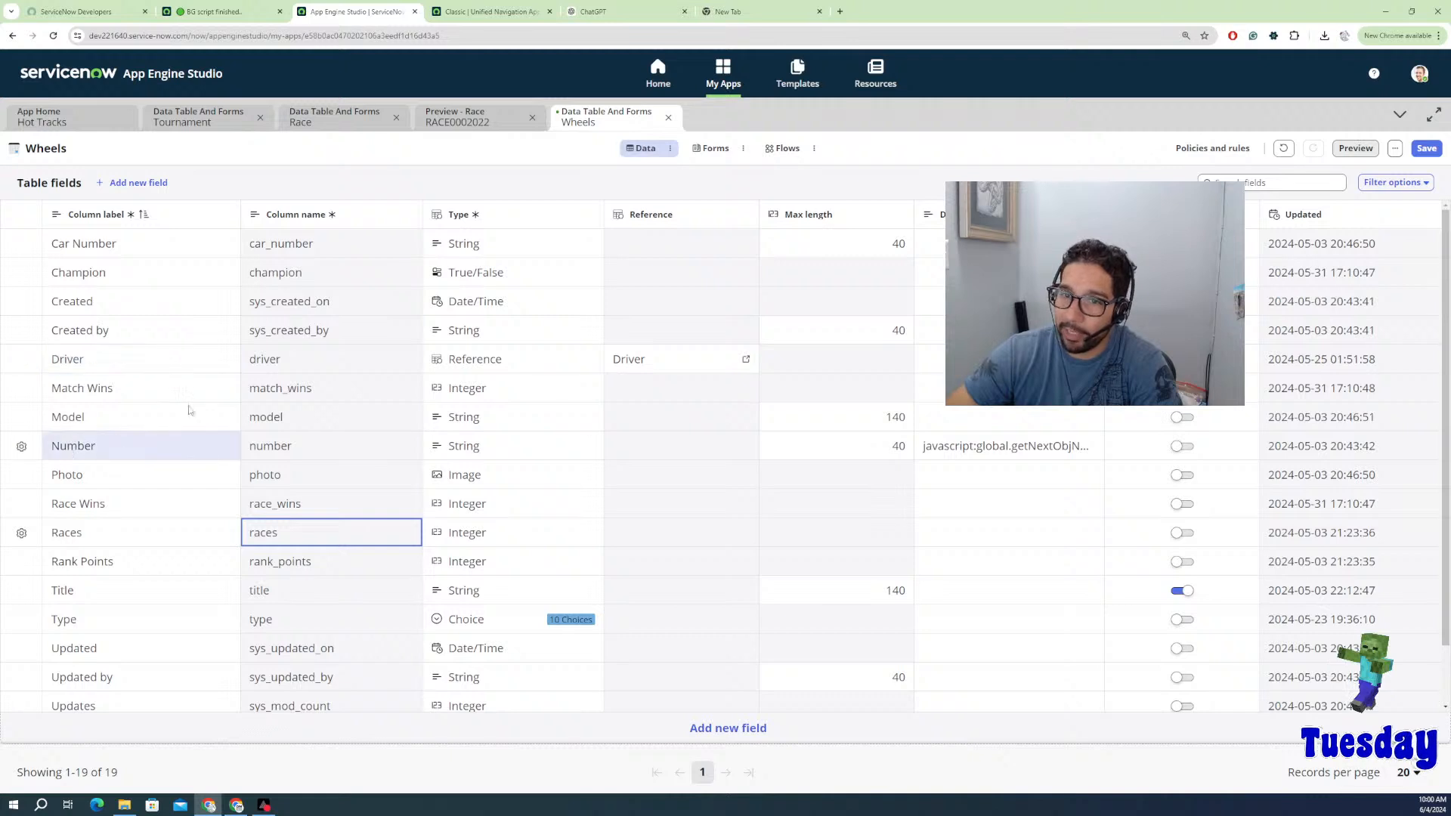
{"action": "scroll", "coordinate": [151, 358], "scroll_direction": "down", "scroll_amount": 2}
{"action": "scroll", "coordinate": [143, 340], "scroll_direction": "up", "scroll_amount": 2}
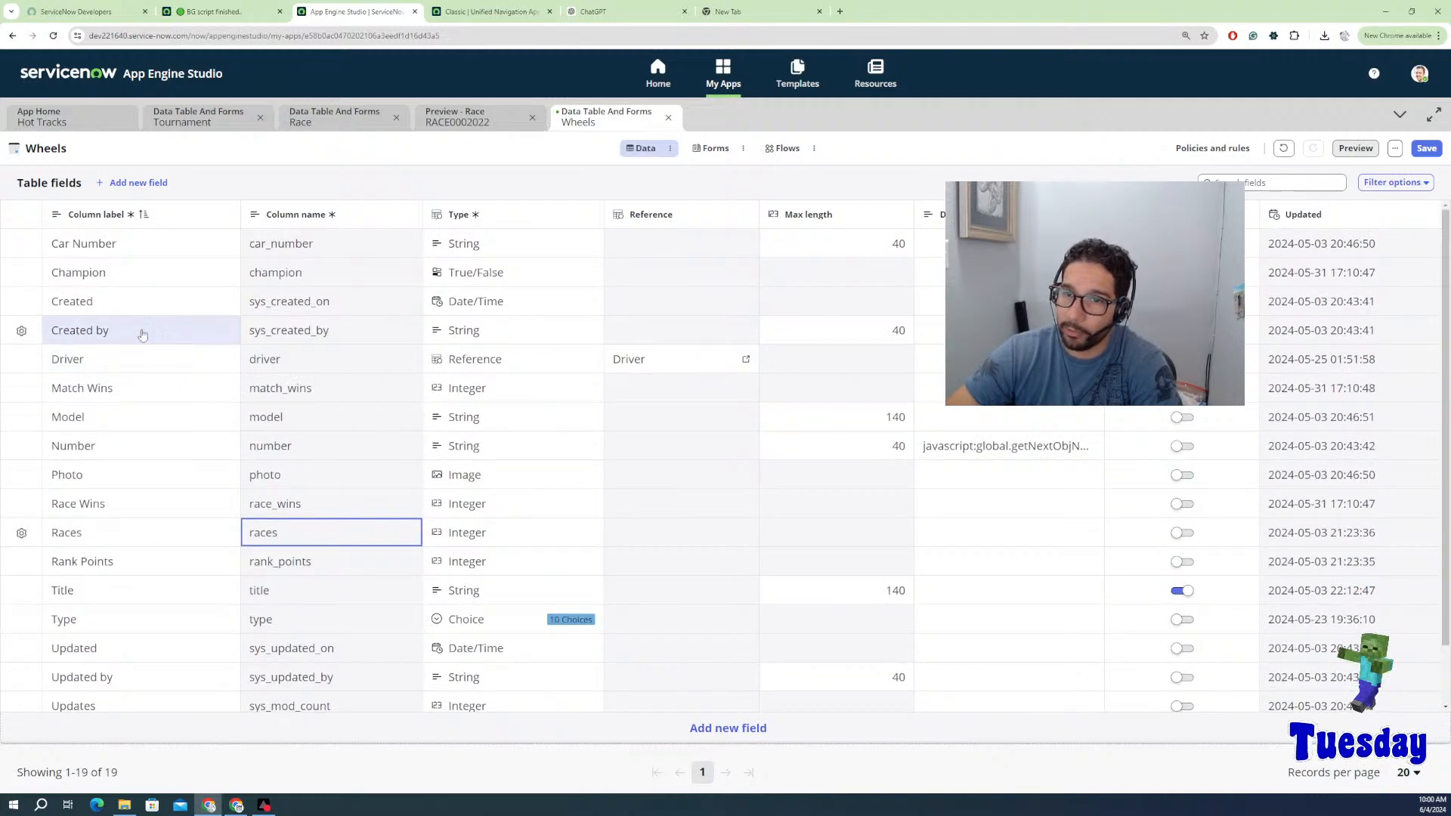
Step: Save the Wheels table, then add Match Wins, Race Wins and Champion to the form's Stats section
{"action": "left_click", "coordinate": [1427, 149]}
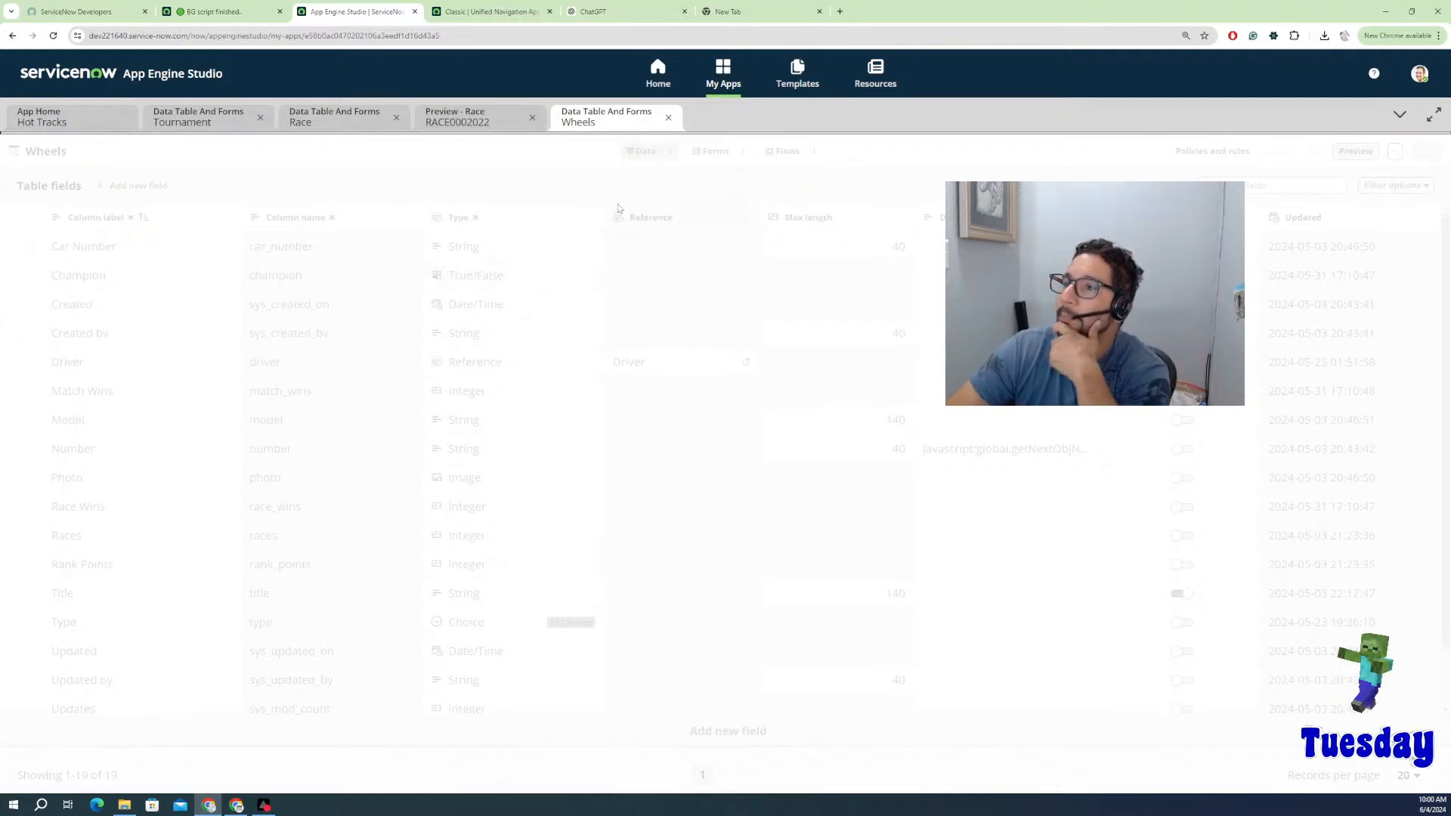
{"action": "left_click", "coordinate": [713, 149]}
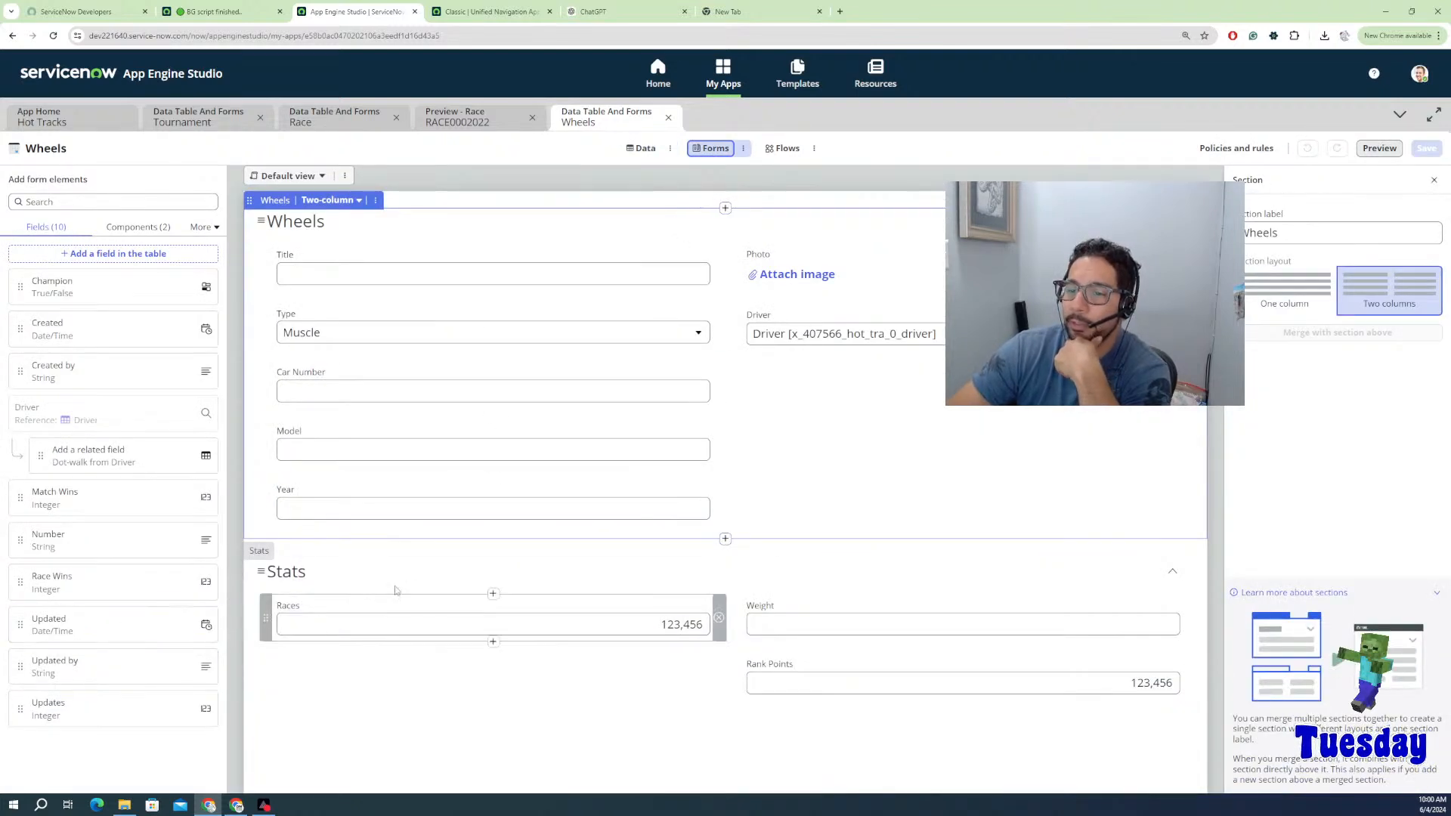
{"action": "left_click_drag", "start_coordinate": [81, 499], "coordinate": [316, 600]}
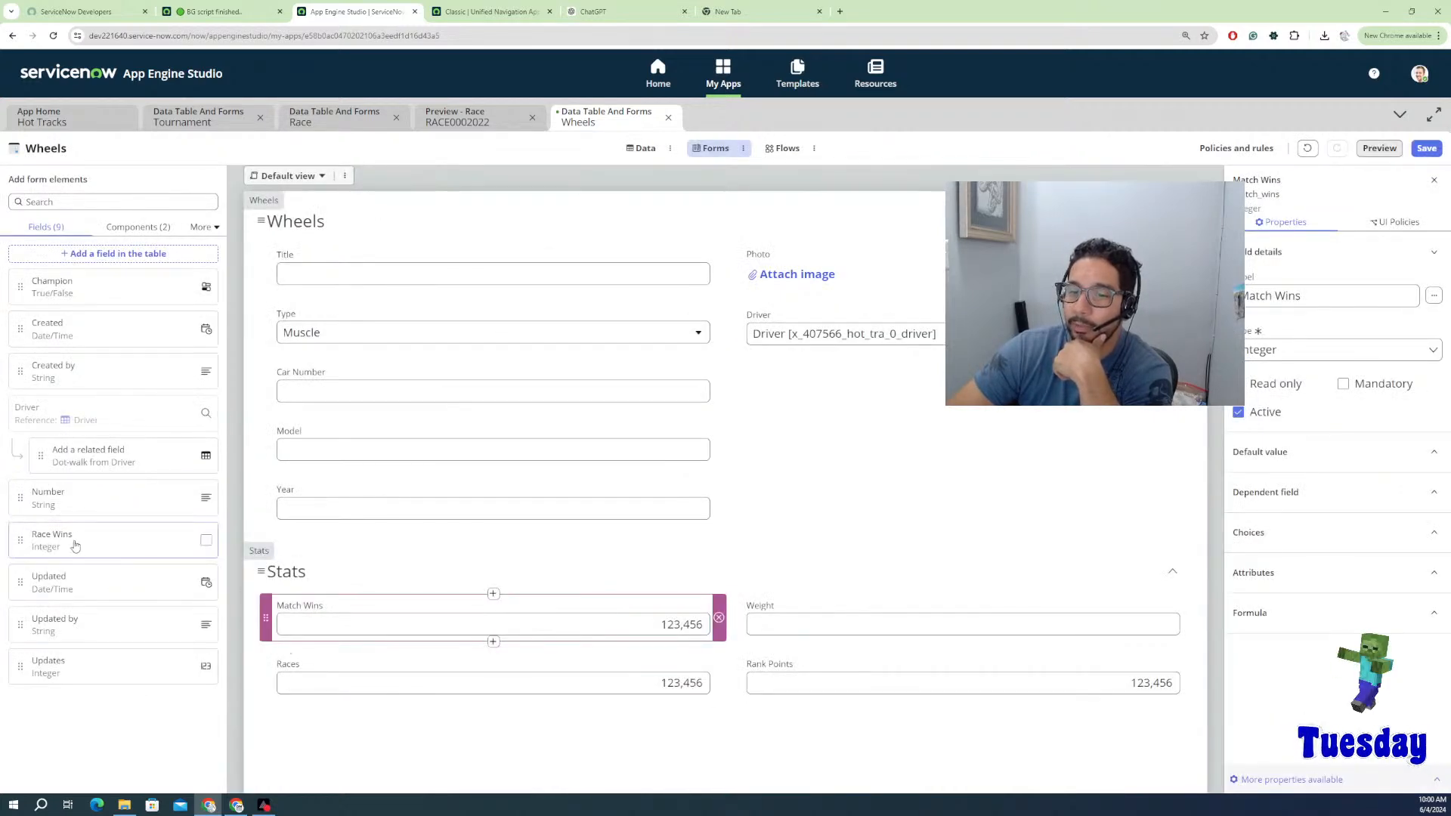
{"action": "left_click_drag", "start_coordinate": [127, 563], "coordinate": [401, 658]}
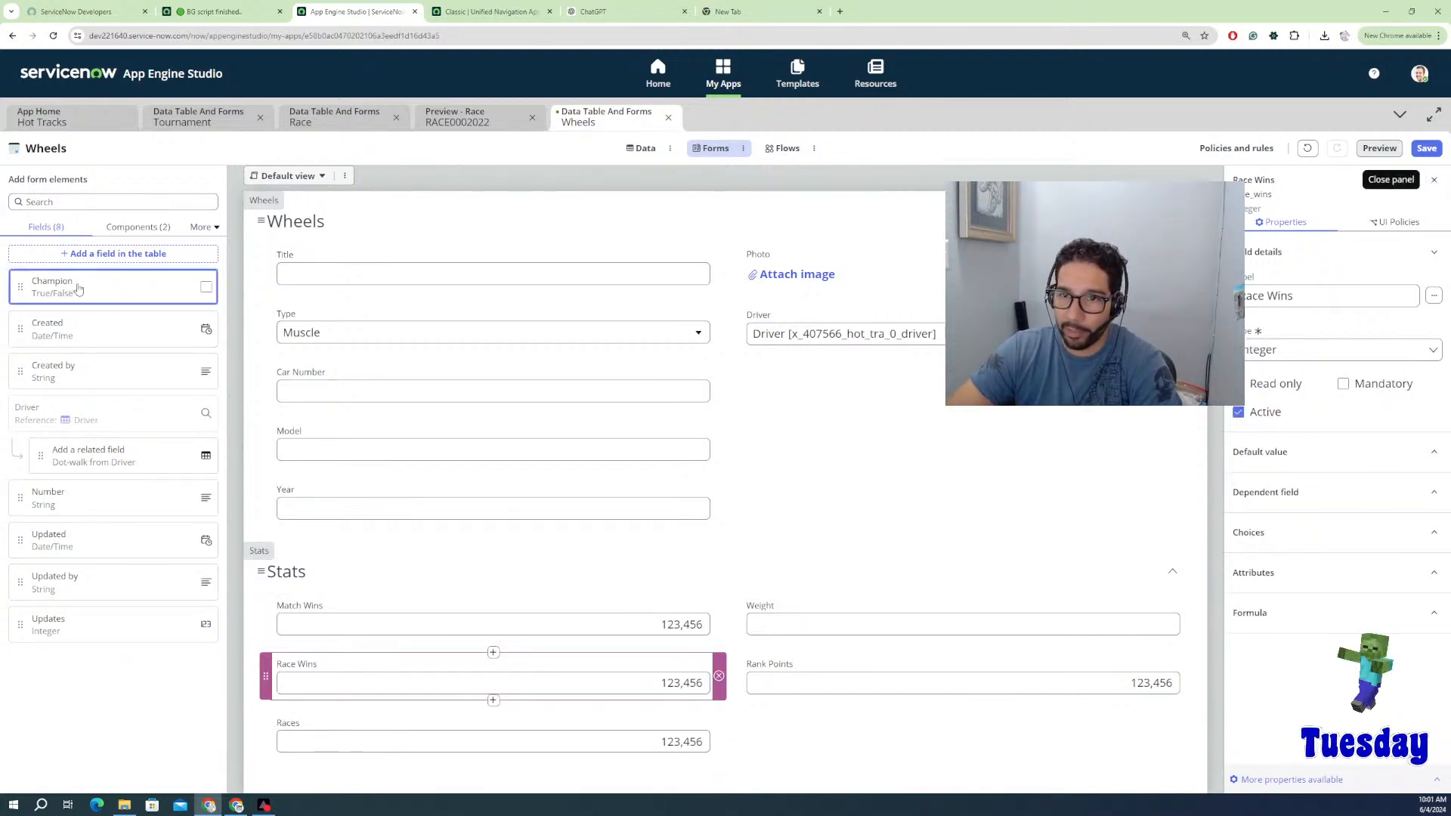
{"action": "left_click_drag", "start_coordinate": [98, 287], "coordinate": [845, 618]}
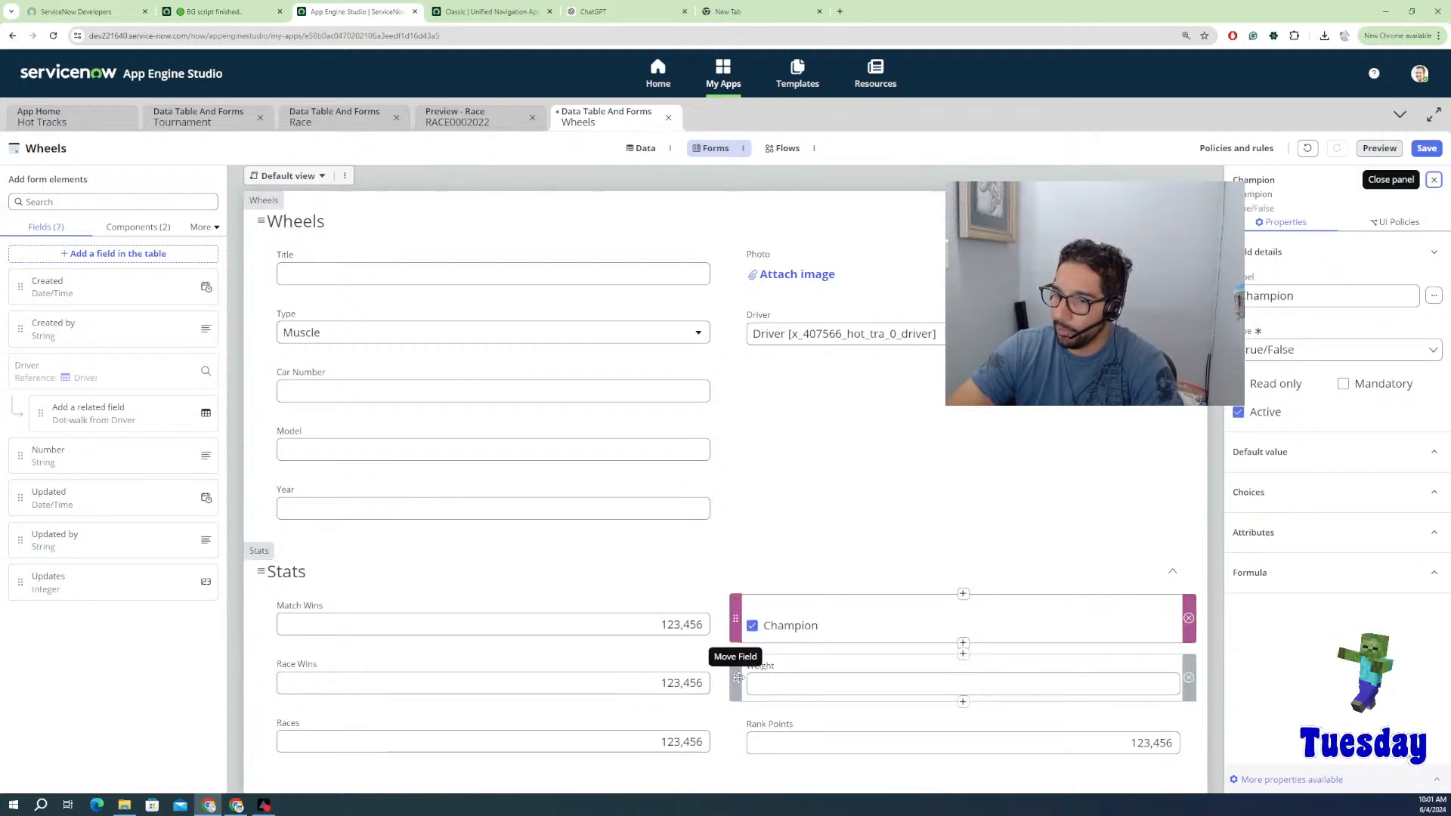
Step: Move Weight under Driver, place Race Wins above Match Wins, and save the form
{"action": "left_click_drag", "start_coordinate": [735, 678], "coordinate": [772, 421]}
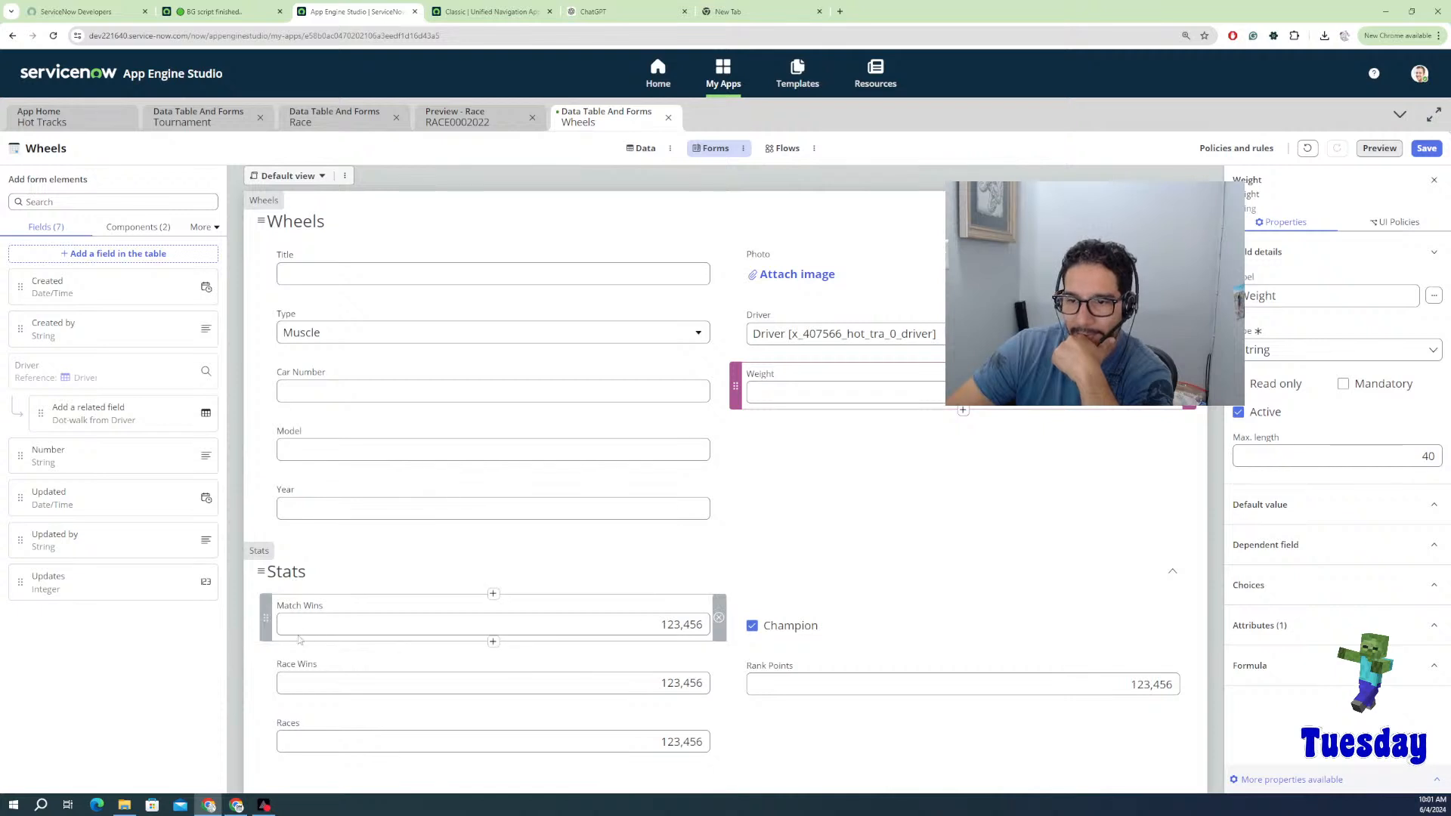
{"action": "left_click_drag", "start_coordinate": [260, 675], "coordinate": [278, 609]}
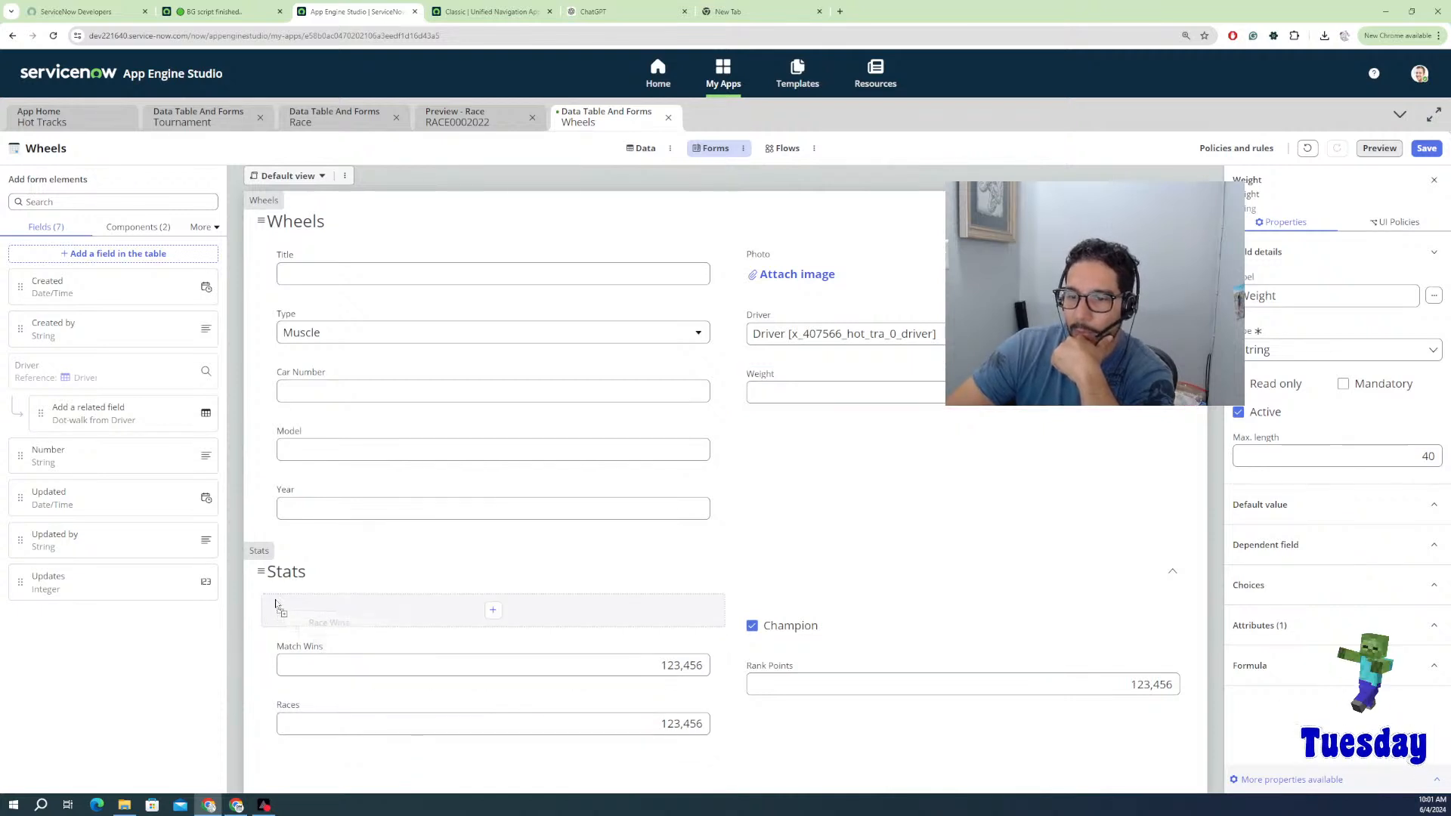
{"action": "left_click", "coordinate": [398, 605]}
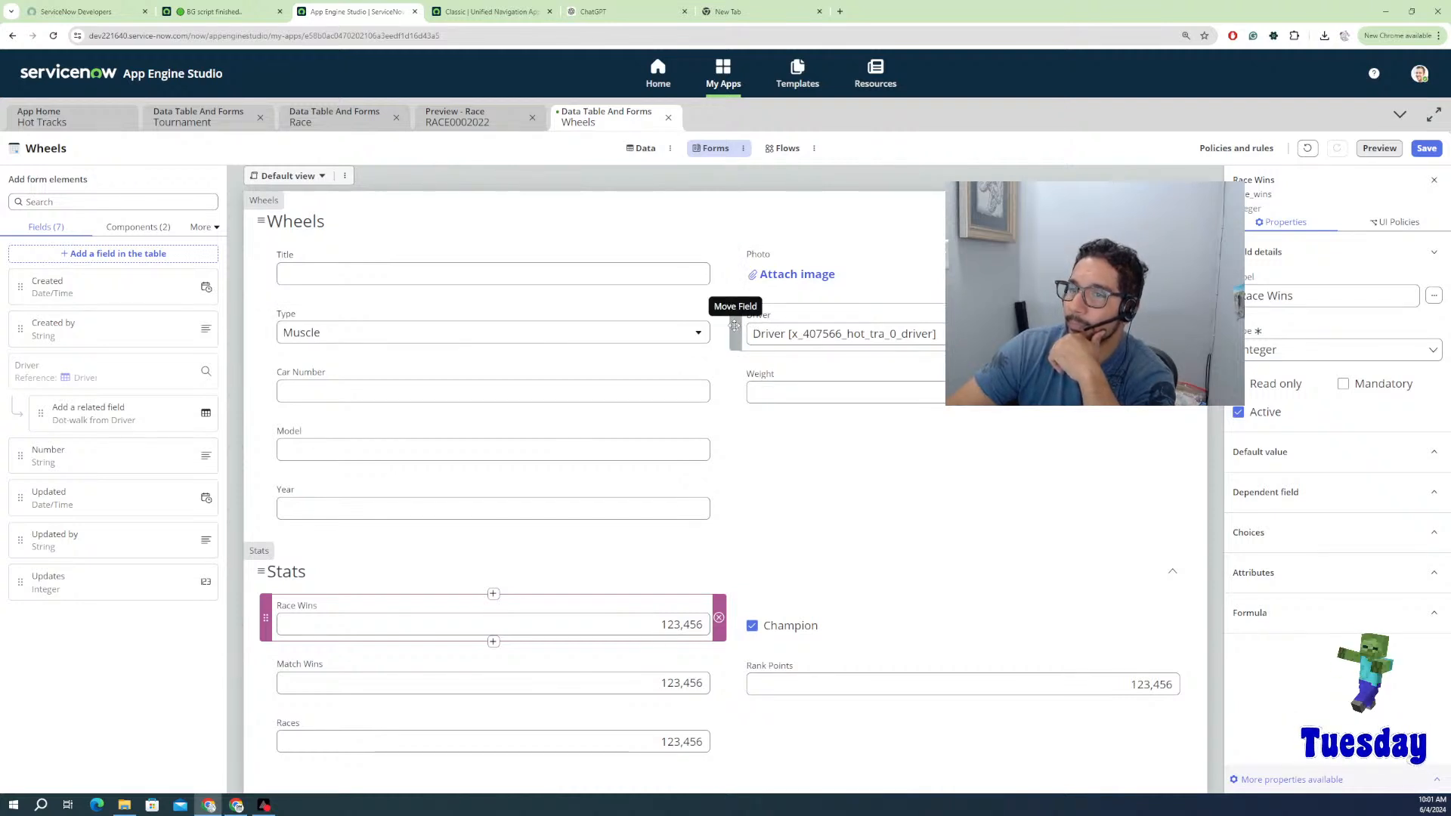
{"action": "left_click", "coordinate": [1426, 149]}
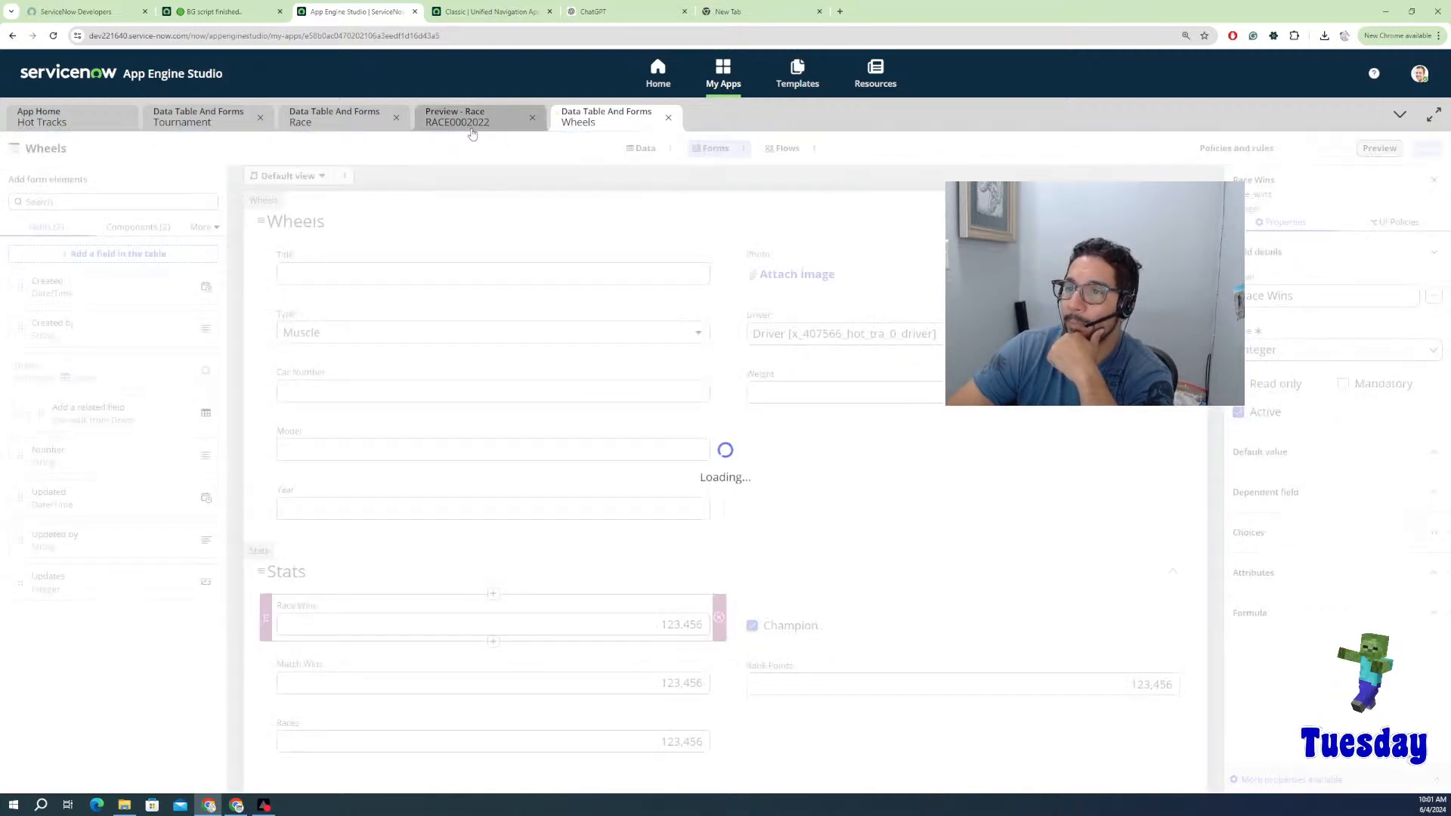
Step: Close the Preview - Race and Race Data Table tabs, then switch to App Home - Hot Tracks
{"action": "left_click", "coordinate": [489, 124]}
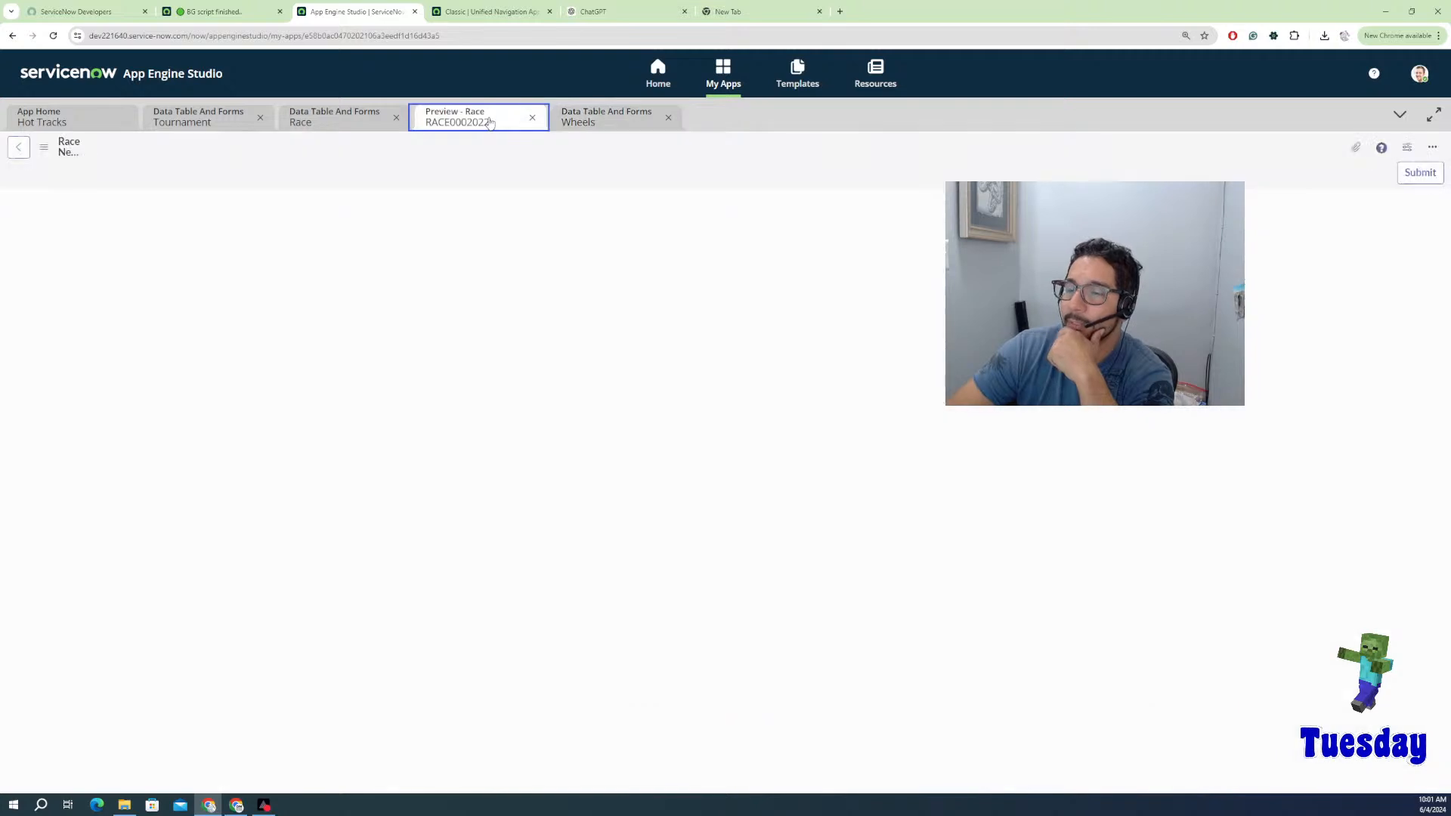
{"action": "left_click", "coordinate": [533, 119]}
{"action": "left_click", "coordinate": [398, 123]}
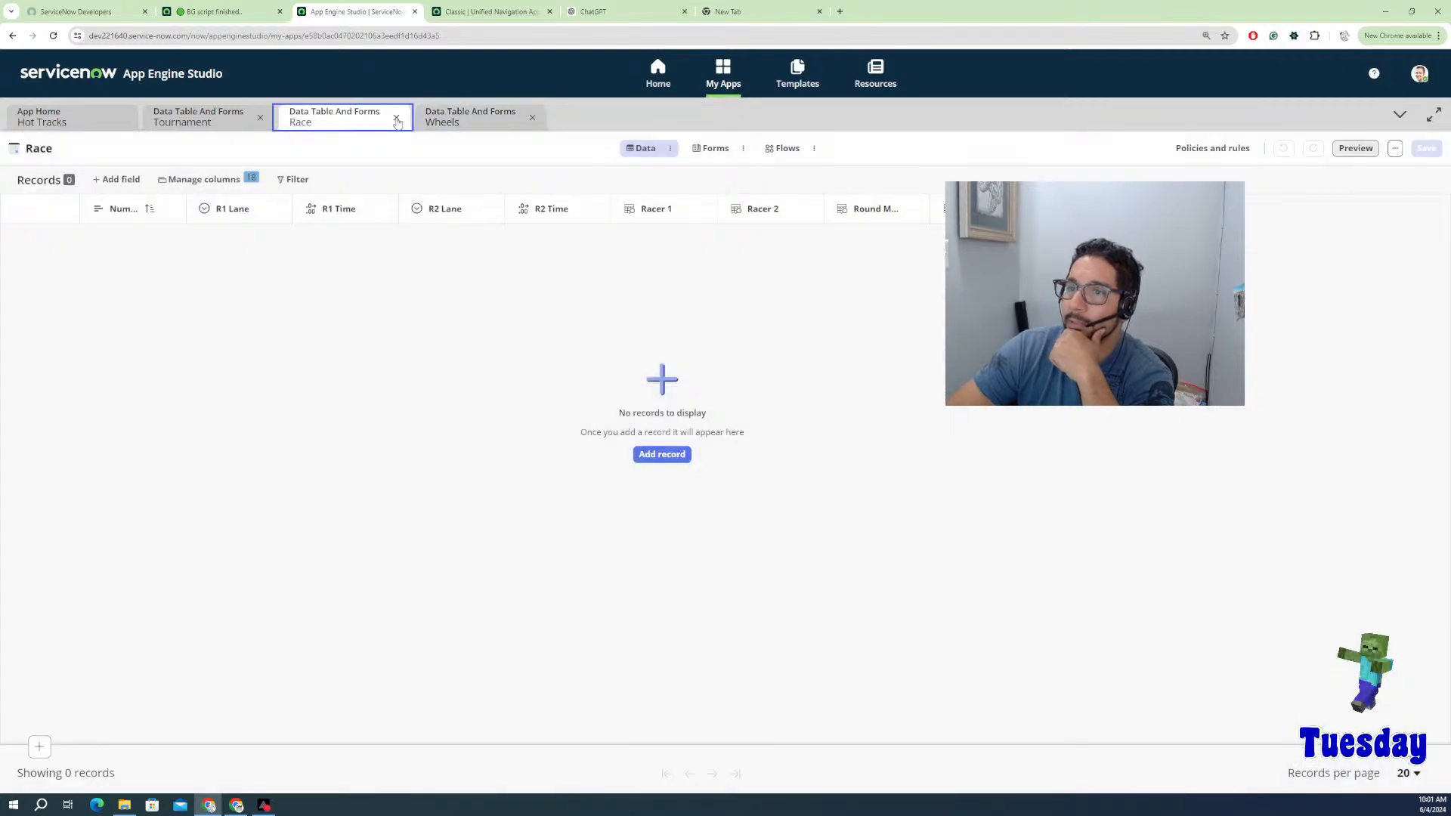
{"action": "left_click", "coordinate": [396, 119]}
{"action": "left_click", "coordinate": [198, 120]}
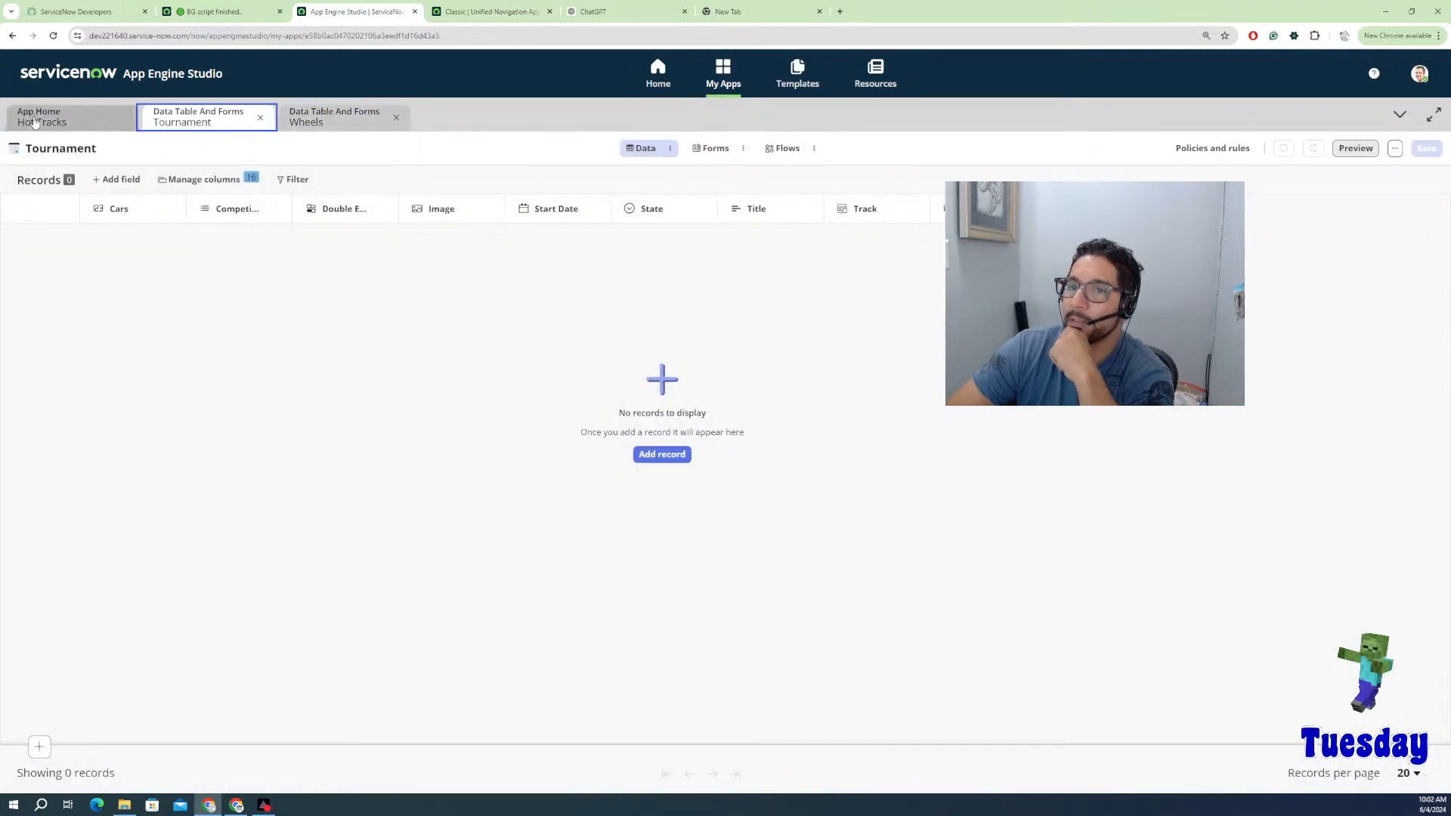
{"action": "left_click", "coordinate": [36, 122]}
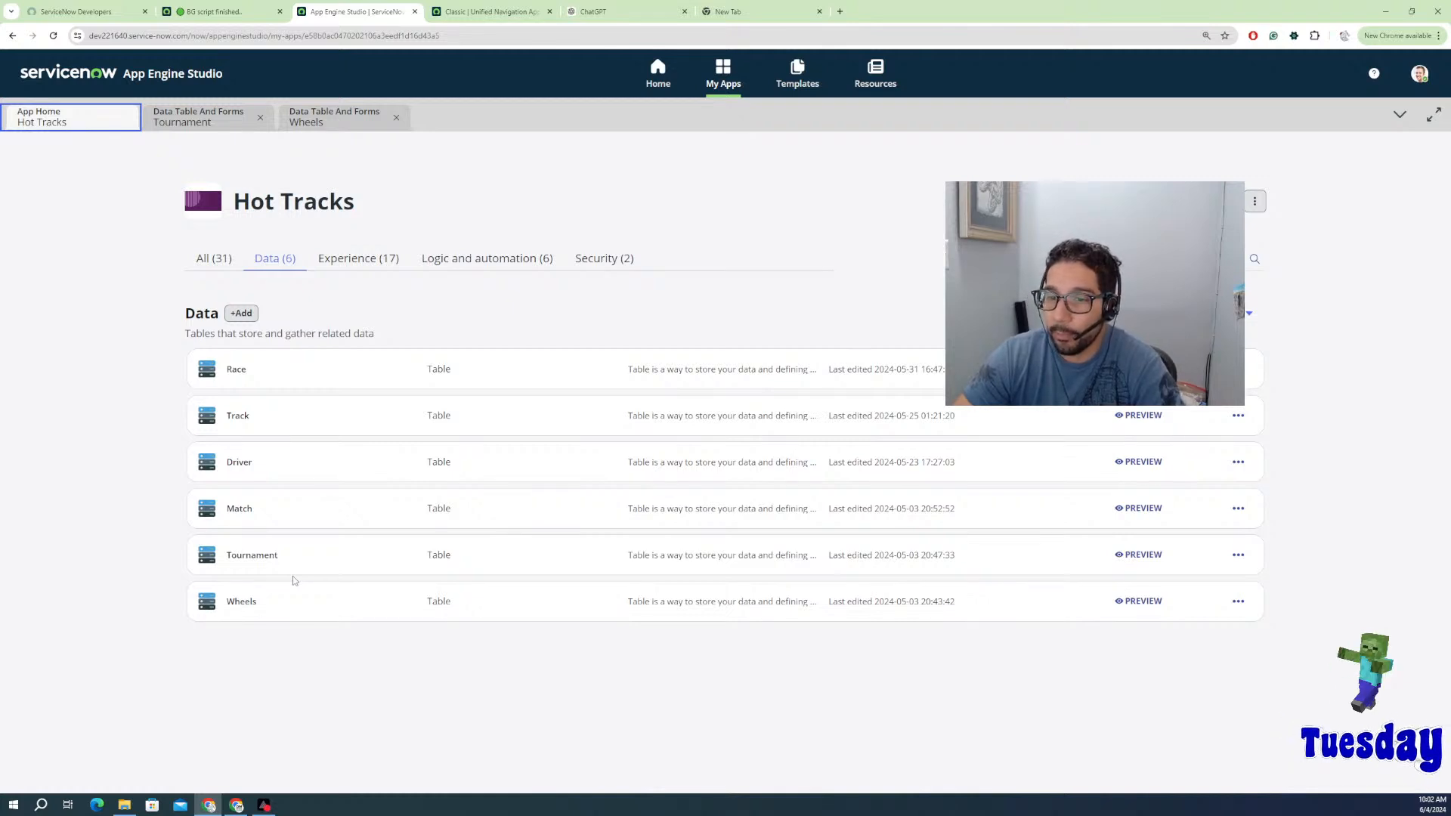
Step: Open the Tournament table, review its columns without adding a field, then preview its empty list
{"action": "left_click", "coordinate": [269, 558]}
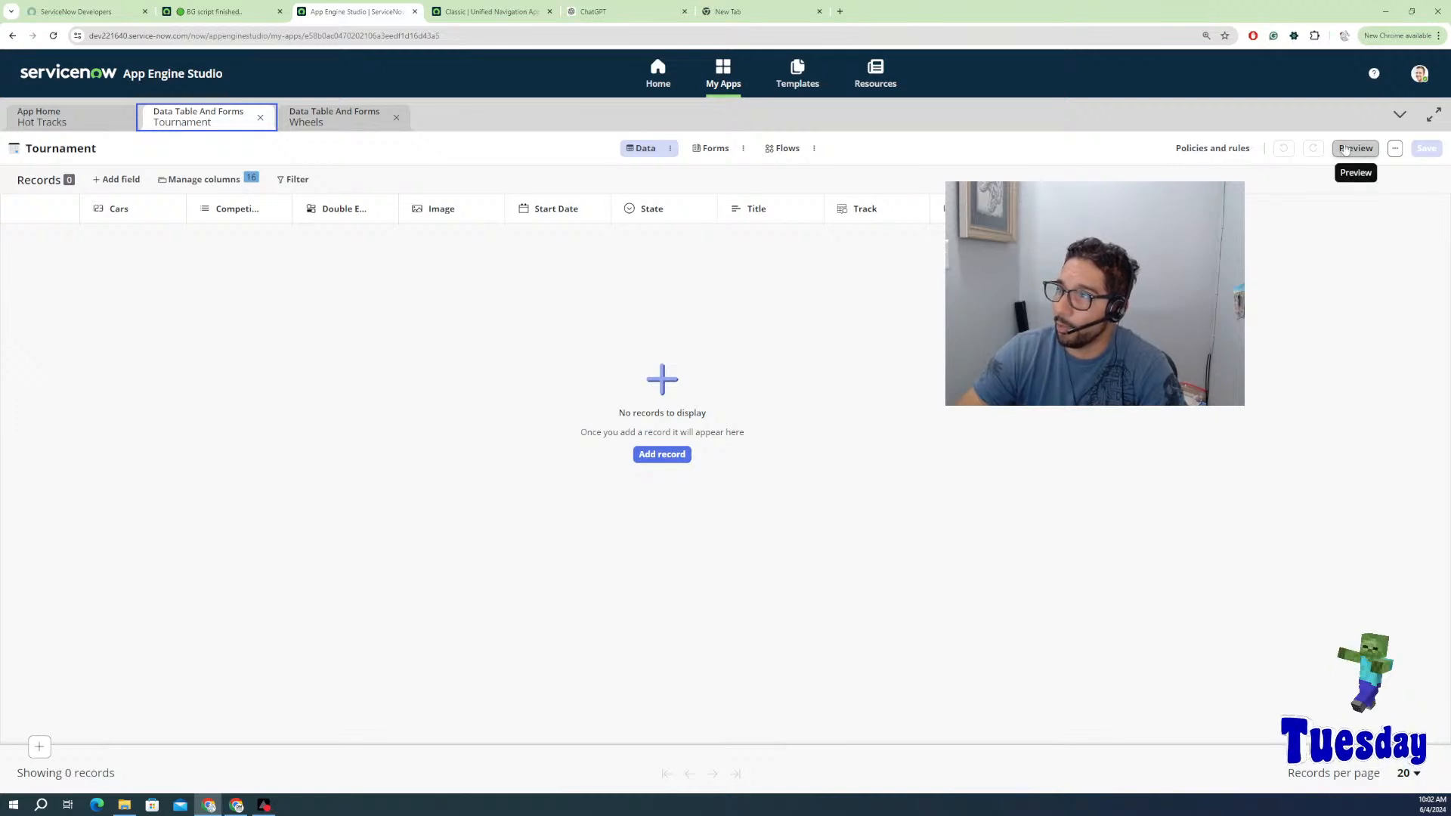
{"action": "left_click", "coordinate": [118, 180]}
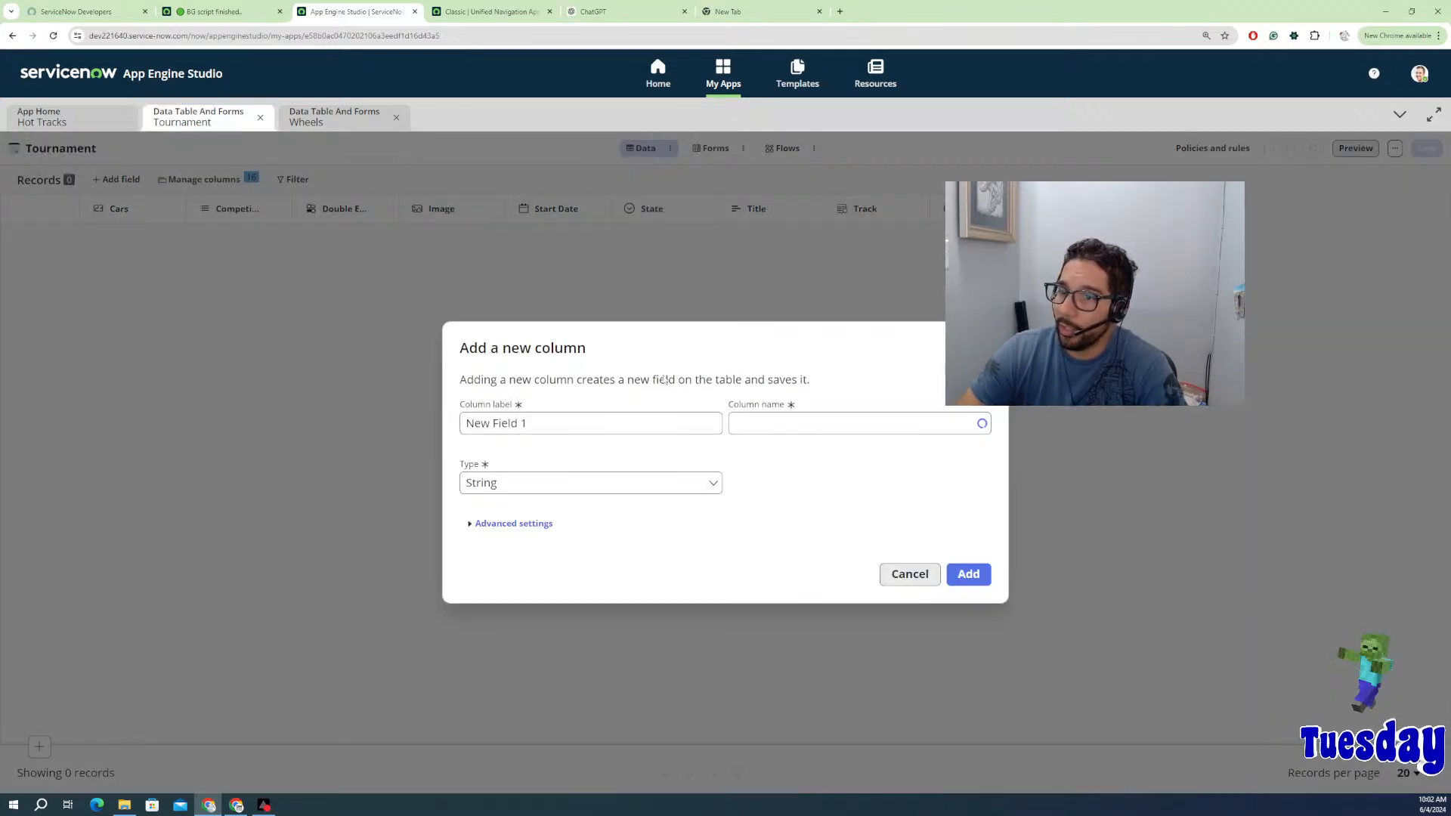
{"action": "left_click", "coordinate": [918, 574]}
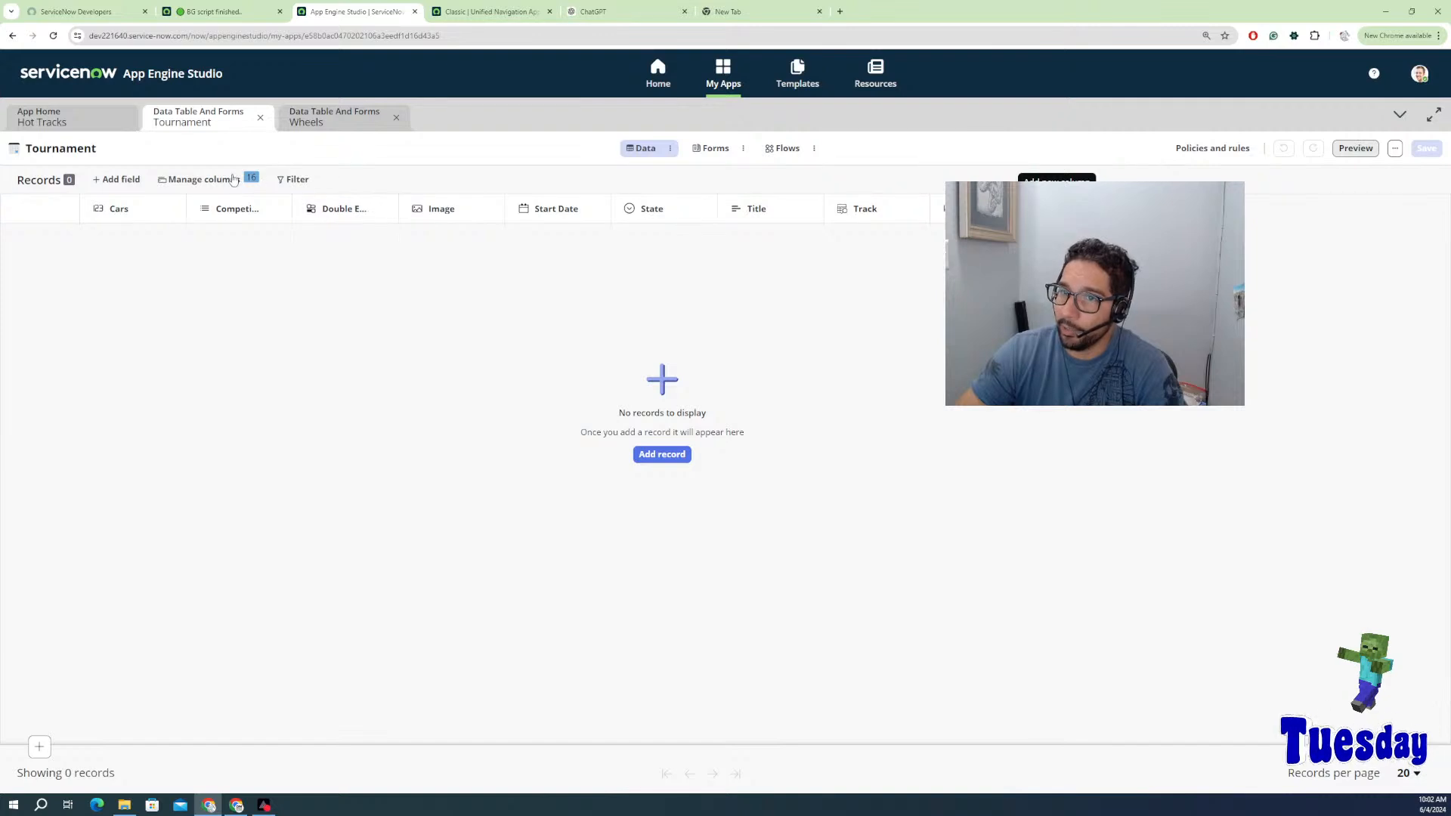
{"action": "left_click", "coordinate": [234, 180]}
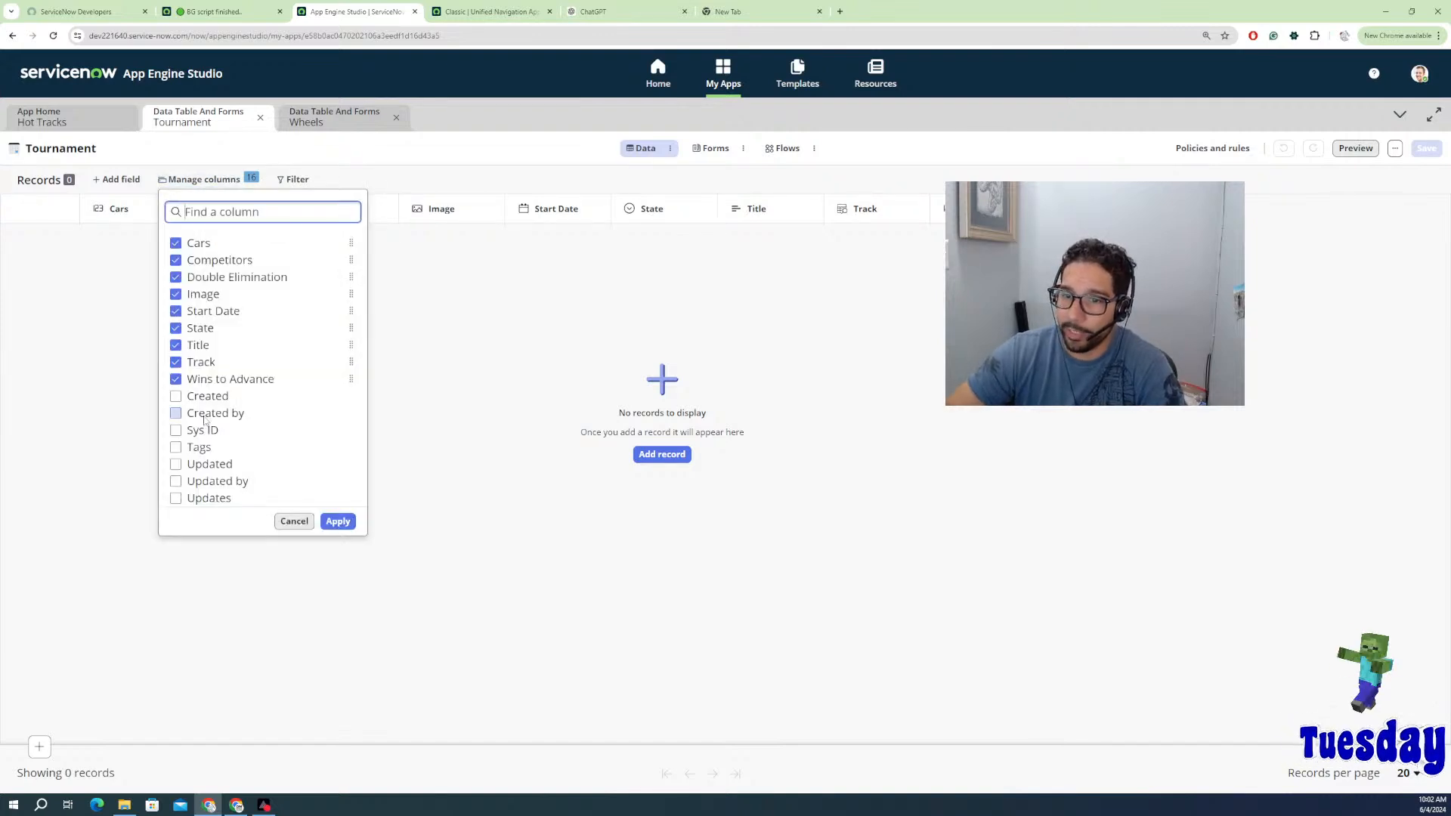
{"action": "left_click", "coordinate": [335, 523]}
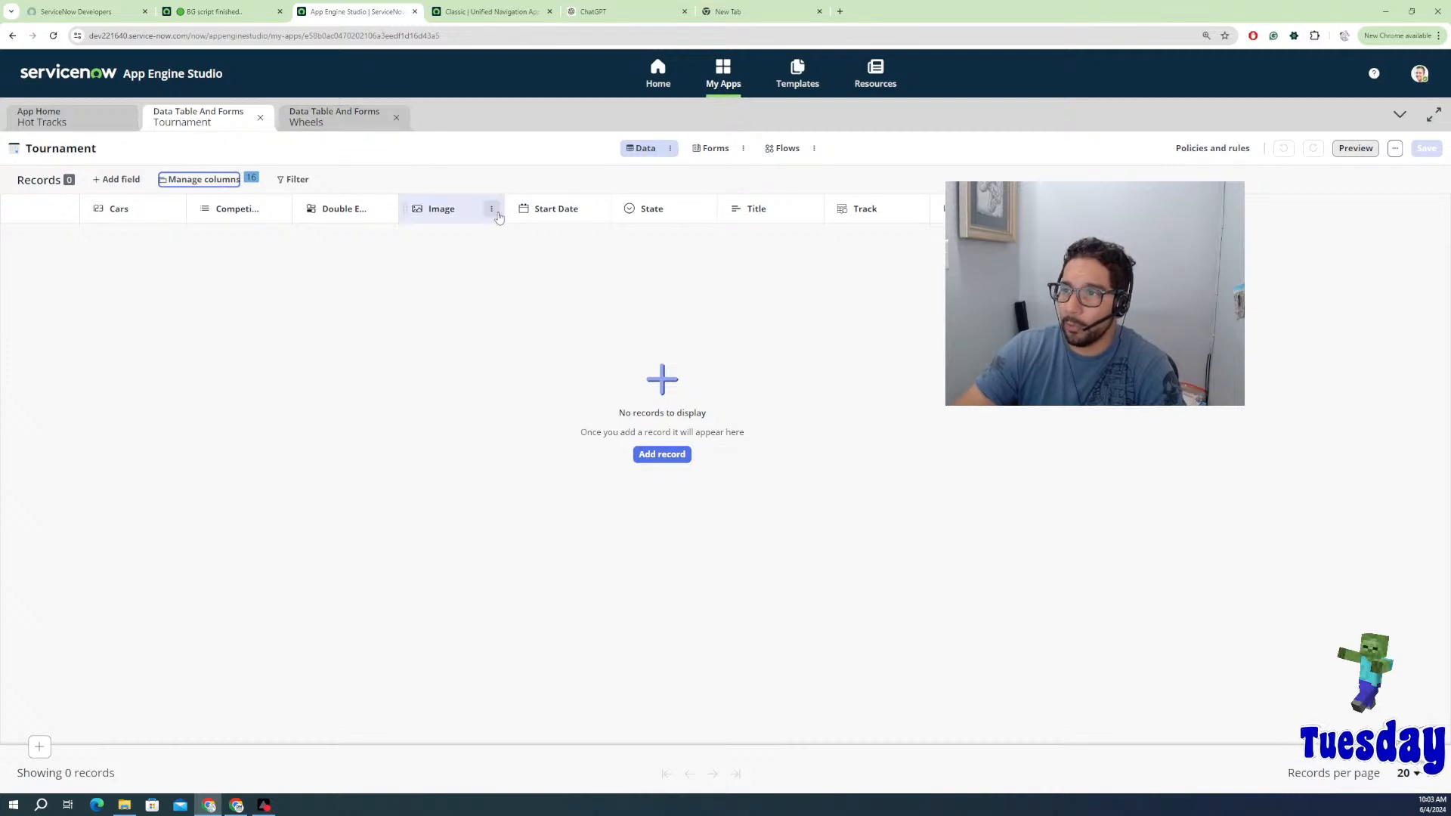
{"action": "left_click", "coordinate": [1353, 149]}
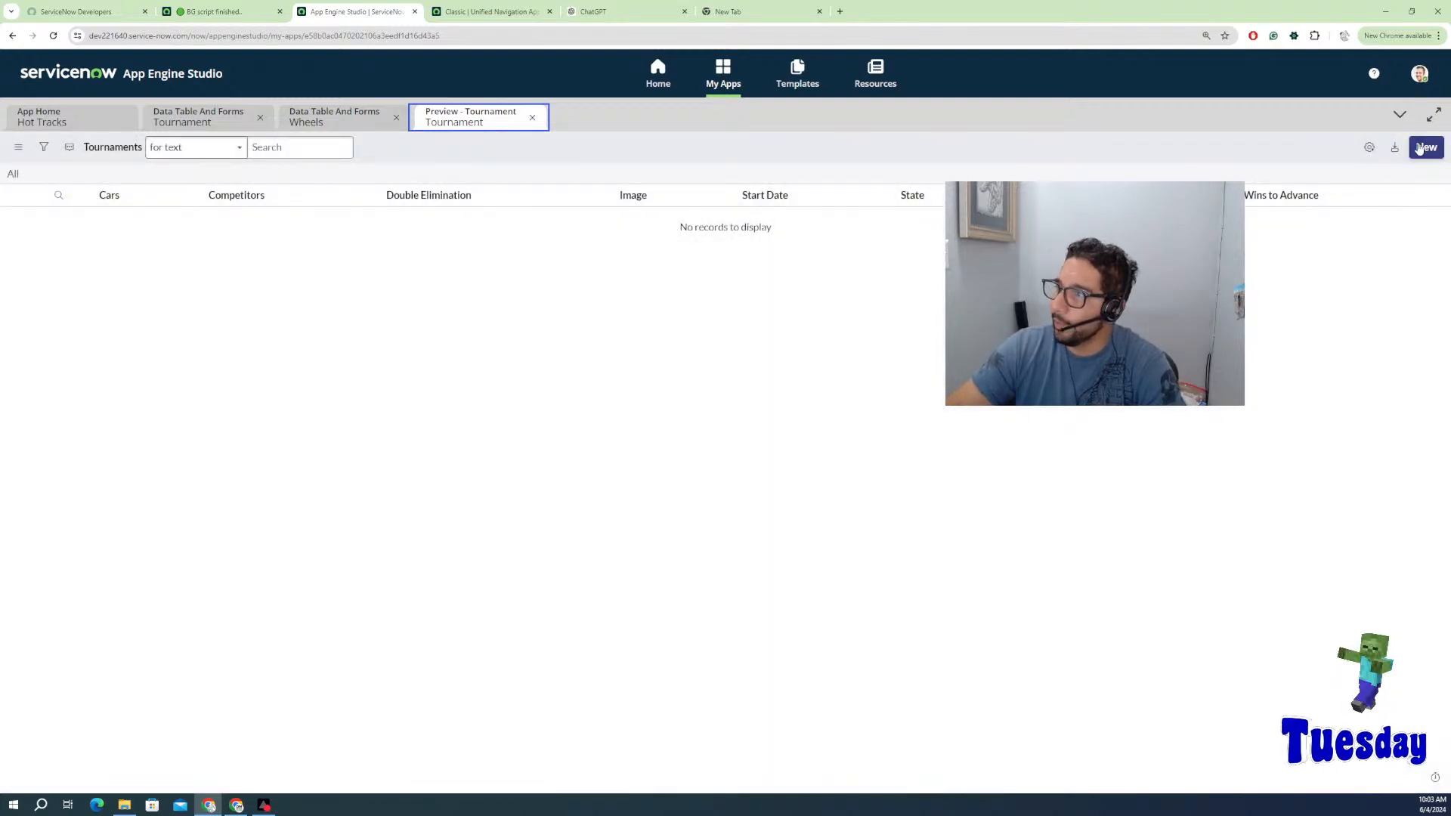
Step: Start a new Tournament titled 'App Engine Studio 16' at Drag Way, starting 2024-06-20
{"action": "key", "text": "Return"}
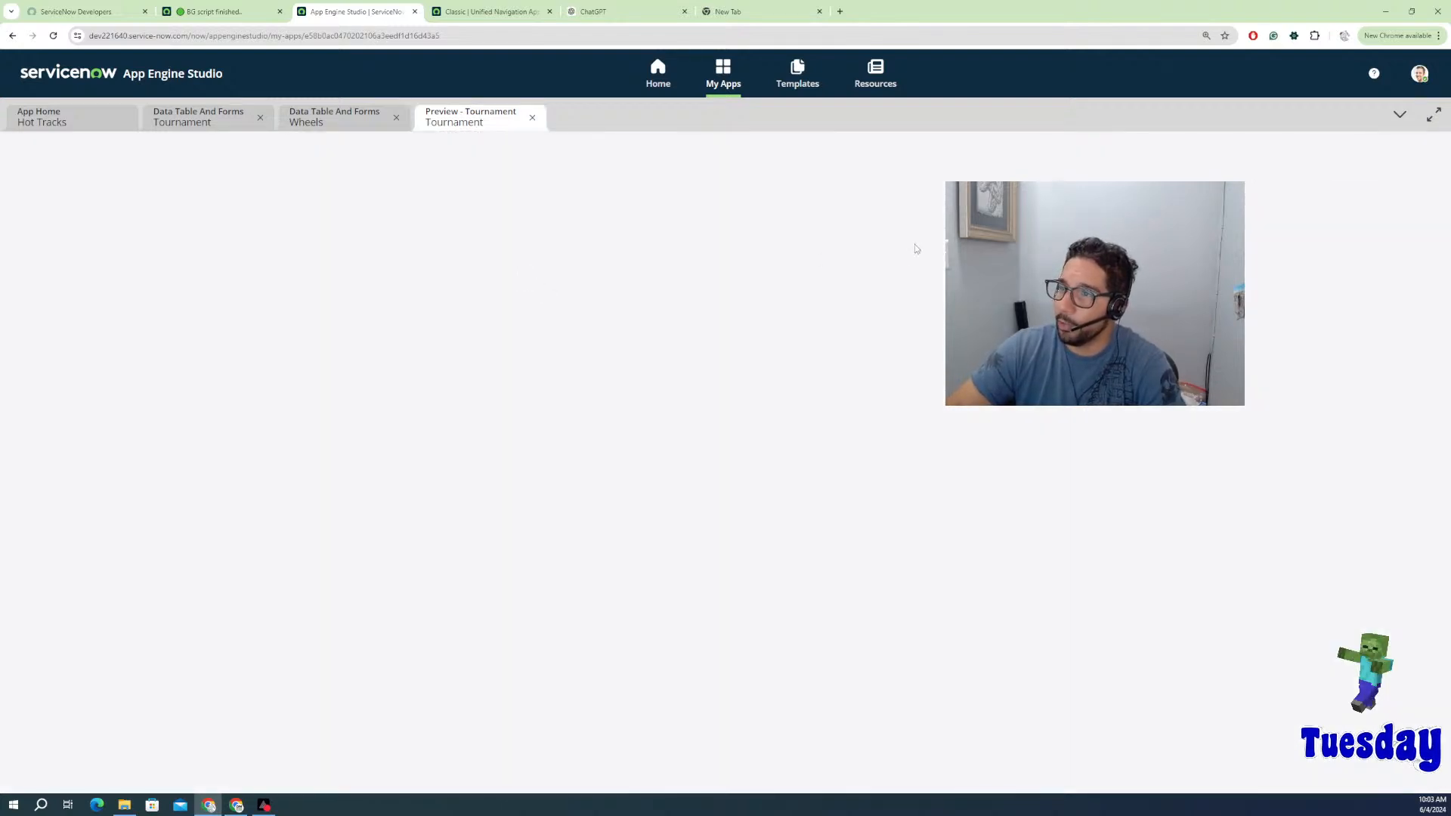
{"action": "left_click", "coordinate": [424, 195]}
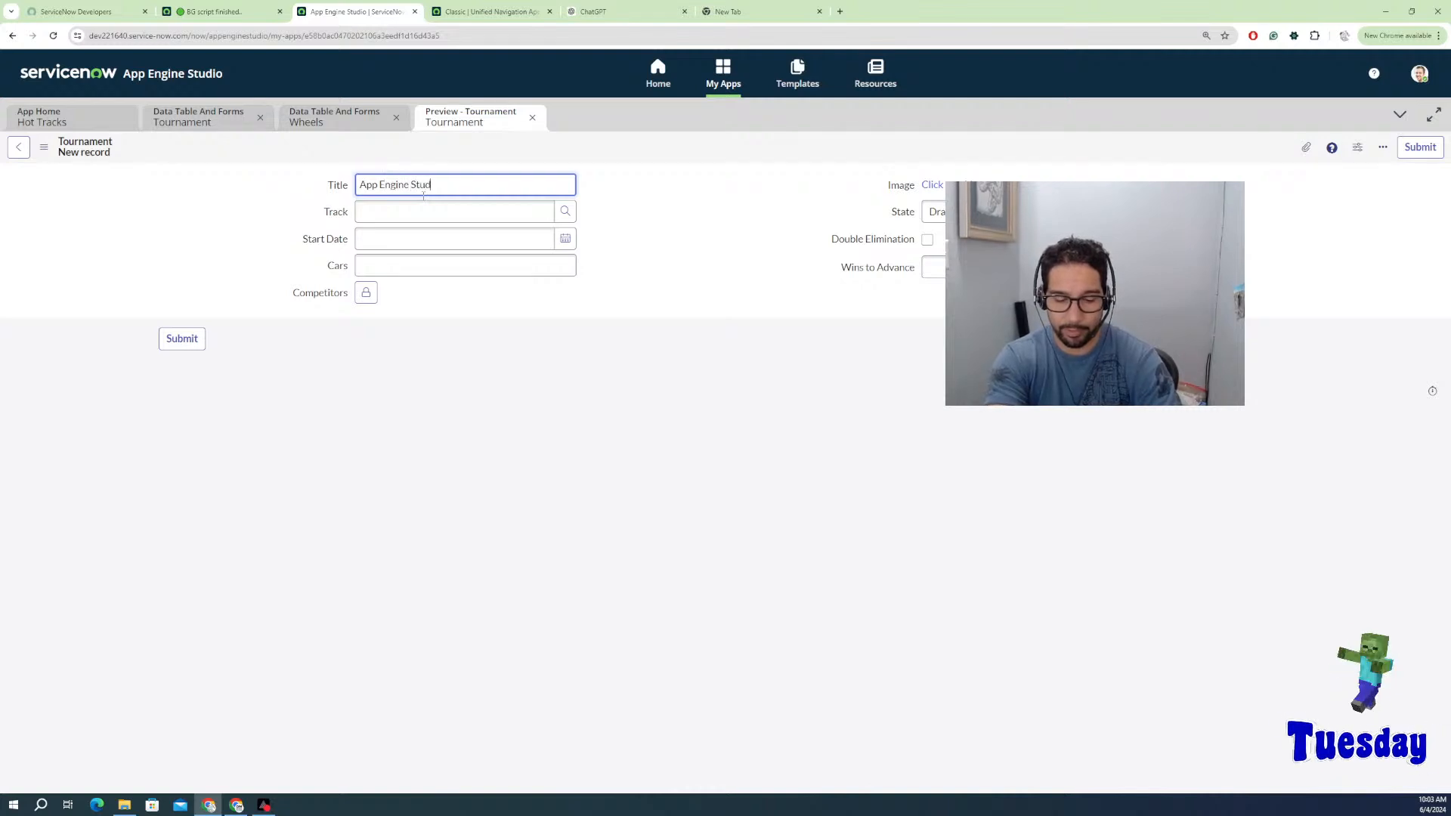
{"action": "type", "text": "1"}
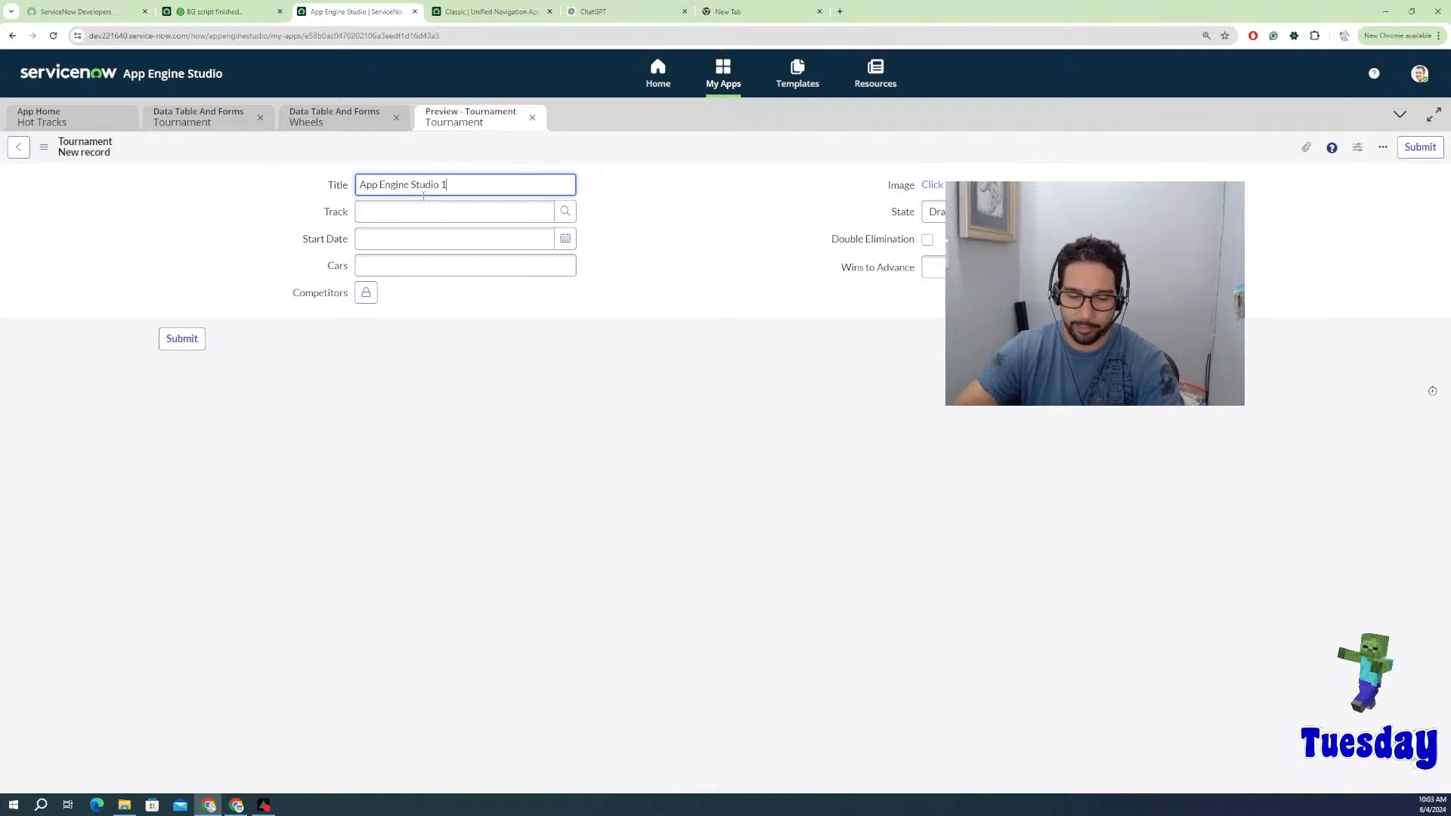
{"action": "type", "text": "6"}
{"action": "left_click", "coordinate": [567, 215]}
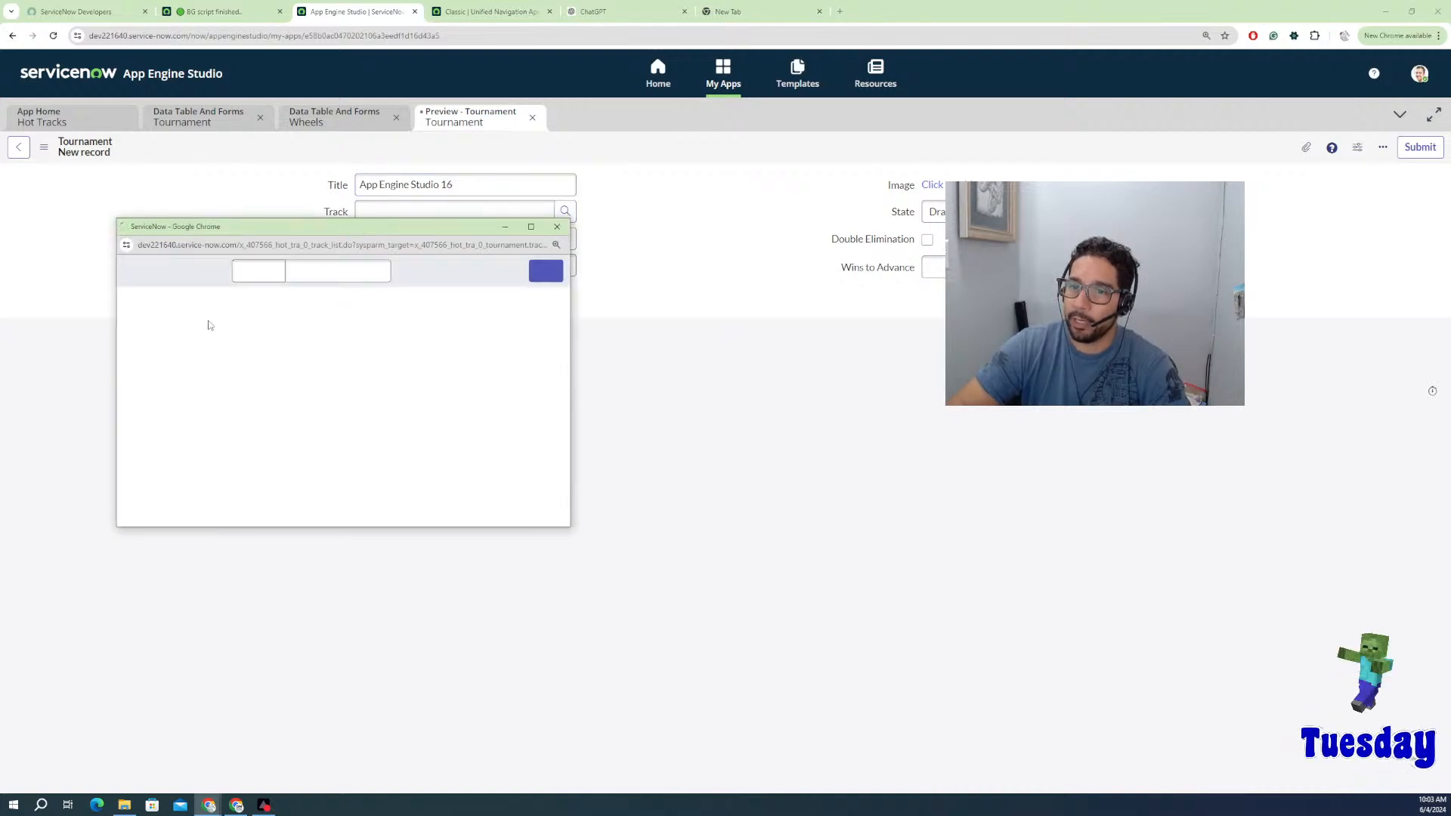
{"action": "left_click", "coordinate": [175, 343]}
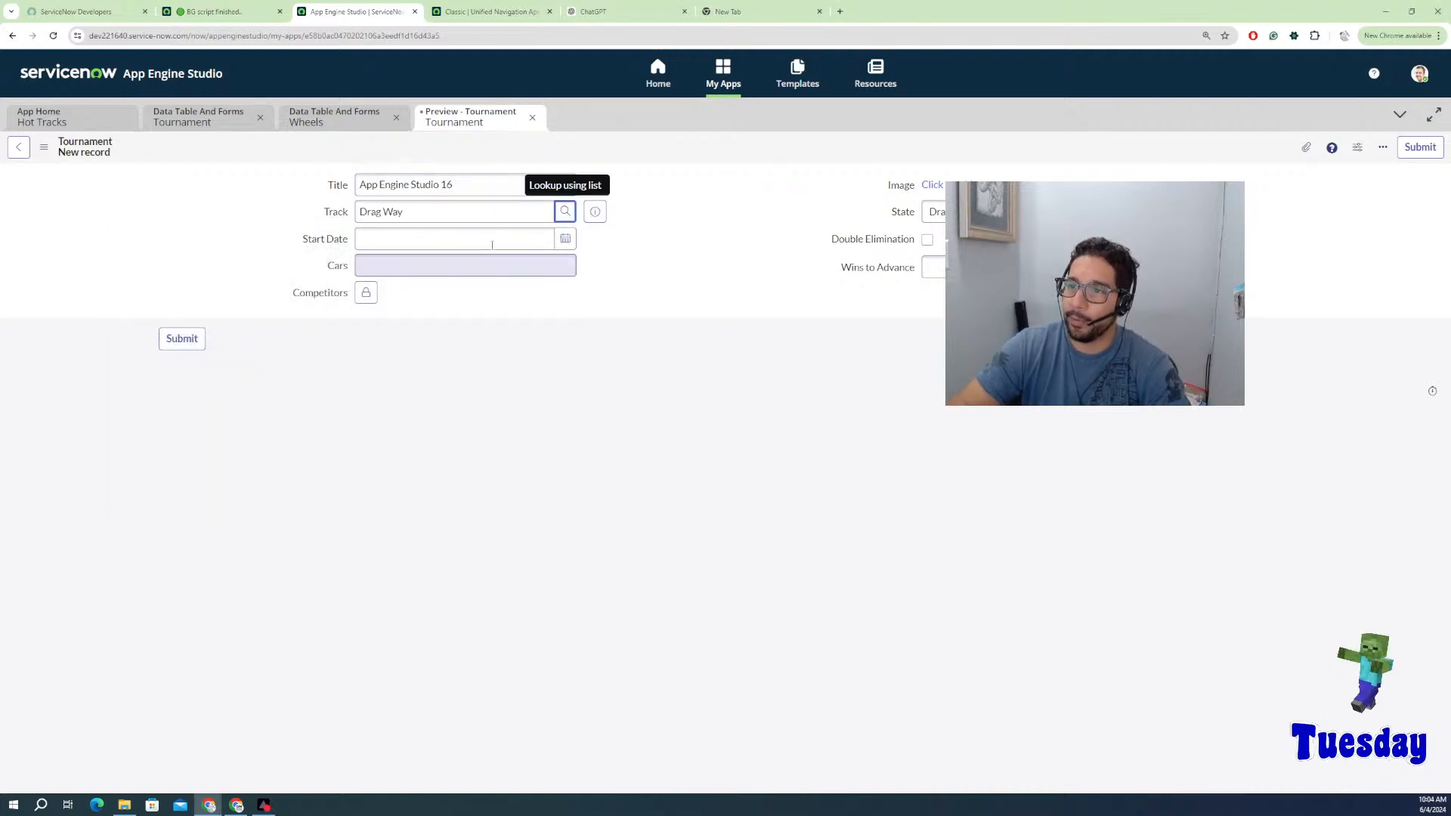
{"action": "left_click", "coordinate": [565, 240]}
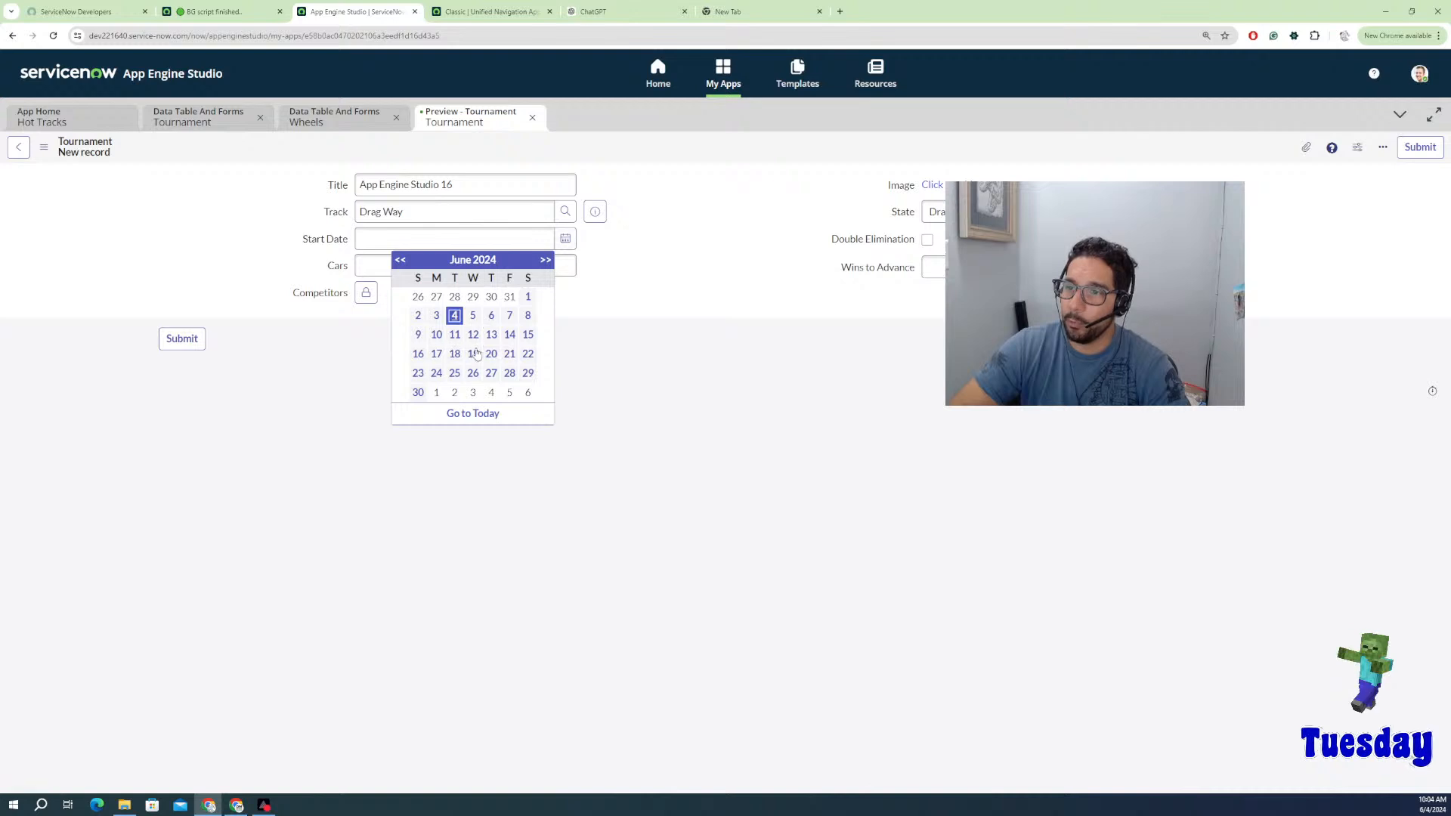
{"action": "left_click", "coordinate": [491, 355]}
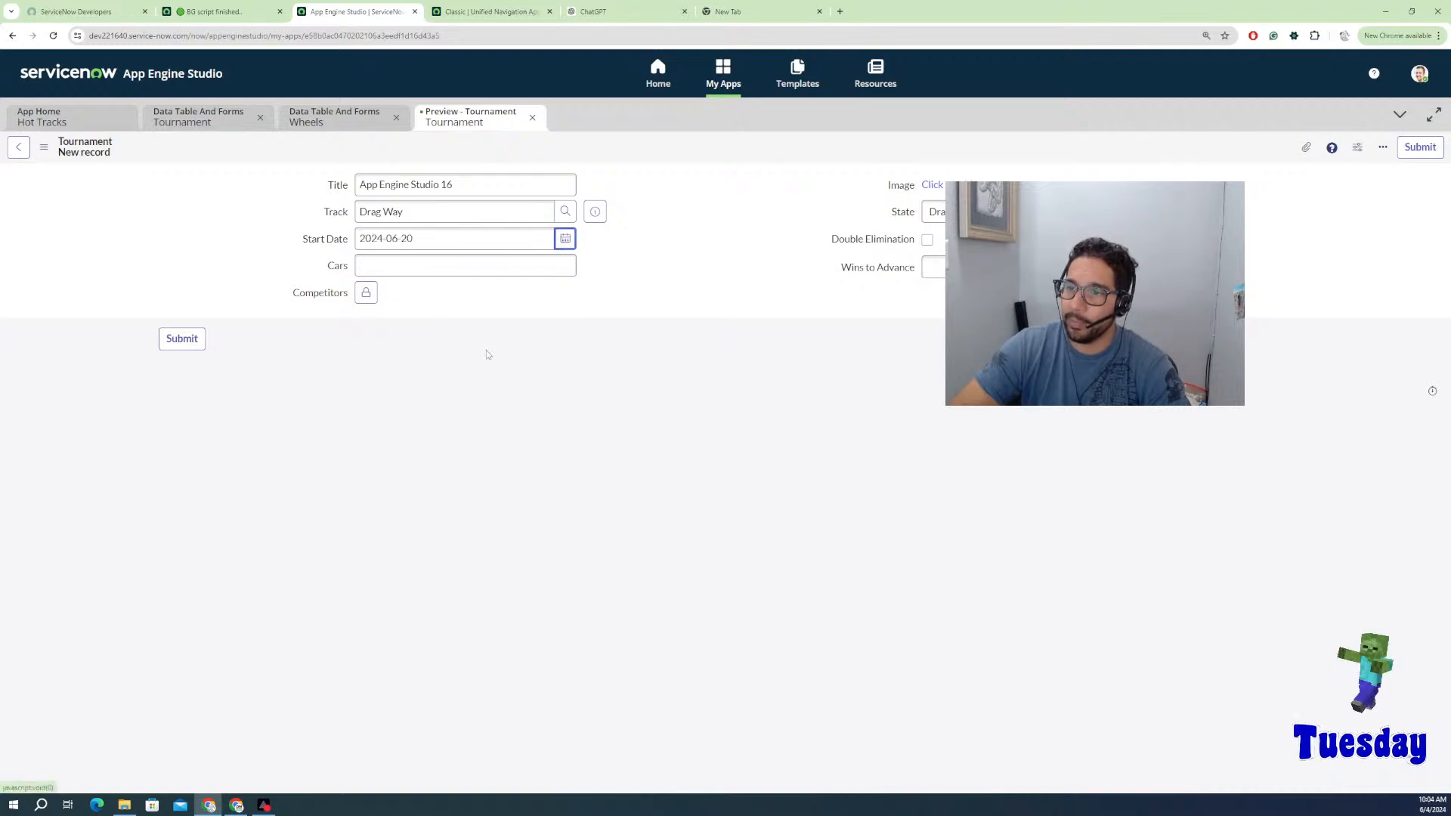
Step: Select the title text, then return to the Hot Tracks app home without submitting
{"action": "left_click", "coordinate": [408, 267]}
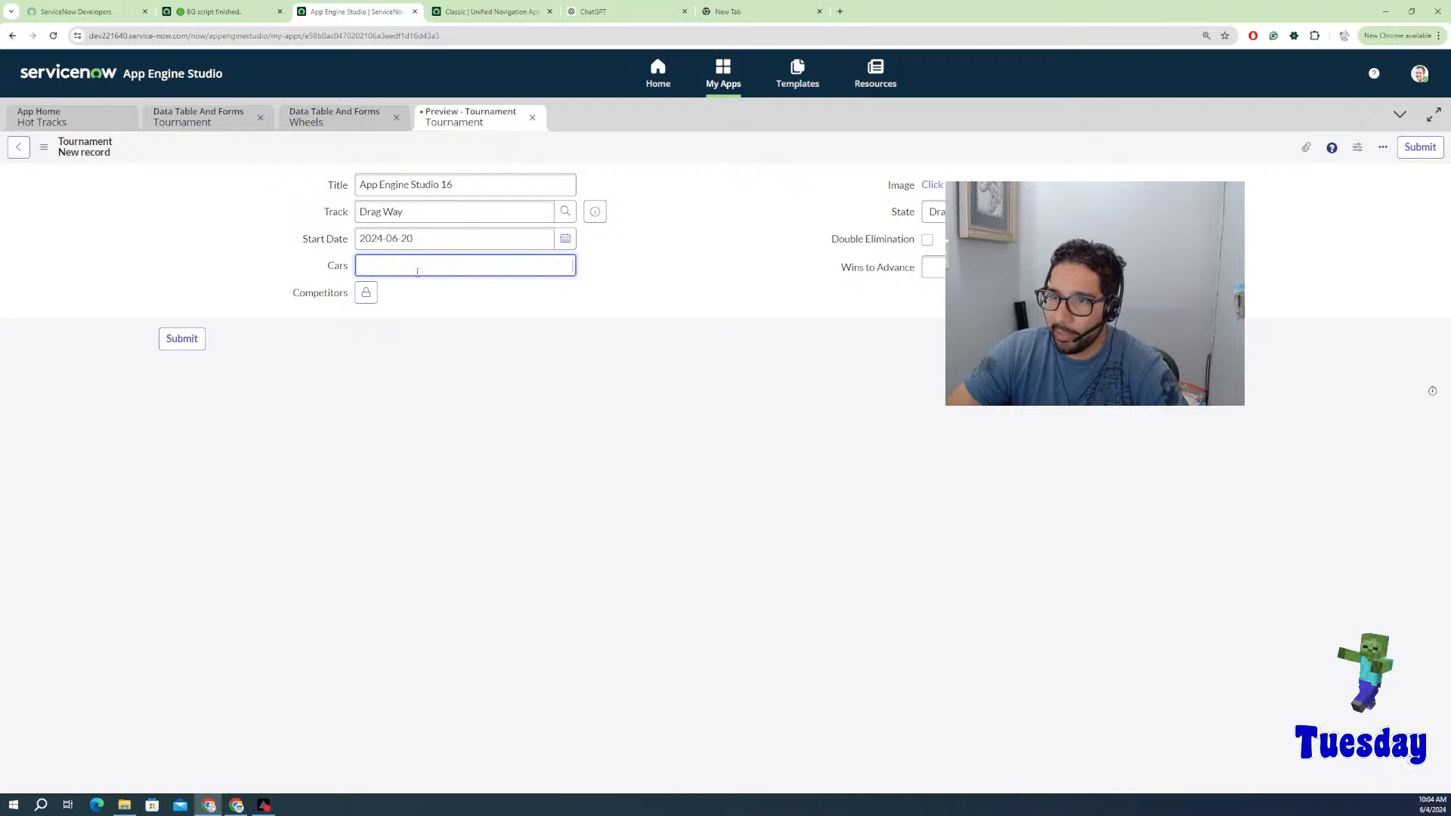
{"action": "left_click_drag", "start_coordinate": [453, 186], "coordinate": [360, 189]}
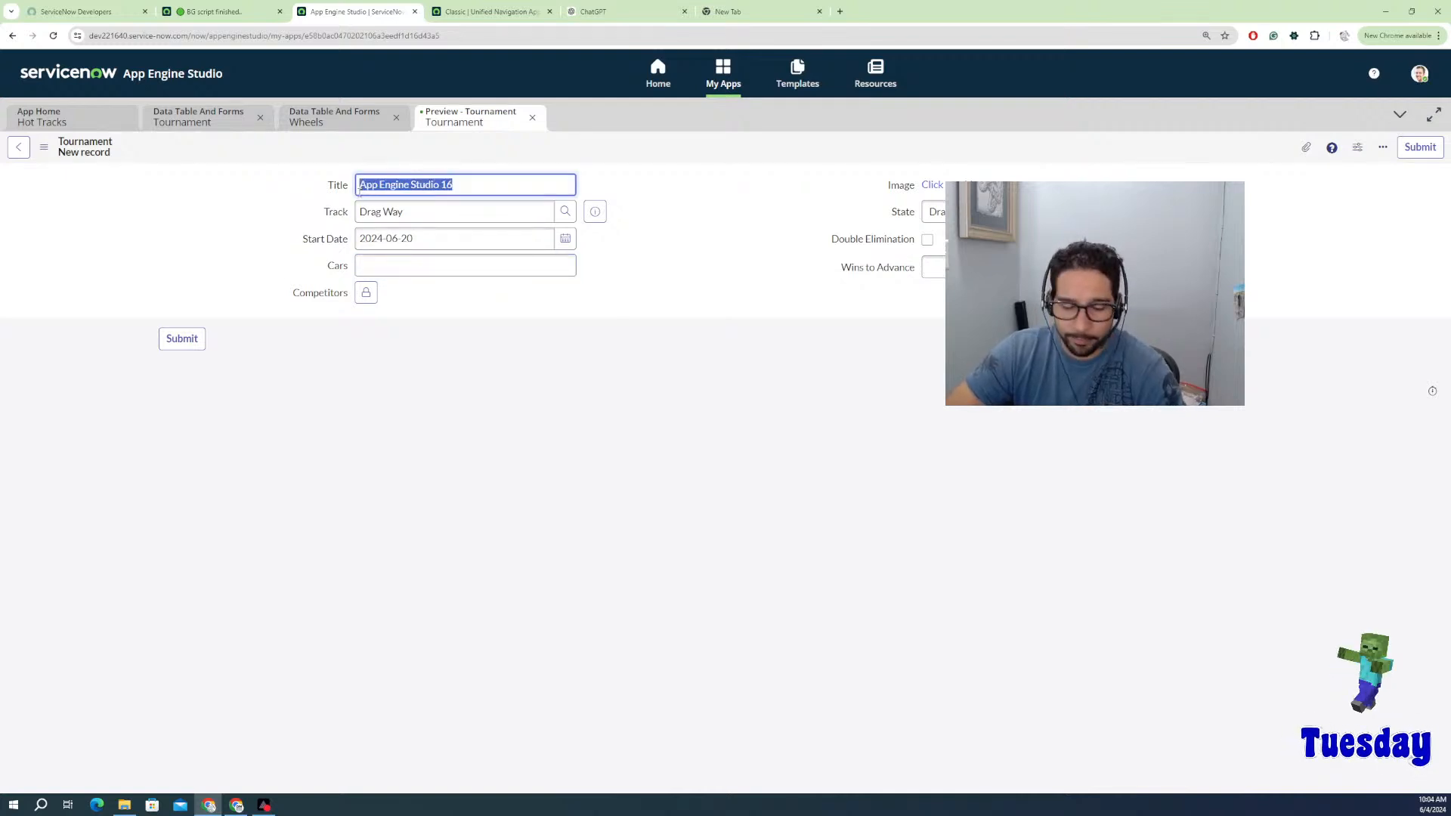
{"action": "left_click", "coordinate": [72, 119]}
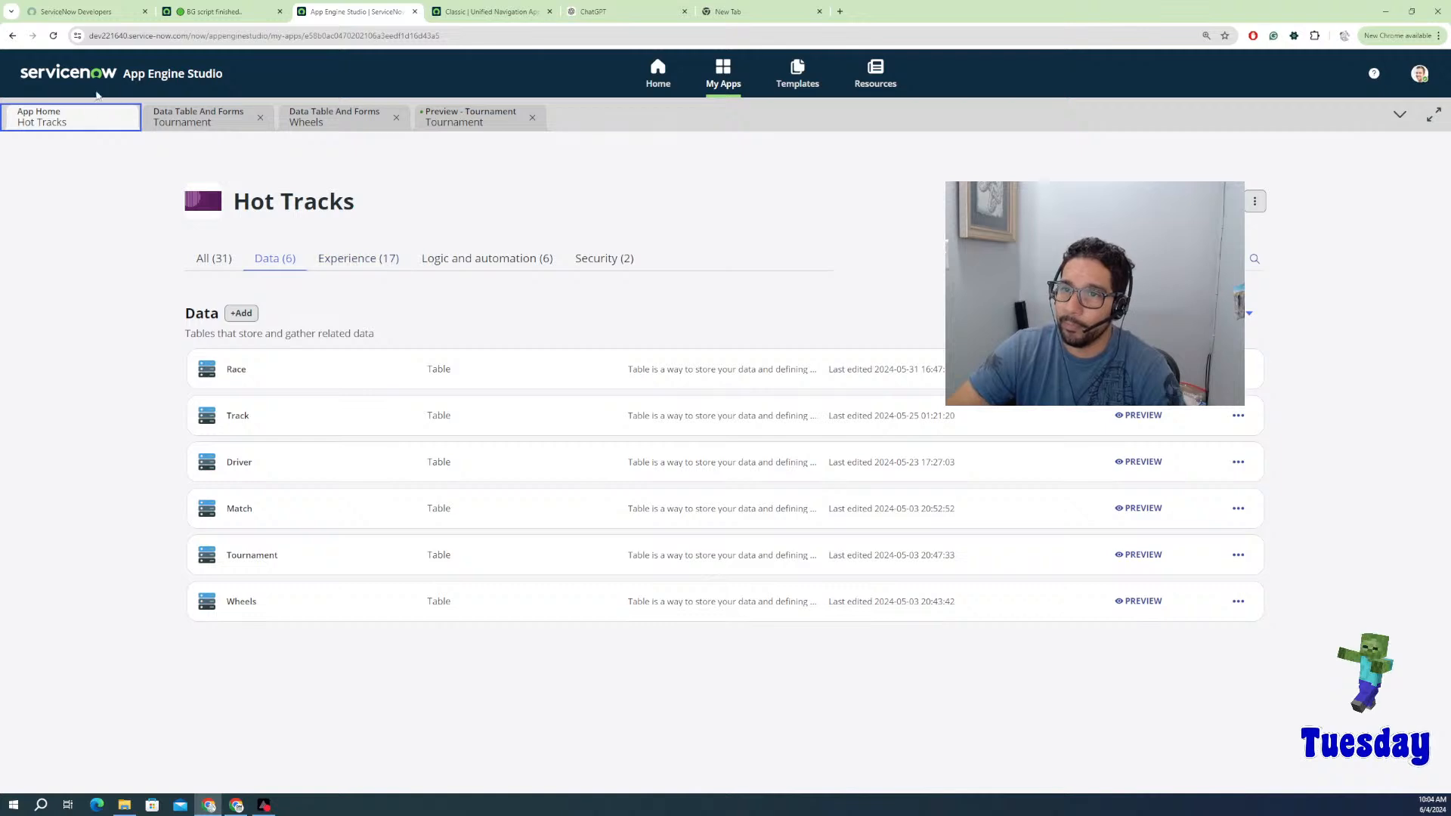
Step: In the classic UI, filter the navigator for 'maintain' and try the Create Tournament catalog item
{"action": "left_click", "coordinate": [223, 11]}
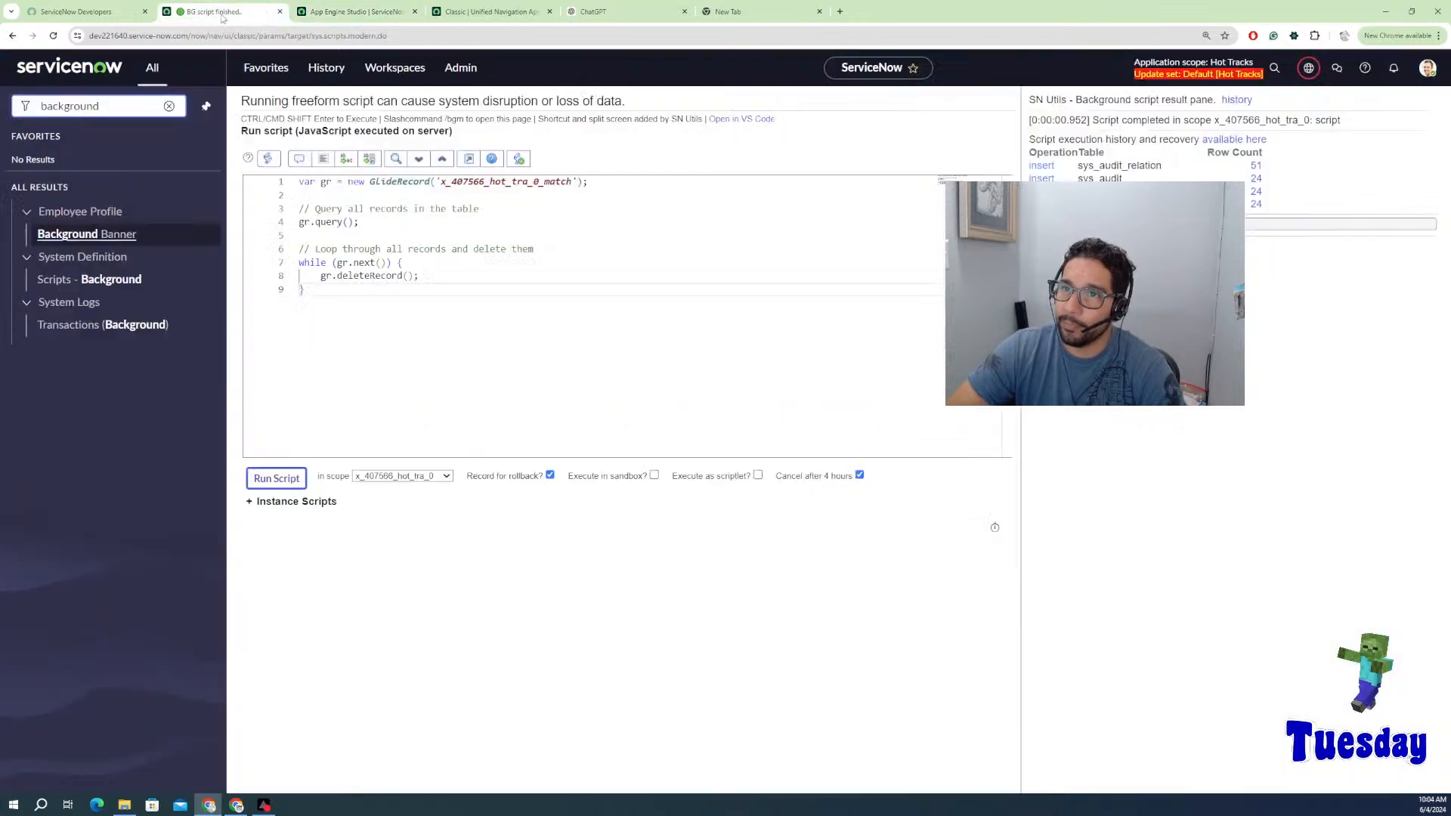
{"action": "double_click", "coordinate": [105, 101]}
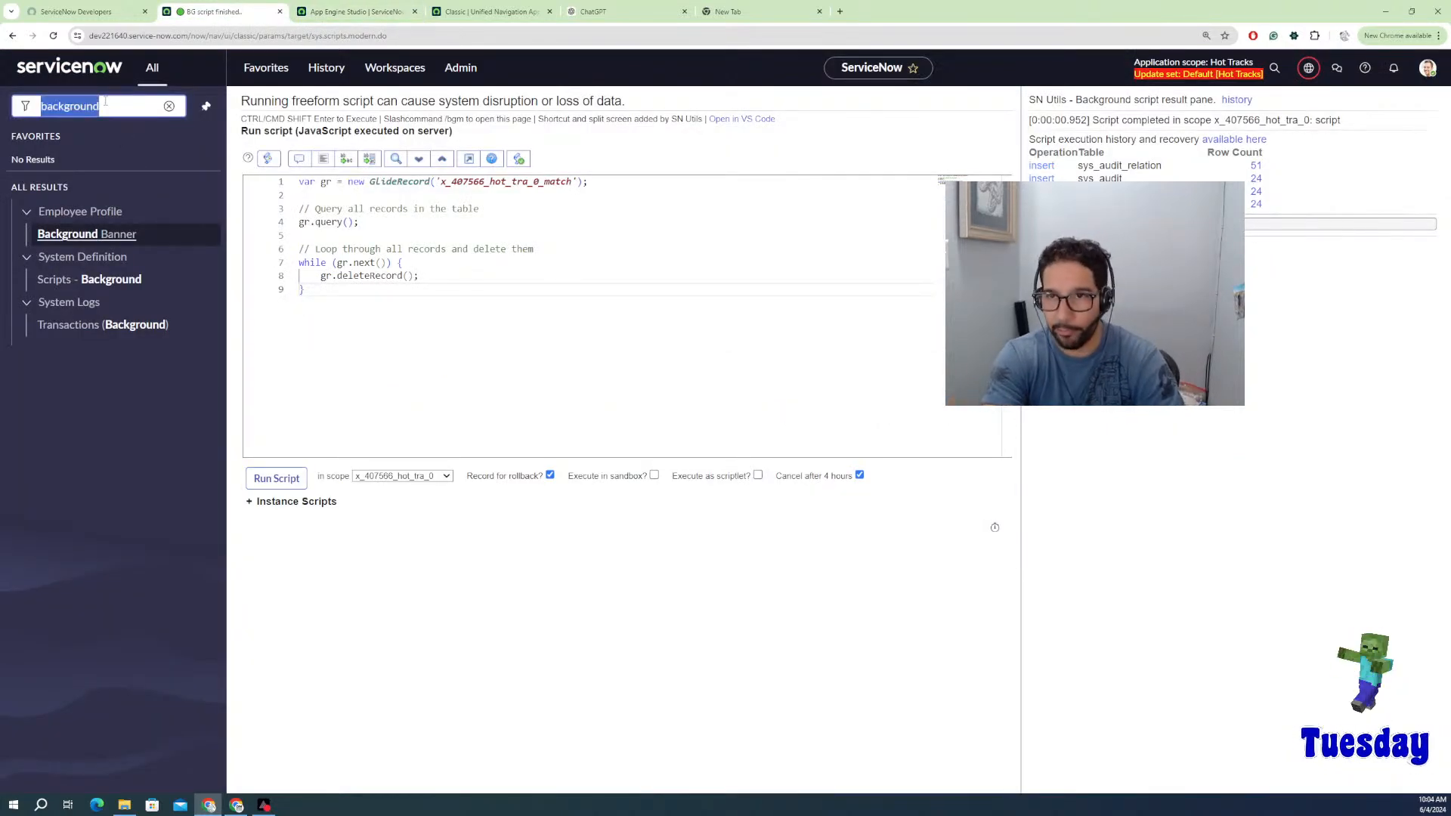
{"action": "type", "text": "mai"}
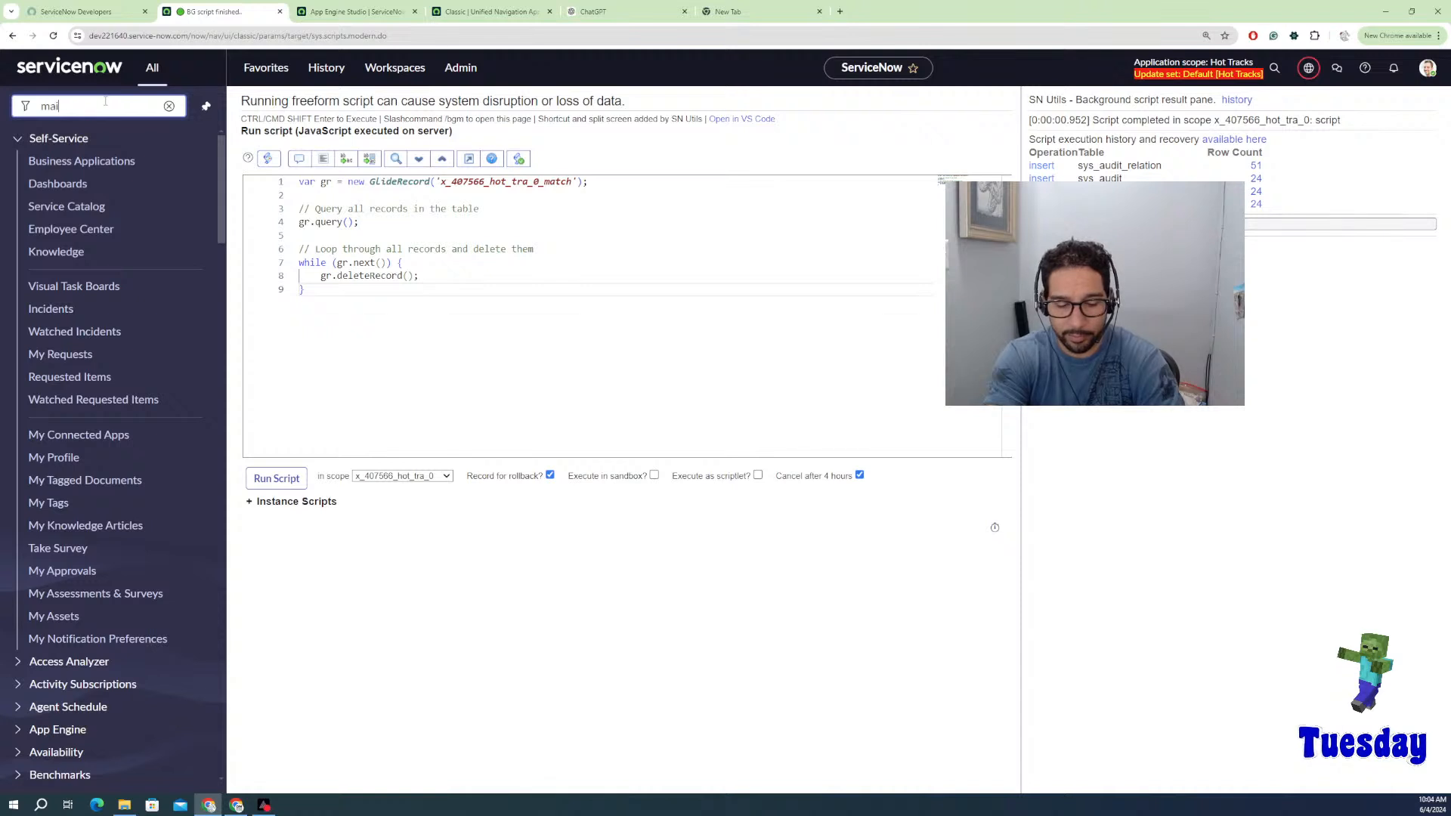
{"action": "type", "text": "ntia"}
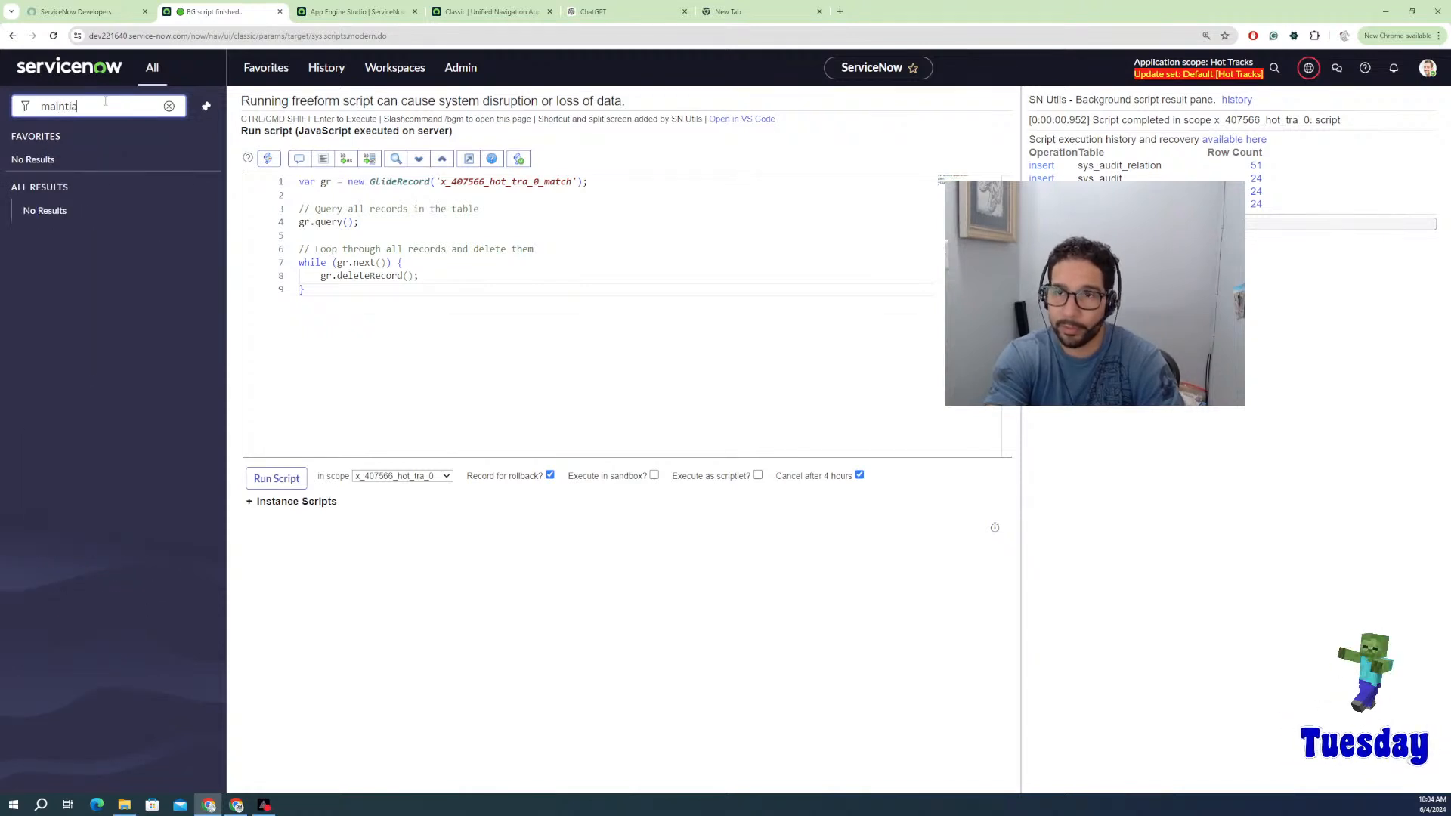
{"action": "type", "text": "n"}
{"action": "key", "text": "BackSpace"}
{"action": "key", "text": "BackSpace"}
{"action": "key", "text": "BackSpace"}
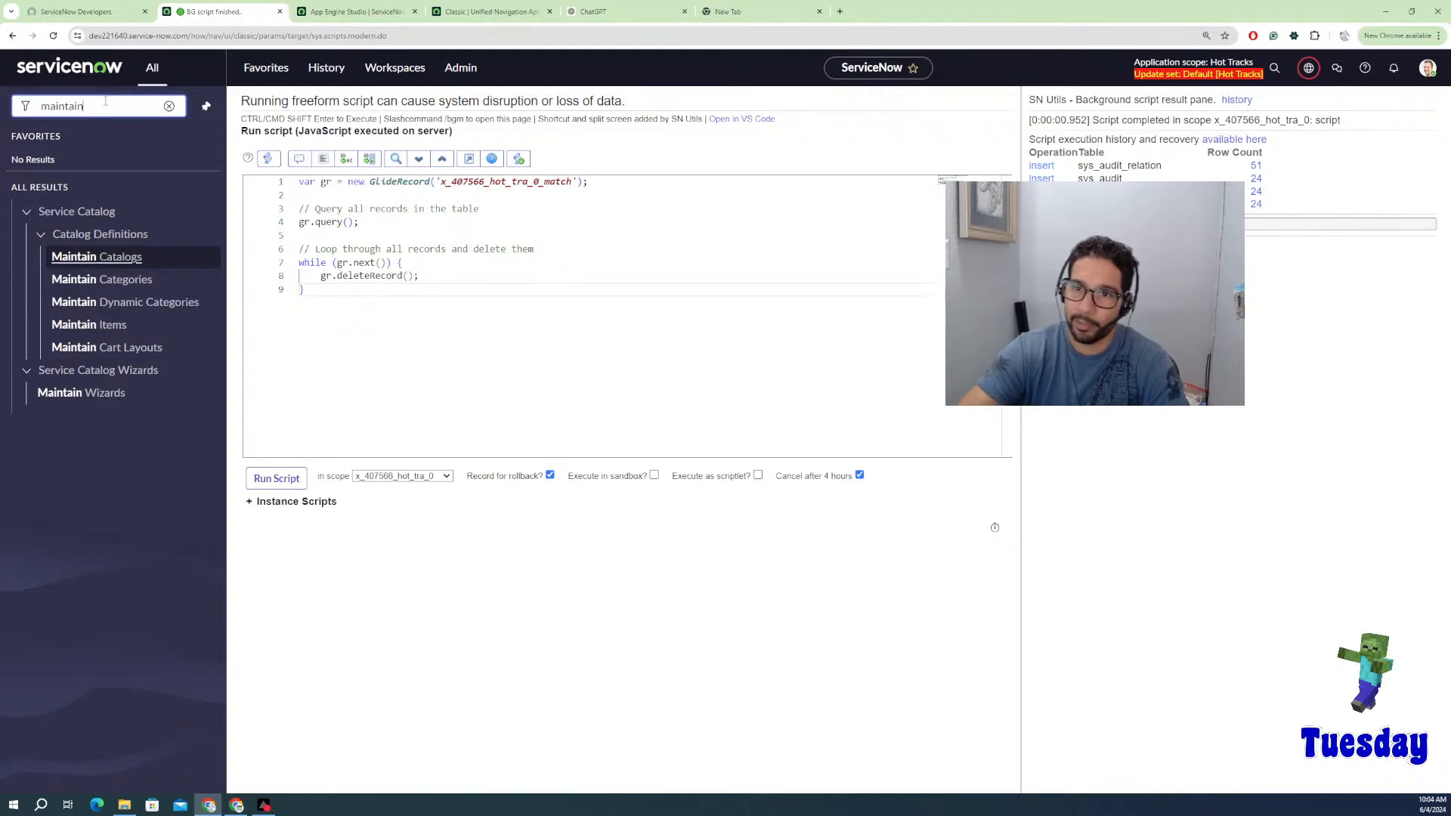
{"action": "left_click", "coordinate": [82, 326]}
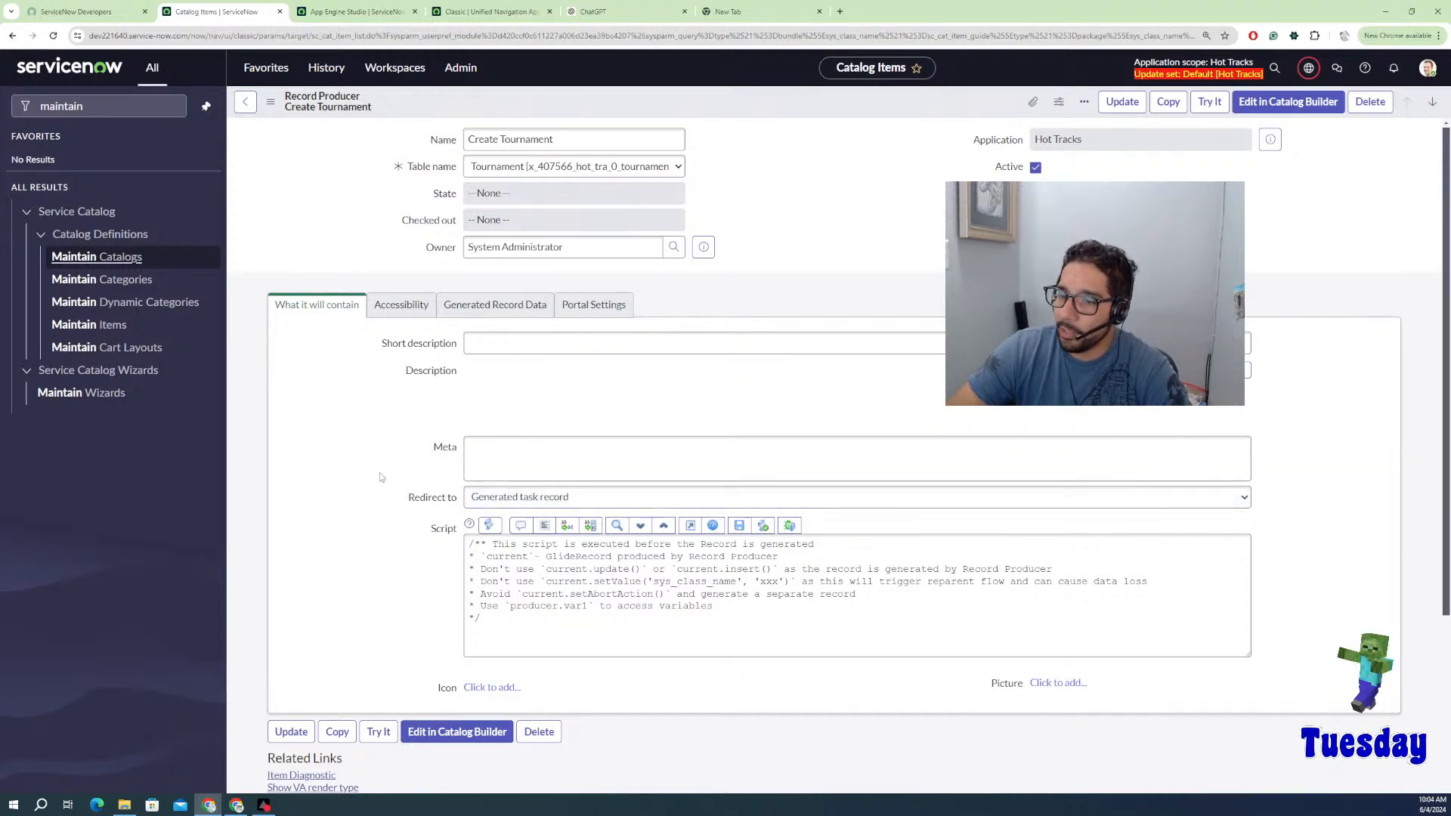
{"action": "scroll", "coordinate": [379, 474], "scroll_direction": "down", "scroll_amount": 2}
{"action": "scroll", "coordinate": [390, 465], "scroll_direction": "up", "scroll_amount": 1}
{"action": "scroll", "coordinate": [390, 467], "scroll_direction": "up", "scroll_amount": 1}
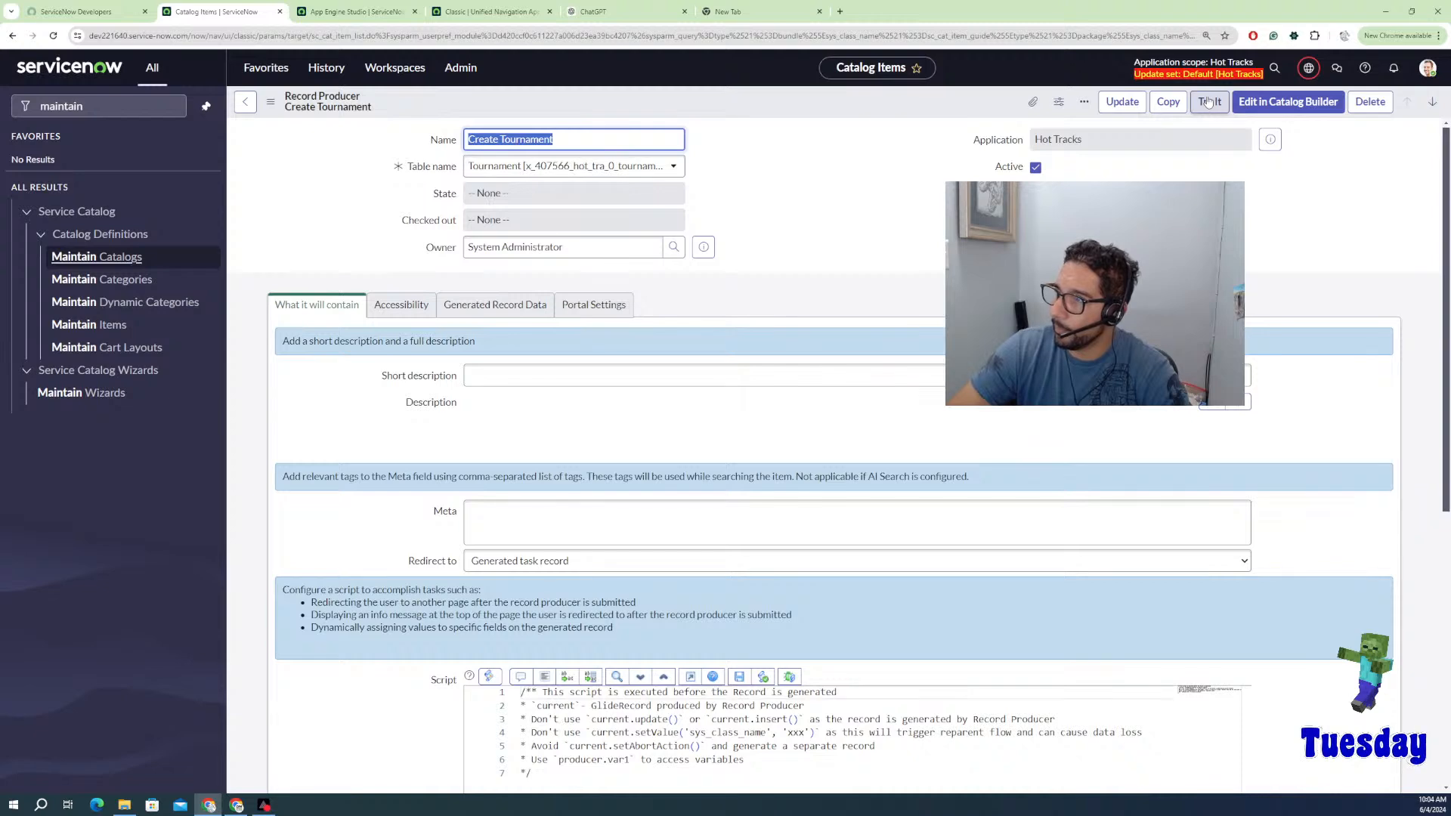
{"action": "left_click", "coordinate": [1207, 102]}
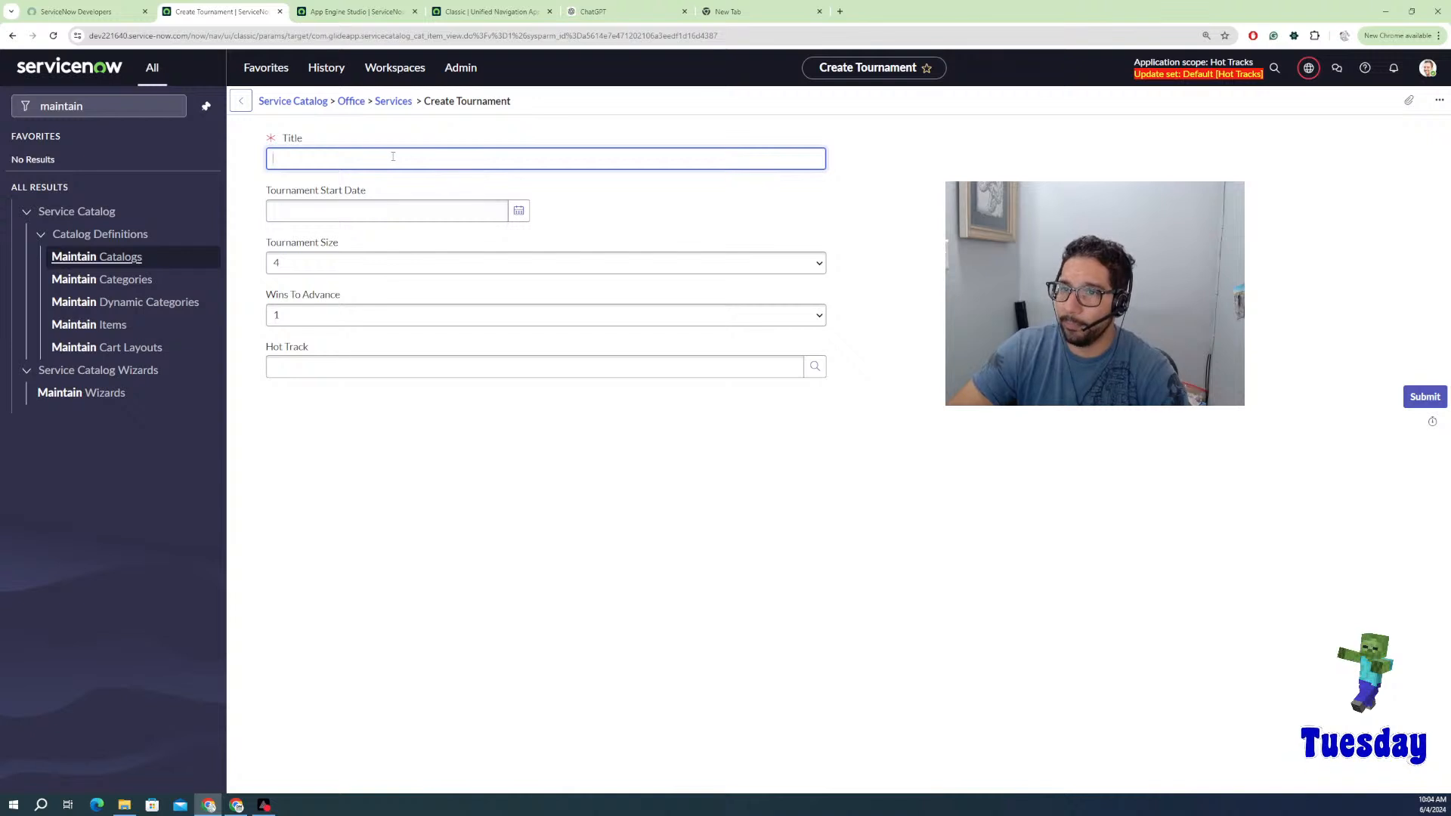
Step: Fill in title 'App Engine Studio 16', start date June 20, size 16, and 2 wins to advance
{"action": "type", "text": "App Engine Studio 16"}
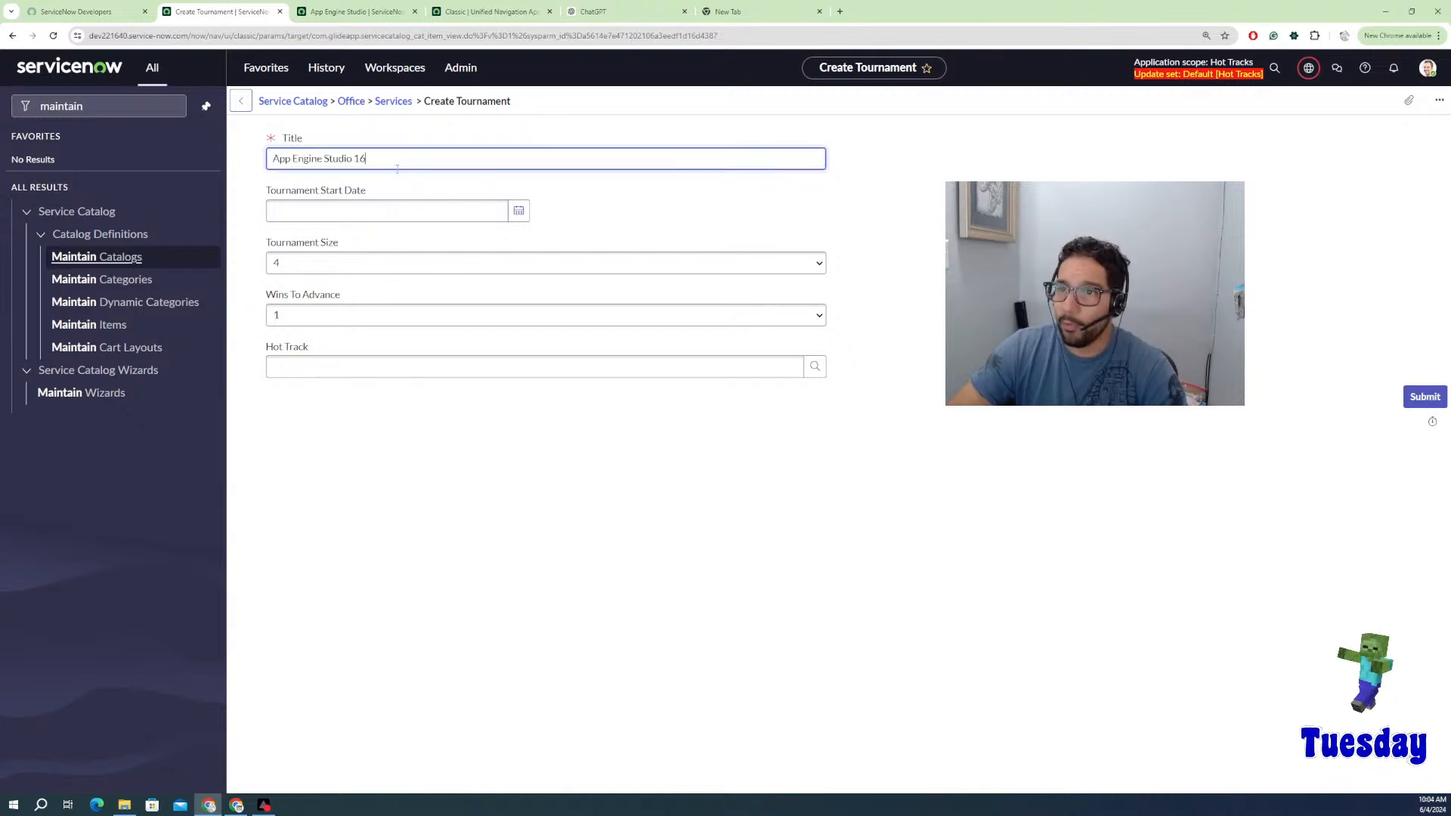
{"action": "left_click", "coordinate": [435, 214]}
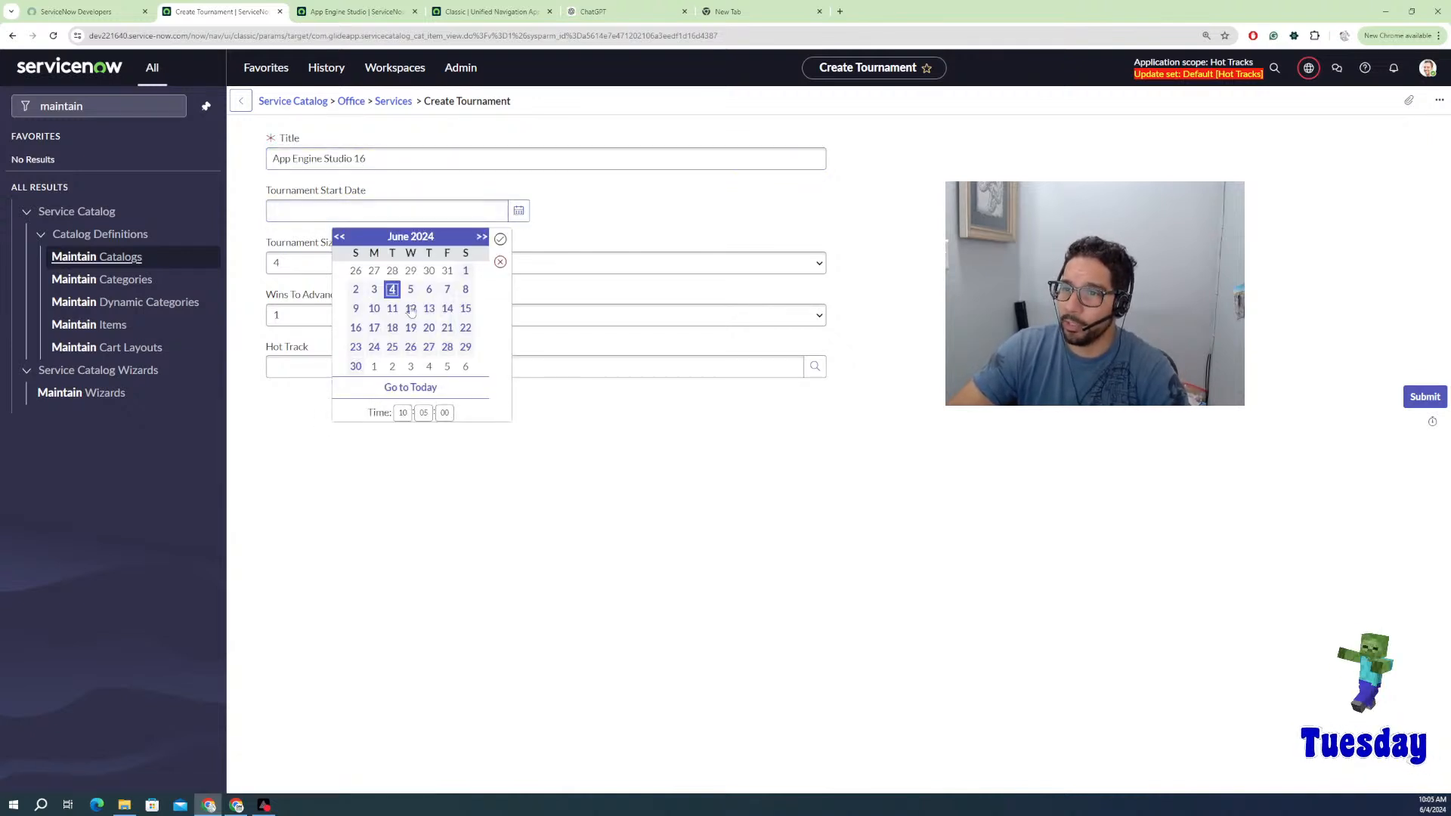
{"action": "left_click", "coordinate": [429, 327]}
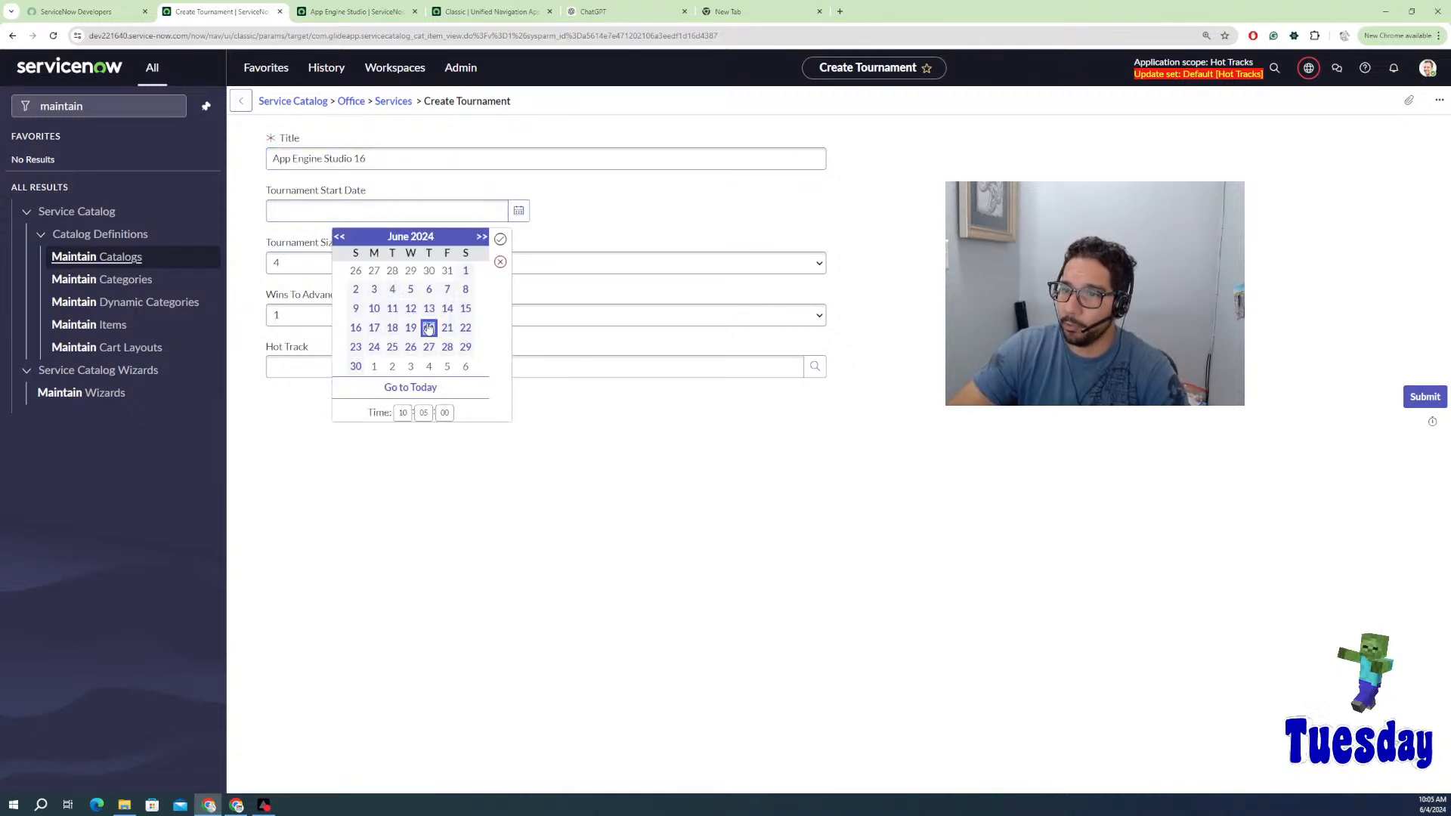
{"action": "left_click", "coordinate": [500, 238]}
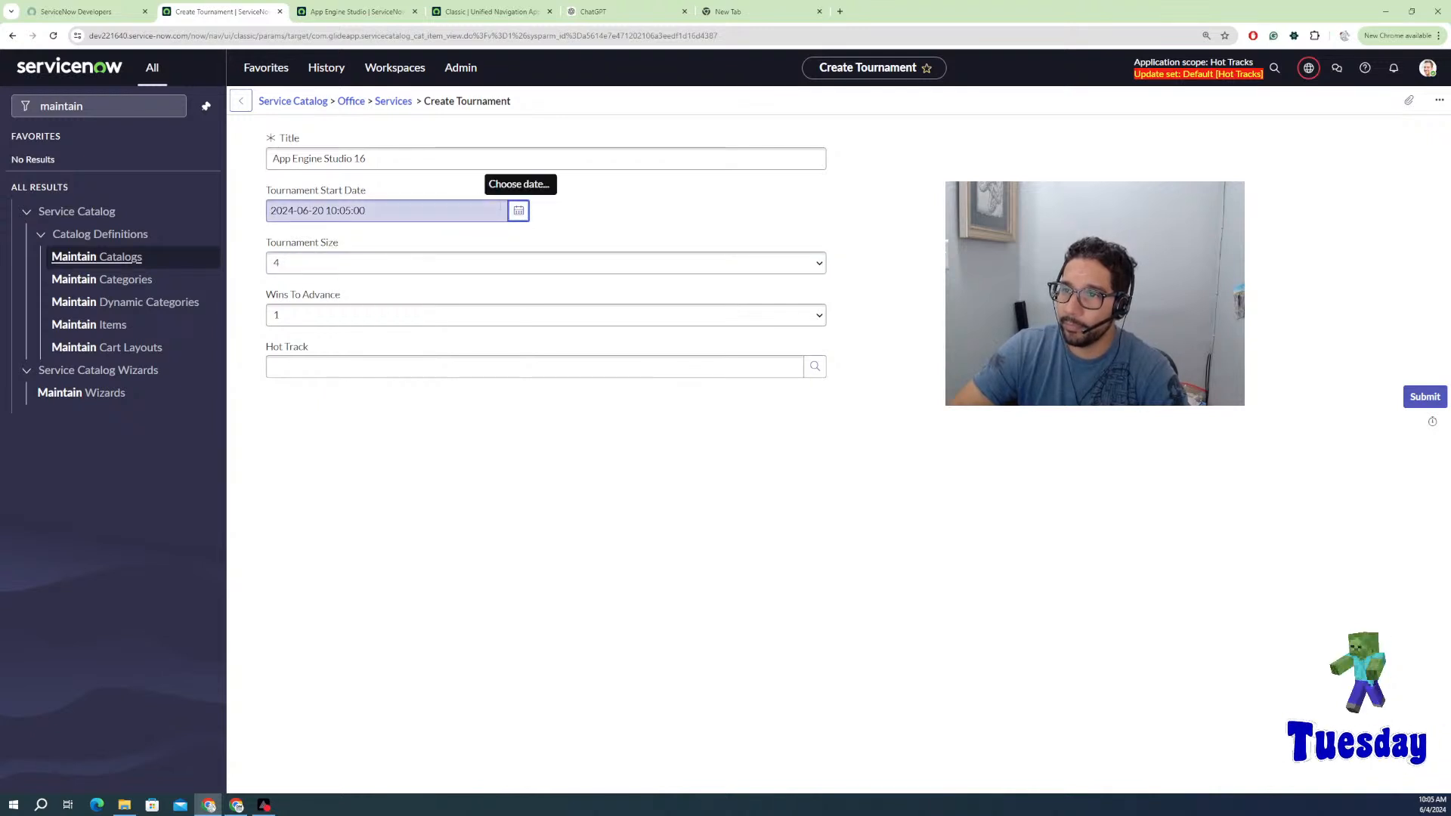
{"action": "left_click", "coordinate": [518, 210]}
{"action": "left_click", "coordinate": [501, 241]}
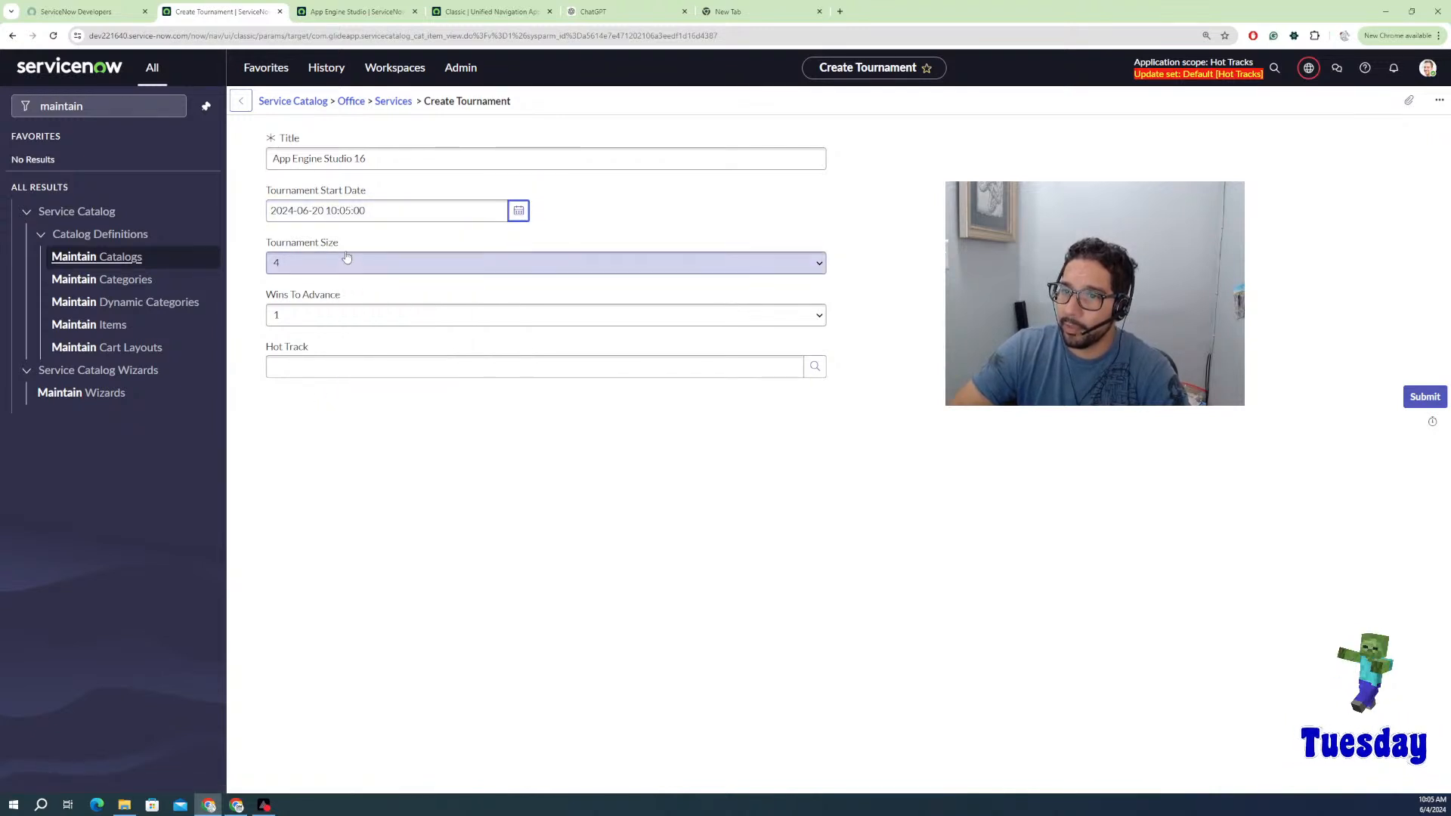
{"action": "left_click", "coordinate": [358, 265]}
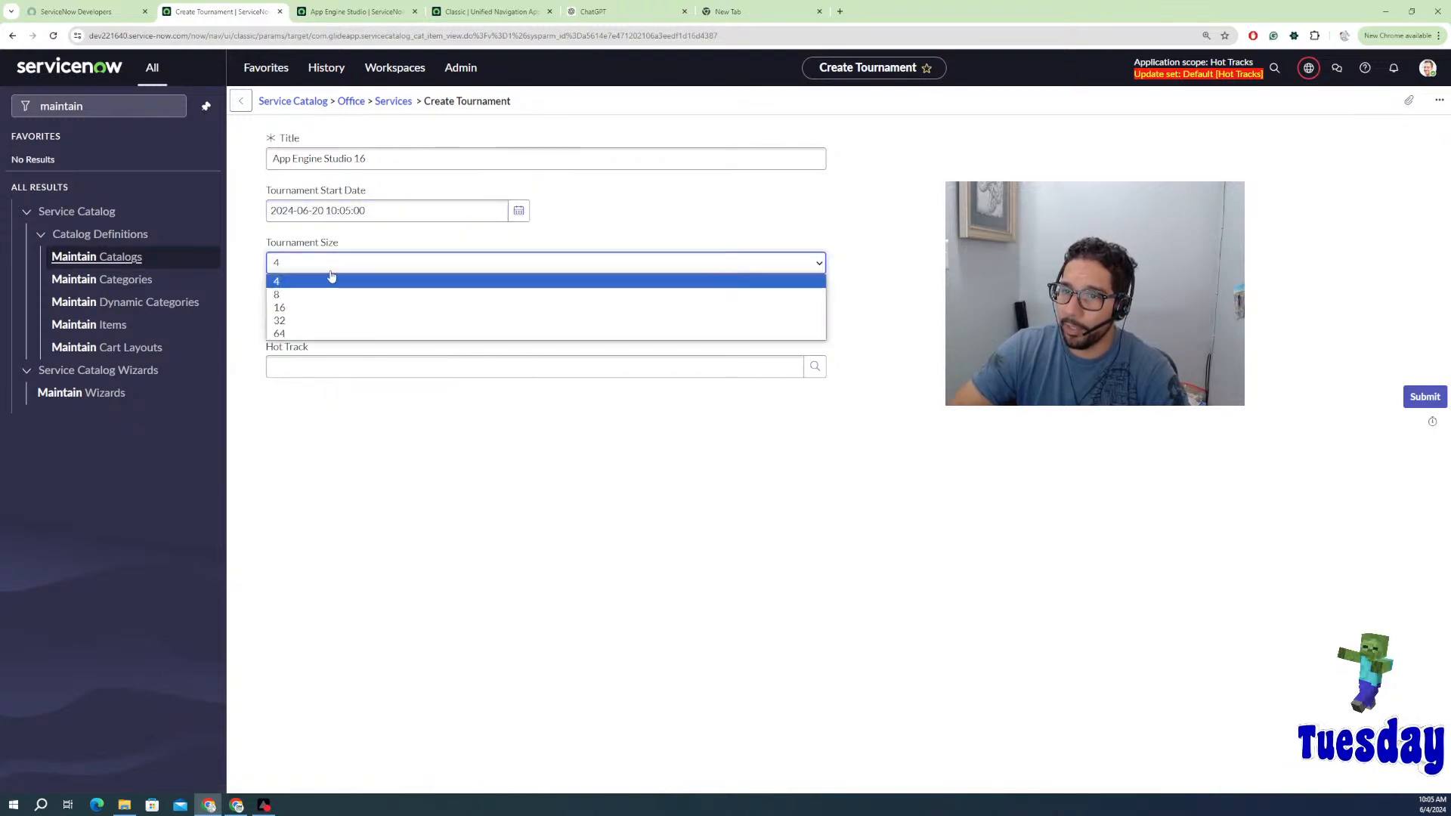
{"action": "left_click", "coordinate": [292, 307]}
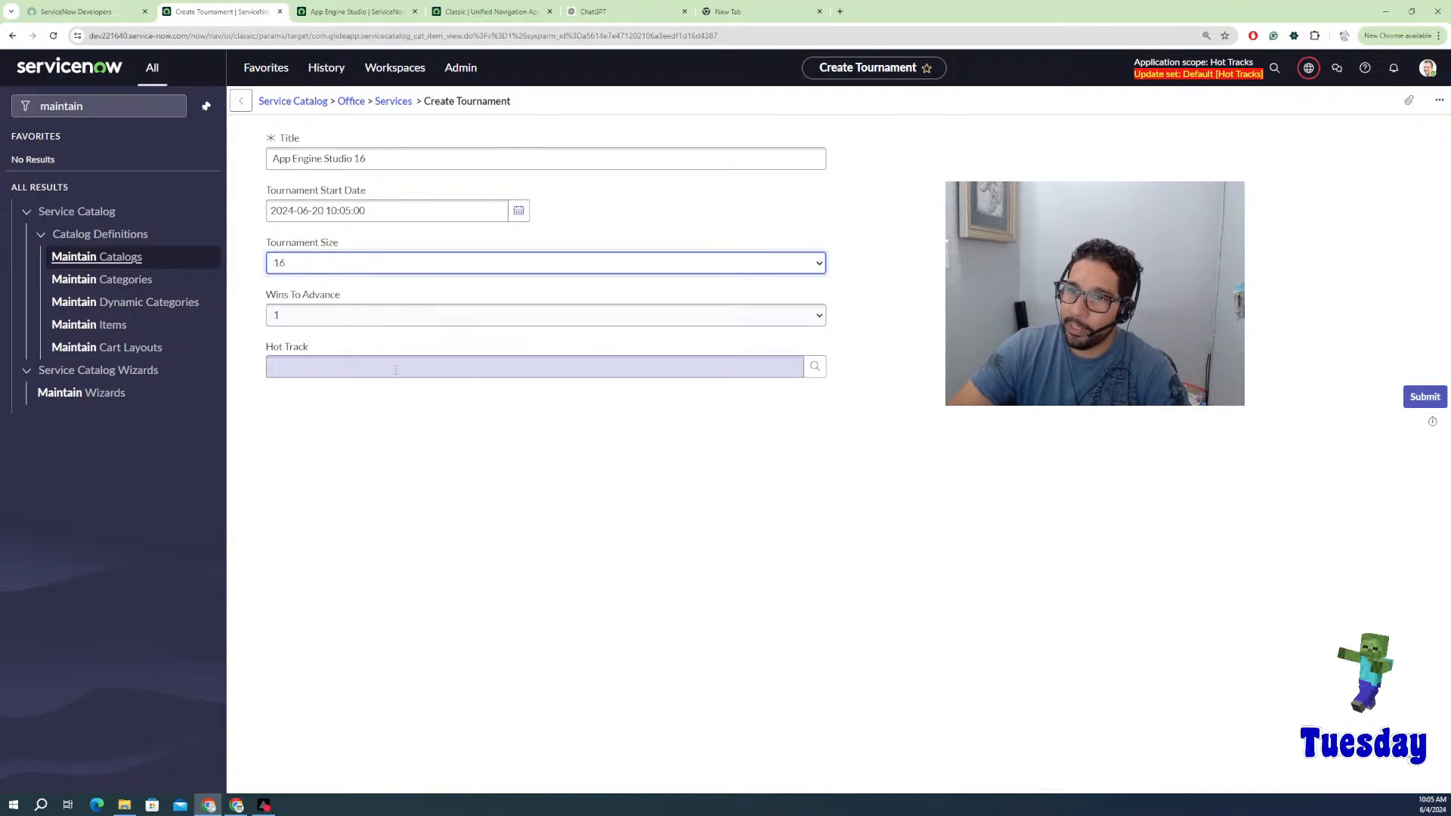
{"action": "left_click", "coordinate": [420, 319]}
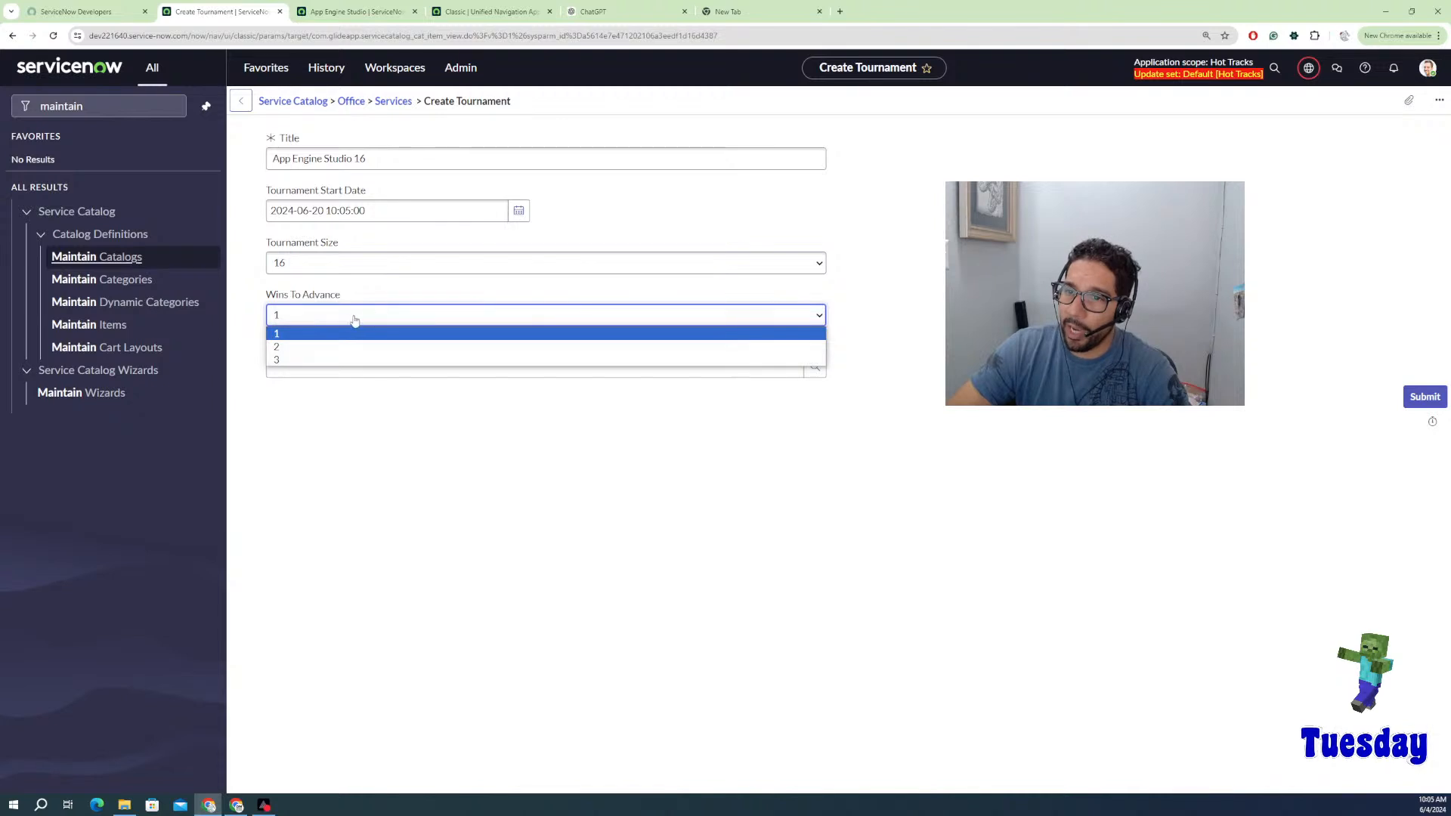
{"action": "left_click", "coordinate": [330, 348]}
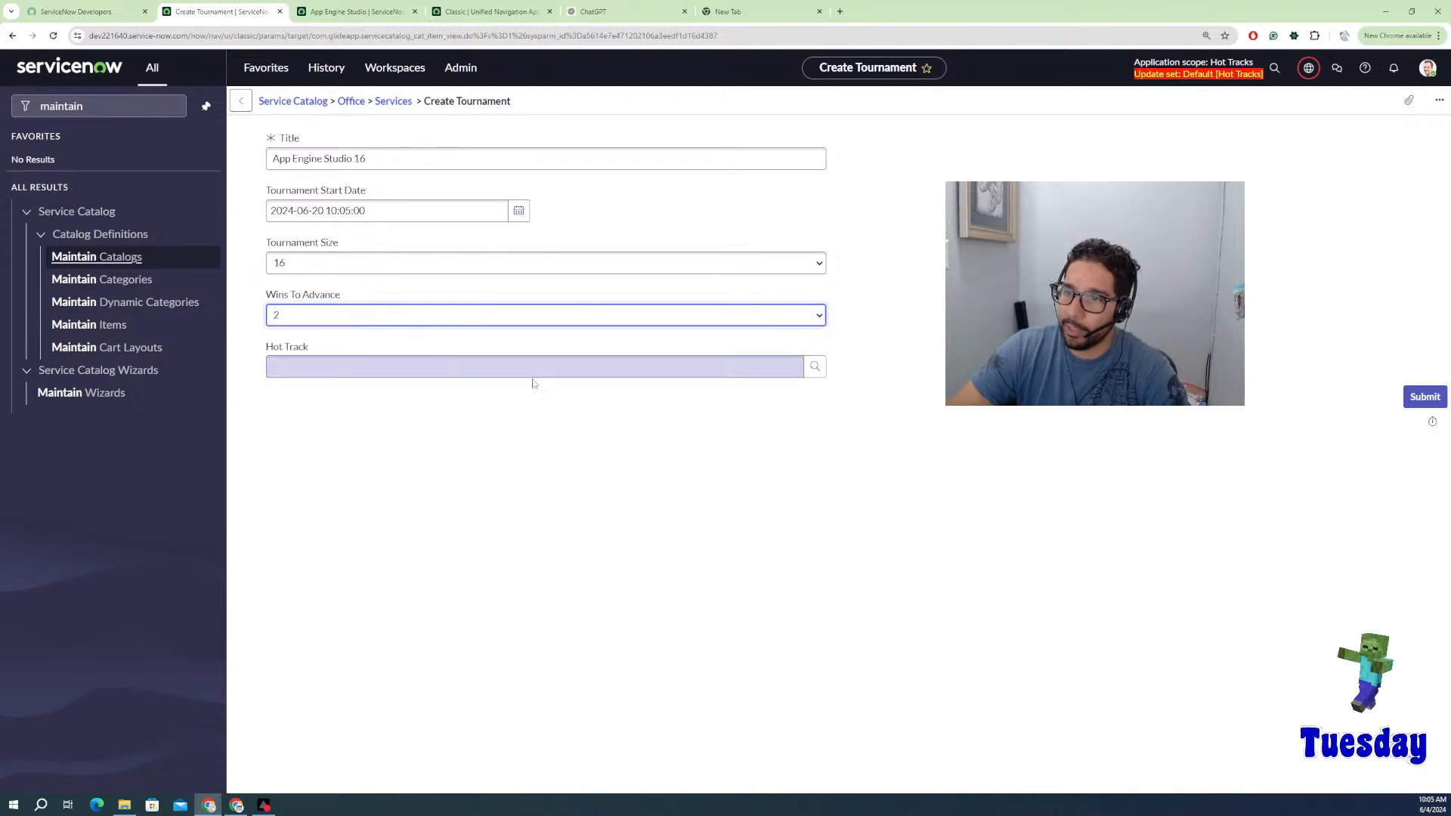
Step: Choose Drag Way as the hot track and submit the request
{"action": "left_click", "coordinate": [760, 369]}
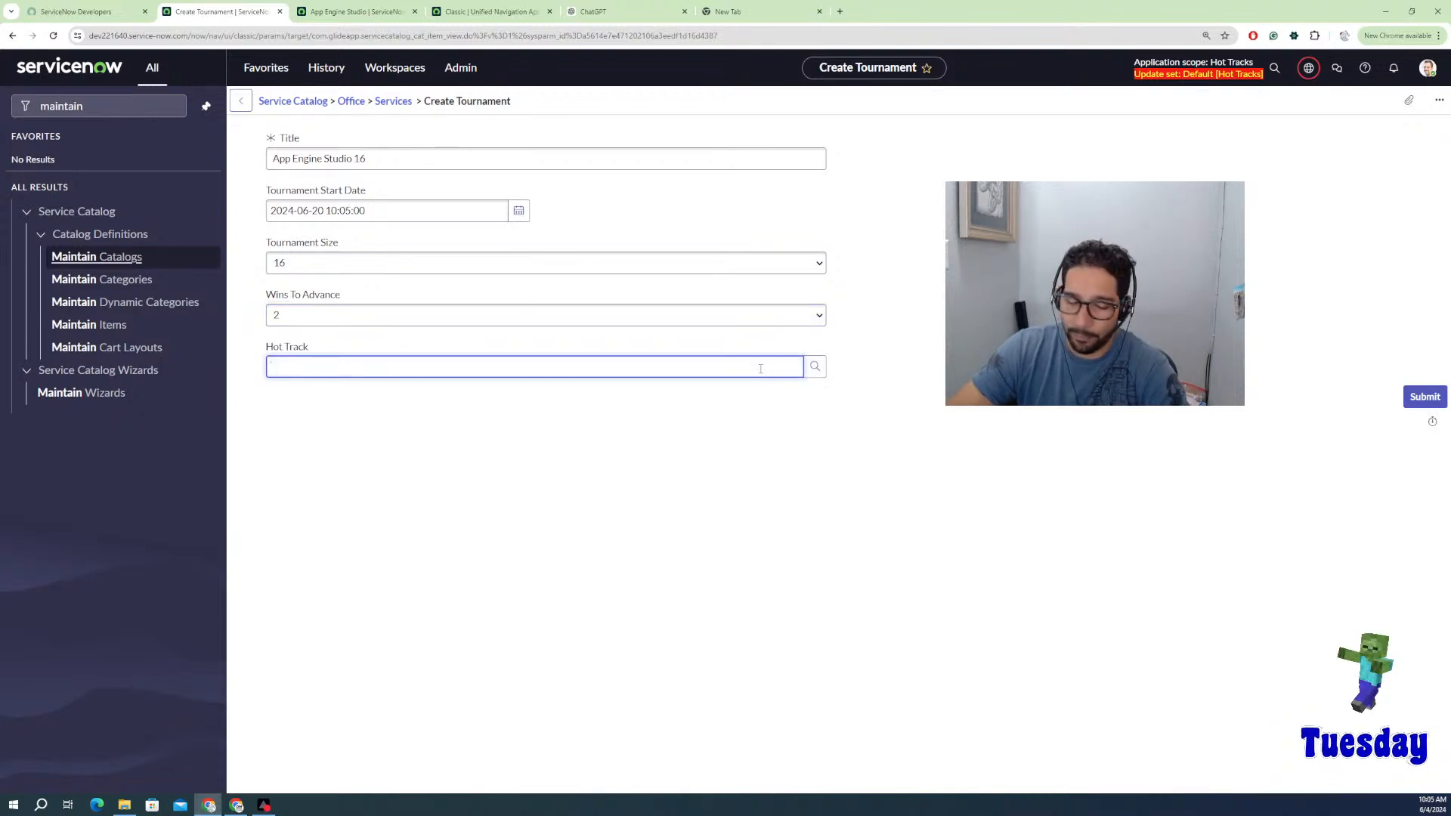
{"action": "type", "text": "h"}
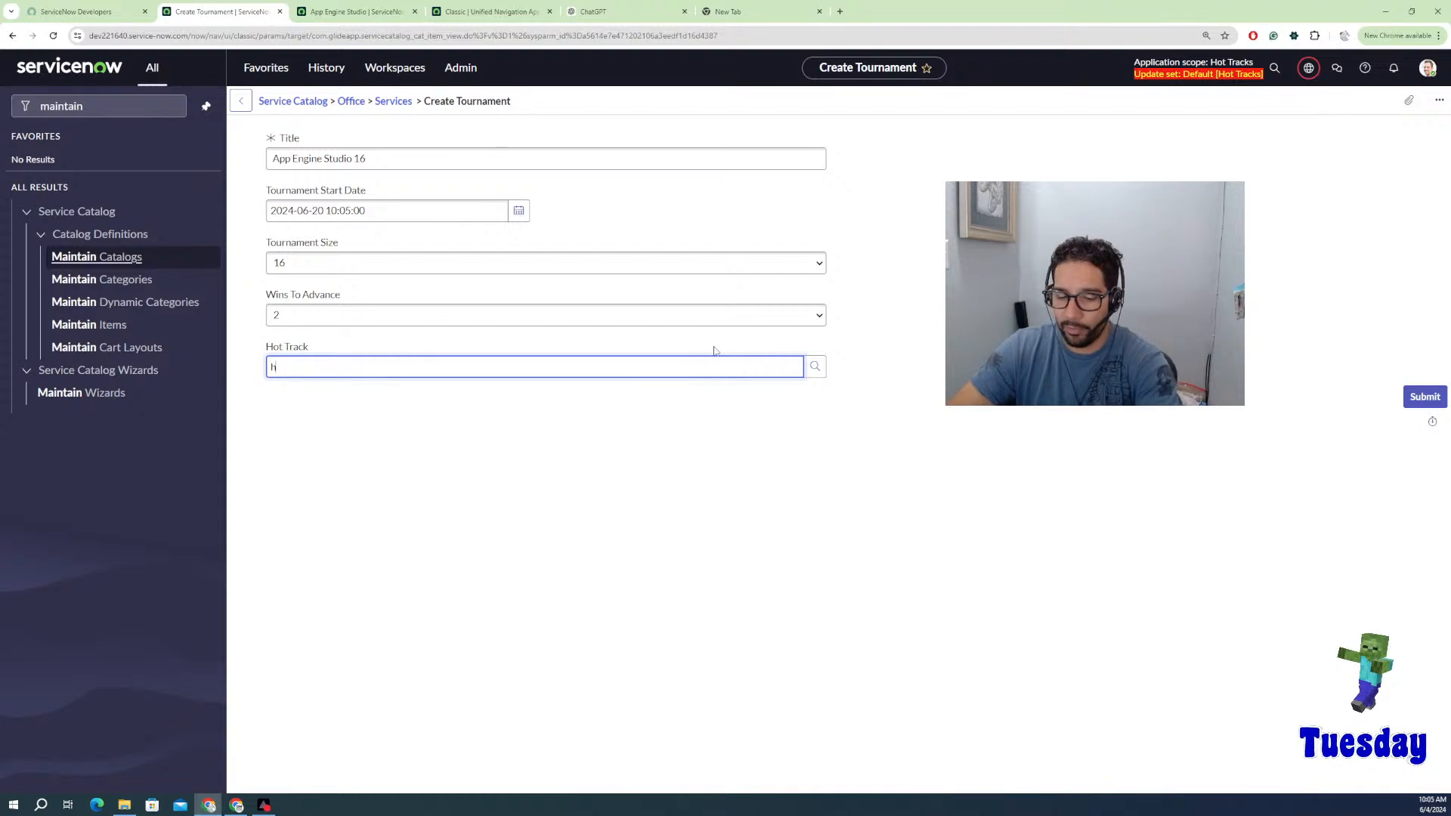
{"action": "left_click", "coordinate": [807, 369]}
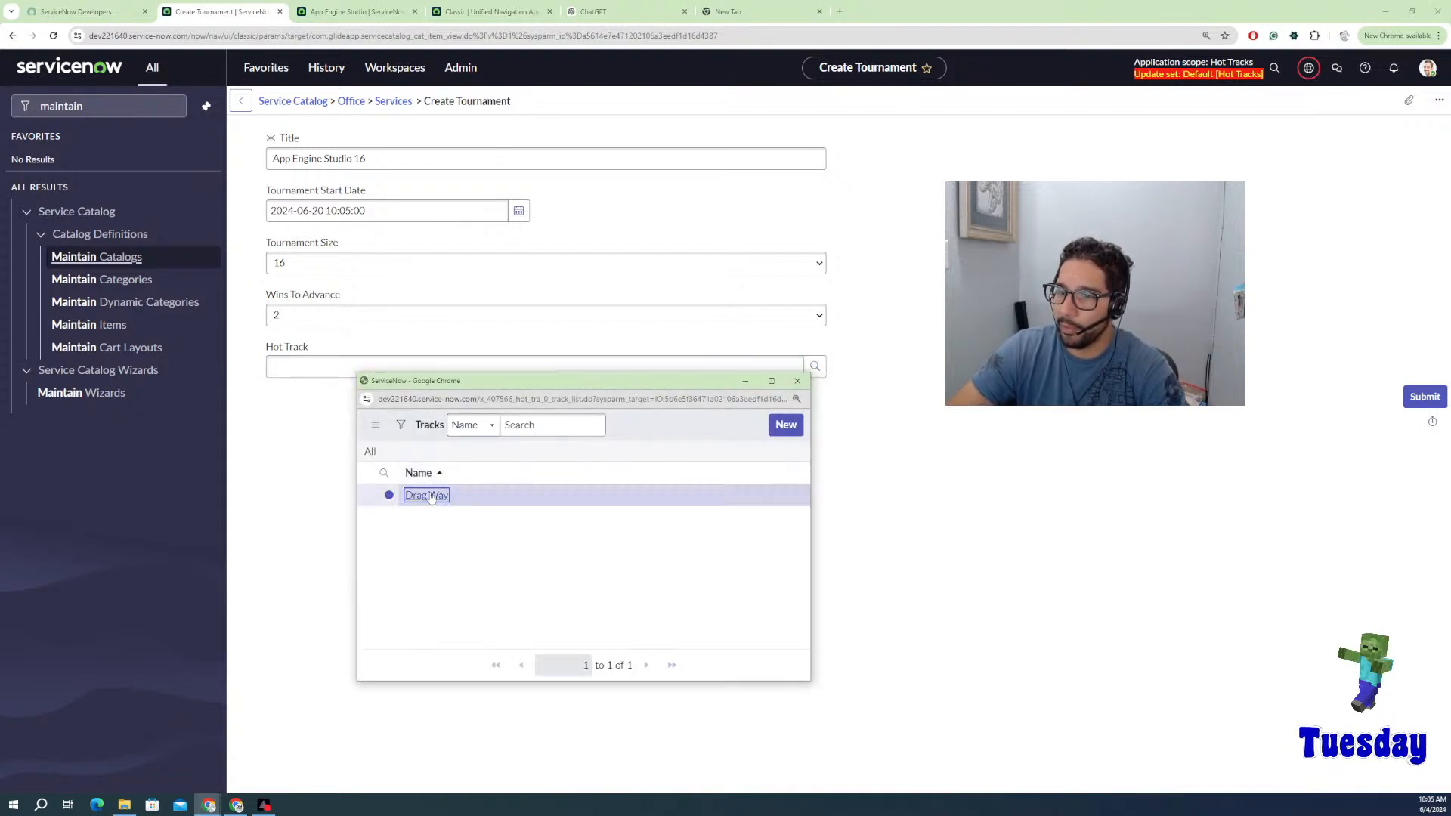
{"action": "left_click", "coordinate": [427, 495]}
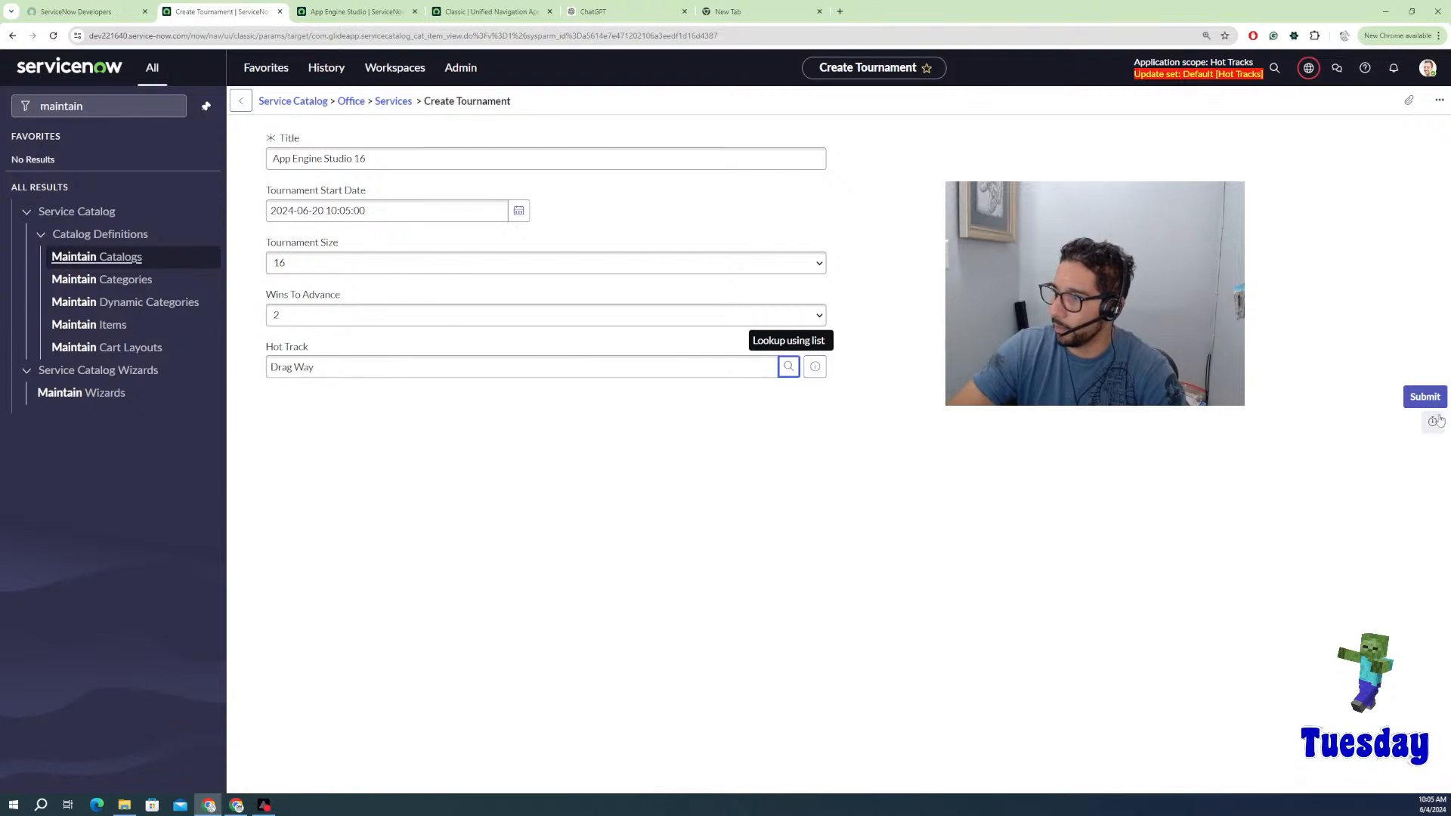
{"action": "left_click", "coordinate": [1414, 399]}
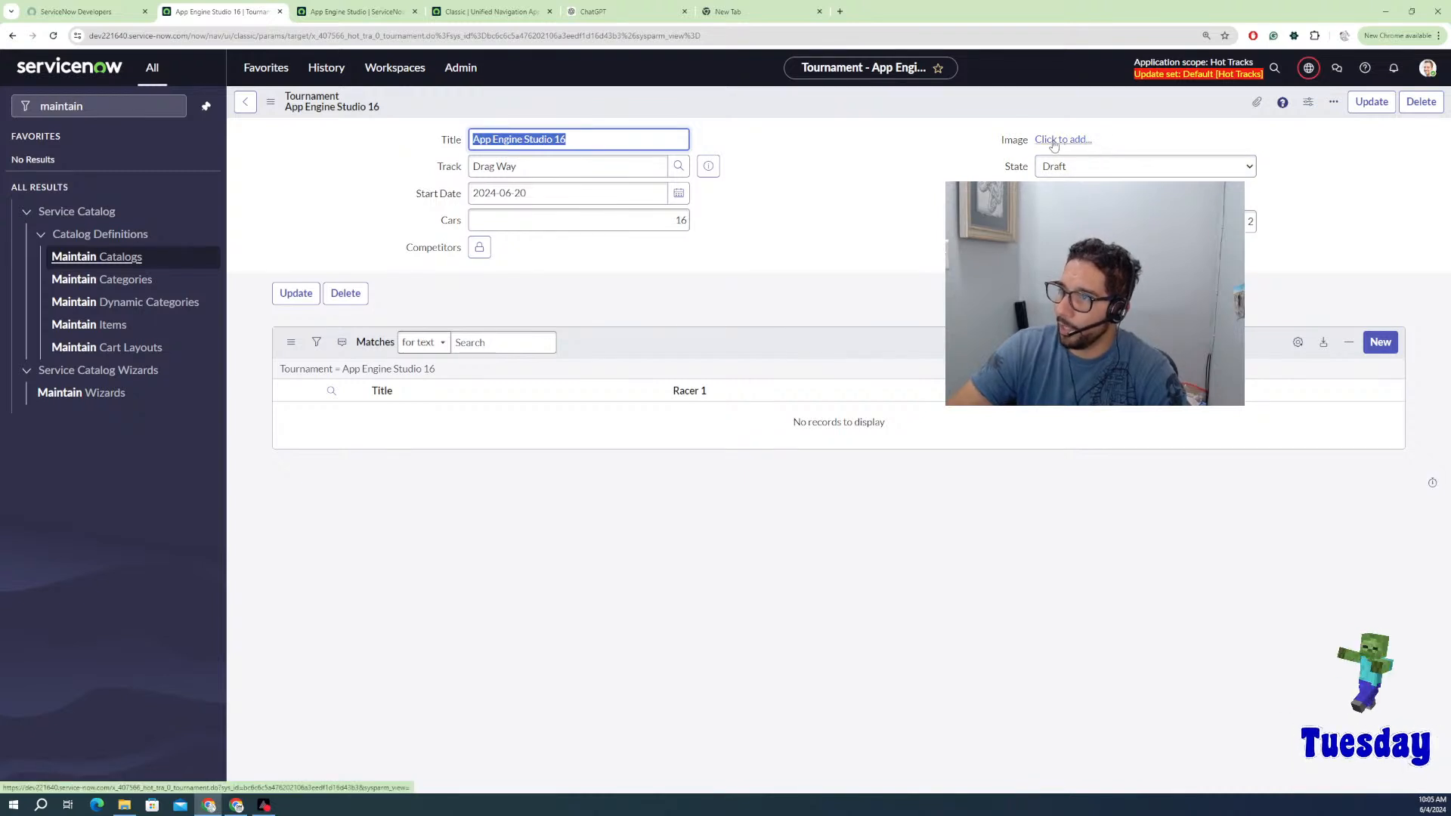
Step: Upload Workflow (2).jpg as the tournament record's image
{"action": "left_click", "coordinate": [1059, 141]}
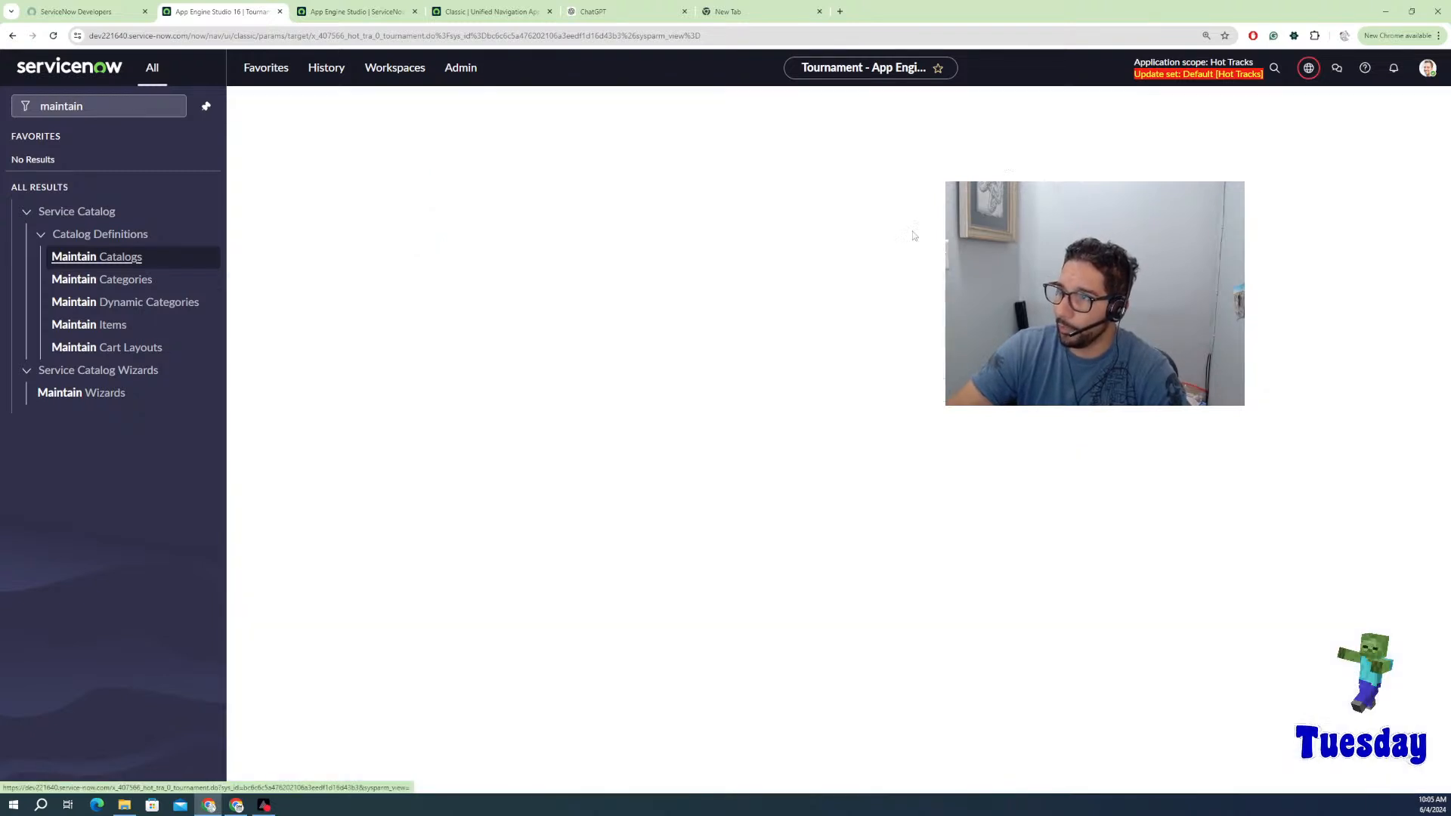
{"action": "left_click", "coordinate": [439, 170]}
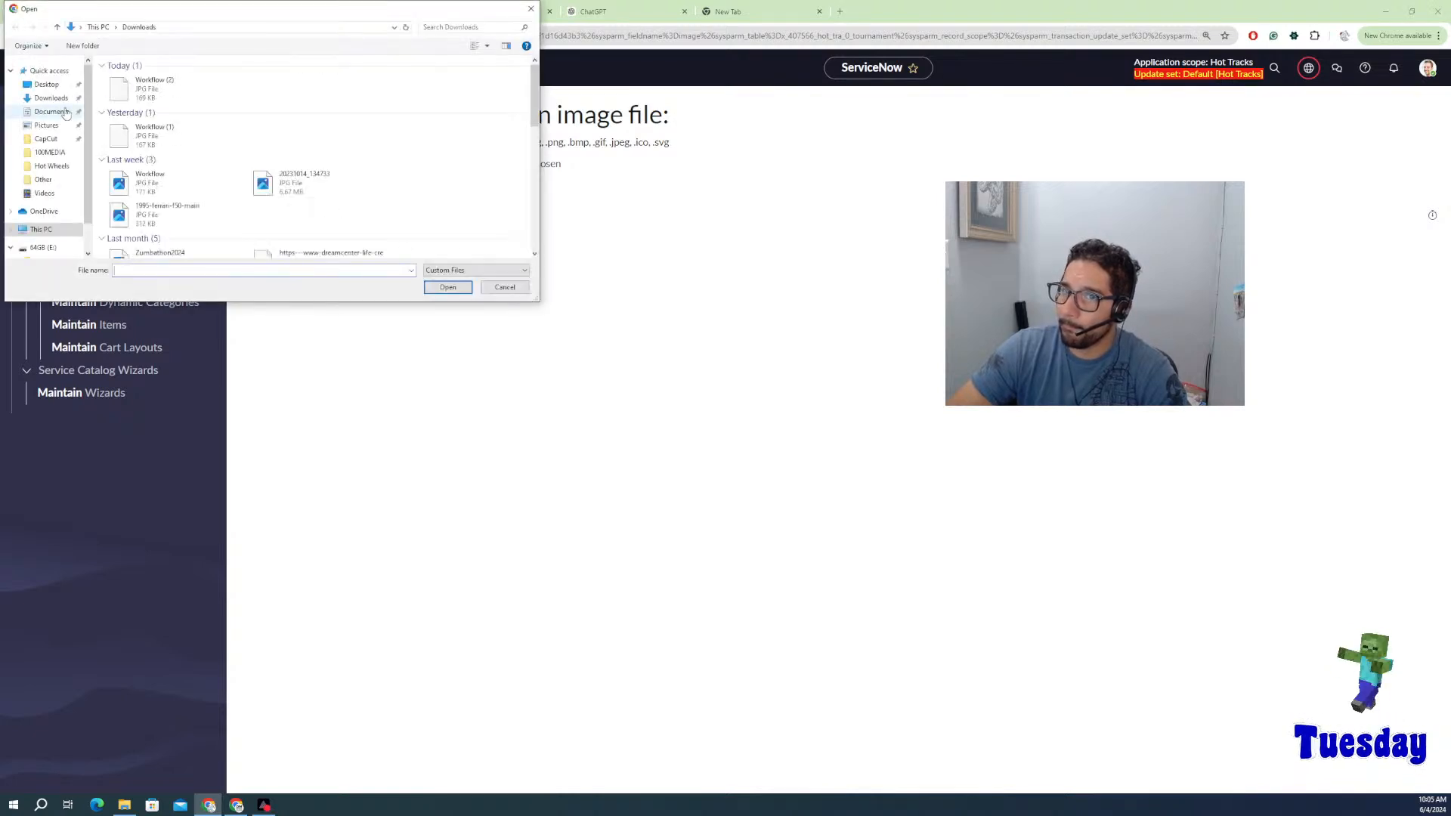
{"action": "left_click", "coordinate": [447, 288]}
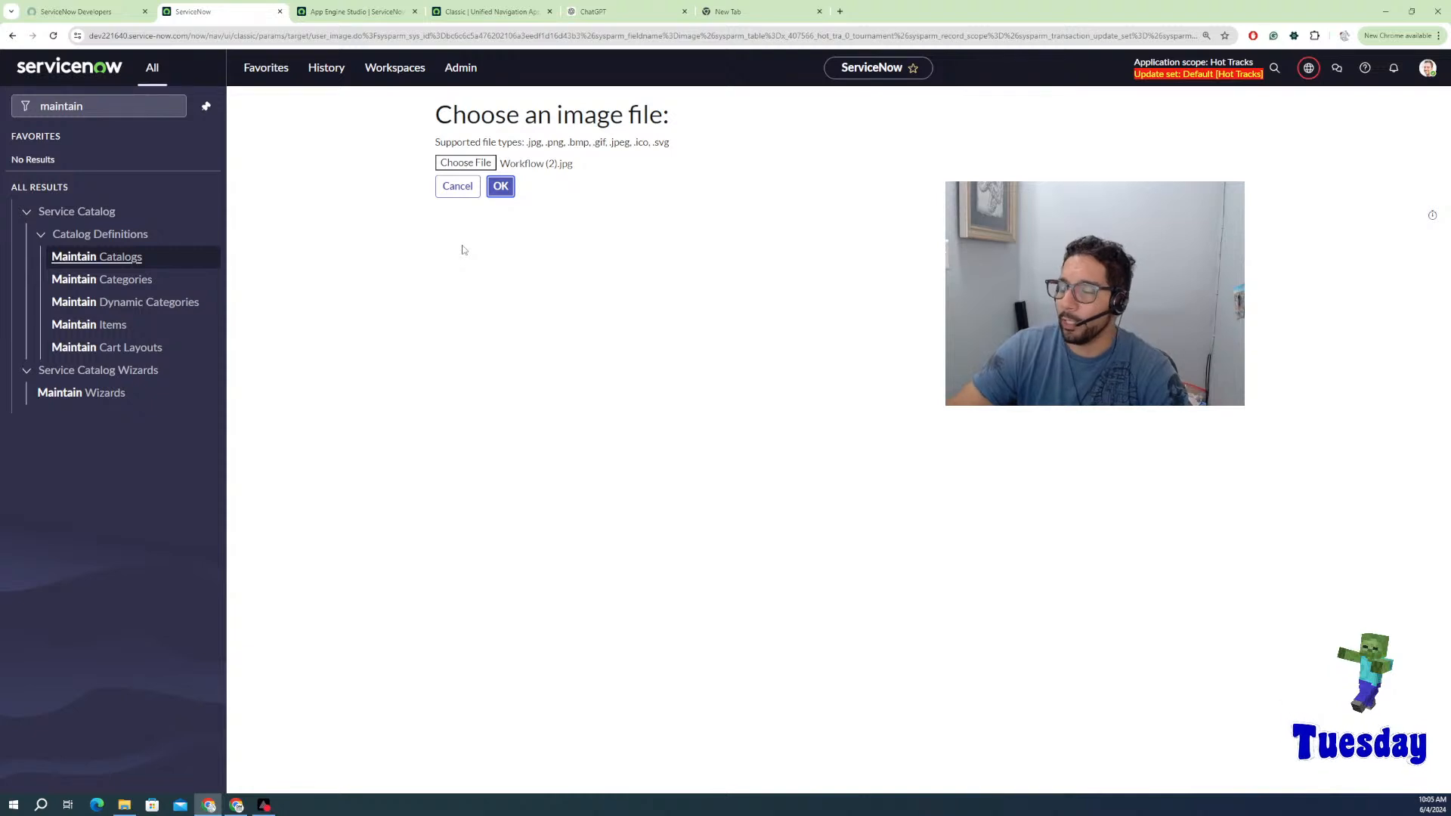
{"action": "key", "text": "Return"}
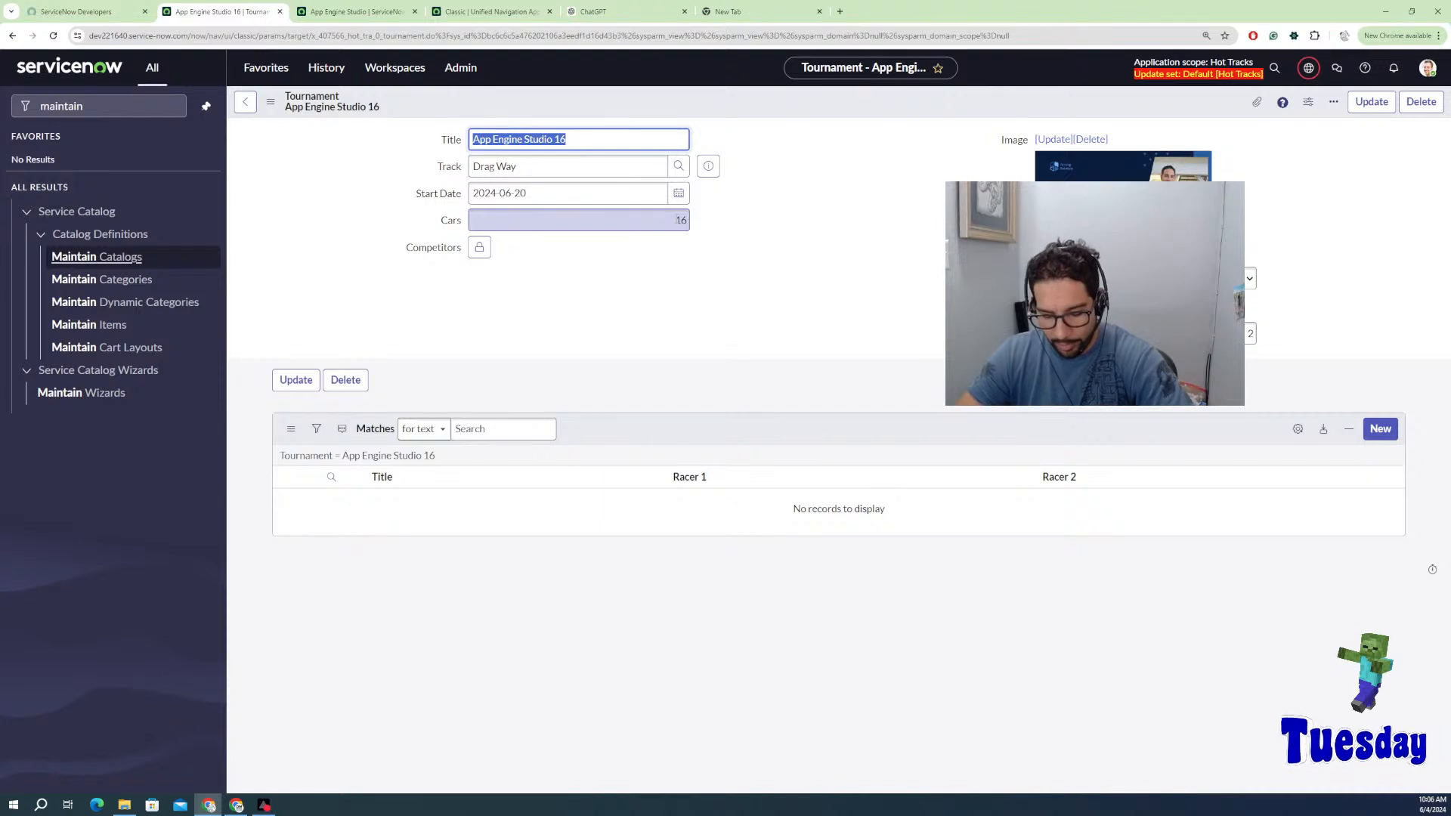
Step: Unlock Competitors and add 1986 Toyota Supra import, 1989 Honda Civic Ricer and 1994 Mustang Stang
{"action": "left_click", "coordinate": [474, 250]}
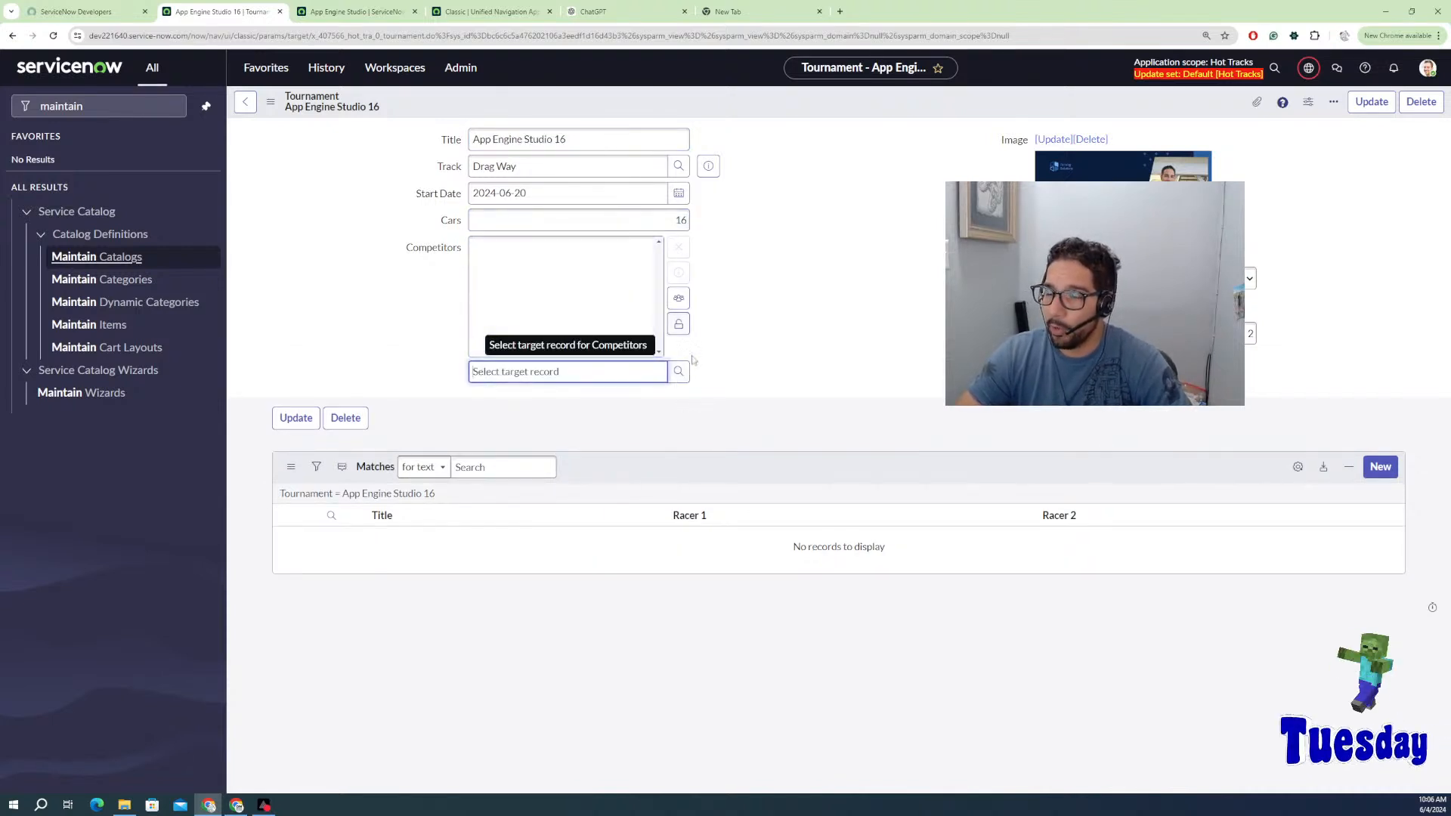
{"action": "left_click", "coordinate": [597, 374]}
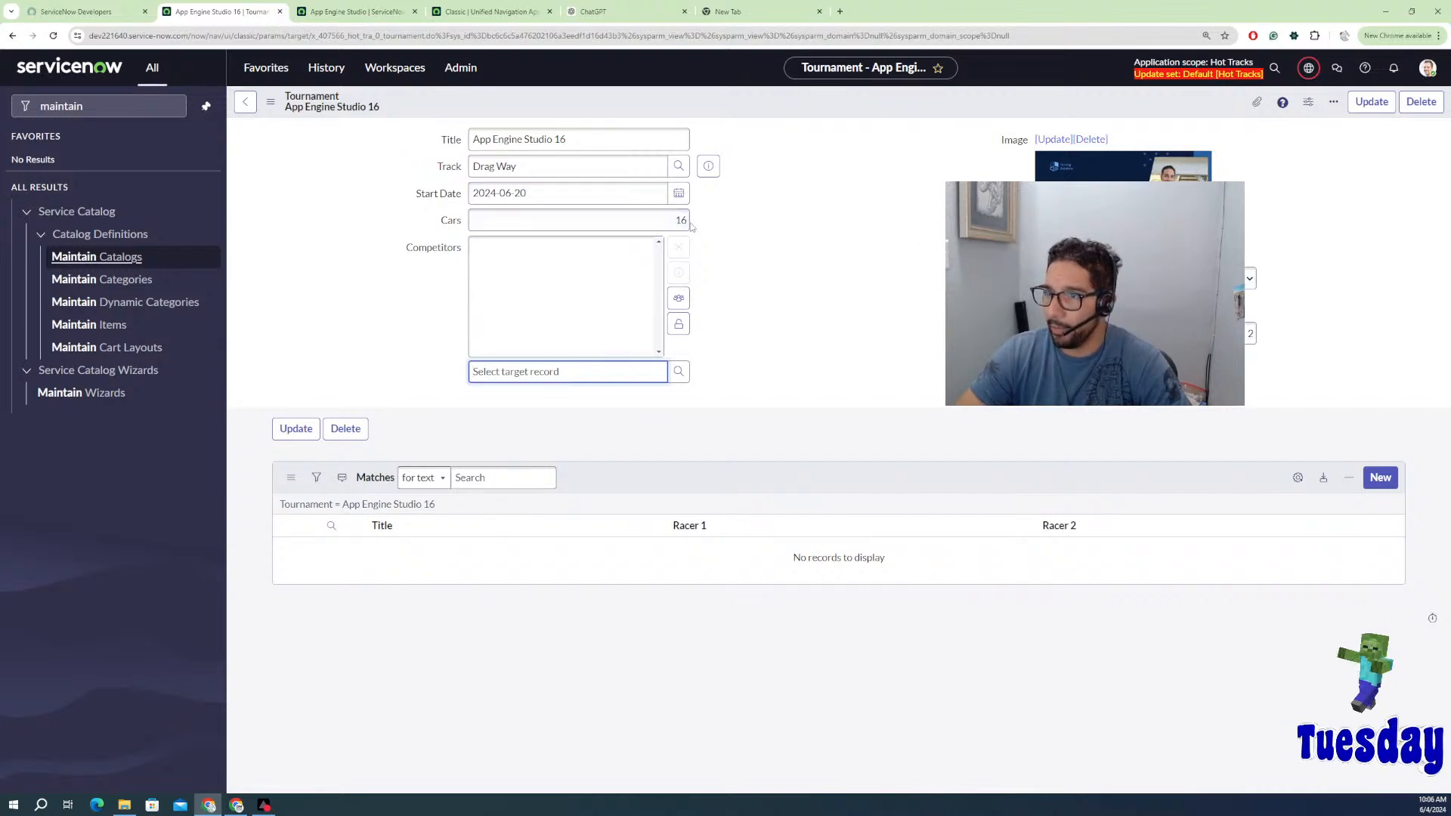
{"action": "left_click", "coordinate": [679, 302]}
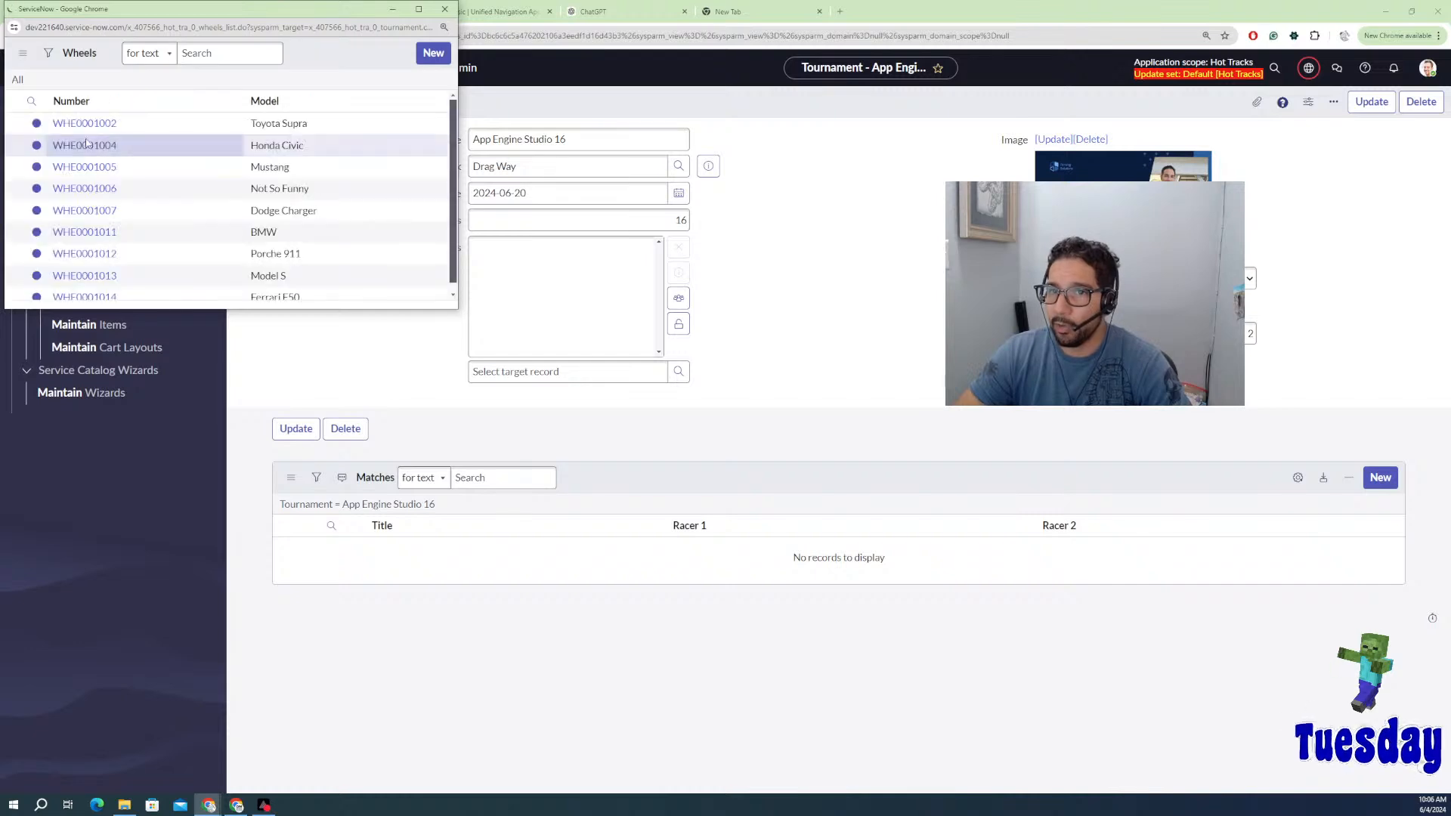
{"action": "scroll", "coordinate": [96, 142], "scroll_direction": "down", "scroll_amount": 1}
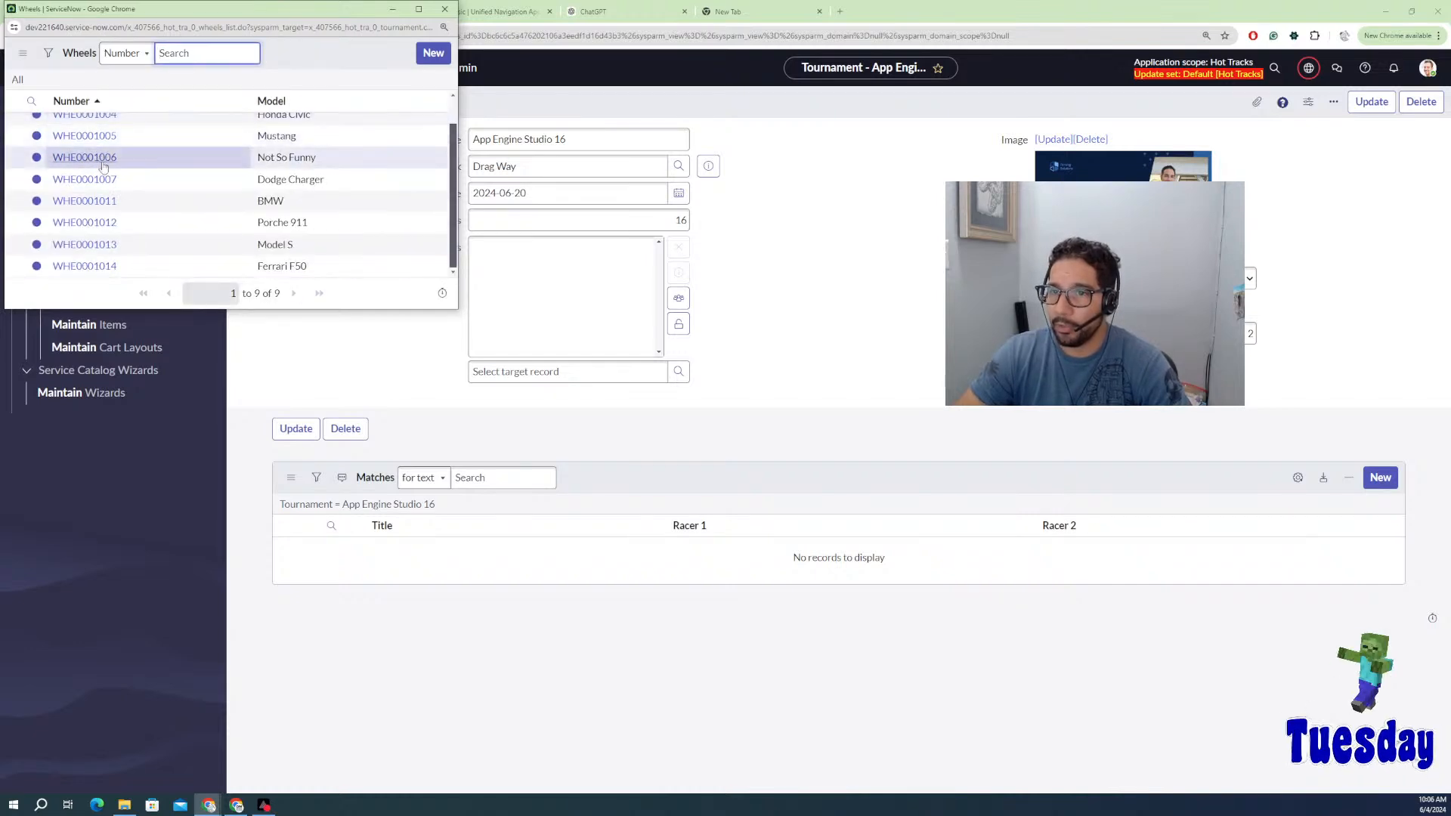
{"action": "scroll", "coordinate": [83, 147], "scroll_direction": "up", "scroll_amount": 1}
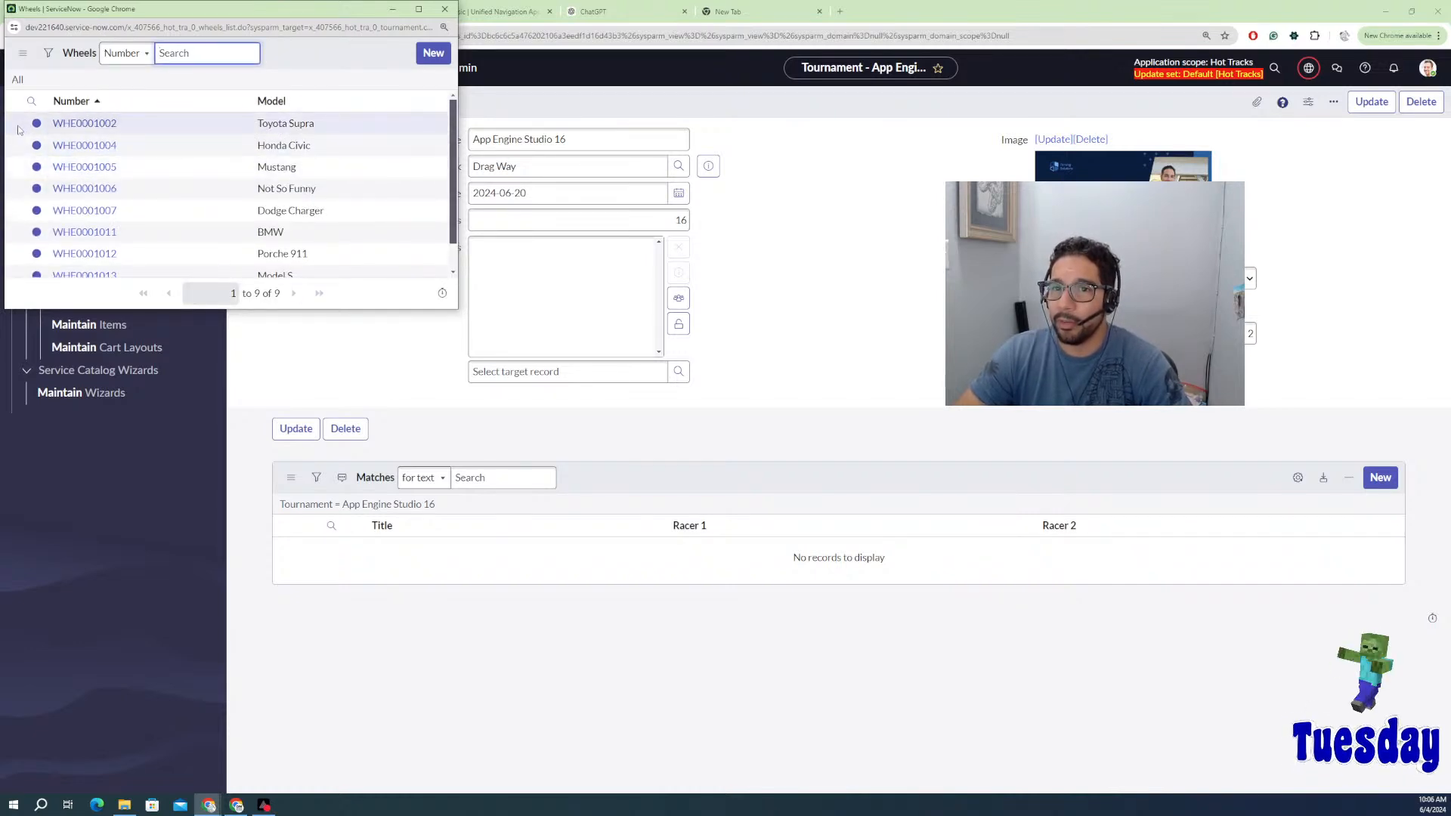
{"action": "left_click", "coordinate": [84, 124]}
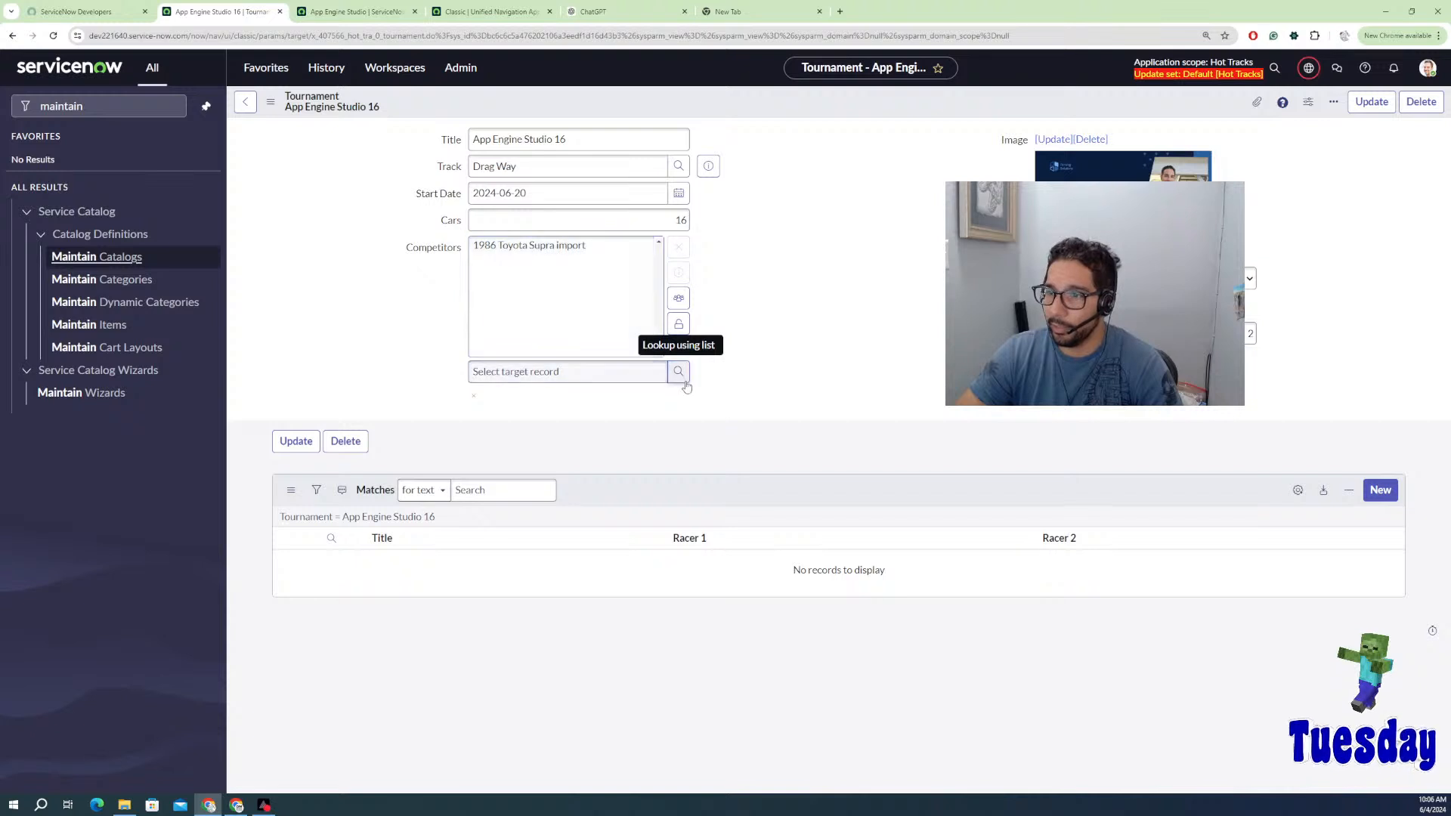
{"action": "left_click", "coordinate": [679, 371]}
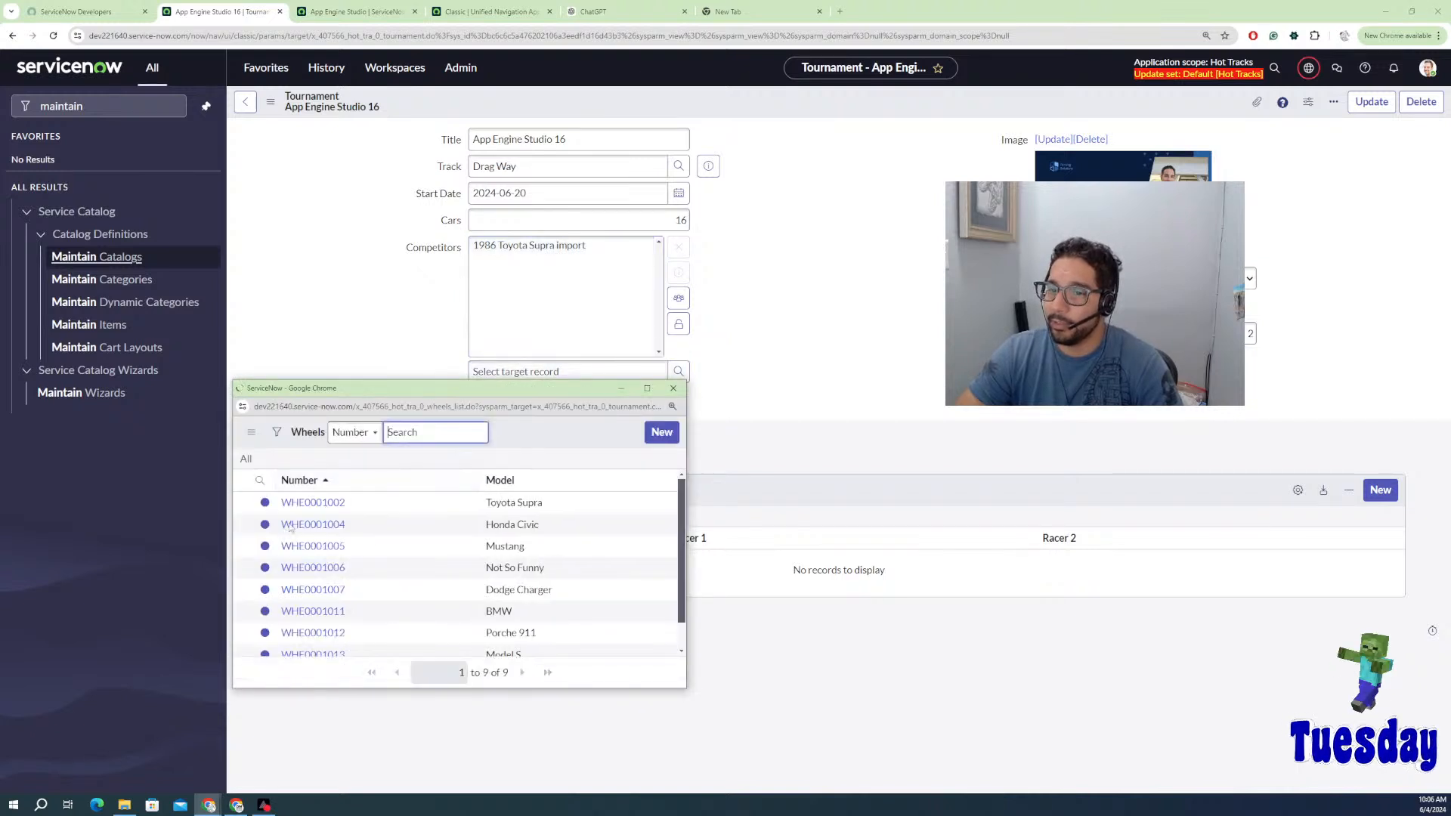
{"action": "left_click", "coordinate": [313, 525]}
{"action": "left_click", "coordinate": [677, 373]}
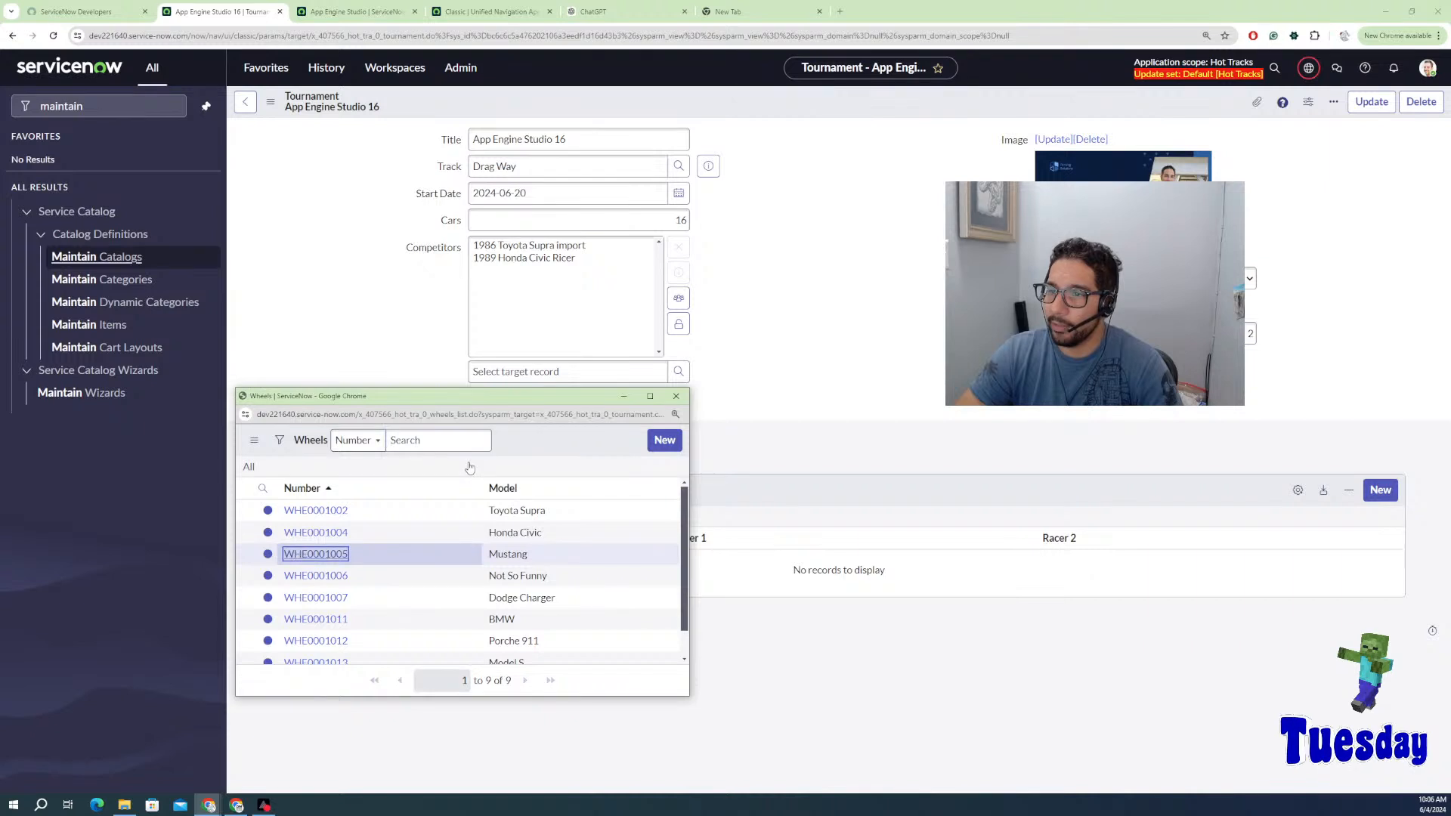
{"action": "left_click", "coordinate": [301, 555]}
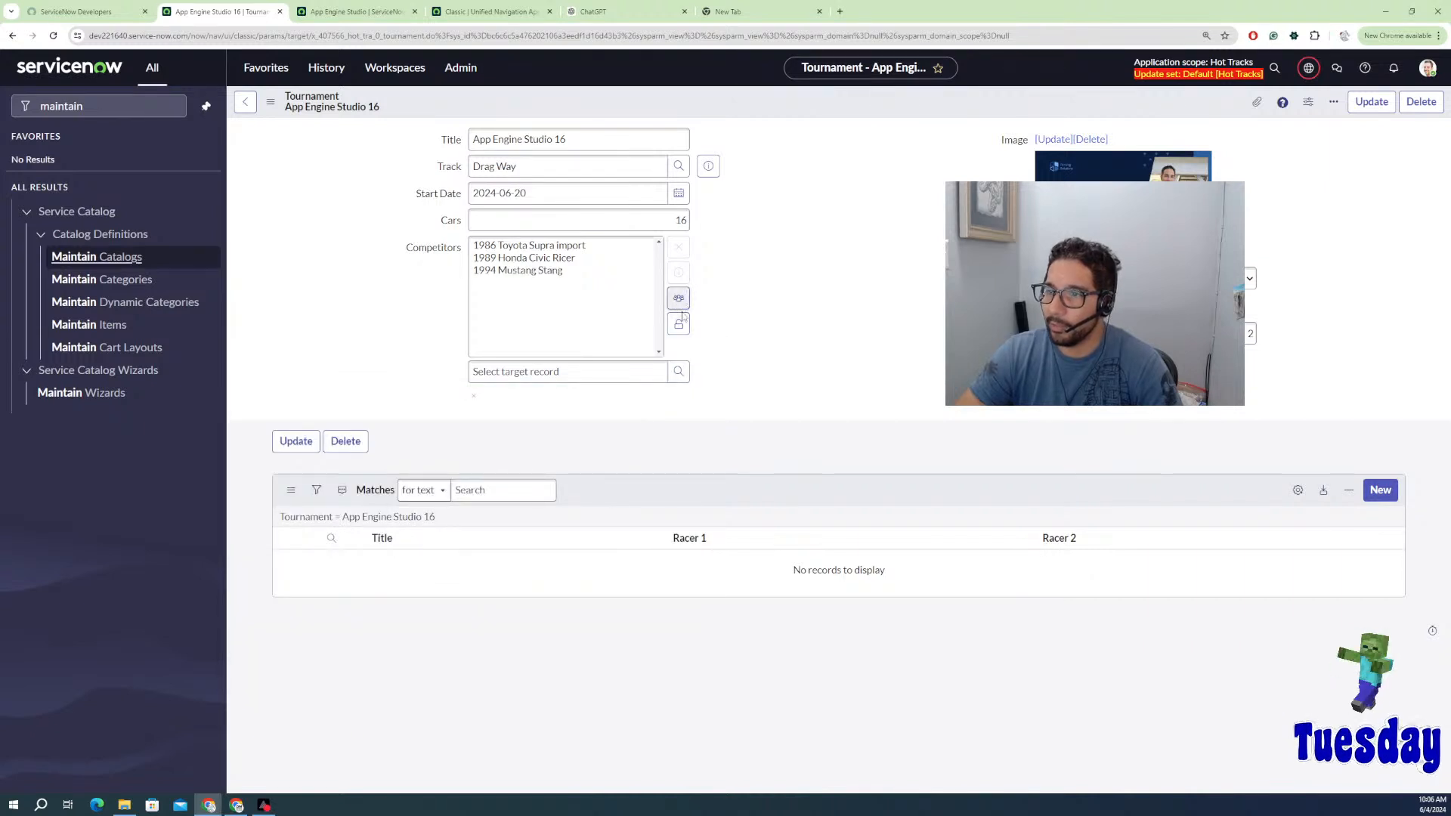
{"action": "left_click", "coordinate": [680, 297]}
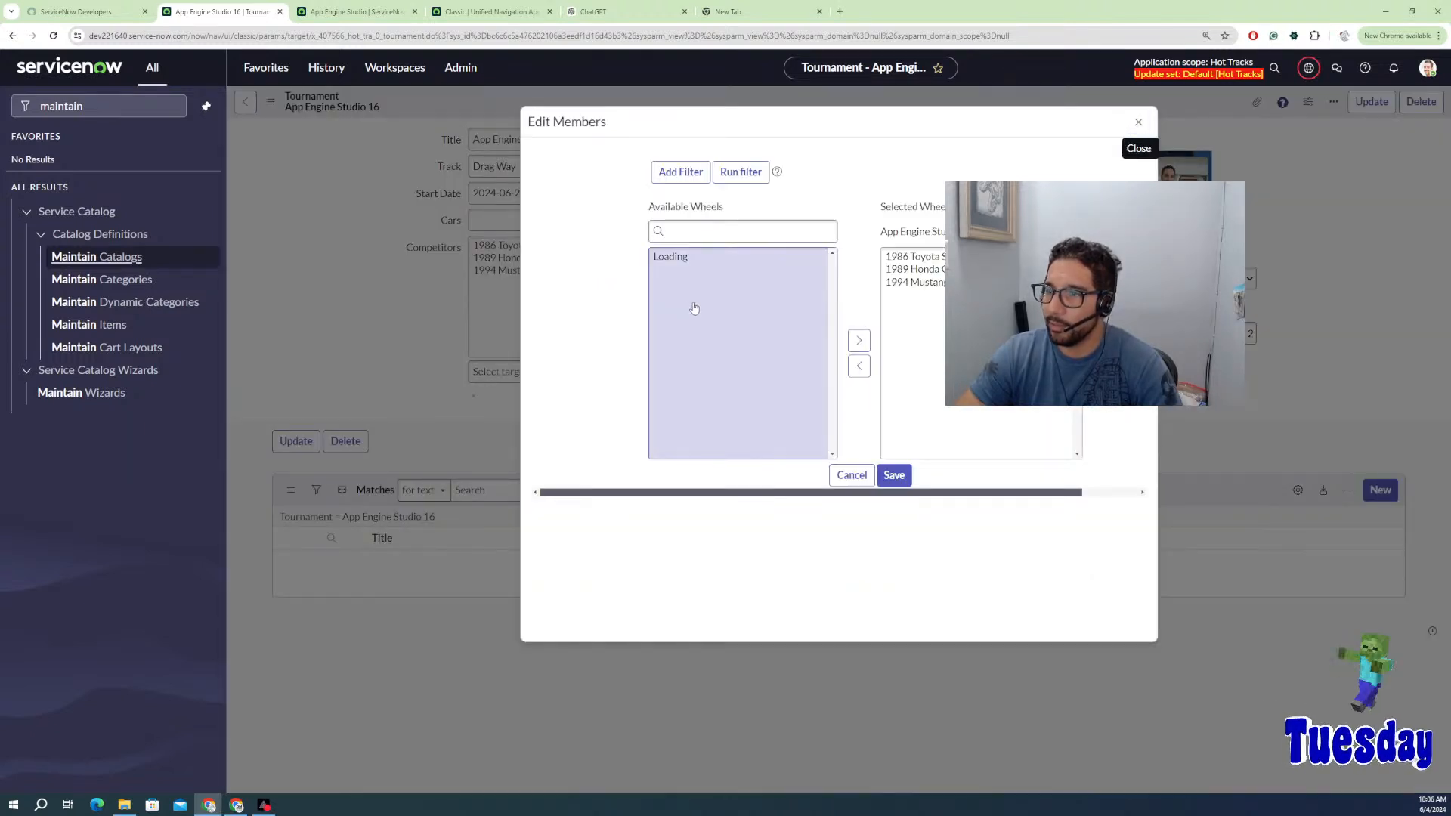
Step: Move the six remaining wheels, including the Ferrari F50, into the competitors and save
{"action": "left_click", "coordinate": [699, 295]}
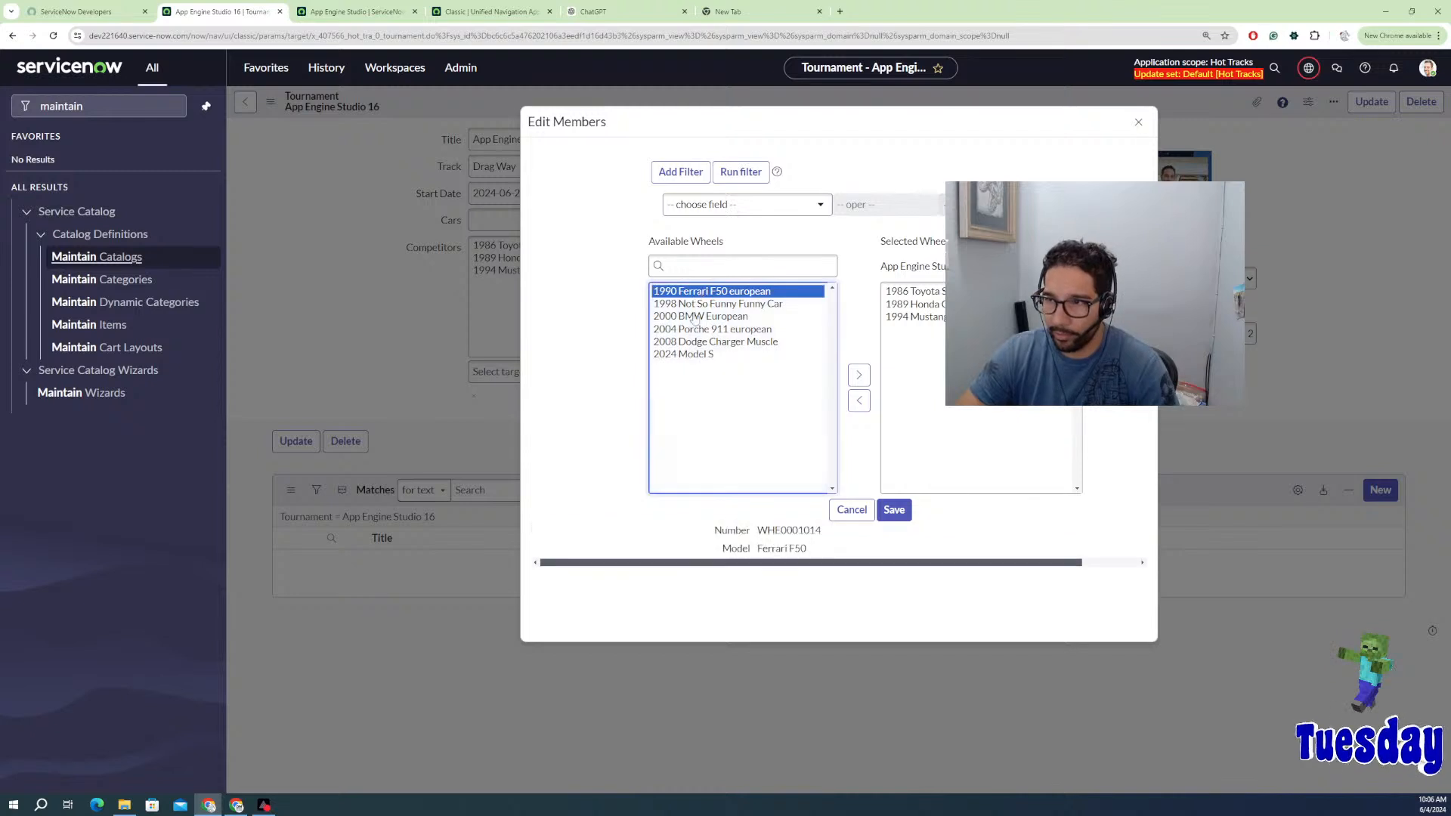
{"action": "left_click", "coordinate": [693, 354], "text": "shift"}
{"action": "left_click", "coordinate": [859, 375]}
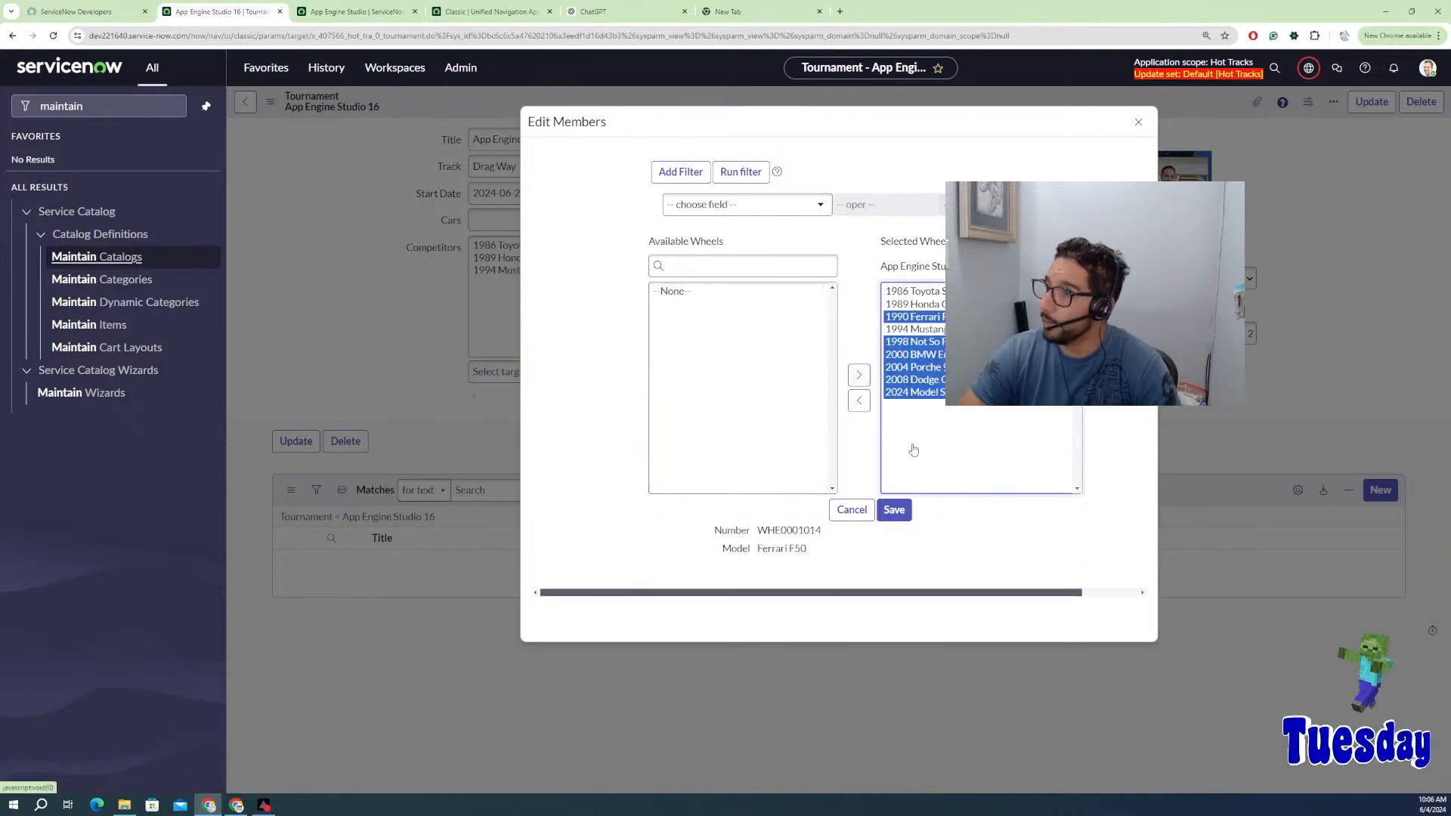
{"action": "left_click", "coordinate": [893, 510]}
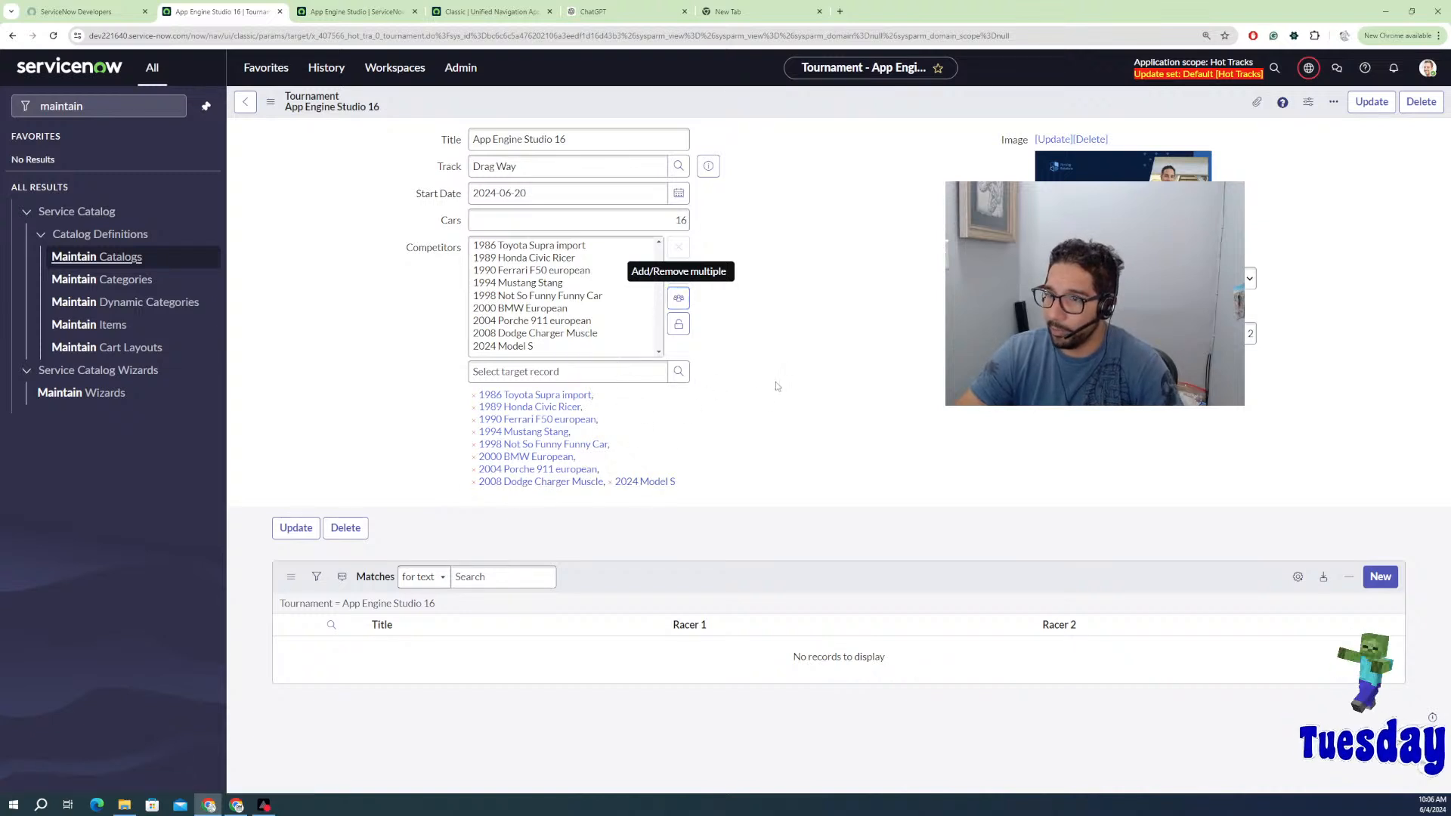
Step: Open the wheel lookup's New wheel form and close it without saving
{"action": "left_click", "coordinate": [679, 371]}
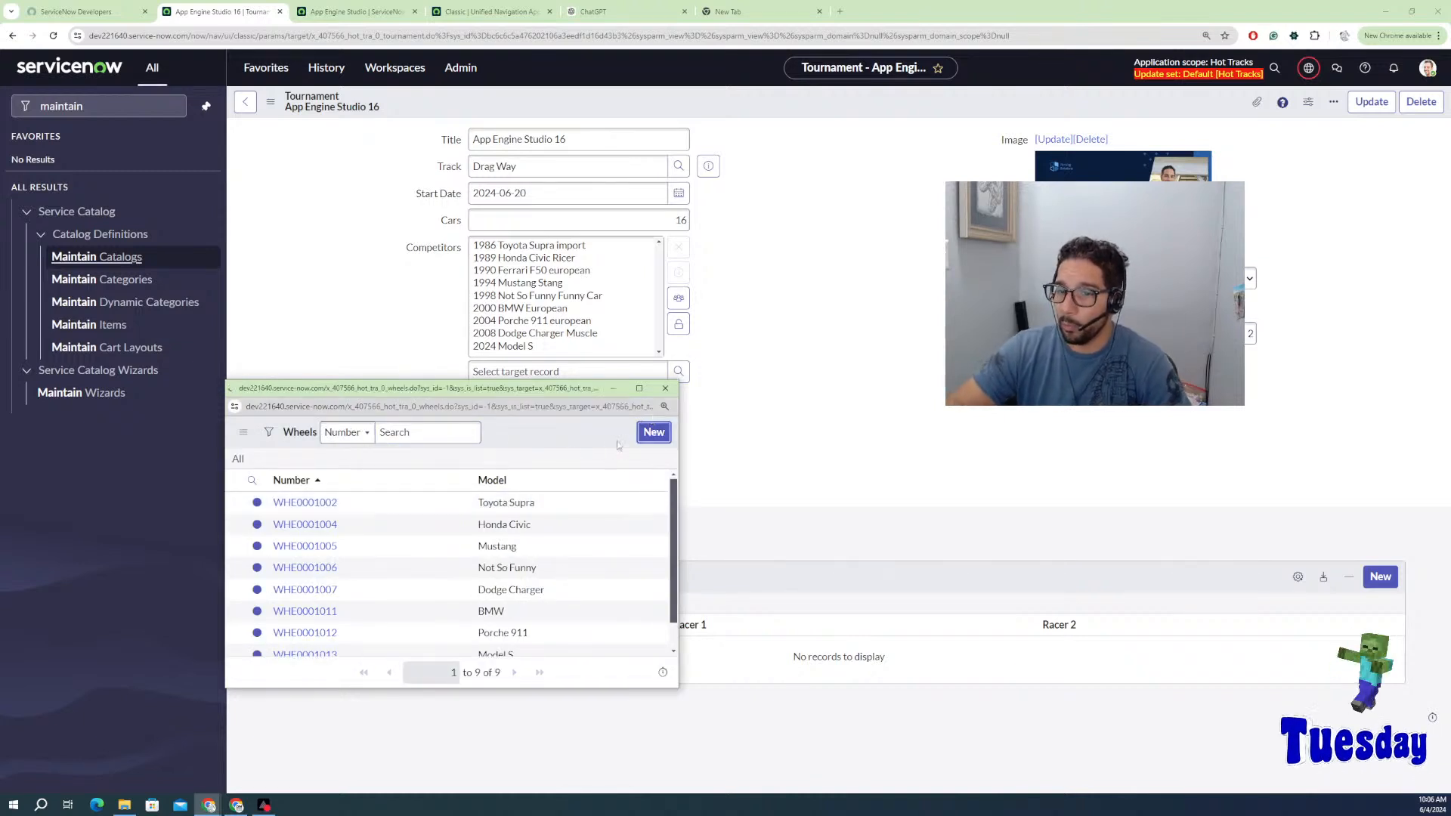
{"action": "left_click", "coordinate": [653, 432]}
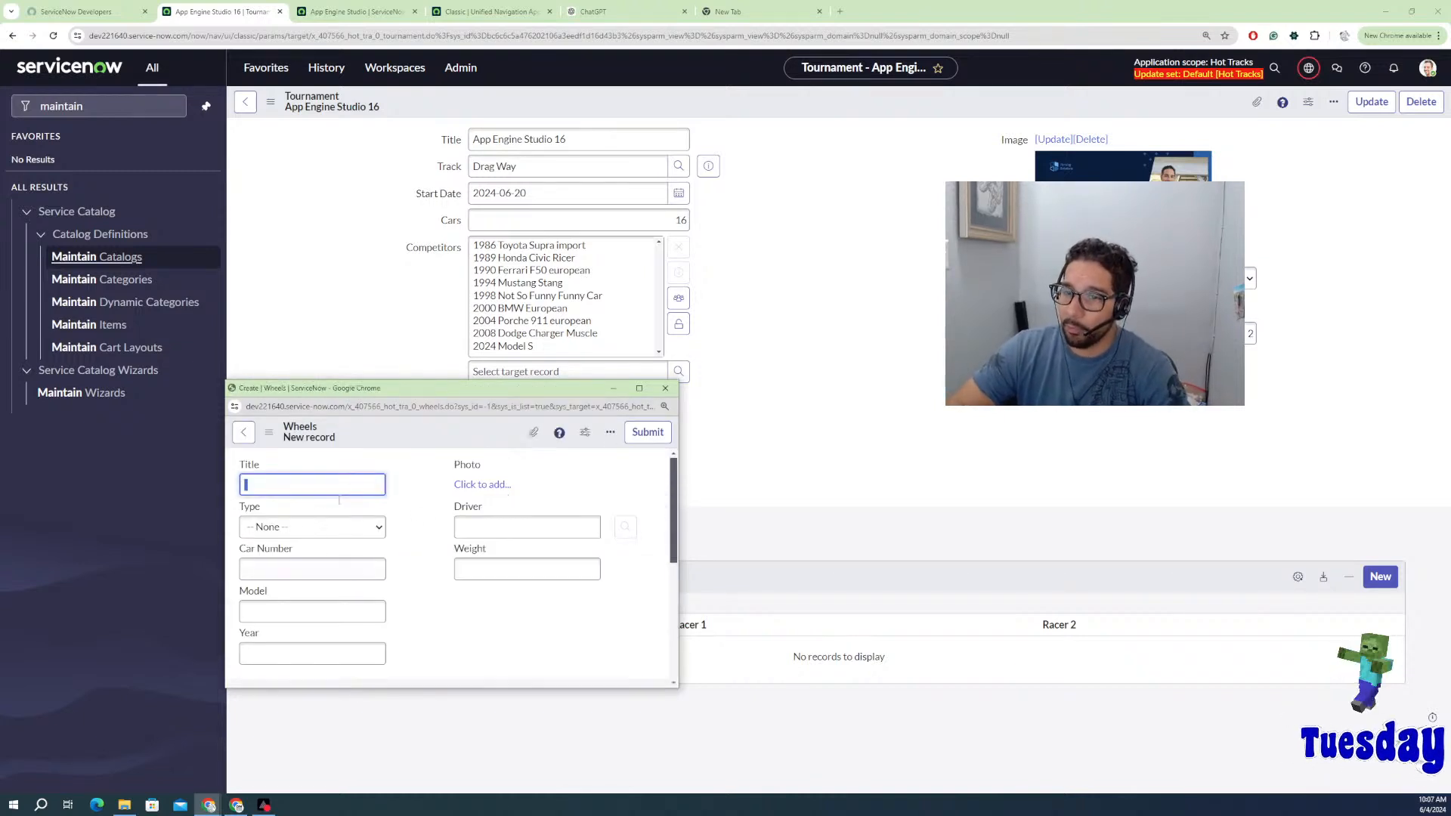
{"action": "left_click", "coordinate": [665, 387]}
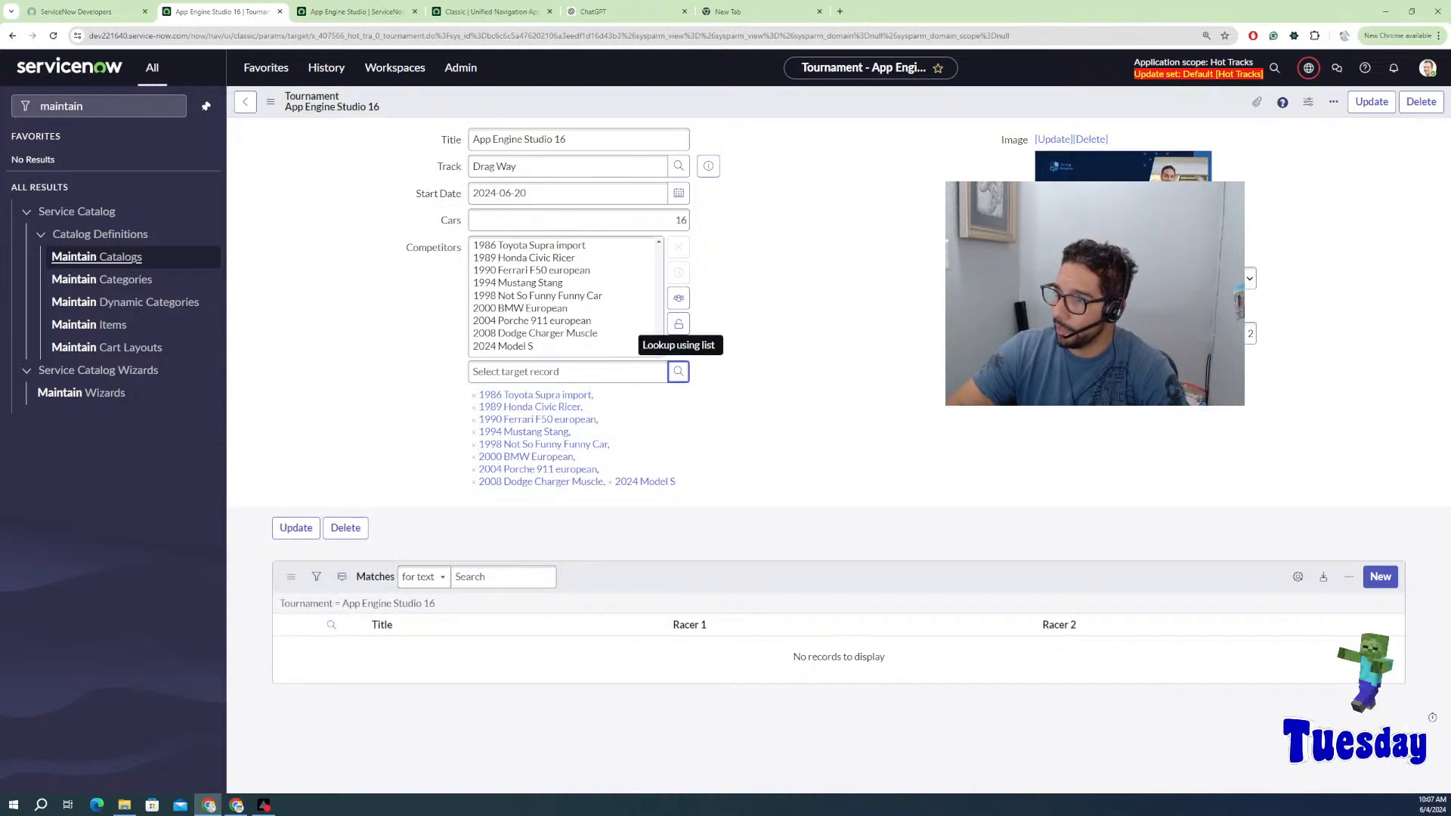
Step: Save the tournament record from the header menu, then select its Cars value of 16
{"action": "right_click", "coordinate": [768, 114]}
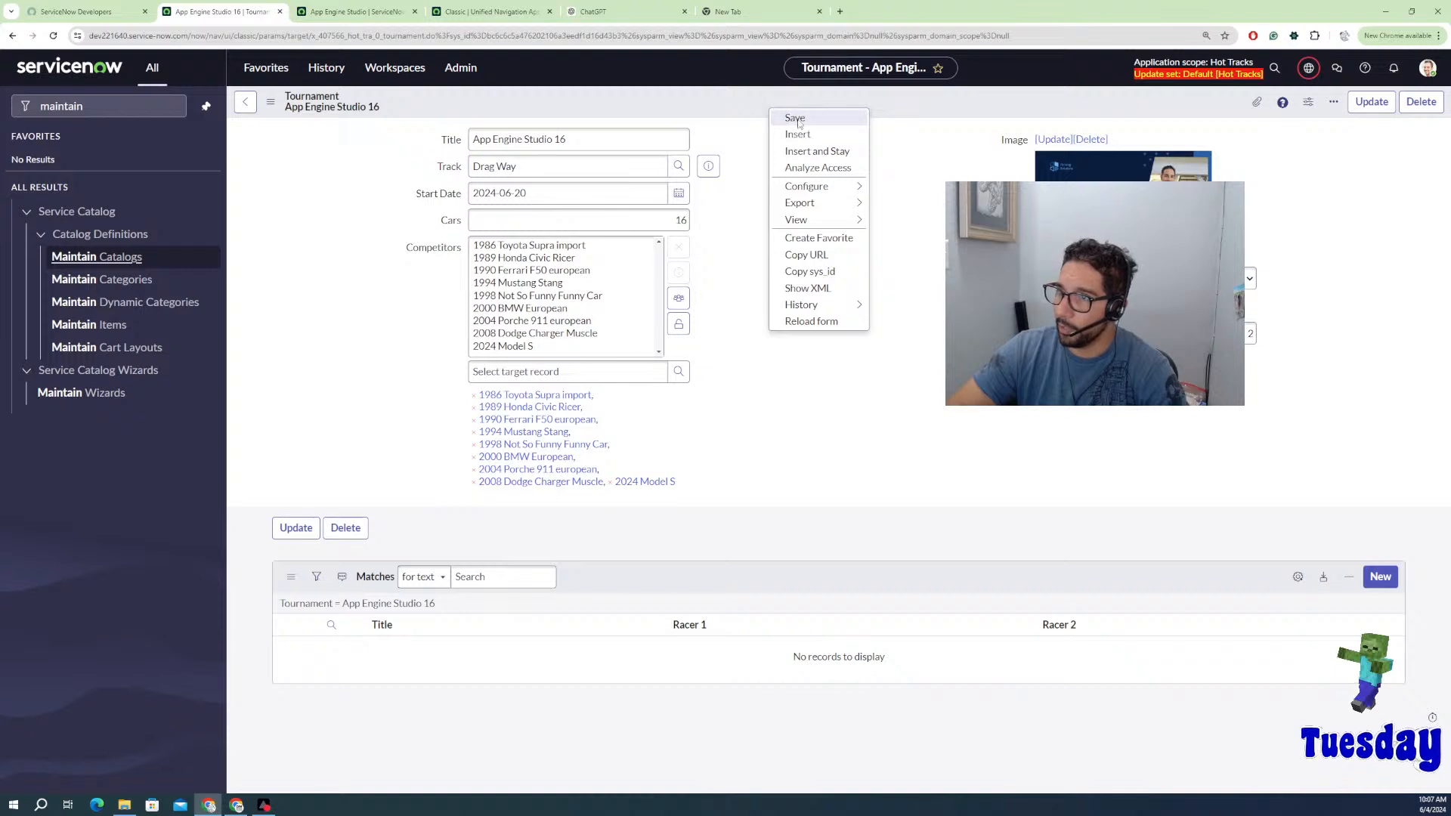
{"action": "left_click", "coordinate": [790, 118]}
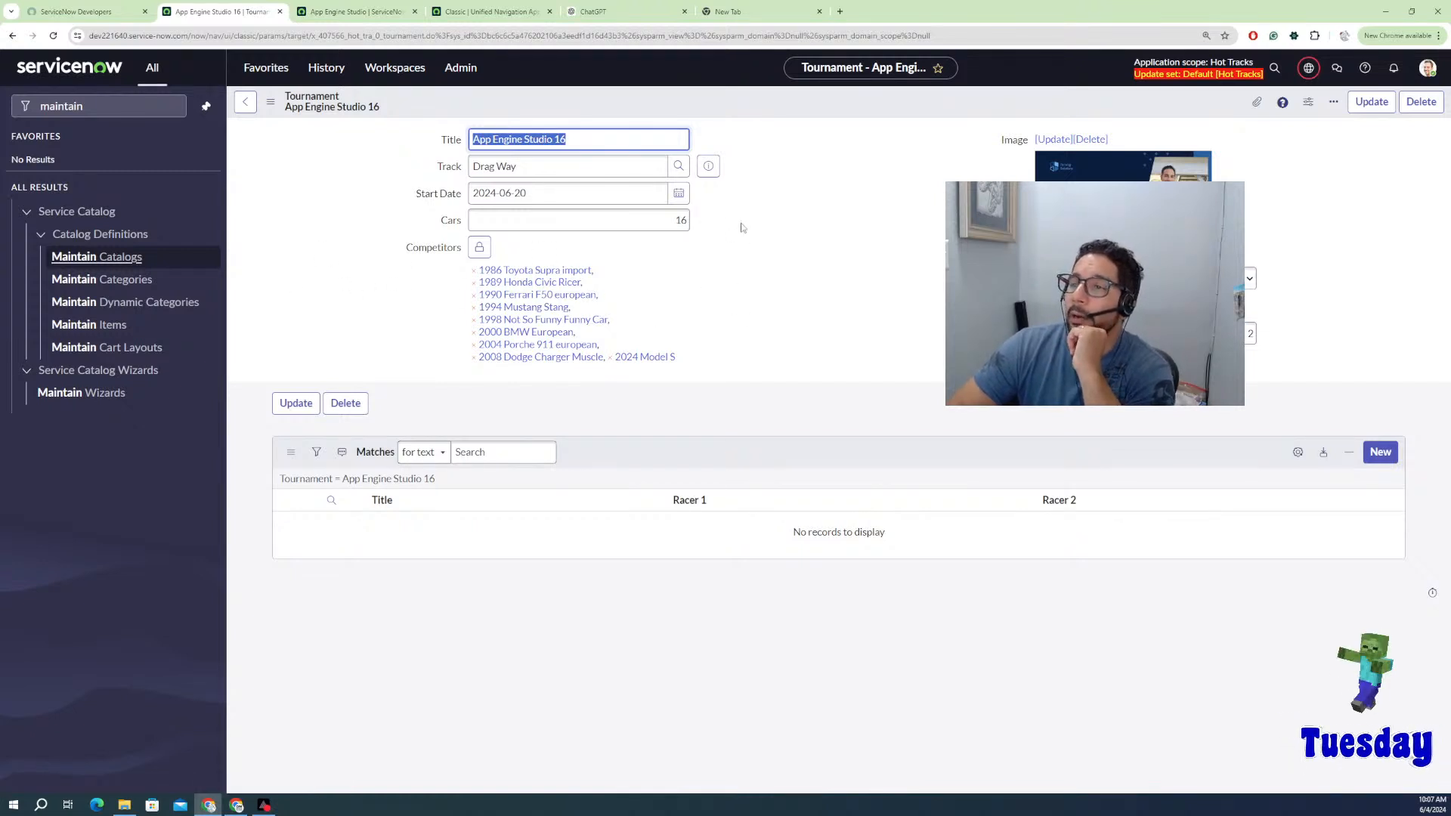
{"action": "double_click", "coordinate": [684, 220]}
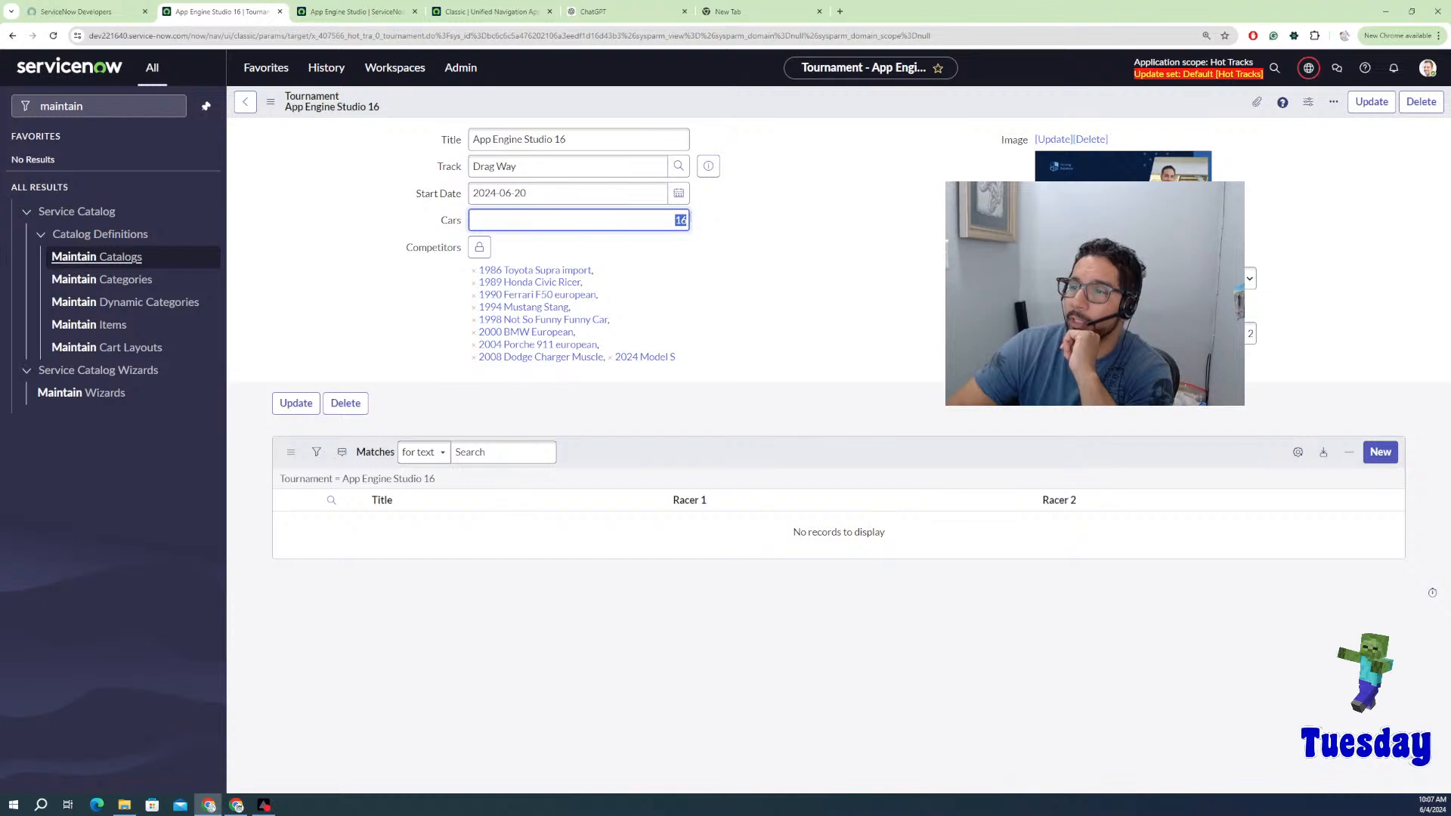
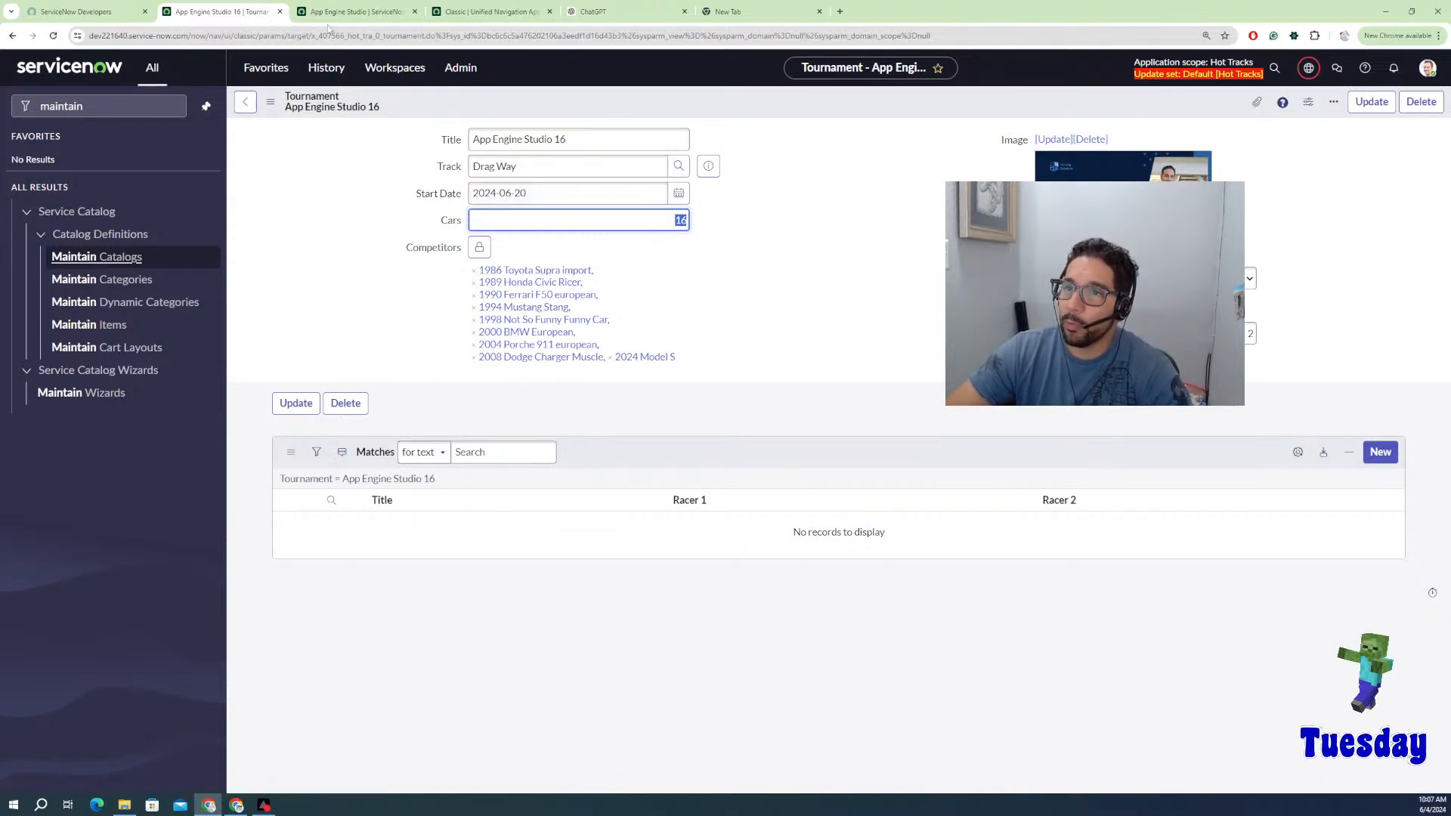
Step: Duplicate the Tournament tab, then take the original tab back to the Catalog Items list
{"action": "right_click", "coordinate": [258, 12]}
{"action": "left_click", "coordinate": [295, 120]}
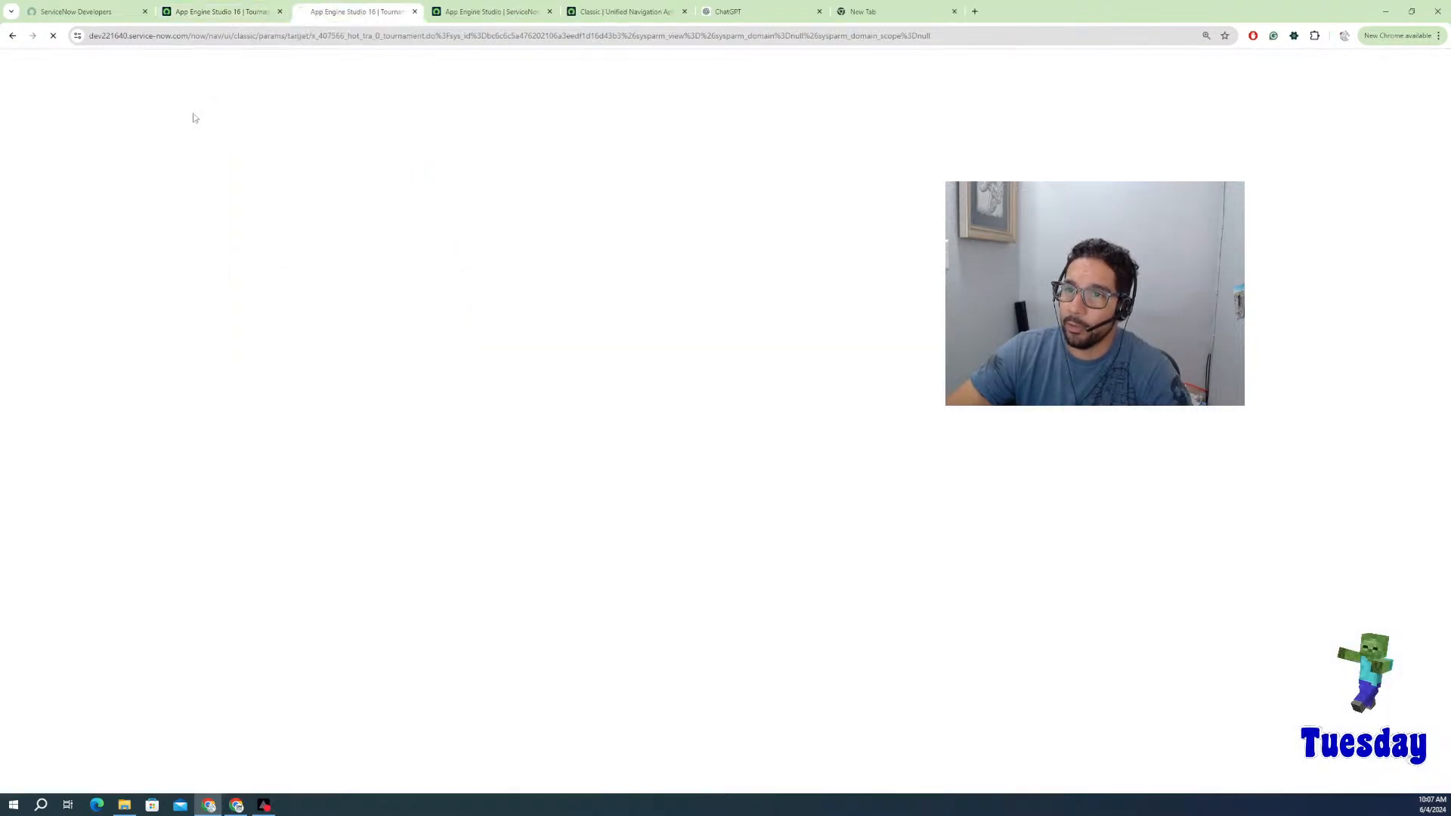
{"action": "left_click", "coordinate": [216, 11]}
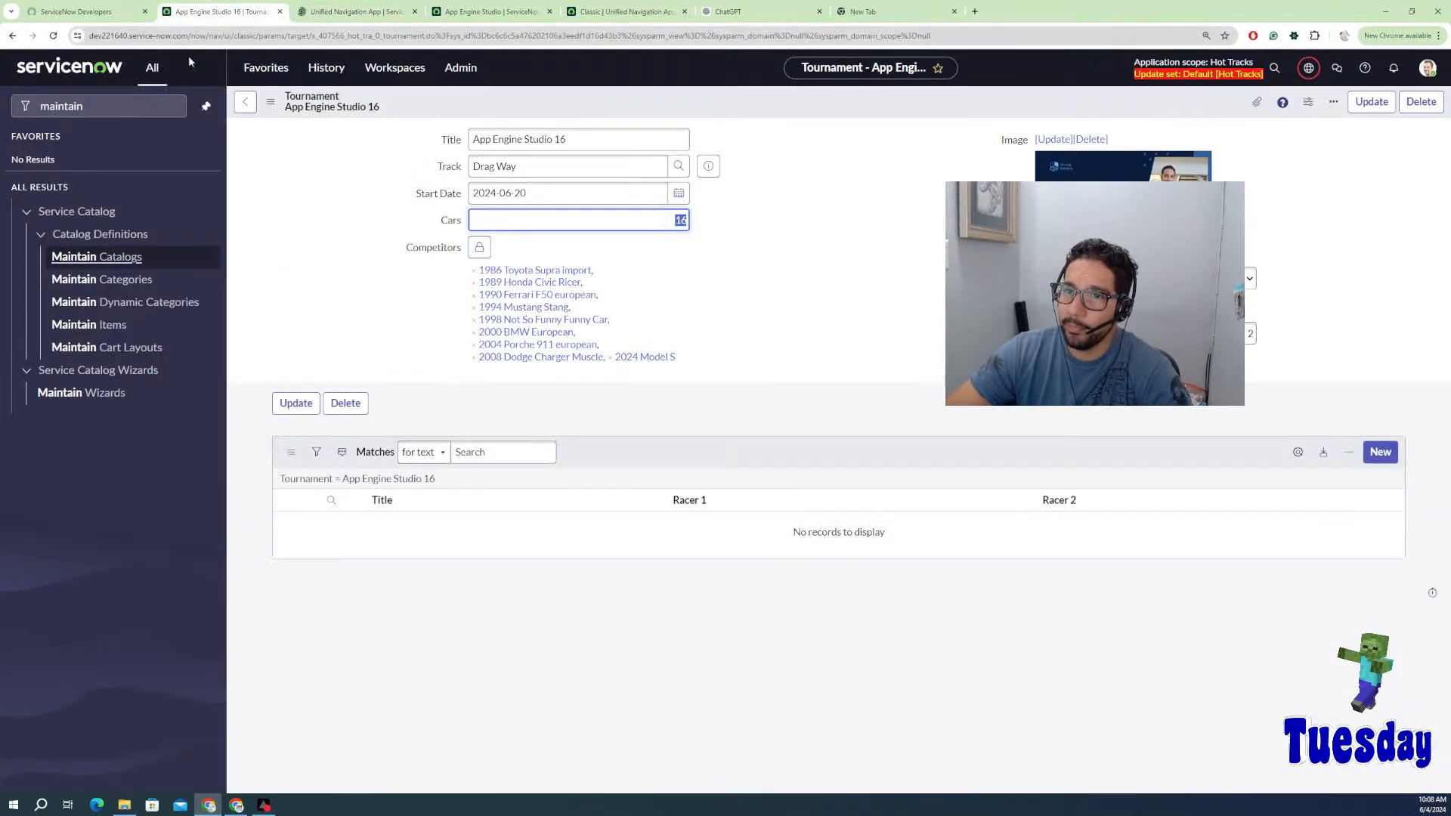
{"action": "right_click", "coordinate": [12, 36]}
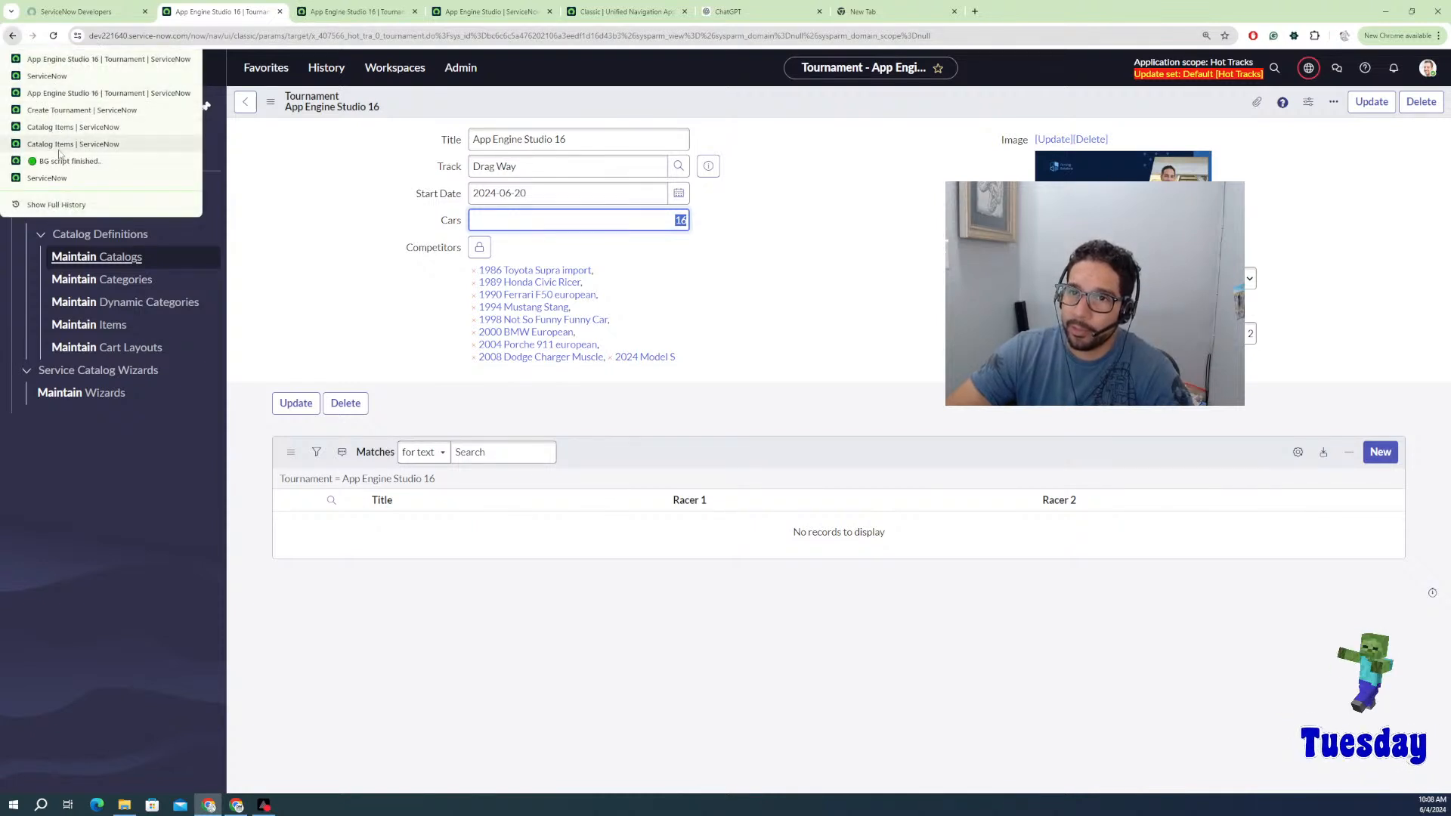
{"action": "left_click", "coordinate": [56, 144]}
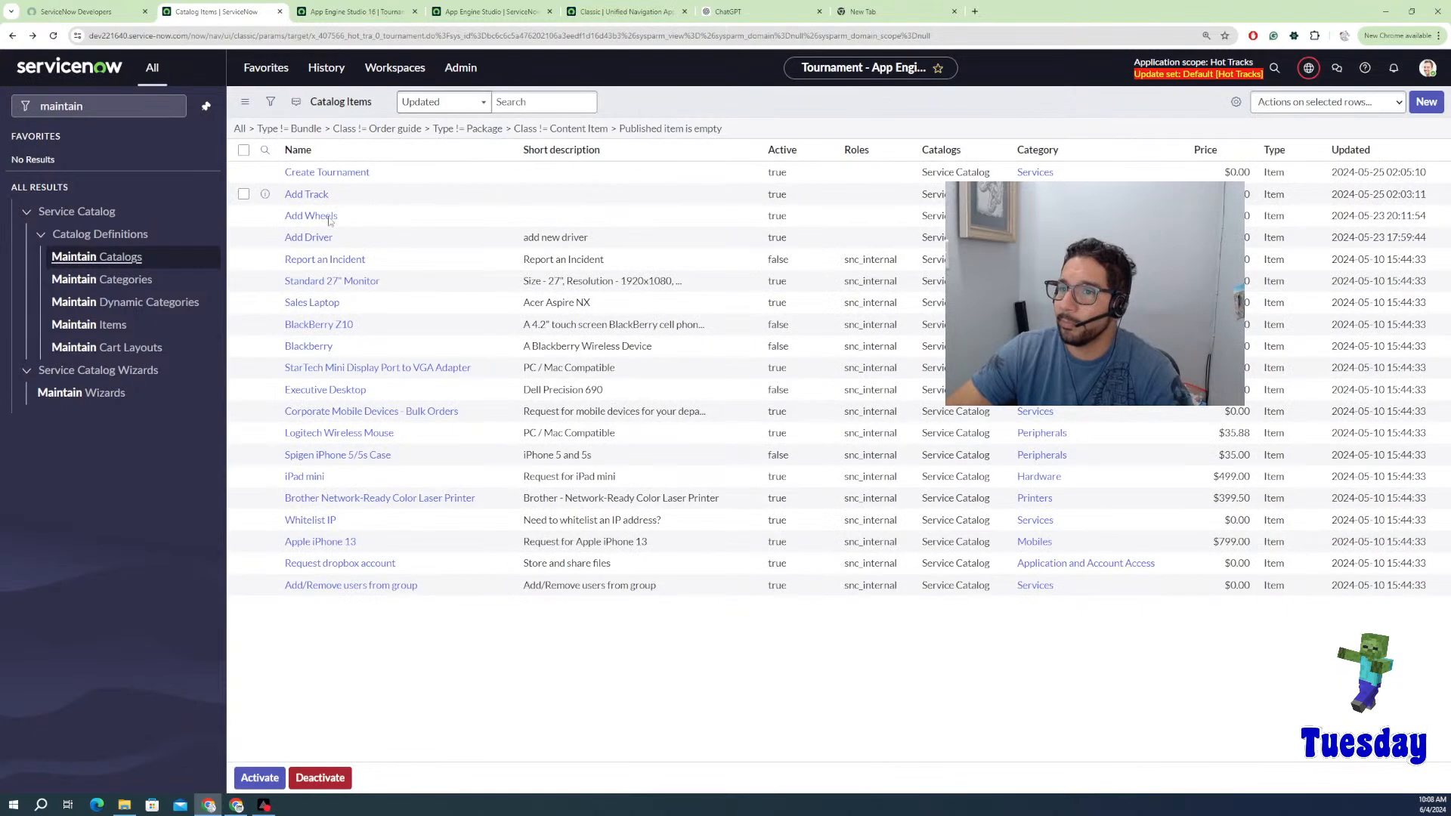
Step: Open the Add Wheels record producer and launch its request form with Try It
{"action": "left_click", "coordinate": [313, 217]}
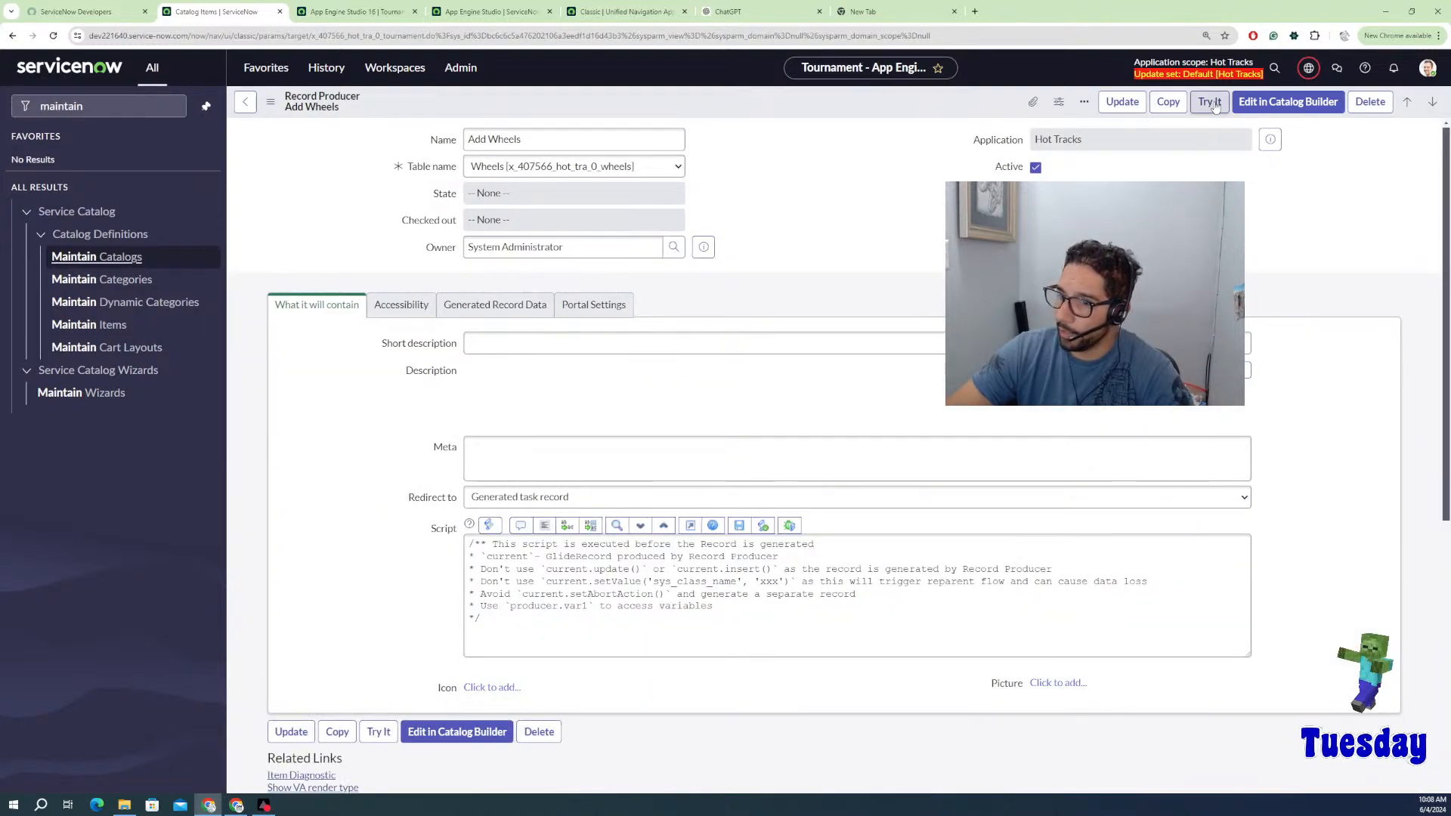
{"action": "left_click", "coordinate": [1210, 102]}
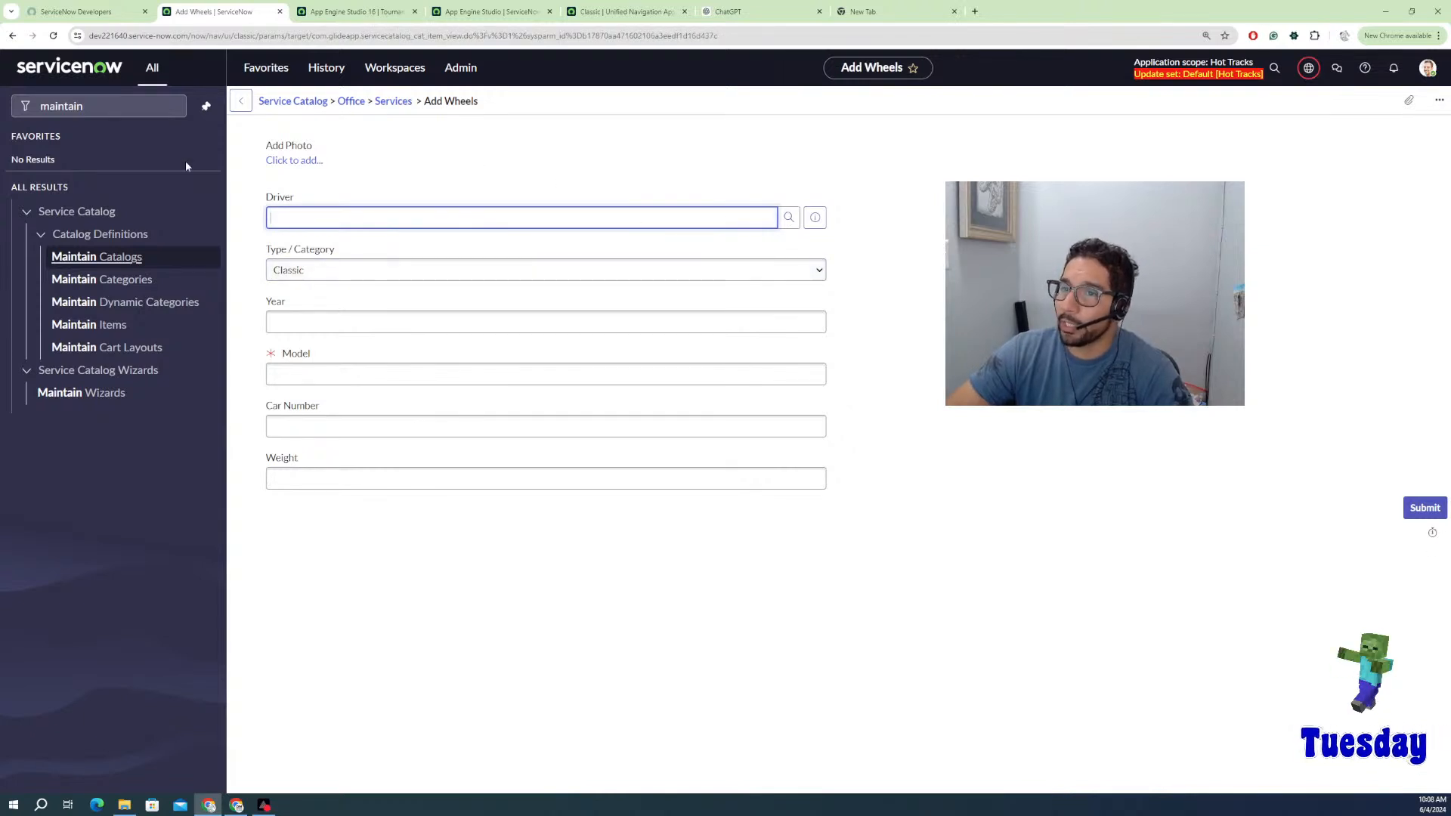
Step: Attach the 20231014_134733 photo and pick the second driver from the Driver lookup
{"action": "left_click", "coordinate": [299, 161]}
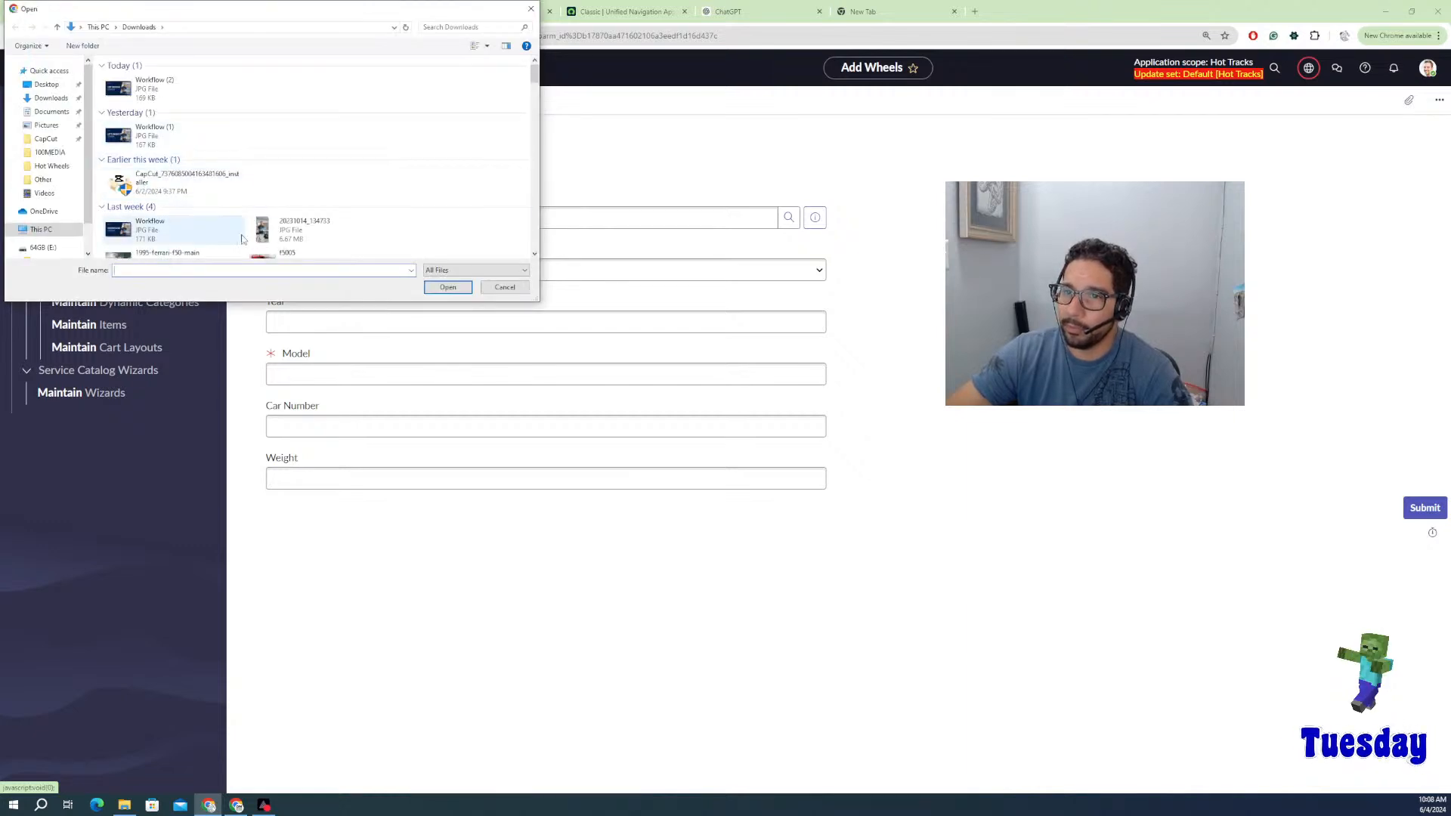
{"action": "left_click", "coordinate": [370, 244]}
{"action": "left_click", "coordinate": [447, 287]}
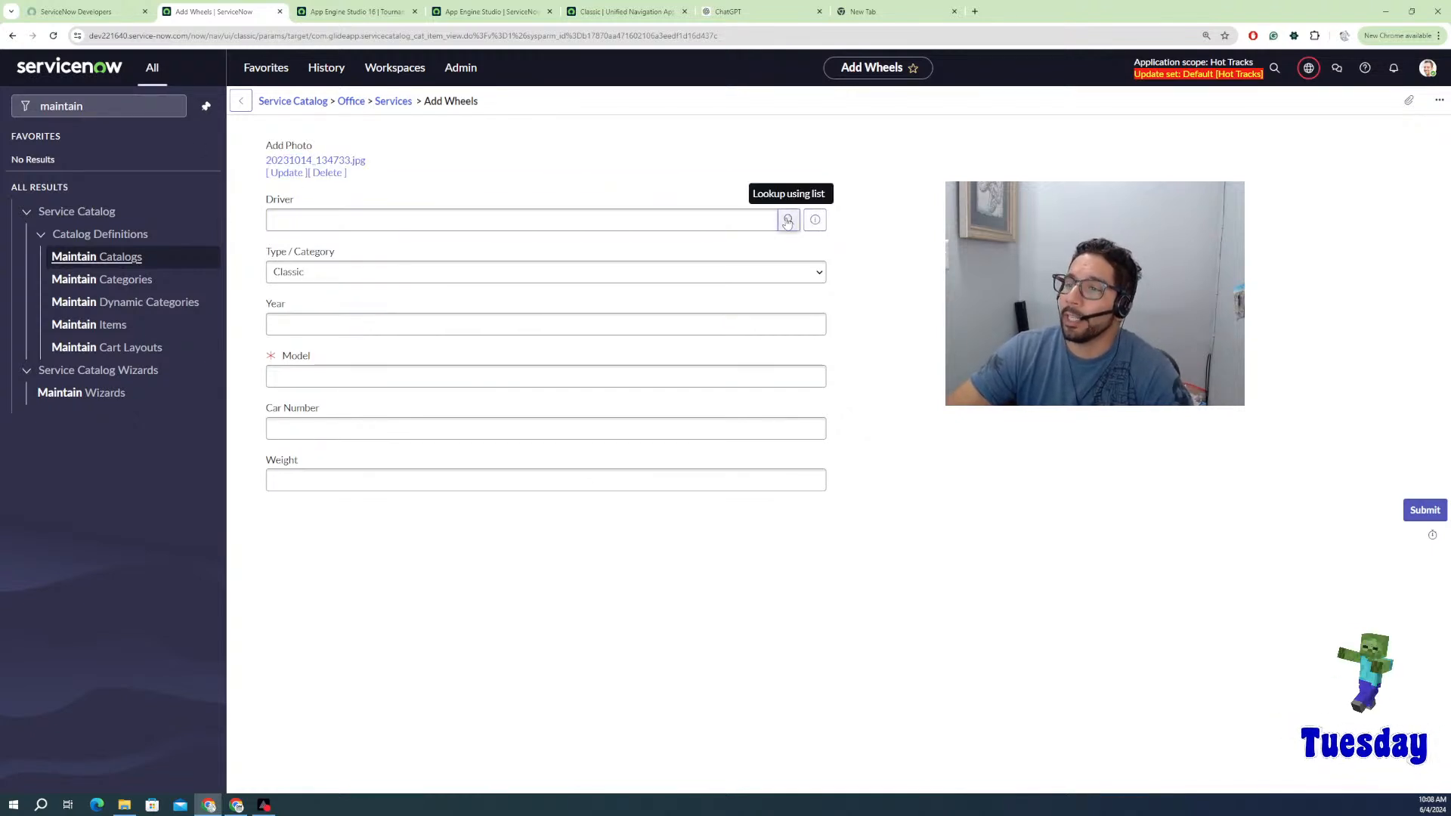
{"action": "left_click", "coordinate": [703, 225]}
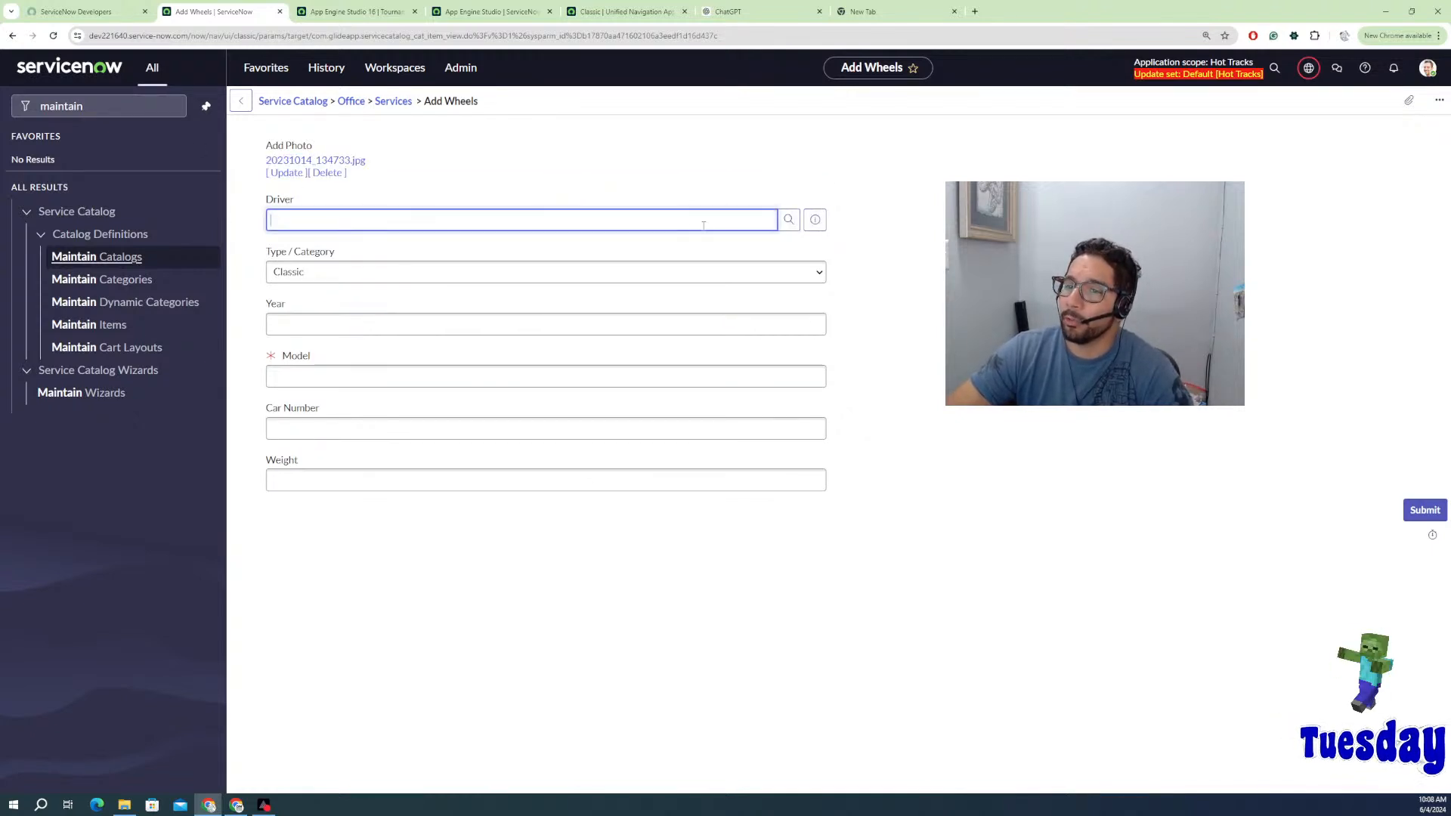
{"action": "left_click", "coordinate": [789, 221]}
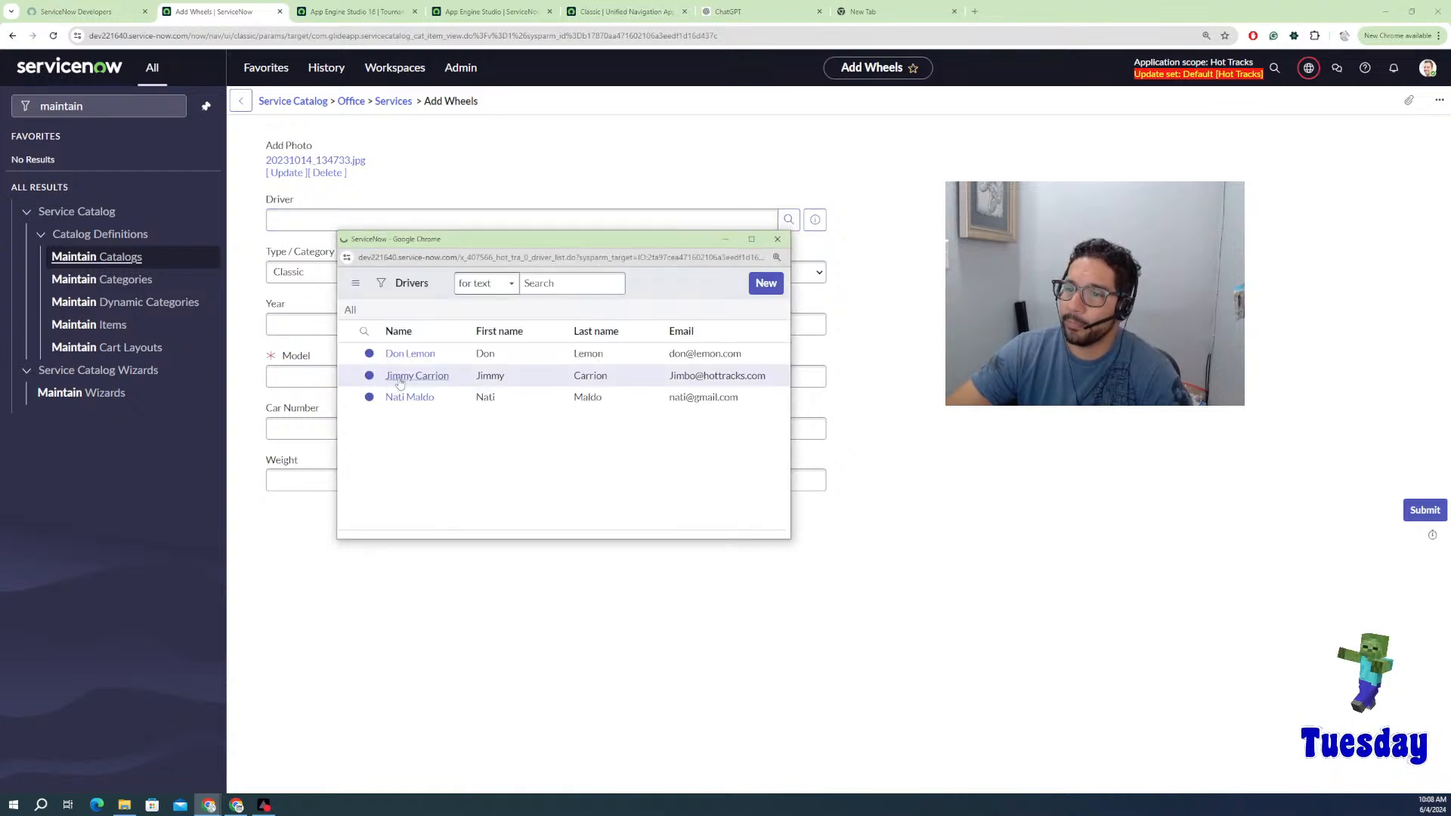
{"action": "left_click", "coordinate": [400, 378]}
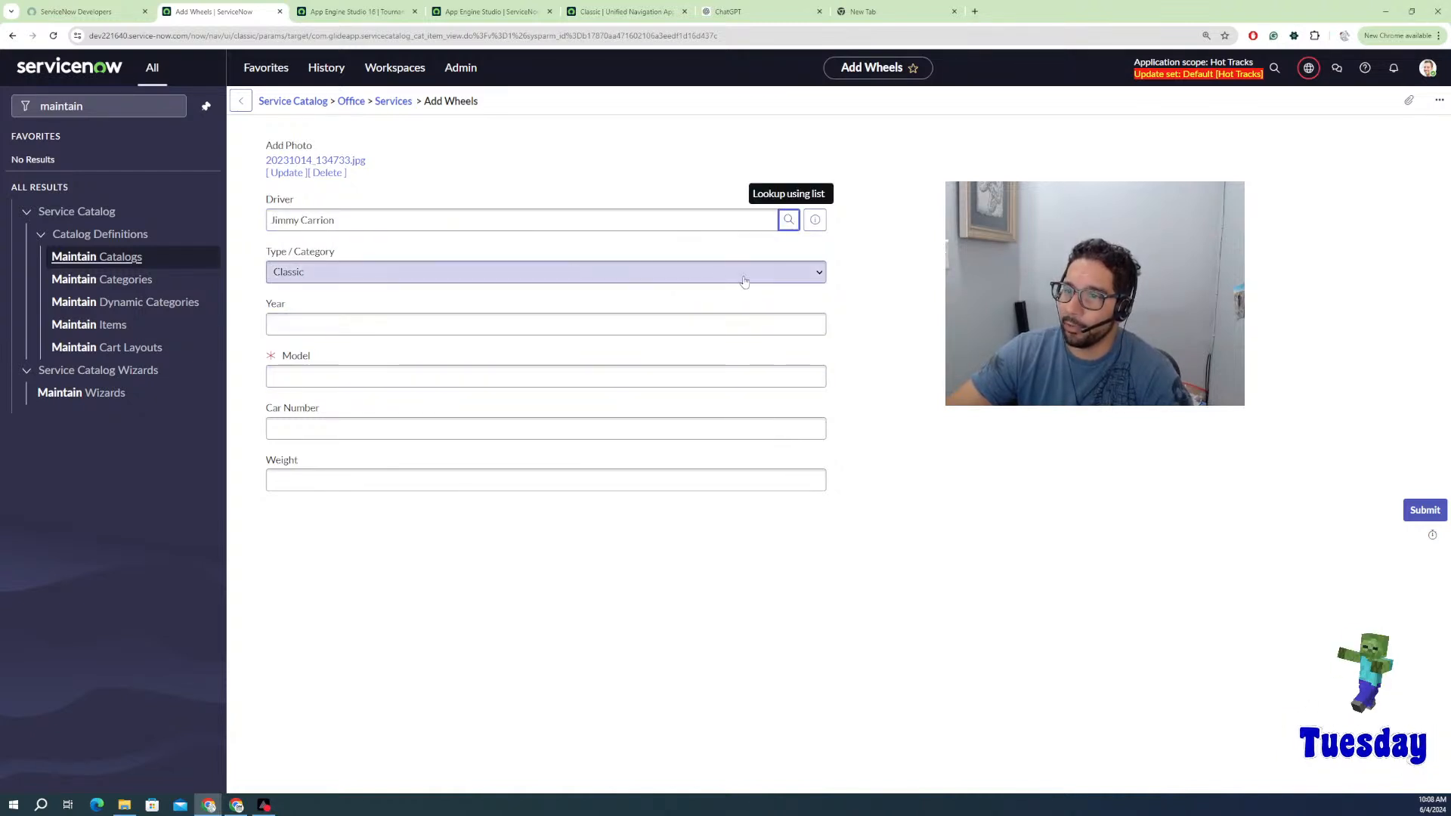
Step: Set type Exotic, year 1985, model Lotus, car number 5, weight .45, and submit
{"action": "left_click", "coordinate": [805, 278]}
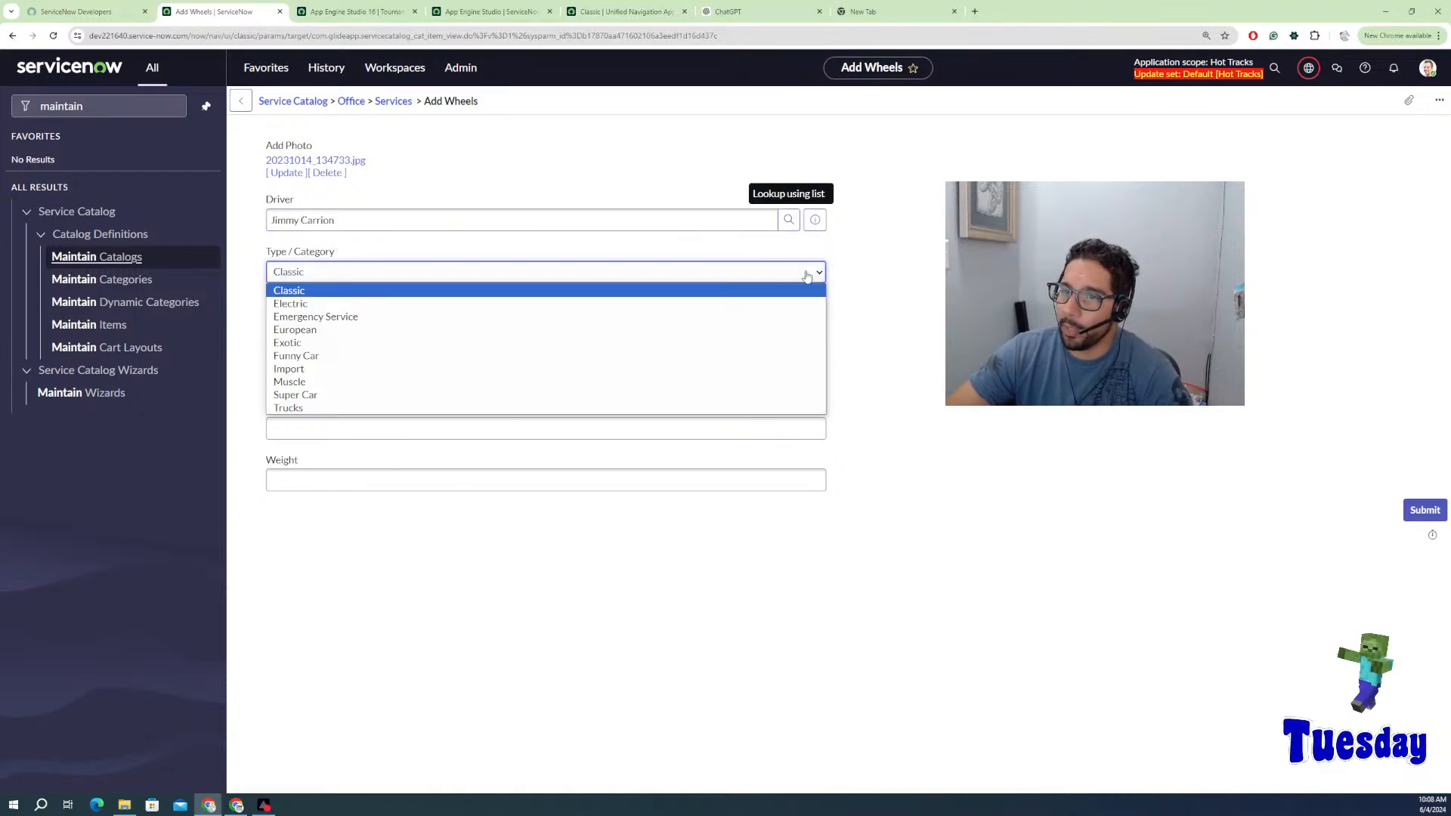
{"action": "left_click", "coordinate": [323, 343]}
{"action": "left_click", "coordinate": [320, 326]}
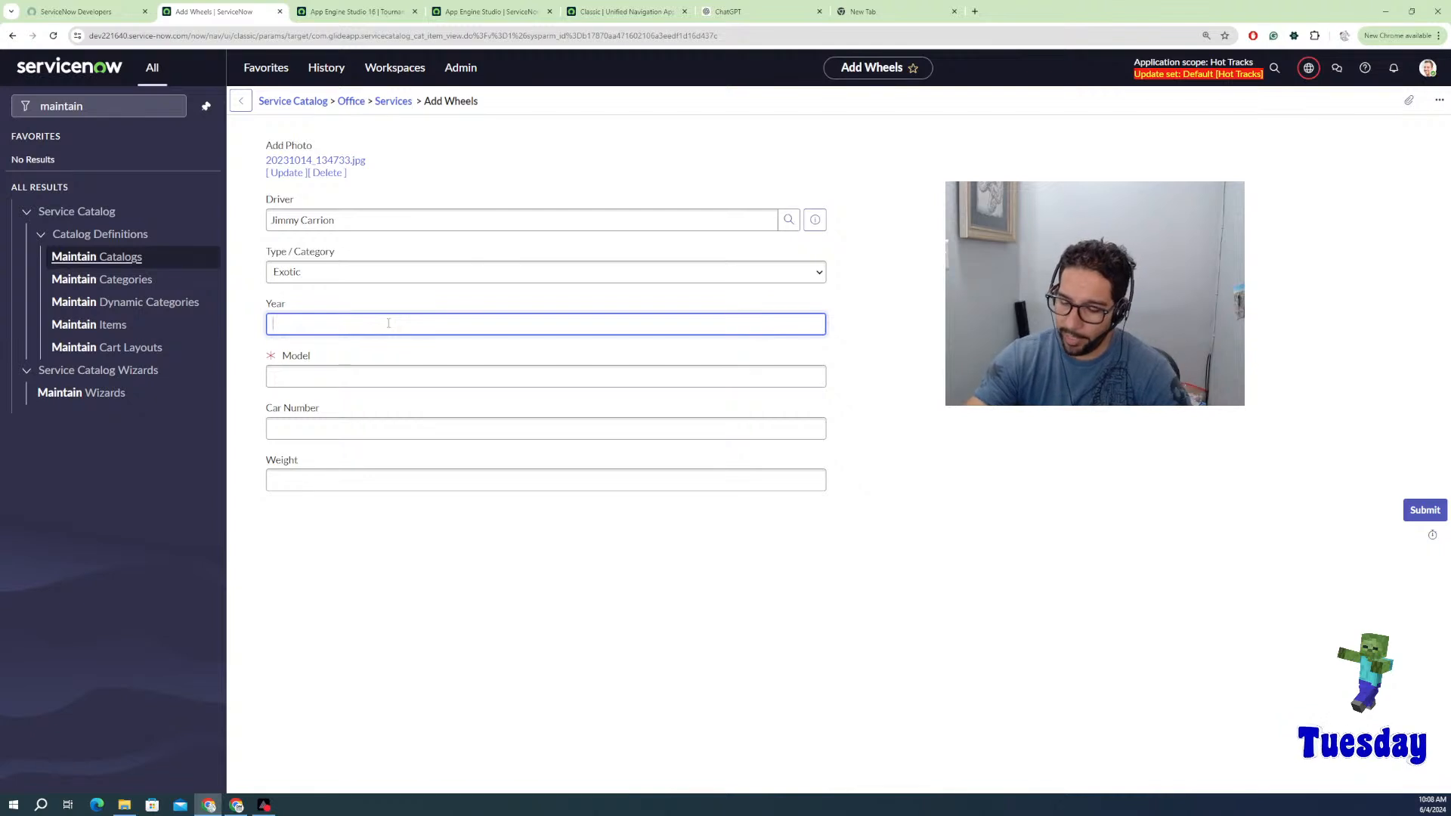
{"action": "type", "text": "1698"}
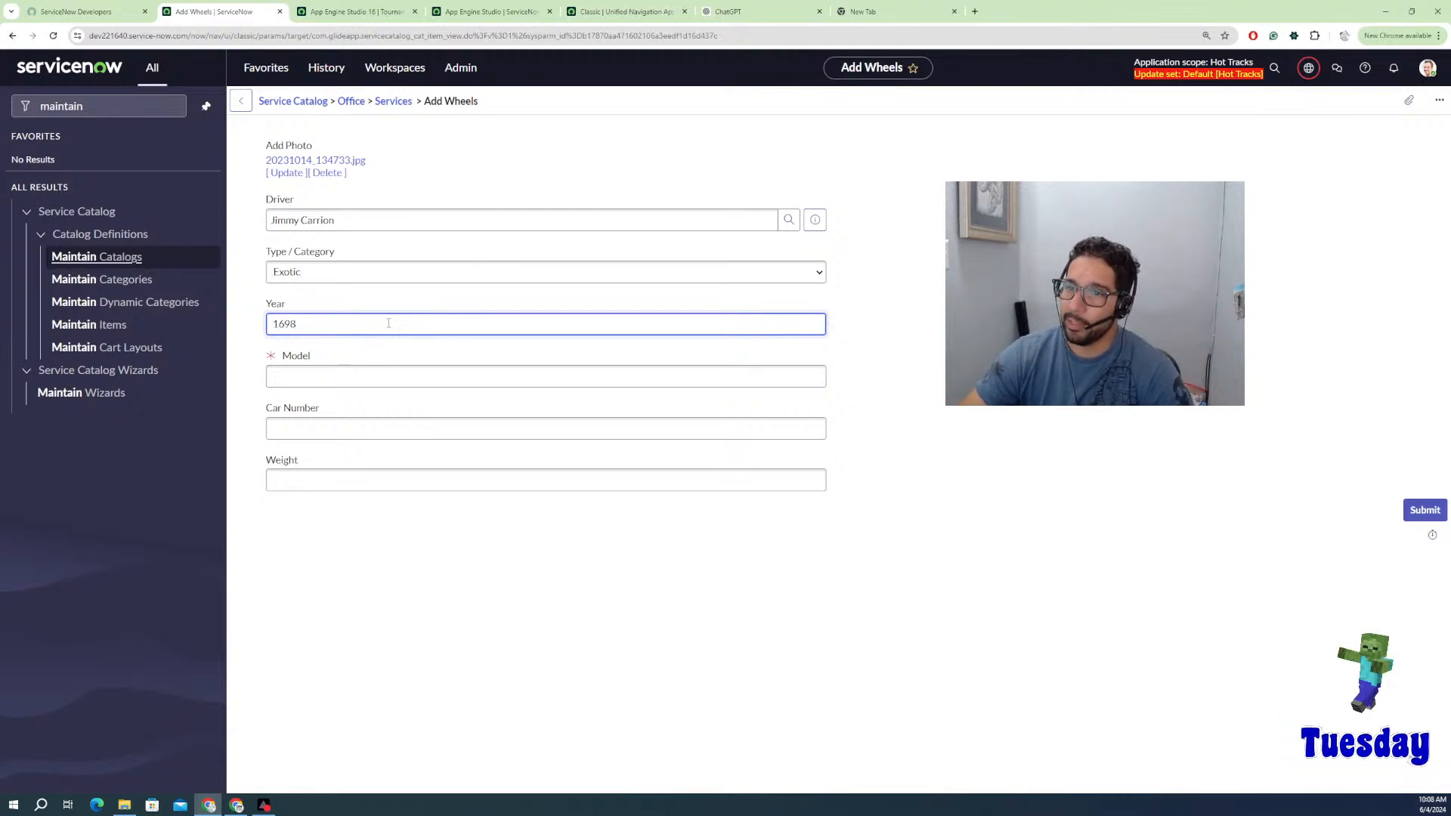
{"action": "key", "text": "BackSpace"}
{"action": "key", "text": "BackSpace"}
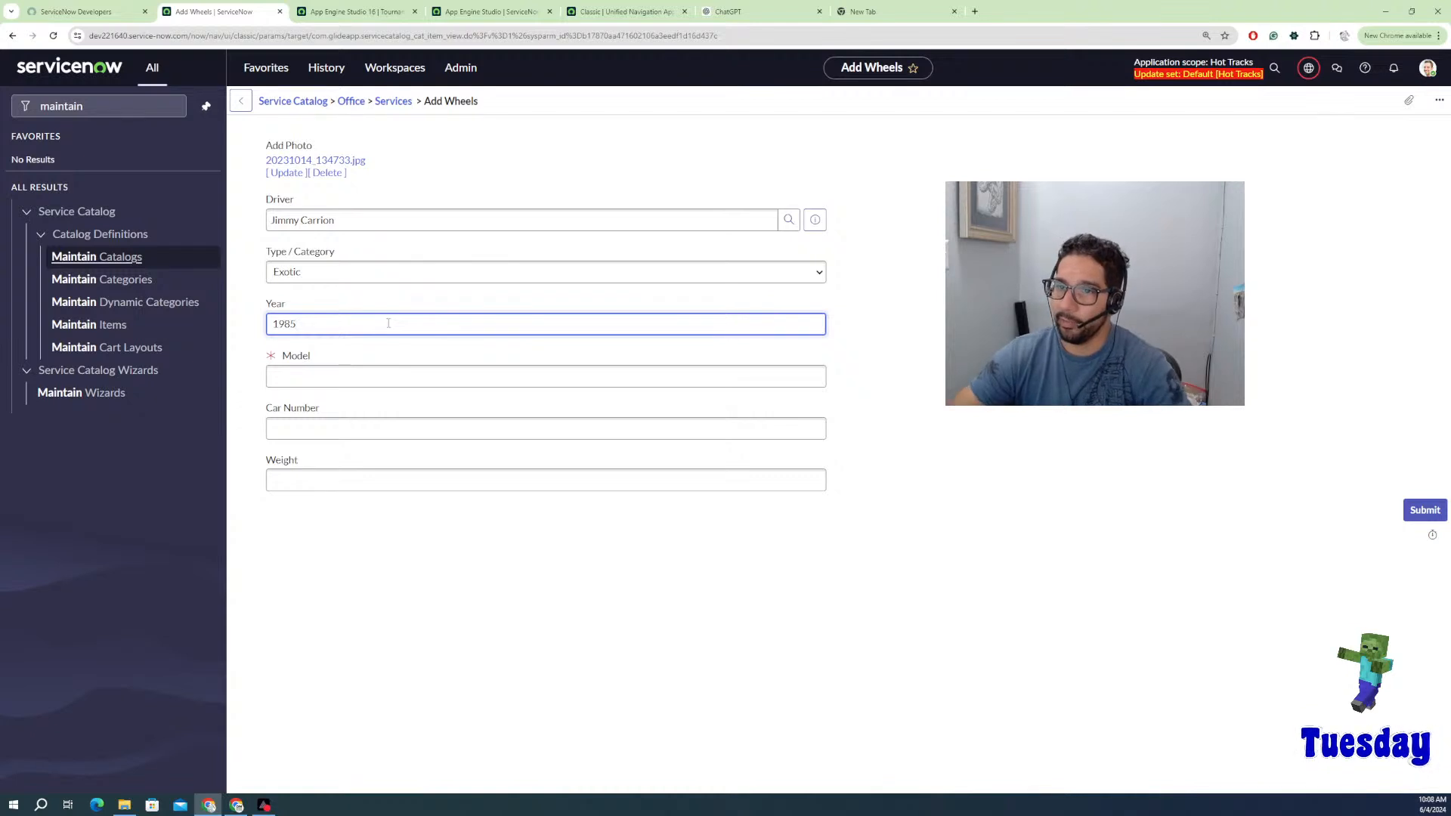
{"action": "left_click", "coordinate": [321, 376]}
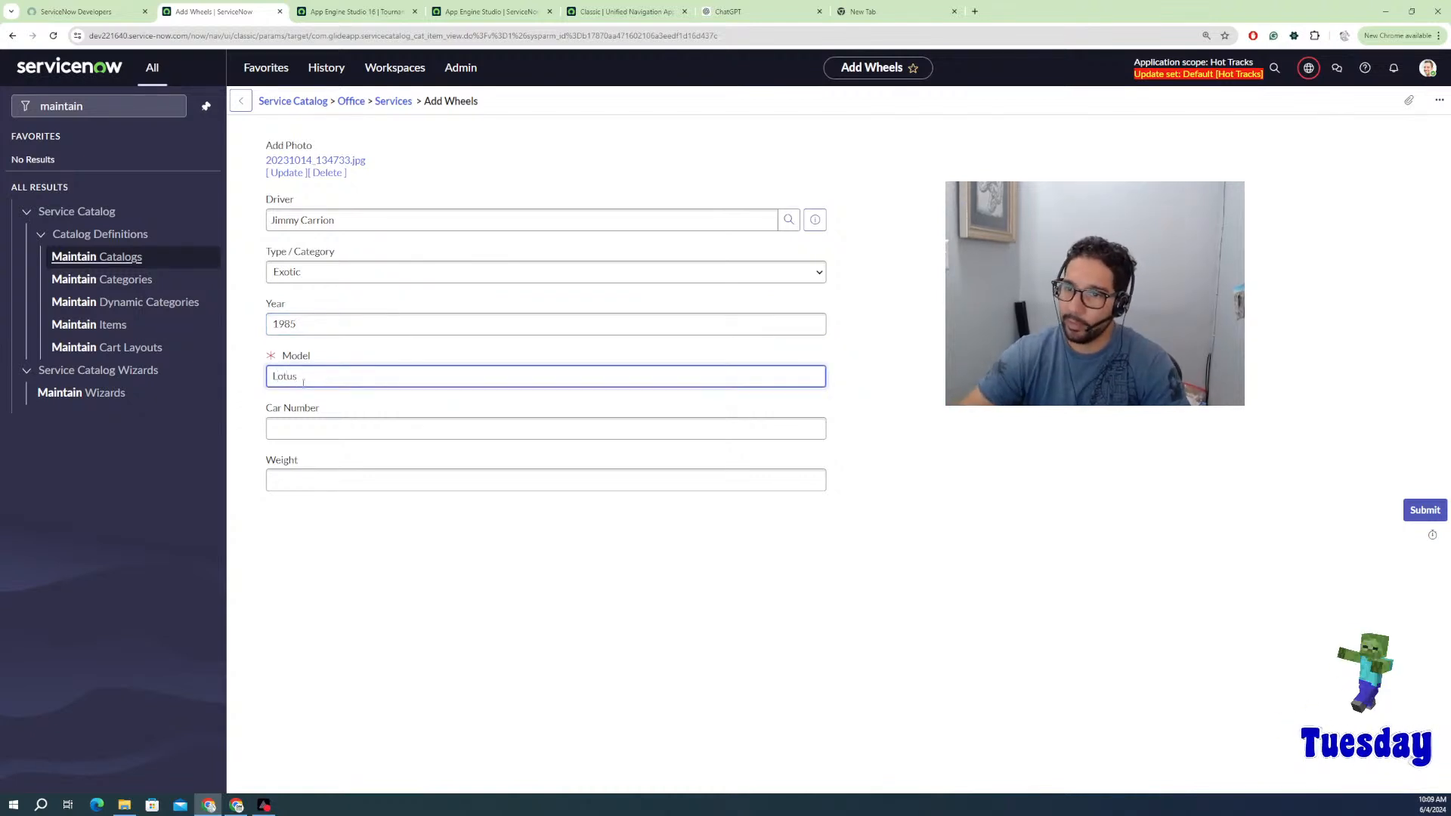
{"action": "left_click", "coordinate": [307, 430]}
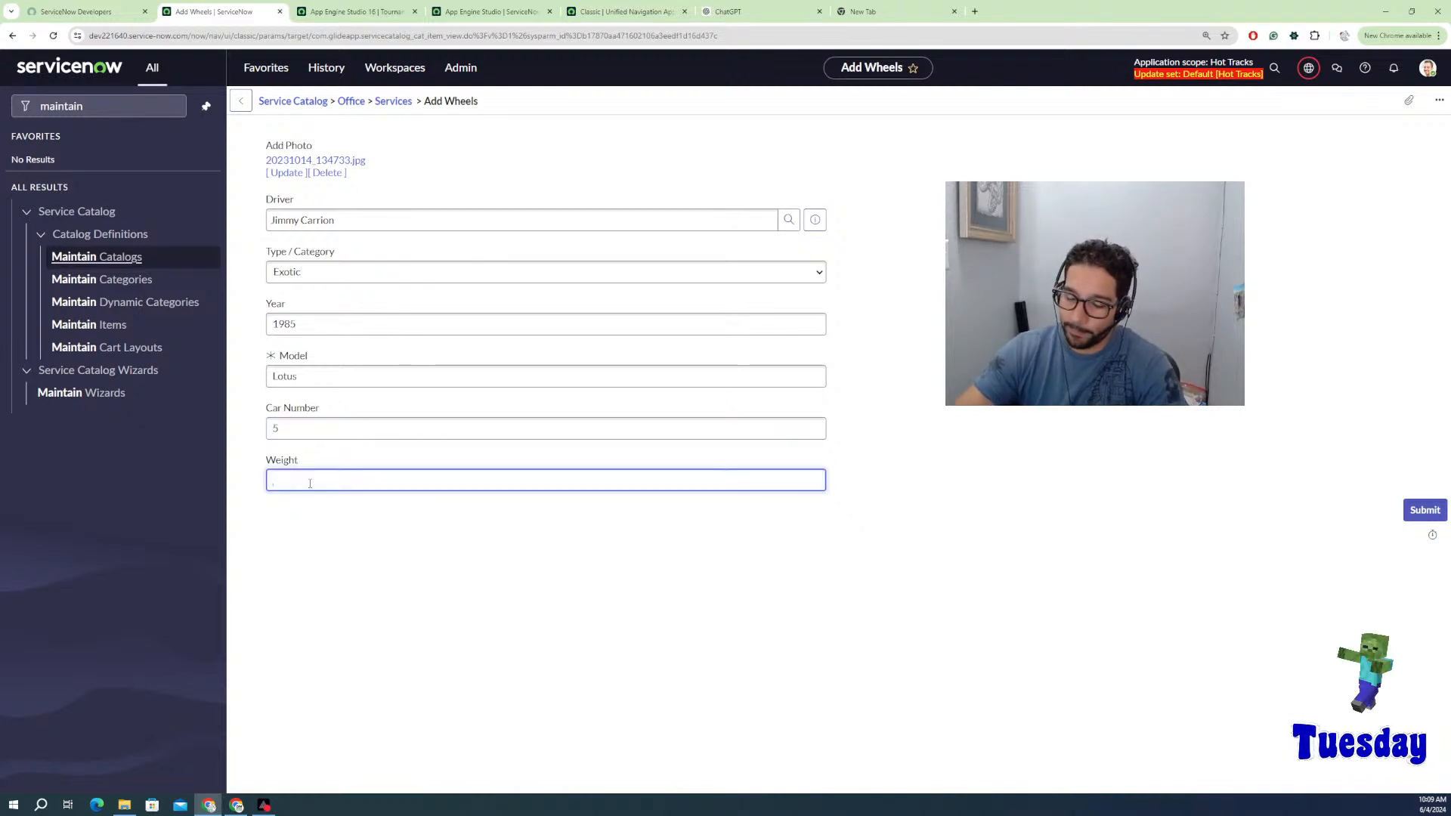
{"action": "type", "text": ".45"}
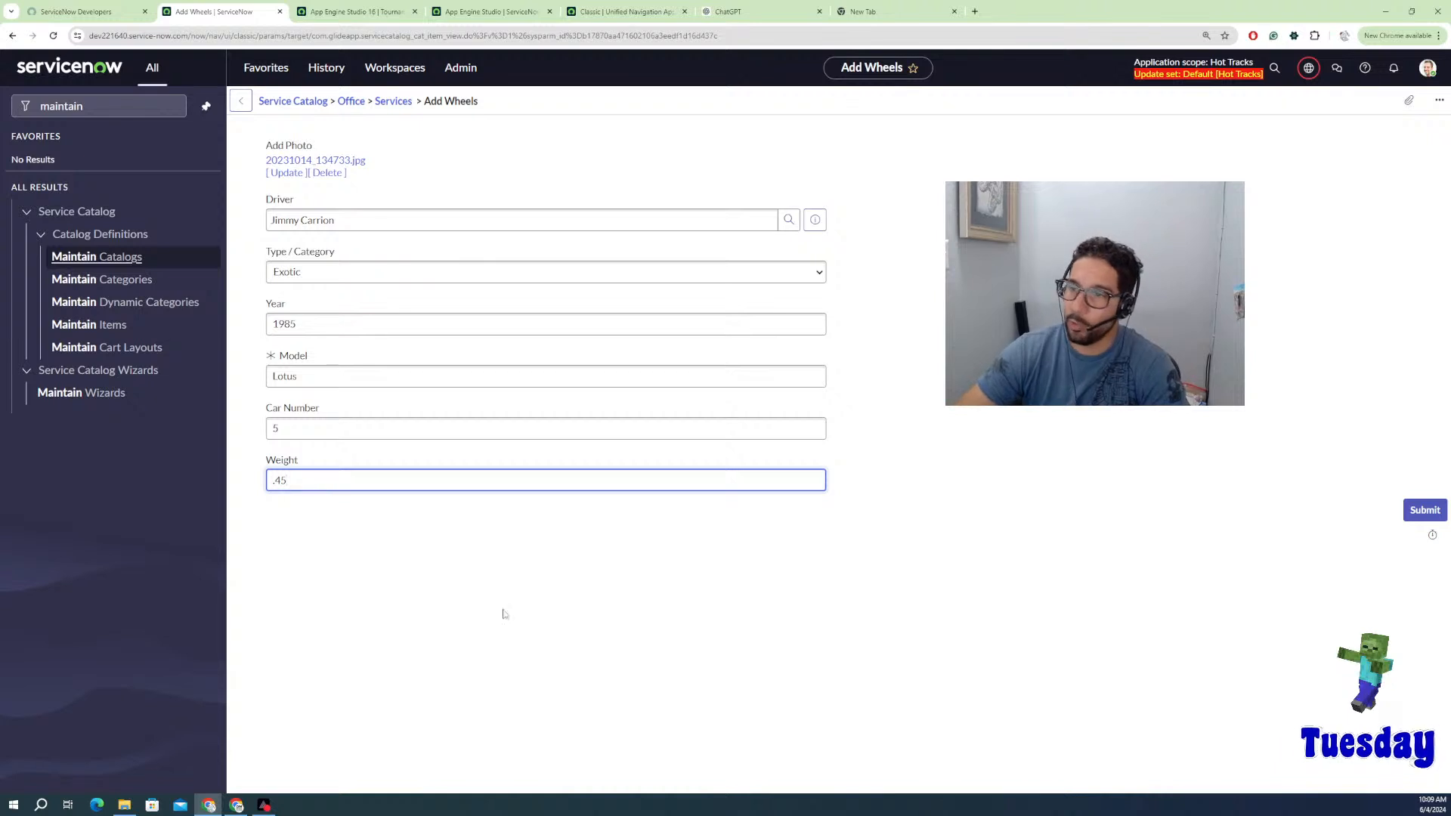
{"action": "left_click", "coordinate": [1417, 518]}
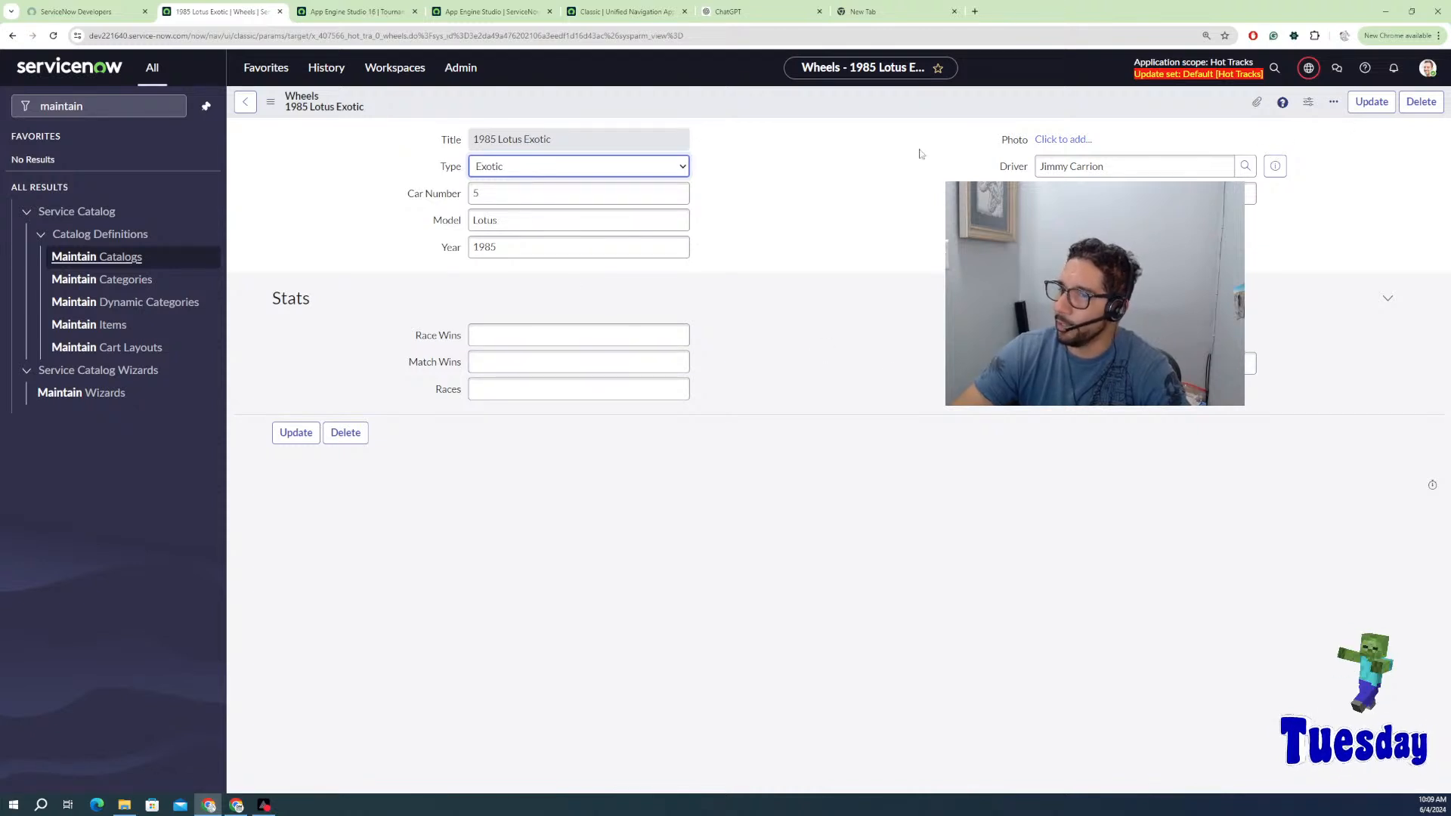
Step: Return through browser history to the Add Wheels form still holding the Lotus details
{"action": "right_click", "coordinate": [12, 36]}
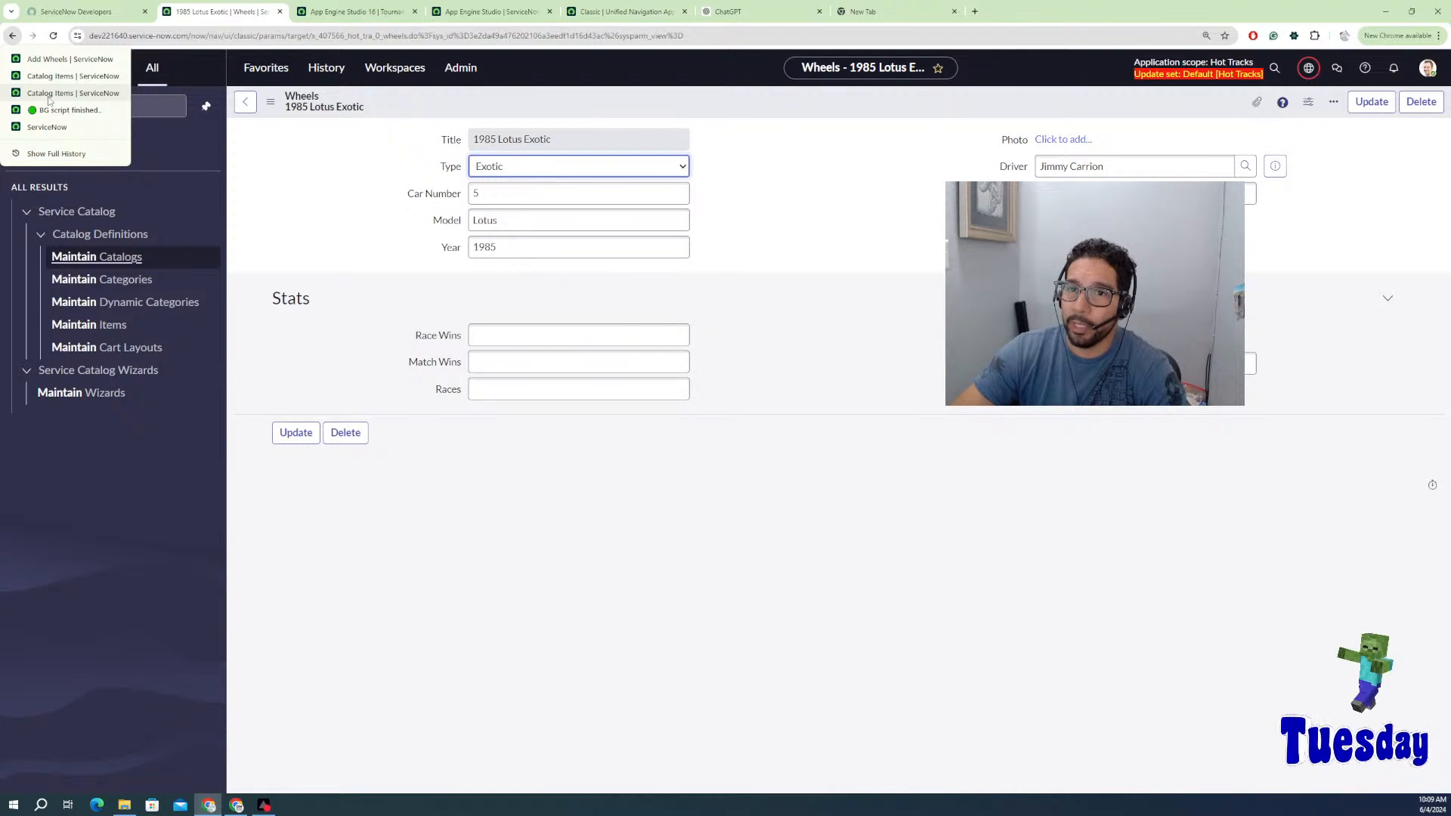
{"action": "left_click", "coordinate": [55, 59]}
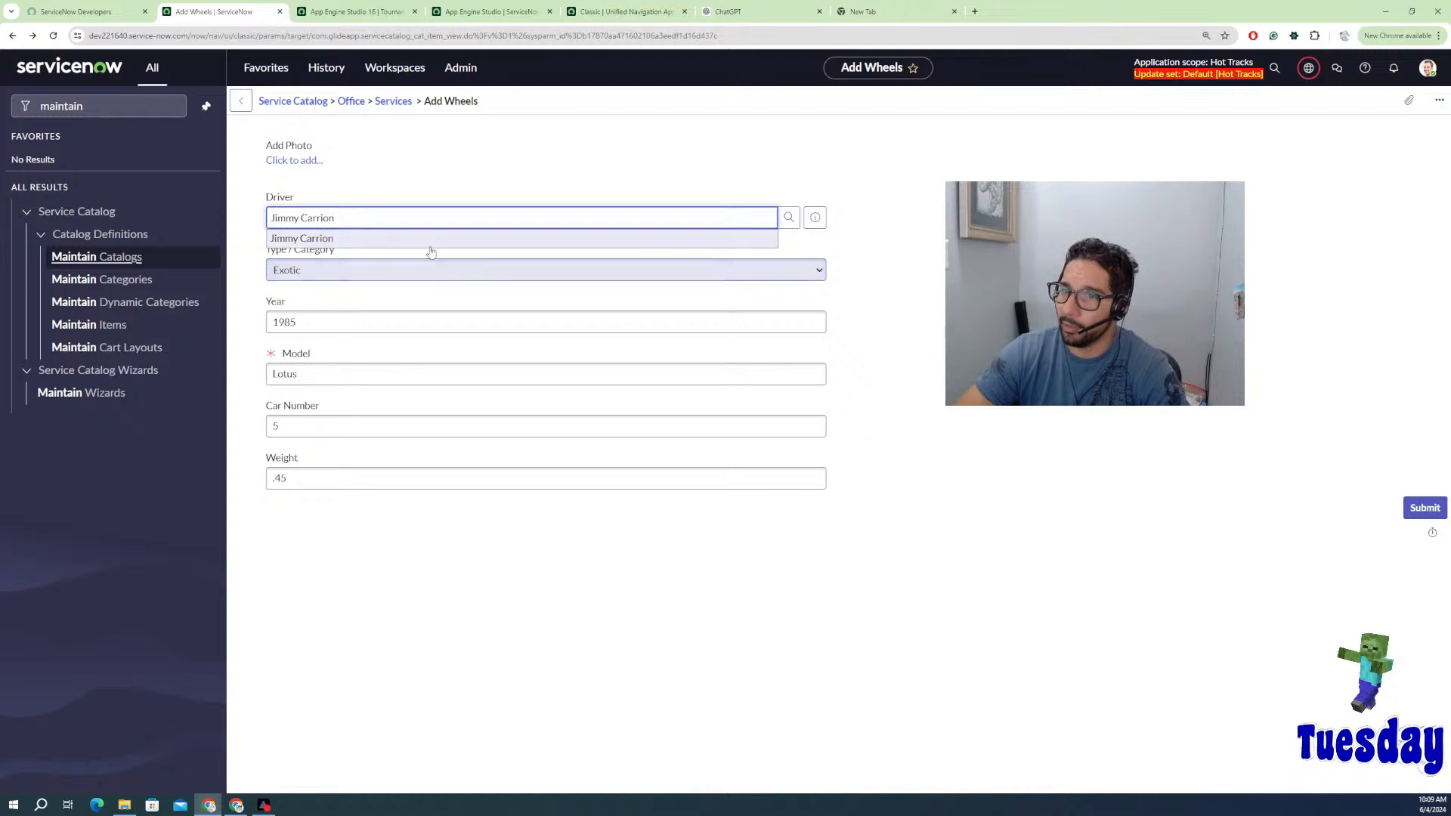
Step: Change the car to Emergency Service, year 2024, model Ford E350, car number 68, and new weight
{"action": "left_click", "coordinate": [339, 277]}
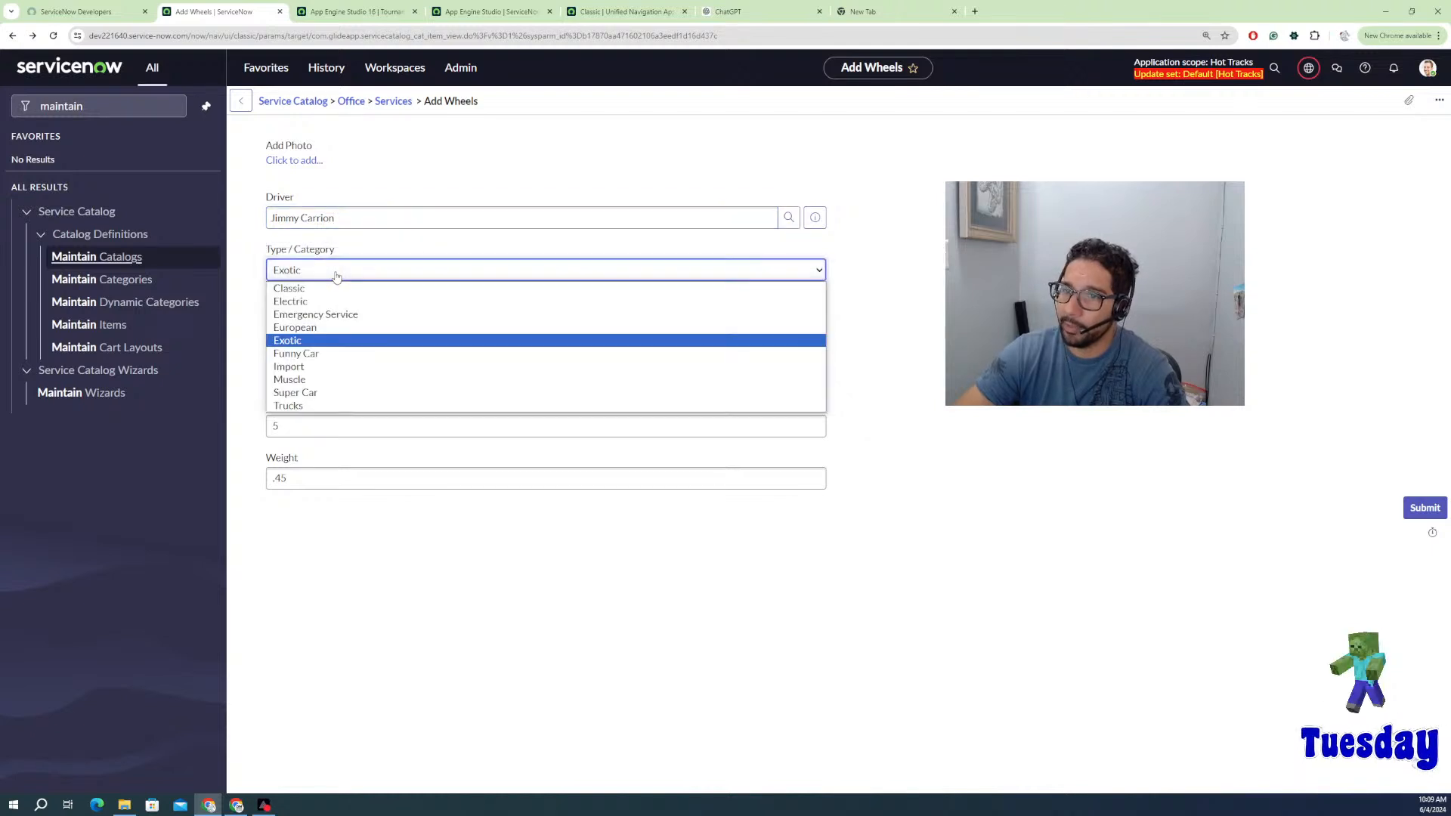
{"action": "left_click", "coordinate": [307, 324]}
{"action": "left_click", "coordinate": [306, 322]}
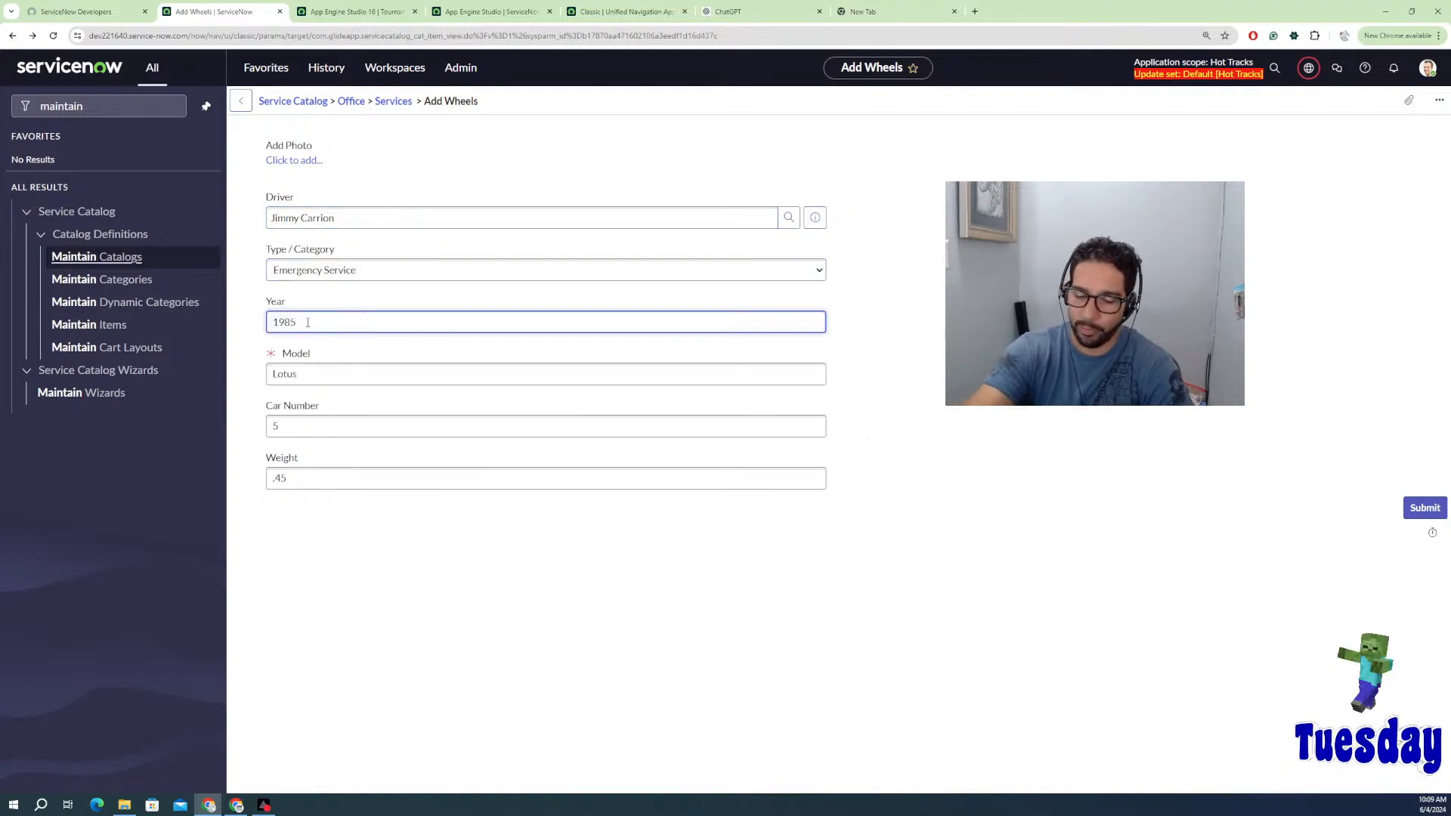
{"action": "key", "text": "BackSpace"}
{"action": "key", "text": "BackSpace"}
{"action": "key", "text": "BackSpace"}
{"action": "key", "text": "BackSpace"}
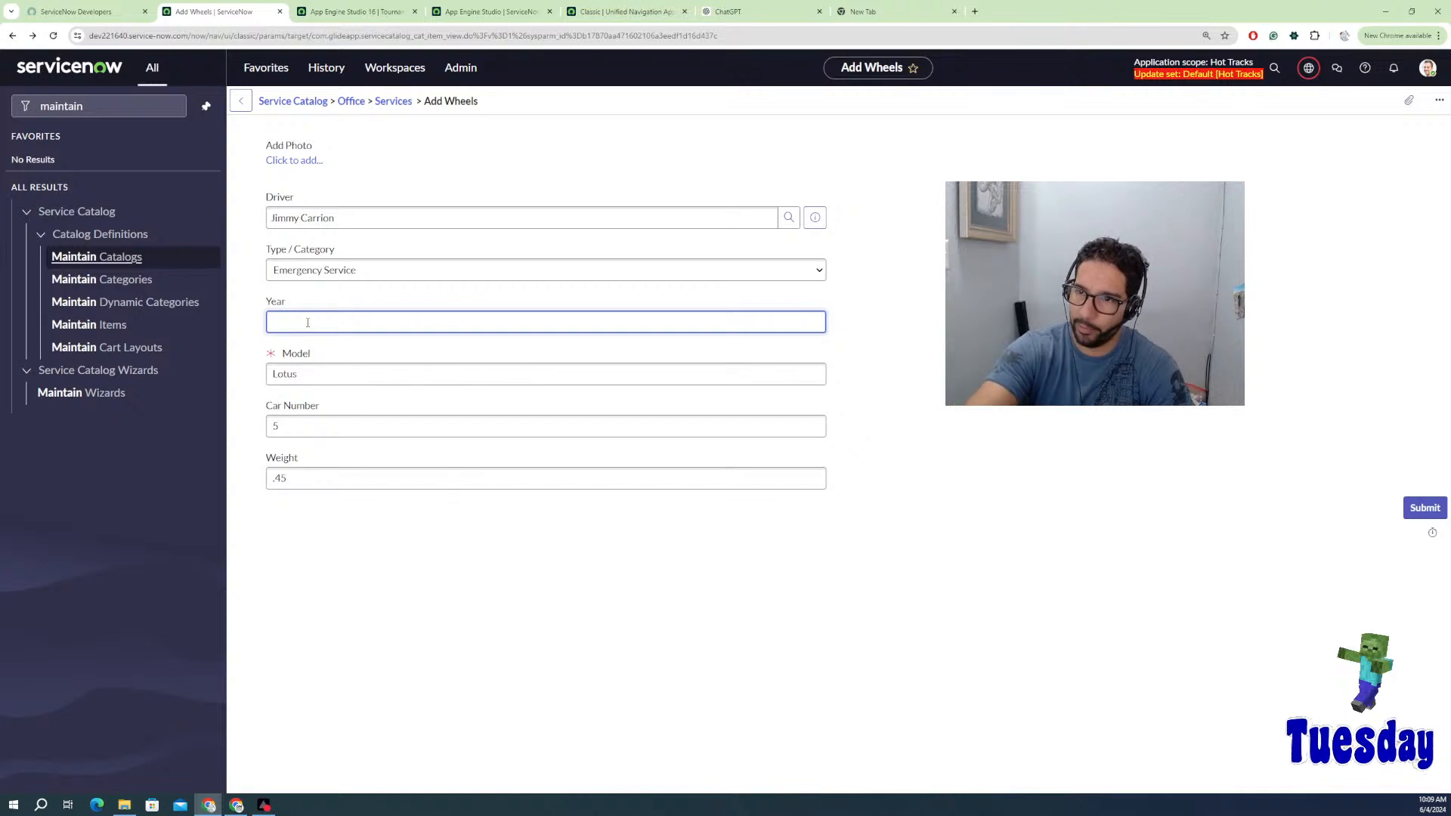
{"action": "type", "text": "202"}
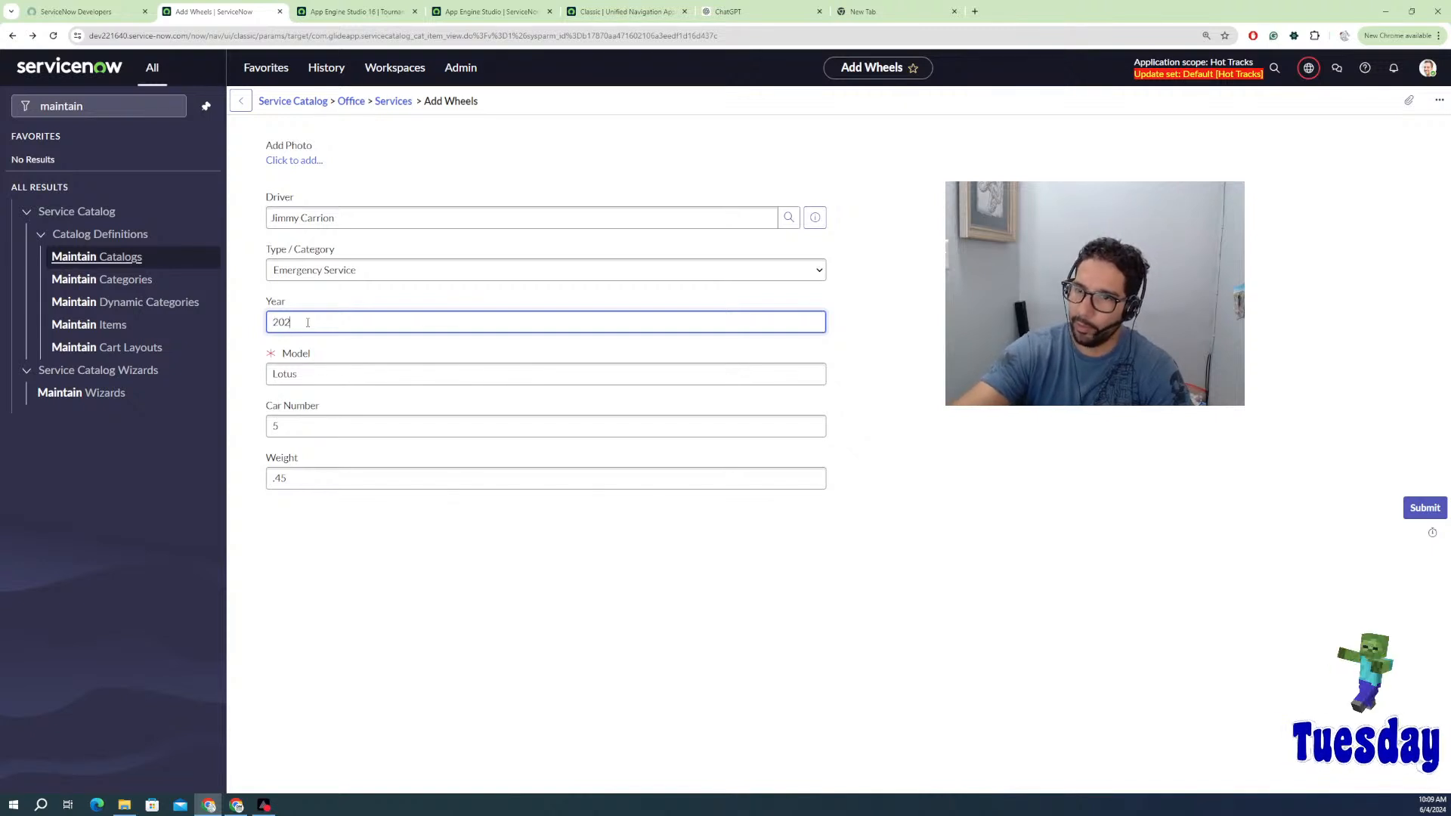
{"action": "type", "text": "4"}
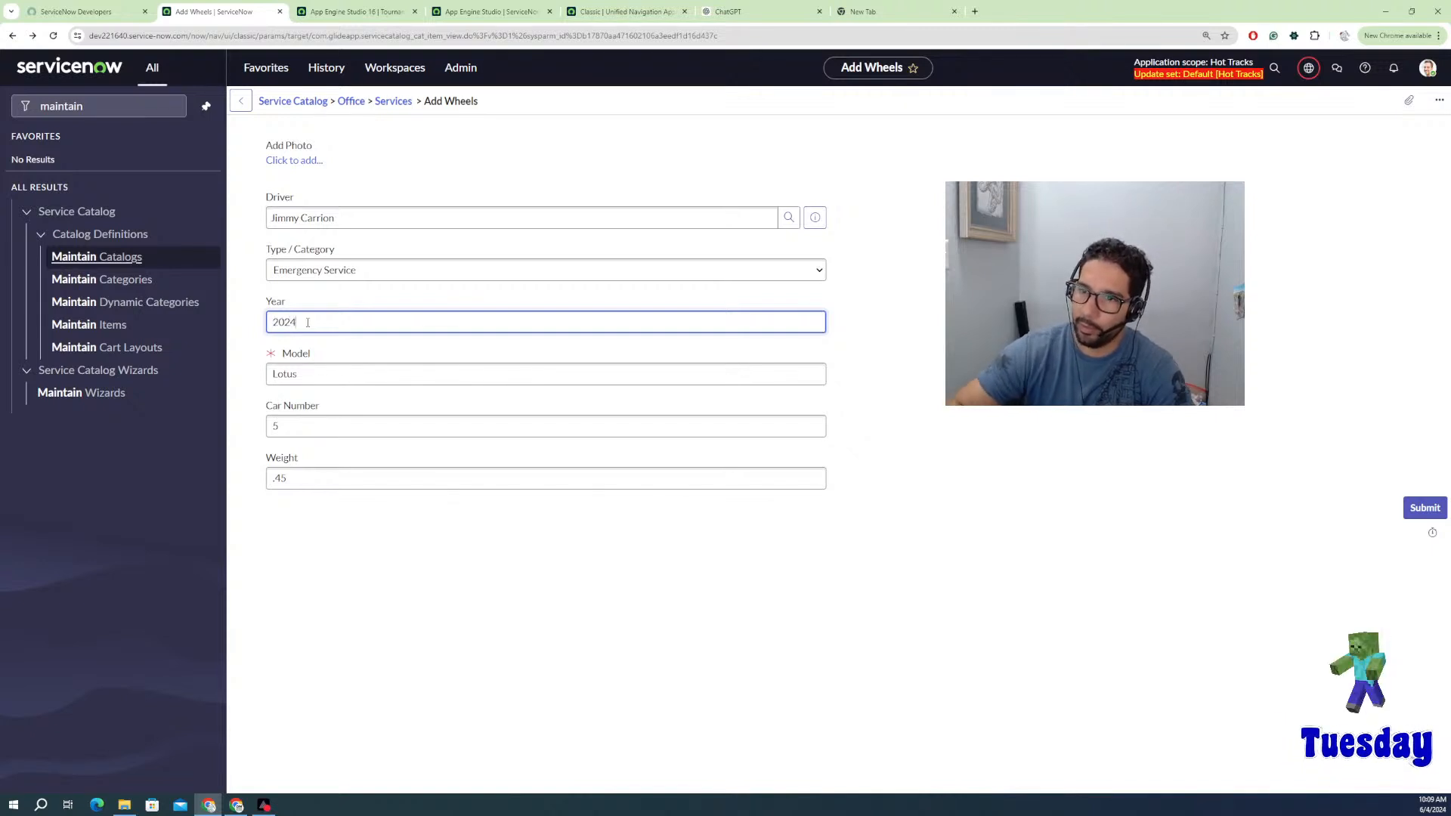
{"action": "left_click", "coordinate": [310, 374]}
{"action": "key", "text": "ctrl+a"}
{"action": "type", "text": "Fo"}
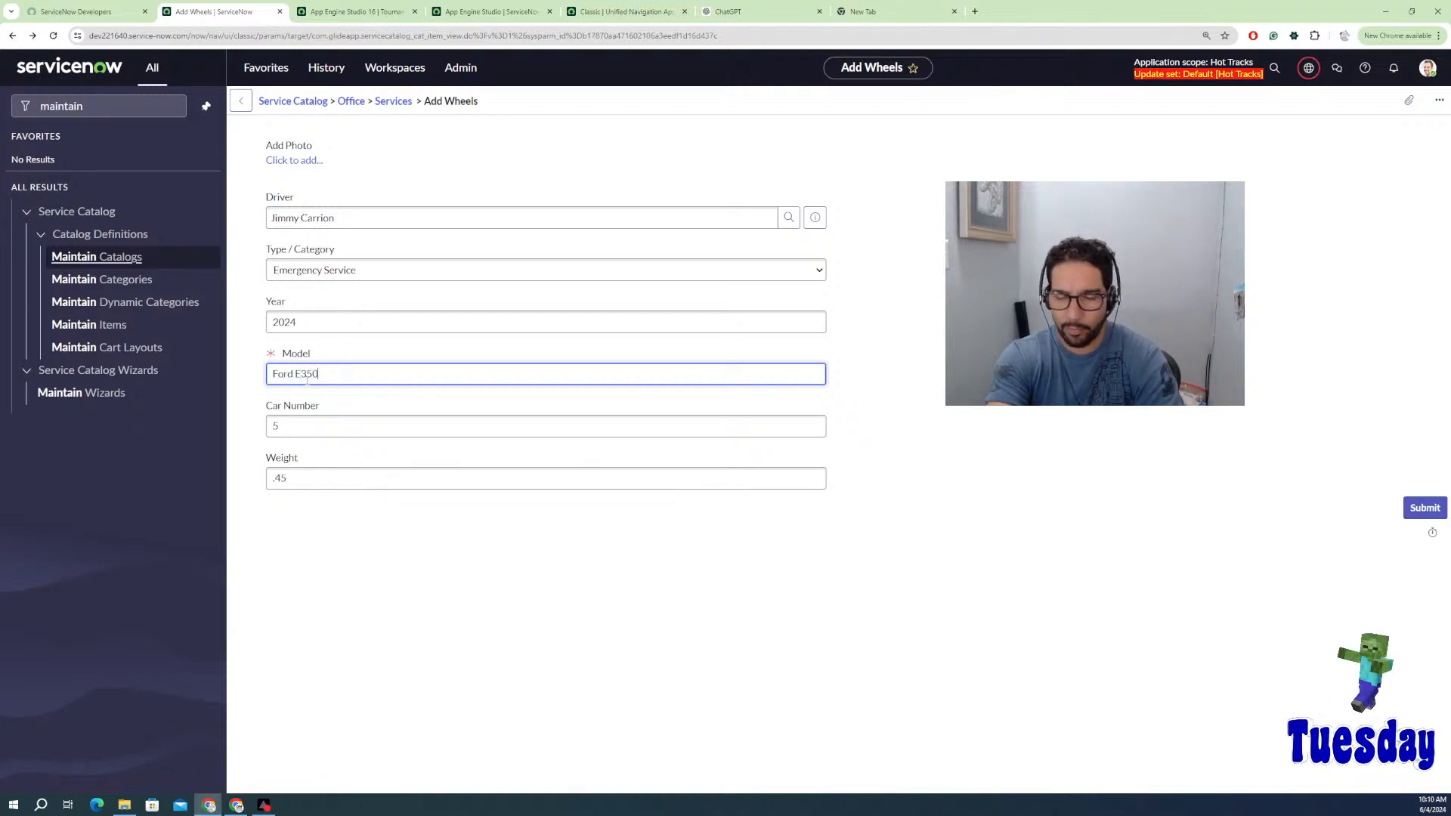
{"action": "left_click", "coordinate": [293, 427]}
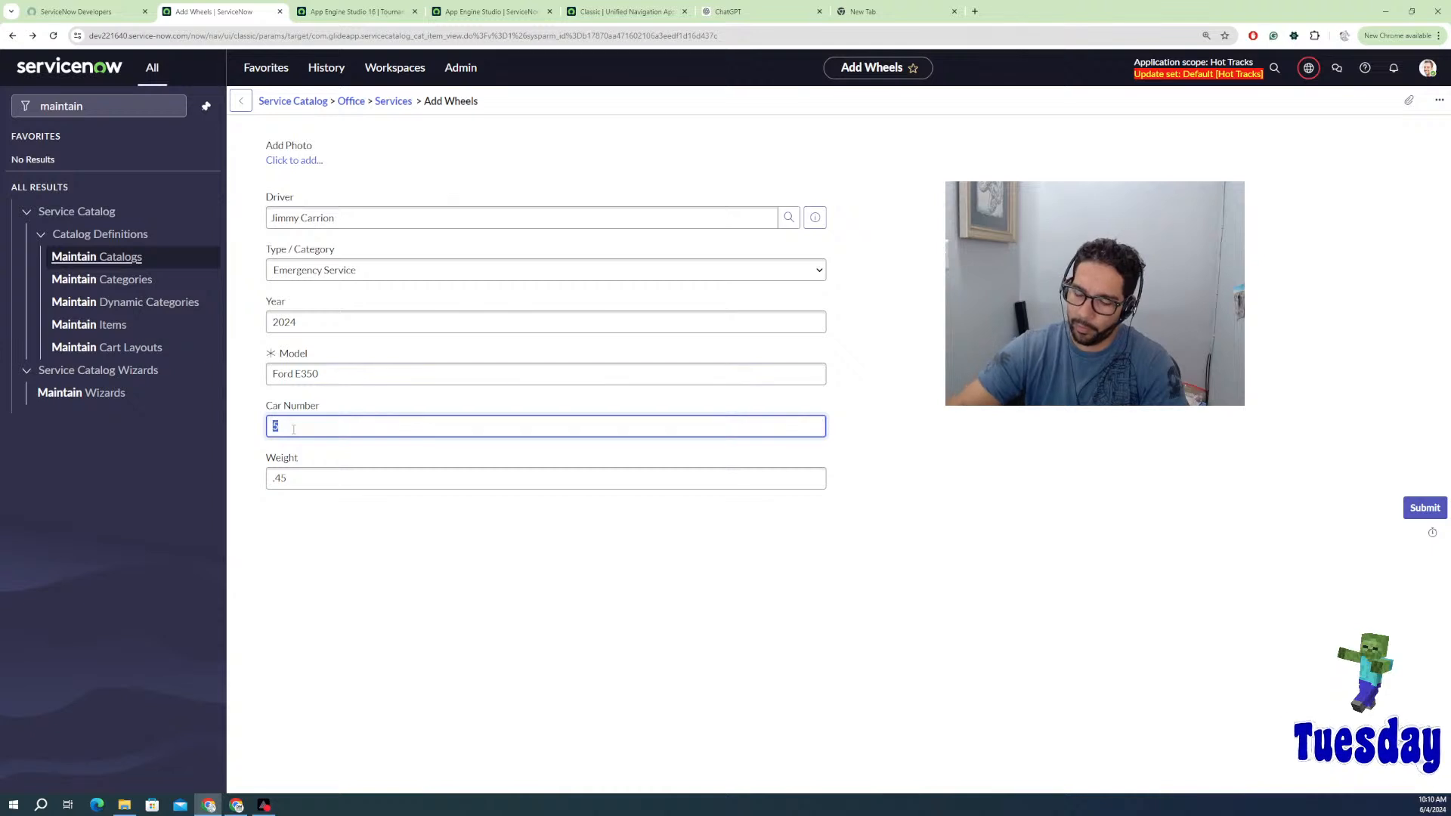
{"action": "left_click", "coordinate": [292, 478]}
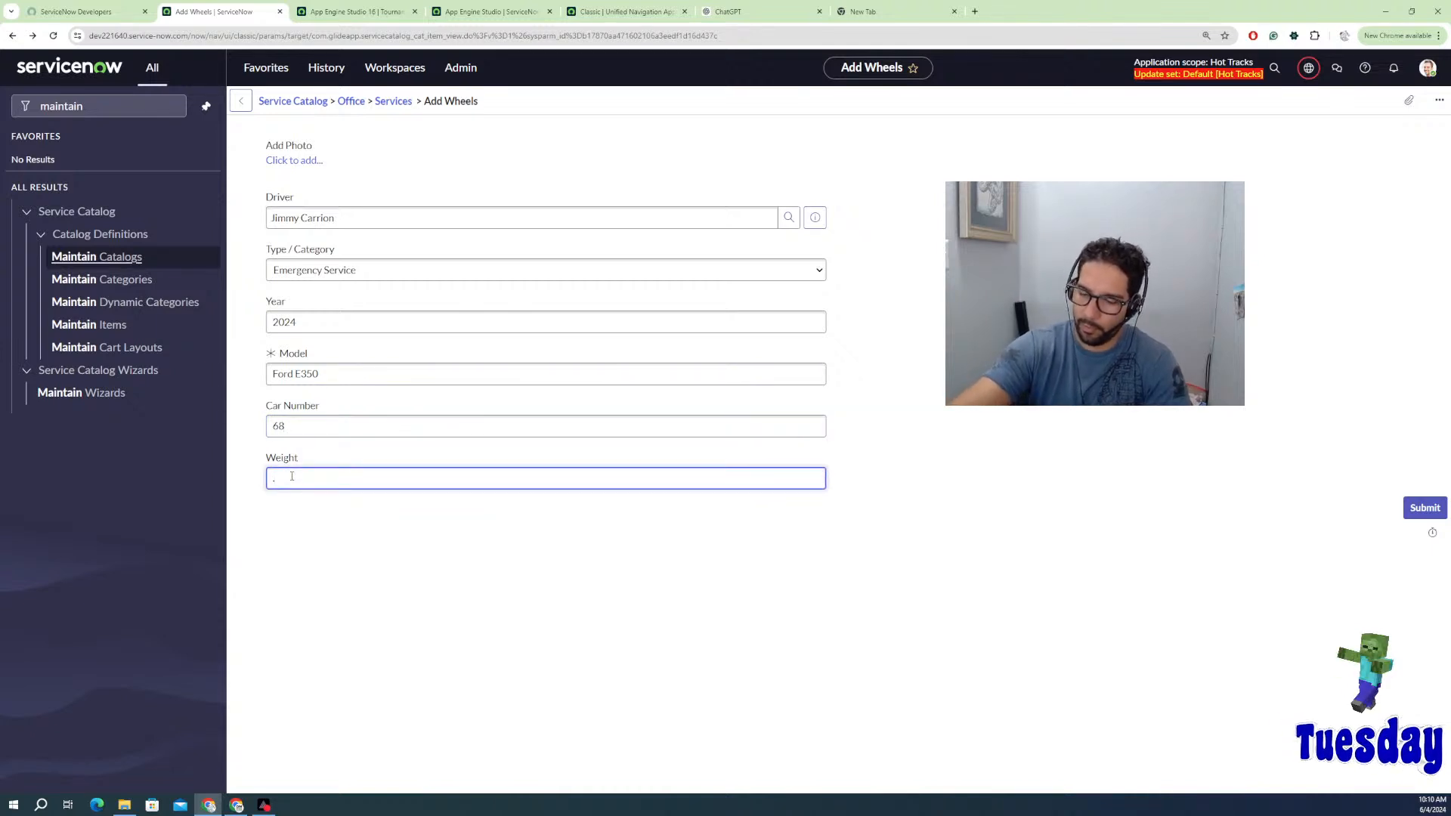
{"action": "left_click", "coordinate": [634, 580]}
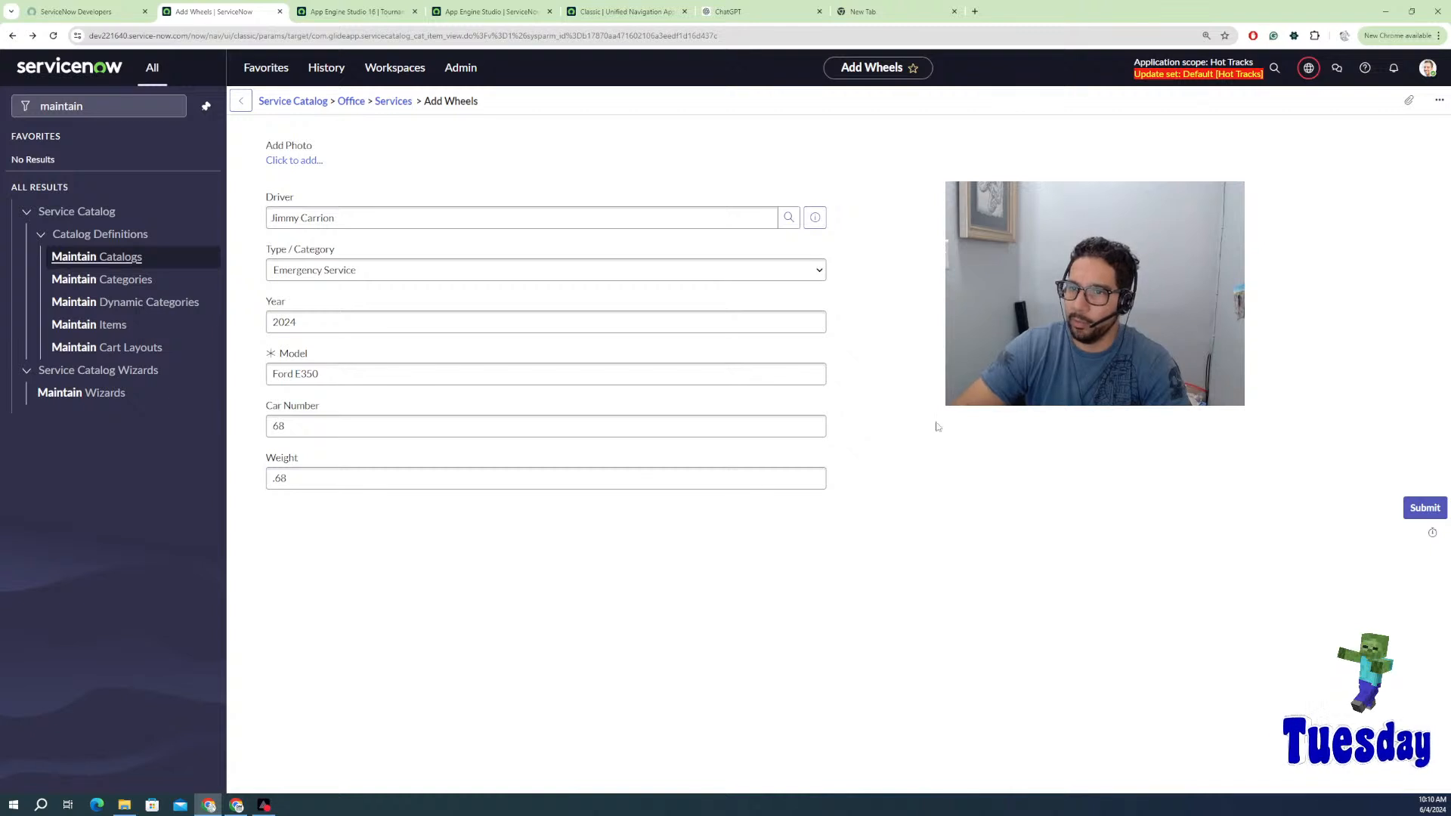
Step: Replace the driver through the reference autocomplete and submit the request
{"action": "left_click", "coordinate": [760, 220]}
{"action": "double_click", "coordinate": [760, 220]}
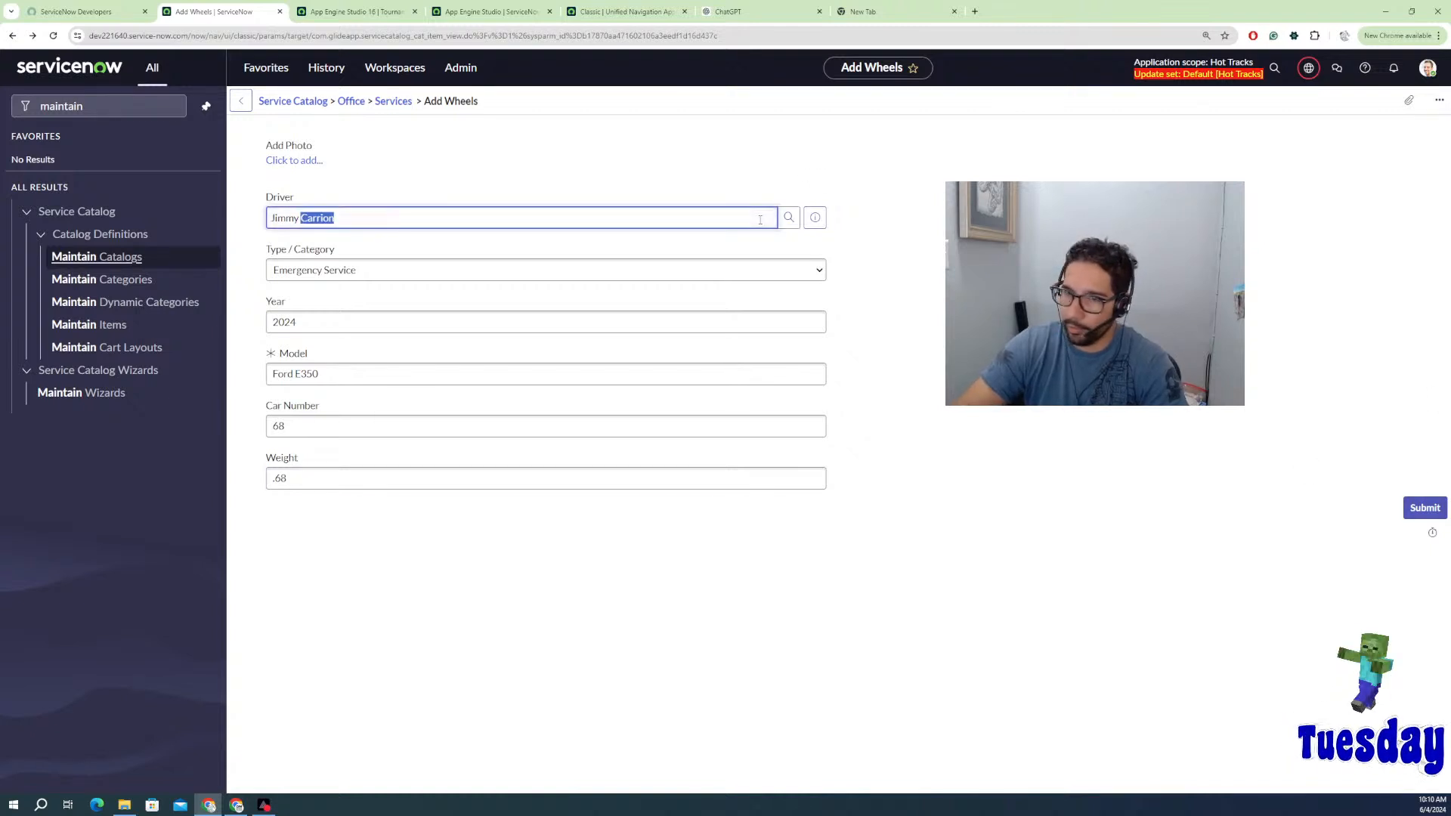
{"action": "key", "text": "BackSpace"}
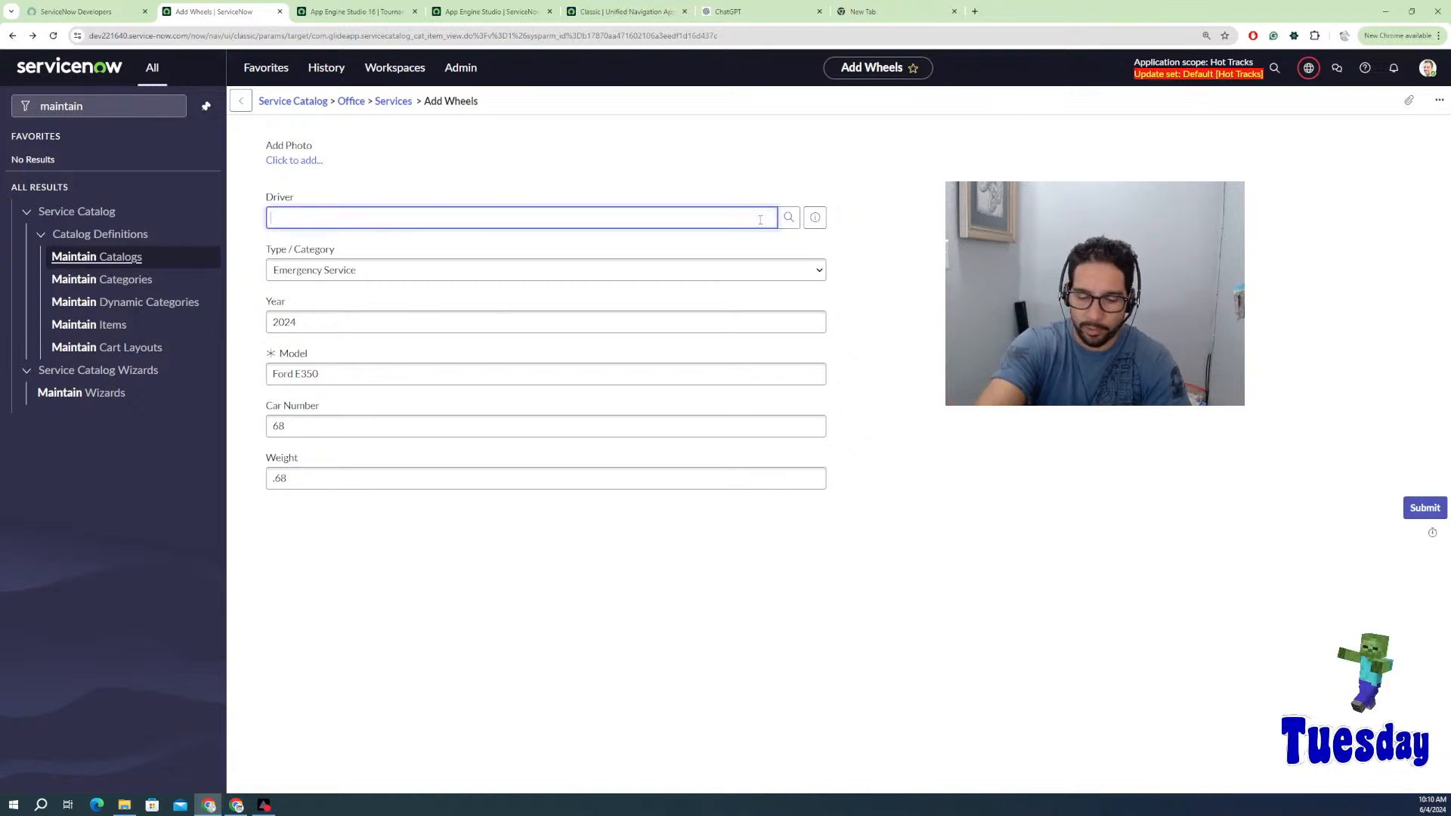
{"action": "type", "text": "Na"}
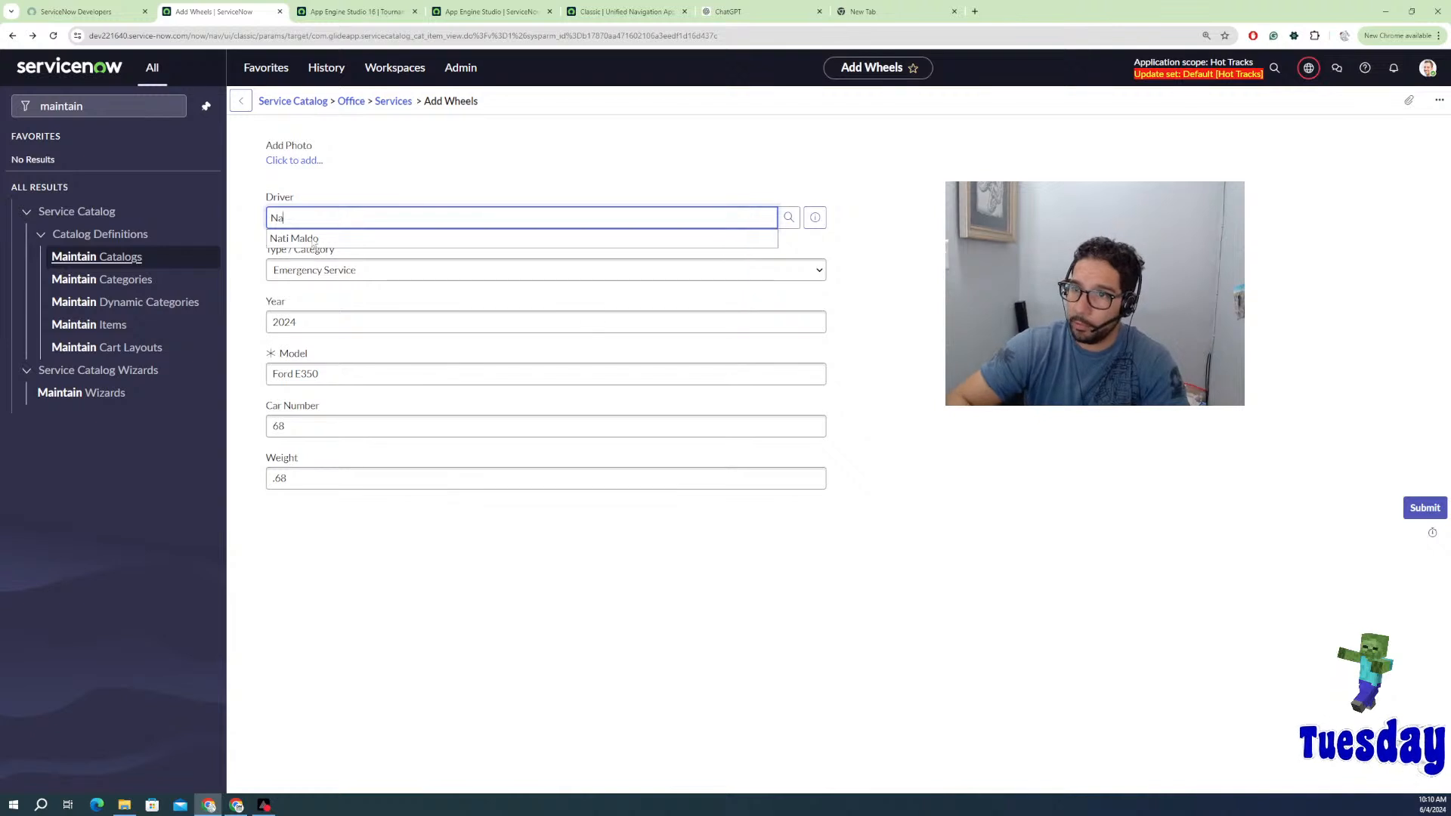
{"action": "key", "text": "Down"}
{"action": "key", "text": "Return"}
{"action": "left_click", "coordinate": [1411, 512]}
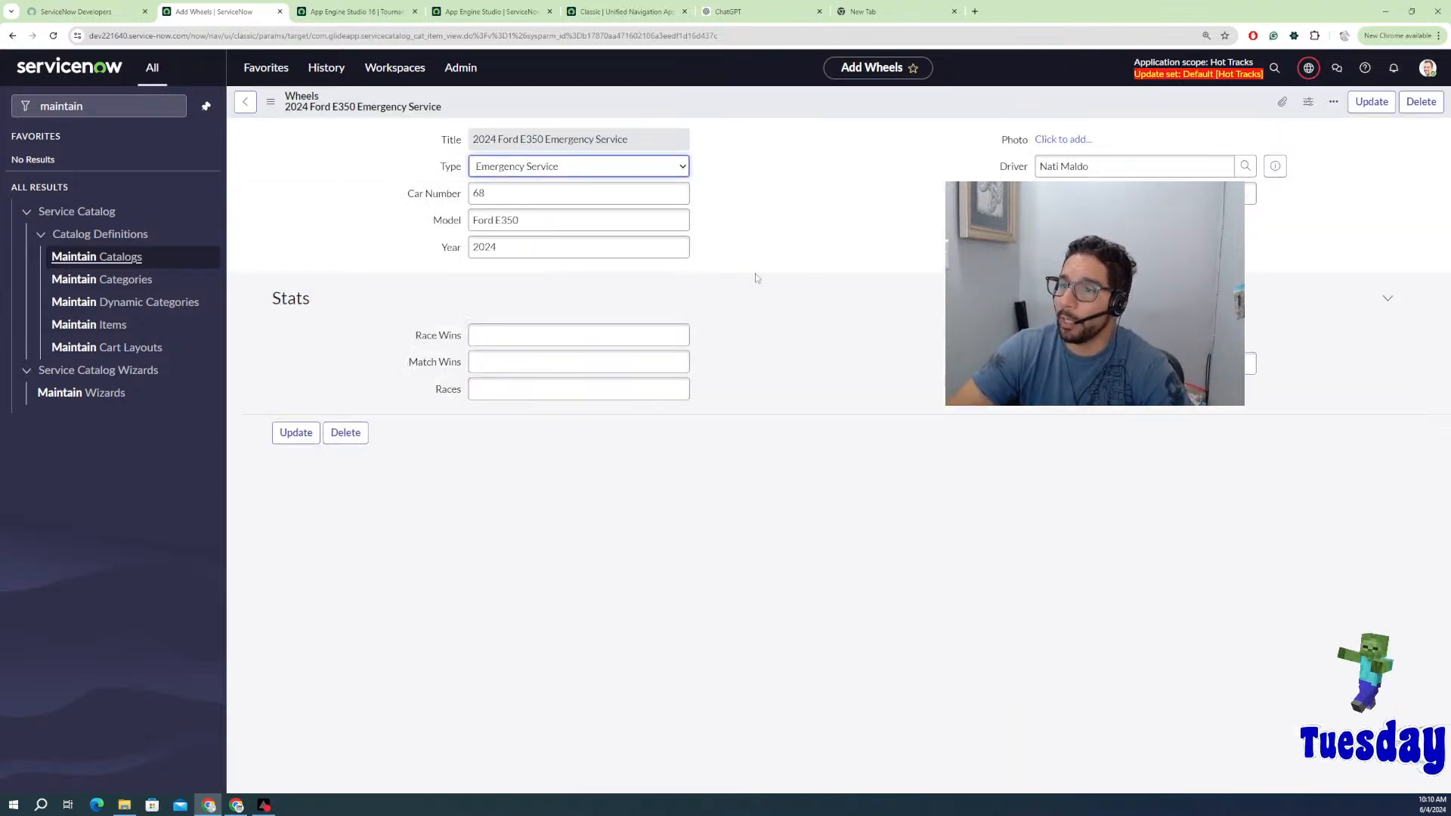
Step: Go back to Catalog Items through browser history and open the Add Driver item
{"action": "right_click", "coordinate": [249, 107]}
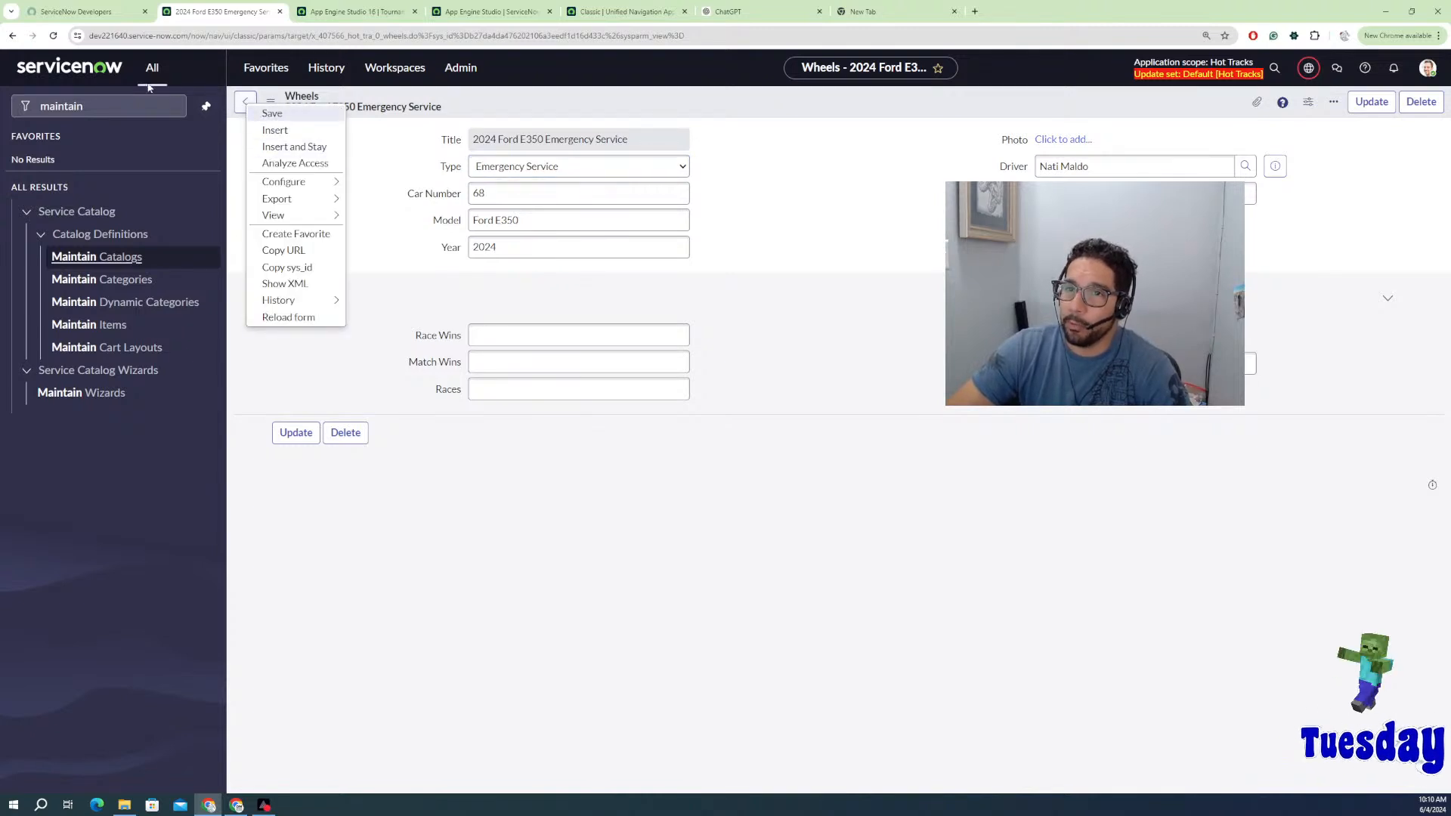
{"action": "right_click", "coordinate": [13, 36]}
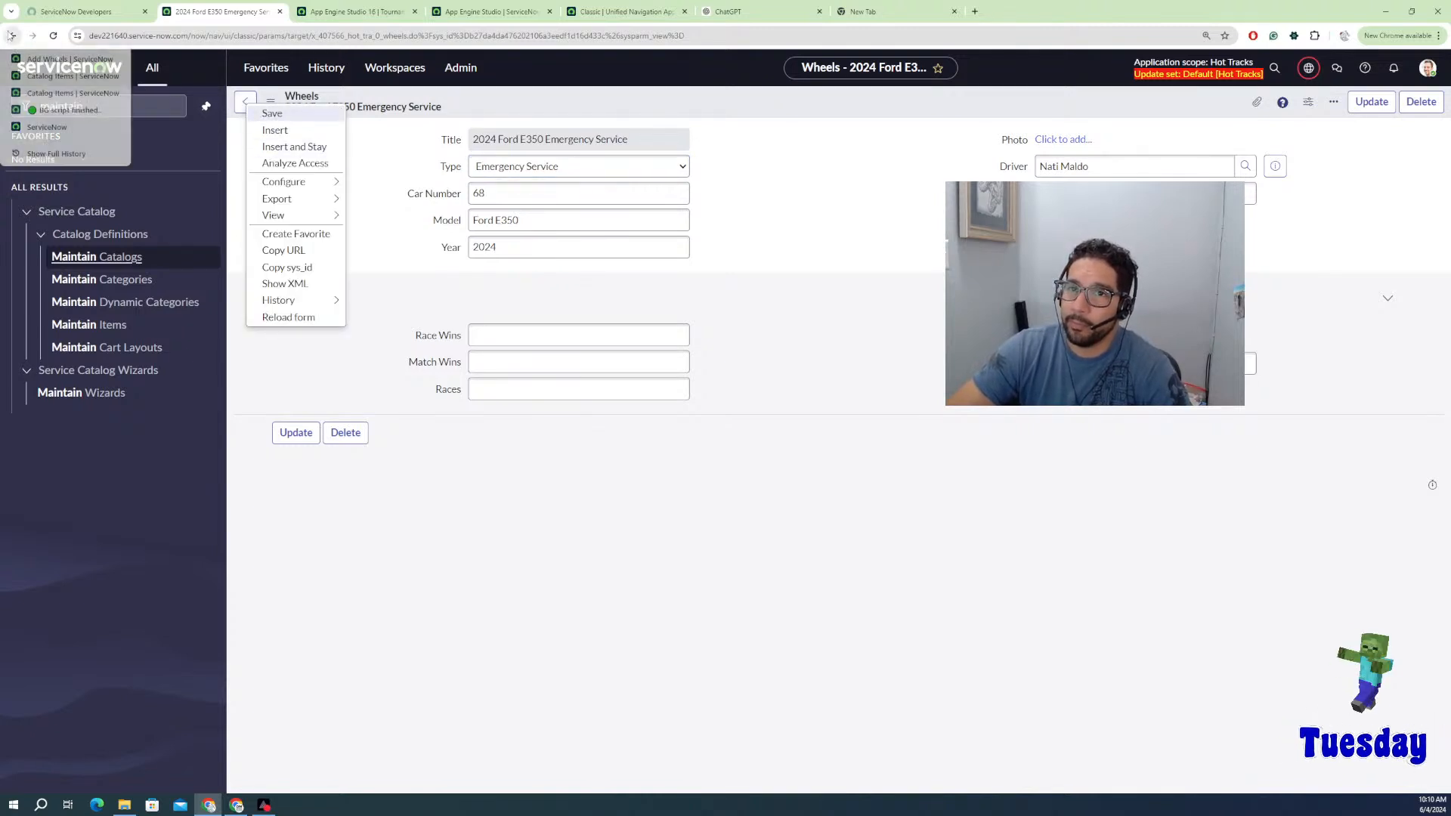
{"action": "left_click", "coordinate": [50, 100]}
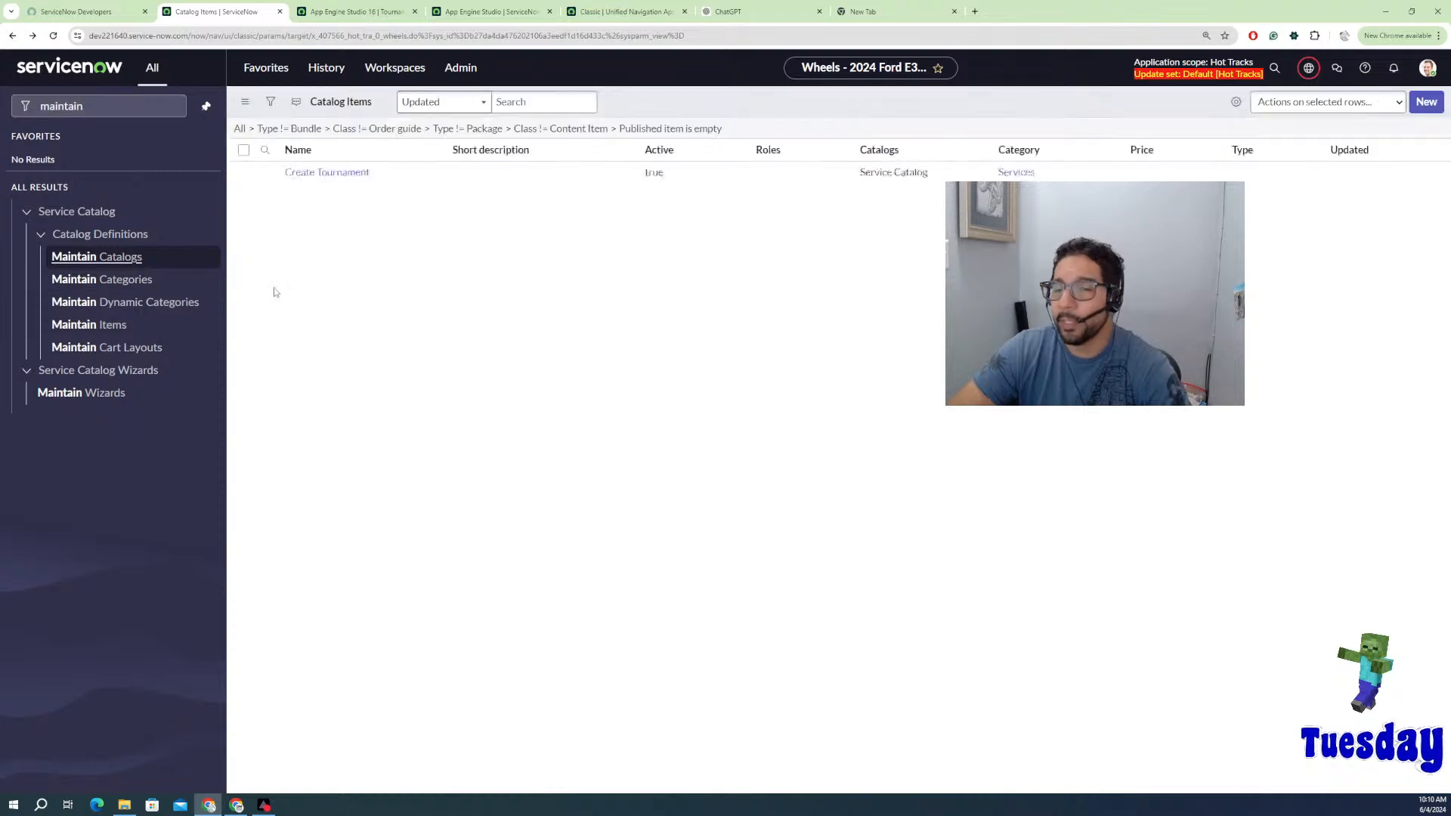
{"action": "left_click", "coordinate": [311, 238]}
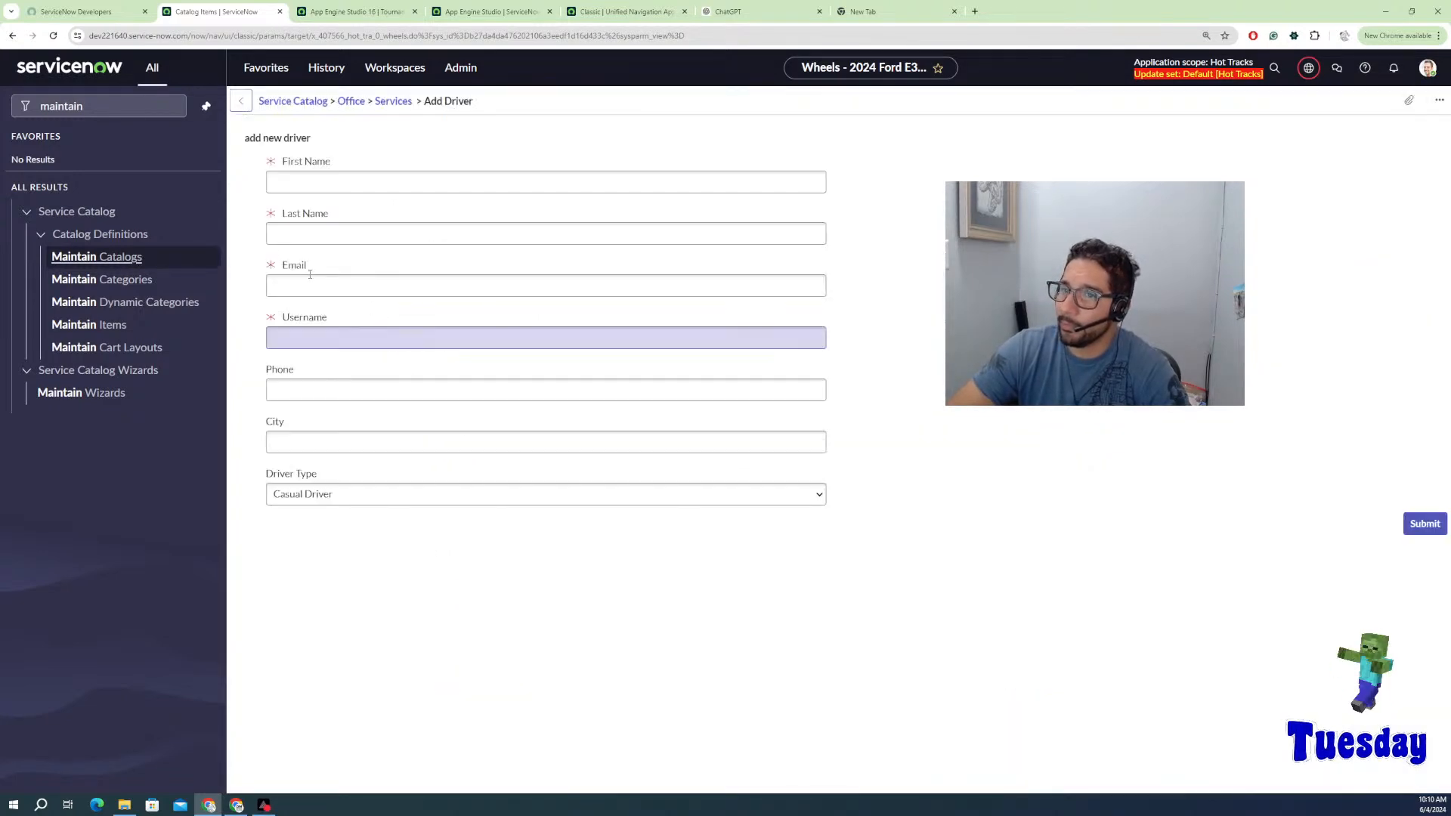
Step: Enter the new driver's first and last name, email address and username
{"action": "left_click", "coordinate": [366, 186]}
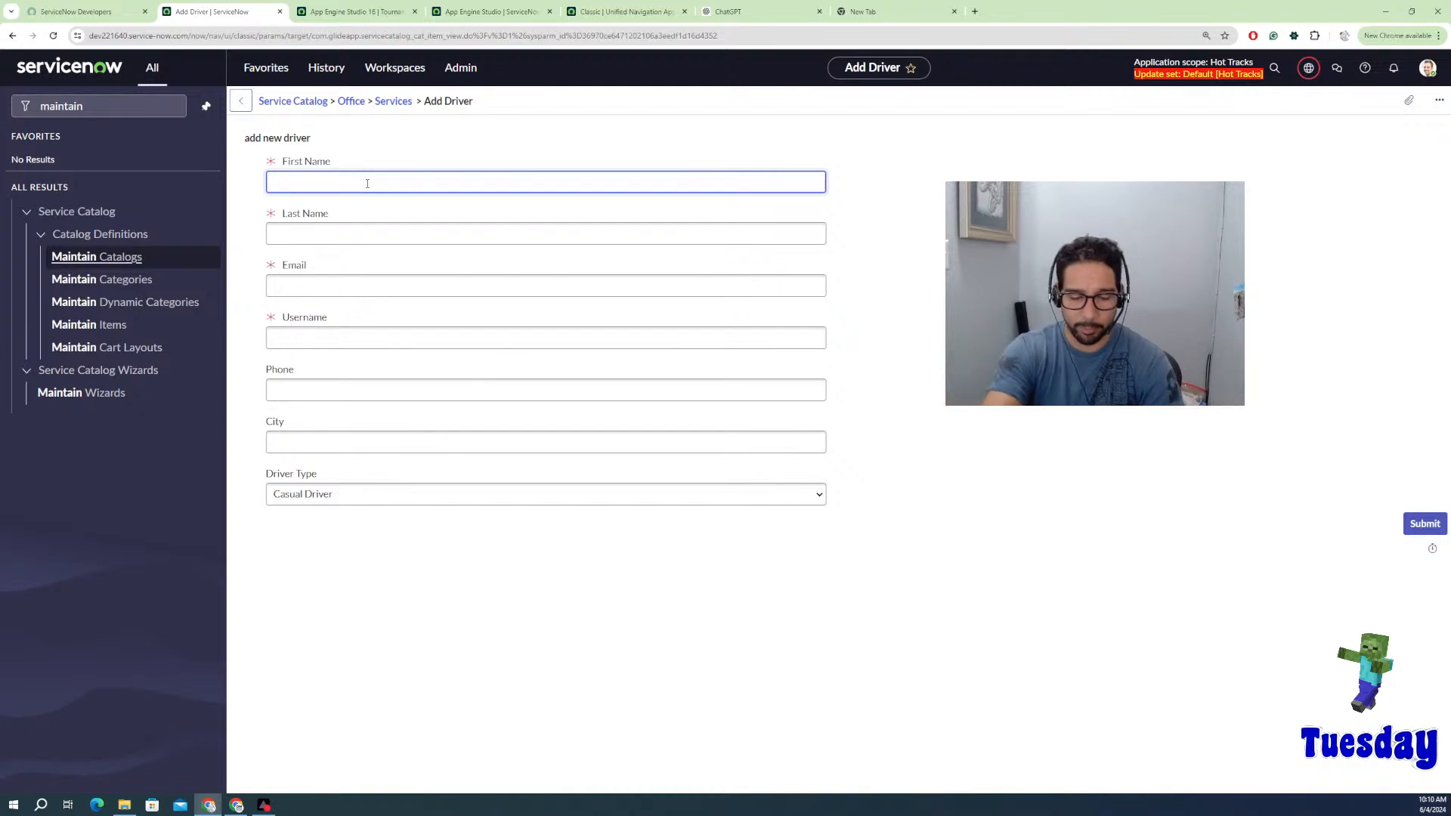
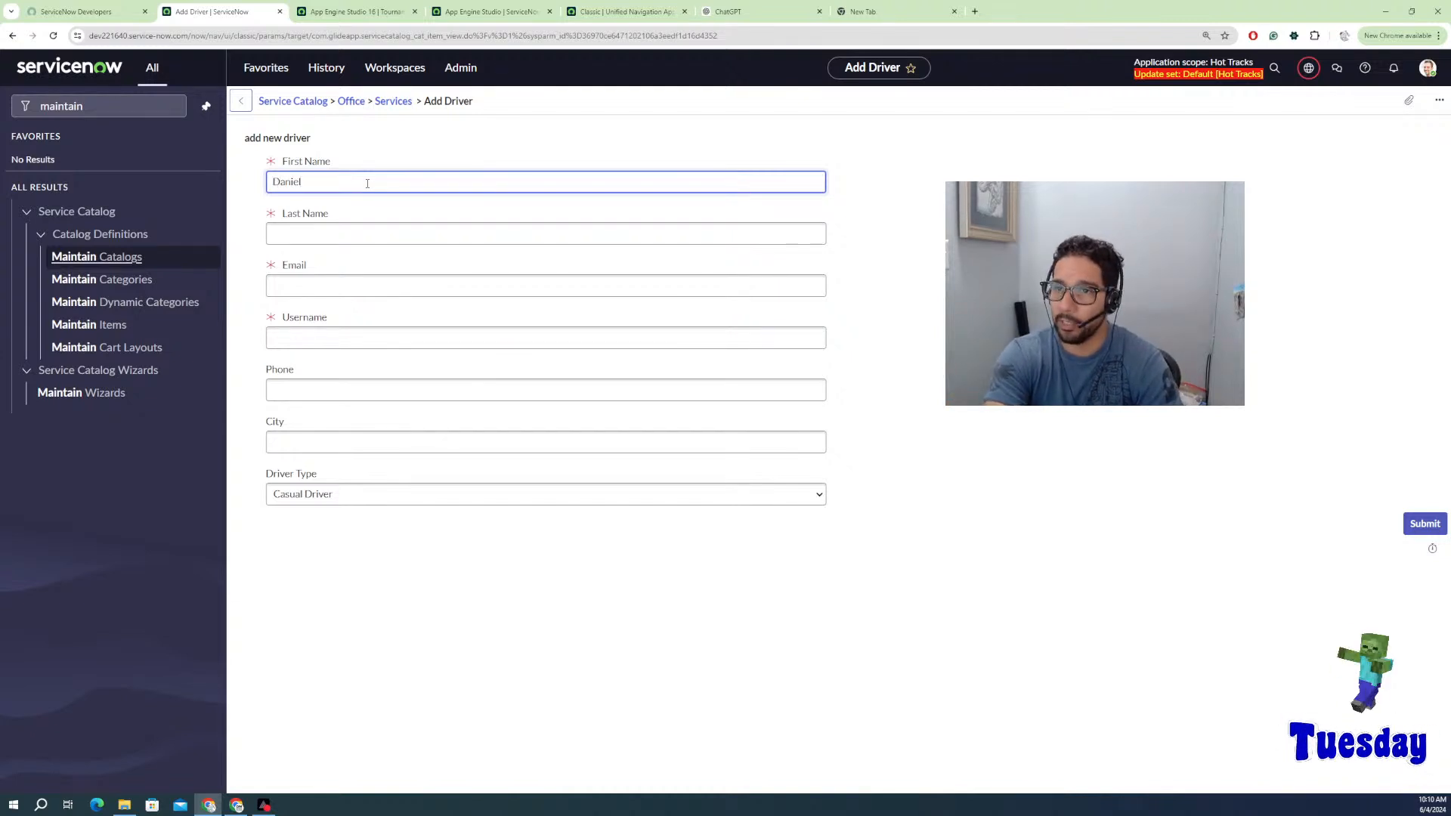
{"action": "key", "text": "Tab"}
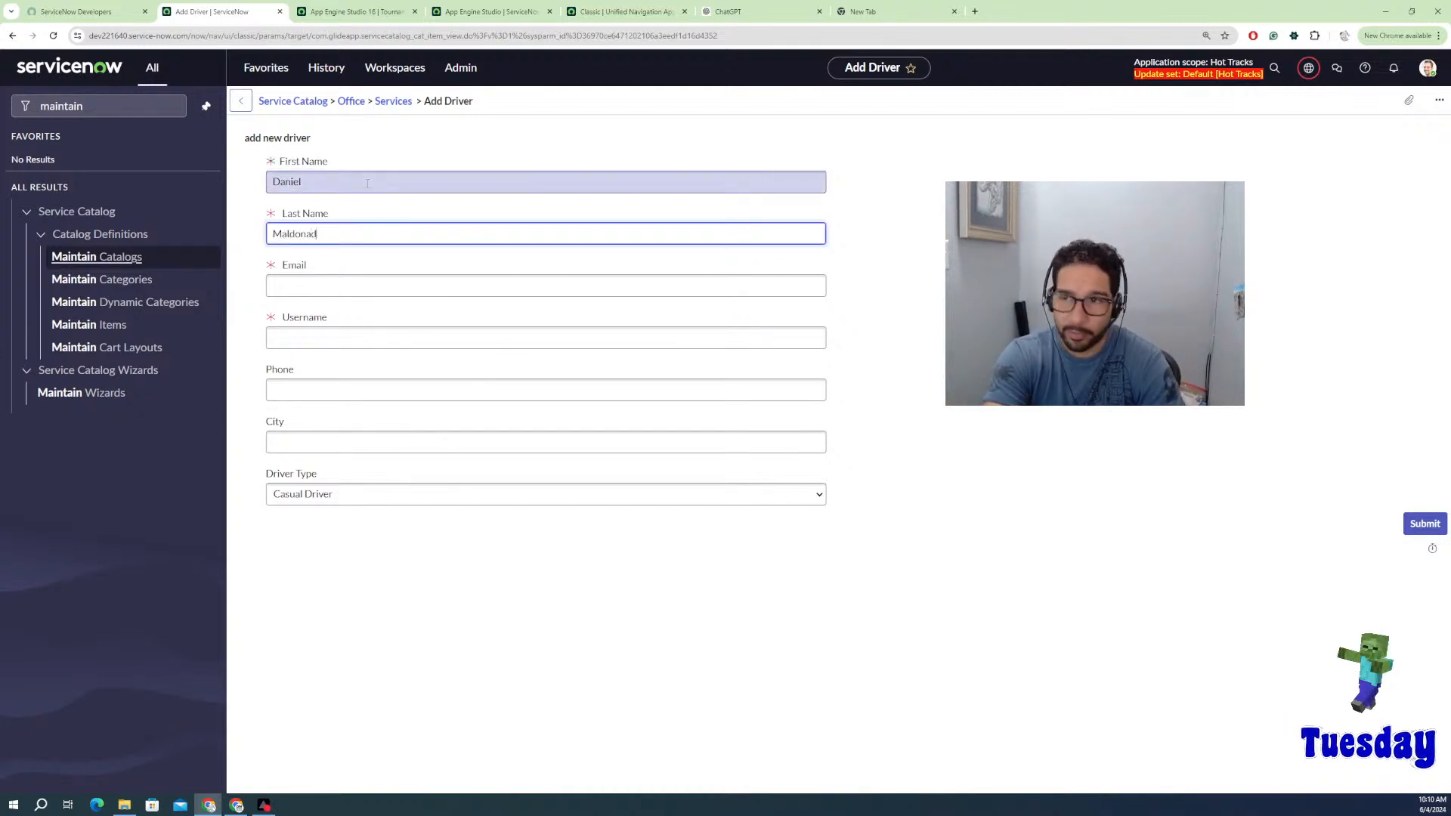
{"action": "key", "text": "Tab"}
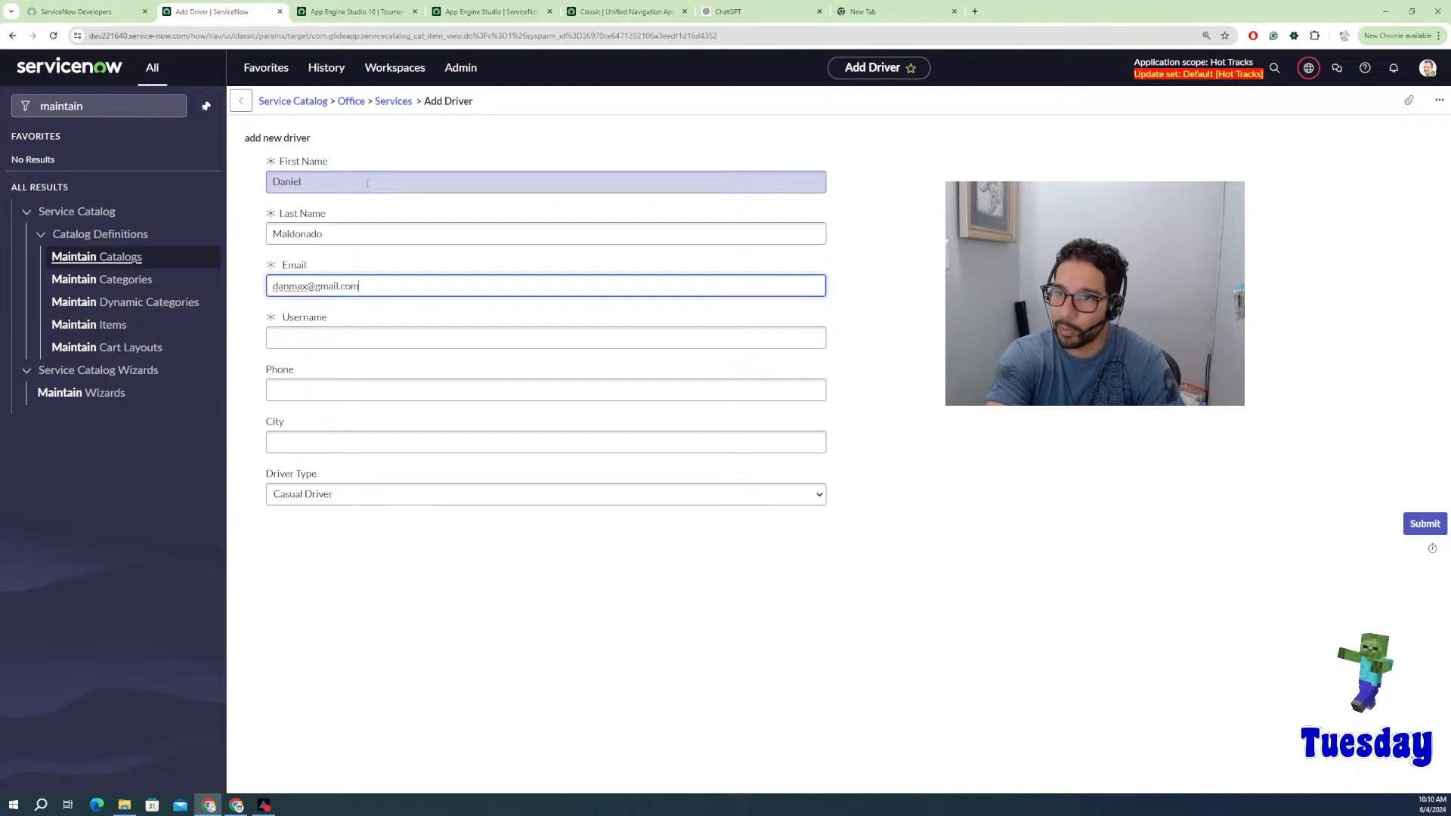
{"action": "key", "text": "Tab"}
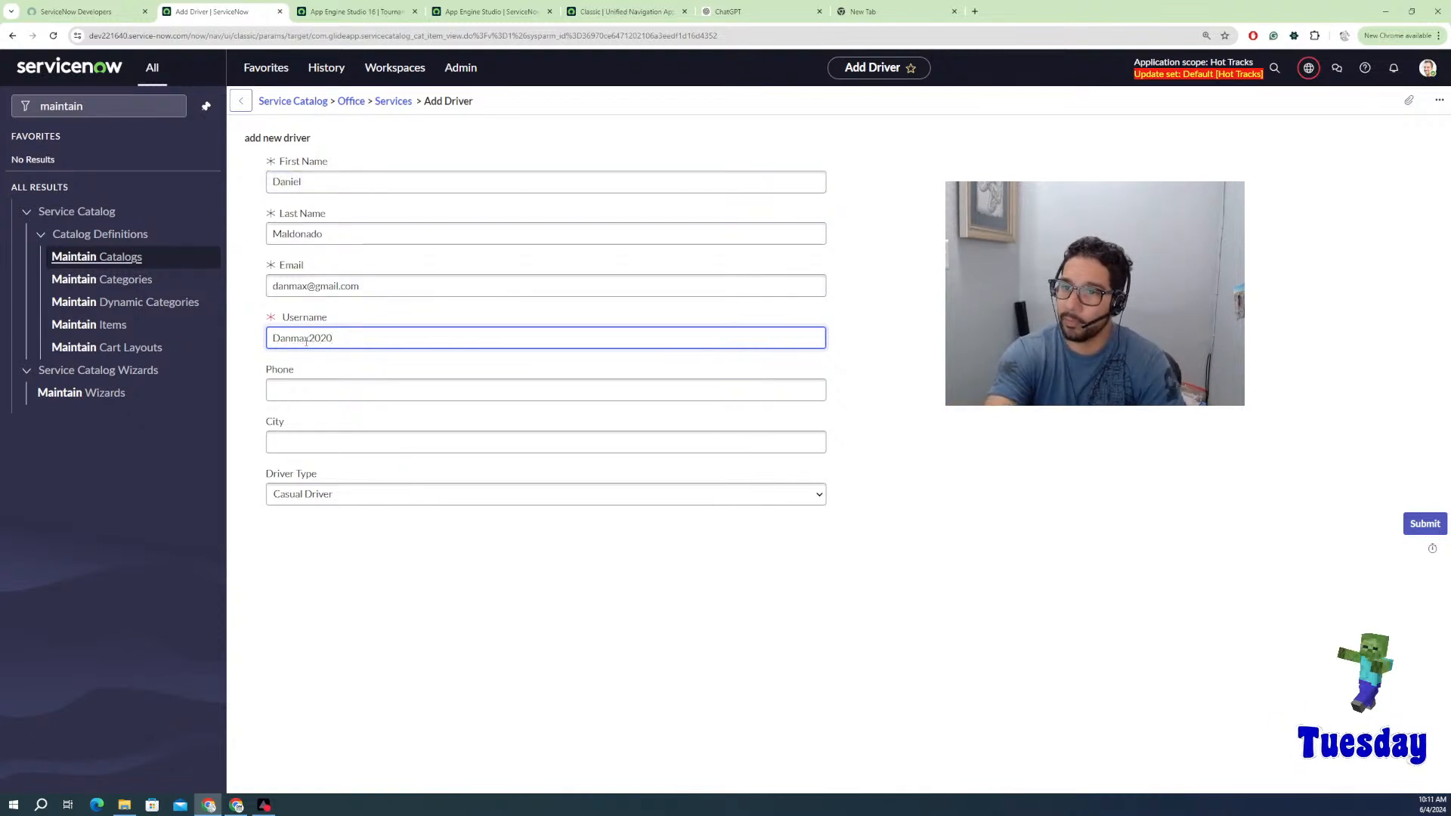
{"action": "key", "text": "BackSpace"}
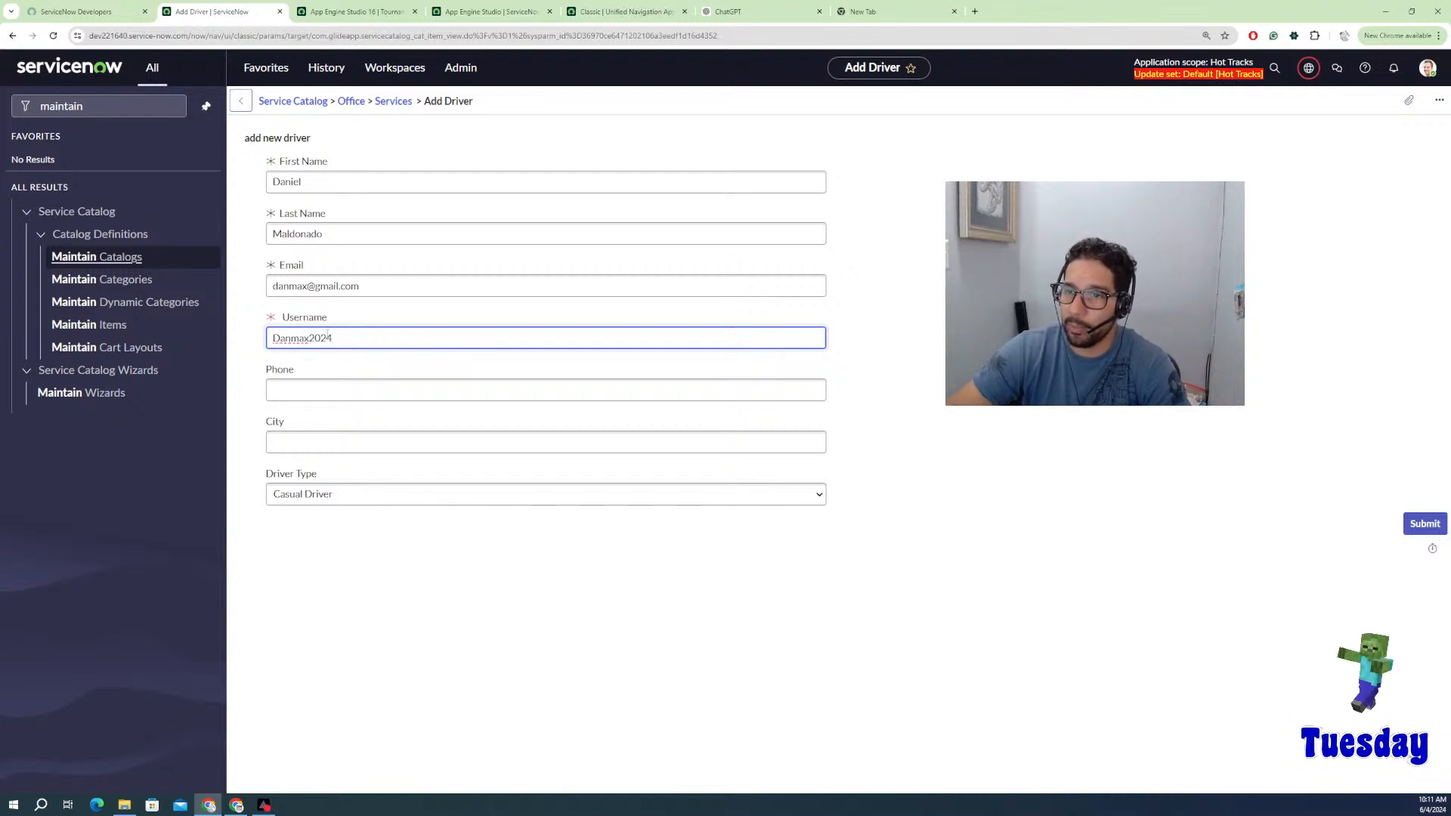
Step: Fill in phone and city Orlando, choose driver type Shut it Down Drifter, and submit
{"action": "left_click", "coordinate": [311, 385]}
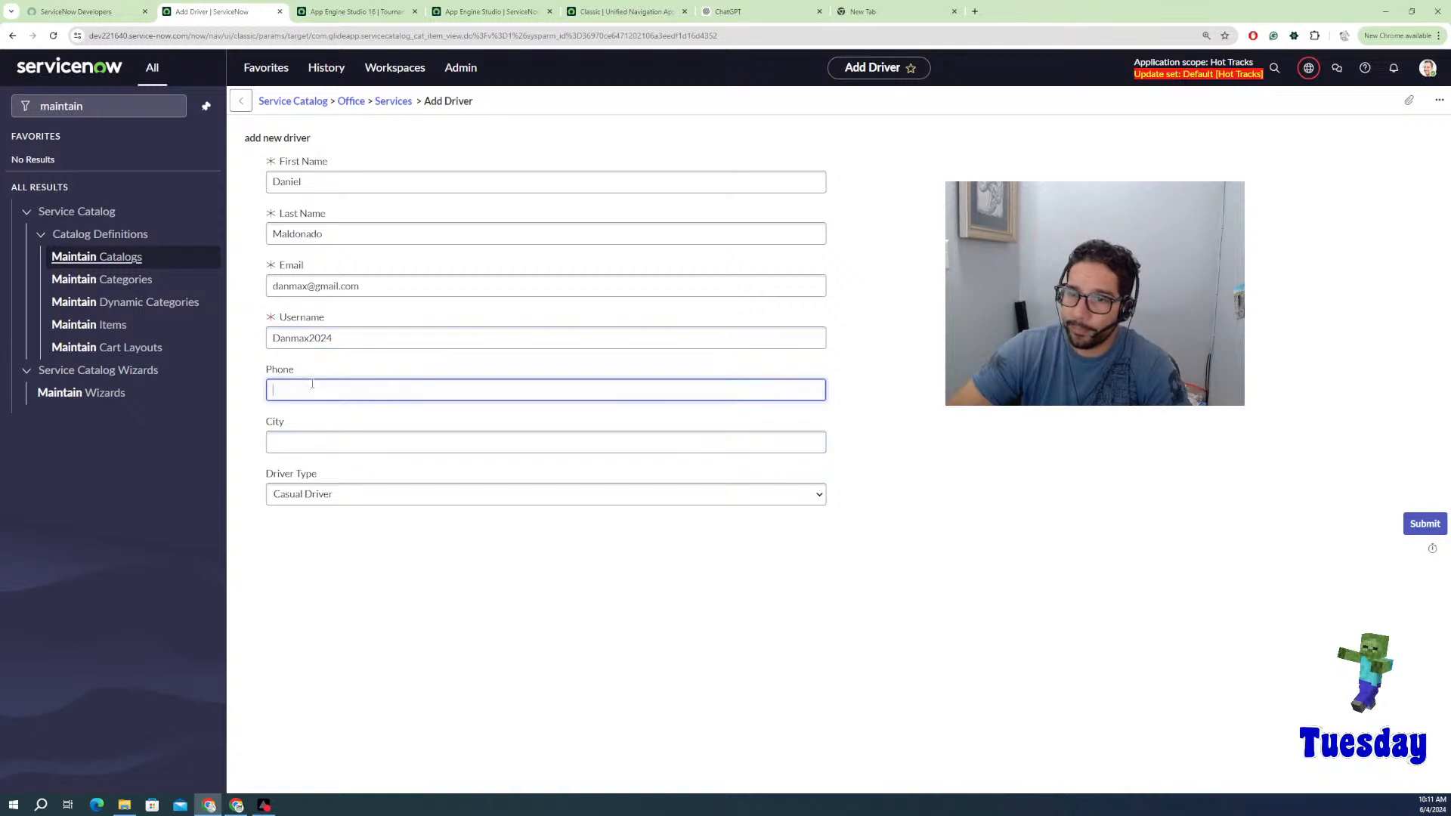
{"action": "left_click", "coordinate": [310, 445]}
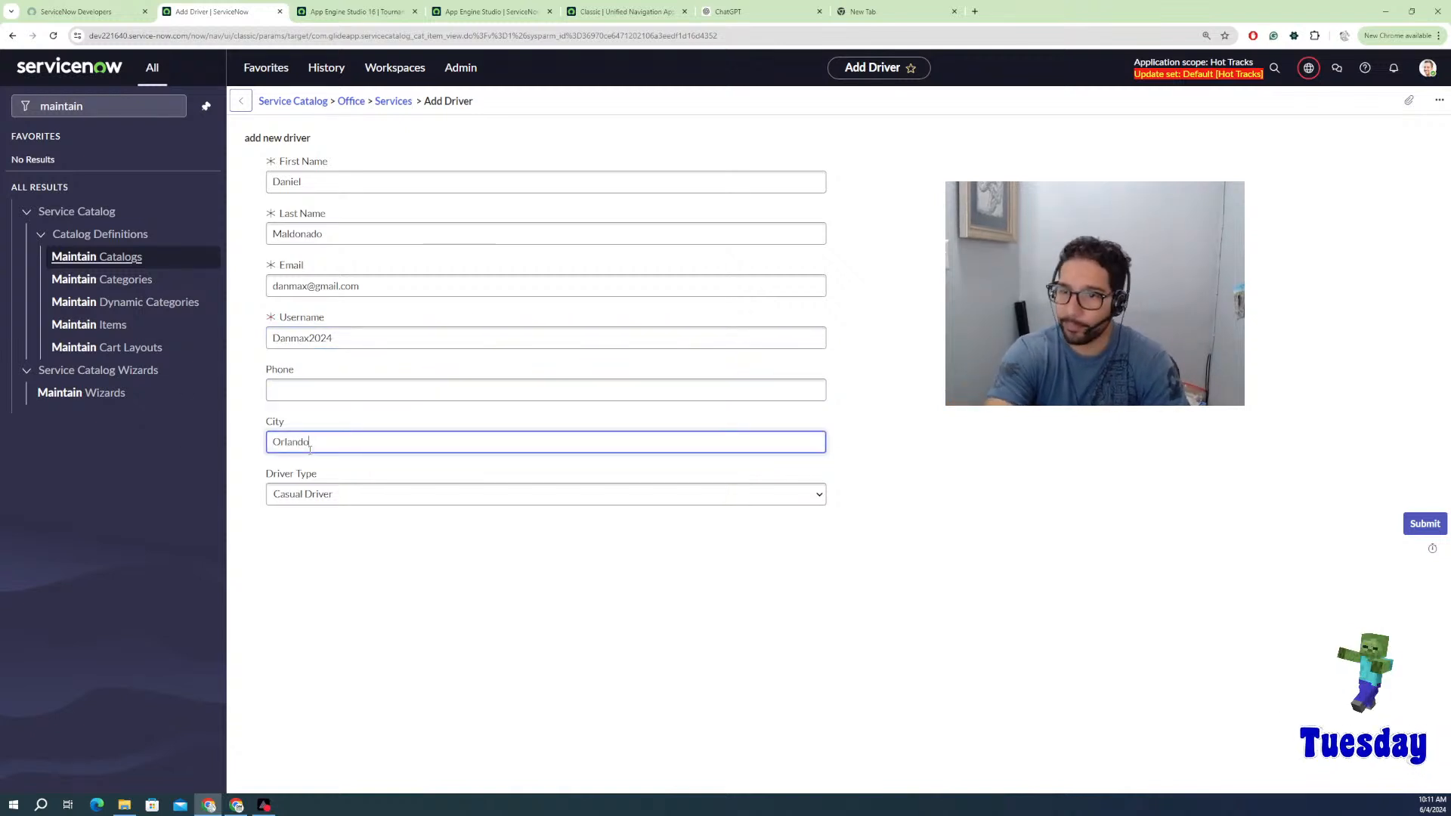
{"action": "left_click", "coordinate": [341, 499]}
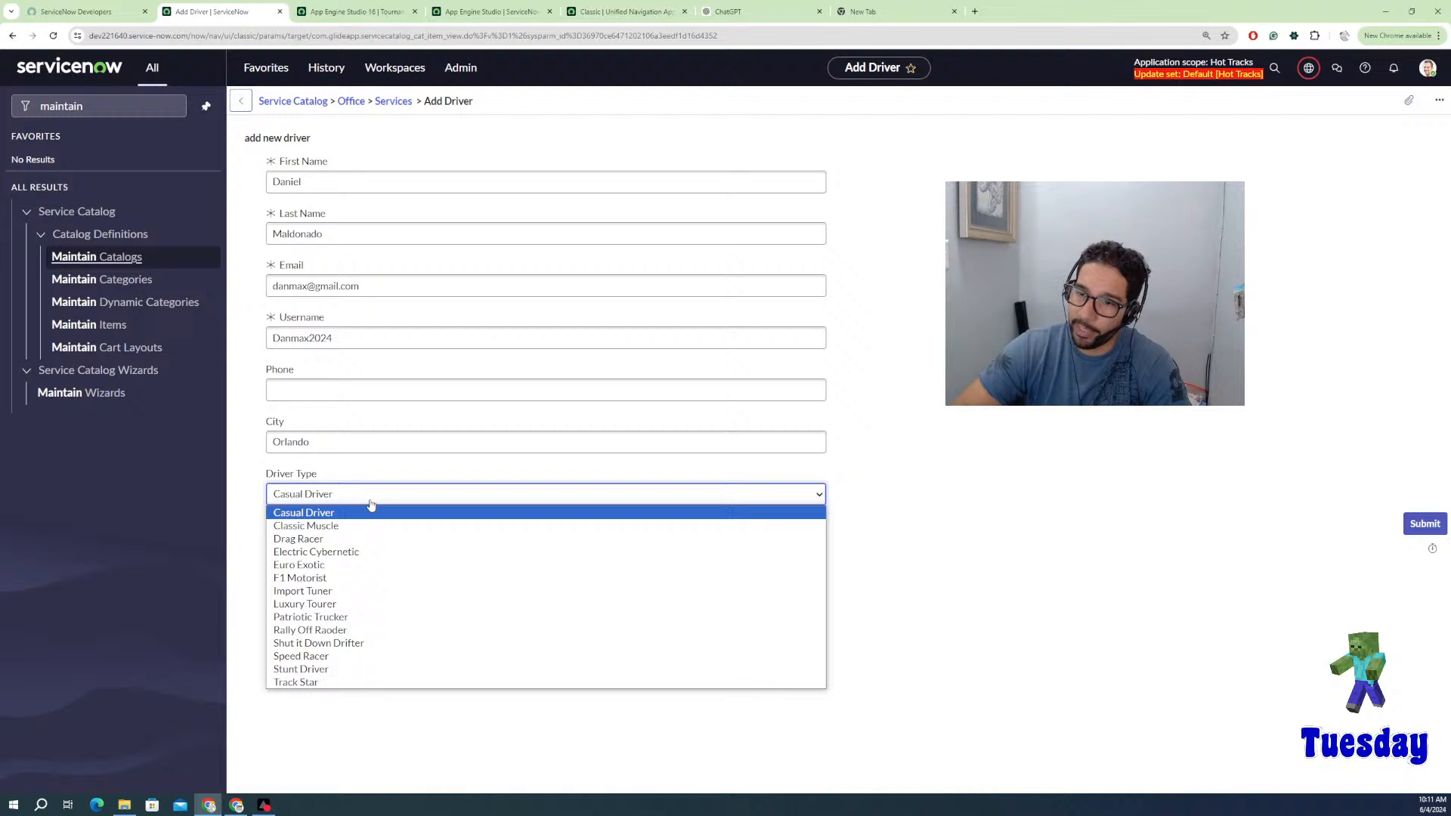
{"action": "left_click", "coordinate": [344, 644]}
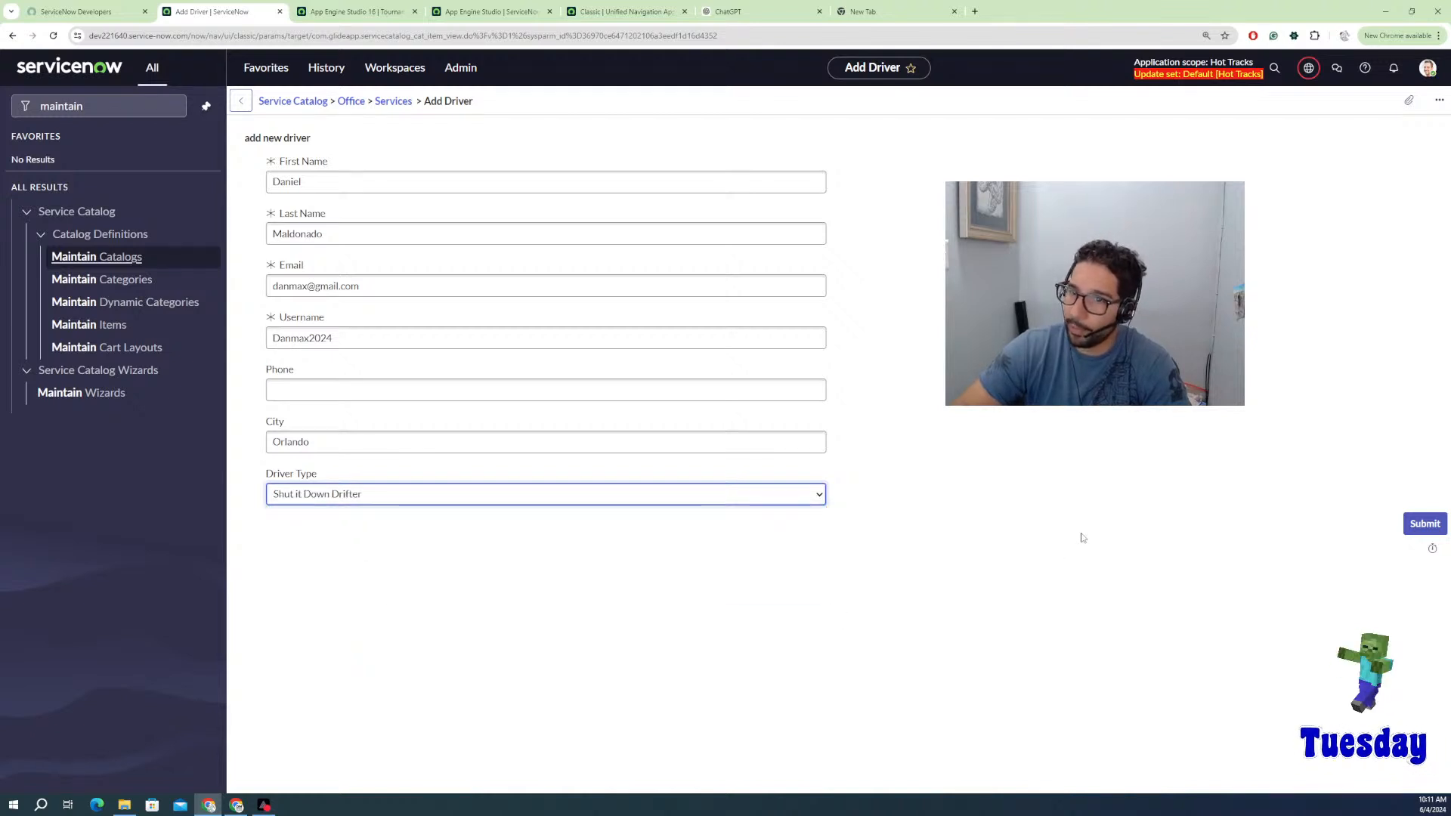
{"action": "left_click", "coordinate": [1434, 527]}
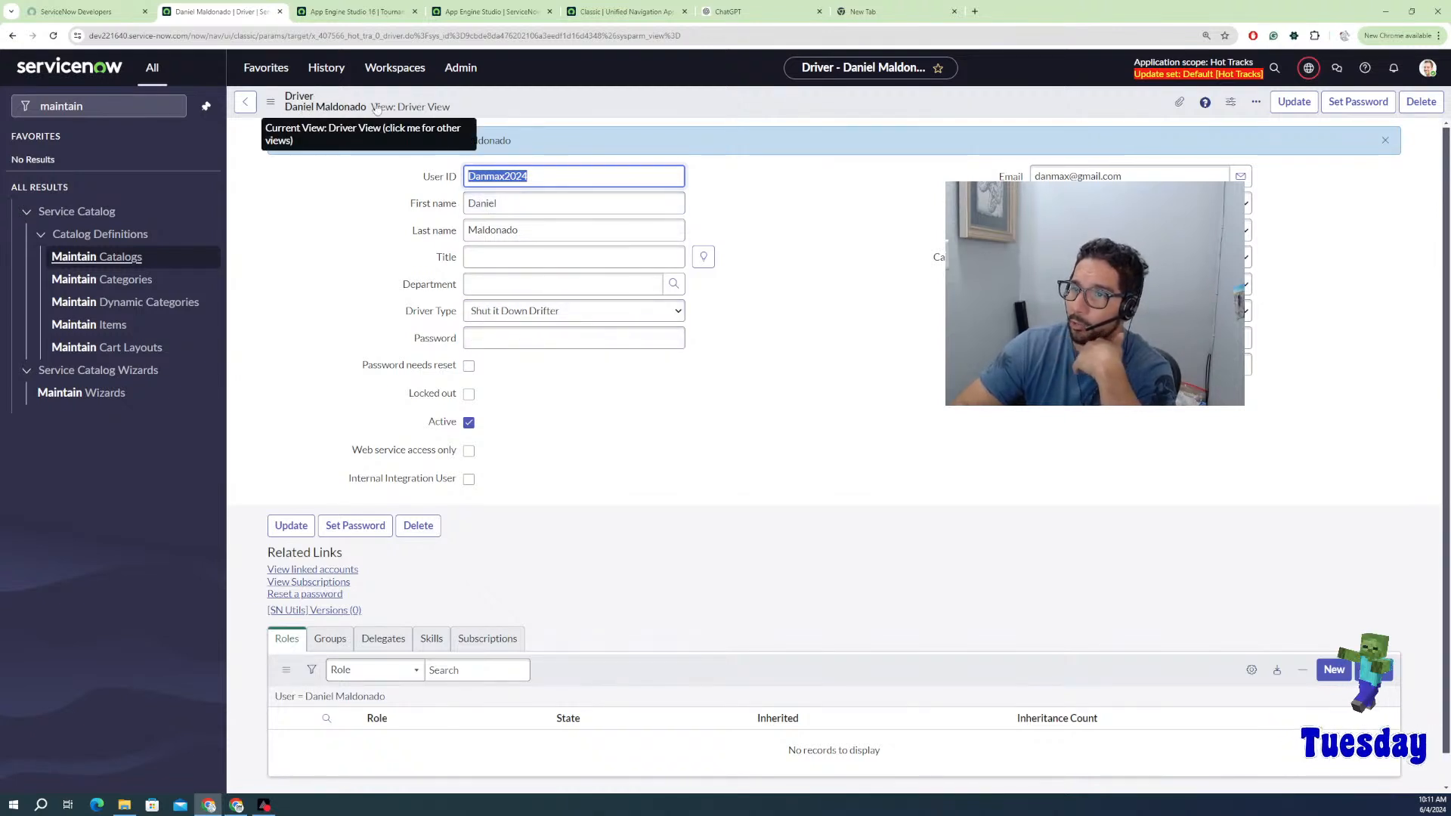
Step: Check the driver's two assigned roles and their Hot Tracks Drivers group membership
{"action": "key", "text": "Tab"}
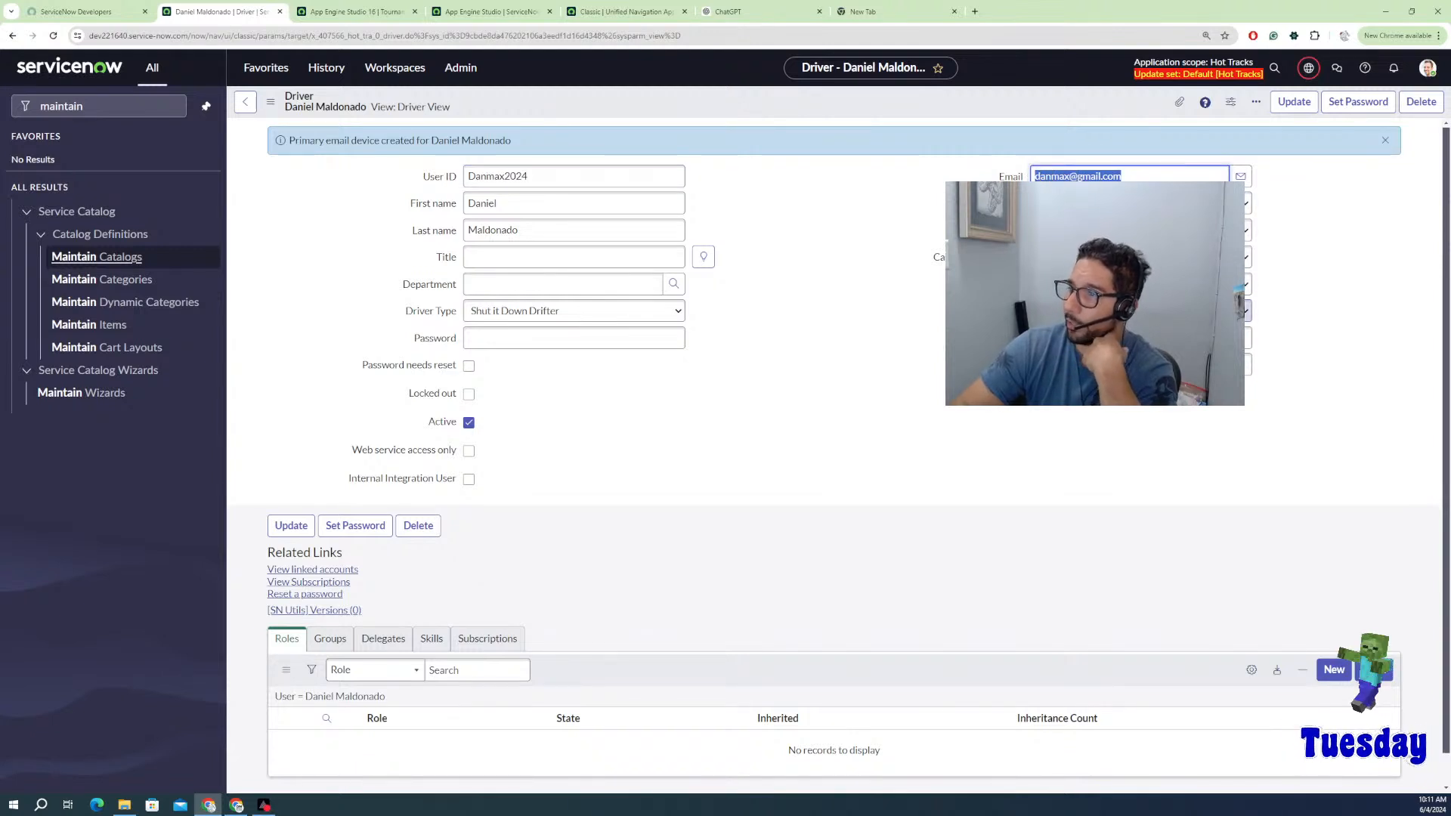
{"action": "scroll", "coordinate": [669, 472], "scroll_direction": "down", "scroll_amount": 1}
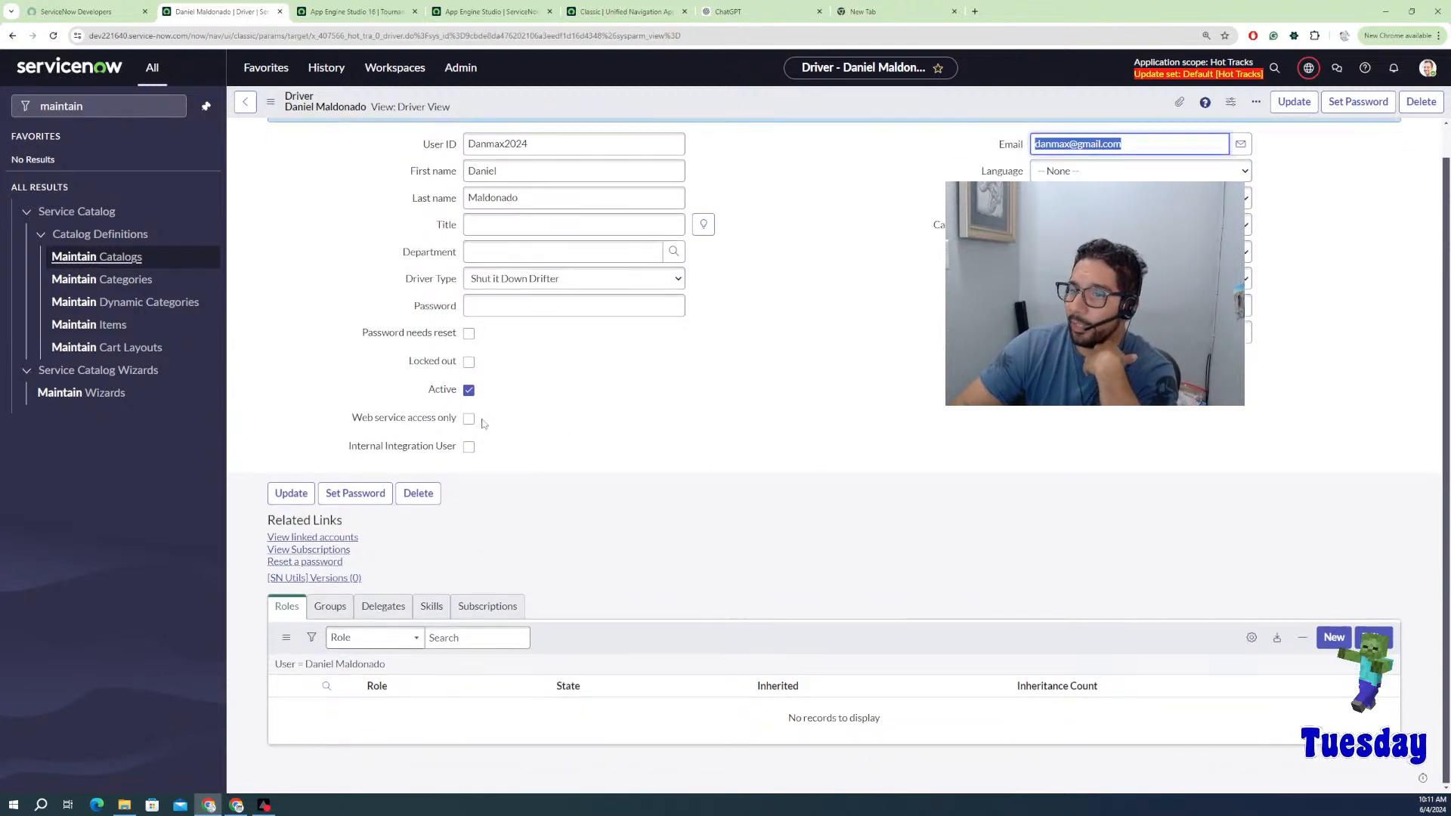
{"action": "left_click", "coordinate": [574, 648]}
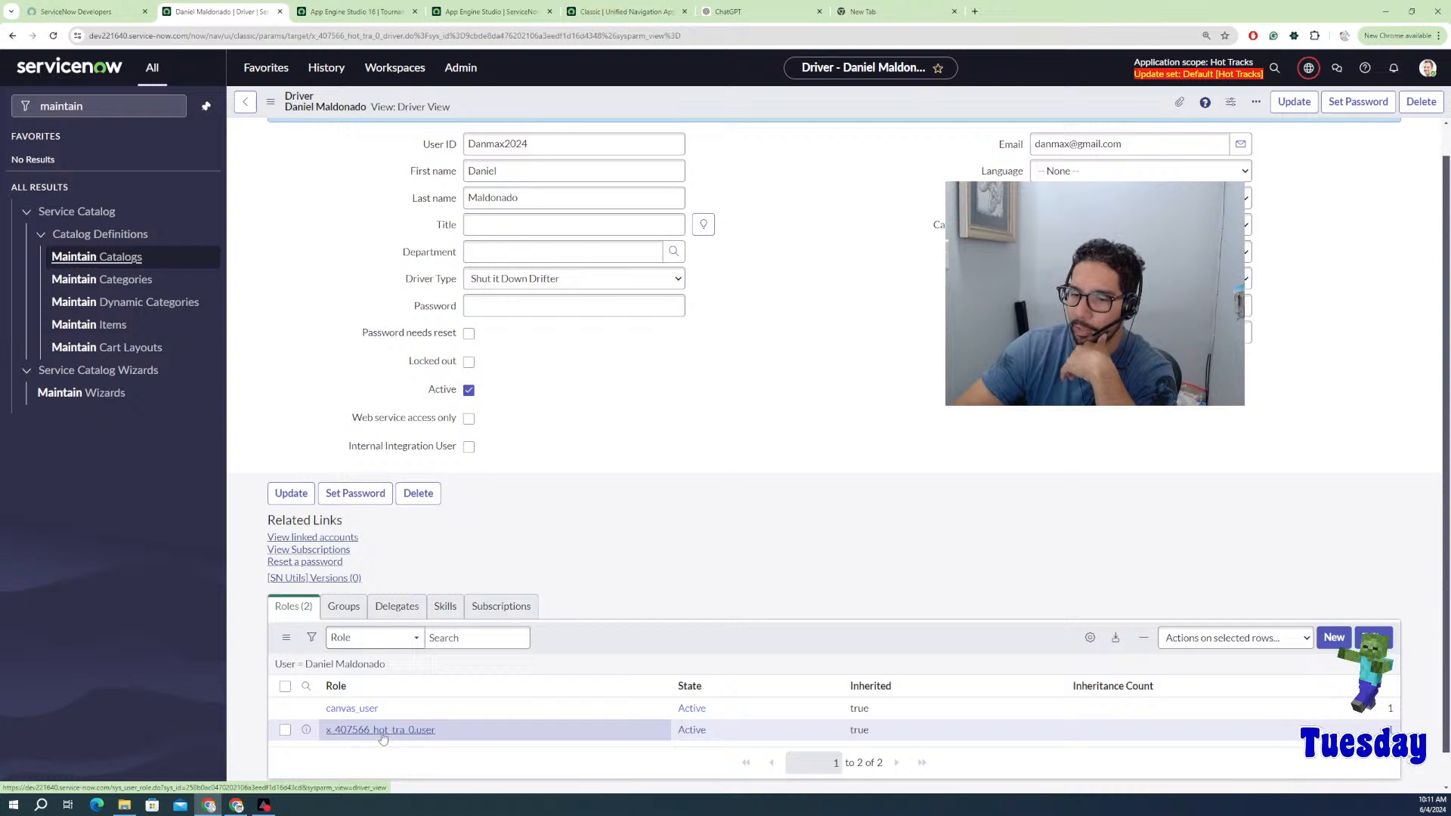
{"action": "left_click", "coordinate": [344, 606]}
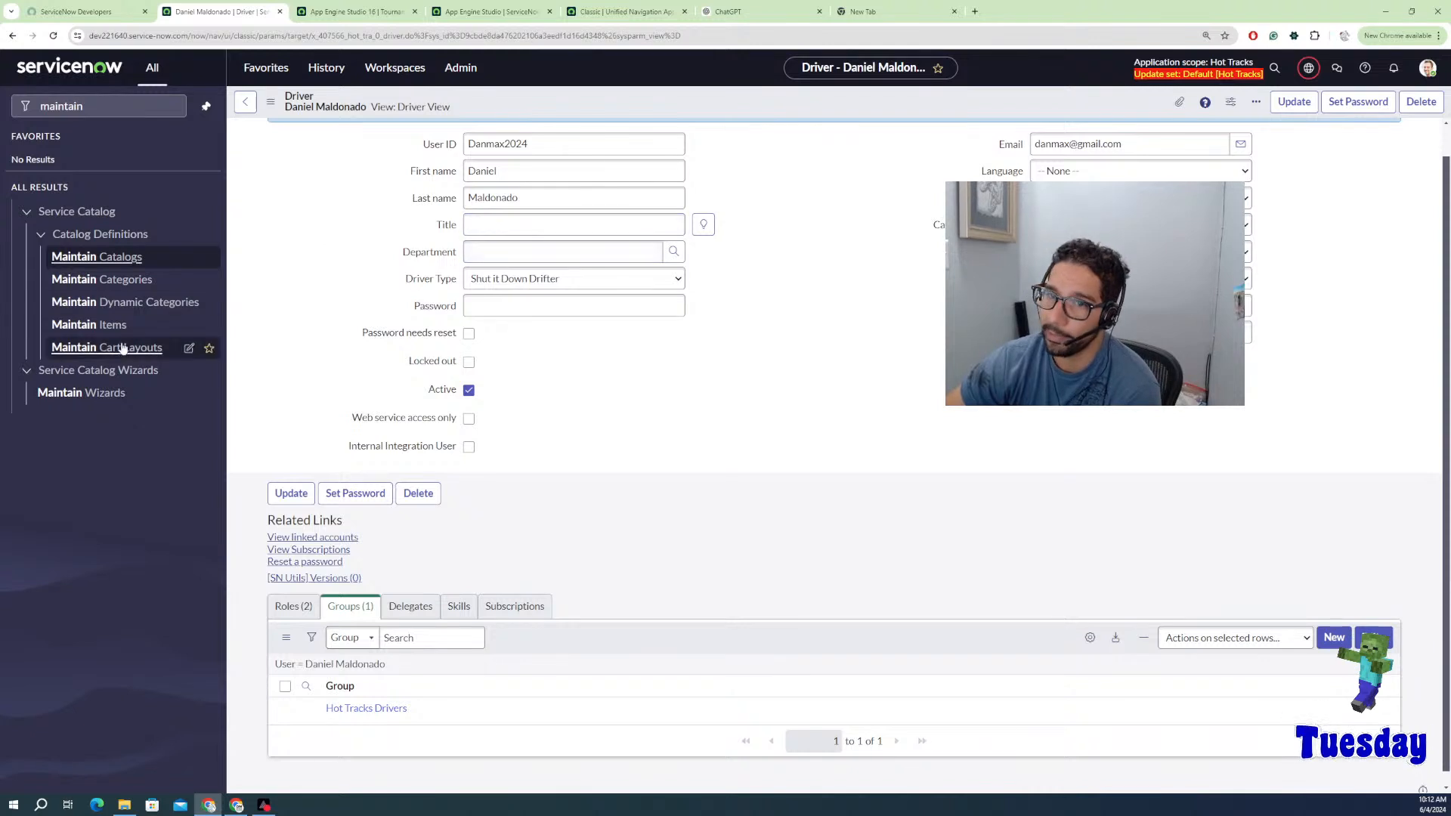
{"action": "mouse_move", "coordinate": [217, 217]}
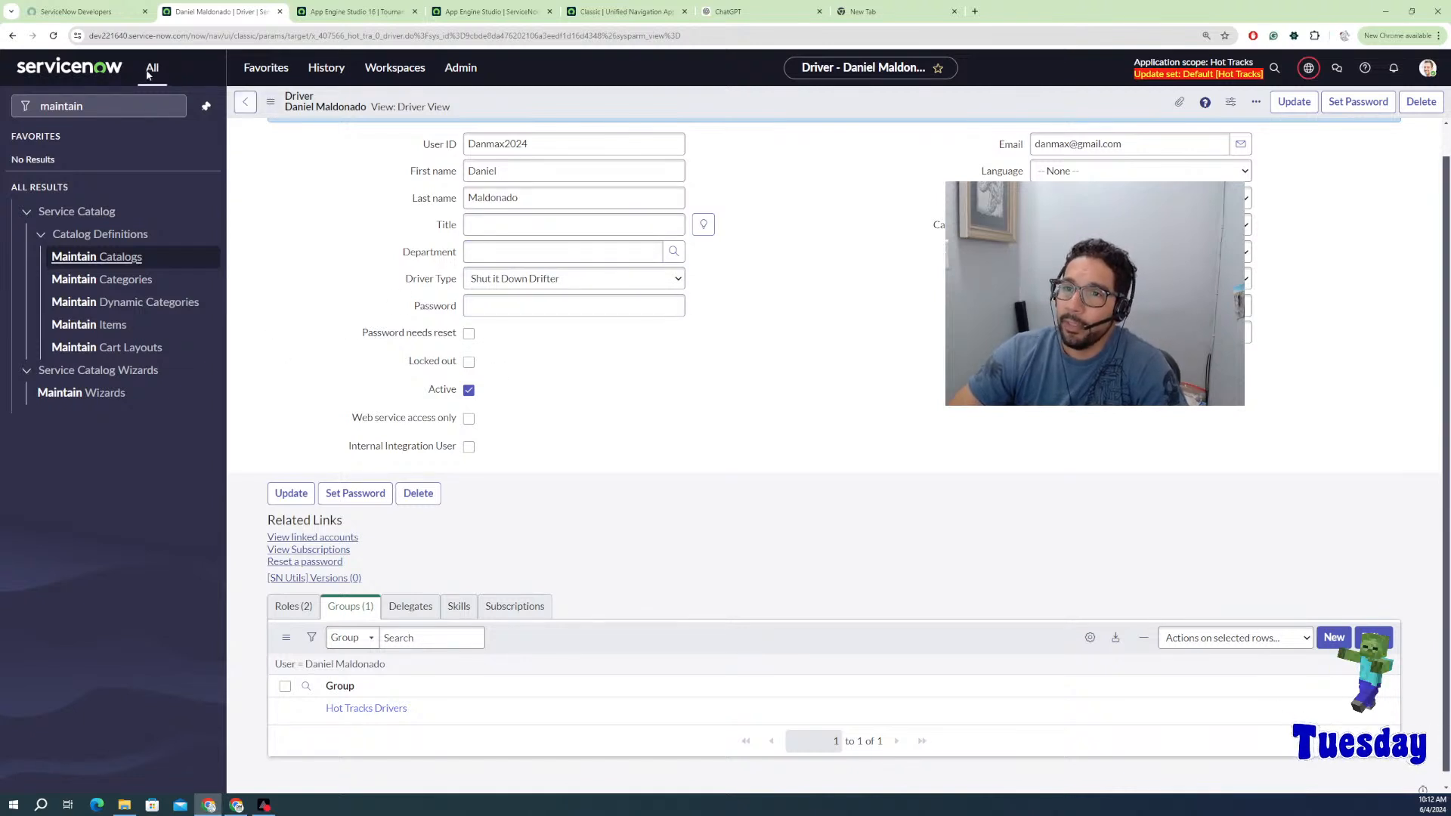
{"action": "right_click", "coordinate": [14, 37]}
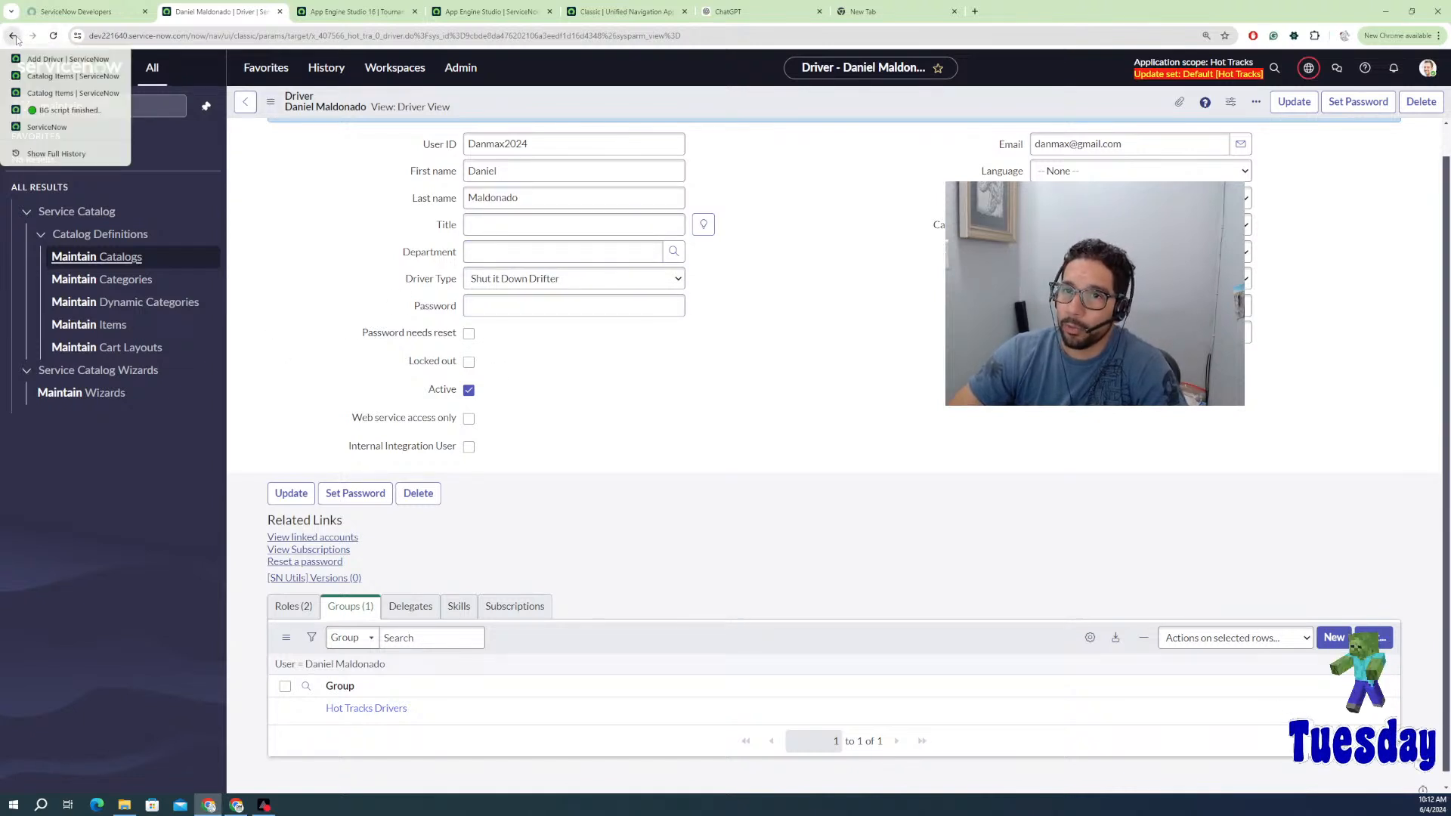
Step: Open the Add Track request form, then switch to the App Engine Studio 16 tournament tab
{"action": "left_click", "coordinate": [61, 95]}
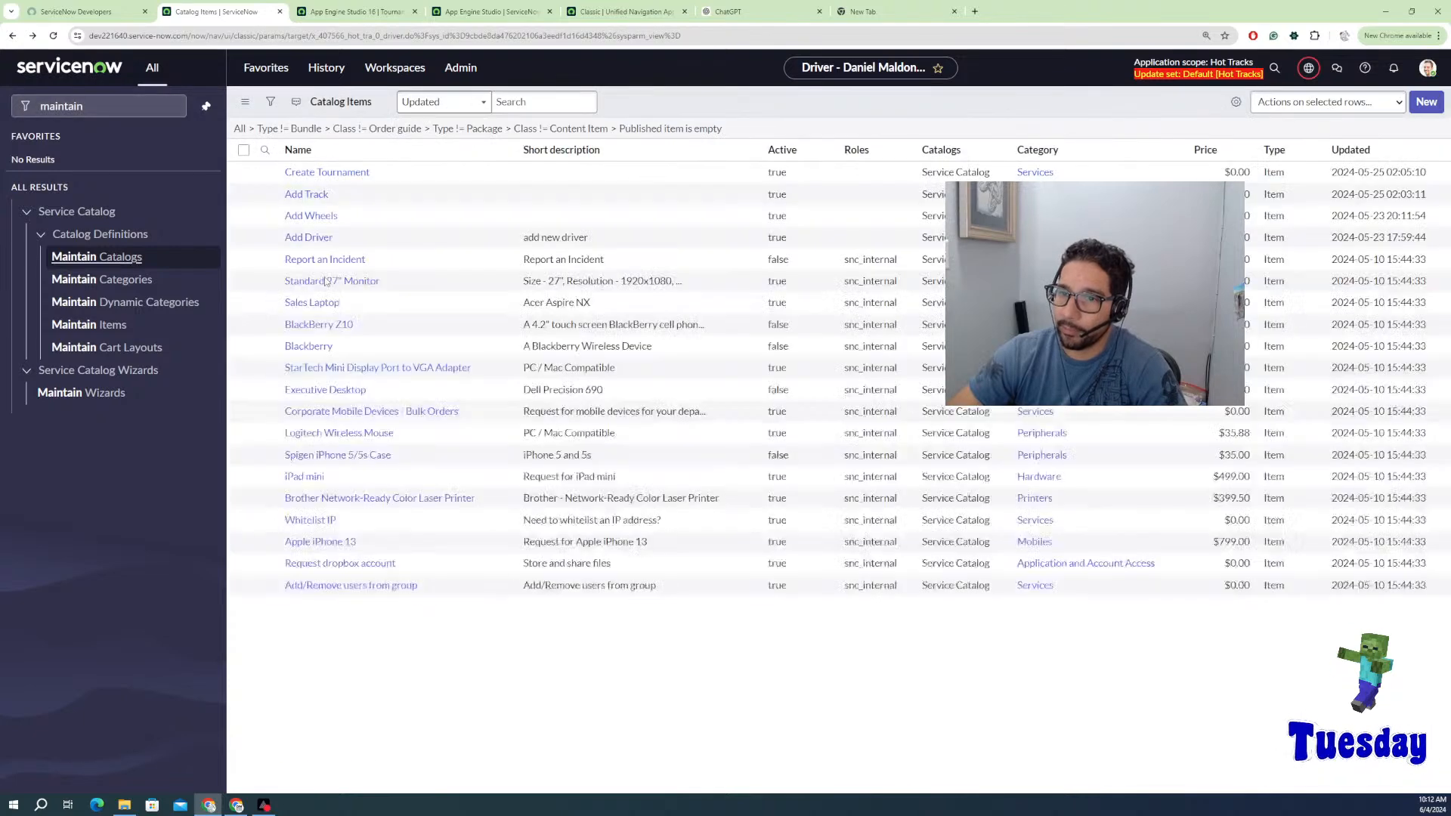
{"action": "left_click", "coordinate": [320, 195]}
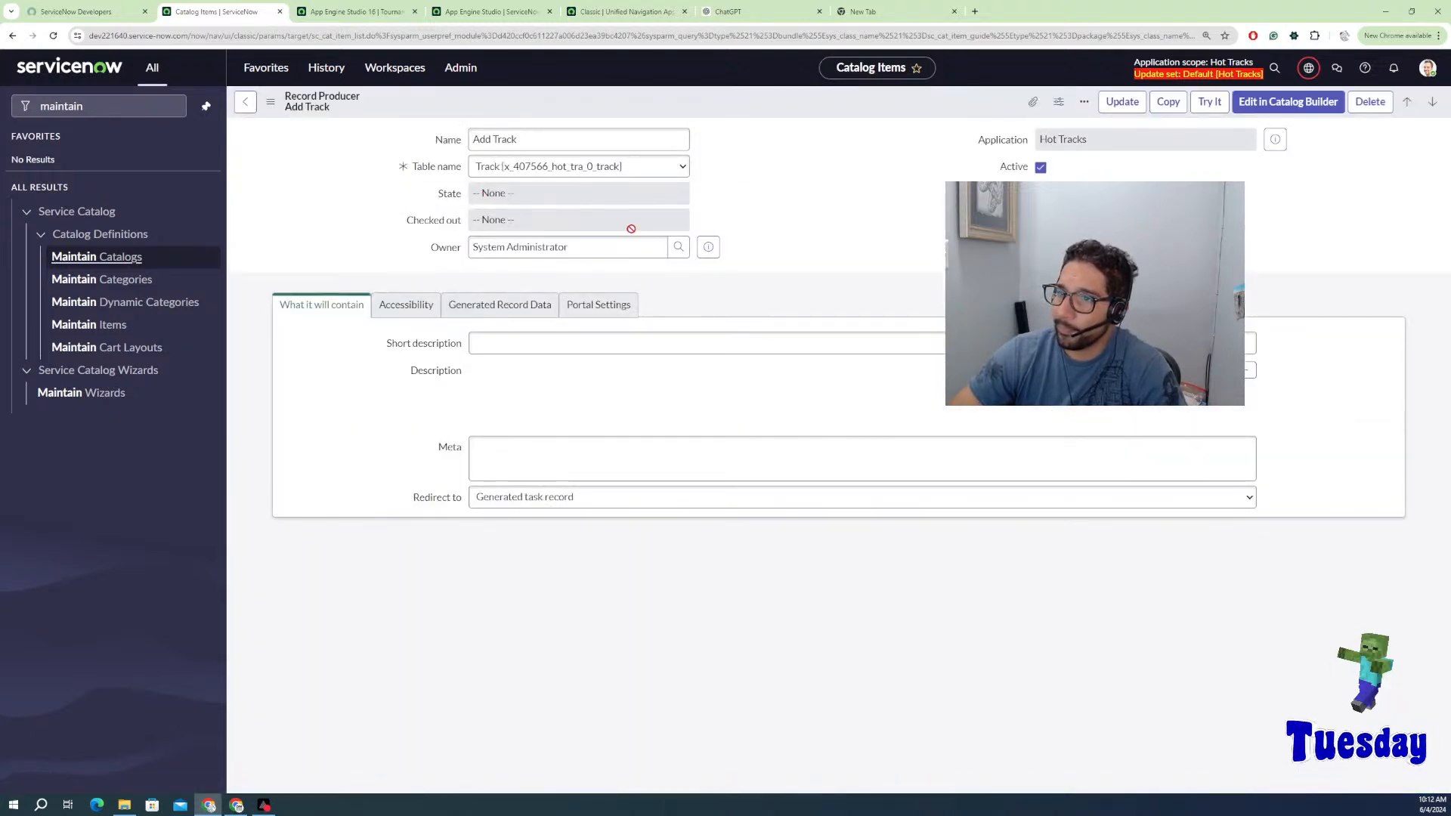
{"action": "left_click", "coordinate": [1203, 107]}
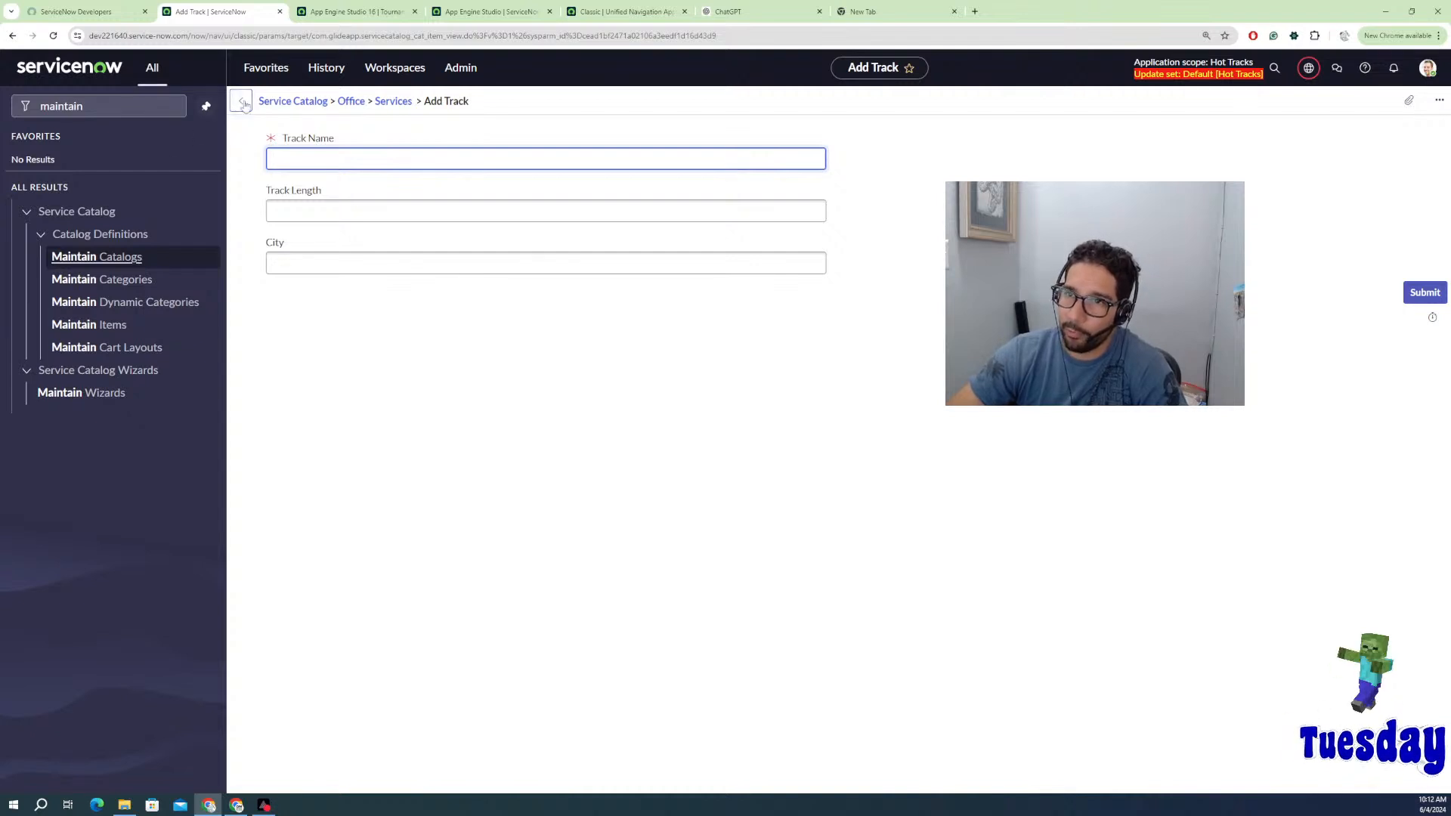
{"action": "left_click", "coordinate": [352, 14]}
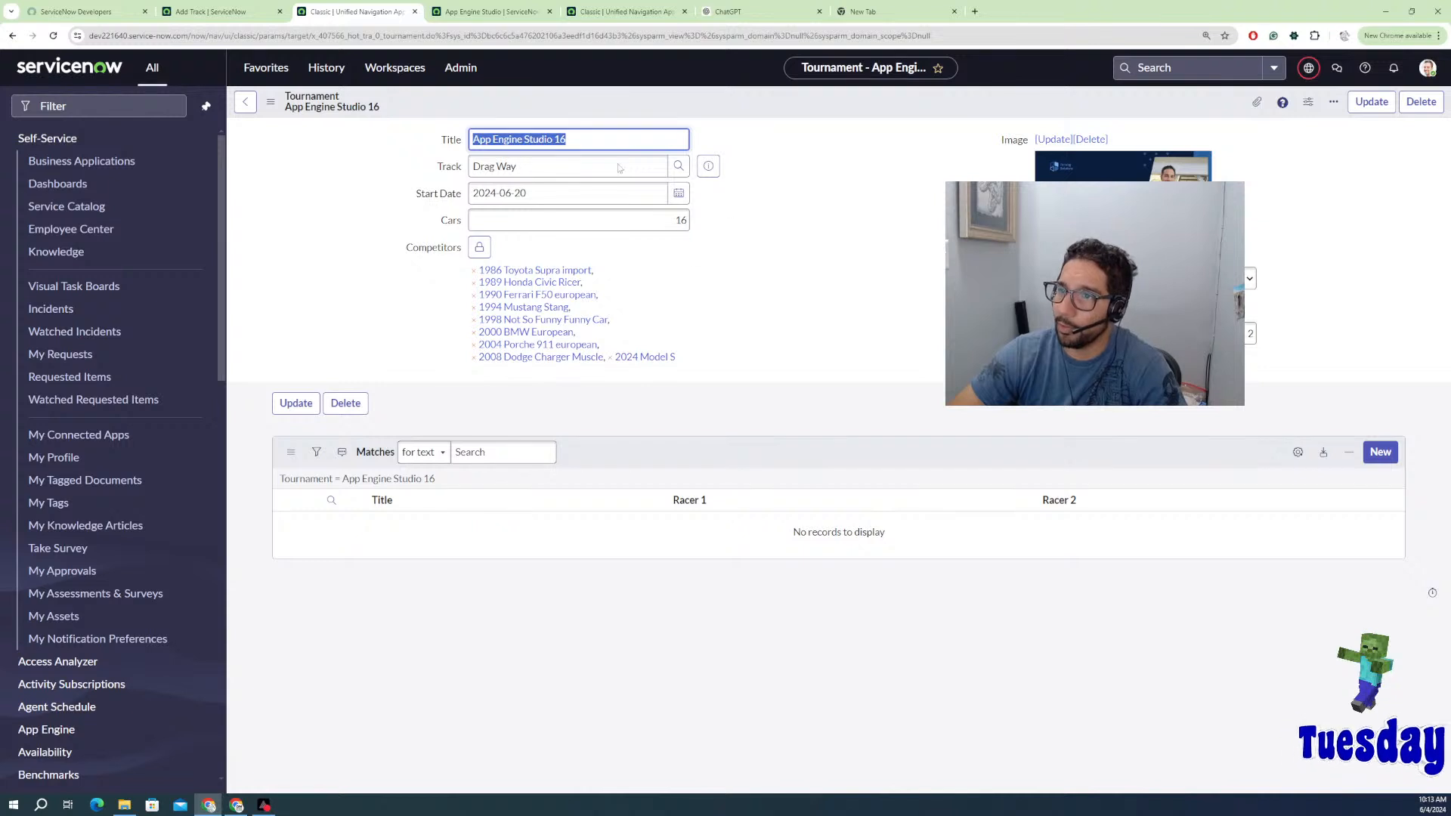
Step: Add 1985 Lotus Exotic and 2024 Ford E350 Emergency Service to Competitors and save
{"action": "left_click", "coordinate": [488, 251]}
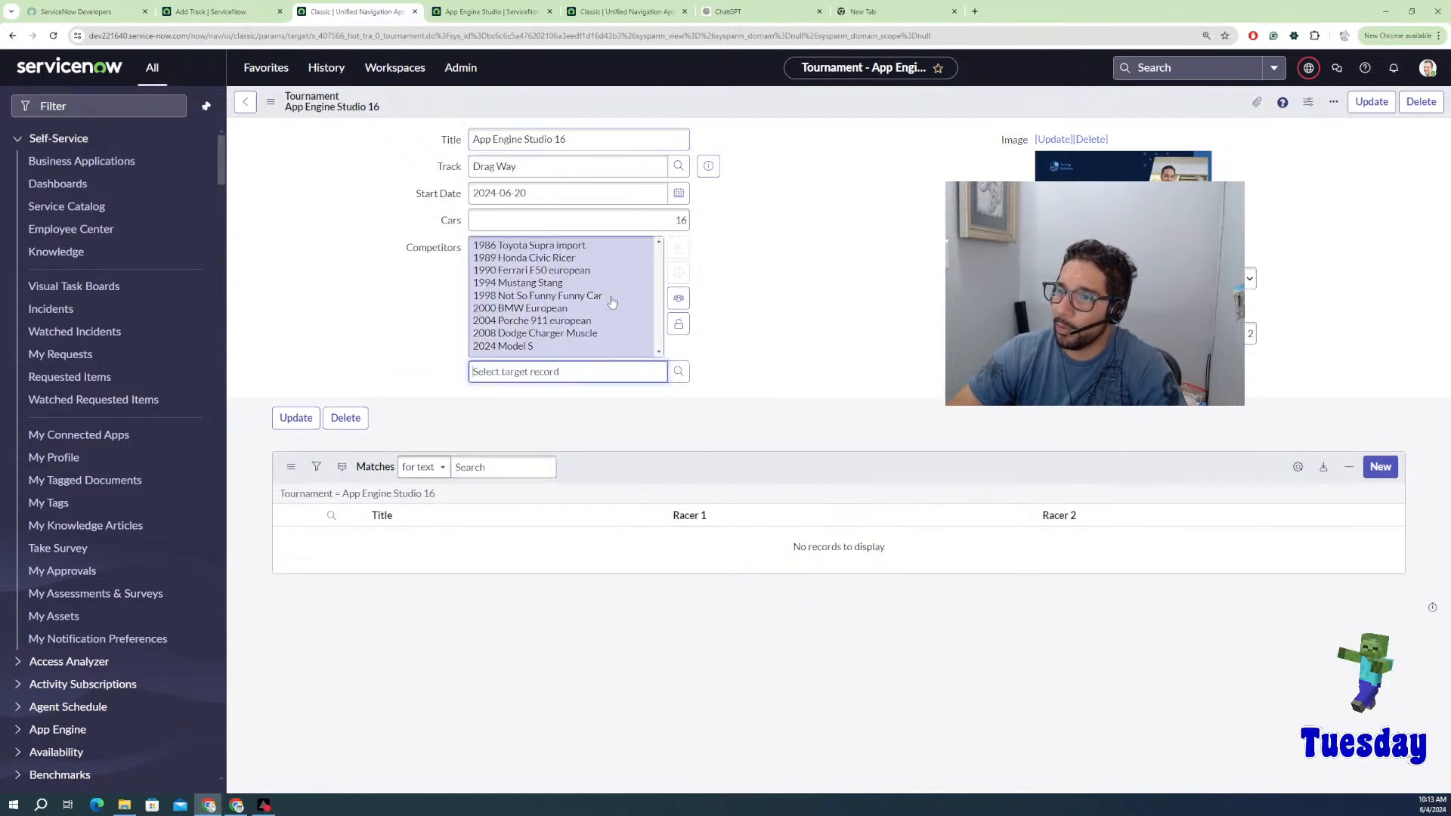
{"action": "left_click", "coordinate": [677, 303]}
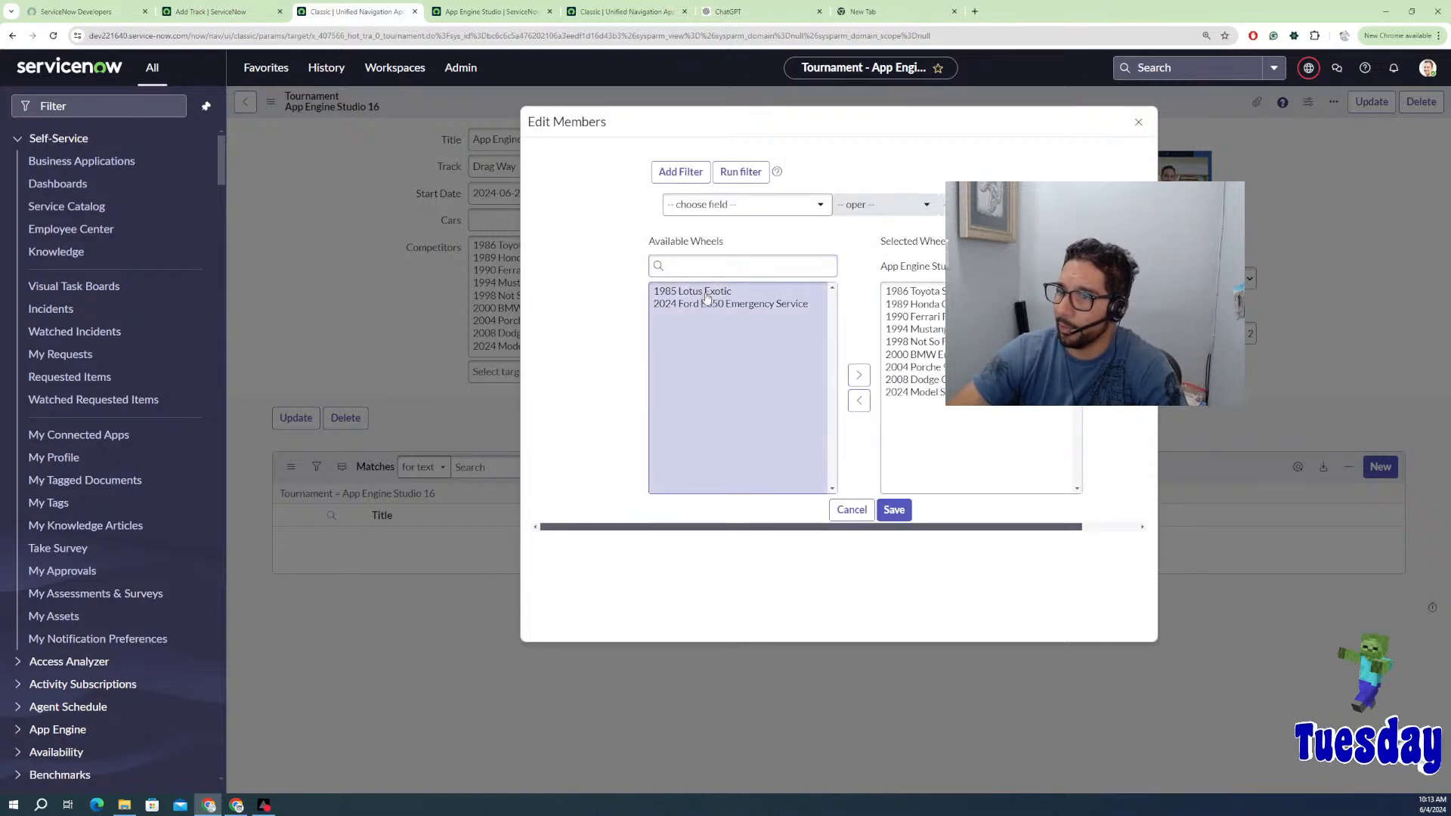
{"action": "left_click", "coordinate": [706, 293]}
{"action": "left_click", "coordinate": [716, 308], "text": "shift"}
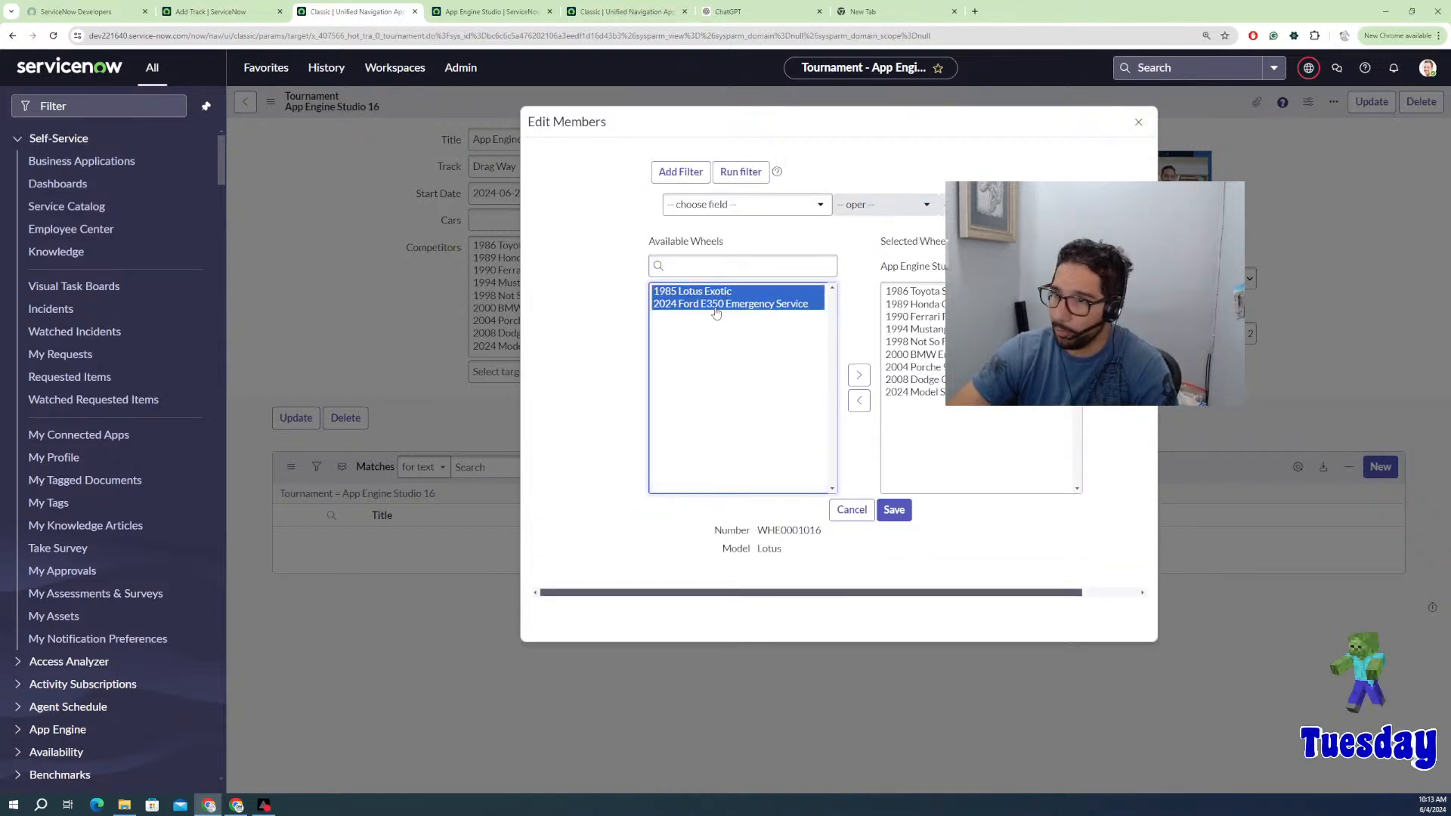
{"action": "left_click", "coordinate": [859, 374]}
{"action": "left_click", "coordinate": [894, 511]}
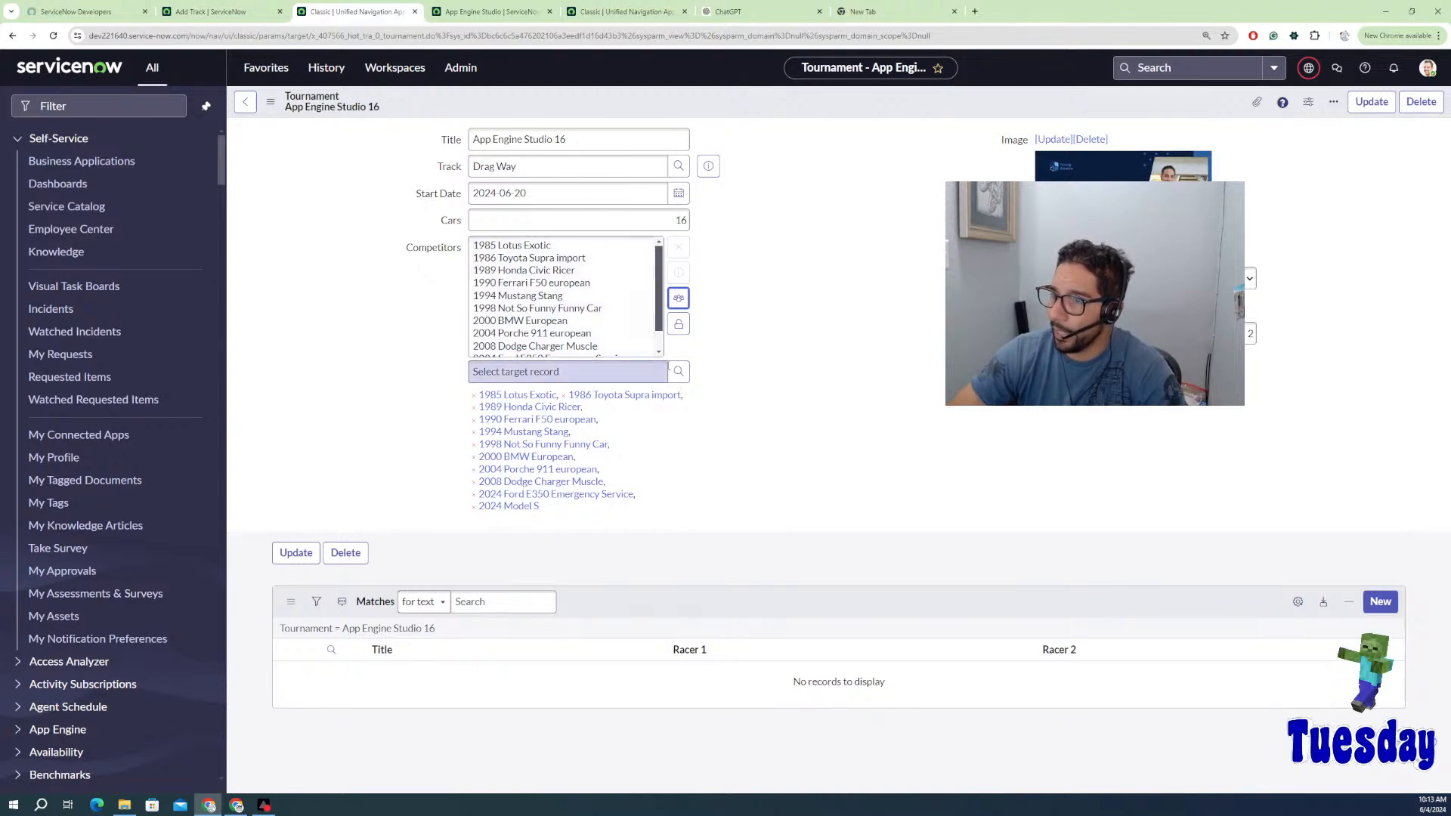
{"action": "left_click", "coordinate": [679, 377]}
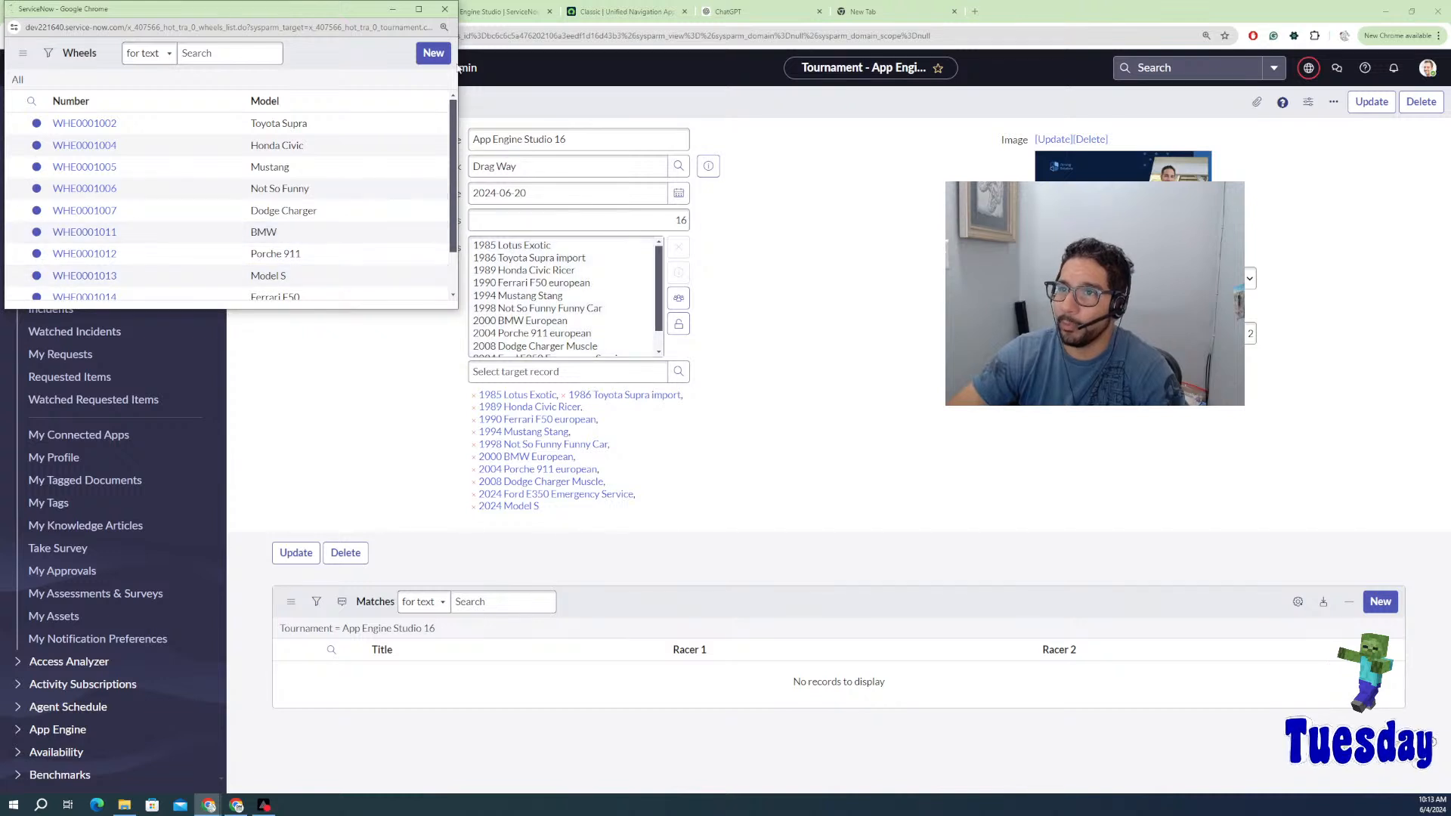
Step: Start a new Wheels record titled Track Star with type Electric
{"action": "left_click", "coordinate": [436, 58]}
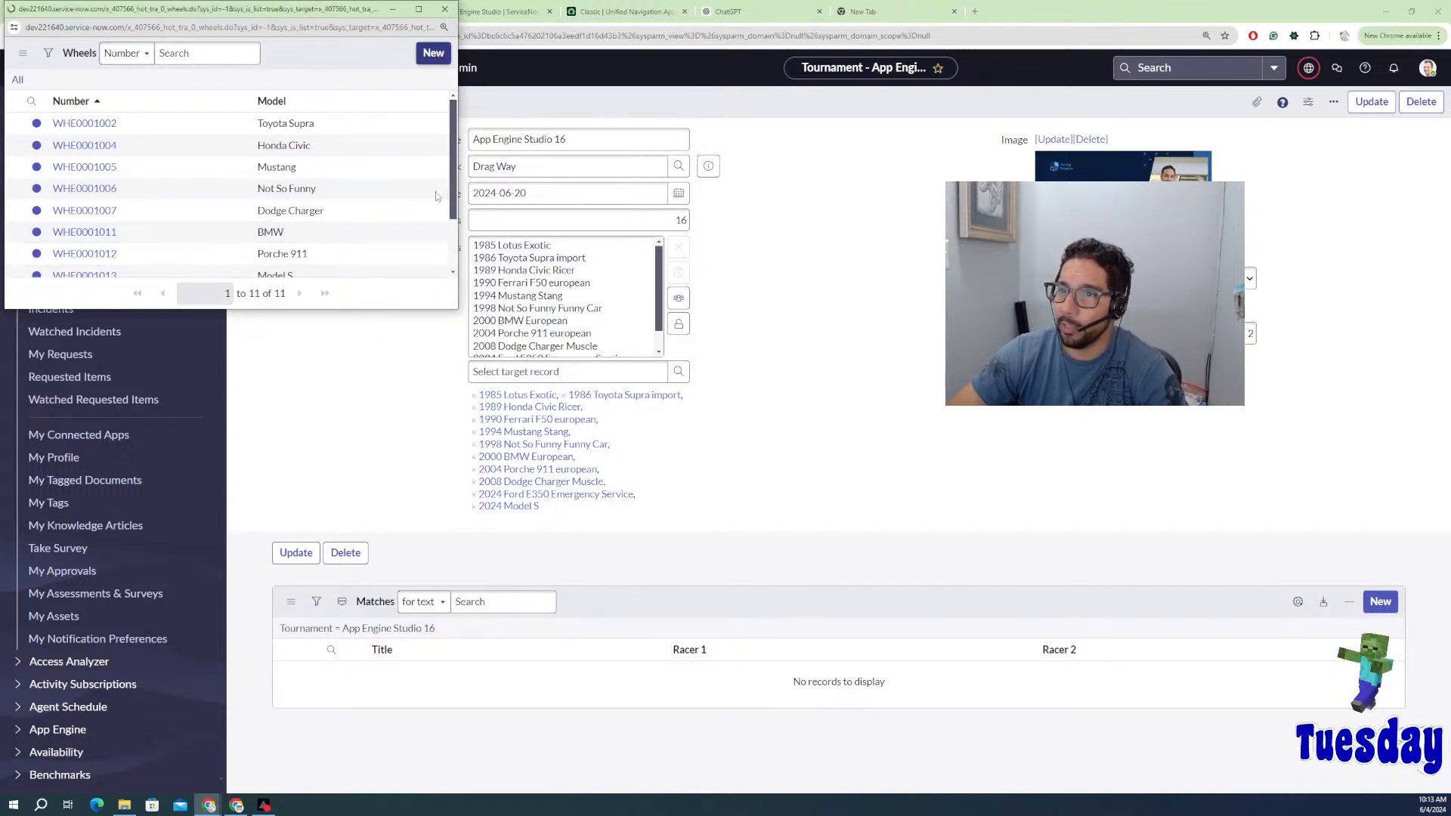
{"action": "left_click", "coordinate": [107, 104]}
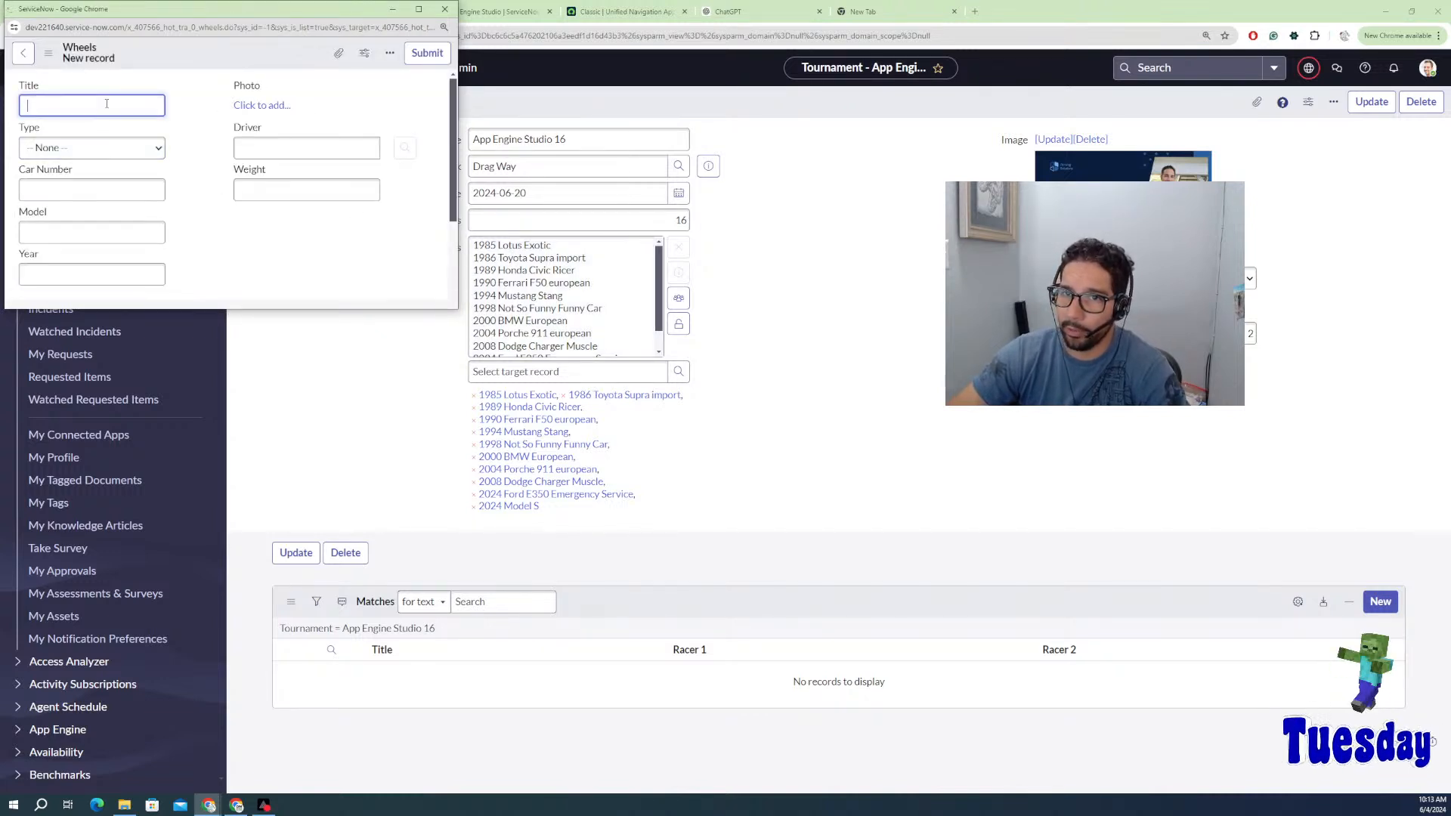
{"action": "left_click", "coordinate": [79, 148]}
{"action": "left_click", "coordinate": [76, 193]}
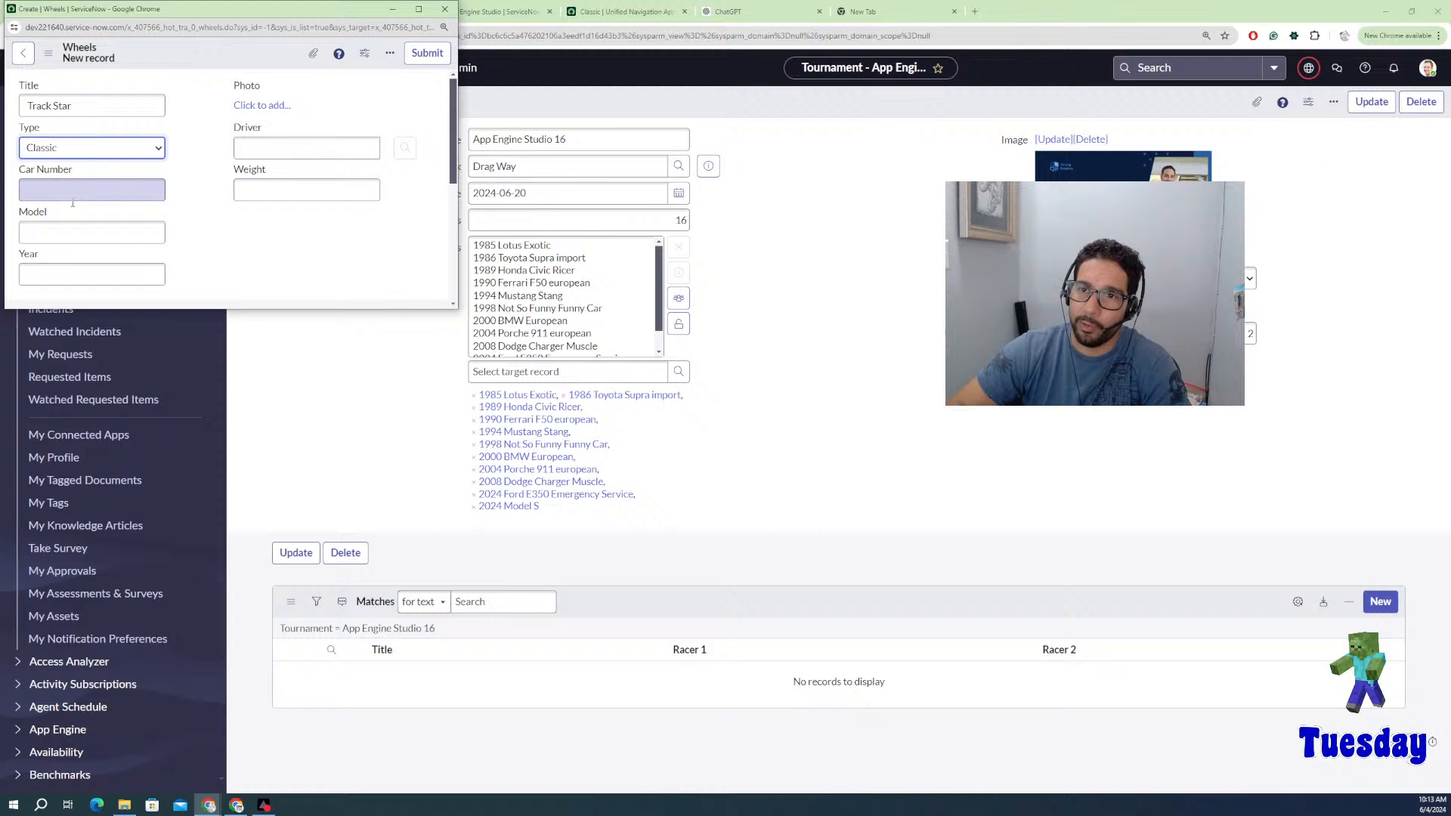
{"action": "left_click", "coordinate": [103, 149]}
{"action": "left_click", "coordinate": [87, 244]}
{"action": "left_click", "coordinate": [99, 155]}
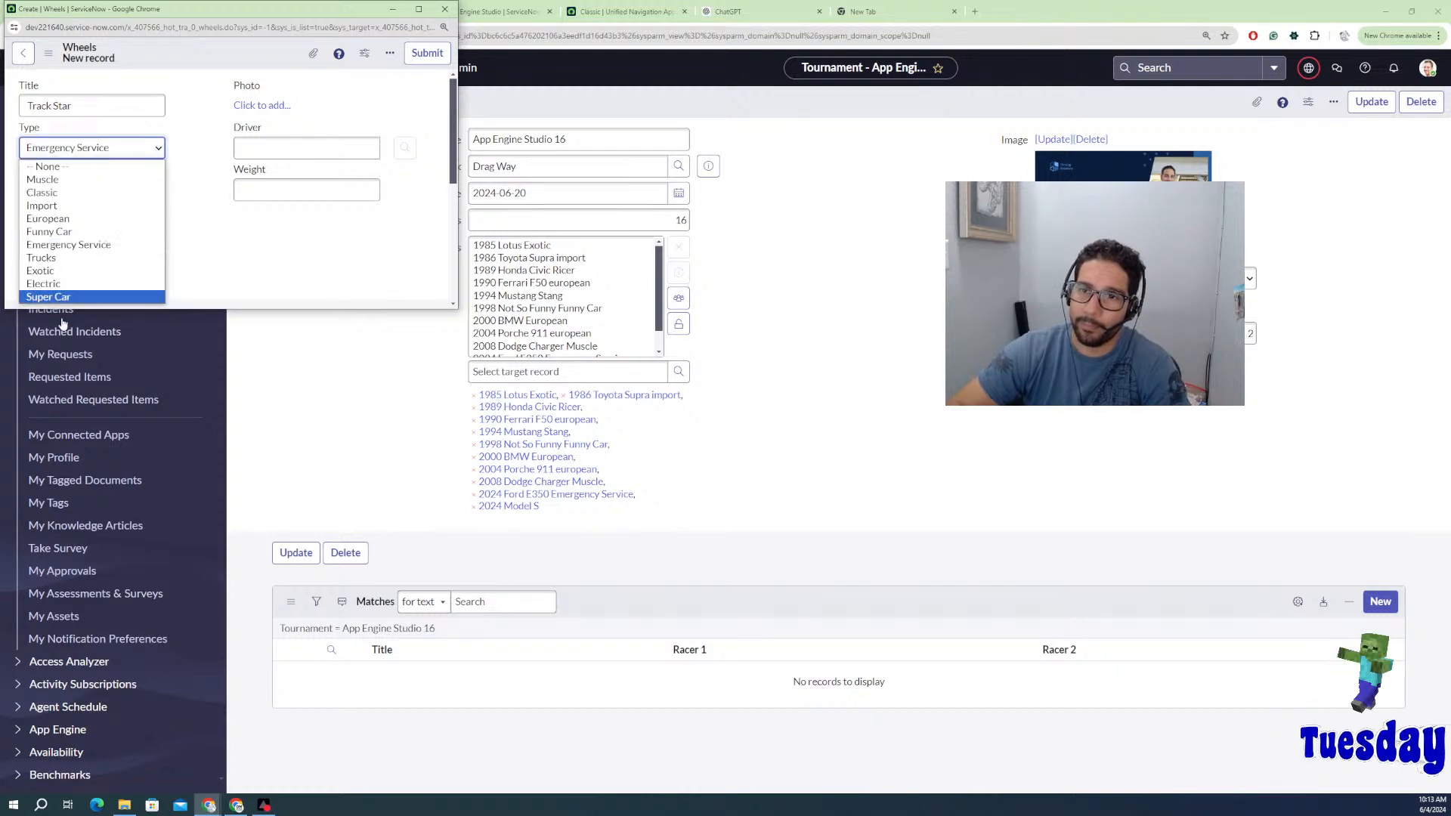
{"action": "left_click", "coordinate": [87, 279]}
Step: Enter car number 5, model Tesla X and year 2025, then submit the record
{"action": "left_click", "coordinate": [81, 191]}
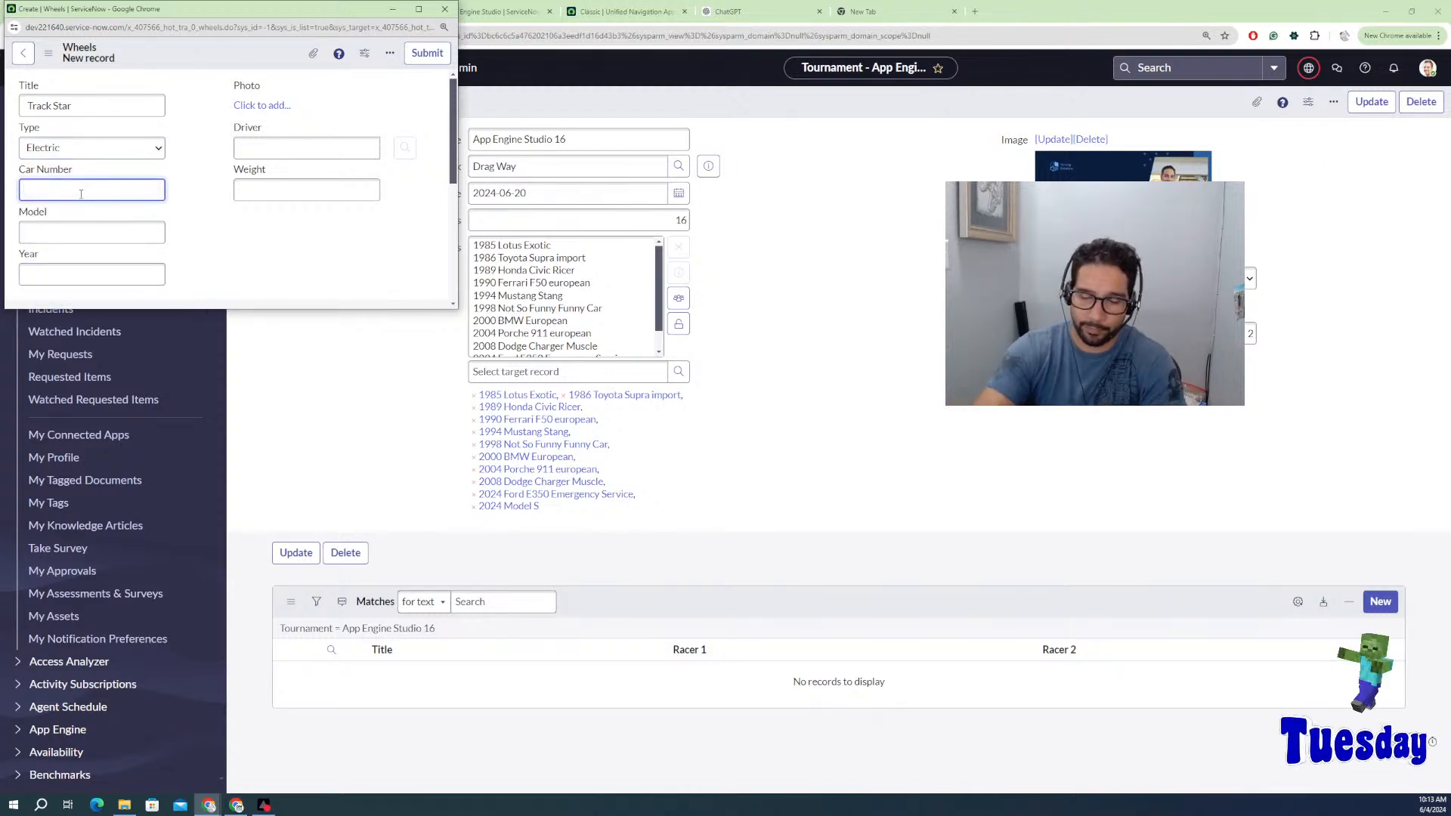
{"action": "type", "text": "5"}
{"action": "left_click", "coordinate": [79, 232]}
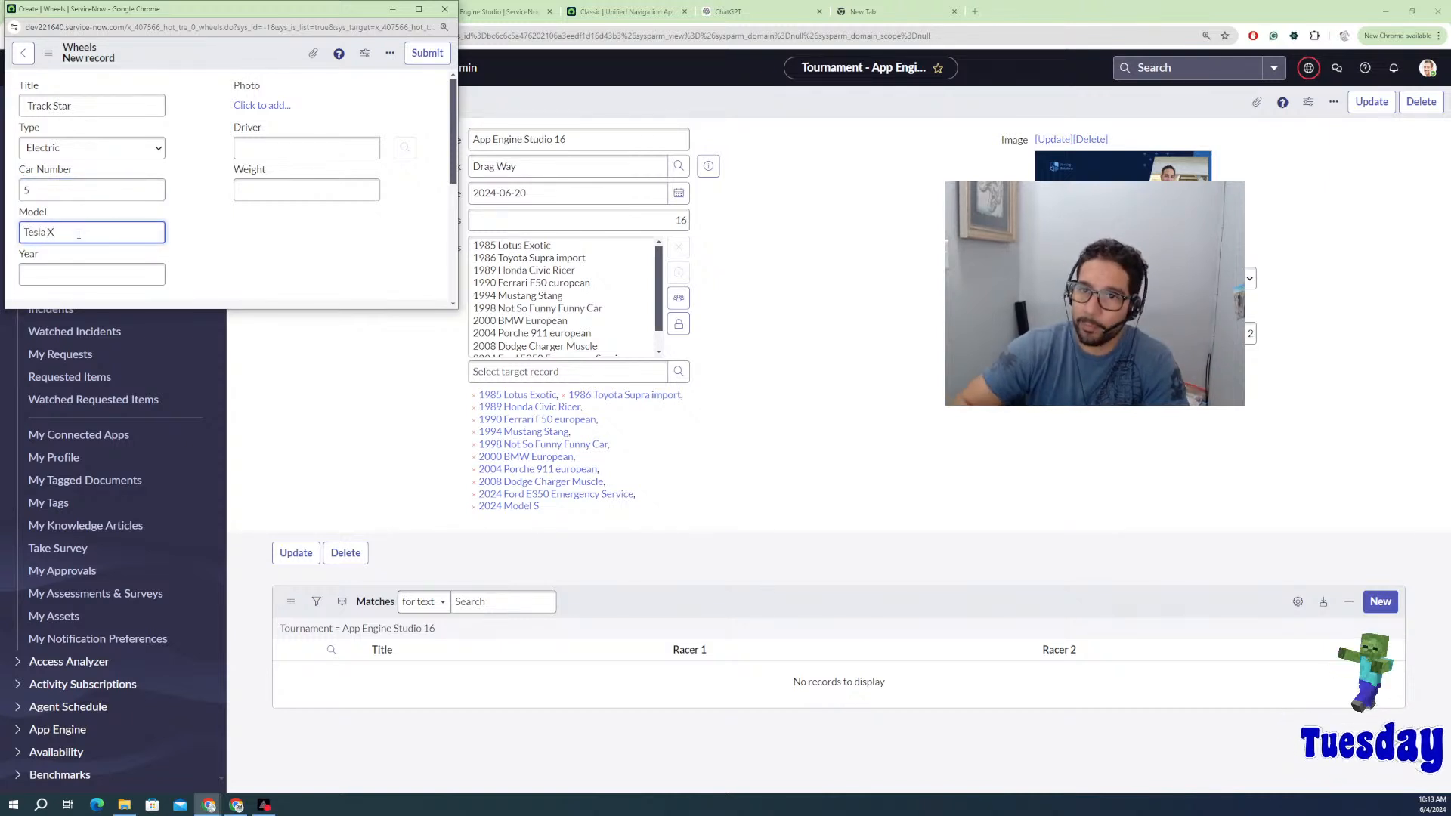
{"action": "left_click", "coordinate": [67, 268]}
{"action": "type", "text": "2025"}
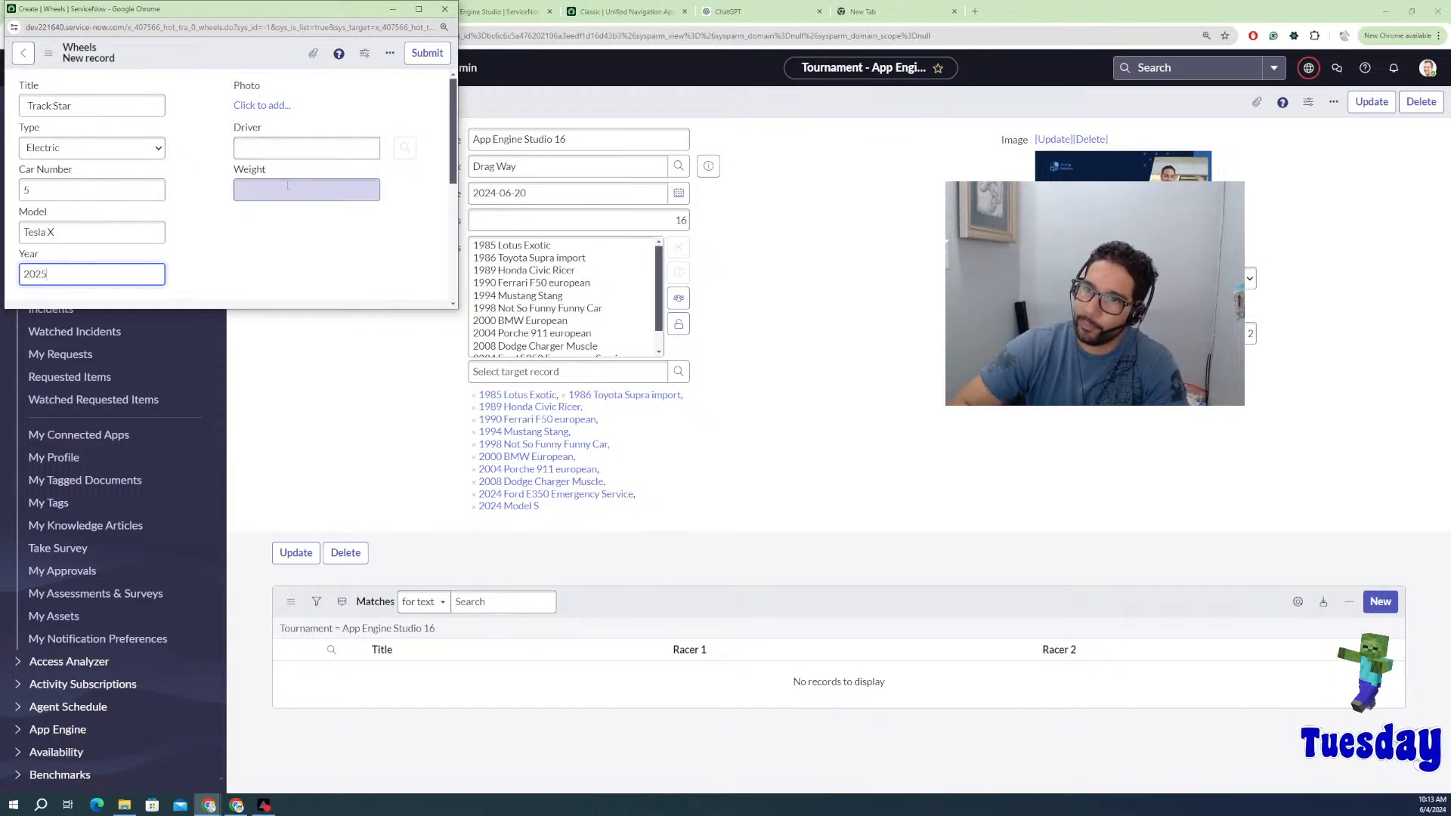
{"action": "left_click", "coordinate": [427, 54]}
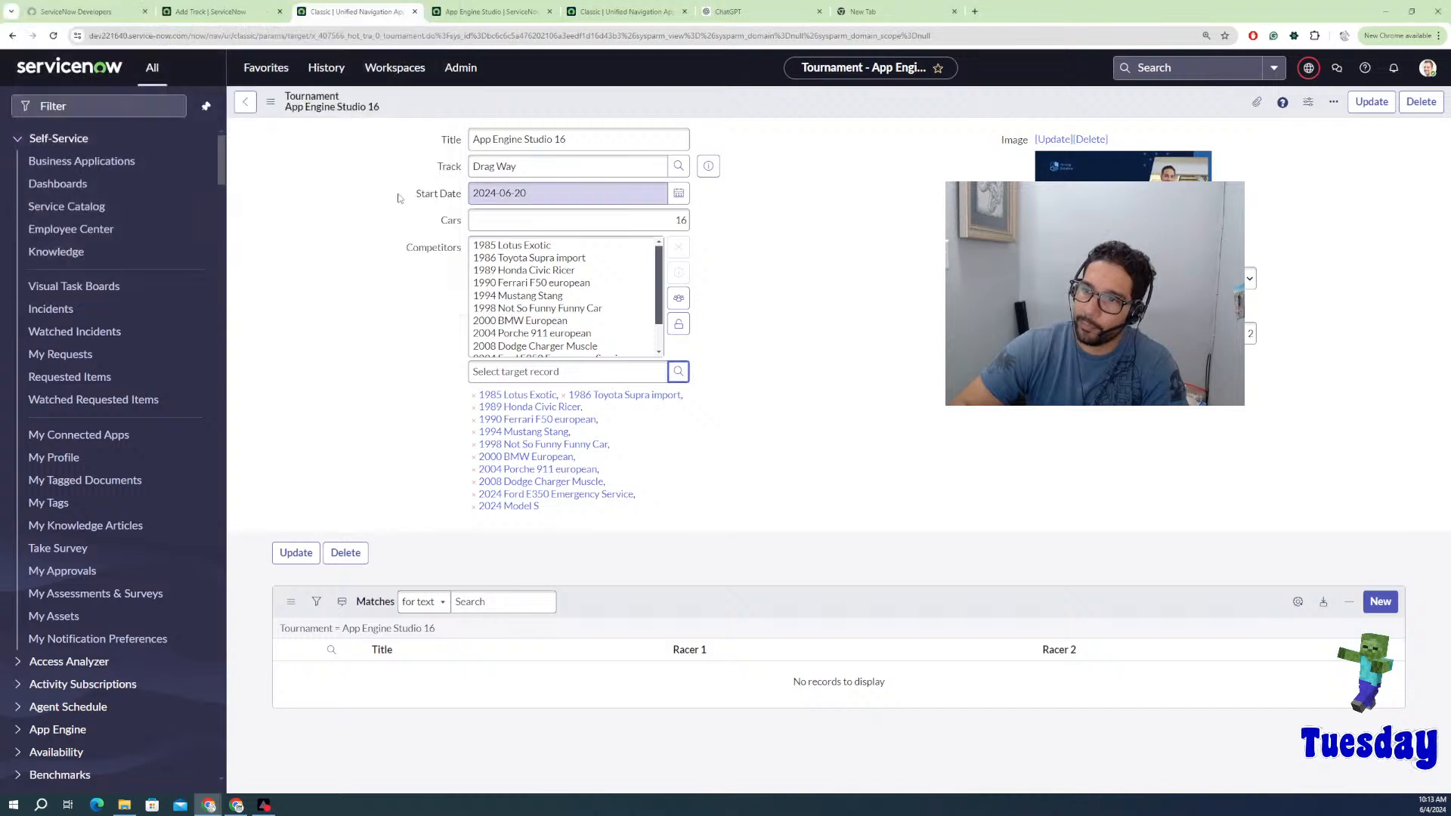
Step: Add a Wheels record titled Lambo: type Exotic, car number 7, model Lambo X
{"action": "left_click", "coordinate": [679, 373]}
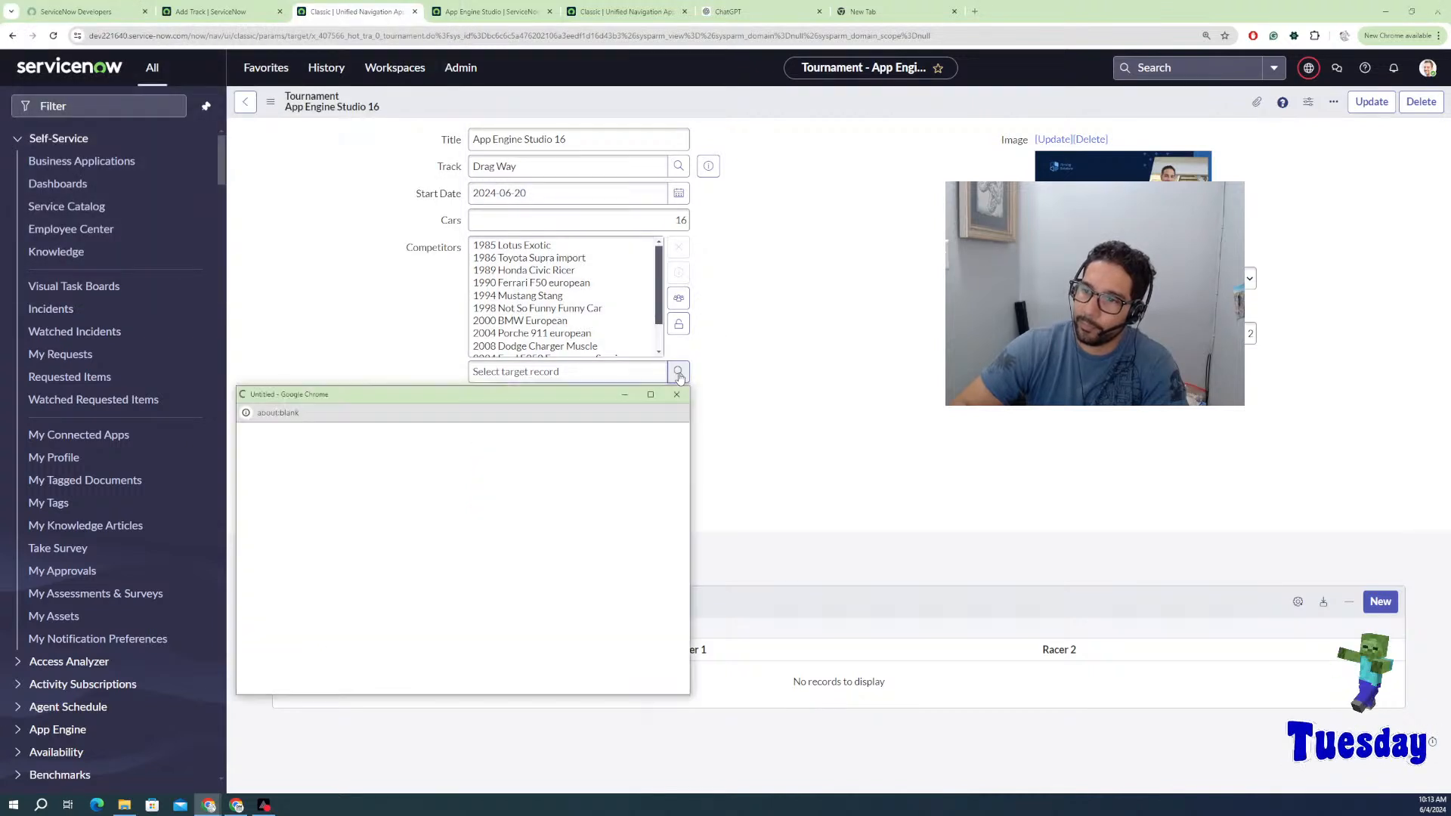
{"action": "left_click", "coordinate": [665, 439]}
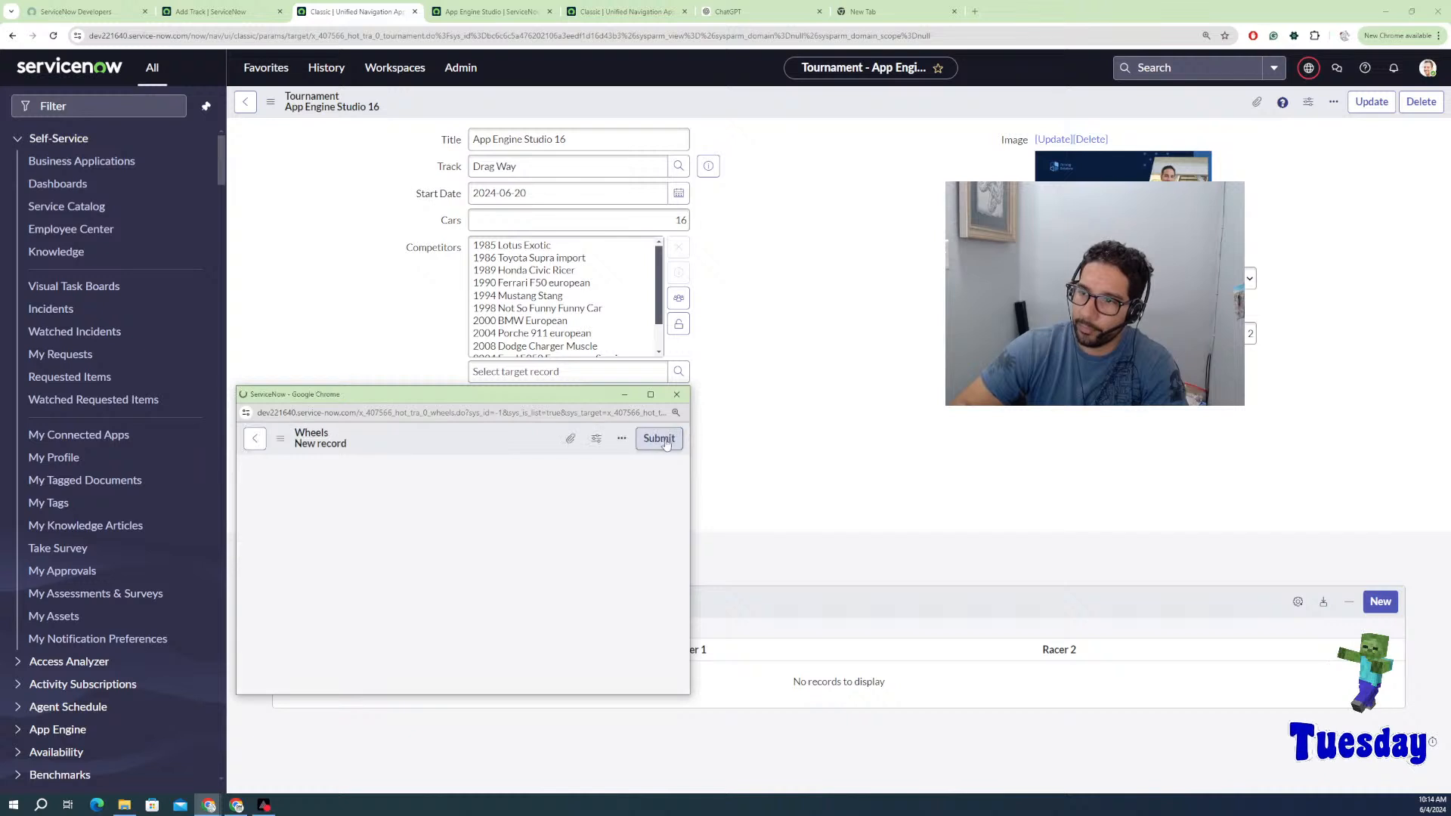
{"action": "left_click", "coordinate": [315, 491]}
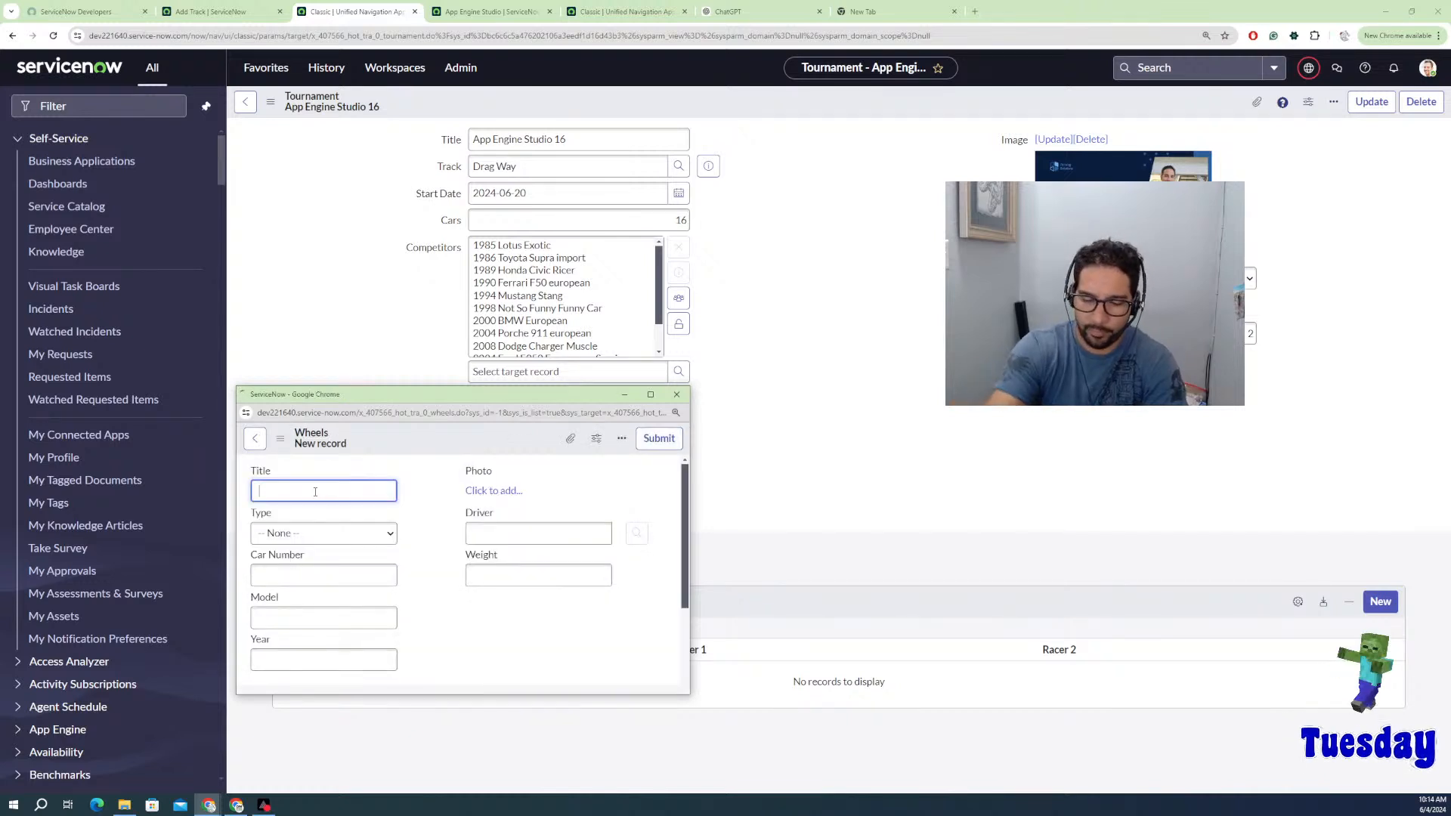
{"action": "type", "text": "Lambo"}
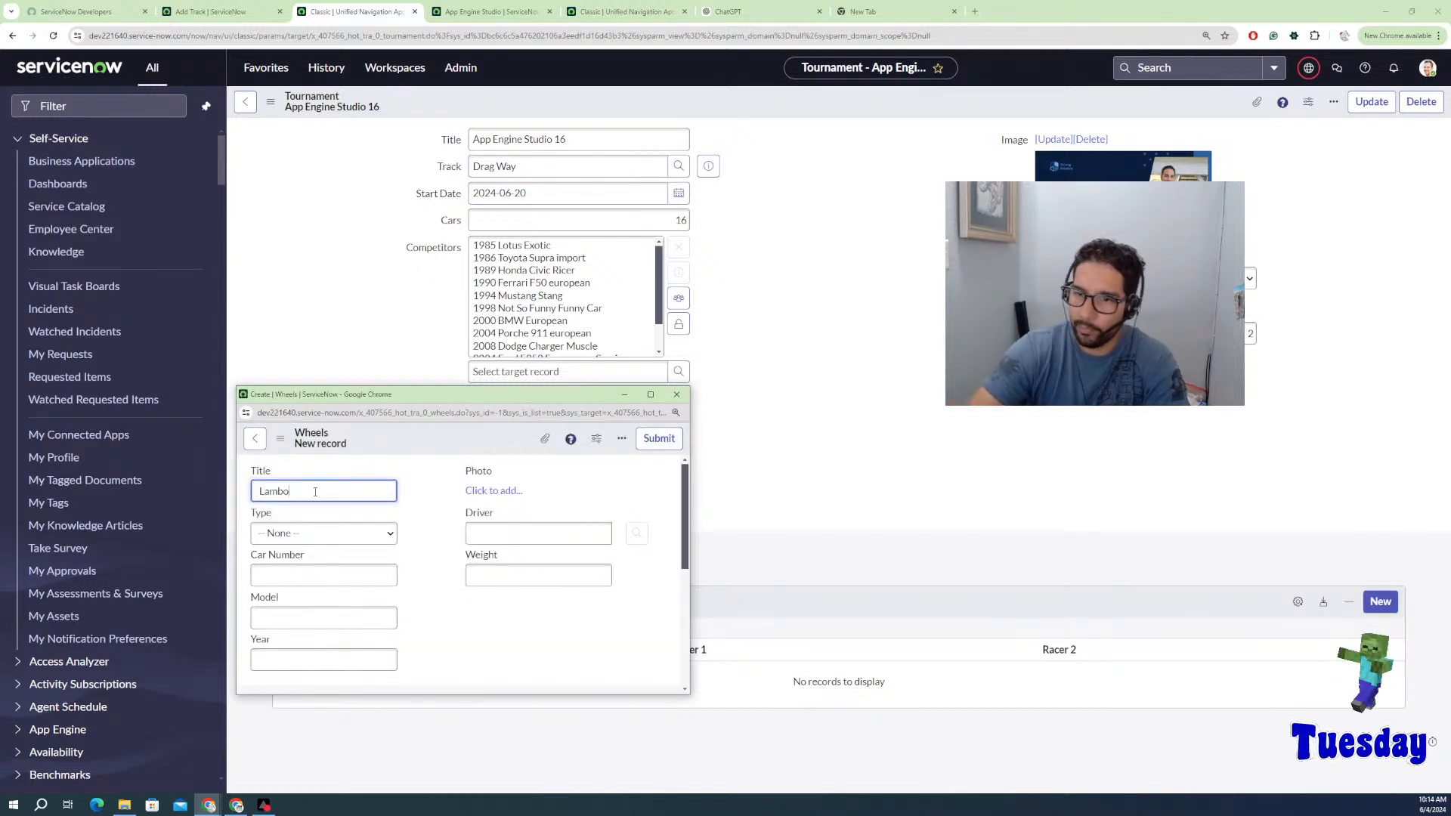
{"action": "left_click", "coordinate": [318, 533]}
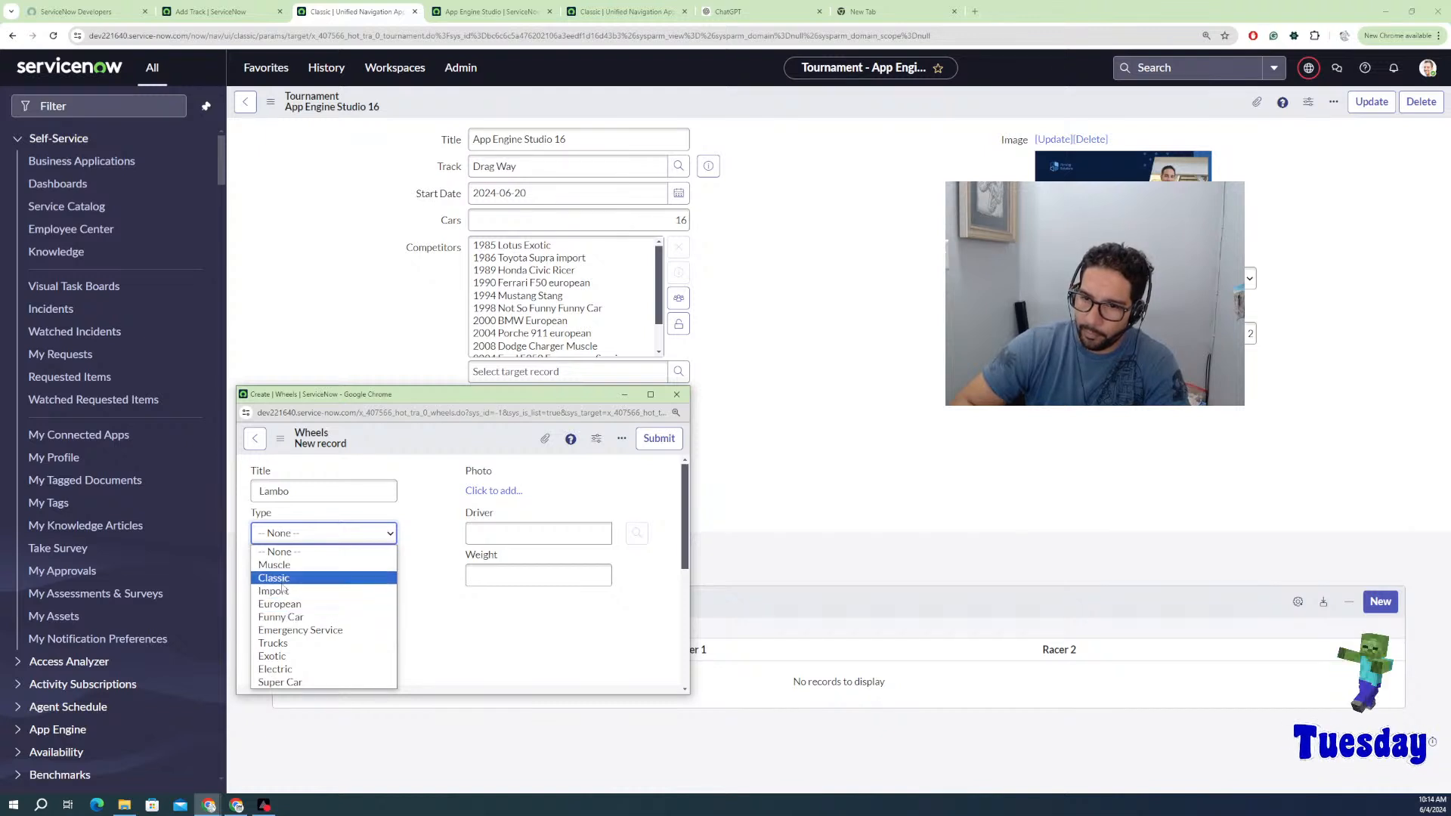
{"action": "left_click", "coordinate": [295, 654]}
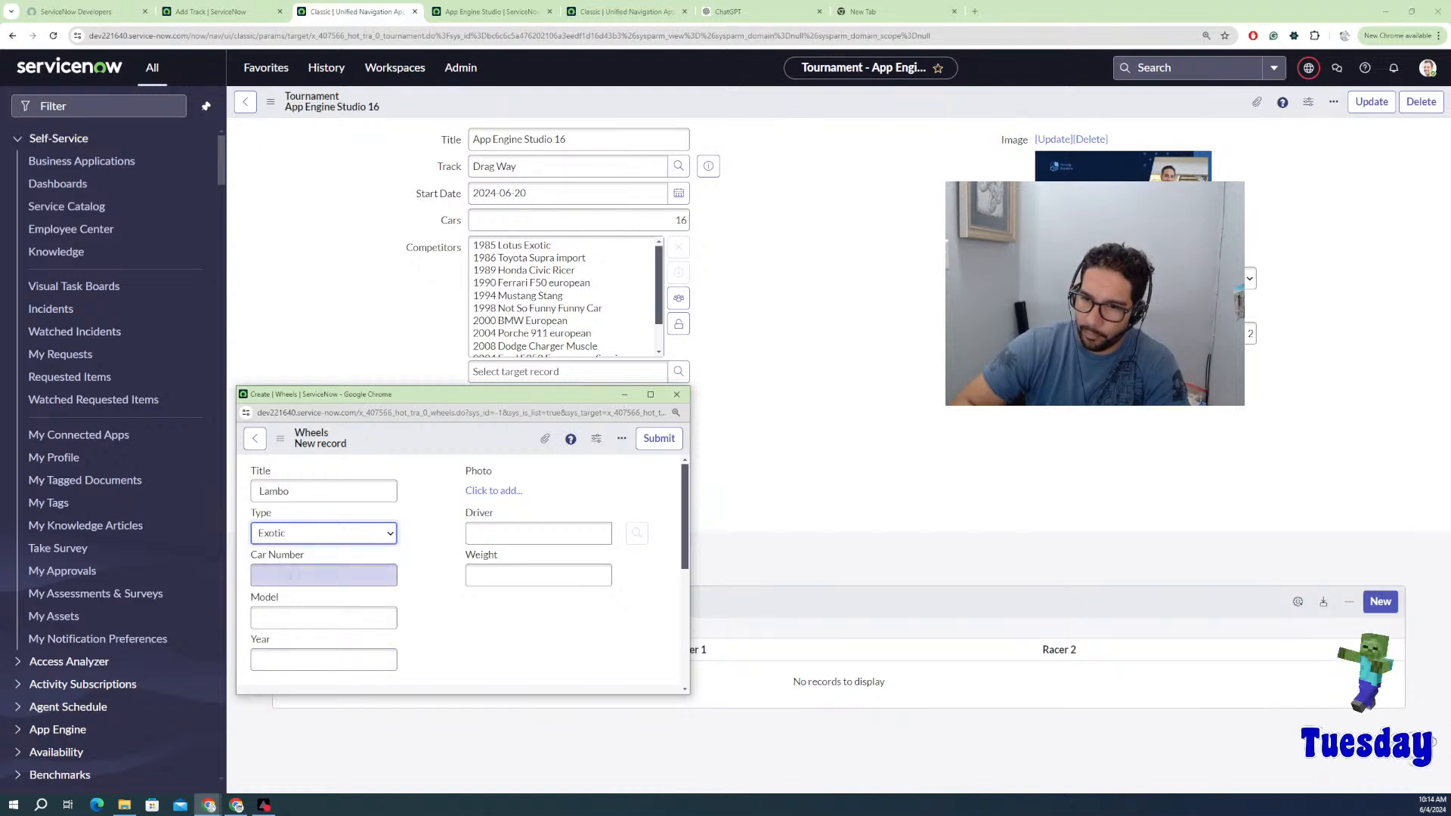
{"action": "left_click", "coordinate": [291, 578]}
{"action": "type", "text": "7"}
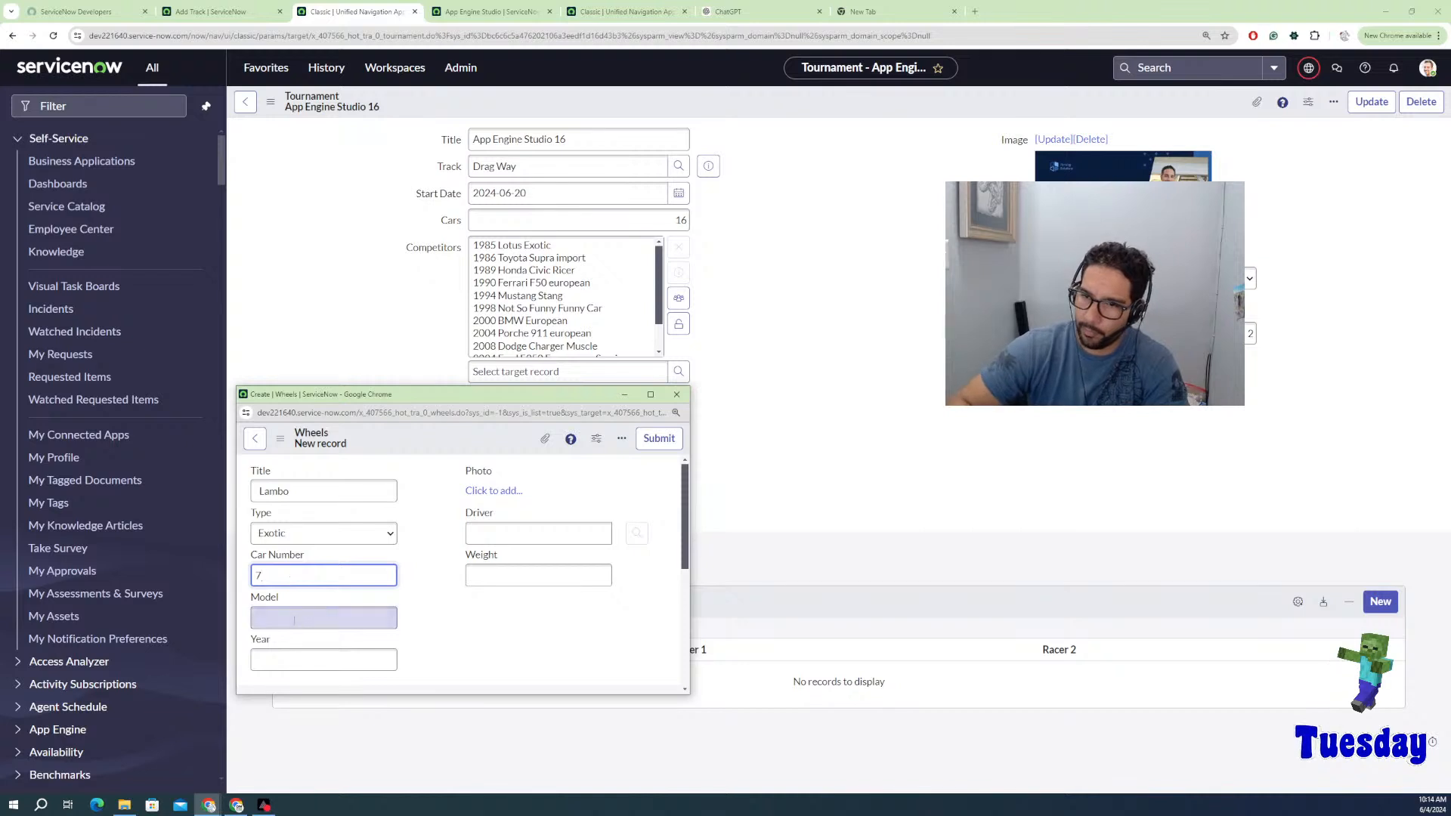
{"action": "left_click", "coordinate": [294, 618]}
{"action": "type", "text": "Lam"}
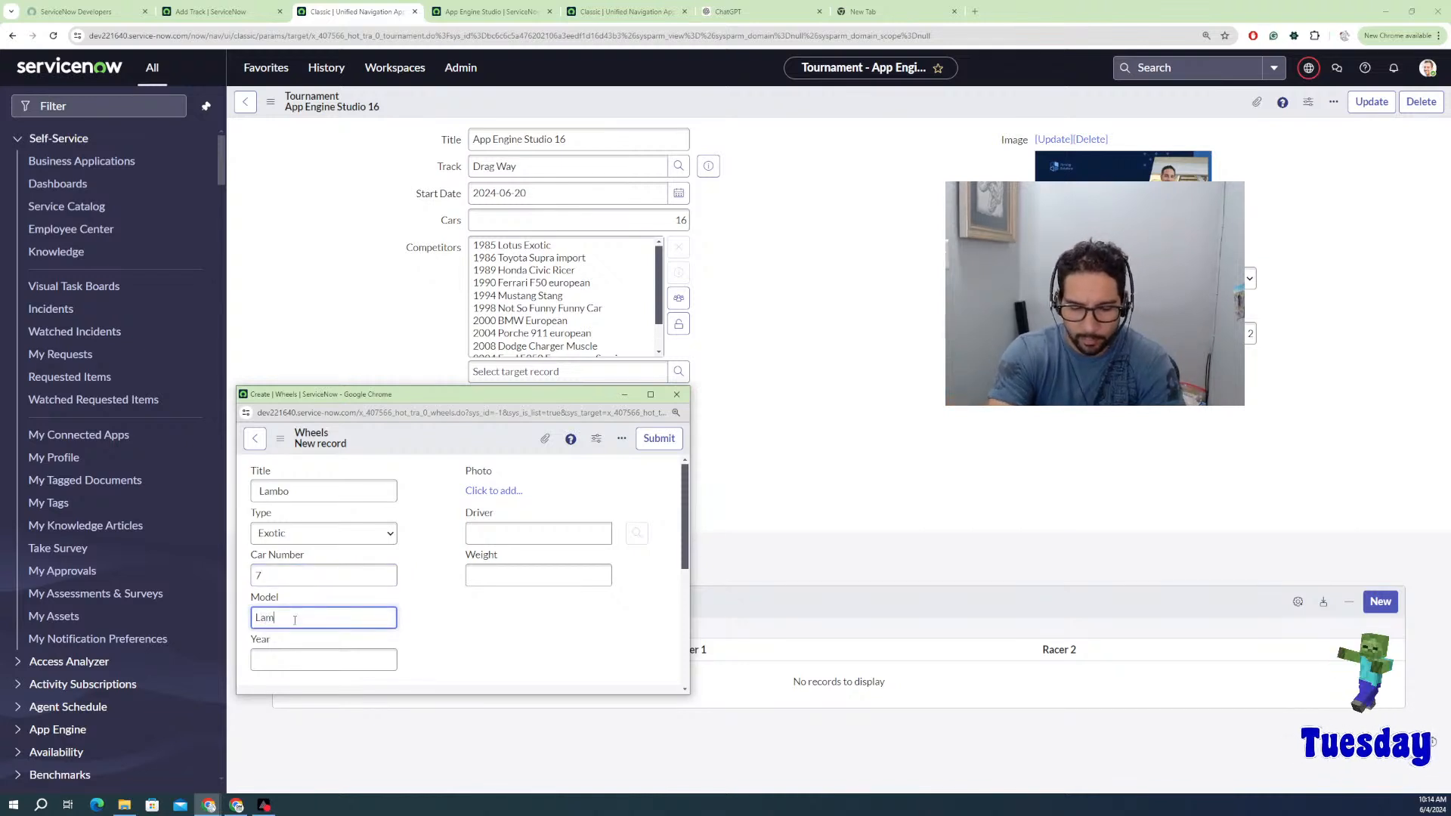
{"action": "type", "text": "bo X"}
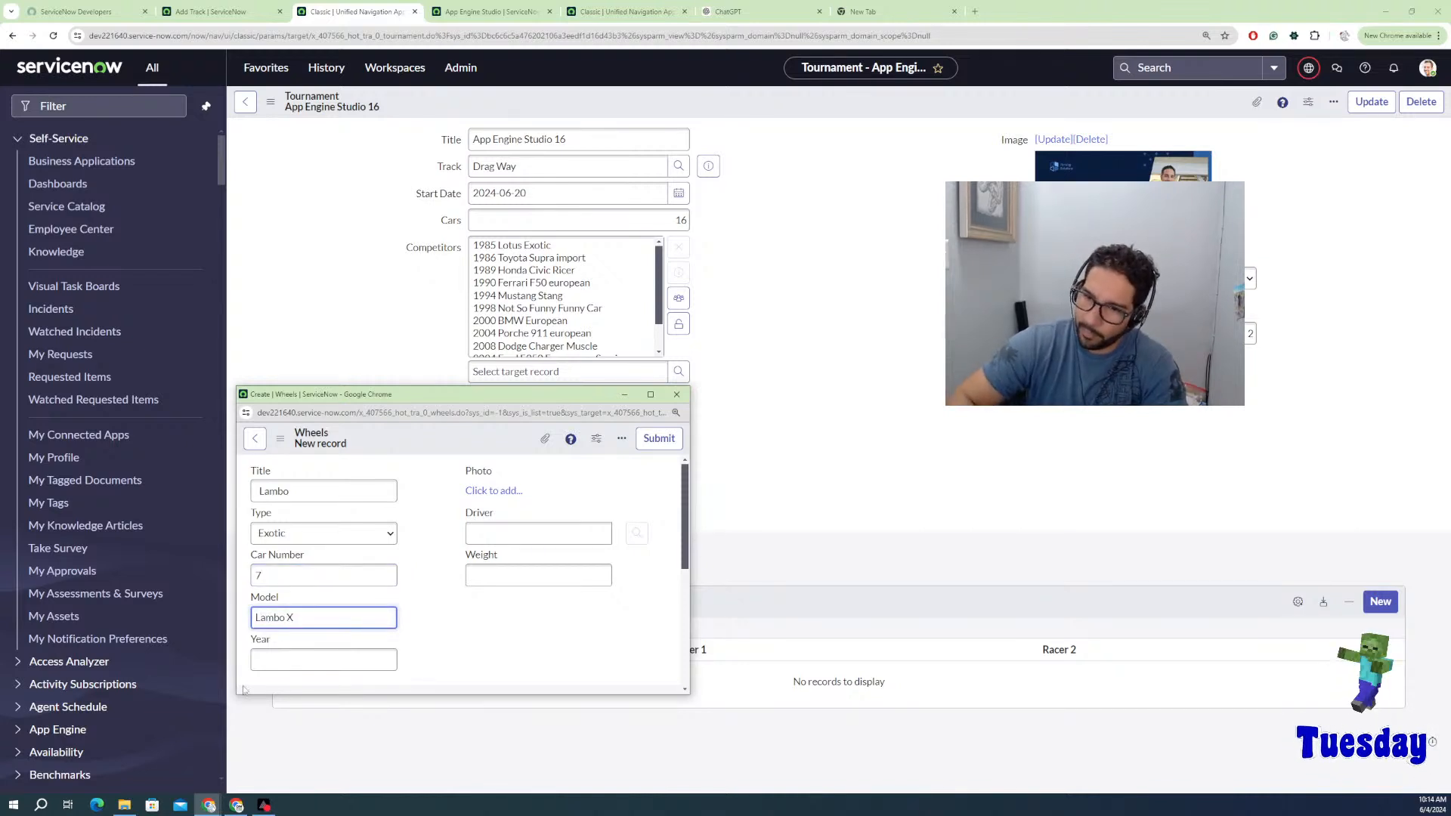
{"action": "left_click", "coordinate": [293, 657]}
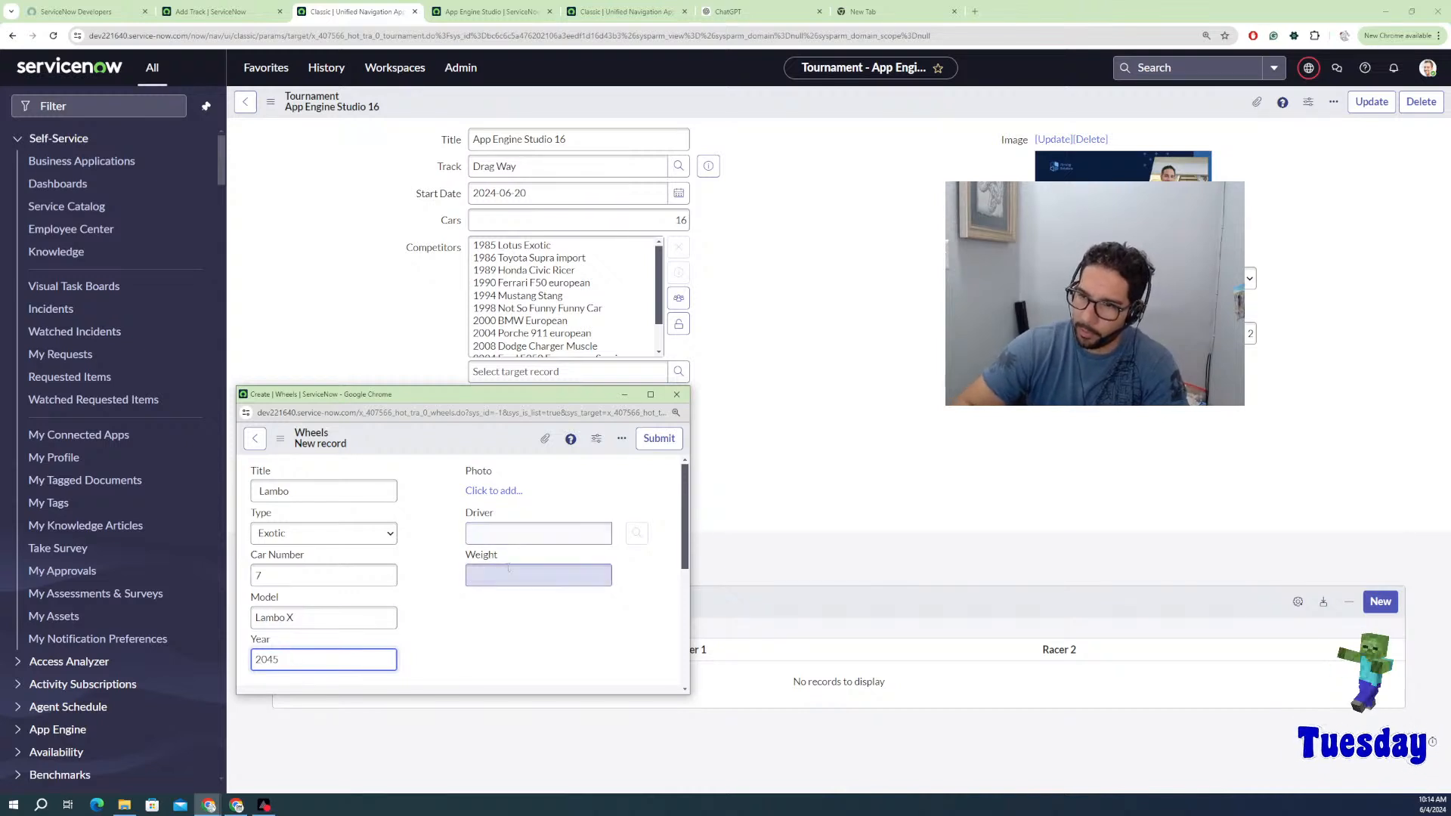
{"action": "left_click", "coordinate": [658, 440]}
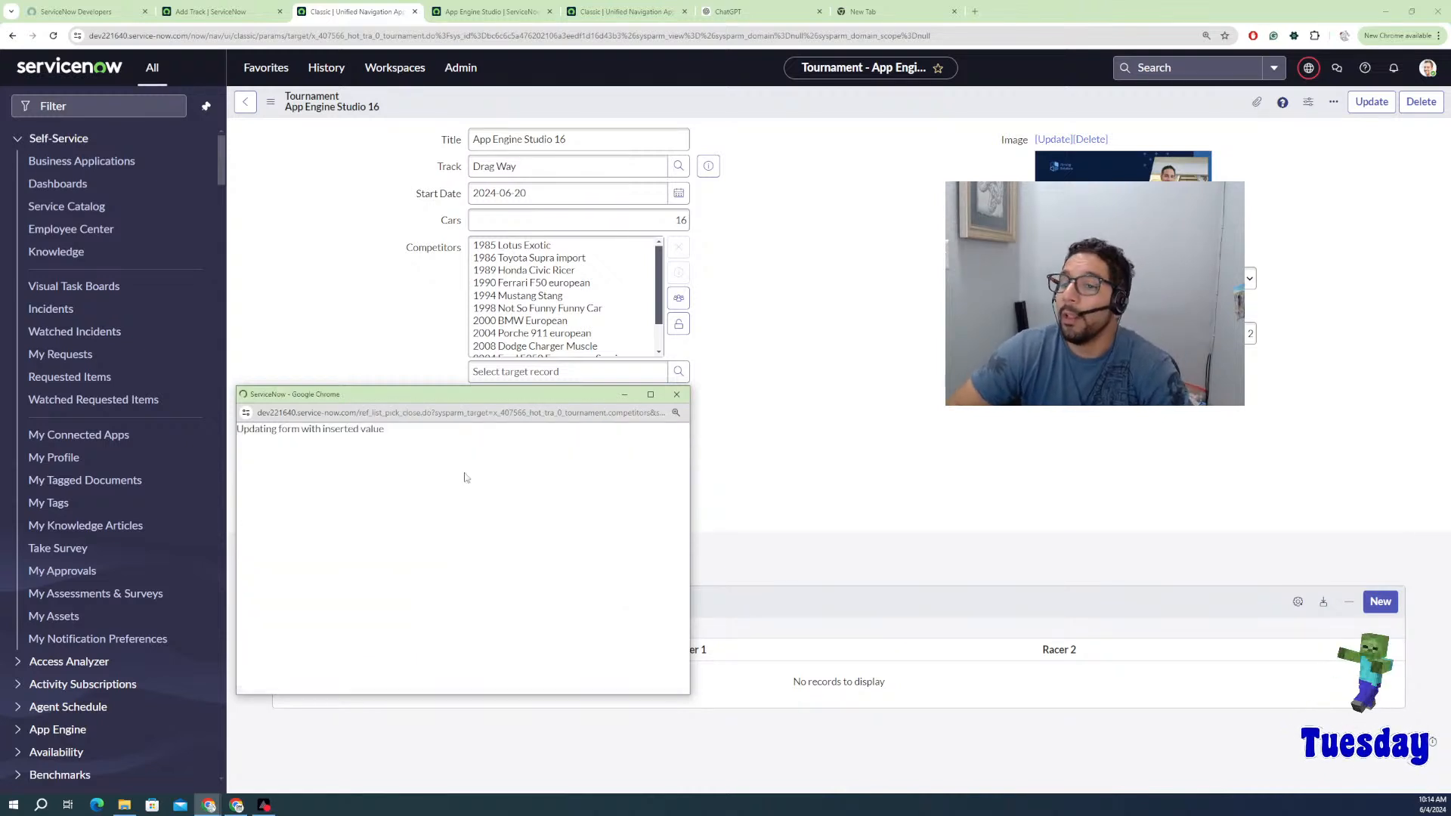
Step: Add a European Wheels record with car number 7, model E5, year 1999
{"action": "left_click", "coordinate": [678, 373]}
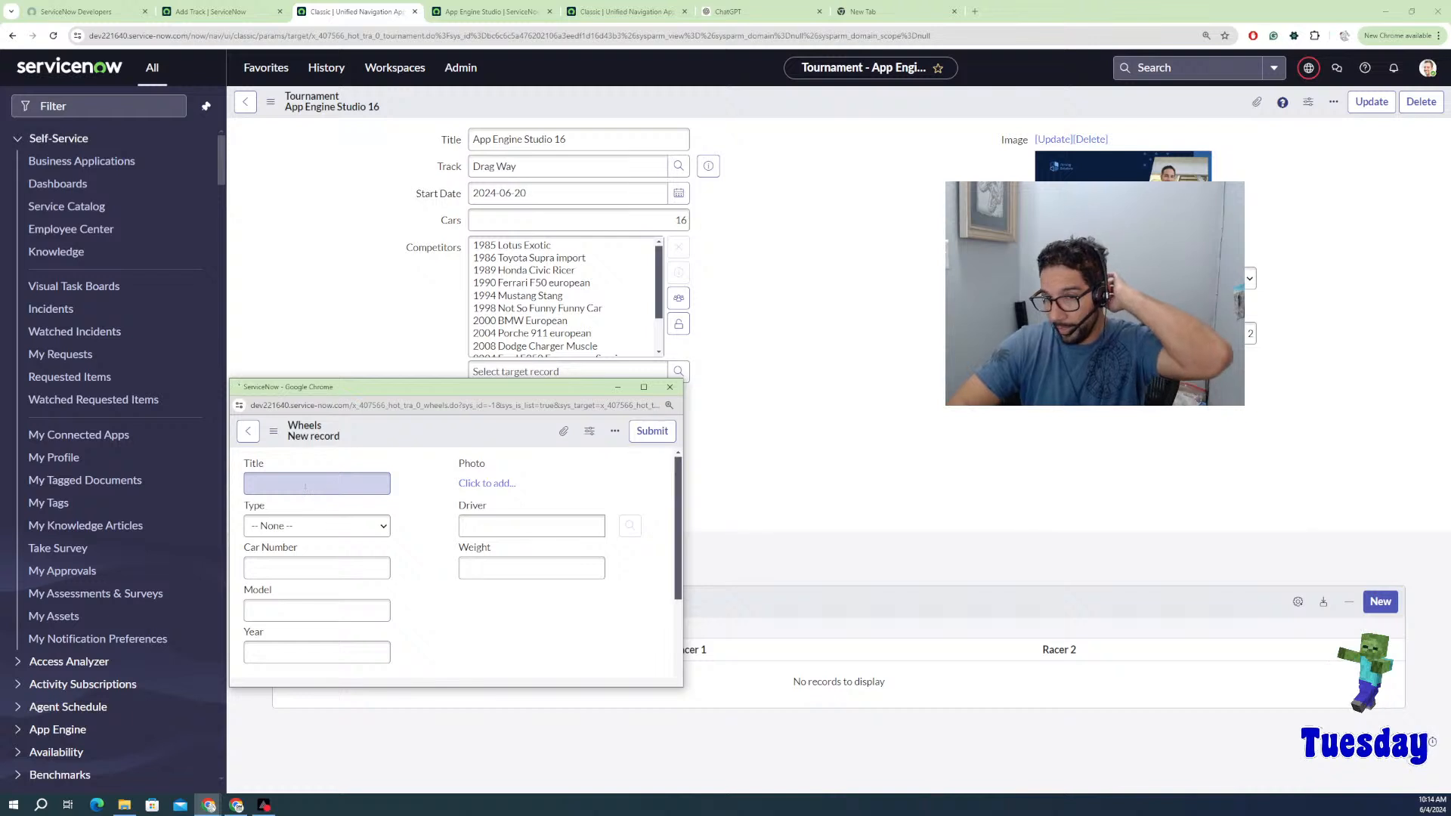
{"action": "left_click", "coordinate": [306, 483]}
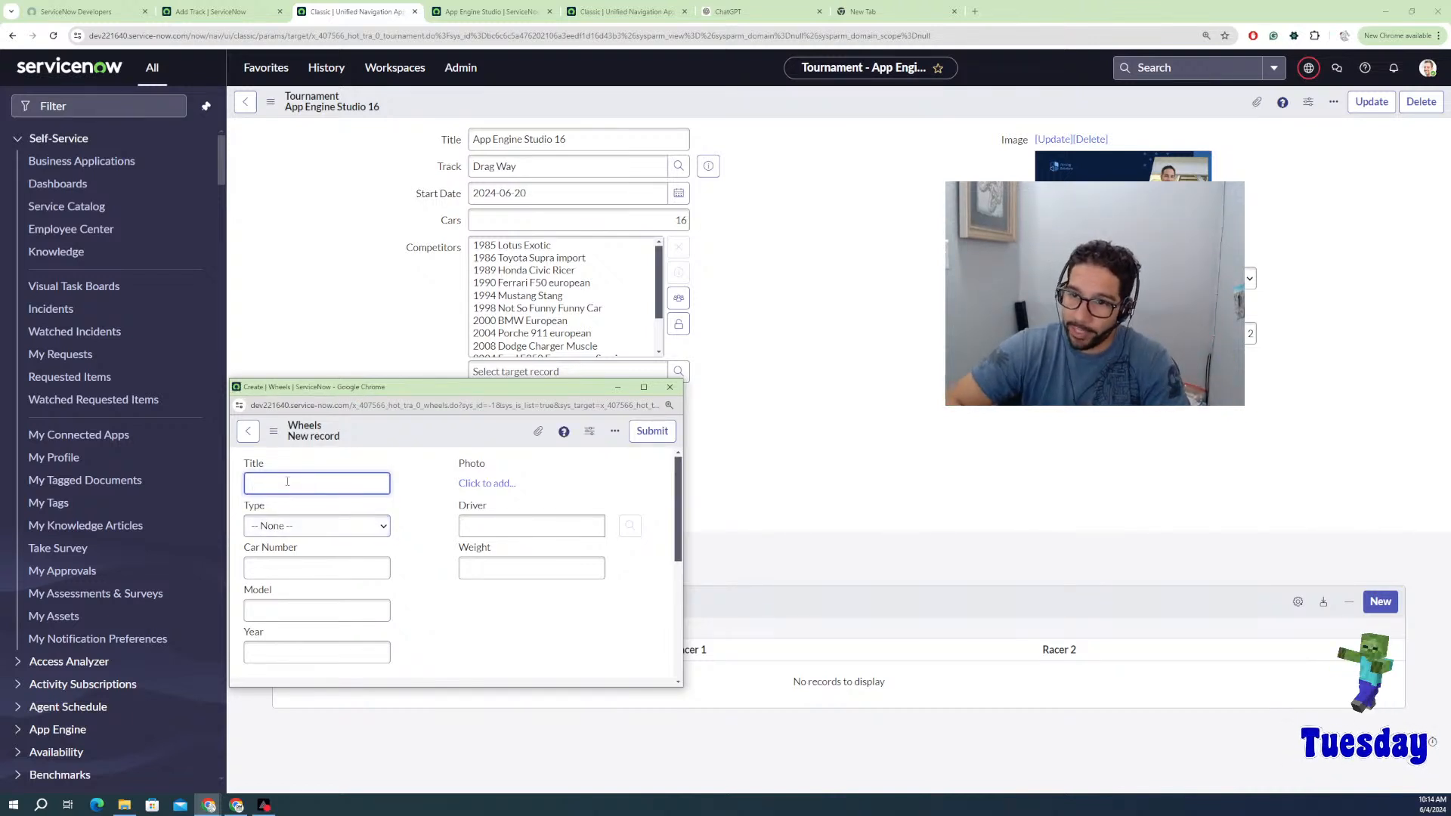
{"action": "left_click", "coordinate": [346, 526]}
{"action": "left_click", "coordinate": [278, 593]}
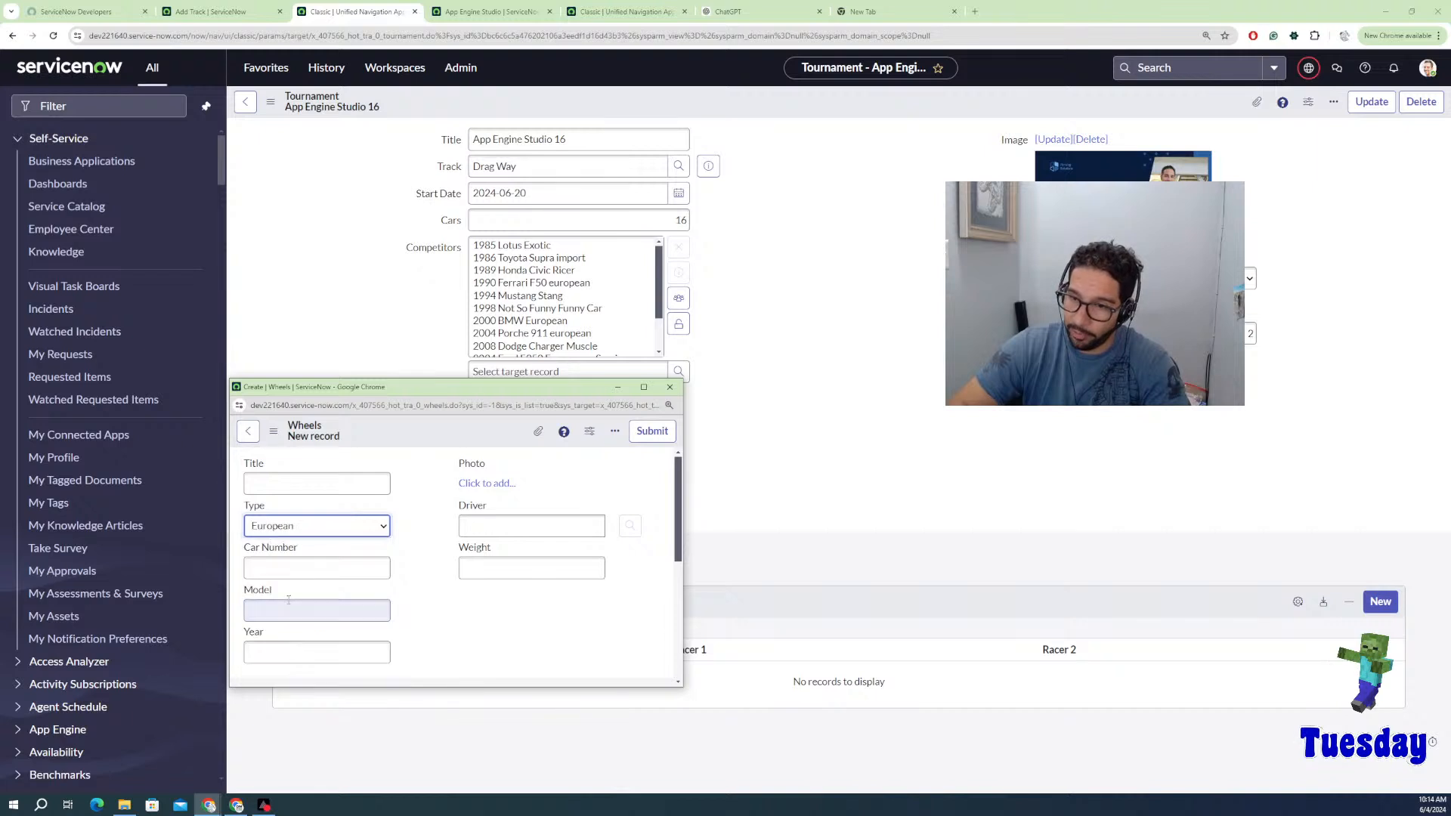
{"action": "left_click", "coordinate": [290, 565]}
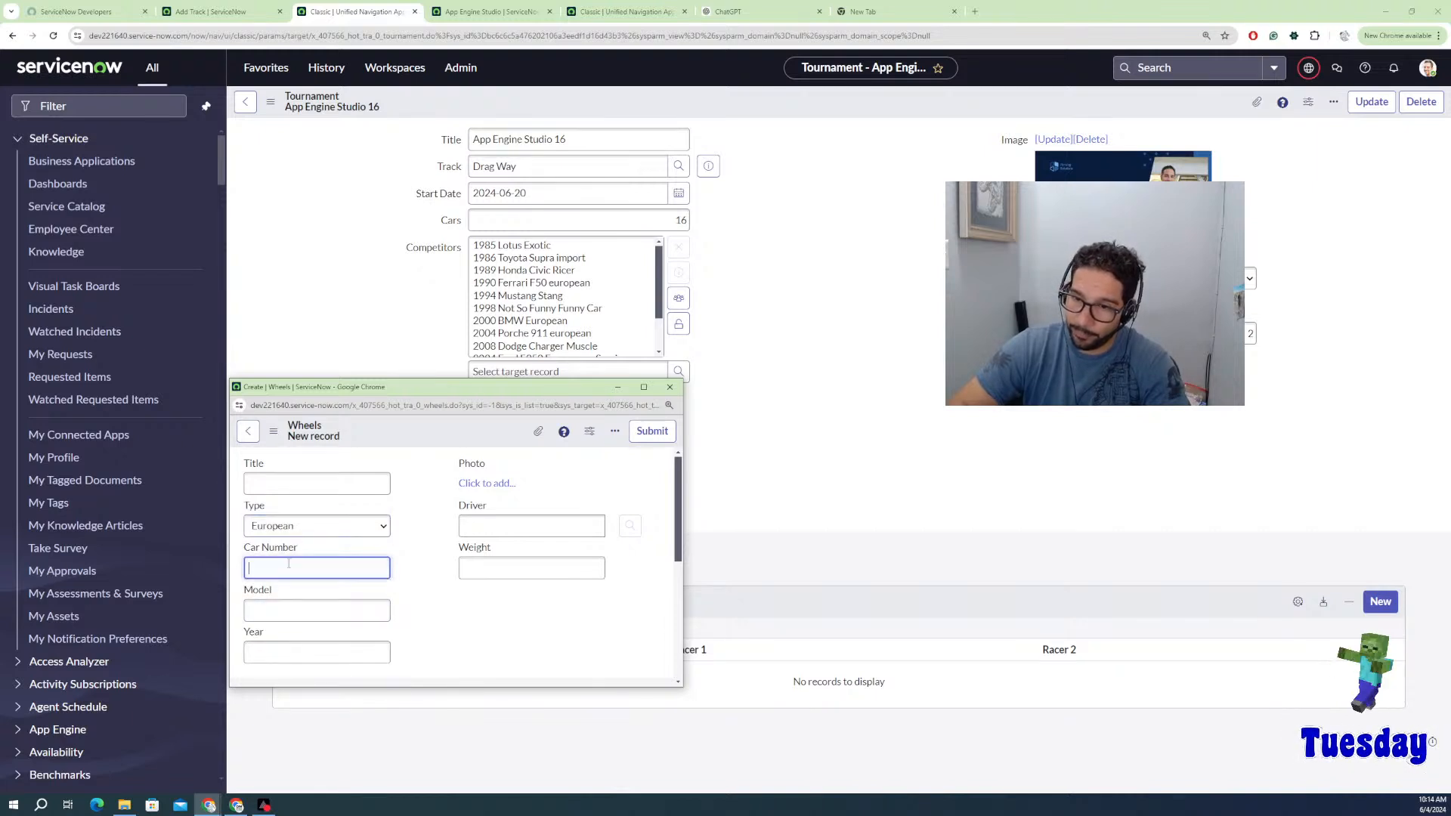
{"action": "type", "text": "7"}
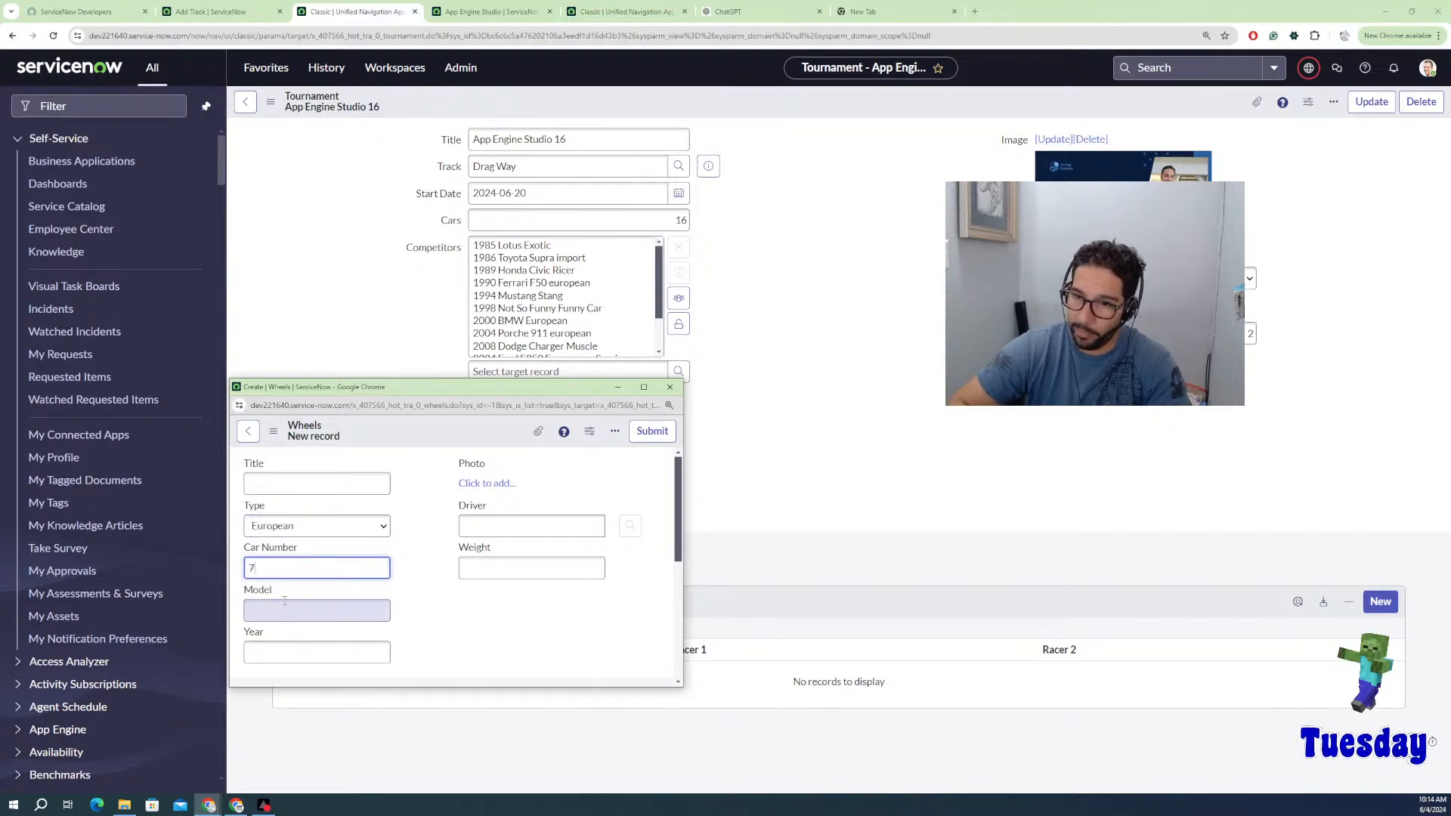
{"action": "left_click", "coordinate": [286, 602]}
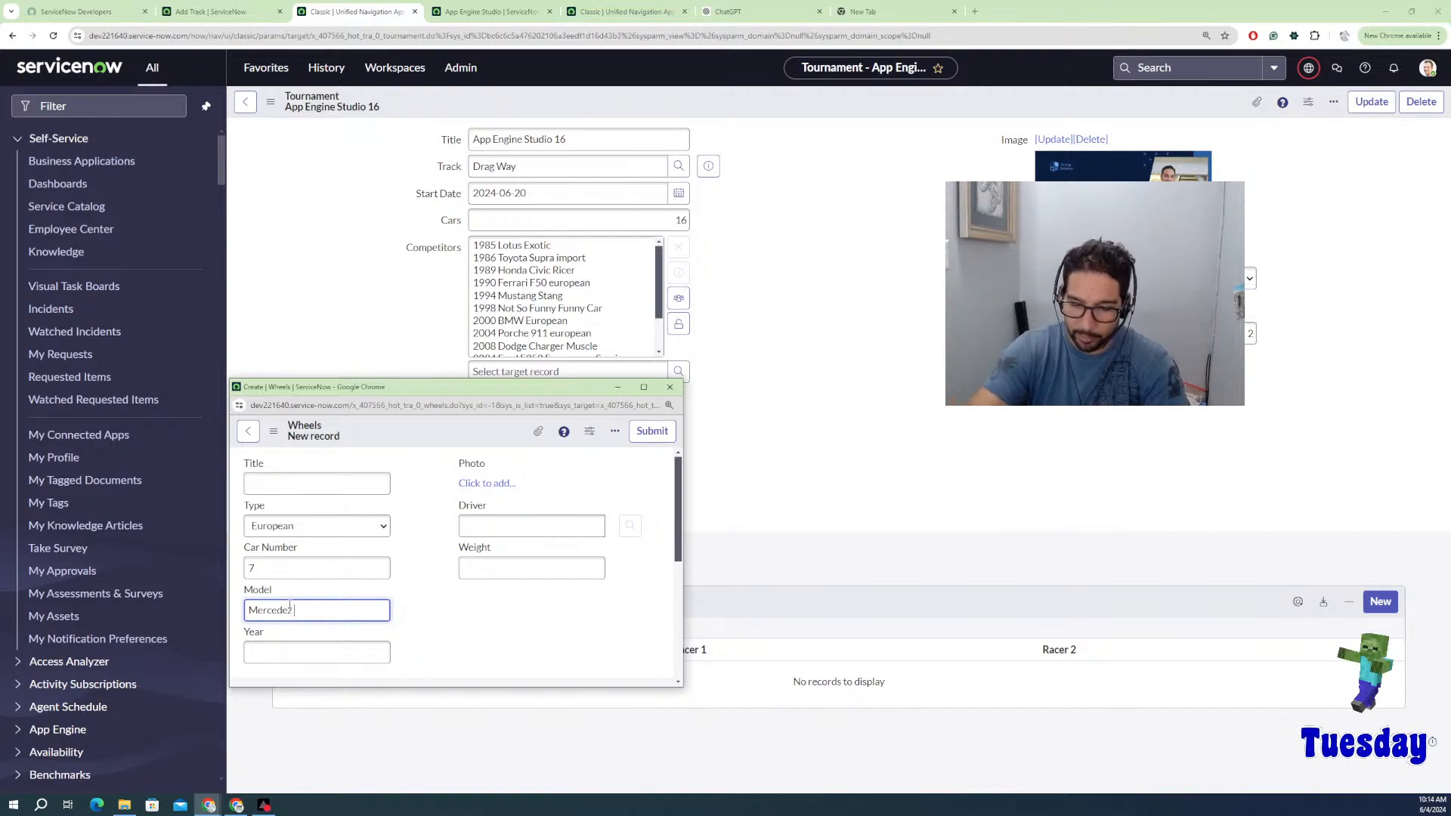
{"action": "type", "text": "E5"}
{"action": "left_click", "coordinate": [335, 647]}
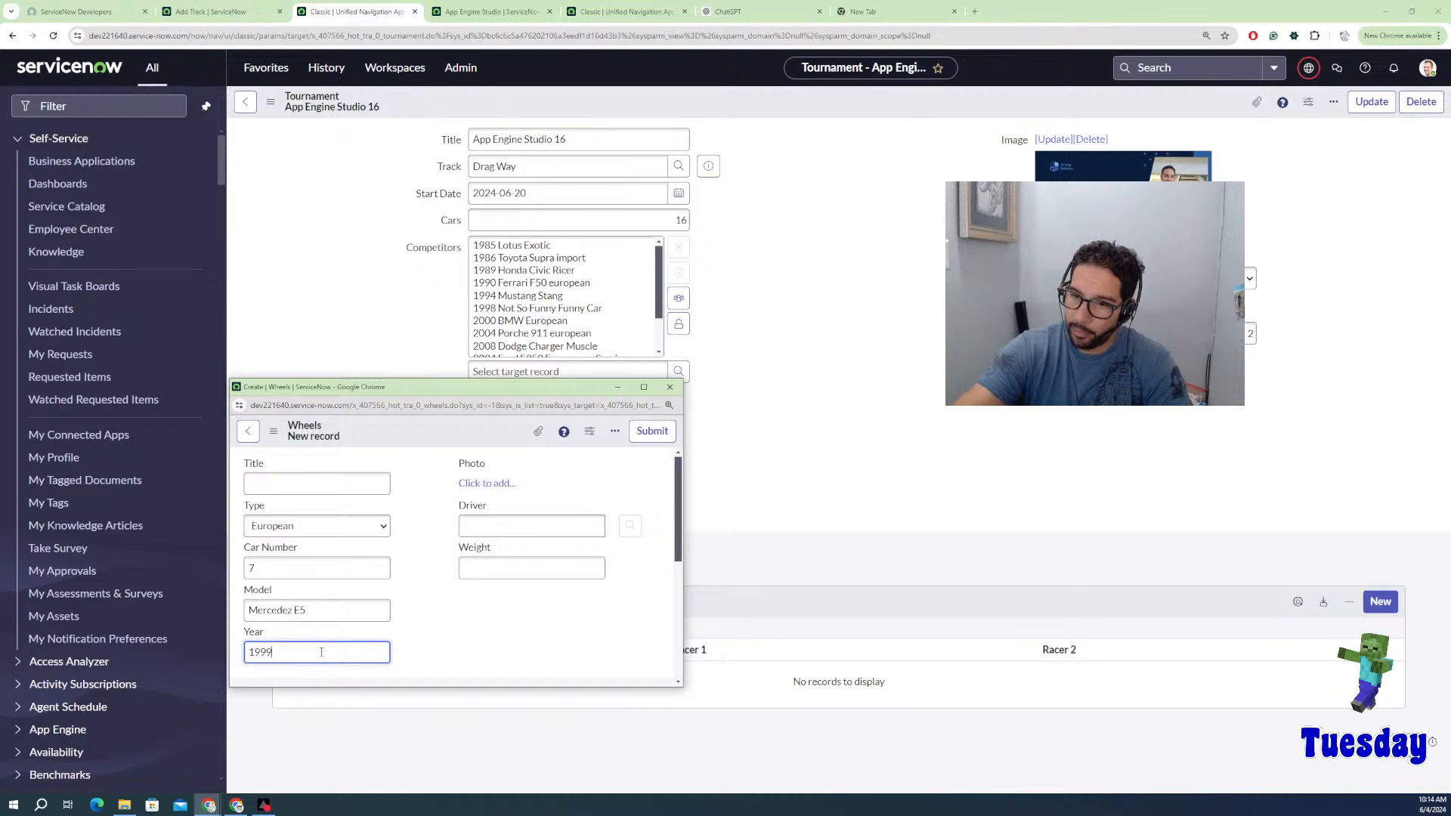
{"action": "left_click", "coordinate": [650, 433]}
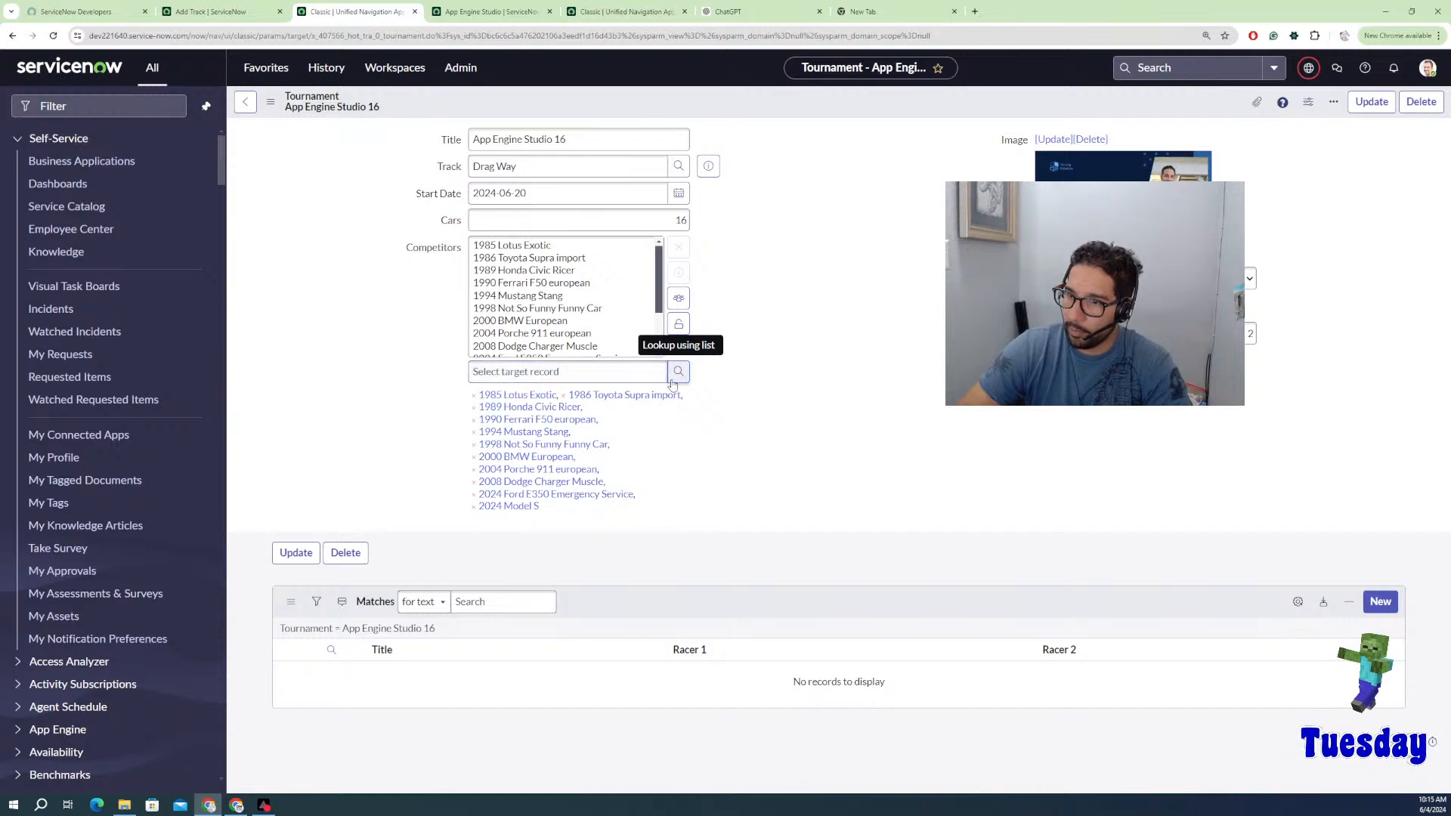
Step: Add a Super Car Wheels record with car number F1, model F1, year 2013
{"action": "left_click", "coordinate": [677, 372]}
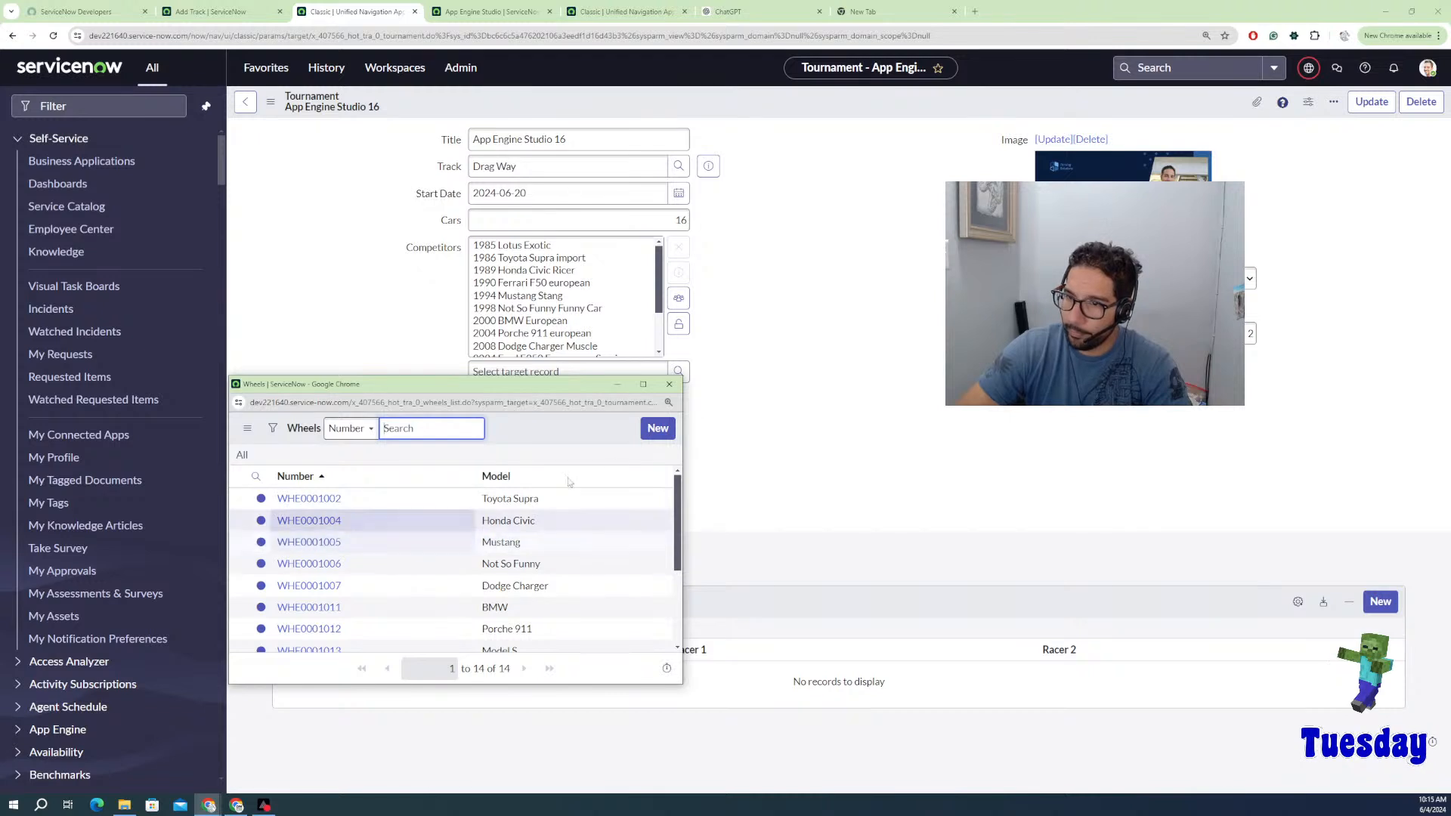
{"action": "left_click", "coordinate": [658, 429]}
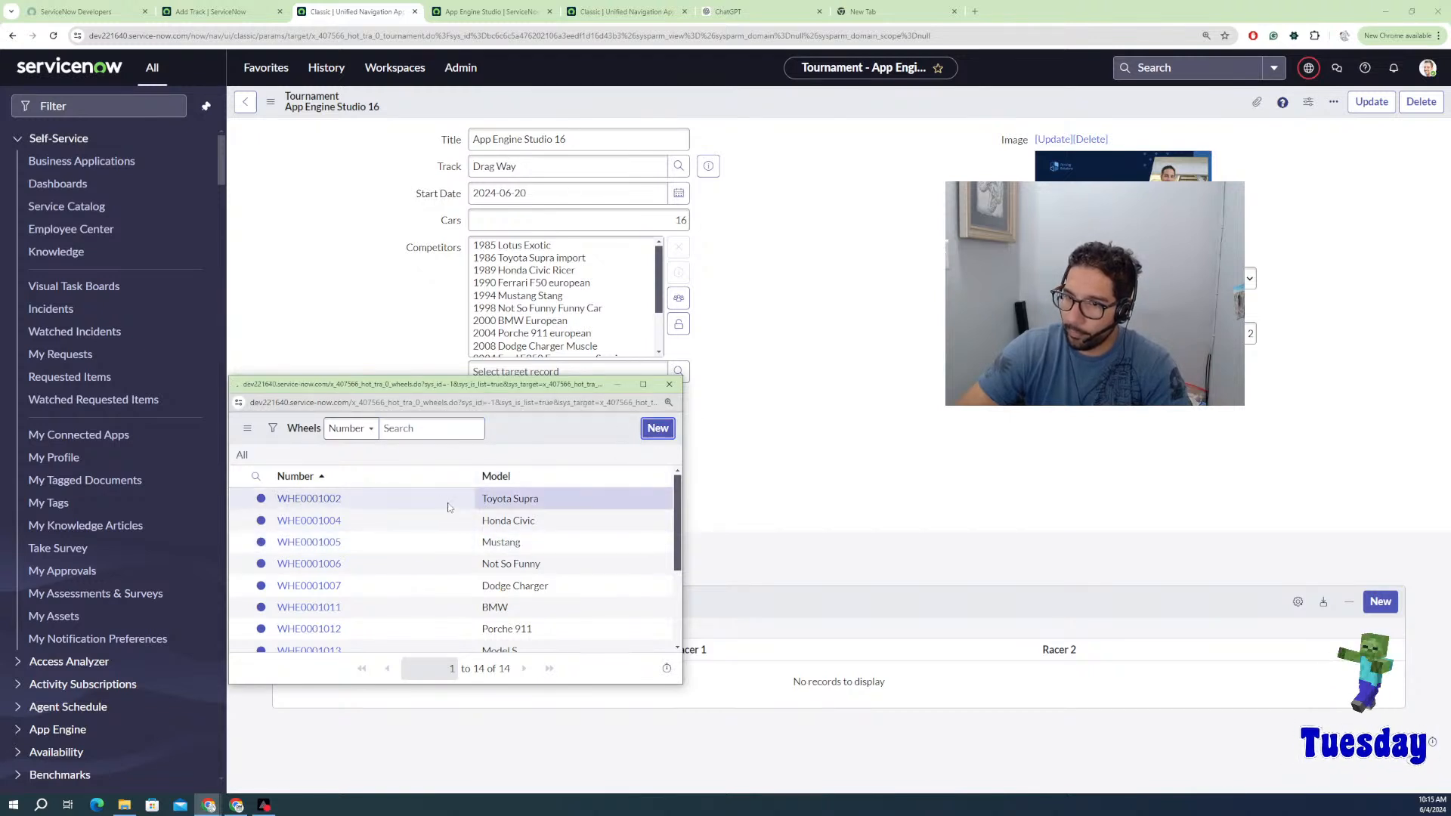
{"action": "left_click", "coordinate": [312, 481]}
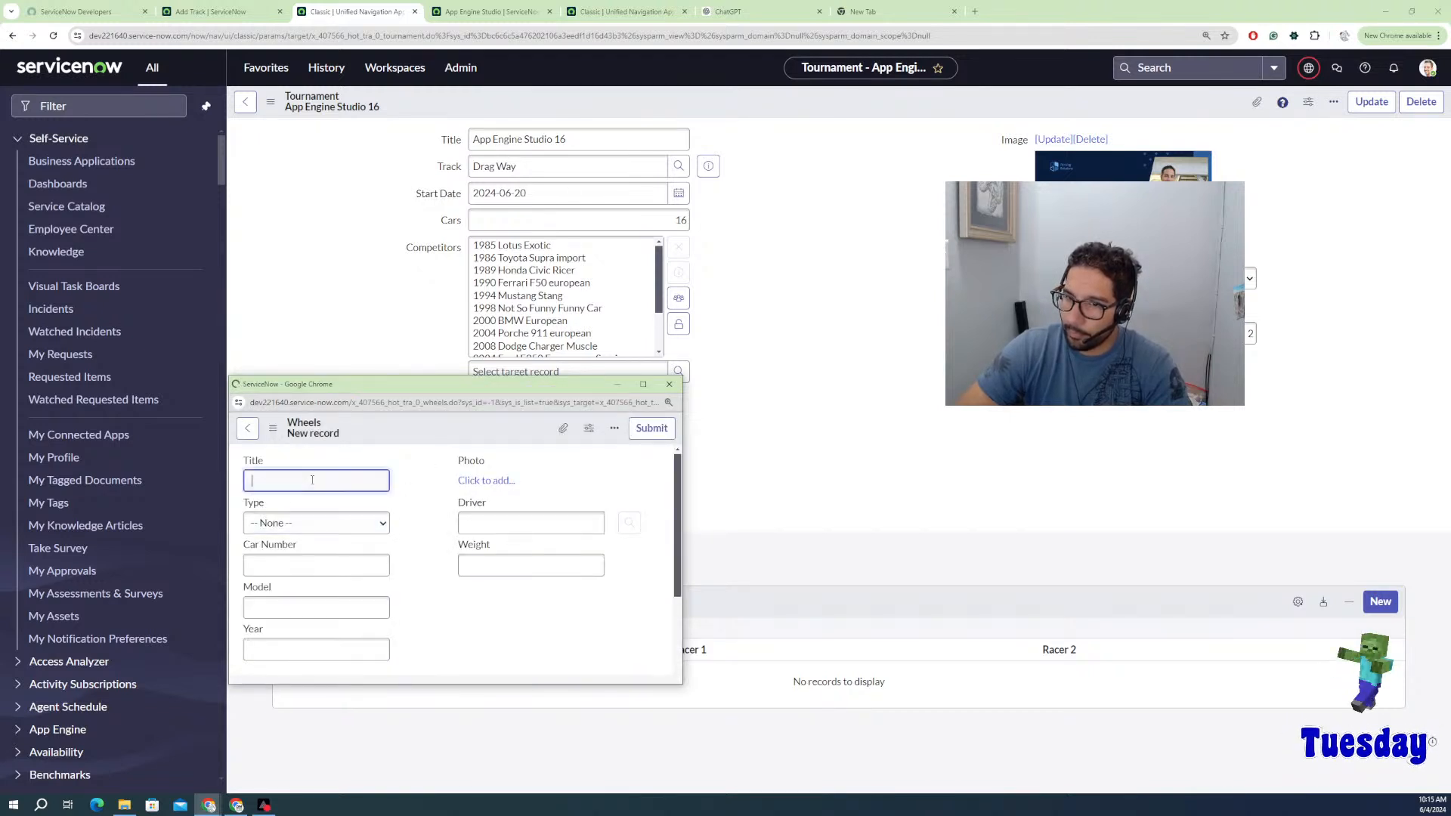
{"action": "left_click", "coordinate": [315, 522]}
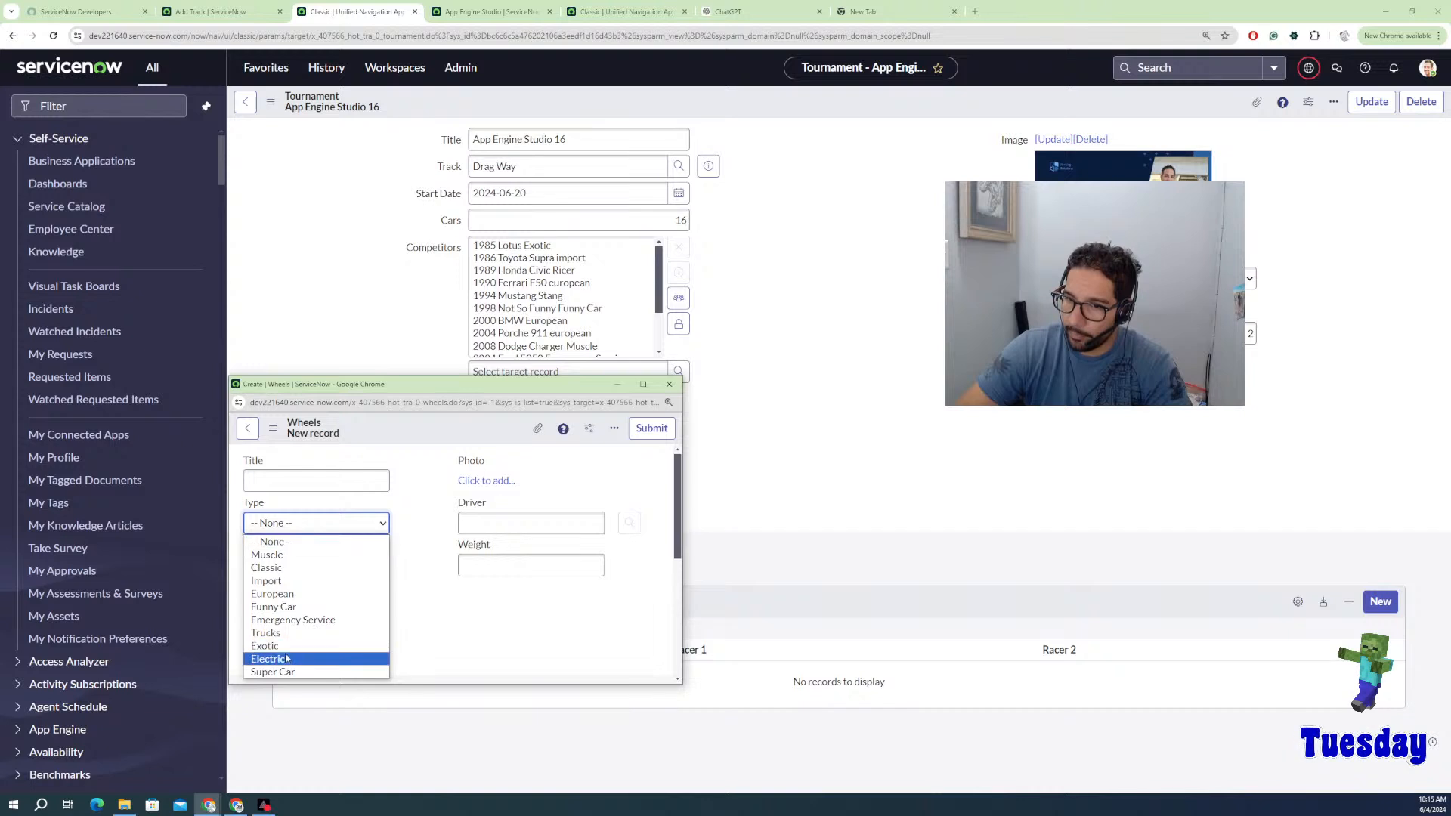
{"action": "left_click", "coordinate": [288, 673]}
{"action": "left_click", "coordinate": [302, 567]}
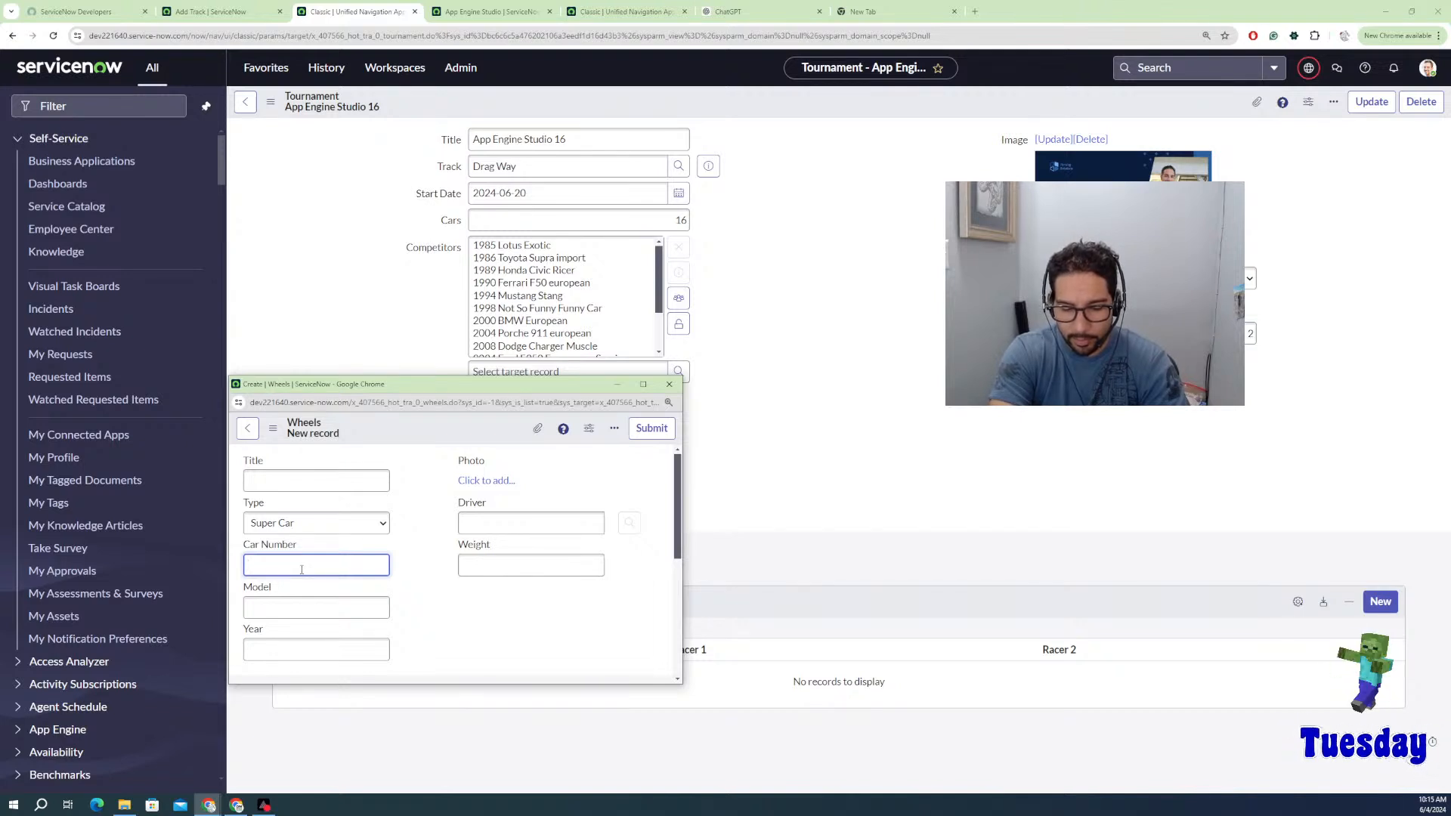
{"action": "type", "text": "F1"}
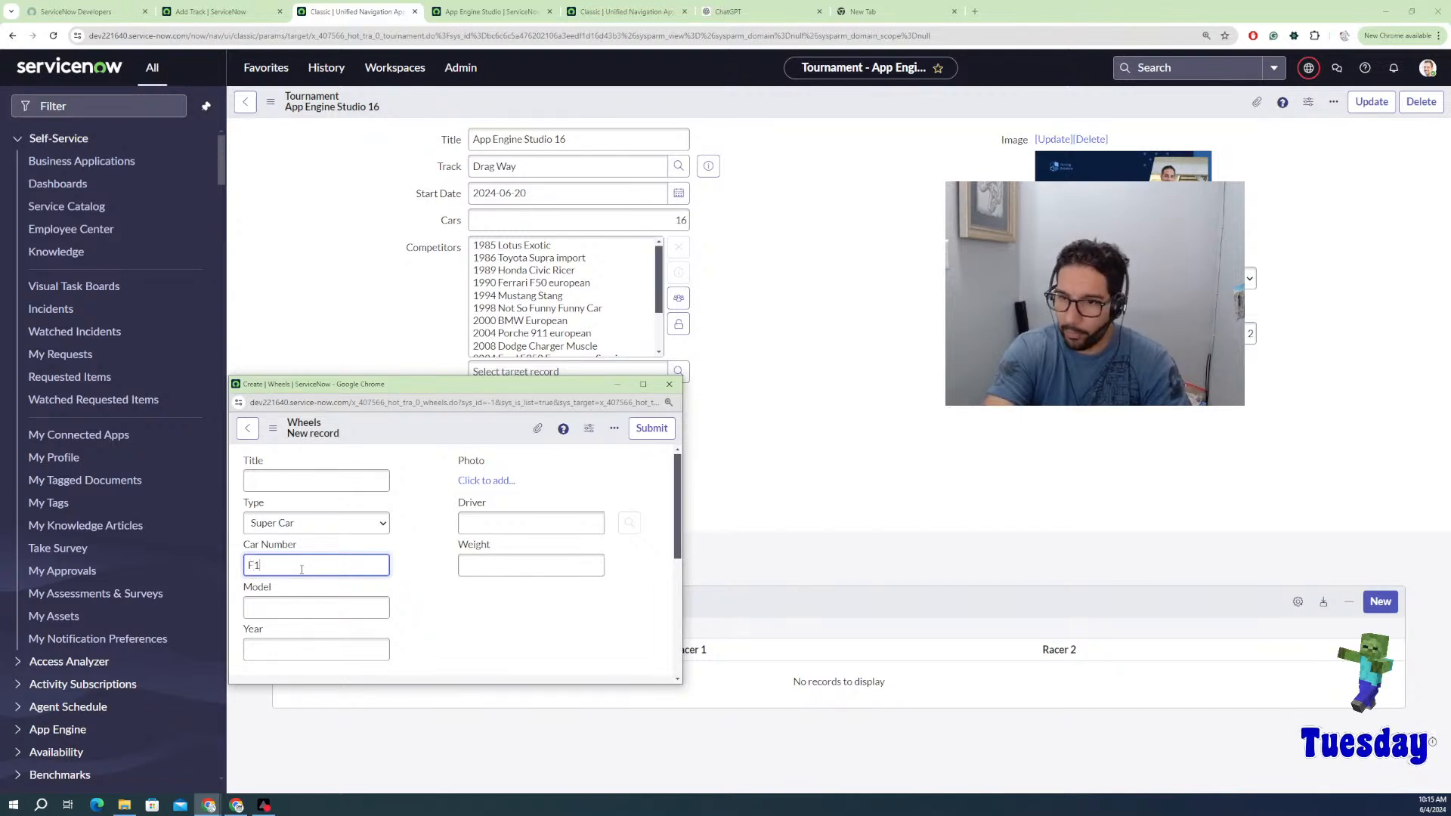
{"action": "left_click", "coordinate": [301, 609]}
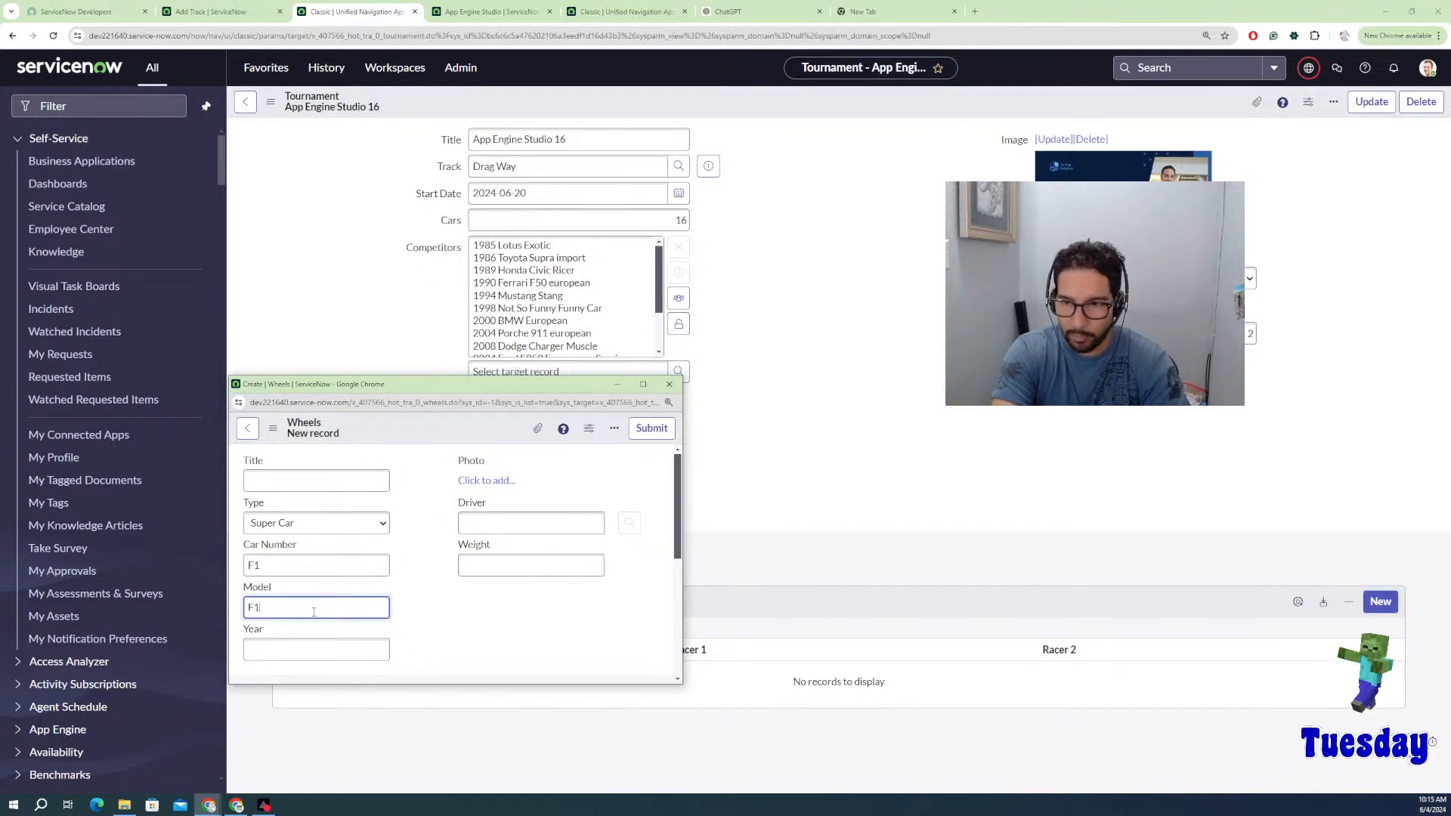
{"action": "left_click", "coordinate": [274, 567]}
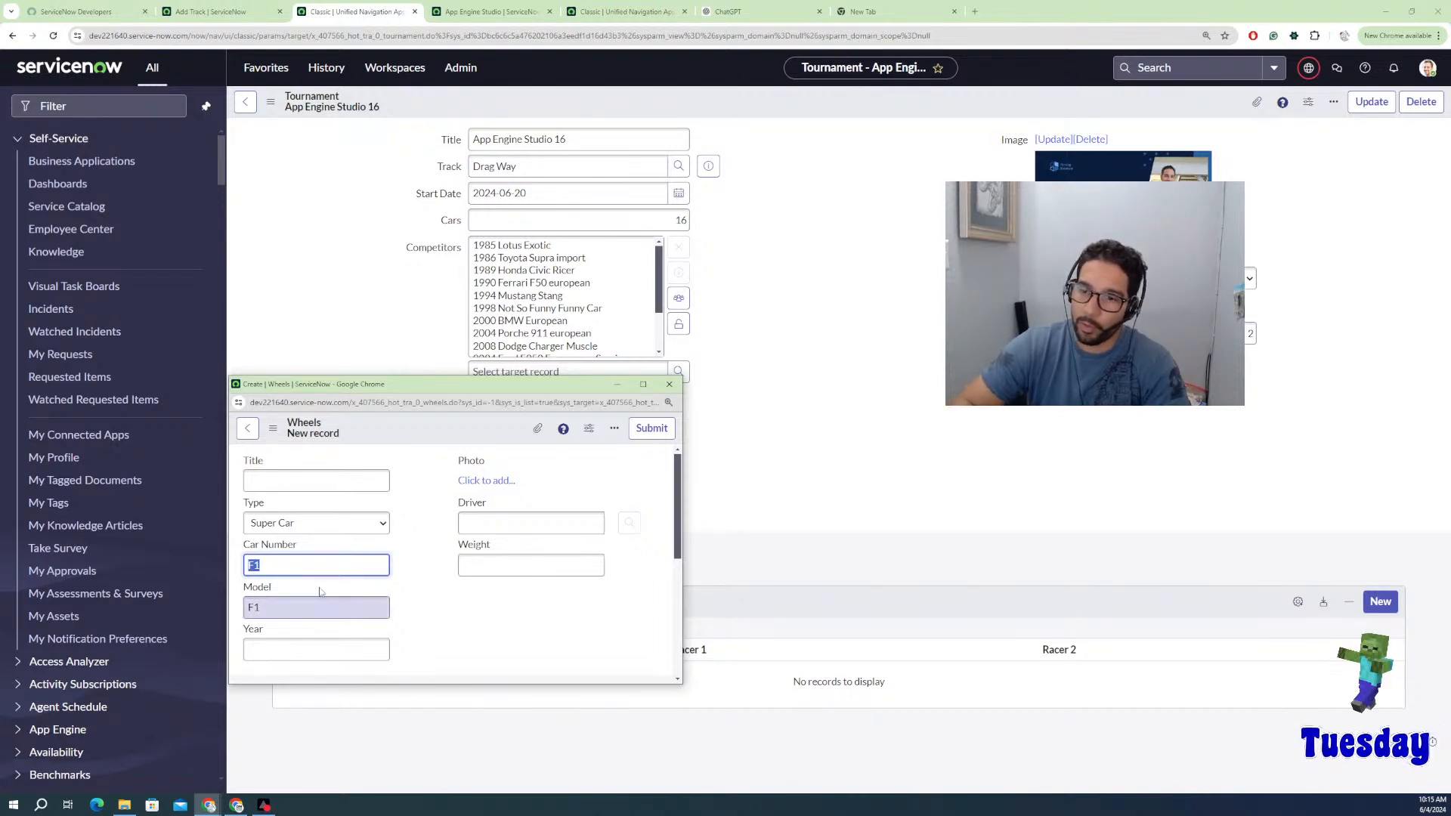
{"action": "left_click", "coordinate": [296, 652]}
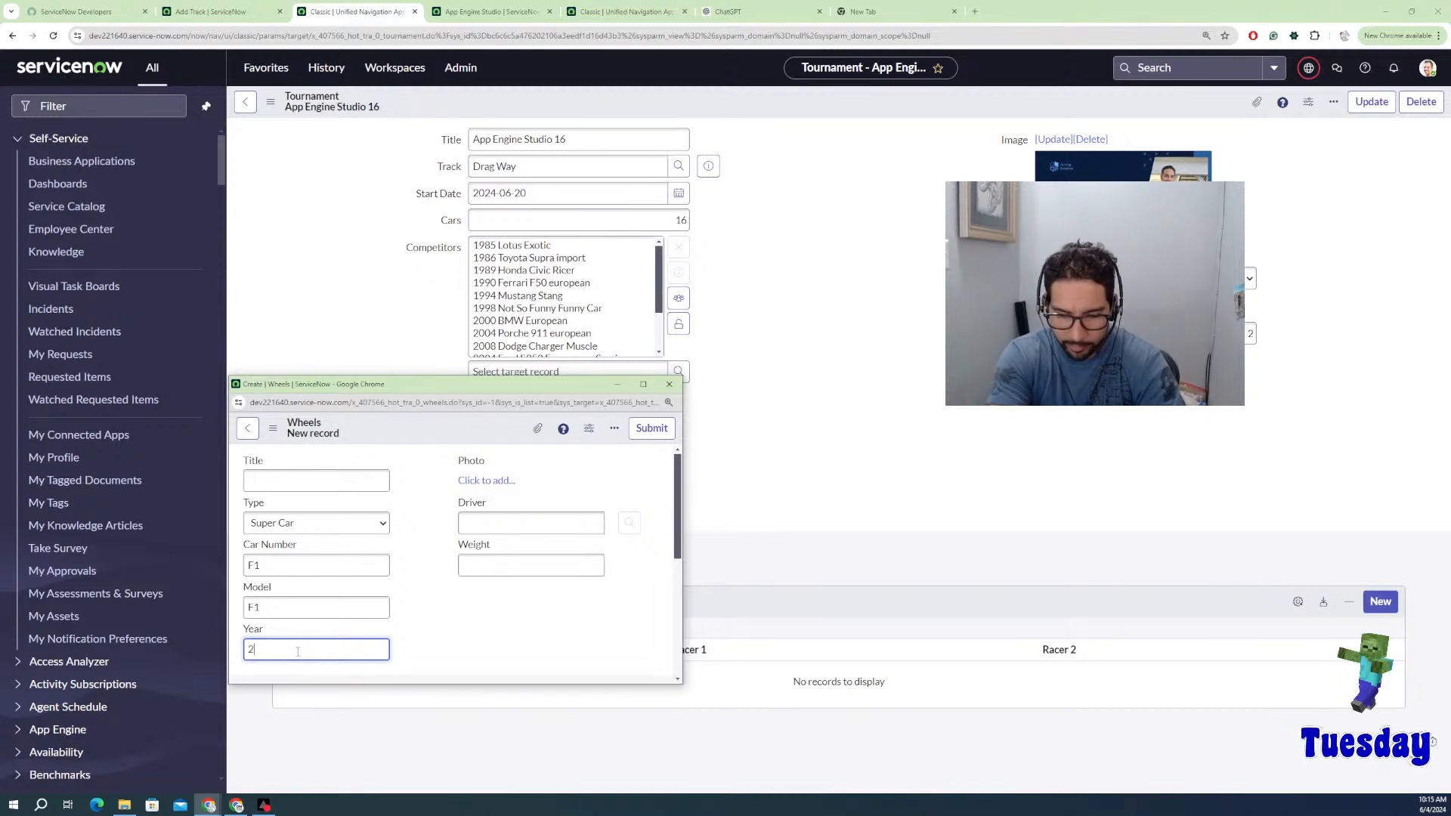
{"action": "left_click", "coordinate": [646, 428]}
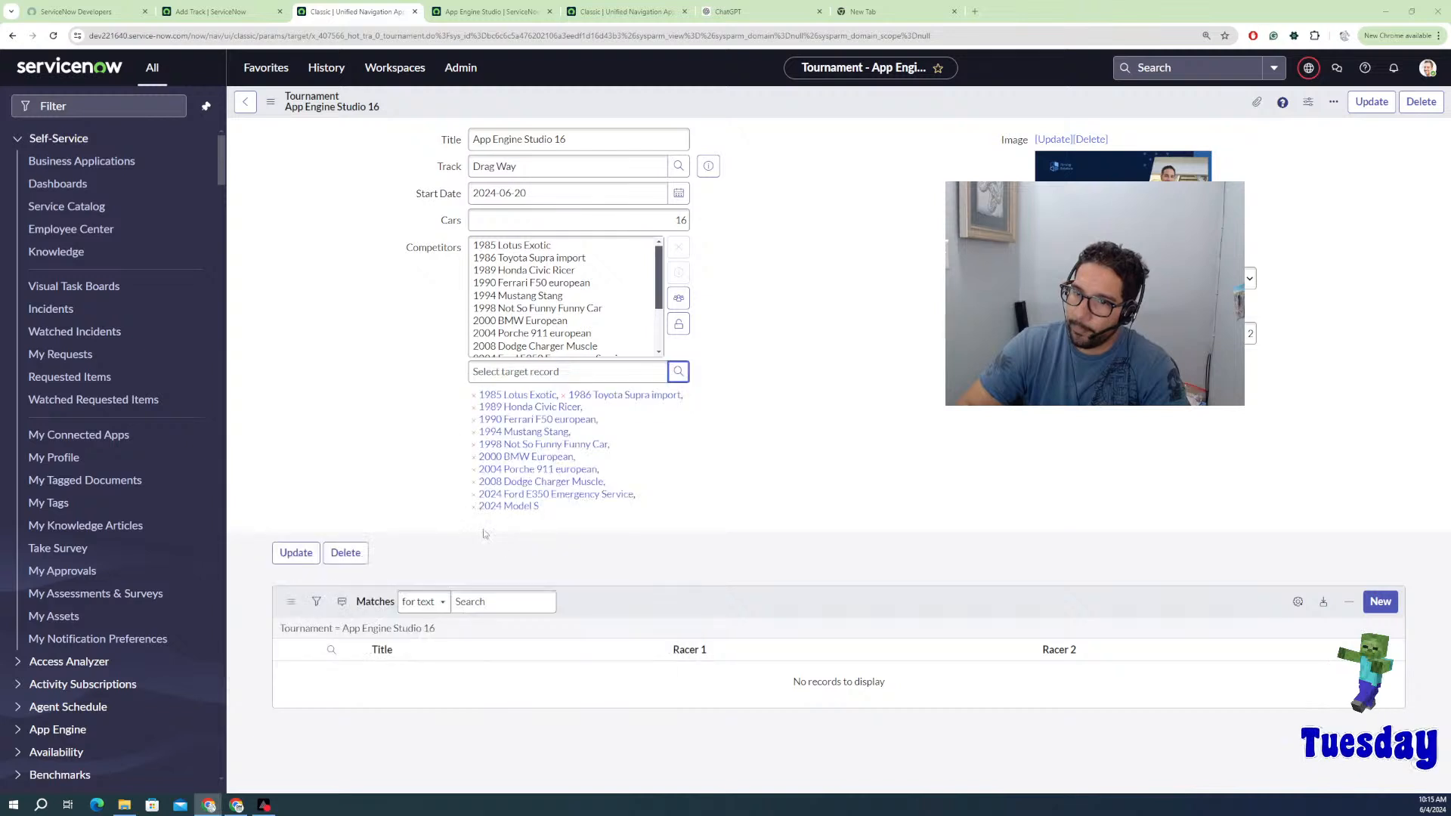
Step: Start a new Wheels record of type Import with car number 45
{"action": "left_click", "coordinate": [679, 372]}
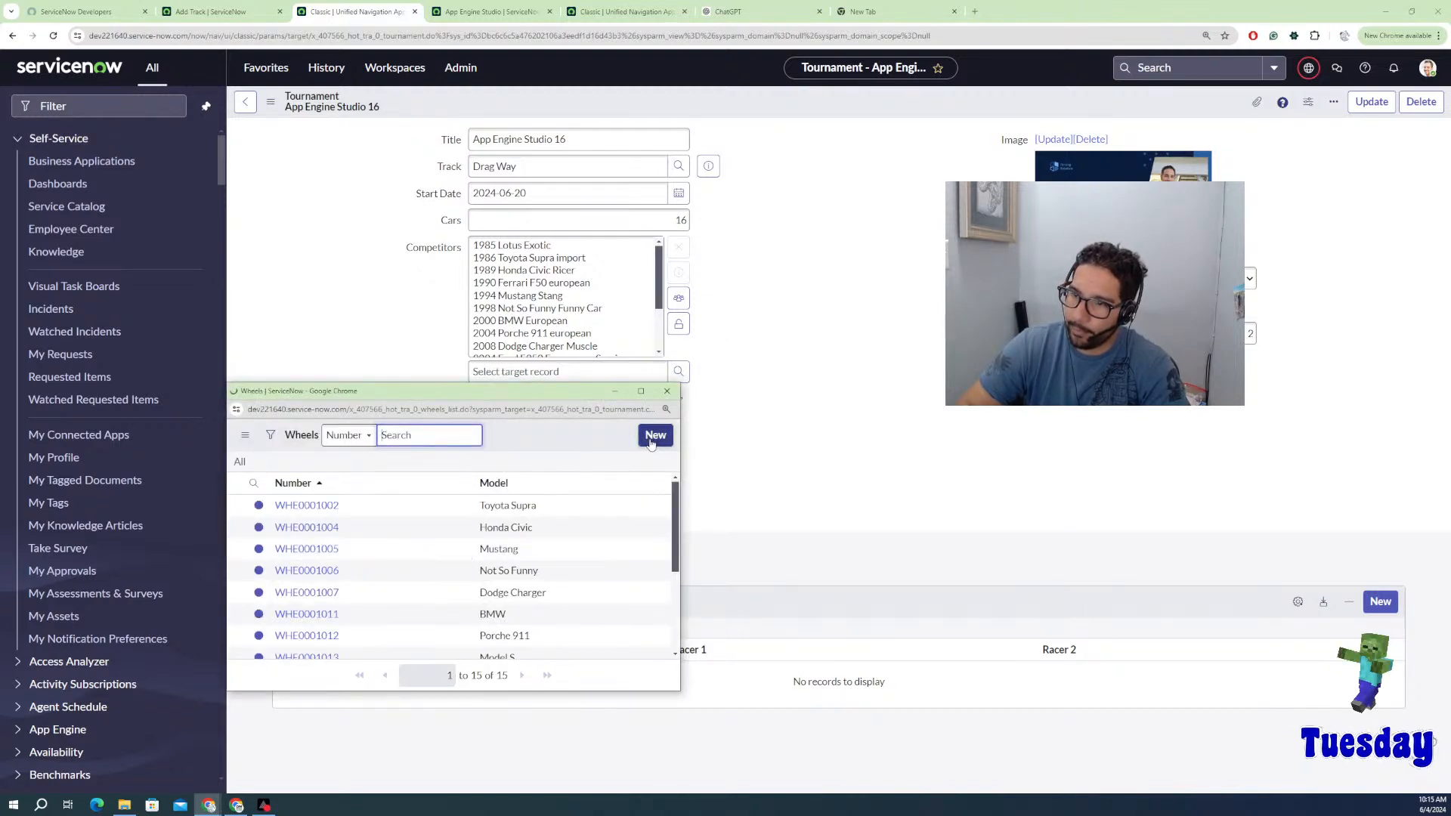
{"action": "left_click", "coordinate": [654, 436]}
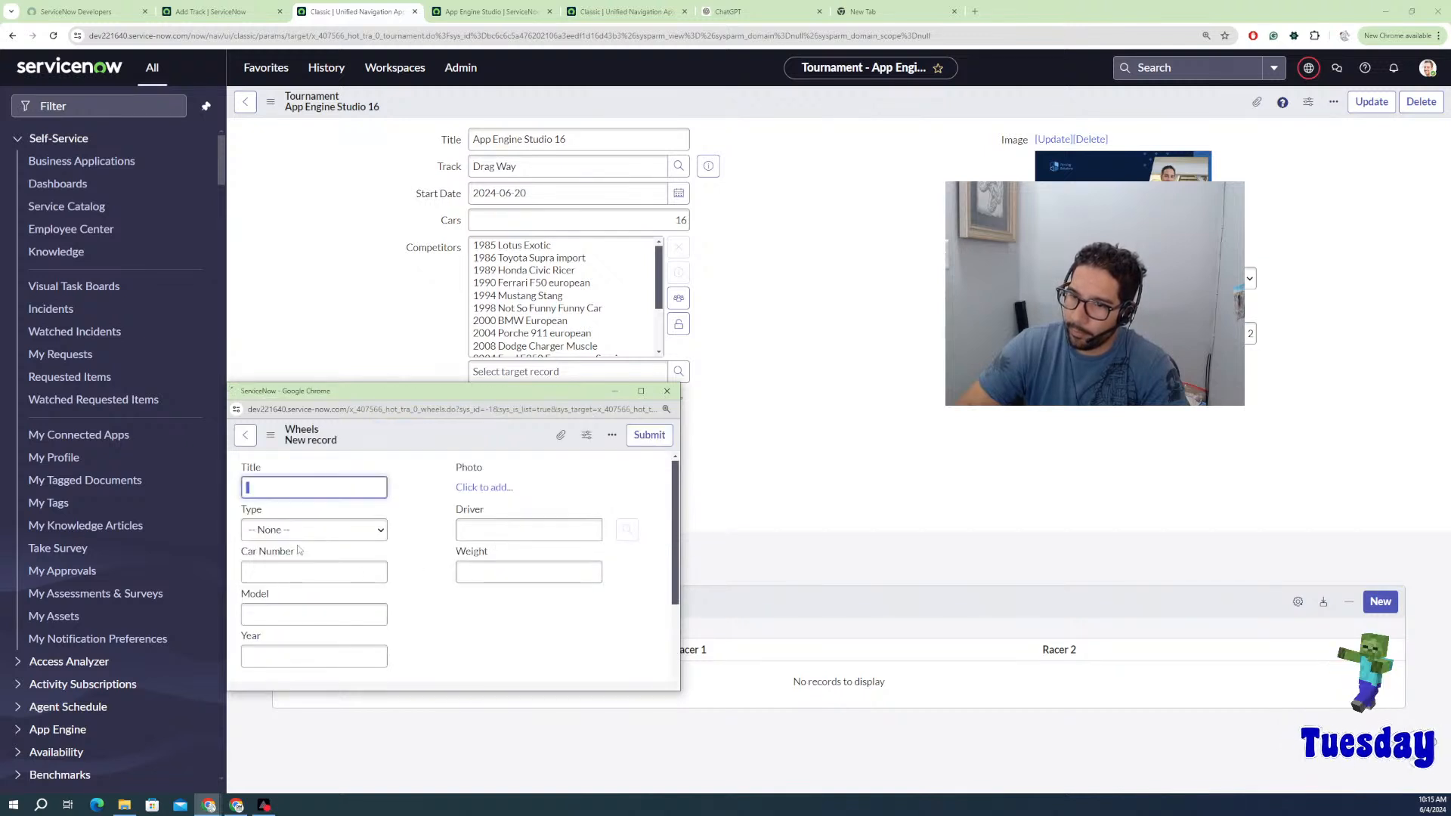
{"action": "left_click", "coordinate": [298, 532]}
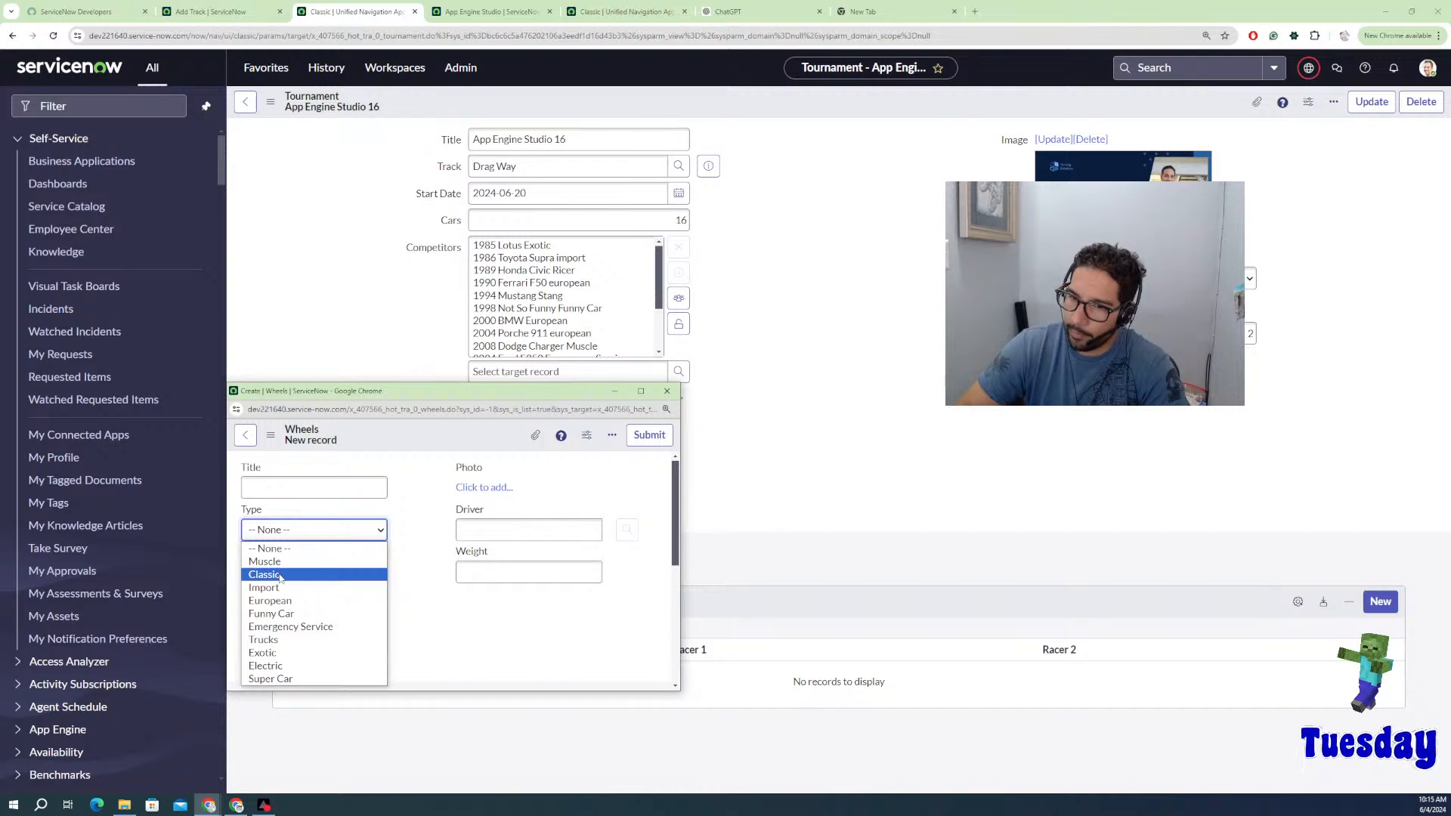
{"action": "left_click", "coordinate": [280, 587]}
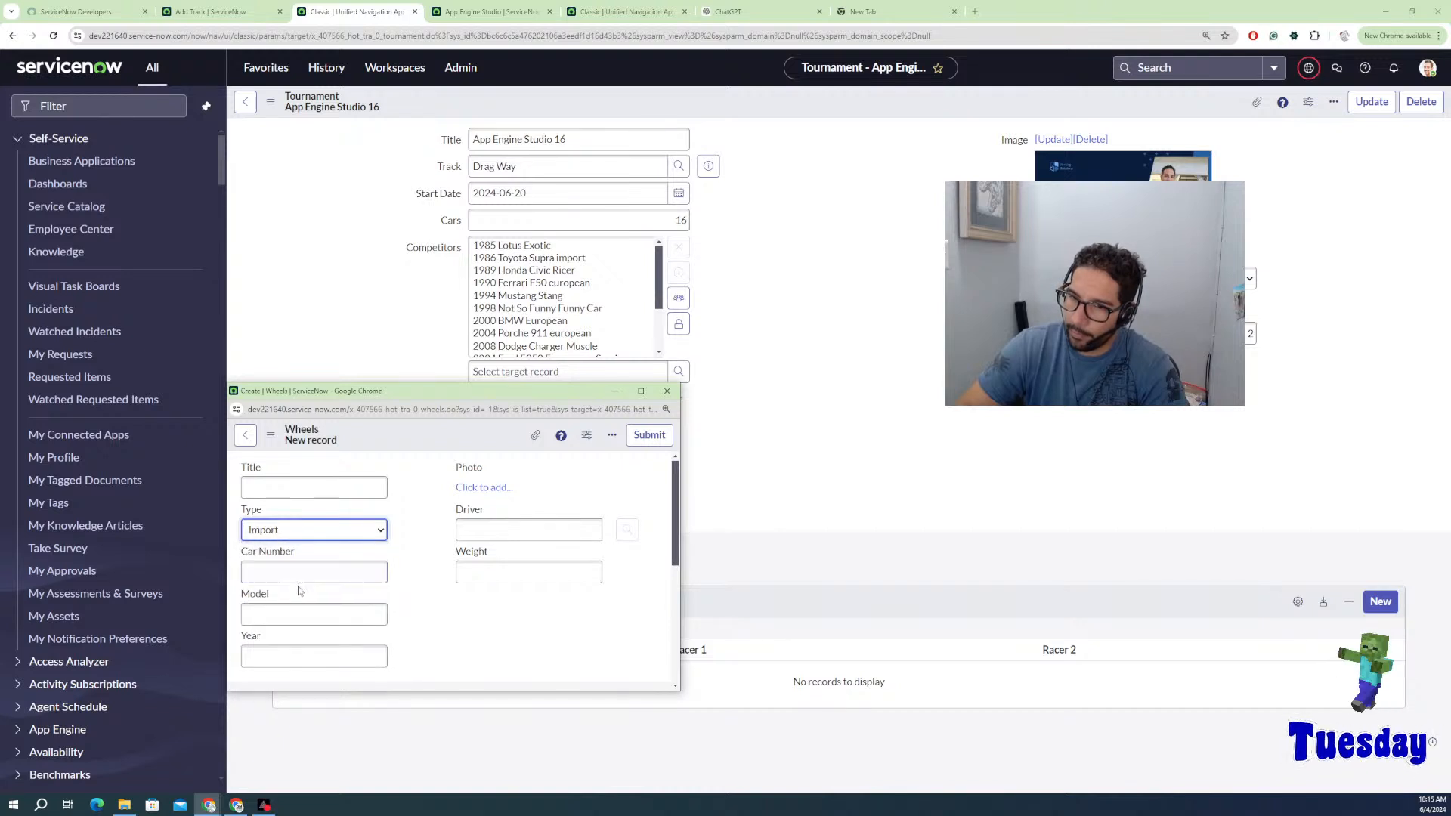
{"action": "left_click", "coordinate": [309, 571]}
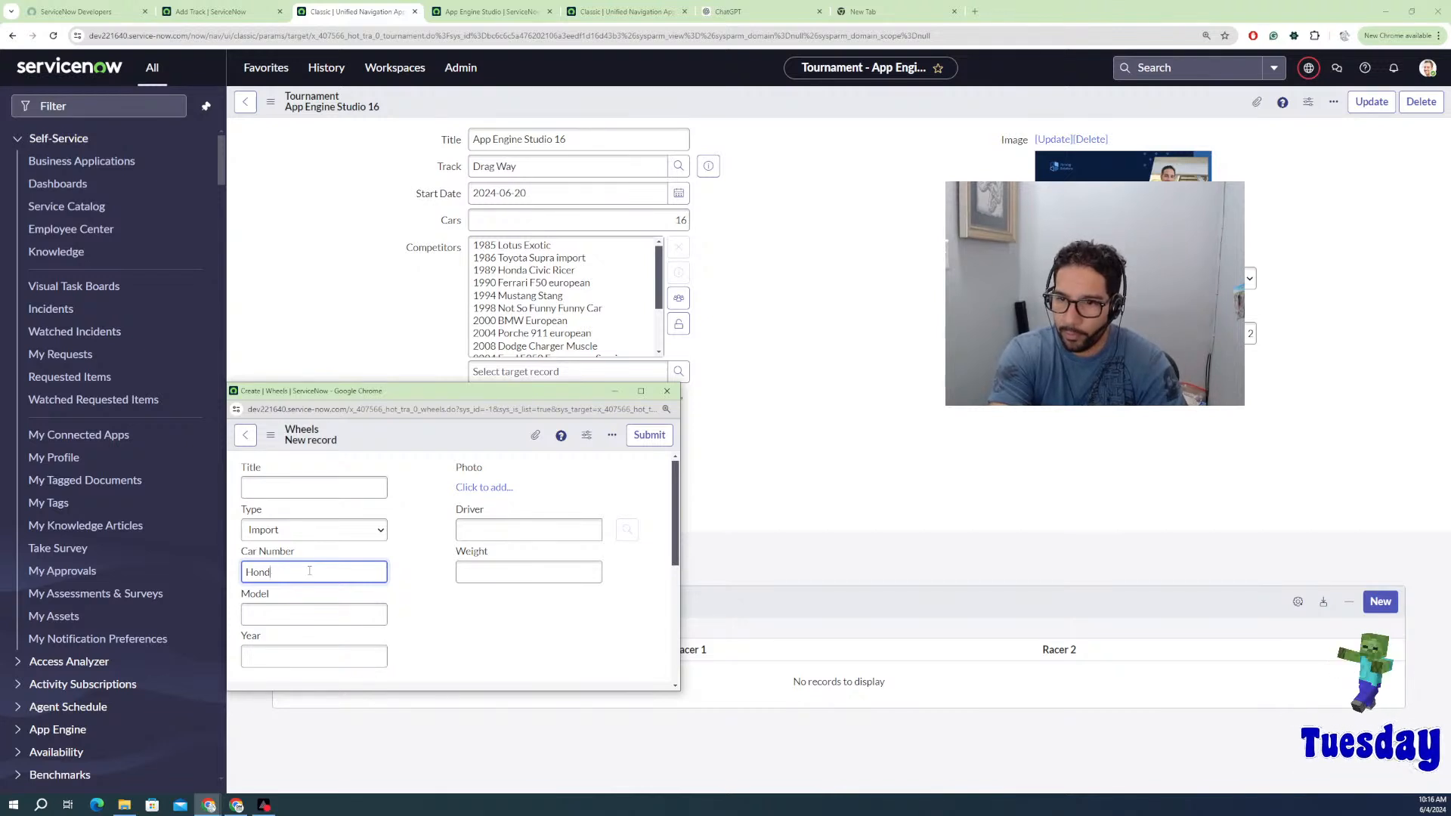
{"action": "type", "text": "45"}
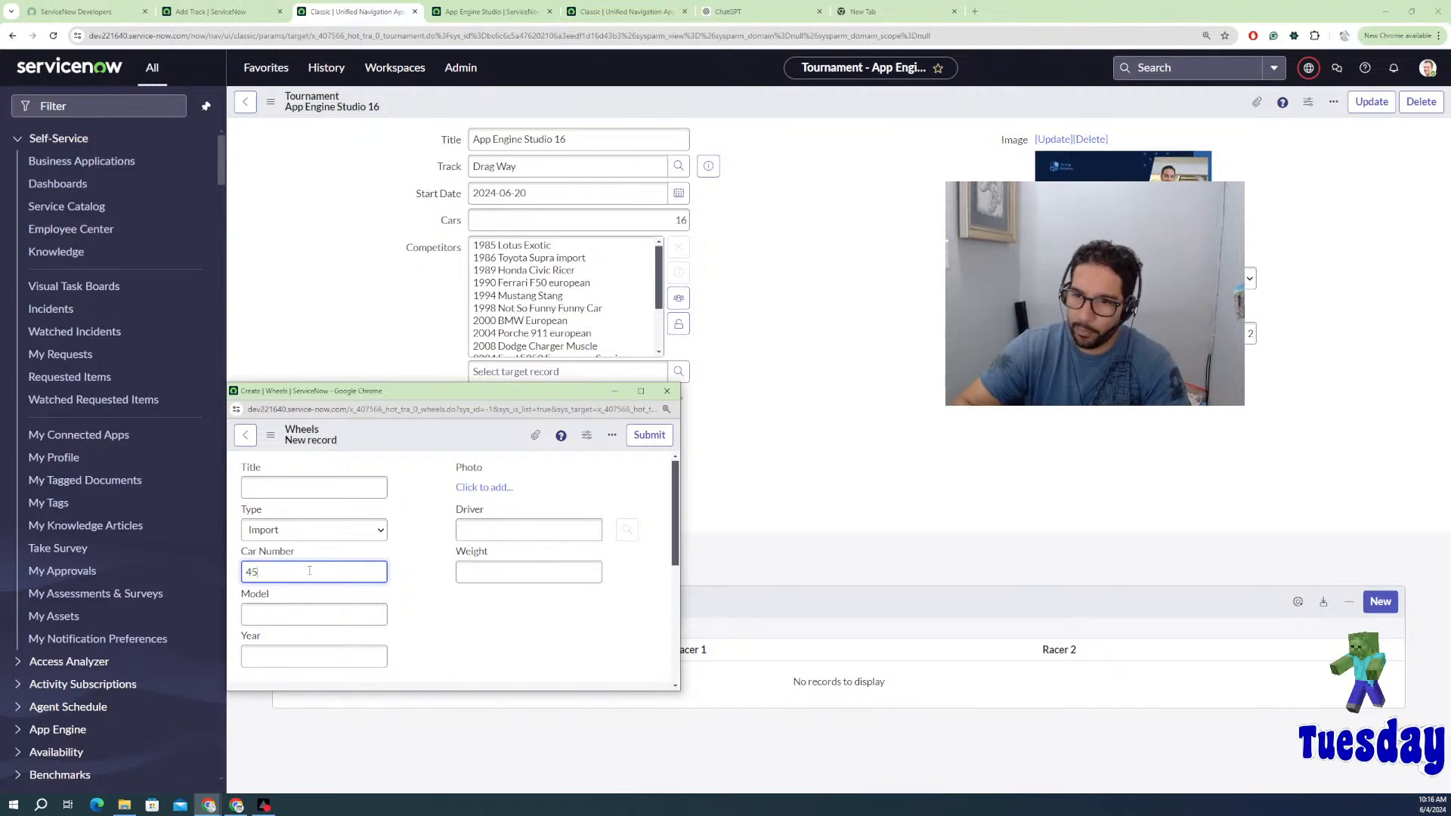
Step: Enter model Odyssey and year 2002, correcting the mistyped year, and submit
{"action": "left_click", "coordinate": [312, 615]}
{"action": "type", "text": "Ob"}
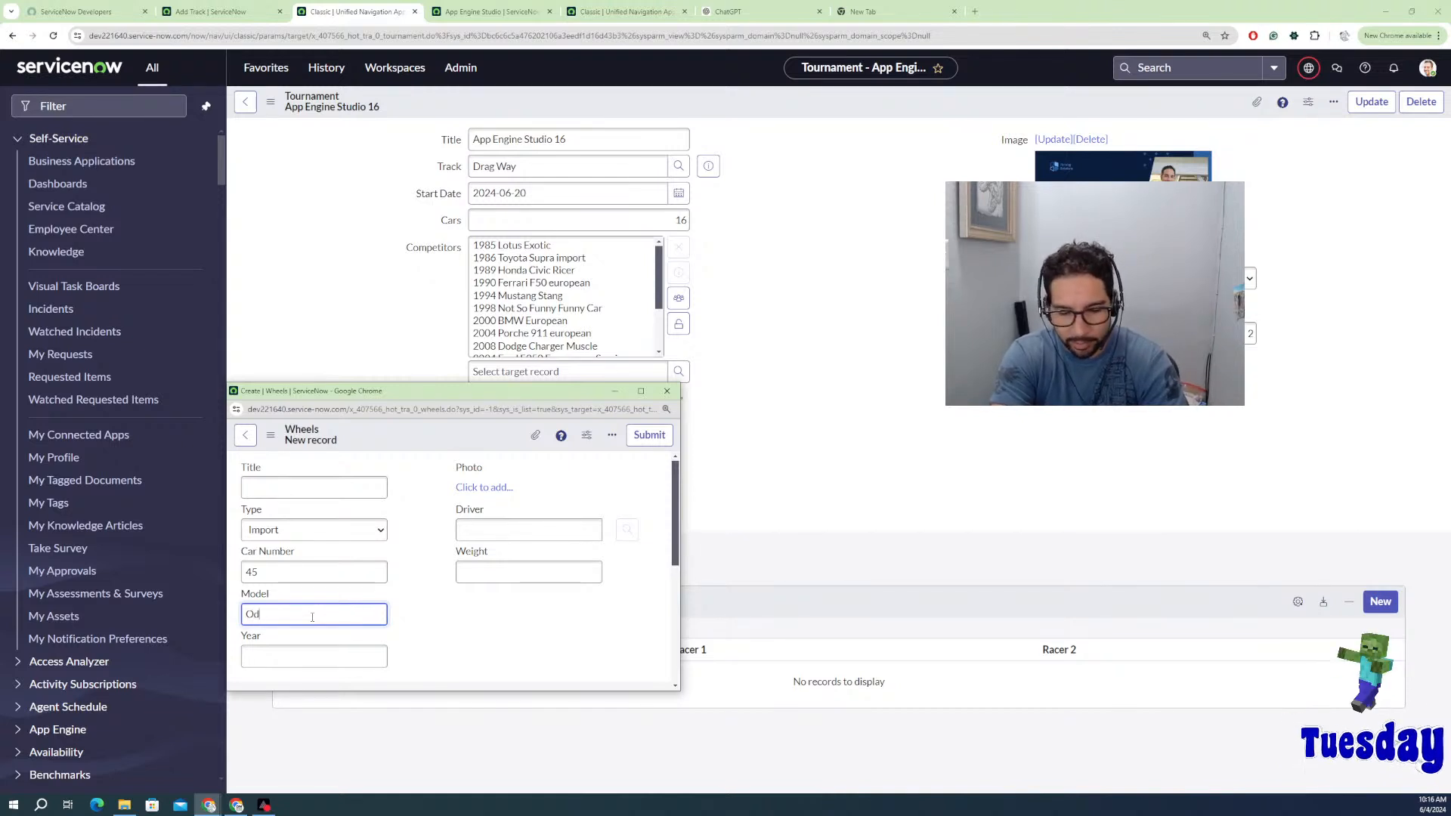
{"action": "type", "text": "yssey"}
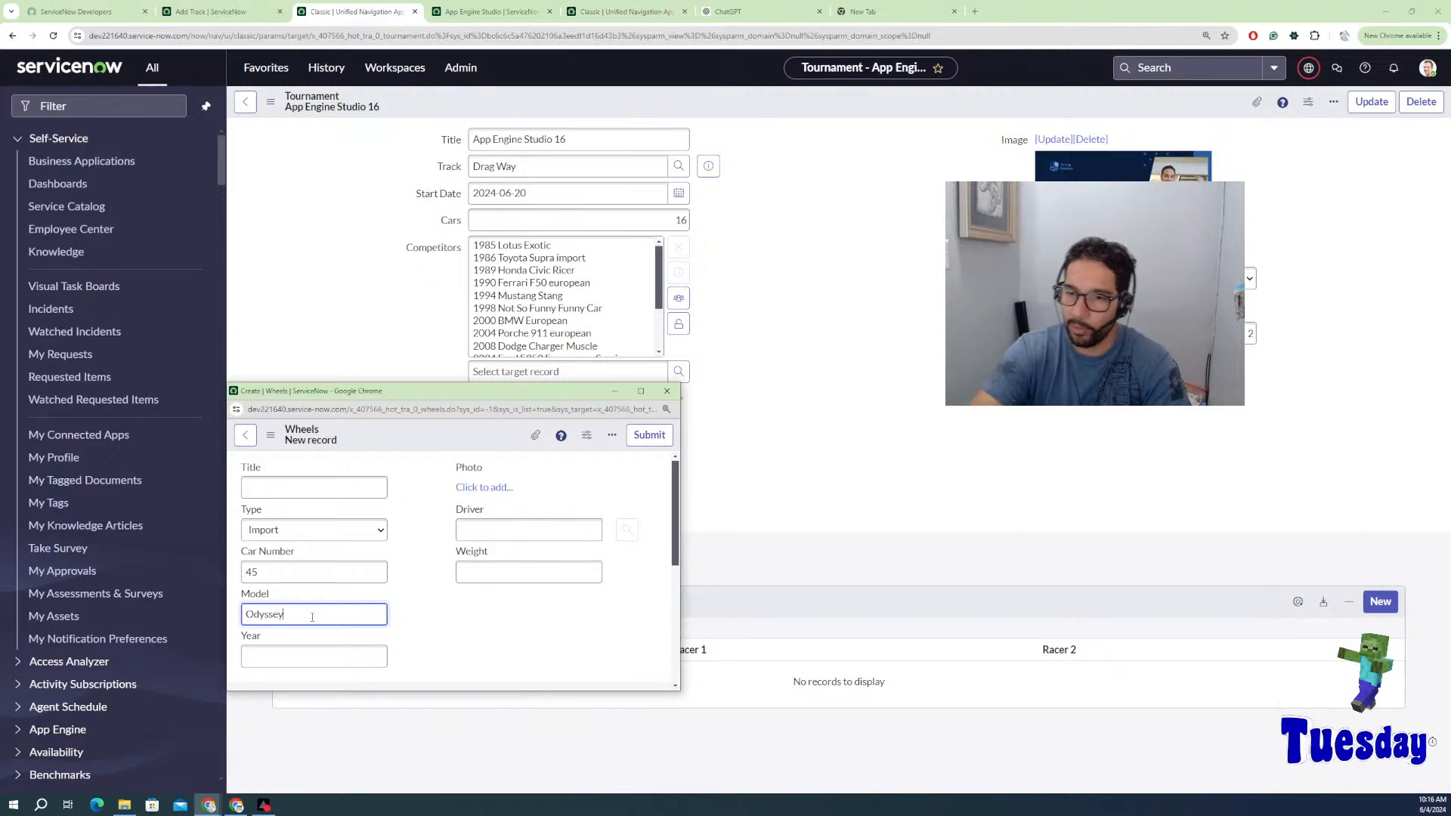
{"action": "left_click", "coordinate": [294, 656]}
{"action": "type", "text": "2152"}
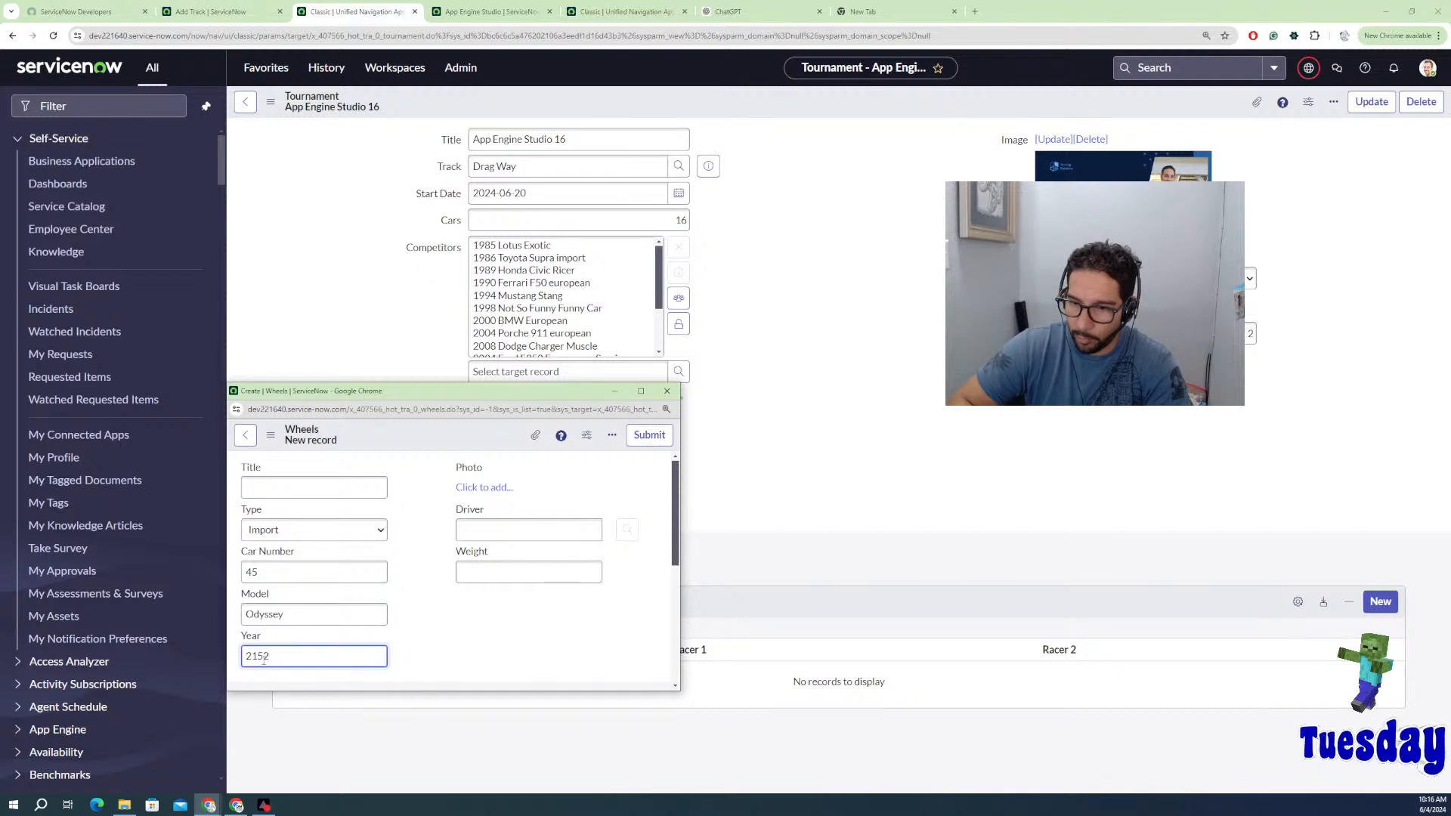
{"action": "double_click", "coordinate": [259, 656]}
{"action": "type", "text": "2002"}
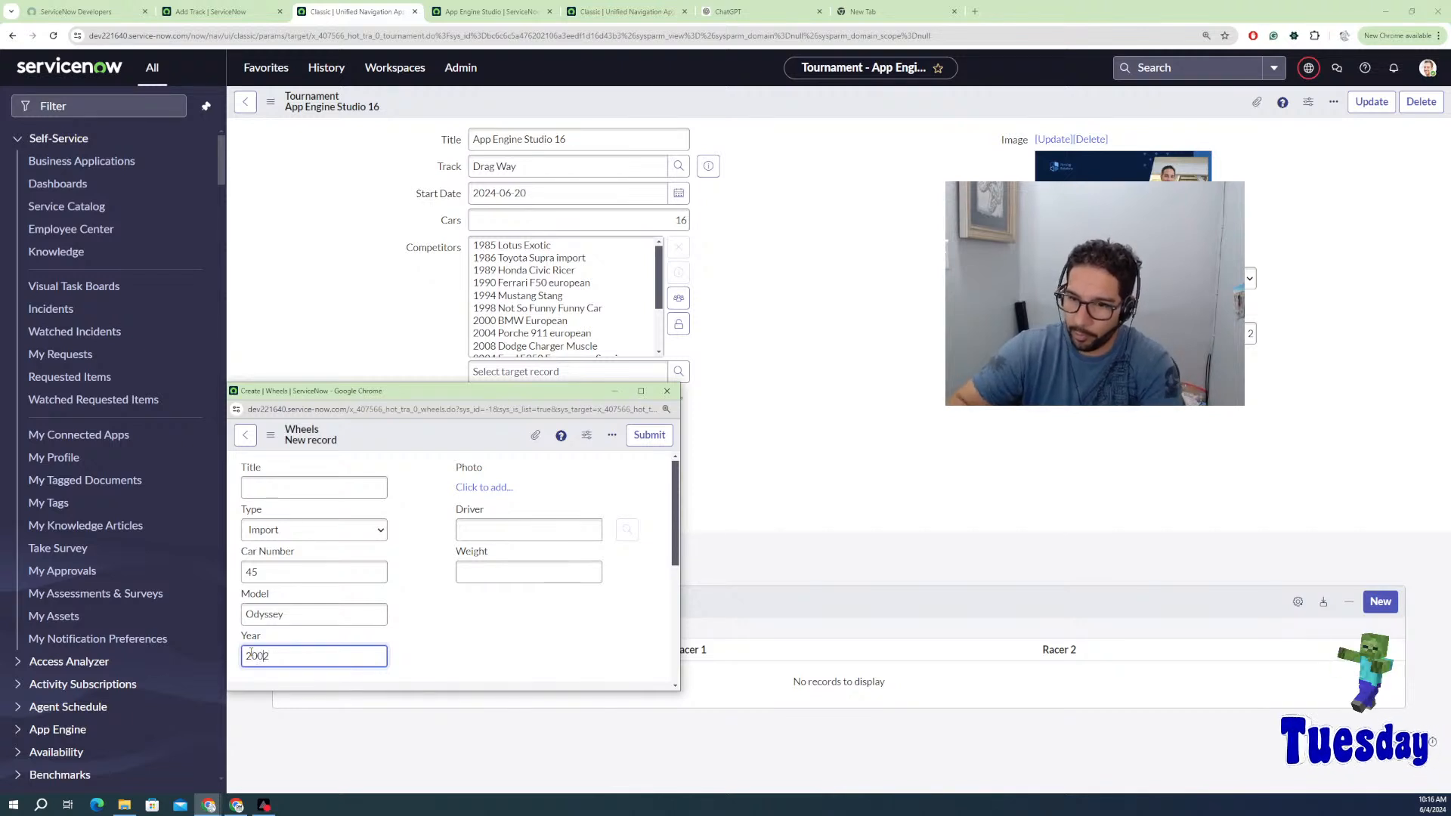
{"action": "left_click", "coordinate": [649, 434]}
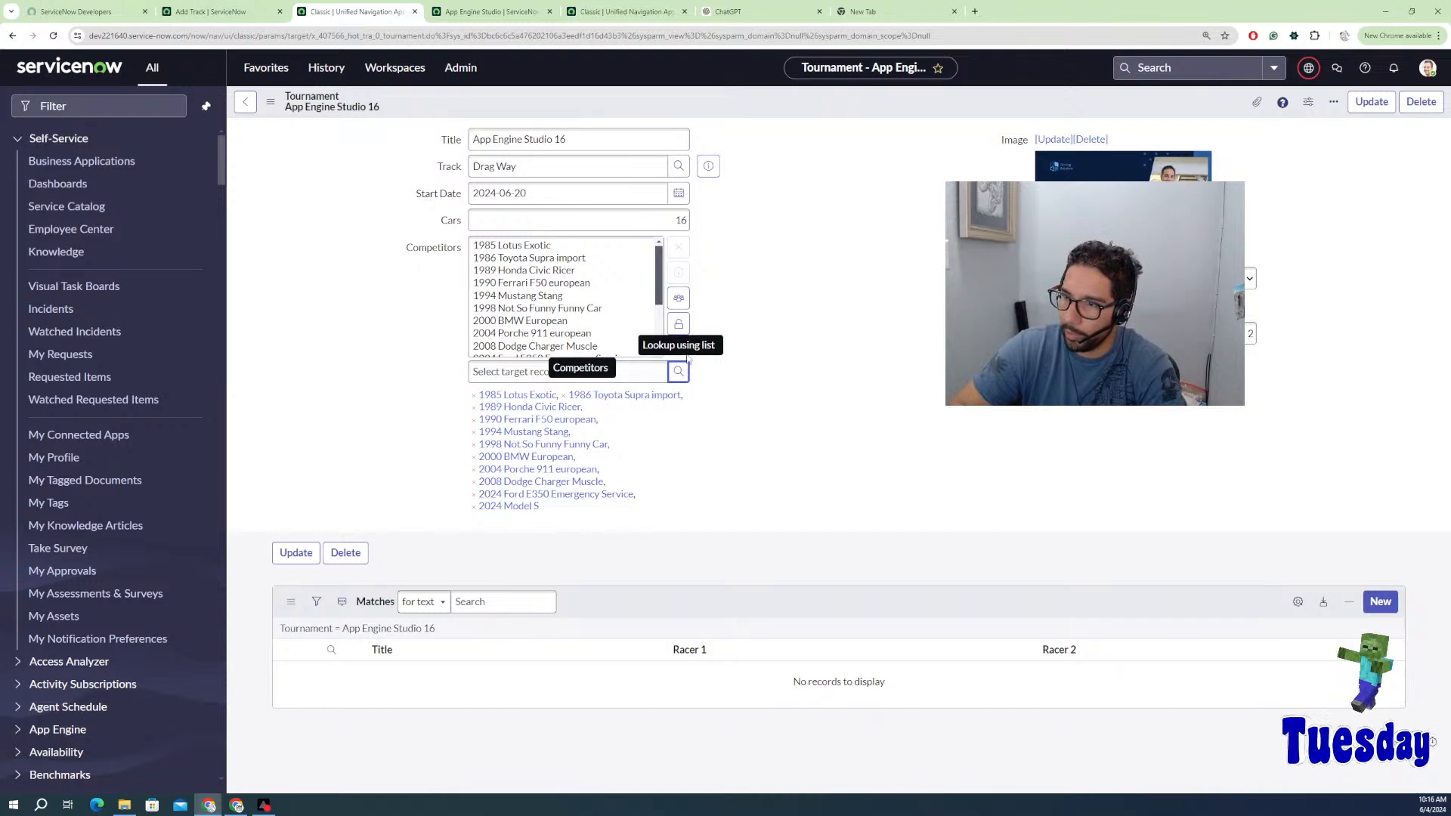
Step: Create a Trucks Wheels record with car number 5, model Raptor, year 2015
{"action": "left_click", "coordinate": [677, 373]}
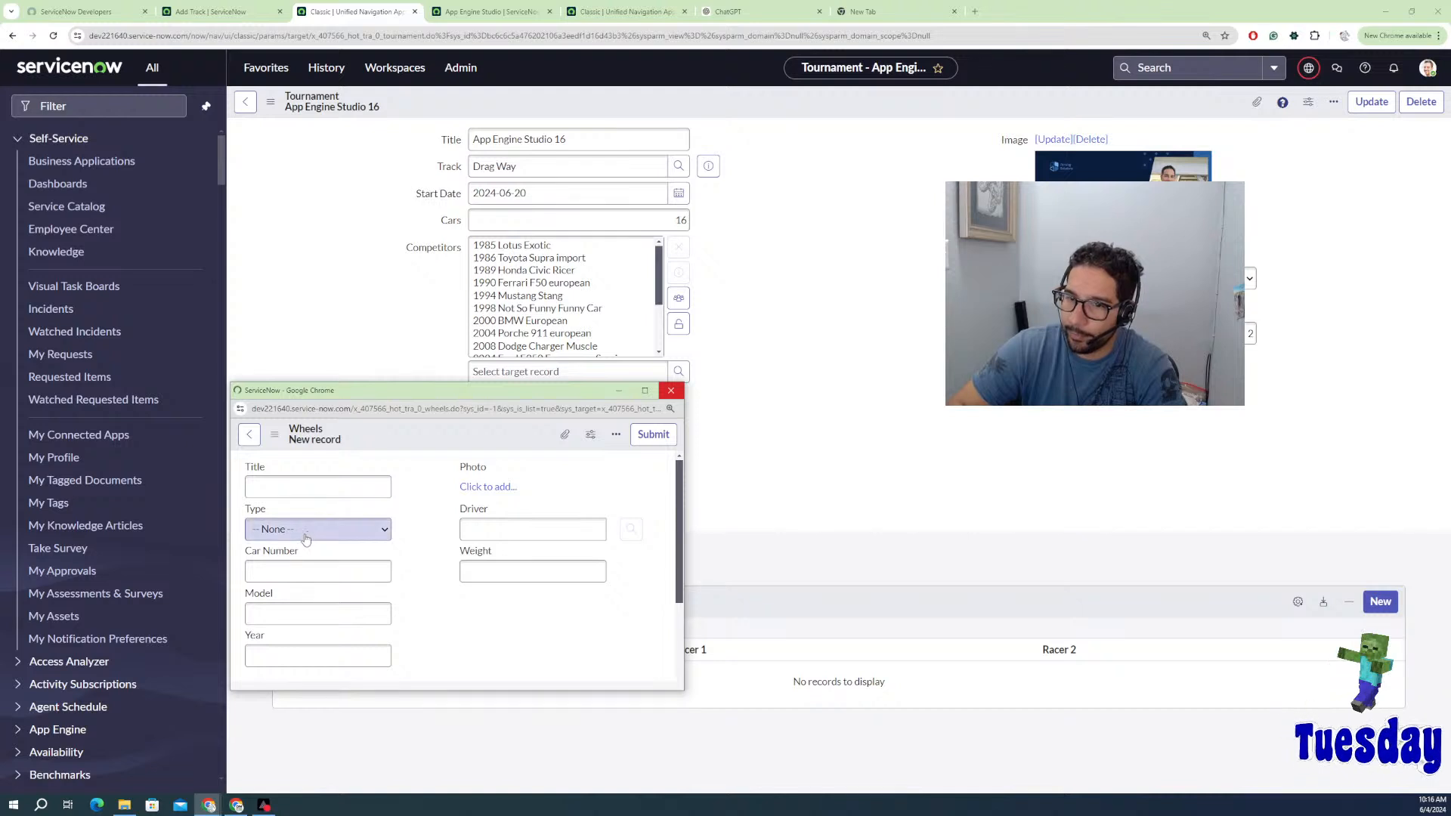
{"action": "left_click", "coordinate": [306, 530]}
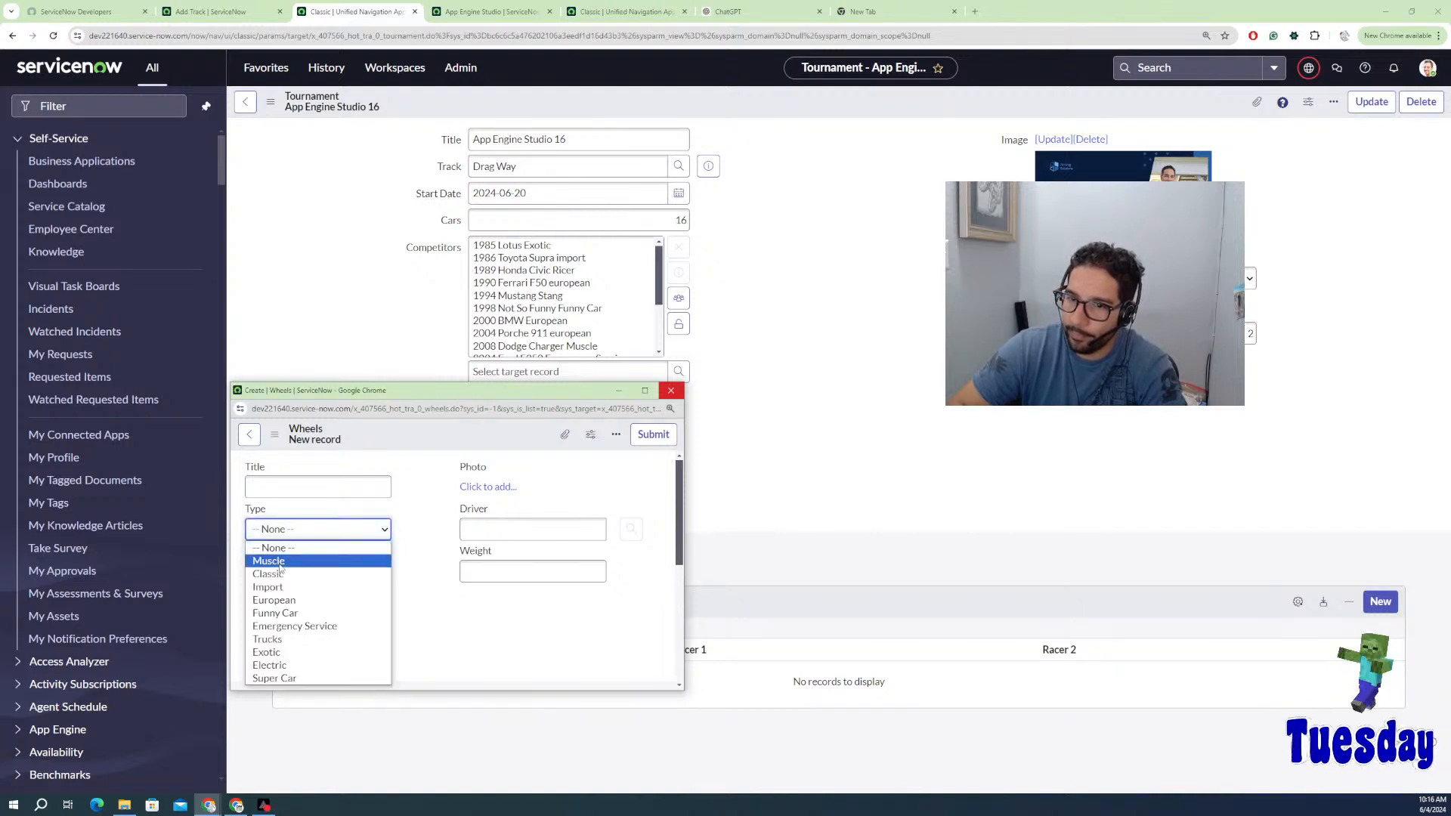
{"action": "left_click", "coordinate": [272, 640]}
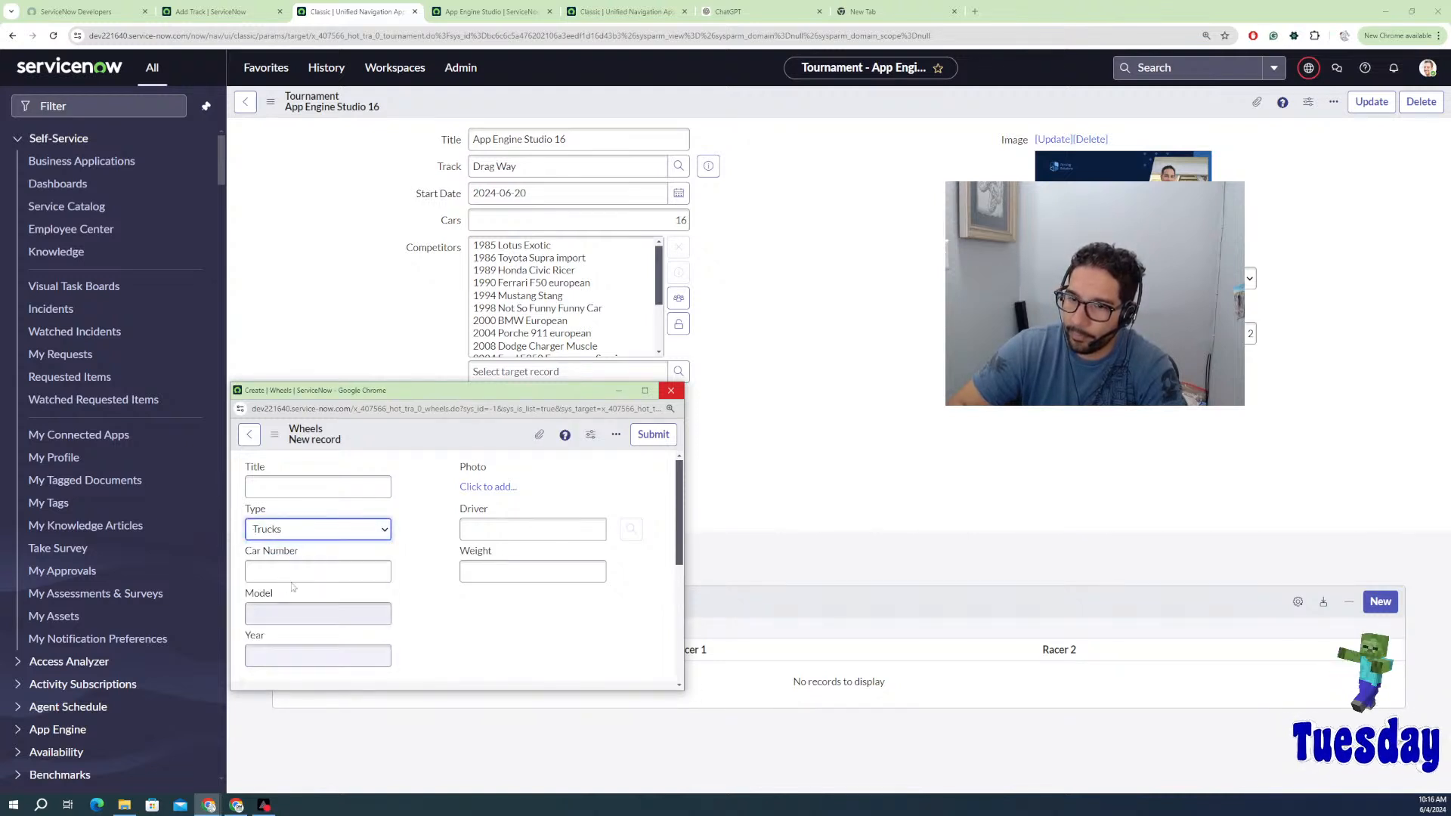
{"action": "left_click", "coordinate": [294, 572]}
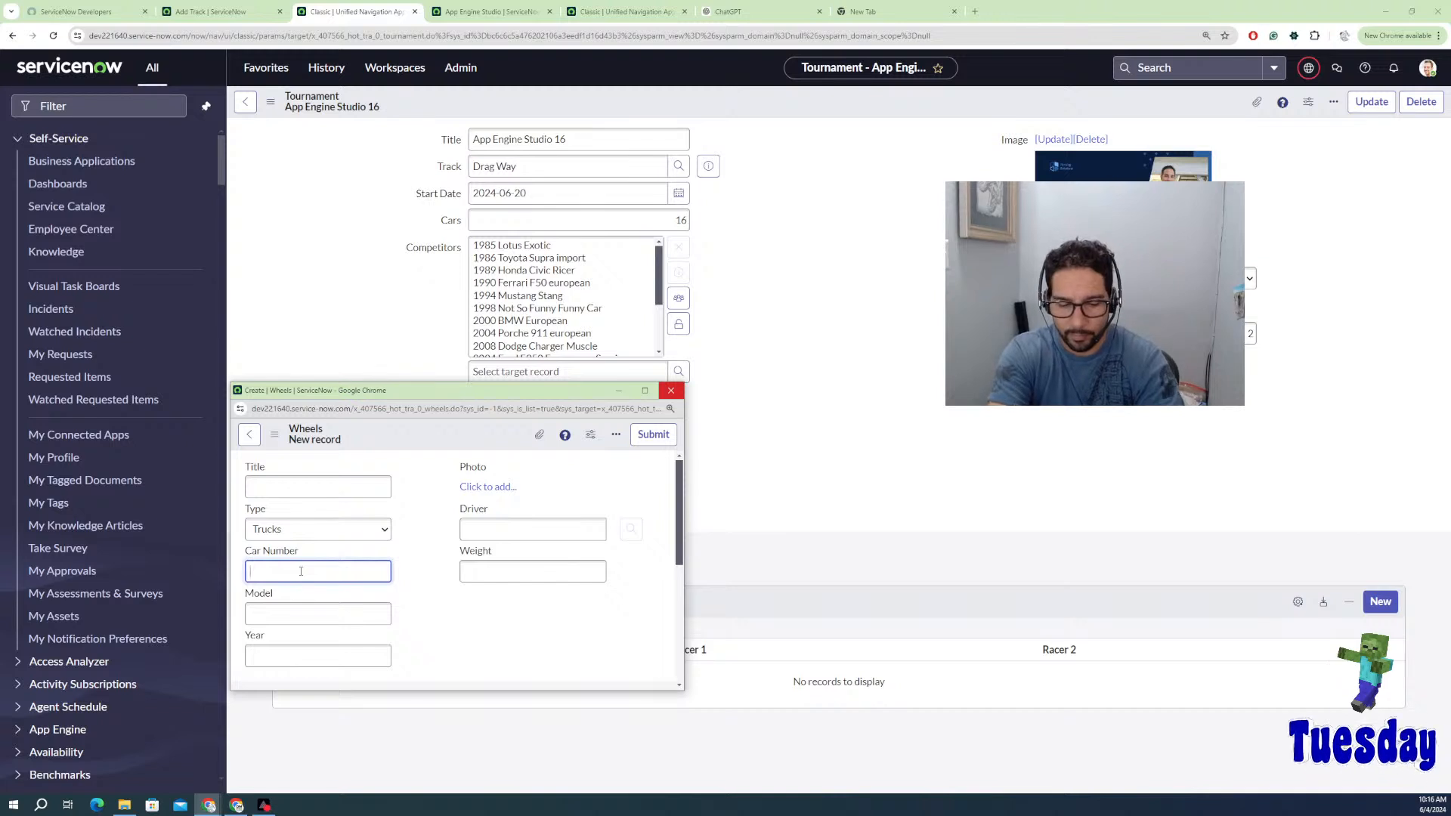
{"action": "type", "text": "5"}
{"action": "left_click", "coordinate": [280, 613]}
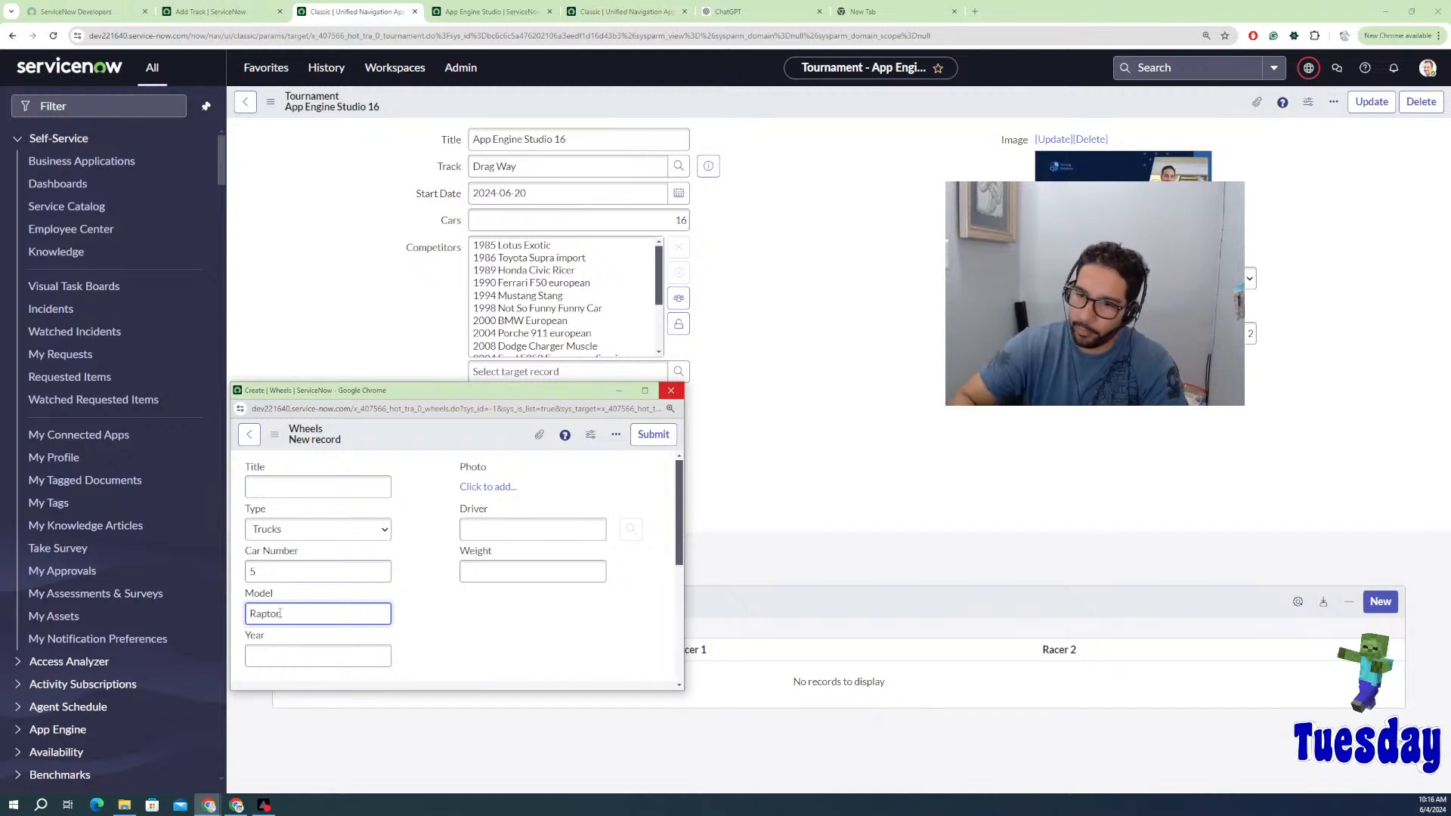
{"action": "left_click", "coordinate": [306, 657]}
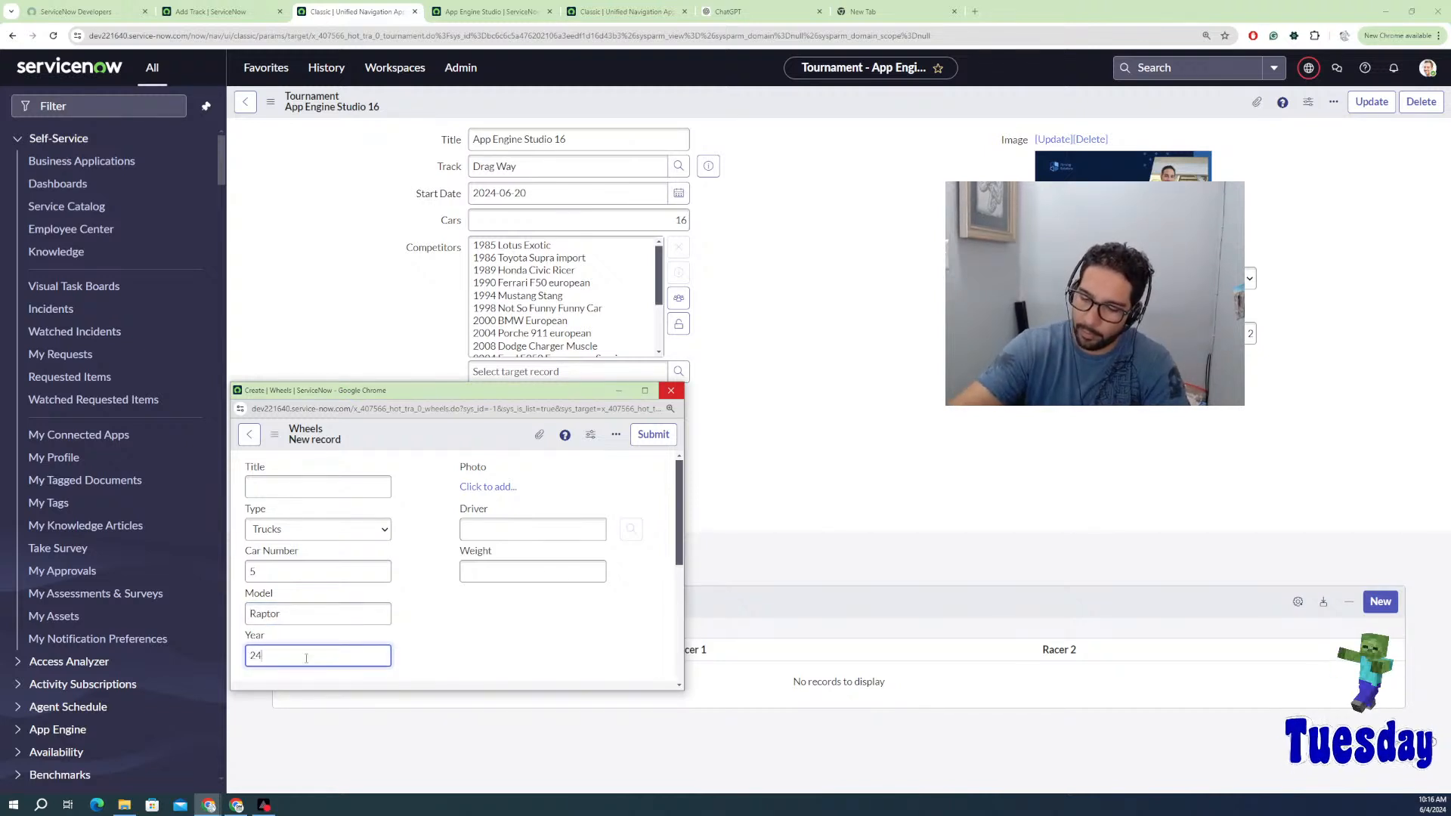
{"action": "type", "text": "24"}
{"action": "key", "text": "BackSpace"}
{"action": "type", "text": "015"}
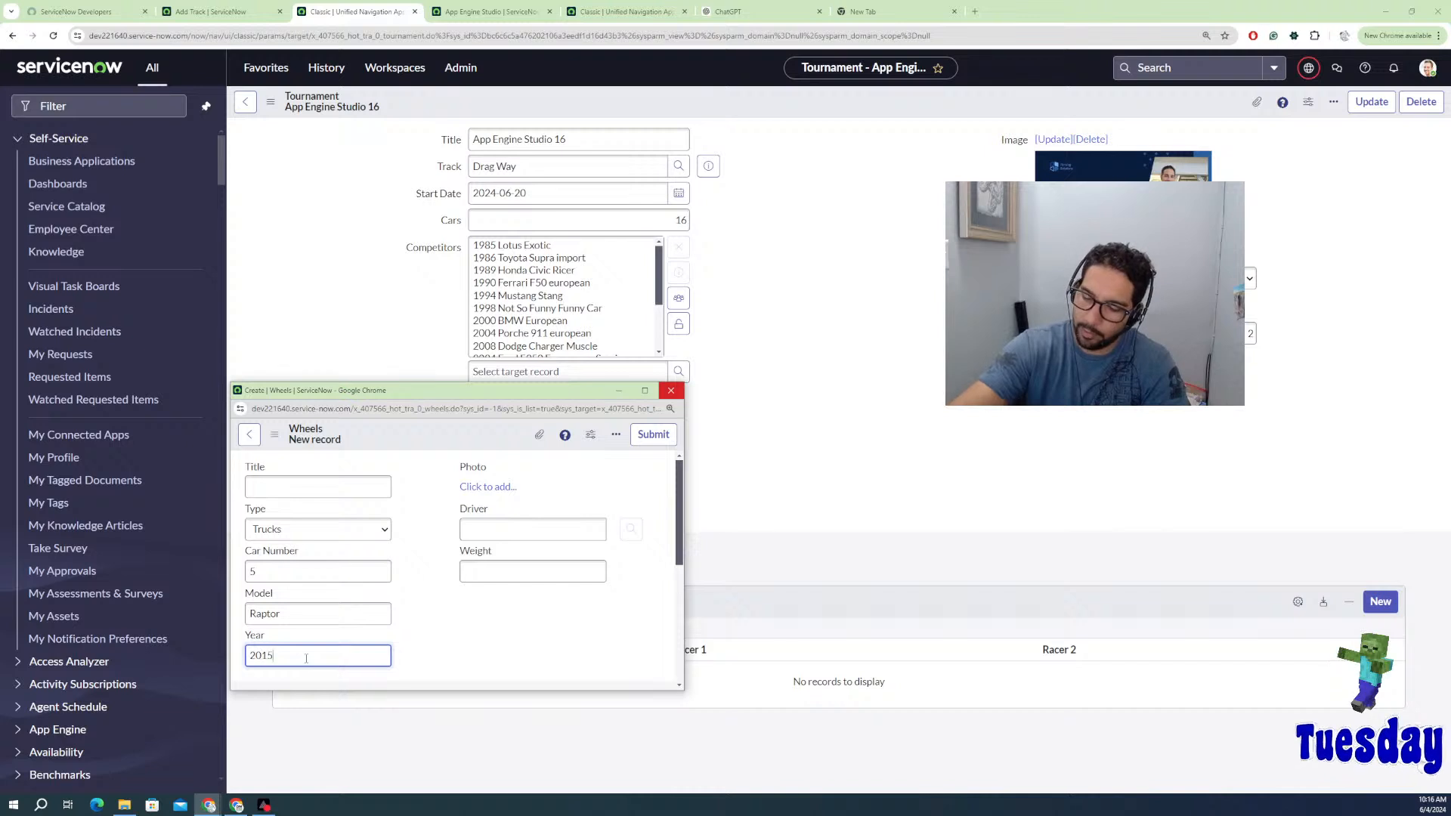
{"action": "left_click", "coordinate": [653, 435]}
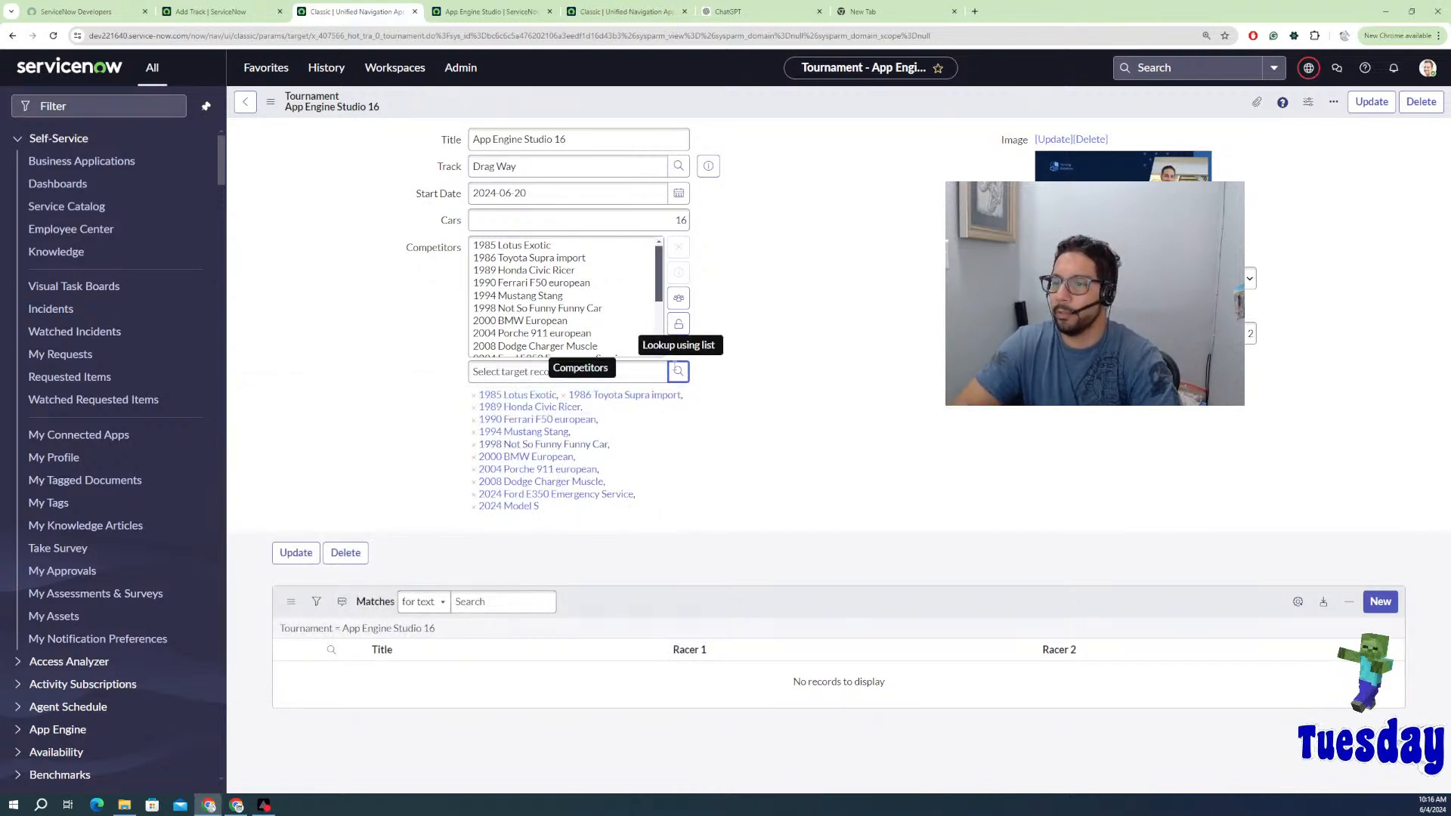
Step: Create a Classic Wheels record: car number 69, model Ford Tempo, year 1997
{"action": "left_click", "coordinate": [669, 373]}
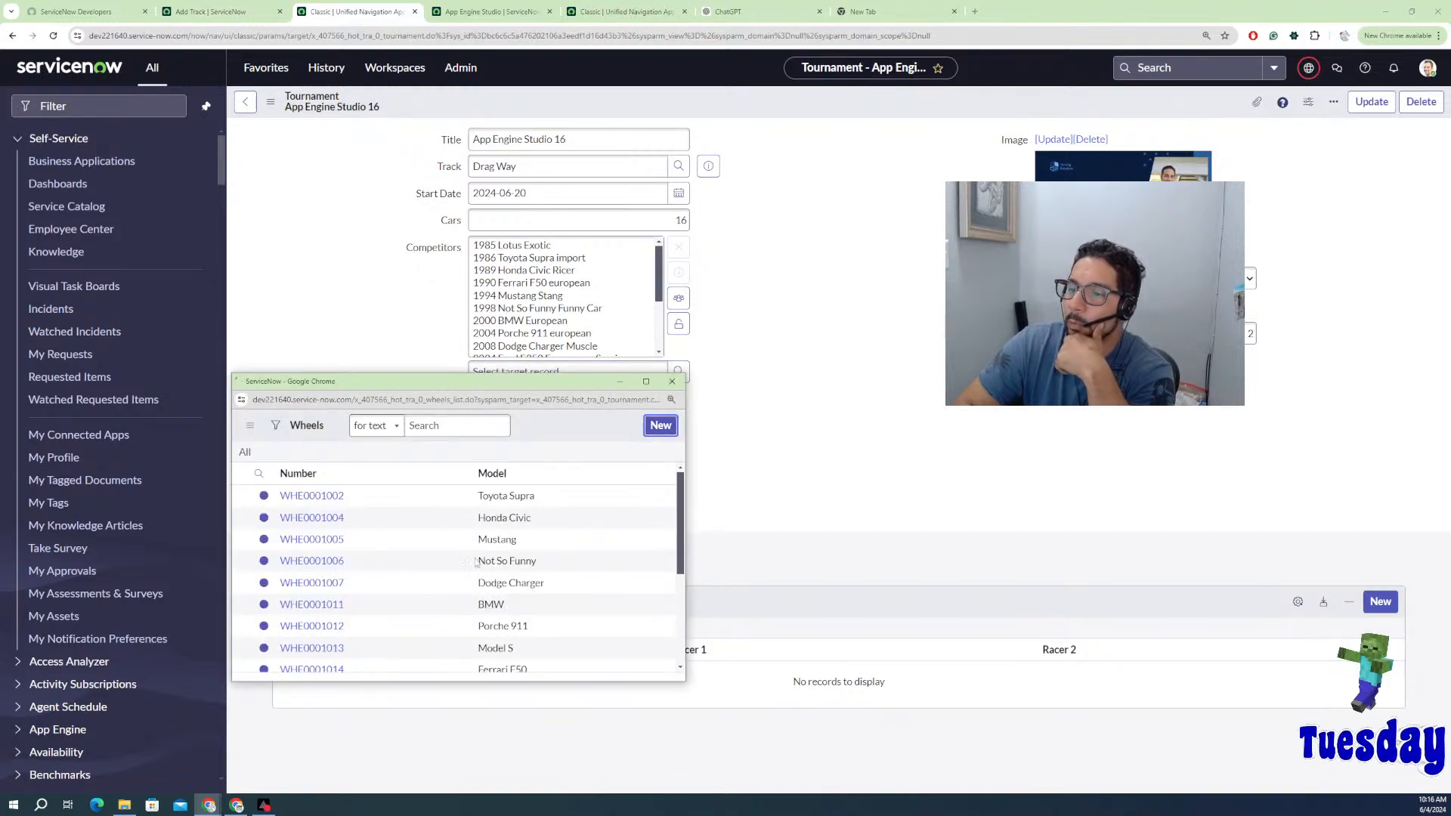
{"action": "left_click", "coordinate": [660, 425]}
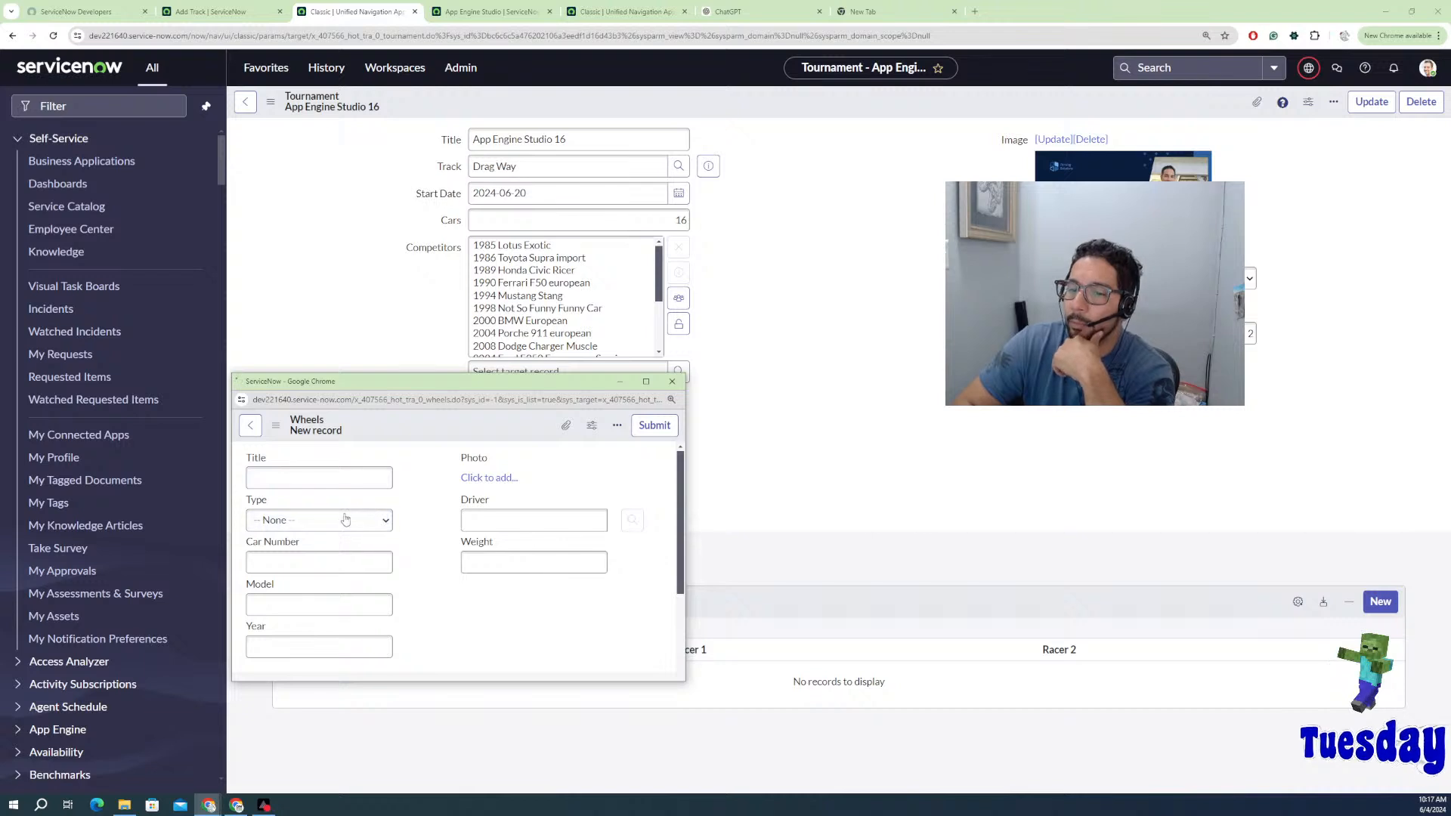
{"action": "left_click", "coordinate": [338, 527]}
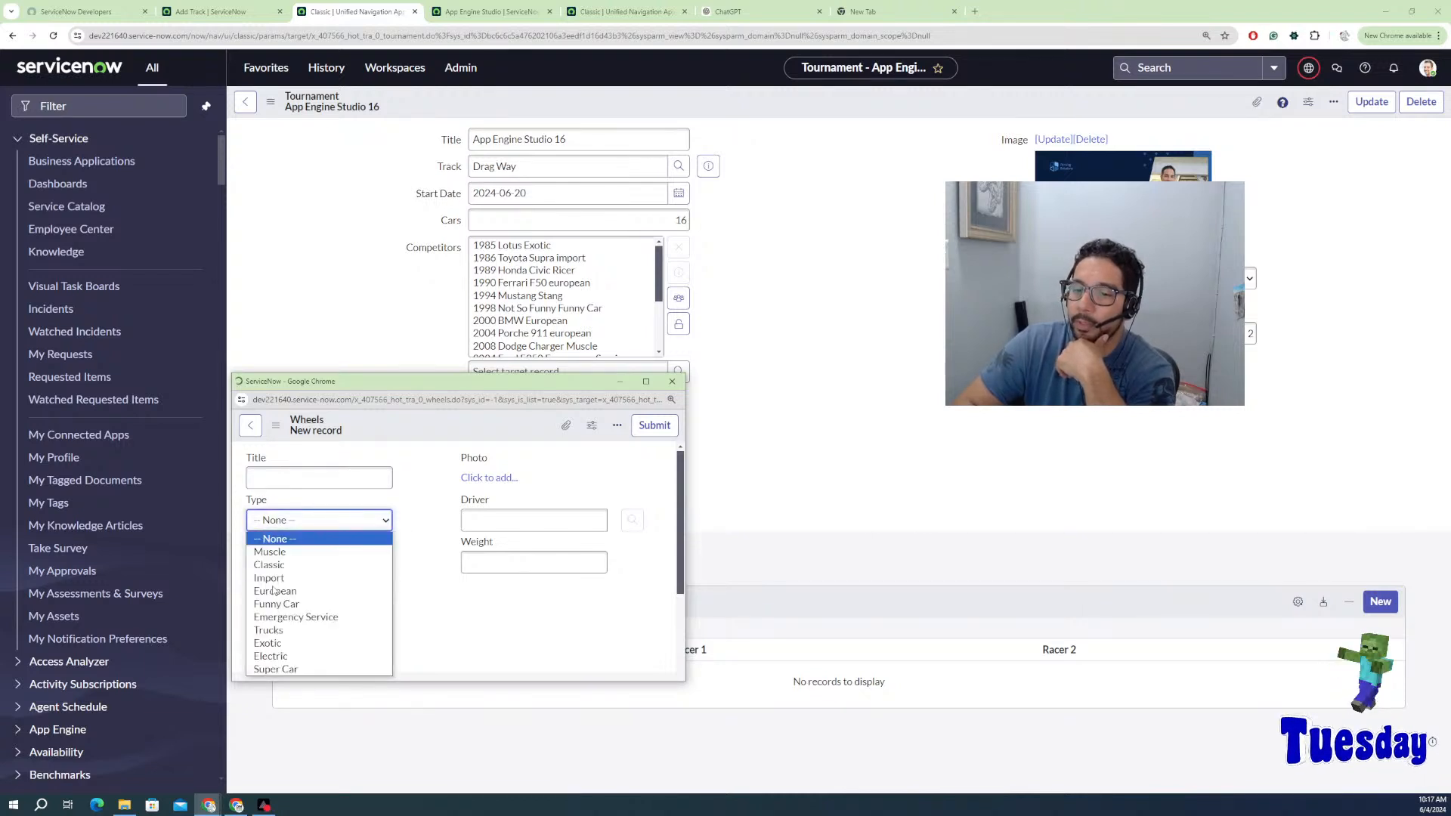
{"action": "left_click", "coordinate": [282, 563]}
{"action": "left_click", "coordinate": [286, 565]}
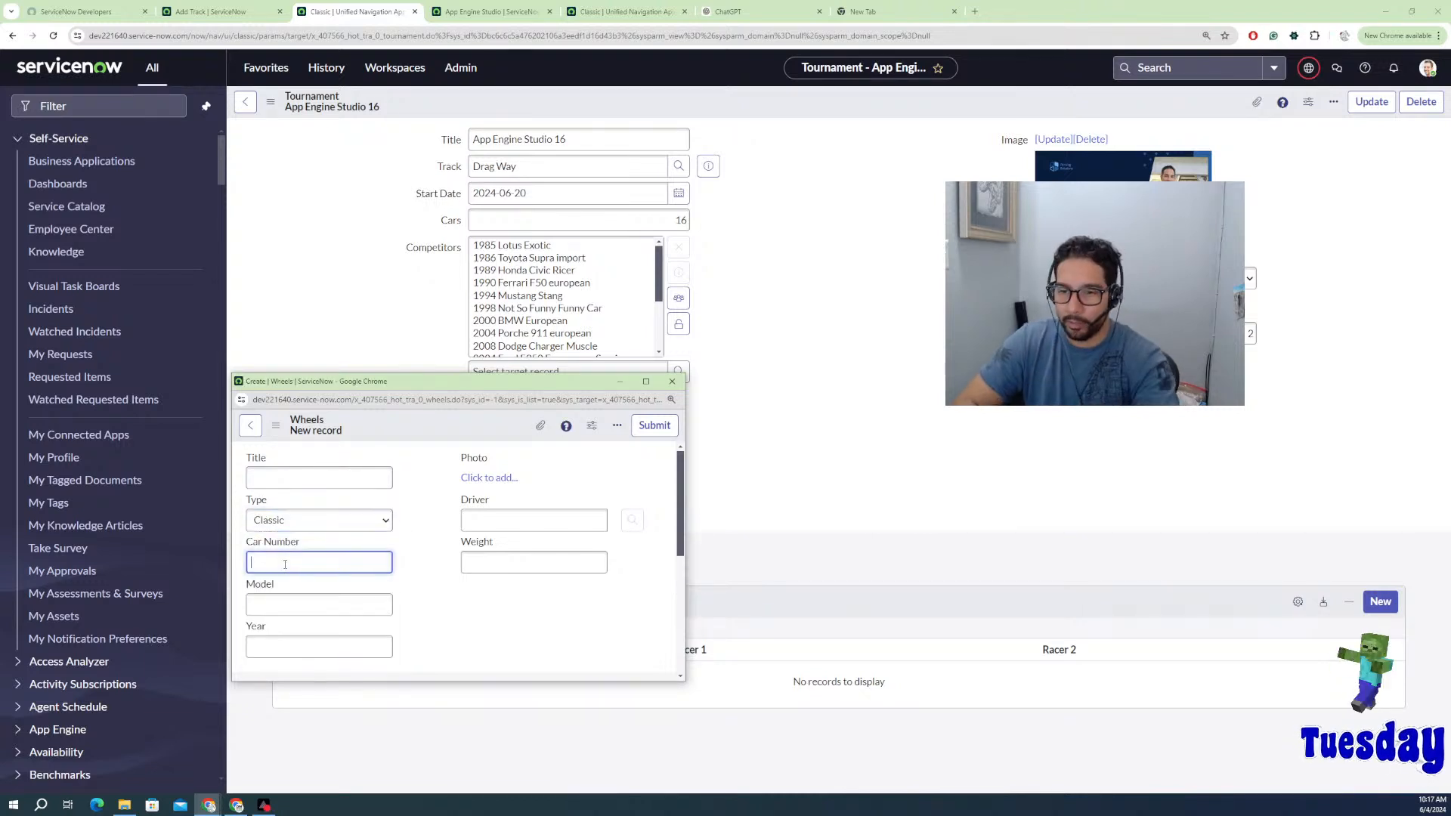
{"action": "type", "text": "69"}
{"action": "left_click", "coordinate": [281, 602]}
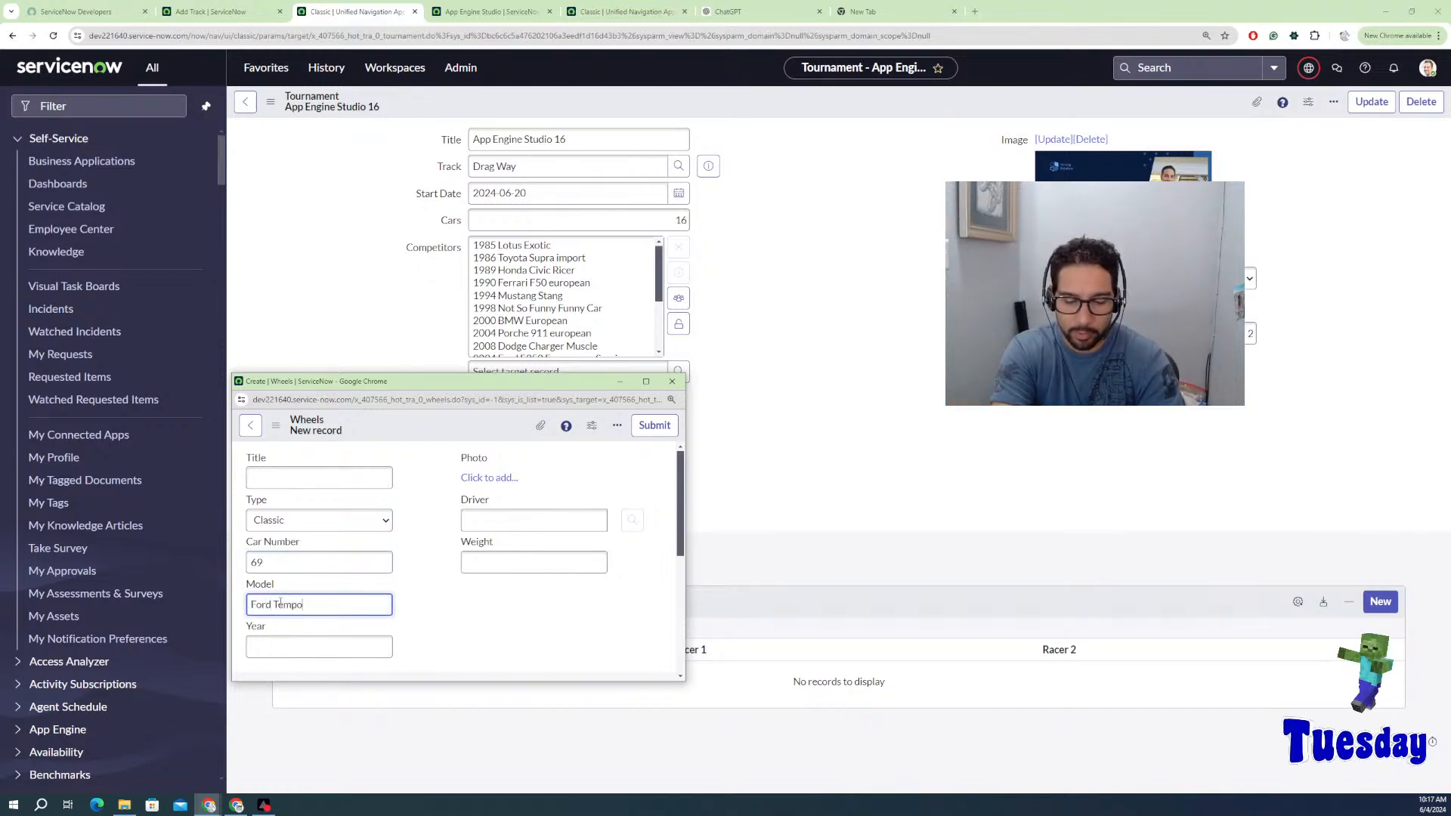
{"action": "left_click", "coordinate": [305, 647]}
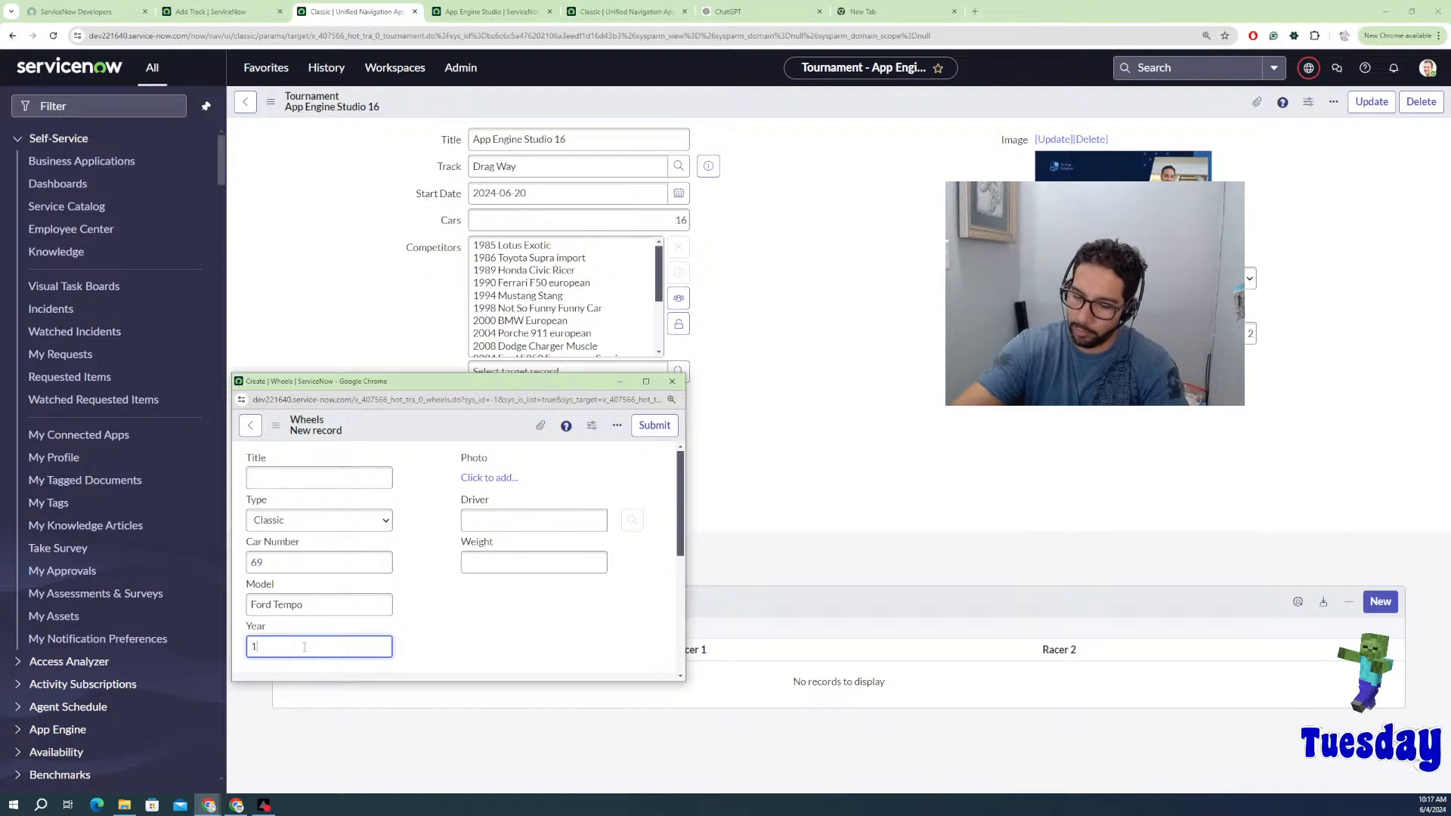
{"action": "type", "text": "1997"}
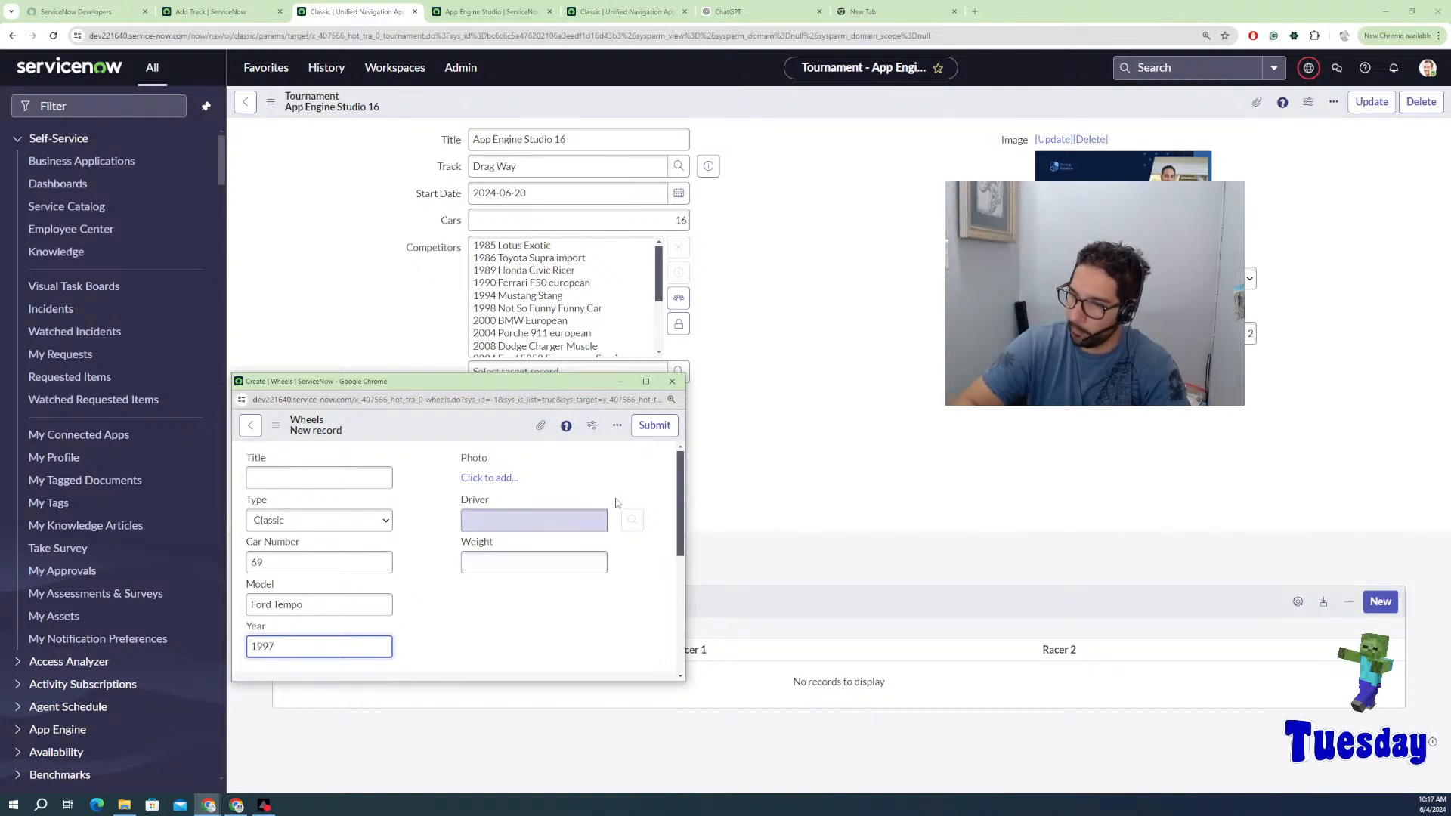
{"action": "left_click", "coordinate": [665, 427]}
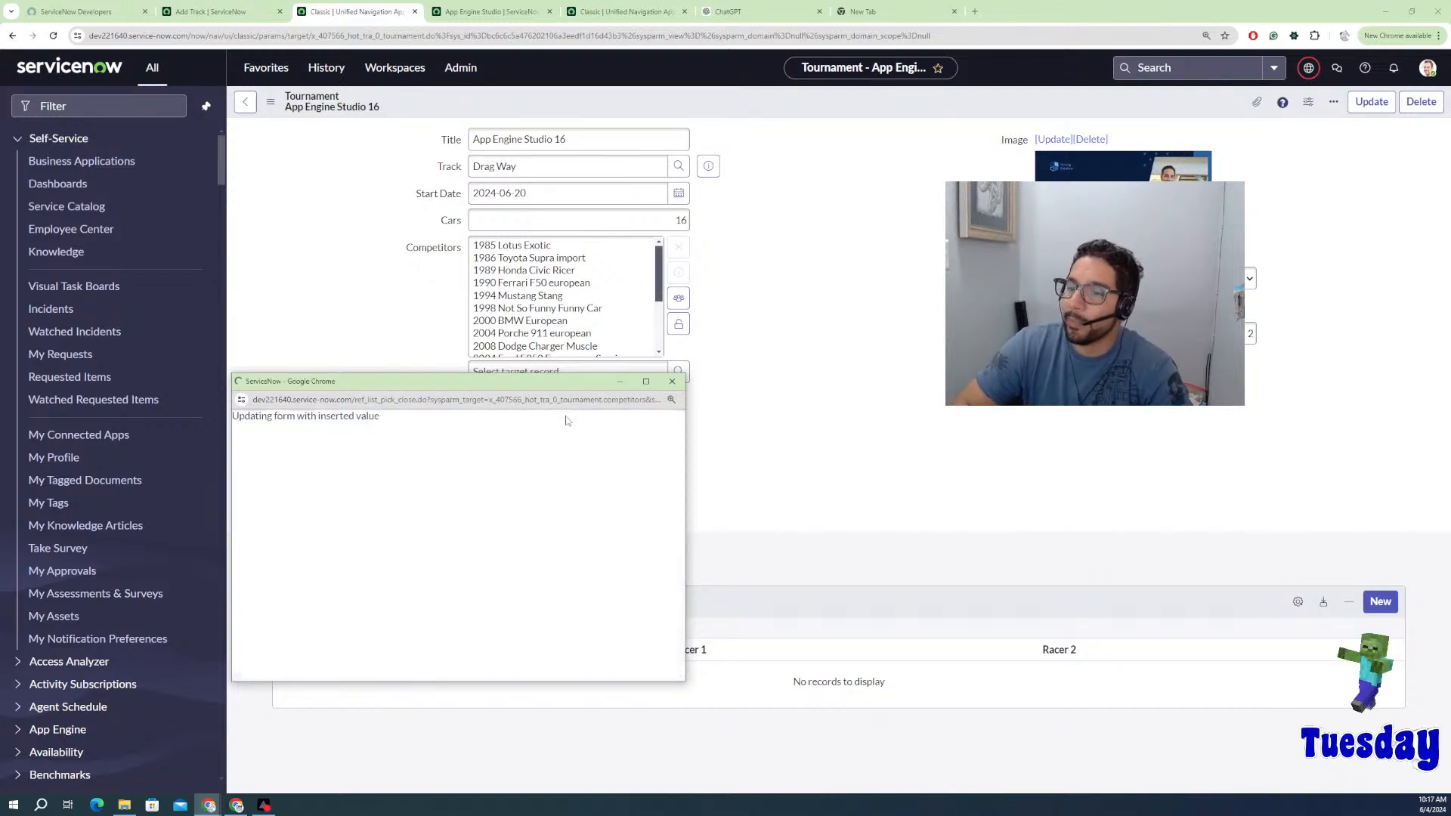
Step: Review the Selected Wheels list in the Competitors editor and save it
{"action": "left_click", "coordinate": [678, 297]}
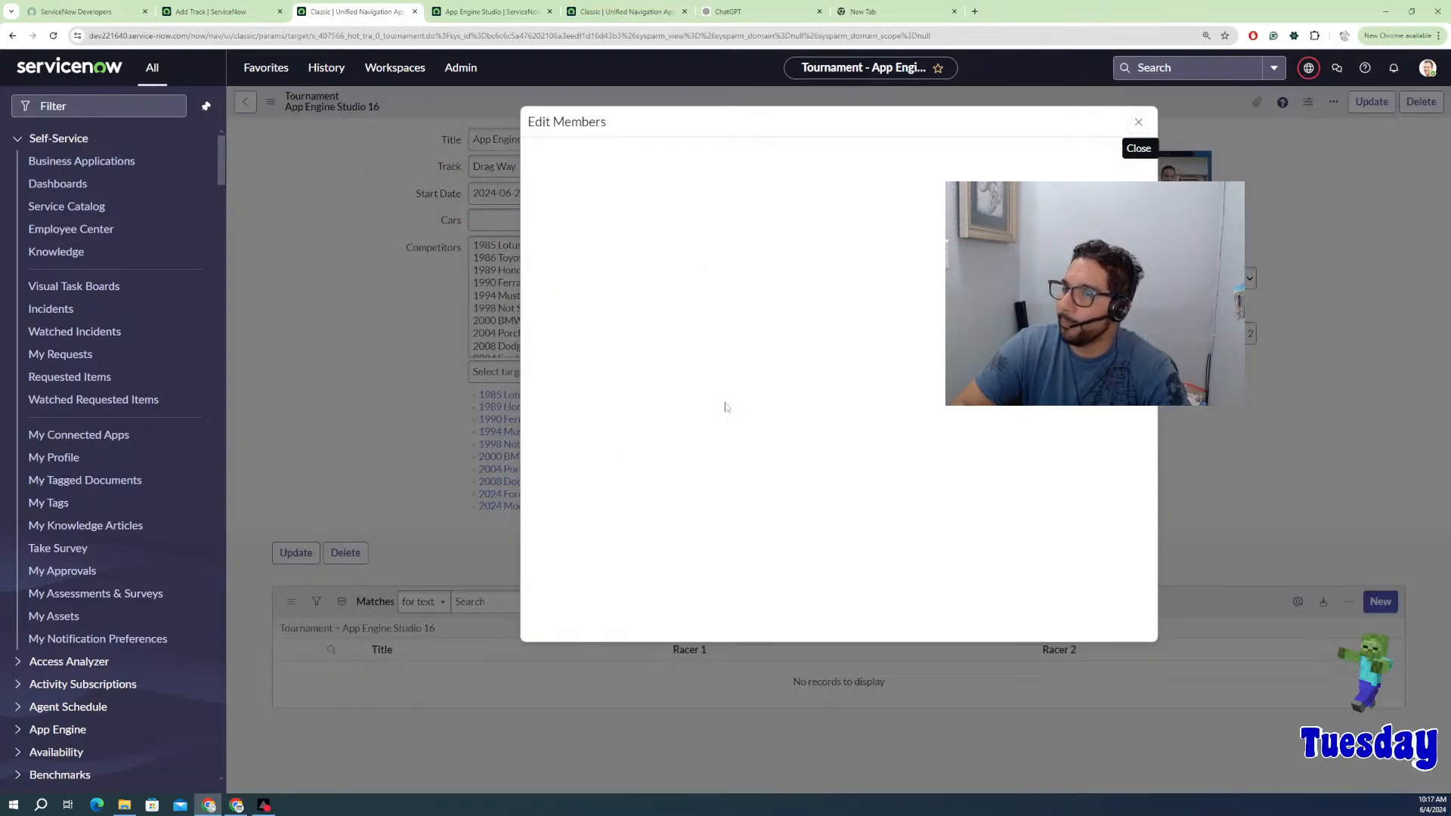
{"action": "scroll", "coordinate": [909, 457], "scroll_direction": "down", "scroll_amount": 1}
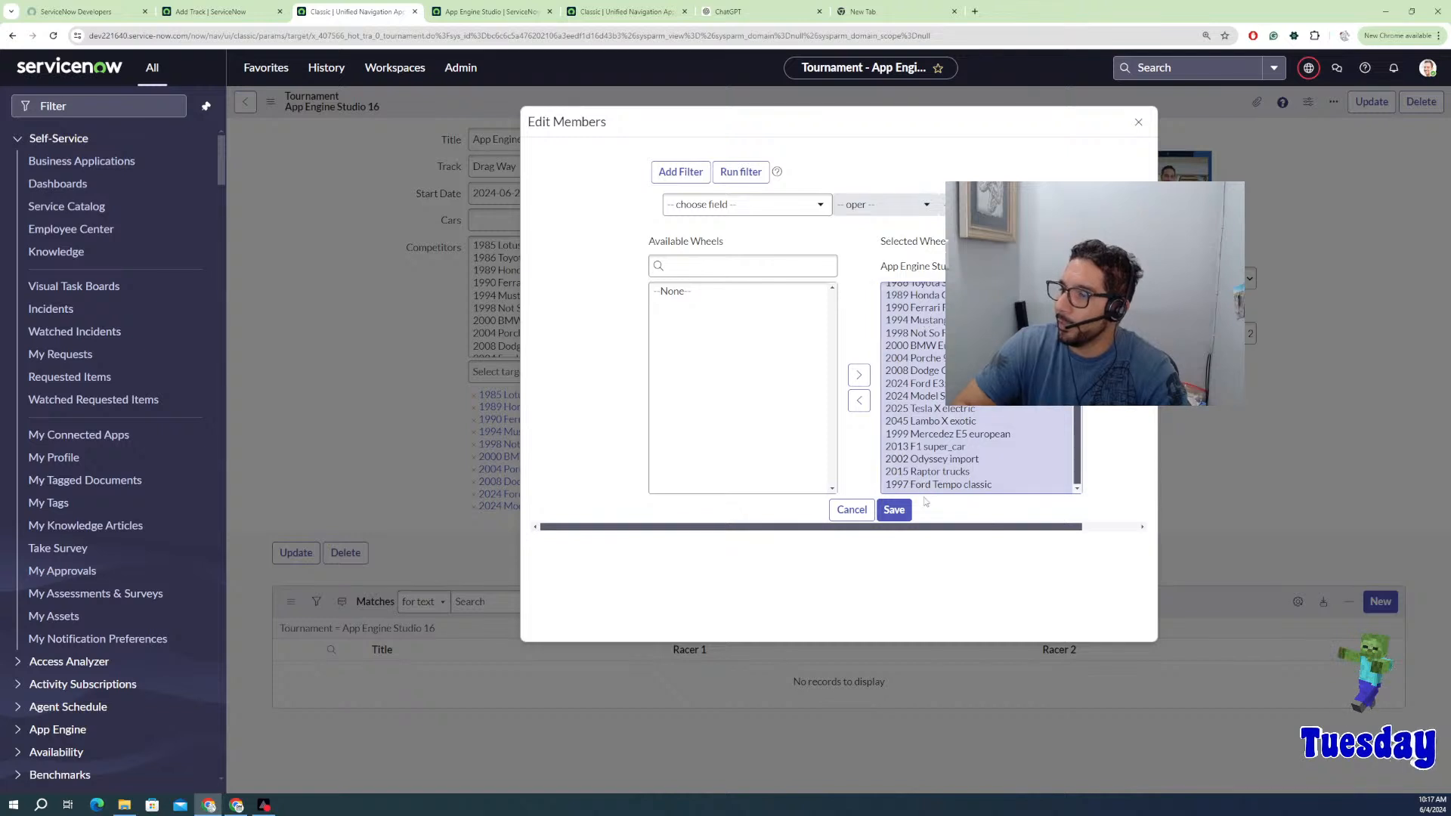
{"action": "scroll", "coordinate": [910, 442], "scroll_direction": "up", "scroll_amount": 1}
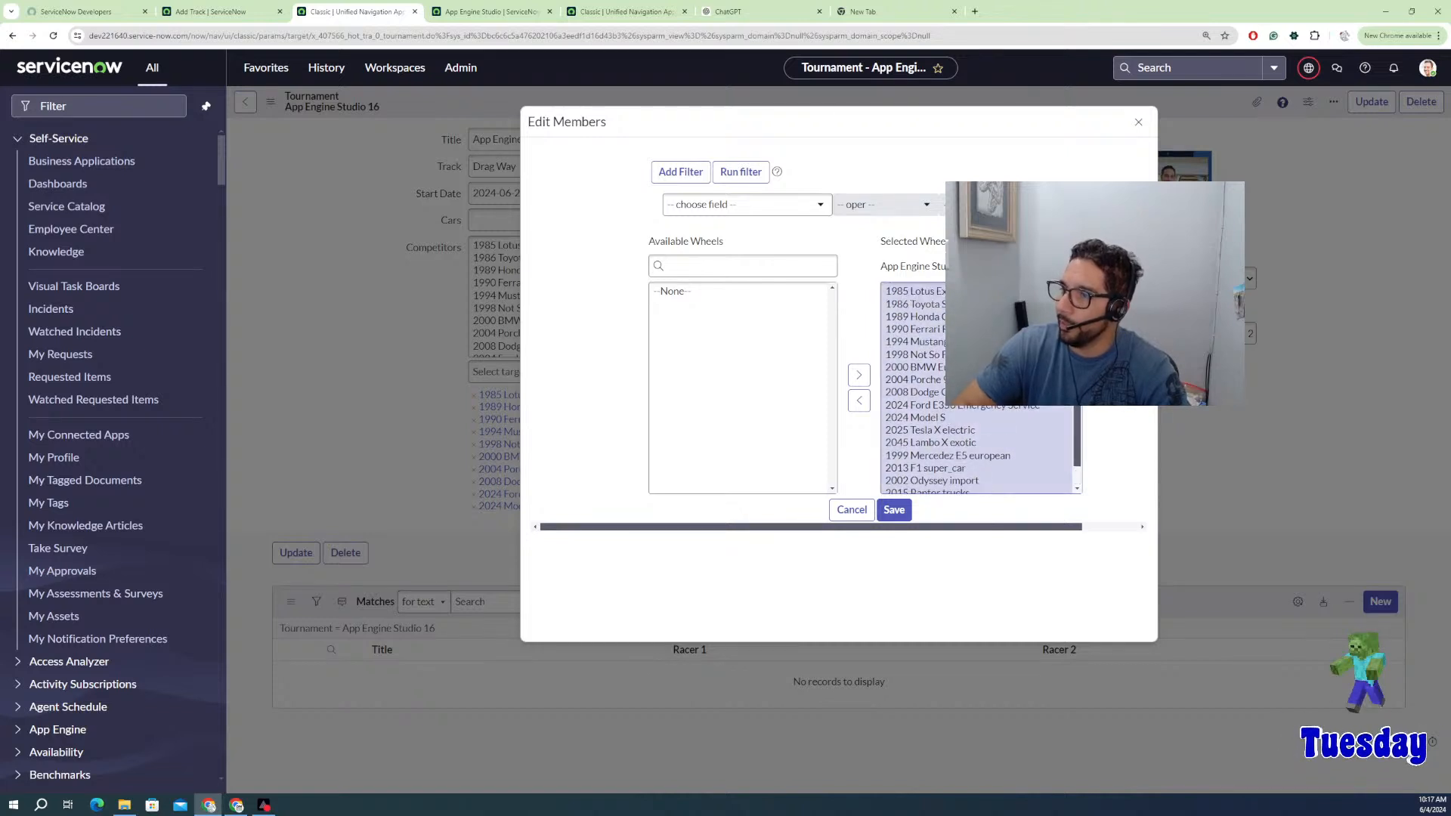
{"action": "left_click", "coordinate": [894, 509]}
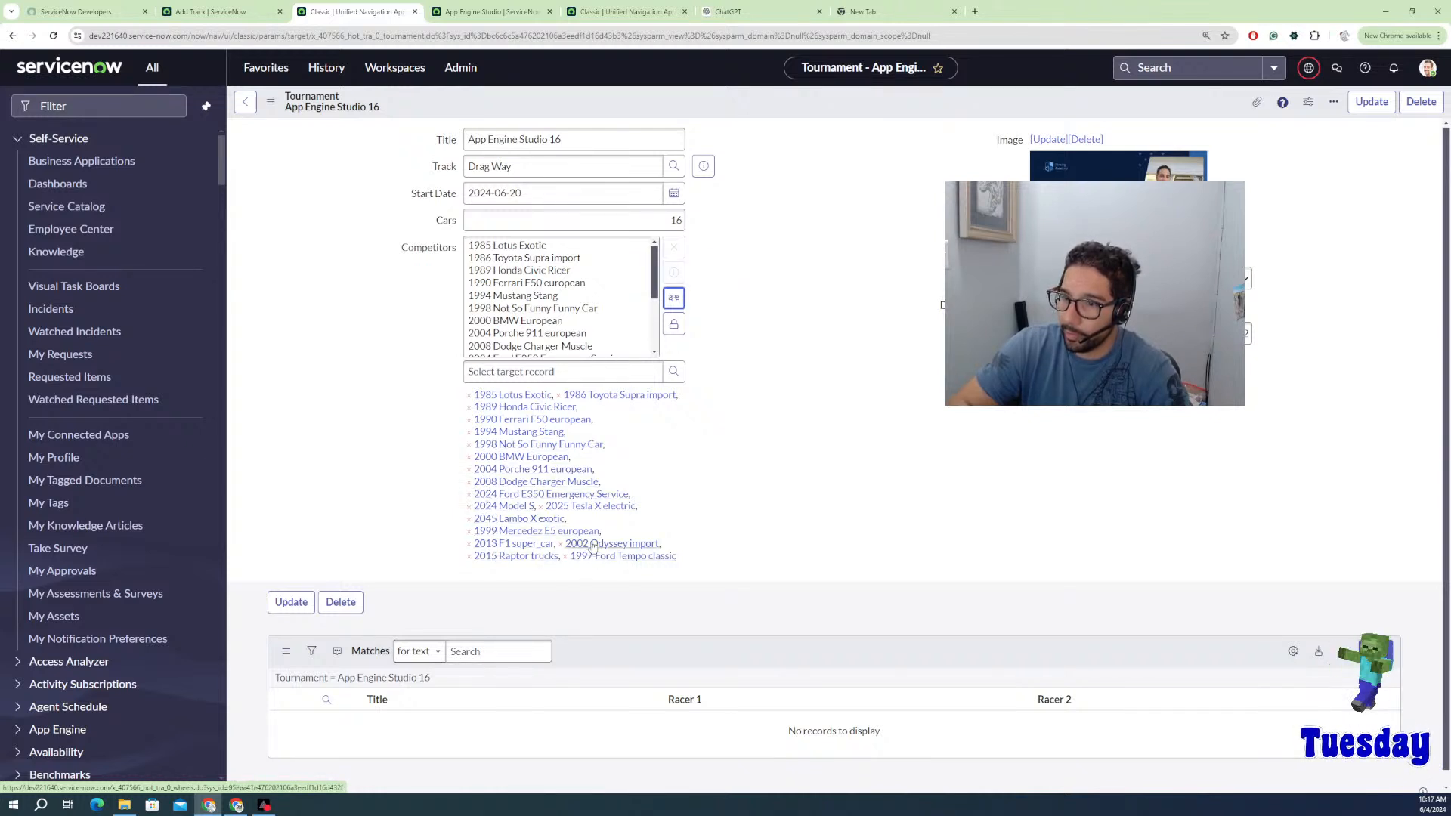
Step: Move 2013 F1 super_car and 2002 Odyssey import to Available Wheels, save, and lock Competitors
{"action": "left_click", "coordinate": [672, 302]}
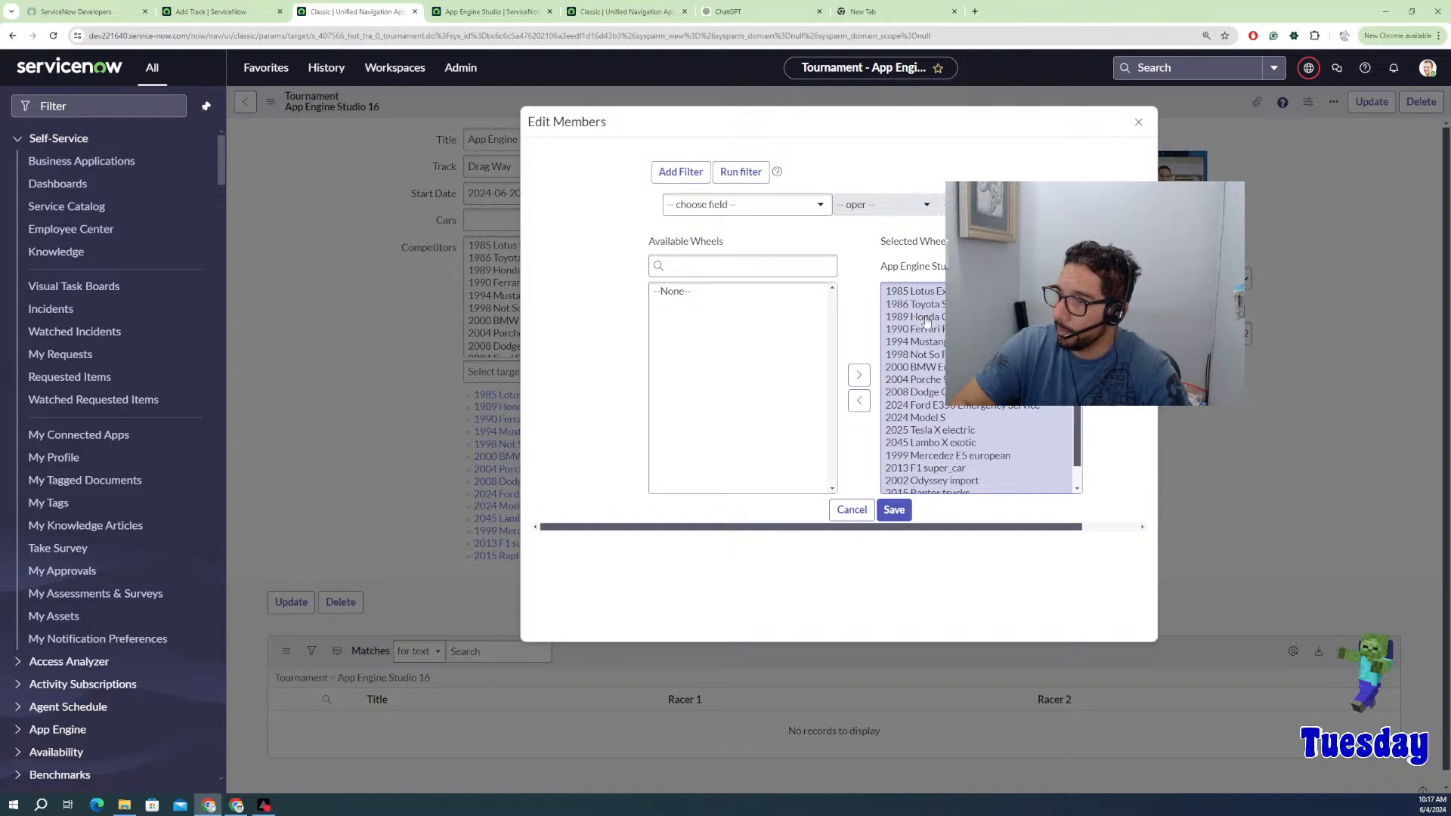
{"action": "scroll", "coordinate": [956, 467], "scroll_direction": "down", "scroll_amount": 1}
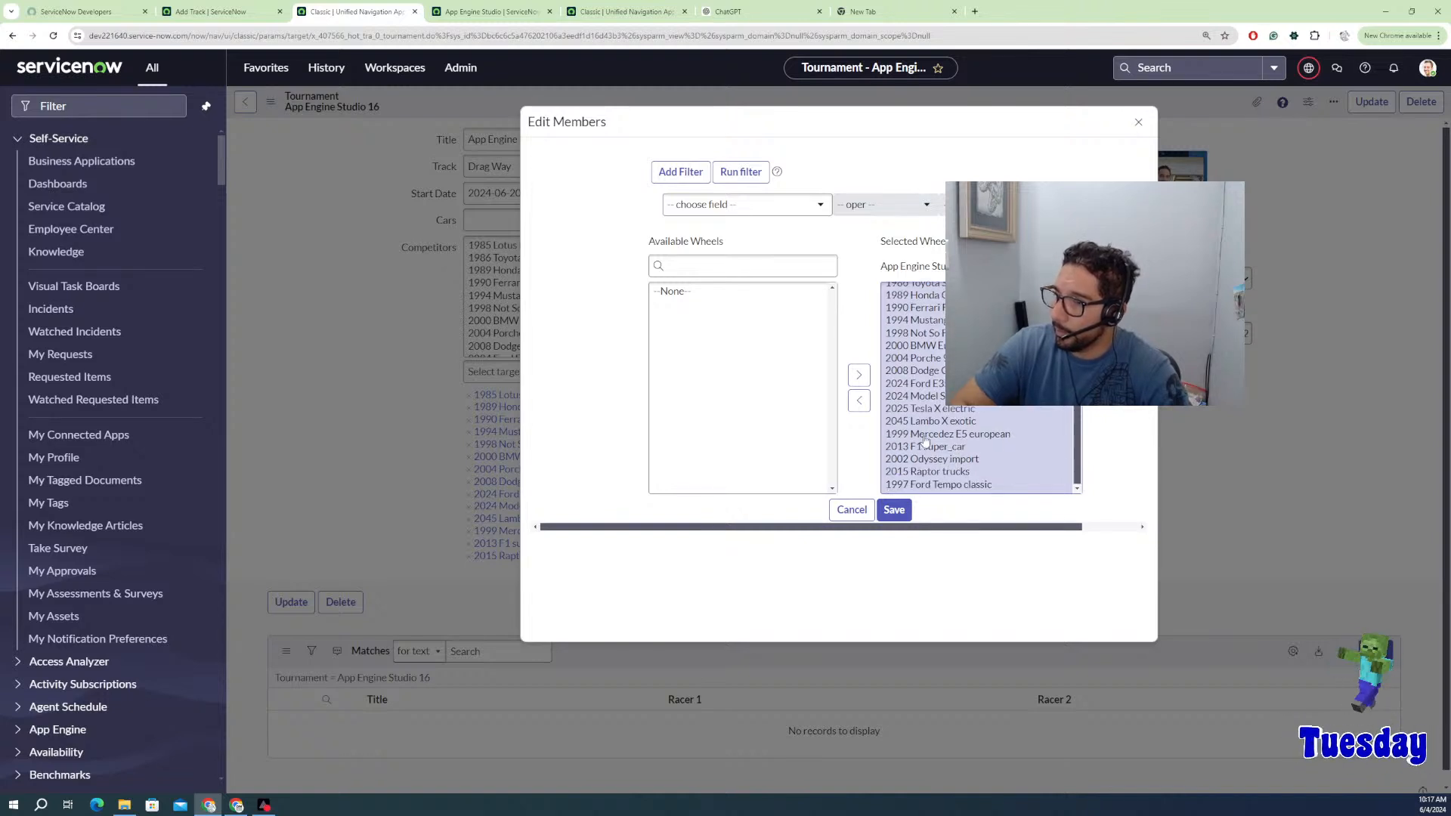
{"action": "left_click", "coordinate": [926, 446]}
{"action": "left_click", "coordinate": [858, 400]}
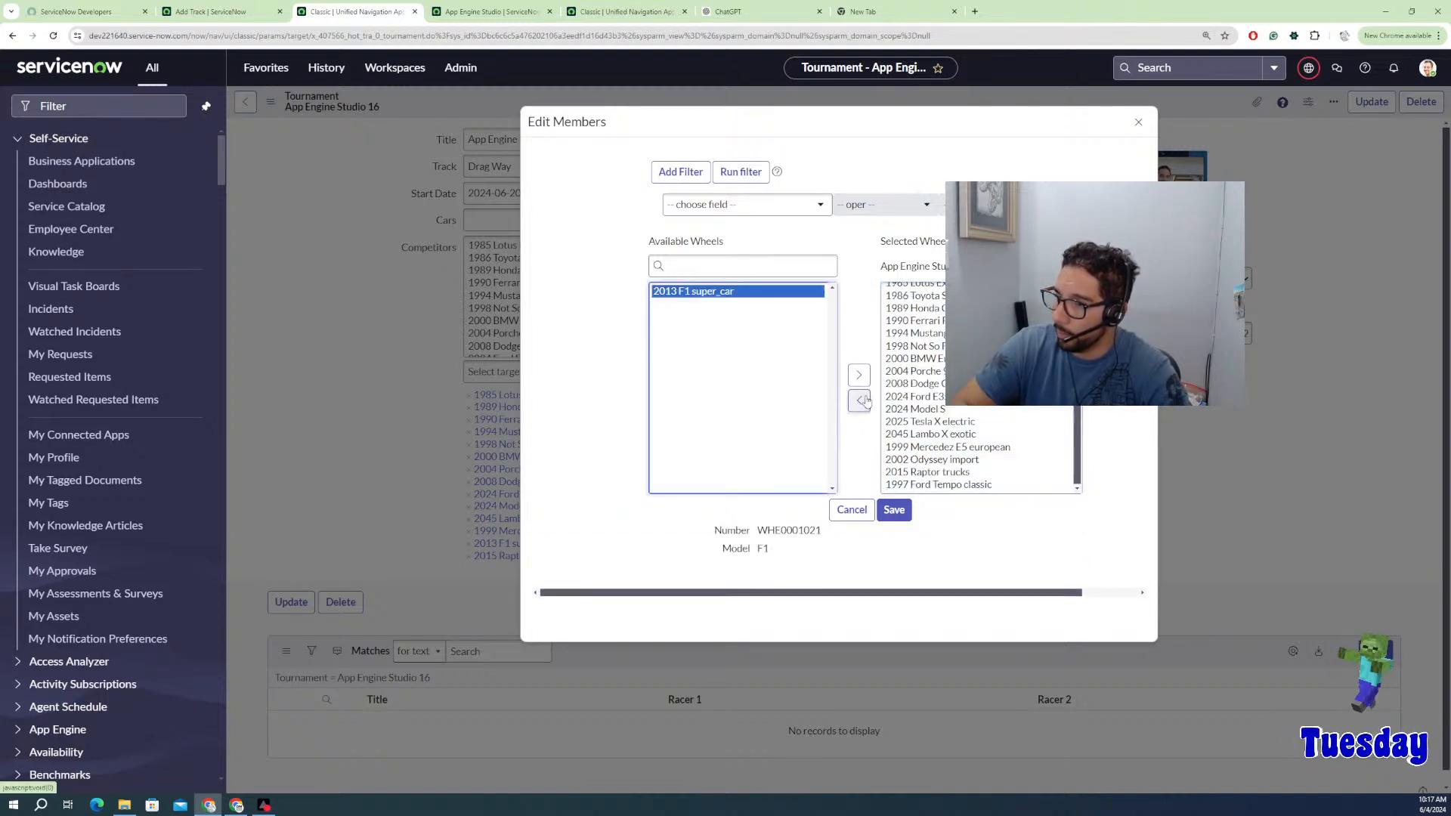
{"action": "left_click", "coordinate": [939, 460]}
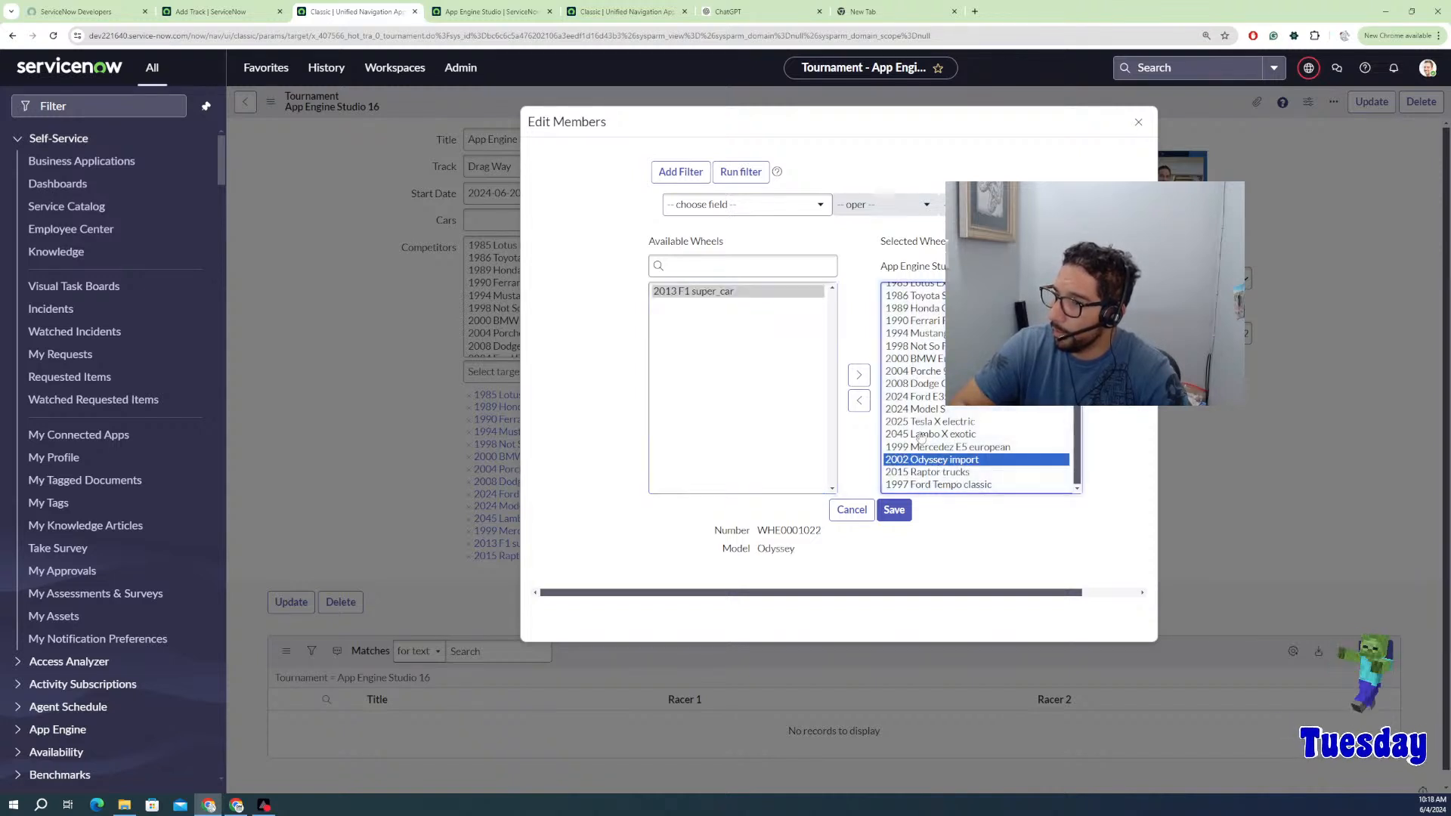
{"action": "left_click", "coordinate": [858, 401]}
{"action": "left_click", "coordinate": [894, 509]}
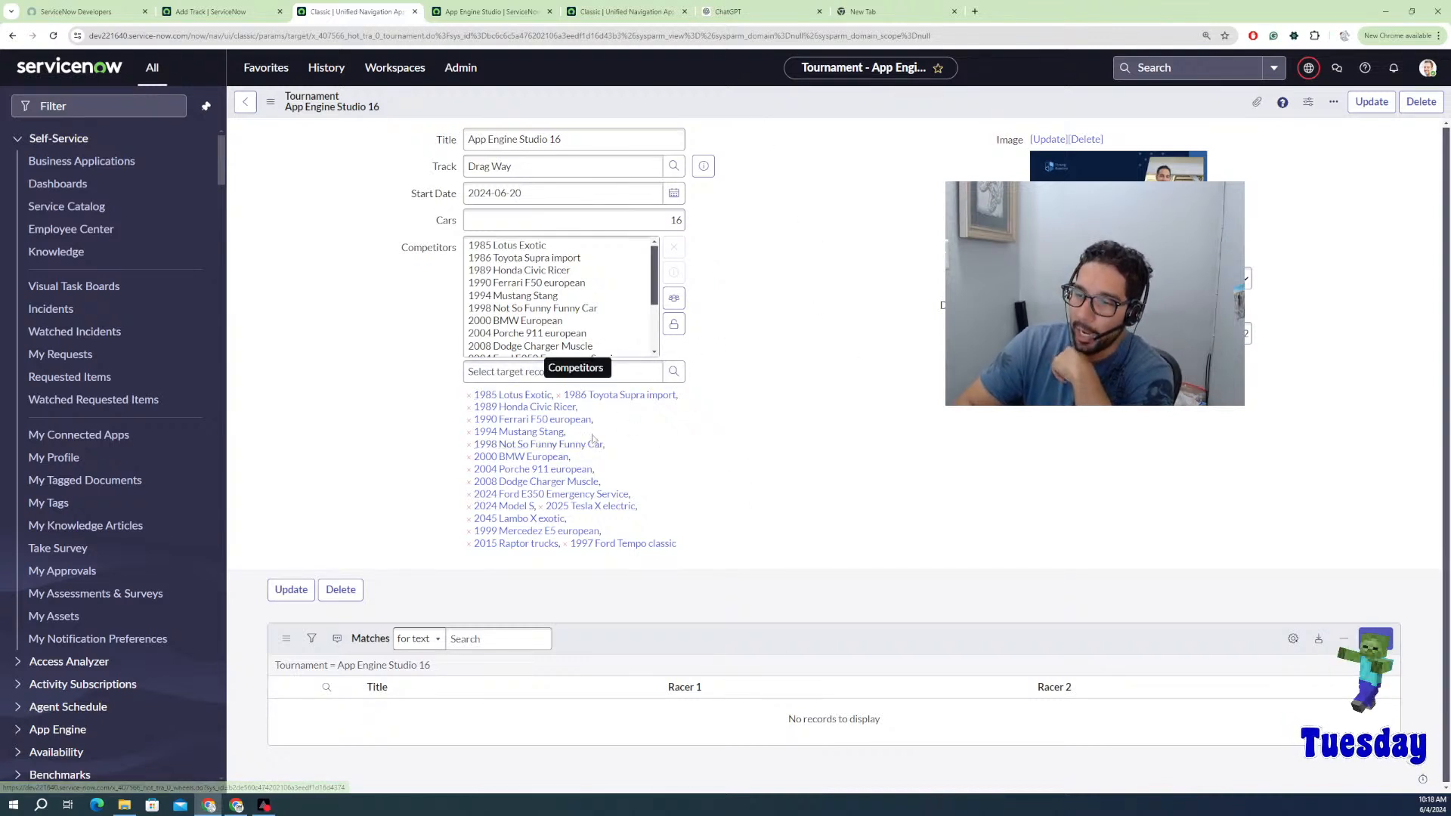
{"action": "left_click", "coordinate": [674, 324]}
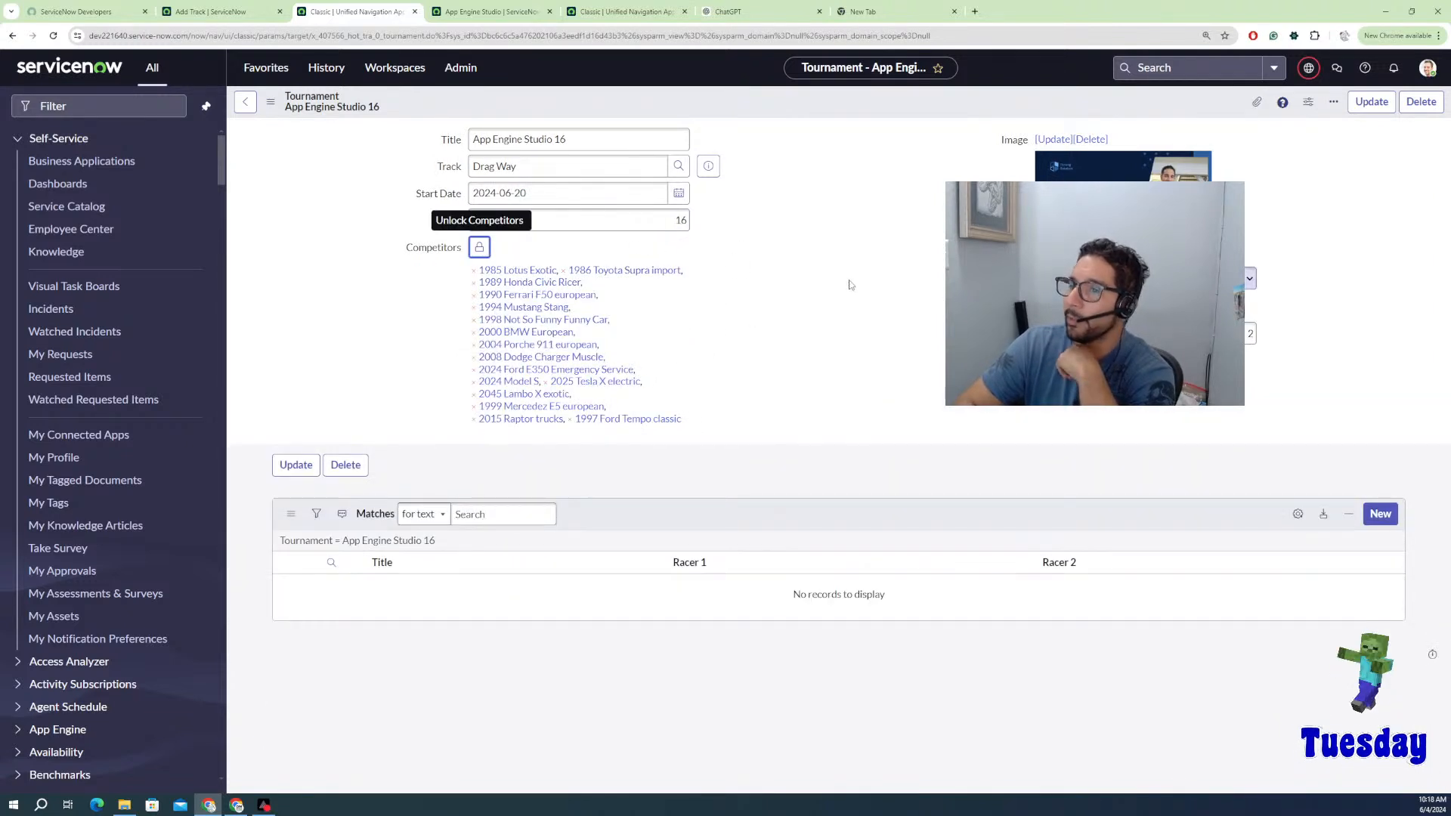
Step: Open Configure > UI Actions from the Tournament form header's context menu
{"action": "left_click", "coordinate": [1247, 278]}
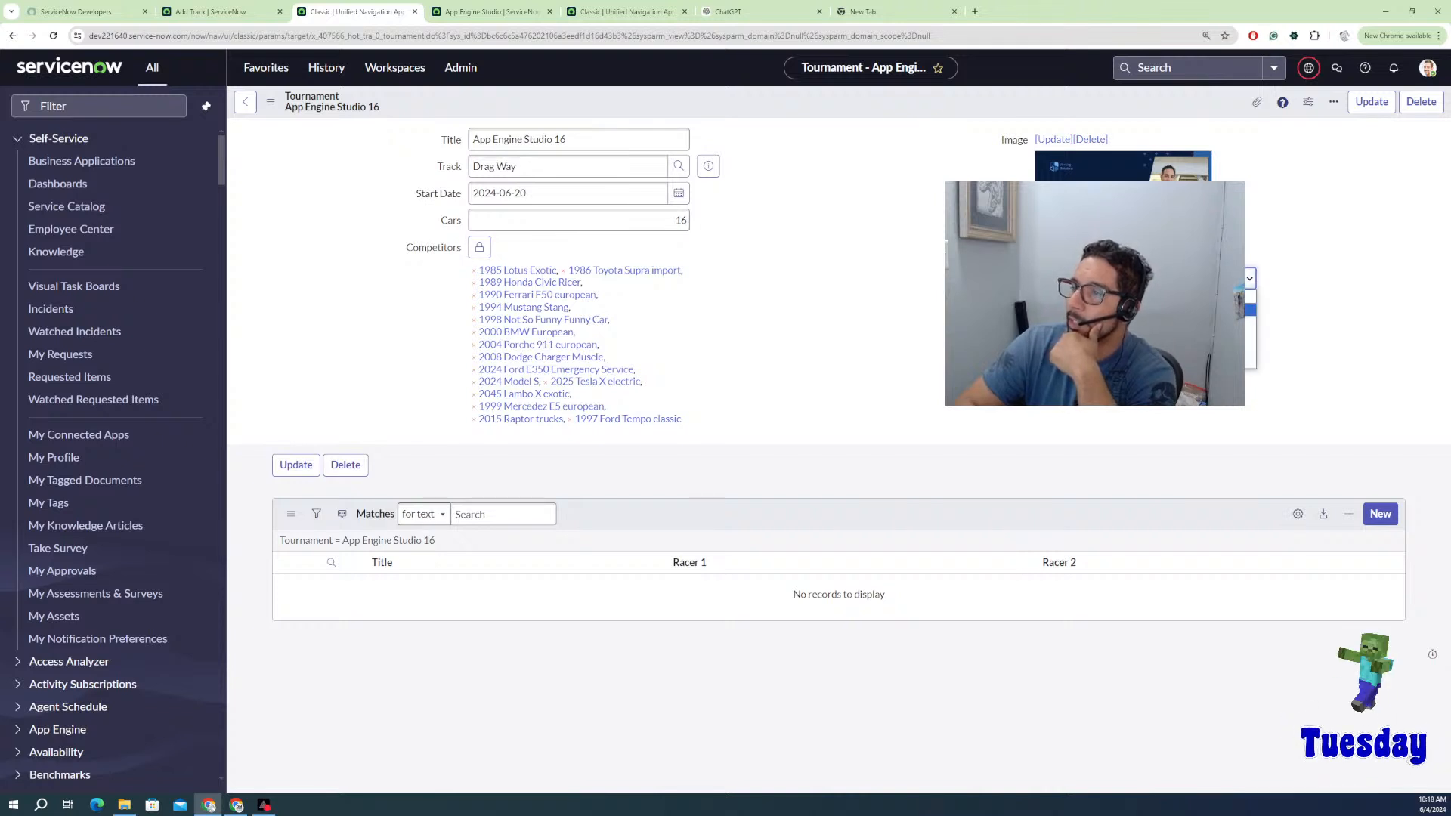
{"action": "key", "text": "Return"}
{"action": "right_click", "coordinate": [860, 91]}
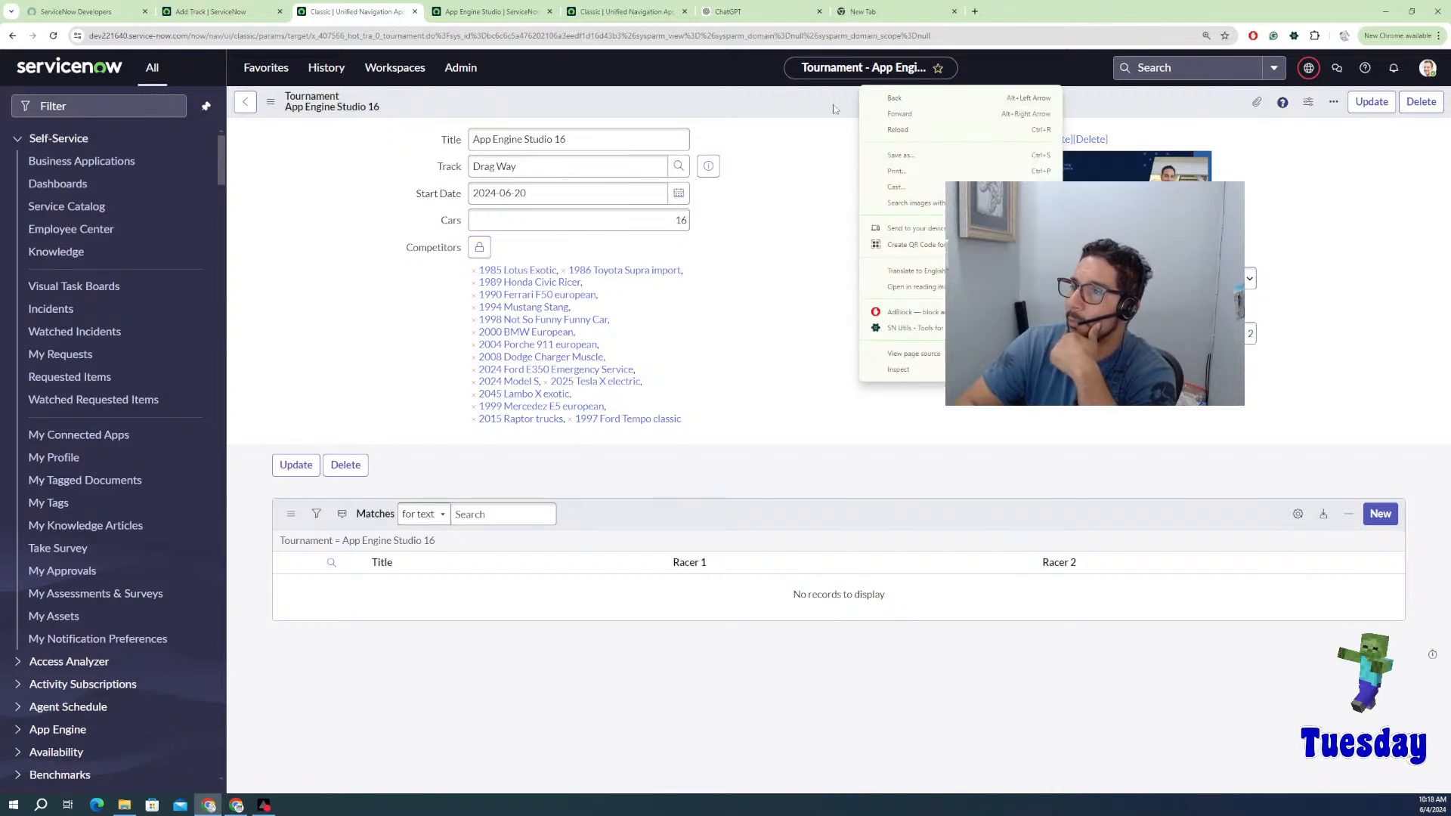
{"action": "right_click", "coordinate": [832, 104]}
{"action": "key", "text": "Escape"}
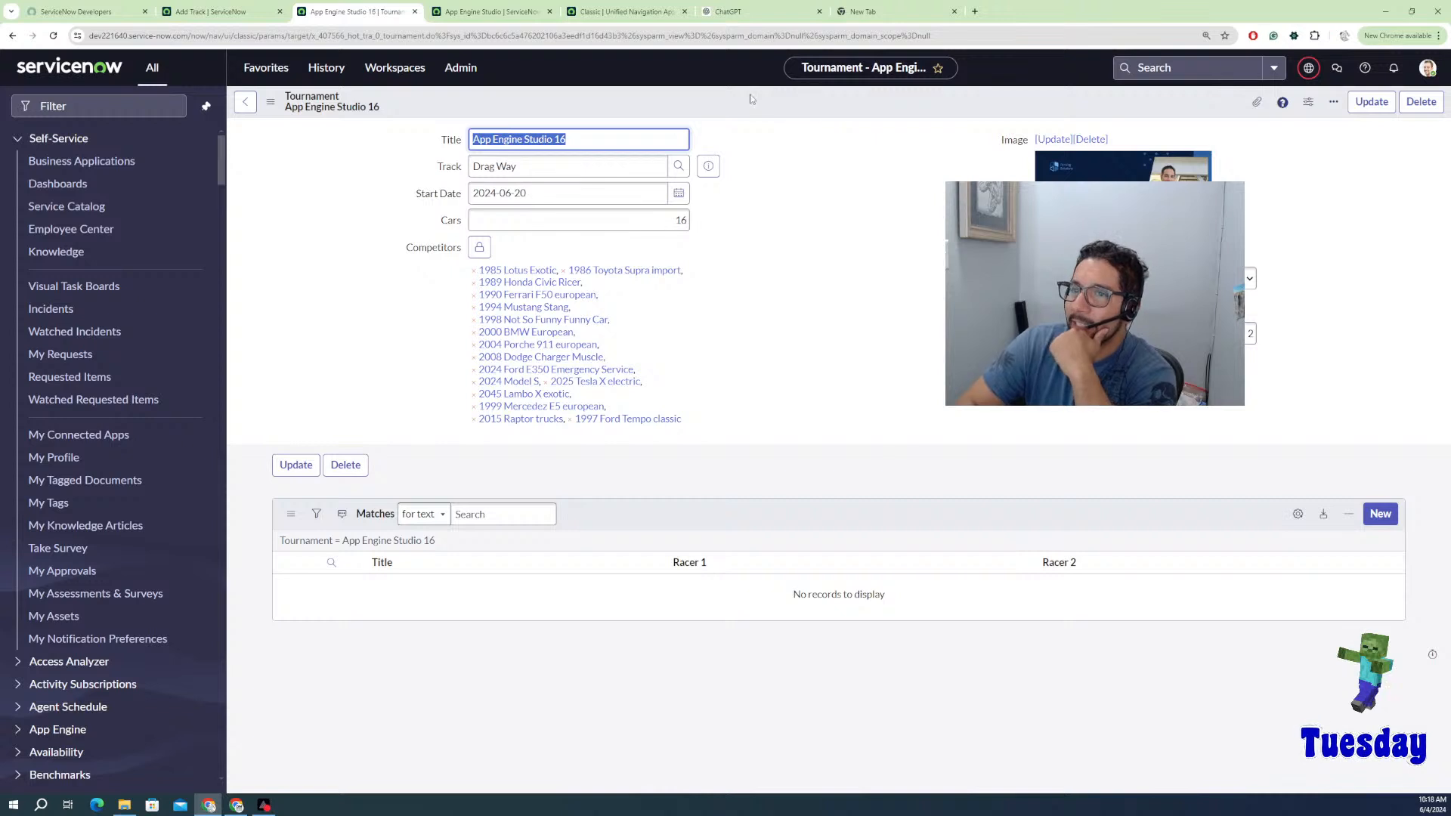
{"action": "right_click", "coordinate": [701, 103]}
{"action": "mouse_move", "coordinate": [748, 183]}
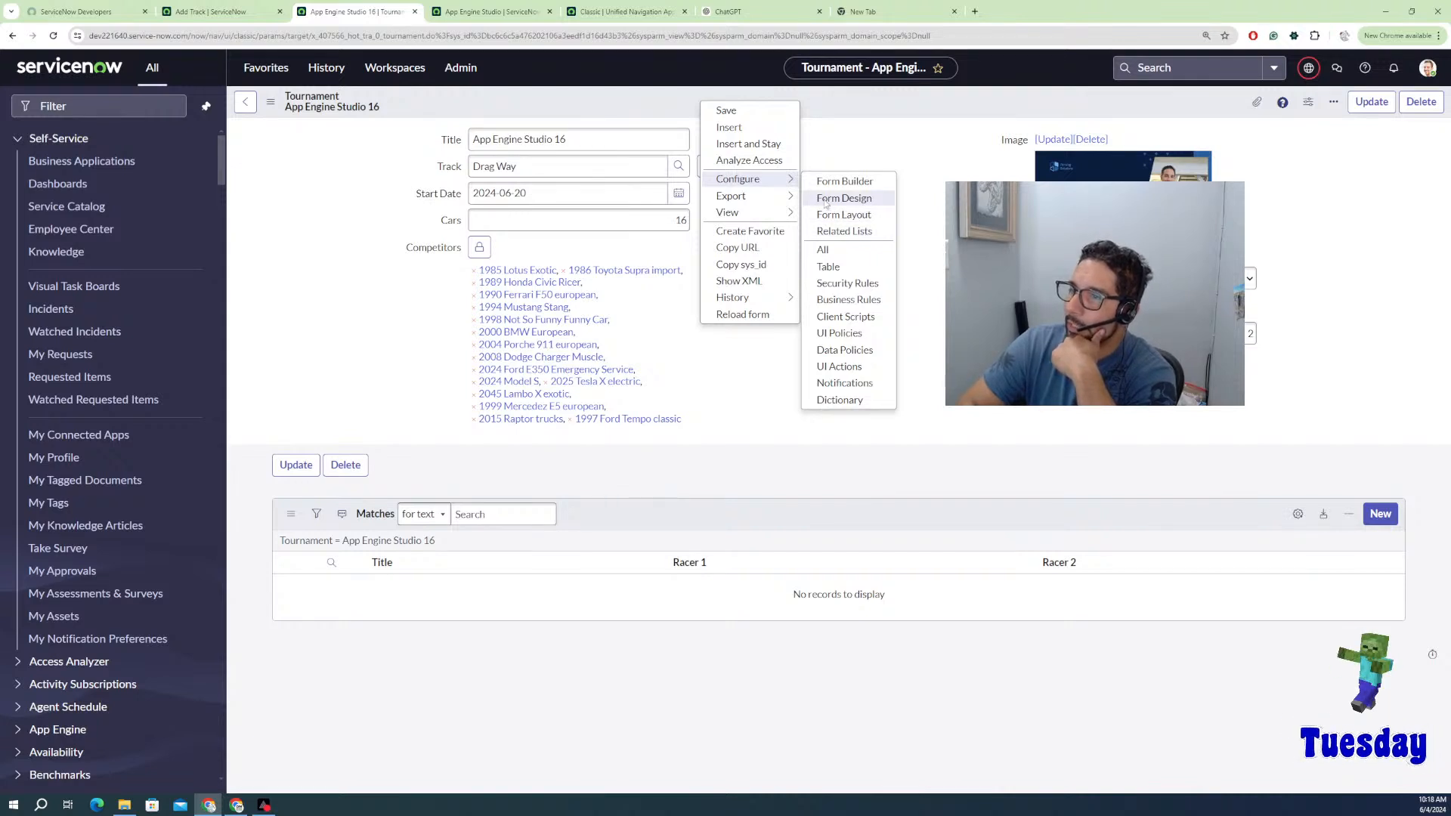
{"action": "left_click", "coordinate": [837, 368]}
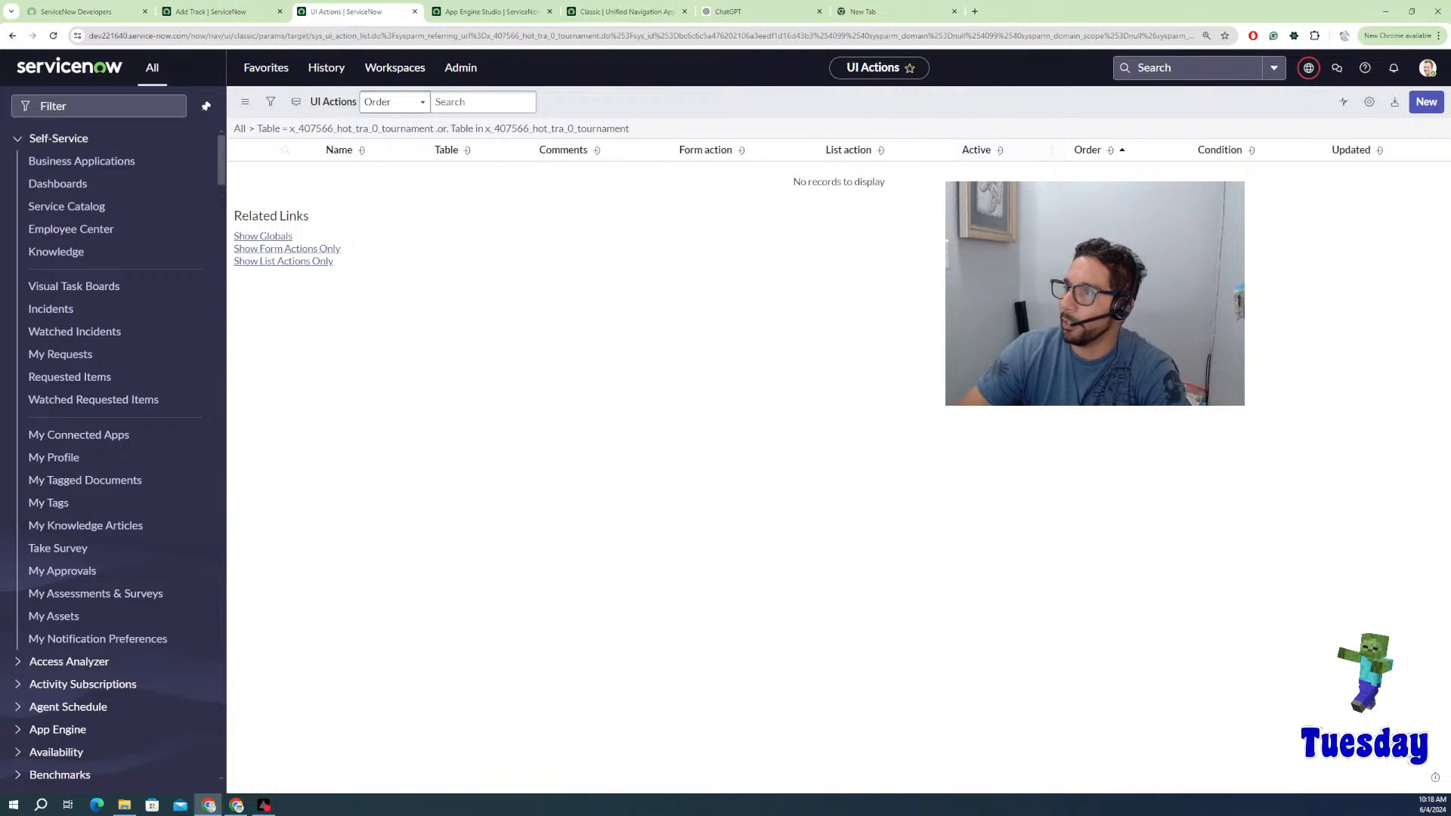
Step: Create a UI Action named Start Tournament with Show insert off and Form button on
{"action": "left_click", "coordinate": [1424, 103]}
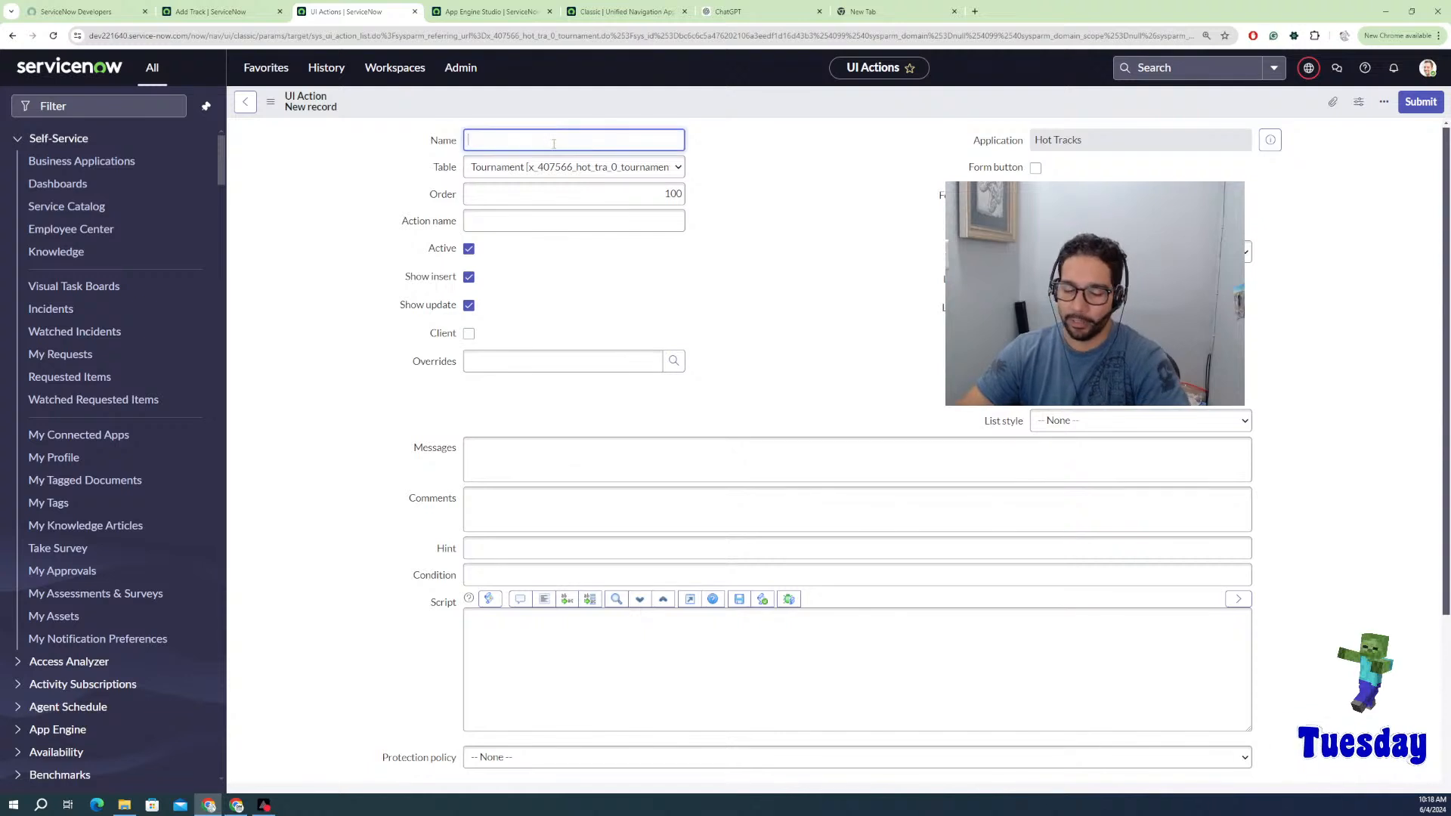
{"action": "type", "text": "Star"}
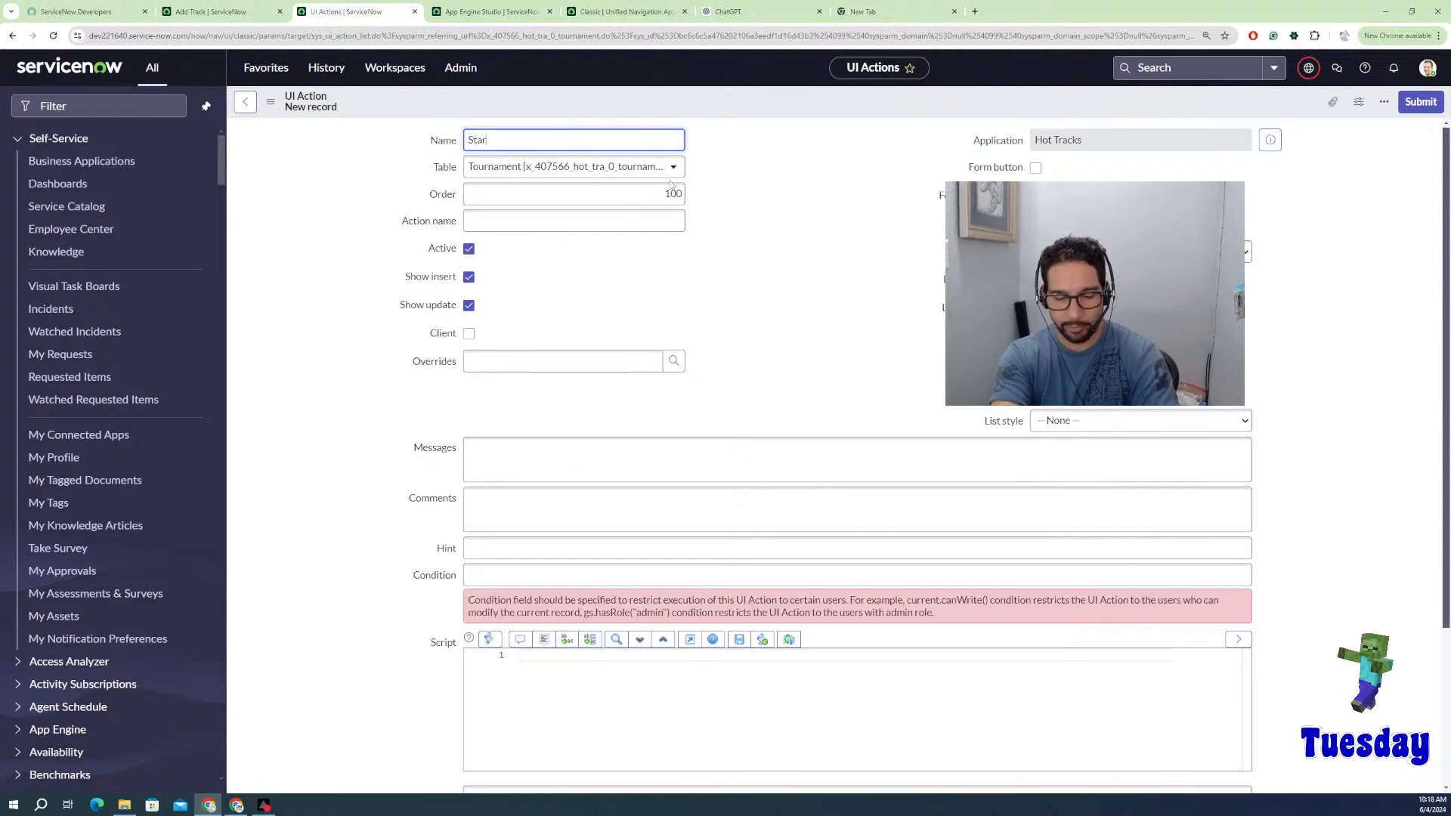
{"action": "type", "text": "t Tou"}
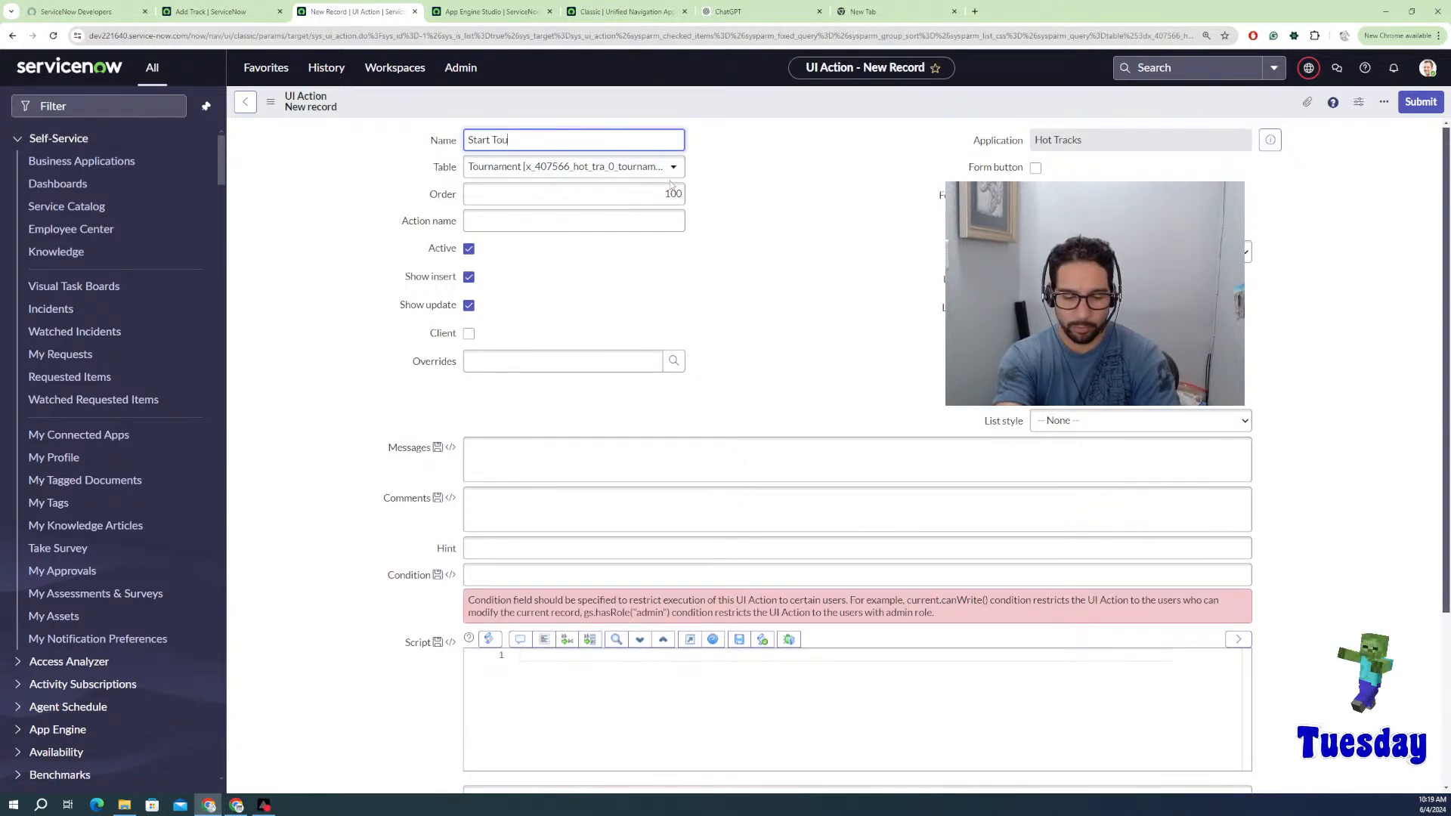
{"action": "type", "text": "rnament"}
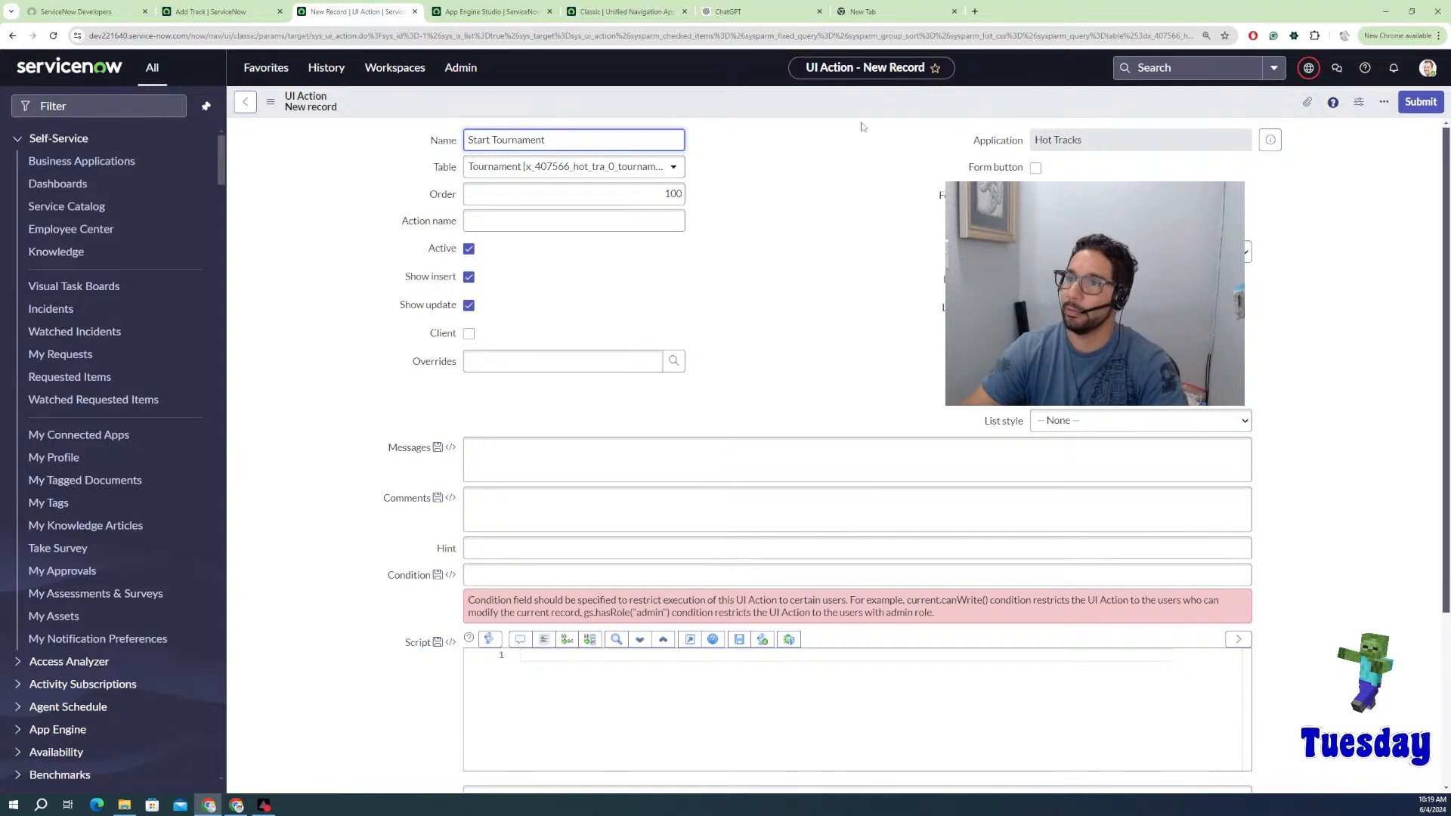
{"action": "left_click", "coordinate": [844, 169]}
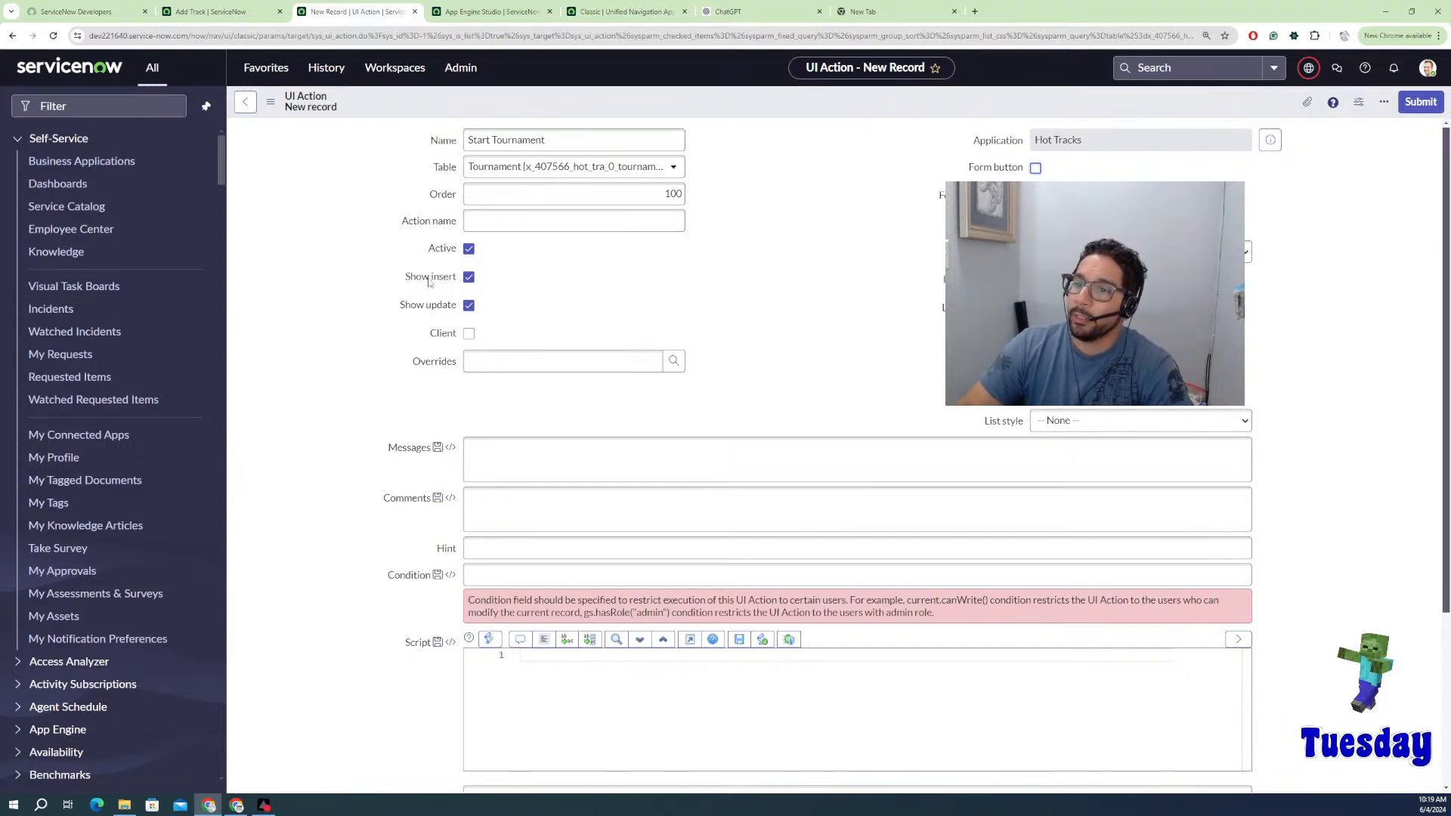
{"action": "left_click", "coordinate": [469, 277]}
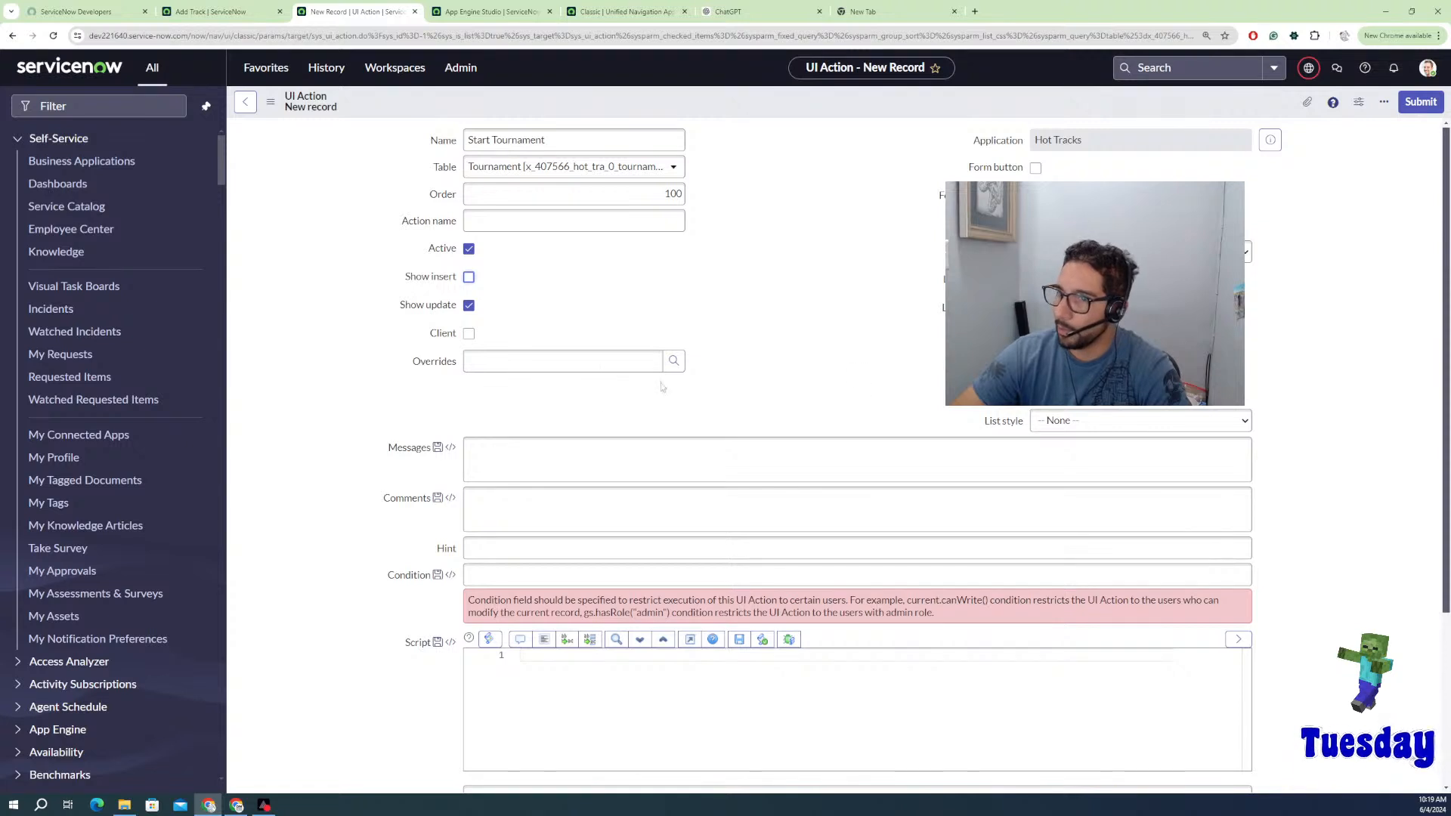
{"action": "left_click", "coordinate": [1036, 169]}
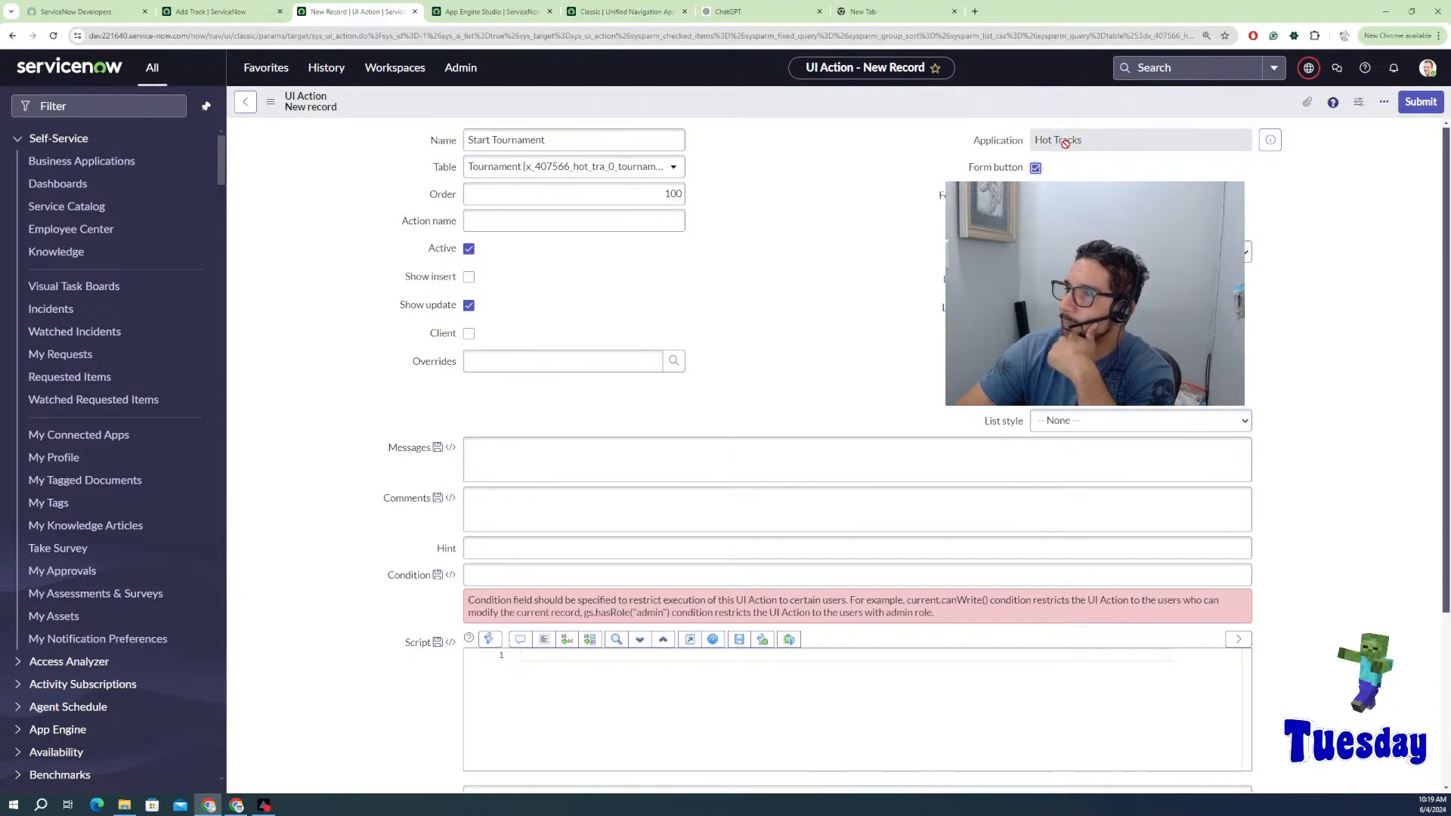
{"action": "left_click", "coordinate": [529, 463]}
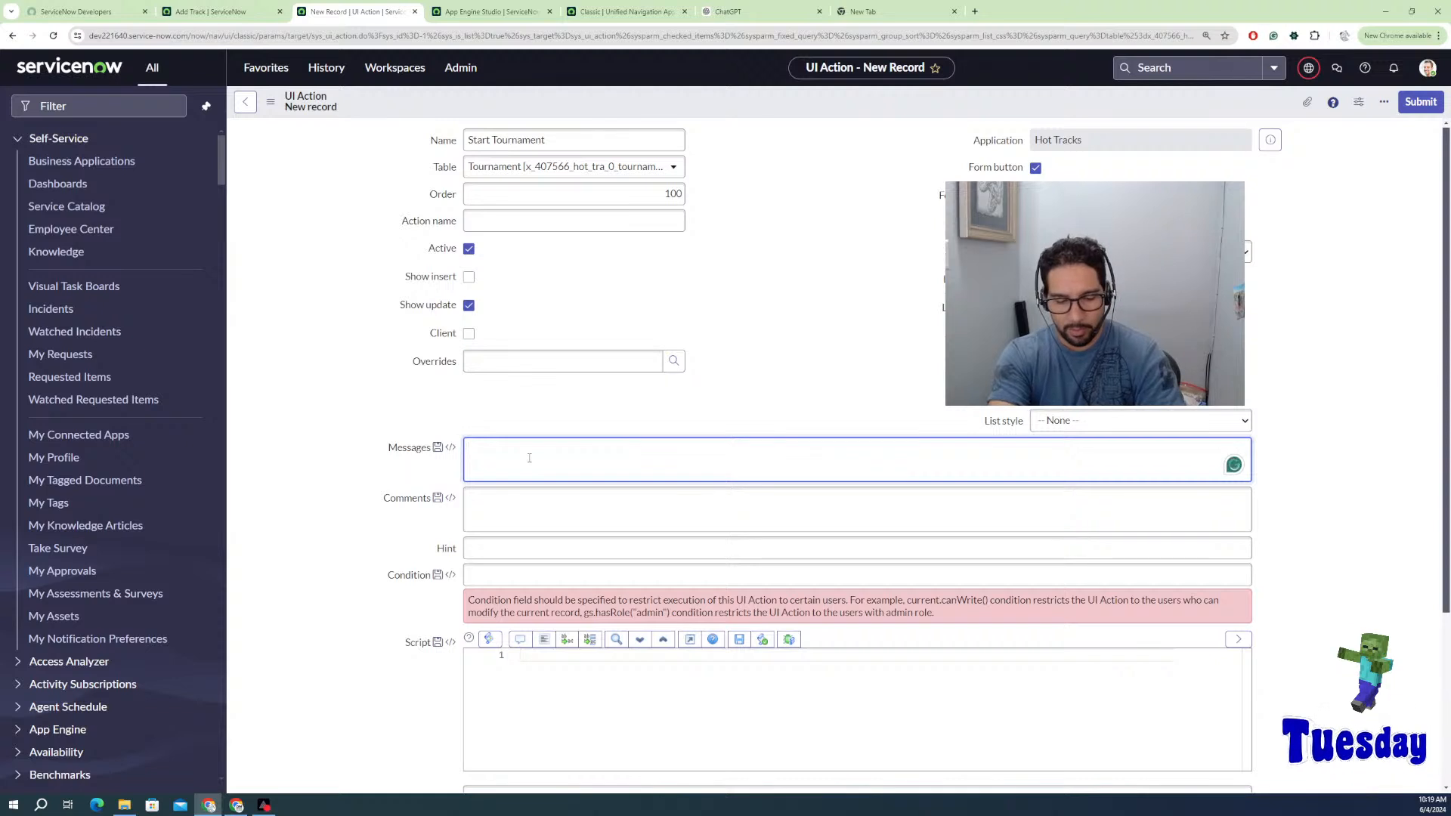
Step: Enter message 'Start Flow to Begin Tournament' and comment 'Make sure to have even amount of Wheels to begin tournament'
{"action": "type", "text": "Start F"}
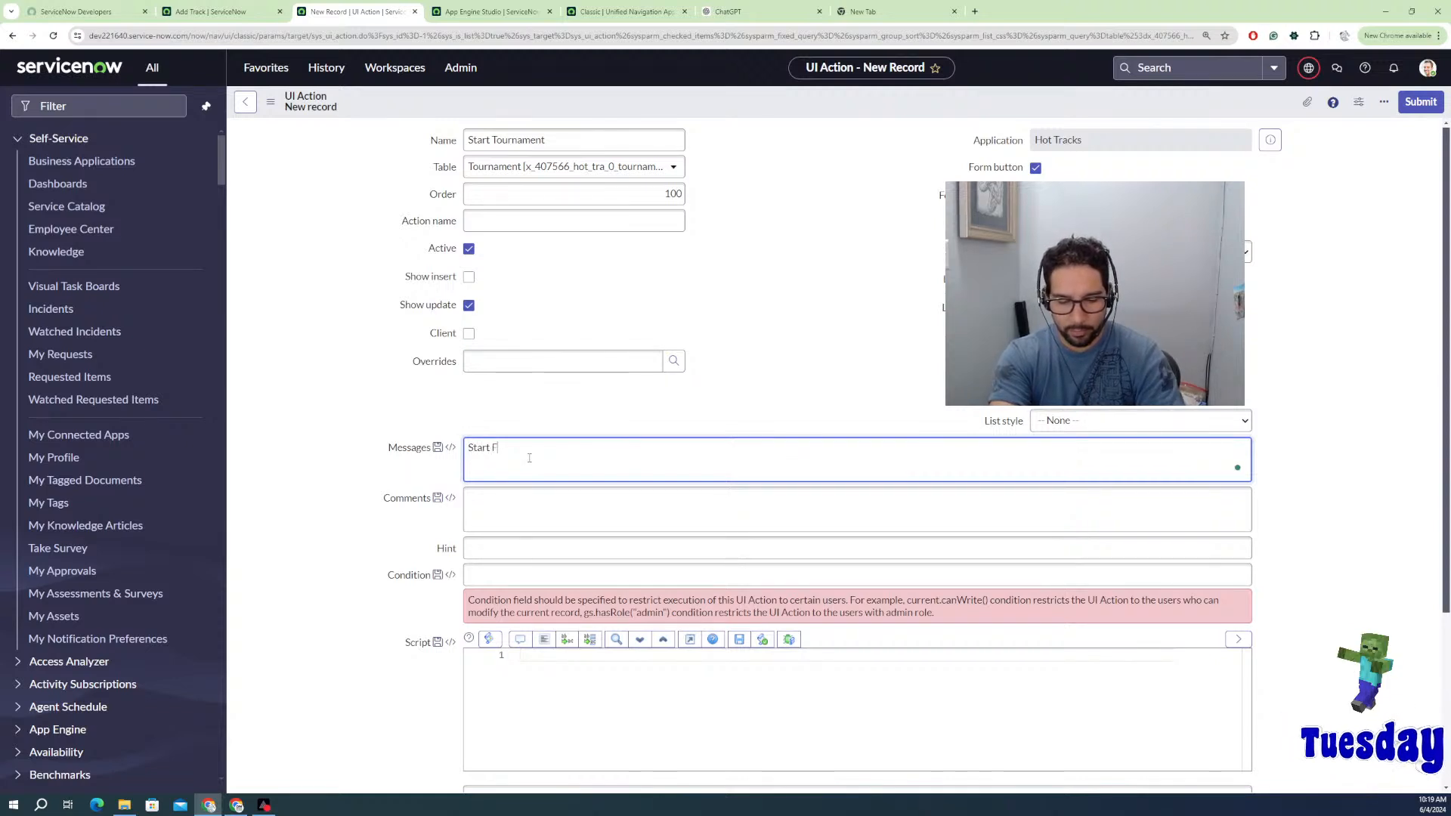
{"action": "type", "text": "low to "}
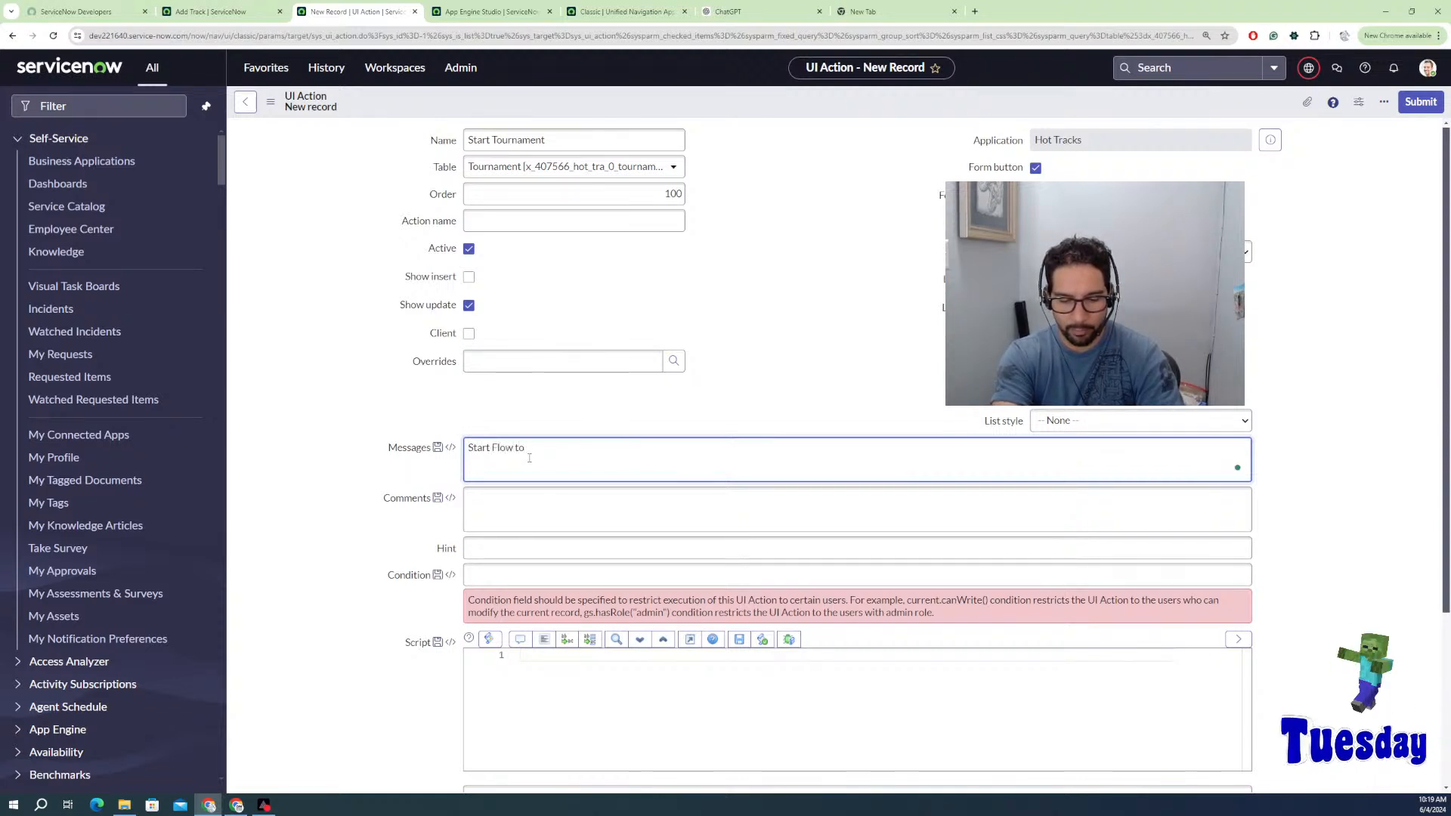
{"action": "type", "text": "Begin "}
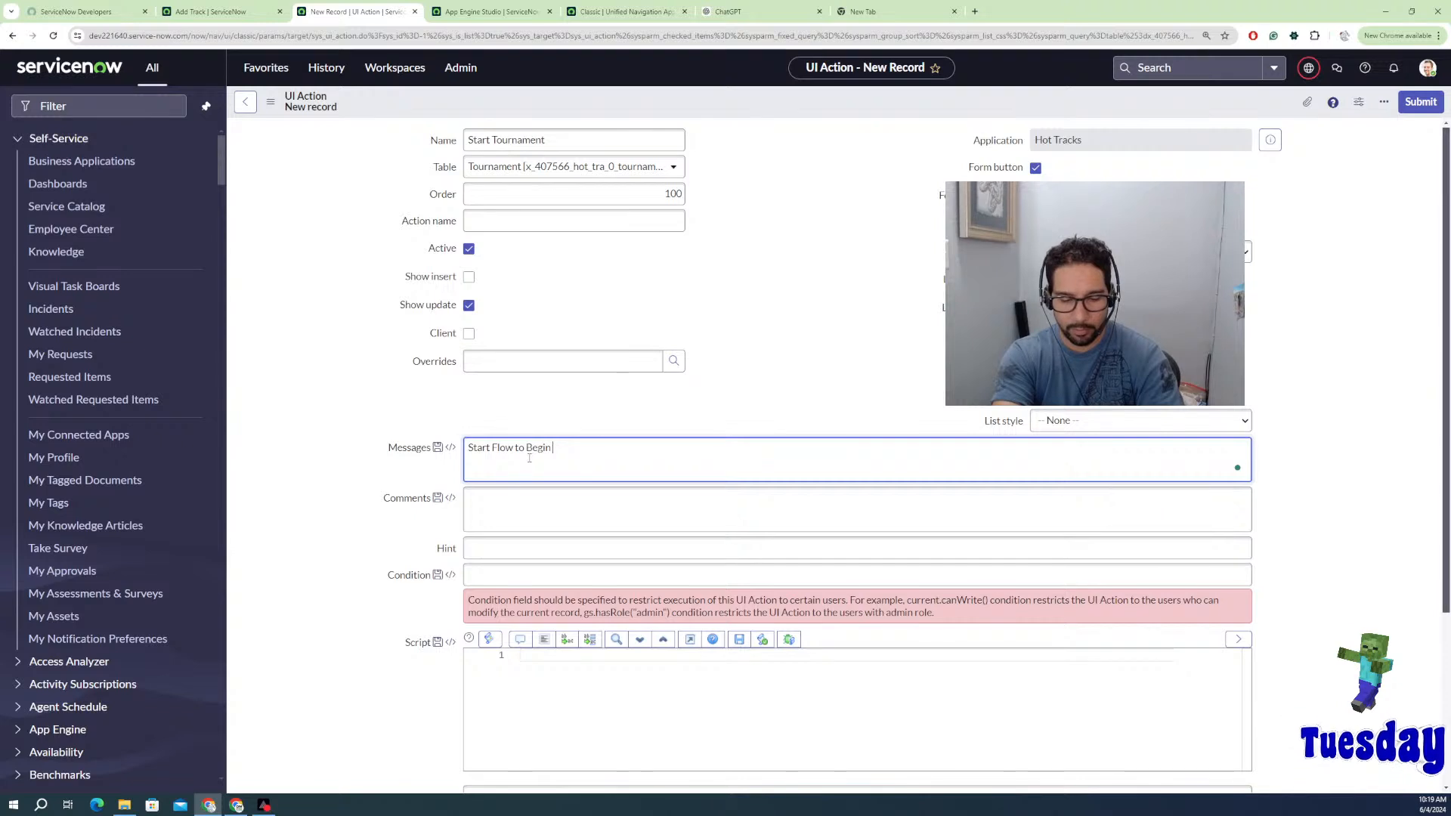
{"action": "type", "text": "Tournament"}
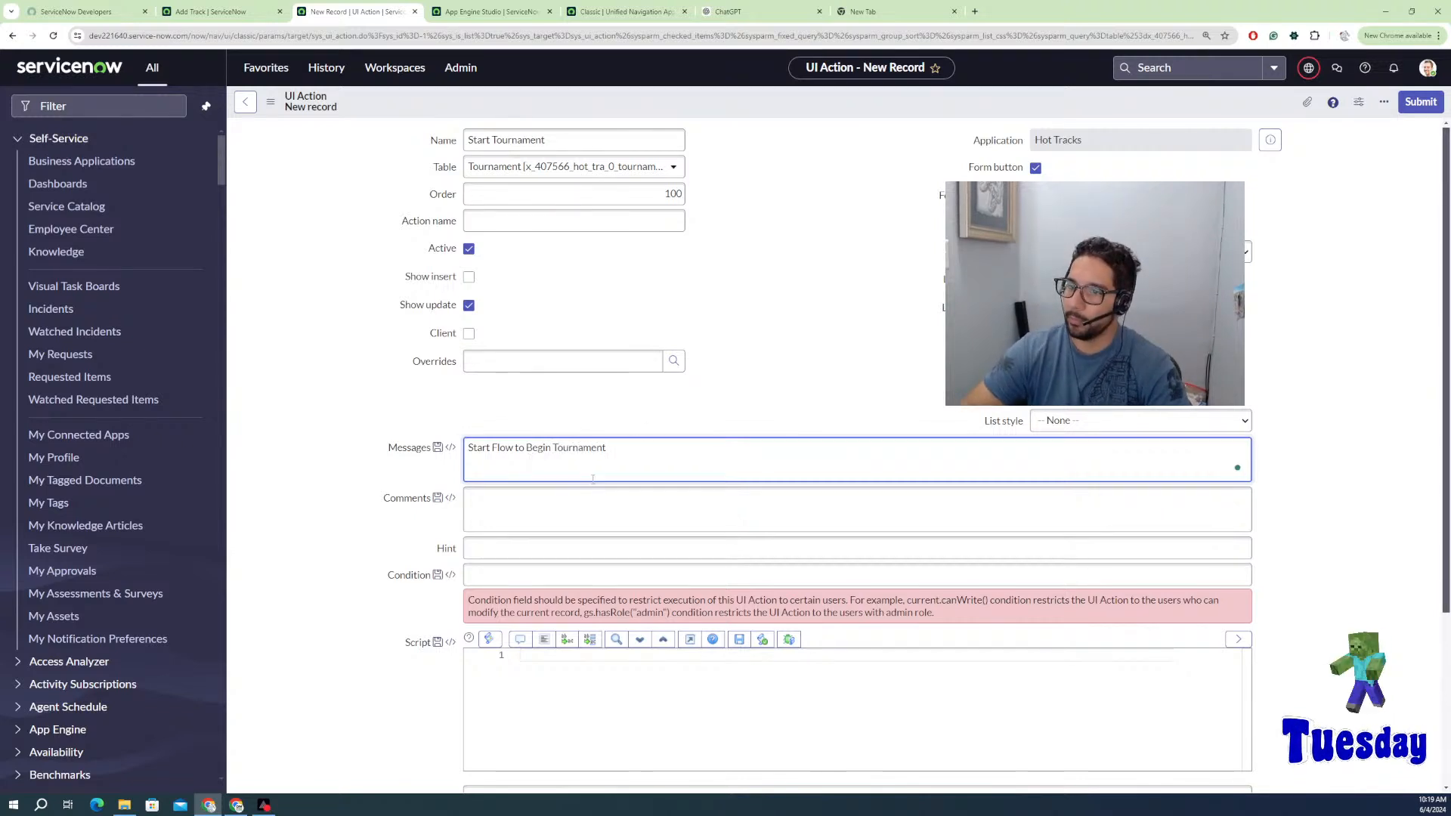
{"action": "left_click", "coordinate": [559, 505]}
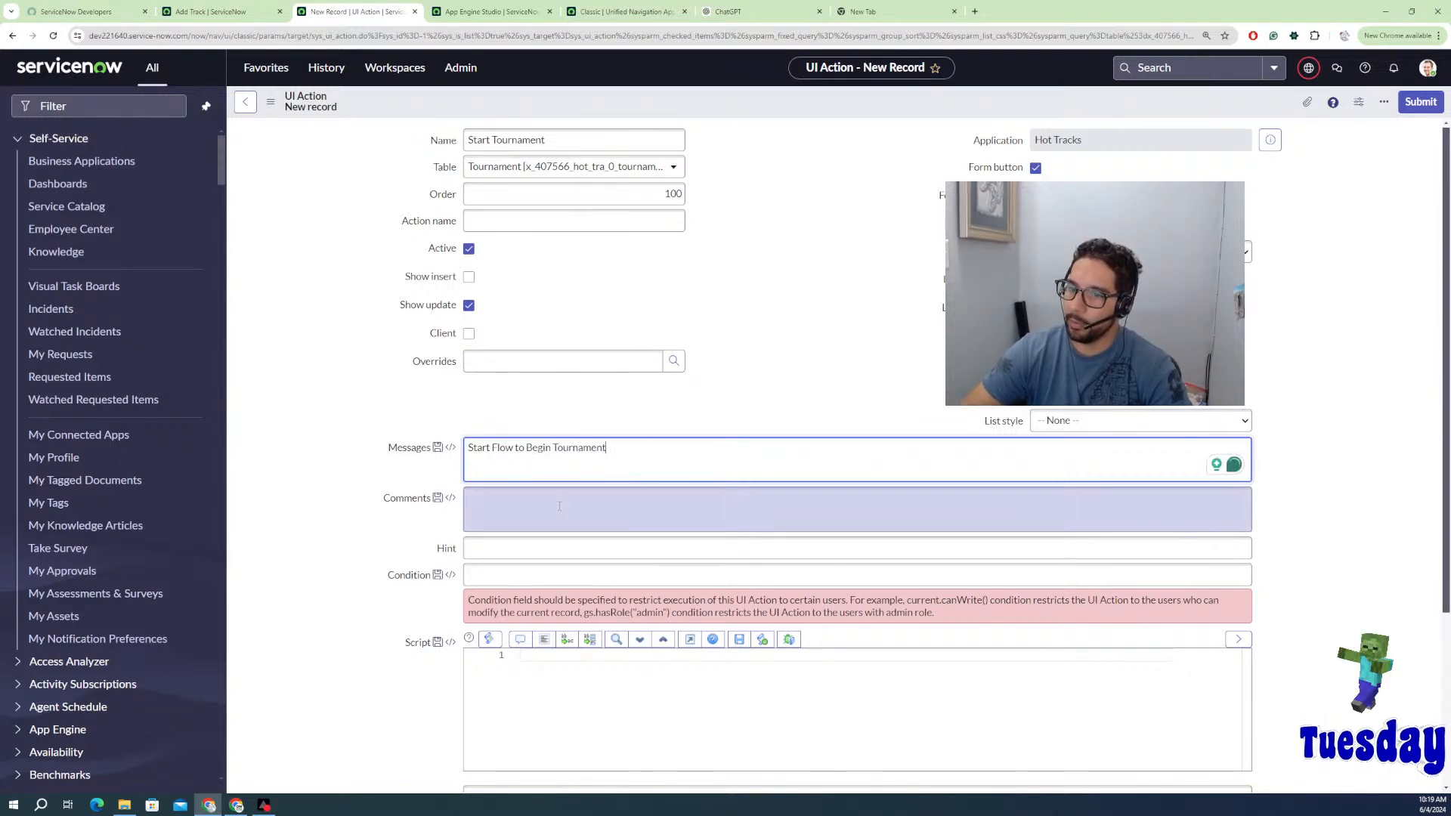
{"action": "type", "text": "Mak"}
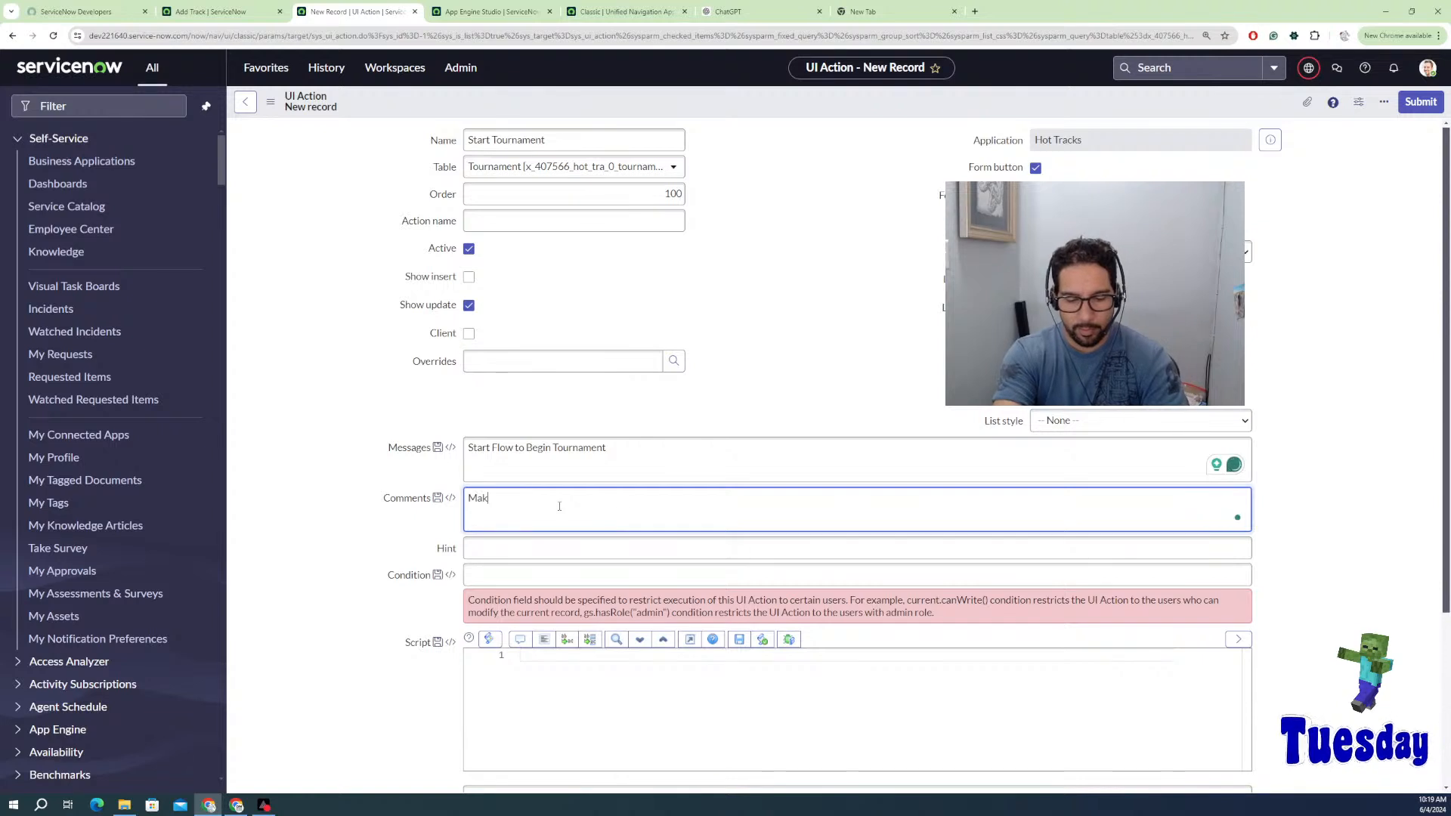
{"action": "type", "text": "e sure to"}
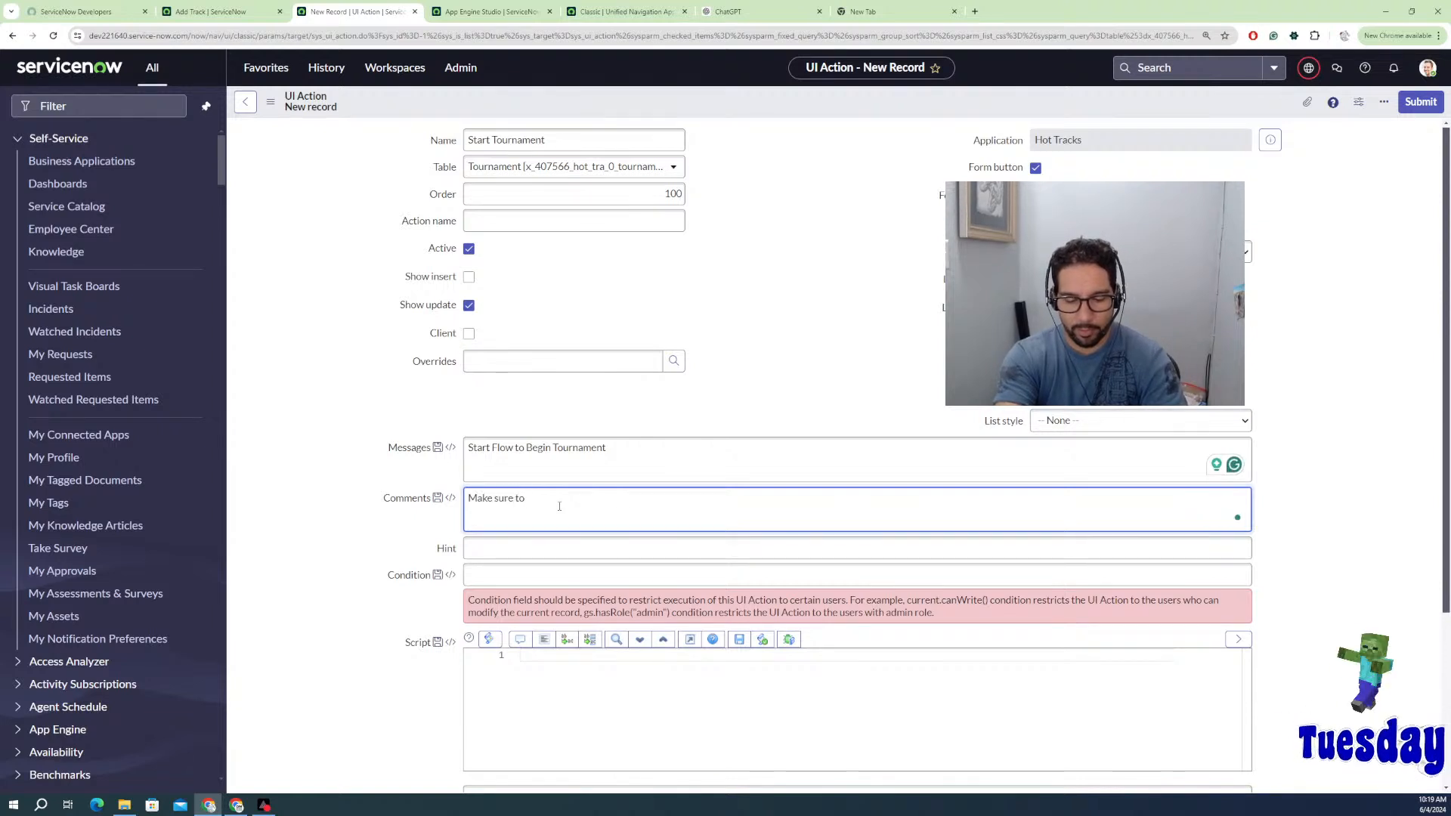
{"action": "type", "text": " have eve"}
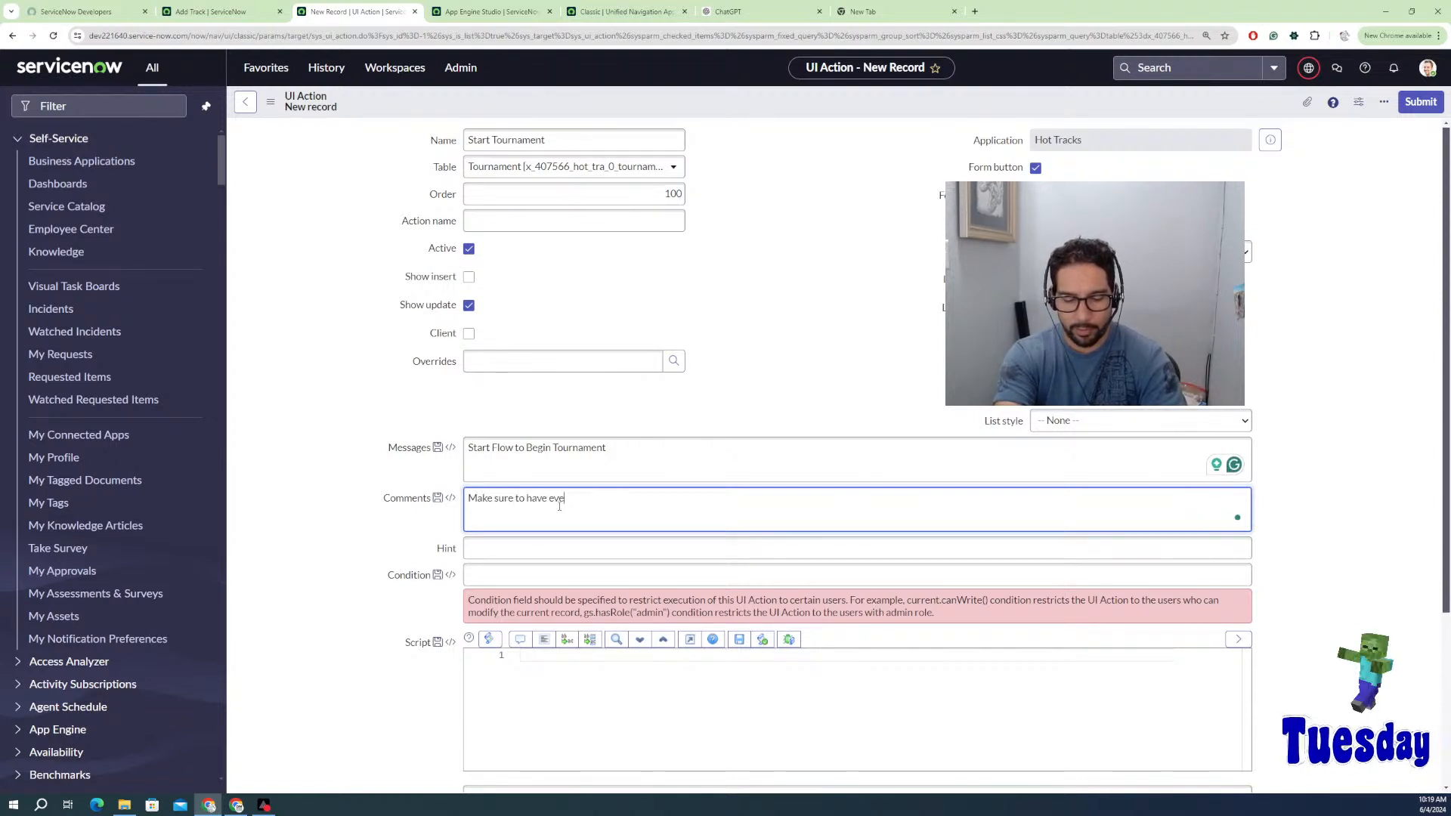
{"action": "type", "text": "n amount"}
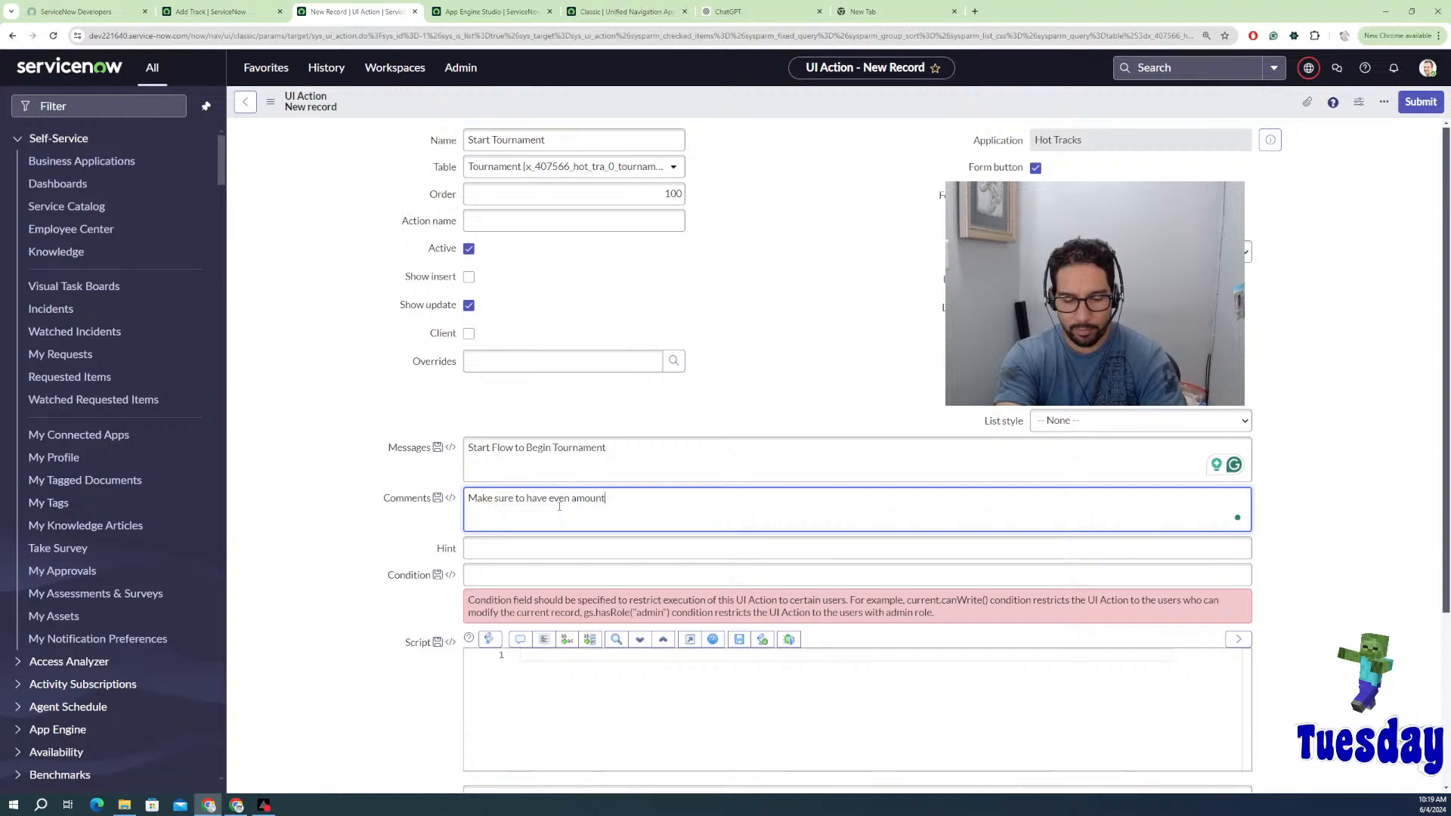
{"action": "type", "text": " of"}
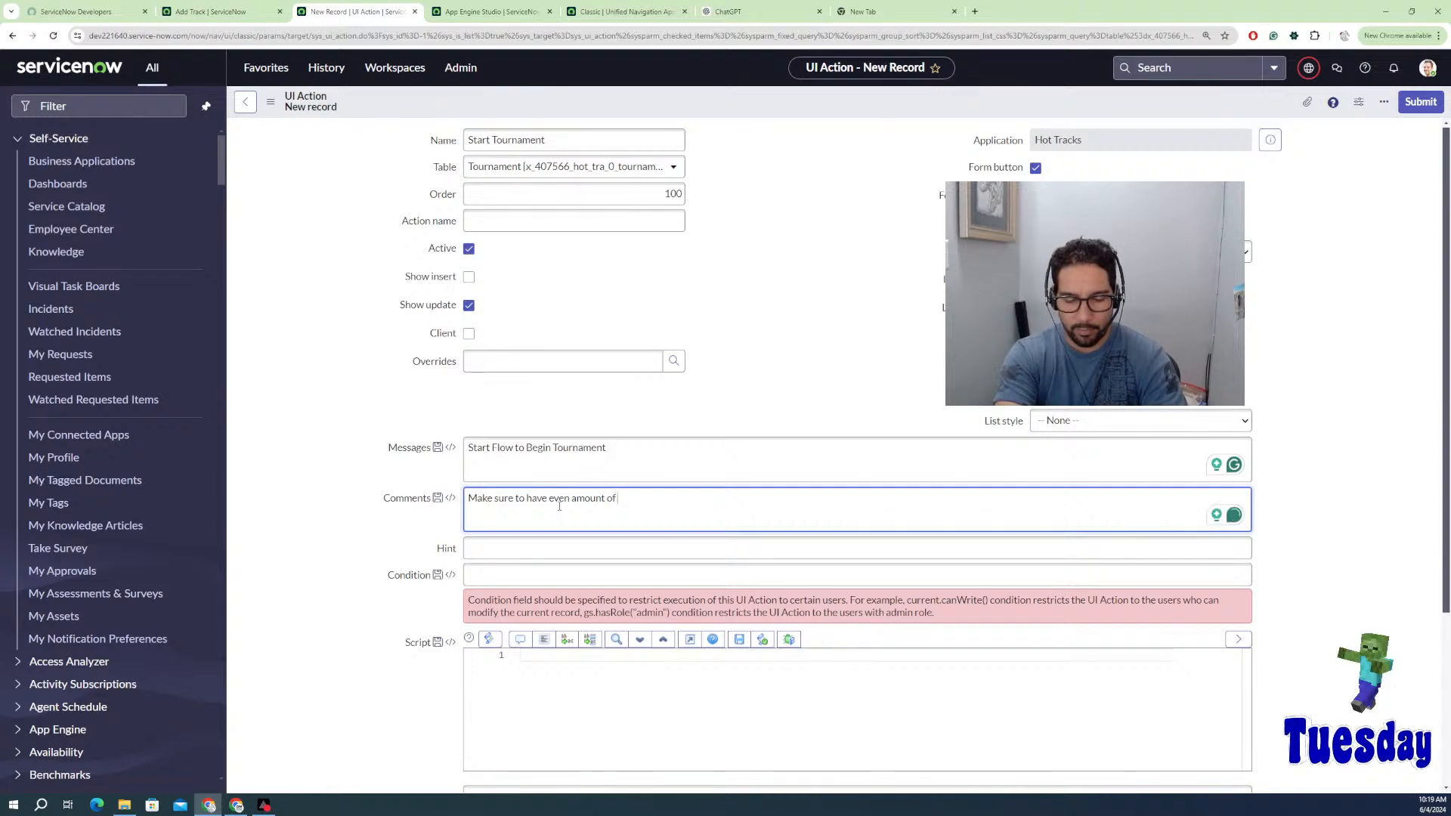
{"action": "type", "text": " Wheels"}
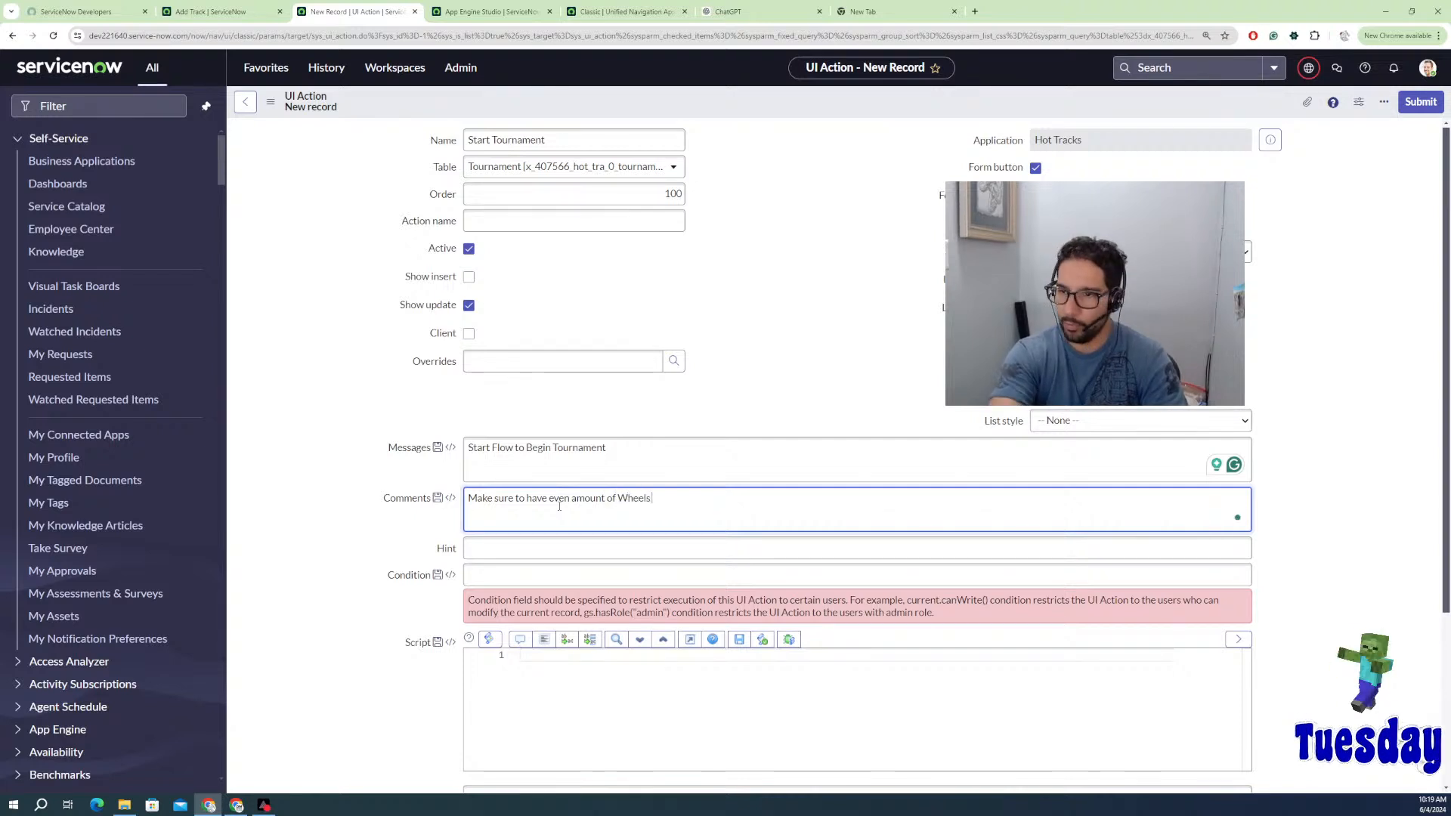
{"action": "type", "text": " to"}
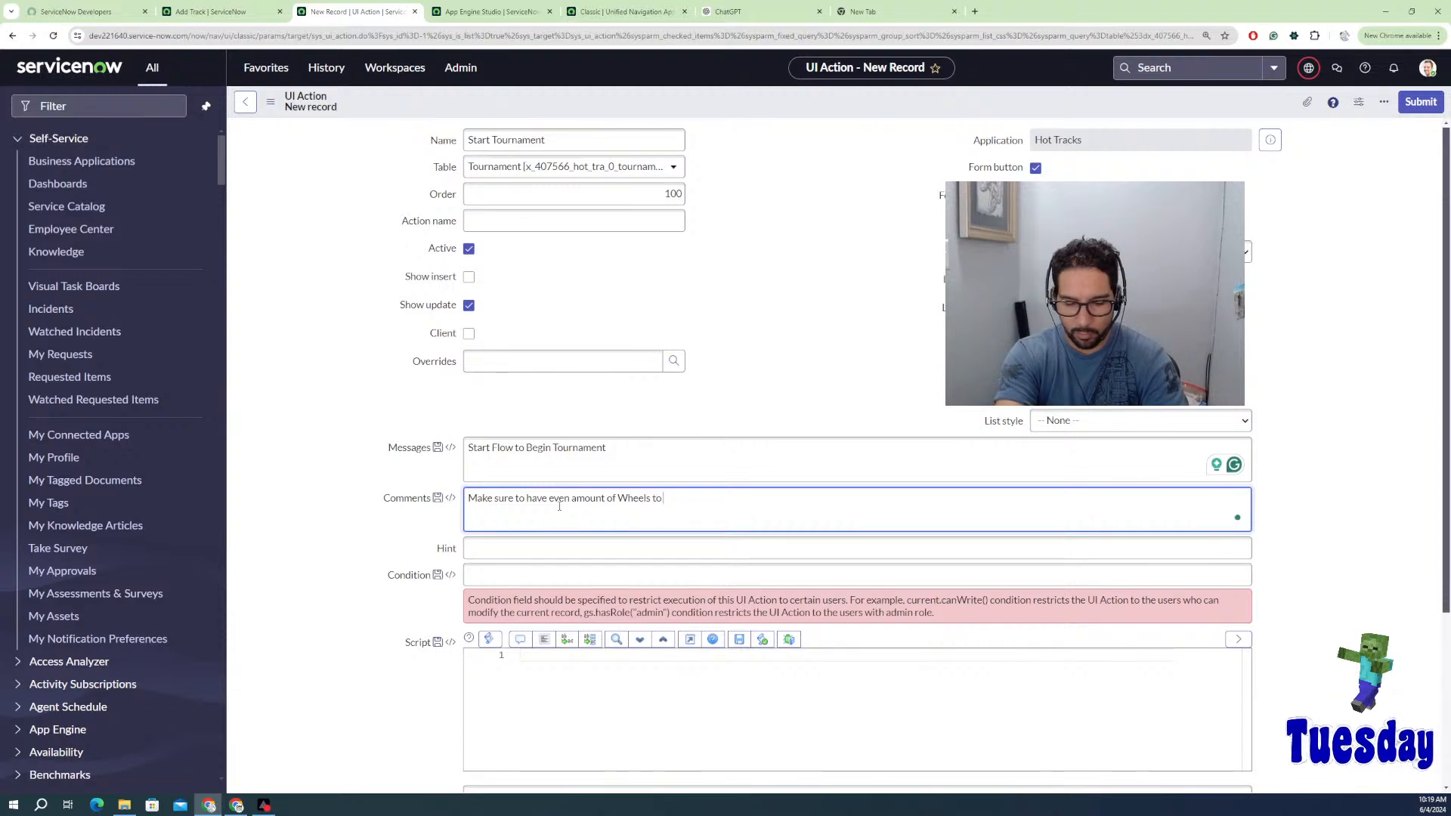
{"action": "type", "text": " begin "}
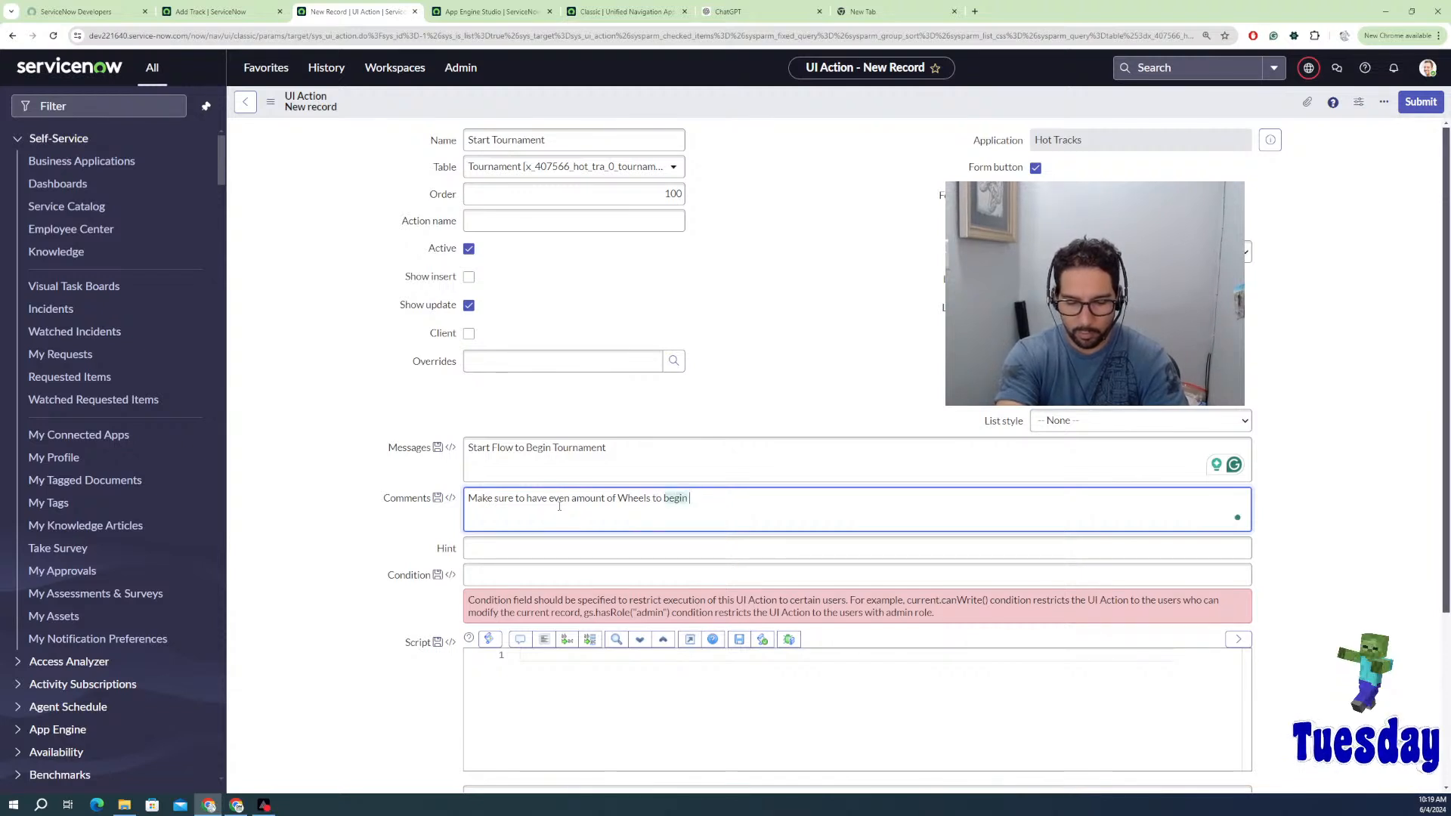
{"action": "type", "text": "tournament"}
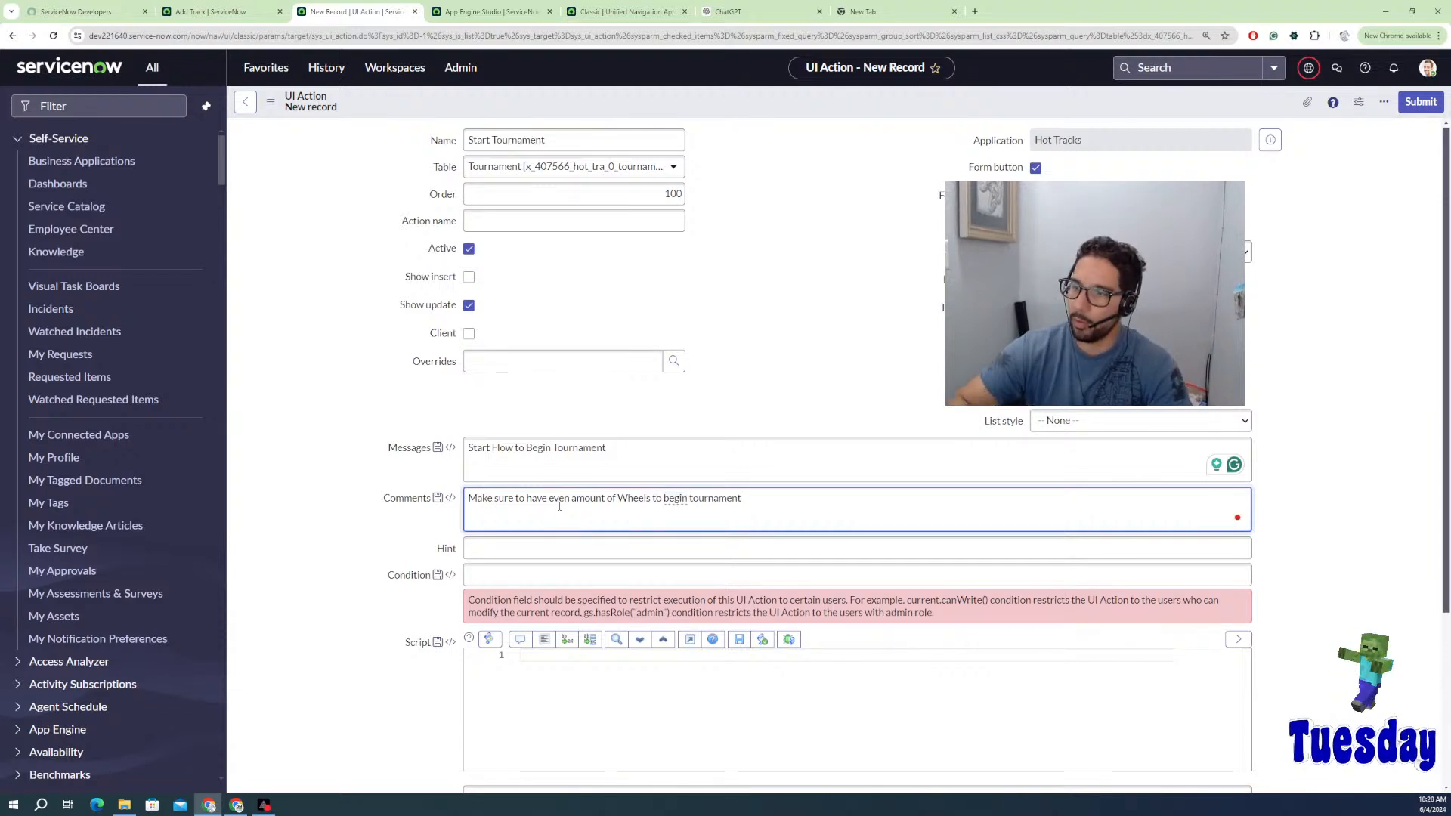
{"action": "left_click", "coordinate": [543, 572]}
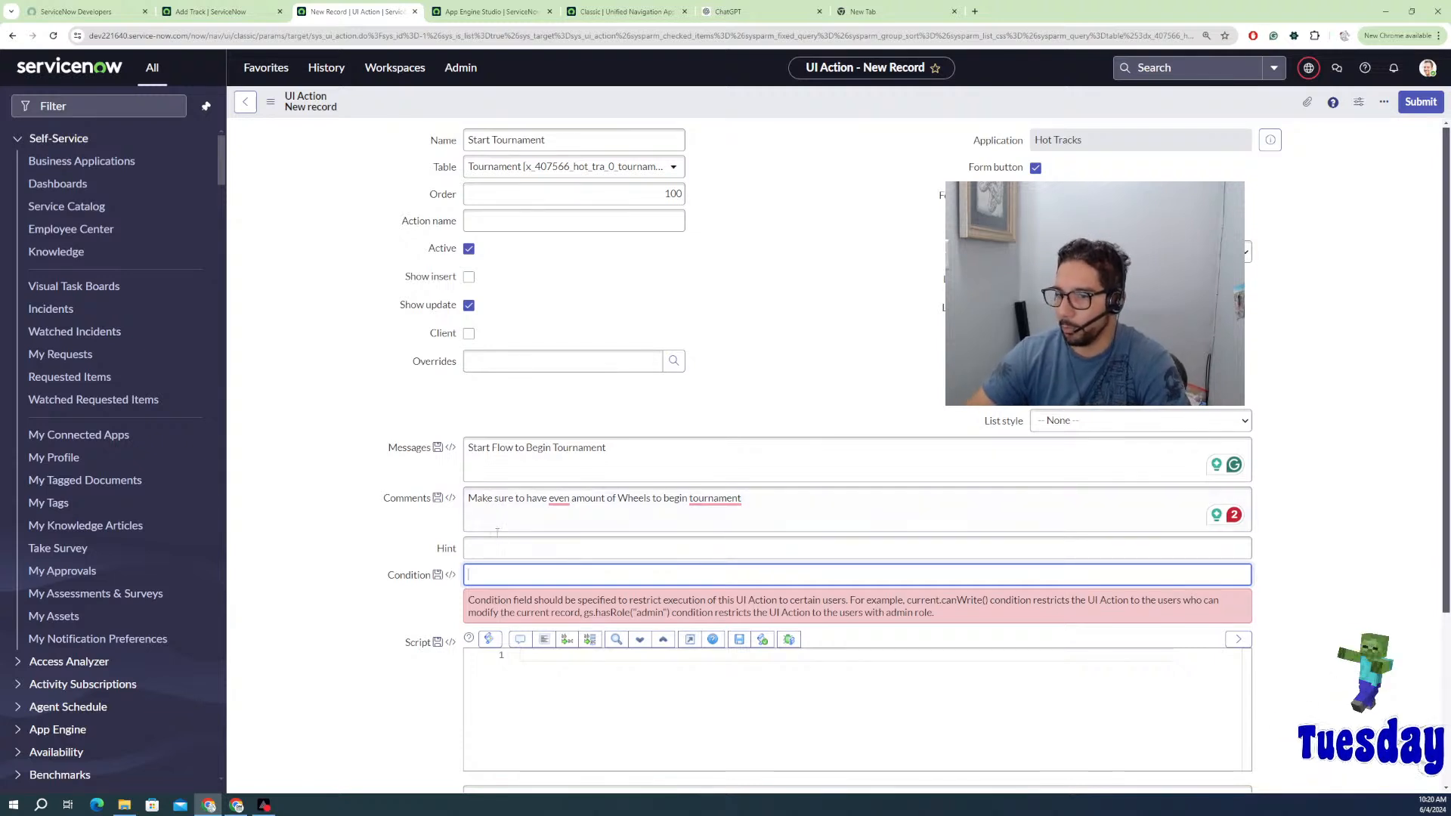
Step: Finish the existing comment with 'before tournament' and end the sentence with a period
{"action": "left_click", "coordinate": [450, 577]}
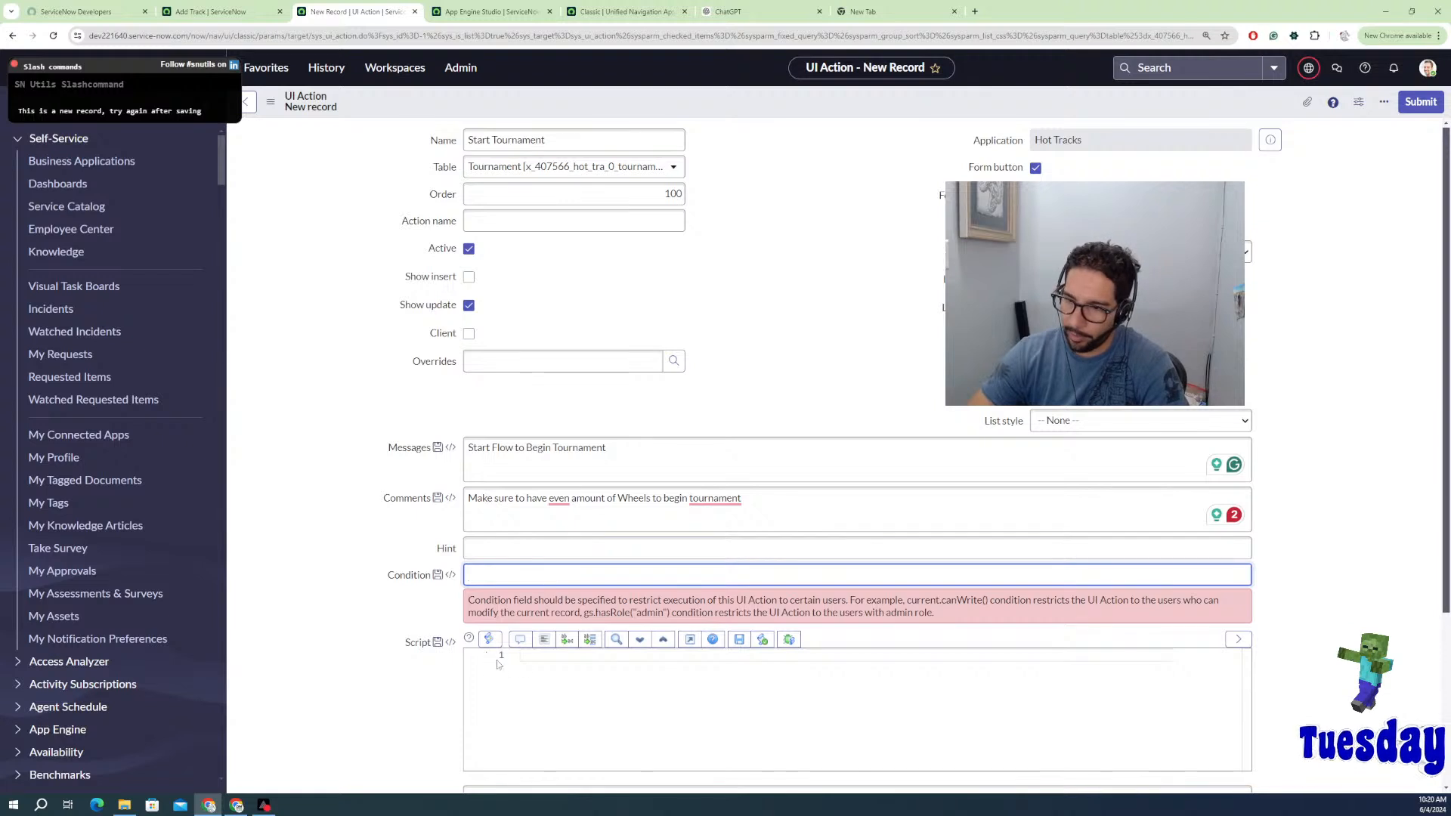
{"action": "left_click", "coordinate": [751, 499]}
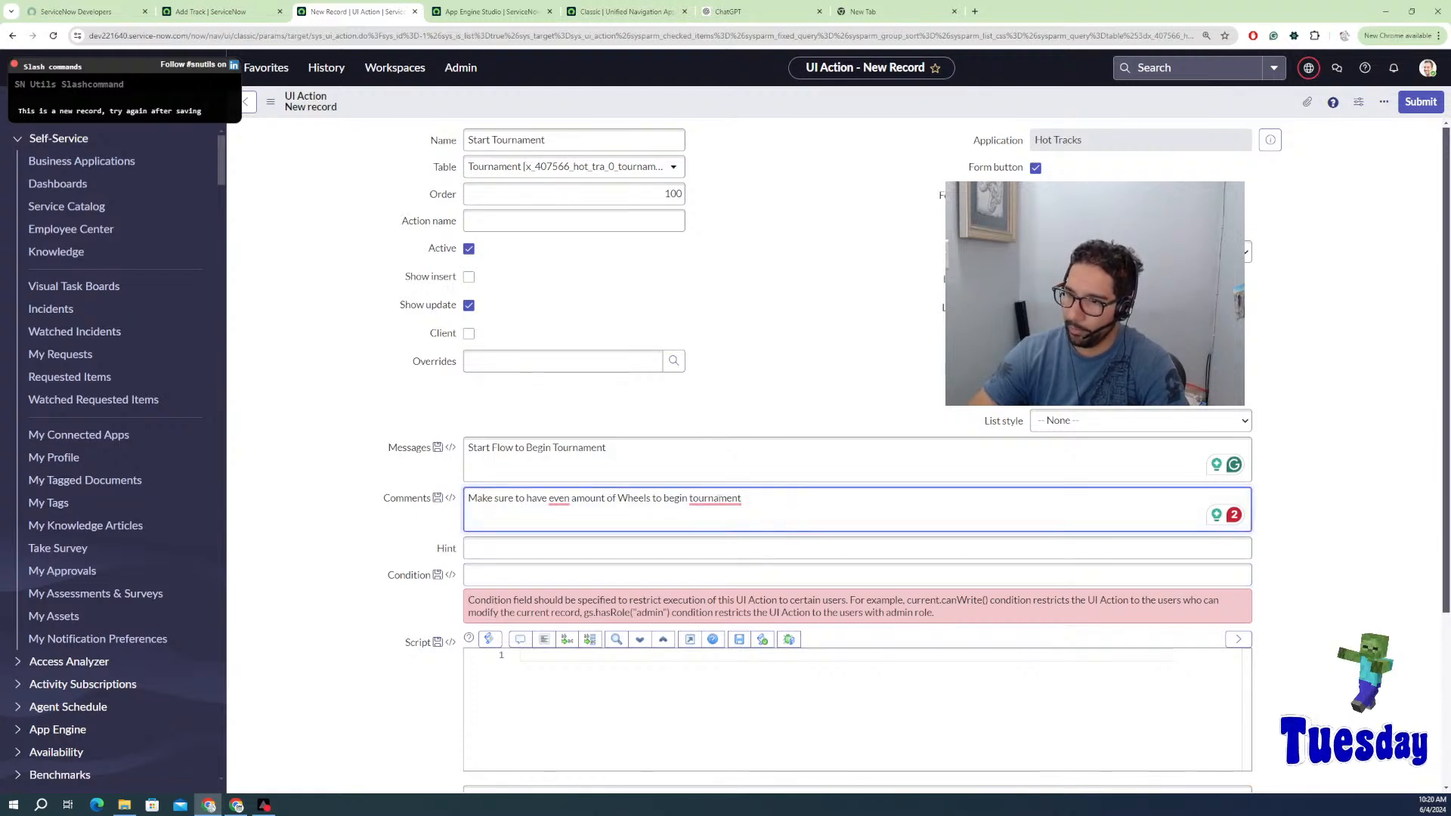
{"action": "mouse_move", "coordinate": [726, 501]}
{"action": "left_click", "coordinate": [723, 539]}
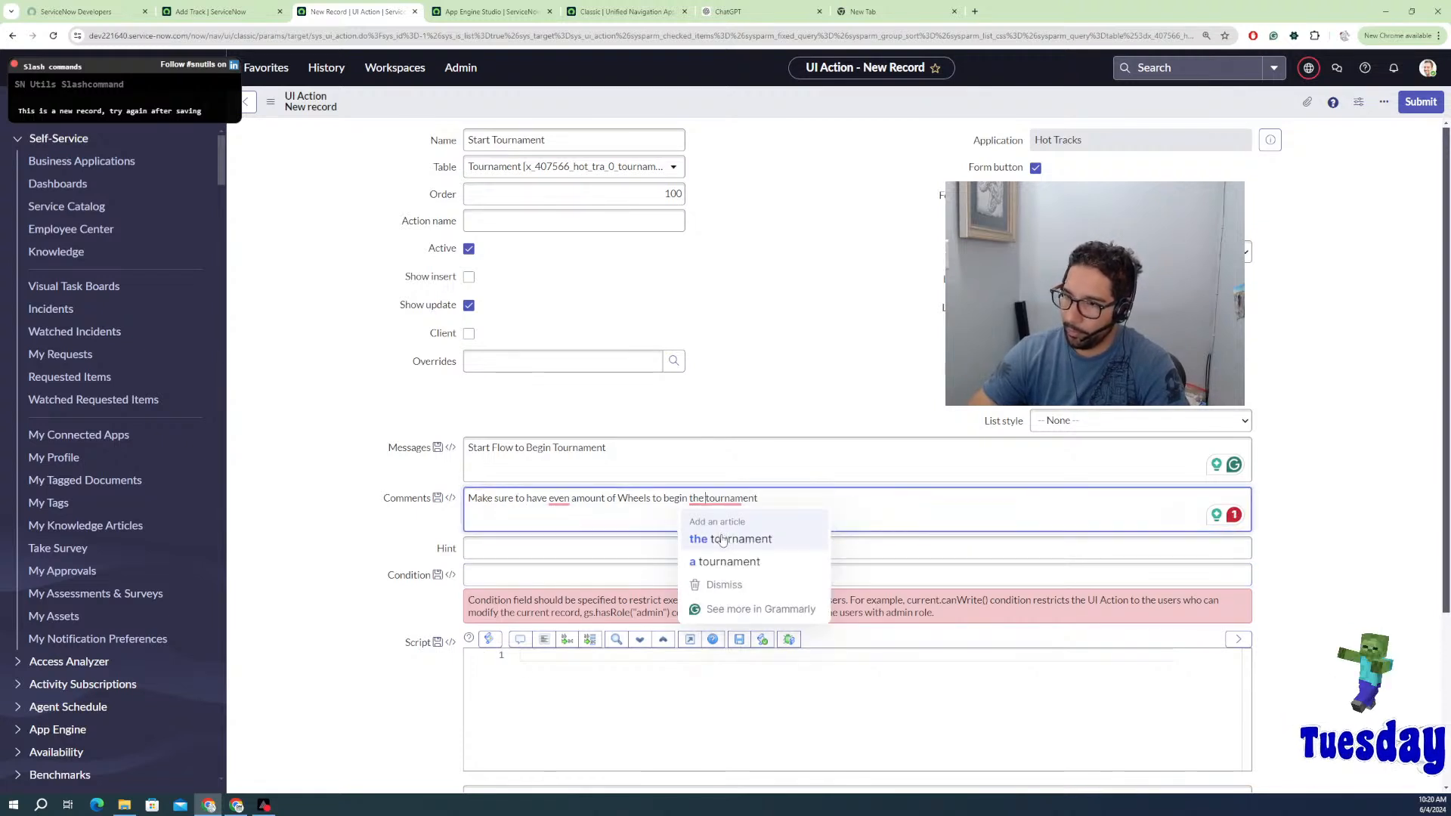
{"action": "mouse_move", "coordinate": [560, 500]}
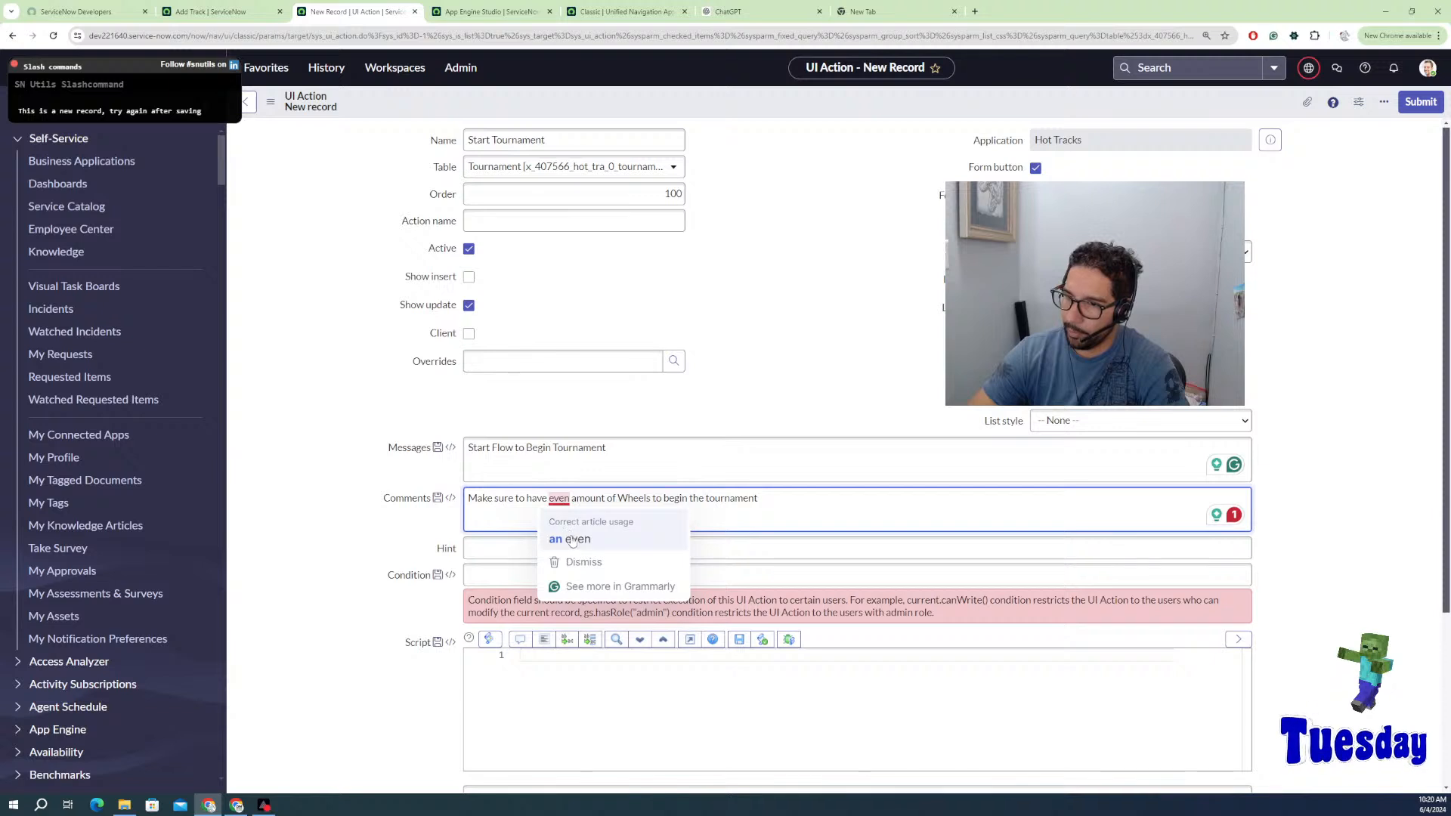
{"action": "left_click", "coordinate": [572, 538]}
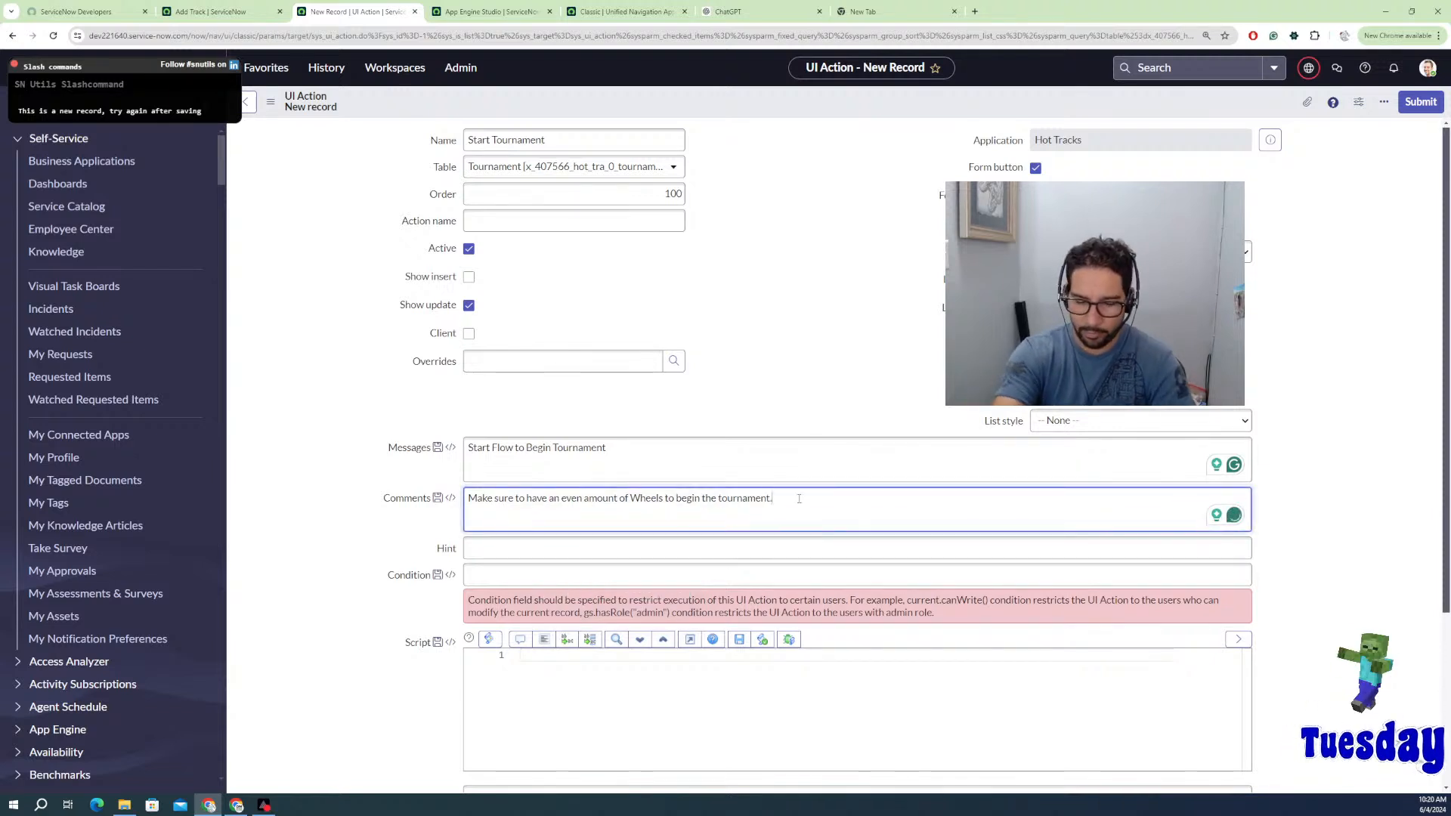
{"action": "type", "text": "."}
Step: Add 'Condition should be:': 1. Cars in Tournament match the Cars set to compete; 2. State should be Ready
{"action": "key", "text": "Return"}
{"action": "type", "text": "Con"}
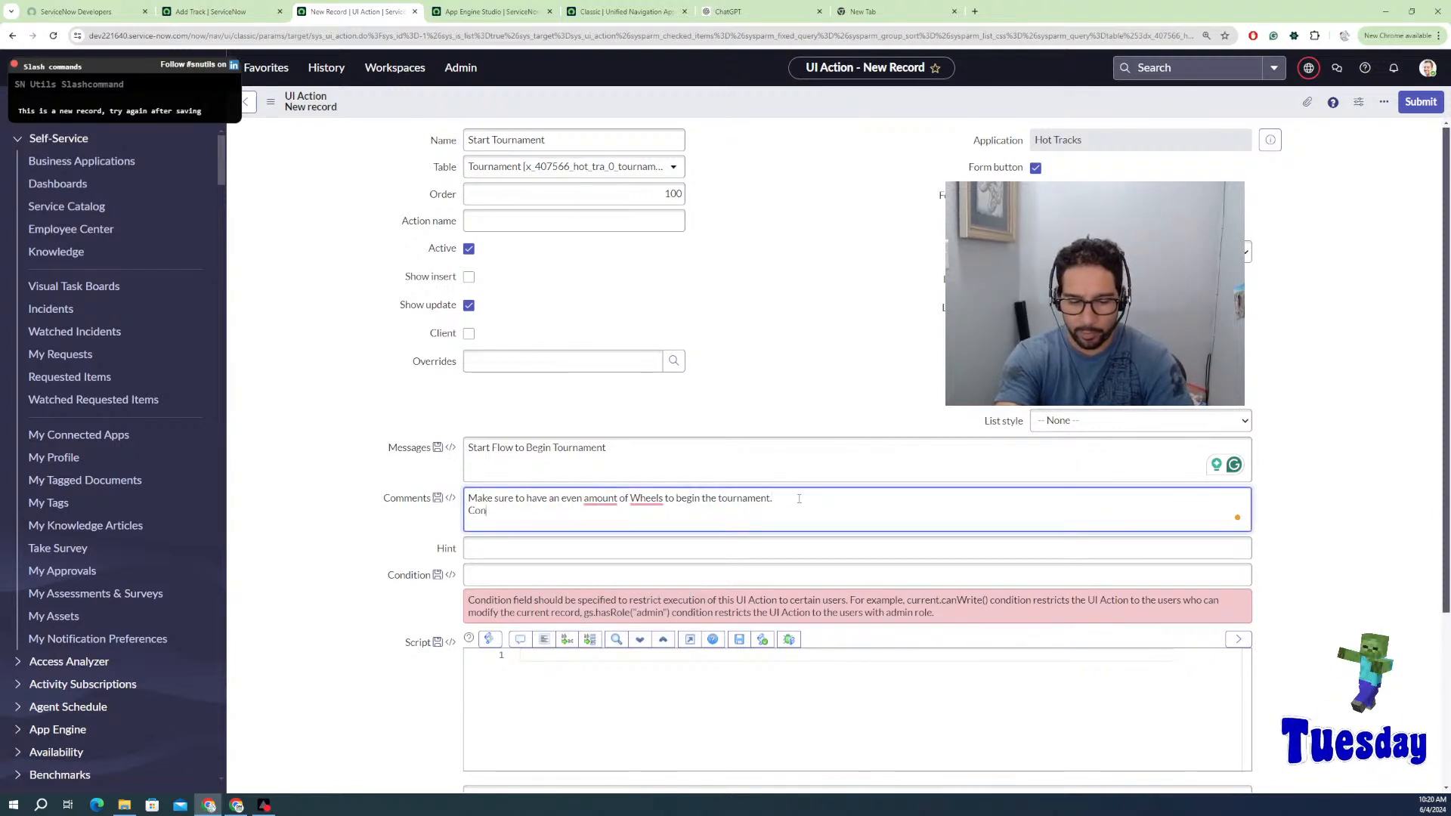
{"action": "type", "text": "dition"}
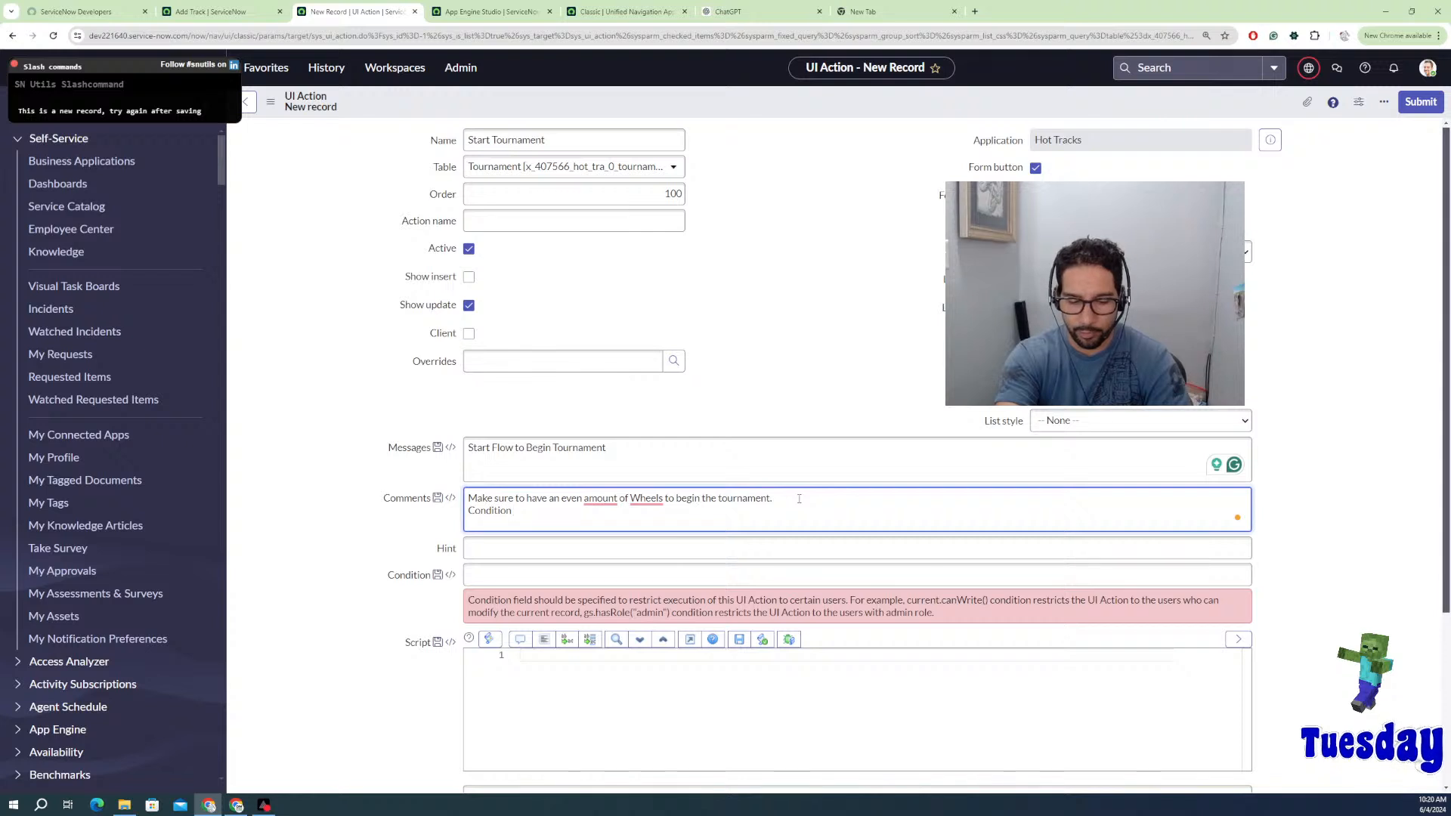
{"action": "type", "text": " should be"}
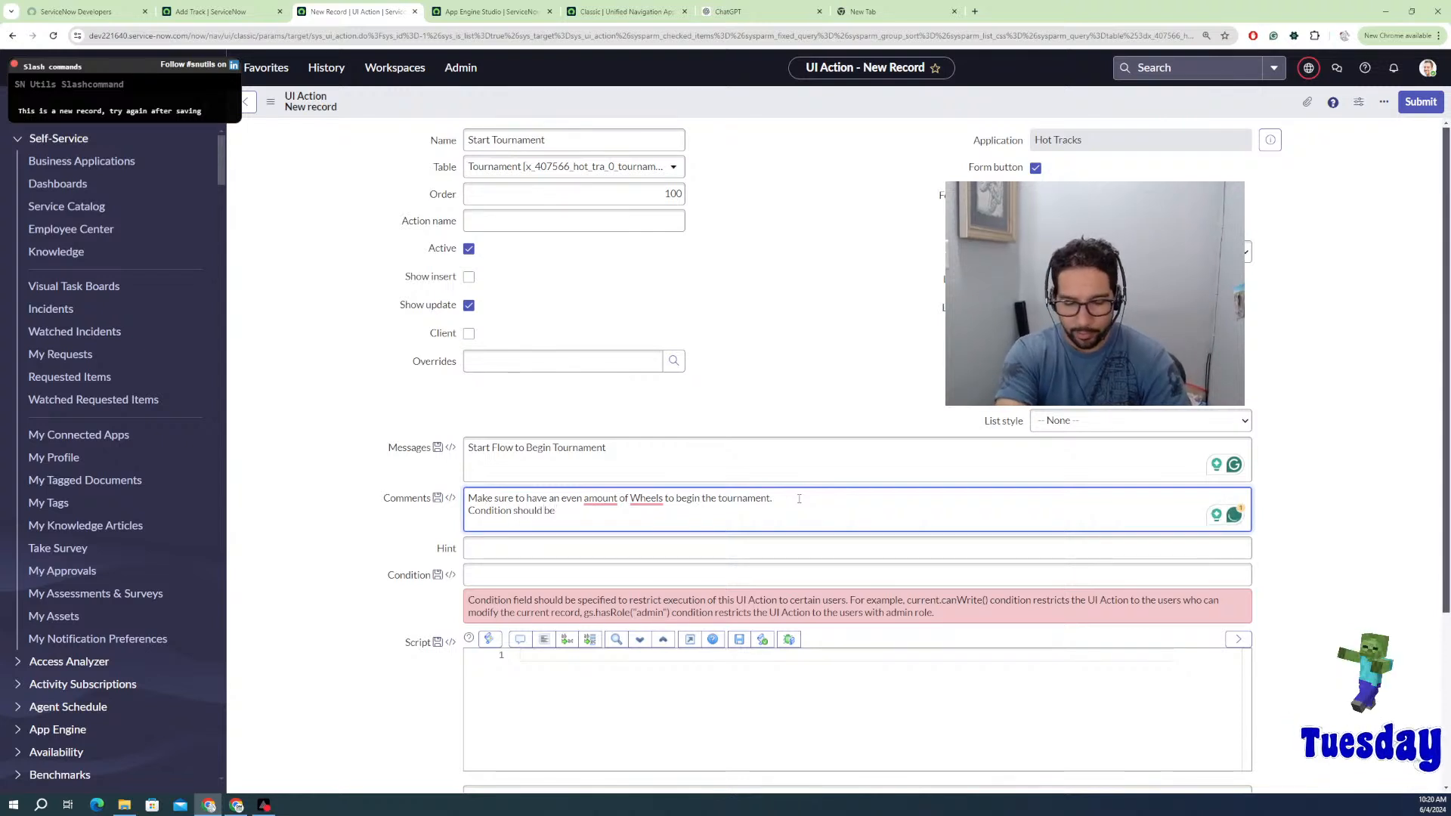
{"action": "type", "text": ":"}
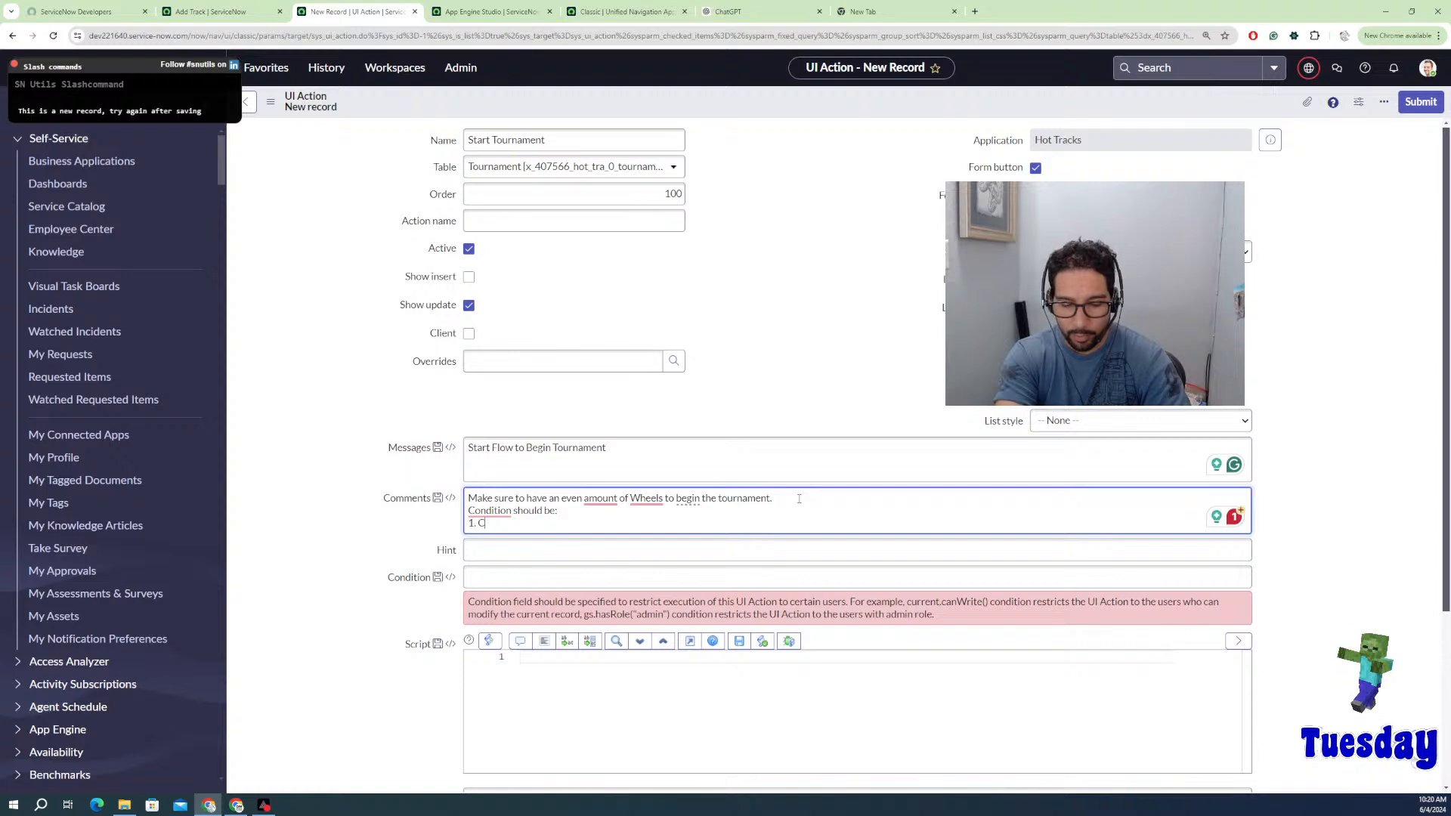
{"action": "type", "text": "Car"}
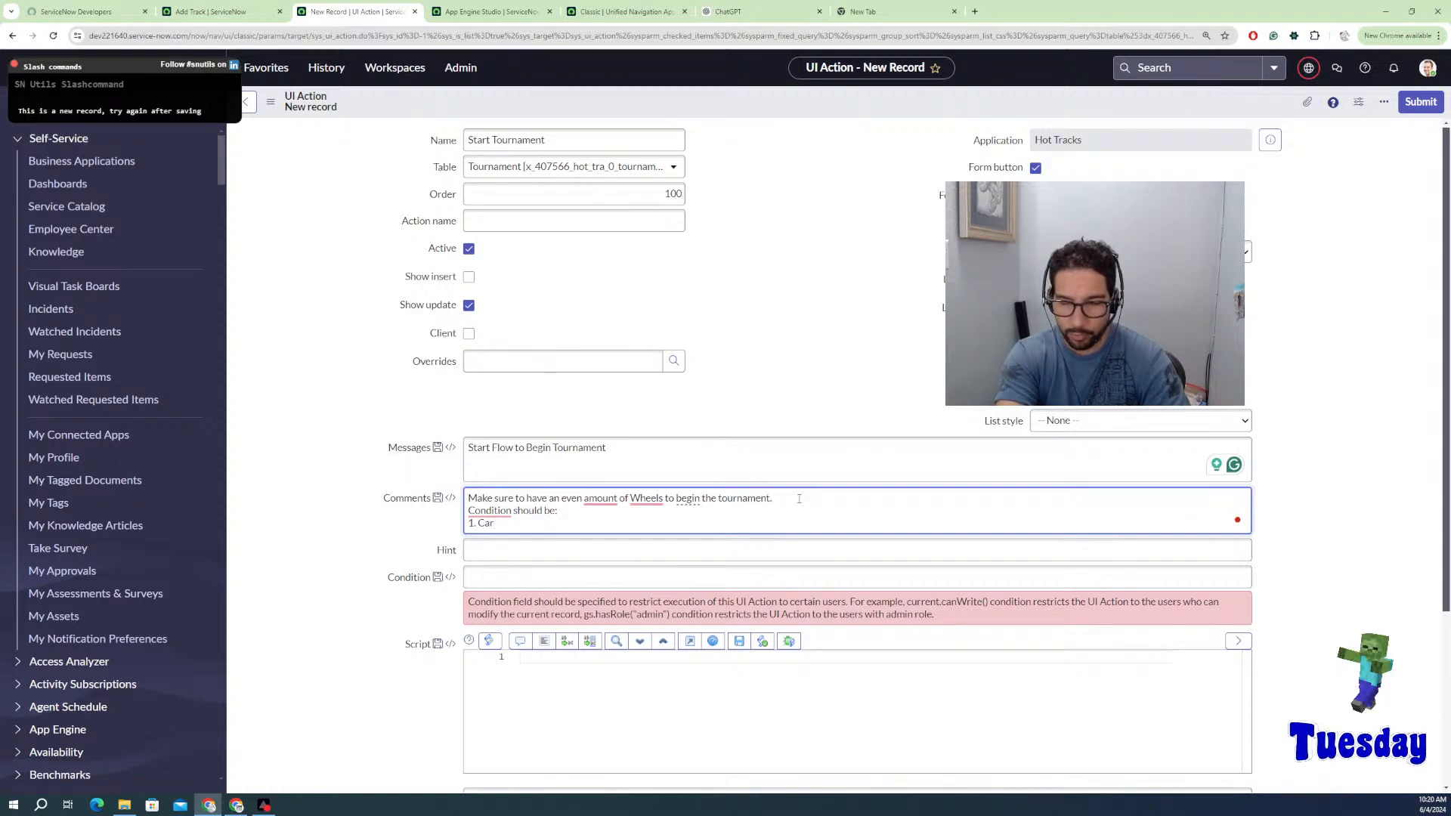
{"action": "type", "text": " in T"}
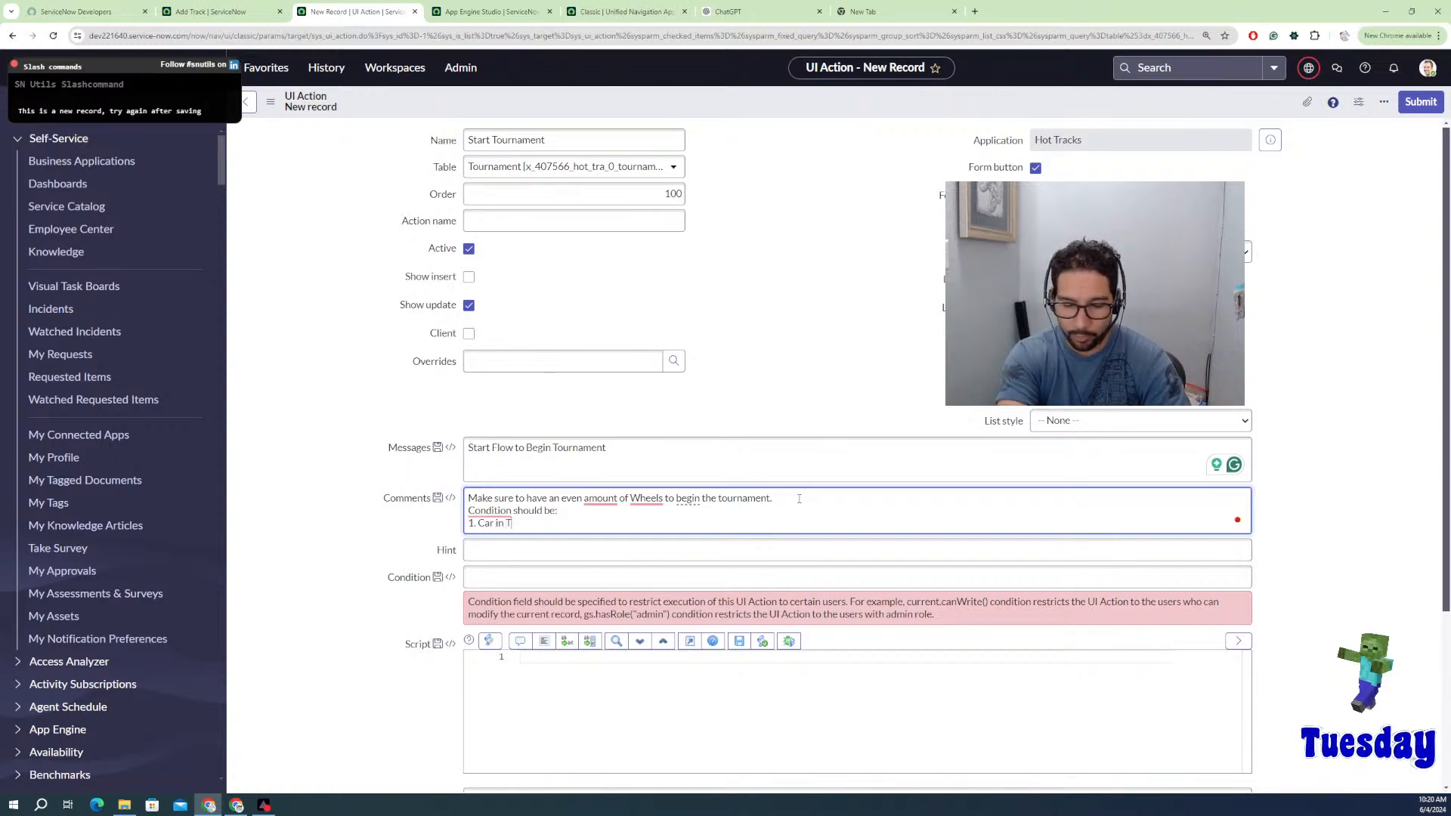
{"action": "type", "text": "ourn"}
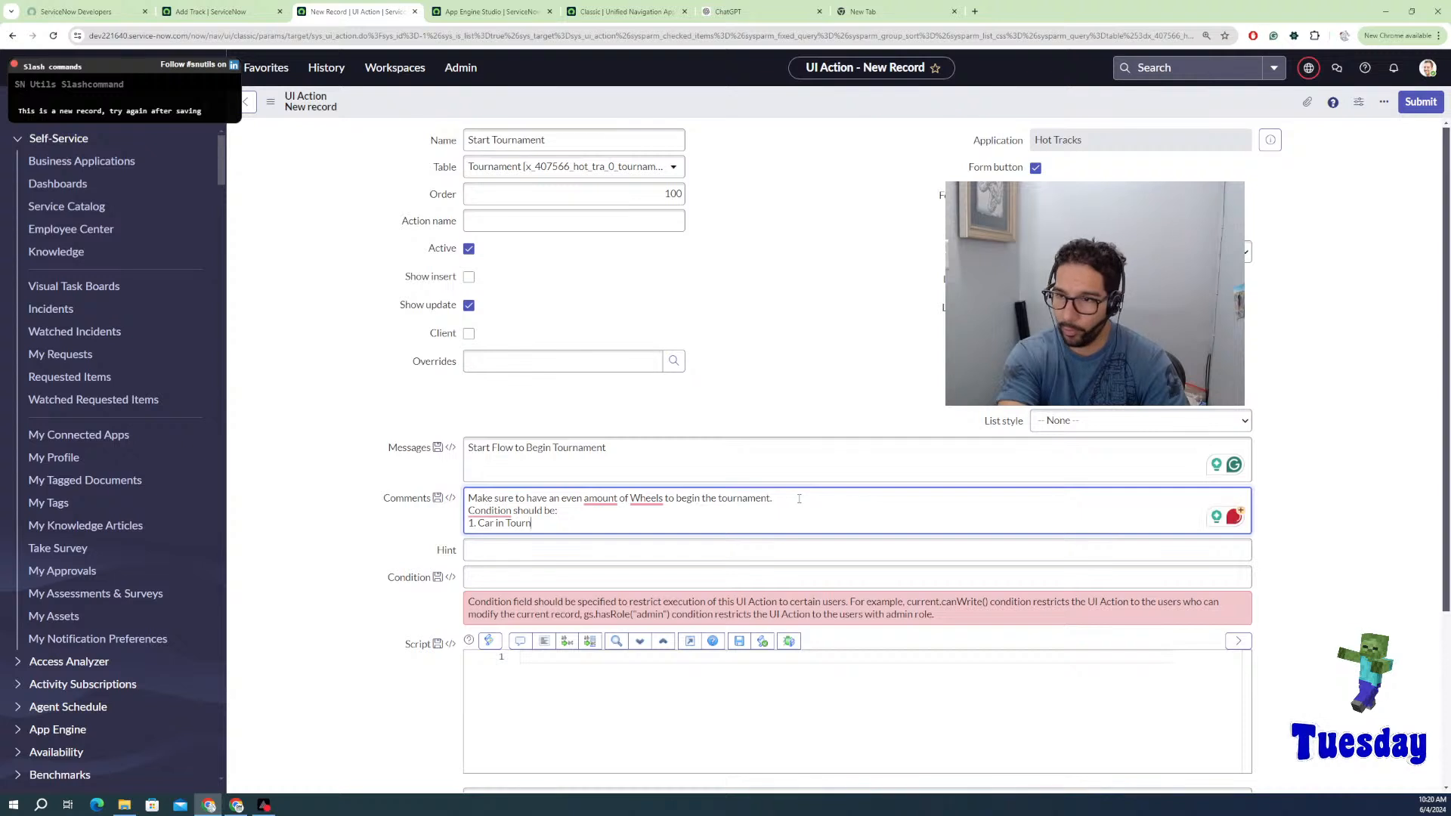
{"action": "type", "text": "ament"}
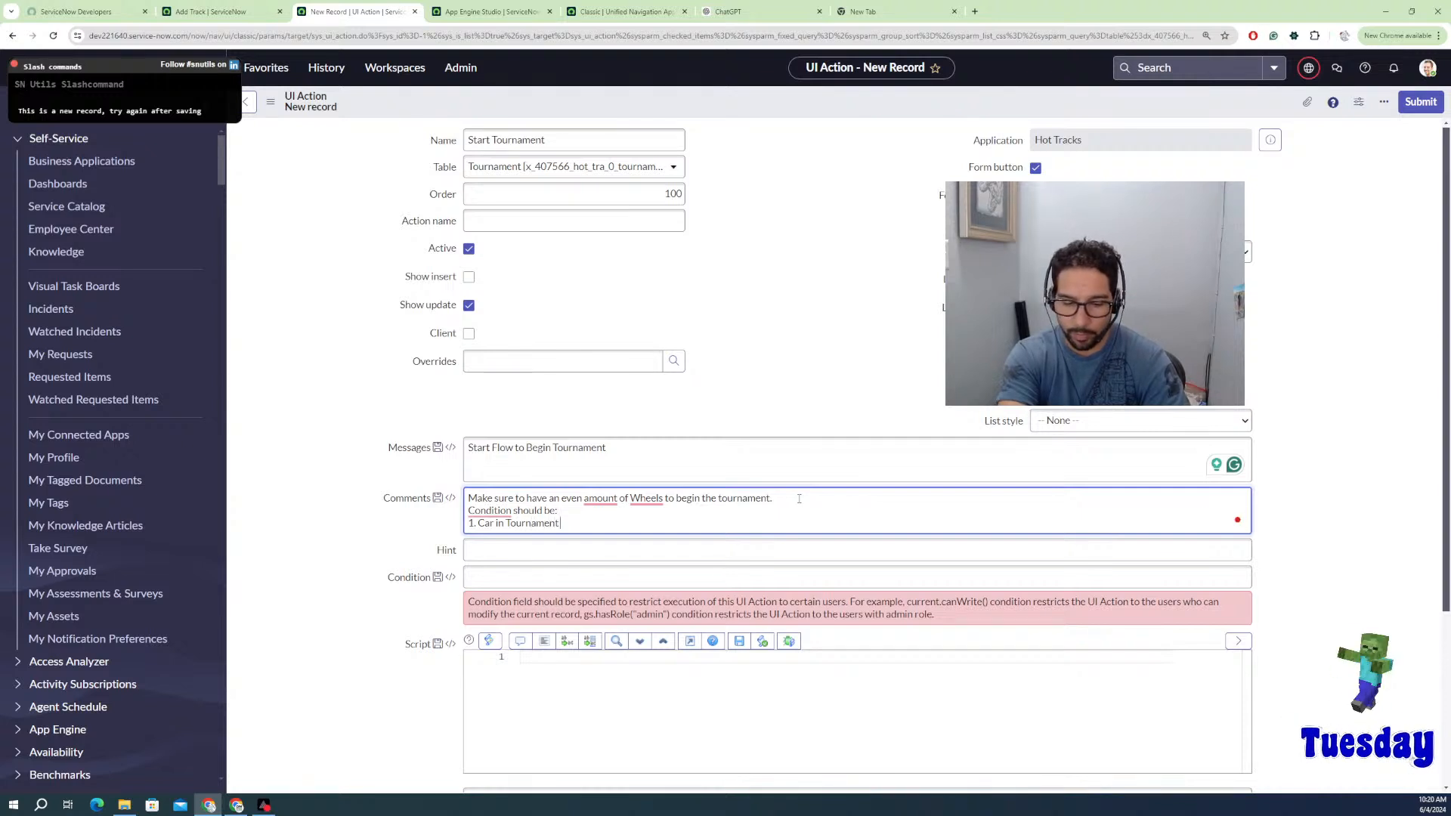
{"action": "type", "text": " should ma"}
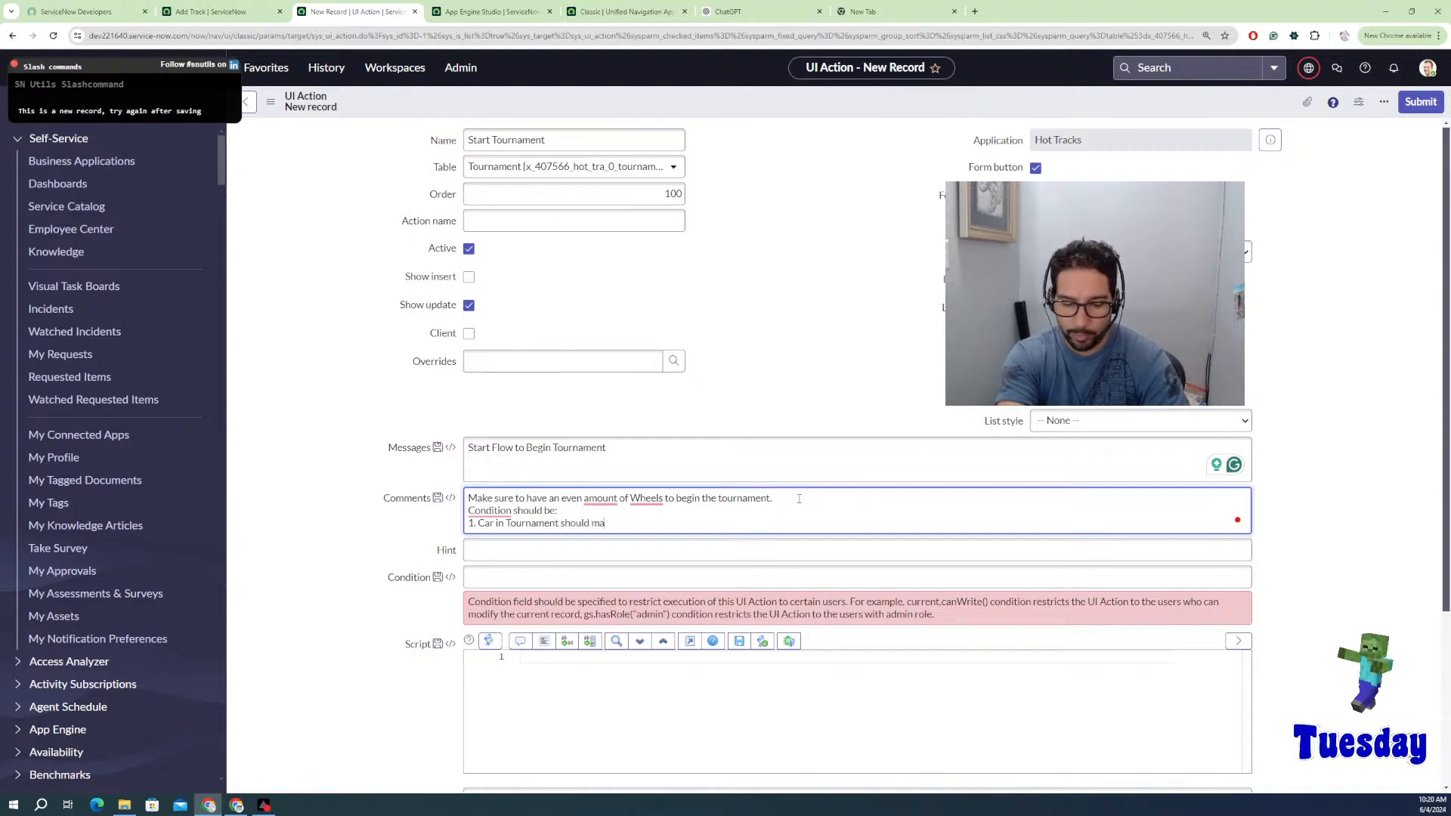
{"action": "type", "text": "tch the"}
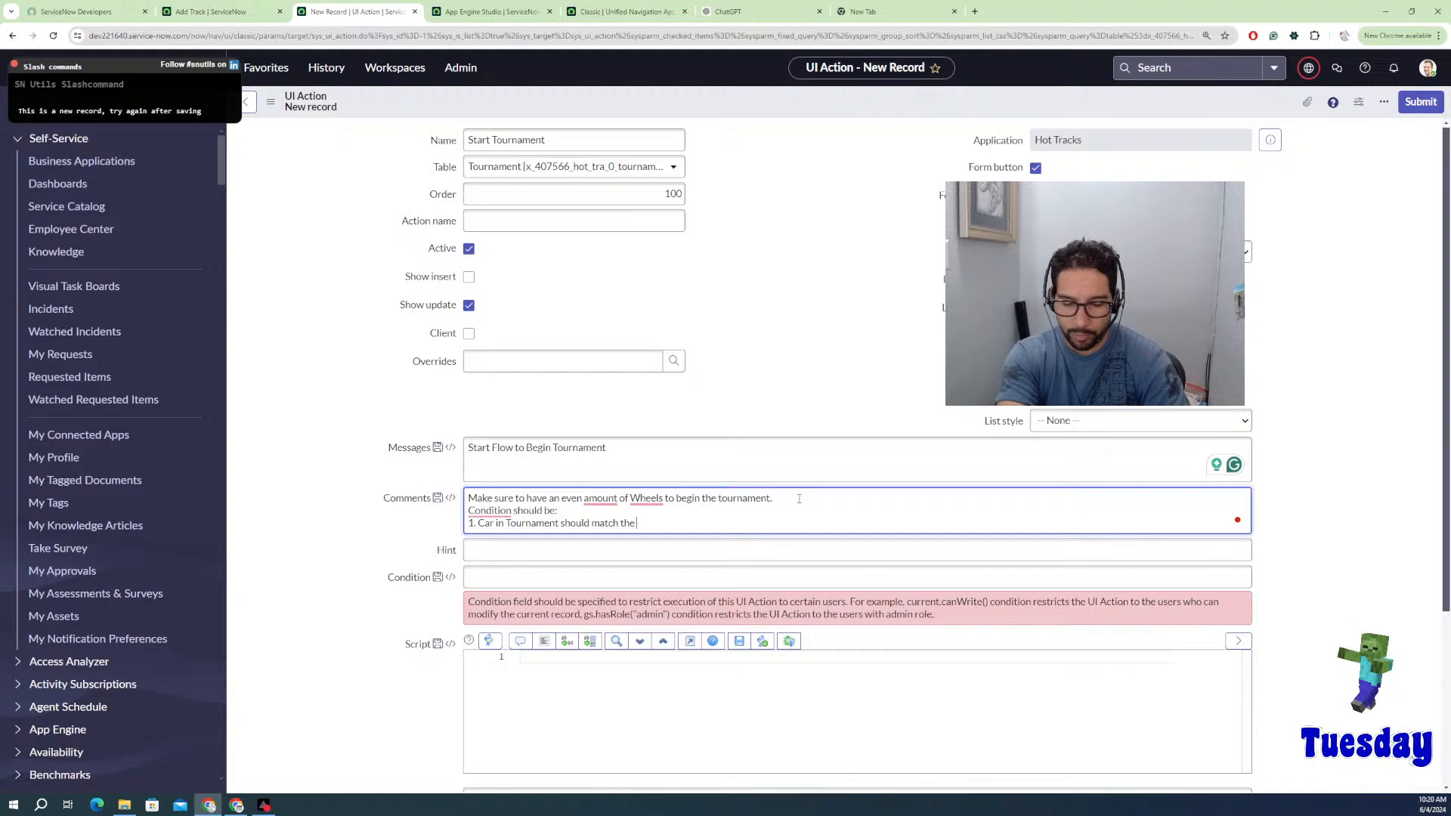
{"action": "type", "text": " Cars se"}
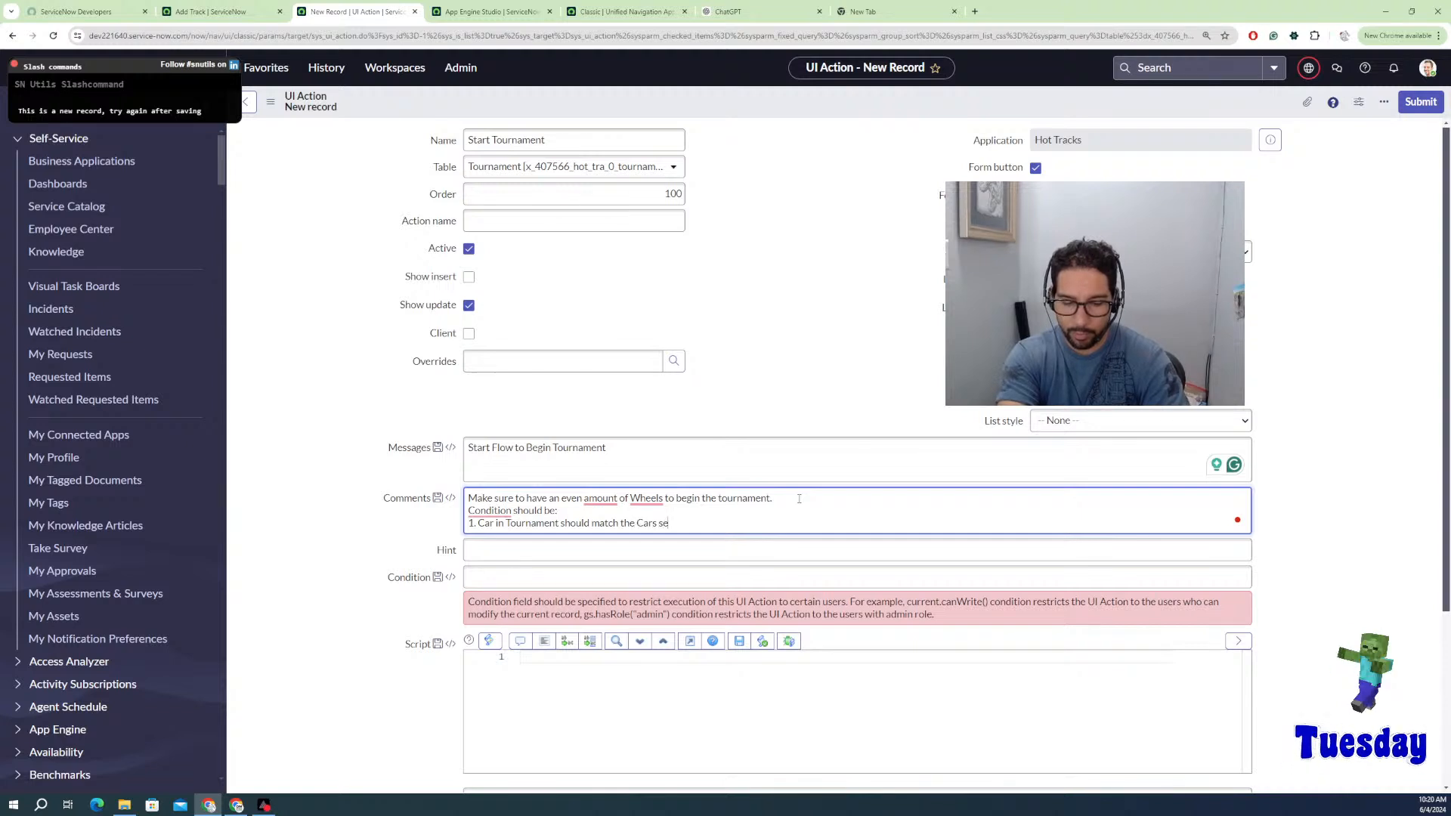
{"action": "type", "text": "t"}
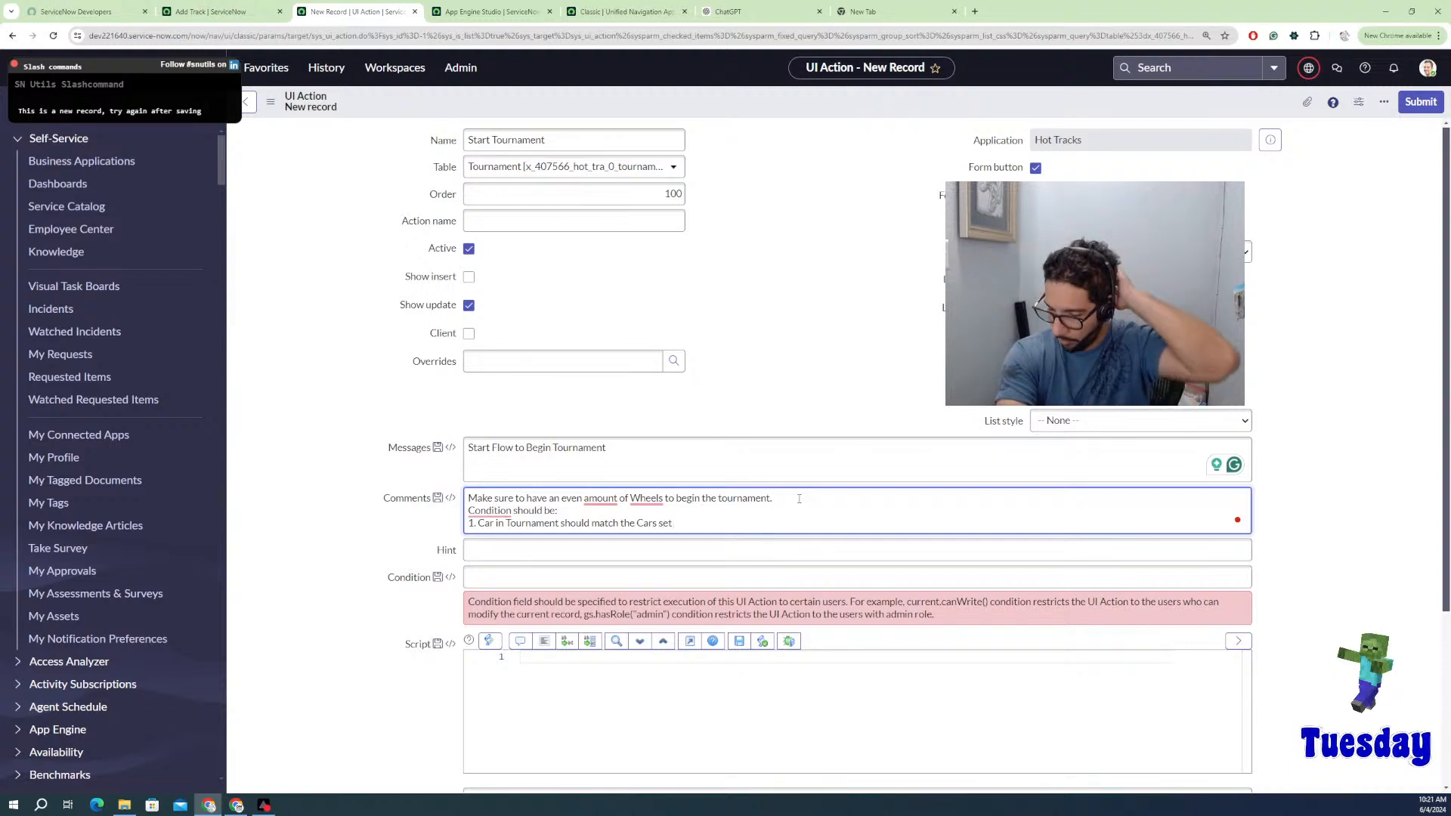
{"action": "type", "text": " to co"}
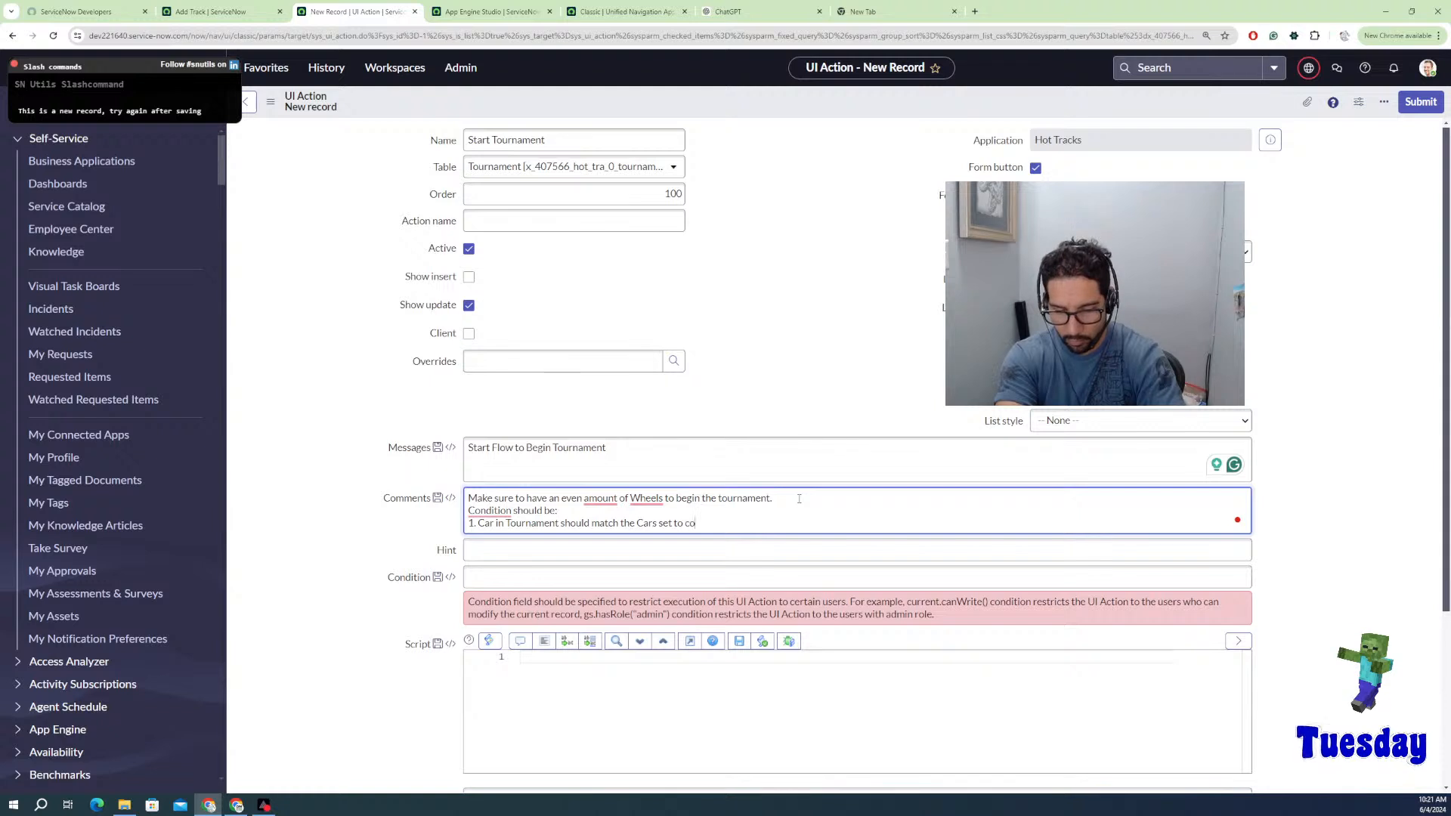
{"action": "type", "text": "mpeter"}
{"action": "key", "text": "BackSpace"}
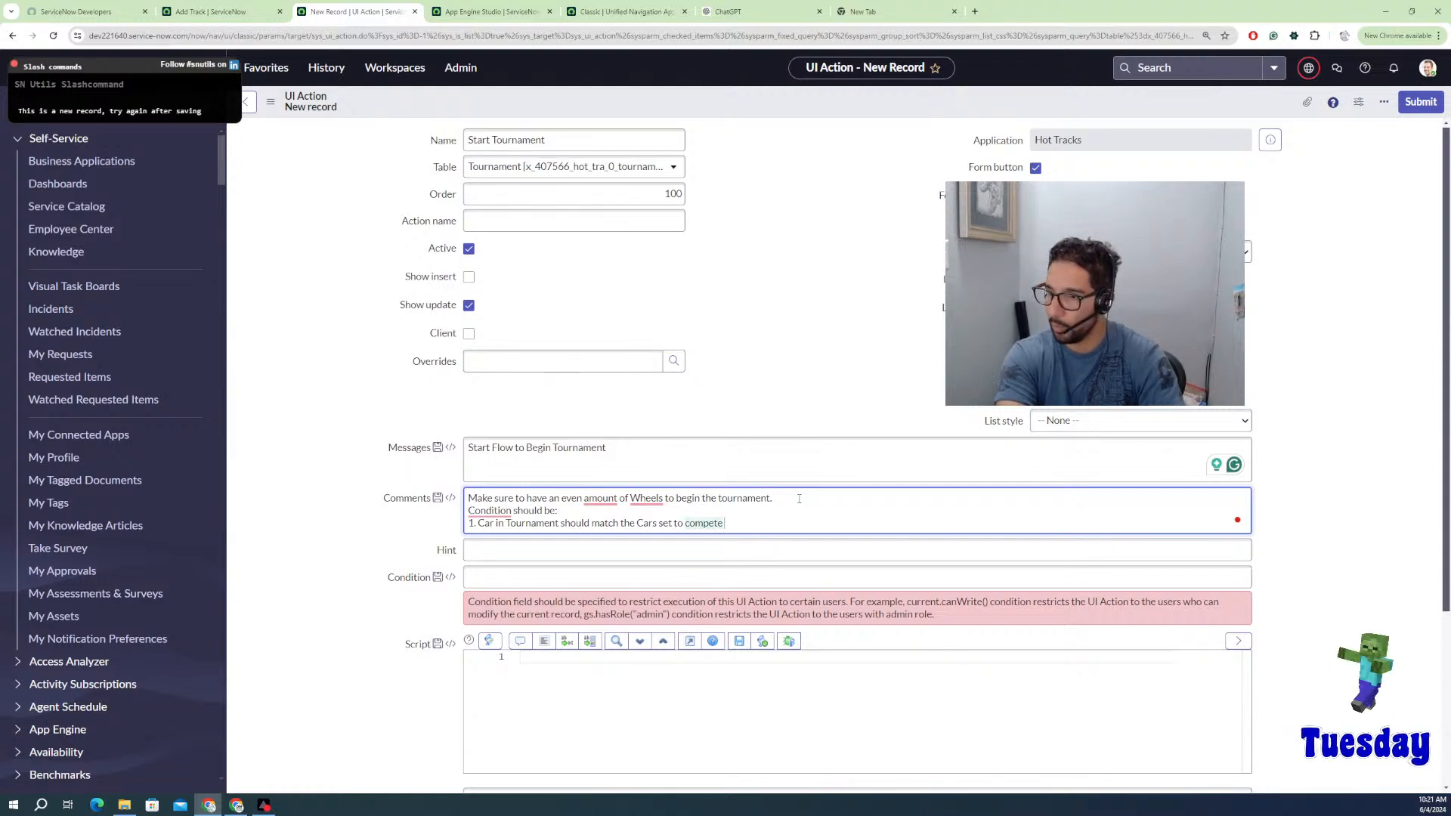
{"action": "type", "text": "."}
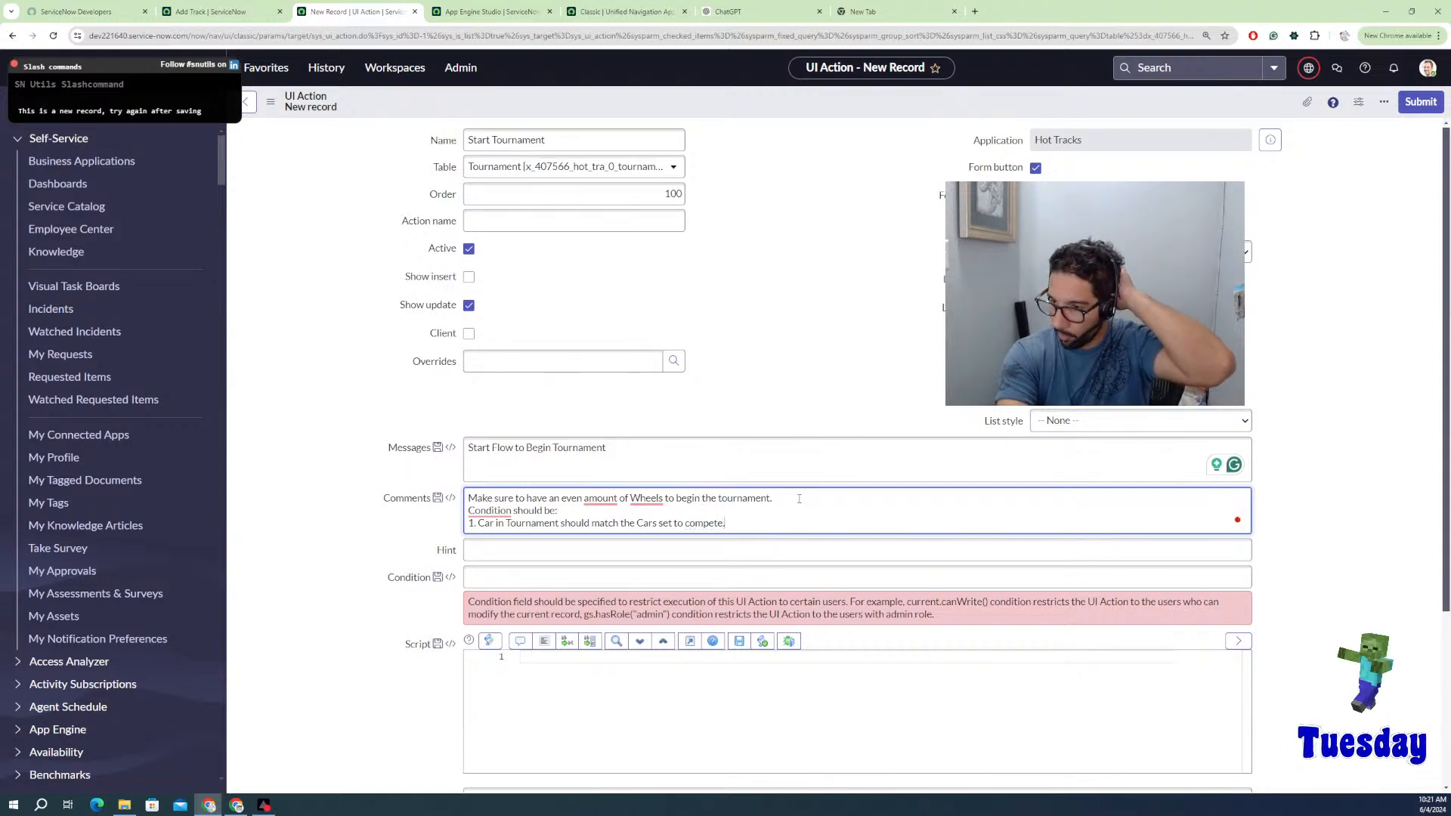
{"action": "key", "text": "Return"}
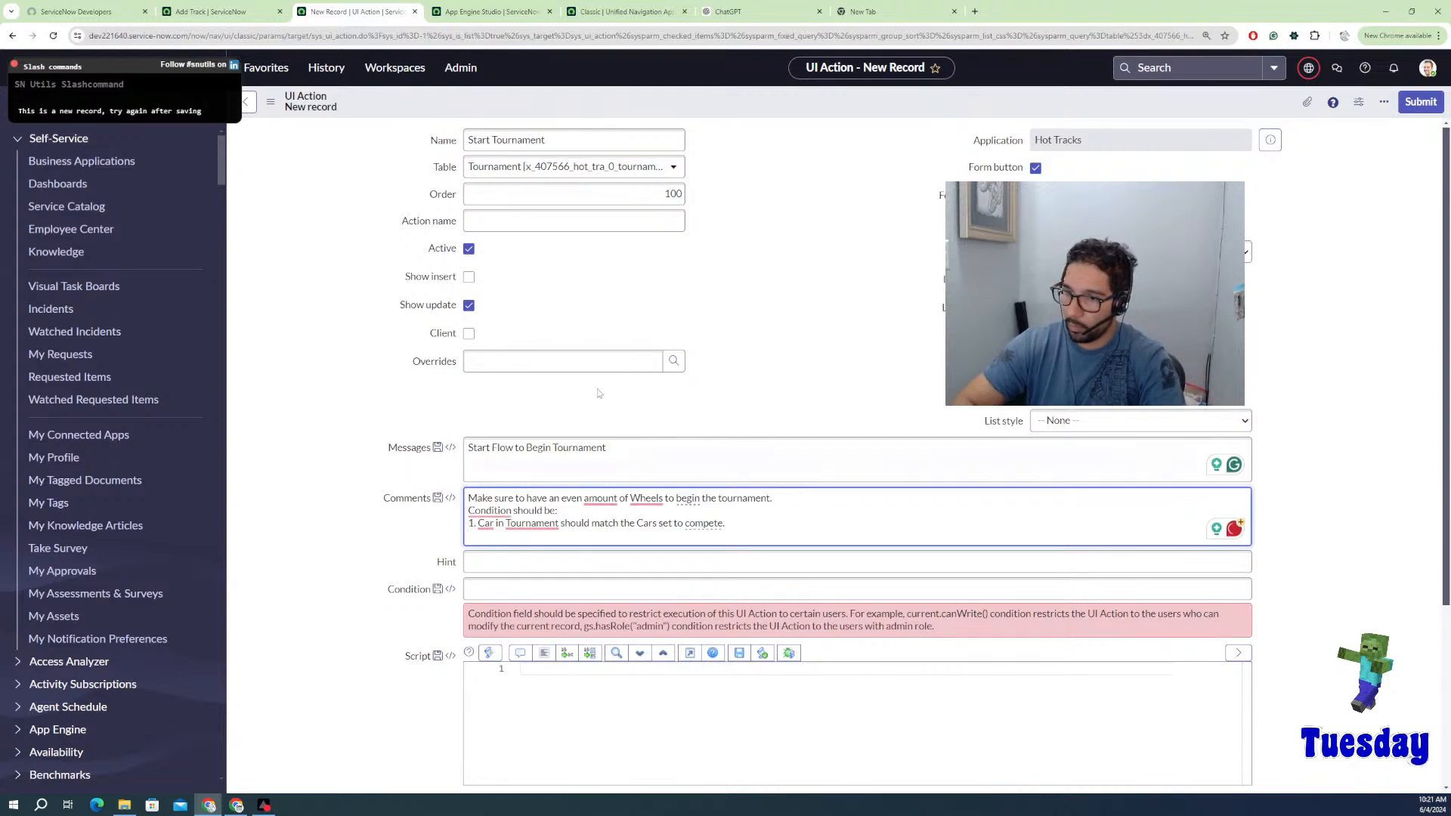
{"action": "left_click", "coordinate": [495, 523]}
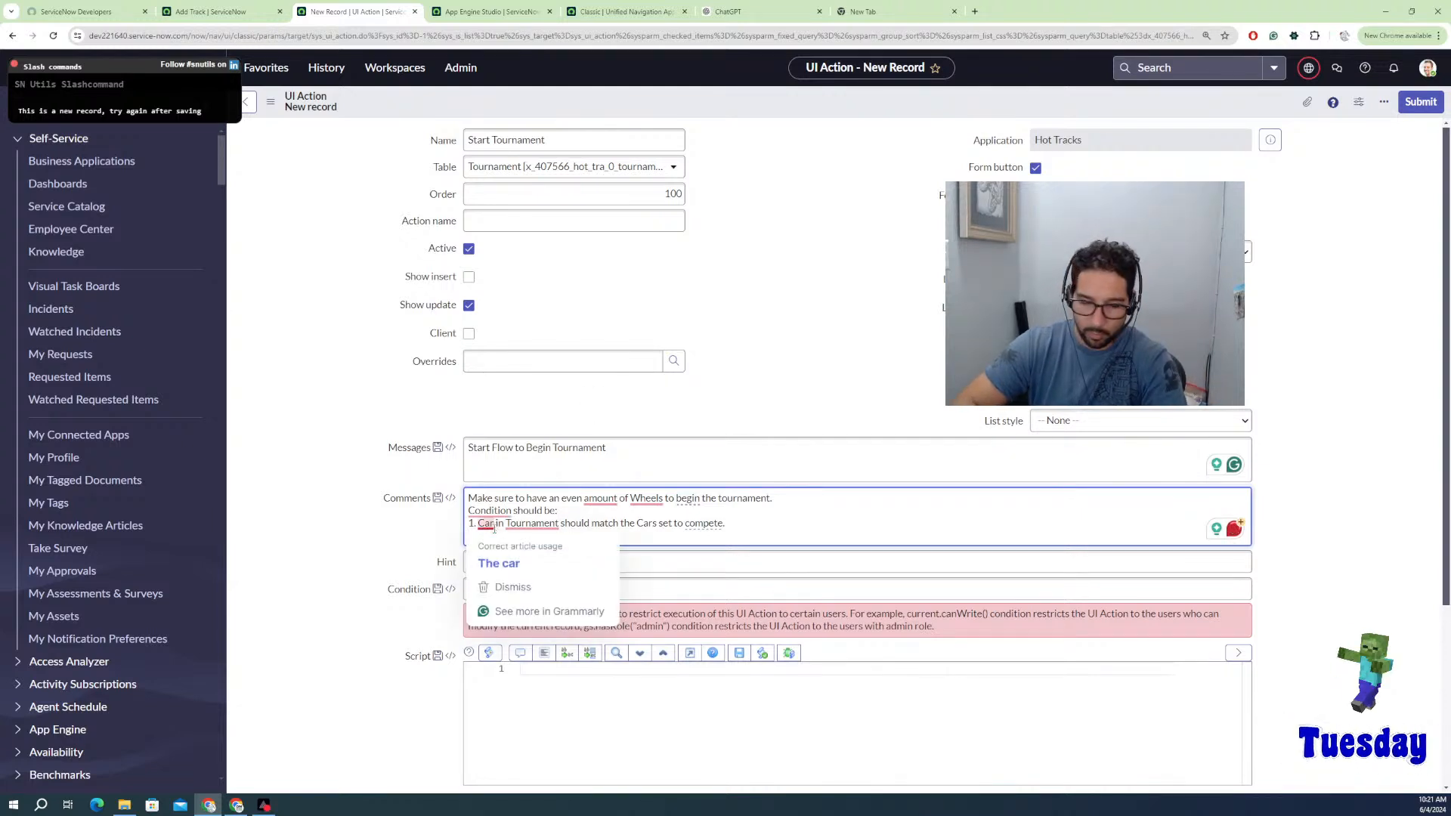
{"action": "type", "text": "set to compete. "}
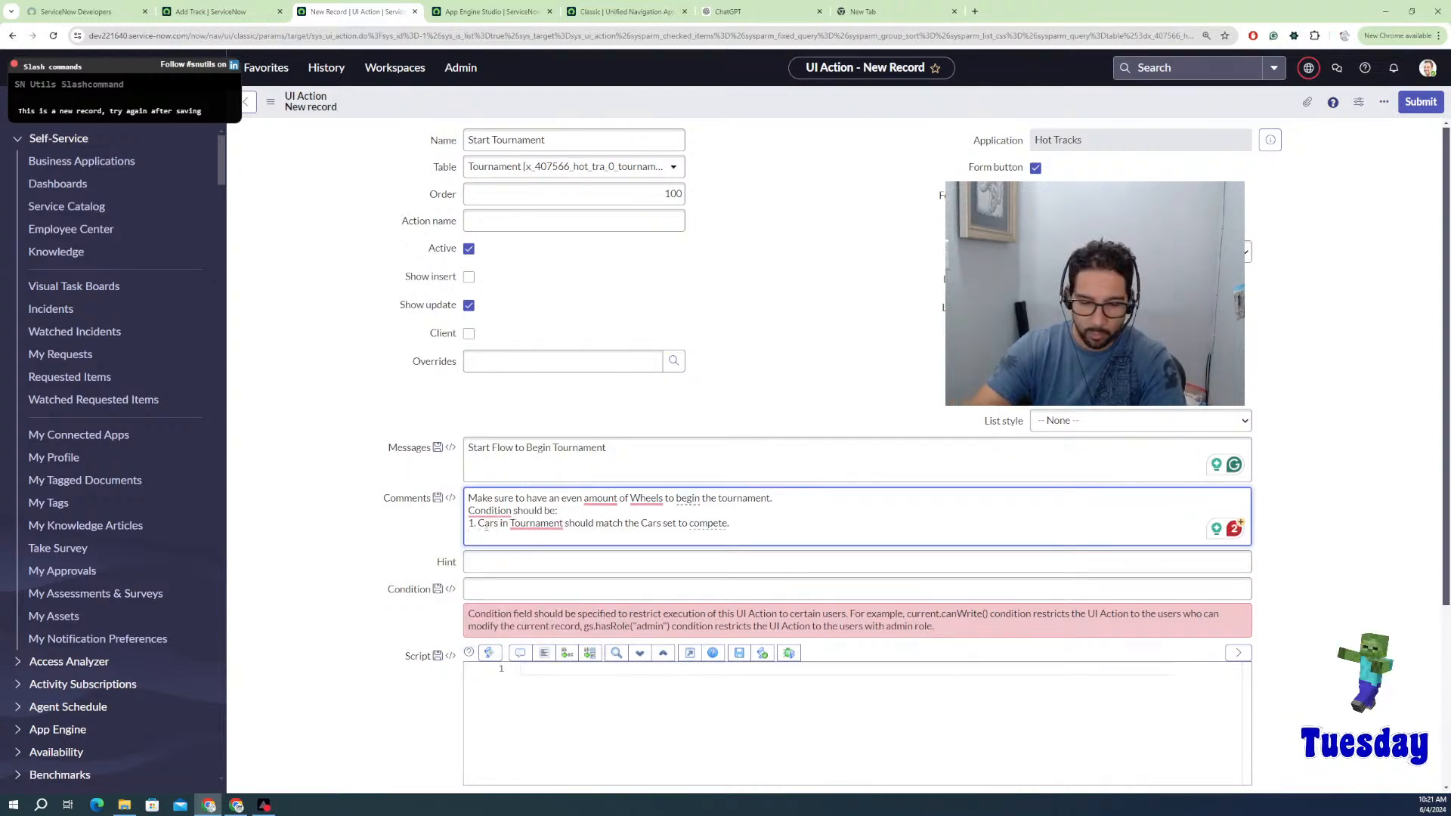
{"action": "type", "text": "2."}
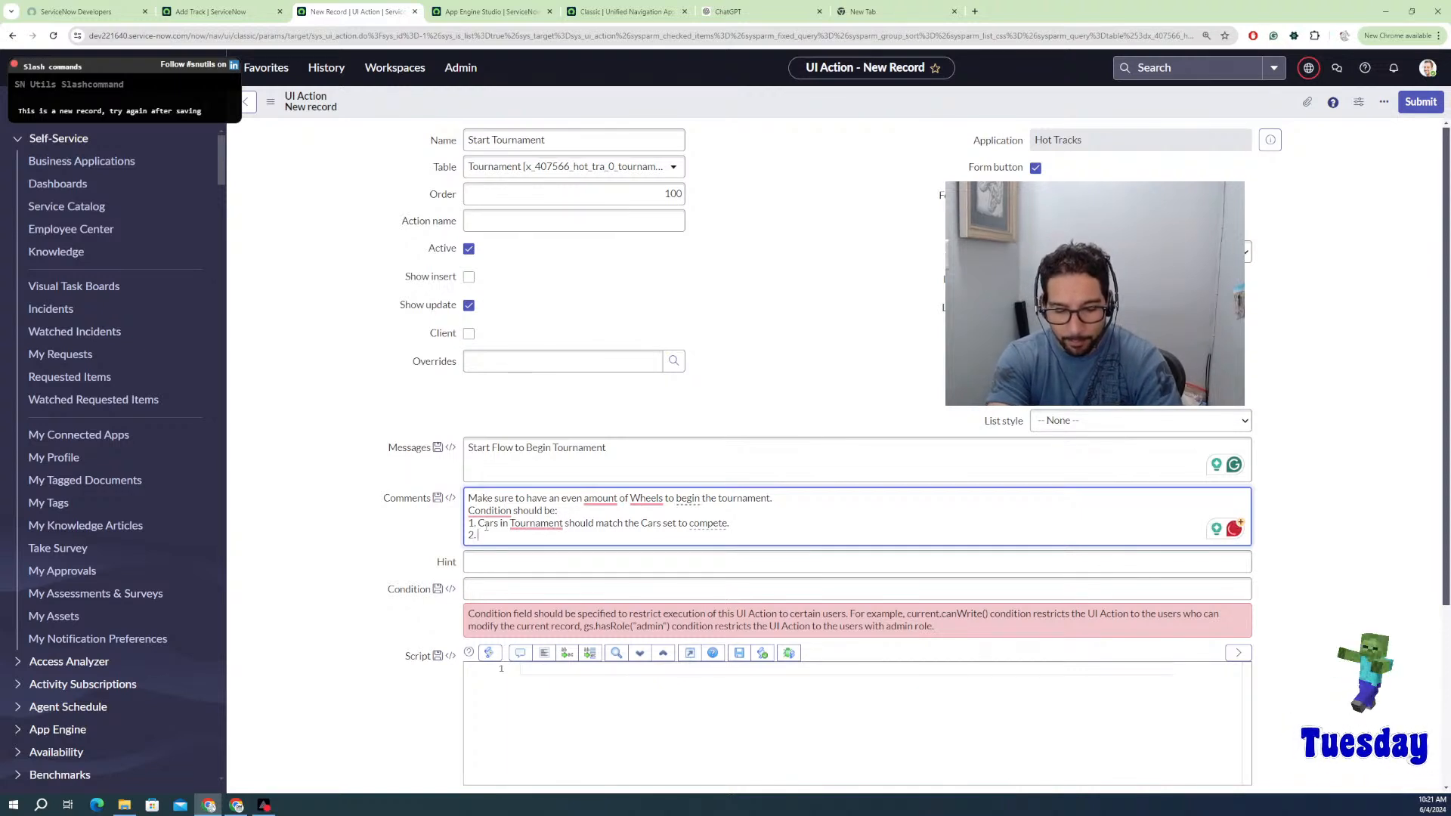
{"action": "type", "text": " State"}
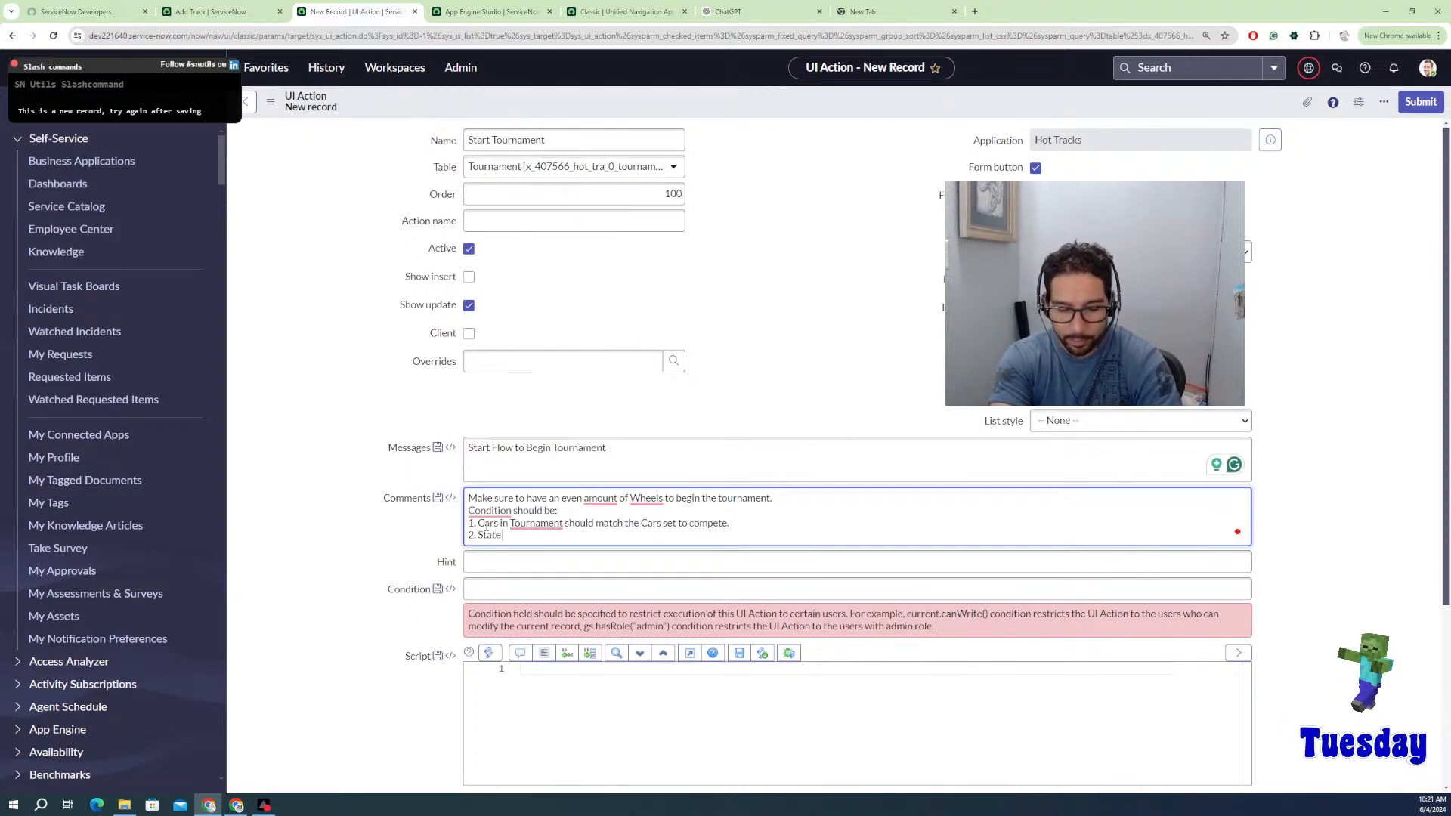
{"action": "type", "text": " should be"}
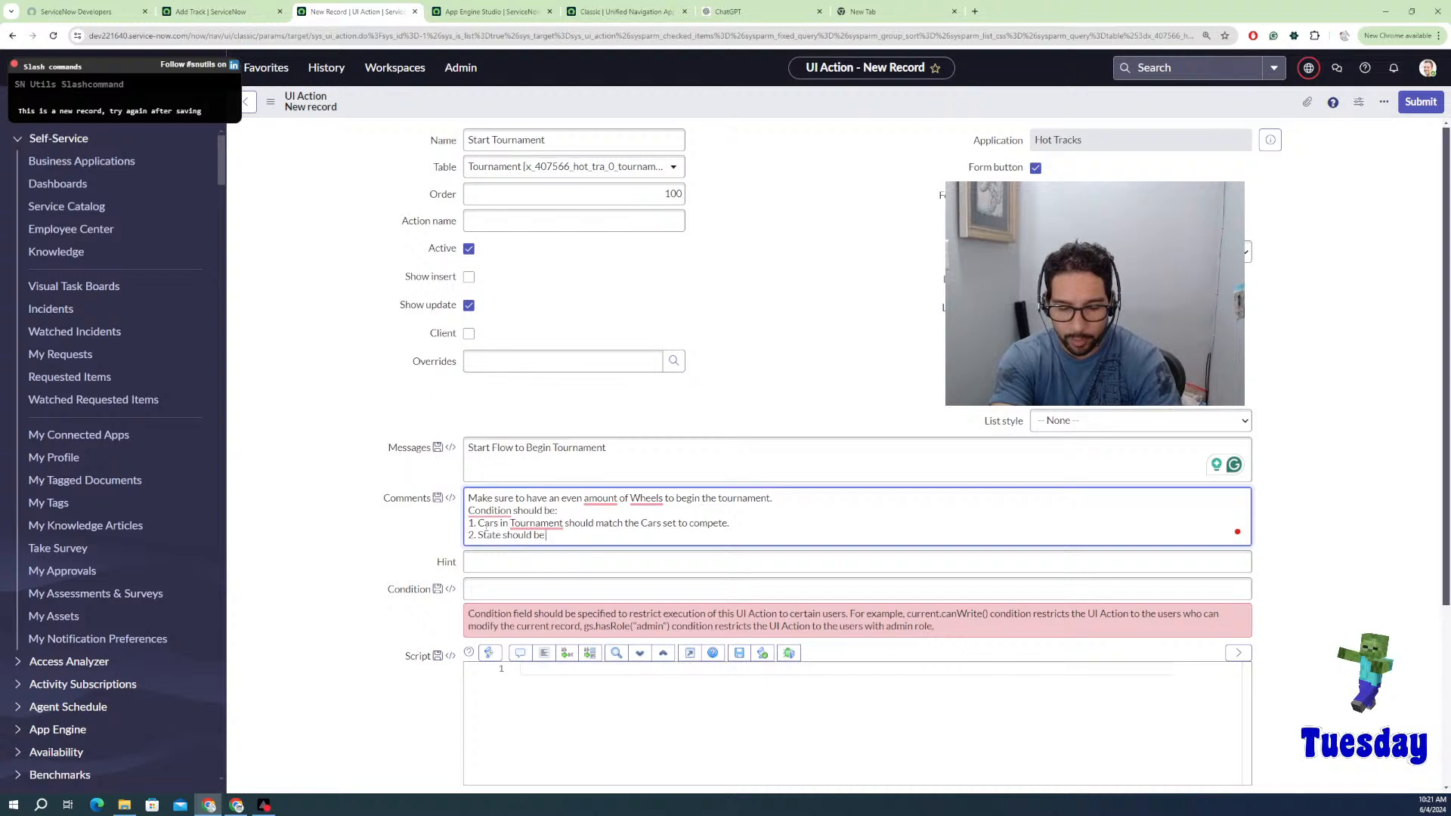
{"action": "type", "text": " Ready"}
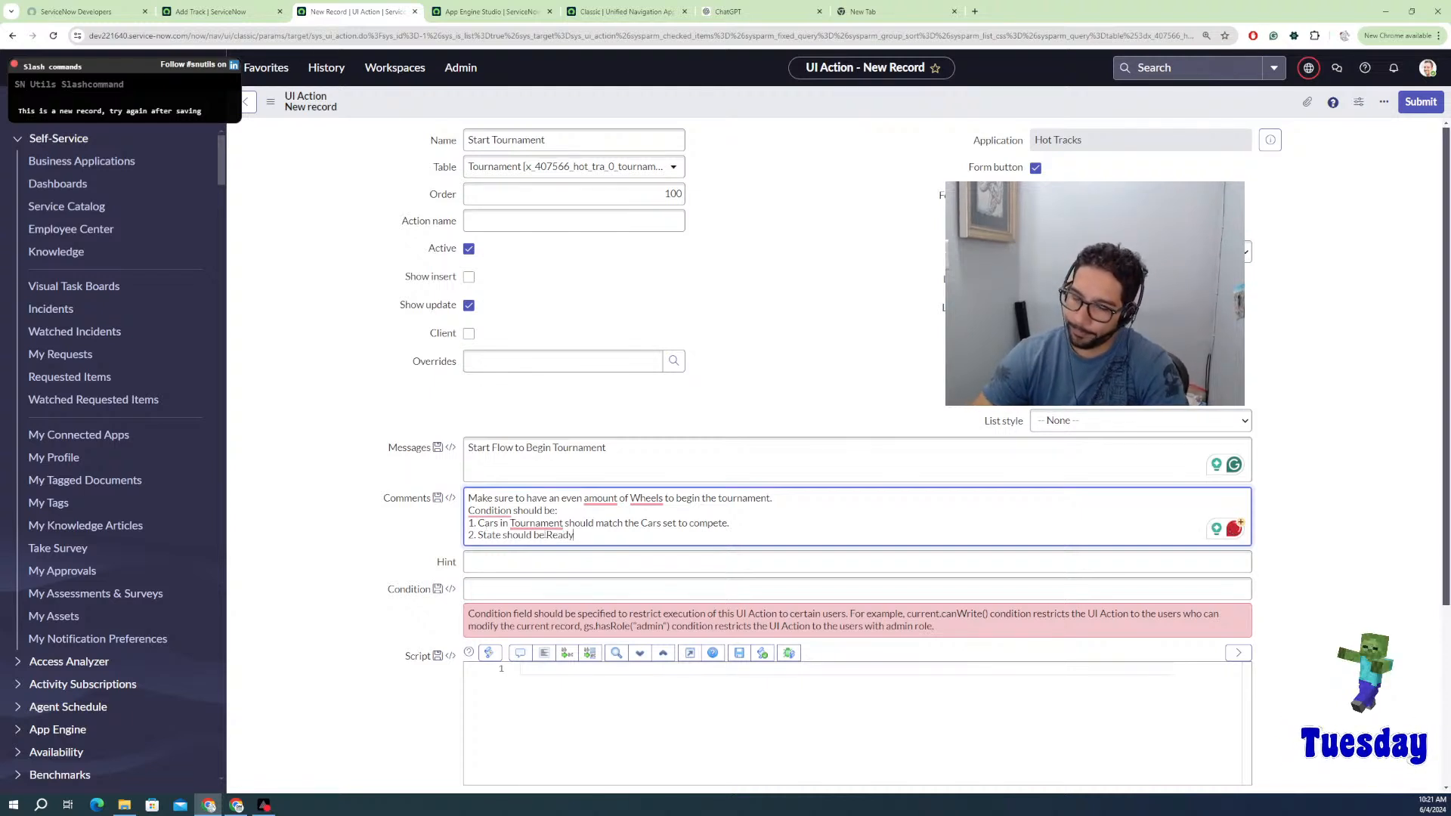
{"action": "key", "text": "Return"}
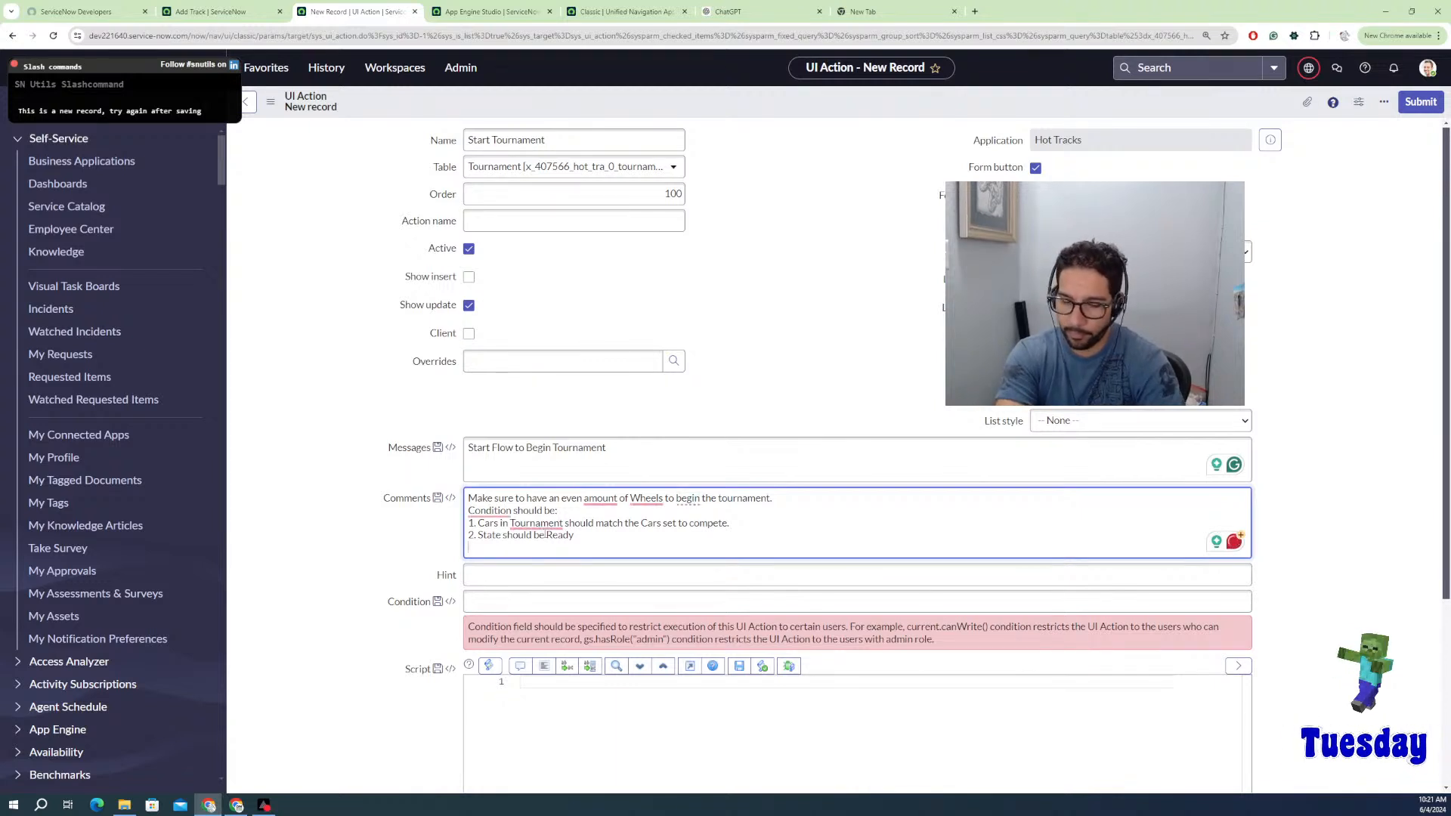
{"action": "type", "text": "3."}
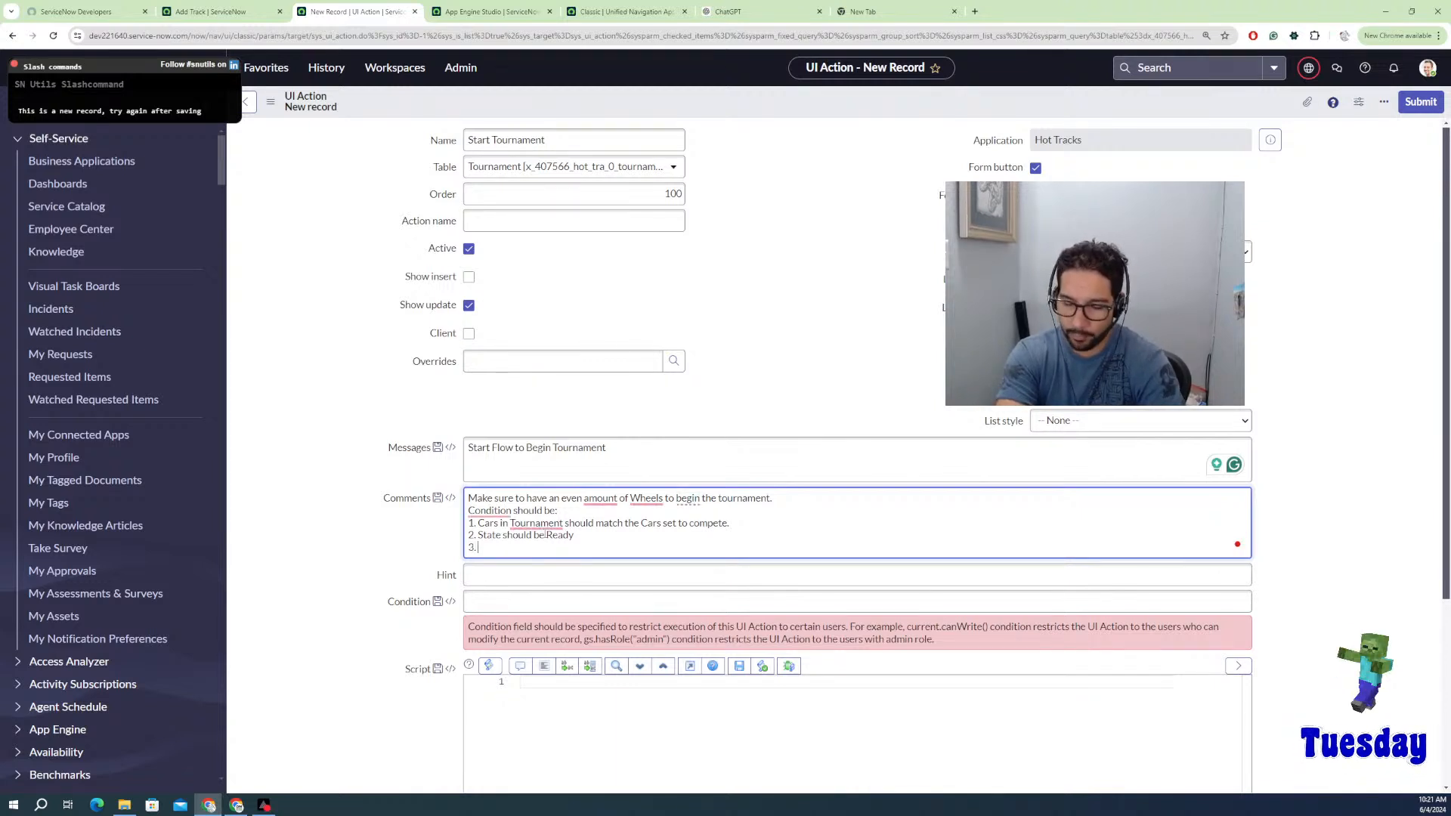
{"action": "key", "text": "BackSpace"}
{"action": "key", "text": "BackSpace"}
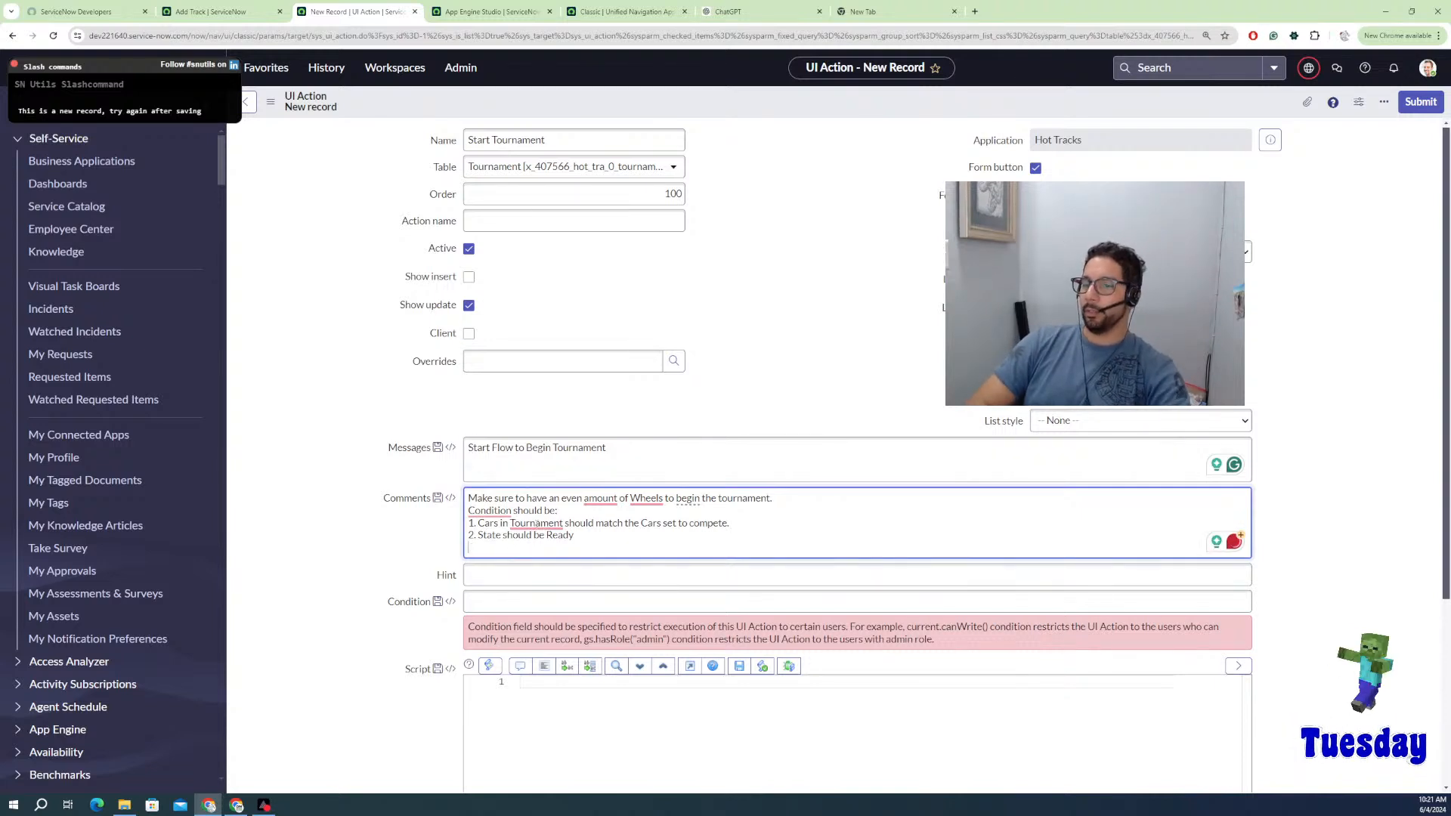
{"action": "mouse_move", "coordinate": [536, 523]}
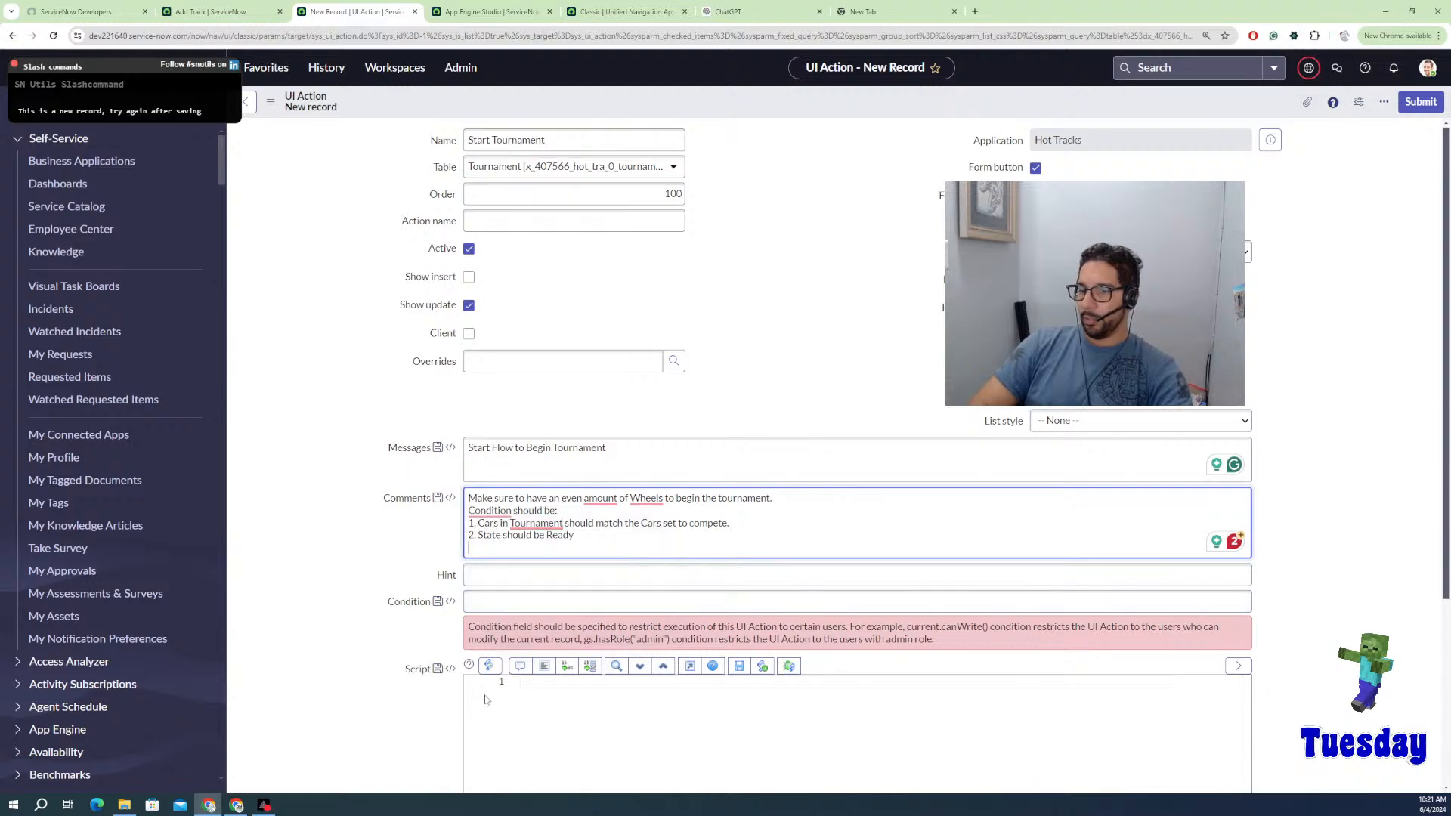
Step: Try typing 'current.' with autocomplete in the Script field, then erase it
{"action": "left_click", "coordinate": [532, 705]}
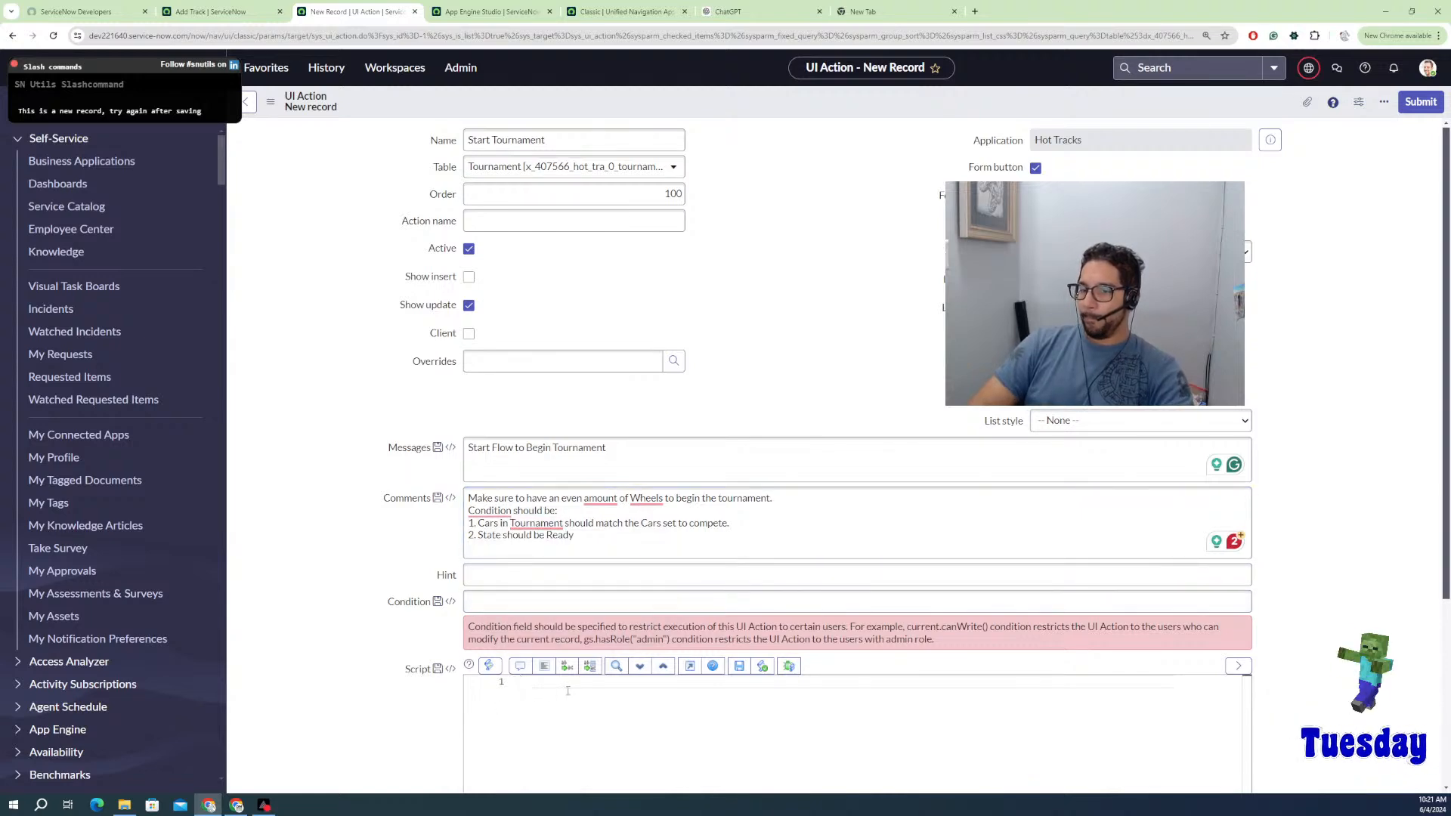
{"action": "scroll", "coordinate": [419, 691], "scroll_direction": "down", "scroll_amount": 4}
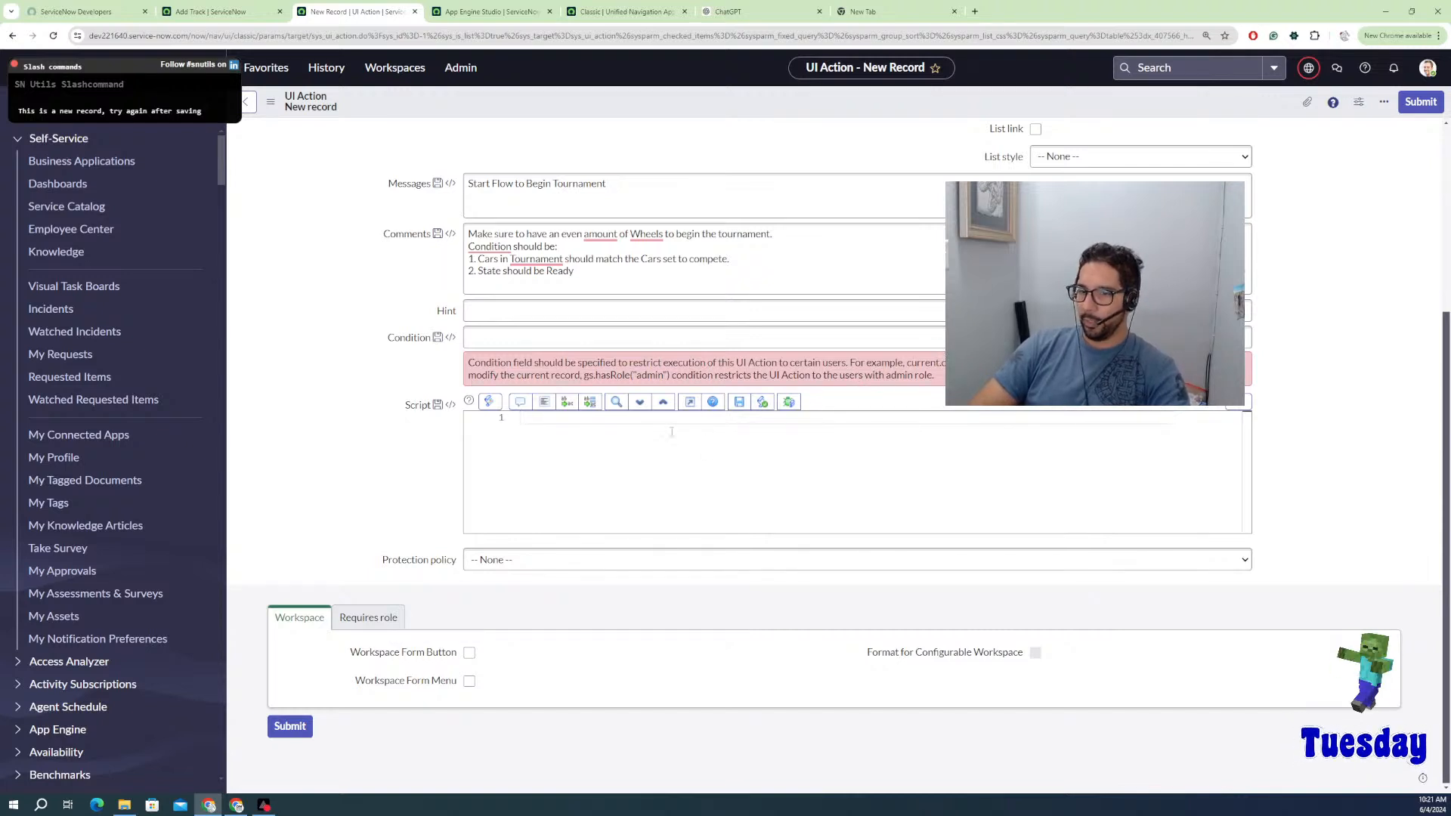
{"action": "type", "text": "cuy"}
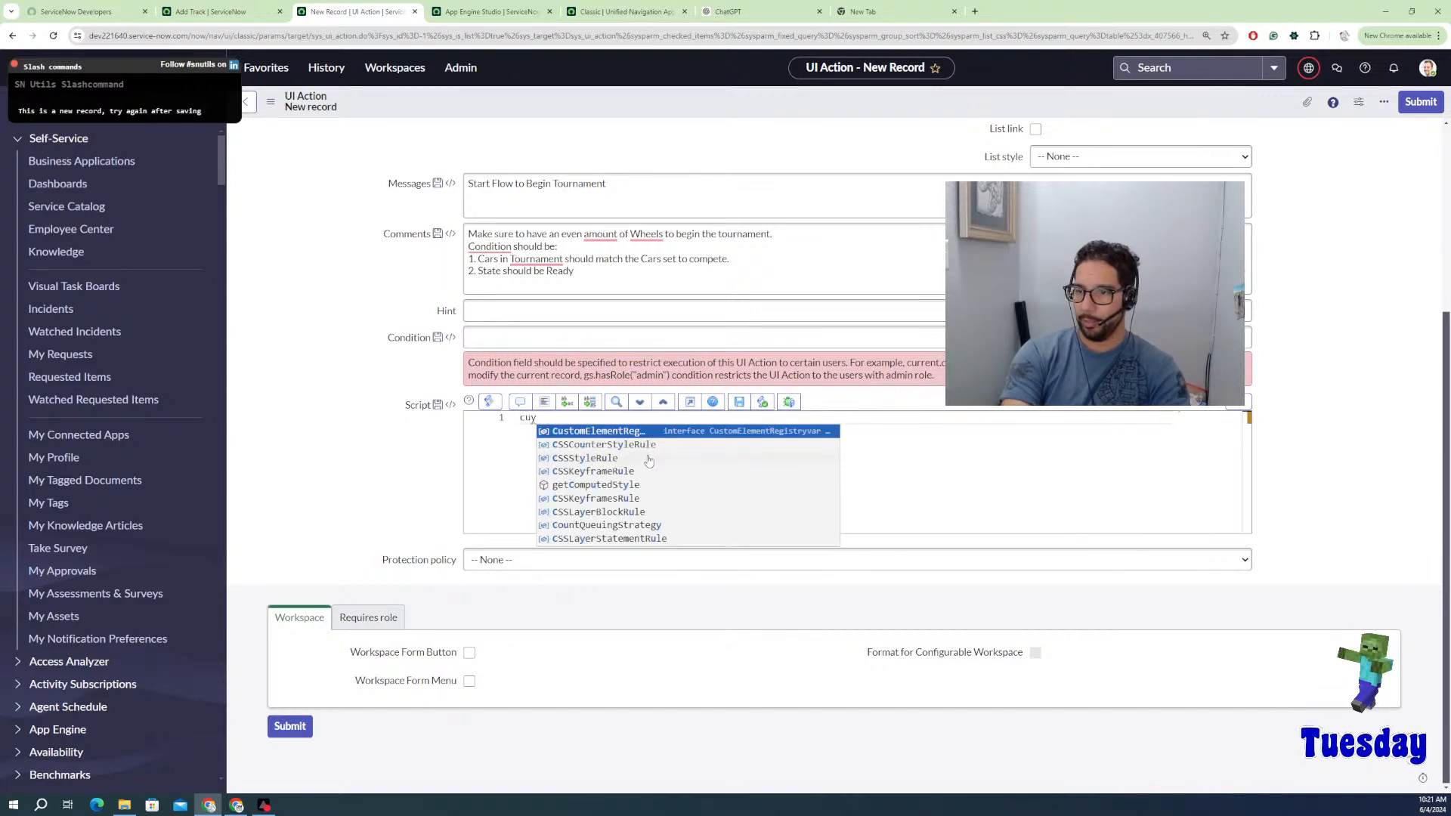
{"action": "key", "text": "BackSpace"}
{"action": "type", "text": "rr"}
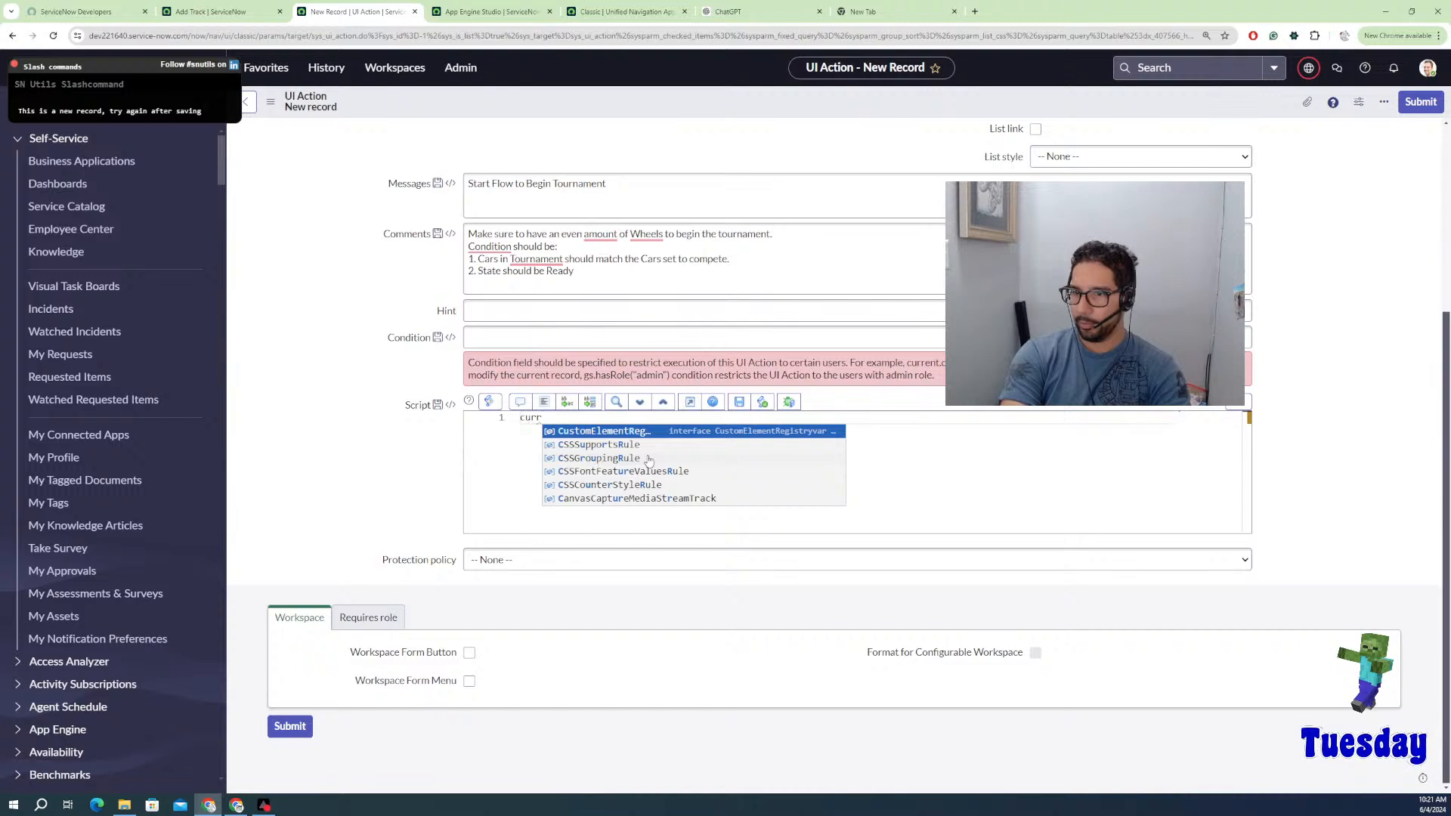
{"action": "type", "text": "ent"}
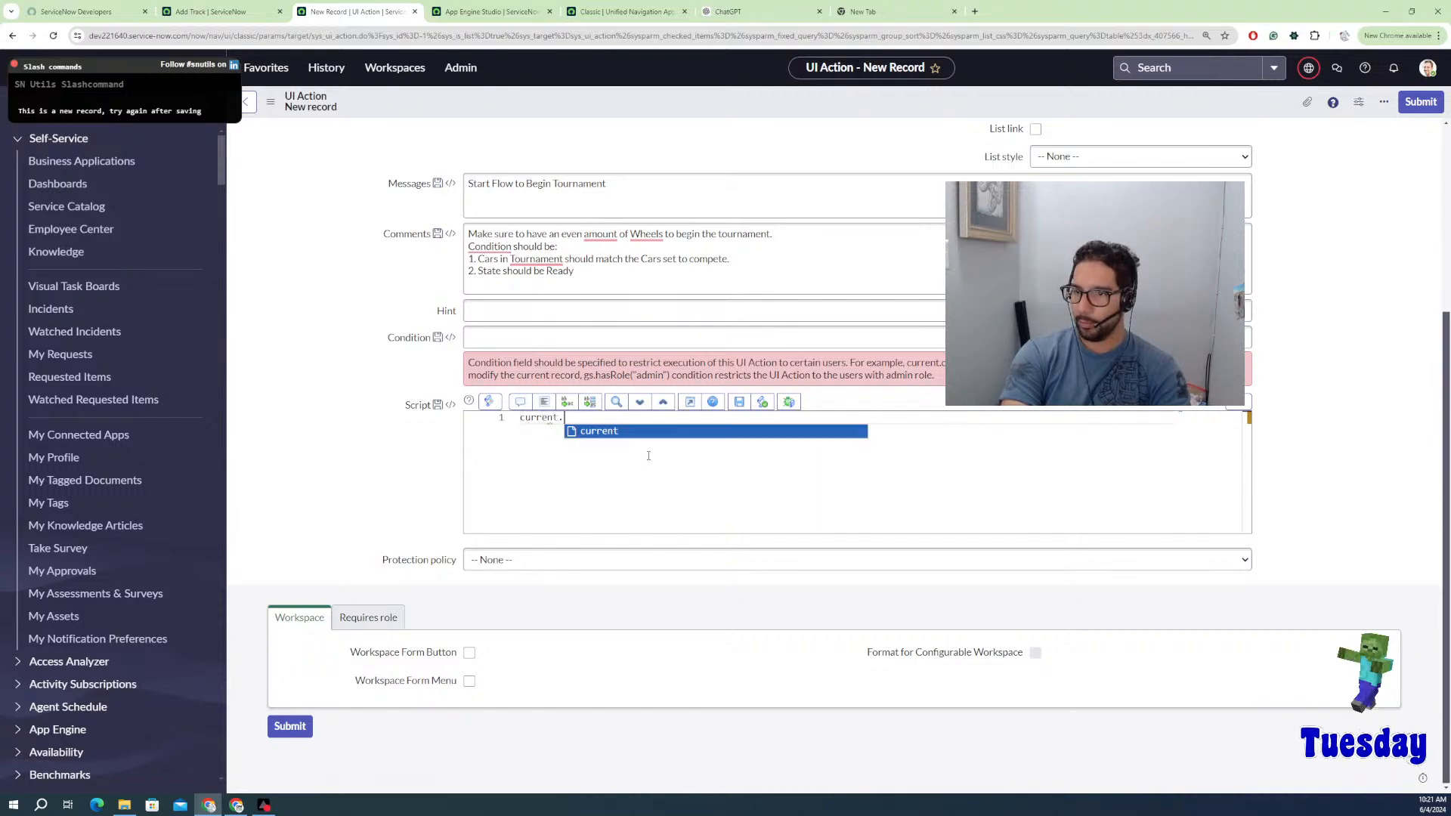
{"action": "type", "text": "."}
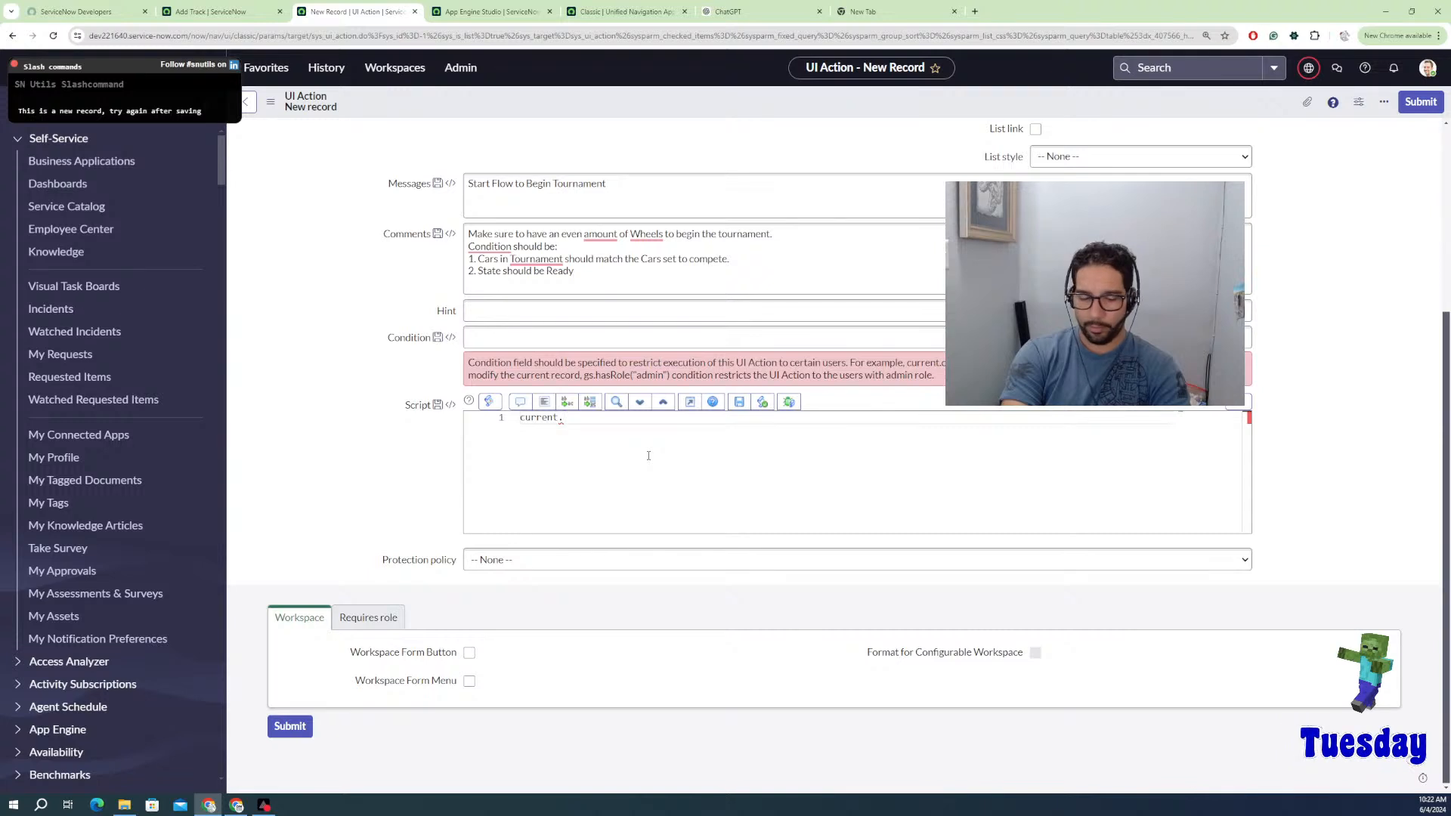
{"action": "key", "text": "ctrl+space"}
{"action": "key", "text": "Return"}
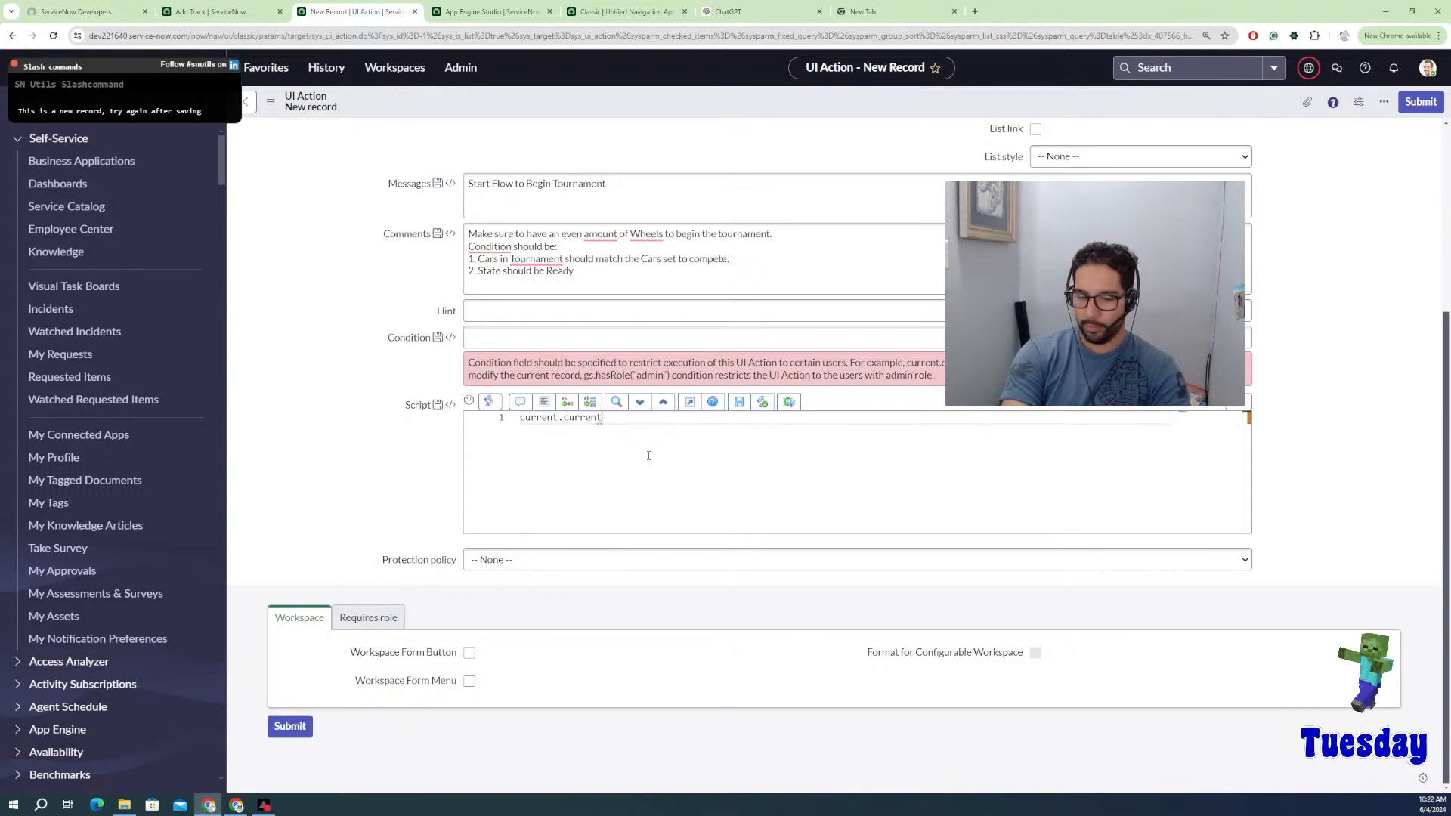
{"action": "type", "text": "."}
{"action": "key", "text": "BackSpace"}
{"action": "key", "text": "BackSpace"}
{"action": "key", "text": "BackSpace"}
{"action": "key", "text": "BackSpace"}
{"action": "key", "text": "BackSpace"}
{"action": "key", "text": "BackSpace"}
{"action": "key", "text": "BackSpace"}
{"action": "key", "text": "BackSpace"}
{"action": "key", "text": "BackSpace"}
{"action": "key", "text": "BackSpace"}
{"action": "key", "text": "BackSpace"}
{"action": "key", "text": "BackSpace"}
{"action": "key", "text": "BackSpace"}
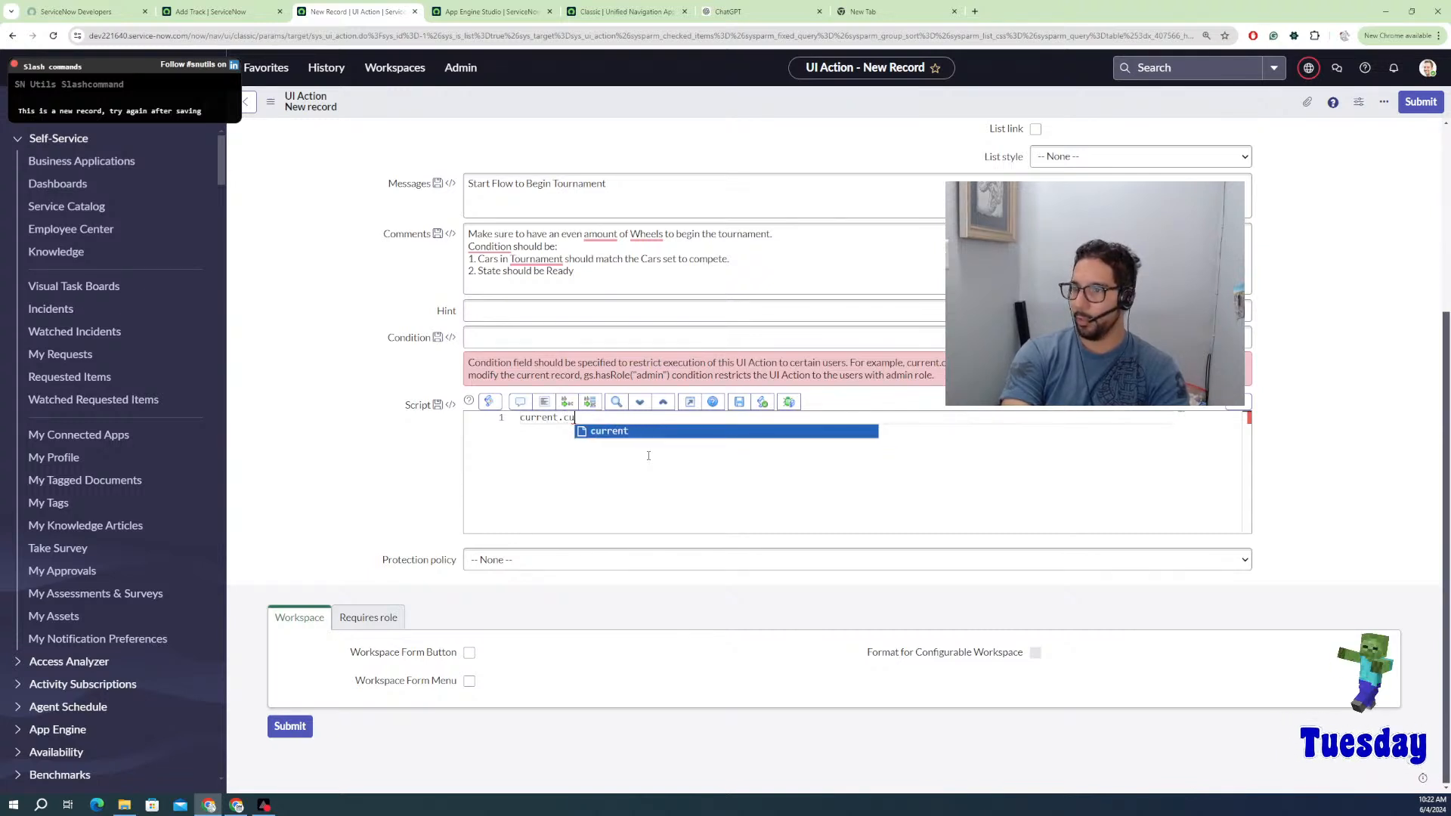
{"action": "key", "text": "BackSpace"}
{"action": "key", "text": "BackSpace"}
{"action": "key", "text": "BackSpace"}
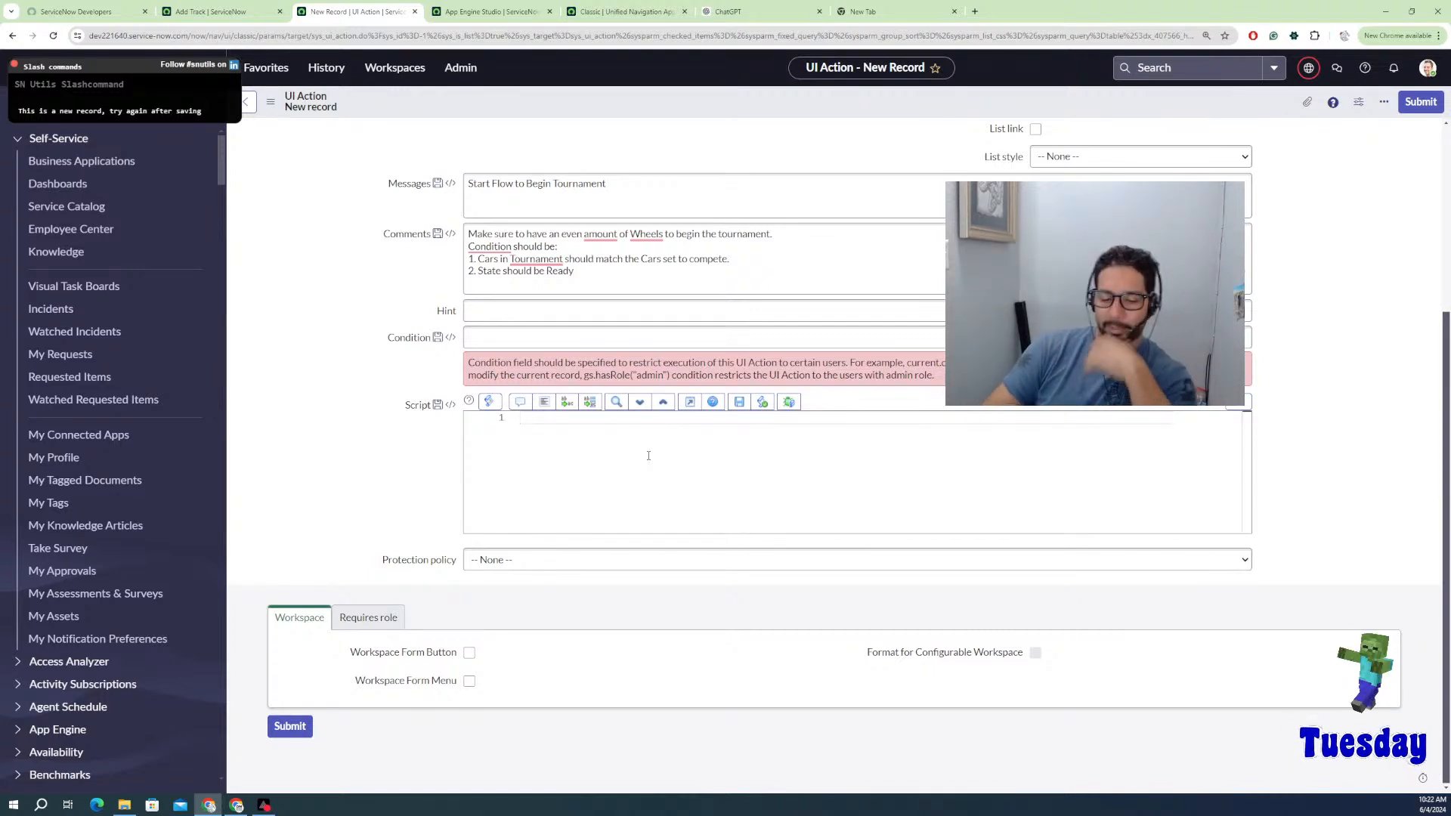
Step: Try gs, lis and the FormData suggestion, then delete it all so line 1 is empty
{"action": "type", "text": "gs"}
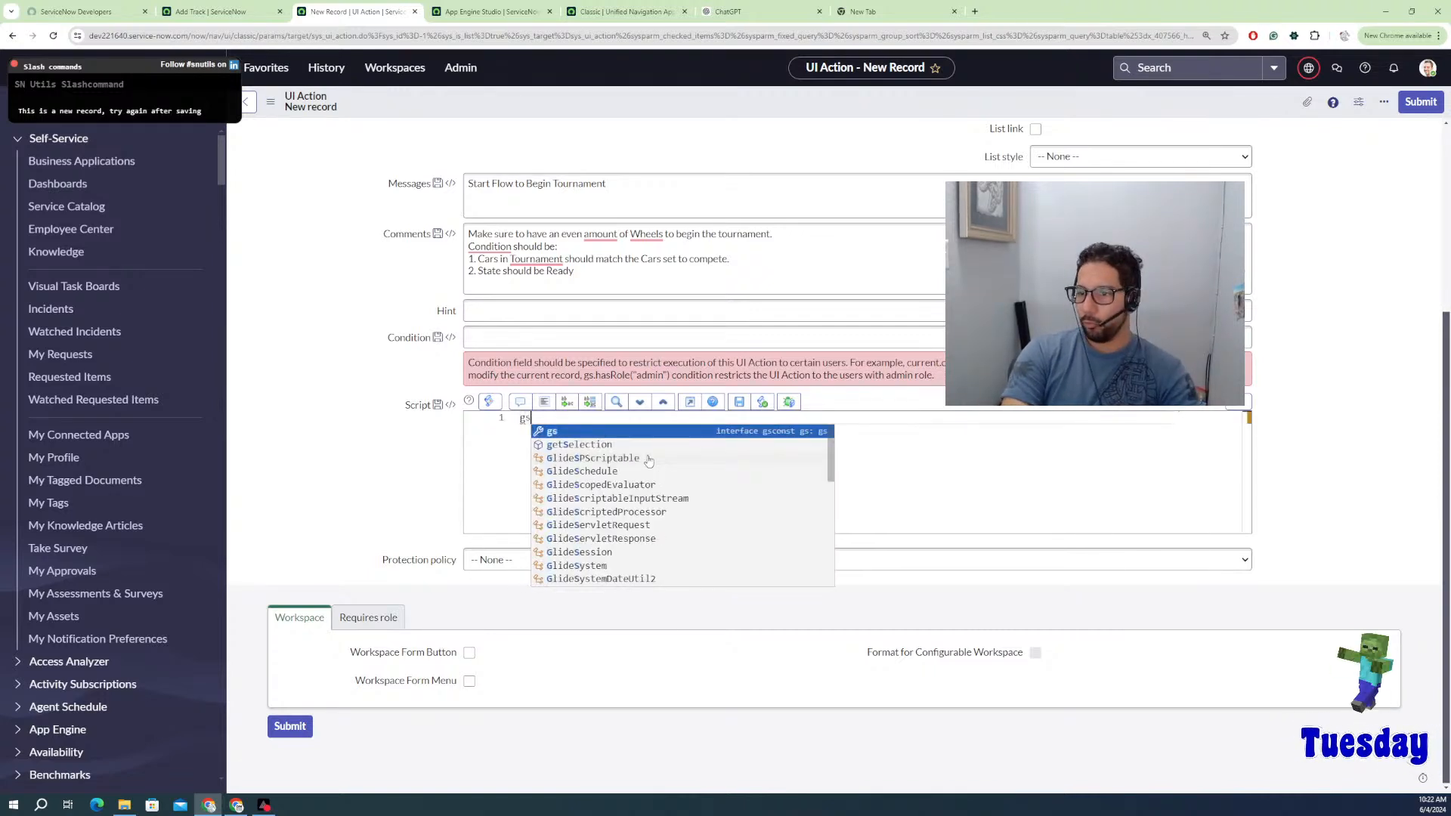
{"action": "key", "text": "BackSpace"}
{"action": "key", "text": "BackSpace"}
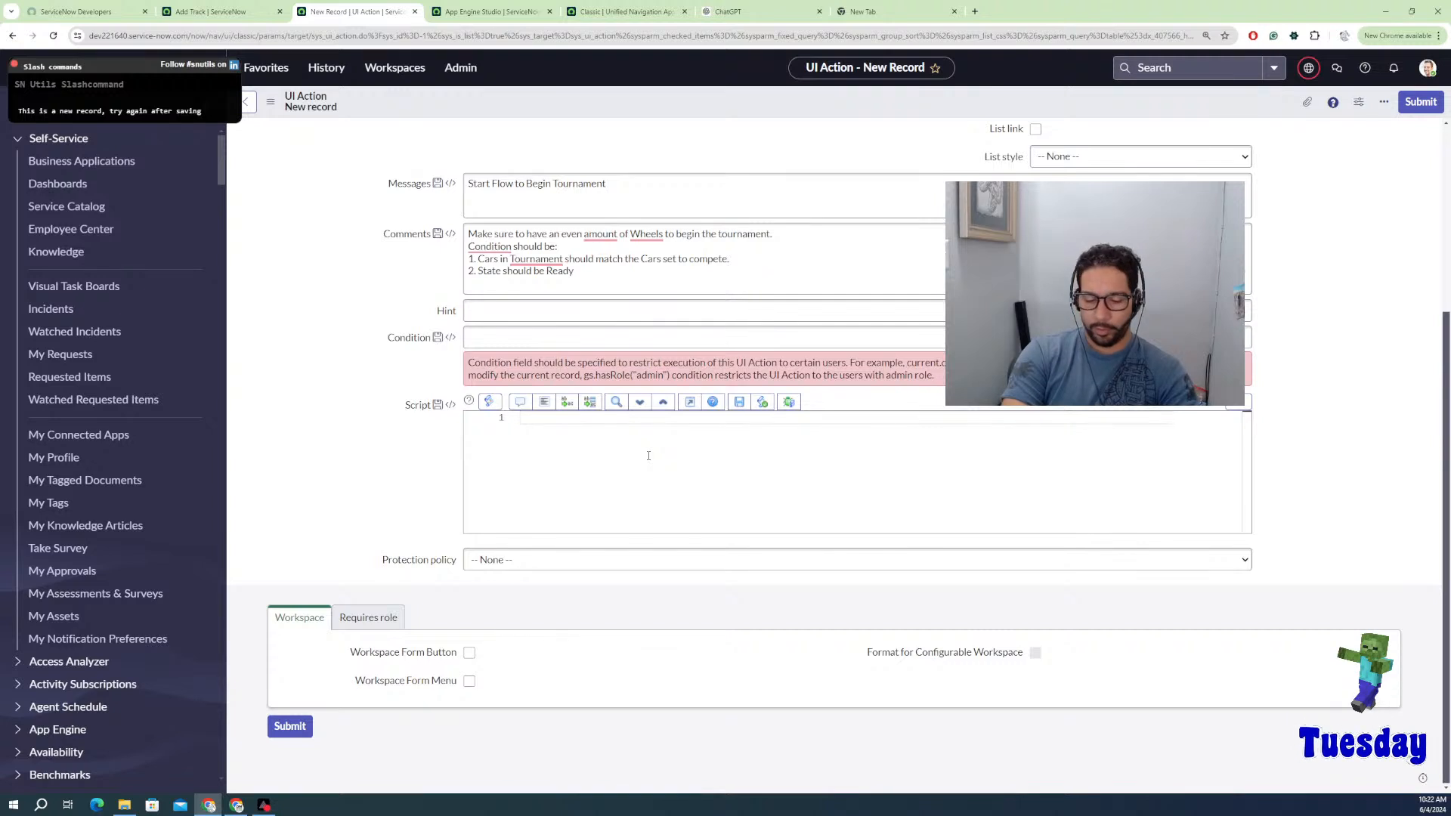
{"action": "type", "text": "lis"}
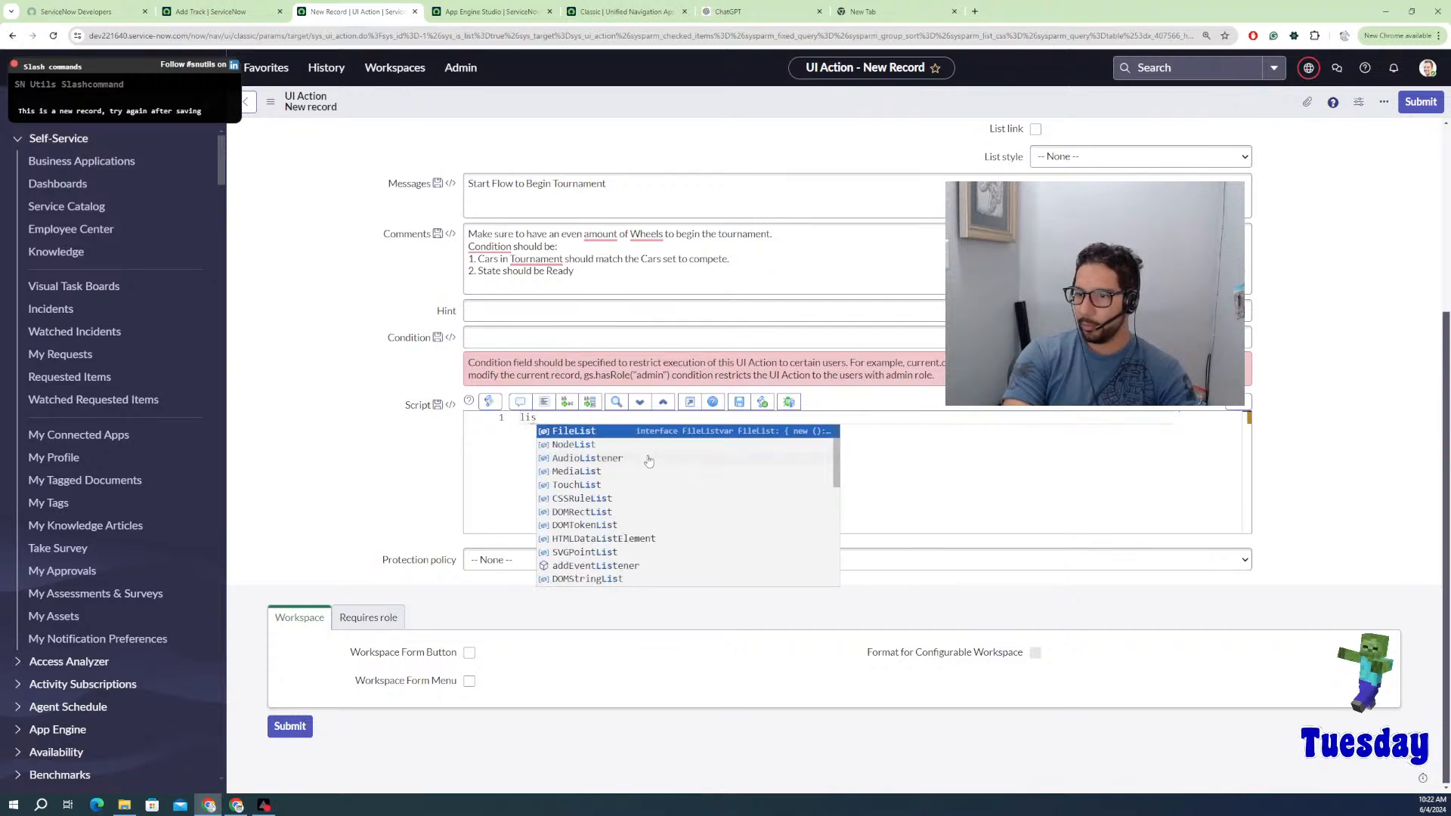
{"action": "key", "text": "BackSpace"}
{"action": "key", "text": "BackSpace"}
{"action": "key", "text": "BackSpace"}
{"action": "type", "text": "for"}
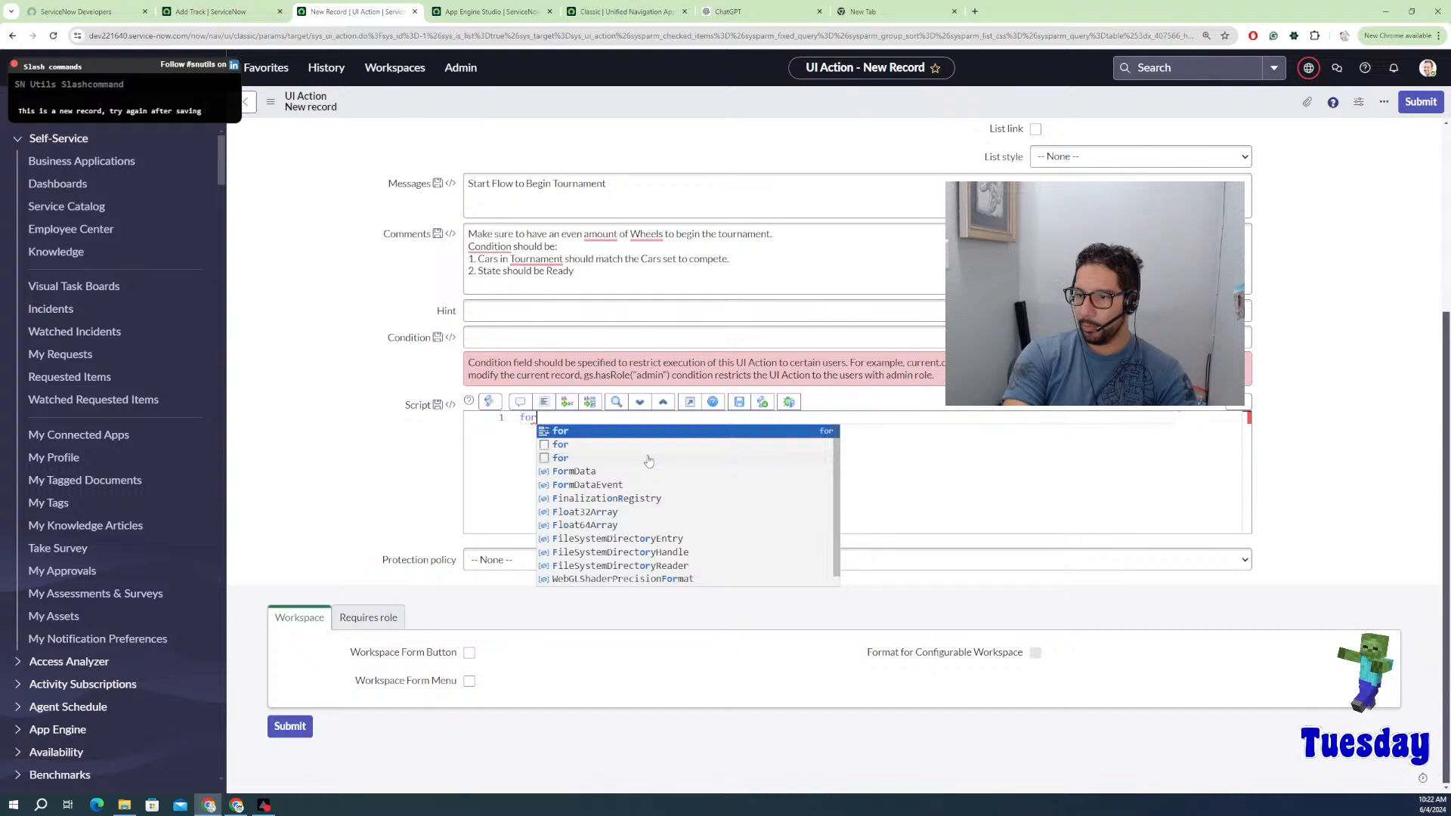
{"action": "type", "text": "m"}
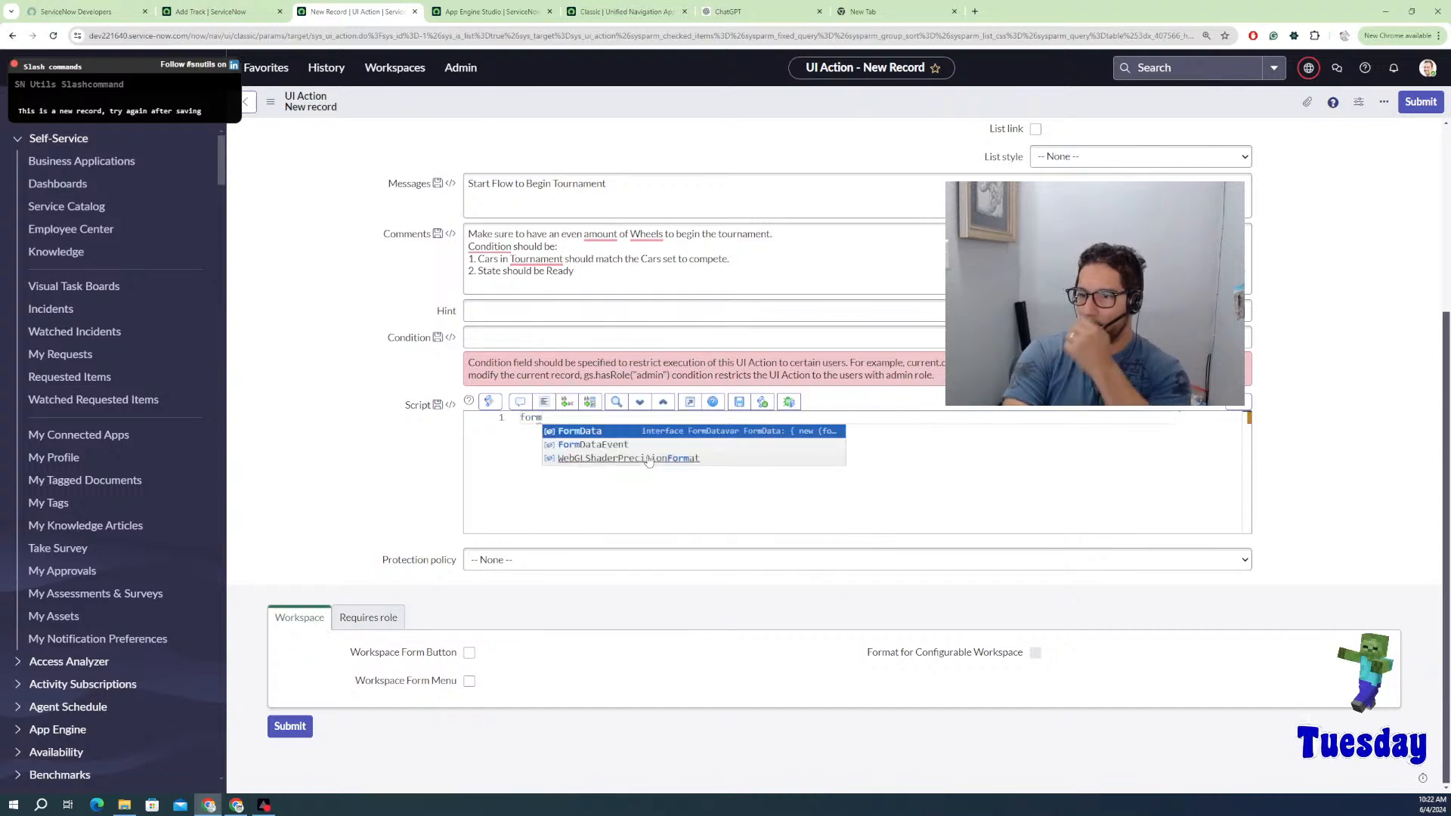
{"action": "key", "text": "Return"}
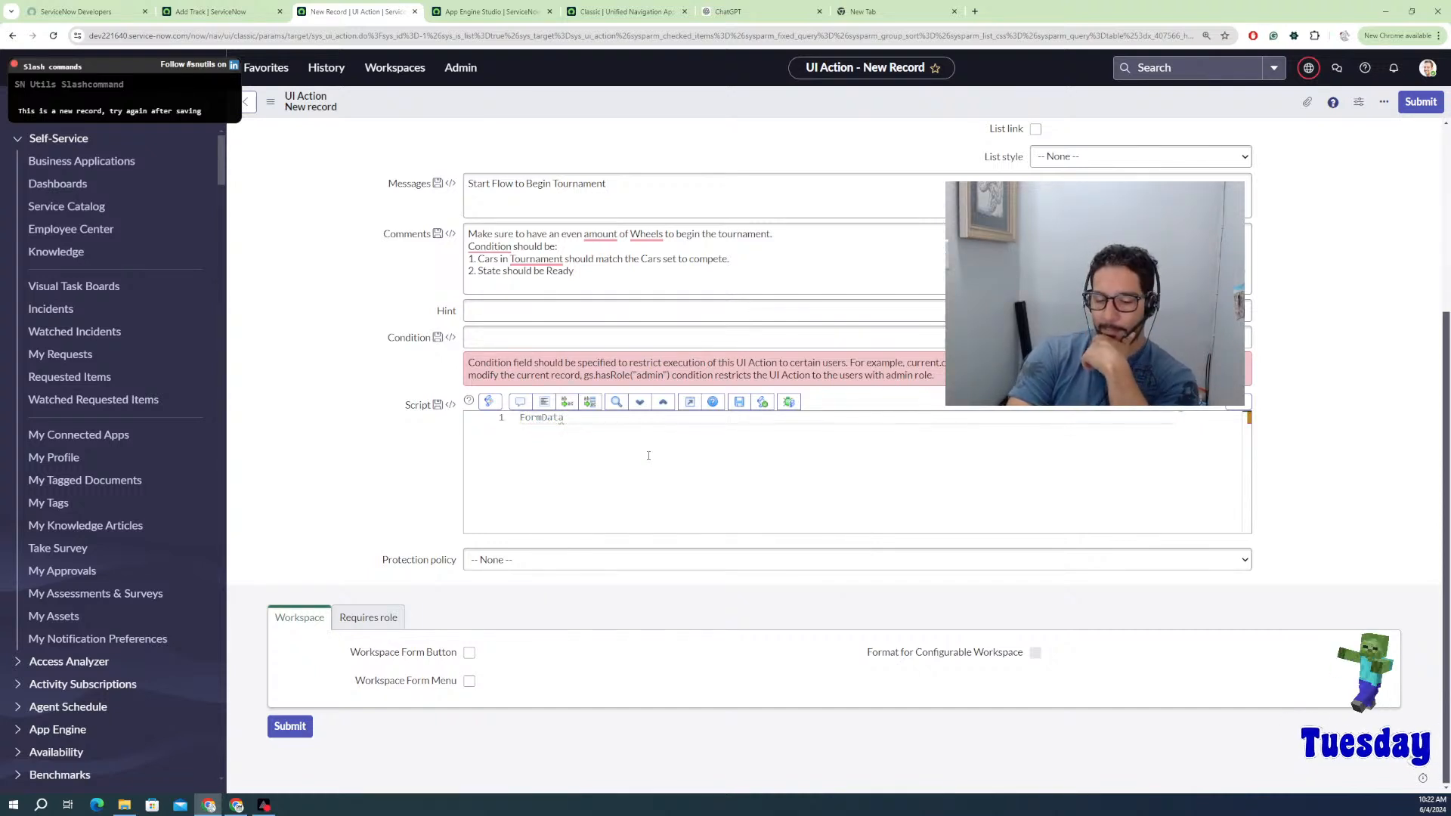
{"action": "type", "text": "."}
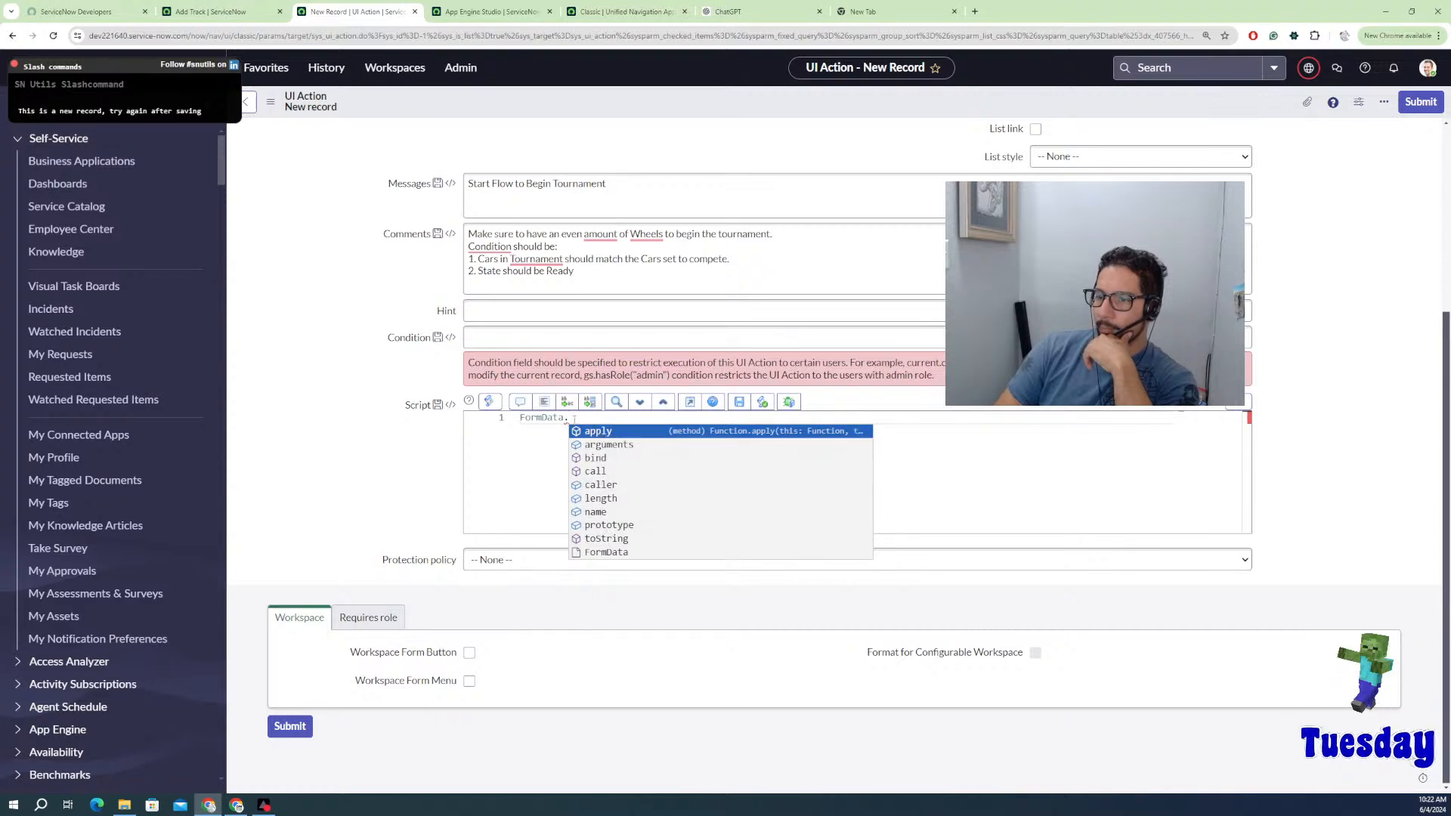
{"action": "left_click_drag", "start_coordinate": [574, 419], "coordinate": [509, 417]}
{"action": "key", "text": "BackSpace"}
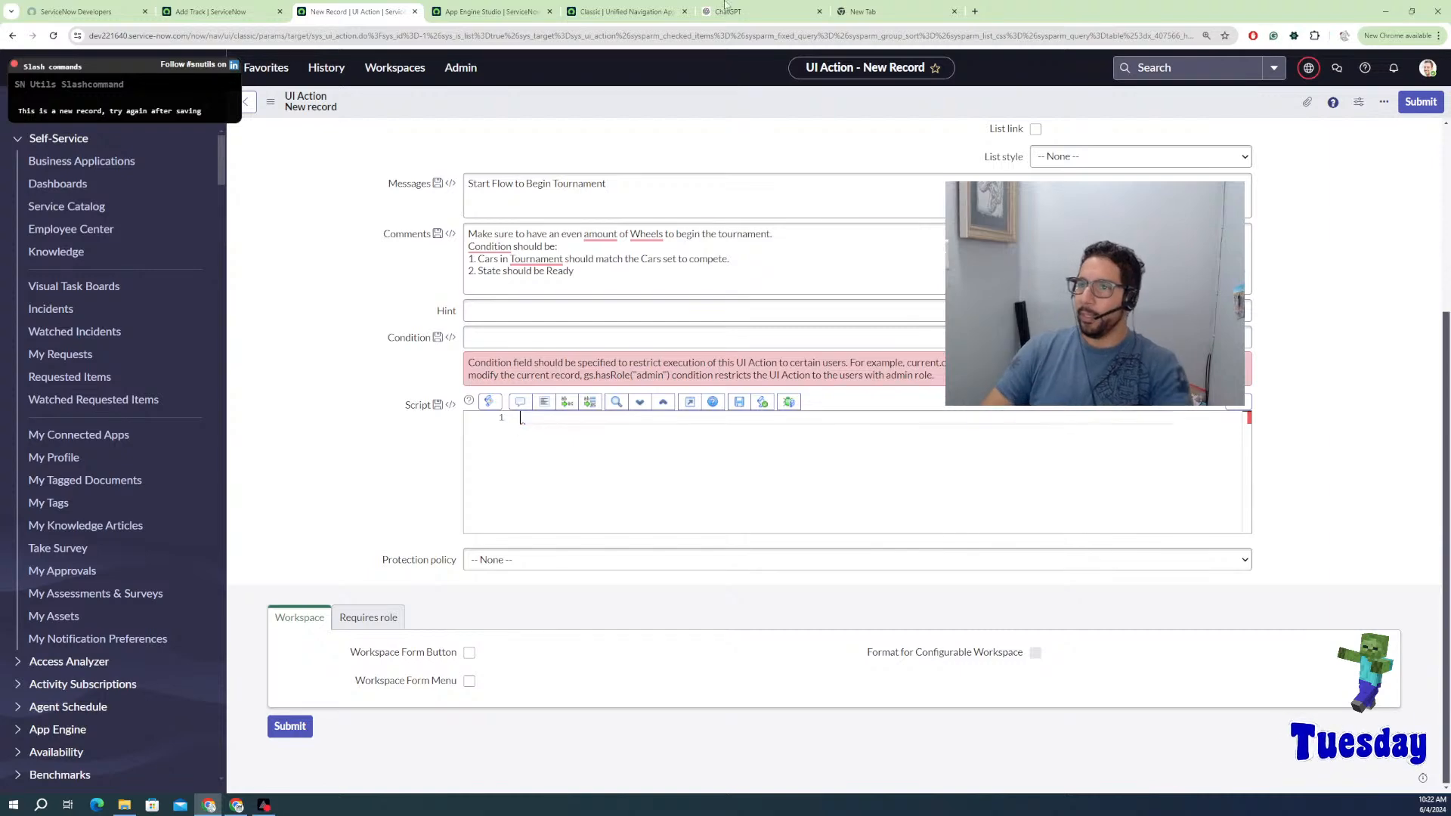
Step: Ask ChatGPT to create a ServiceNow UI action that sets a field to 'in process' when clicked
{"action": "left_click", "coordinate": [726, 11]}
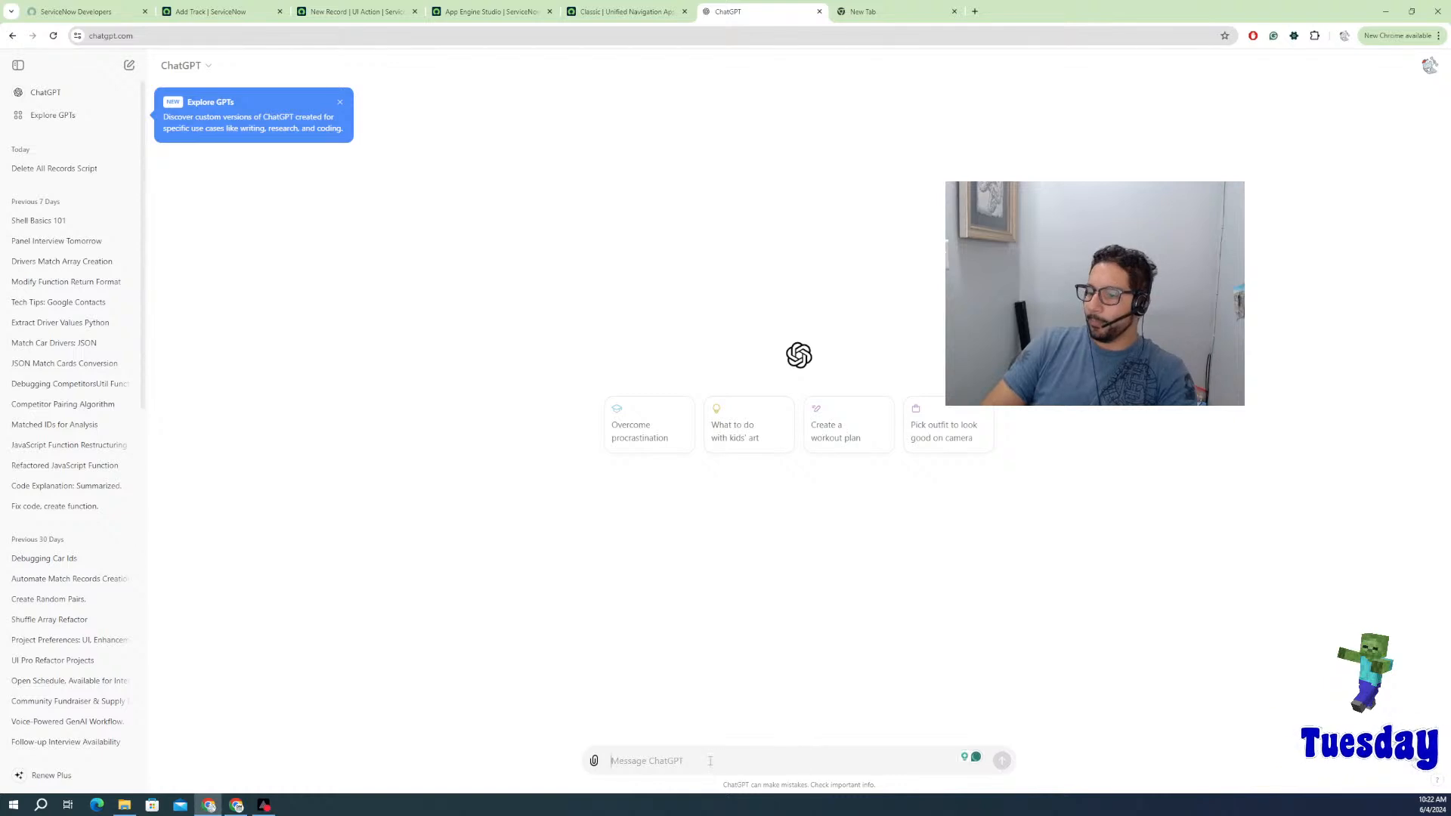
{"action": "type", "text": "cre"}
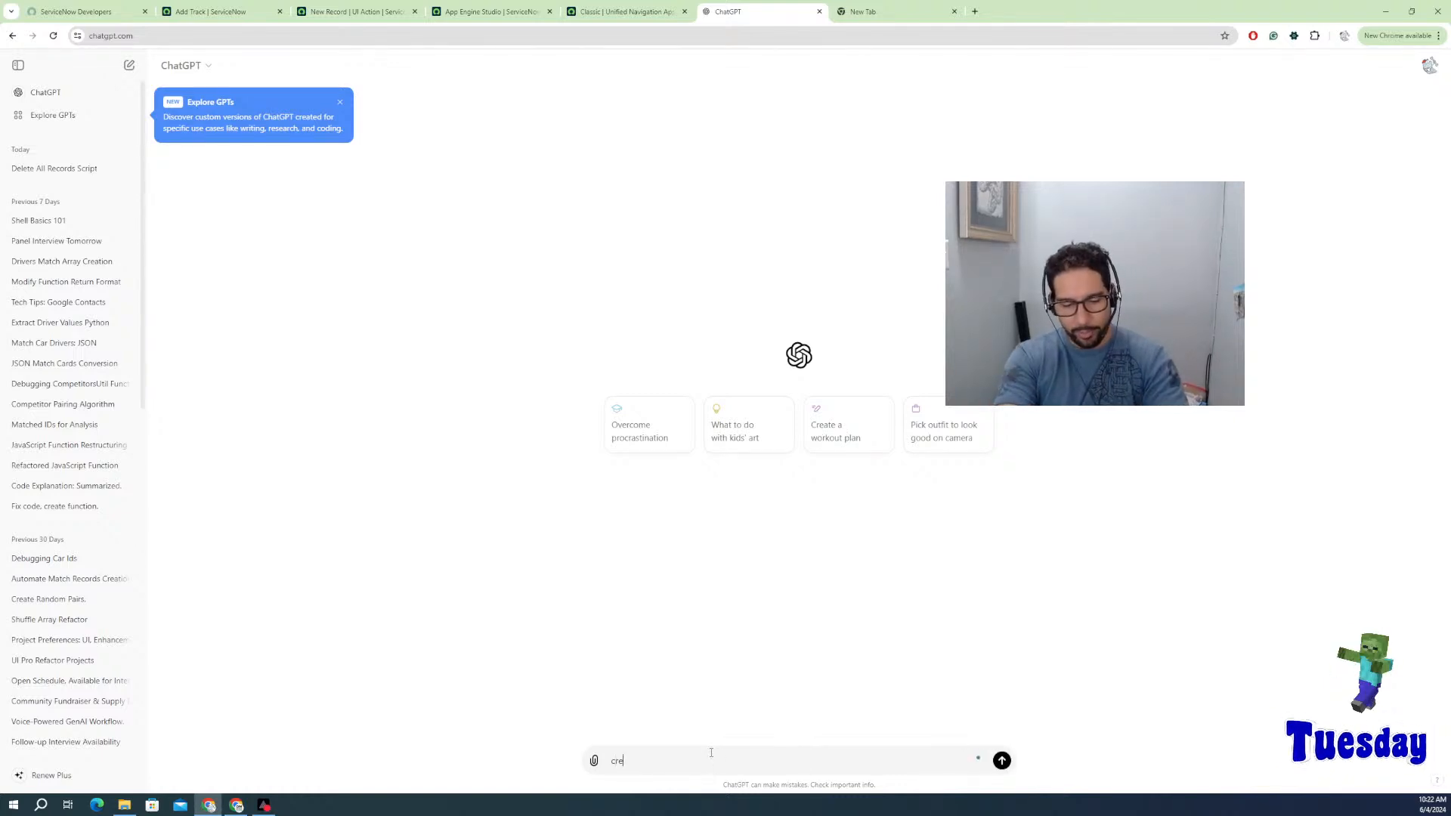
{"action": "type", "text": "ate ui"}
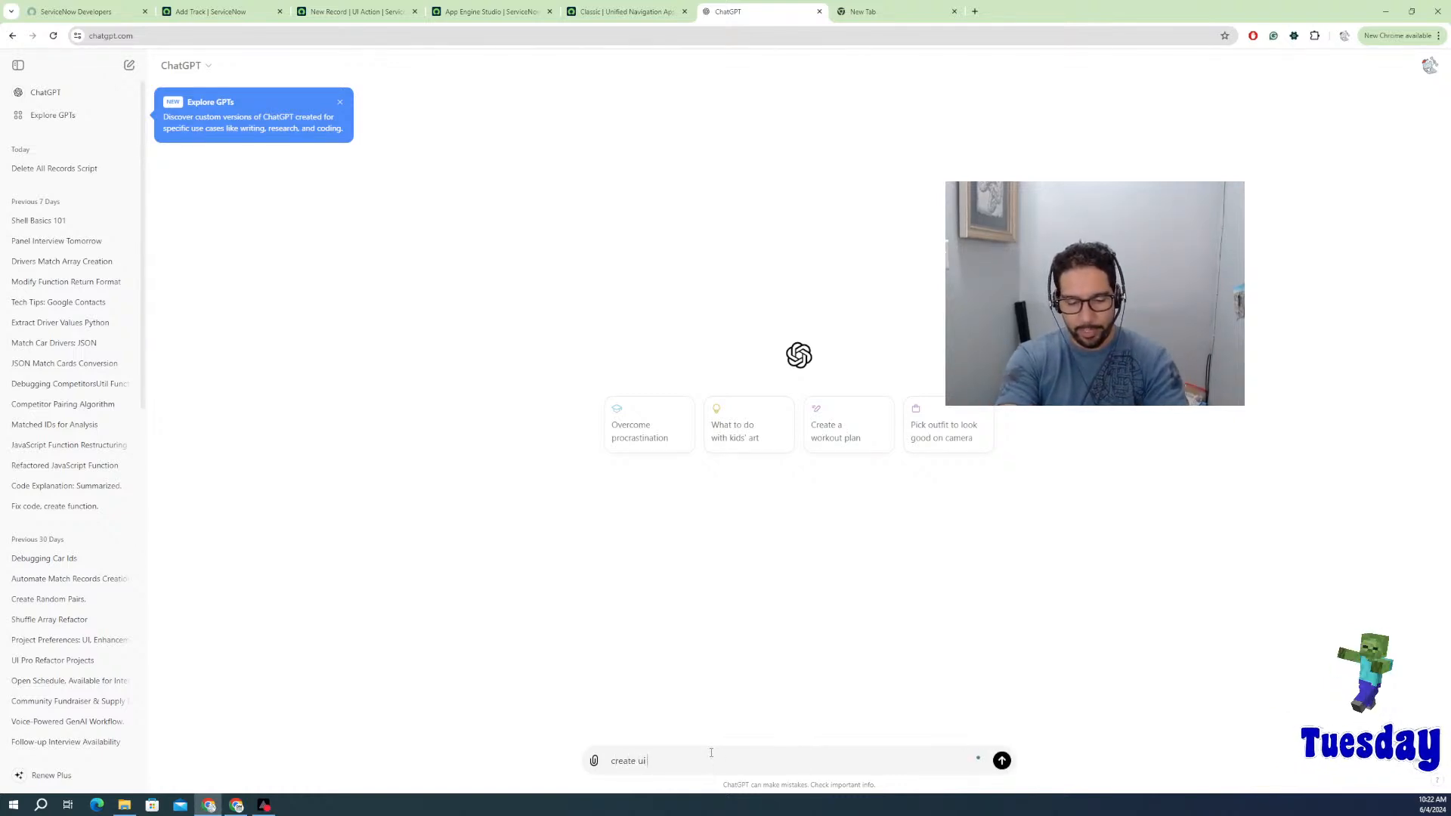
{"action": "type", "text": " action in Service"}
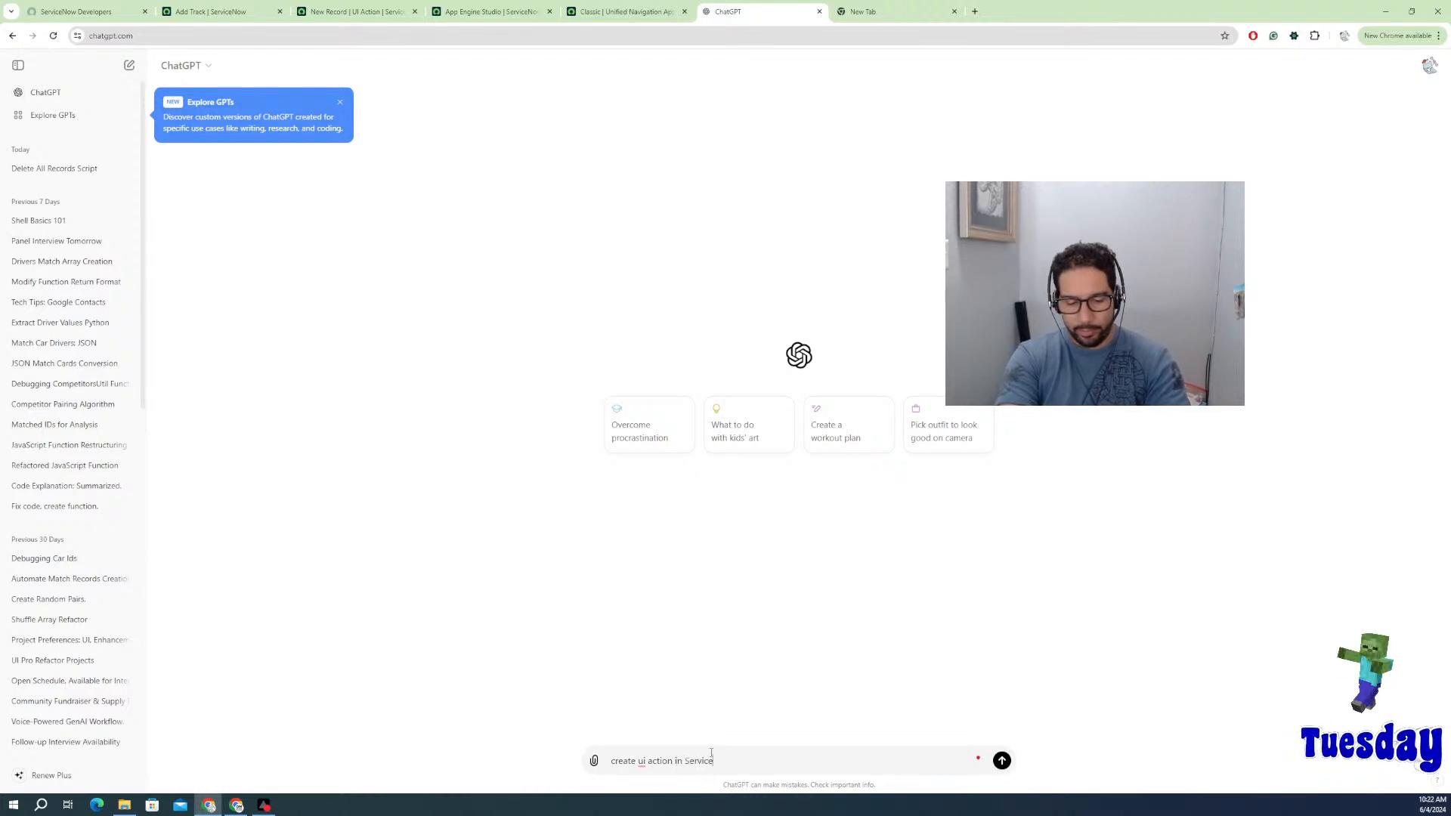
{"action": "type", "text": "no"}
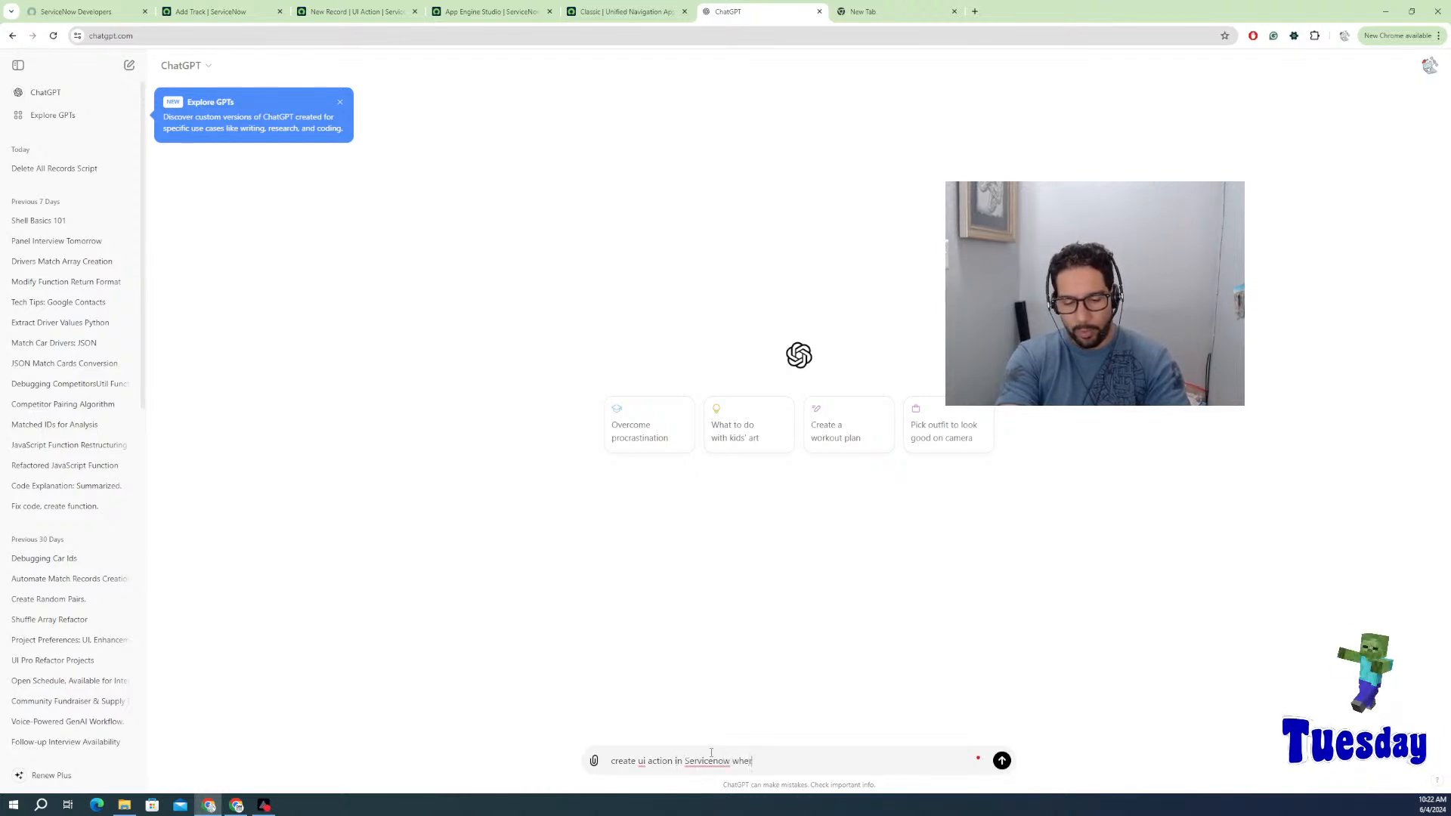
{"action": "type", "text": "w where"}
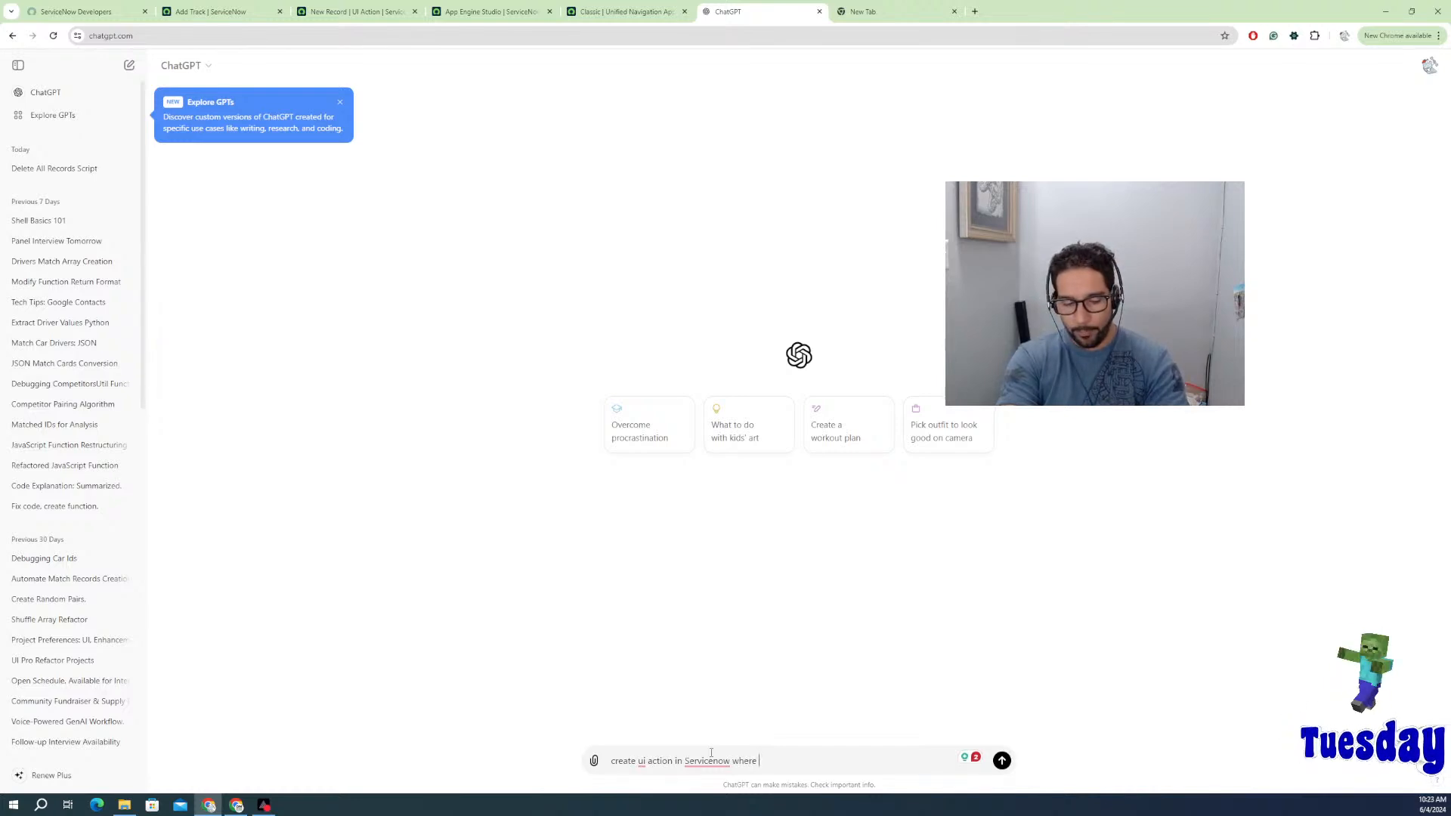
{"action": "type", "text": "w"}
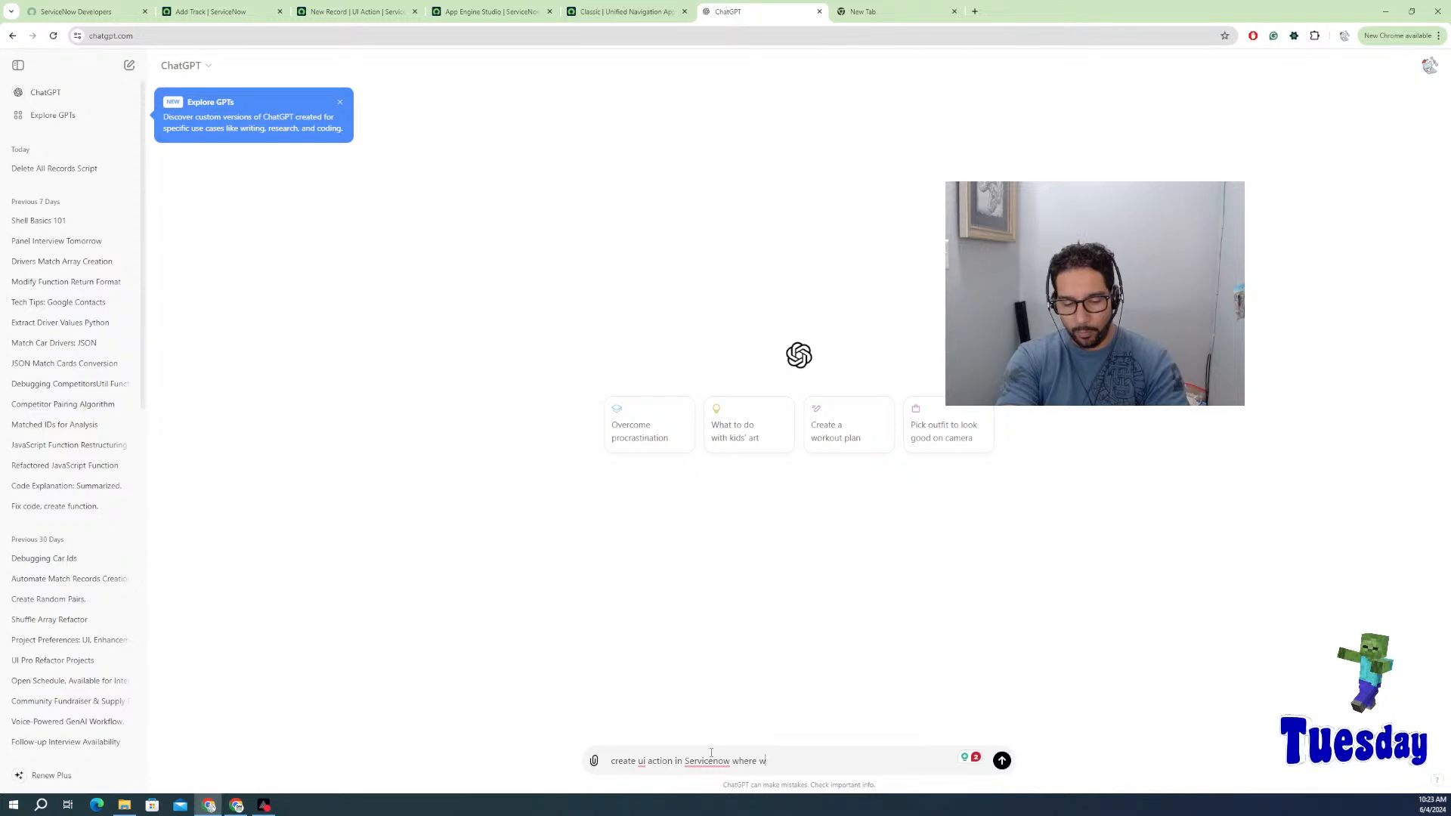
{"action": "type", "text": "hen"}
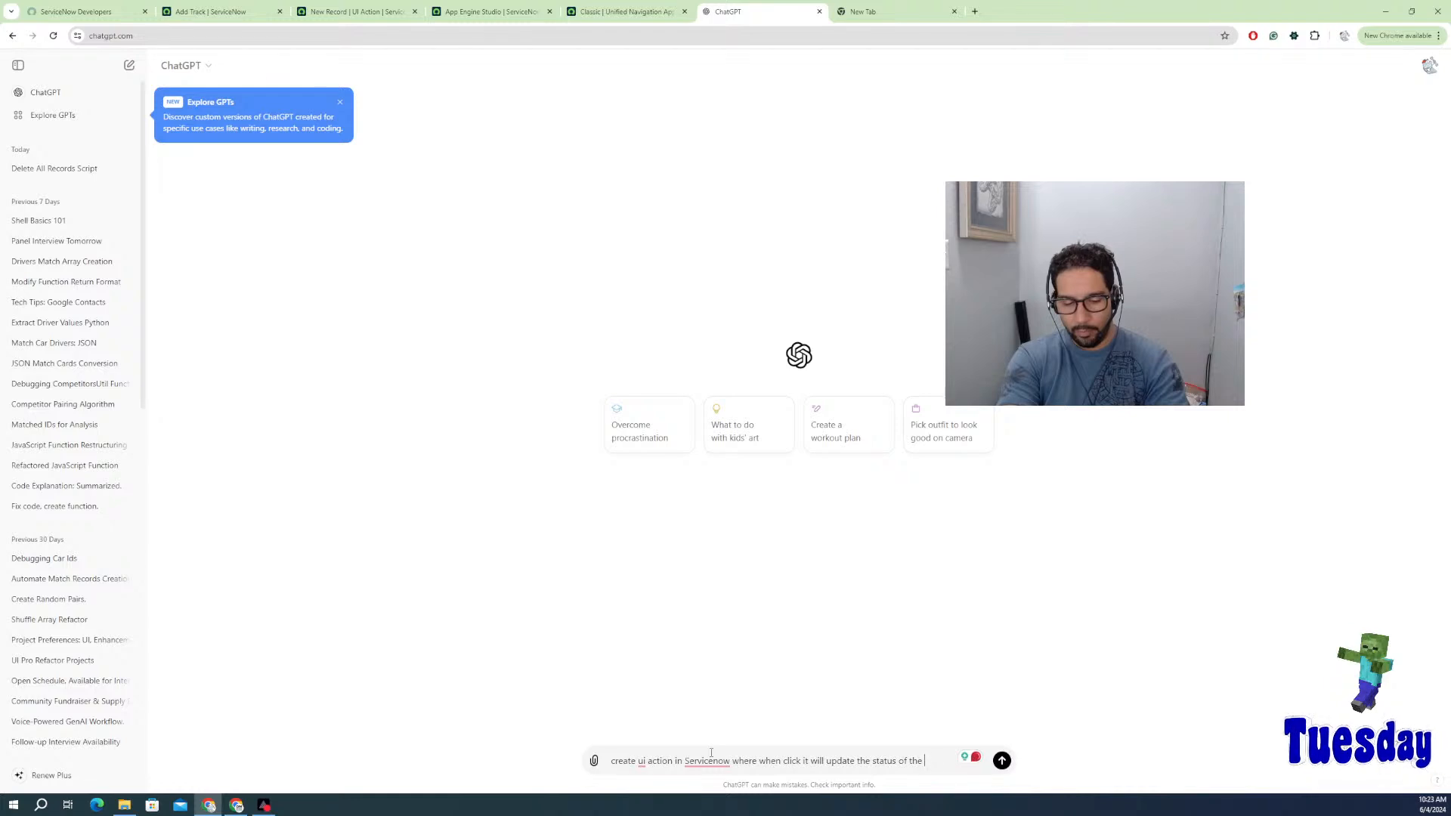
{"action": "type", "text": "field "}
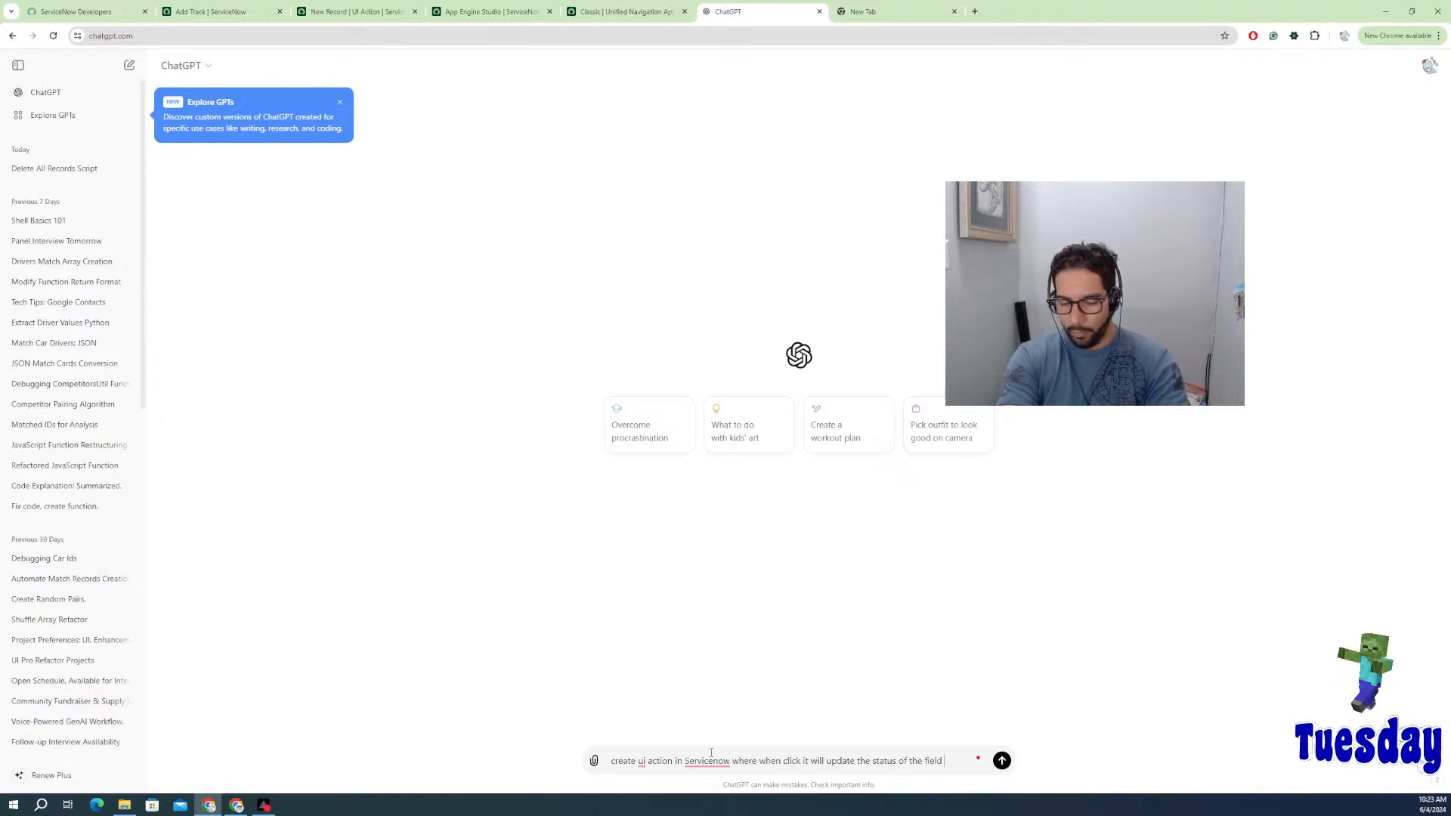
{"action": "type", "text": "to"}
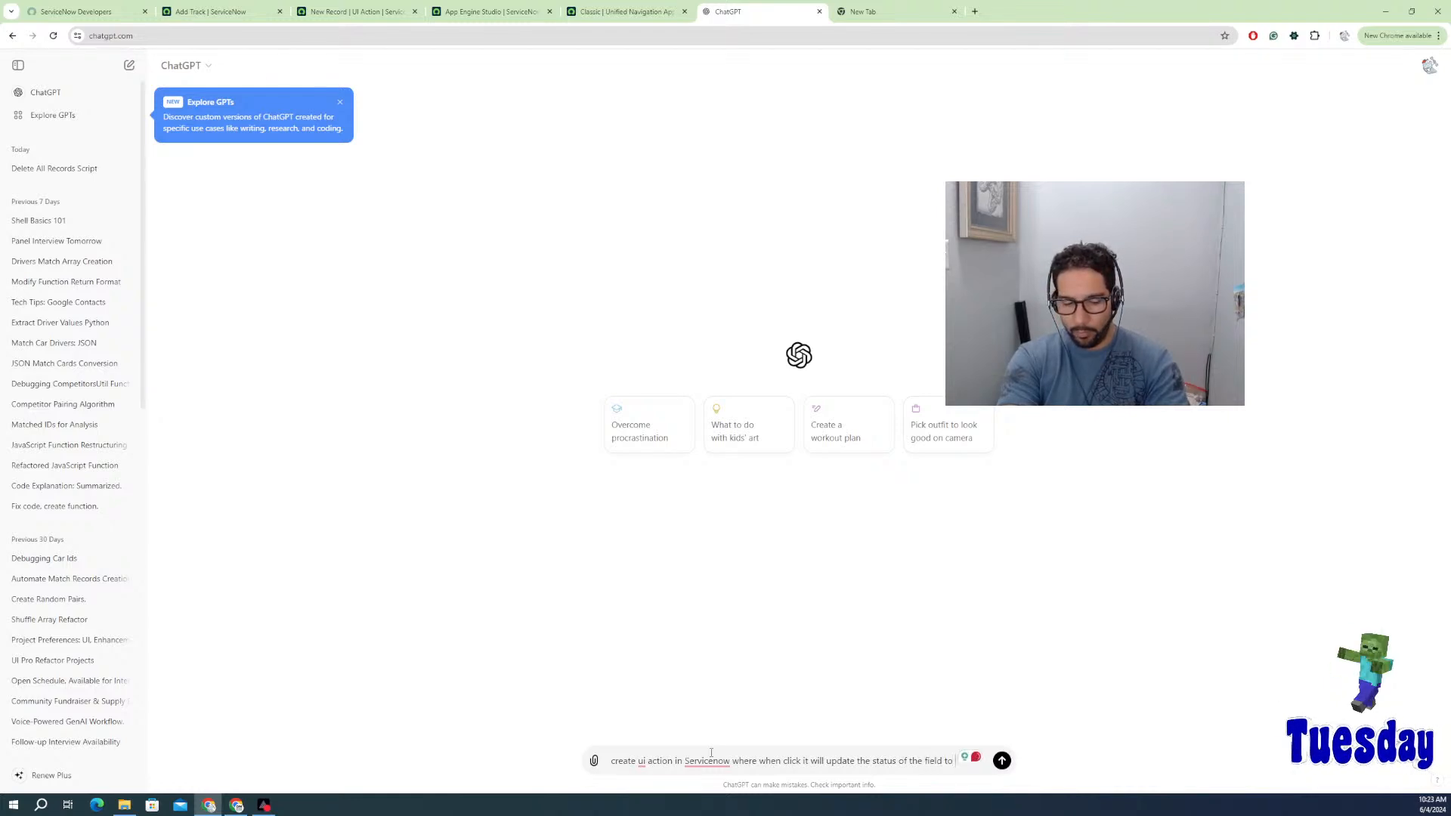
{"action": "type", "text": " in po"}
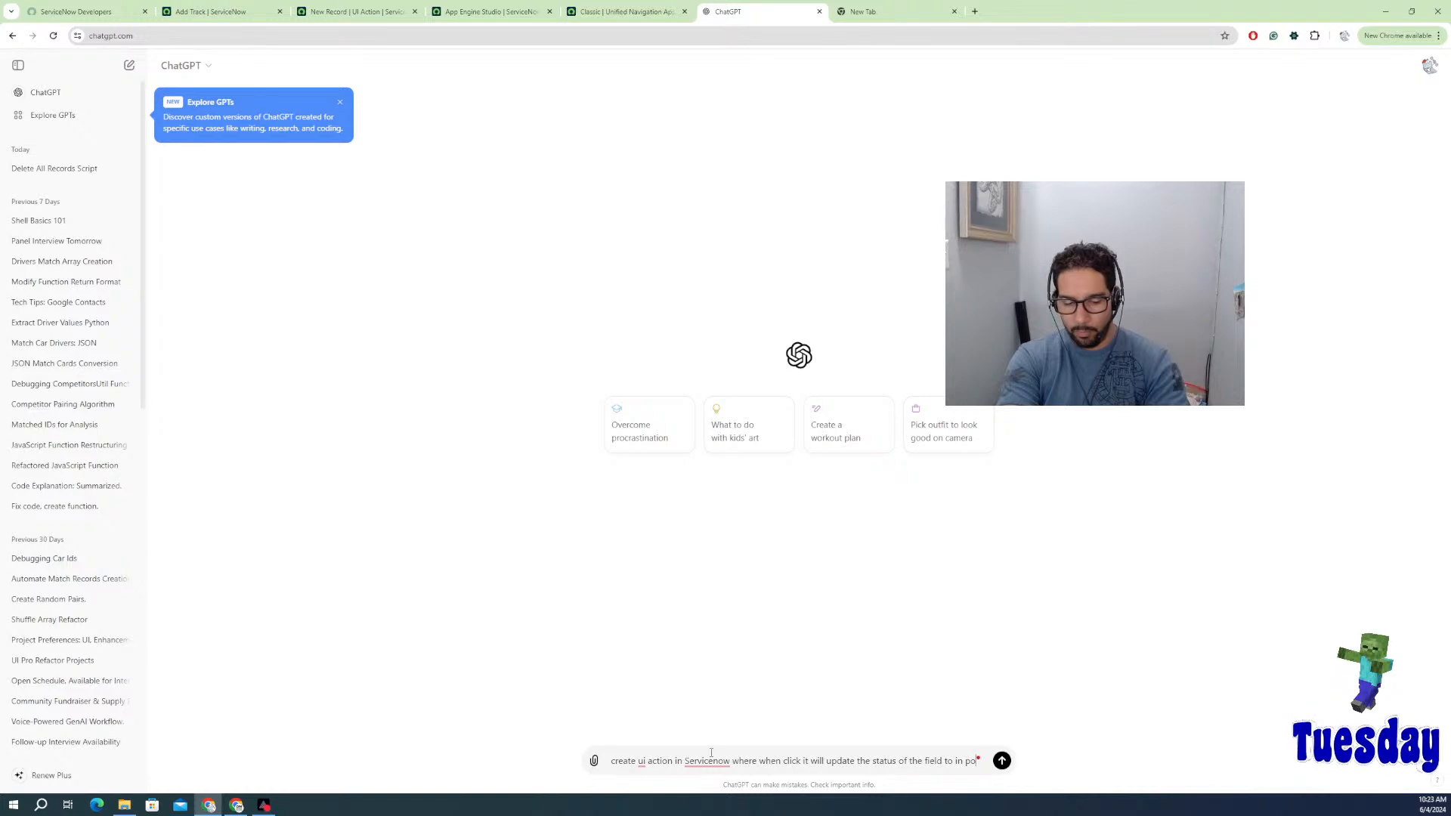
{"action": "key", "text": "BackSpace"}
{"action": "type", "text": "rocess"}
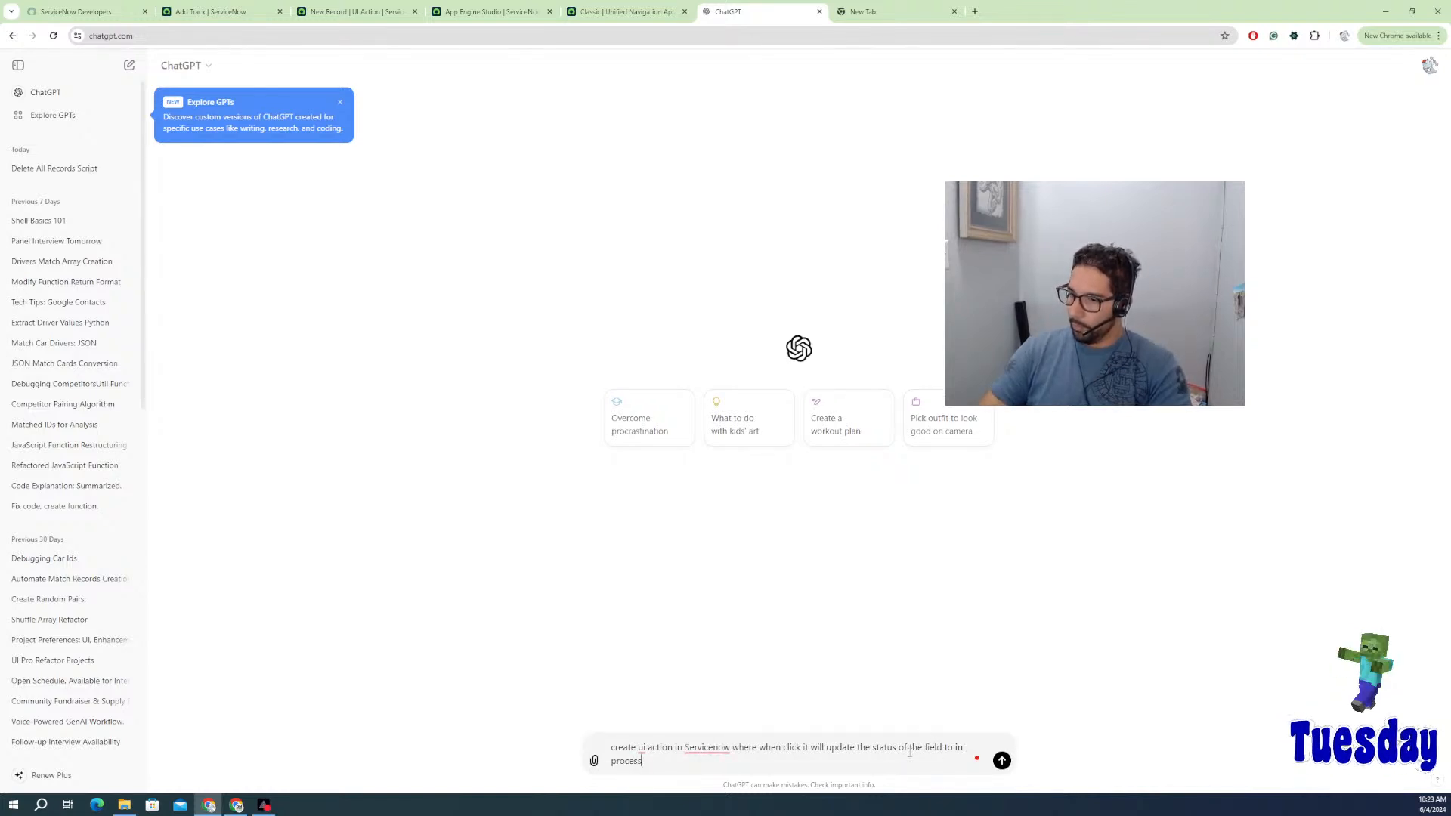
{"action": "left_click", "coordinate": [1001, 761]}
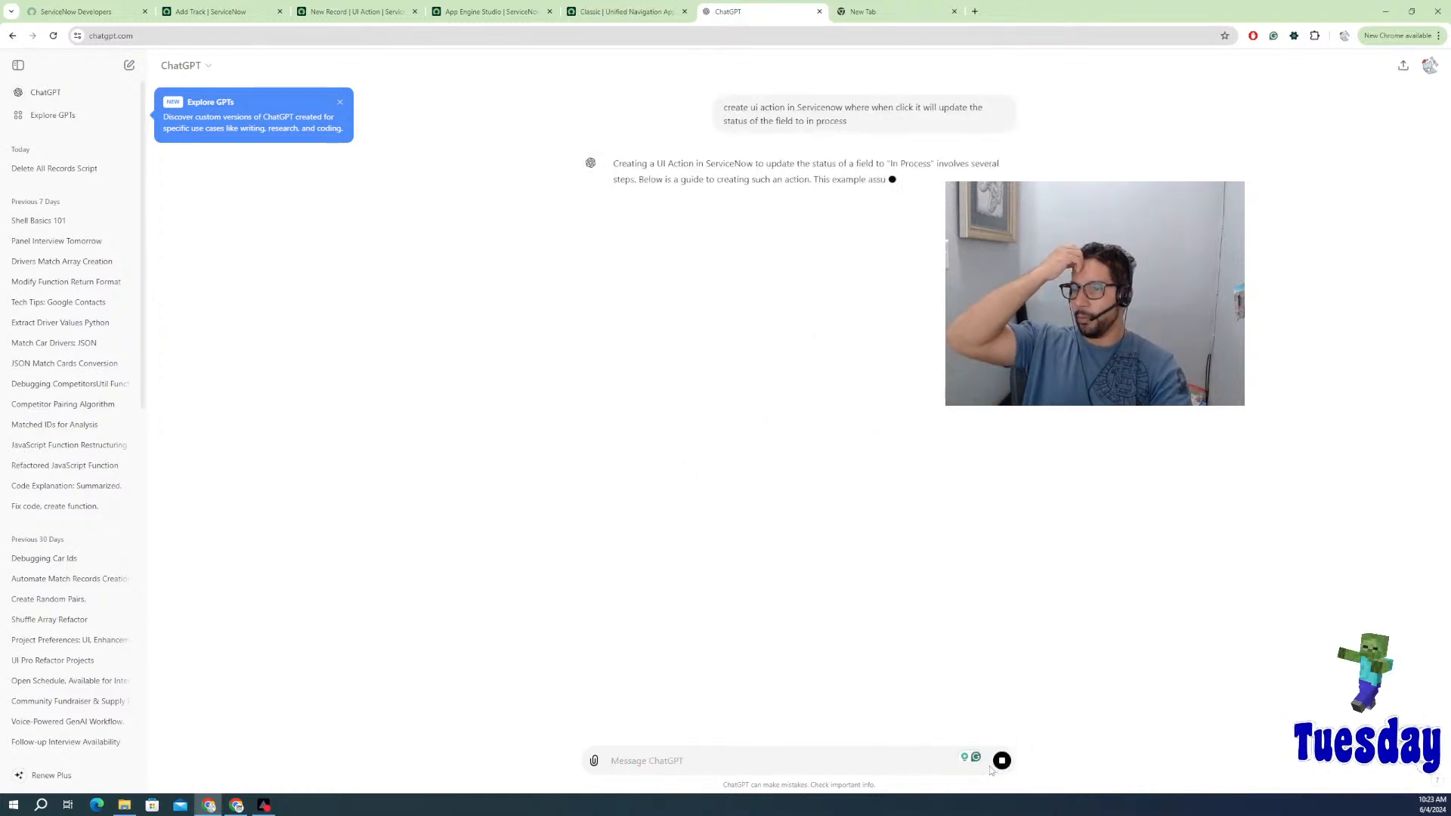
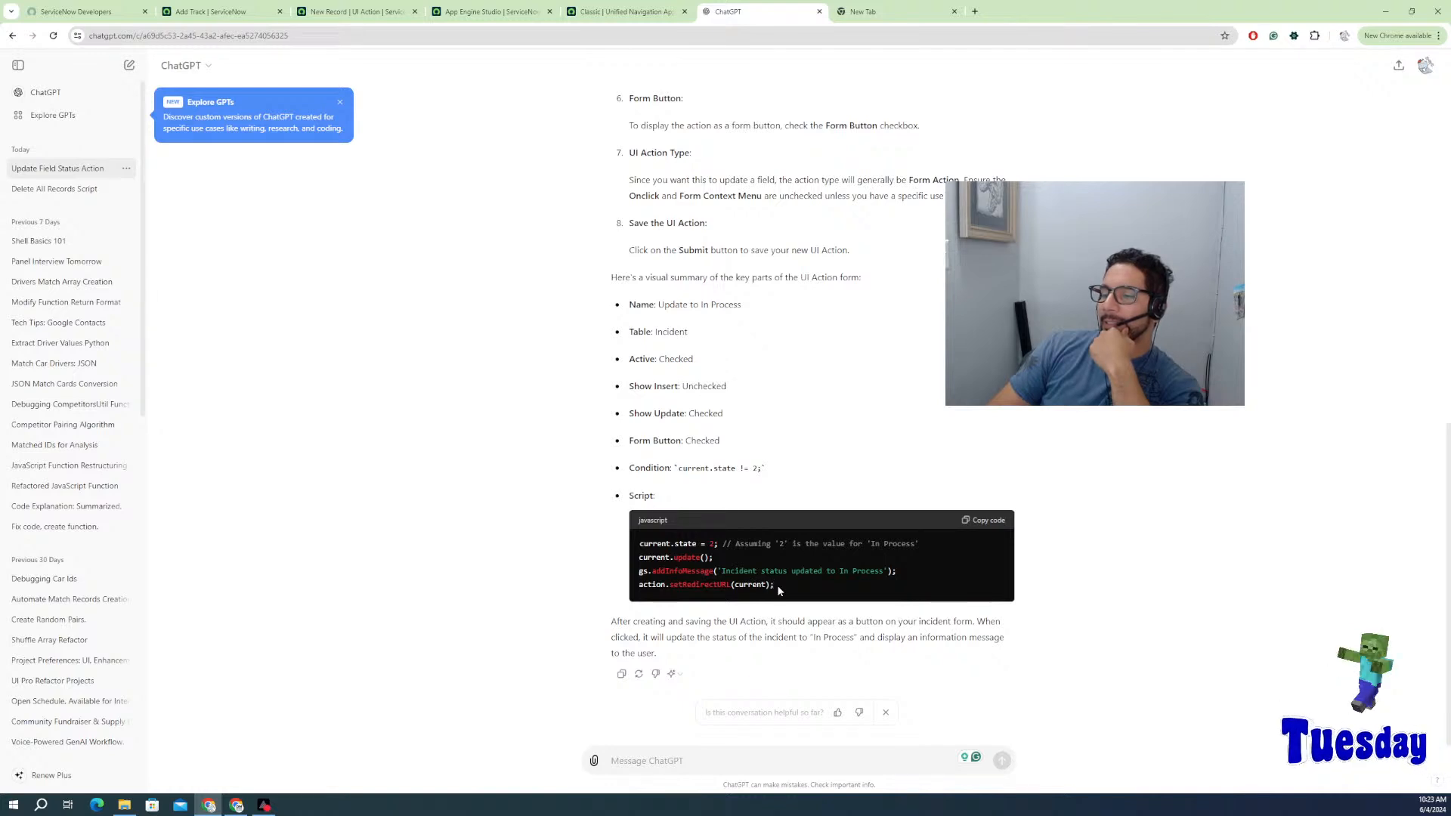
Step: Copy the first two lines of ChatGPT's suggested script and switch to the Hot Tracks data tables
{"action": "left_click_drag", "start_coordinate": [717, 557], "coordinate": [639, 544]}
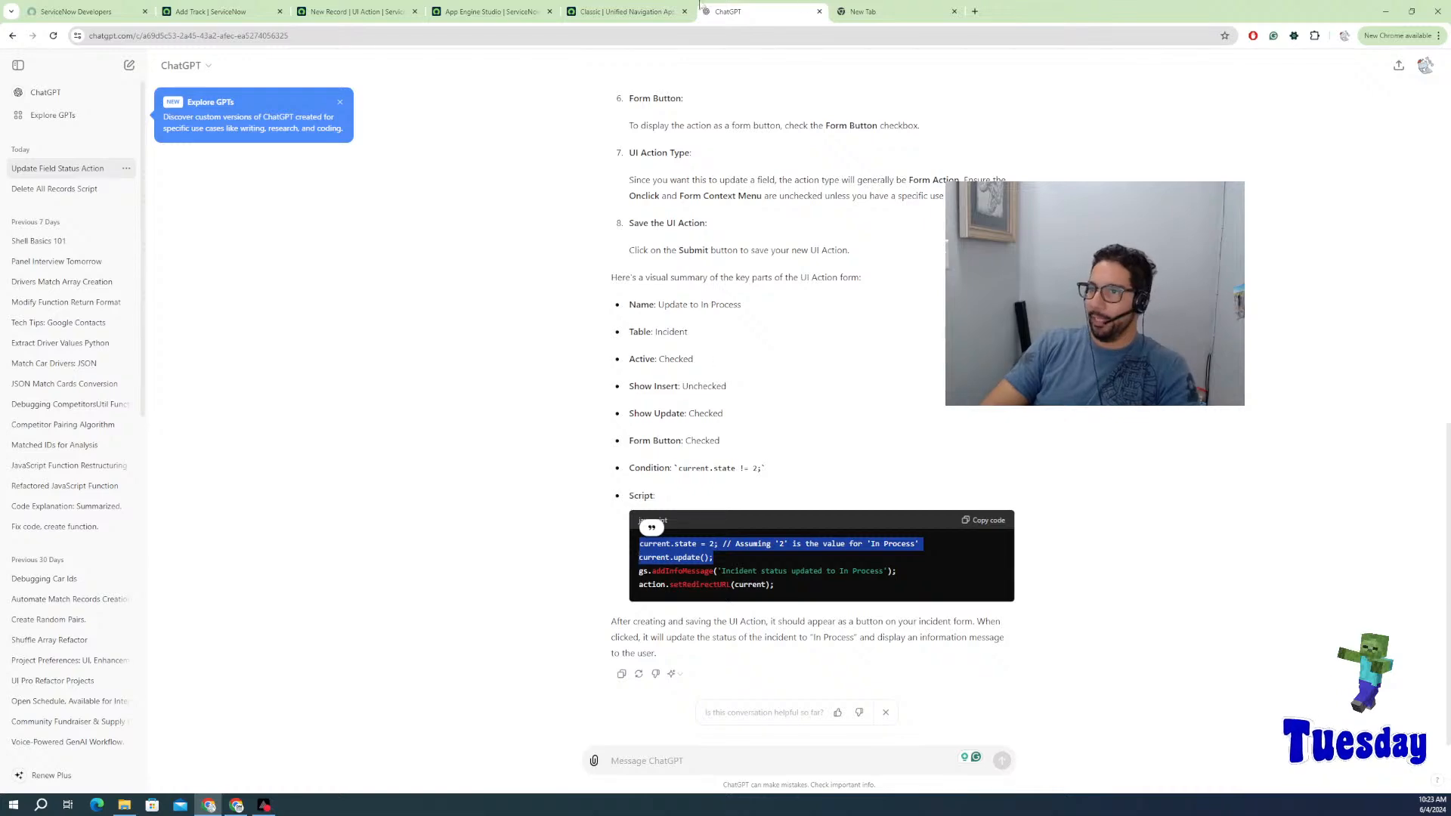
{"action": "left_click", "coordinate": [638, 11]}
{"action": "left_click", "coordinate": [498, 11]}
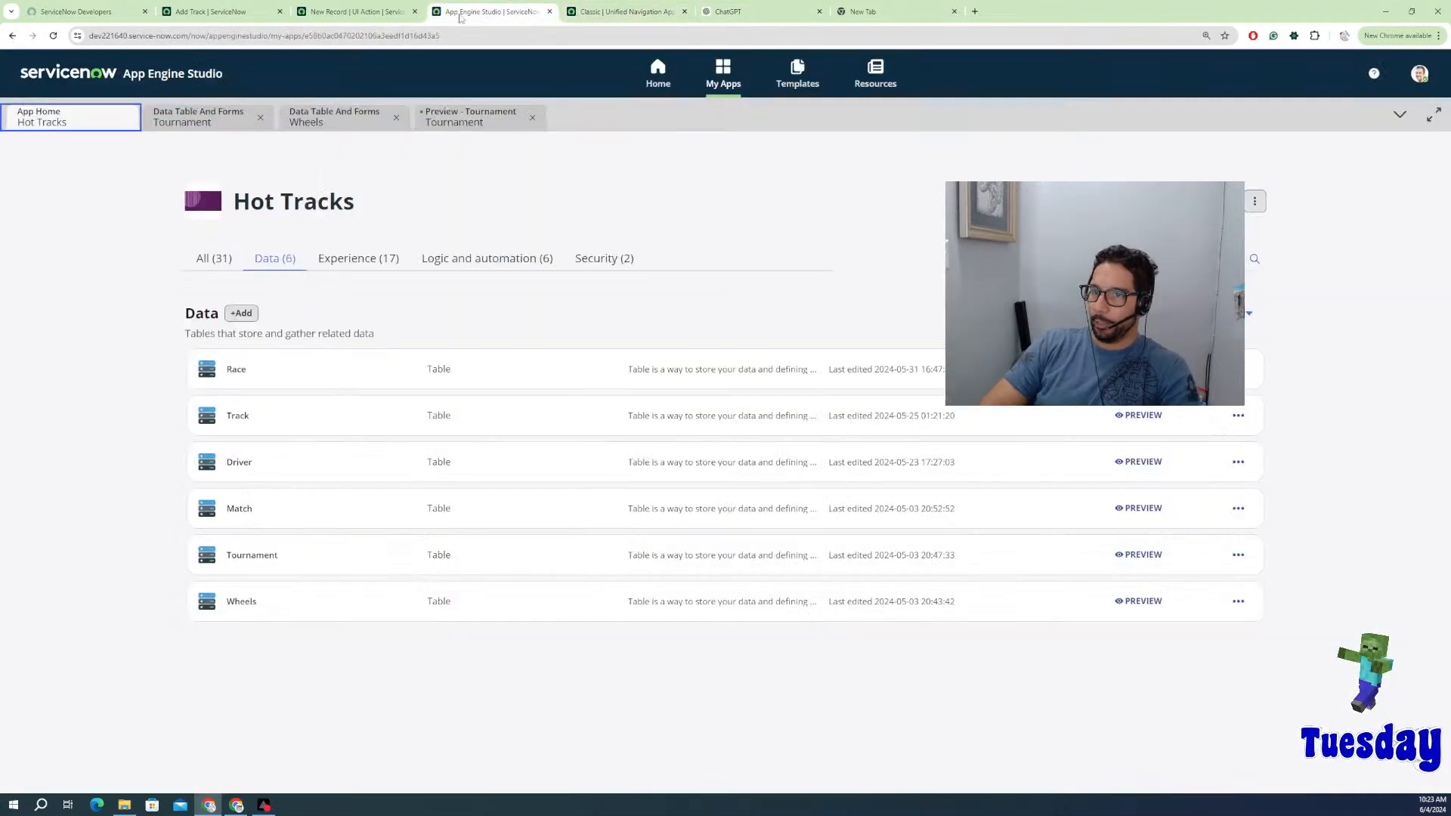
Step: Paste the two copied script lines into the empty UI Action Script field
{"action": "left_click", "coordinate": [355, 11]}
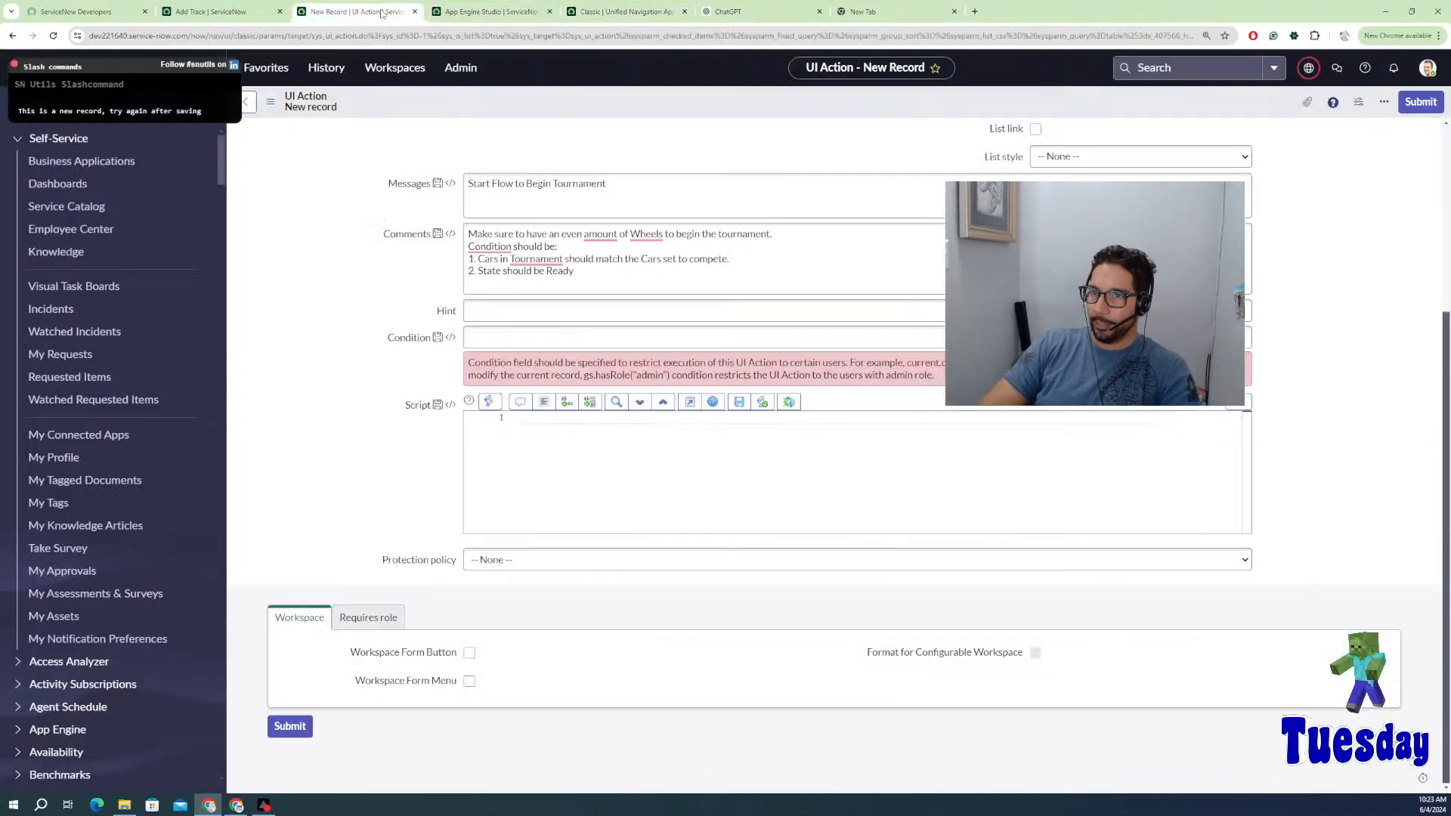
{"action": "left_click", "coordinate": [578, 418]}
{"action": "key", "text": "ctrl+v"}
{"action": "double_click", "coordinate": [592, 417]}
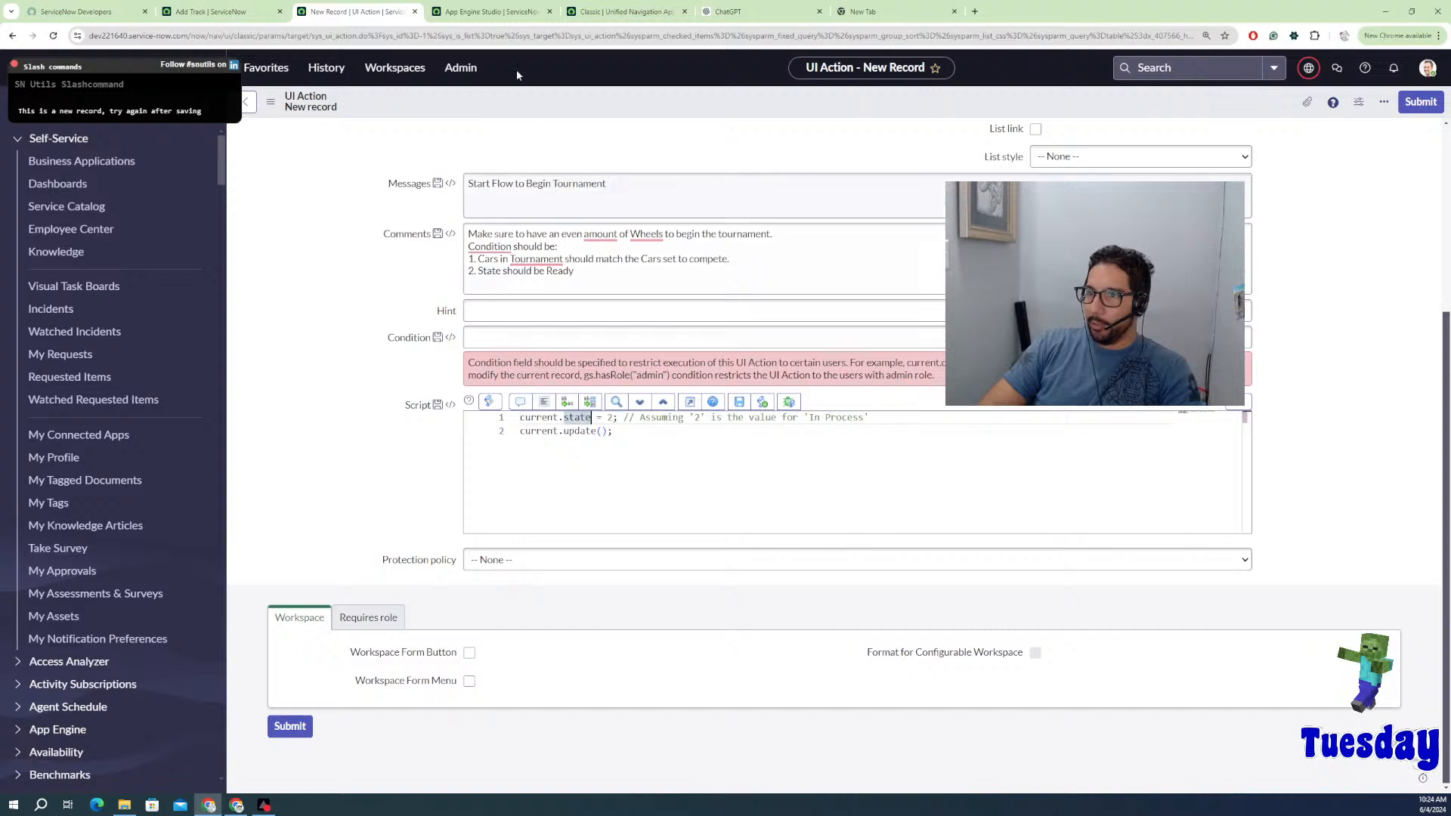
Step: Check the Tournament table's State field column name and choice values, then return to the script
{"action": "left_click", "coordinate": [227, 11]}
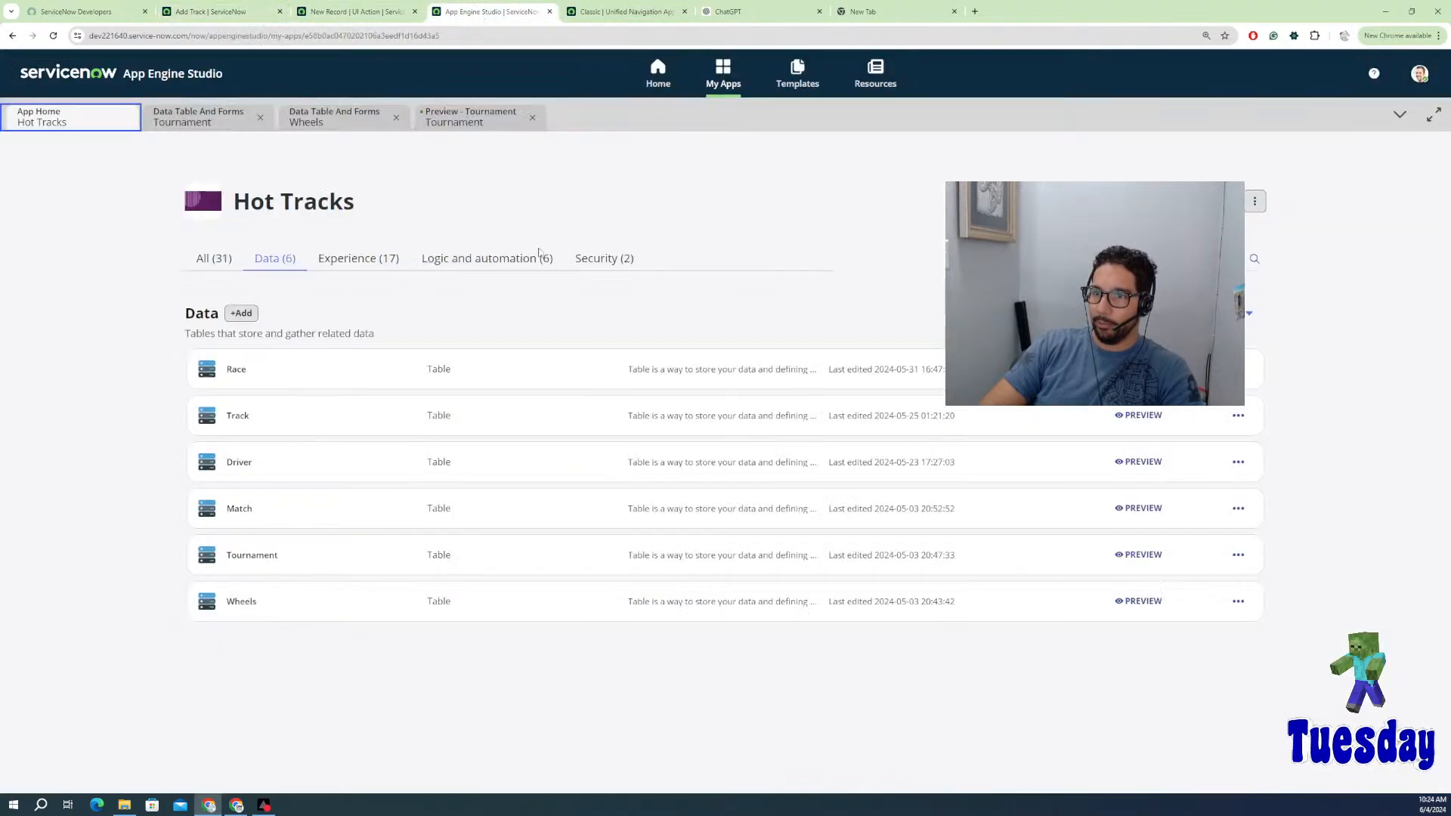
{"action": "left_click", "coordinate": [489, 11]}
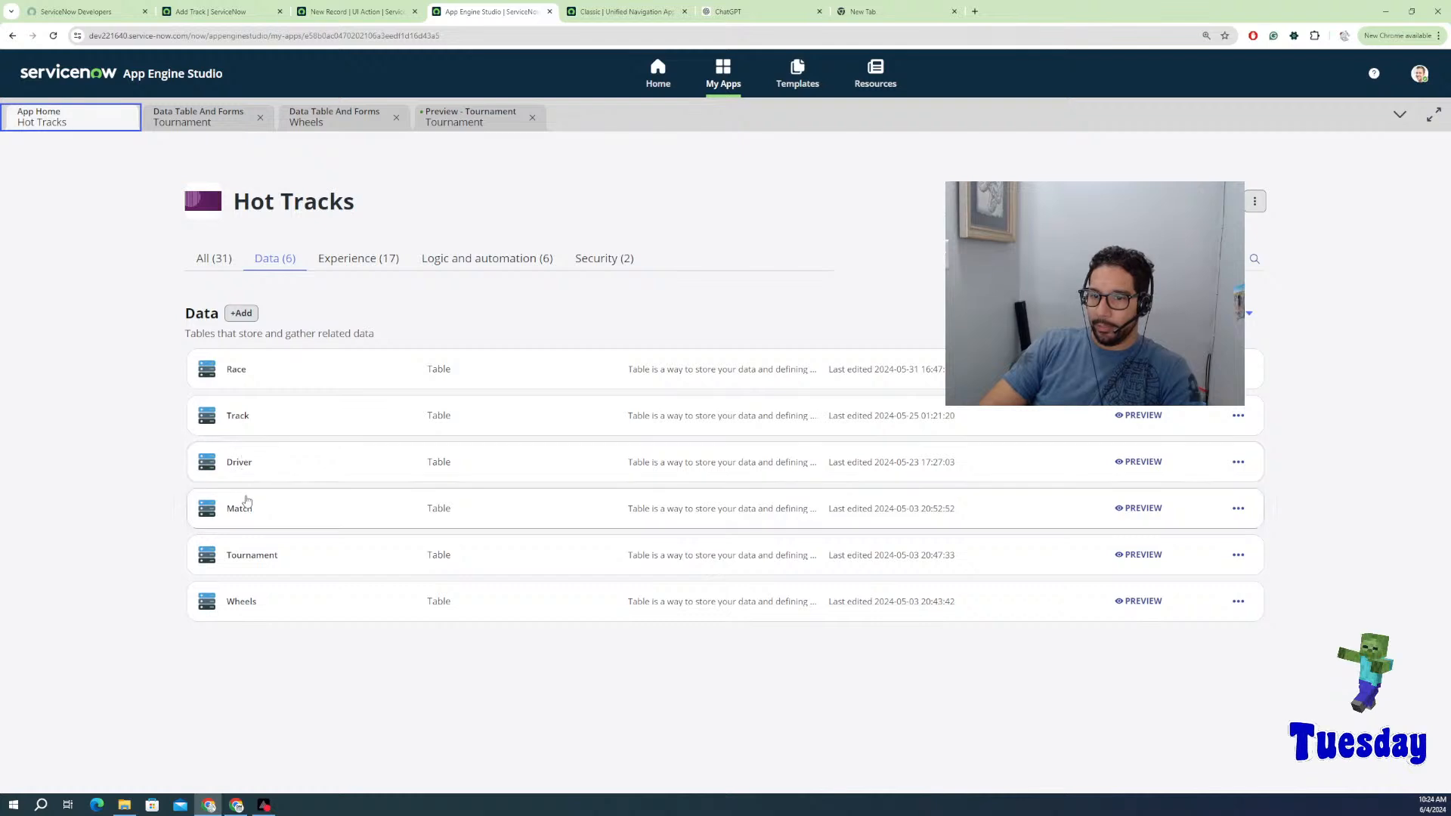
{"action": "left_click", "coordinate": [251, 554]}
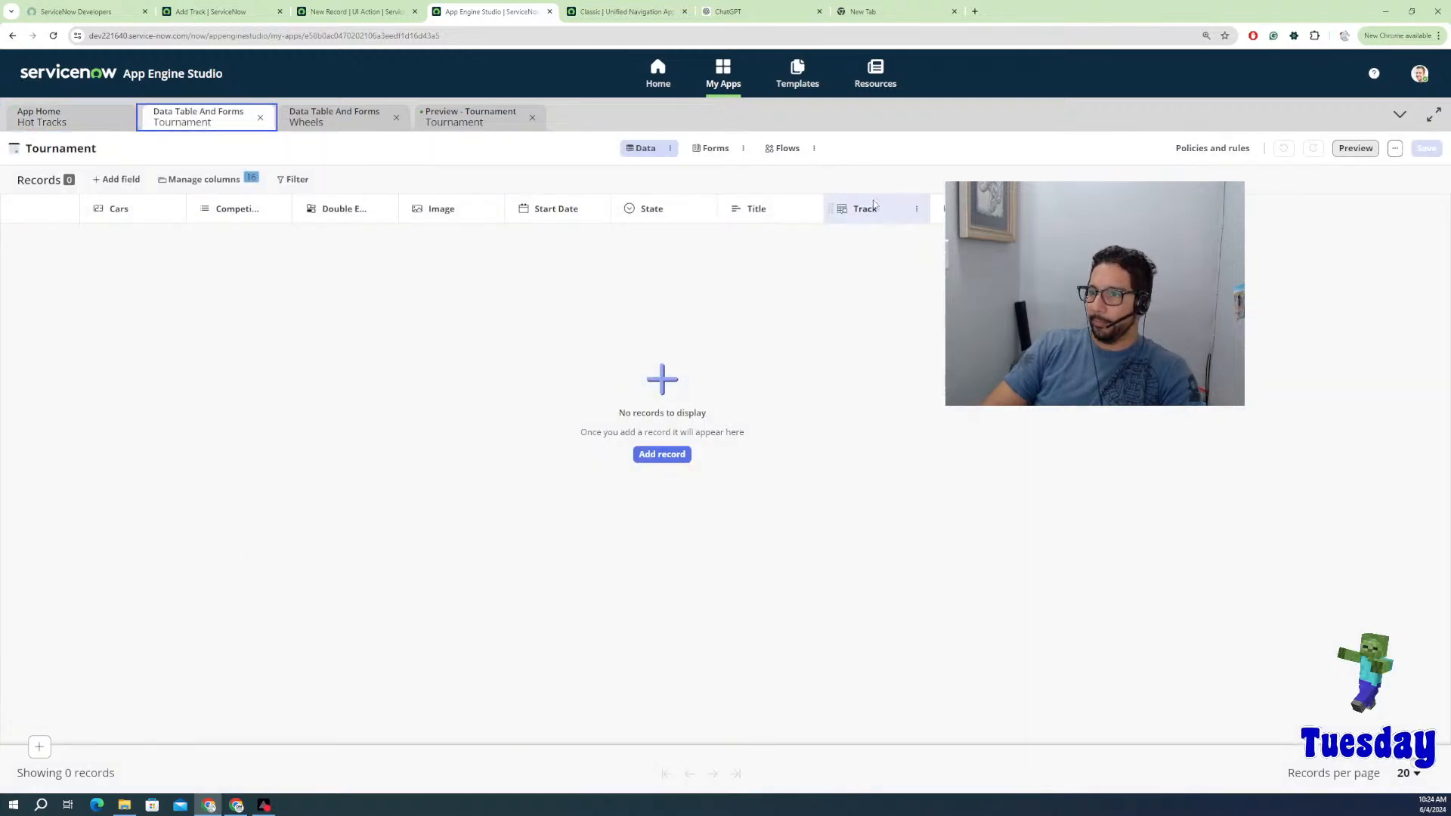
{"action": "left_click", "coordinate": [670, 149]}
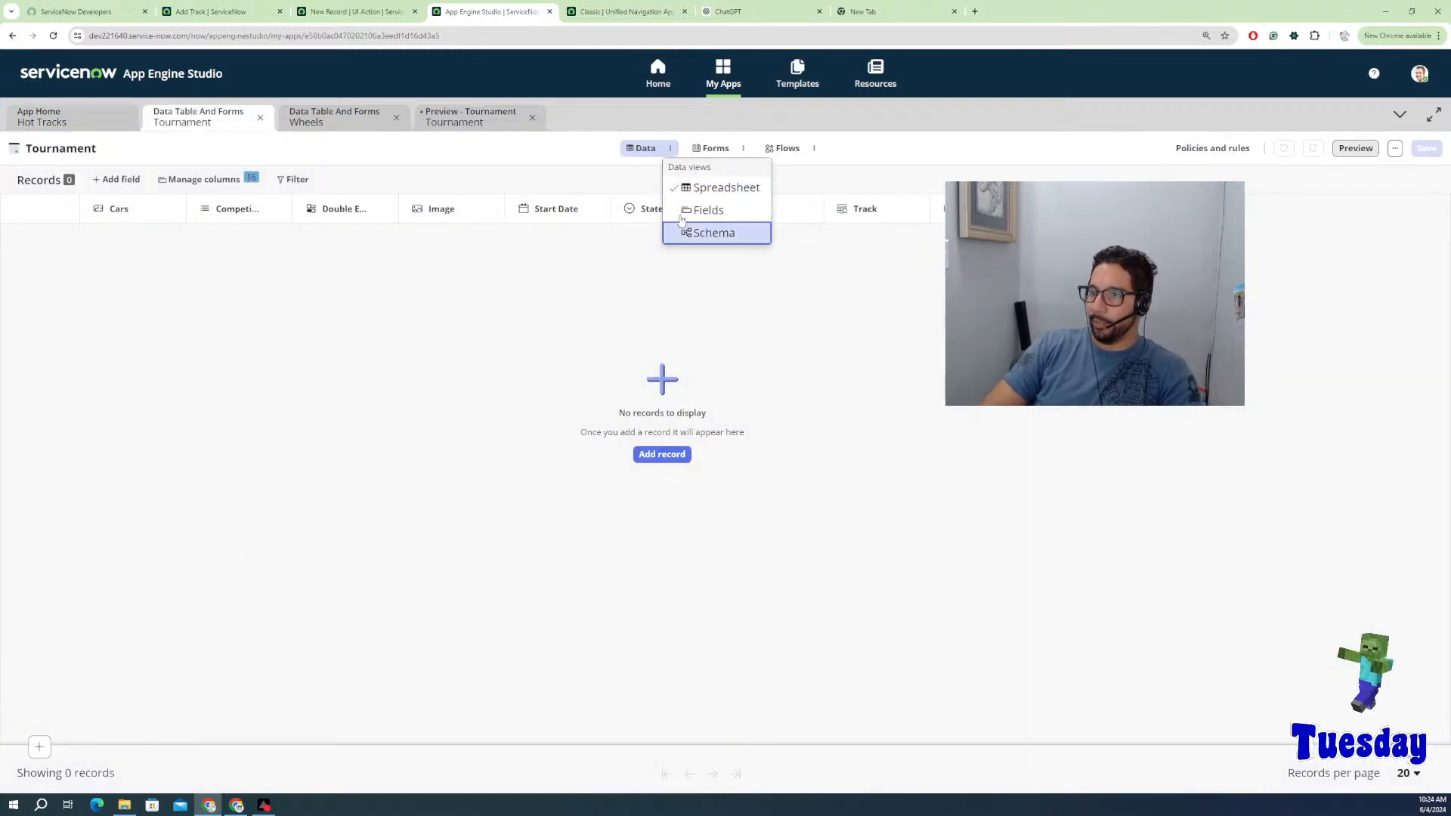
{"action": "left_click", "coordinate": [684, 211]}
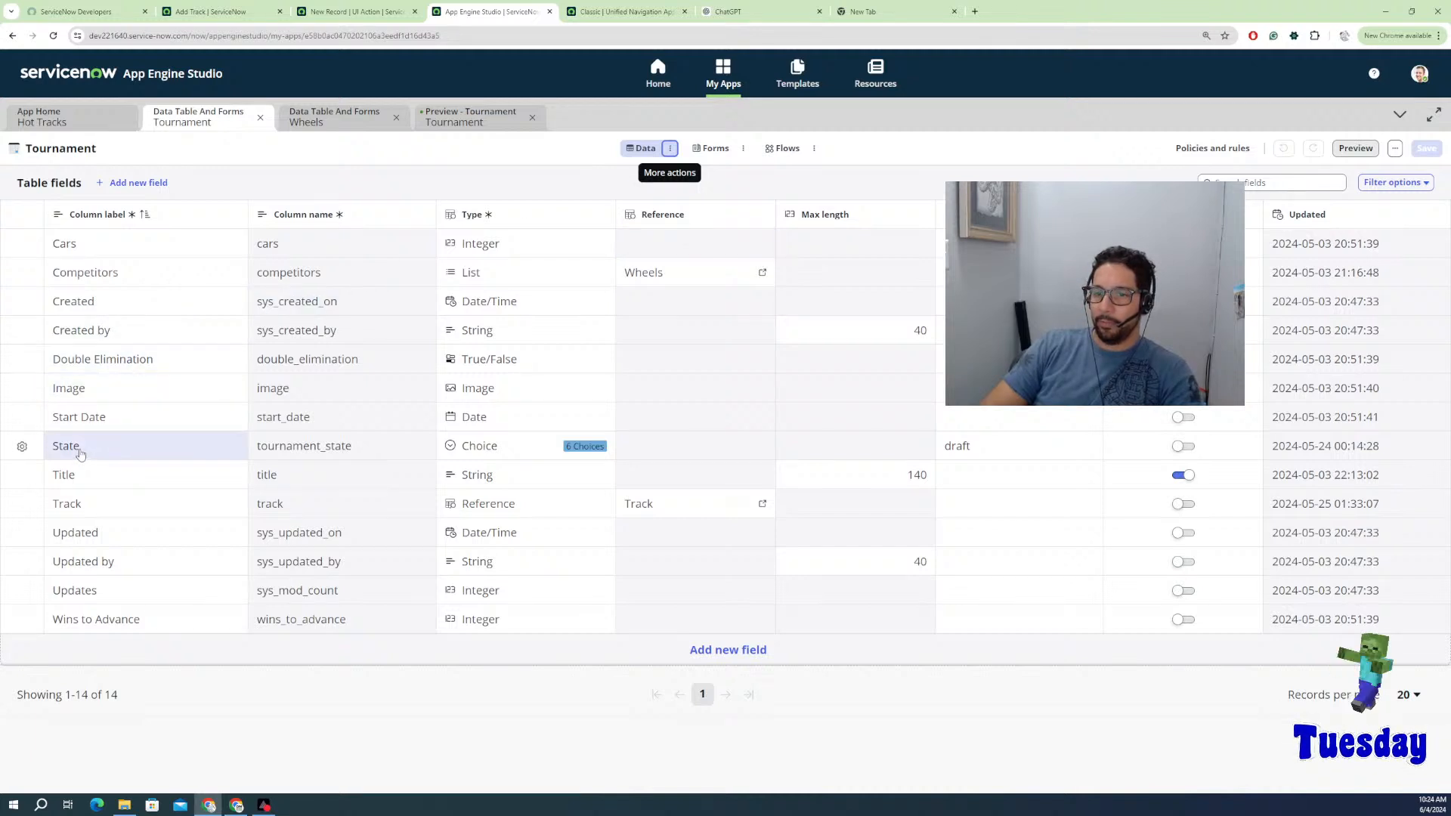
{"action": "left_click", "coordinate": [302, 451]}
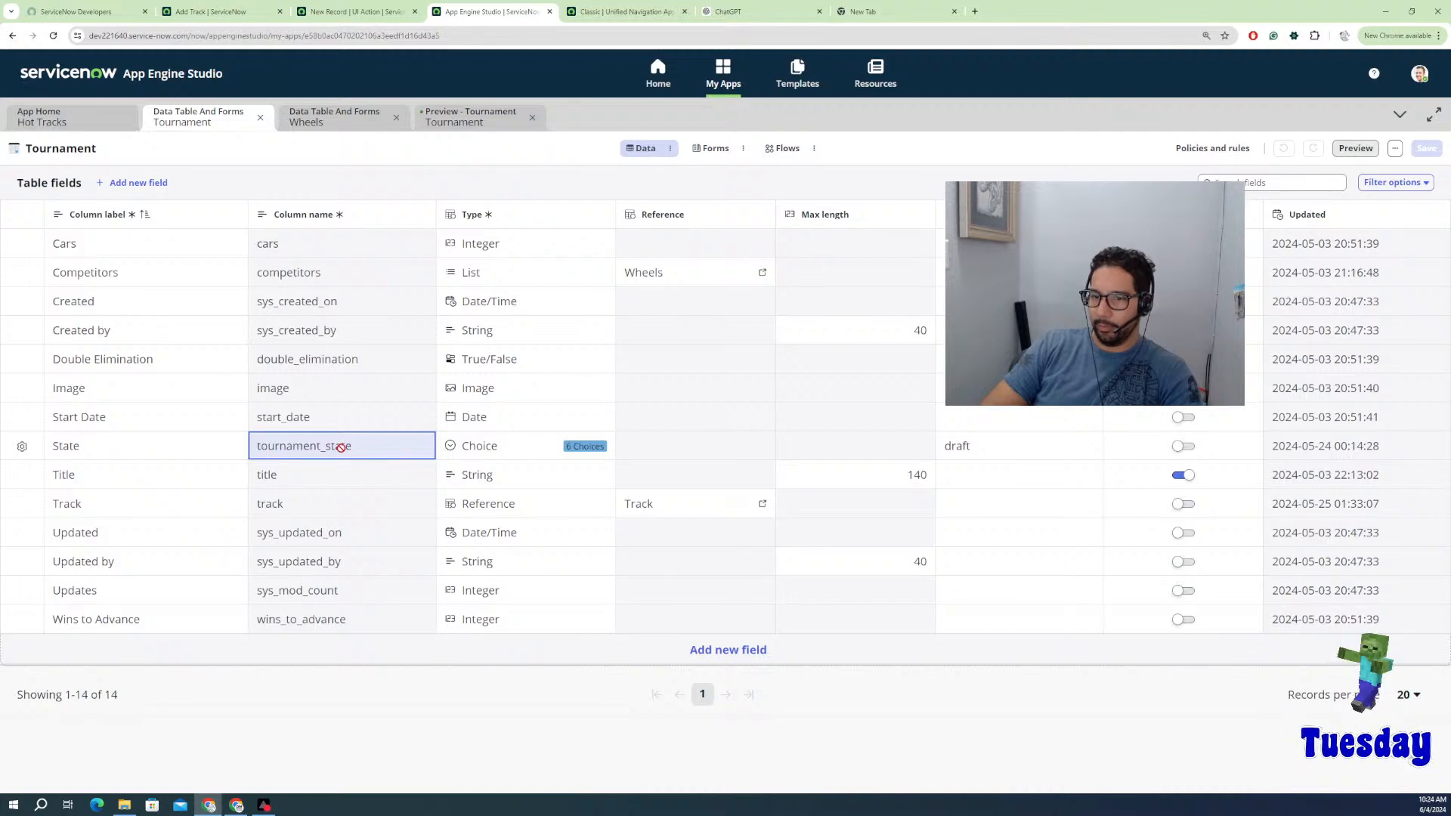
{"action": "left_click", "coordinate": [484, 447]}
{"action": "left_click", "coordinate": [476, 445]}
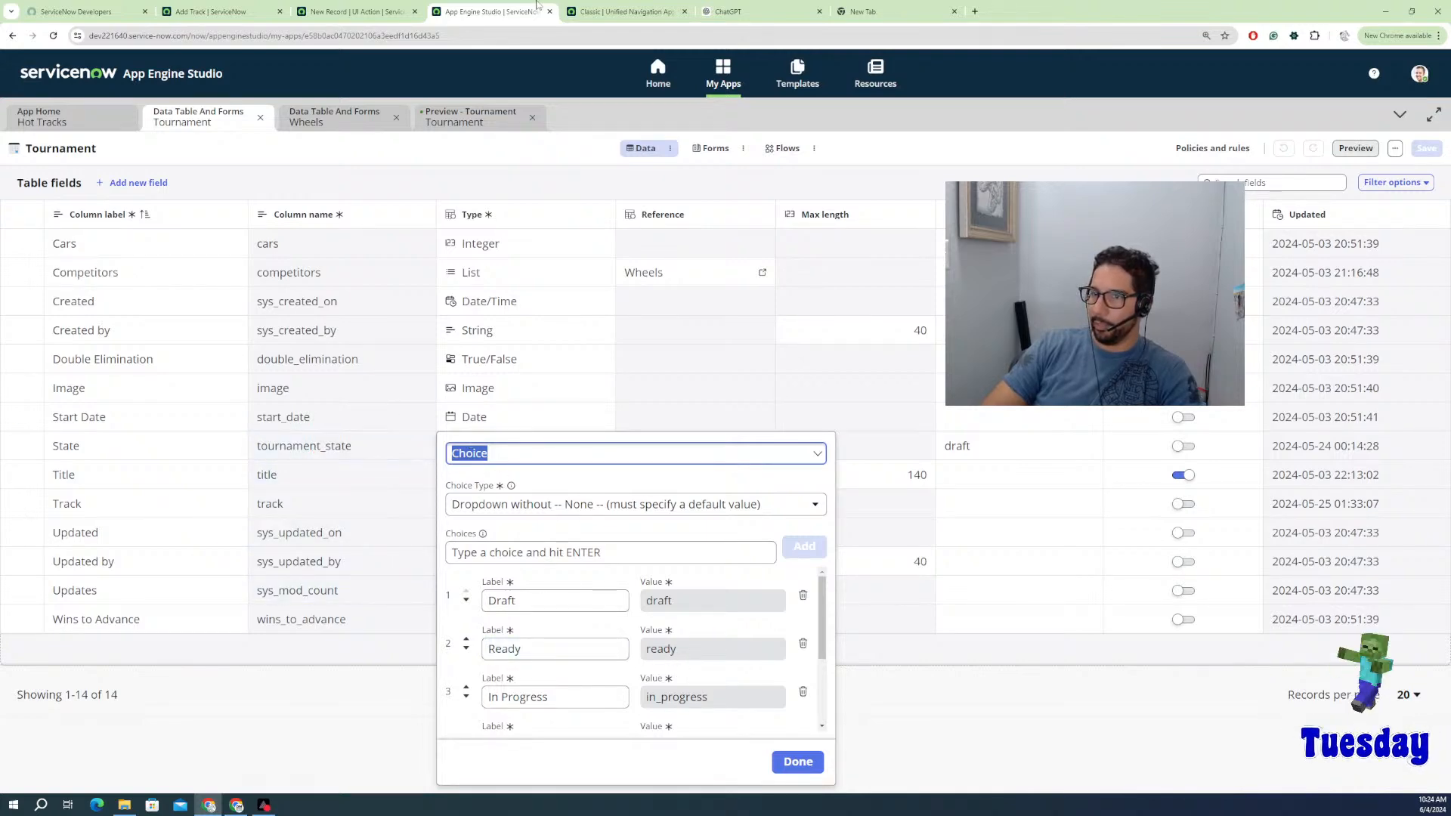
{"action": "left_click", "coordinate": [363, 13]}
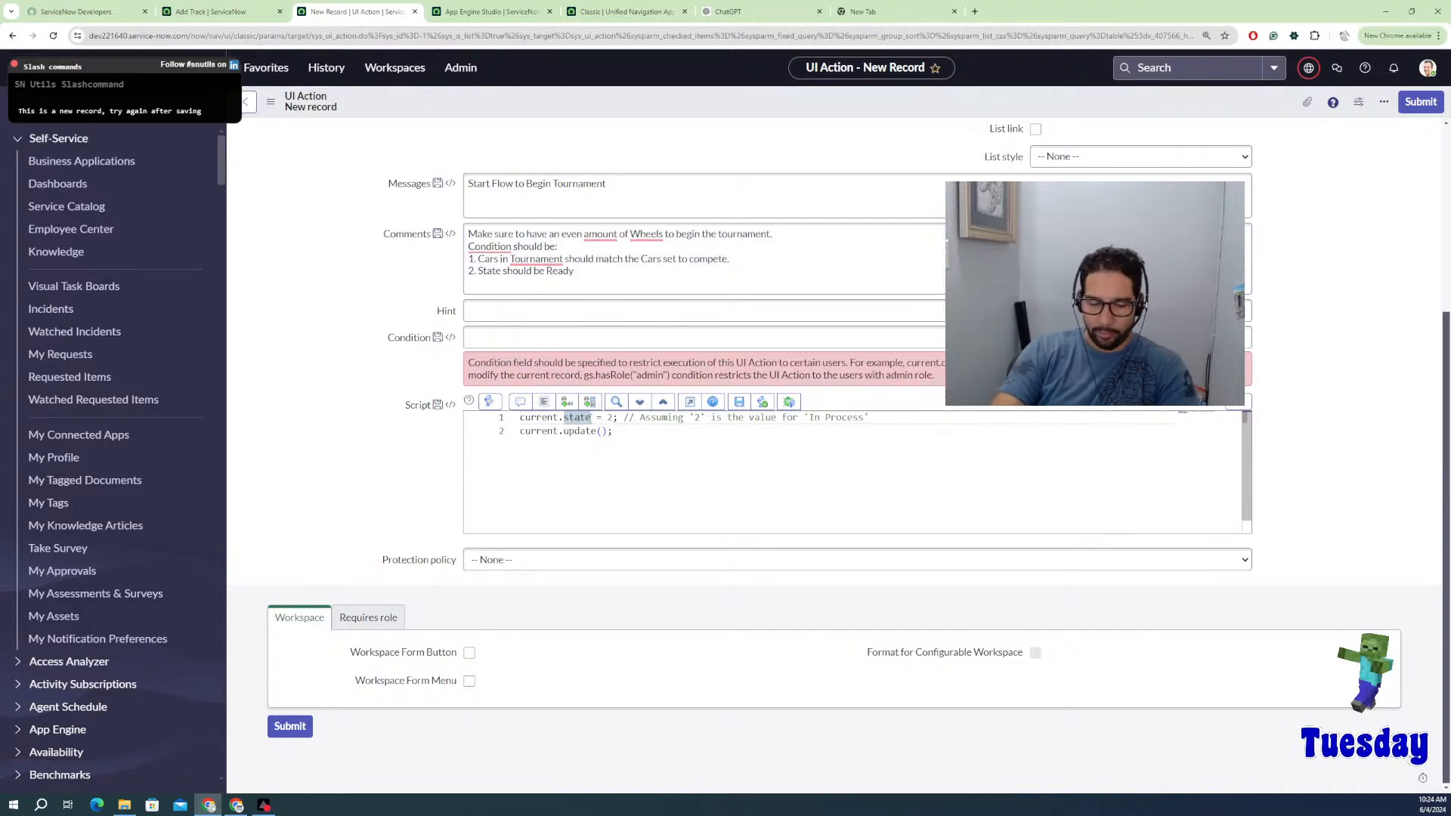
Step: Change script line 1 to set tournamen_state = "in_progress", cross-checking the State choice values
{"action": "type", "text": "tournamen"}
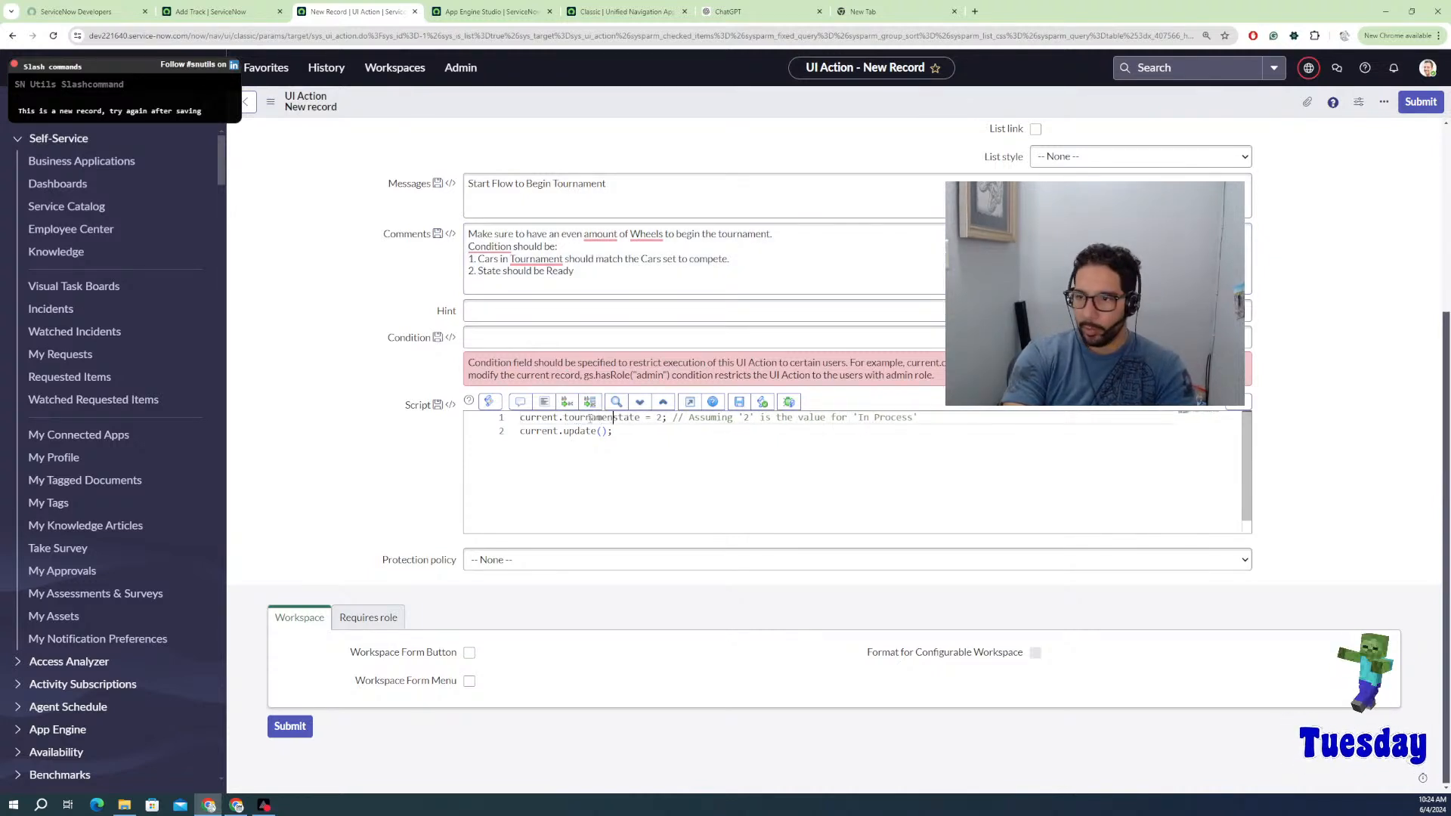
{"action": "type", "text": "_state = "}
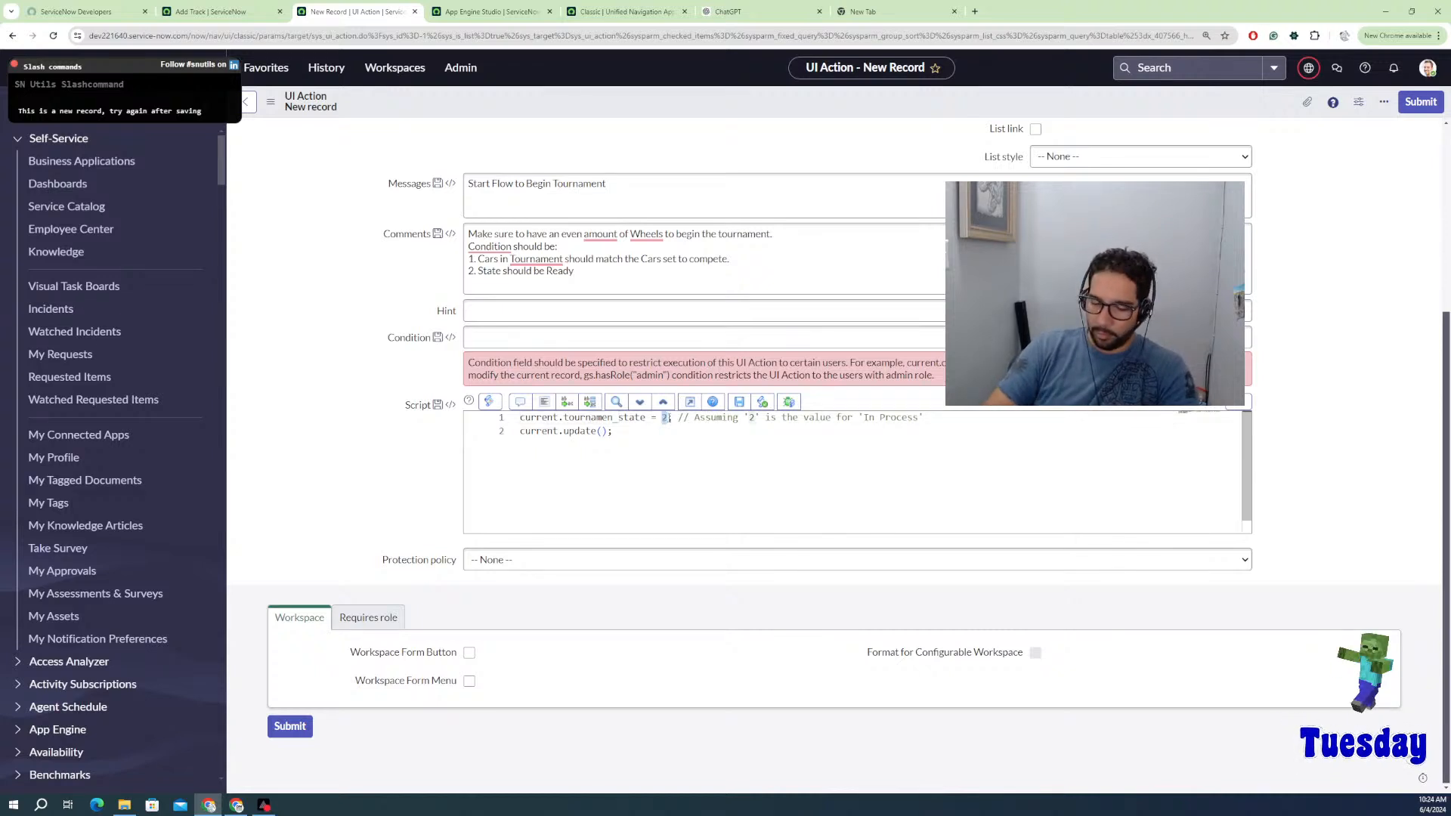
{"action": "type", "text": "\"in"}
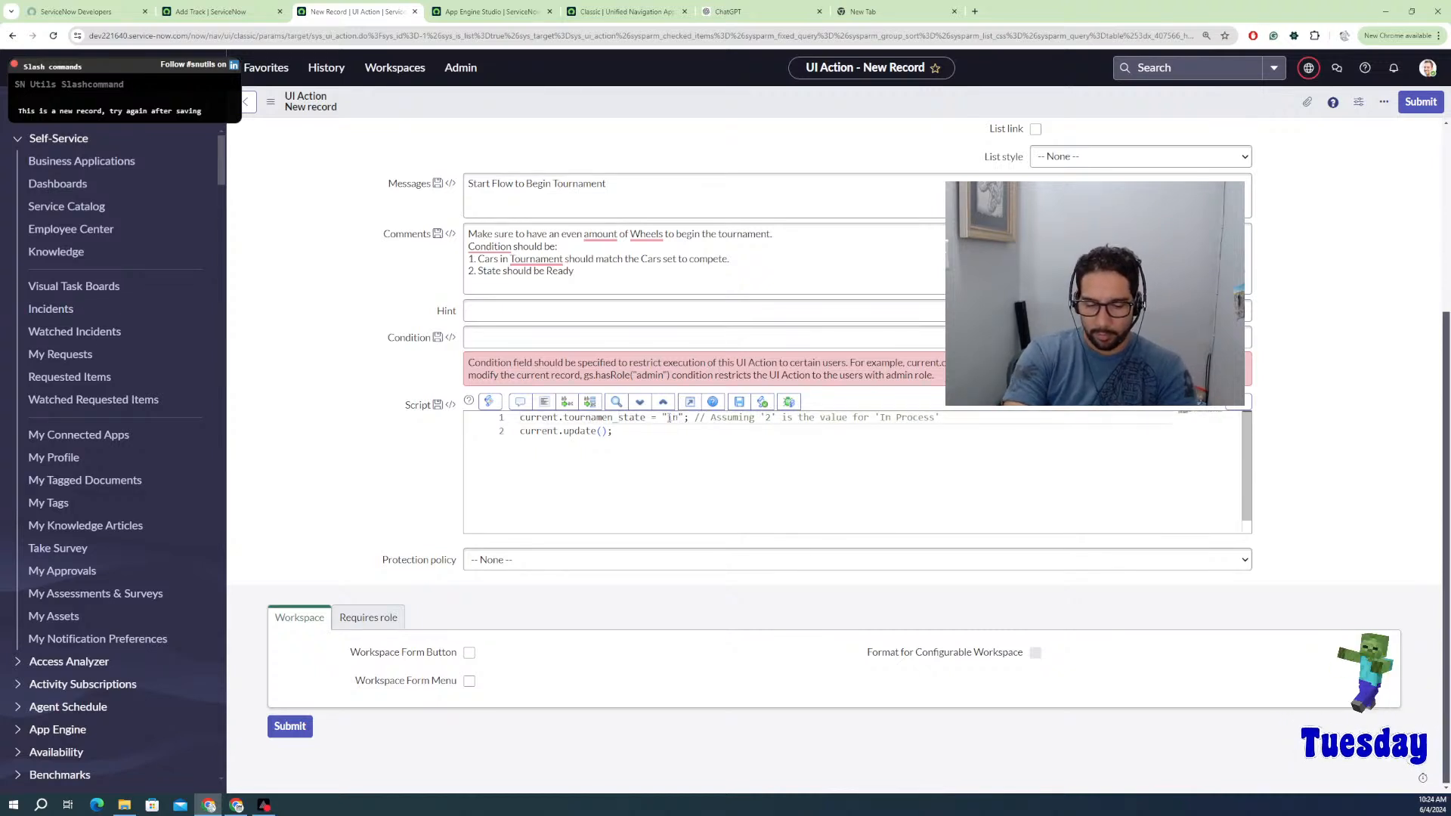
{"action": "type", "text": "_progr"}
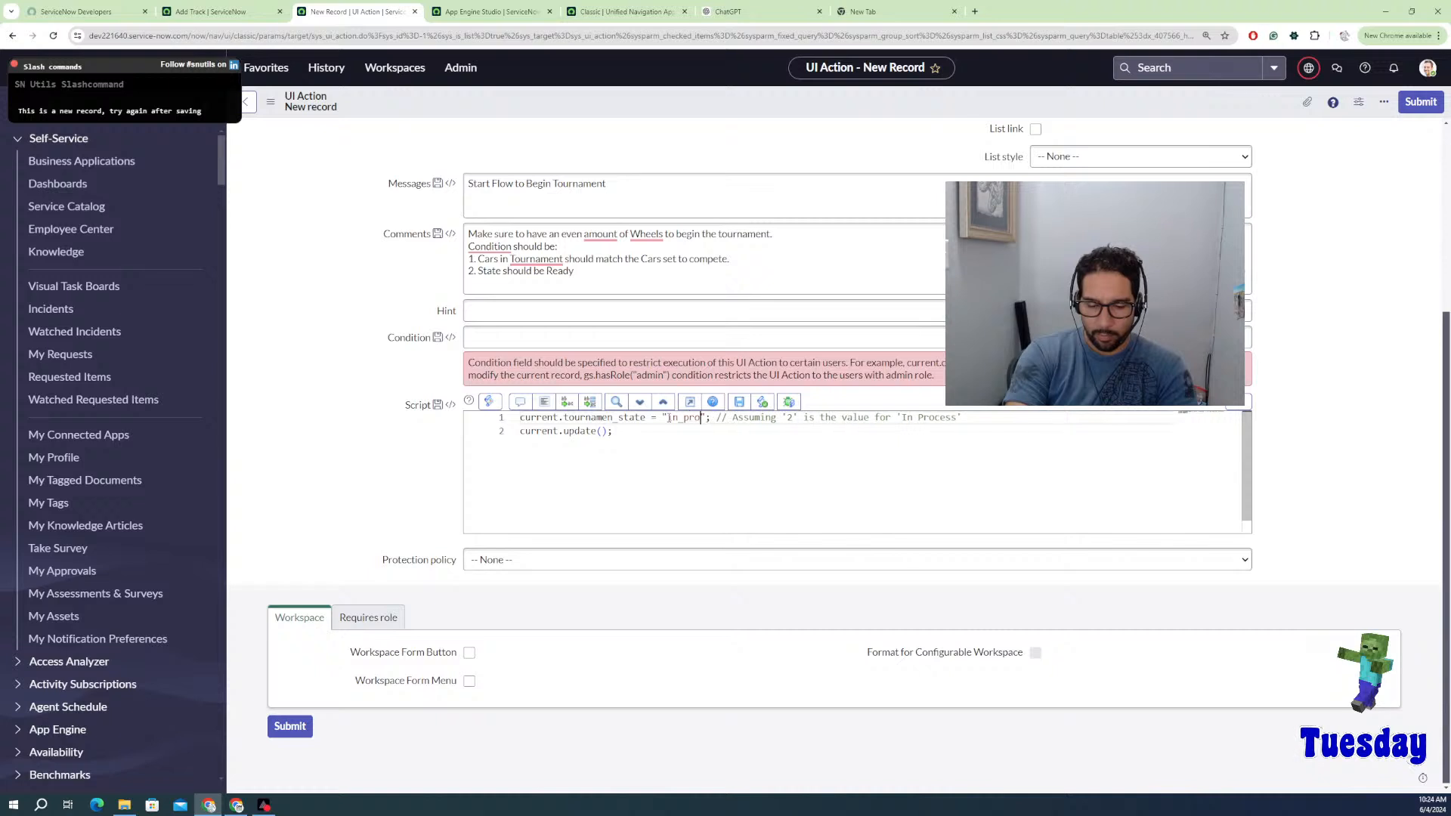
{"action": "type", "text": "ess"}
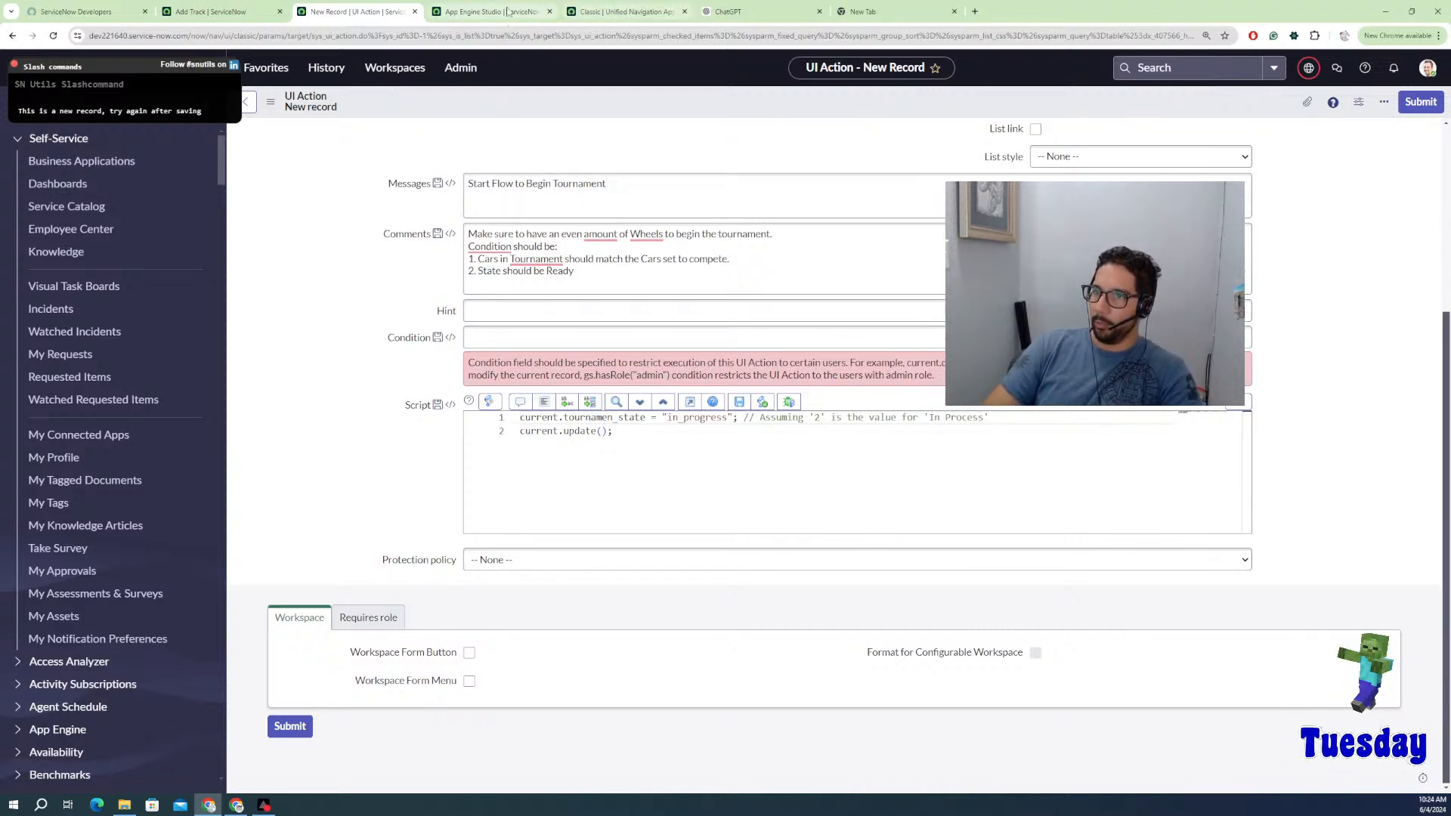
{"action": "left_click", "coordinate": [593, 14]}
{"action": "left_click", "coordinate": [491, 11]}
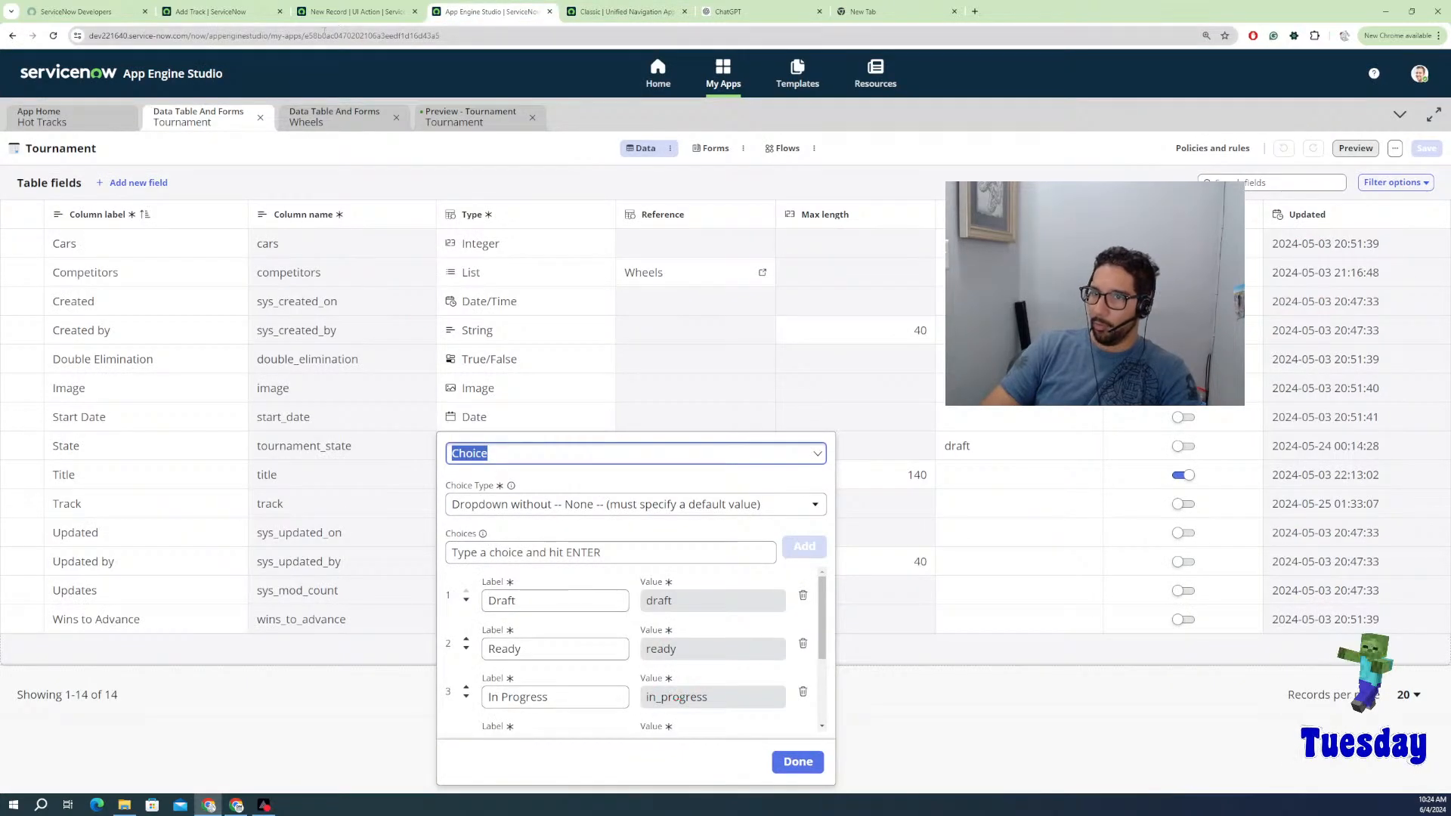
{"action": "left_click", "coordinate": [345, 13]}
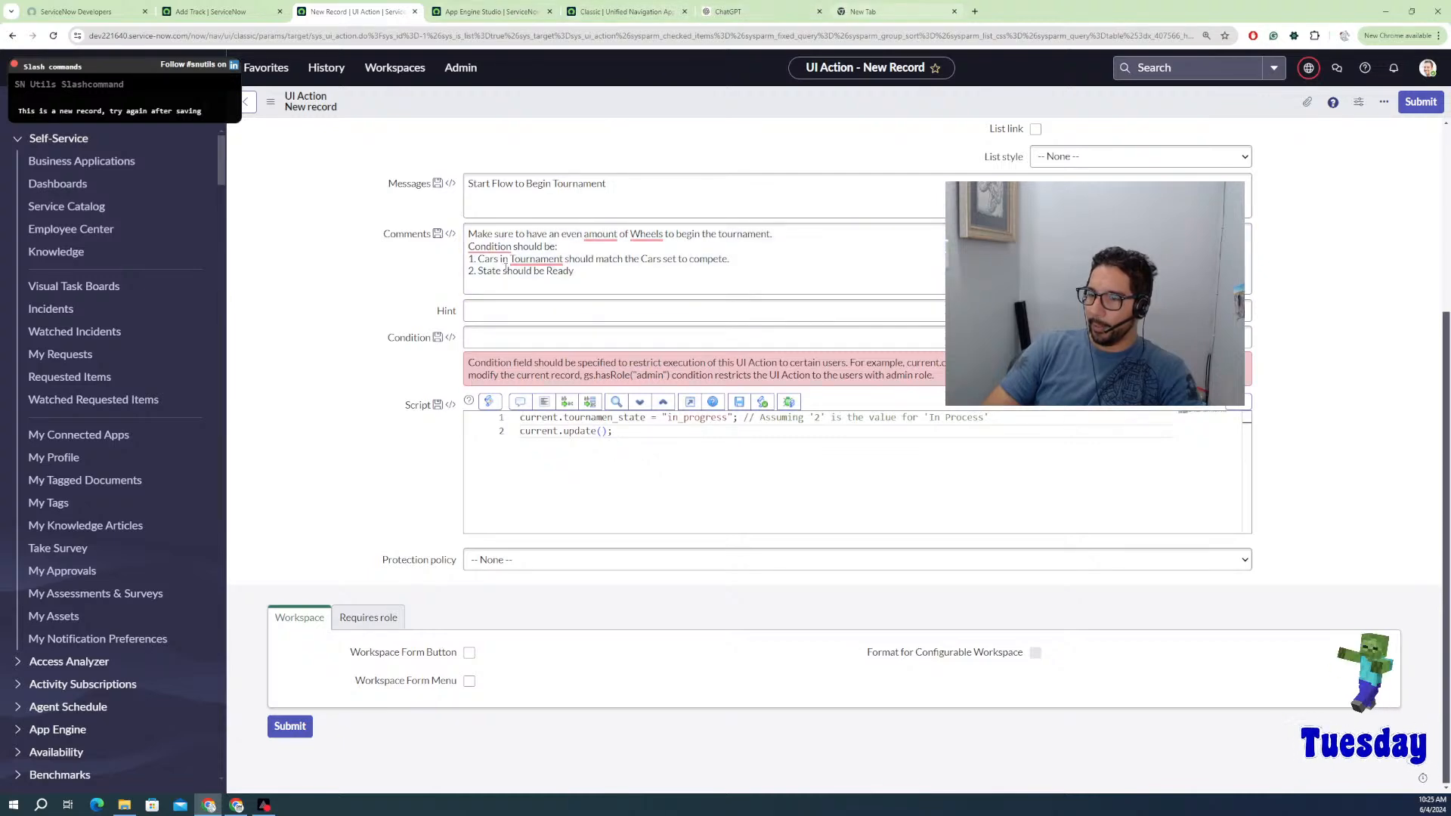
{"action": "left_click", "coordinate": [470, 12]}
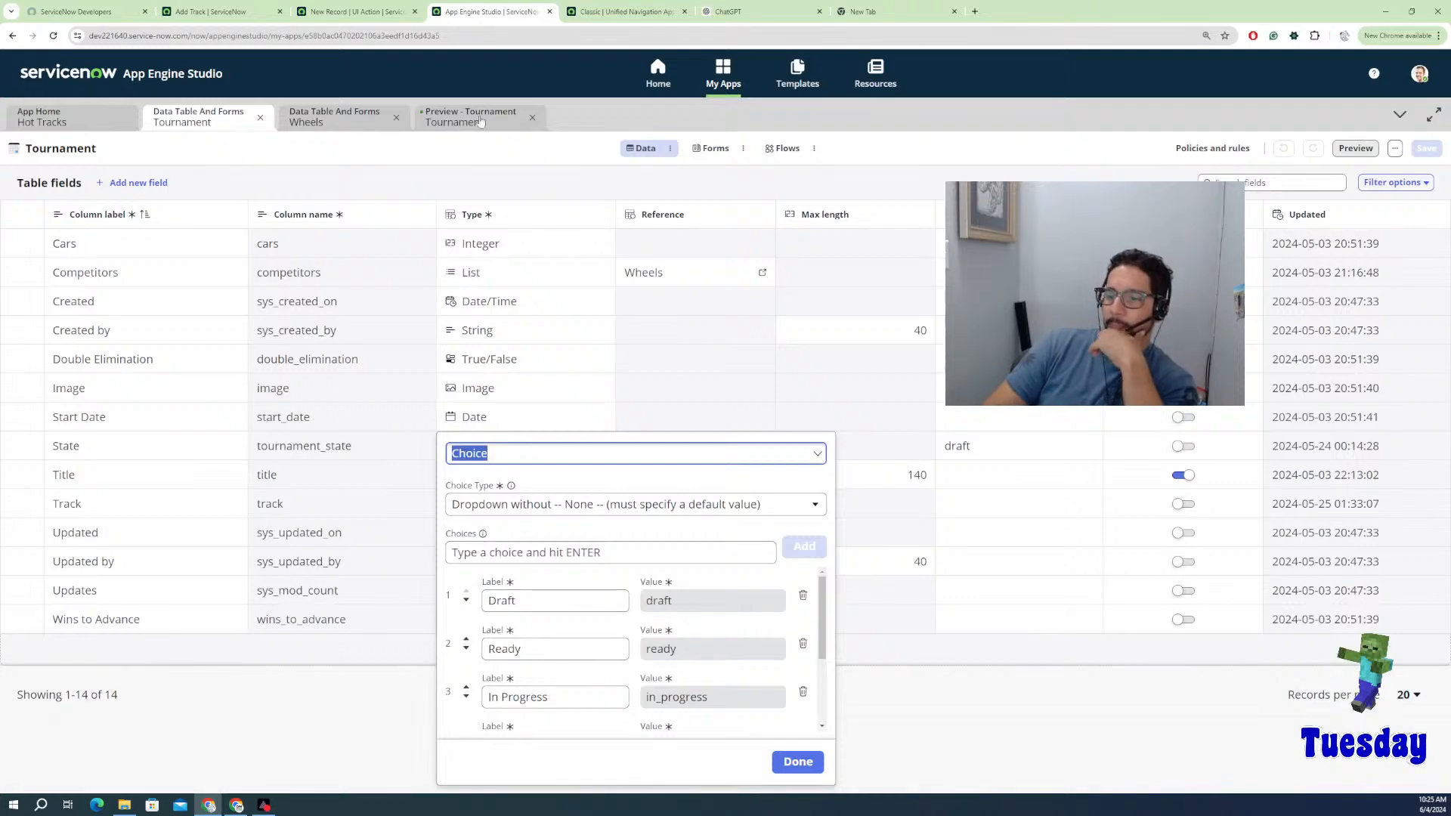
{"action": "left_click", "coordinate": [297, 8]}
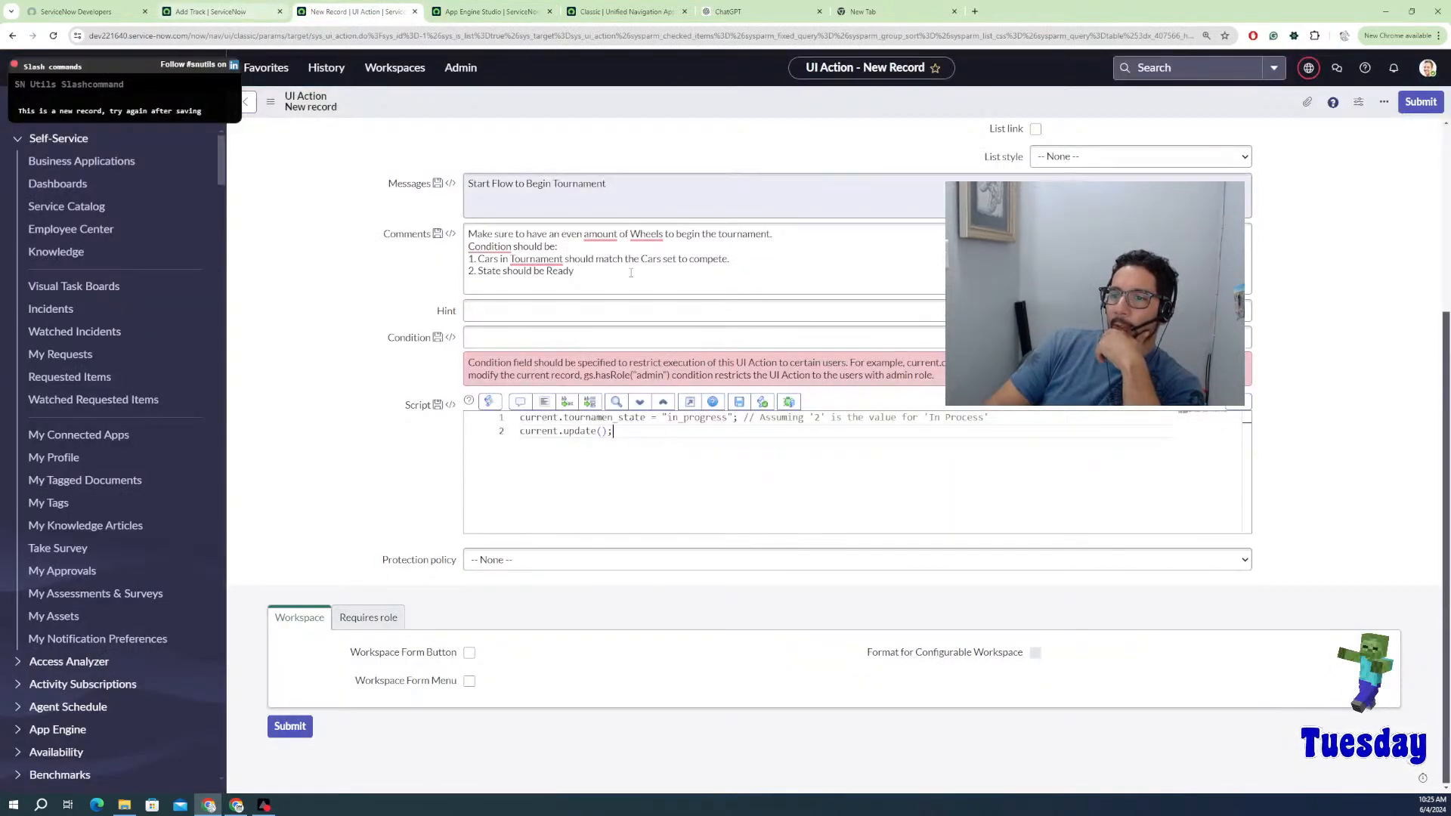
{"action": "left_click", "coordinate": [227, 11]}
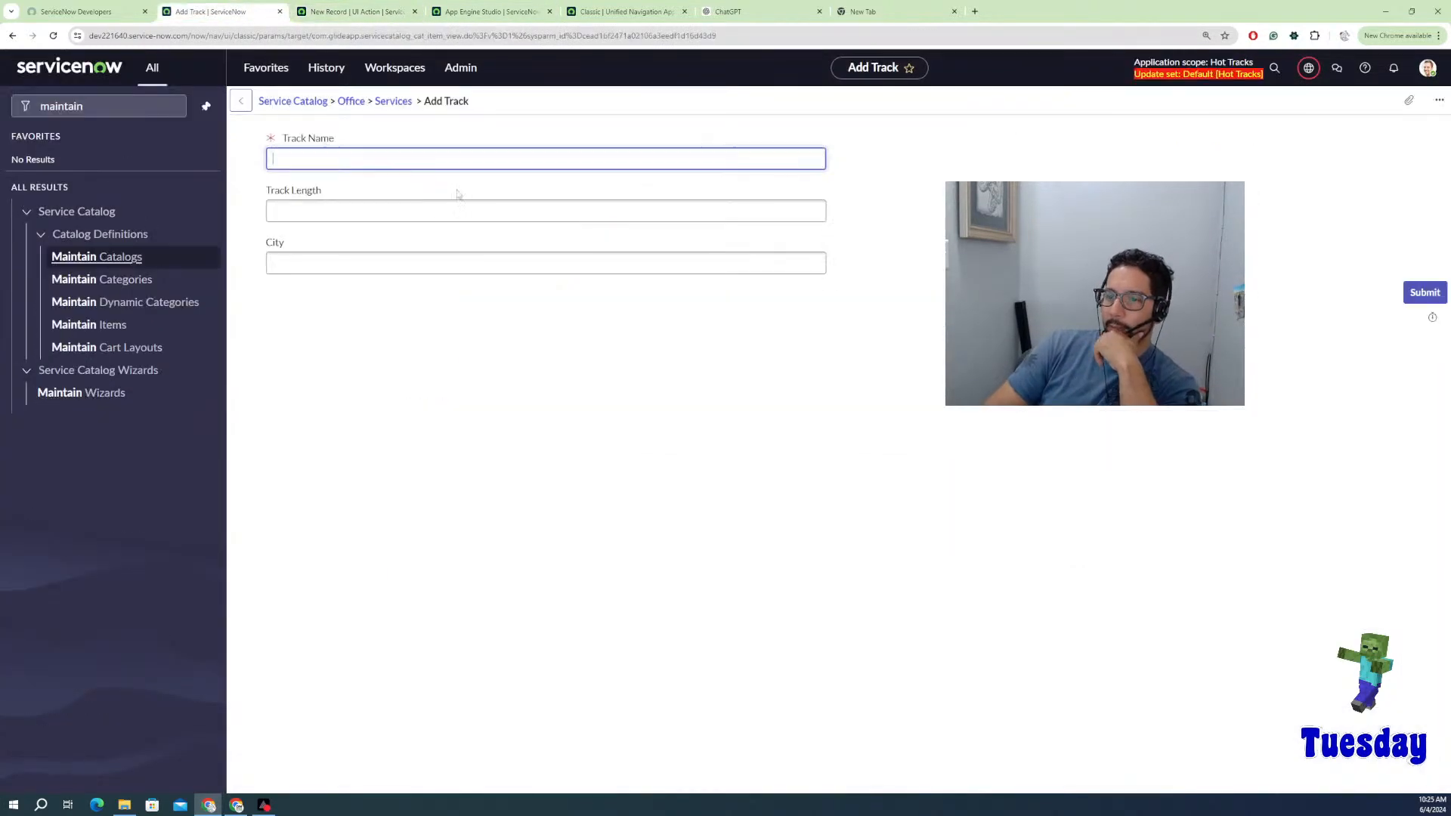
{"action": "left_click", "coordinate": [408, 9]}
{"action": "left_click", "coordinate": [727, 12]}
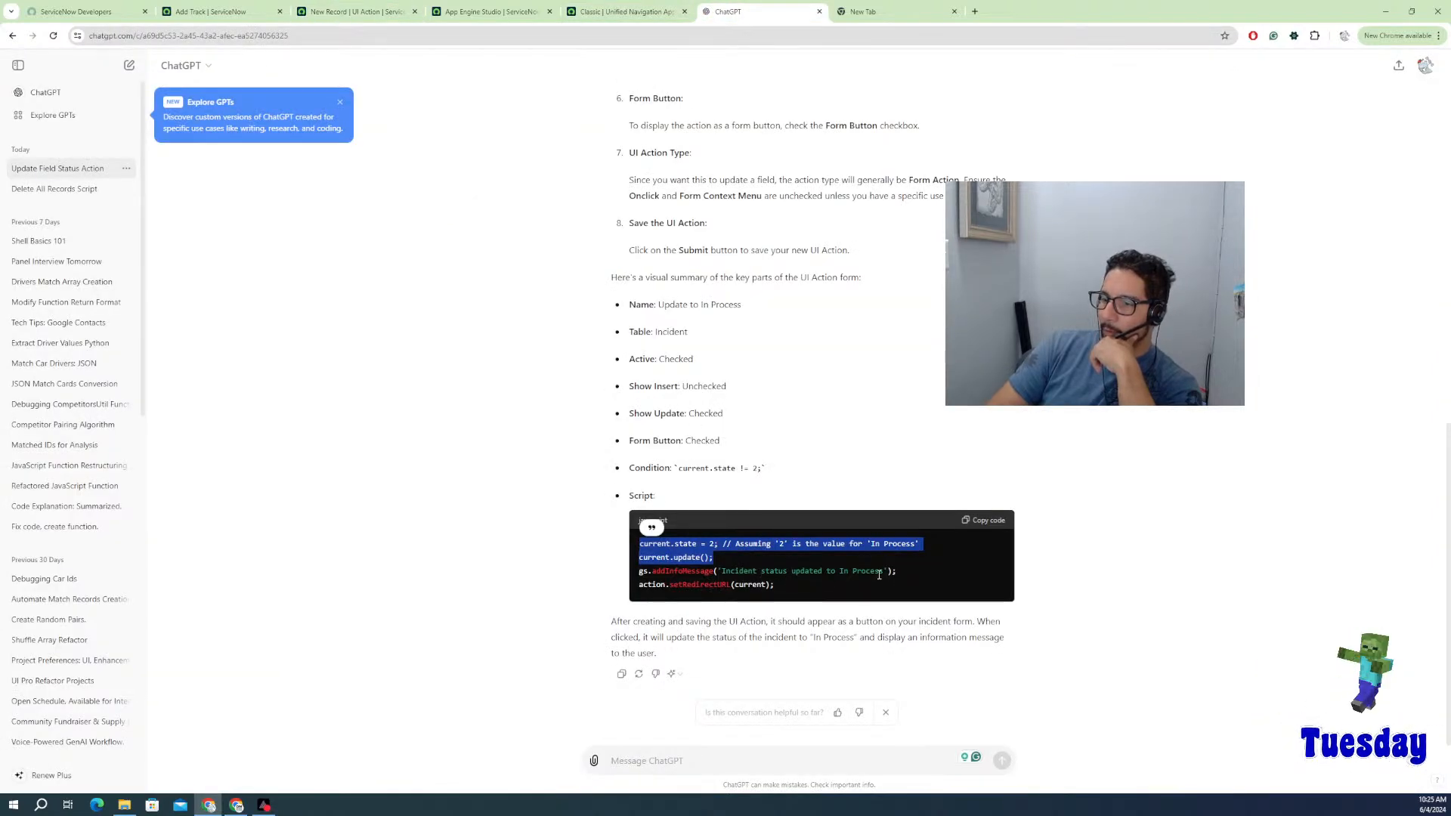
Step: Copy the gs.addInfoMessage line from ChatGPT's script and return to the UI Action form
{"action": "left_click_drag", "start_coordinate": [903, 573], "coordinate": [641, 572]}
{"action": "key", "text": "ctrl+c"}
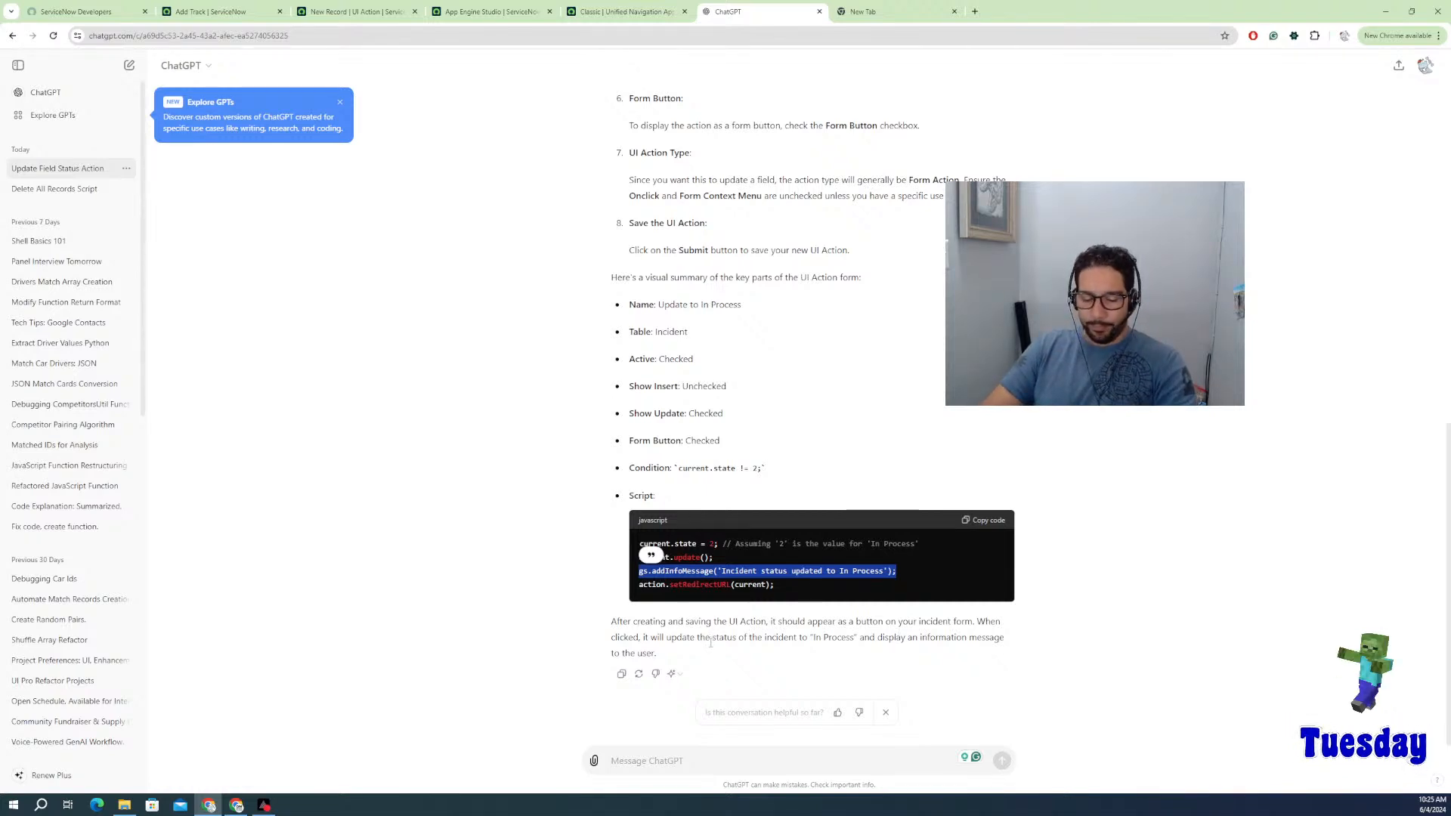
{"action": "left_click", "coordinate": [374, 12]}
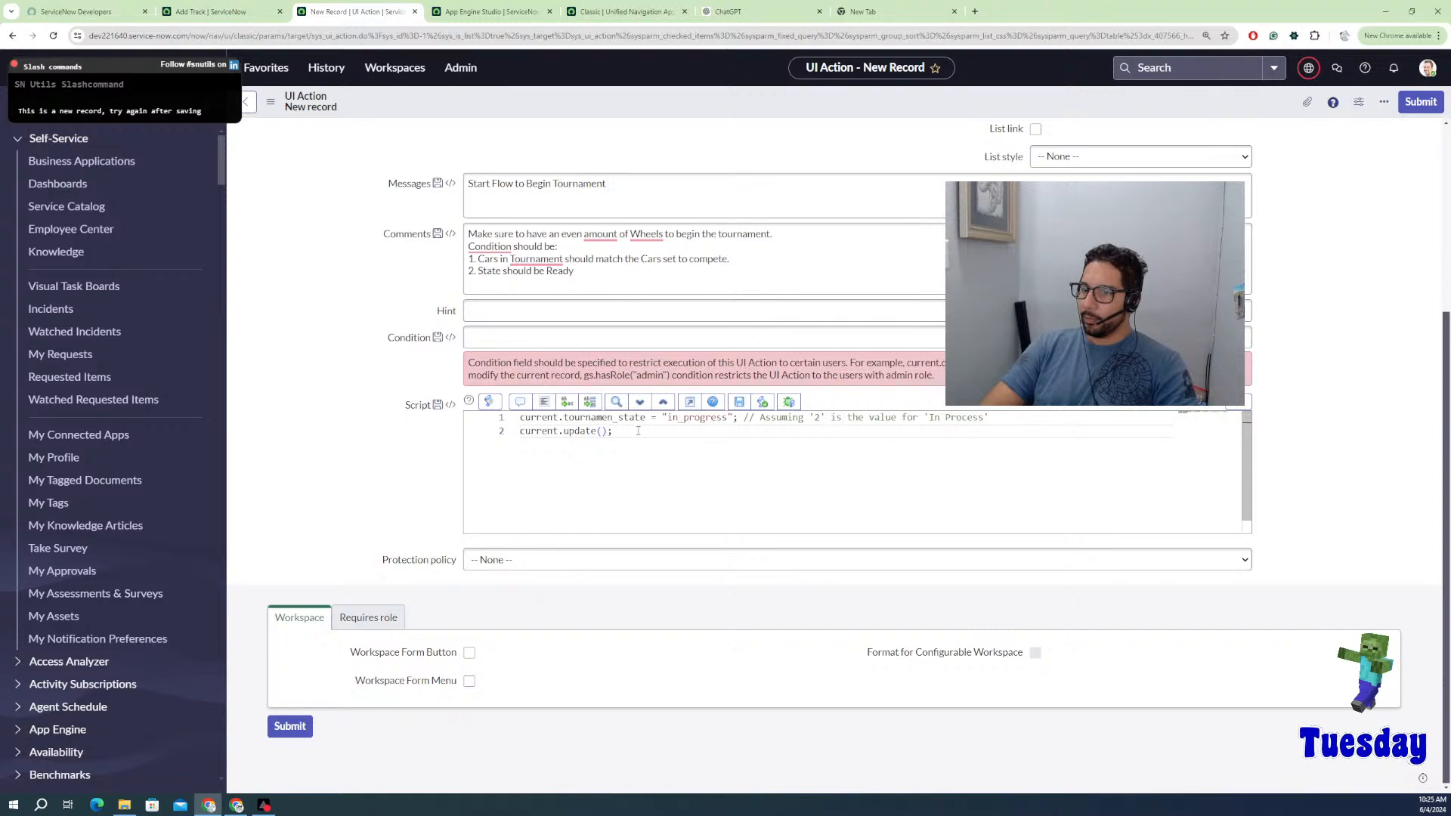
Step: Add line 3 gs.addInfoMessage('Tournament is now In Progress'); to the UI Action script
{"action": "key", "text": "Return"}
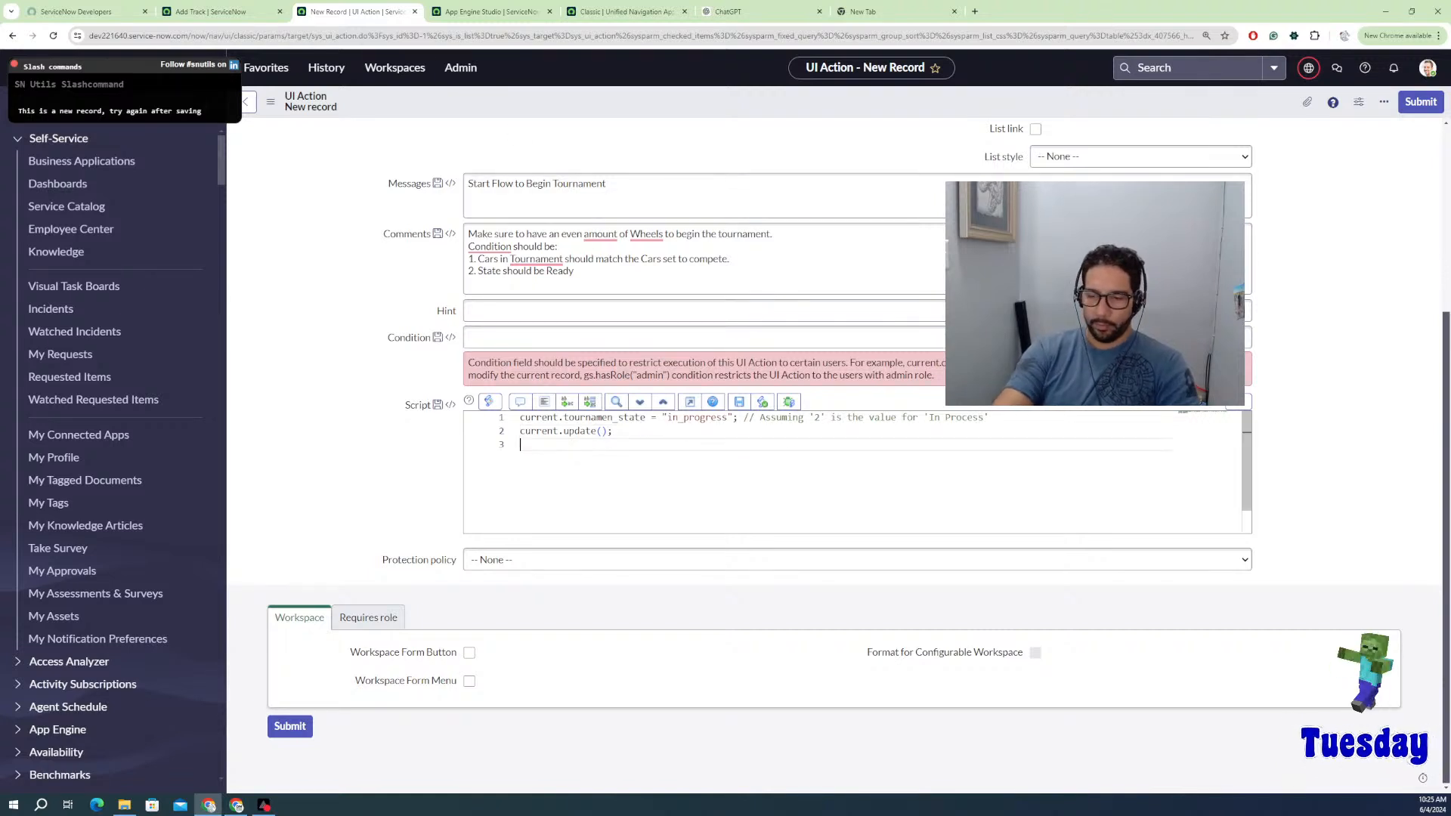
{"action": "key", "text": "ctrl+v"}
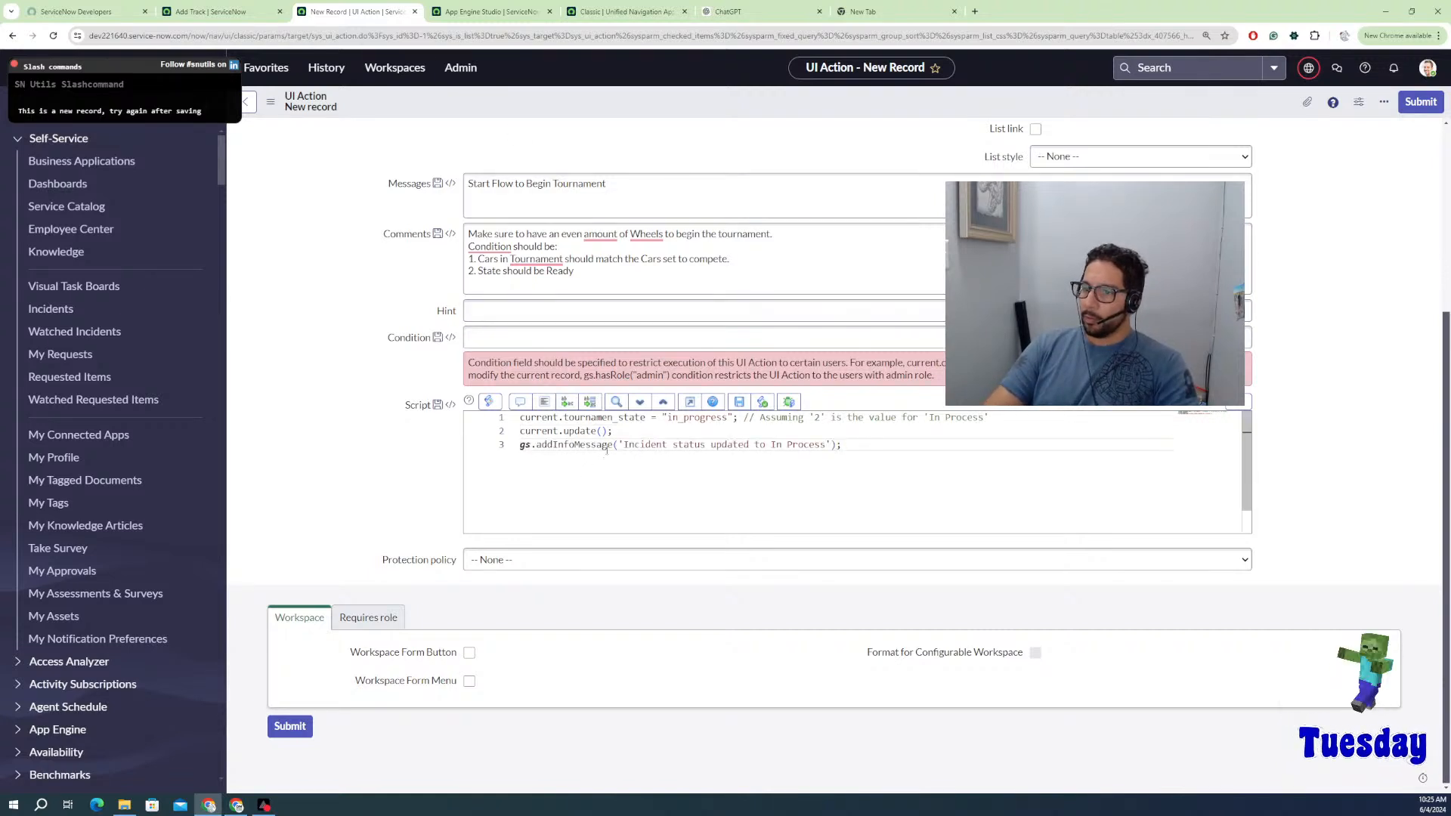
{"action": "left_click_drag", "start_coordinate": [624, 446], "coordinate": [777, 445]}
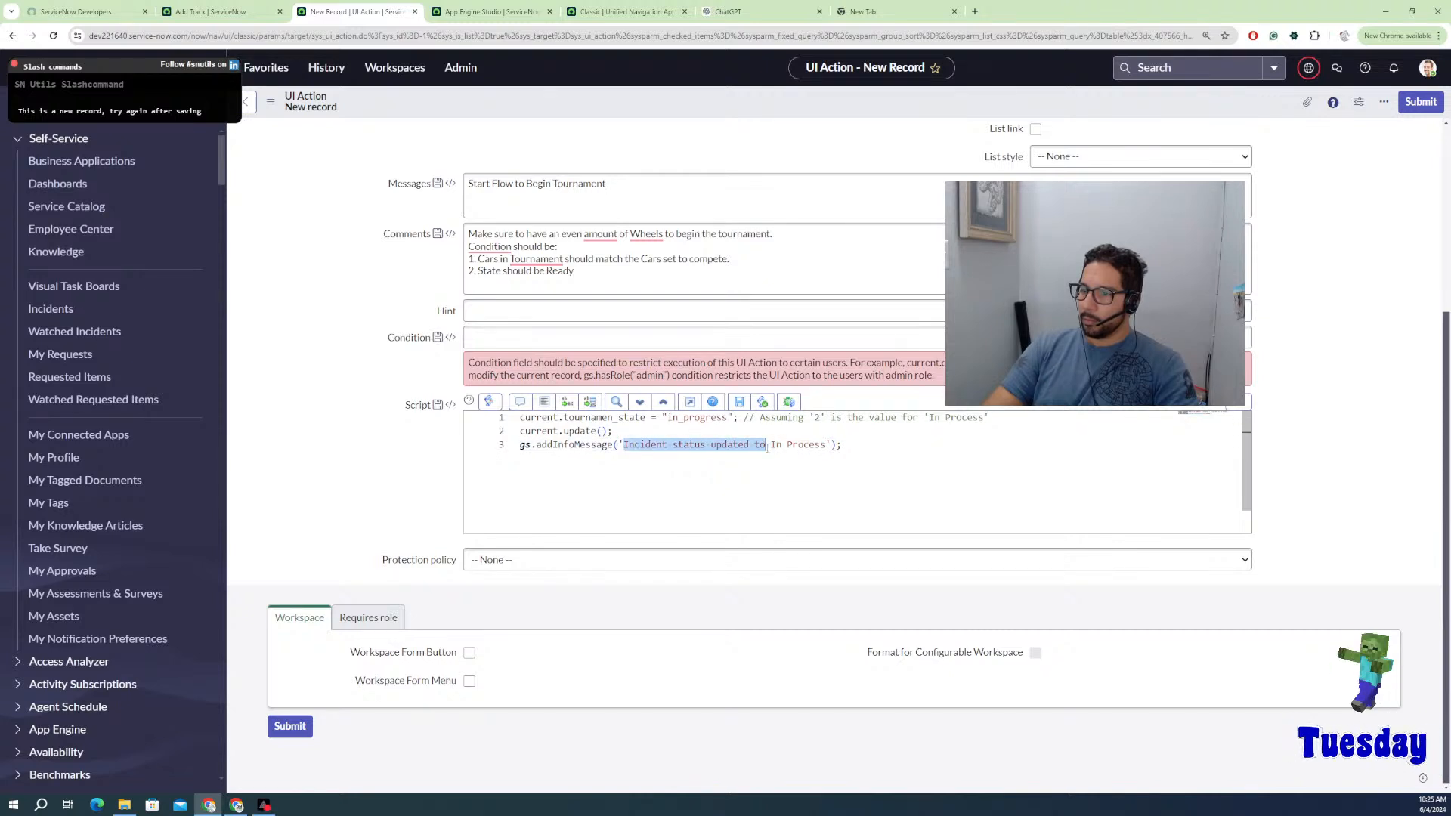
{"action": "key", "text": "BackSpace"}
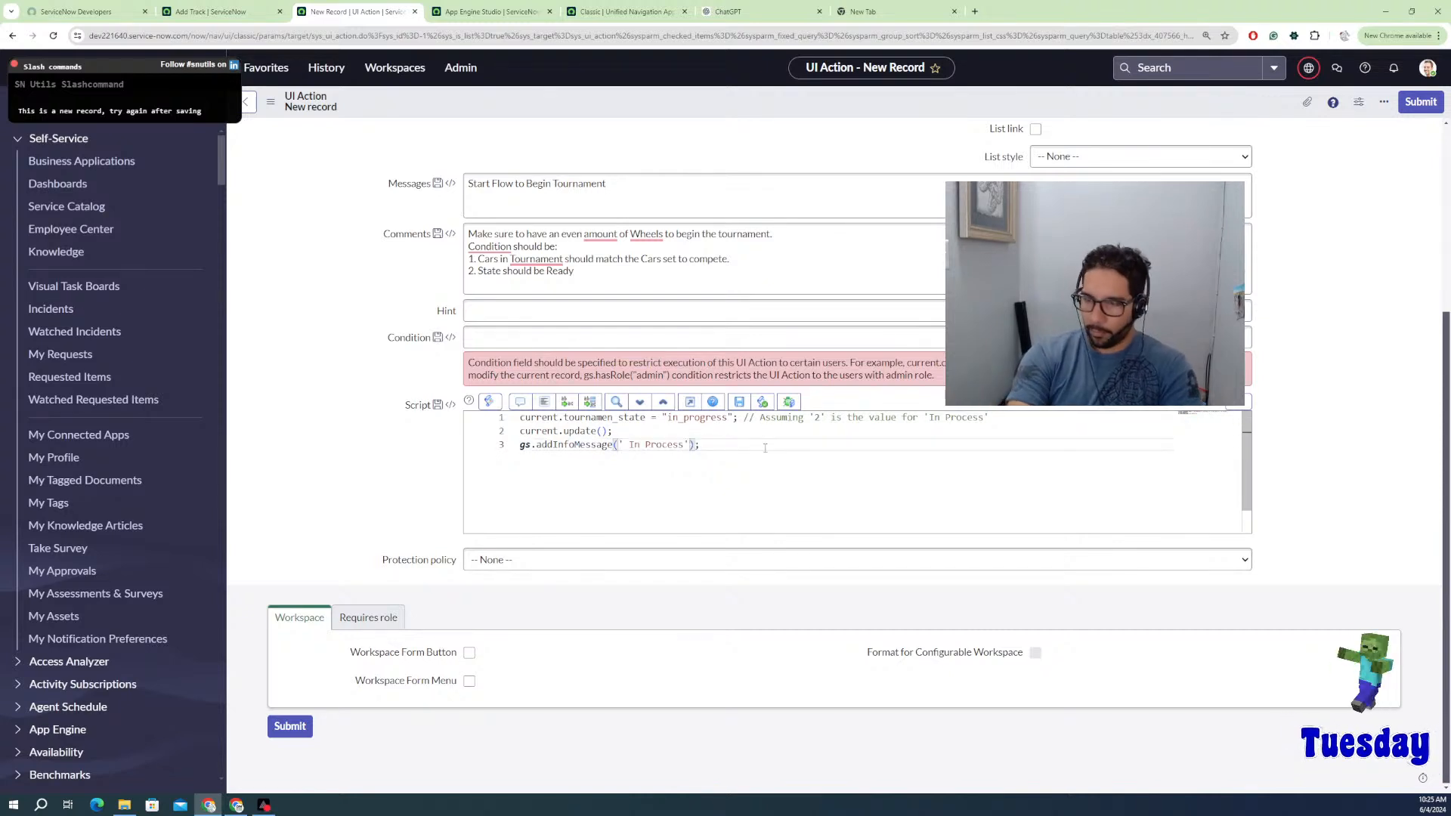
{"action": "type", "text": "Tourname"}
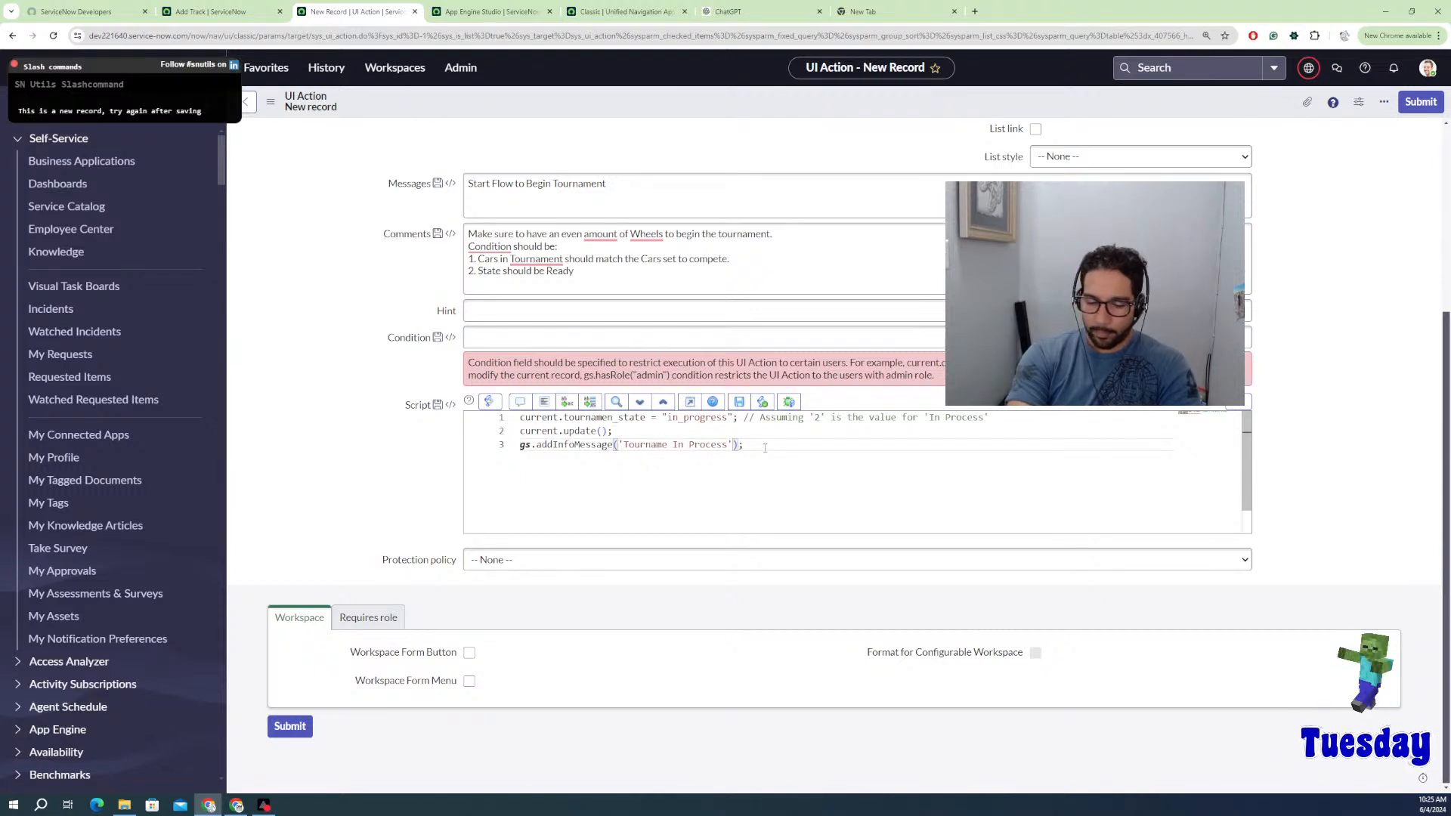
{"action": "type", "text": "nt is now"}
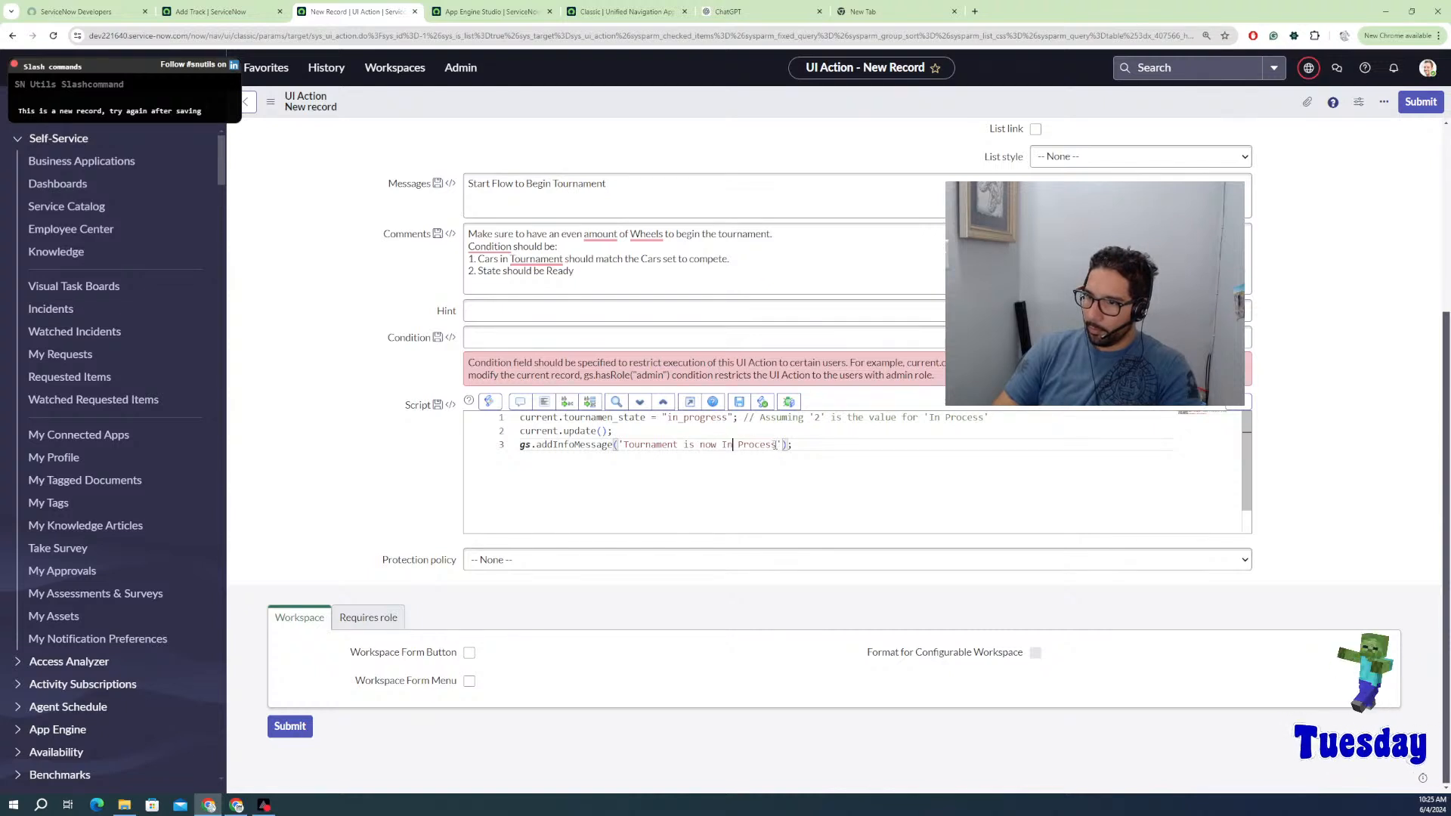
{"action": "double_click", "coordinate": [755, 444]}
{"action": "type", "text": "Pre"}
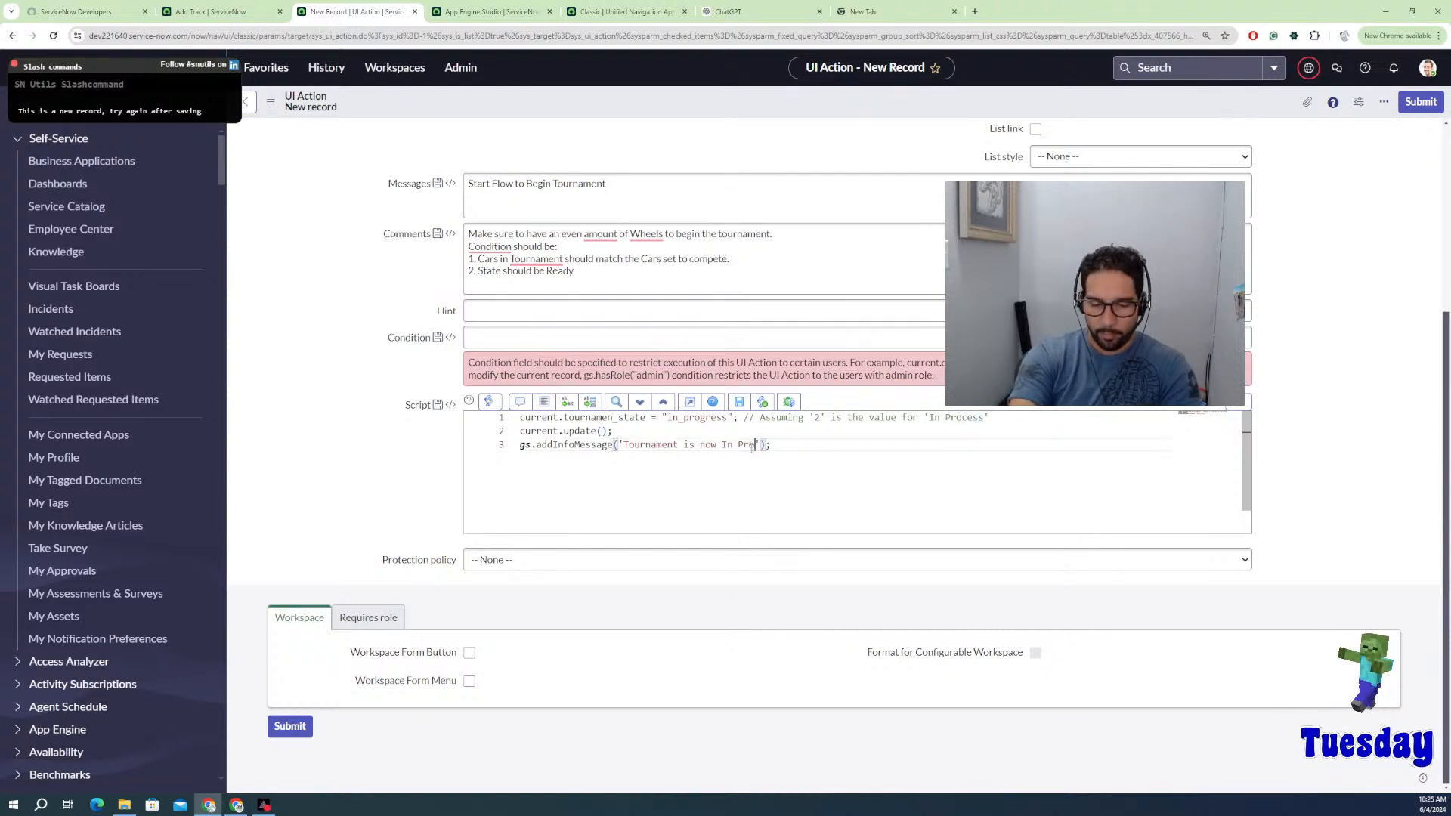
{"action": "type", "text": "gress"}
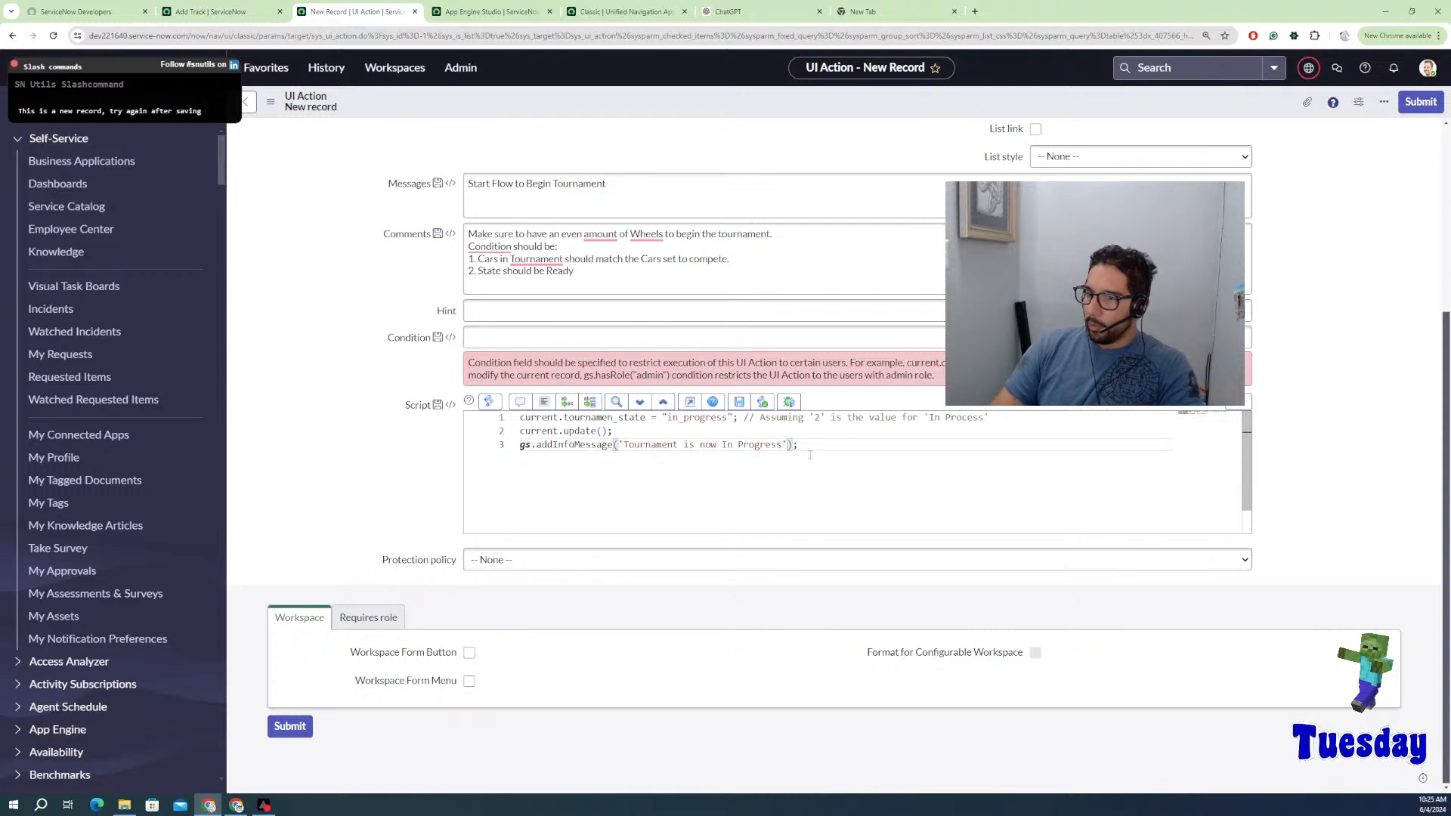
{"action": "left_click", "coordinate": [465, 13]}
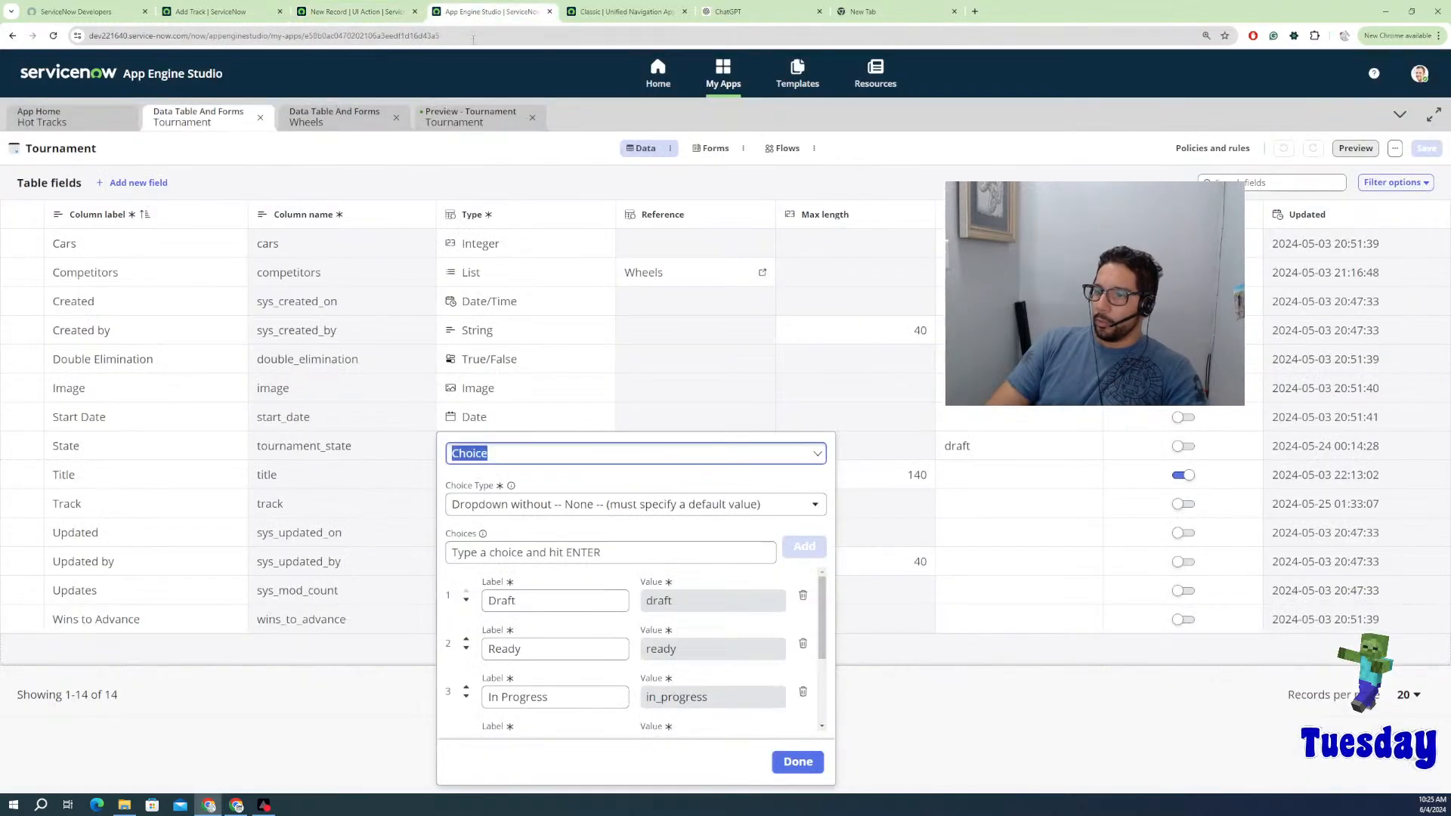
{"action": "left_click", "coordinate": [733, 13]}
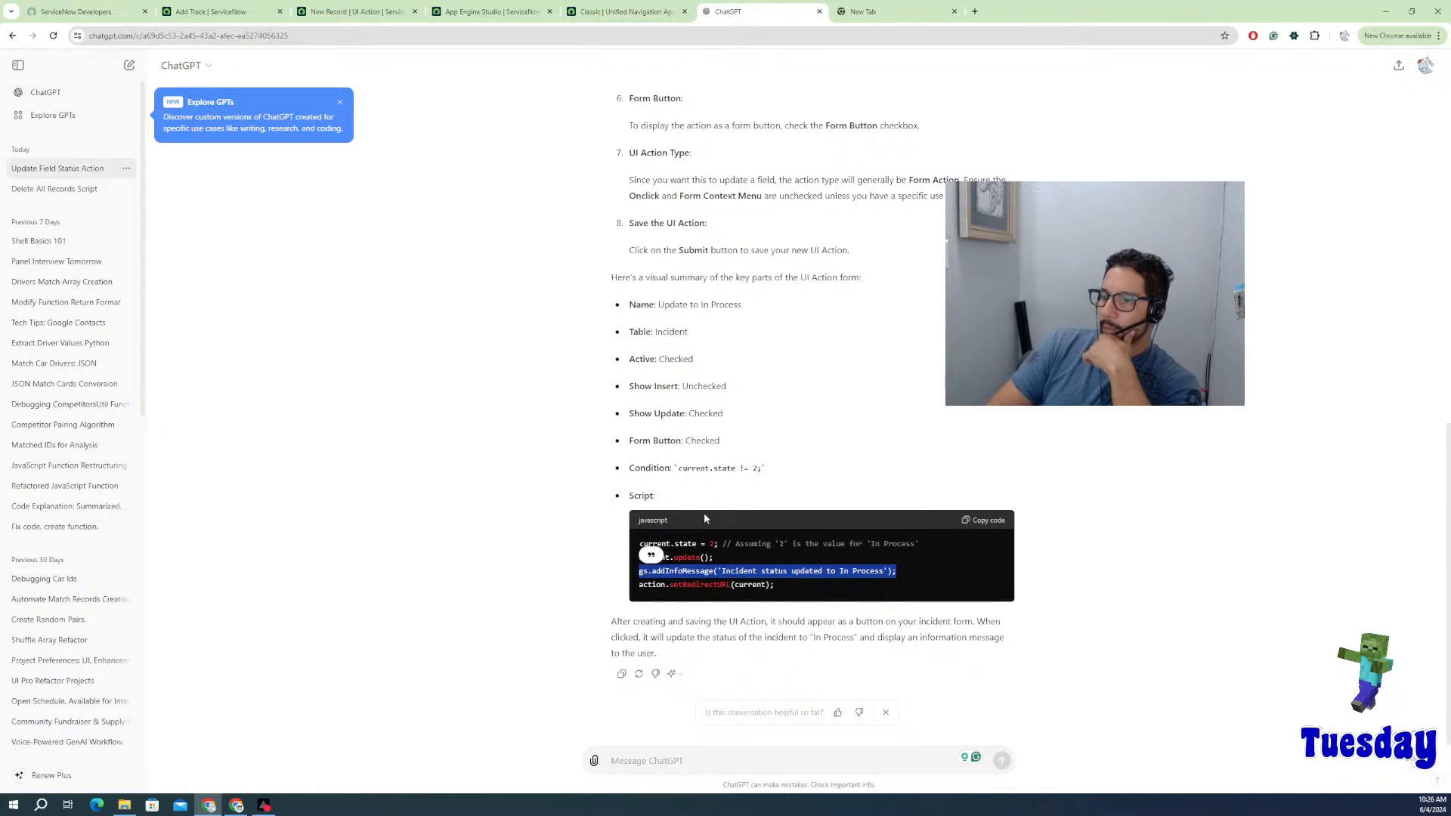
Step: Scroll ChatGPT's UI action guide back to the original question, then go to the App Engine Studio landing page
{"action": "scroll", "coordinate": [707, 425], "scroll_direction": "up", "scroll_amount": 5}
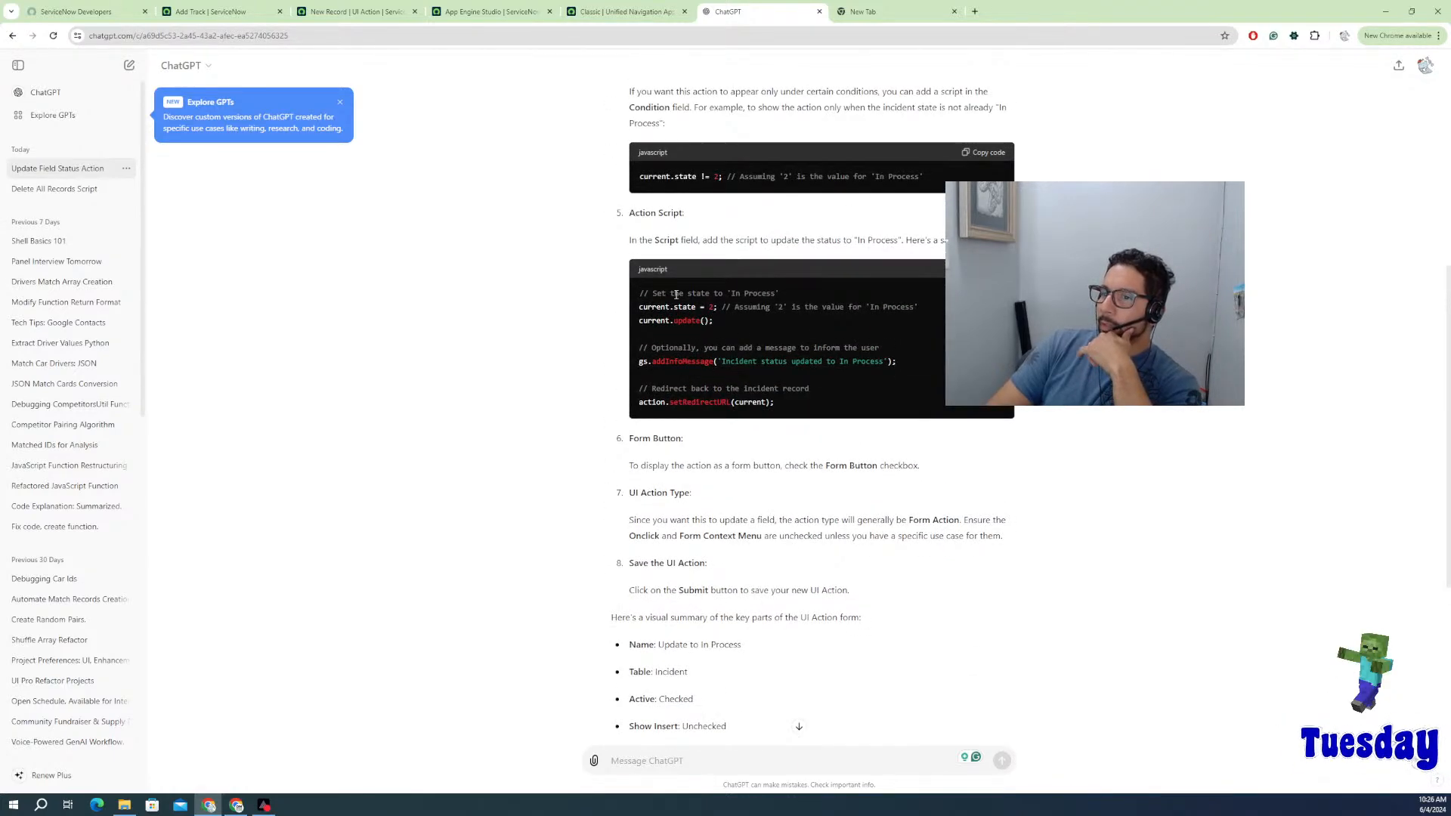
{"action": "scroll", "coordinate": [677, 295], "scroll_direction": "up", "scroll_amount": 5}
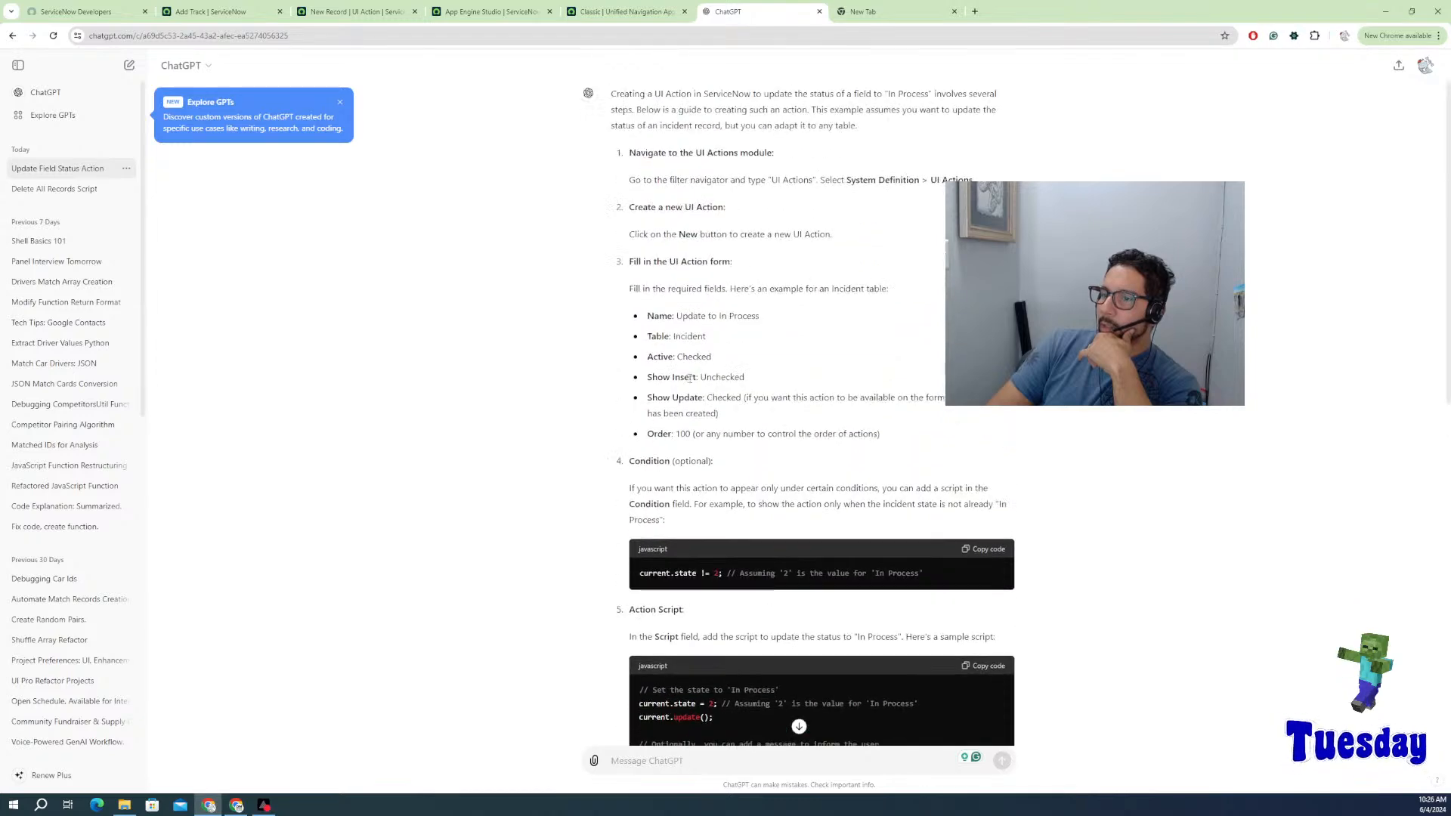
{"action": "scroll", "coordinate": [686, 325], "scroll_direction": "up", "scroll_amount": 1}
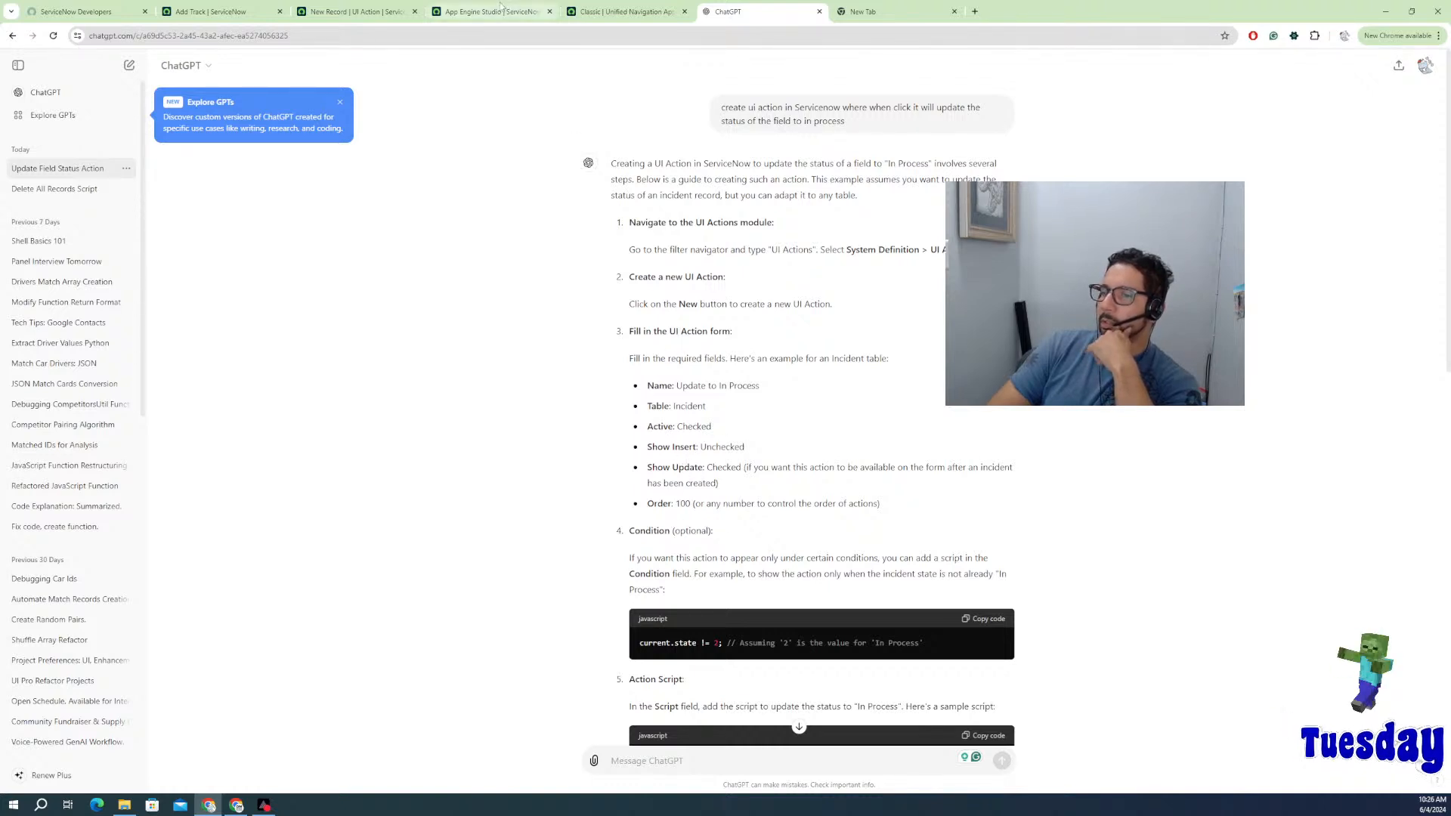
{"action": "left_click", "coordinate": [520, 22]}
{"action": "left_click", "coordinate": [620, 12]}
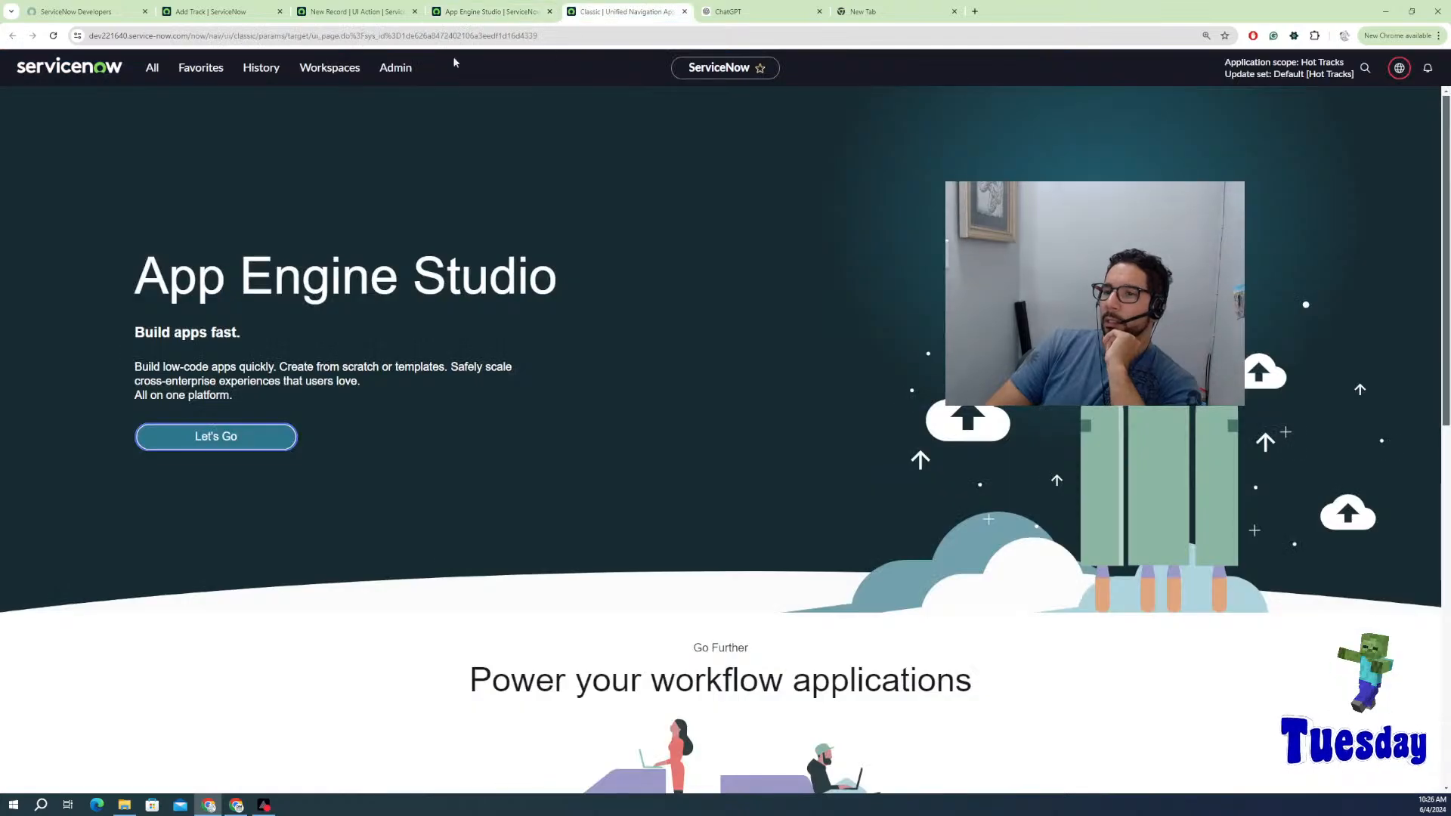
Step: Review the Condition field's gs.hasRole("admin") example and leave the condition empty
{"action": "left_click", "coordinate": [344, 12]}
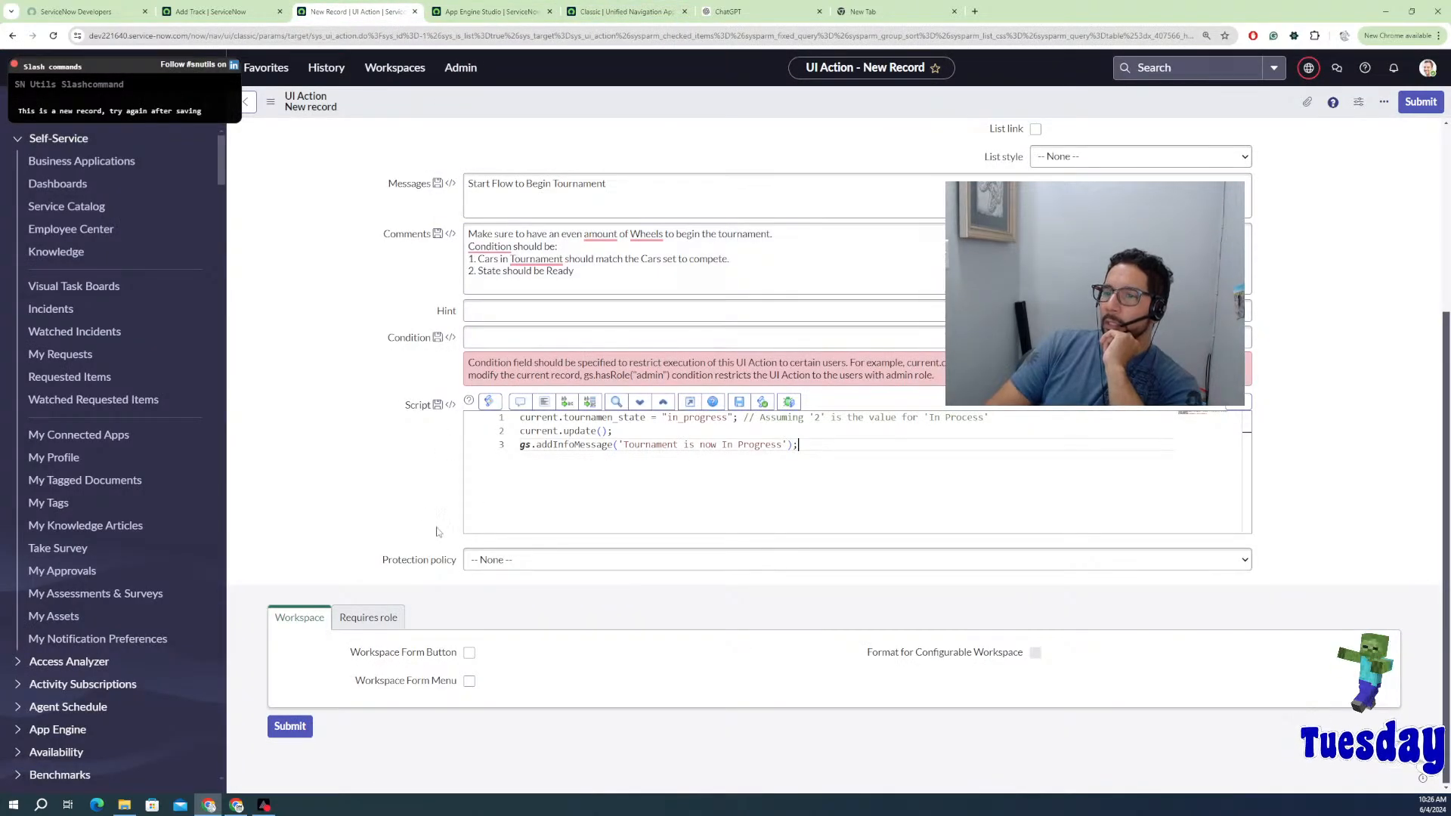
{"action": "scroll", "coordinate": [468, 340], "scroll_direction": "up", "scroll_amount": 4}
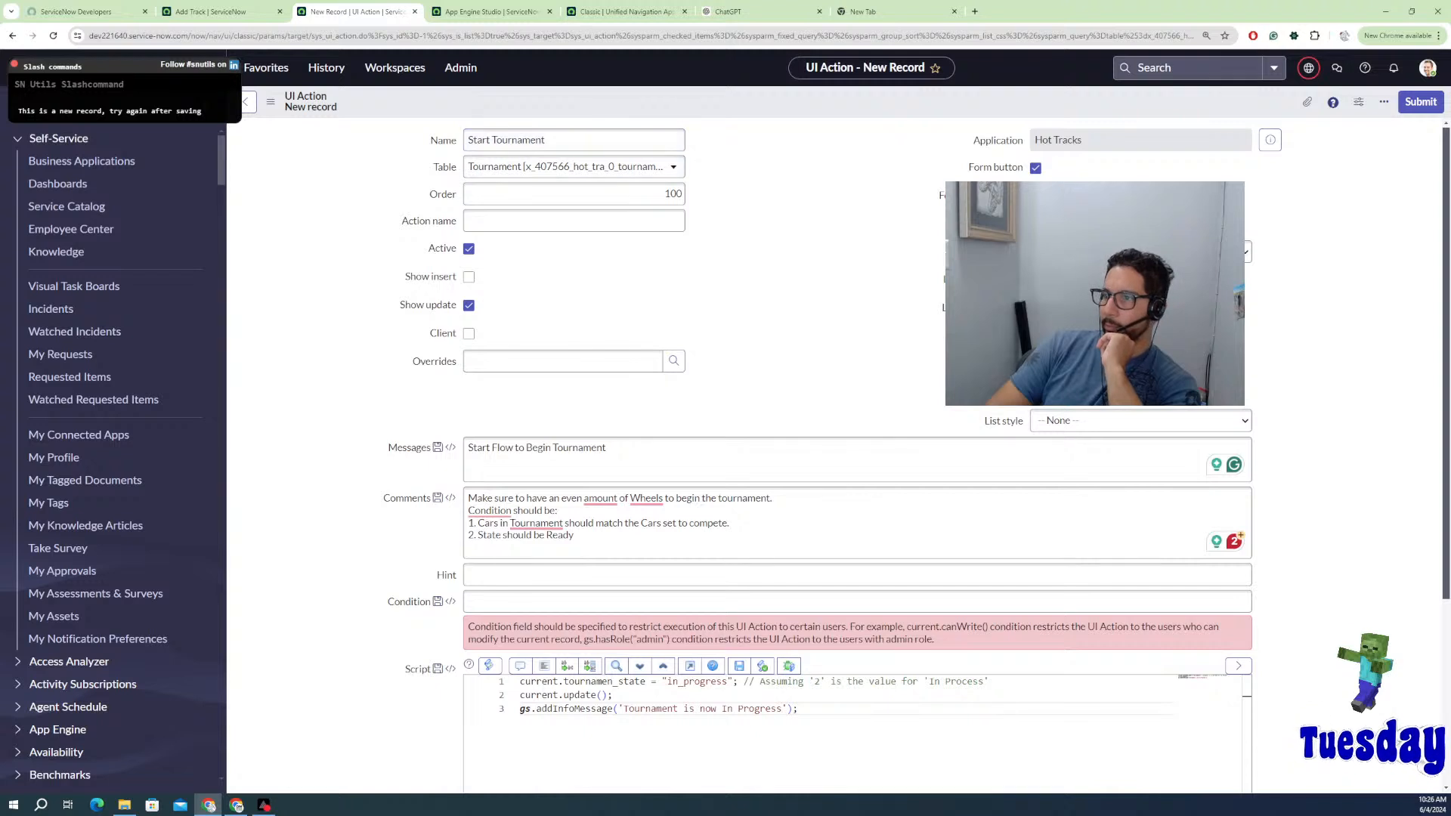
{"action": "scroll", "coordinate": [727, 419], "scroll_direction": "down", "scroll_amount": 2}
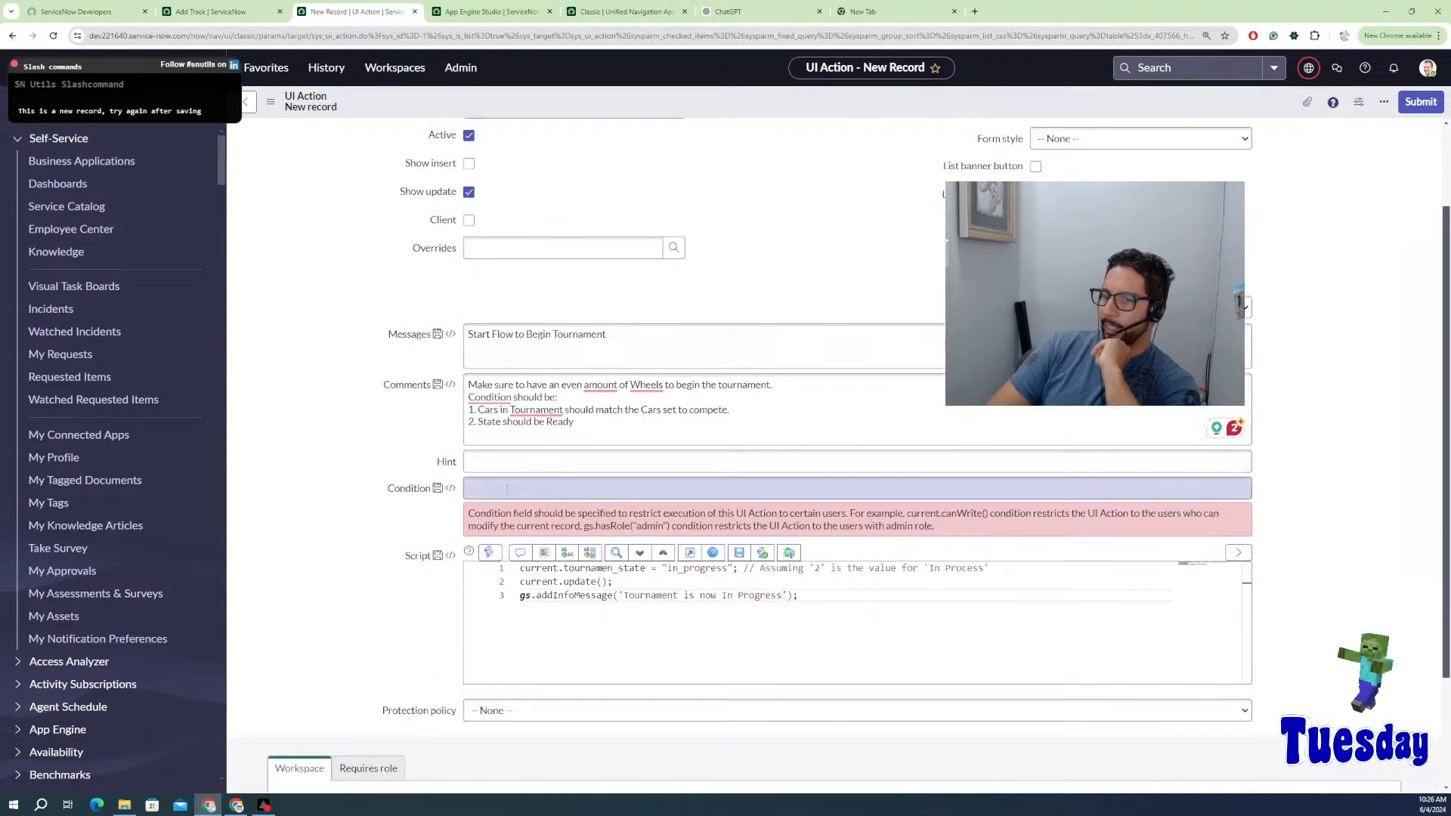
{"action": "left_click", "coordinate": [512, 489]}
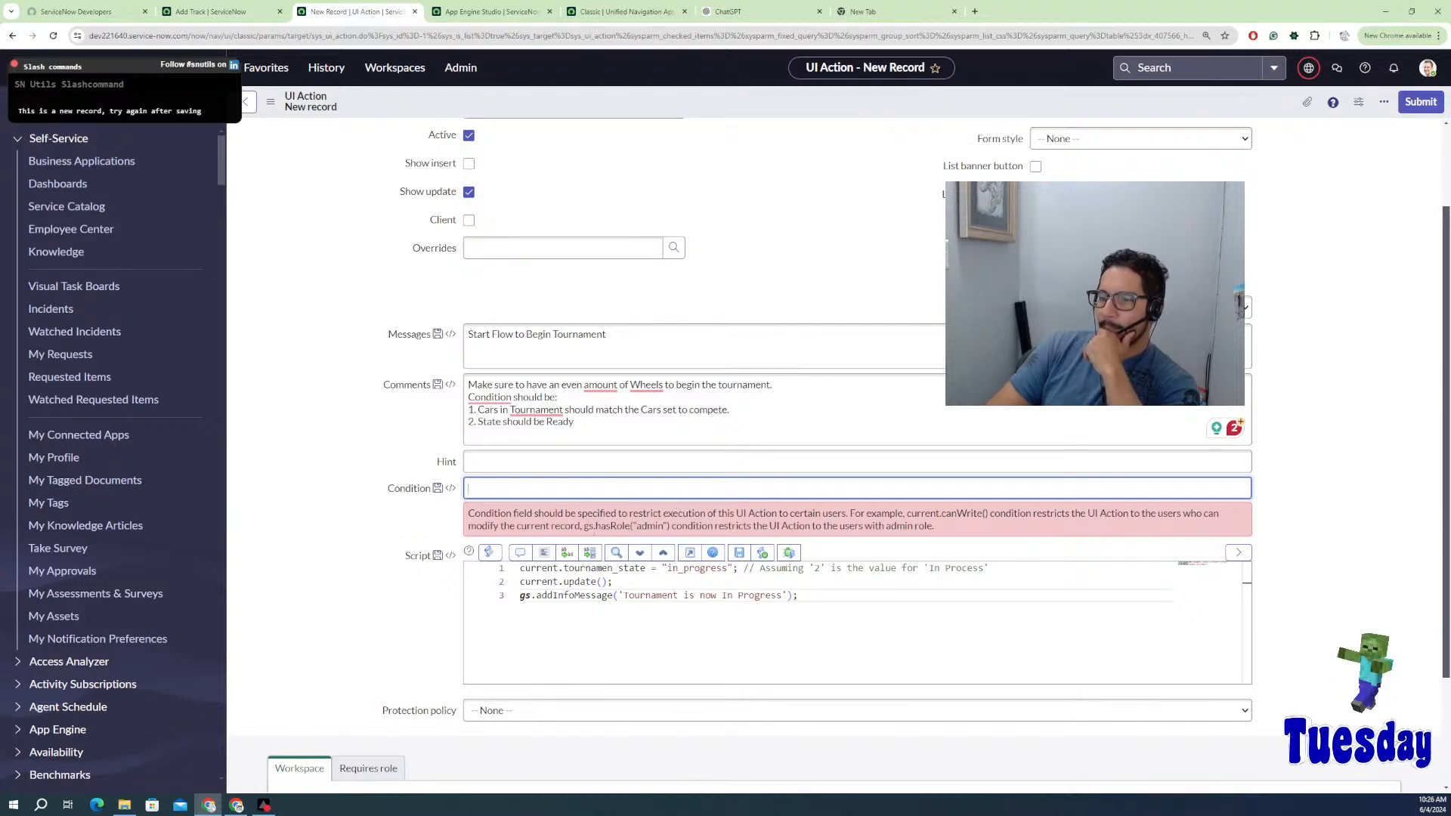
{"action": "left_click_drag", "start_coordinate": [583, 526], "coordinate": [666, 526]}
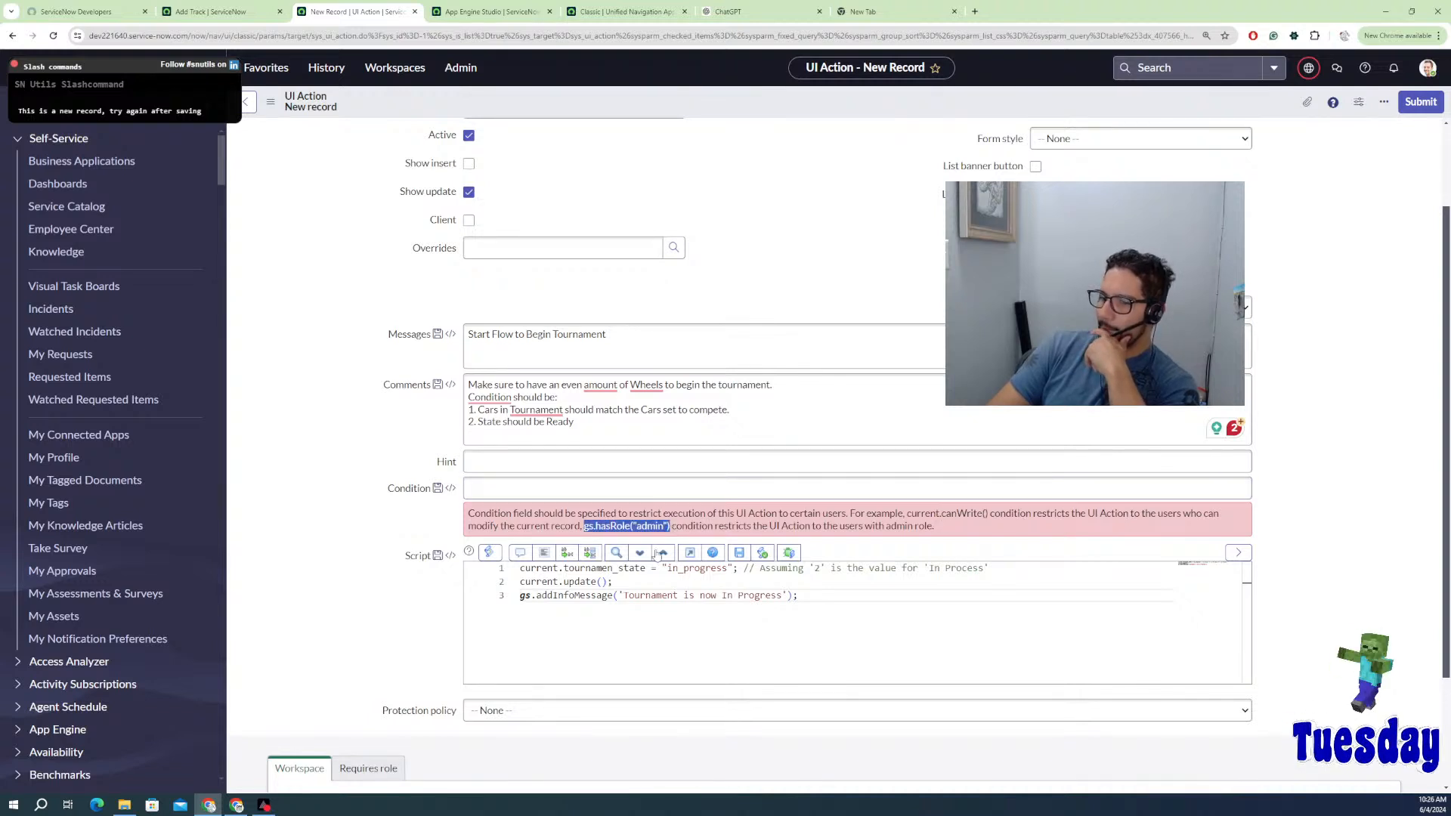
{"action": "scroll", "coordinate": [495, 648], "scroll_direction": "down", "scroll_amount": 2}
{"action": "scroll", "coordinate": [456, 708], "scroll_direction": "up", "scroll_amount": 1}
{"action": "scroll", "coordinate": [423, 709], "scroll_direction": "down", "scroll_amount": 2}
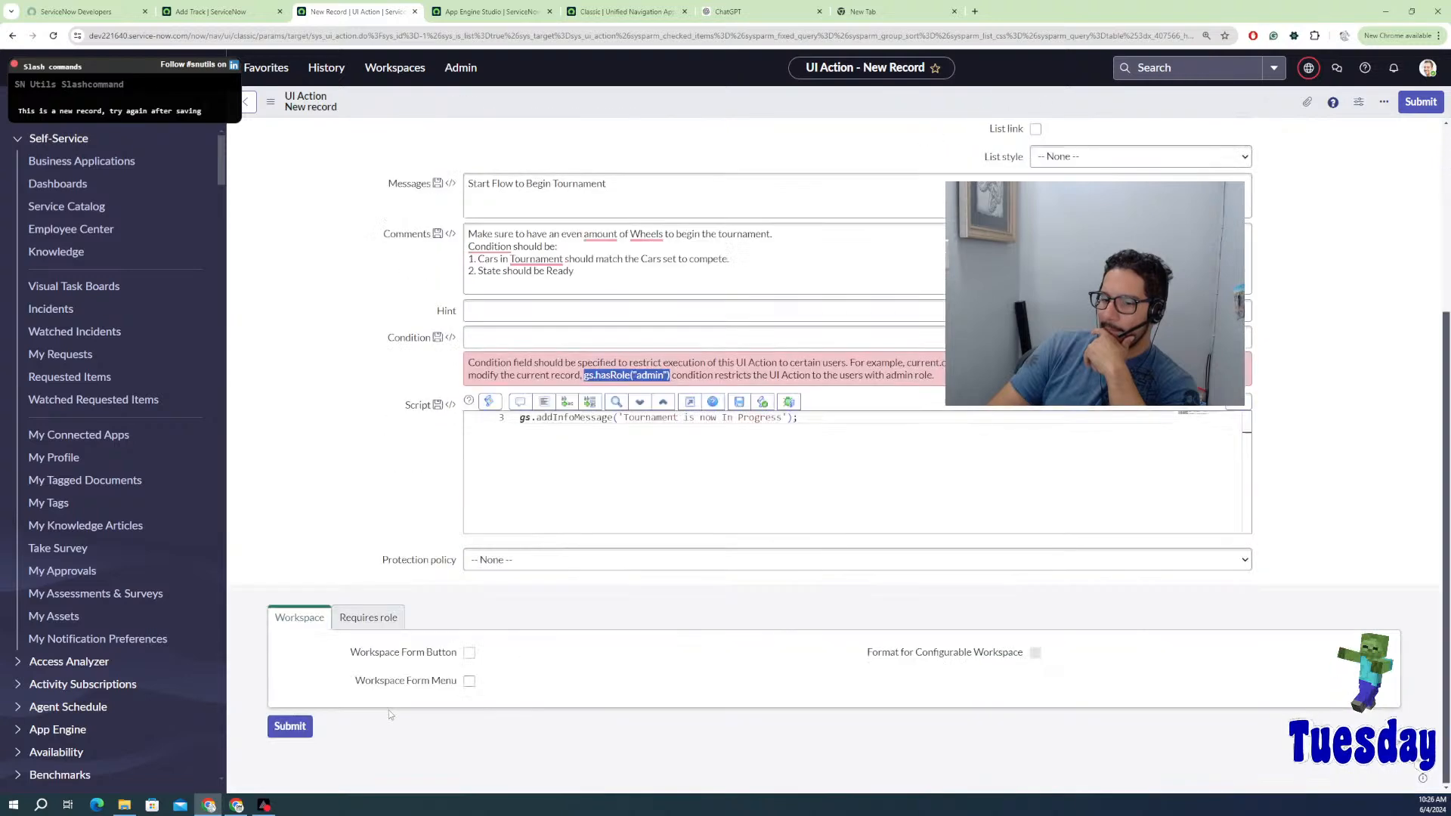
Step: Leave Requires role empty and submit the Start Tournament UI action
{"action": "left_click", "coordinate": [376, 621]}
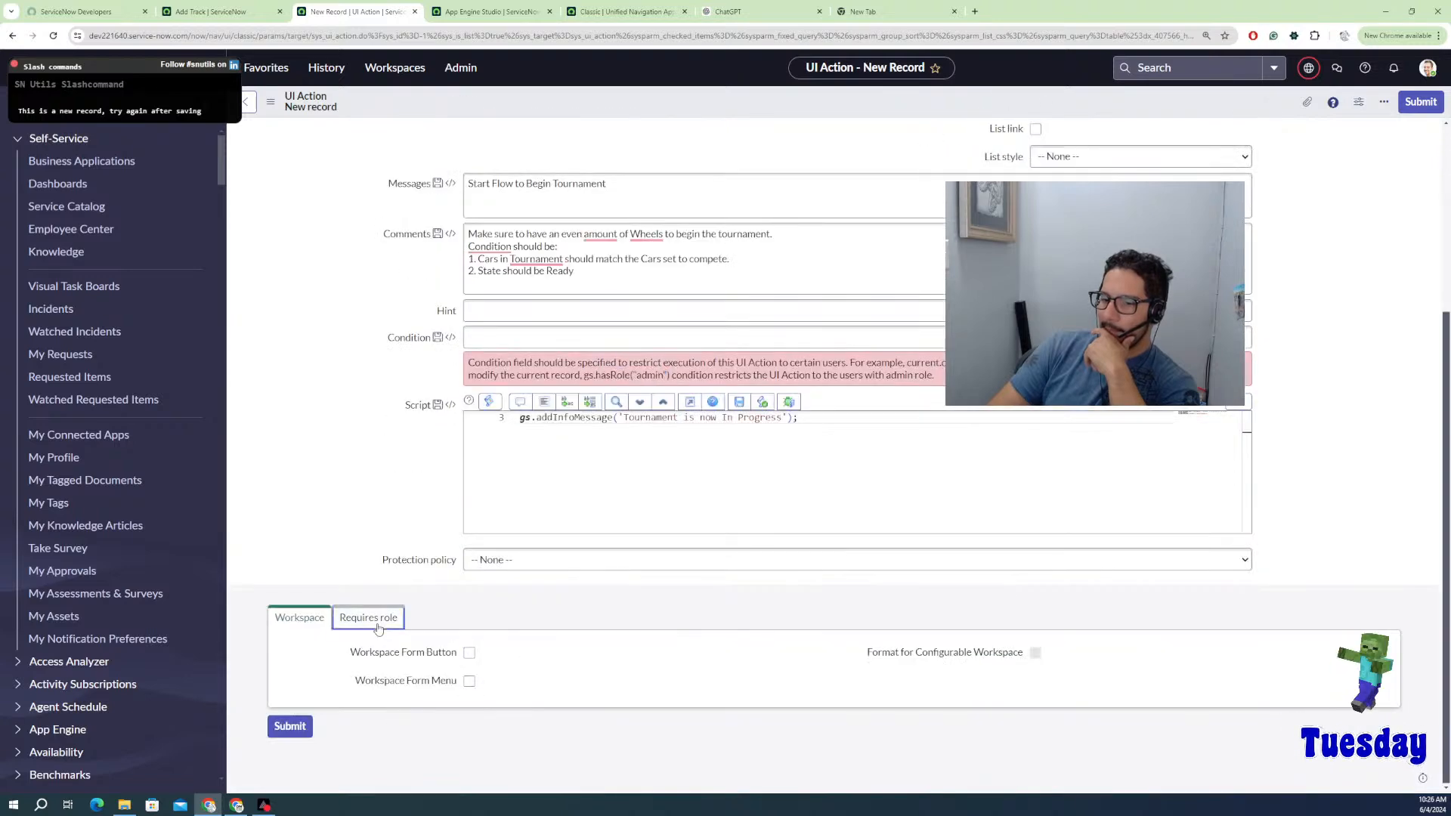
{"action": "left_click", "coordinate": [294, 625]}
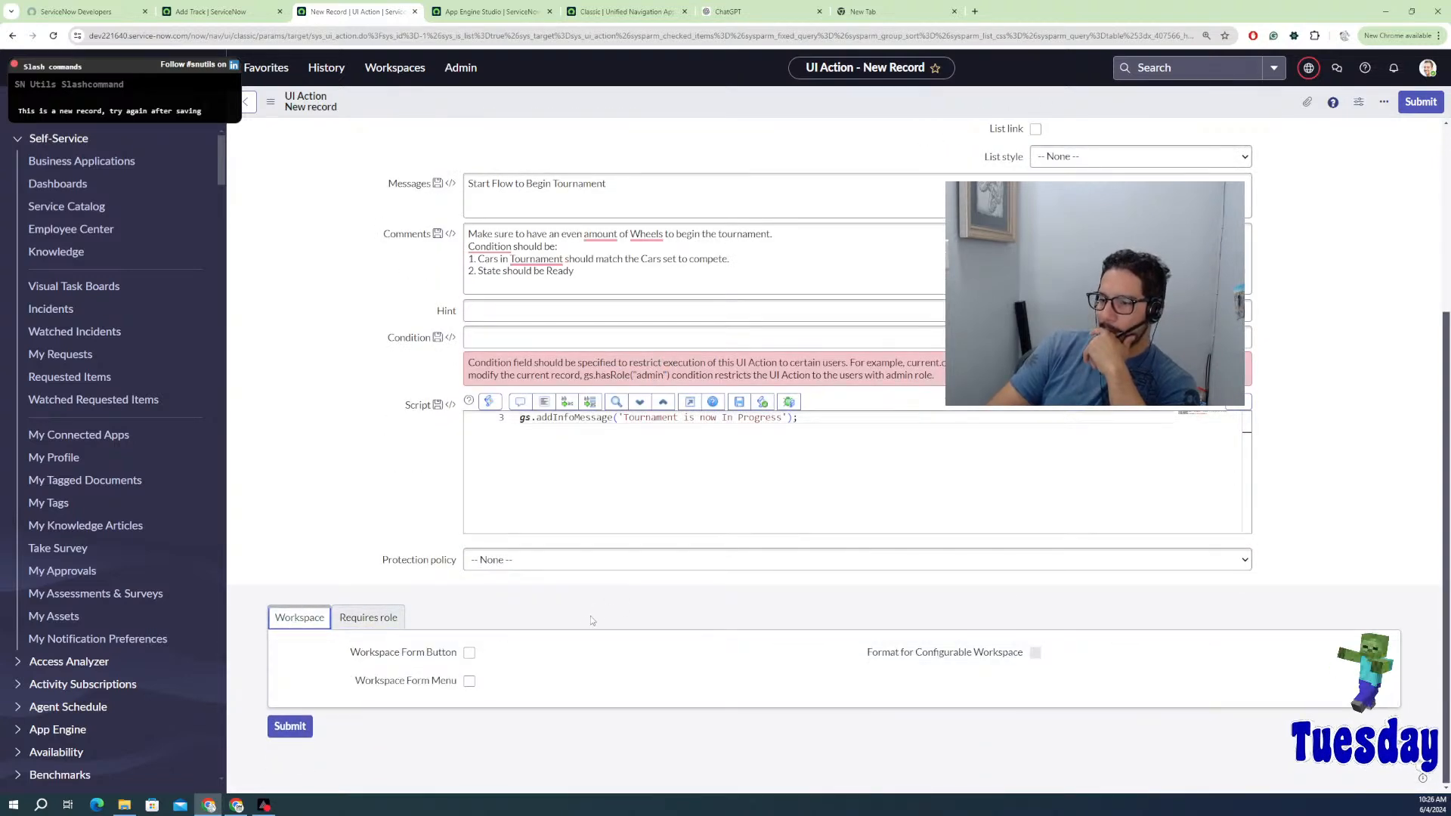
{"action": "left_click", "coordinate": [289, 726]}
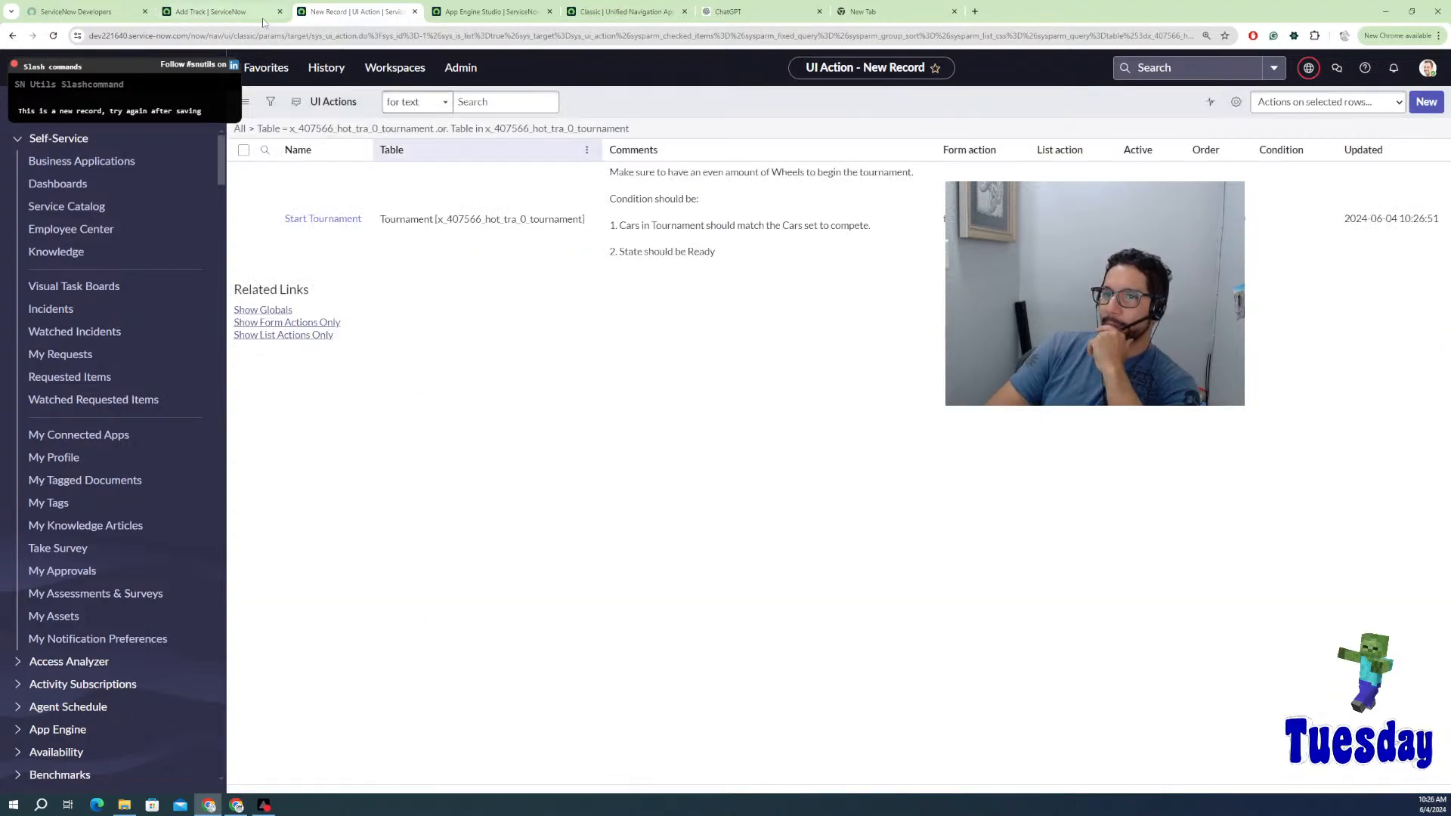
Step: Confirm Start Tournament appears in the Tournament table's UI Actions list
{"action": "left_click", "coordinate": [498, 16]}
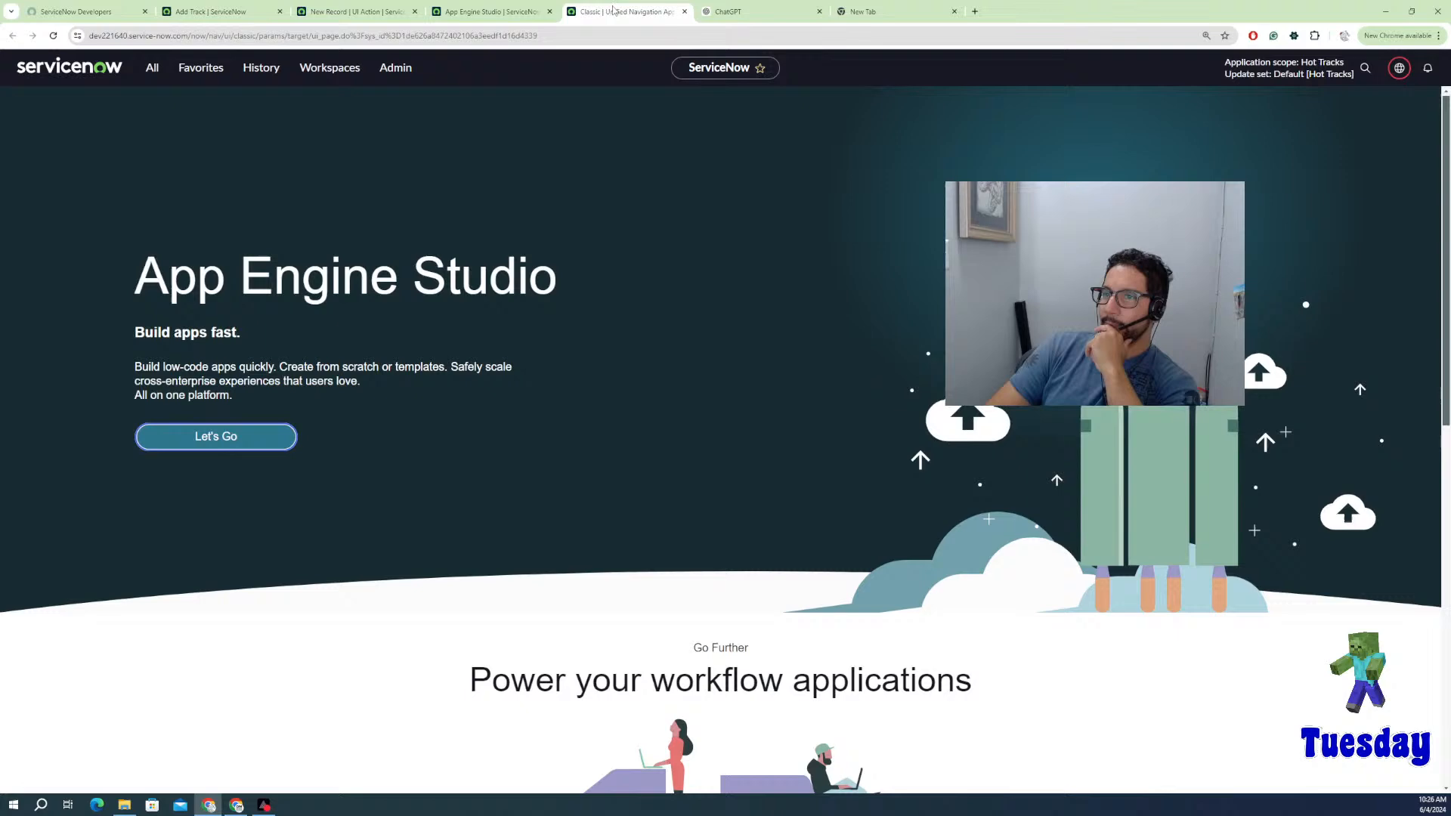
{"action": "left_click", "coordinate": [499, 17]}
{"action": "left_click", "coordinate": [227, 13]}
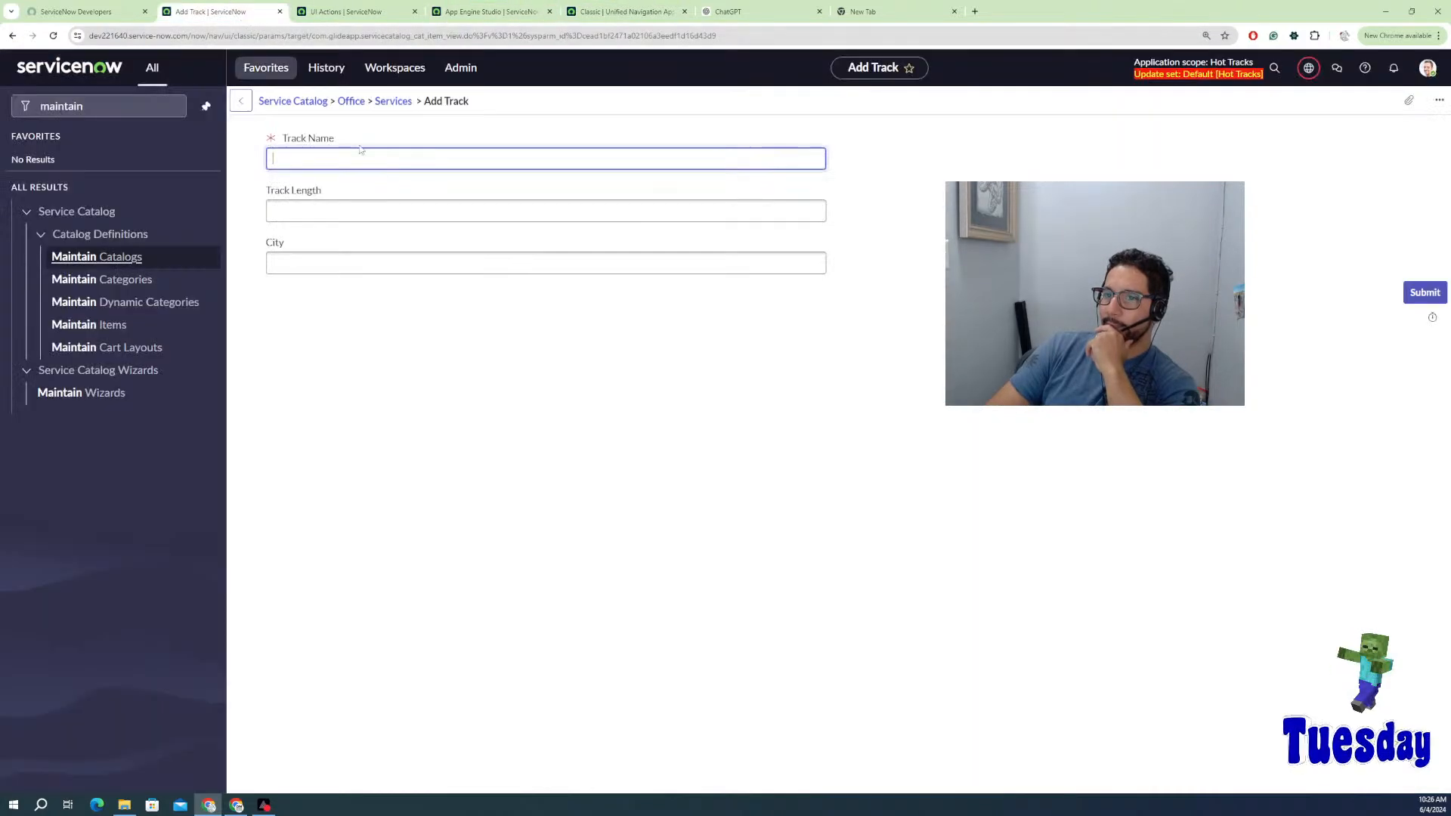
{"action": "left_click", "coordinate": [333, 12]}
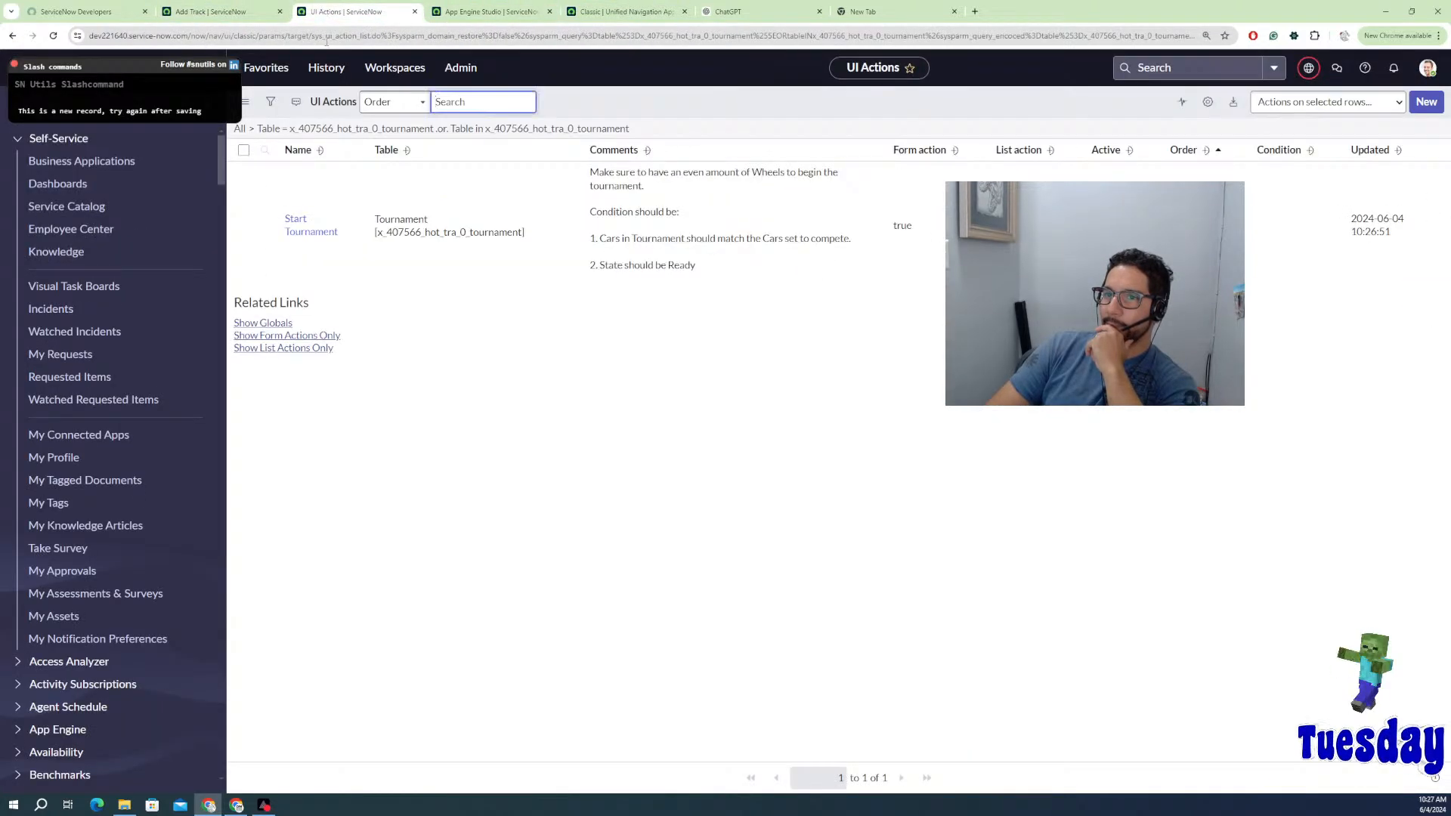
{"action": "left_click", "coordinate": [897, 277]}
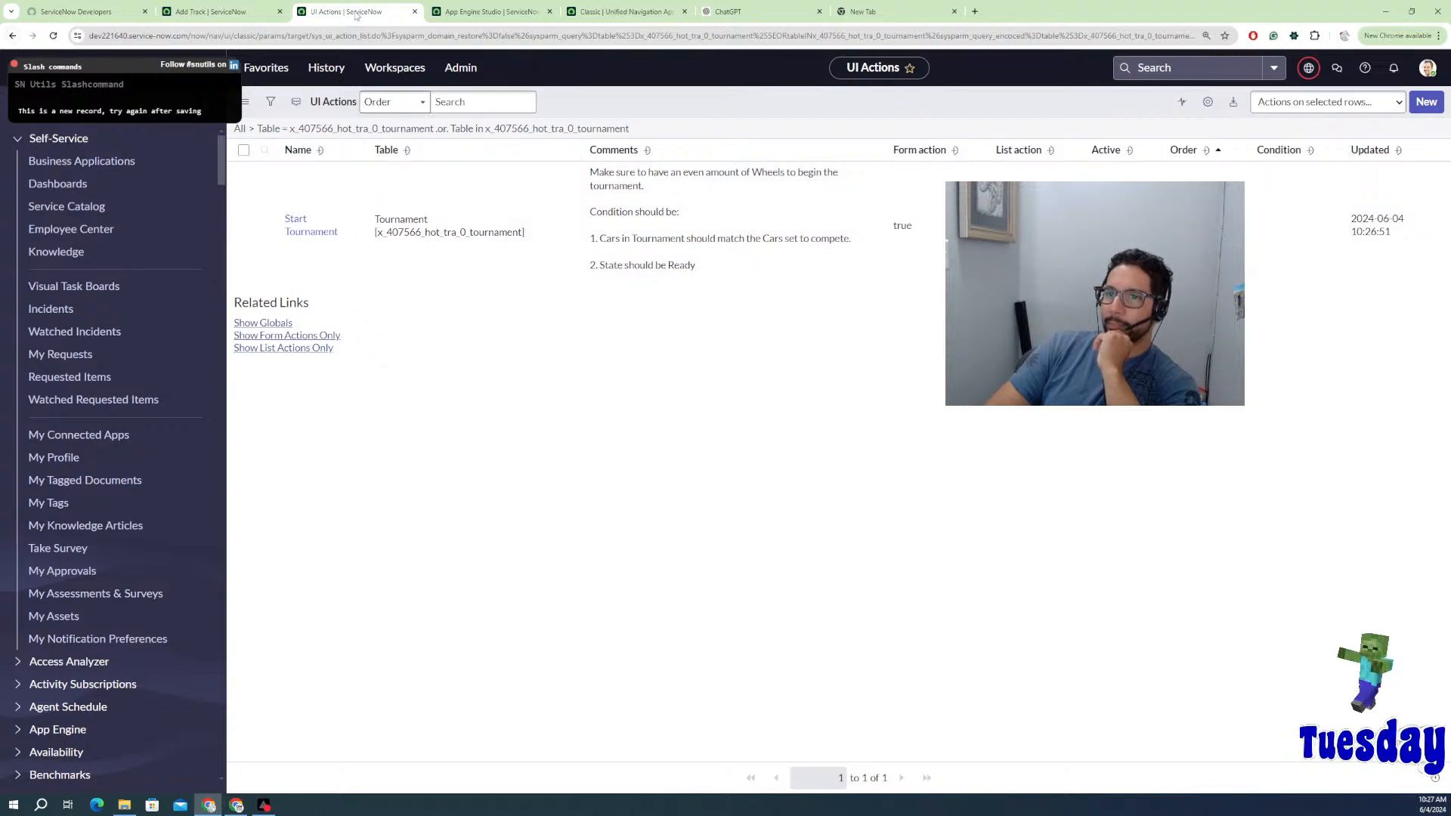
Step: Duplicate the UI Actions browser tab and open the Back button's page history
{"action": "right_click", "coordinate": [352, 11]}
{"action": "left_click", "coordinate": [390, 130]}
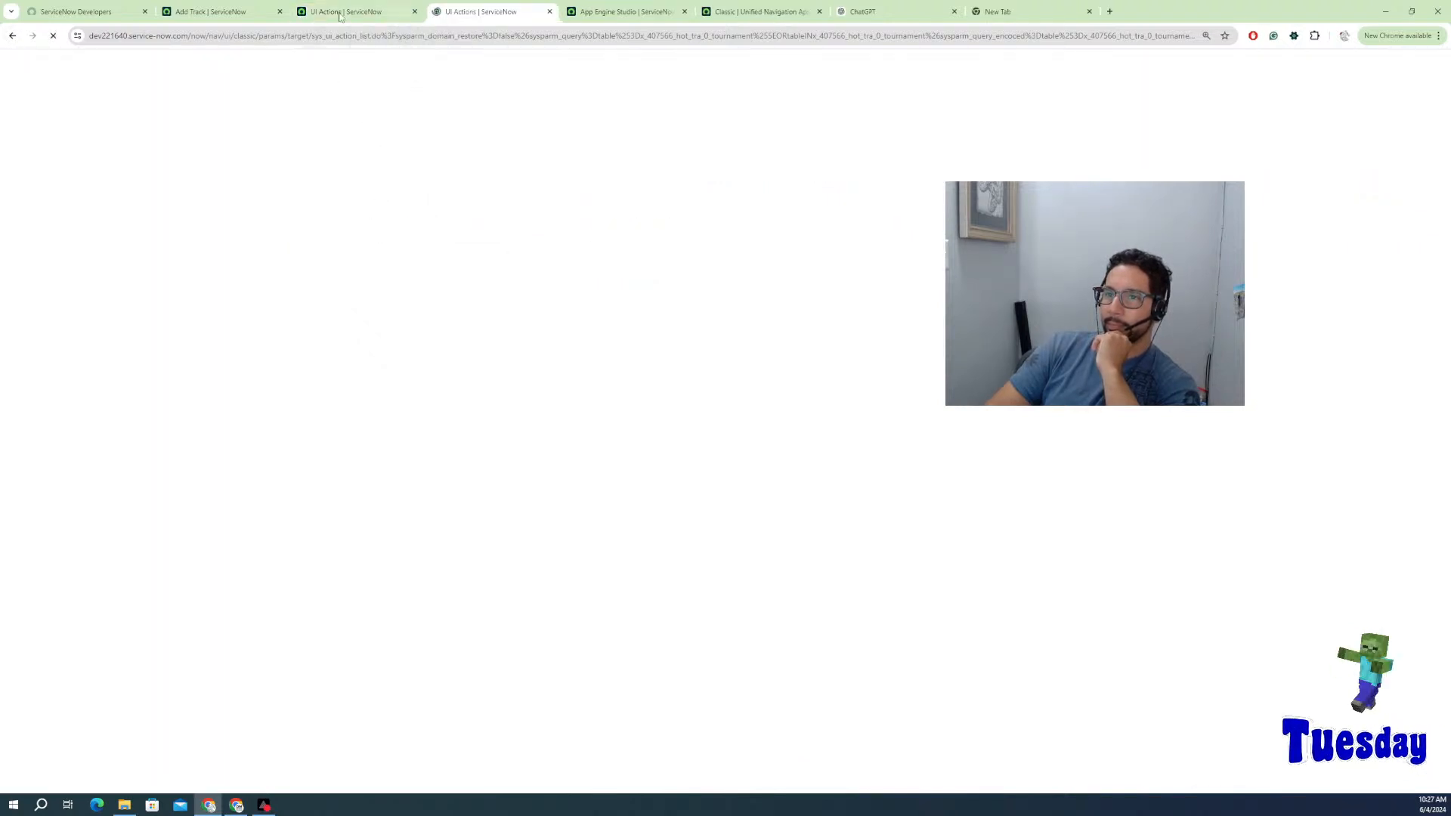
{"action": "right_click", "coordinate": [12, 35]}
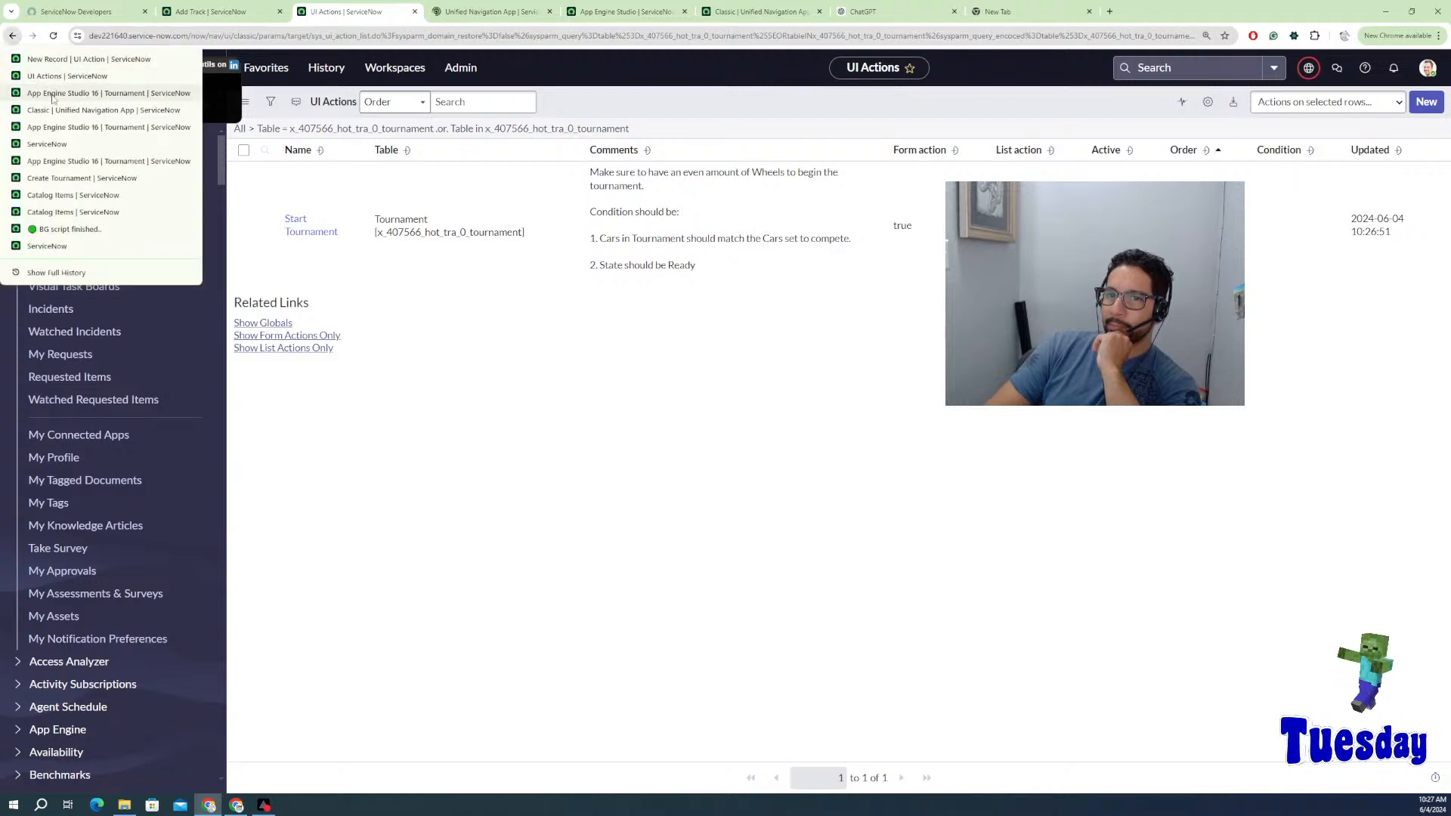
Step: Run Start Tournament on the App Engine Studio 16 tournament and check a field's options
{"action": "key", "text": "Escape"}
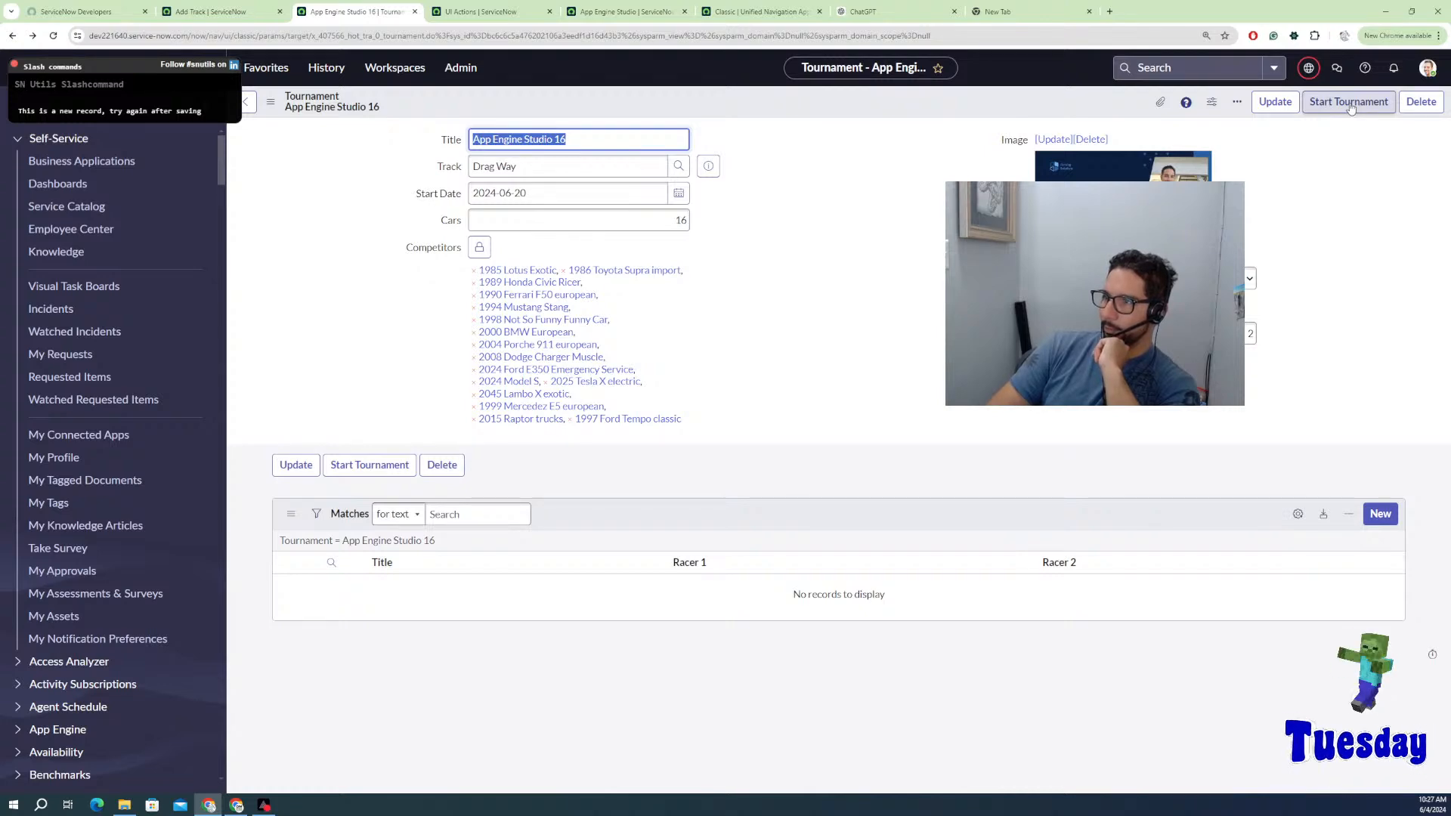
{"action": "left_click", "coordinate": [1350, 104]}
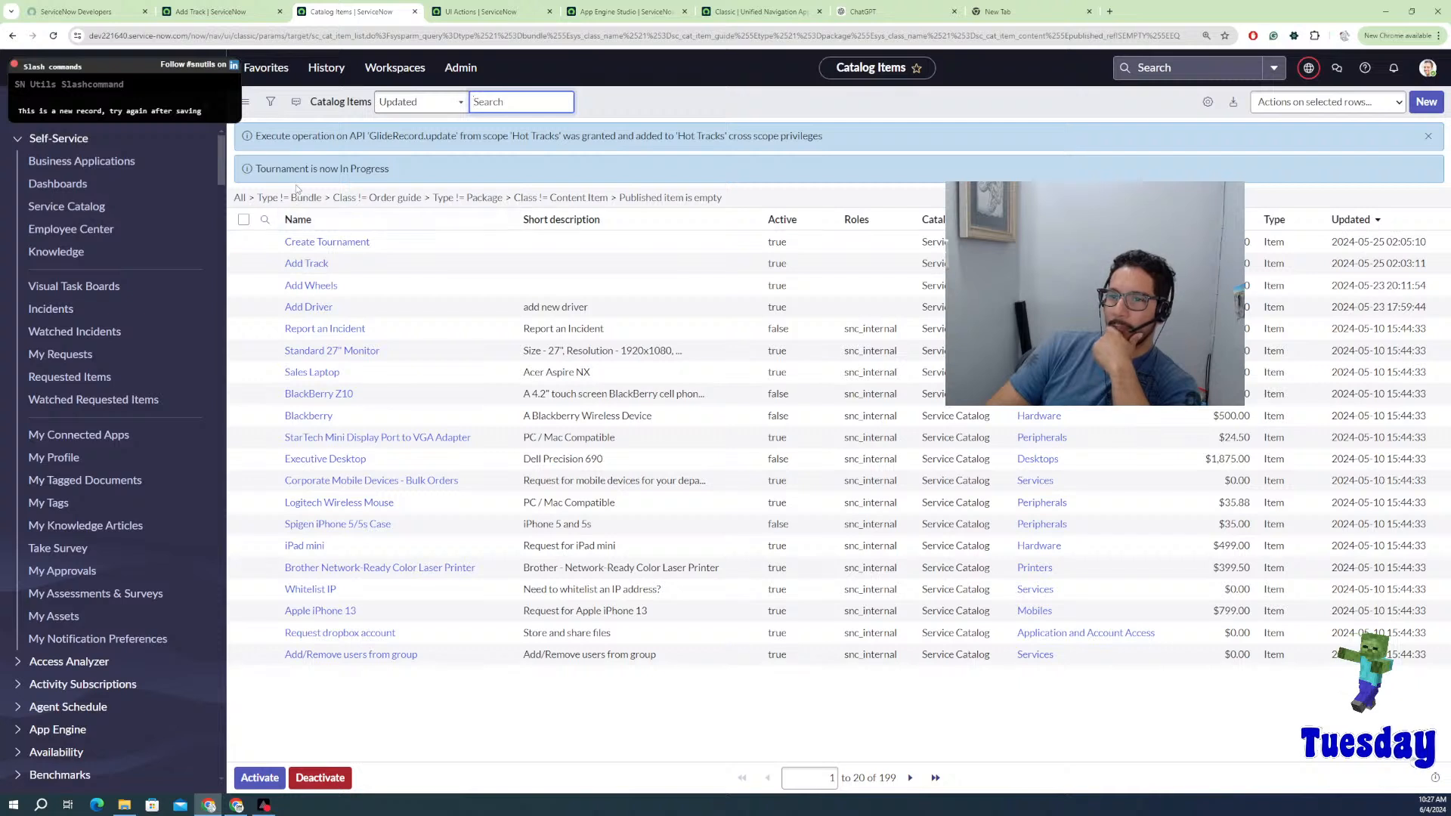
{"action": "left_click", "coordinate": [12, 36]}
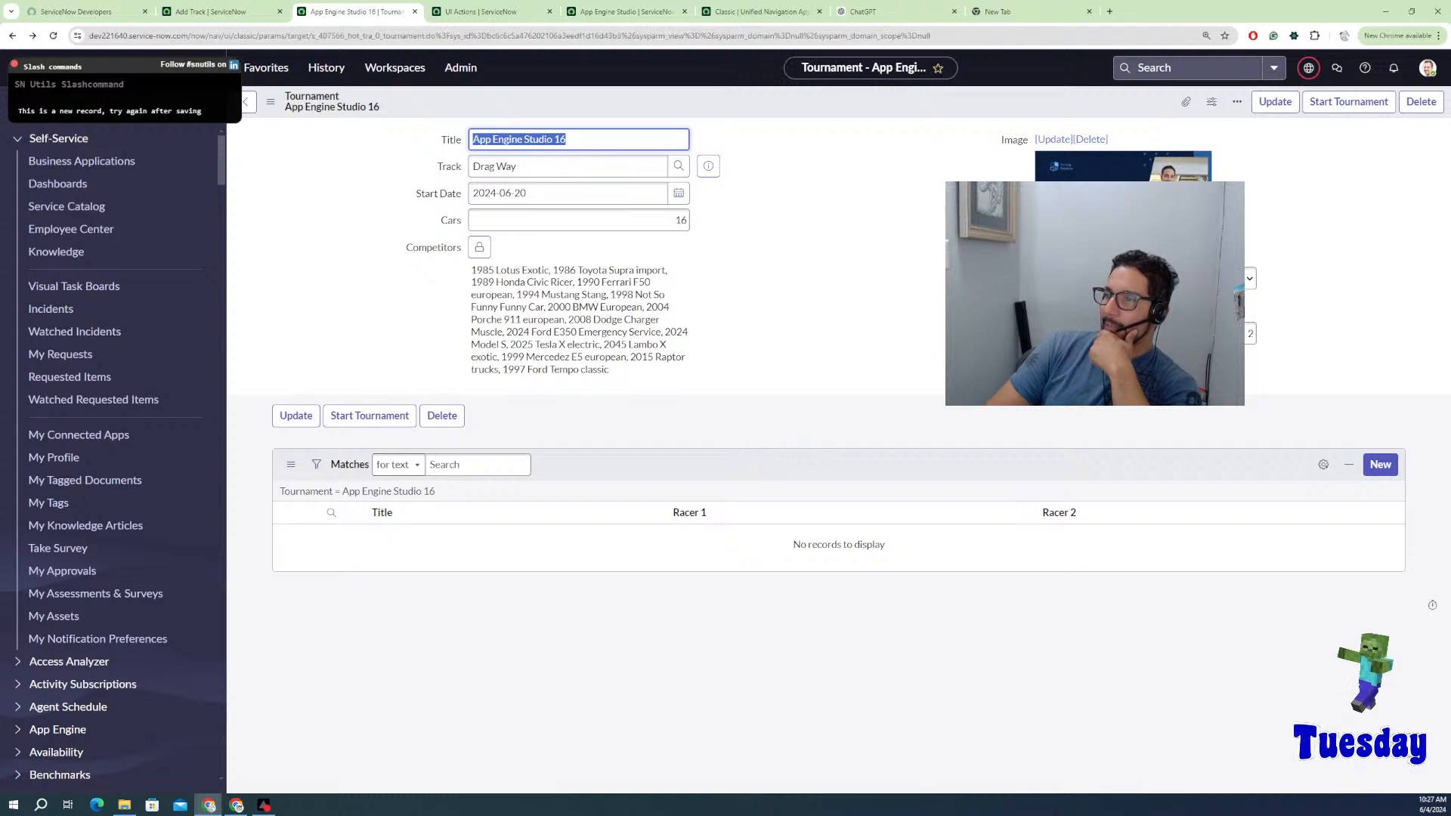
{"action": "left_click", "coordinate": [1249, 278]}
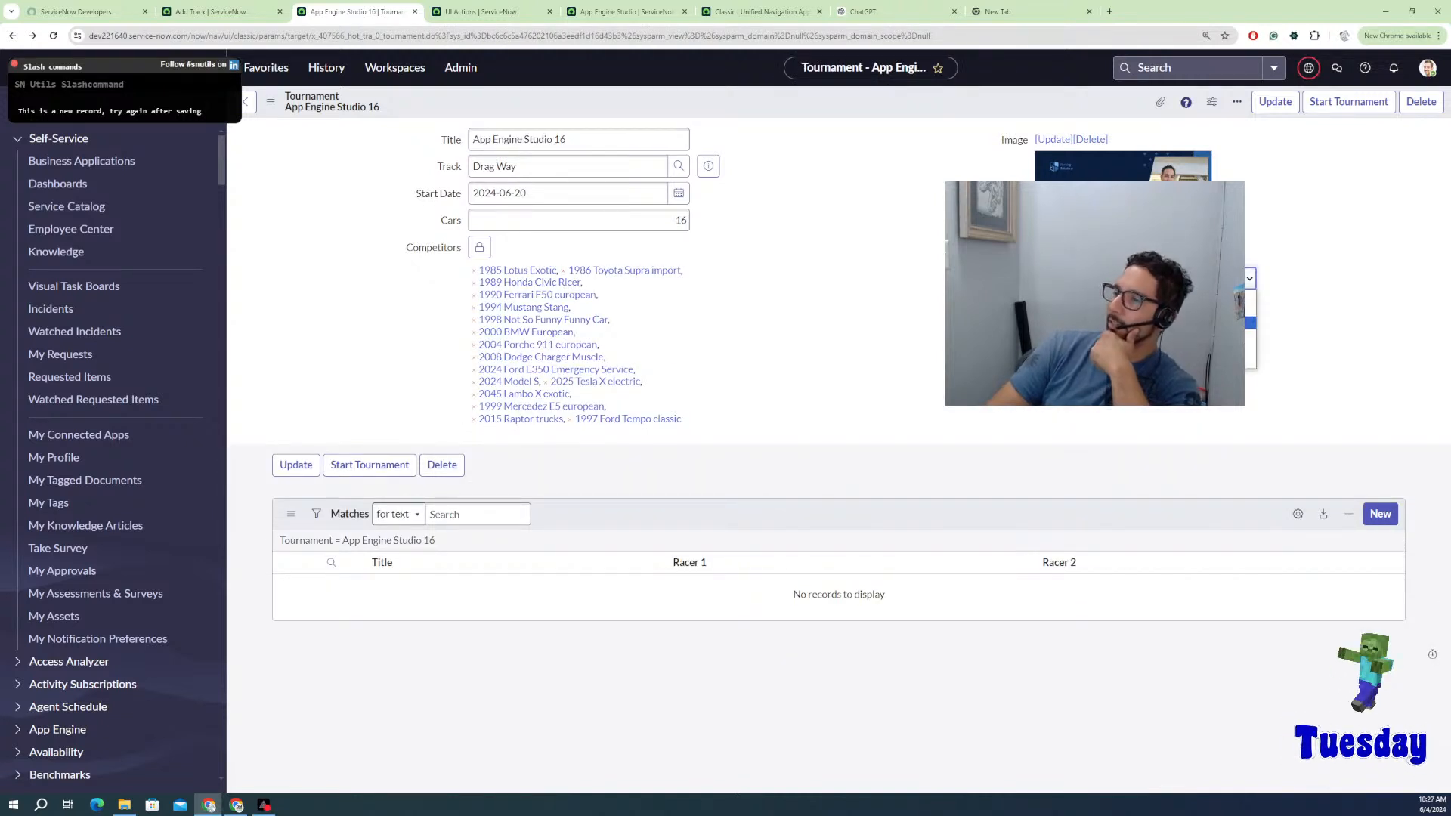
{"action": "left_click", "coordinate": [889, 338]}
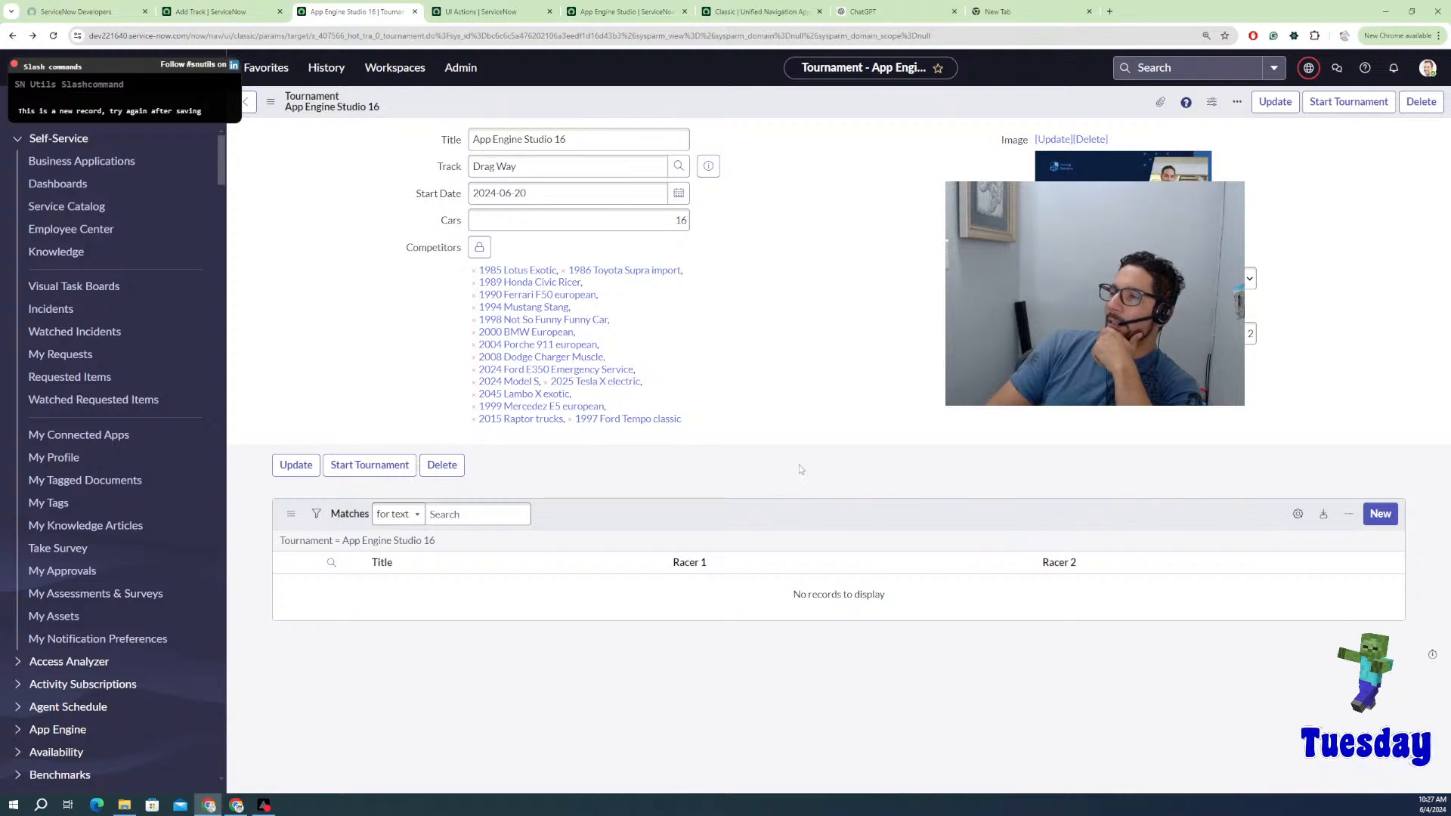
Step: Refresh the empty Matches related list, then move to the UI Actions tab
{"action": "right_click", "coordinate": [843, 512]}
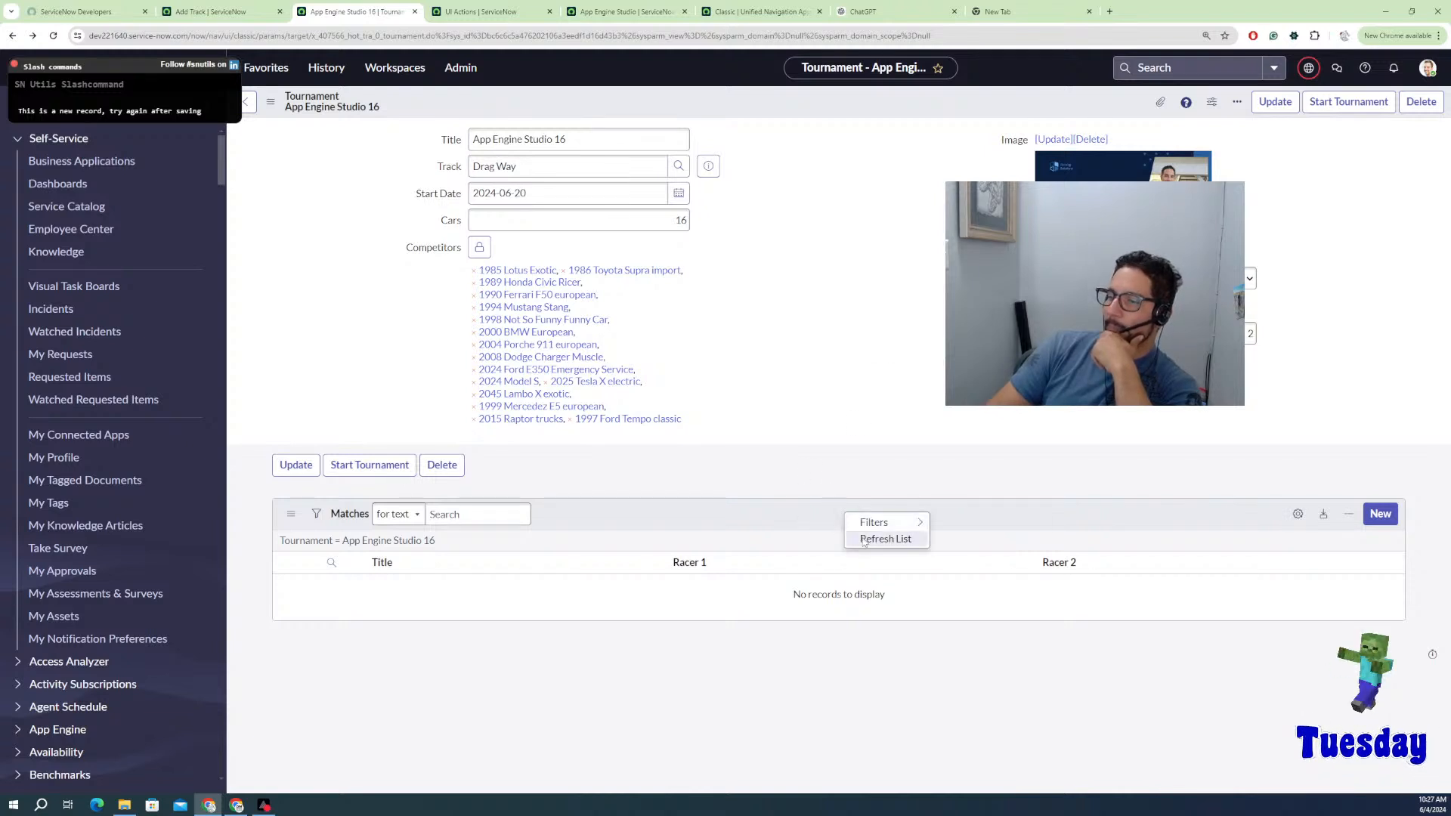
{"action": "left_click", "coordinate": [812, 541]}
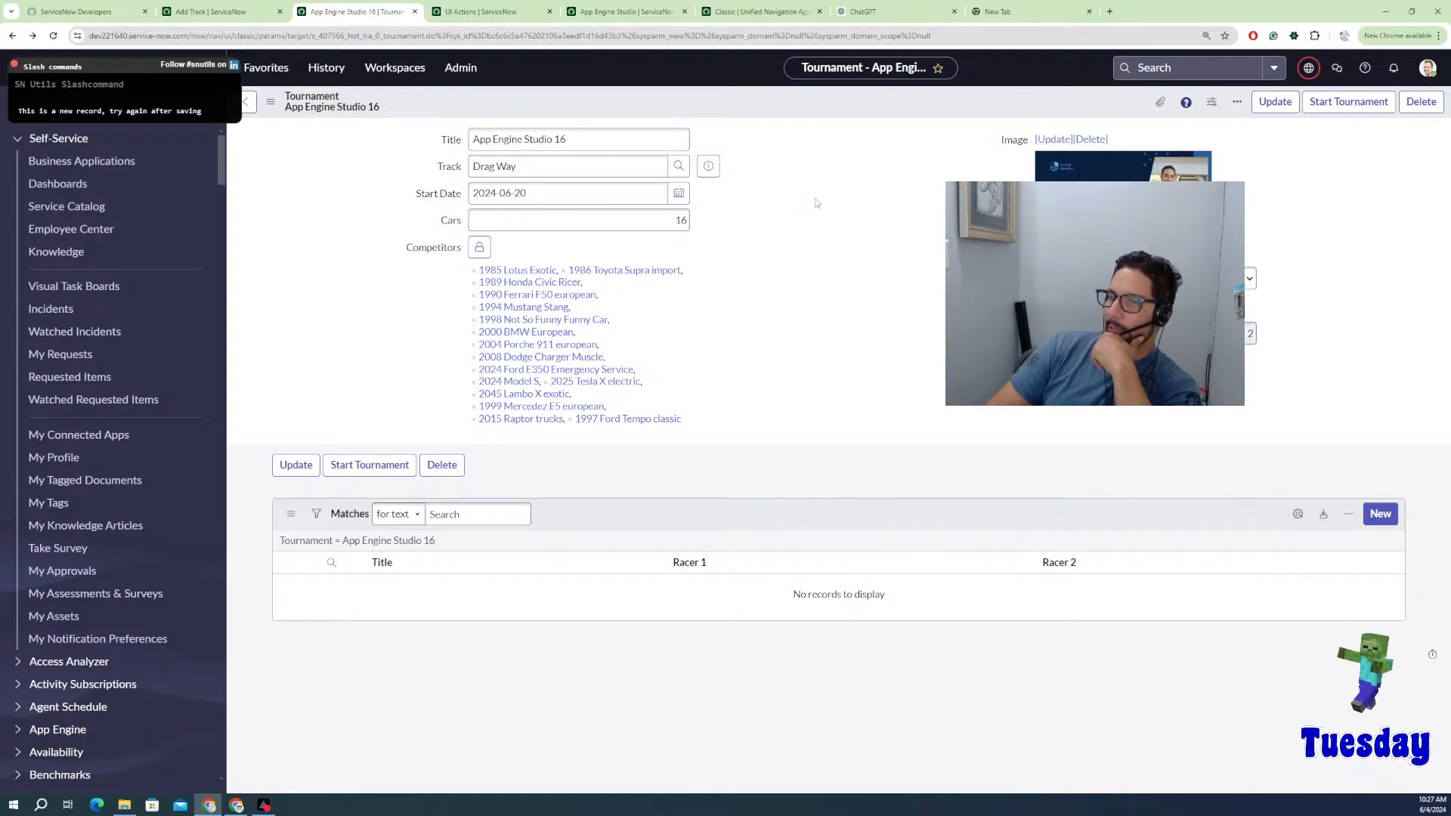
{"action": "right_click", "coordinate": [807, 115]}
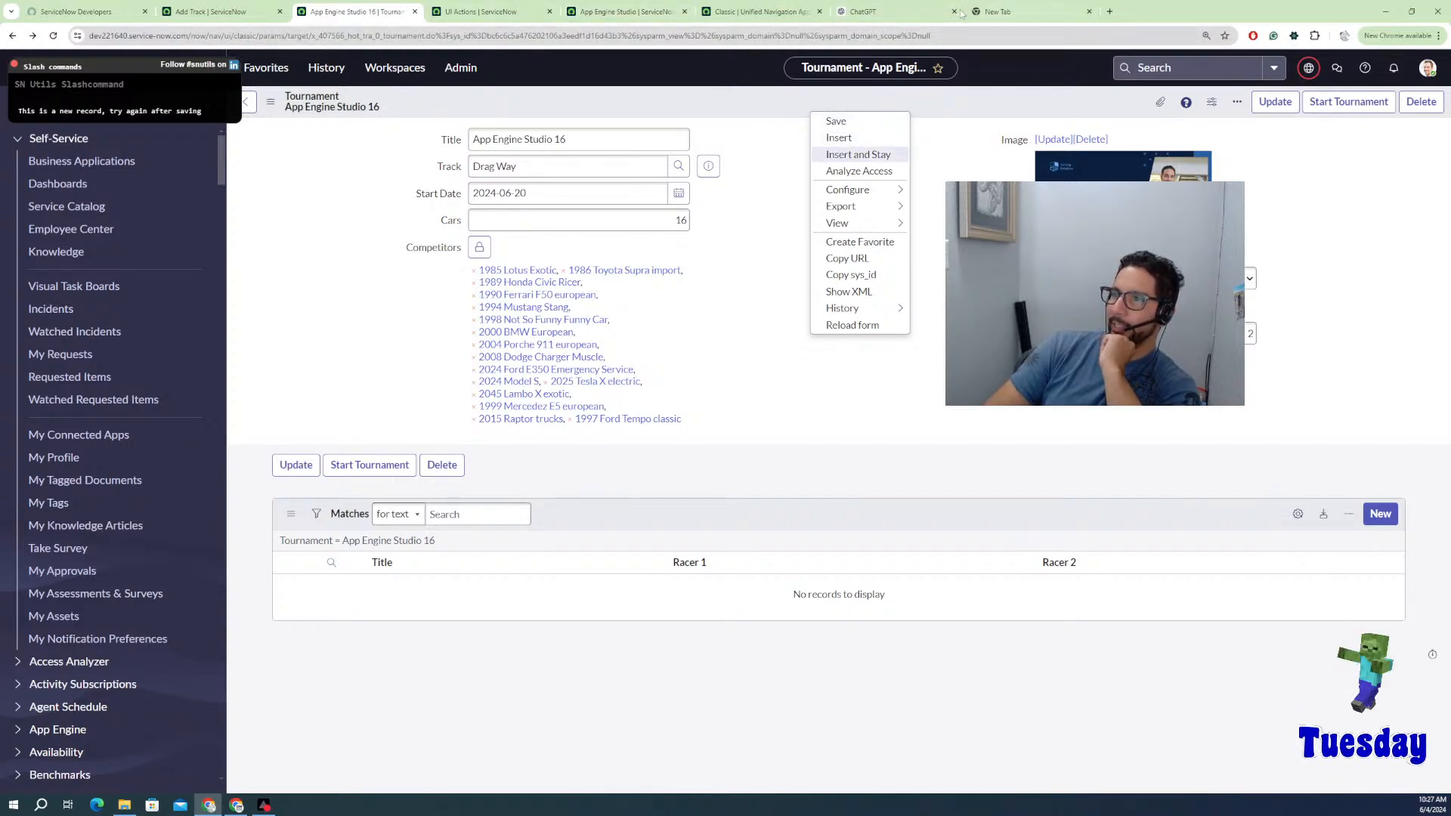
{"action": "left_click", "coordinate": [480, 12]}
Step: Open the Start Tournament UI Action record, then focus the navigator filter on the Add Track form
{"action": "left_click", "coordinate": [321, 232]}
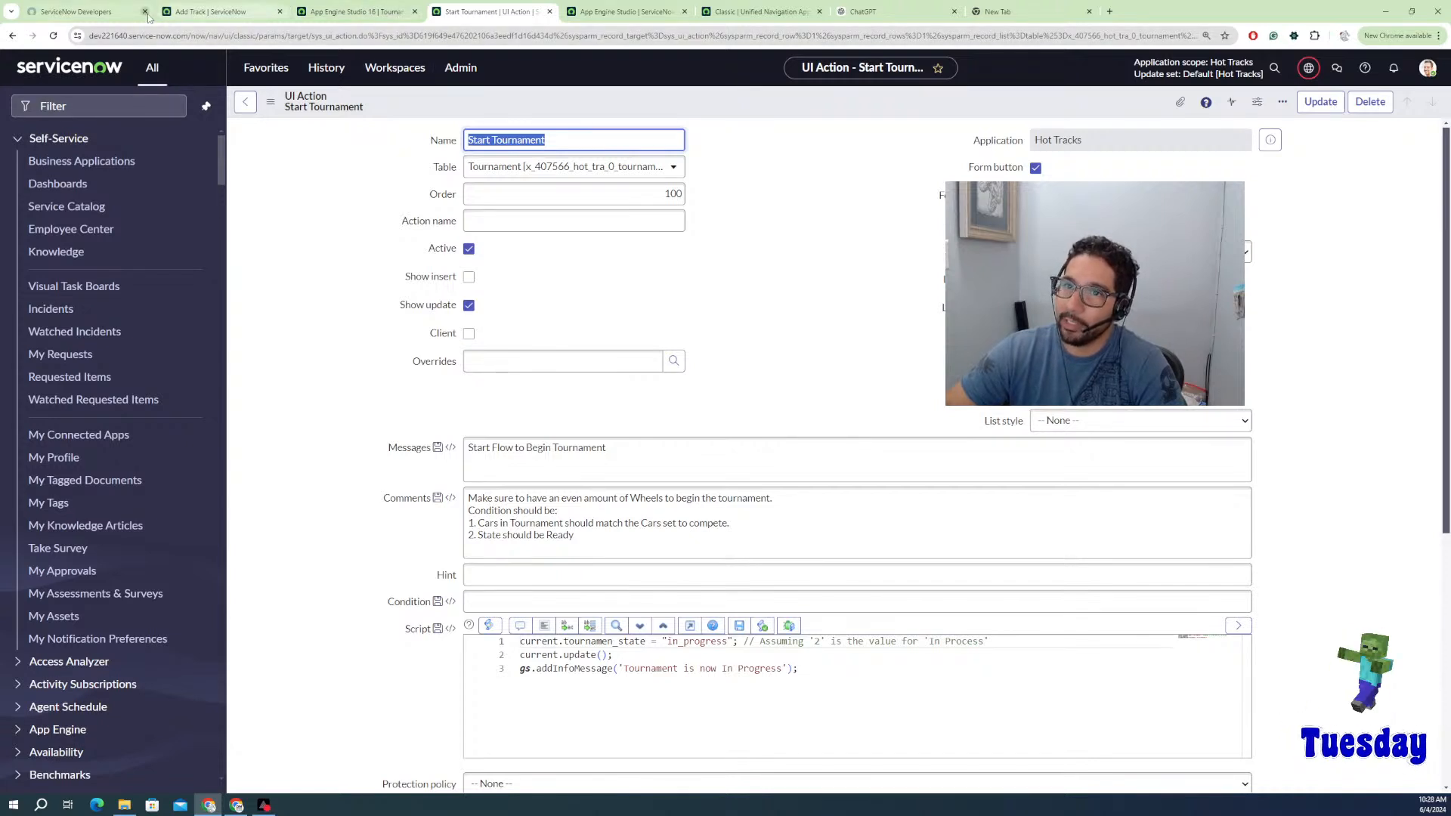
{"action": "left_click", "coordinate": [218, 15]}
{"action": "left_click", "coordinate": [107, 107]}
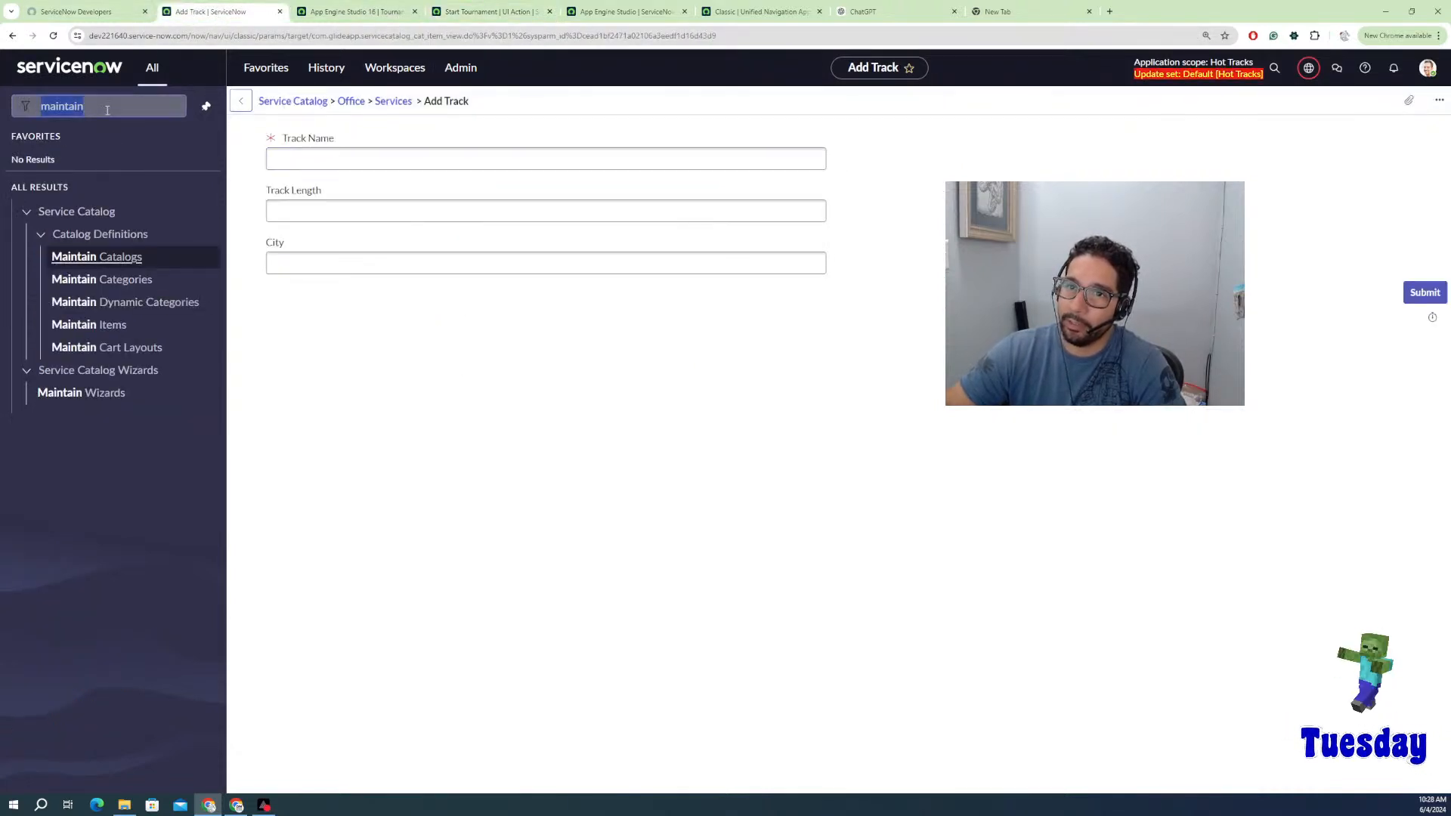
Step: Find the System Definition UI Actions list via 'ui a' and open the Implement action in a new tab
{"action": "type", "text": "ui act"}
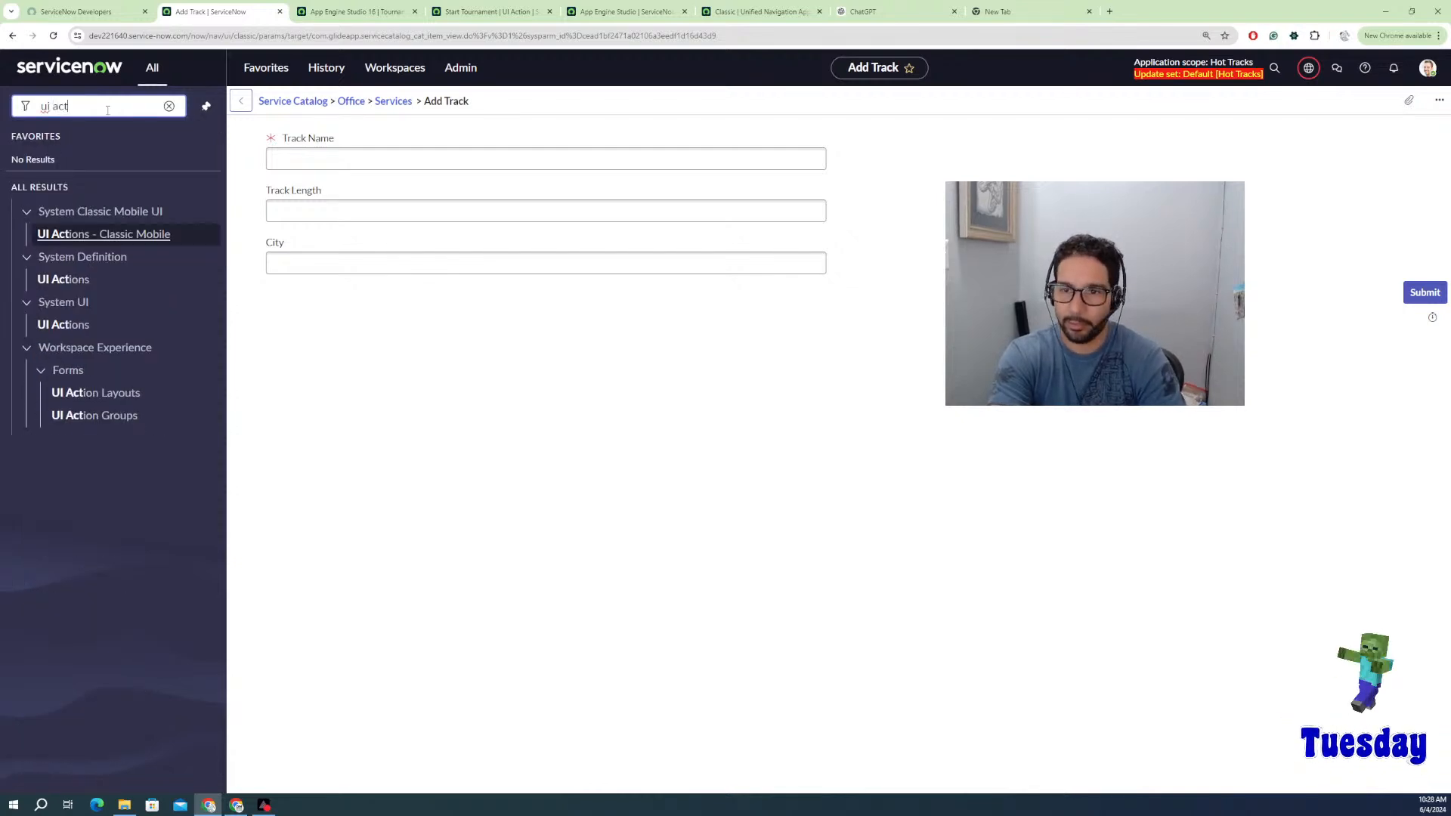
{"action": "left_click", "coordinate": [66, 325]}
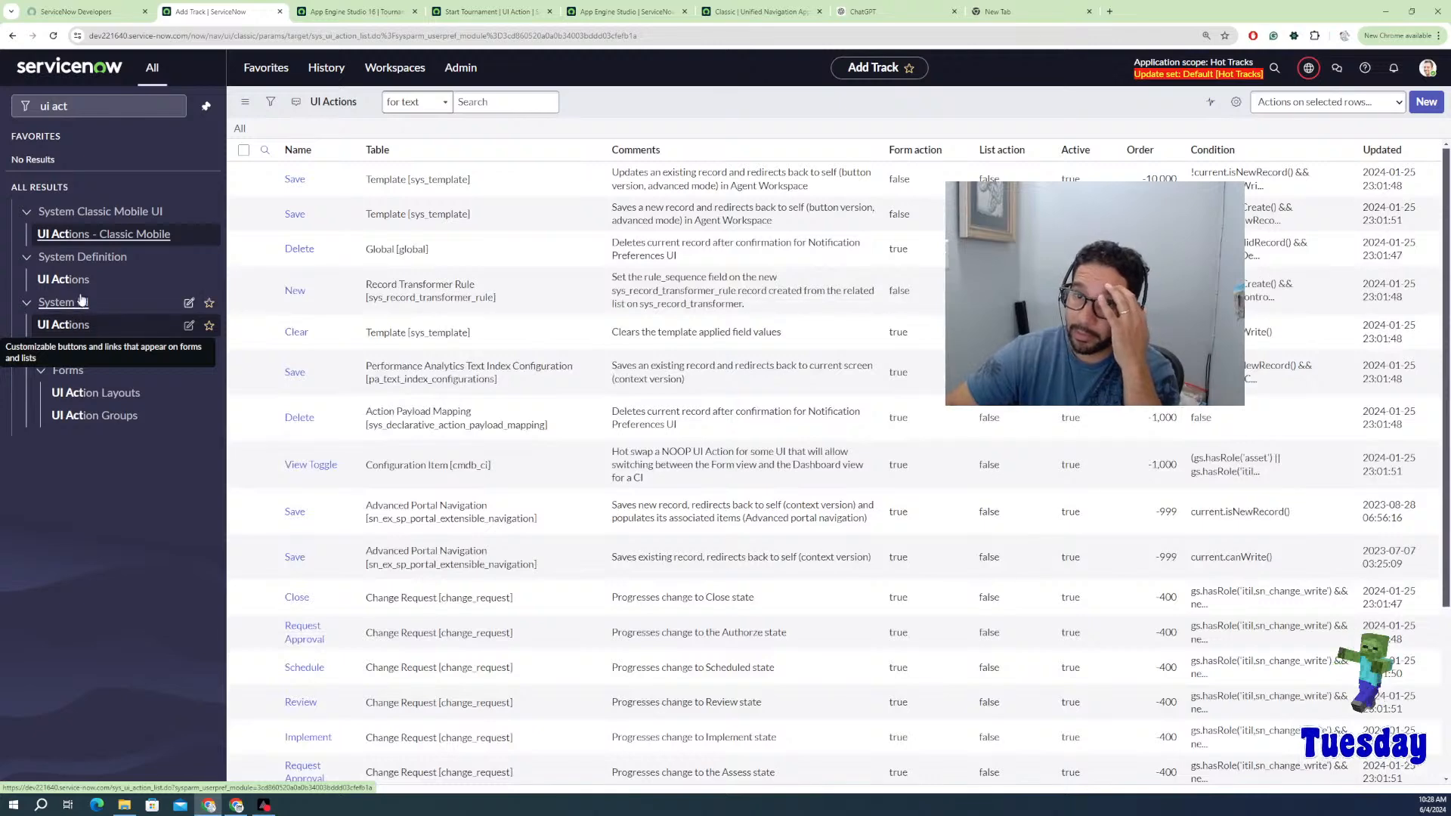
{"action": "left_click", "coordinate": [75, 281]}
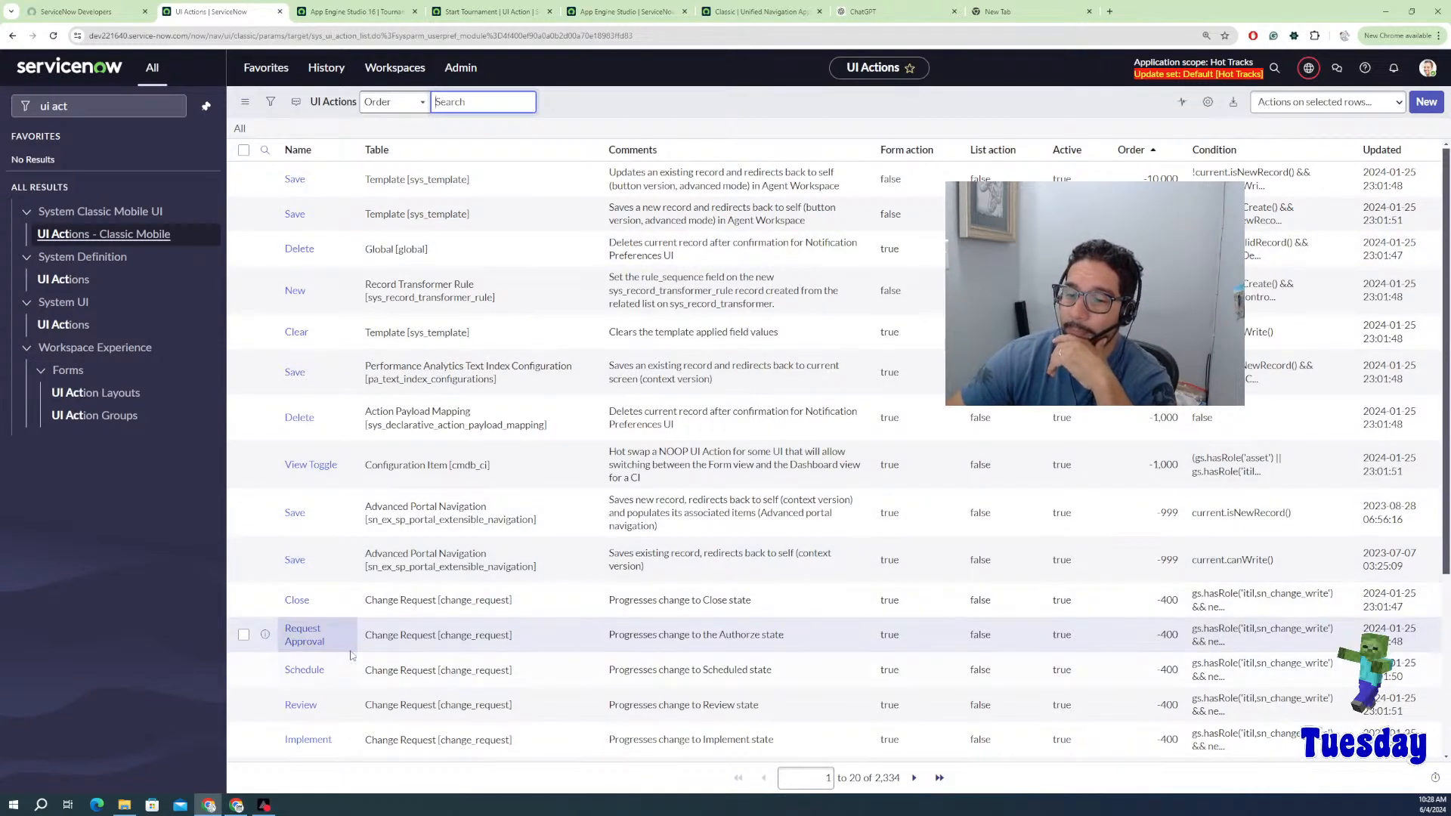
{"action": "scroll", "coordinate": [317, 665], "scroll_direction": "down", "scroll_amount": 3}
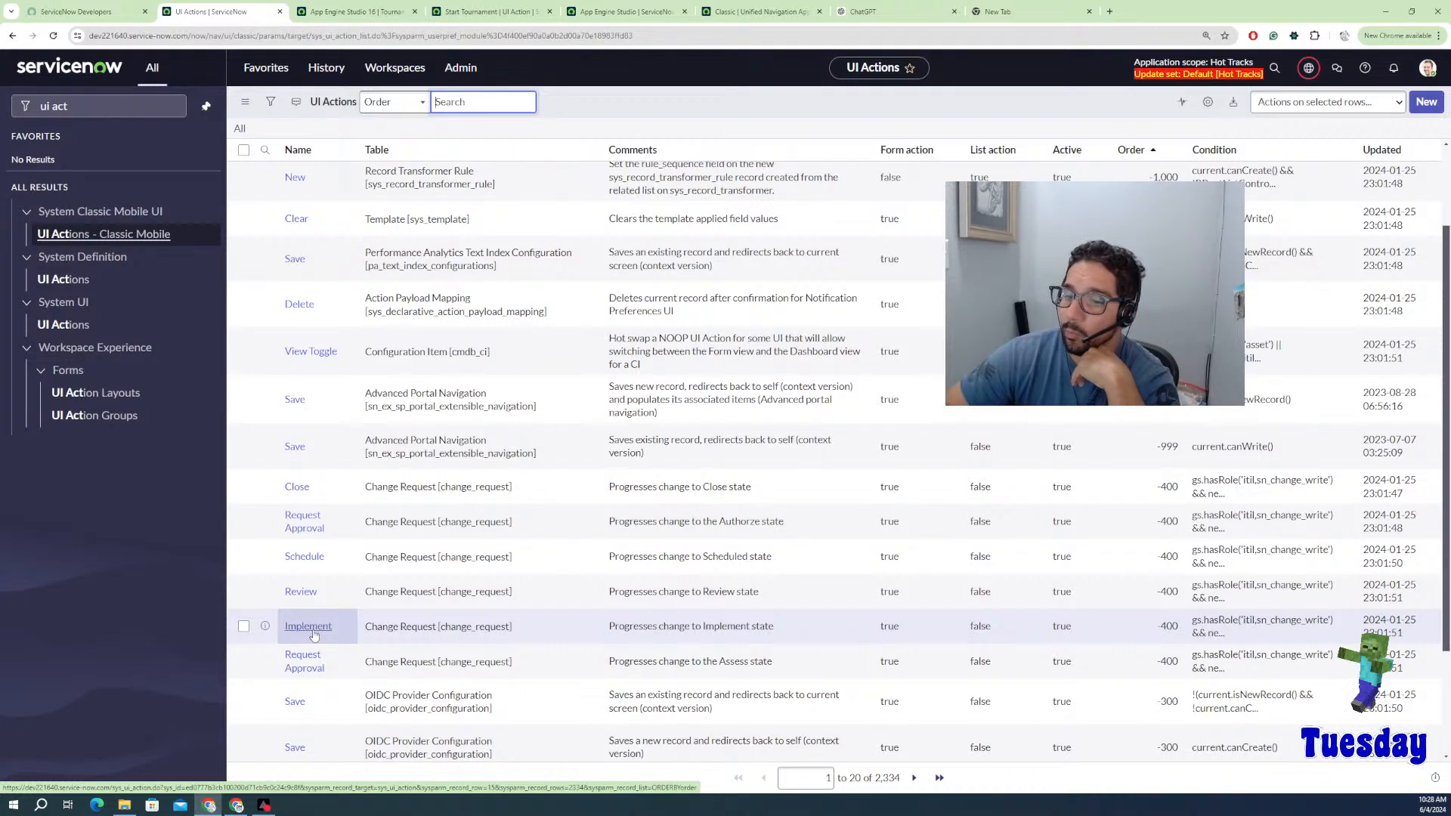
{"action": "middle_click", "coordinate": [315, 633]}
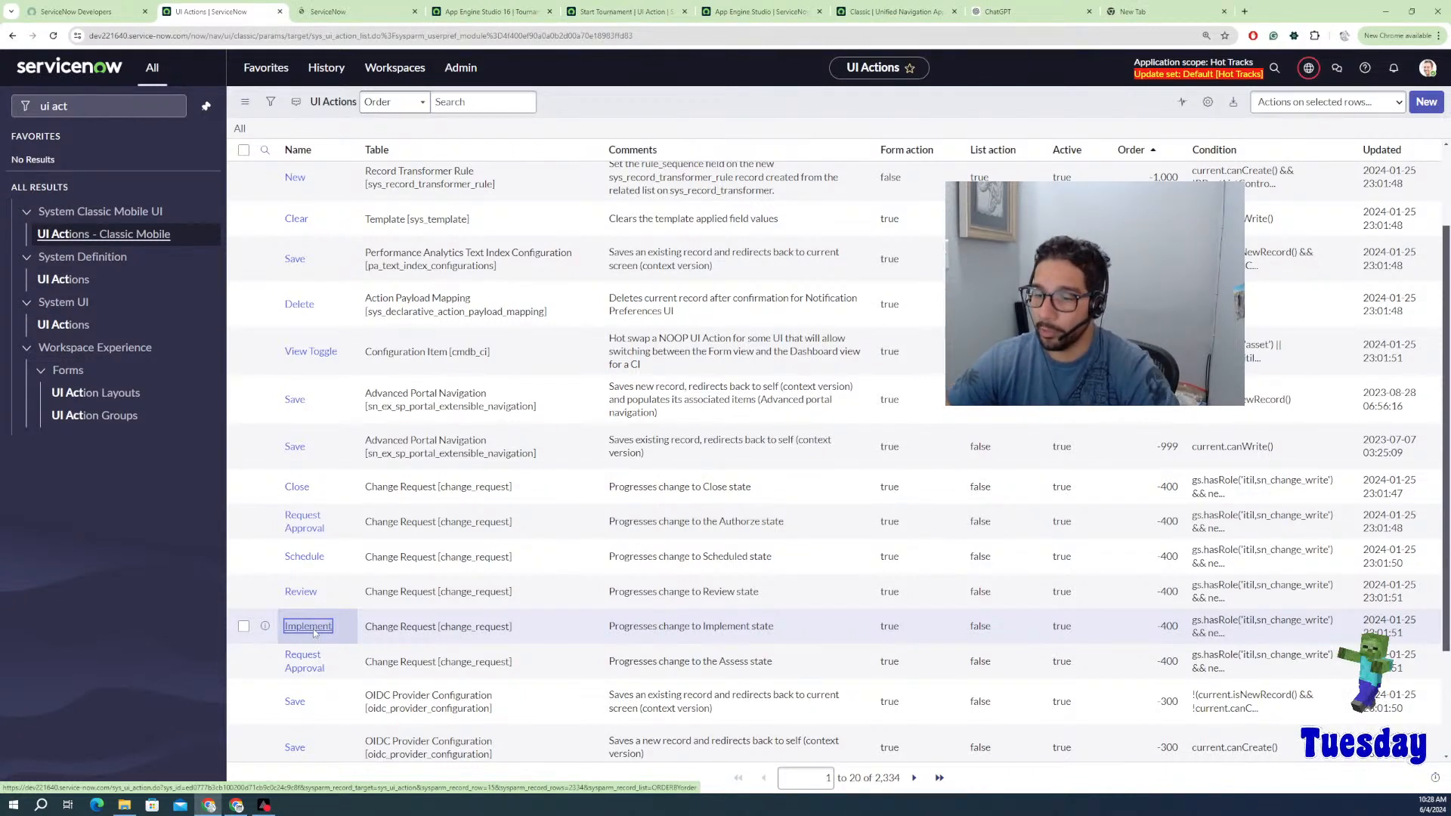
Step: Study the Implement script's moveToImplement function, its state setValue call and gsftSubmit line
{"action": "left_click", "coordinate": [322, 15]}
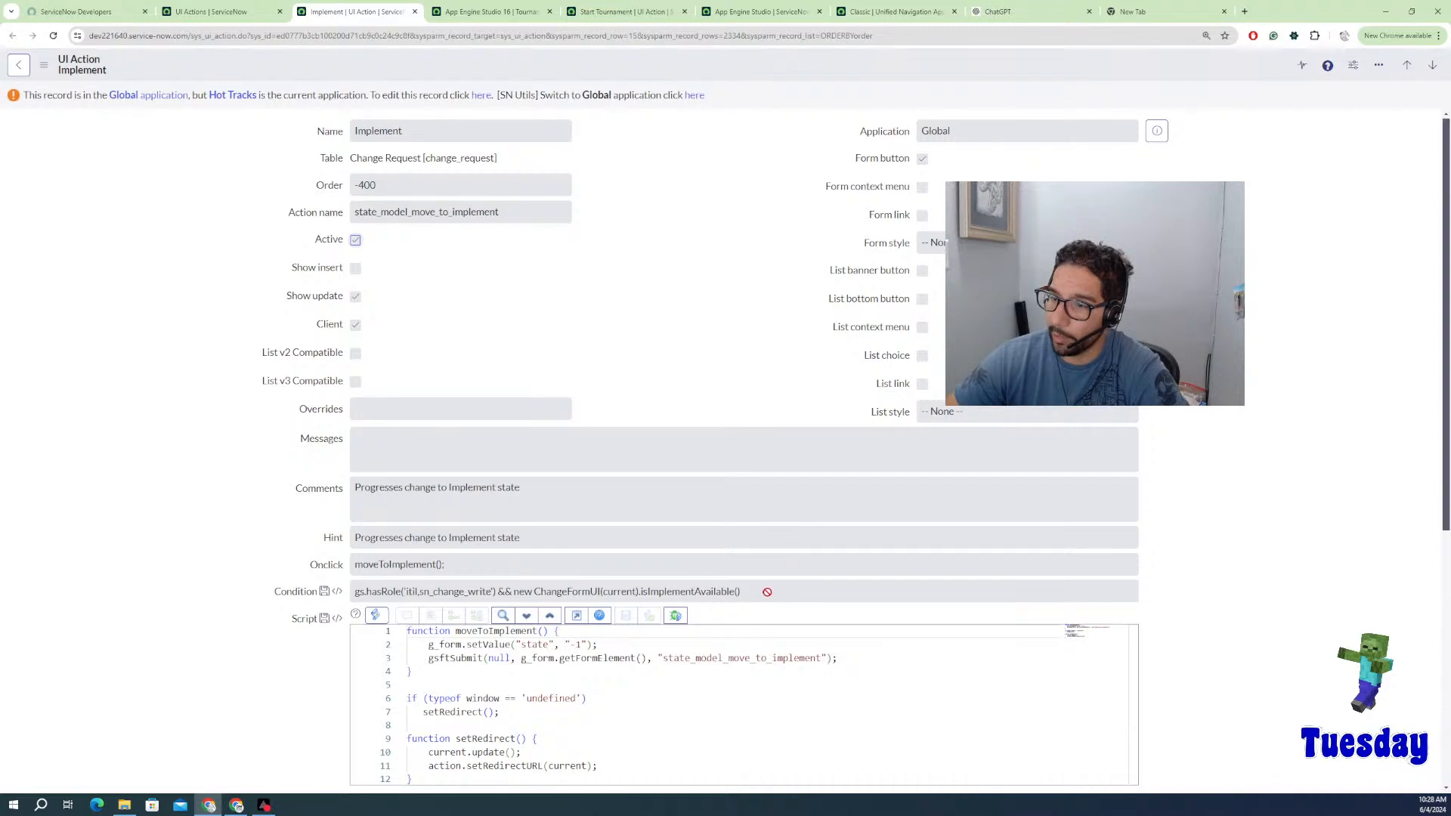
{"action": "scroll", "coordinate": [535, 592], "scroll_direction": "down", "scroll_amount": 2}
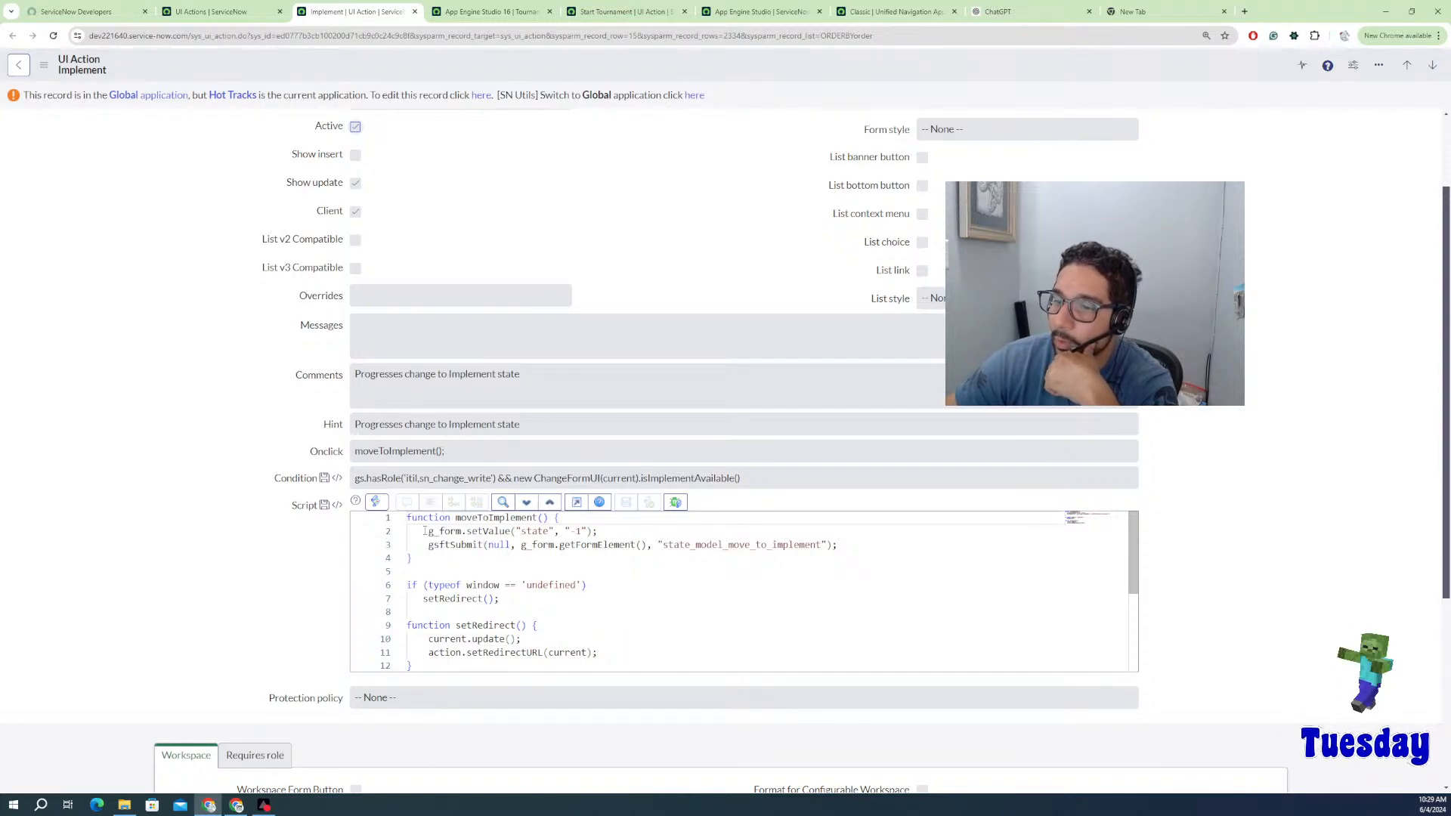
{"action": "left_click", "coordinate": [427, 531]}
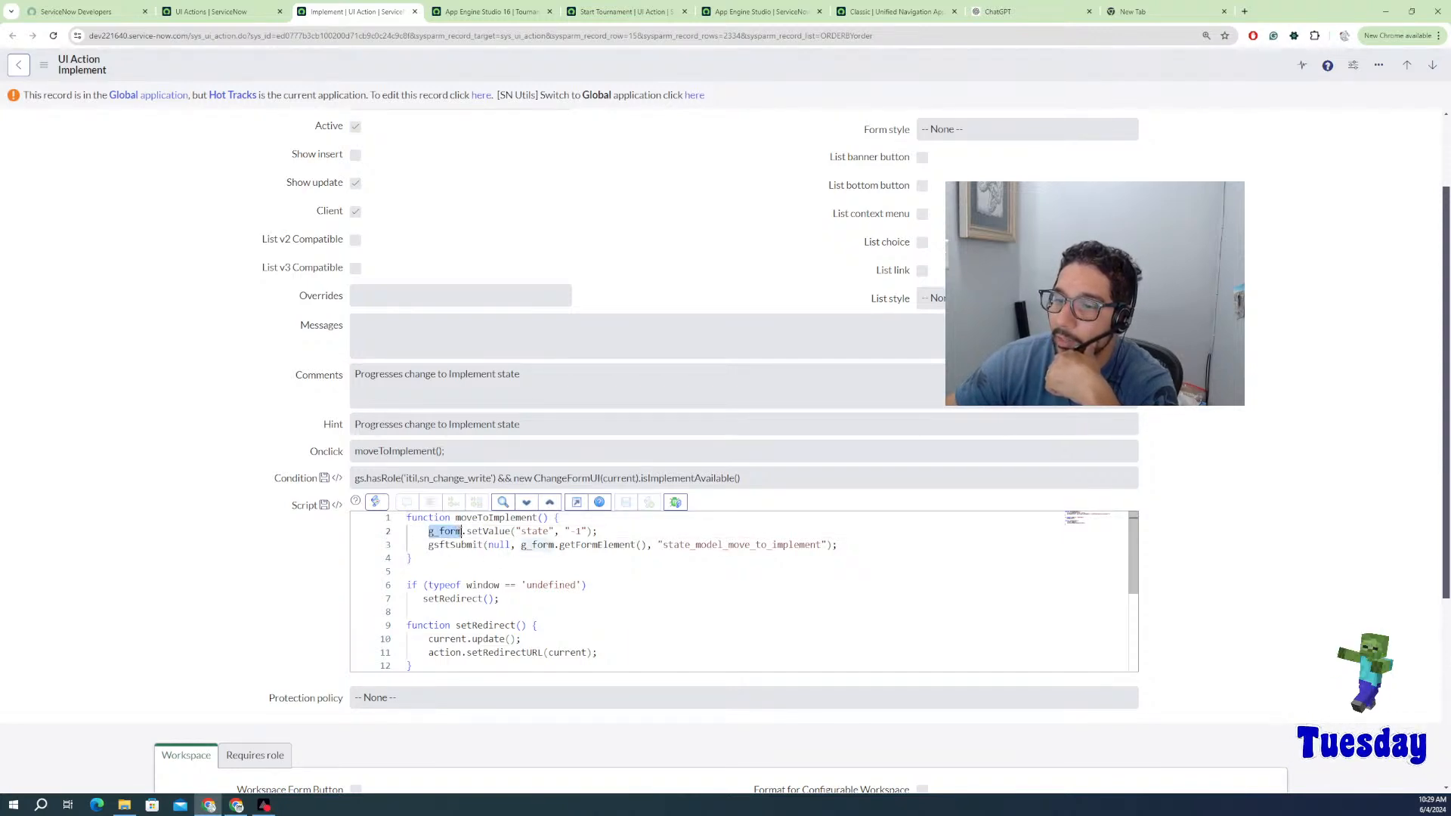
{"action": "left_click_drag", "start_coordinate": [462, 533], "coordinate": [588, 531]}
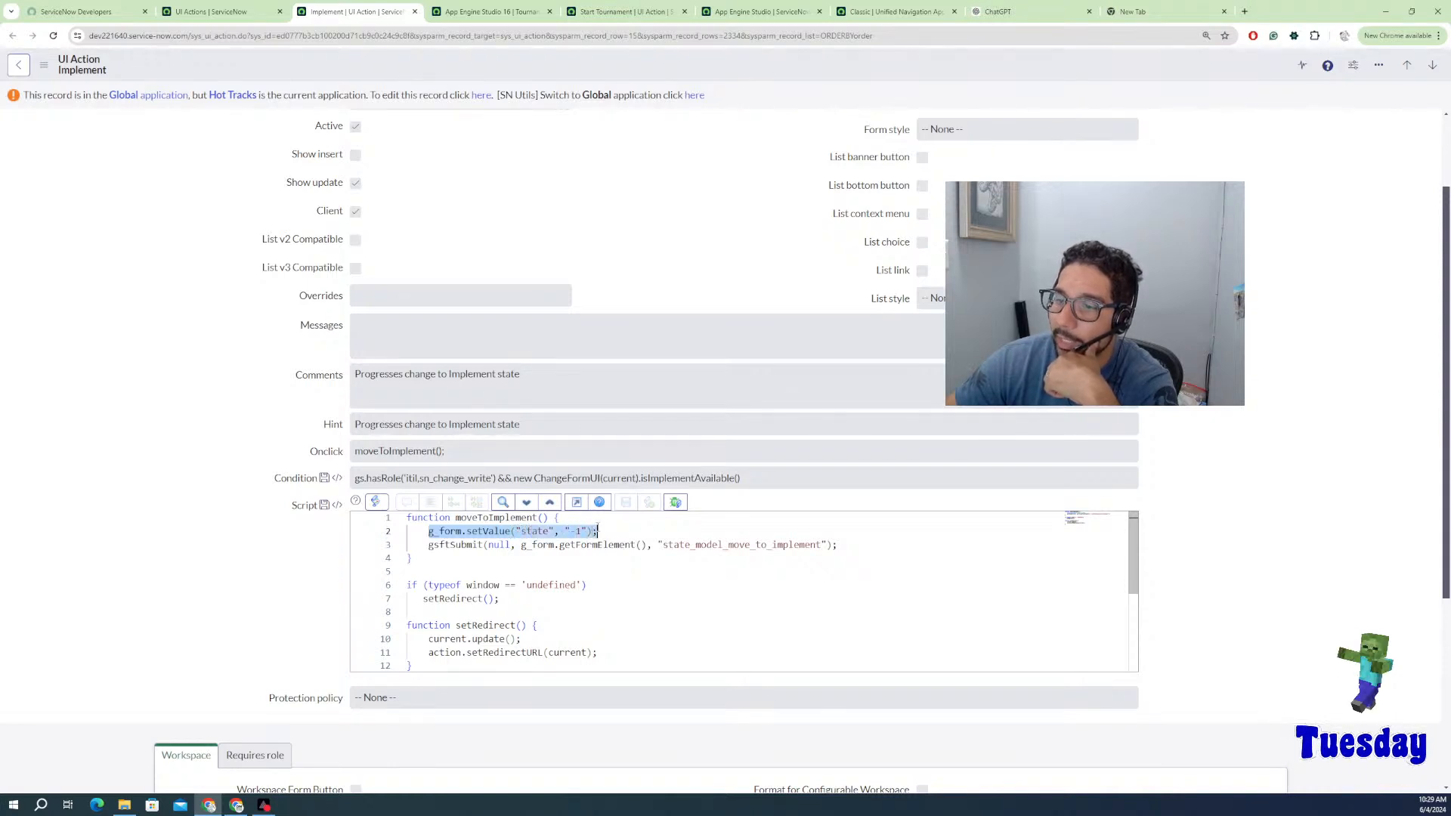
{"action": "left_click_drag", "start_coordinate": [406, 518], "coordinate": [567, 519]}
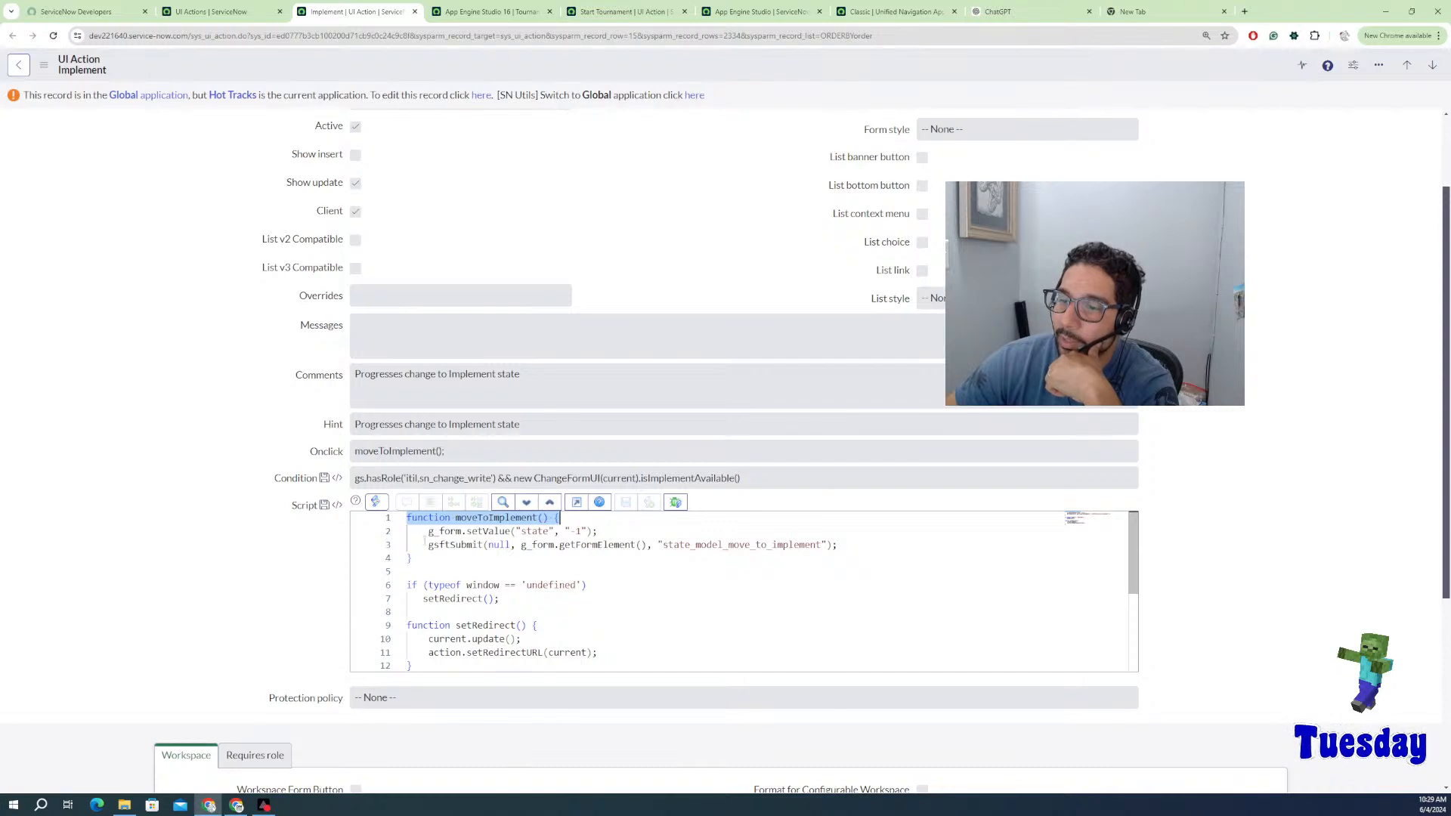
{"action": "left_click_drag", "start_coordinate": [429, 531], "coordinate": [615, 527]}
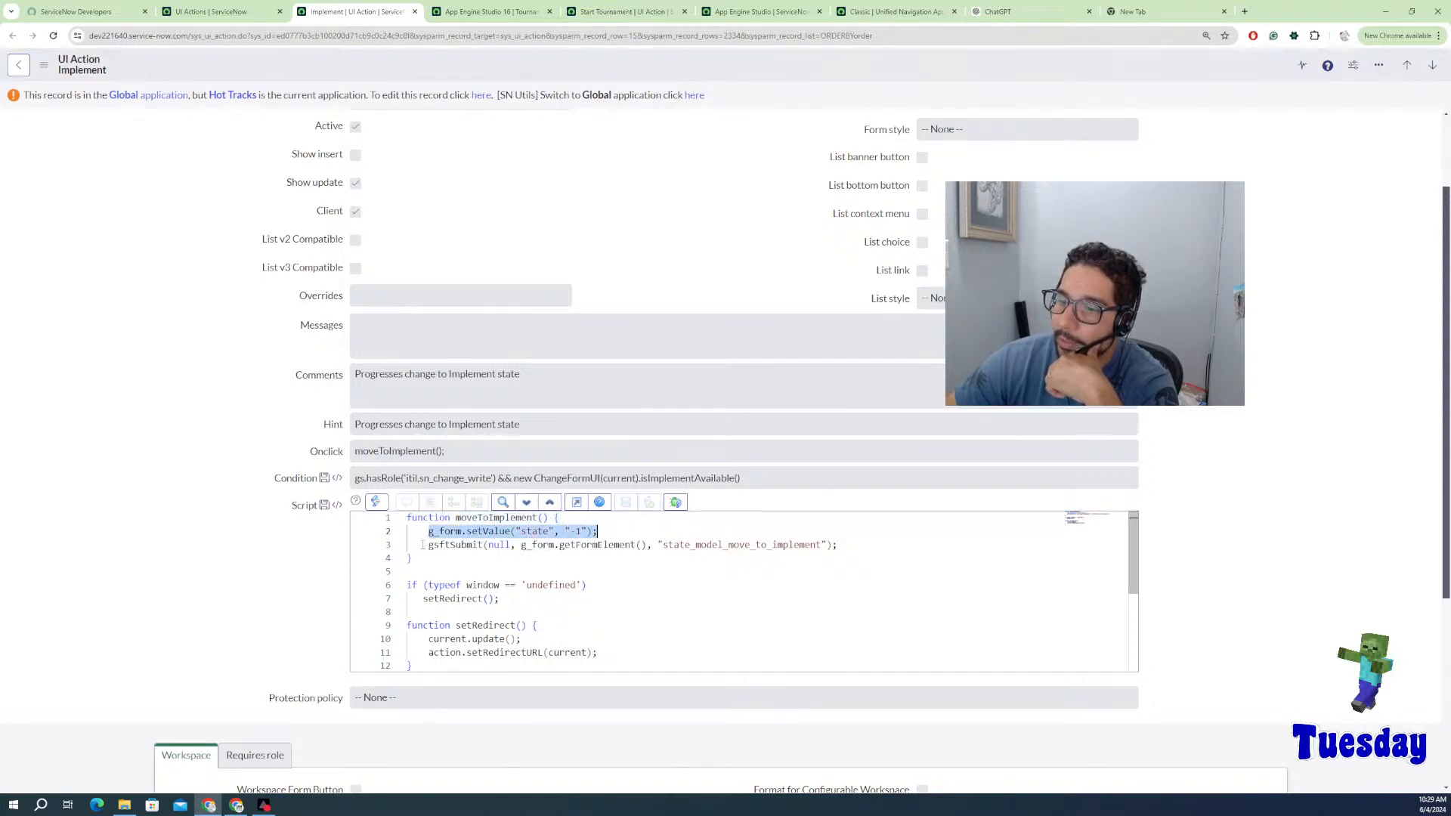
{"action": "left_click_drag", "start_coordinate": [428, 545], "coordinate": [844, 544]}
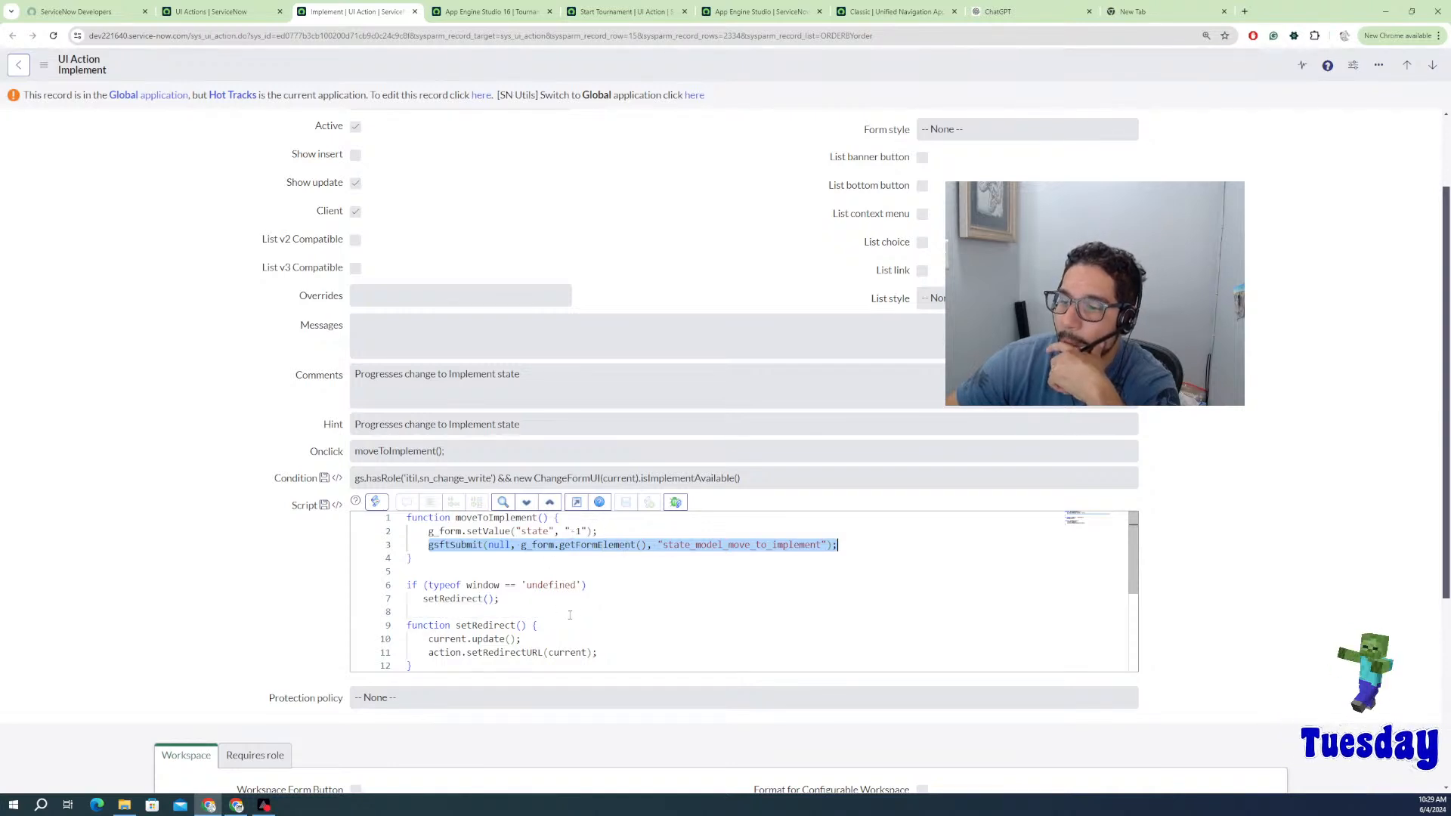
Step: Study the current.update() and setRedirectURL lines, then advance to the Request Approval record
{"action": "scroll", "coordinate": [529, 611], "scroll_direction": "down", "scroll_amount": 1}
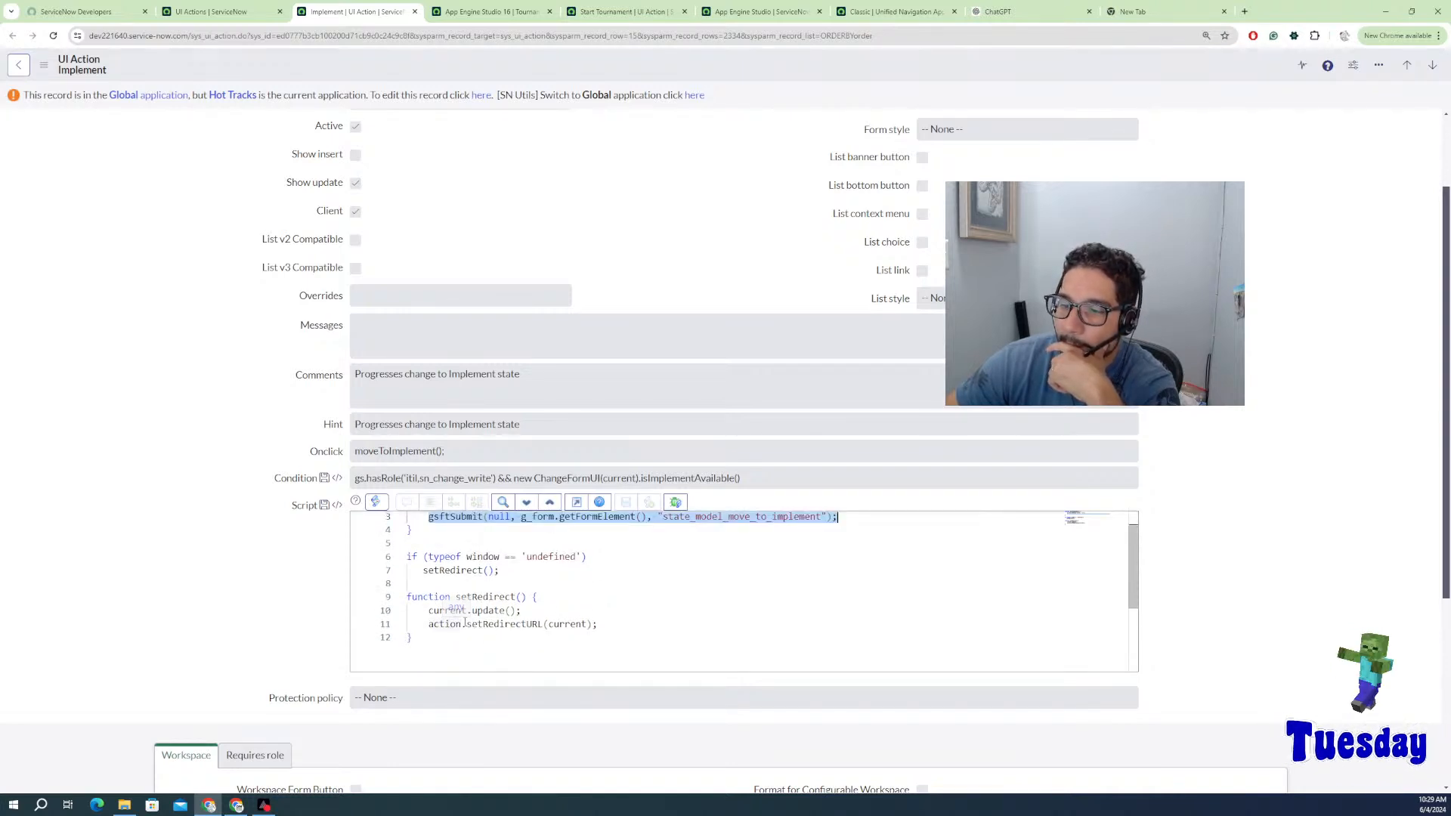
{"action": "left_click_drag", "start_coordinate": [428, 612], "coordinate": [522, 611]}
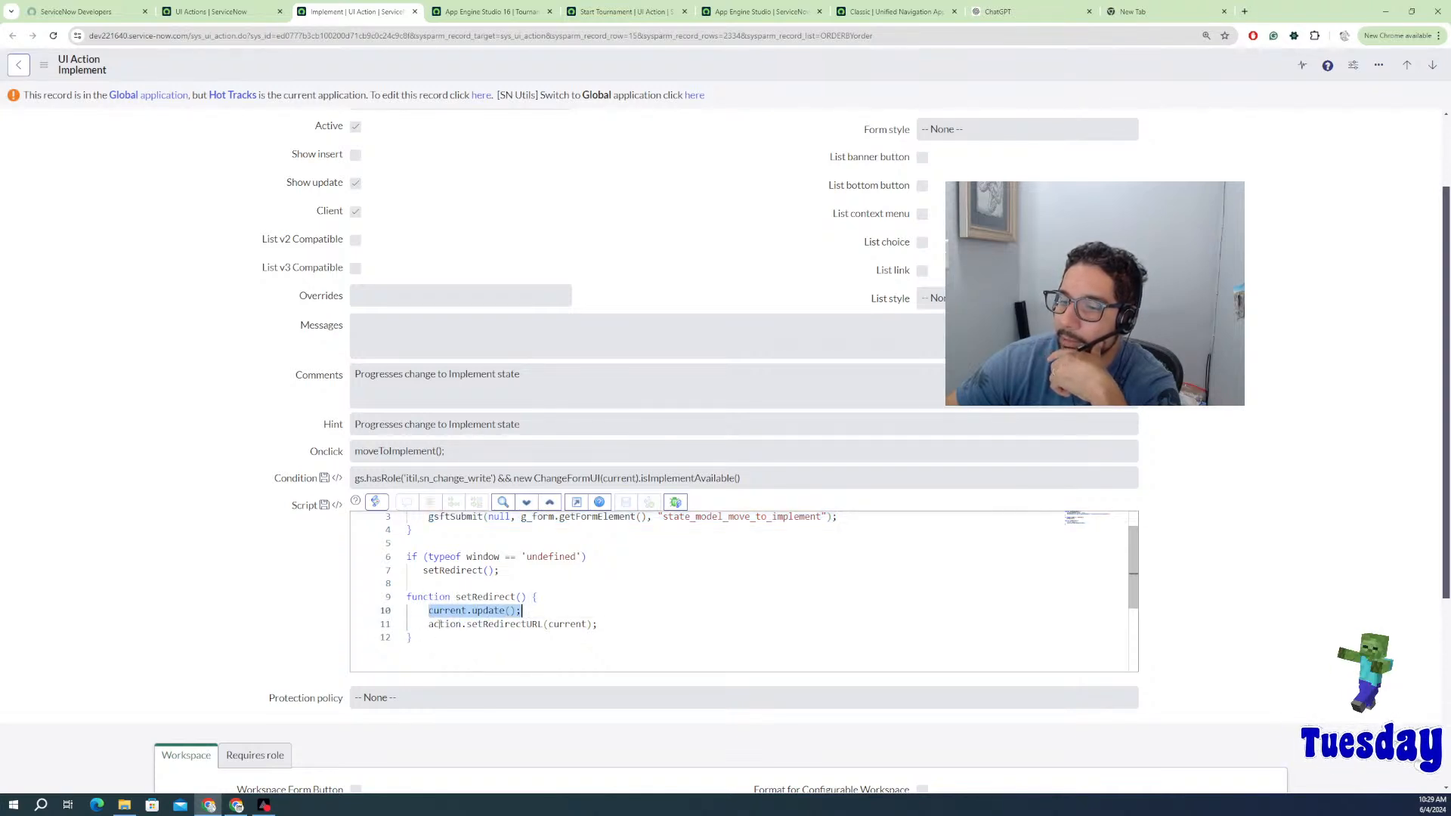
{"action": "left_click_drag", "start_coordinate": [429, 626], "coordinate": [608, 631]}
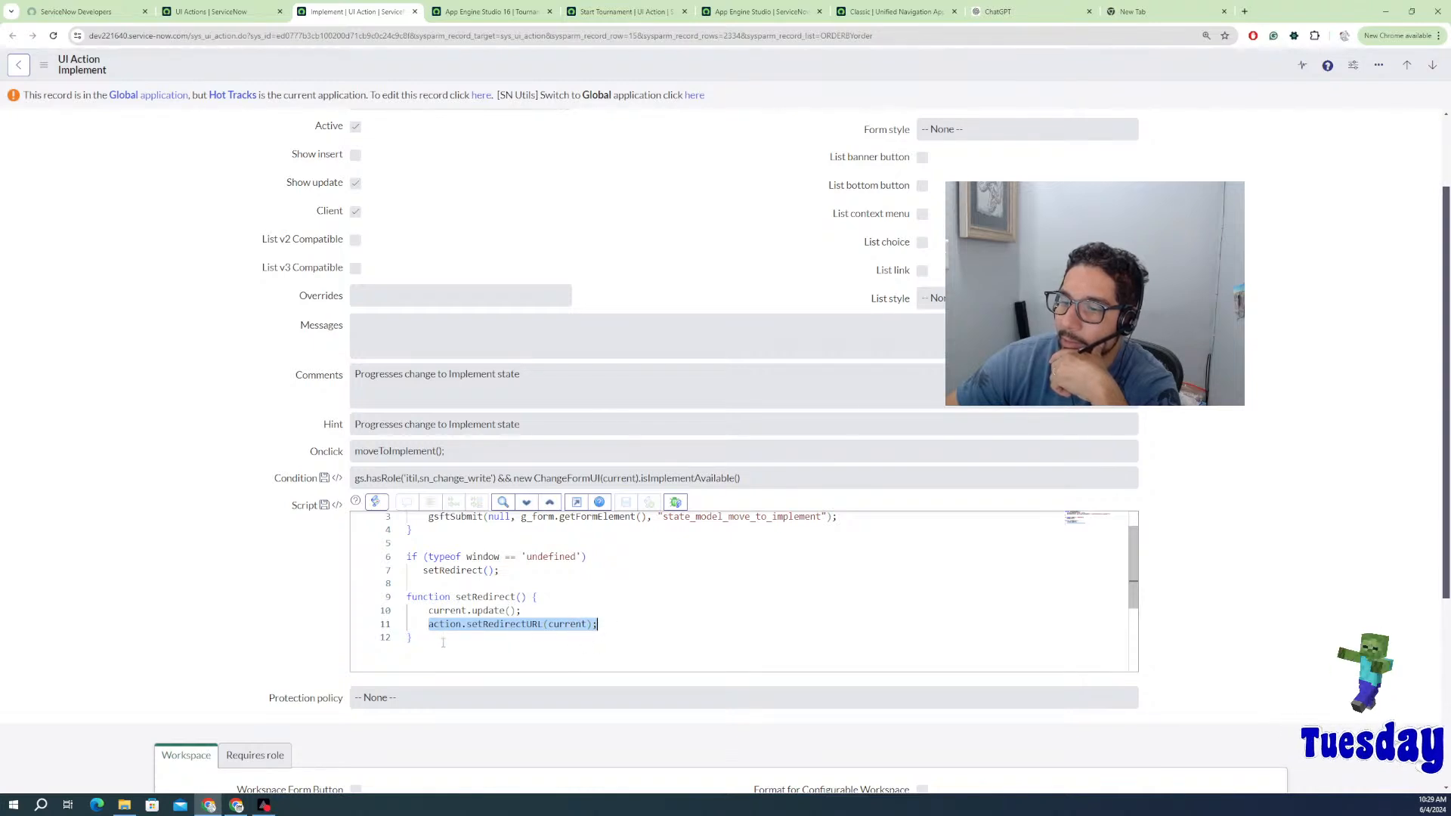
{"action": "scroll", "coordinate": [468, 628], "scroll_direction": "up", "scroll_amount": 1}
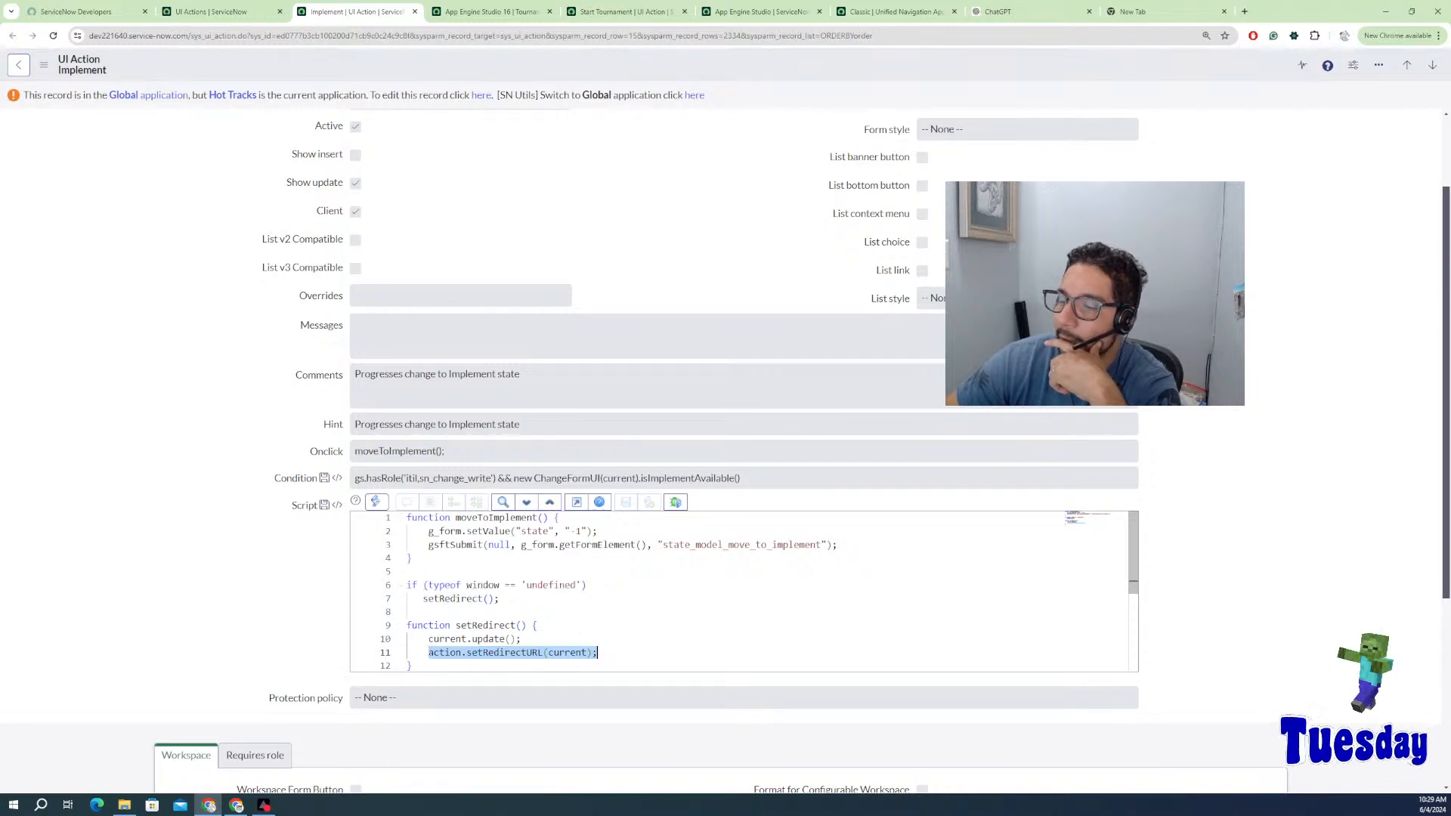
{"action": "scroll", "coordinate": [434, 654], "scroll_direction": "down", "scroll_amount": 2}
{"action": "scroll", "coordinate": [434, 655], "scroll_direction": "up", "scroll_amount": 3}
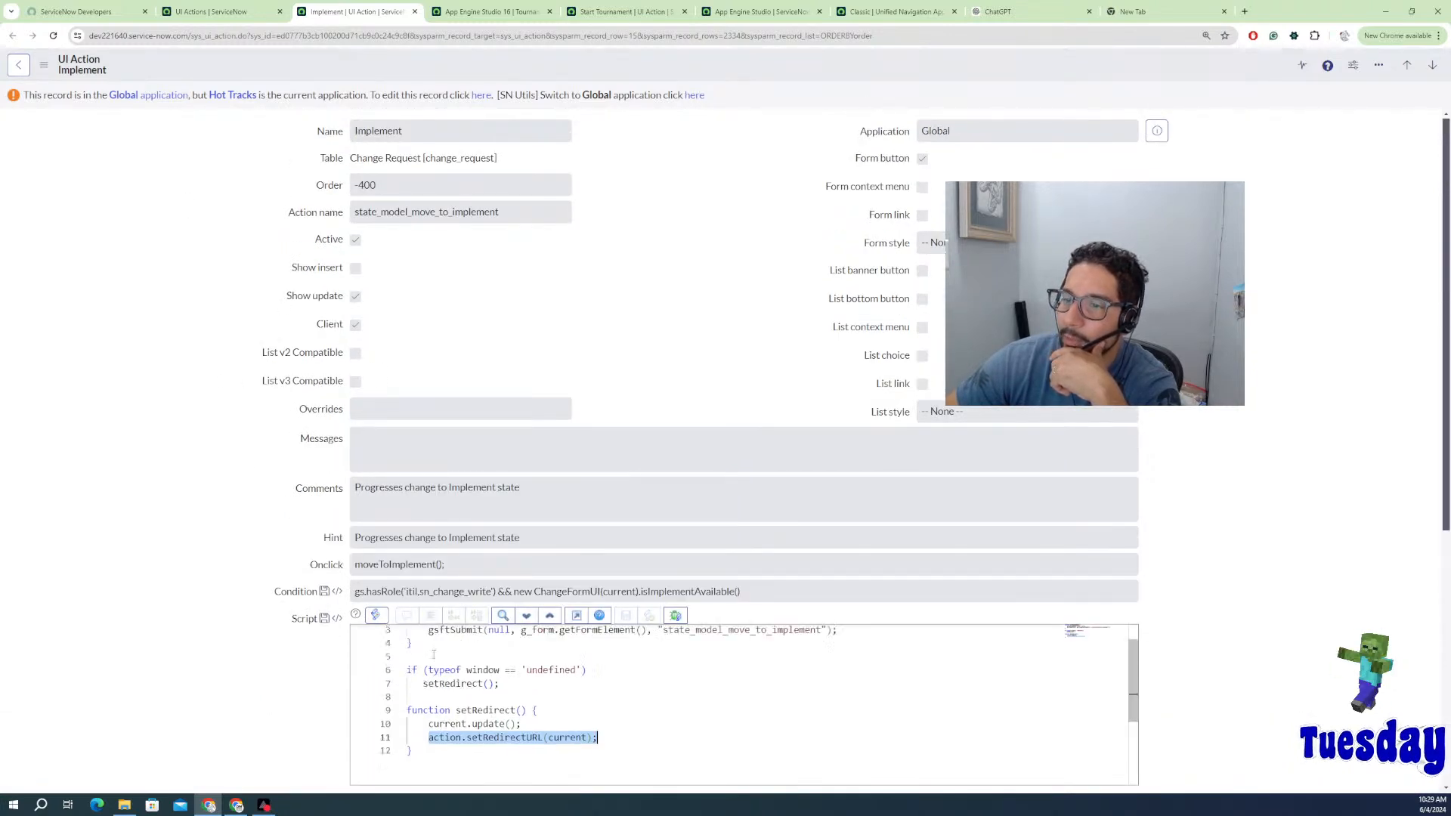
{"action": "left_click", "coordinate": [1432, 65]}
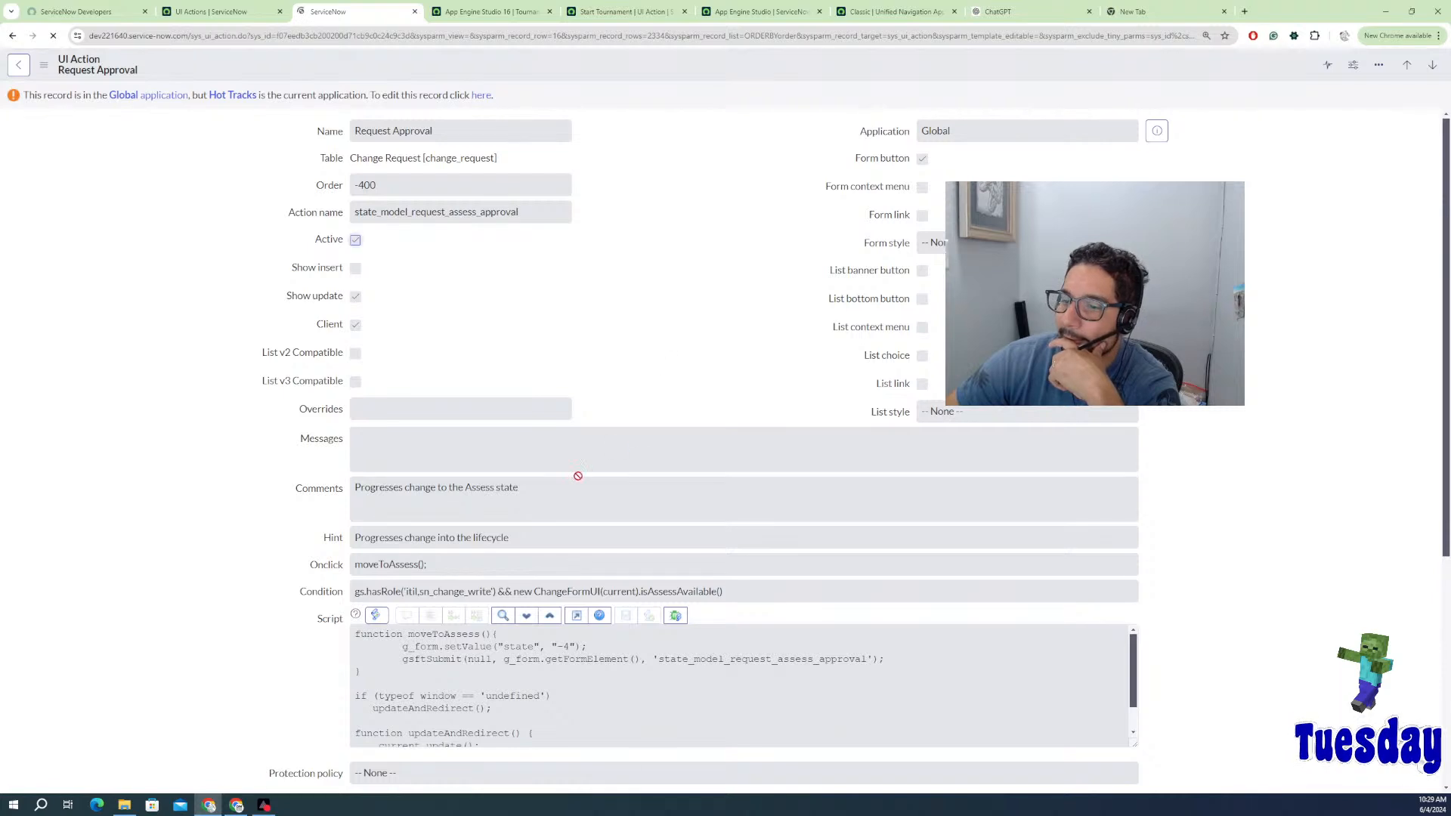
Step: Read and select all of the Request Approval moveToAssess script, then advance to the OIDC Save action
{"action": "scroll", "coordinate": [529, 529], "scroll_direction": "down", "scroll_amount": 2}
{"action": "scroll", "coordinate": [492, 584], "scroll_direction": "down", "scroll_amount": 1}
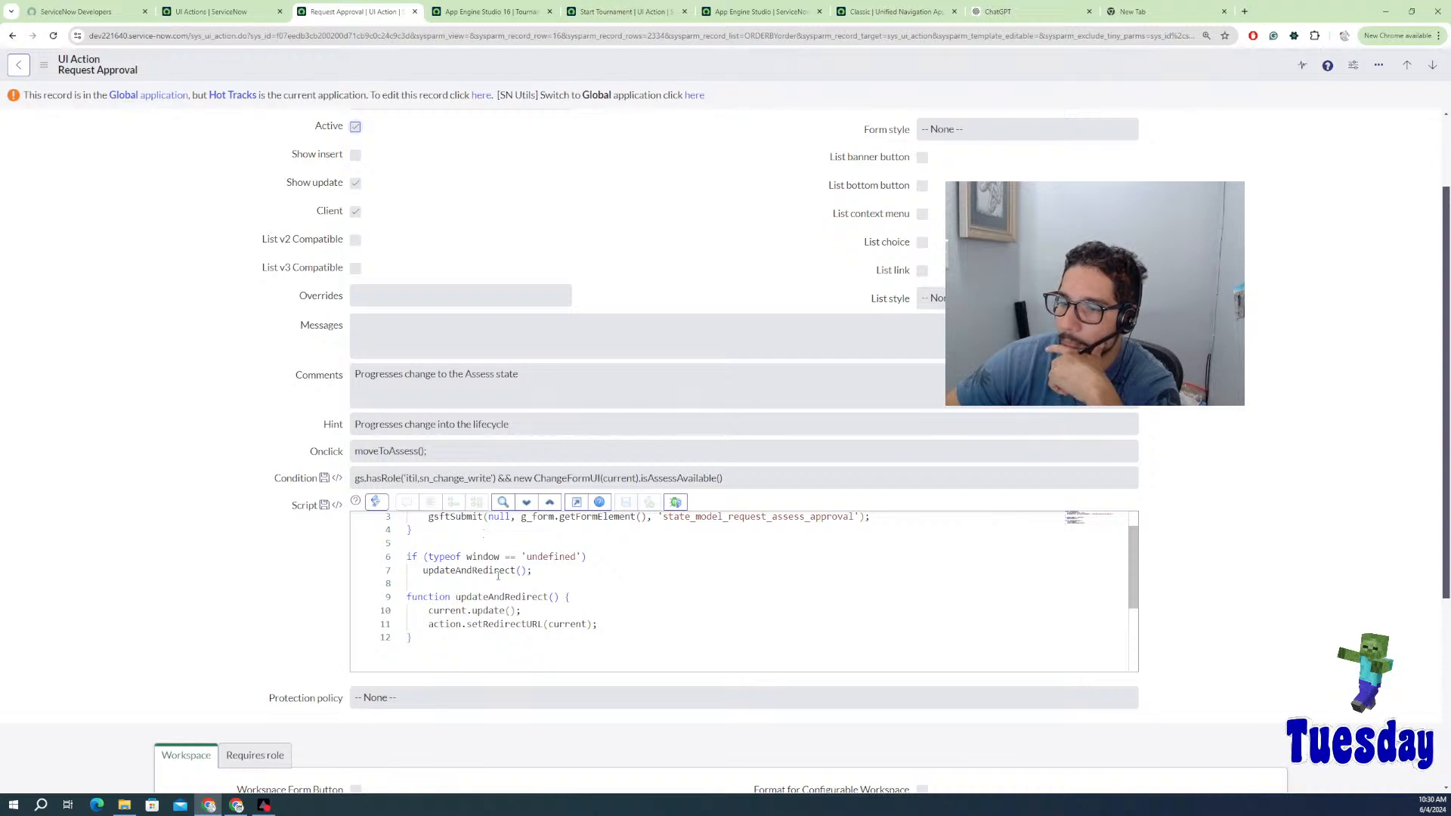
{"action": "left_click", "coordinate": [439, 635]}
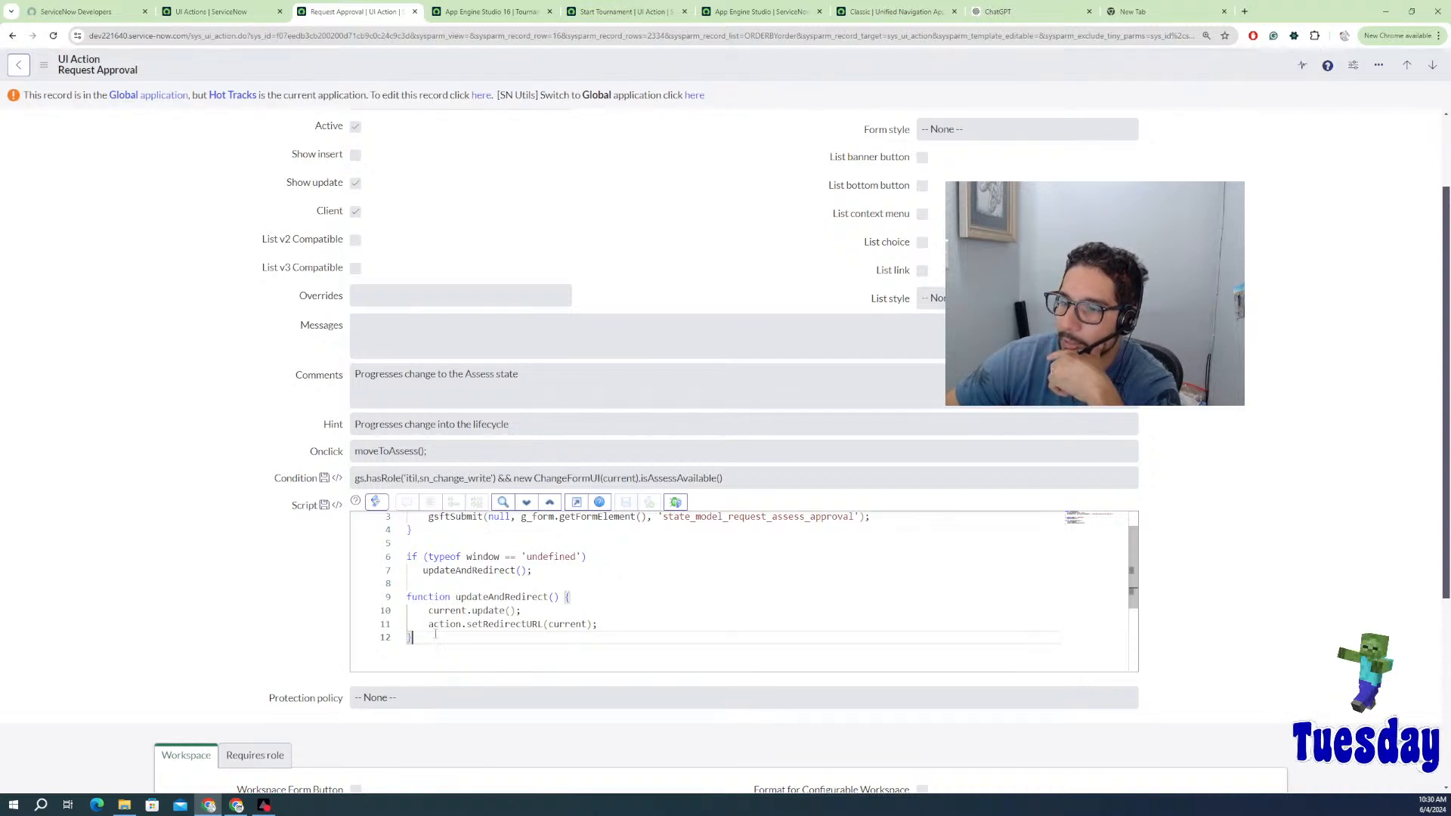
{"action": "scroll", "coordinate": [456, 605], "scroll_direction": "up", "scroll_amount": 1}
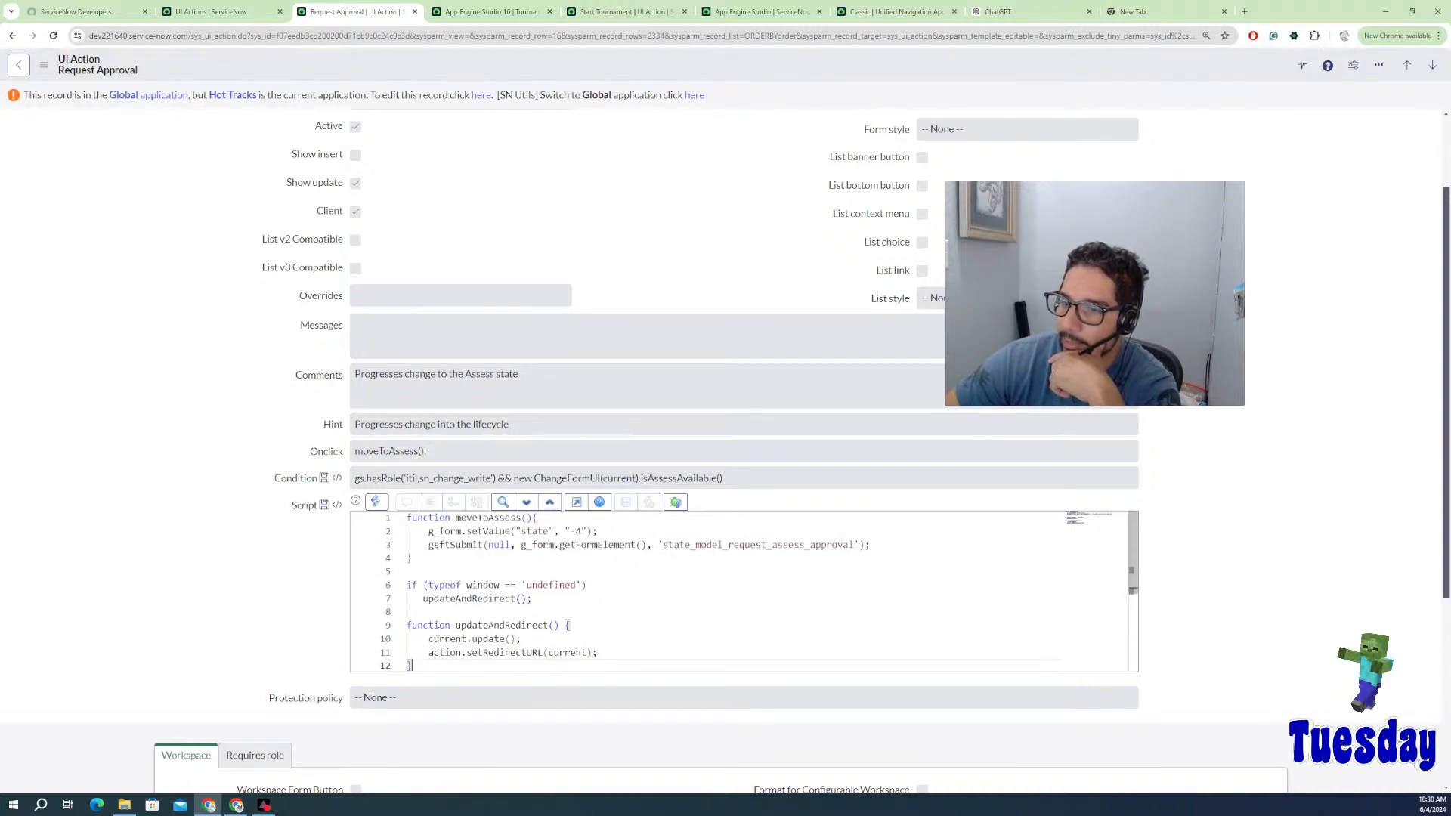
{"action": "scroll", "coordinate": [458, 611], "scroll_direction": "down", "scroll_amount": 1}
{"action": "key", "text": "ctrl+a"}
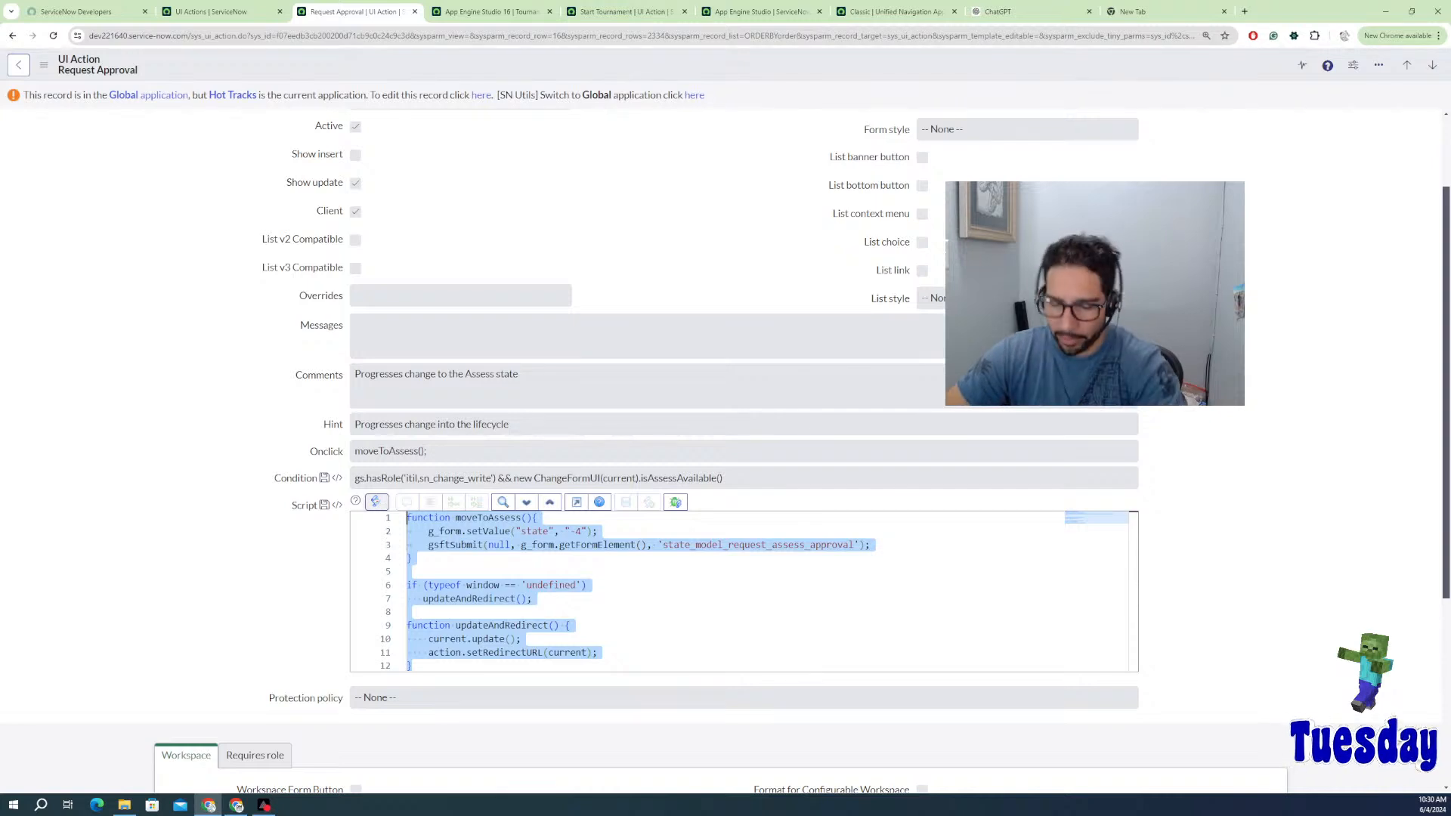
{"action": "left_click", "coordinate": [1431, 66]}
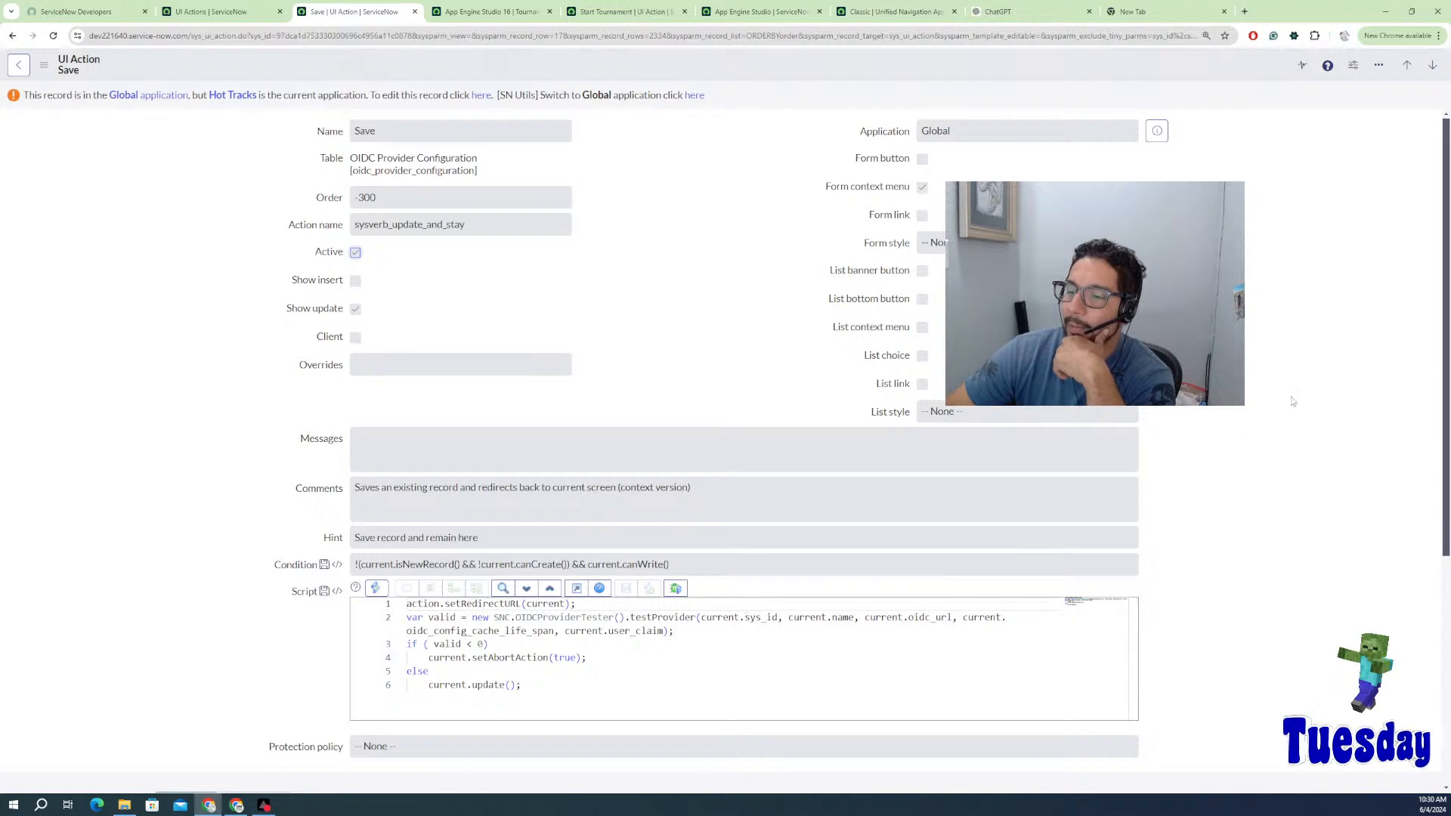
Step: Page through the Save, Submit and other example UI Actions to Create custom experience
{"action": "left_click", "coordinate": [1432, 65]}
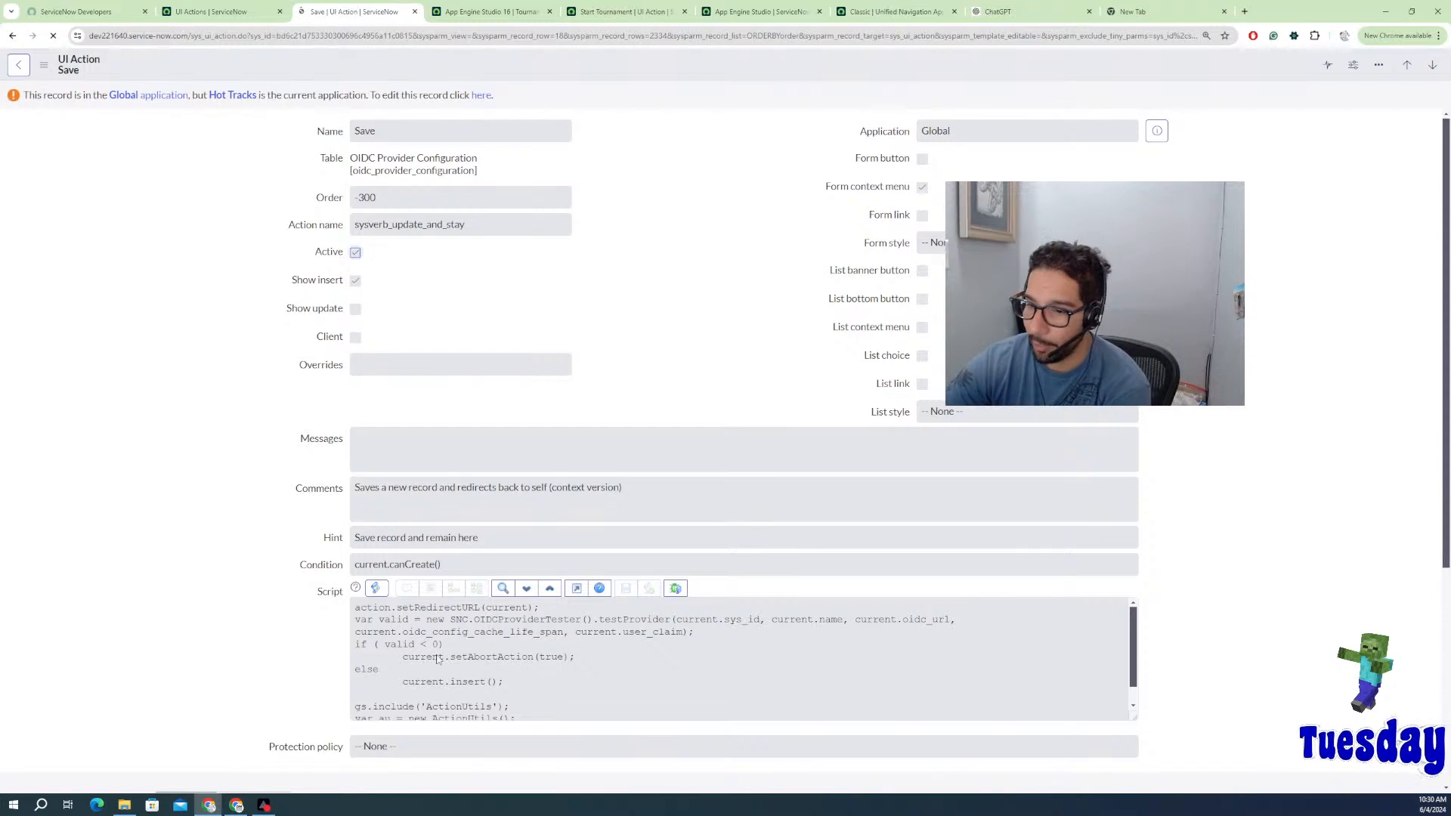
{"action": "scroll", "coordinate": [435, 667], "scroll_direction": "down", "scroll_amount": 2}
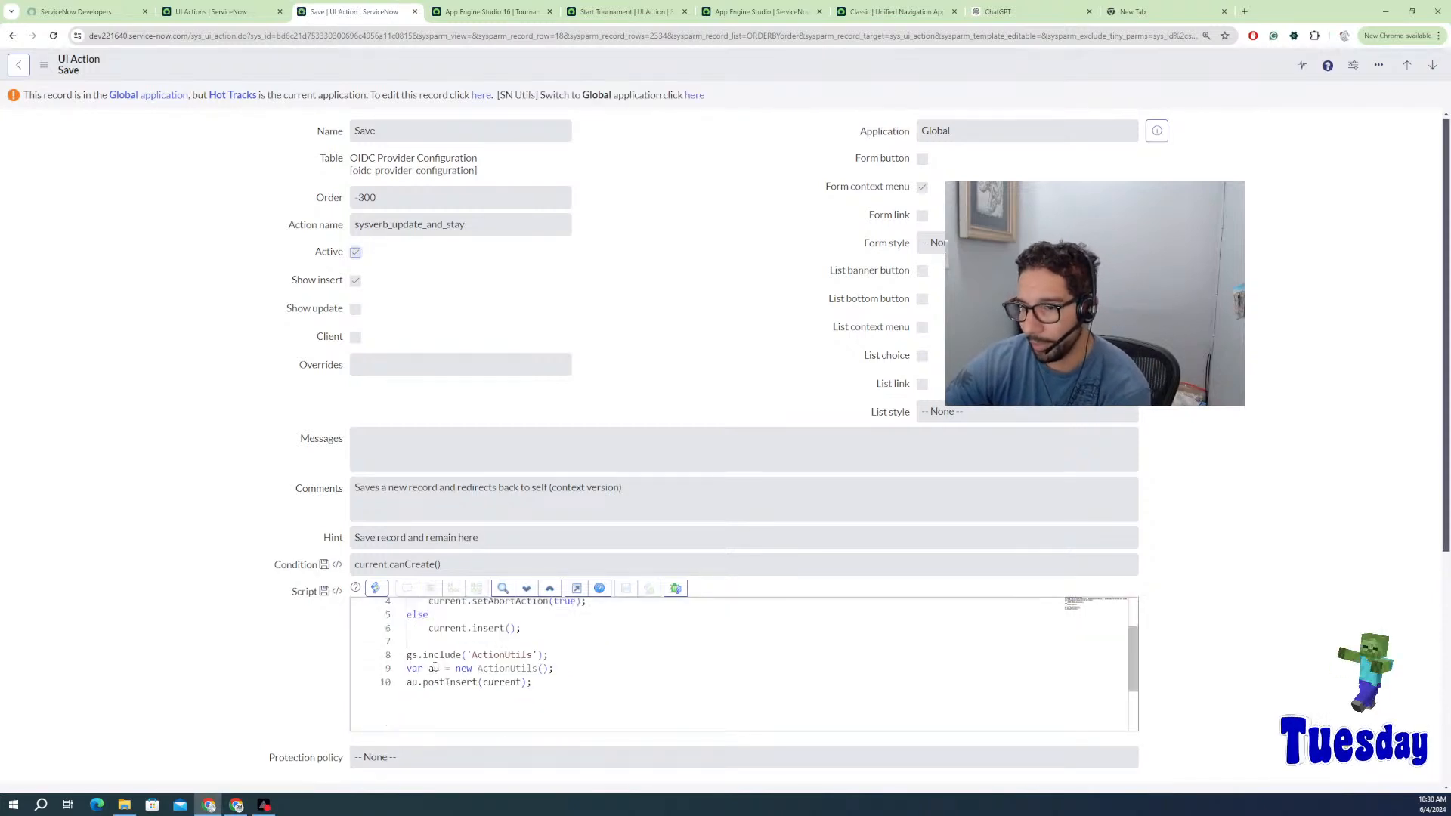
{"action": "scroll", "coordinate": [435, 665], "scroll_direction": "up", "scroll_amount": 2}
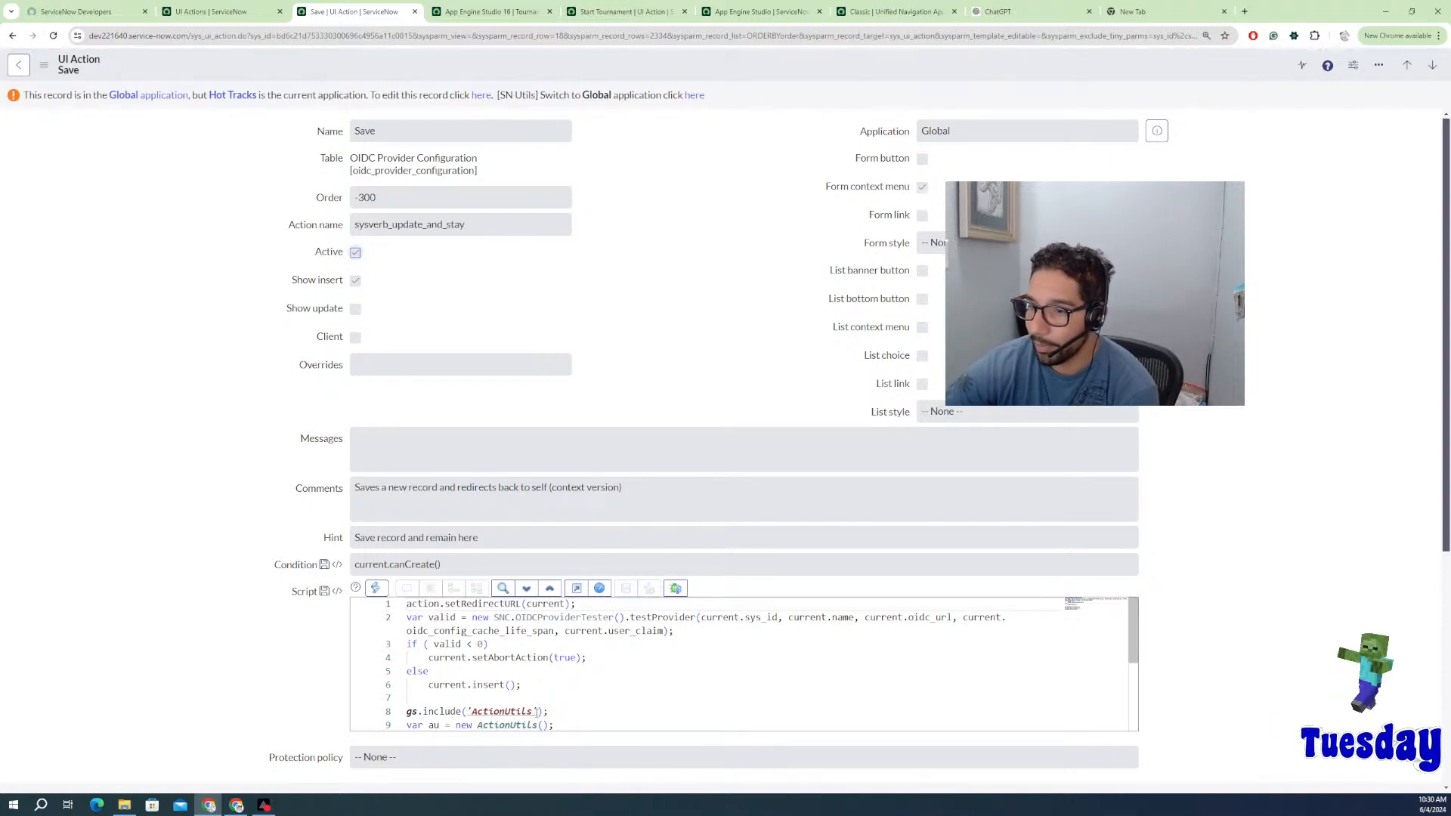
{"action": "scroll", "coordinate": [588, 700], "scroll_direction": "down", "scroll_amount": 1}
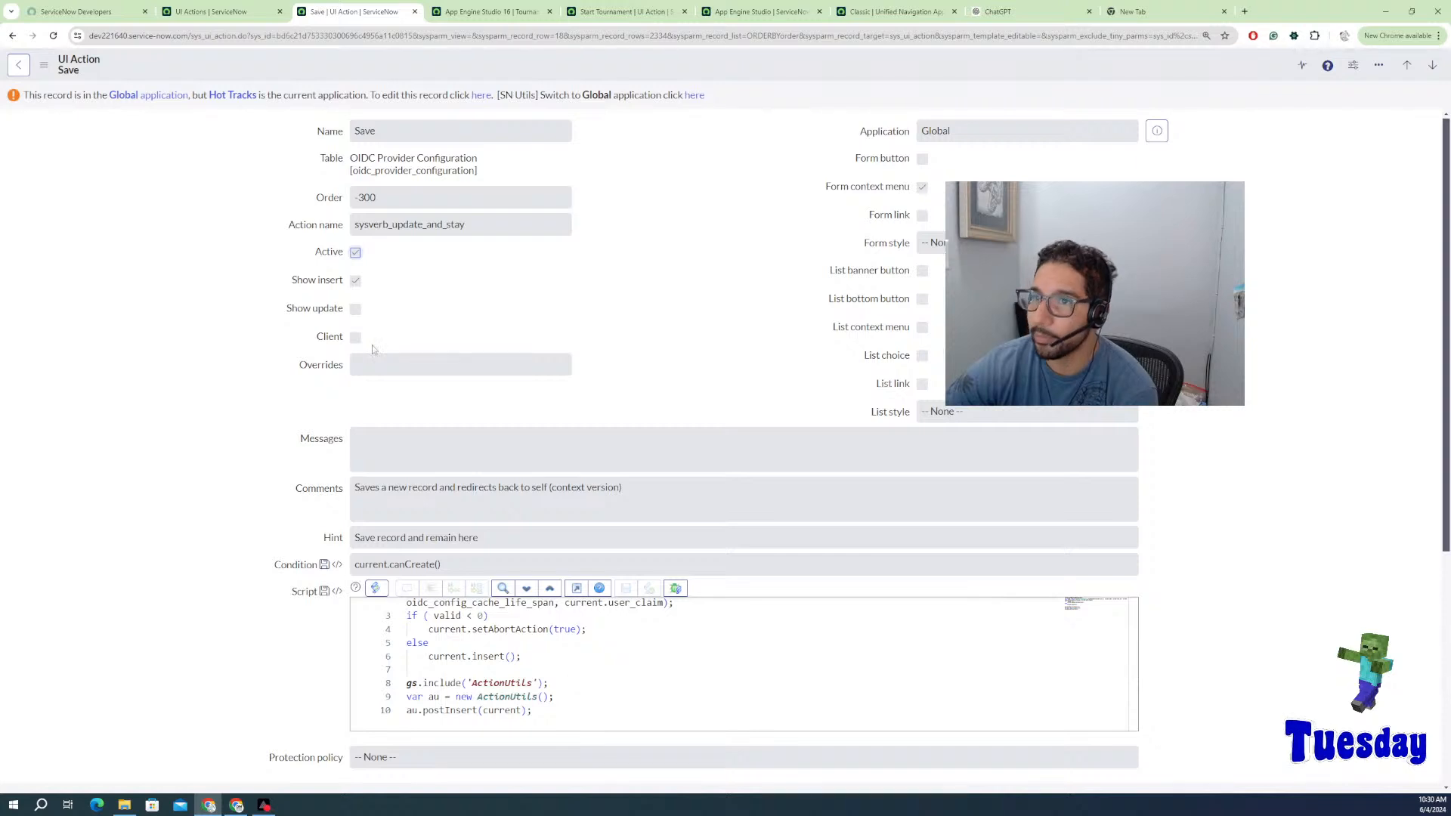
{"action": "left_click", "coordinate": [1432, 65]}
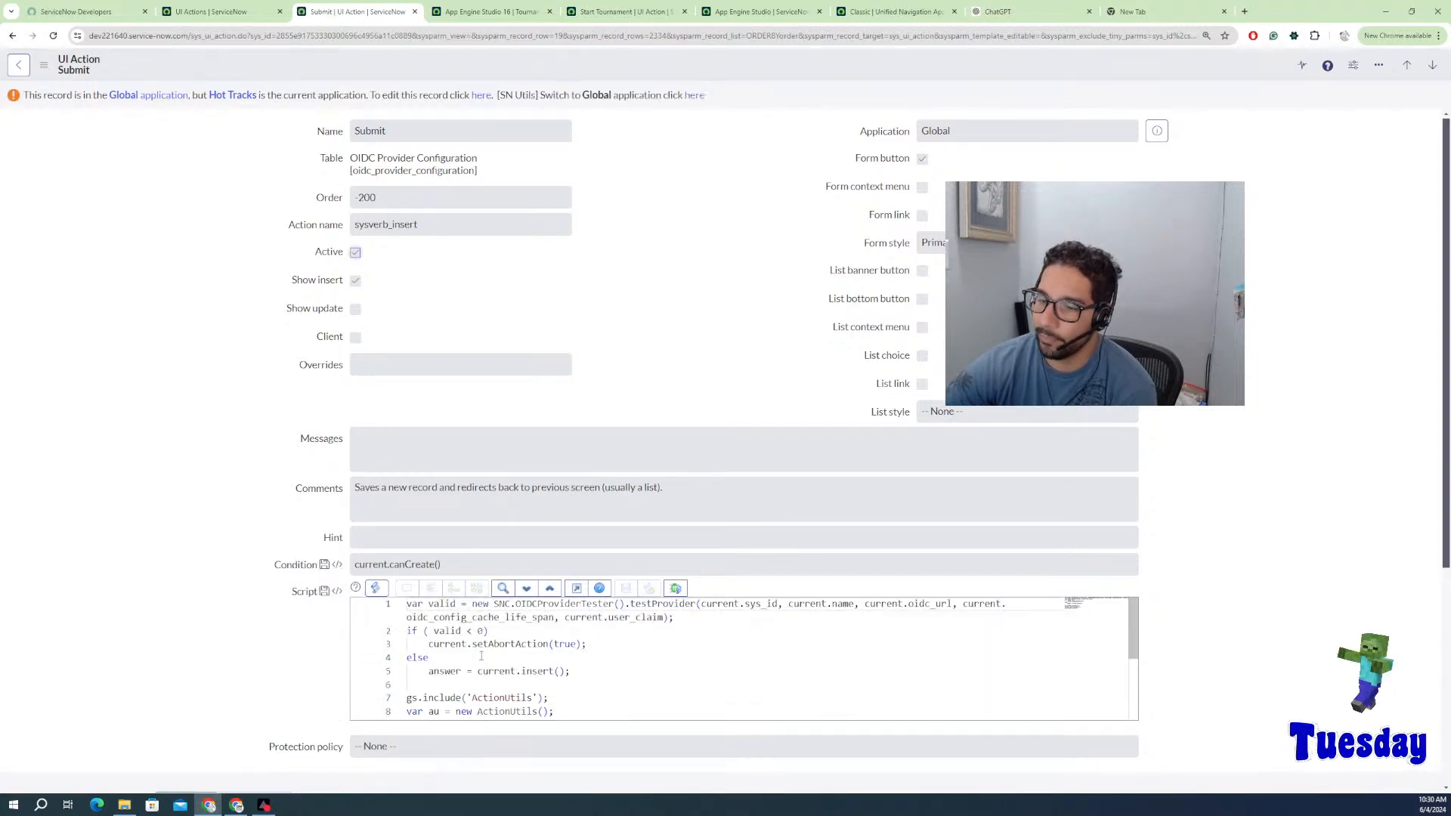
{"action": "scroll", "coordinate": [479, 677], "scroll_direction": "down", "scroll_amount": 1}
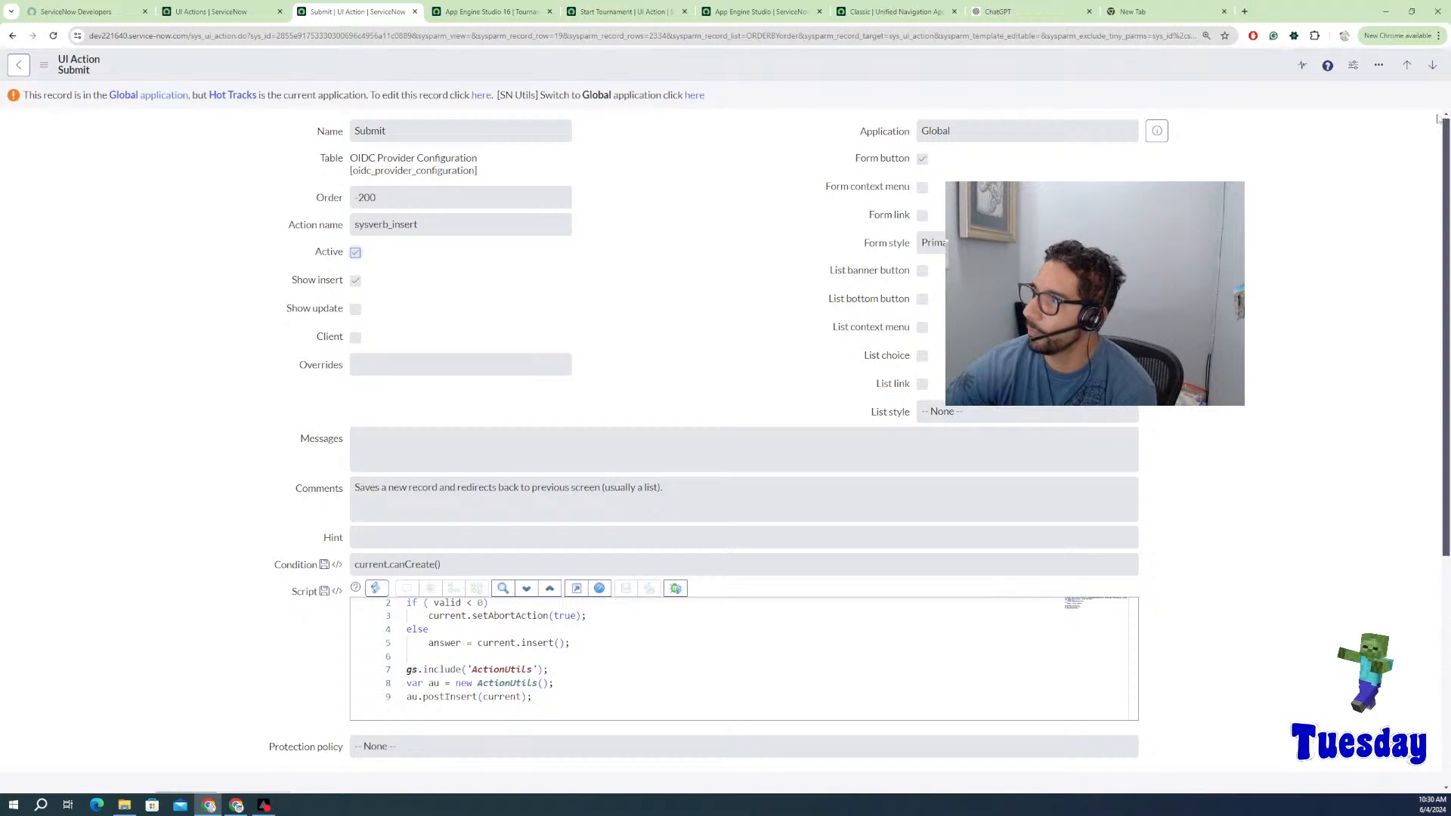
{"action": "left_click", "coordinate": [1432, 65]}
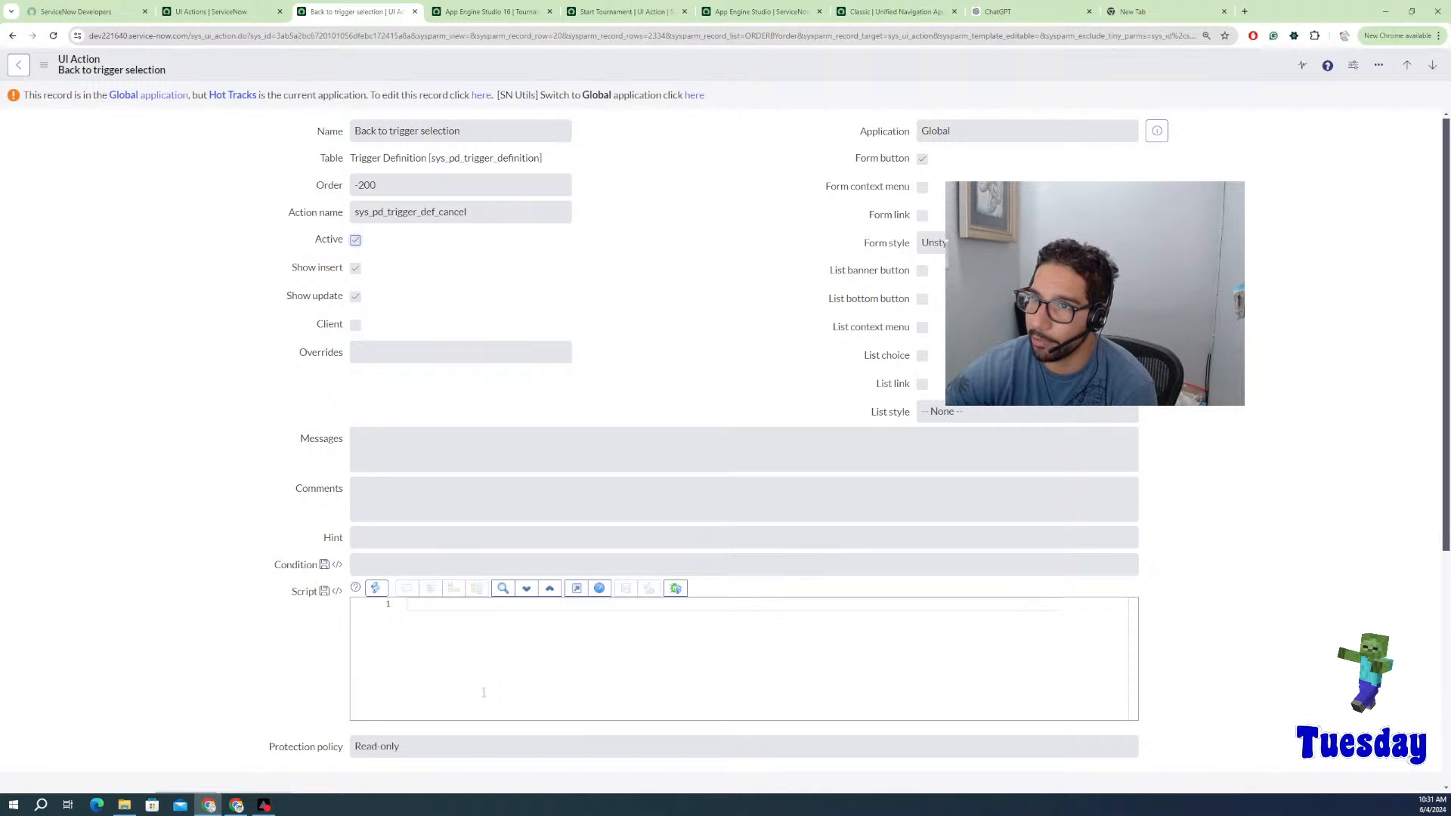
{"action": "left_click", "coordinate": [1431, 67]}
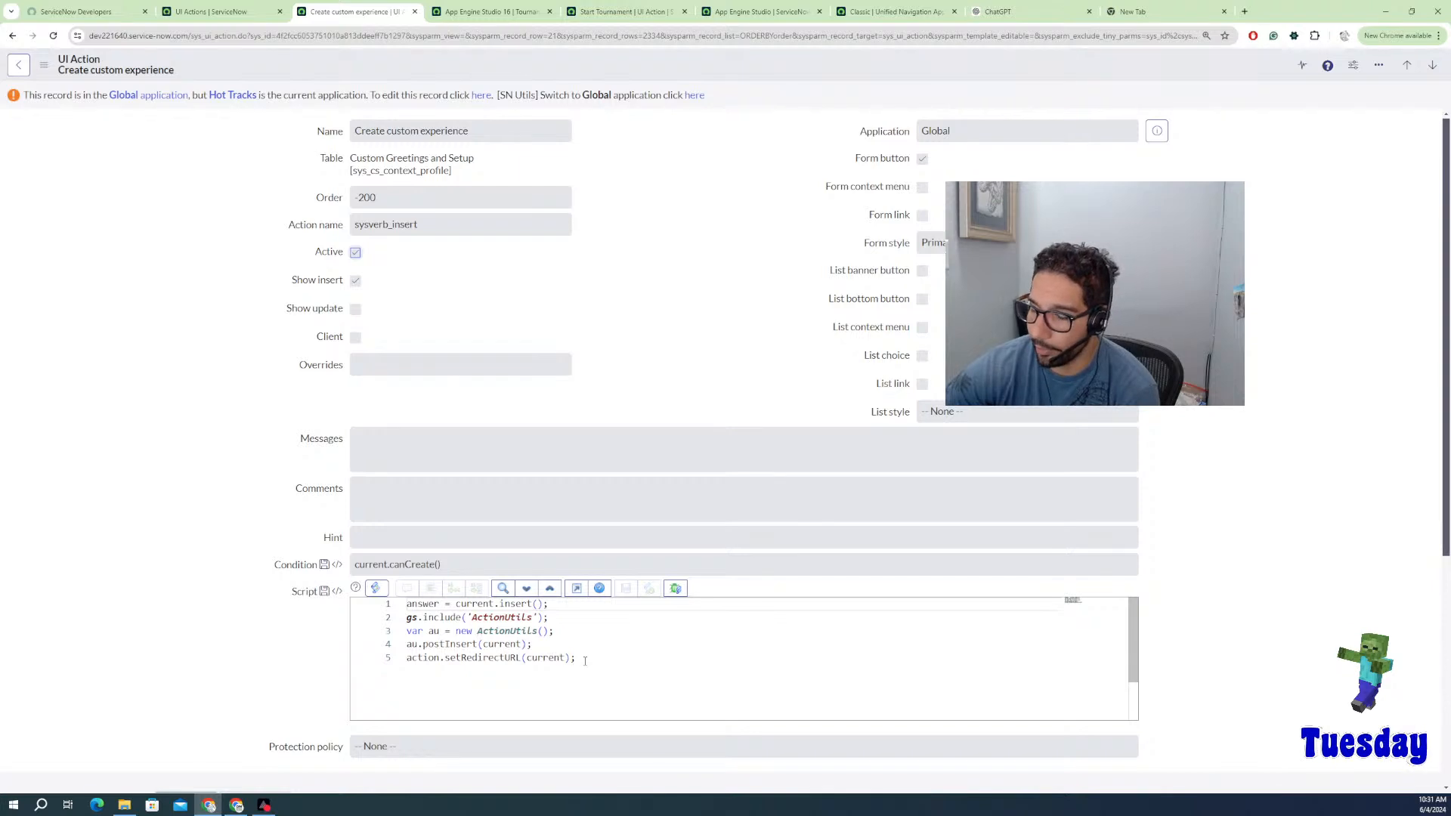
Step: Read through further example UI Action scripts until the OIDC Provider Configuration Update action appears
{"action": "left_click", "coordinate": [1434, 68]}
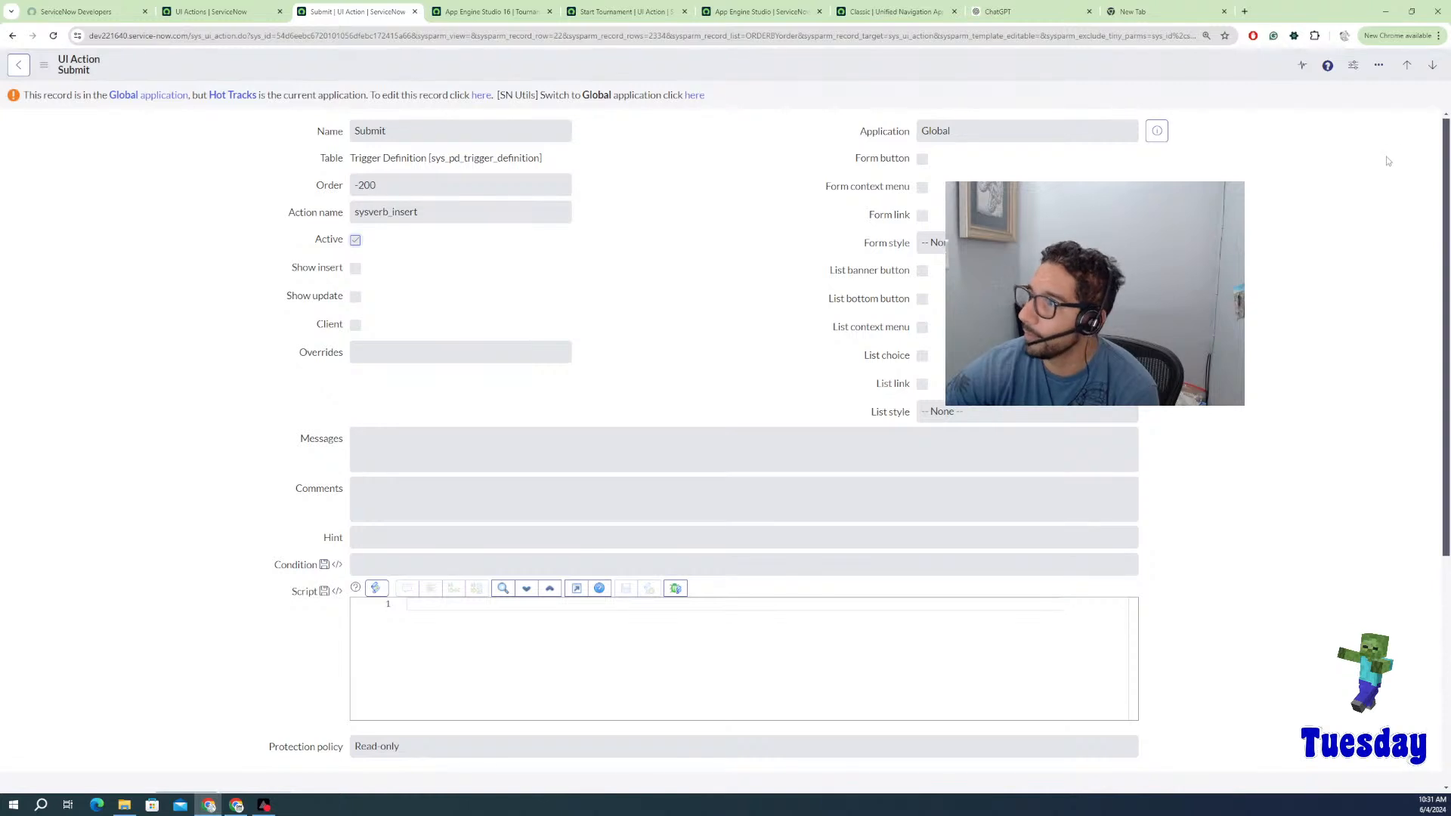
{"action": "left_click", "coordinate": [1432, 65]}
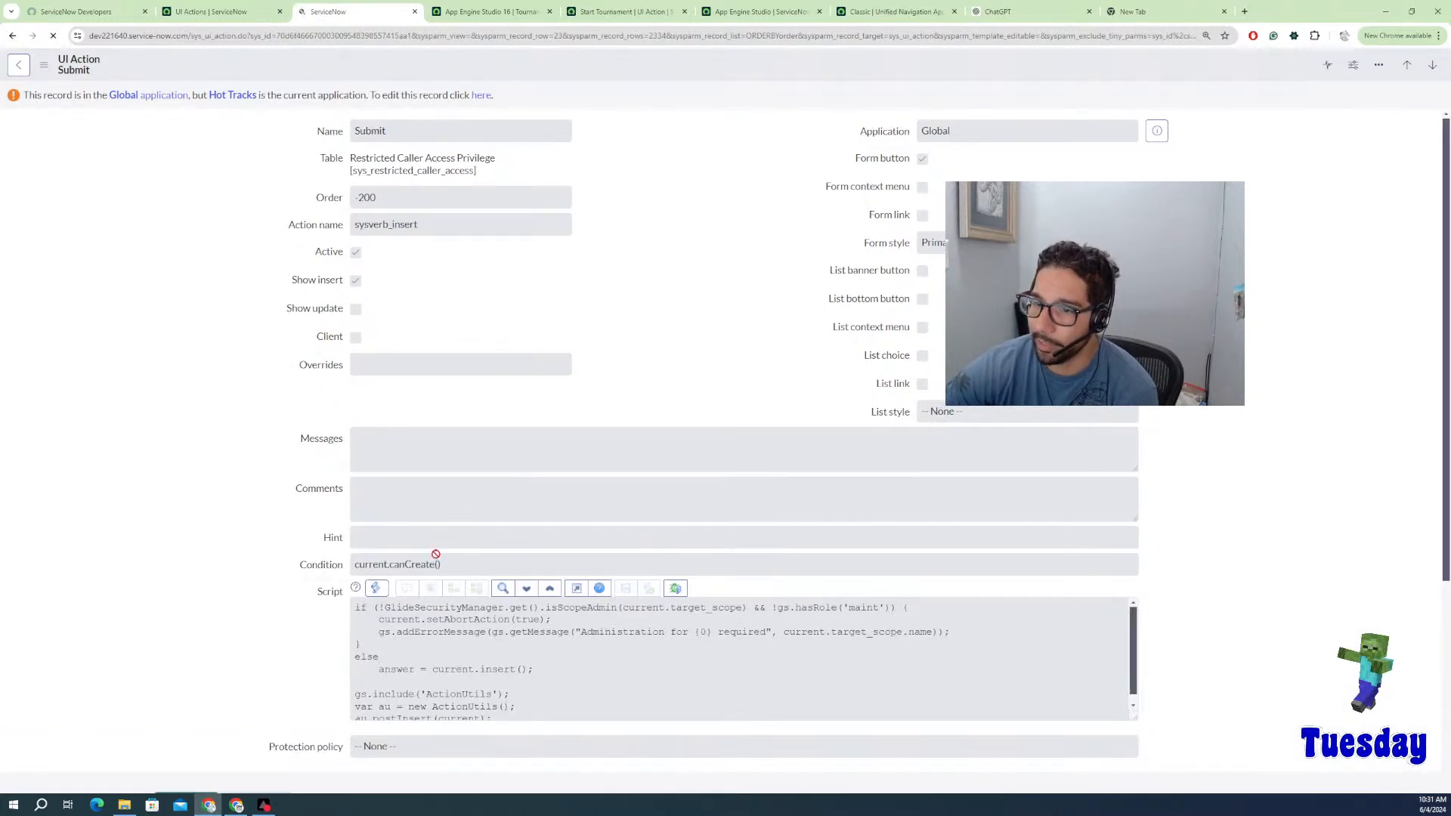
{"action": "scroll", "coordinate": [438, 674], "scroll_direction": "down", "scroll_amount": 2}
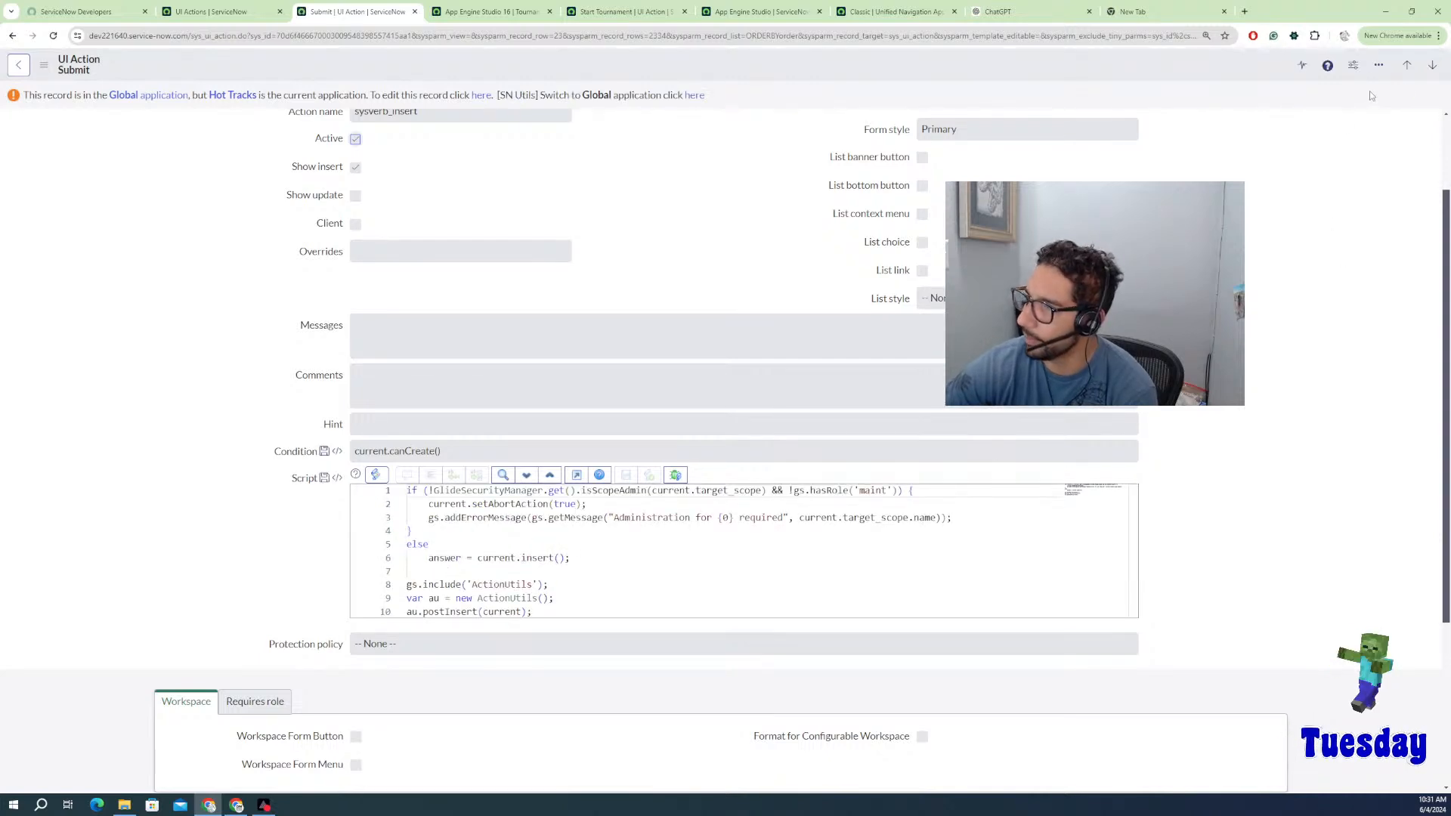
{"action": "left_click", "coordinate": [1433, 65]}
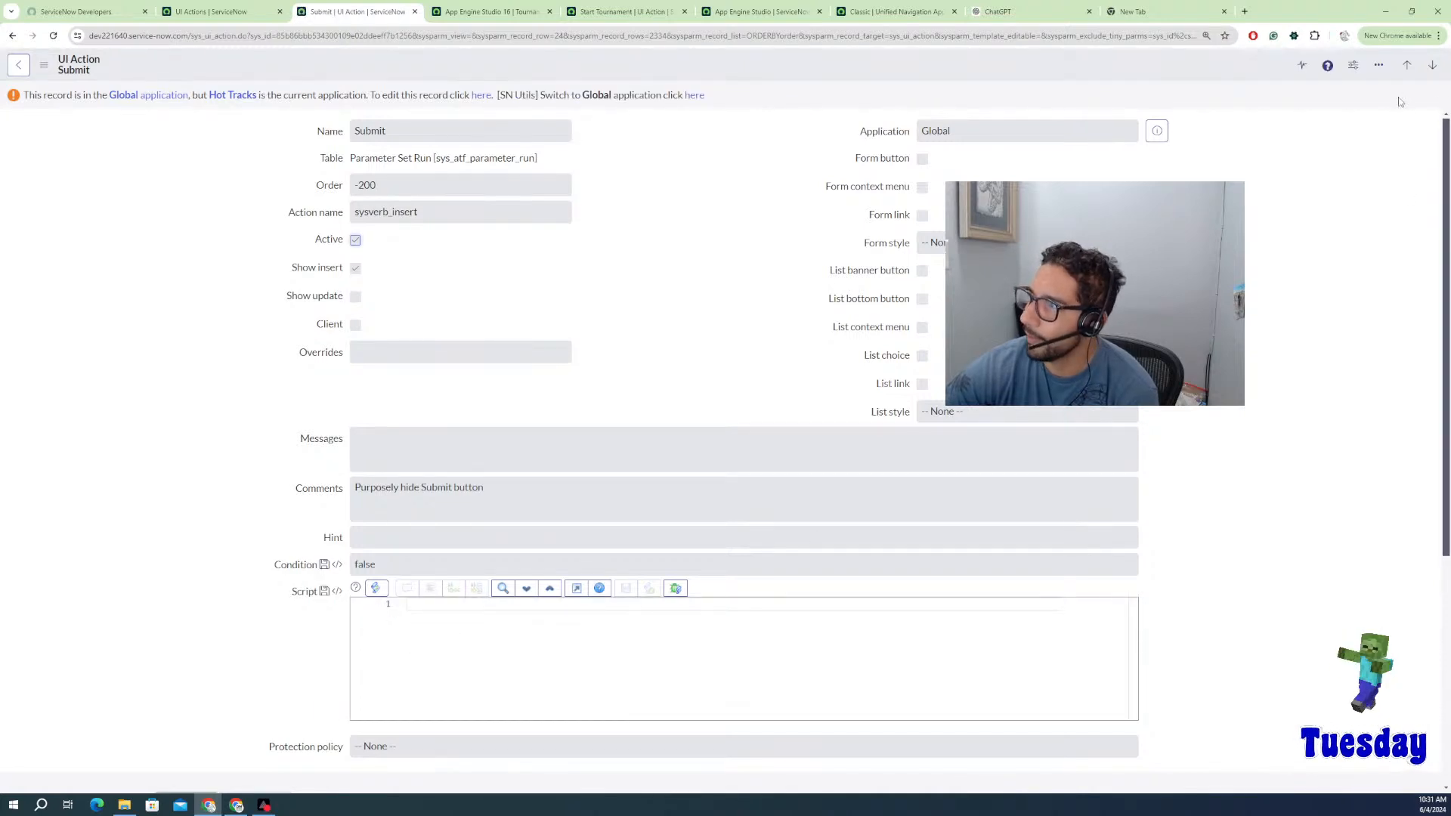
{"action": "left_click", "coordinate": [1432, 65]}
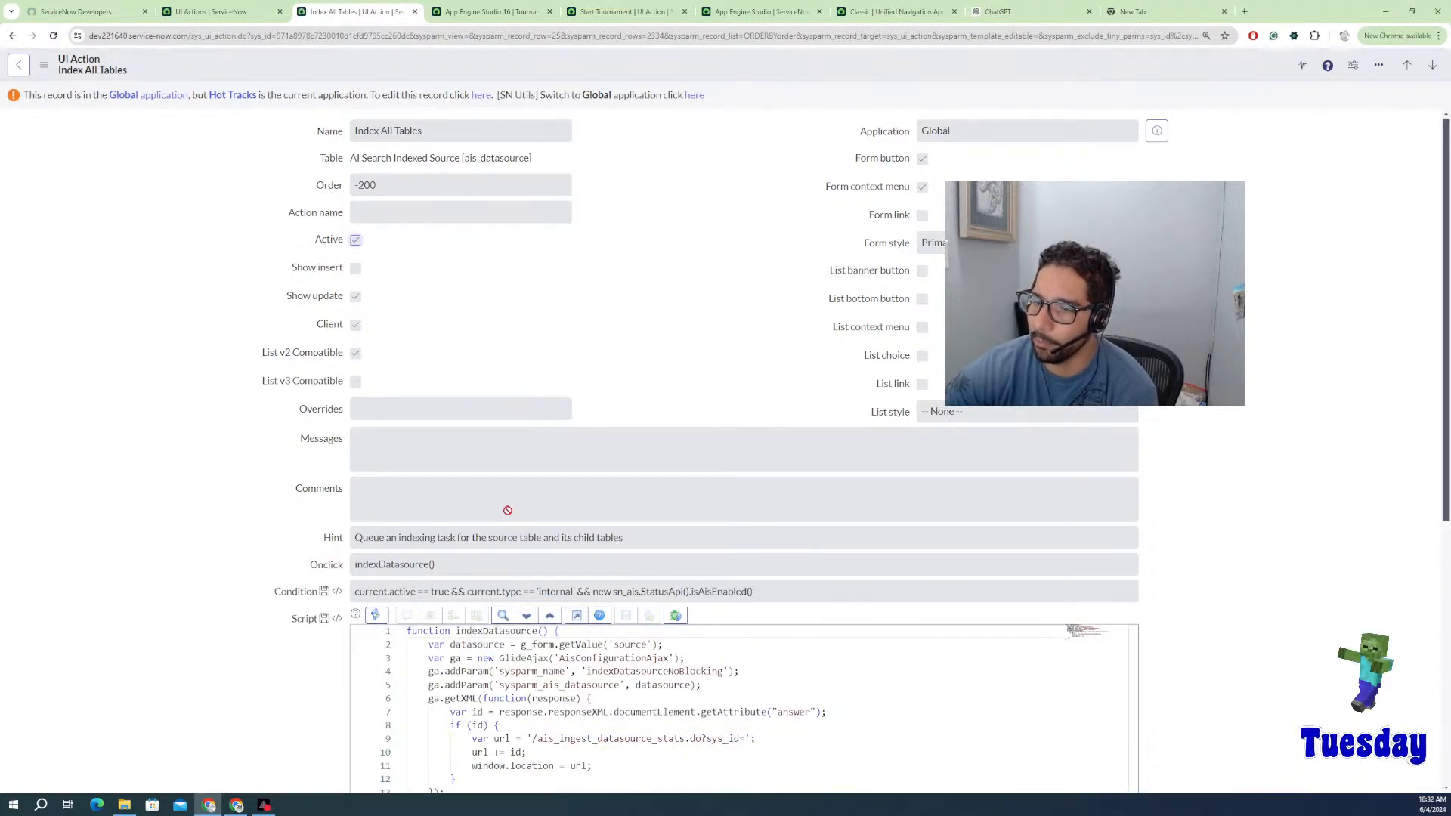
{"action": "scroll", "coordinate": [508, 510], "scroll_direction": "down", "scroll_amount": 2}
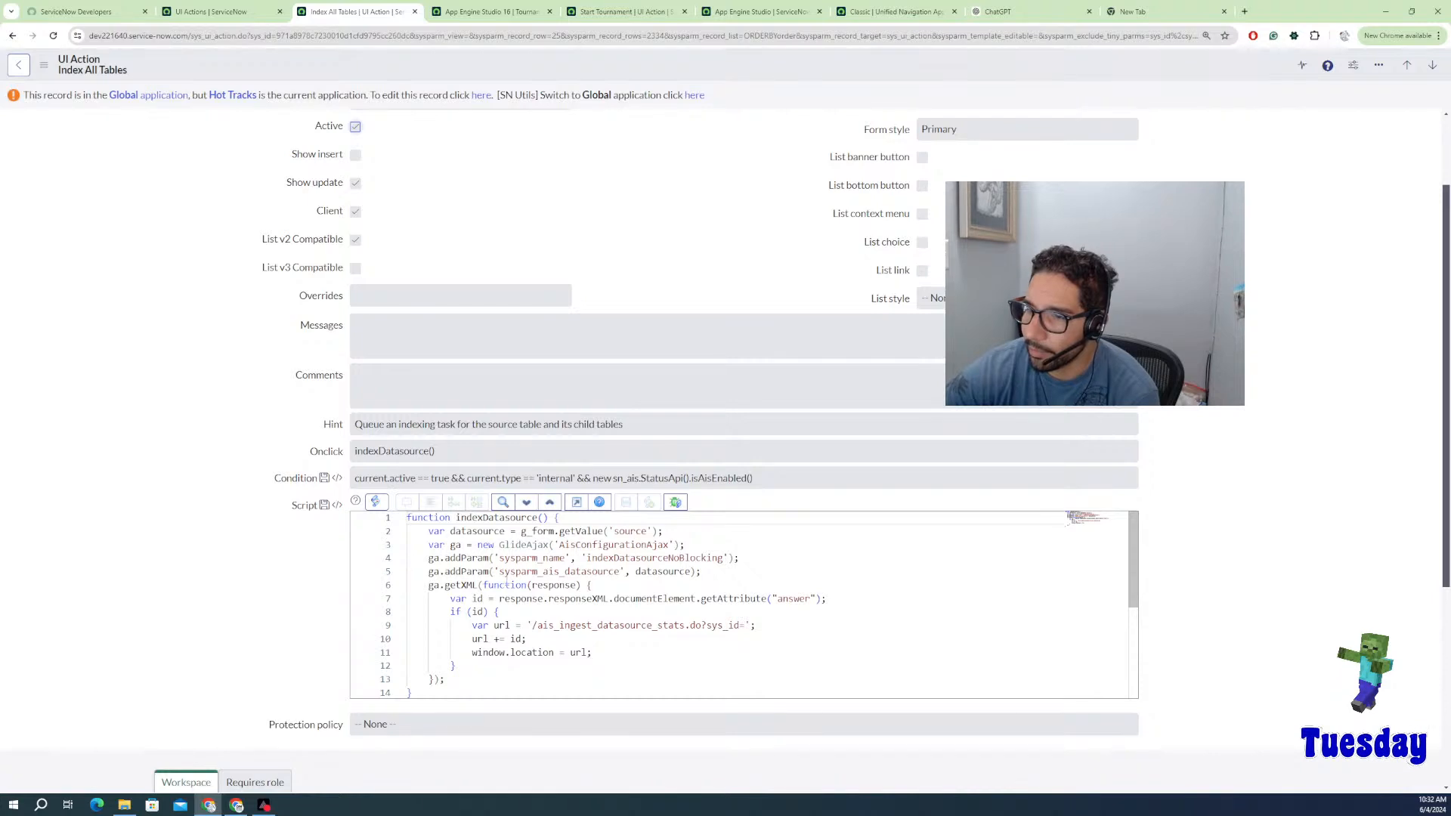
{"action": "left_click", "coordinate": [1432, 65]}
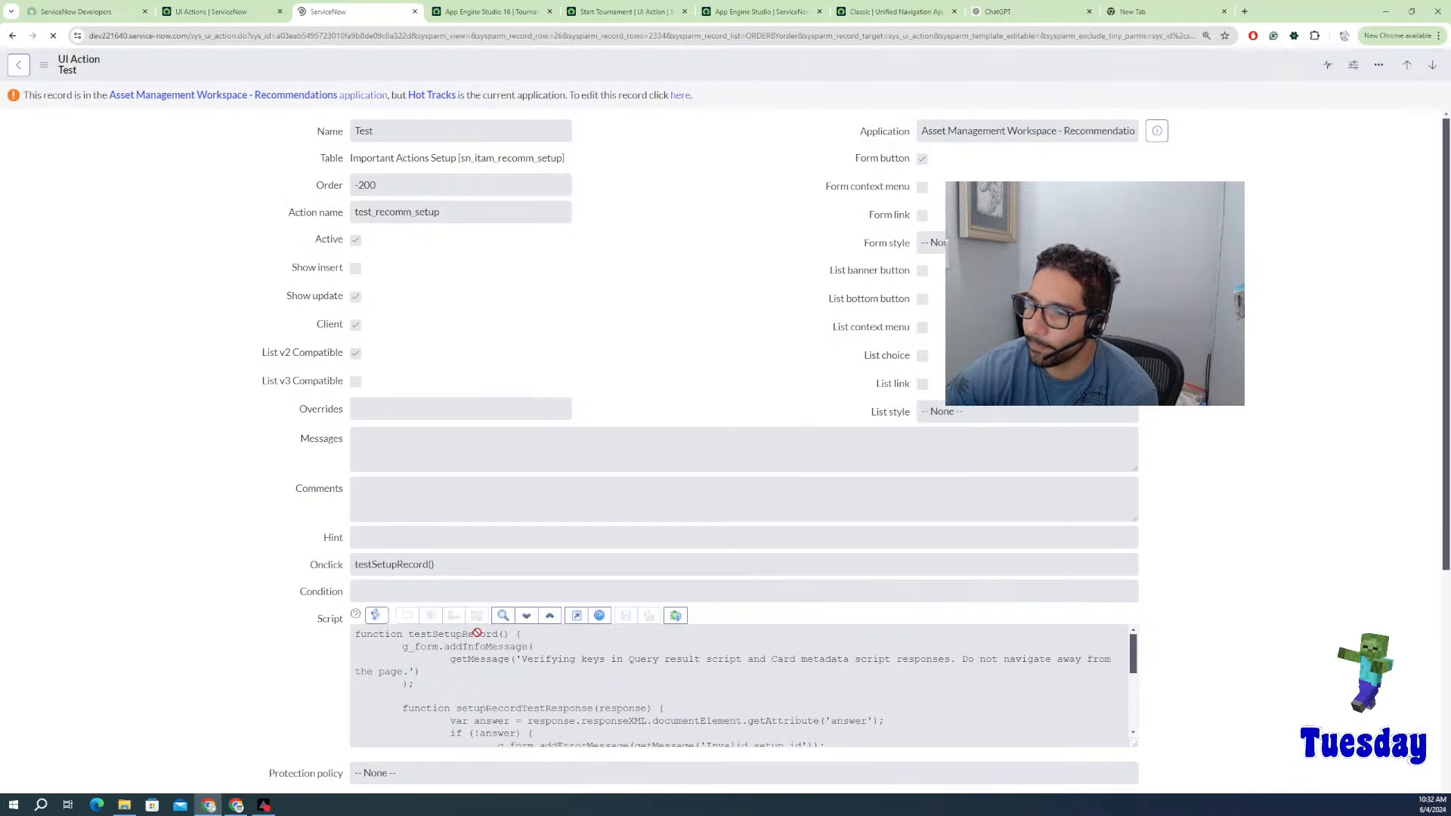
{"action": "scroll", "coordinate": [601, 718], "scroll_direction": "down", "scroll_amount": 3}
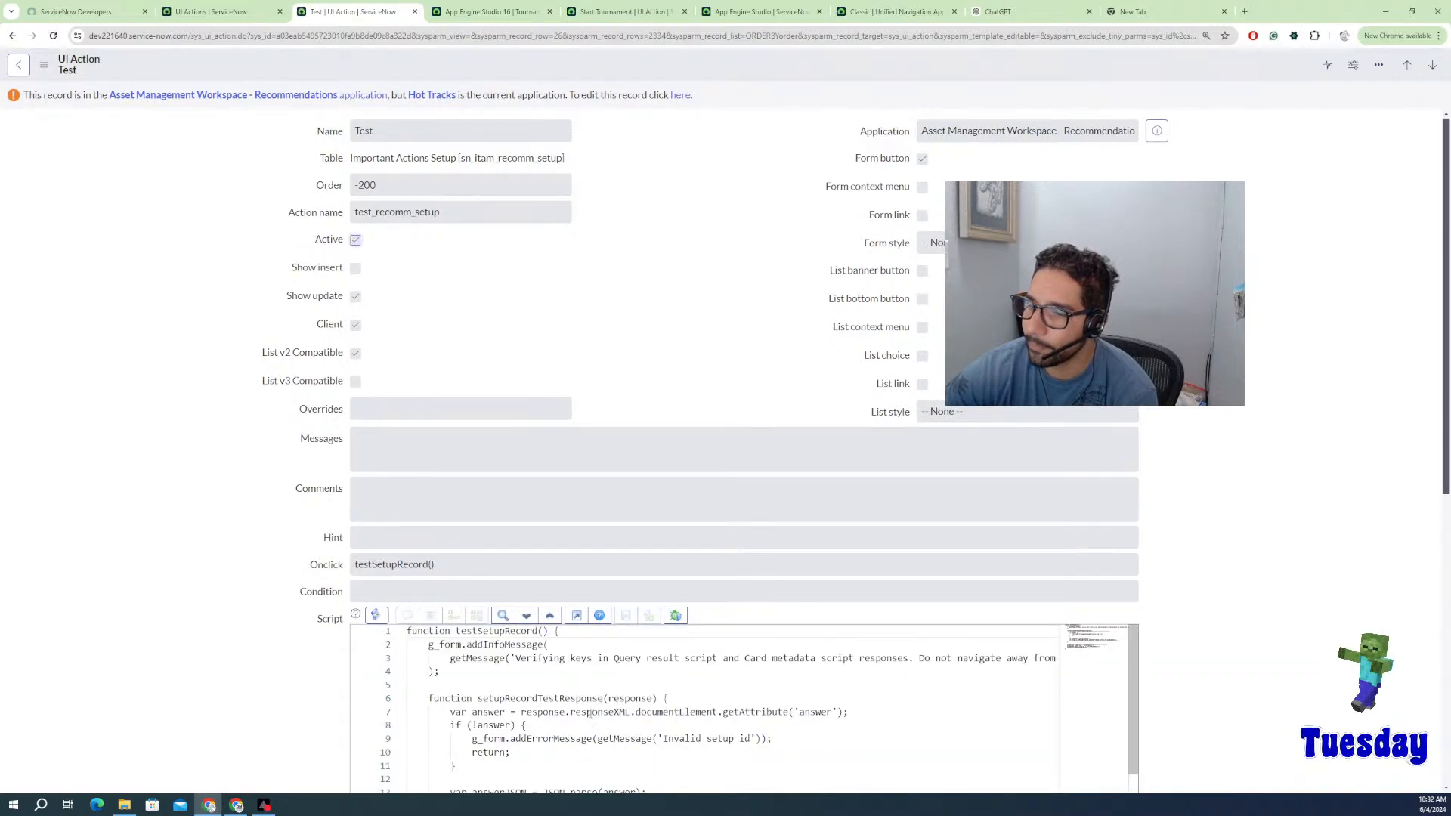
{"action": "scroll", "coordinate": [627, 440], "scroll_direction": "down", "scroll_amount": 1}
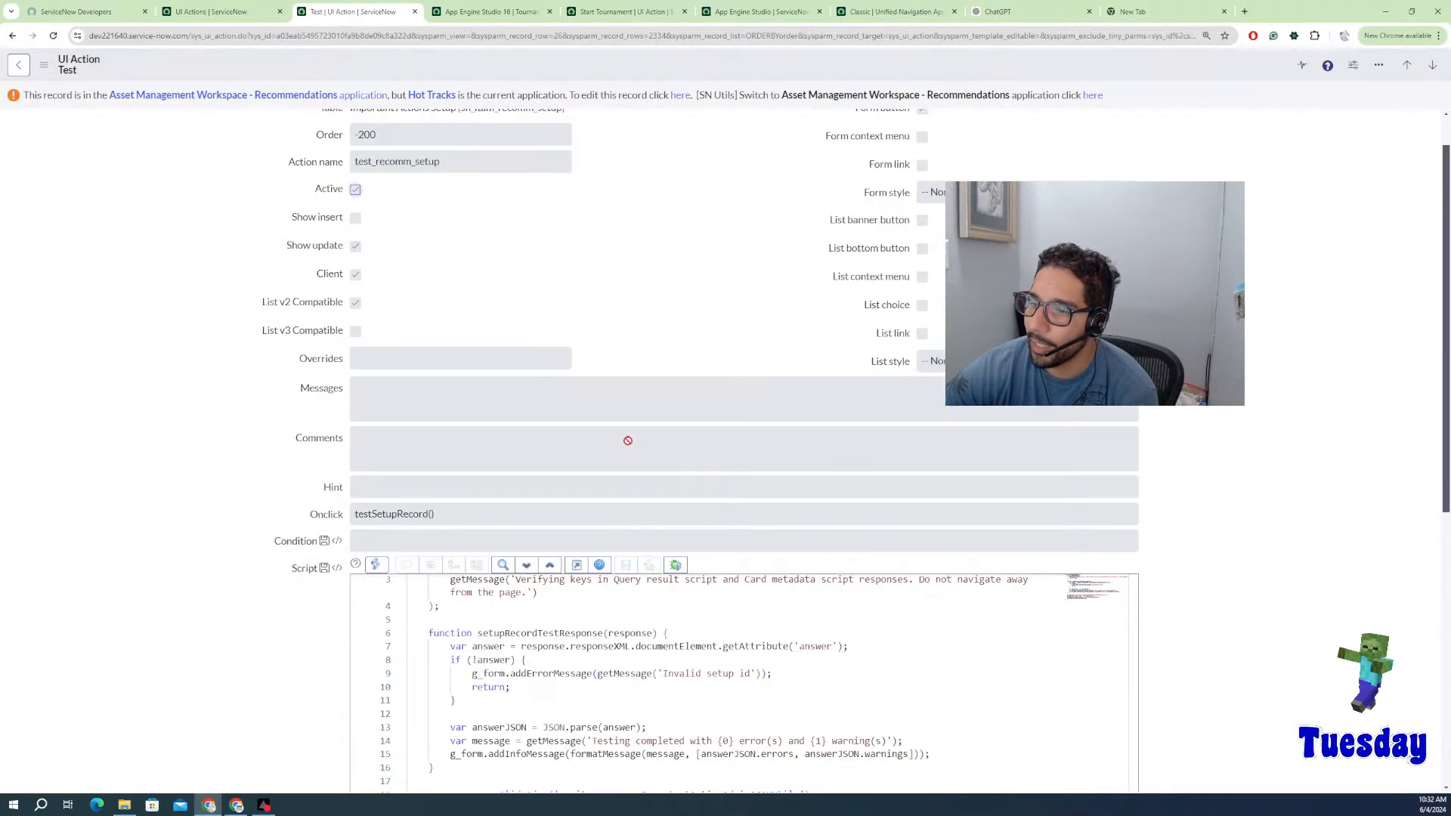
{"action": "scroll", "coordinate": [628, 440], "scroll_direction": "down", "scroll_amount": 2}
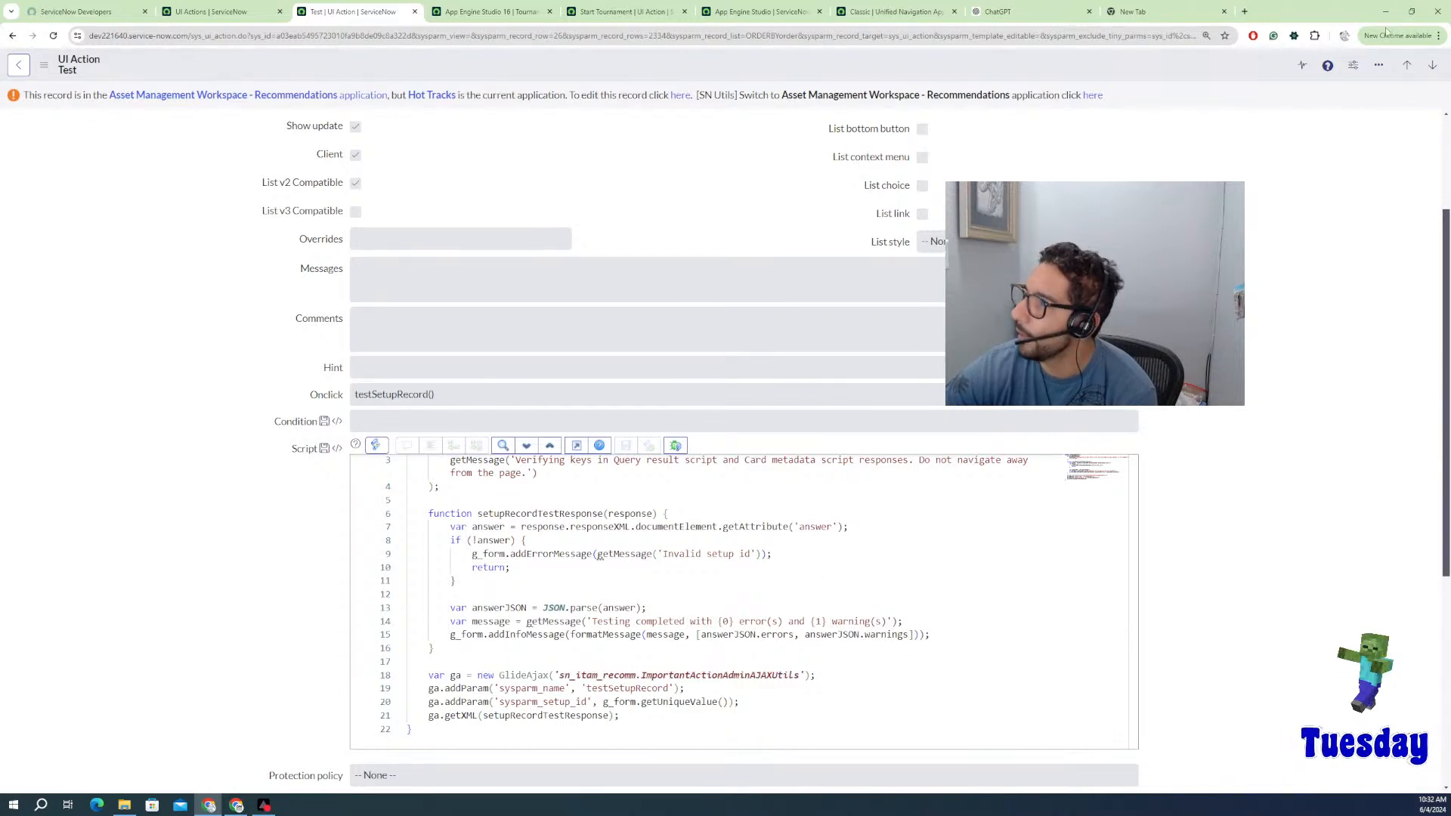
{"action": "left_click", "coordinate": [1434, 66]}
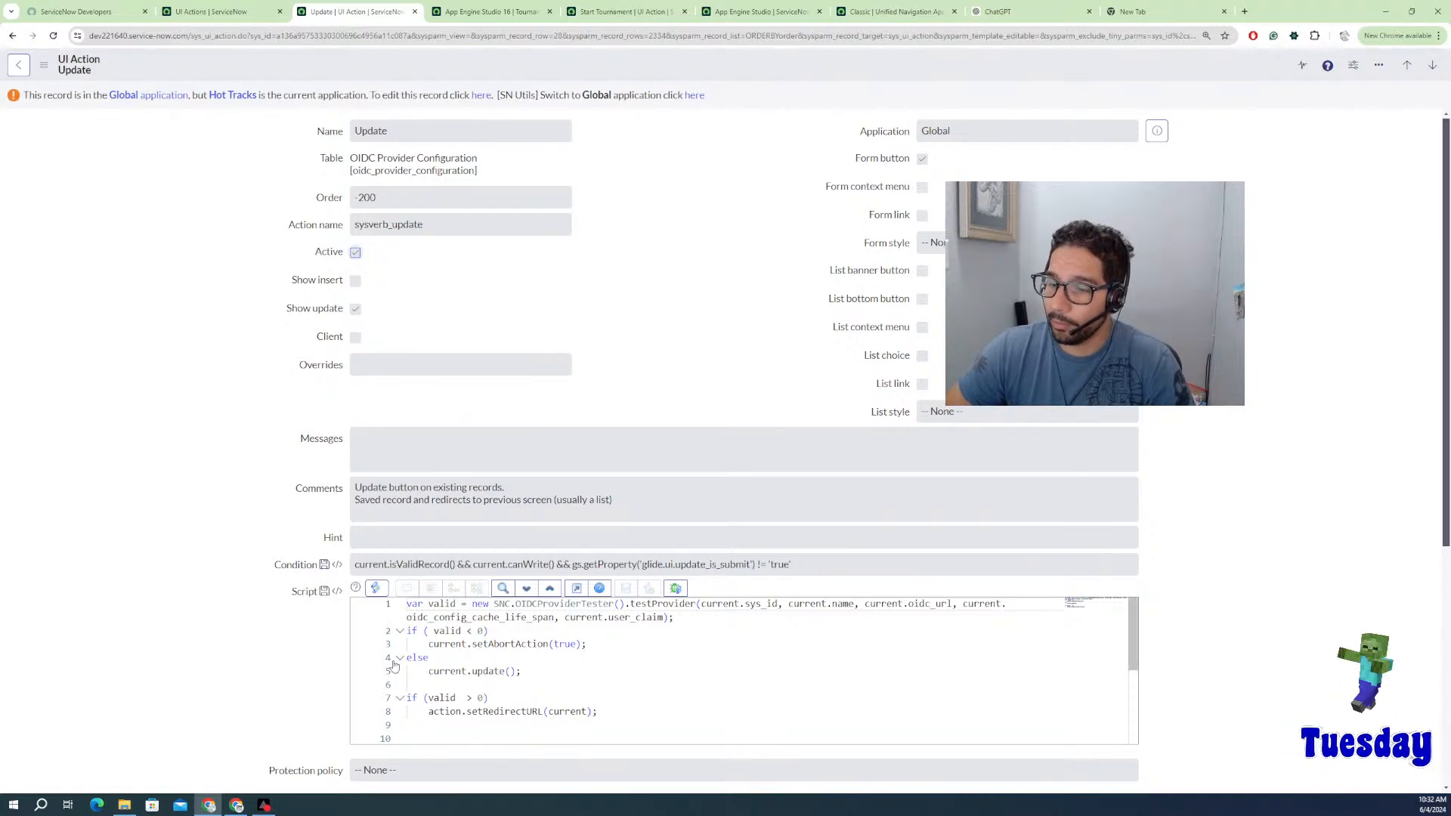
{"action": "scroll", "coordinate": [517, 647], "scroll_direction": "down", "scroll_amount": 1}
{"action": "scroll", "coordinate": [440, 684], "scroll_direction": "up", "scroll_amount": 1}
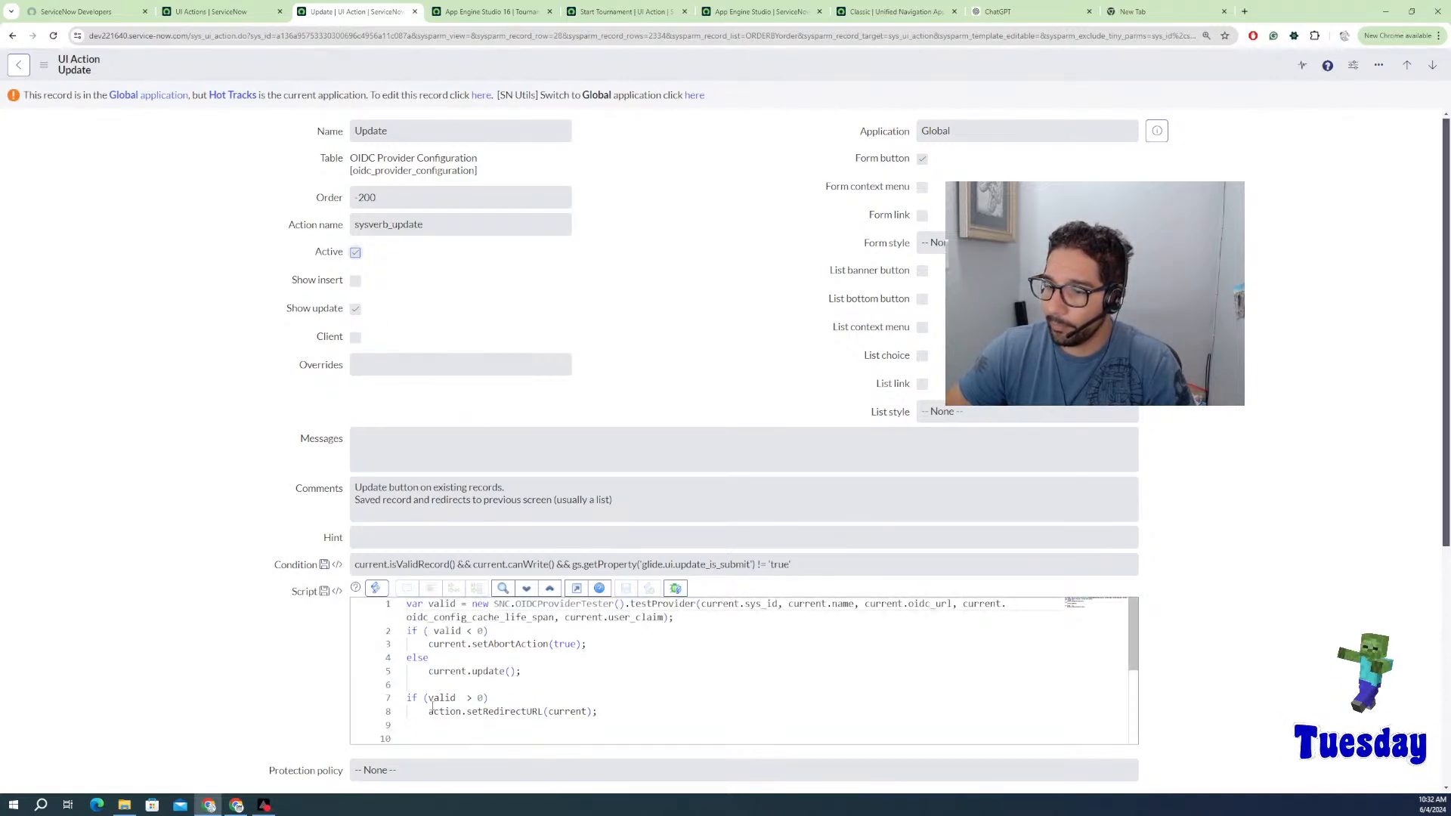
{"action": "left_click", "coordinate": [598, 711]}
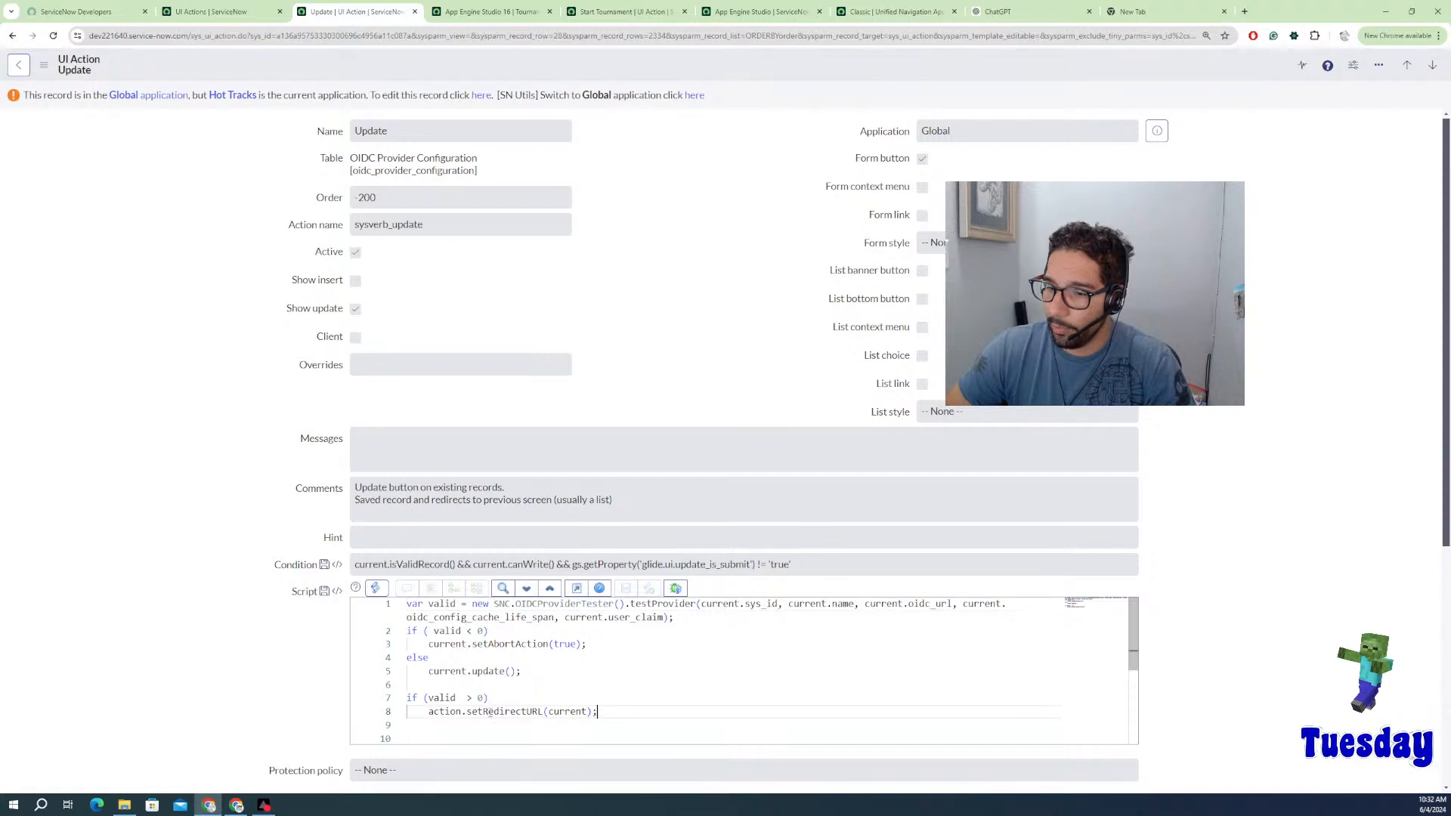
{"action": "left_click", "coordinate": [457, 711], "text": "shift"}
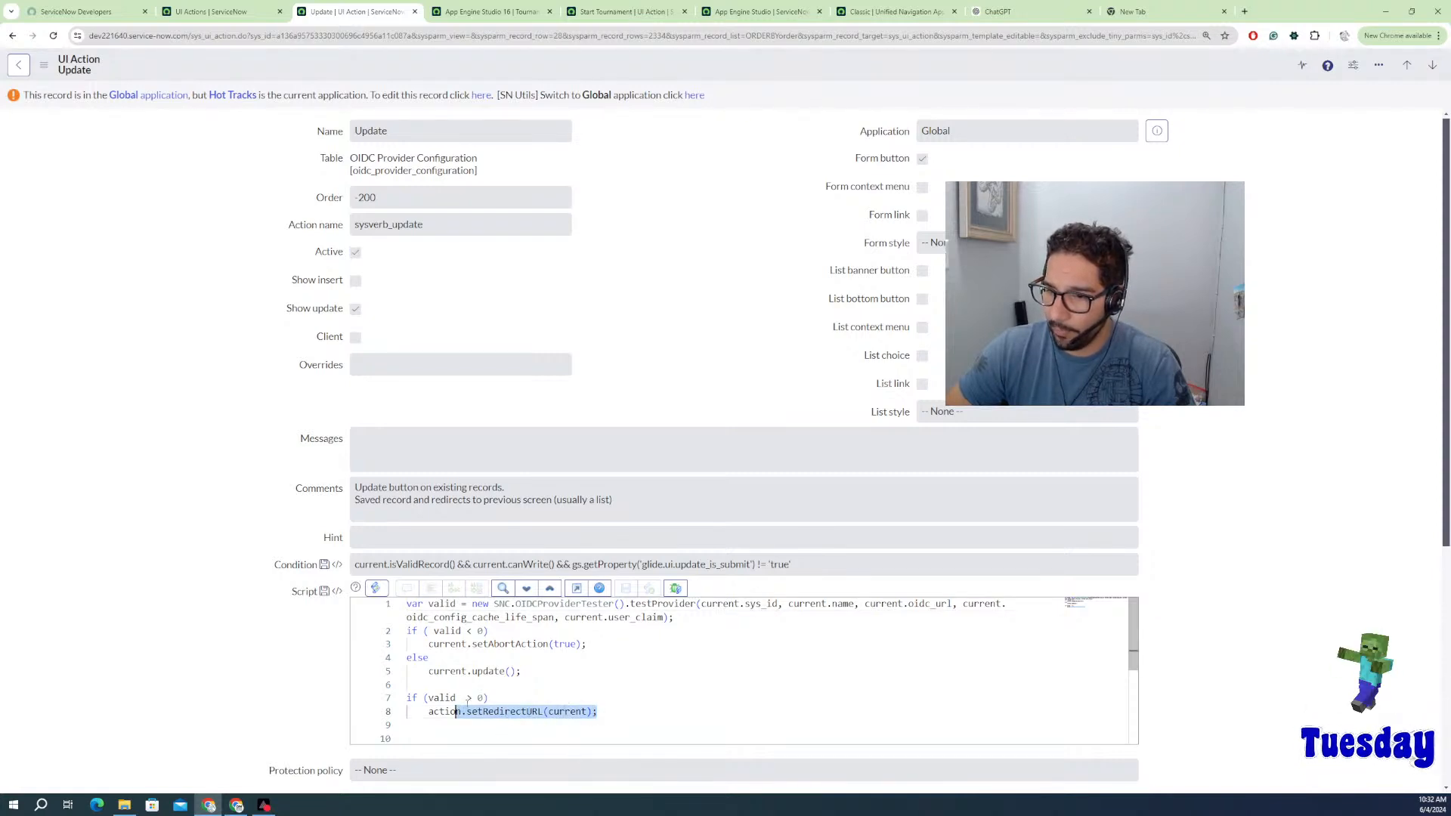
{"action": "left_click", "coordinate": [541, 678]}
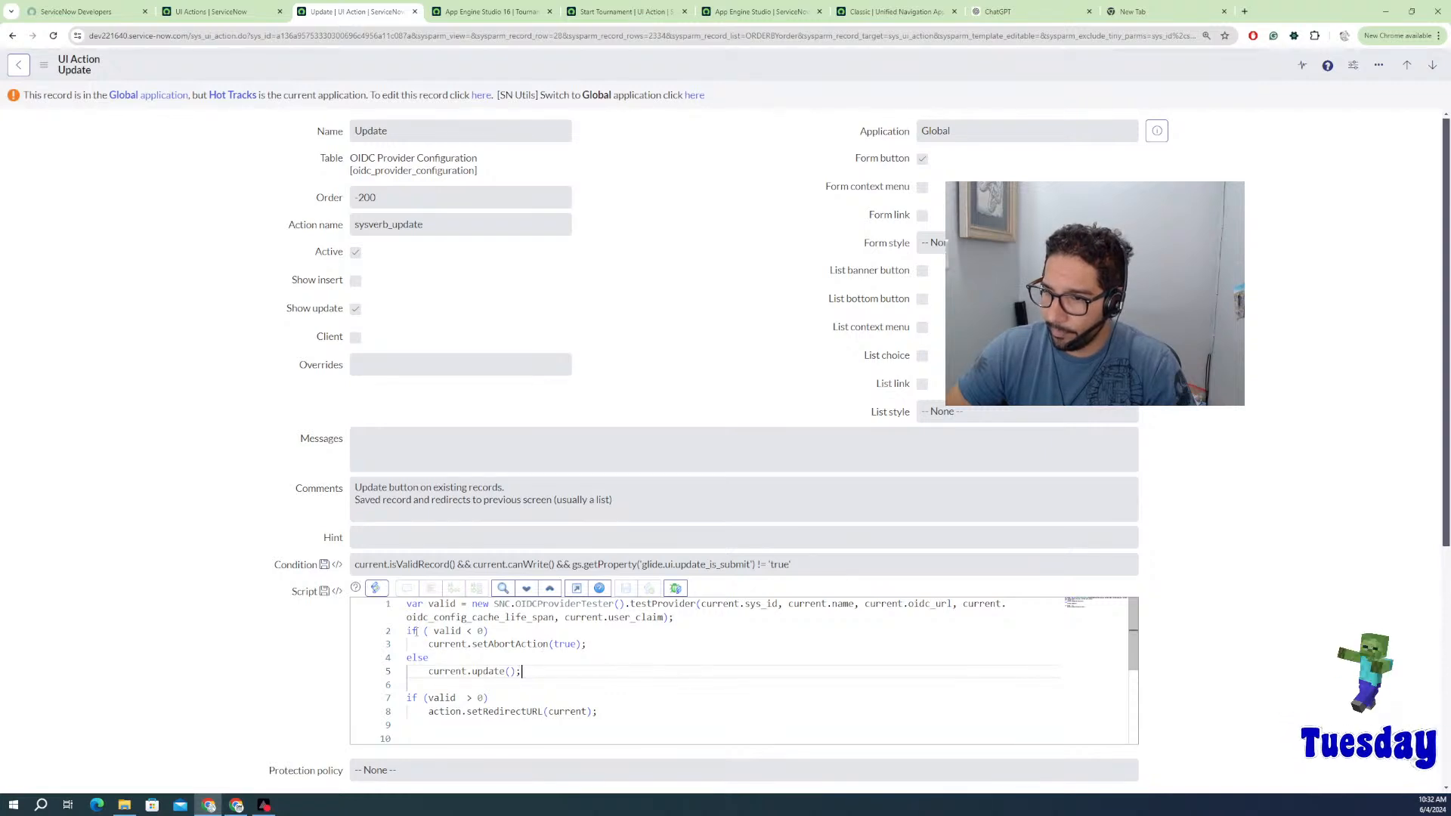
{"action": "left_click_drag", "start_coordinate": [428, 644], "coordinate": [615, 645]}
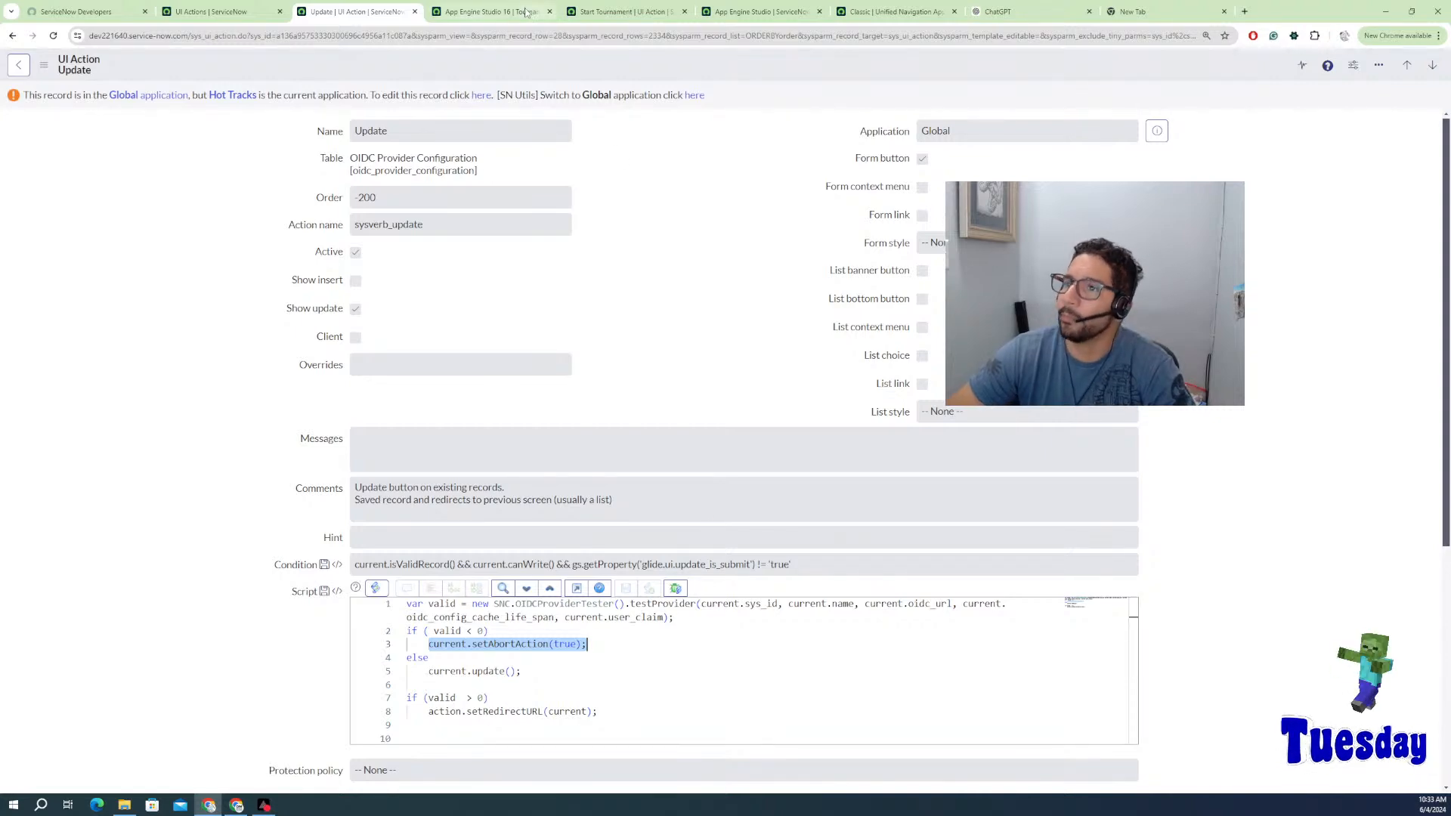
Step: Move through the UI Actions list, Update form and tournament tabs back to Start Tournament's UI Action
{"action": "left_click", "coordinate": [476, 11]}
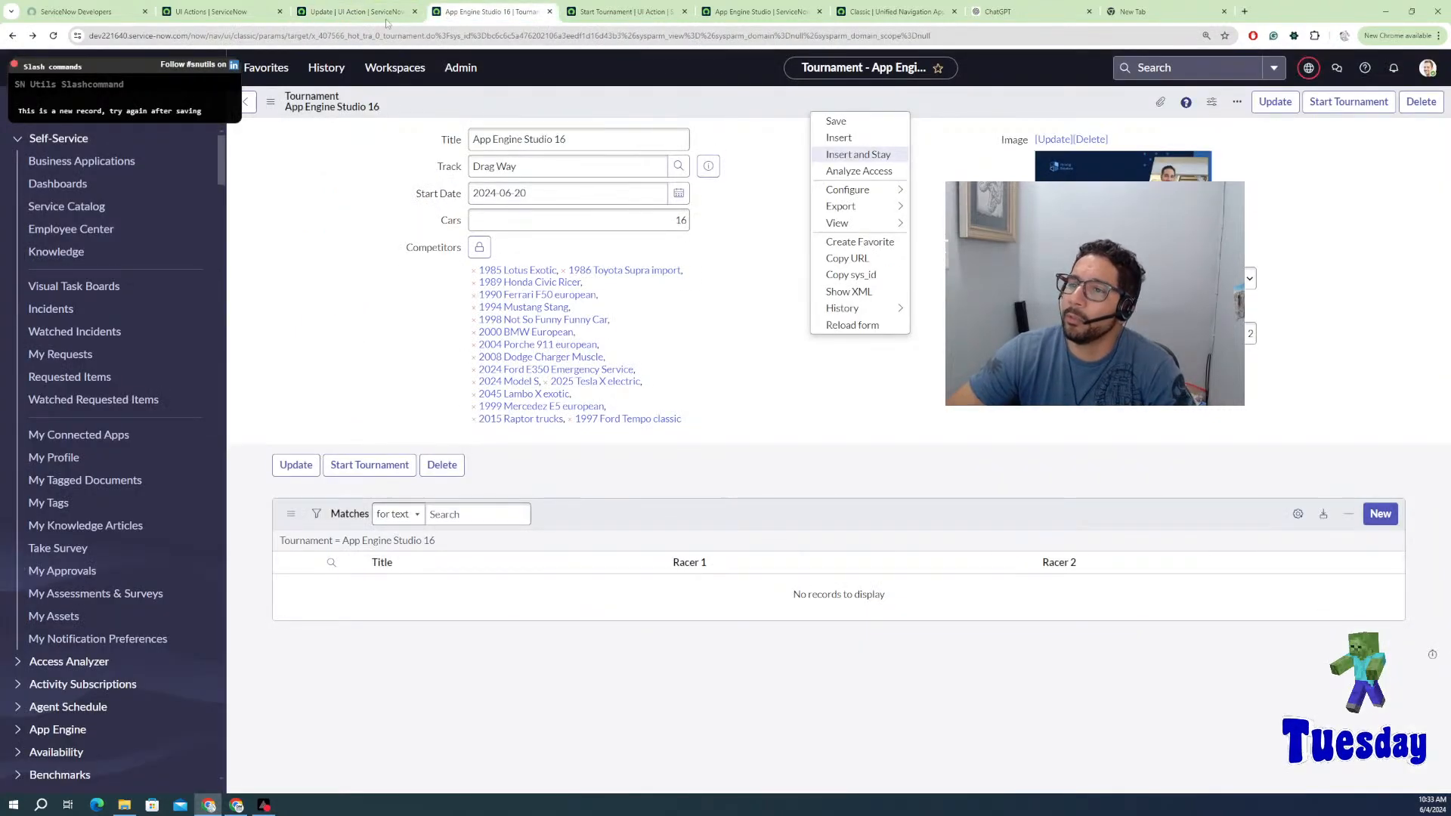
{"action": "left_click", "coordinate": [240, 9]}
{"action": "scroll", "coordinate": [389, 229], "scroll_direction": "up", "scroll_amount": 3}
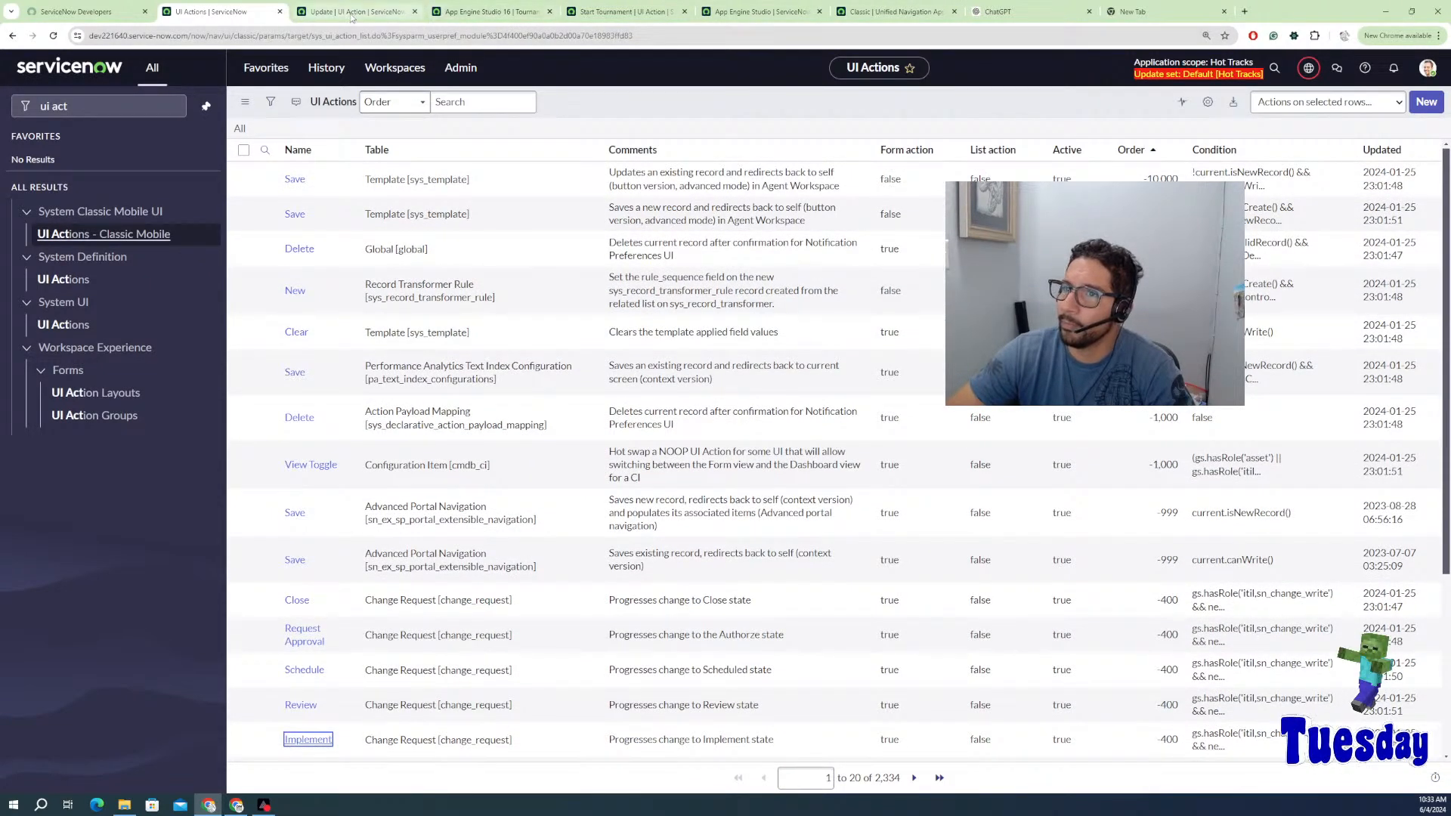
{"action": "left_click", "coordinate": [412, 14]}
{"action": "left_click", "coordinate": [493, 12]}
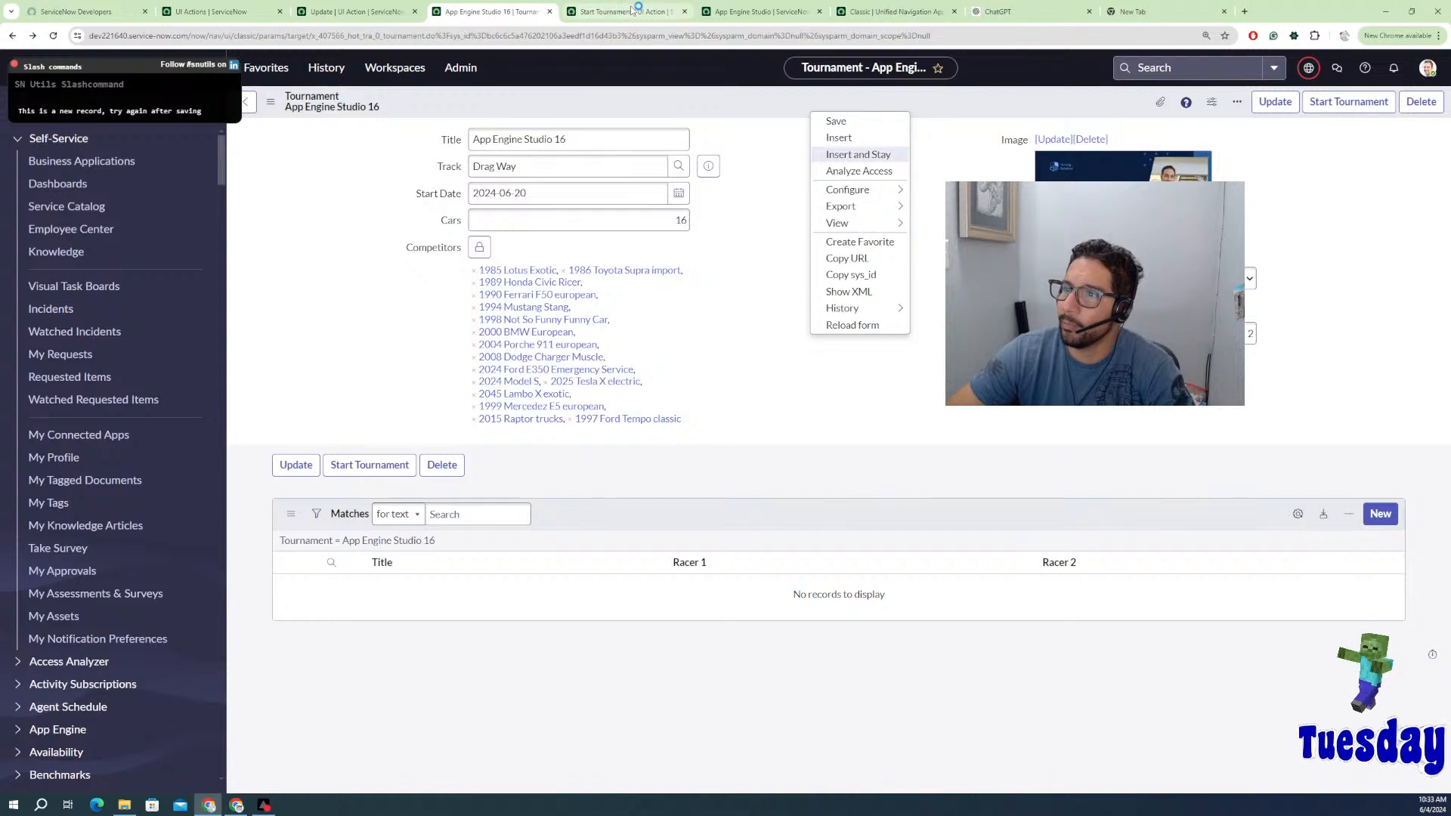
{"action": "mouse_move", "coordinate": [877, 193]}
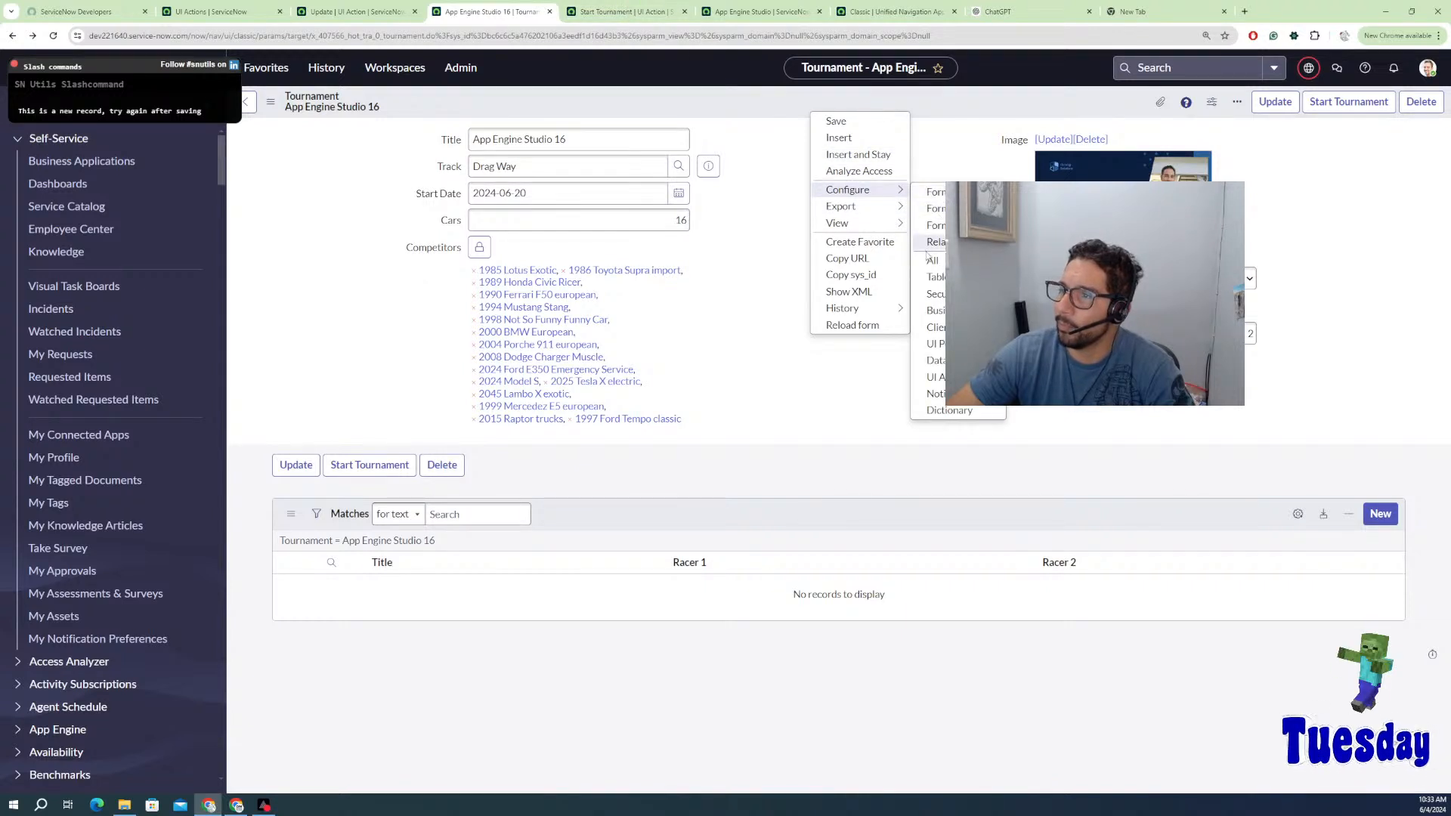
{"action": "left_click", "coordinate": [612, 12]}
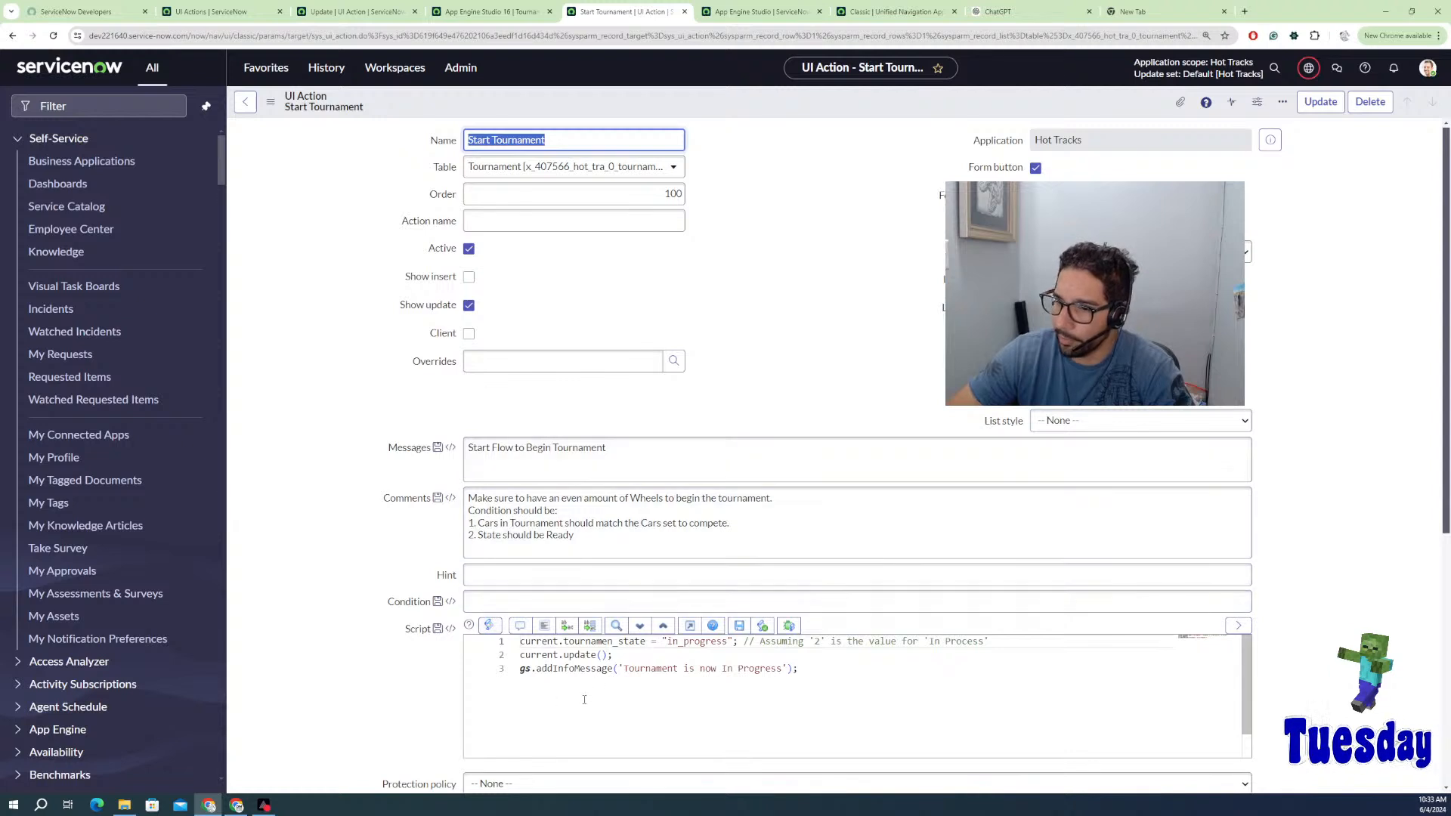
Step: Paste the moveToAssess and updateAndRedirect functions below the existing Start Tournament script
{"action": "left_click", "coordinate": [744, 685]}
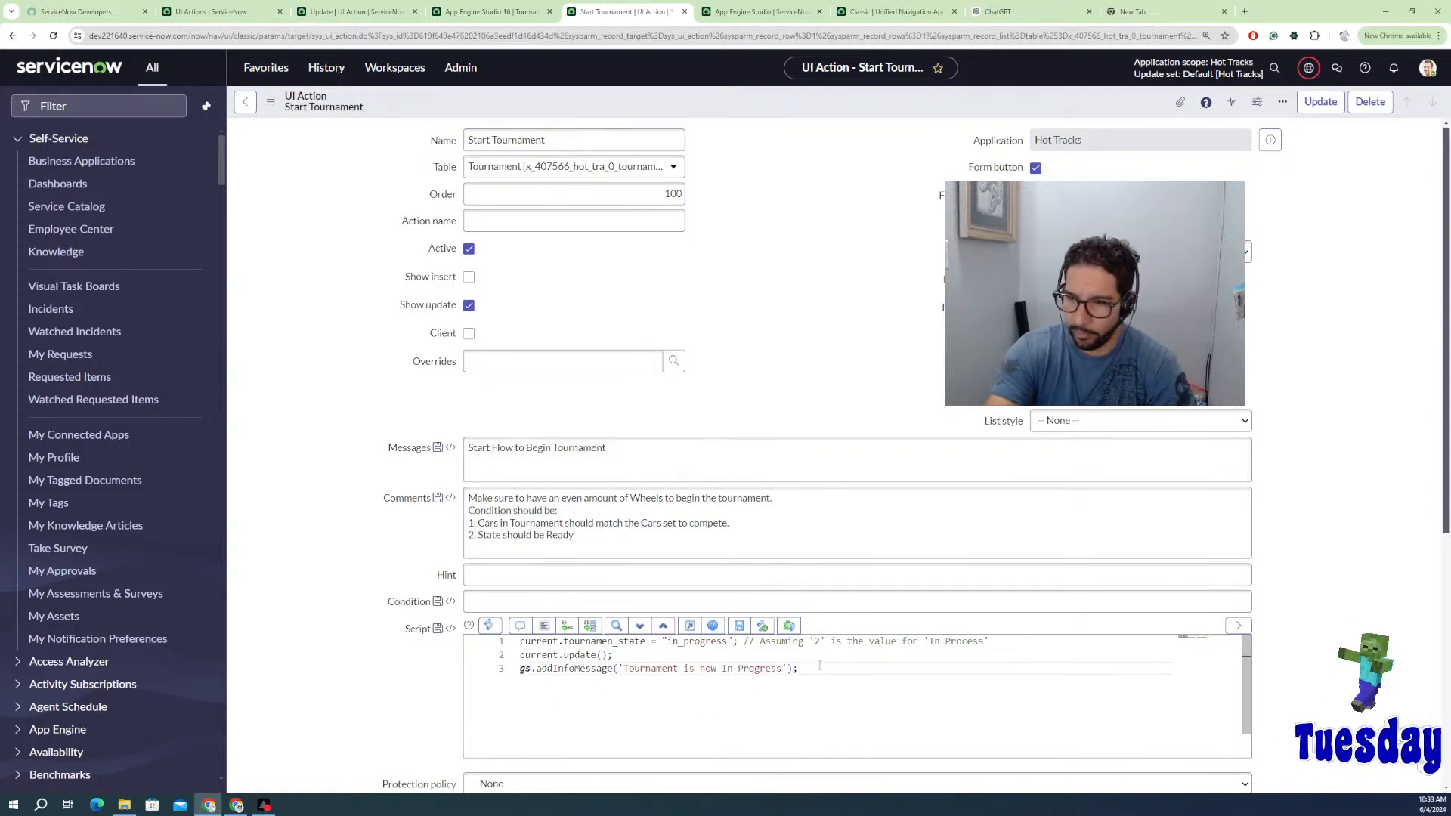
{"action": "key", "text": "Return"}
{"action": "key", "text": "Return"}
{"action": "type", "text": "function moveToAssess(){     g_form.setValue(\"state\", \"-4\");     gsftSubmit(null, g_form.getFormElement(), 'state_model_request_assess_approval'); }  if (typeof window == 'undefined')    updateAndRedirect();  function updateAndRedirect() {     current.update();     action.setRedirectURL(current); }"}
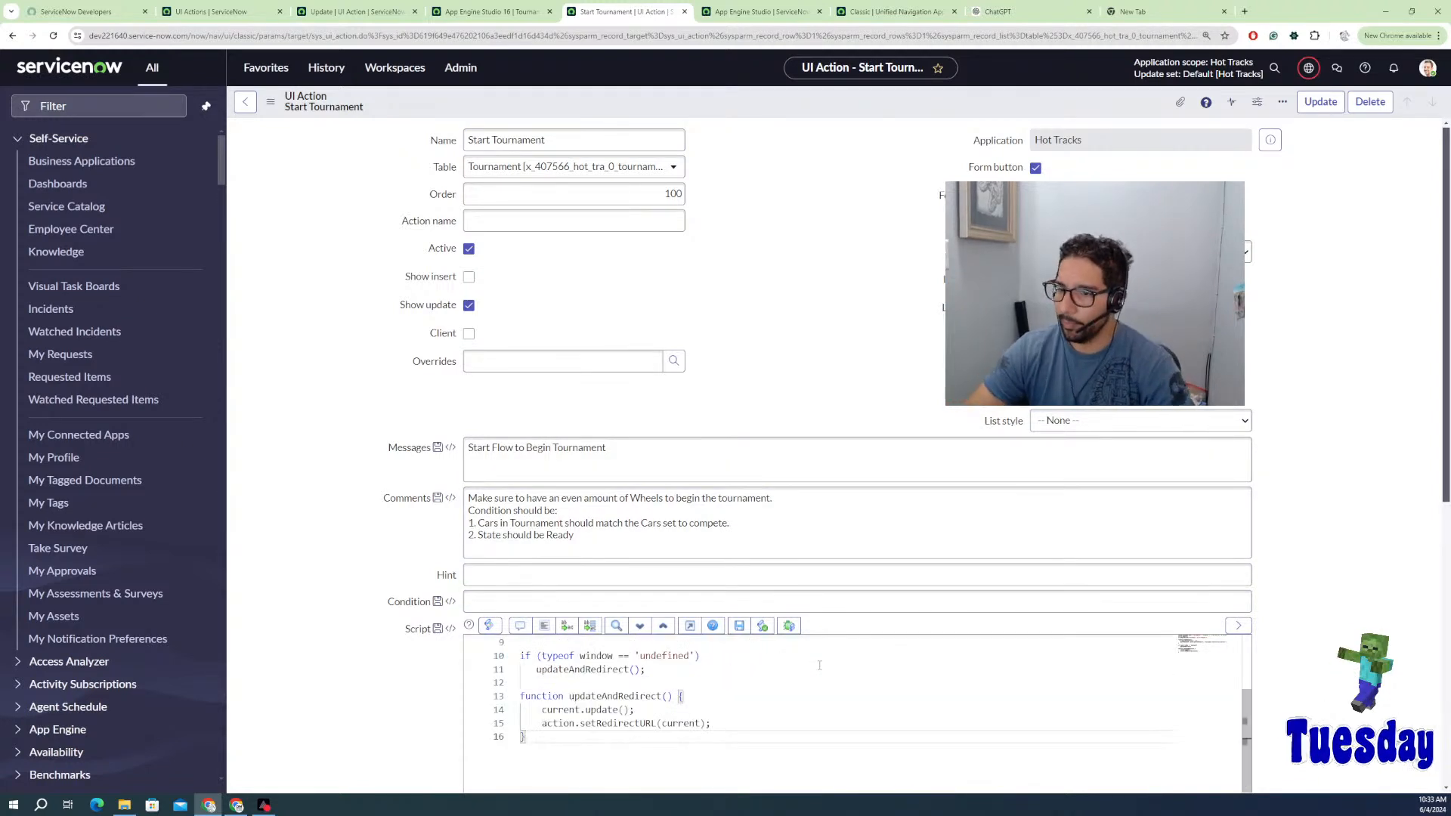
{"action": "scroll", "coordinate": [624, 743], "scroll_direction": "up", "scroll_amount": 3}
{"action": "scroll", "coordinate": [625, 743], "scroll_direction": "up", "scroll_amount": 2}
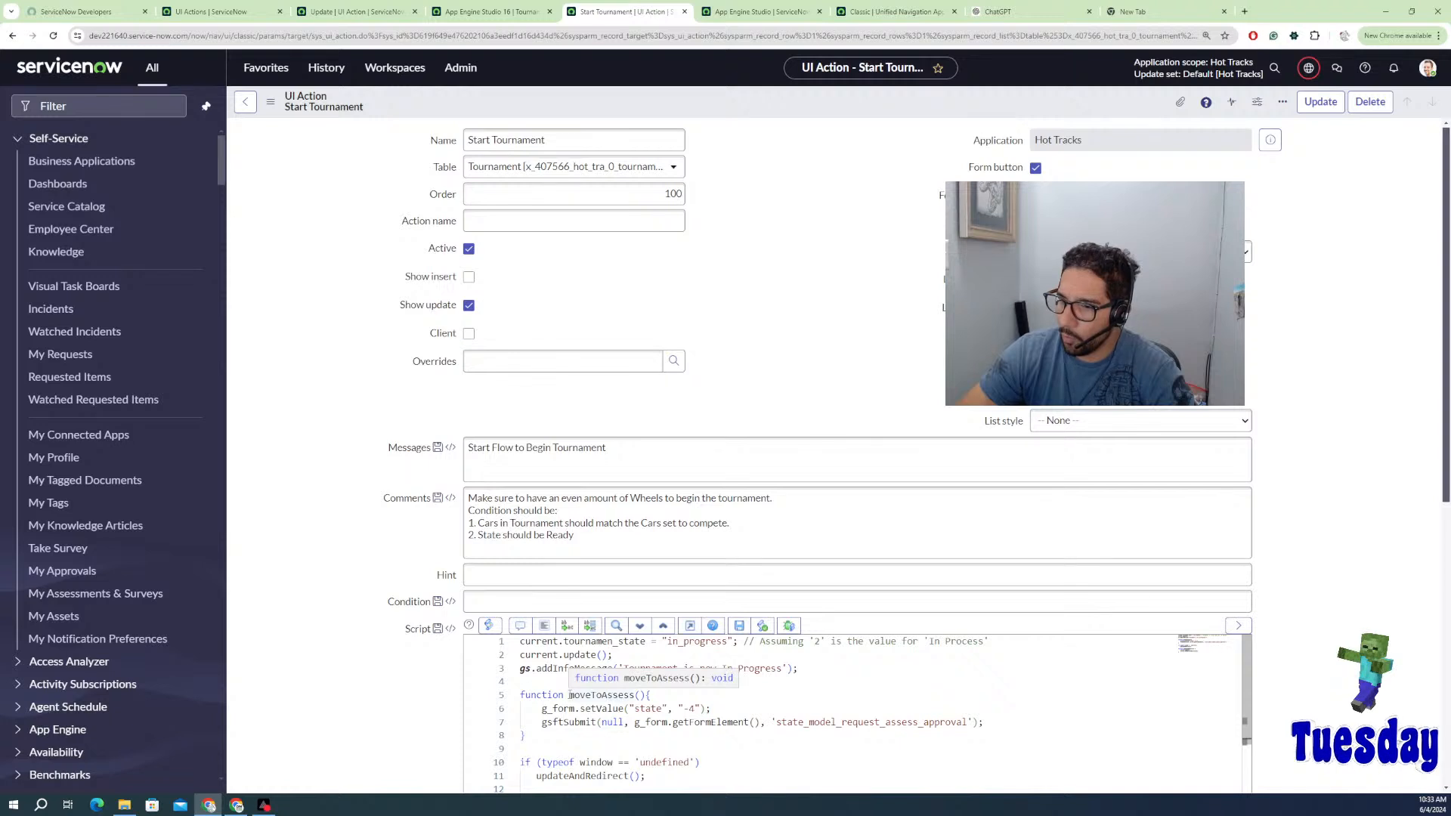
Step: Inspect the pasted moveToAssess function and where it is referenced
{"action": "right_click", "coordinate": [613, 700]}
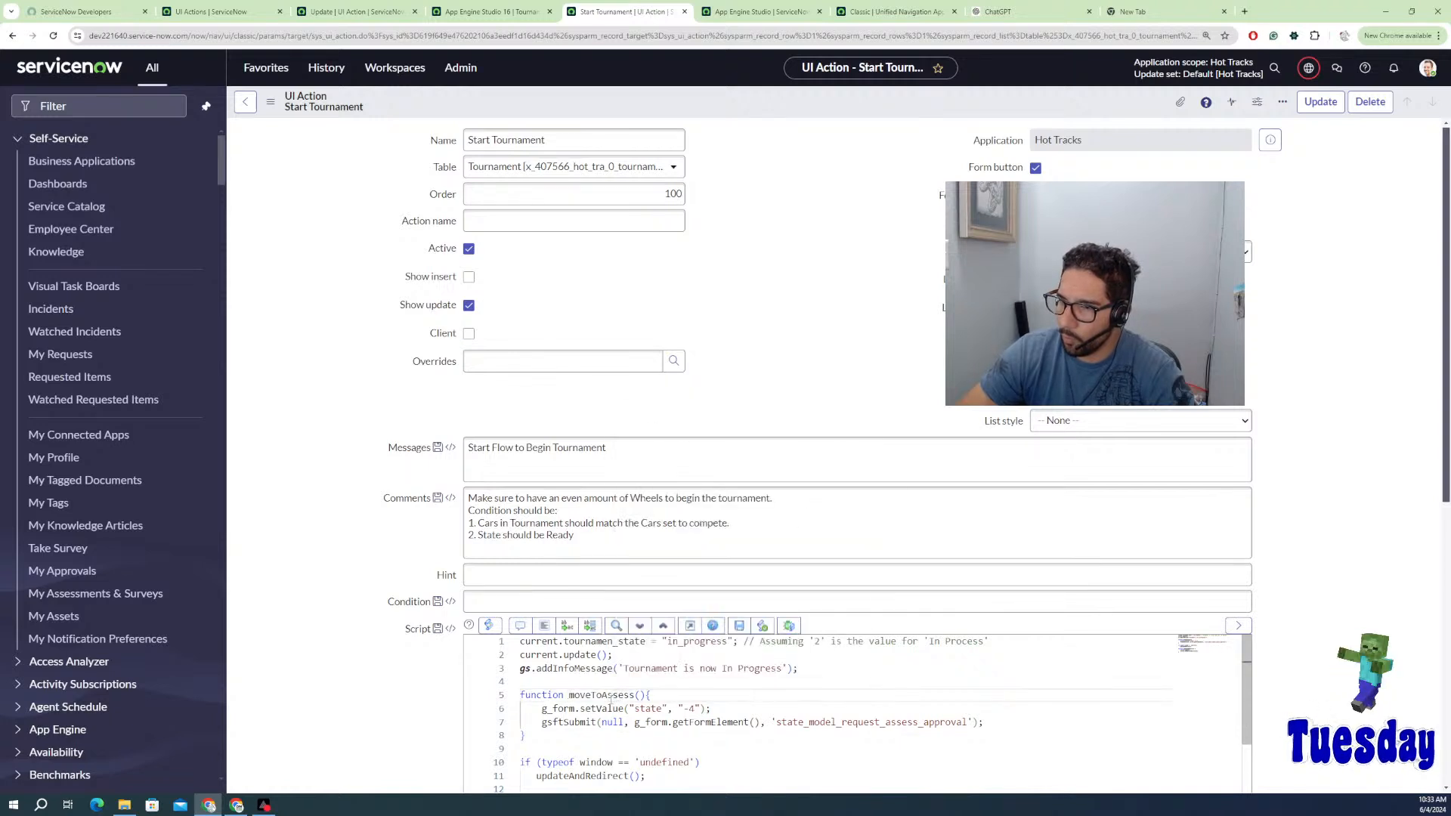
{"action": "right_click", "coordinate": [614, 701]}
{"action": "left_click", "coordinate": [664, 435]}
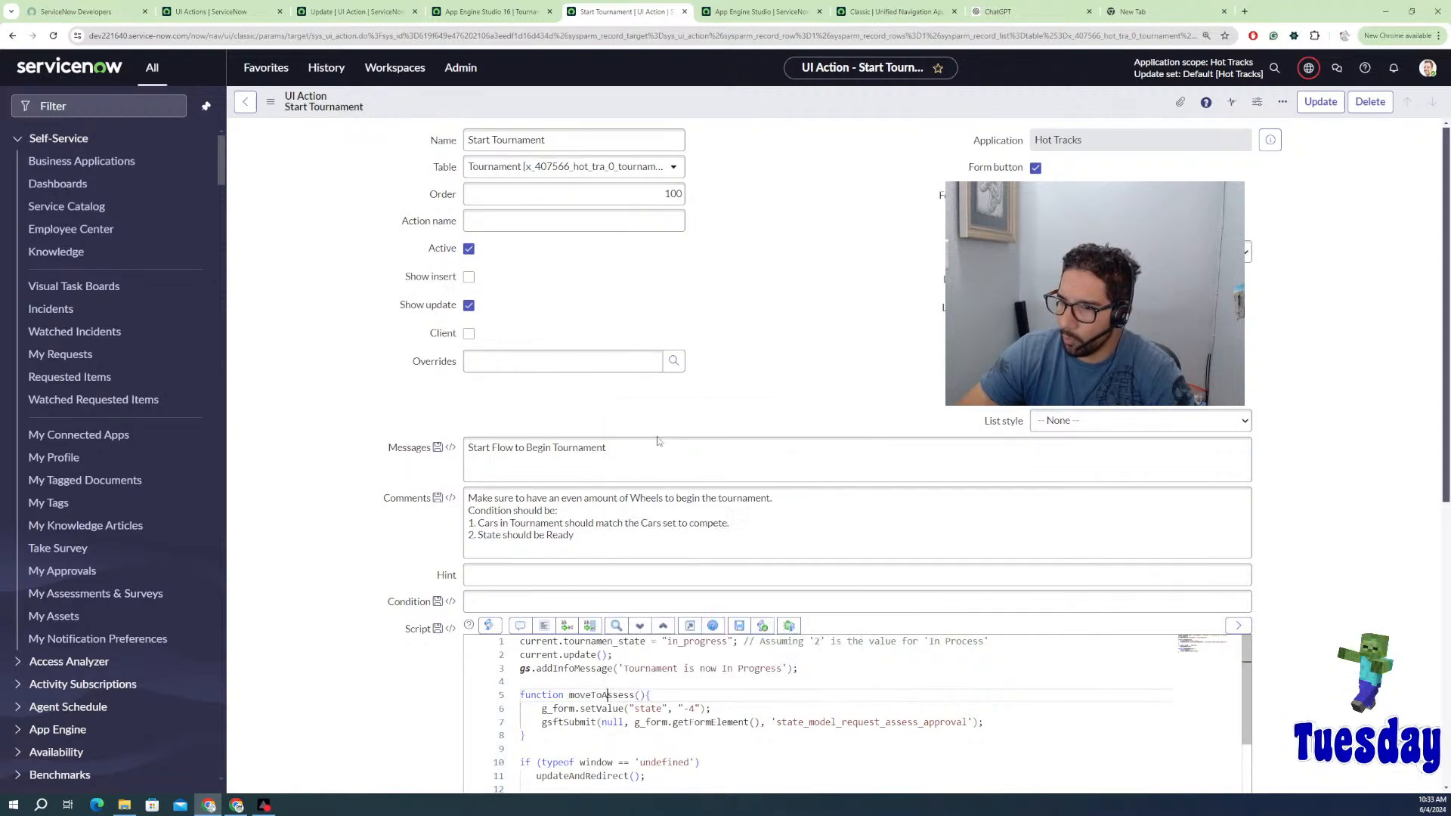
{"action": "left_click", "coordinate": [668, 696]}
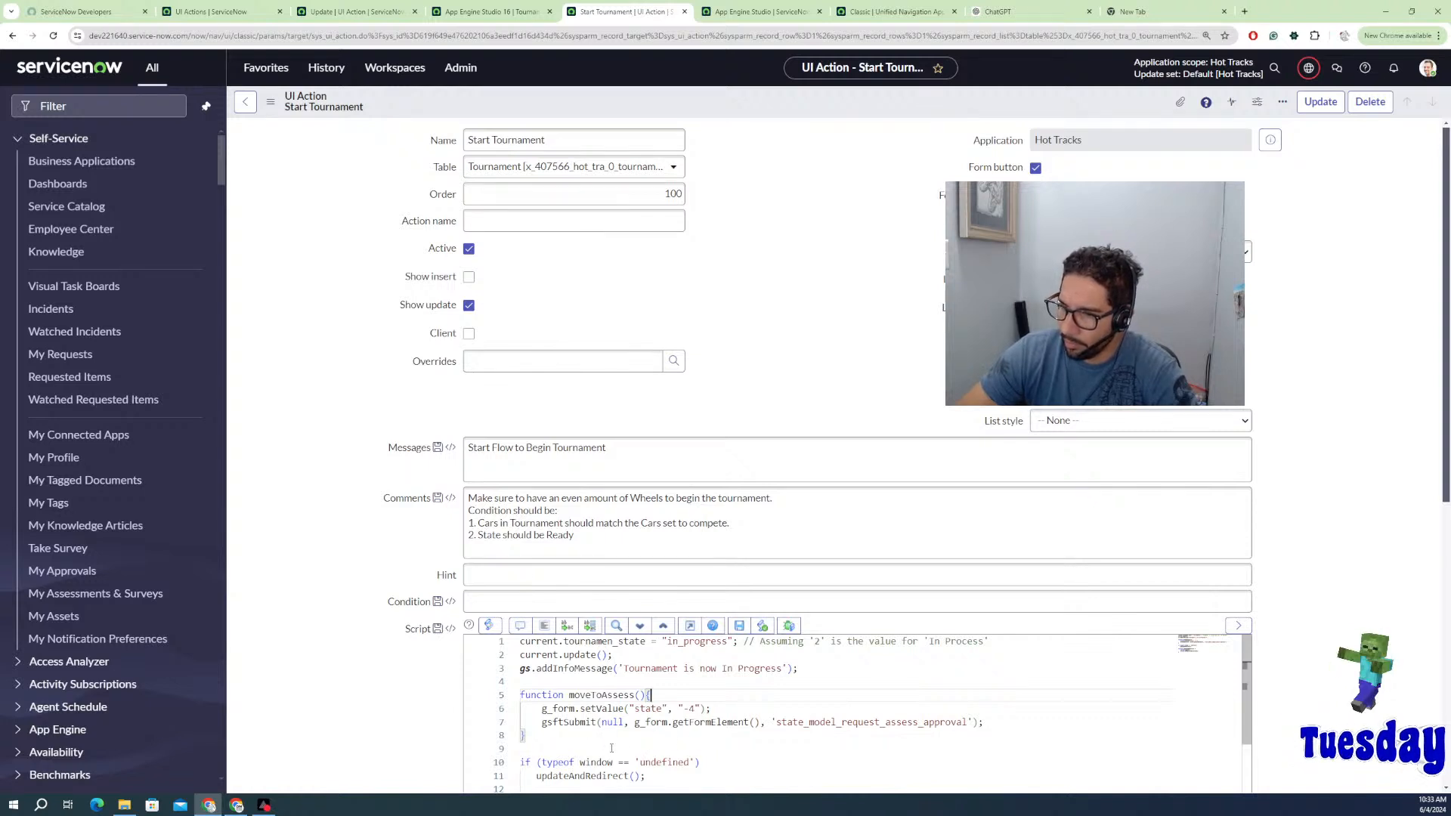
{"action": "scroll", "coordinate": [582, 682], "scroll_direction": "down", "scroll_amount": 1}
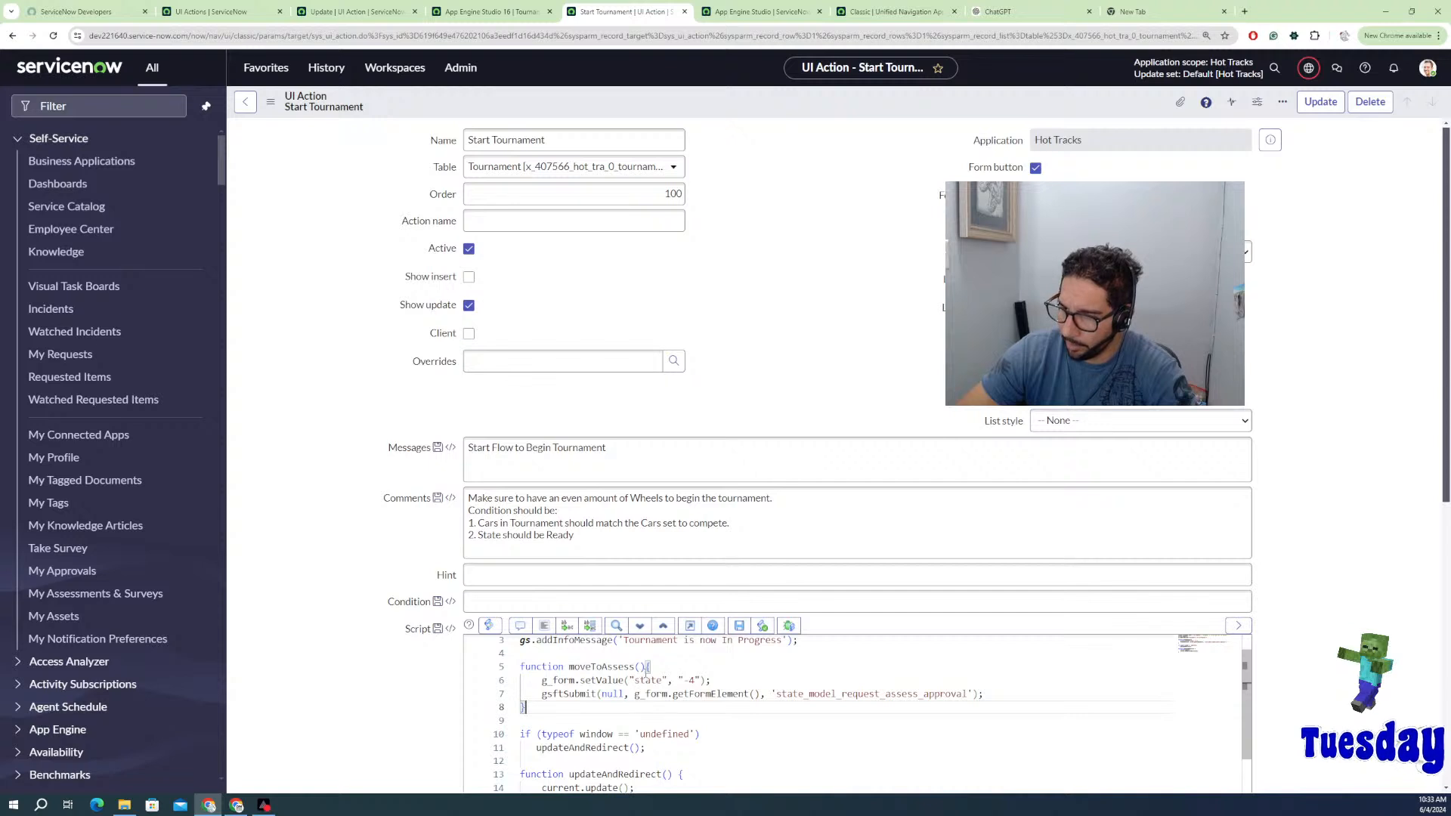
{"action": "scroll", "coordinate": [582, 719], "scroll_direction": "down", "scroll_amount": 1}
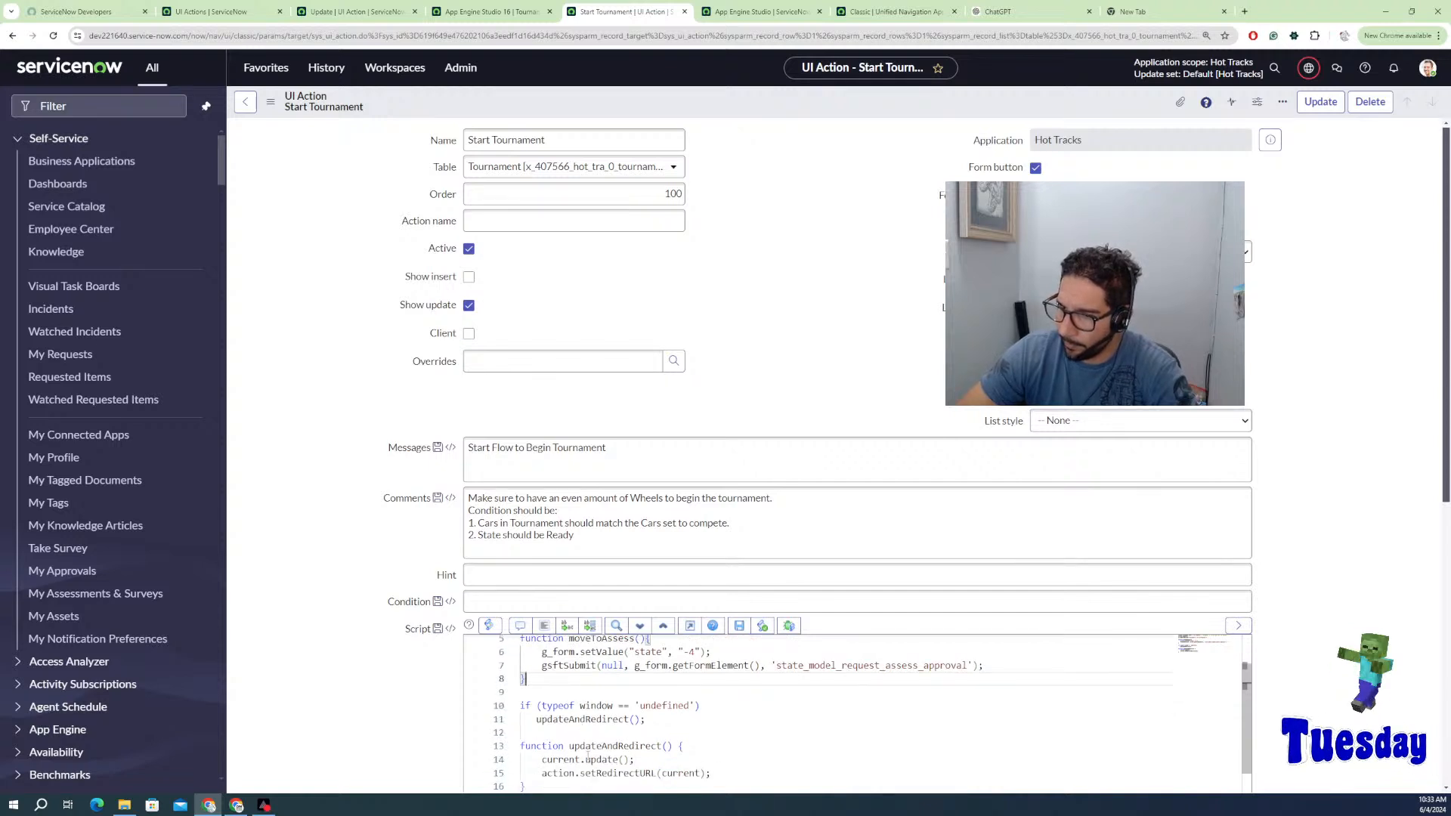
{"action": "scroll", "coordinate": [658, 744], "scroll_direction": "down", "scroll_amount": 1}
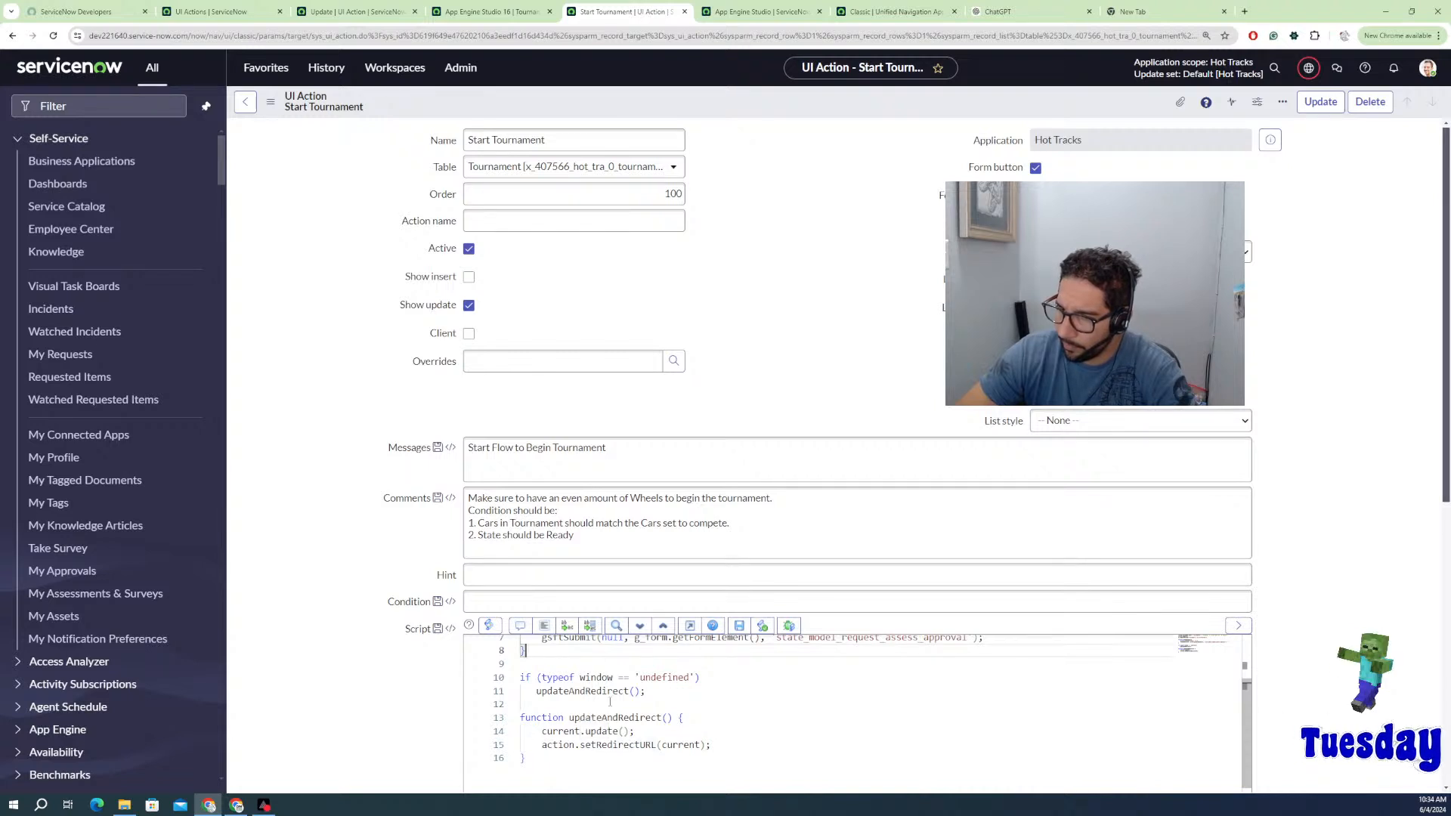
{"action": "scroll", "coordinate": [612, 702], "scroll_direction": "up", "scroll_amount": 1}
{"action": "scroll", "coordinate": [625, 705], "scroll_direction": "up", "scroll_amount": 1}
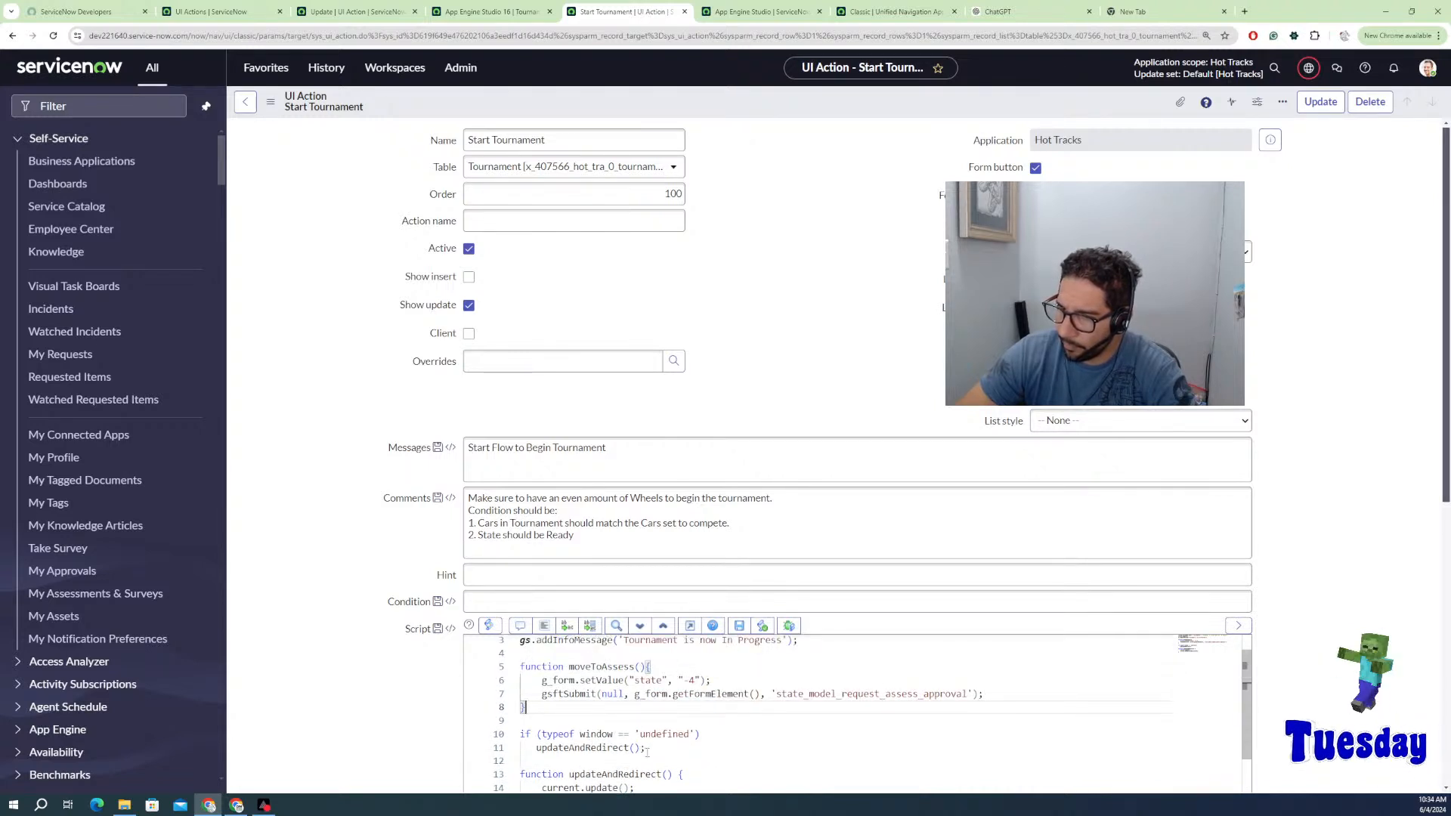
Step: Delete the window-check block, the gsftSubmit call and the moveToAssess function header
{"action": "left_click_drag", "start_coordinate": [647, 748], "coordinate": [537, 711]}
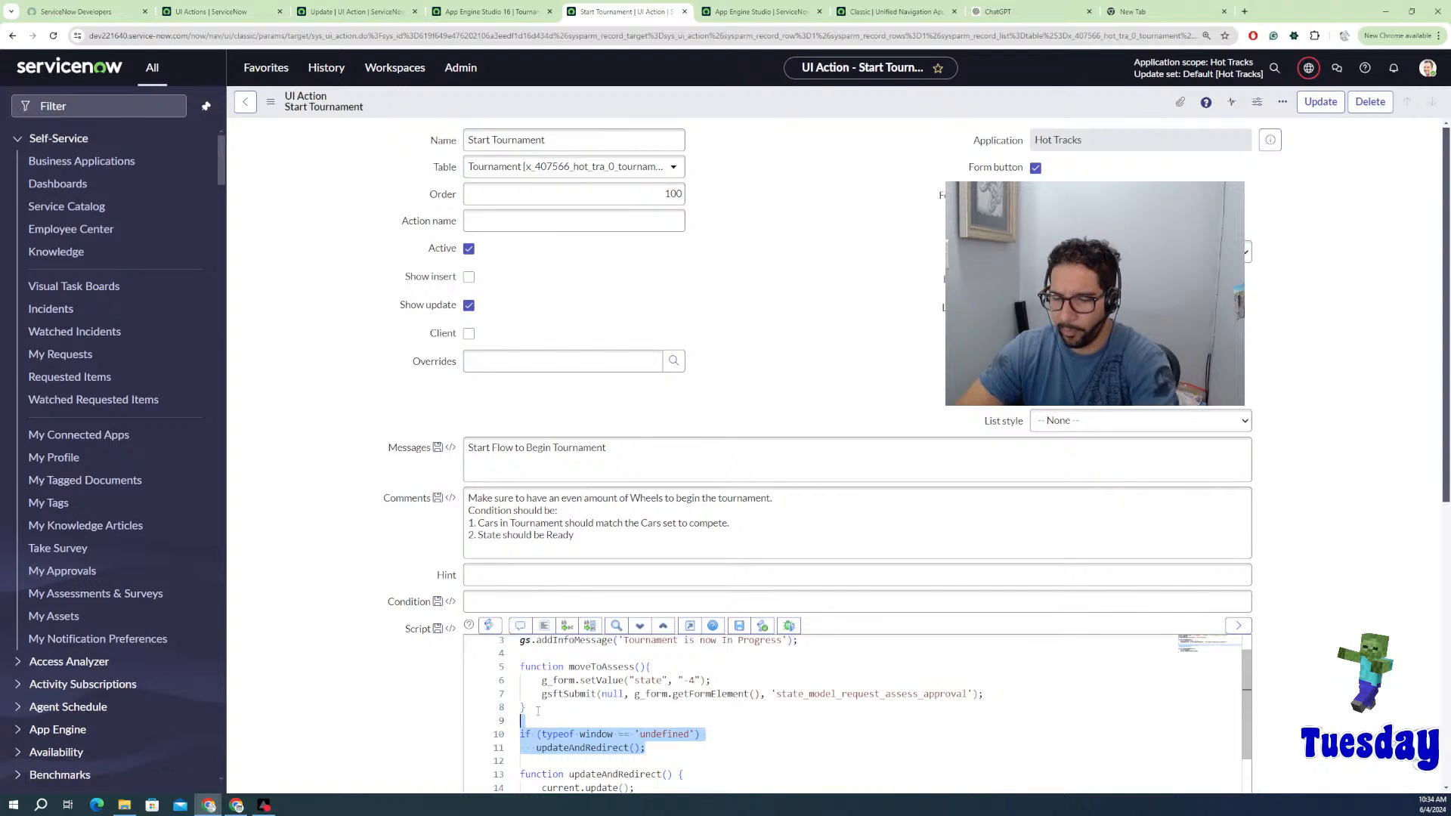
{"action": "key", "text": "Delete"}
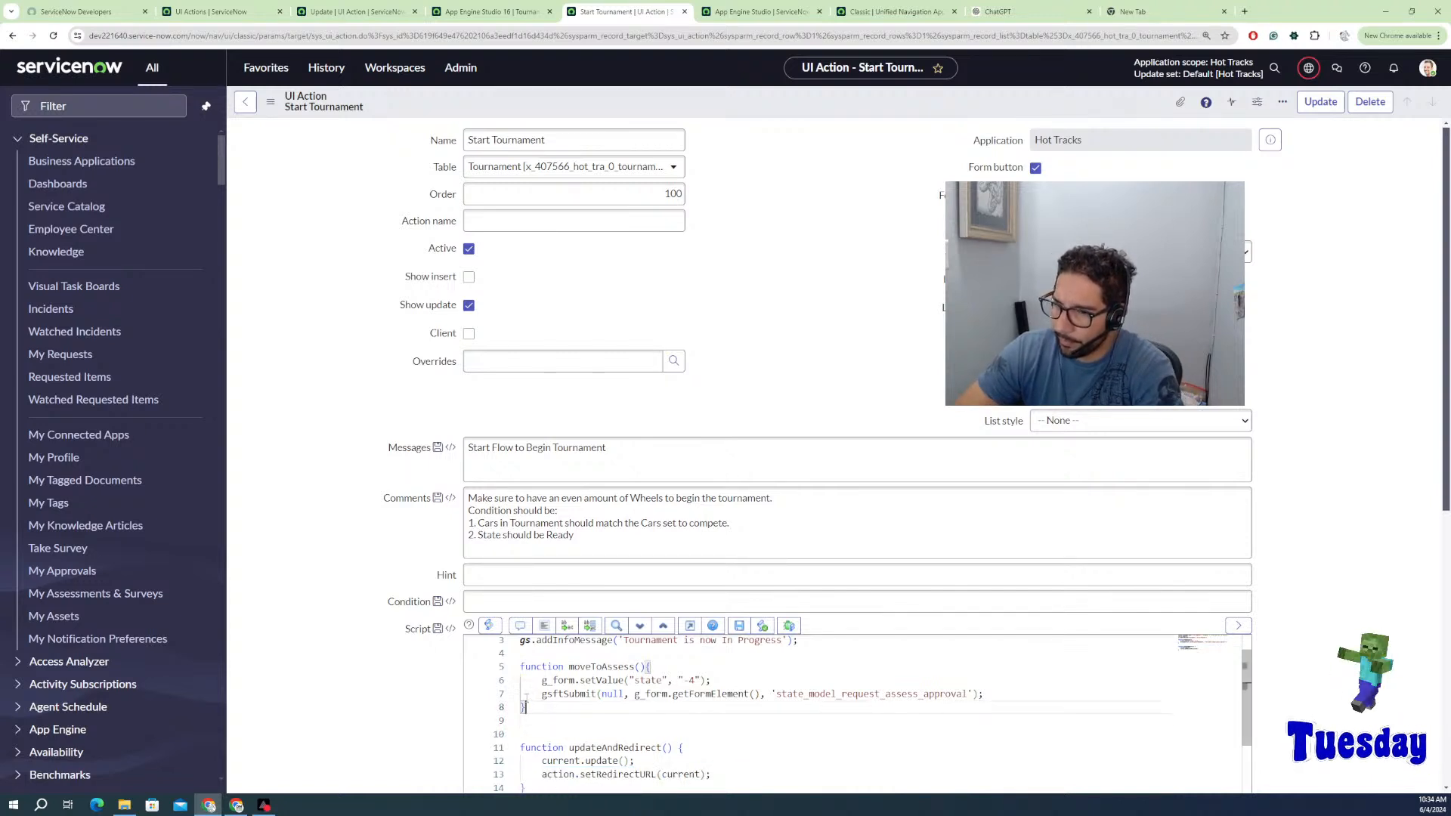
{"action": "left_click_drag", "start_coordinate": [545, 708], "coordinate": [520, 694]}
{"action": "key", "text": "Delete"}
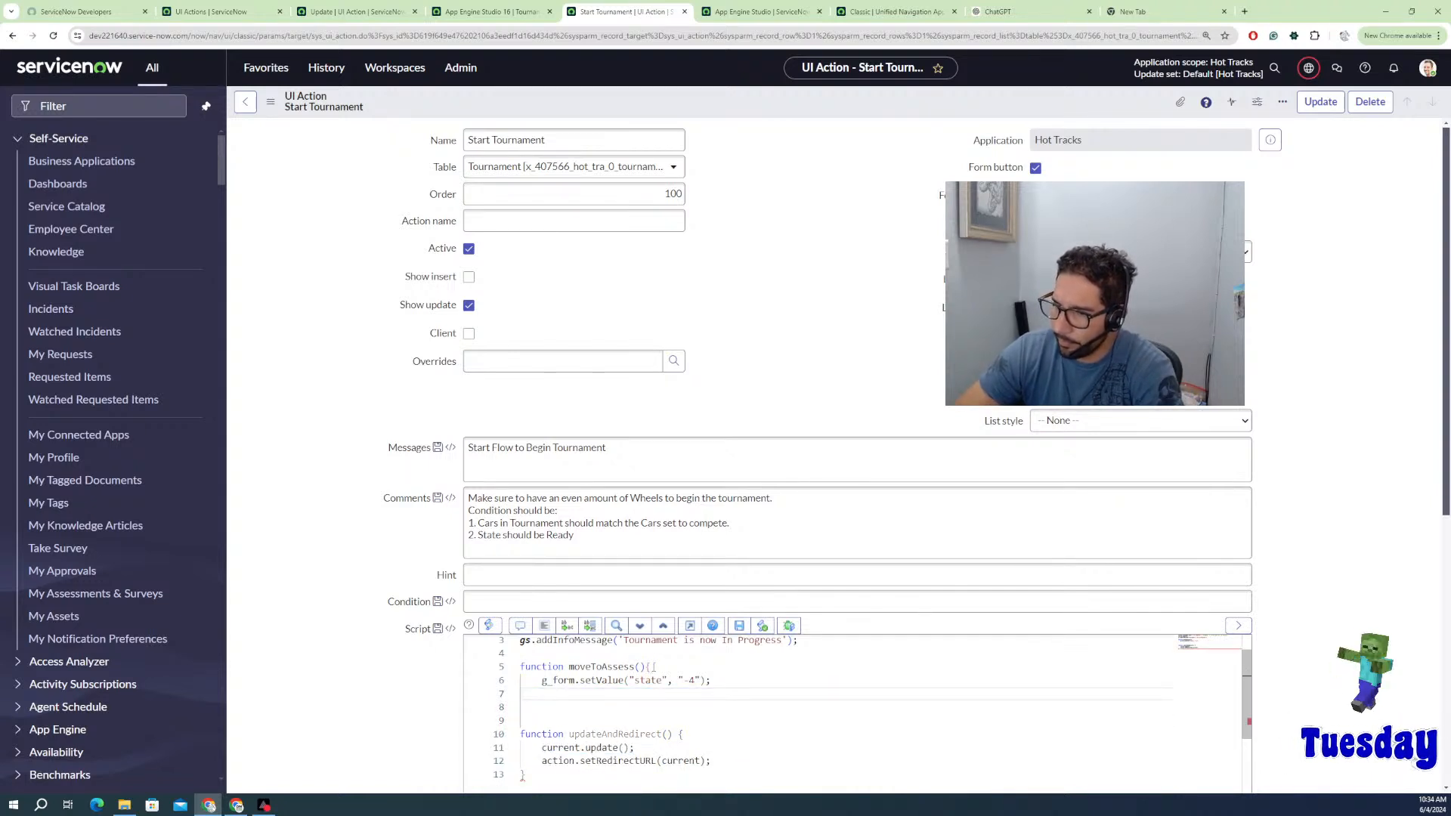
{"action": "left_click_drag", "start_coordinate": [663, 666], "coordinate": [521, 667]}
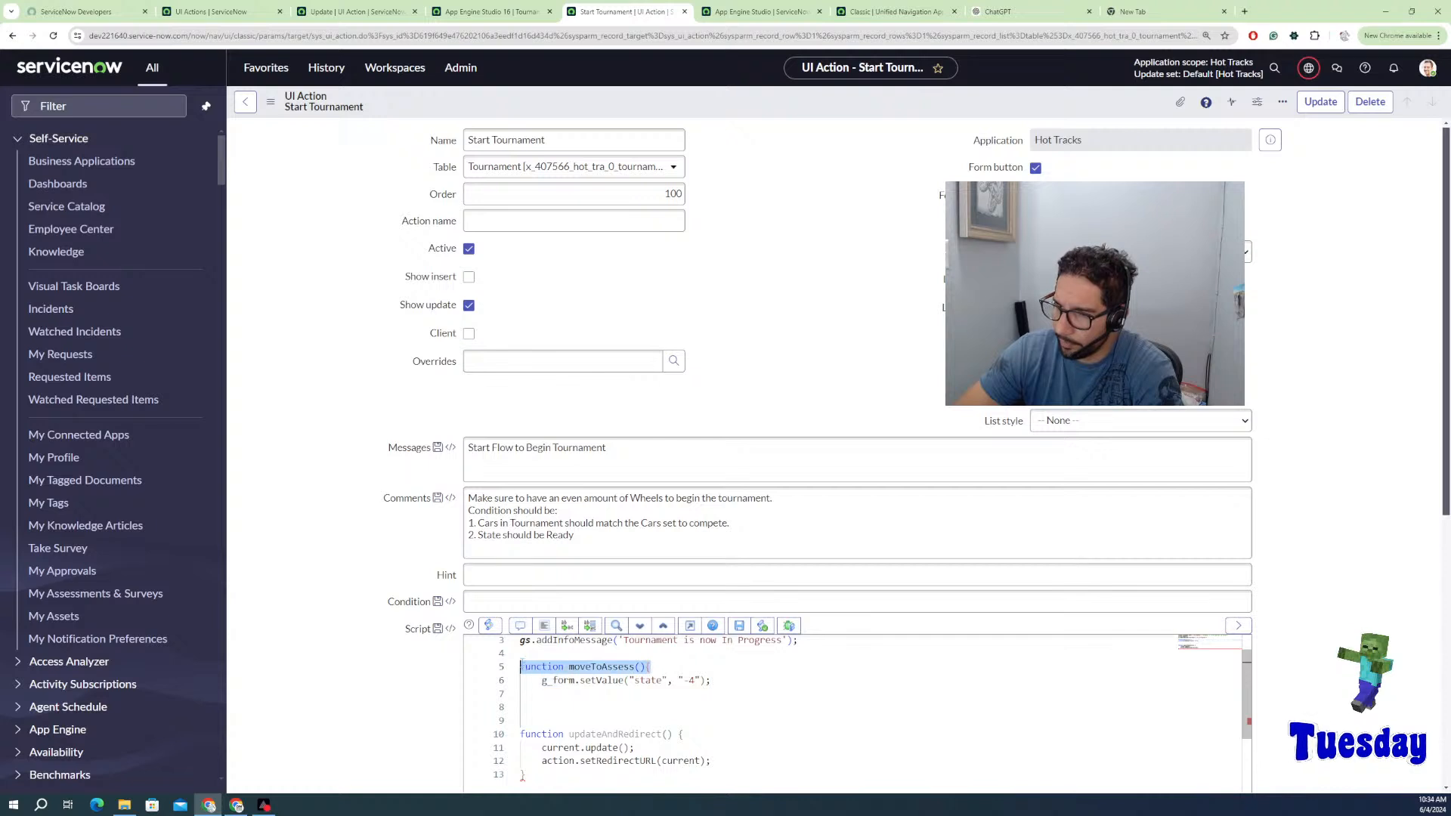
{"action": "key", "text": "Delete"}
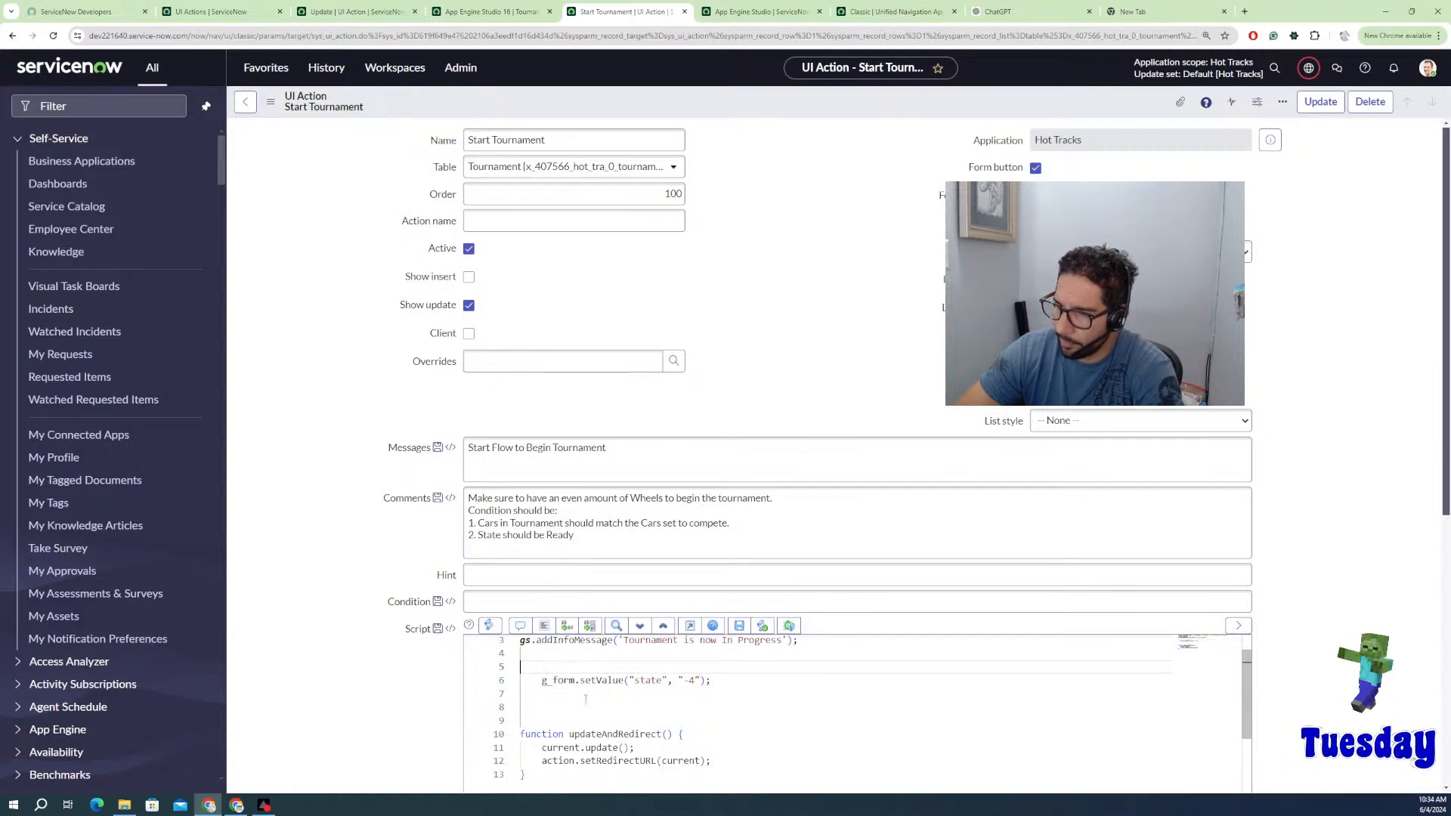
Step: Change the setValue call to ("tournamen_state", "in_progress") instead of state and -4
{"action": "scroll", "coordinate": [612, 685], "scroll_direction": "up", "scroll_amount": 1}
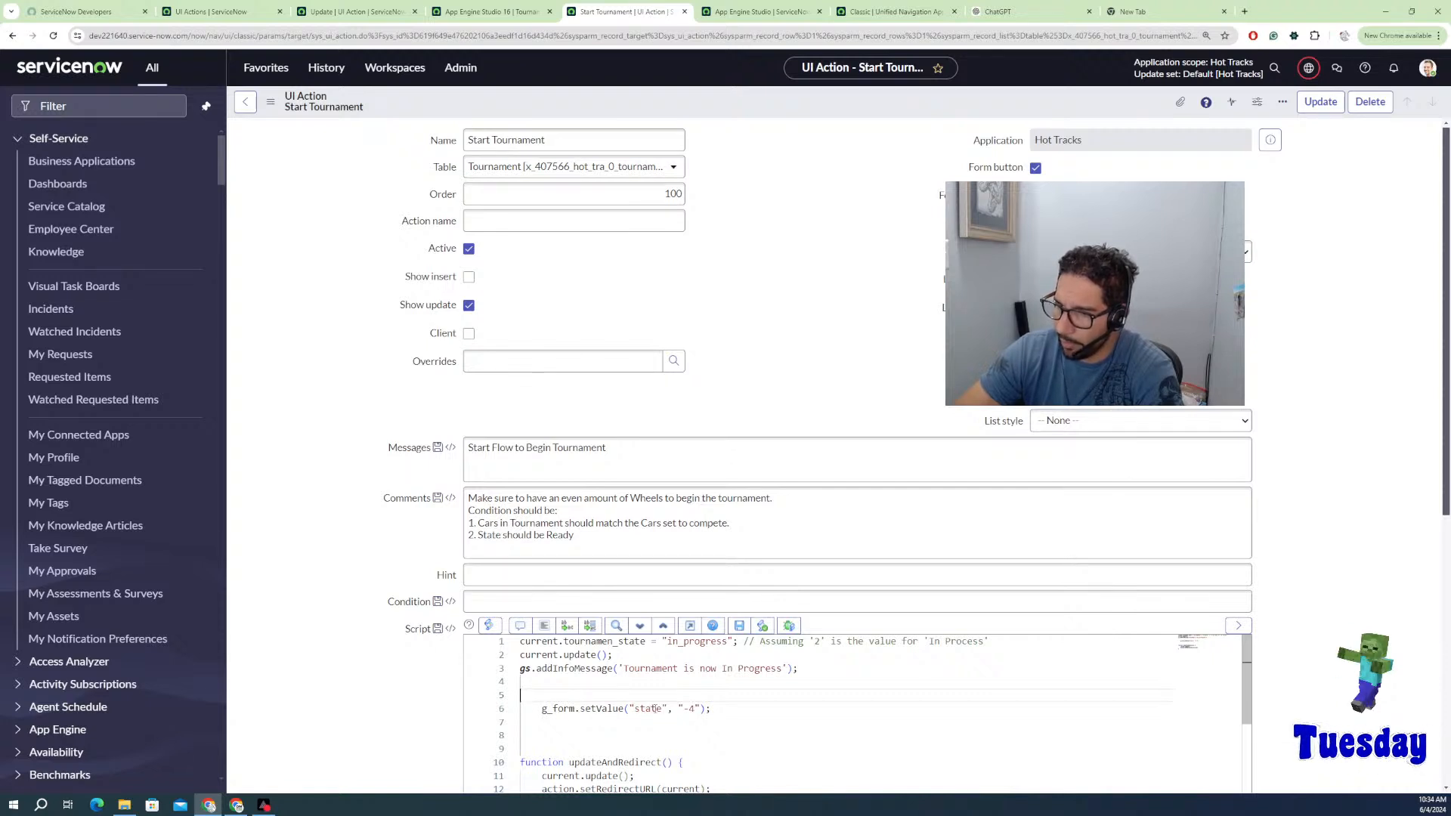
{"action": "double_click", "coordinate": [650, 708]}
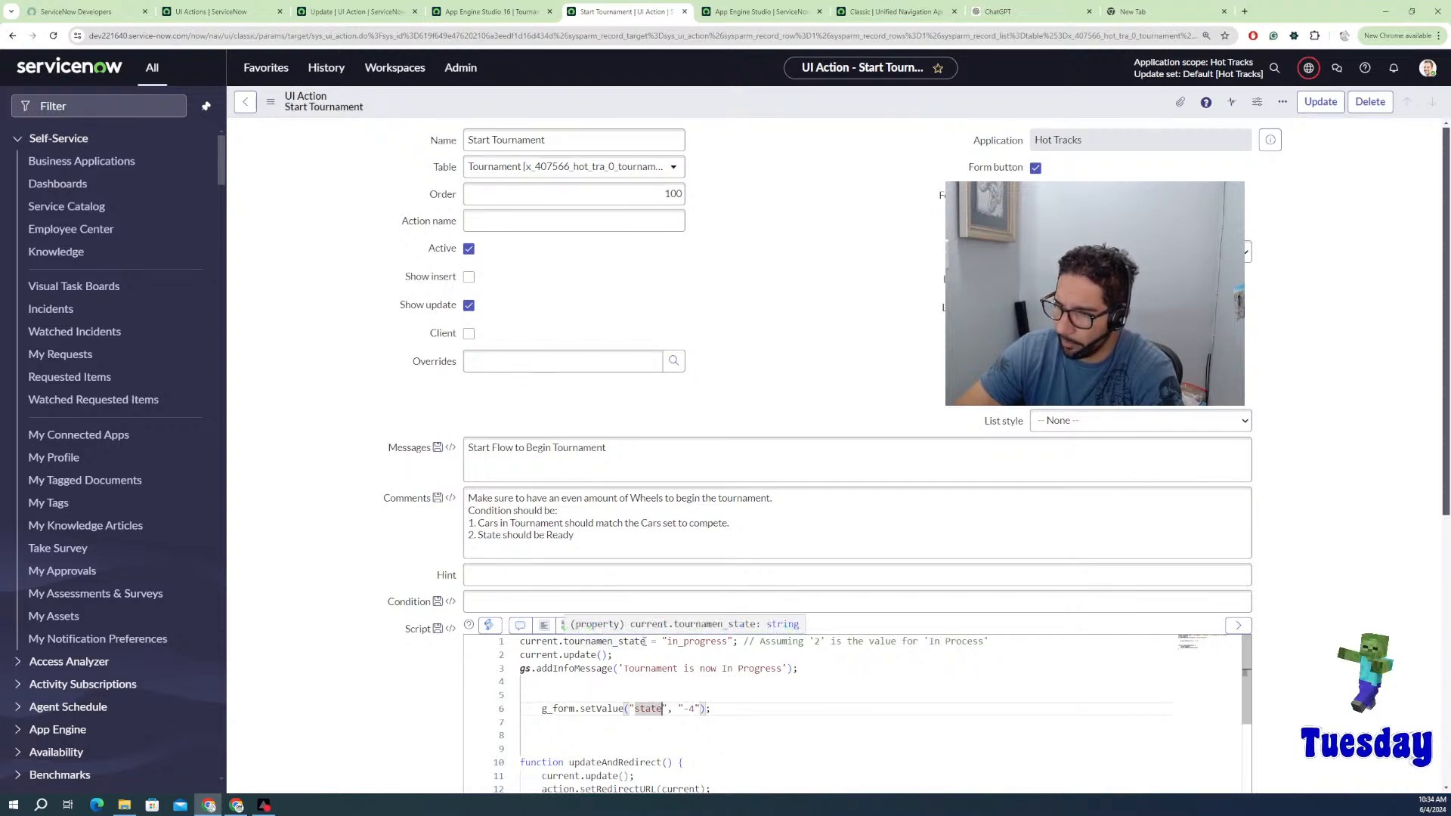
{"action": "left_click_drag", "start_coordinate": [645, 640], "coordinate": [564, 640]}
{"action": "key", "text": "ctrl+c"}
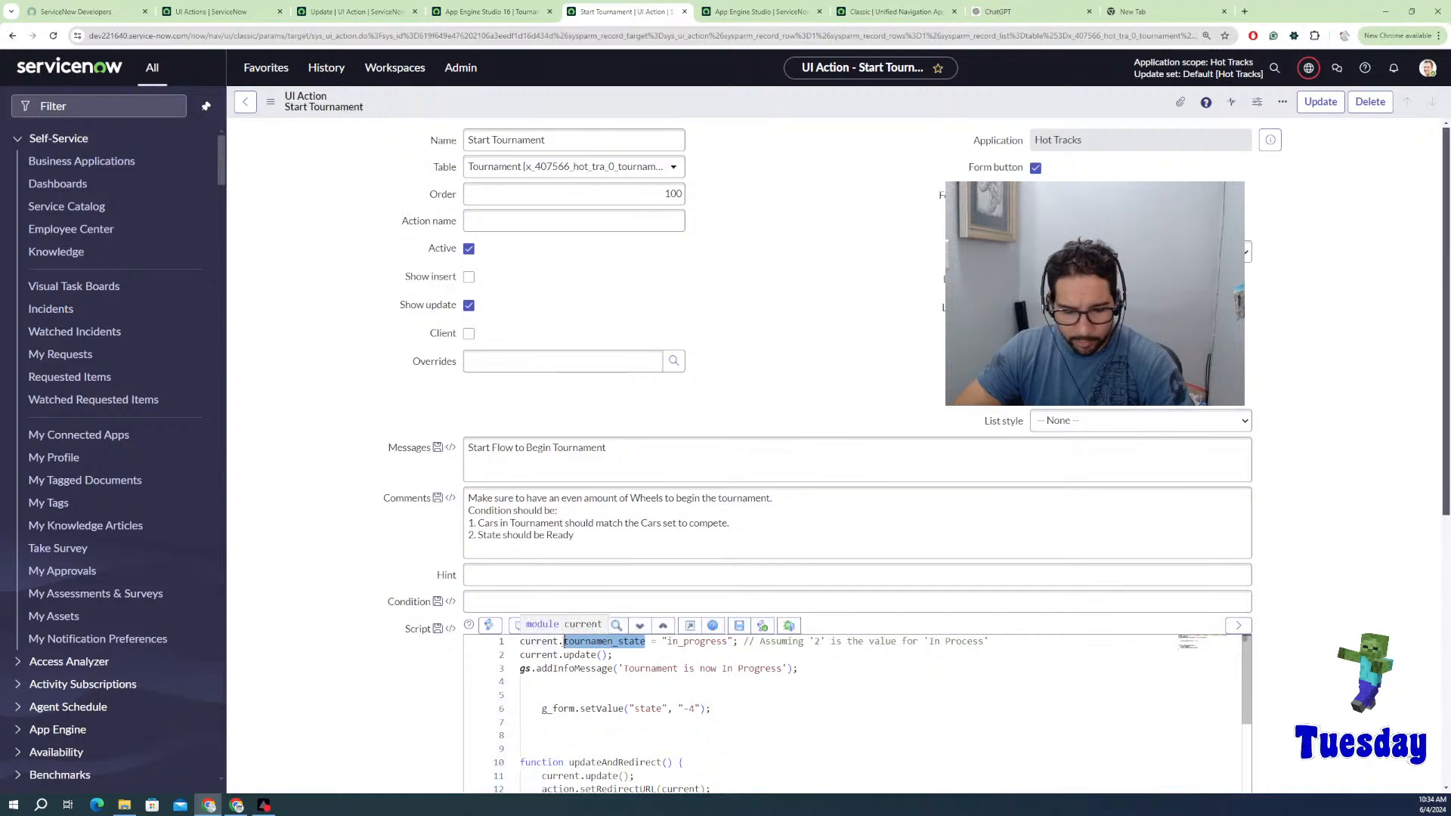
{"action": "double_click", "coordinate": [637, 708]}
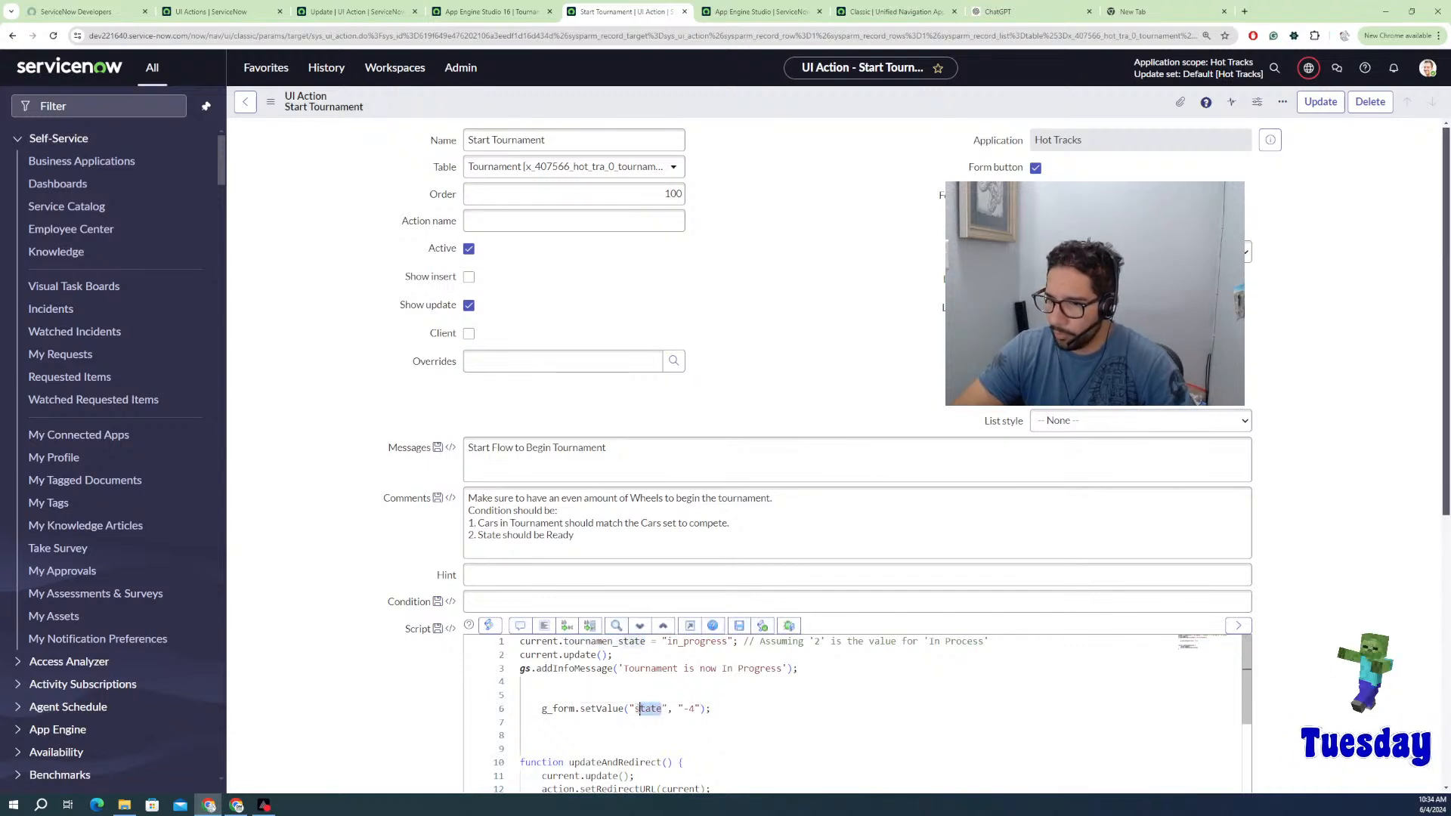
{"action": "key", "text": "ctrl+v"}
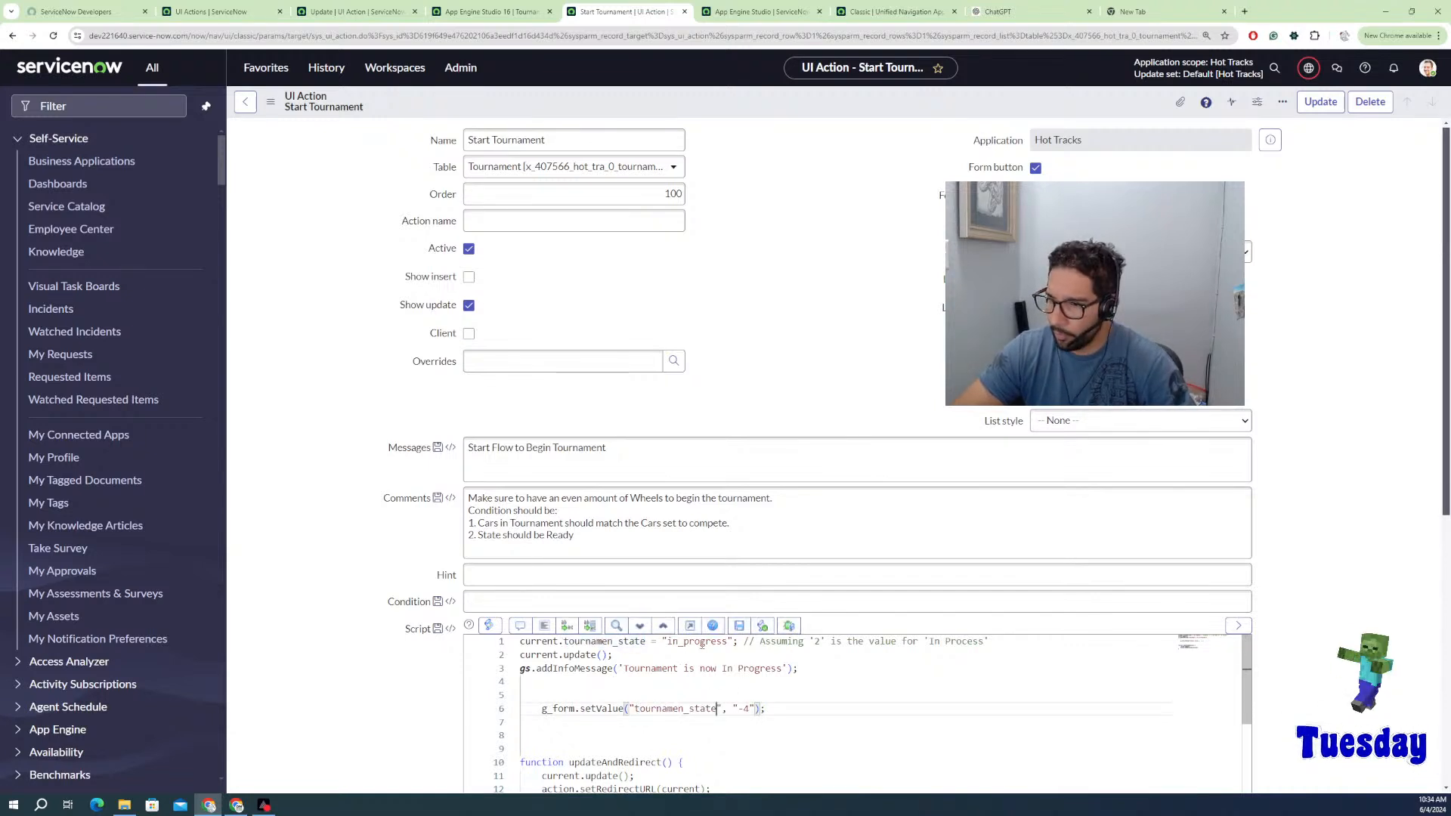
{"action": "left_click_drag", "start_coordinate": [726, 641], "coordinate": [668, 649]}
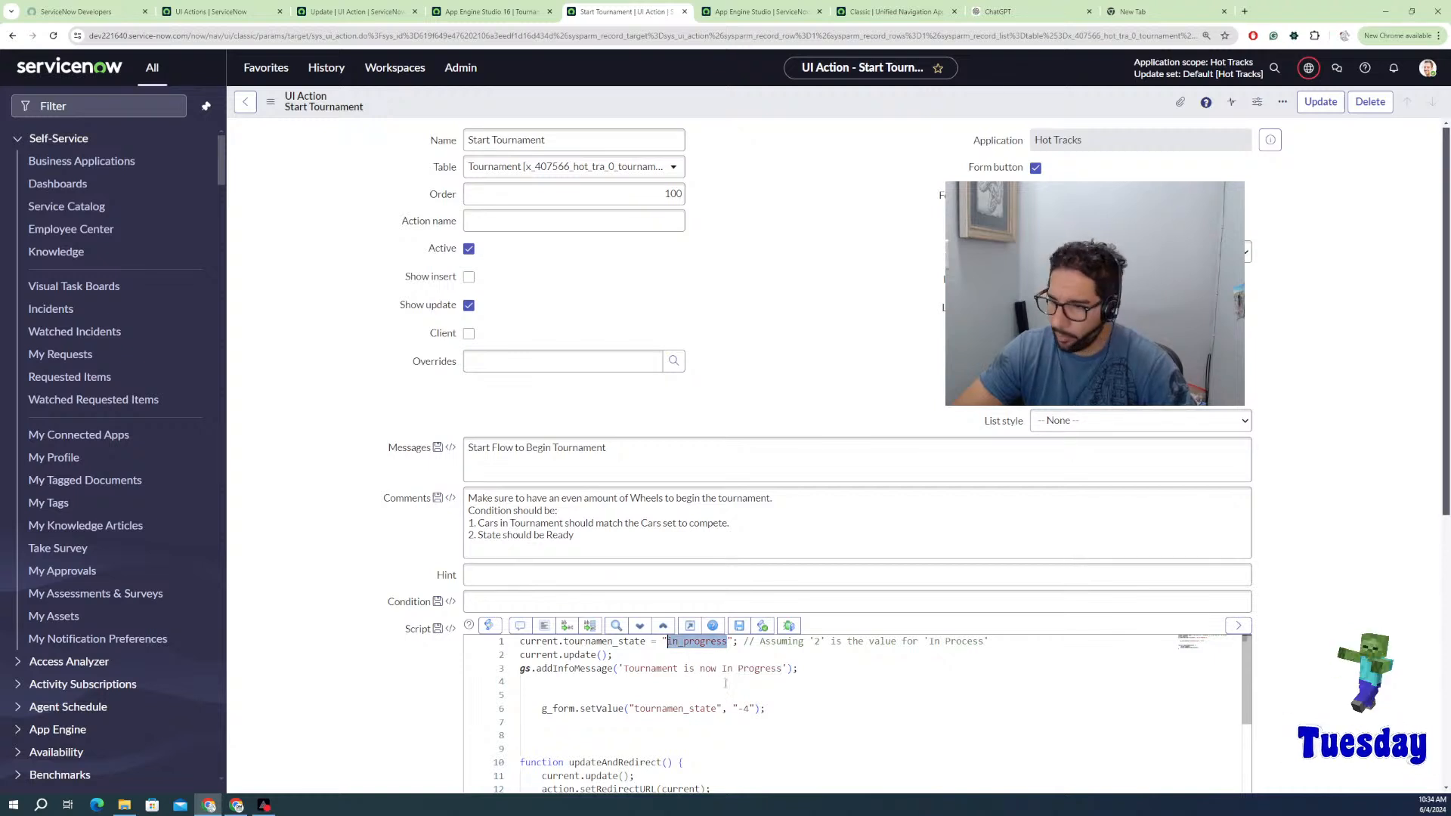
{"action": "key", "text": "ctrl+c"}
{"action": "left_click_drag", "start_coordinate": [752, 709], "coordinate": [740, 709]}
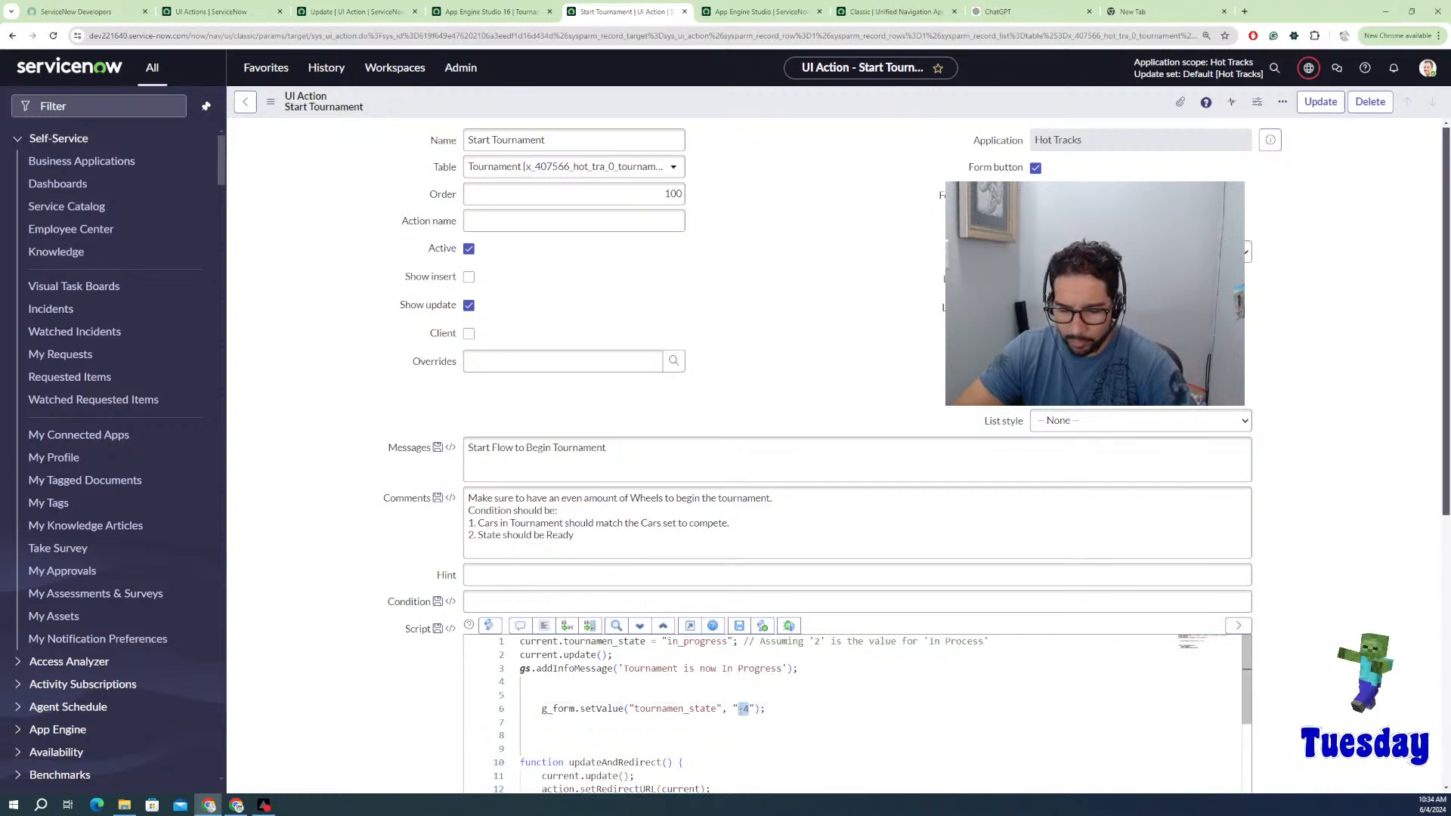
{"action": "key", "text": "ctrl+v"}
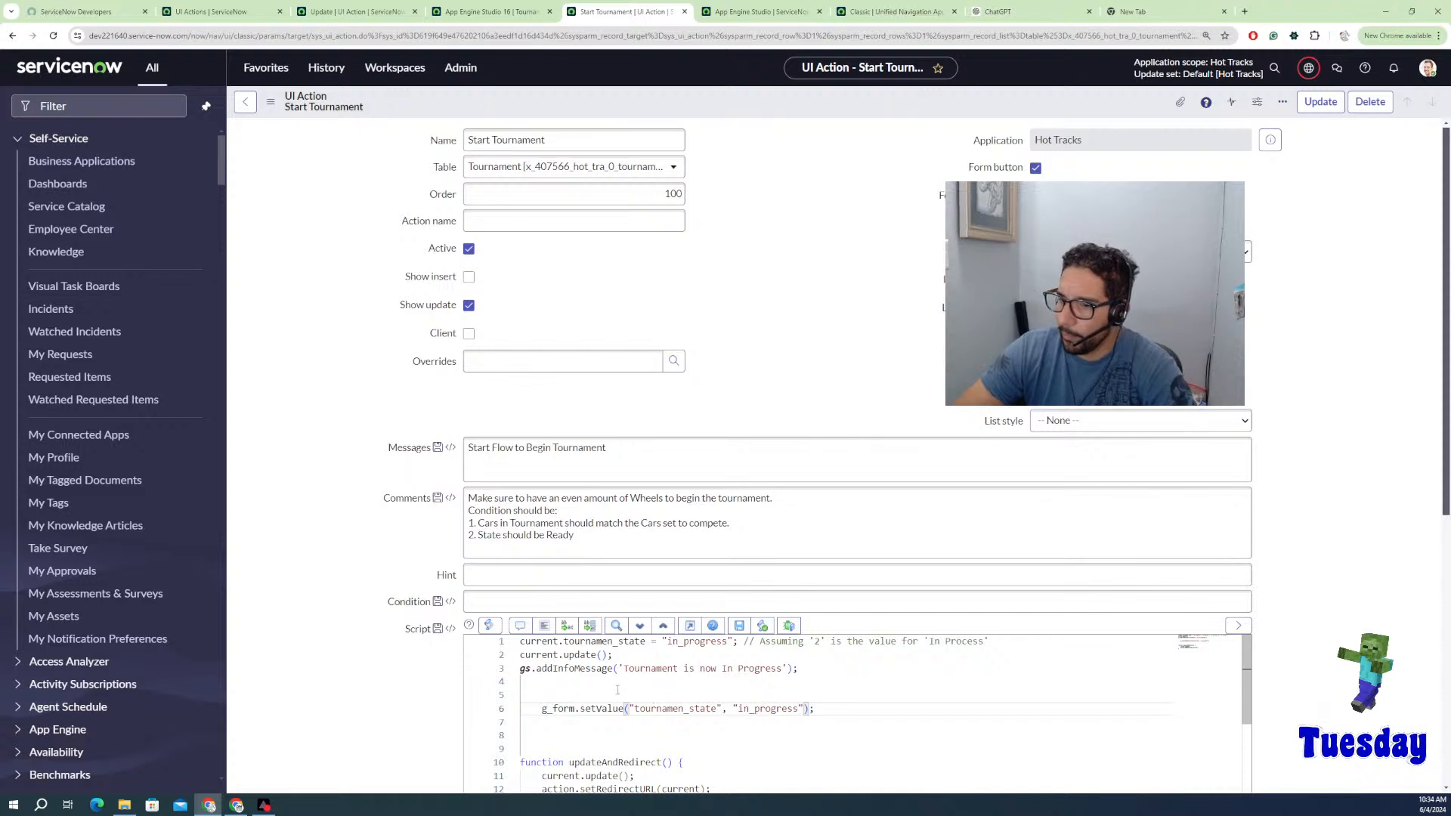
{"action": "key", "text": "Up"}
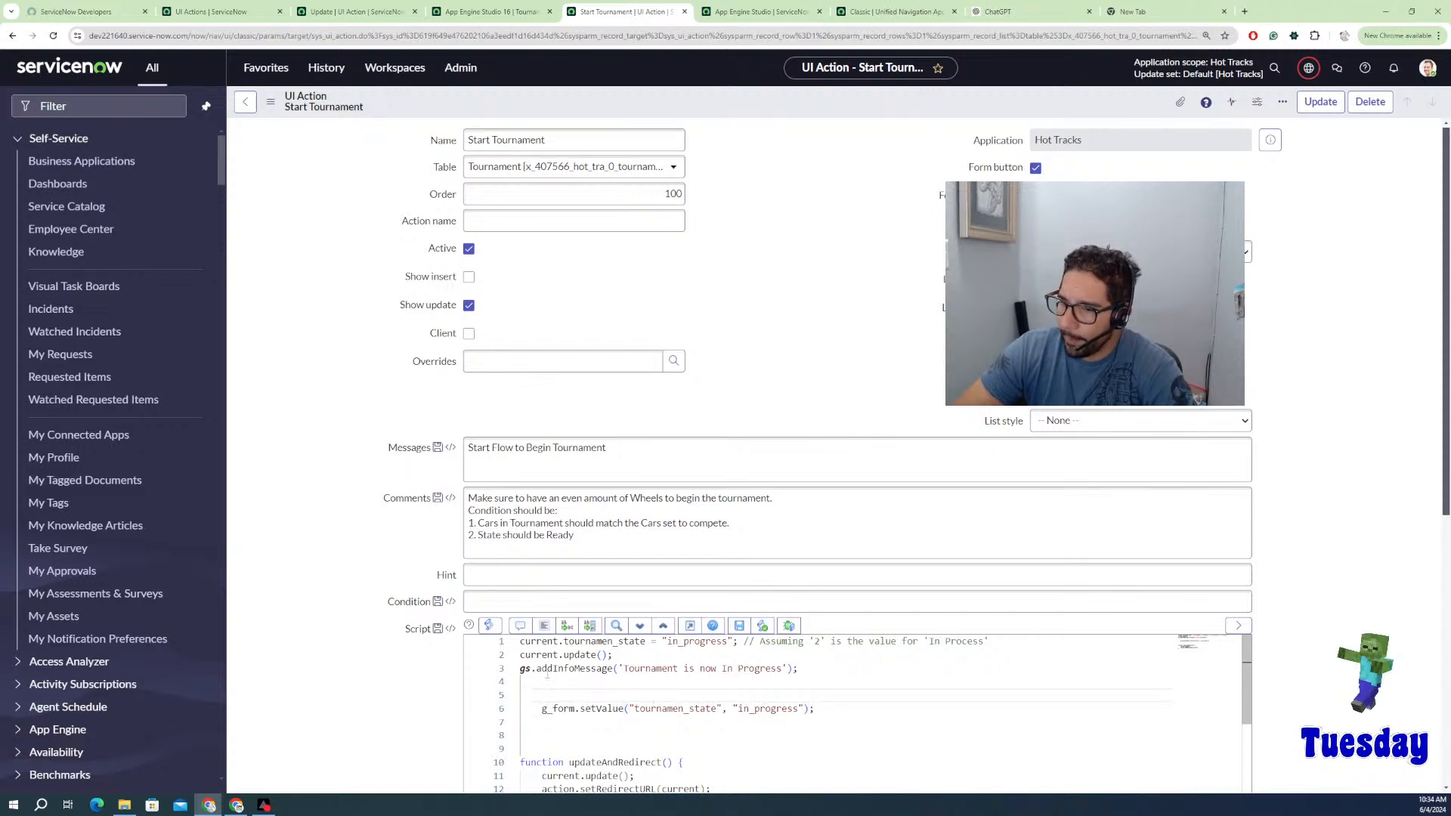
{"action": "left_click_drag", "start_coordinate": [547, 675], "coordinate": [517, 661]}
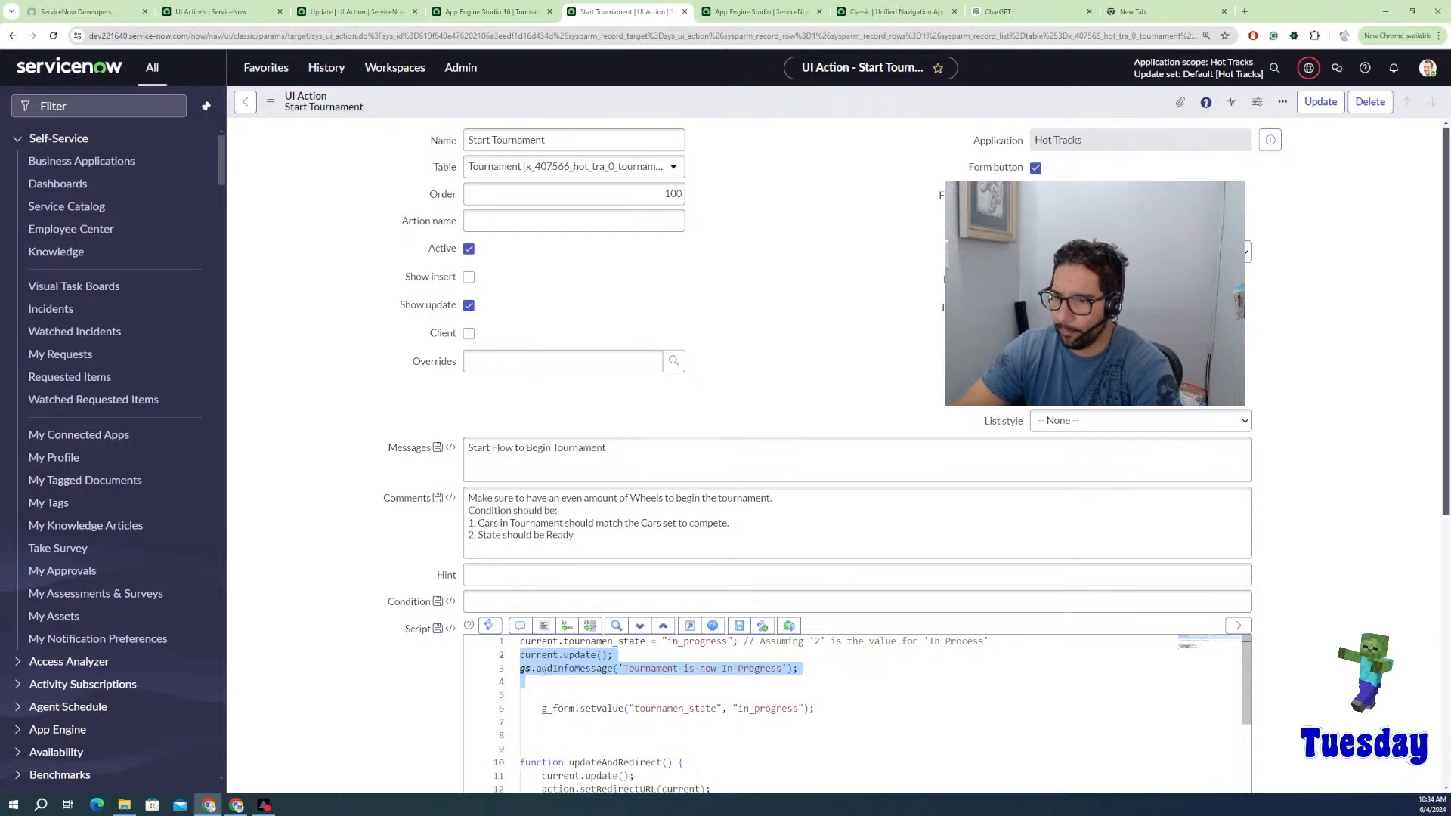
Step: Remove the update/info lines, old assignment, updateAndRedirect header, stray brace and blank lines
{"action": "key", "text": "BackSpace"}
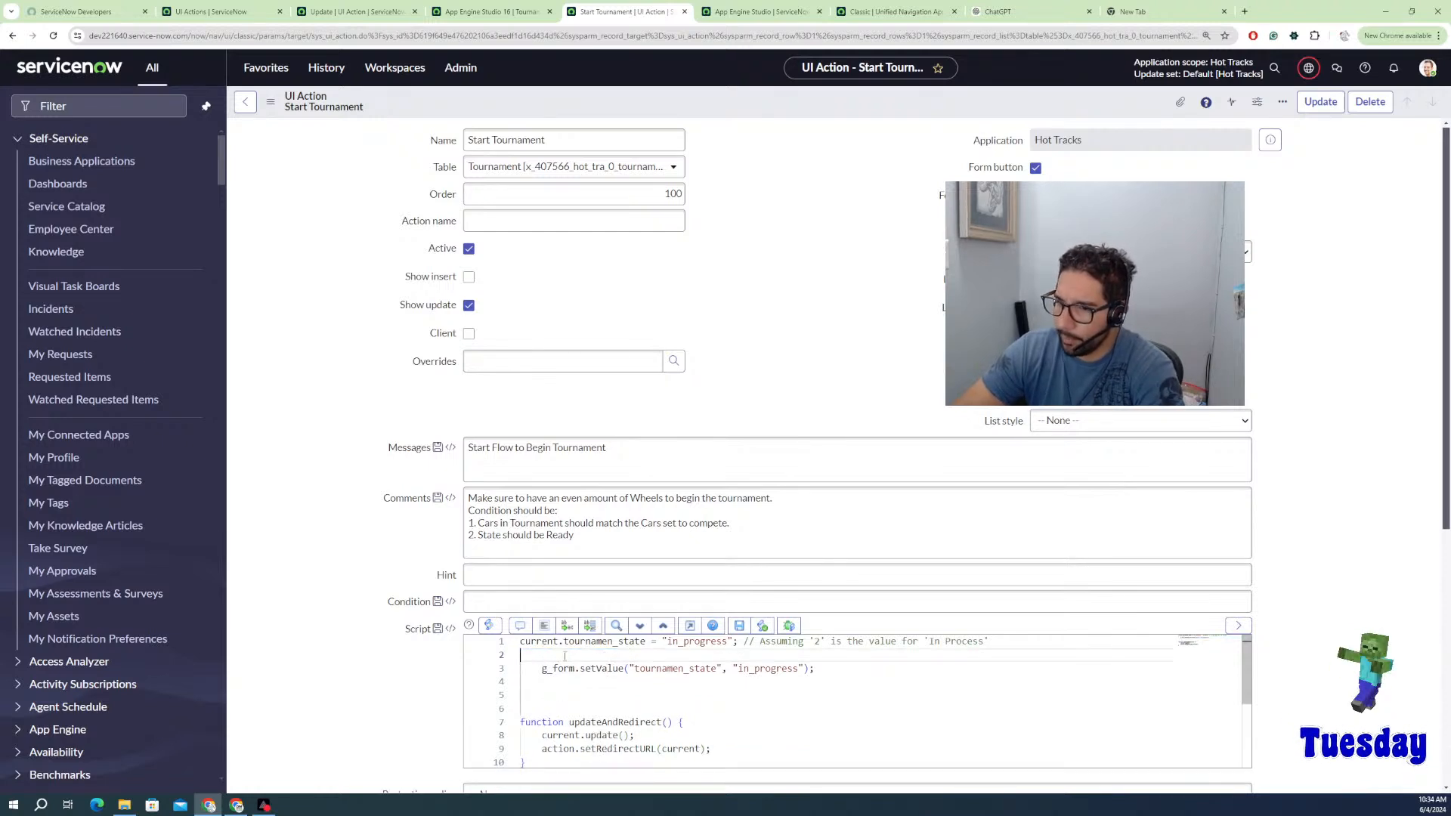
{"action": "left_click_drag", "start_coordinate": [521, 656], "coordinate": [514, 641]}
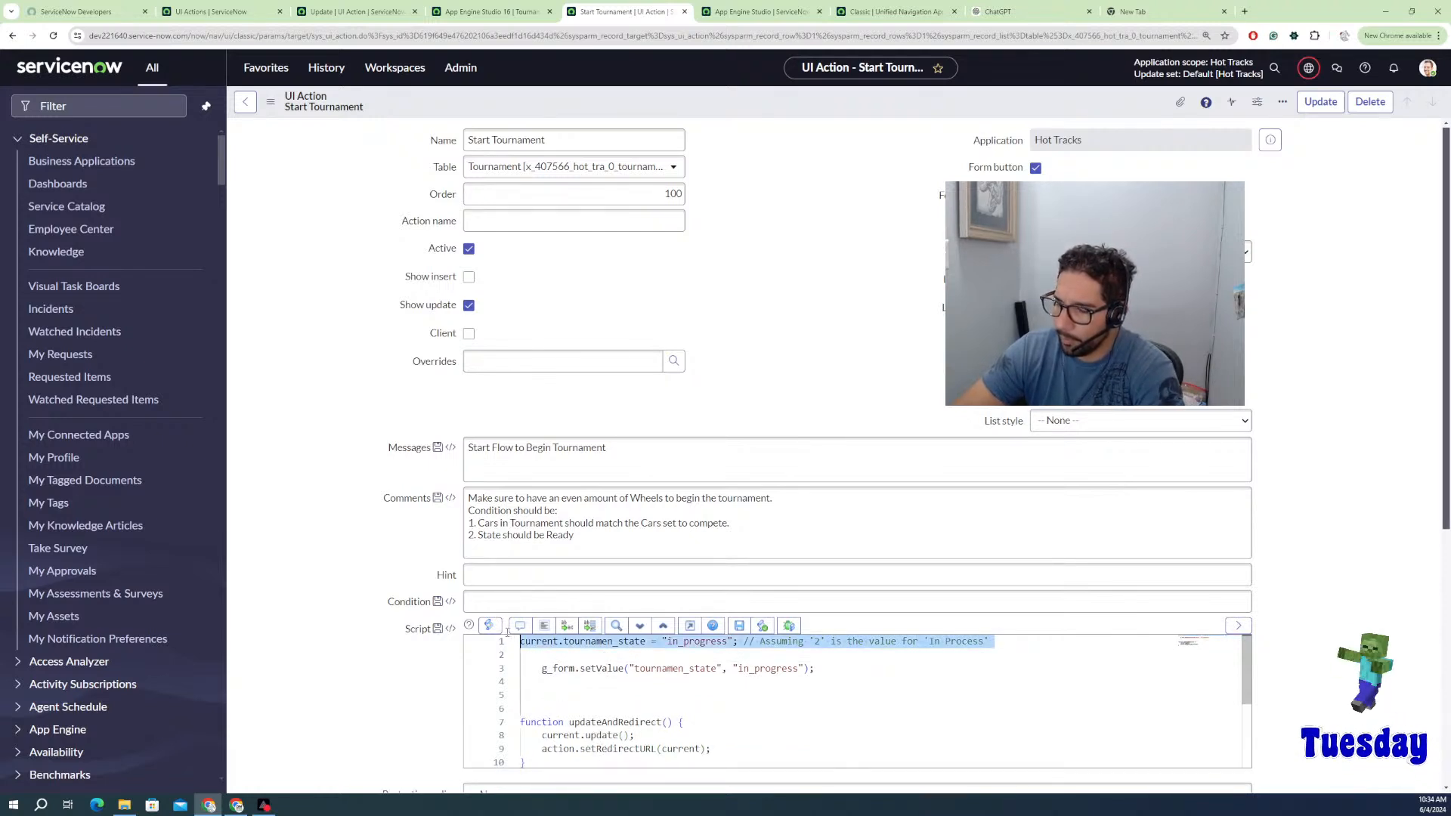
{"action": "key", "text": "BackSpace"}
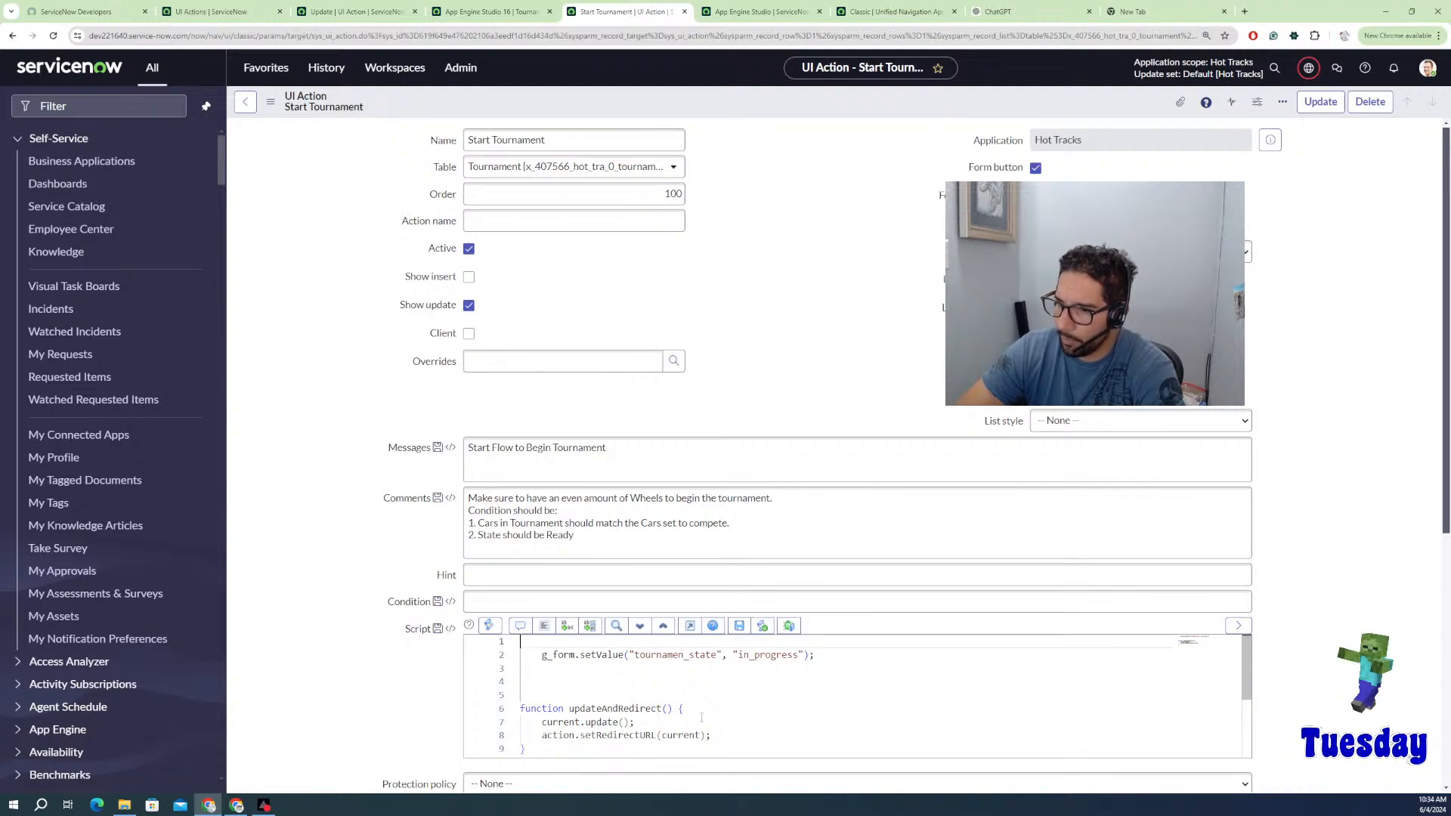
{"action": "left_click_drag", "start_coordinate": [704, 711], "coordinate": [529, 681]}
{"action": "key", "text": "BackSpace"}
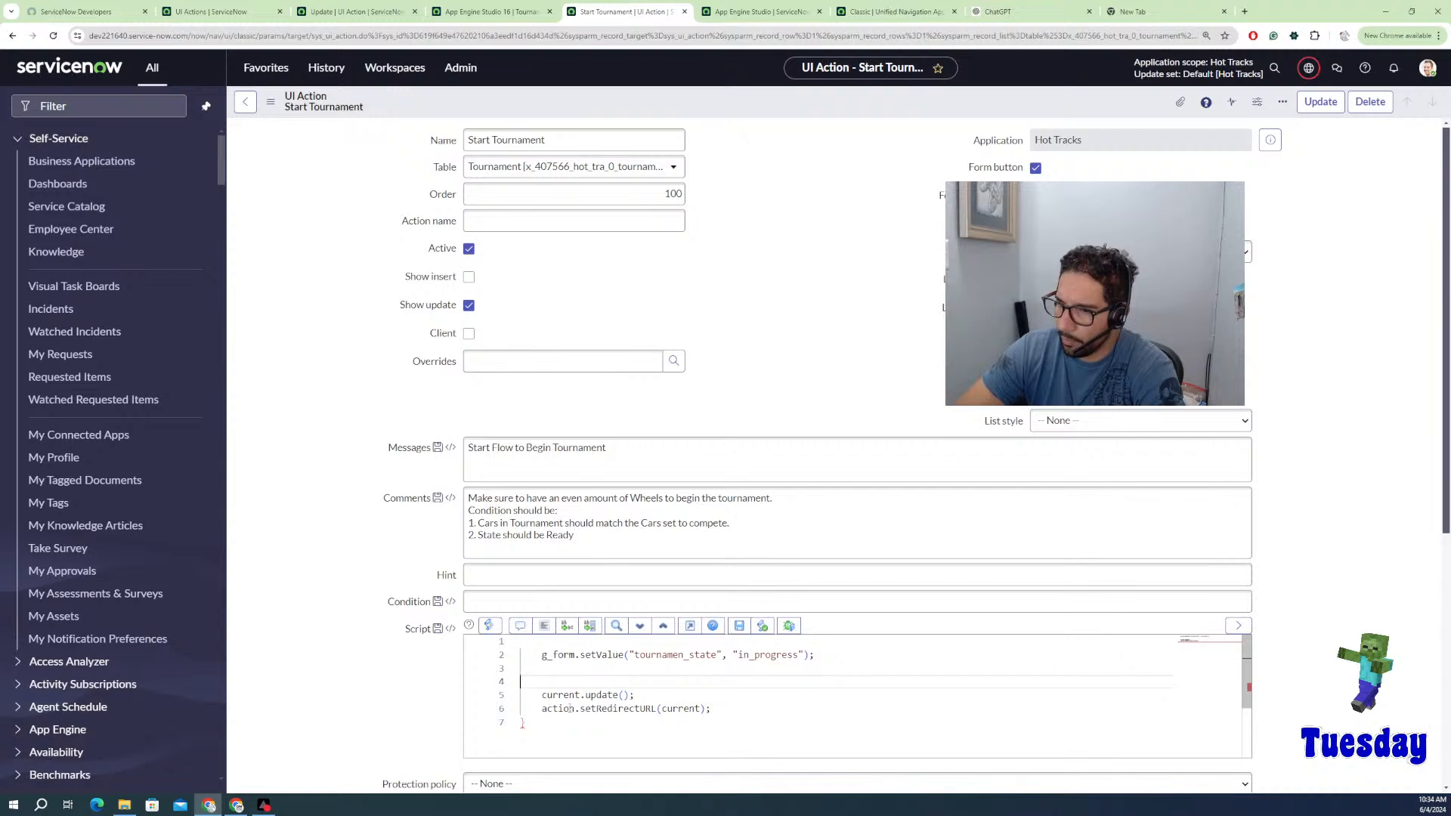
{"action": "left_click", "coordinate": [539, 722]}
{"action": "key", "text": "BackSpace"}
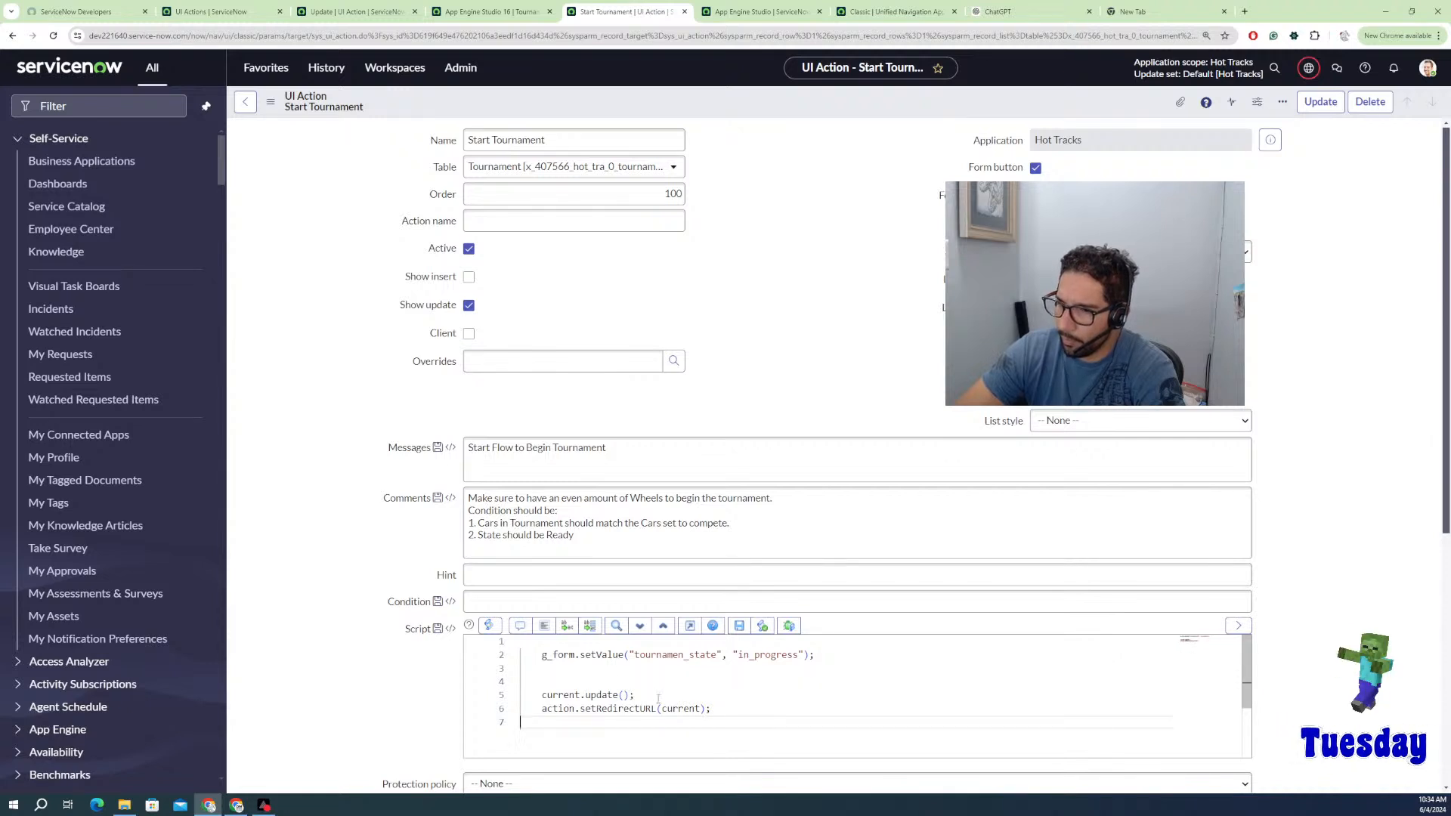
{"action": "left_click", "coordinate": [559, 682]}
{"action": "key", "text": "BackSpace"}
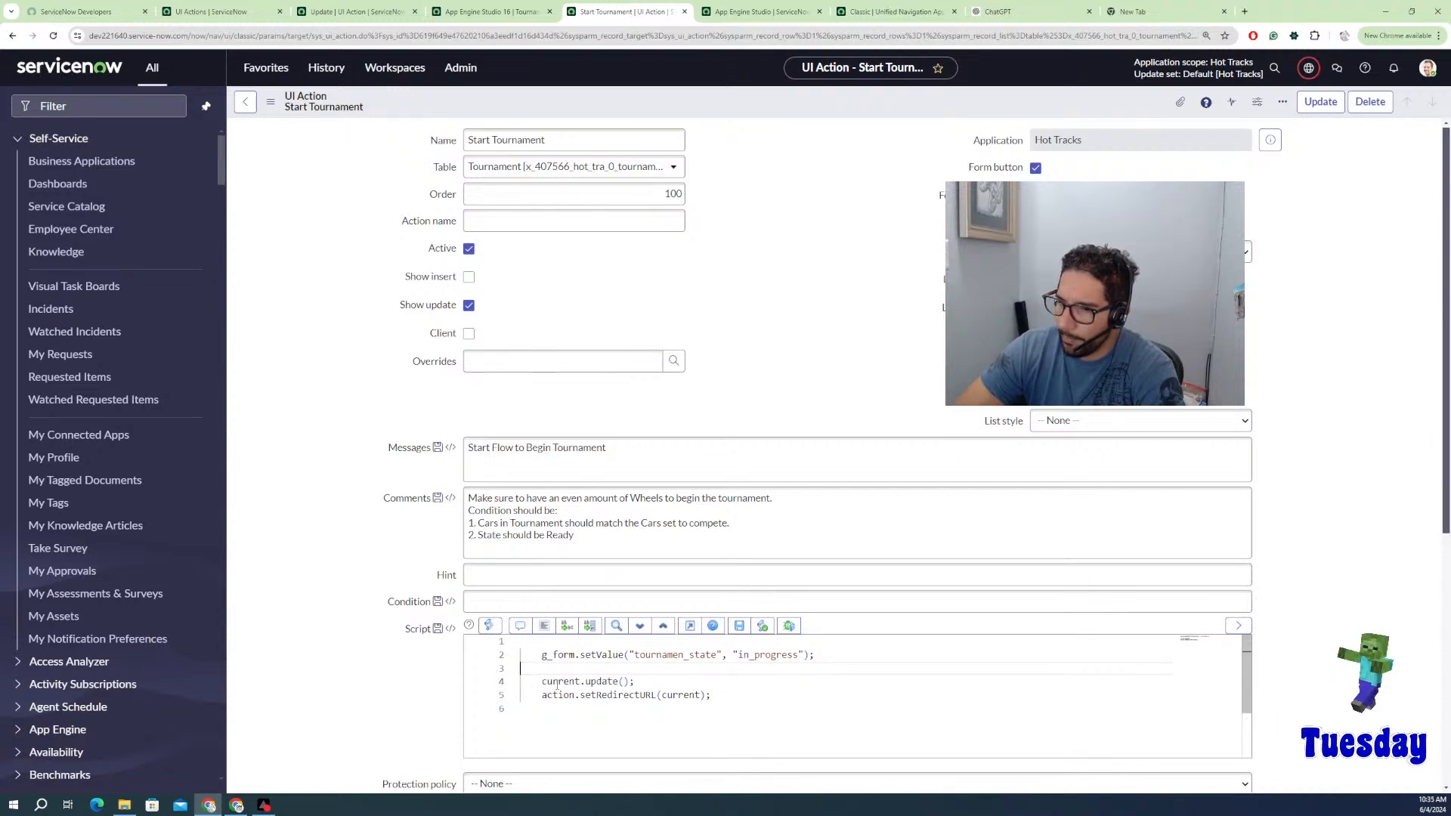
{"action": "key", "text": "BackSpace"}
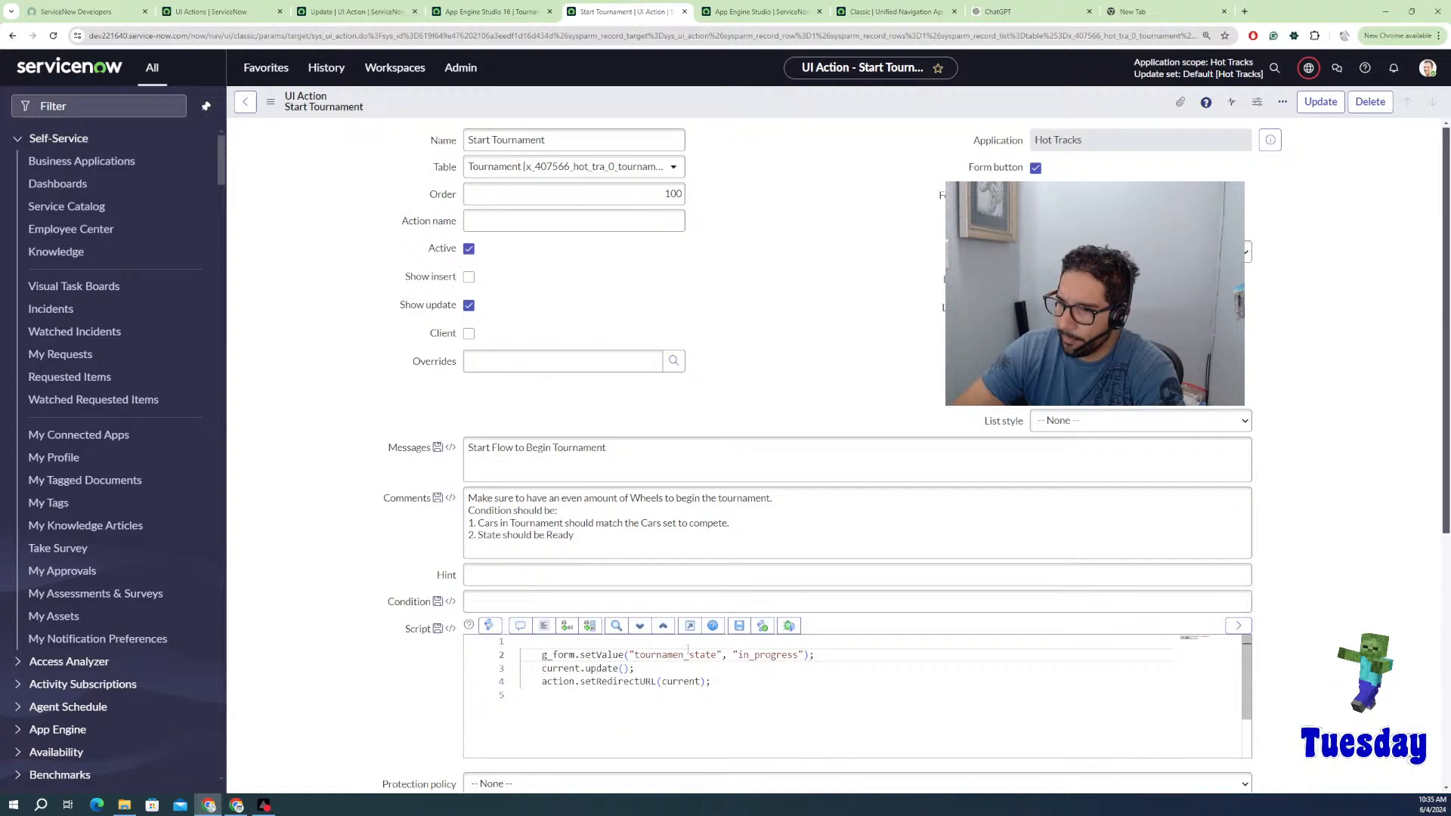
Step: Correct the field name to tournament_state and save the Start Tournament UI Action
{"action": "double_click", "coordinate": [681, 654]}
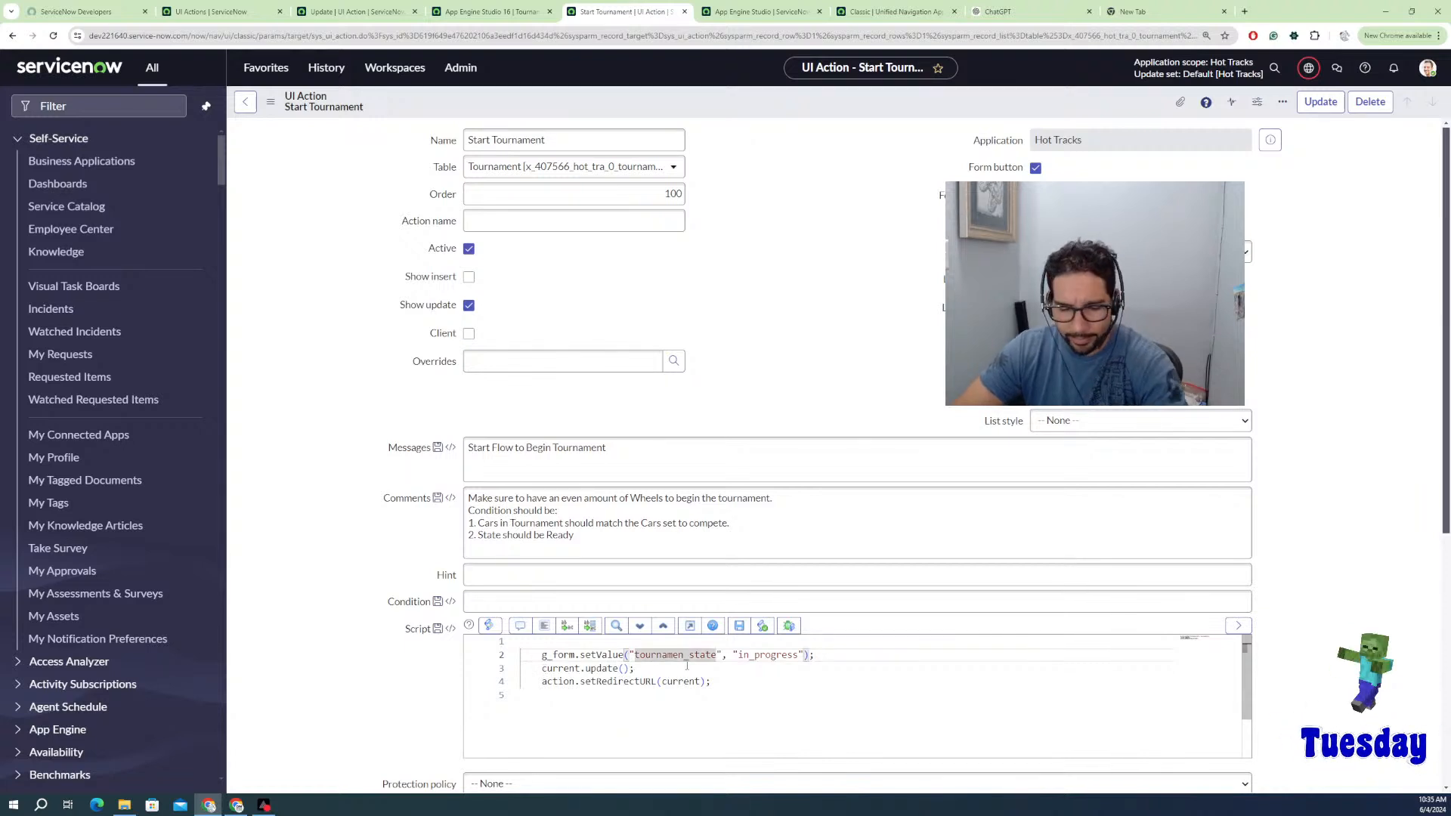
{"action": "type", "text": "tournament_state"}
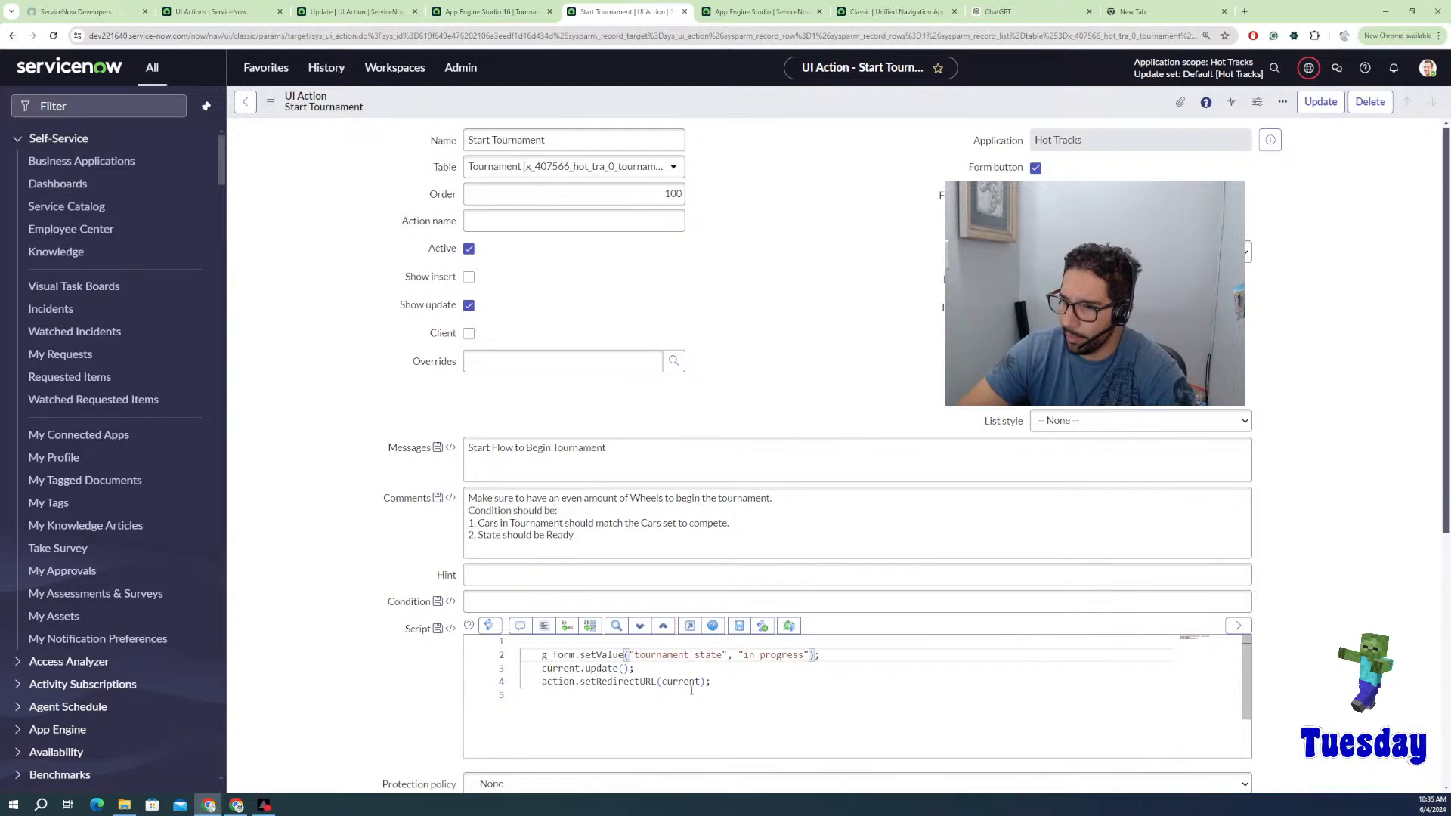
{"action": "left_click", "coordinate": [892, 682]}
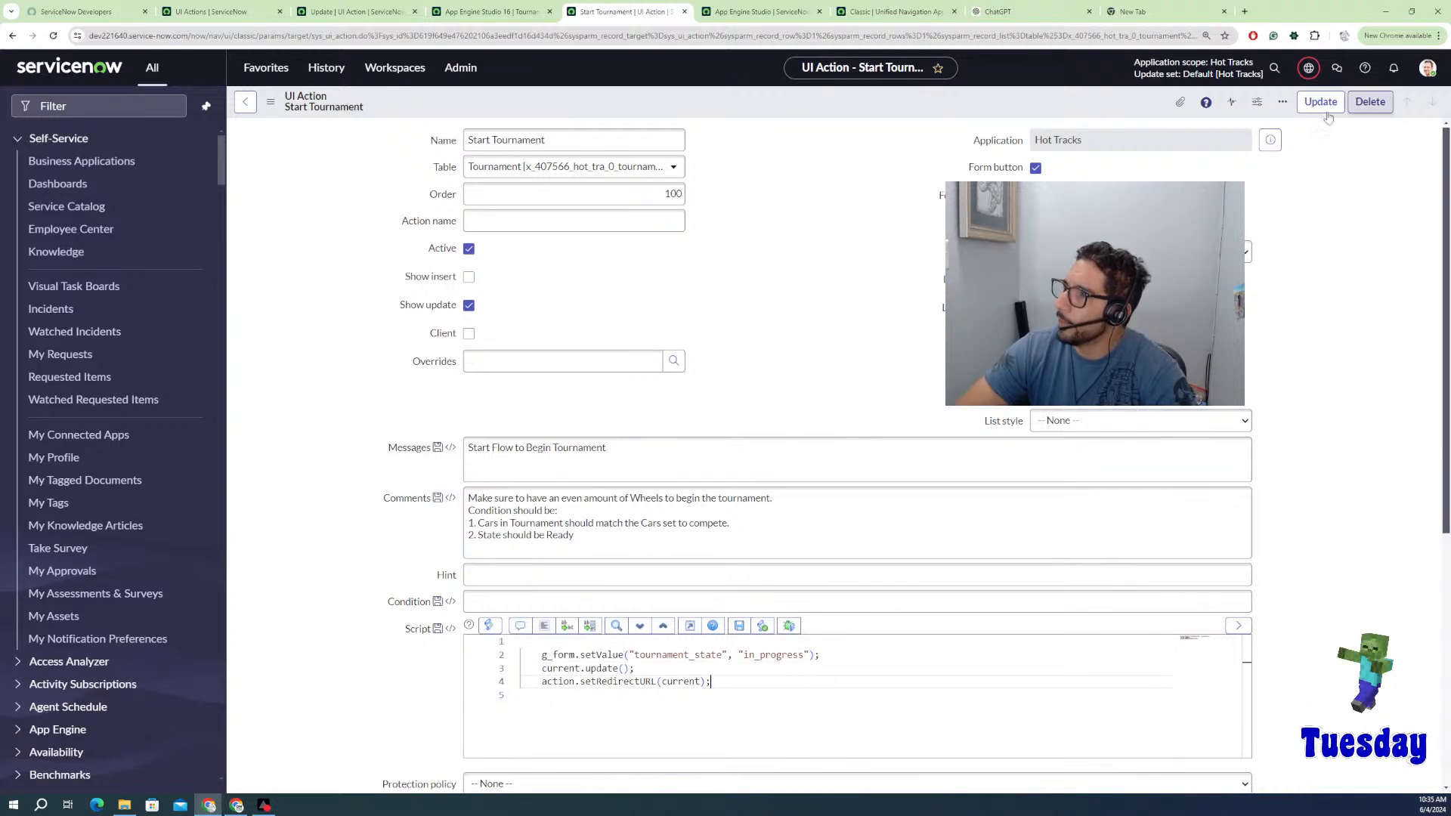
{"action": "right_click", "coordinate": [1093, 96]}
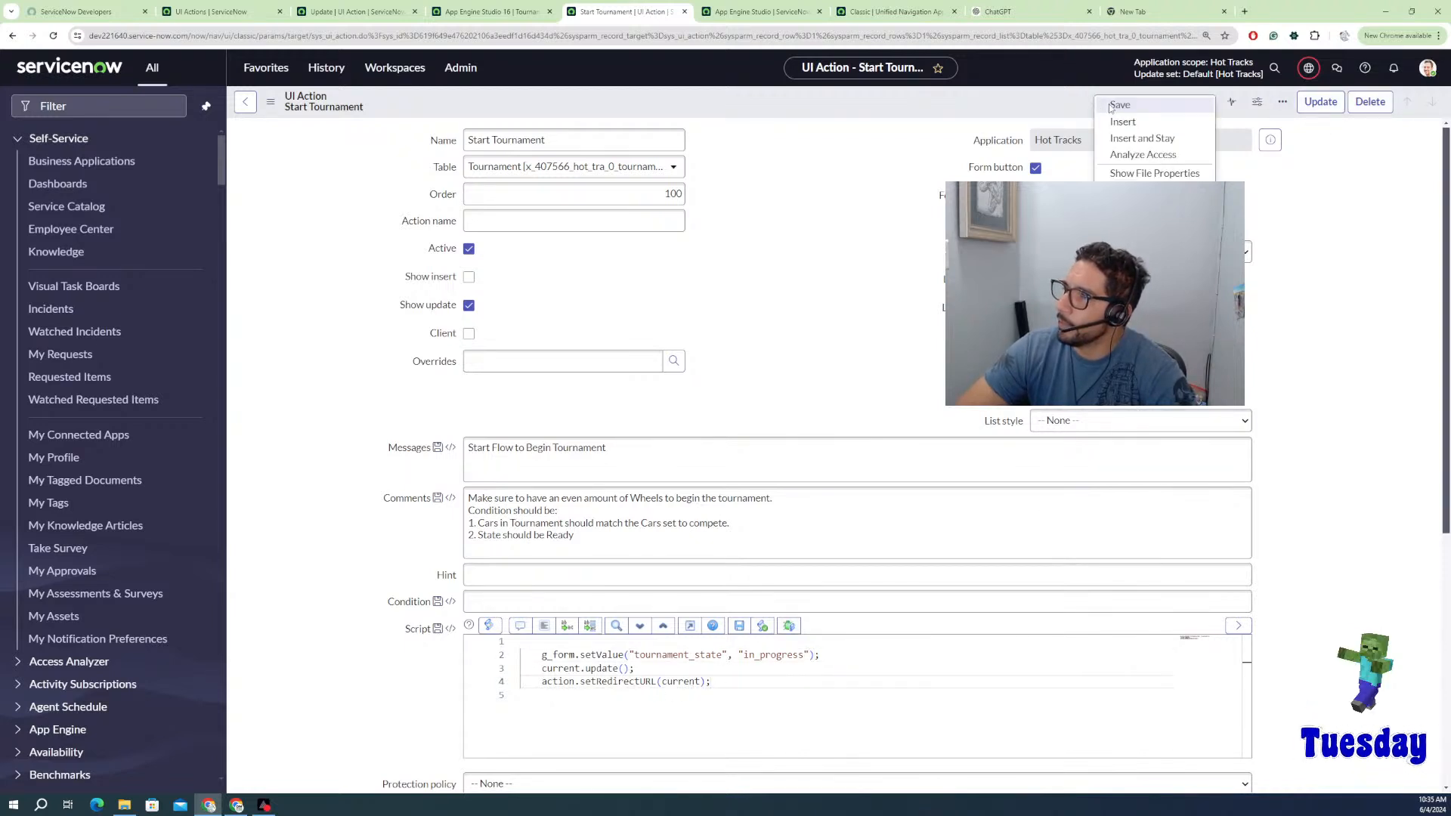
{"action": "left_click", "coordinate": [956, 155]}
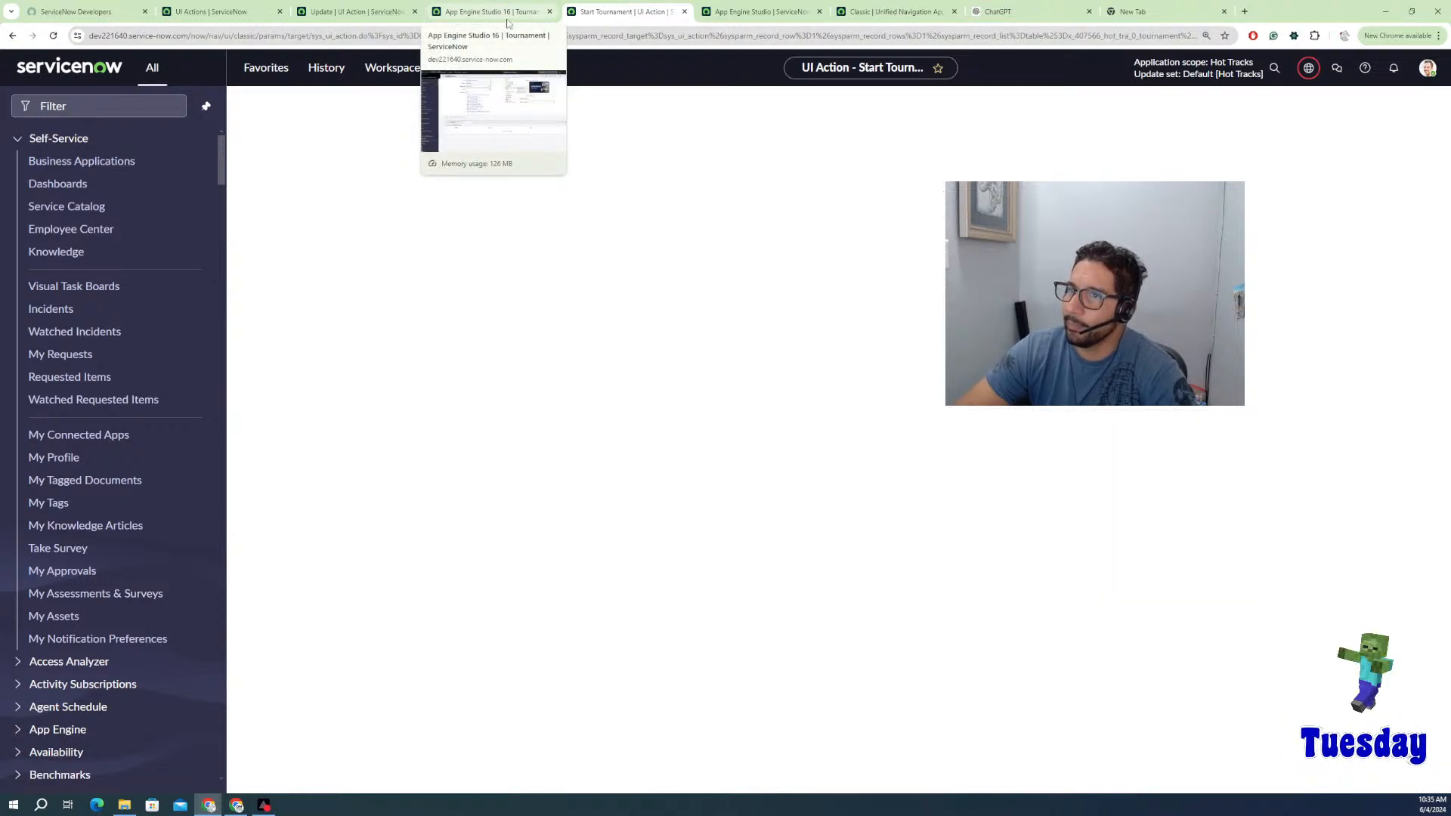
Step: Save the App Engine Studio 16 tournament record and reload its page
{"action": "left_click", "coordinate": [493, 15]}
{"action": "left_click", "coordinate": [761, 356]}
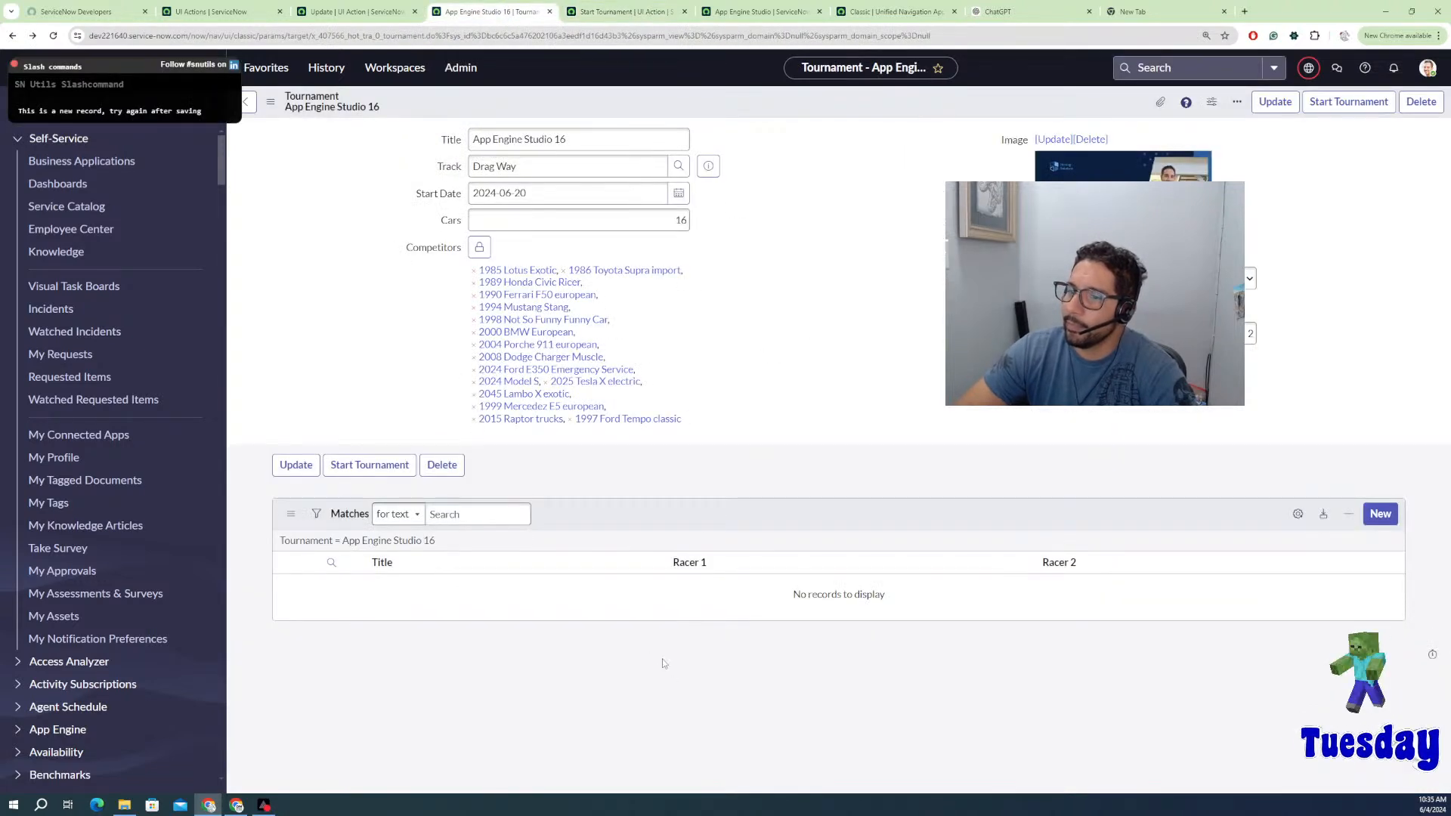
{"action": "right_click", "coordinate": [731, 531]}
{"action": "left_click", "coordinate": [715, 522]}
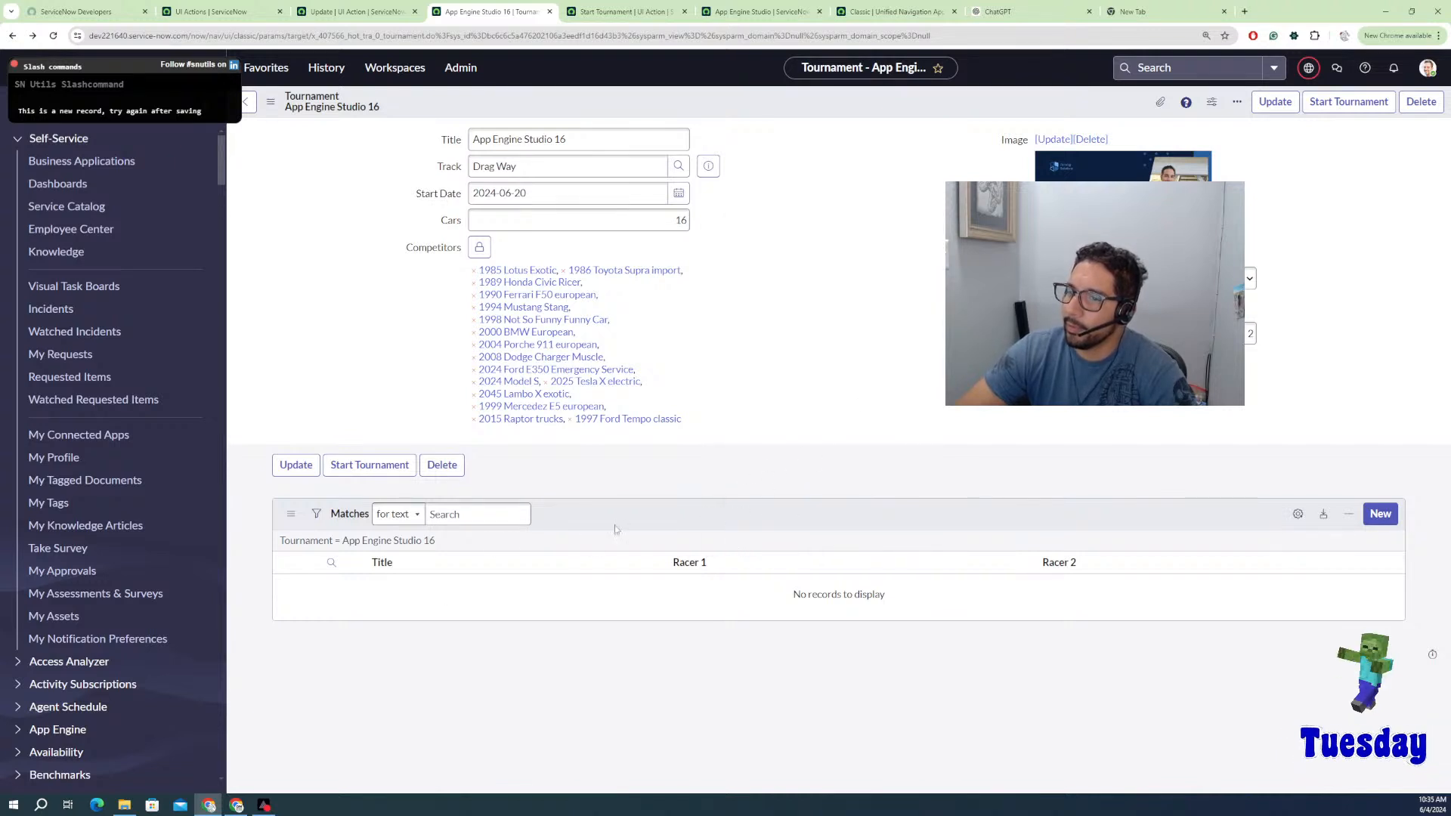
{"action": "right_click", "coordinate": [766, 110]}
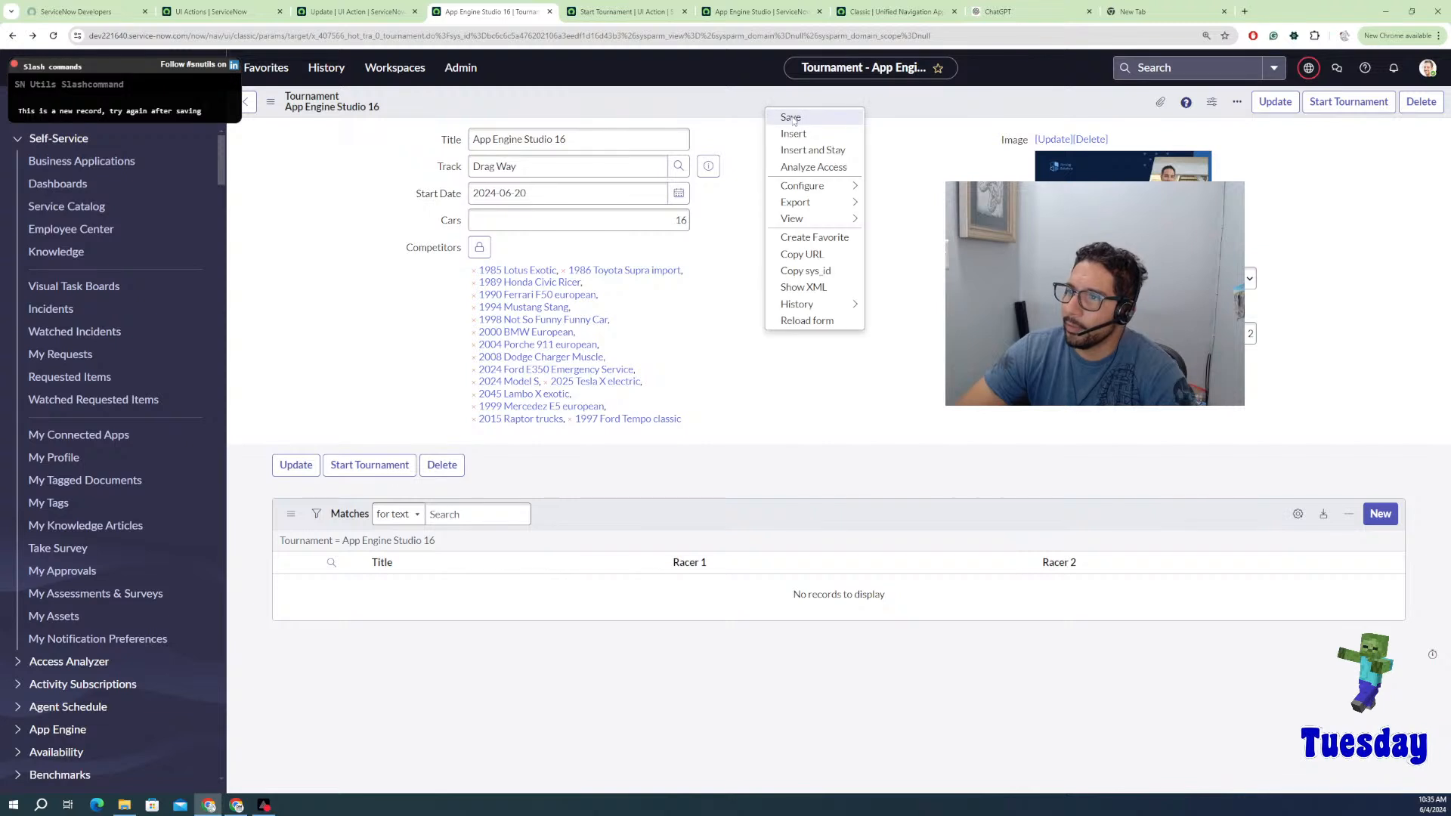
{"action": "left_click", "coordinate": [793, 133]}
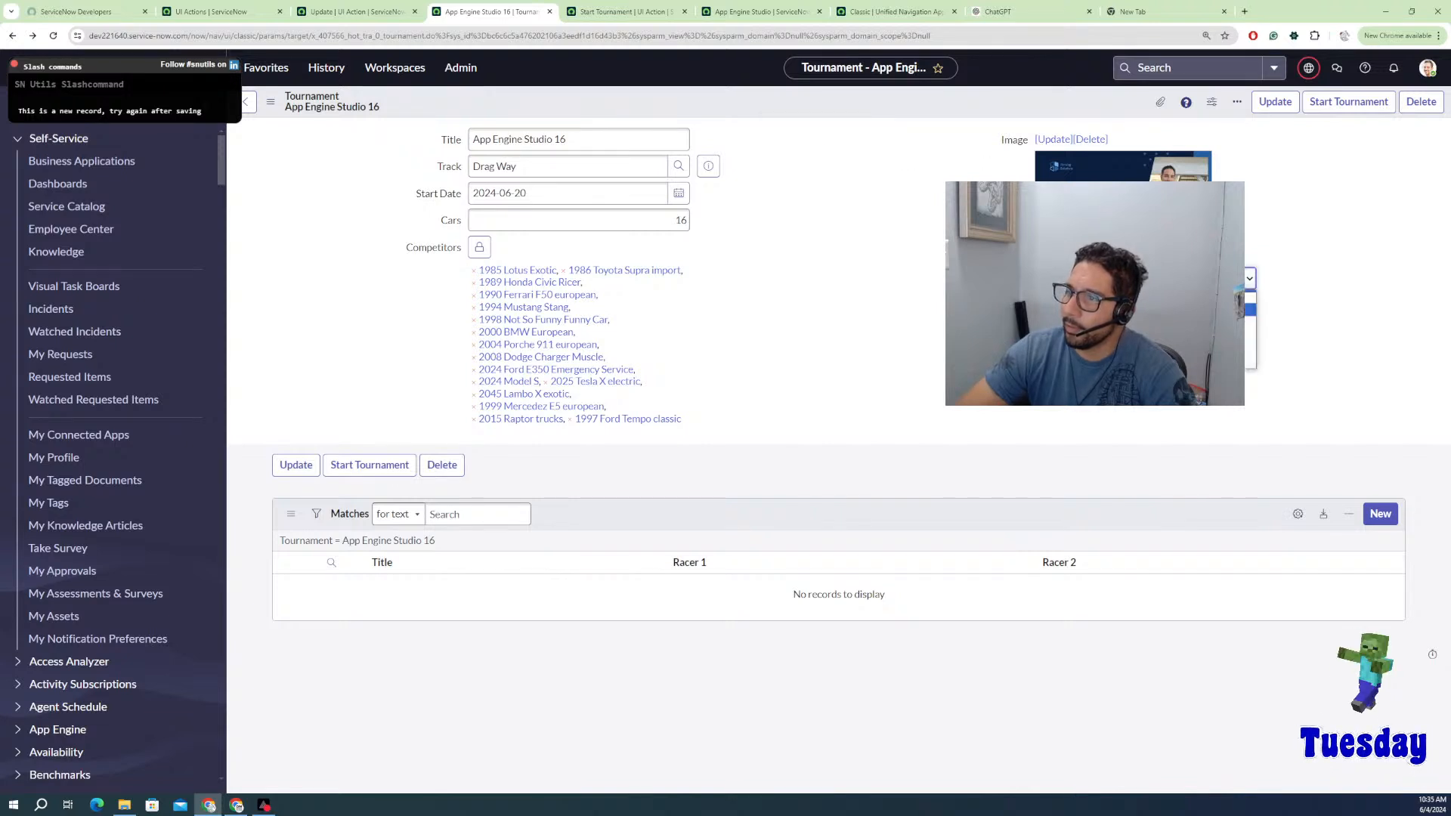
{"action": "key", "text": "Return"}
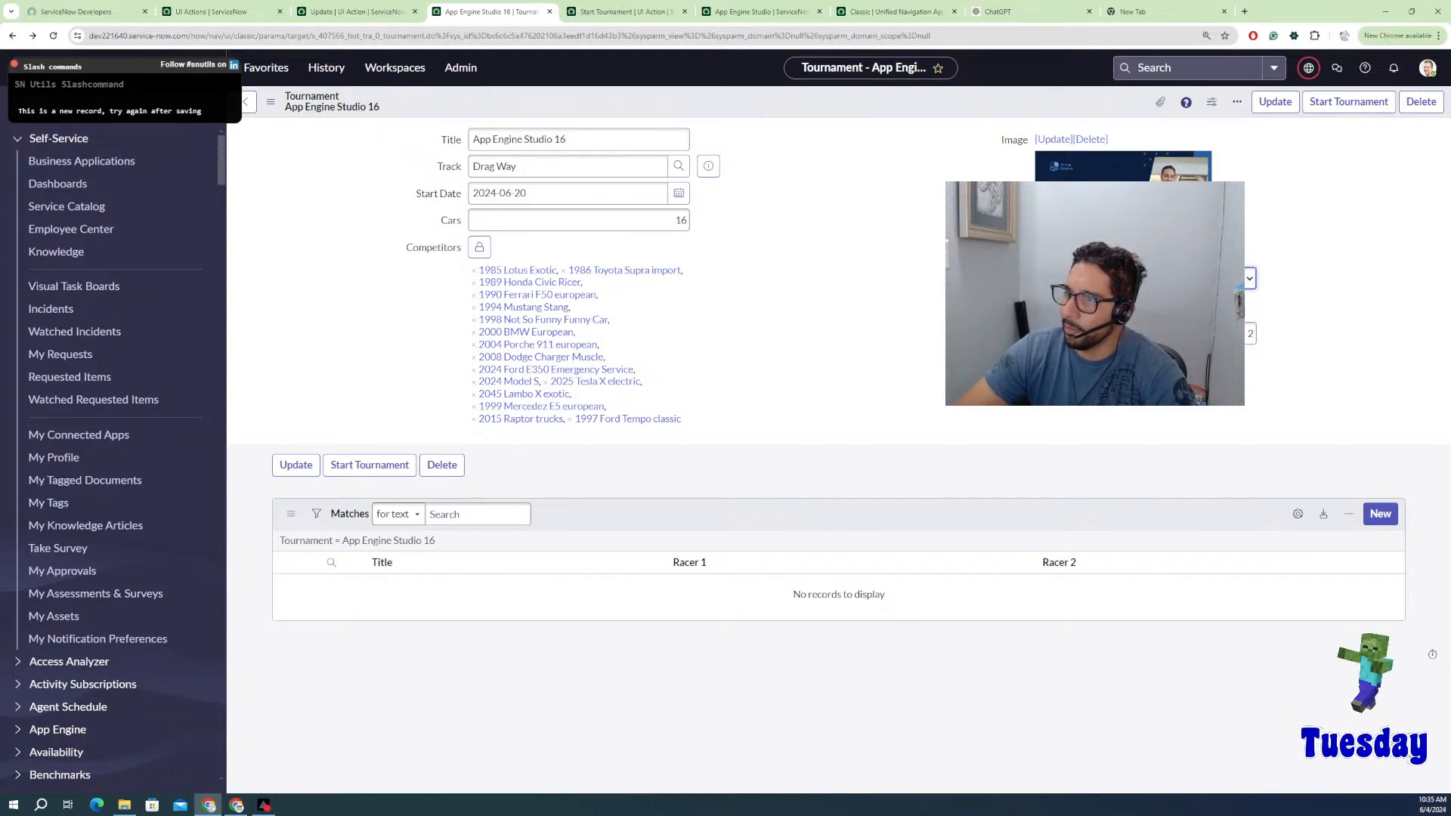
{"action": "right_click", "coordinate": [987, 99]}
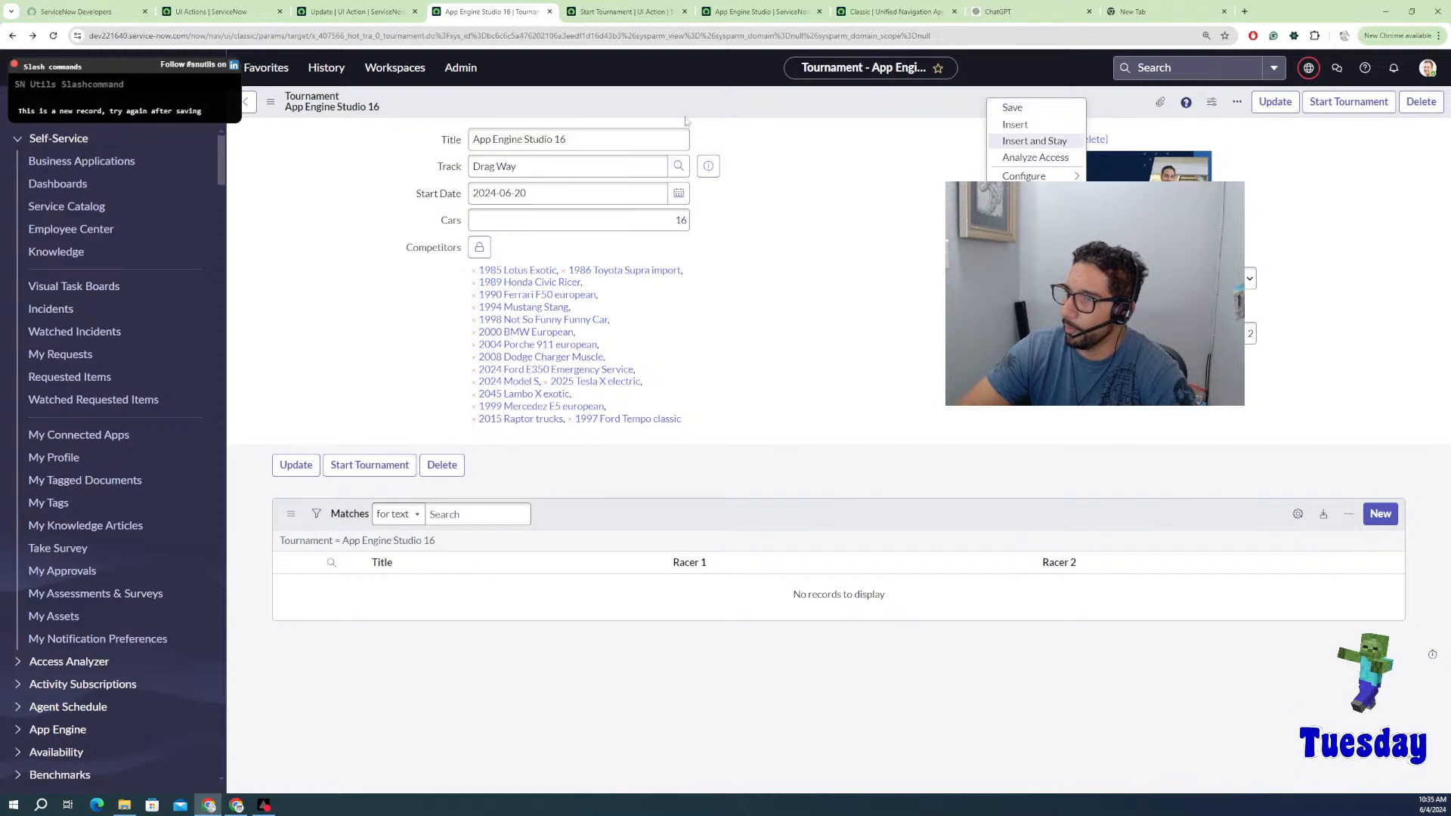
{"action": "key", "text": "Return"}
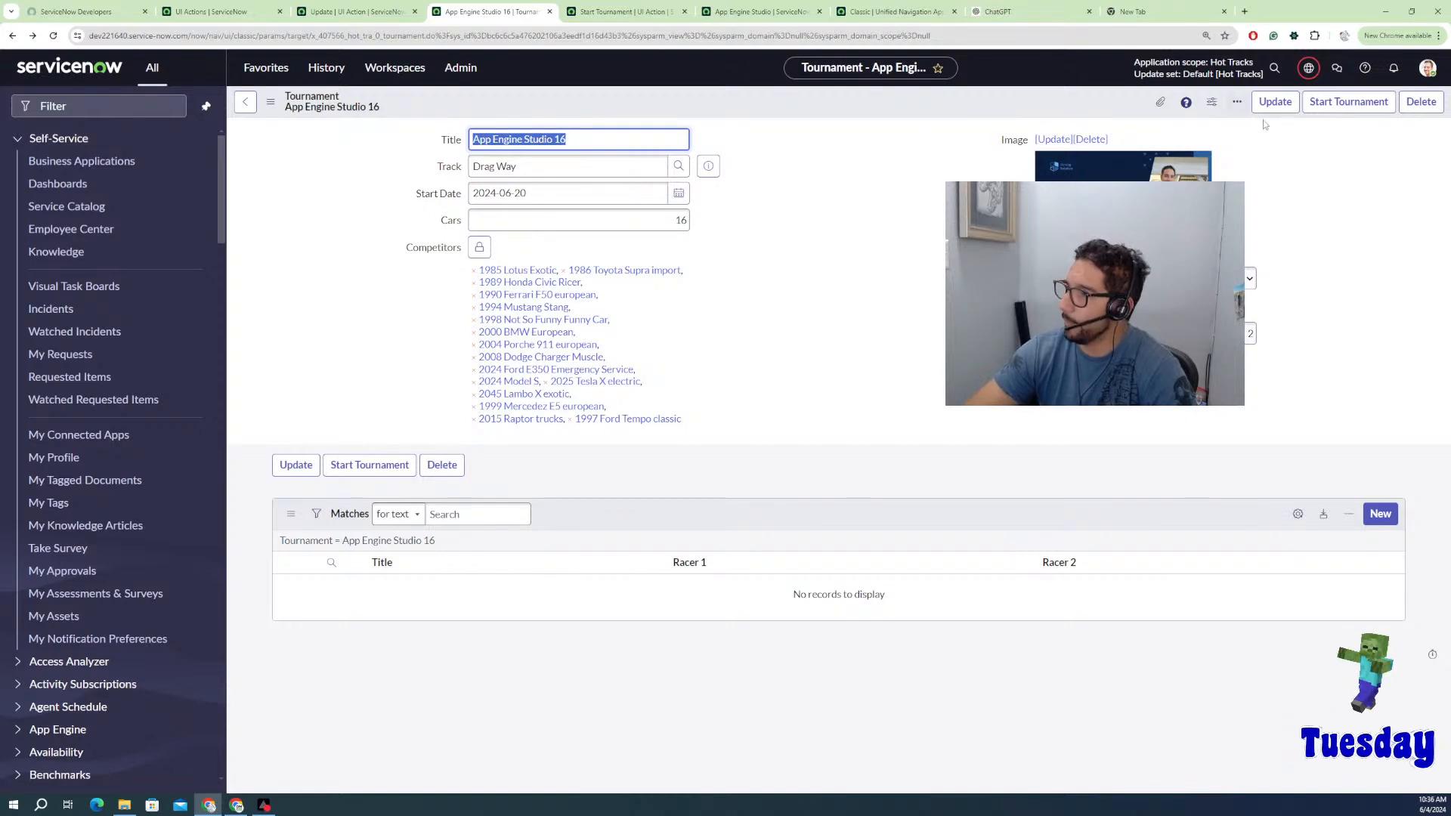
Step: Run Start Tournament, save the tournament again and rerun Start Tournament
{"action": "left_click", "coordinate": [1349, 101]}
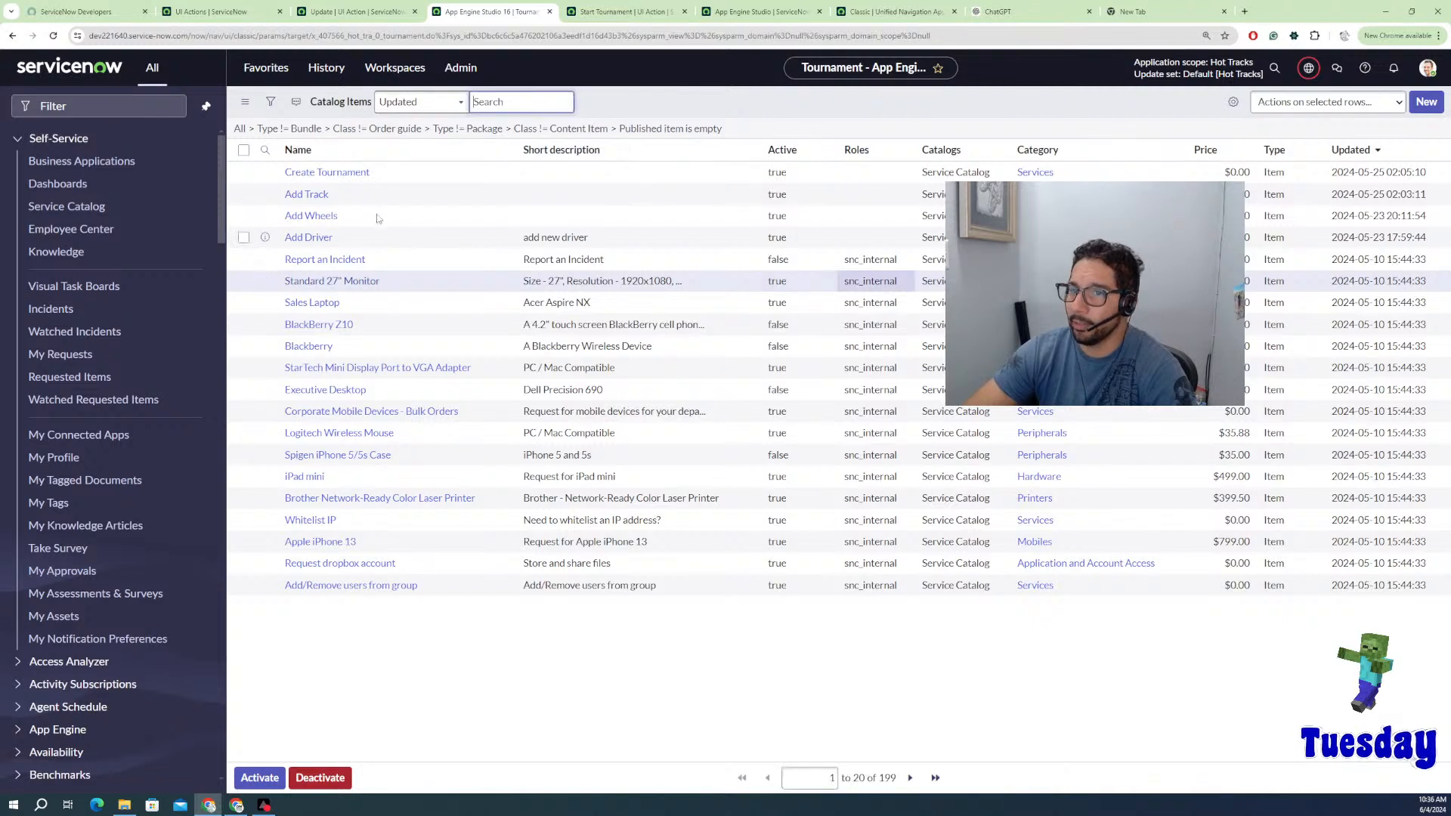
{"action": "left_click", "coordinate": [12, 36]}
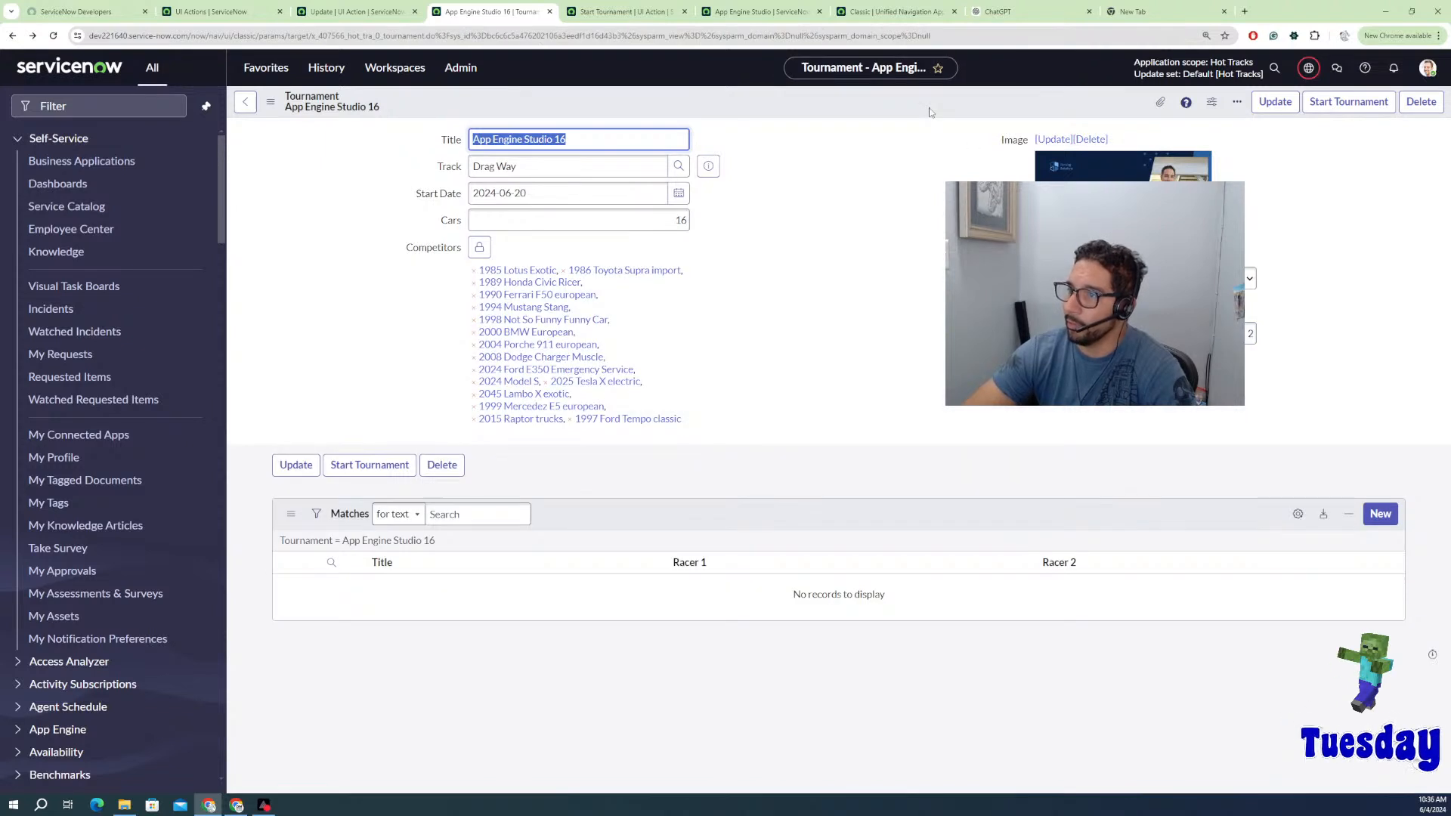
{"action": "right_click", "coordinate": [931, 111]}
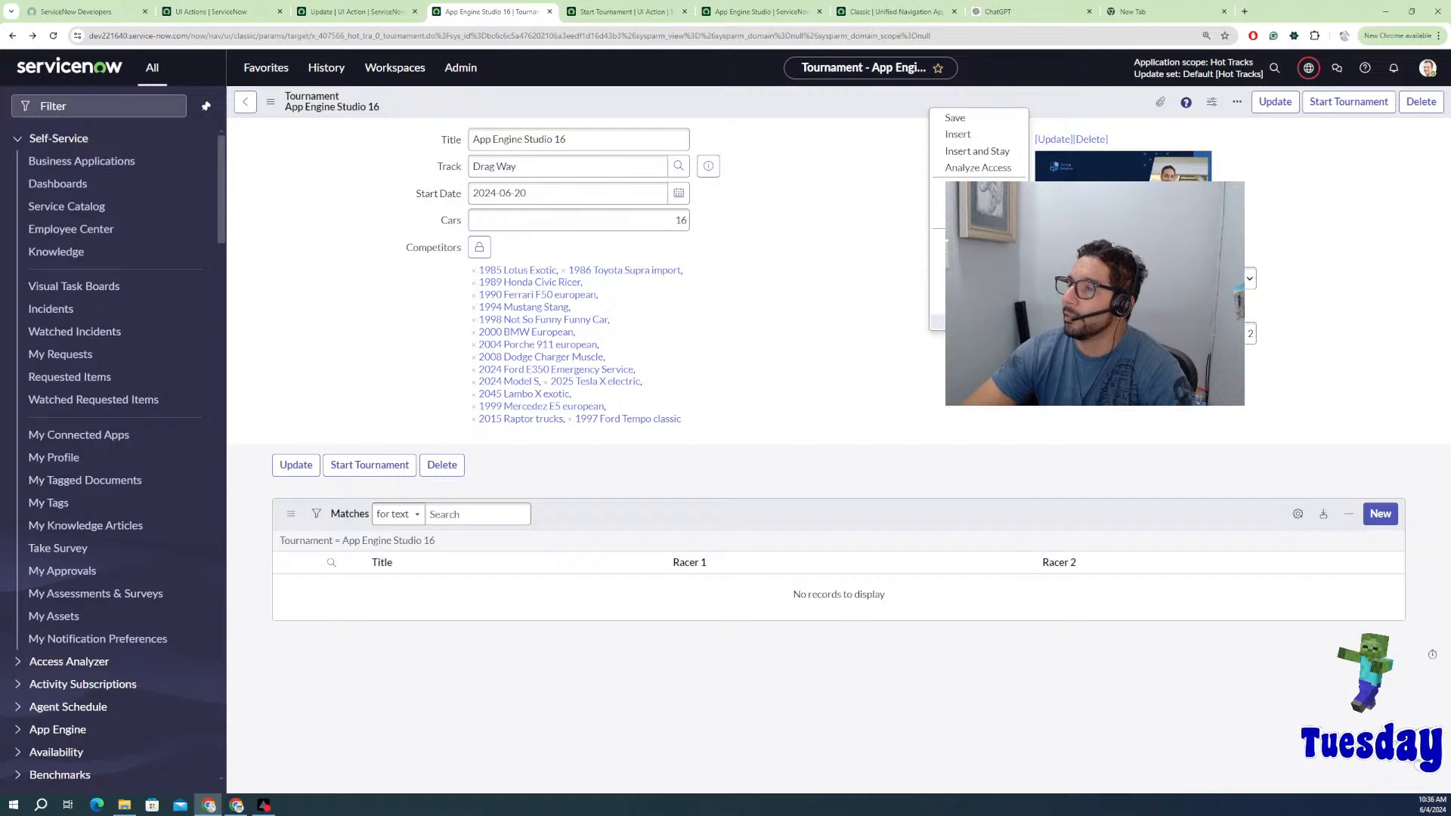
{"action": "left_click", "coordinate": [937, 305]}
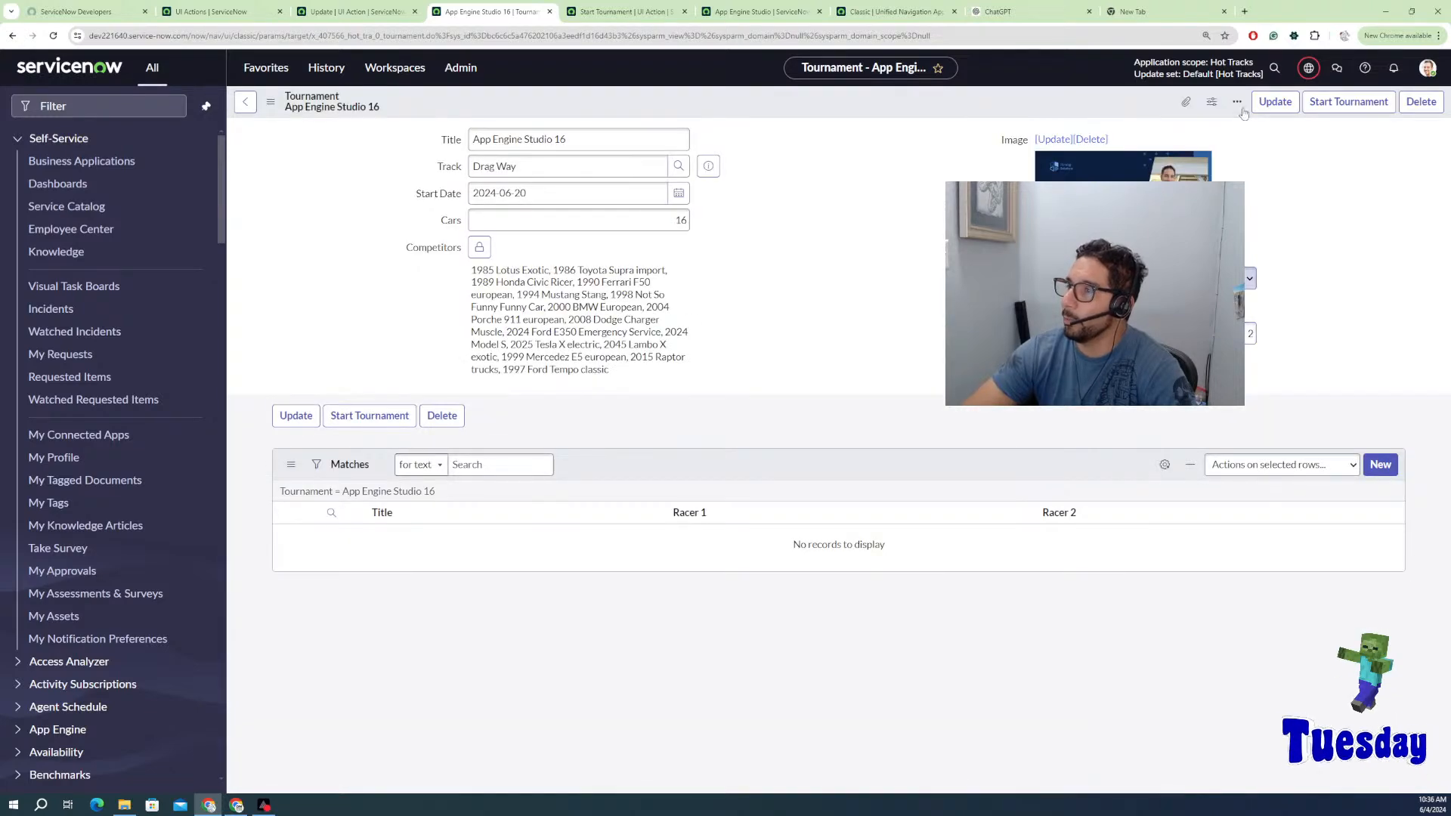
{"action": "left_click", "coordinate": [1347, 106]}
{"action": "left_click", "coordinate": [618, 11]}
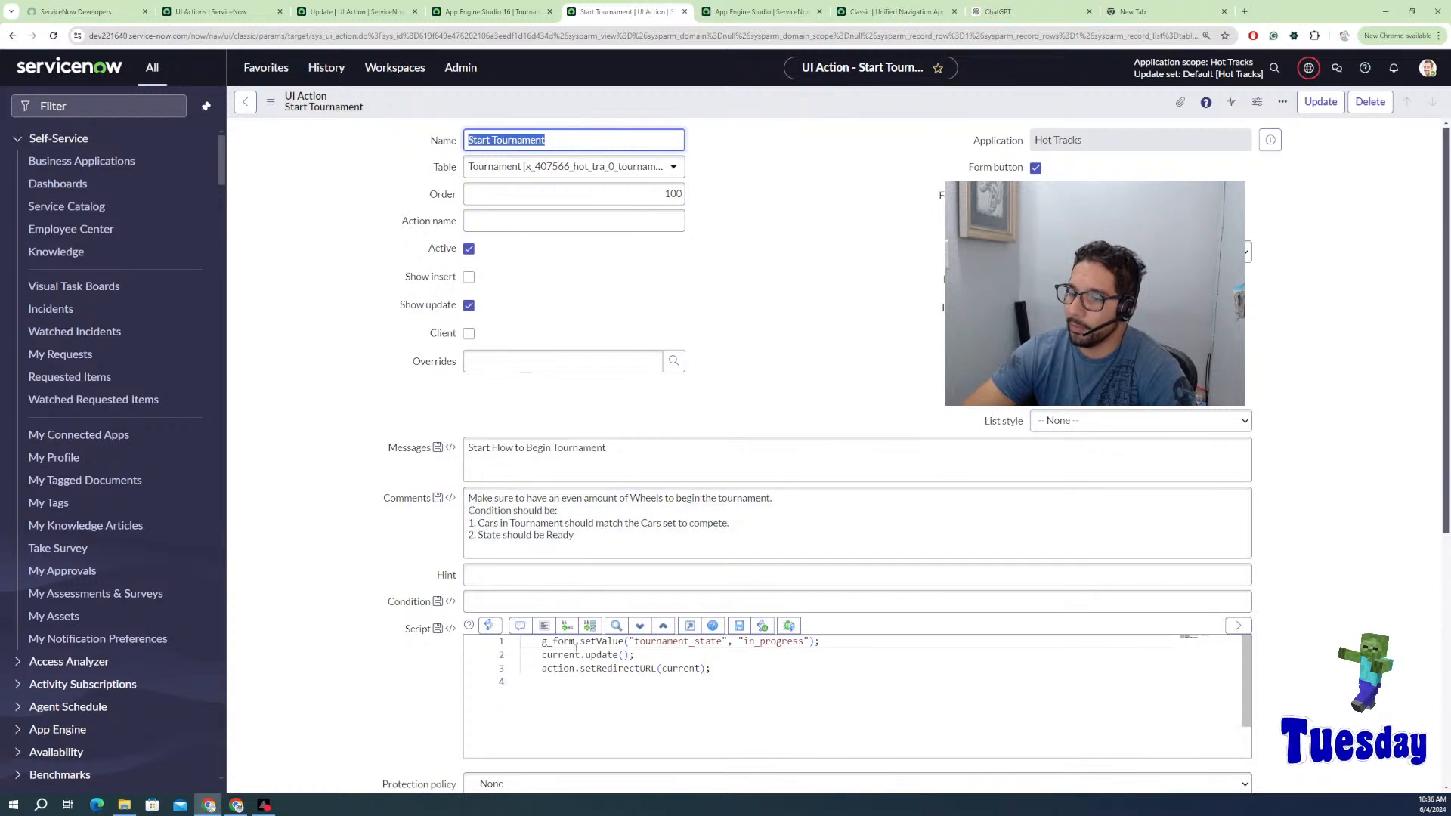
Step: Replace g_form.setValue on line 1 with current. using autocomplete, dropping the parenthesis
{"action": "left_click_drag", "start_coordinate": [704, 695], "coordinate": [521, 641]}
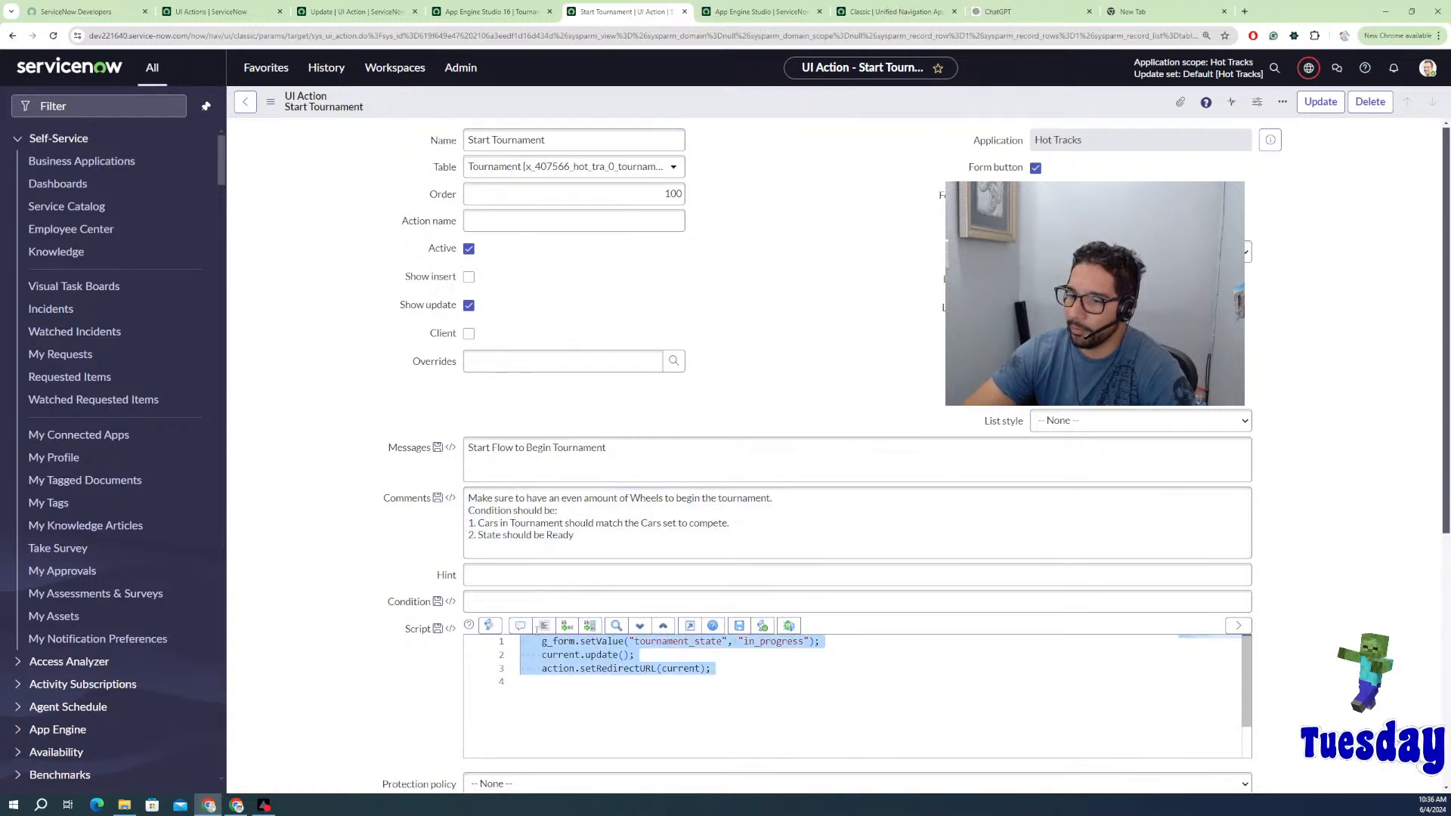
{"action": "left_click_drag", "start_coordinate": [624, 641], "coordinate": [541, 641]}
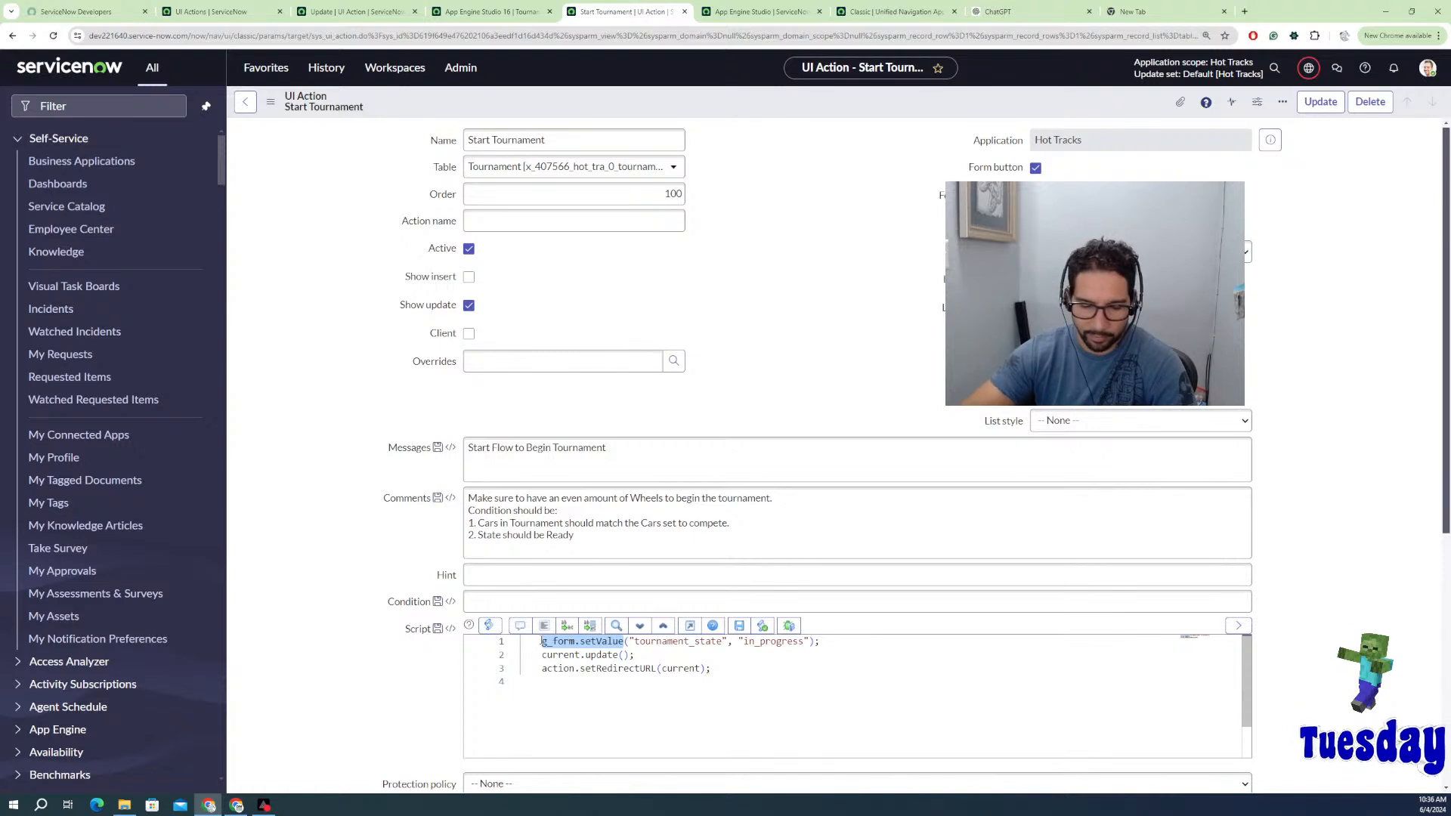
{"action": "type", "text": "curre"}
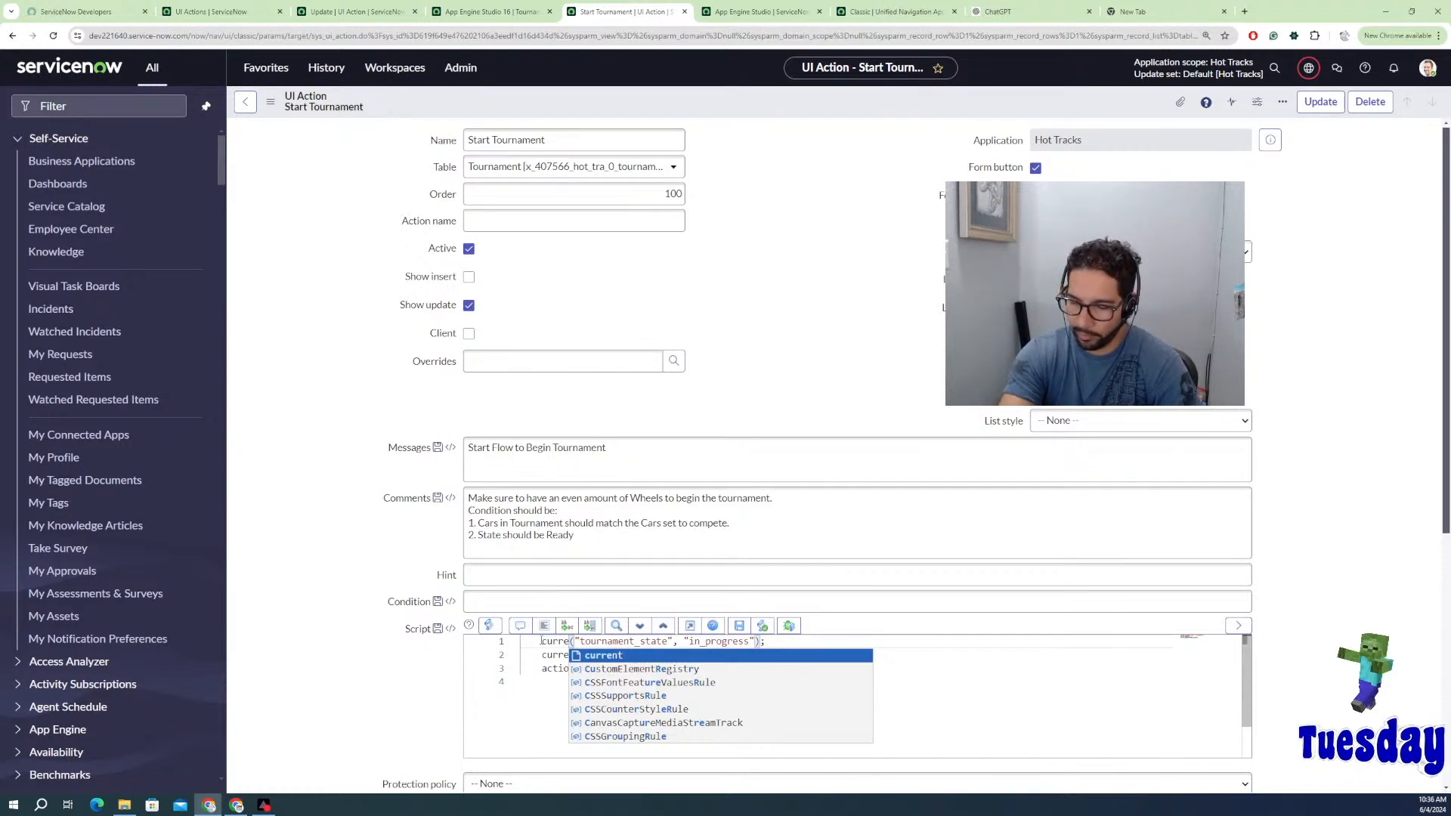
{"action": "key", "text": "Return"}
{"action": "type", "text": "."}
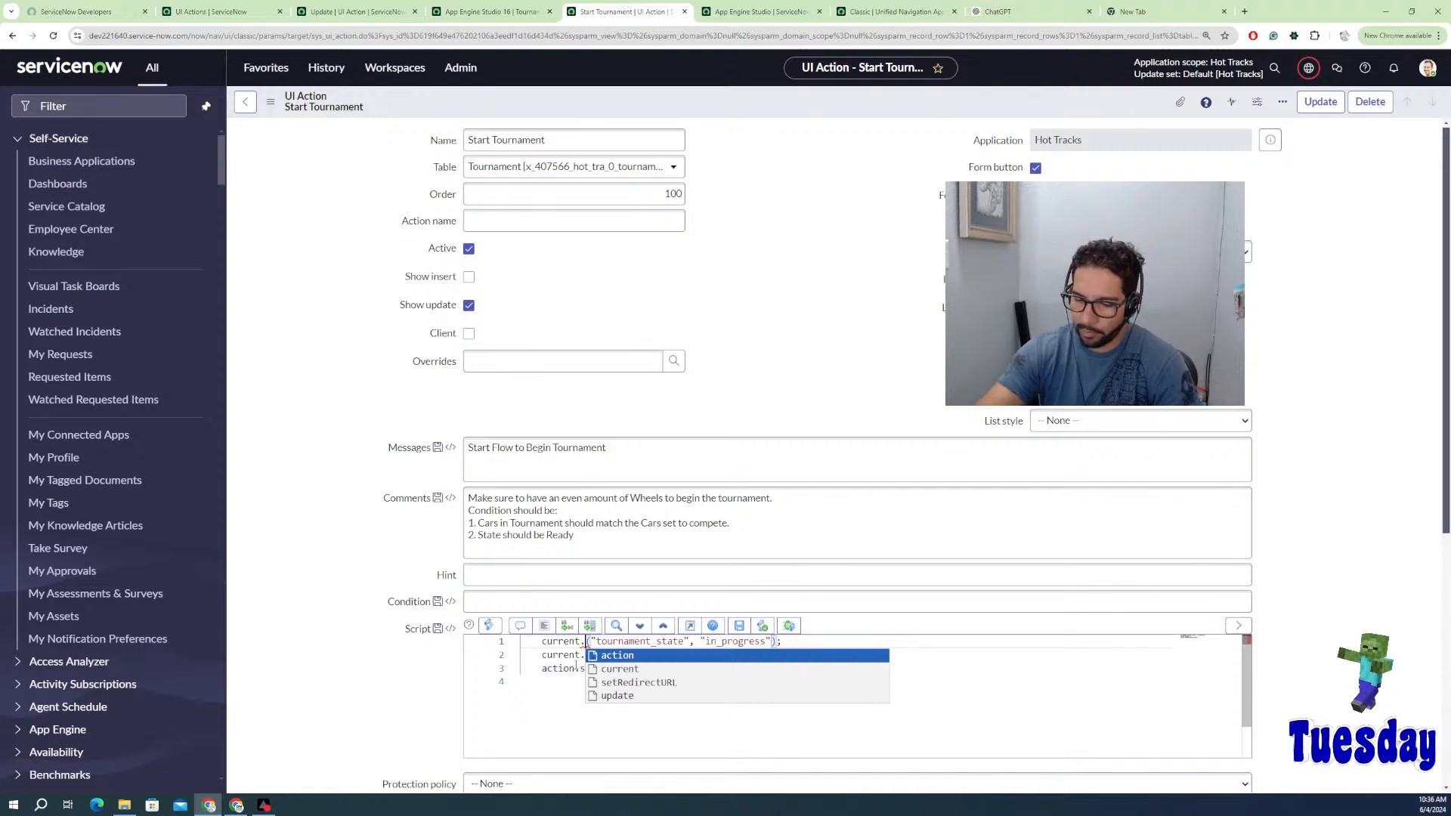
{"action": "key", "text": "Delete"}
{"action": "key", "text": "Delete"}
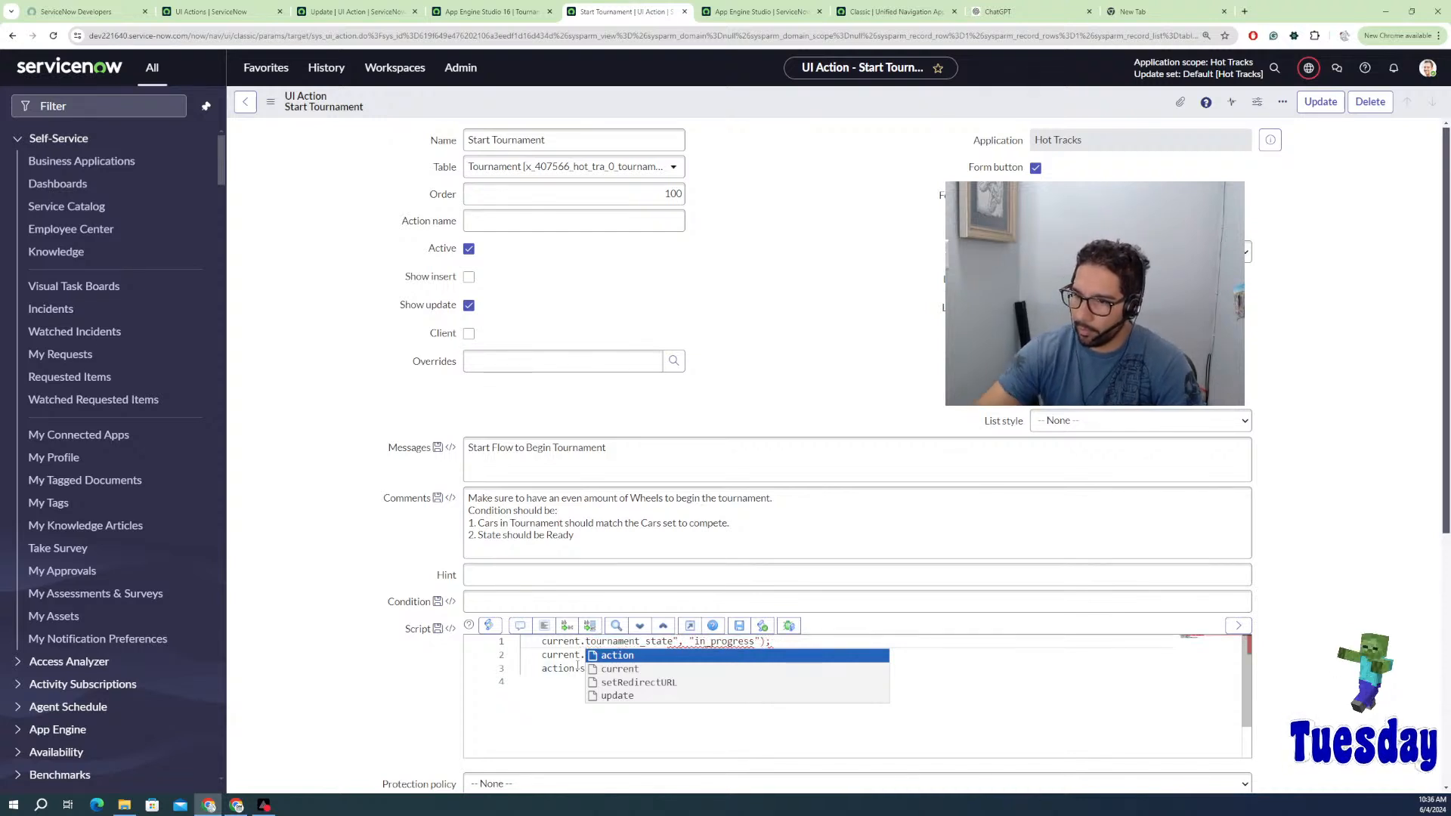
Step: Finish line 1 as current.tournament_state = "in_progress" and revisit the ChatGPT UI-action answer
{"action": "key", "text": "Escape"}
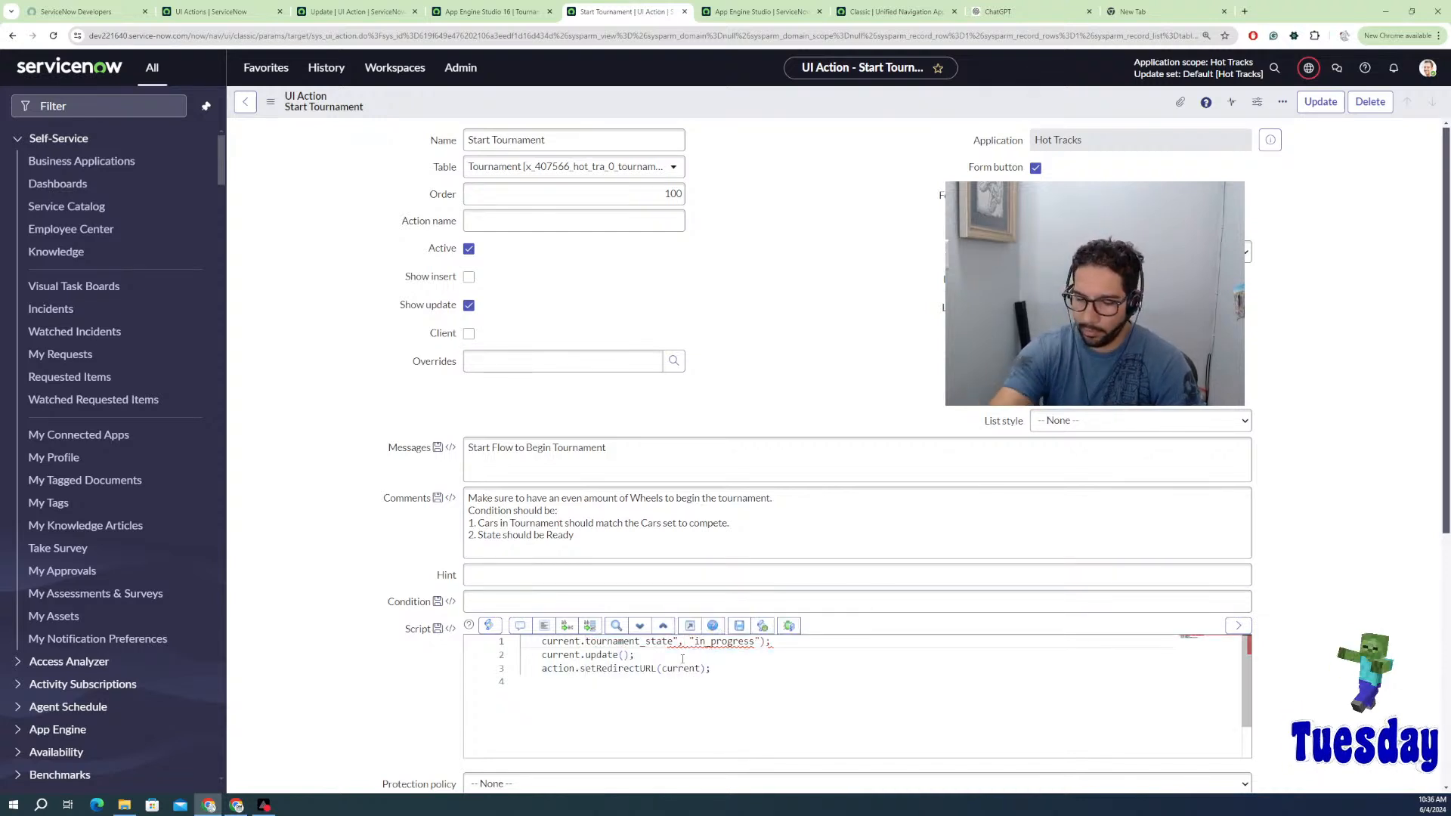
{"action": "key", "text": "Delete"}
{"action": "key", "text": "Delete"}
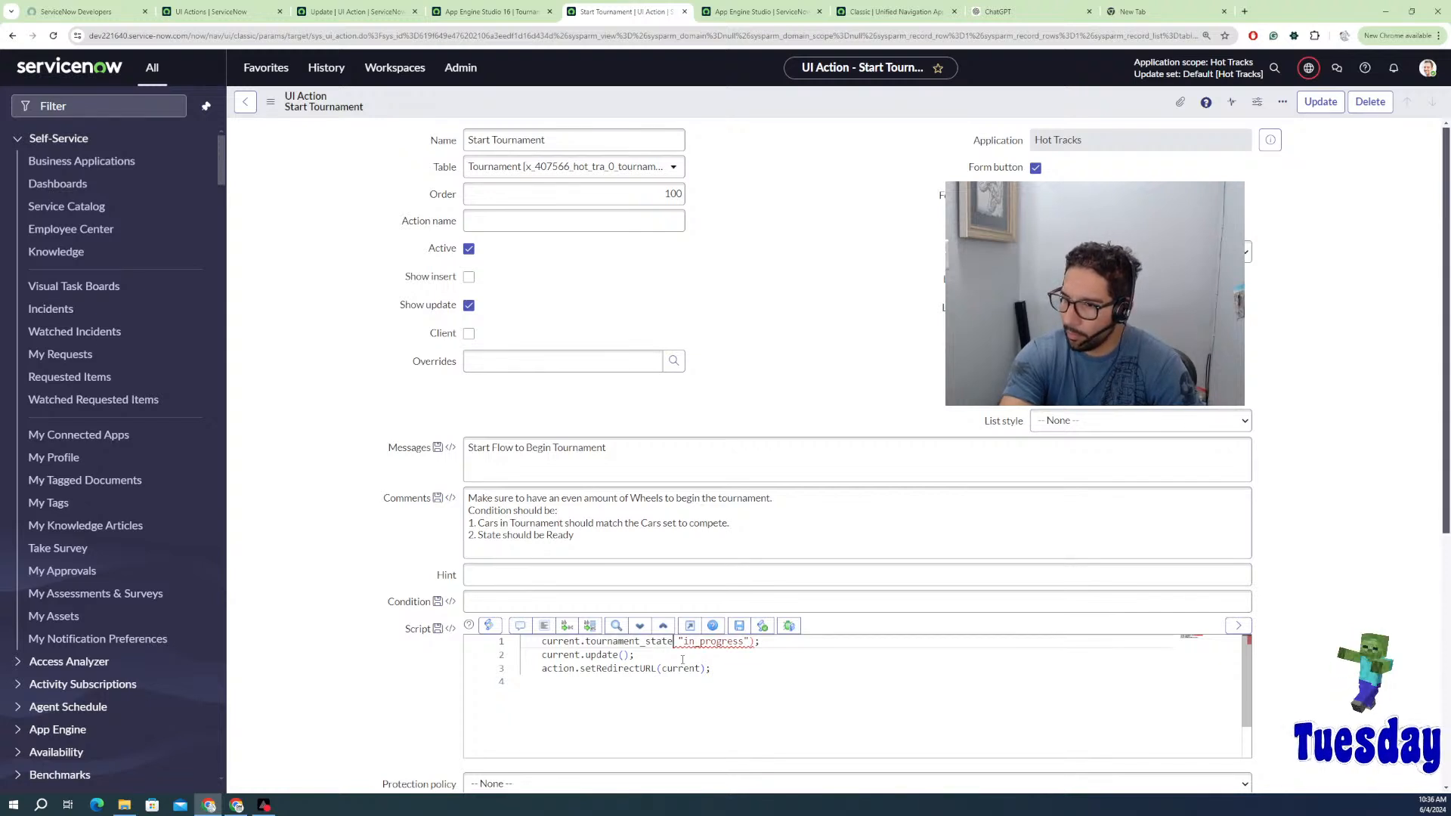
{"action": "type", "text": "="}
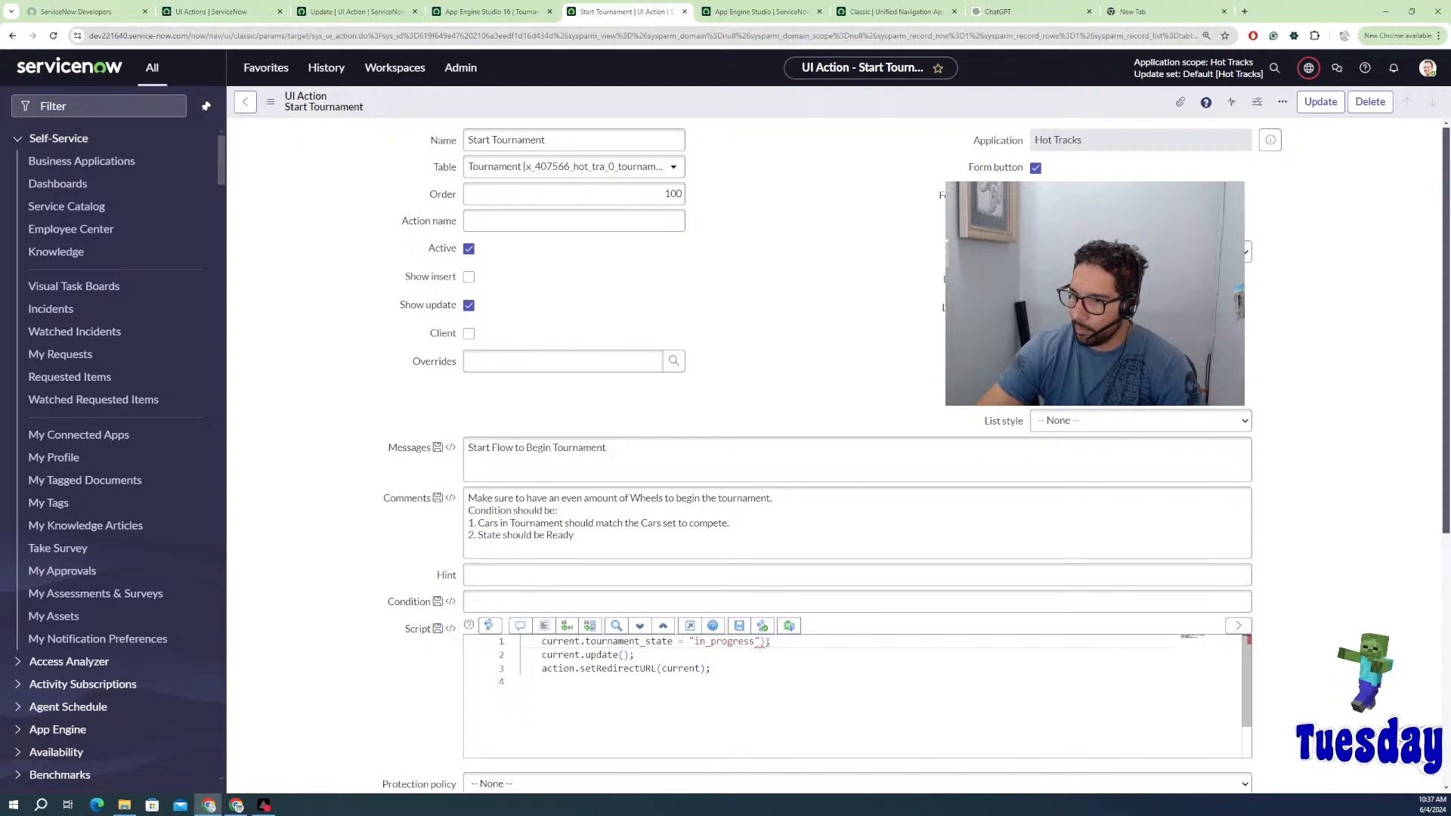
{"action": "left_click", "coordinate": [765, 642]}
{"action": "key", "text": "BackSpace"}
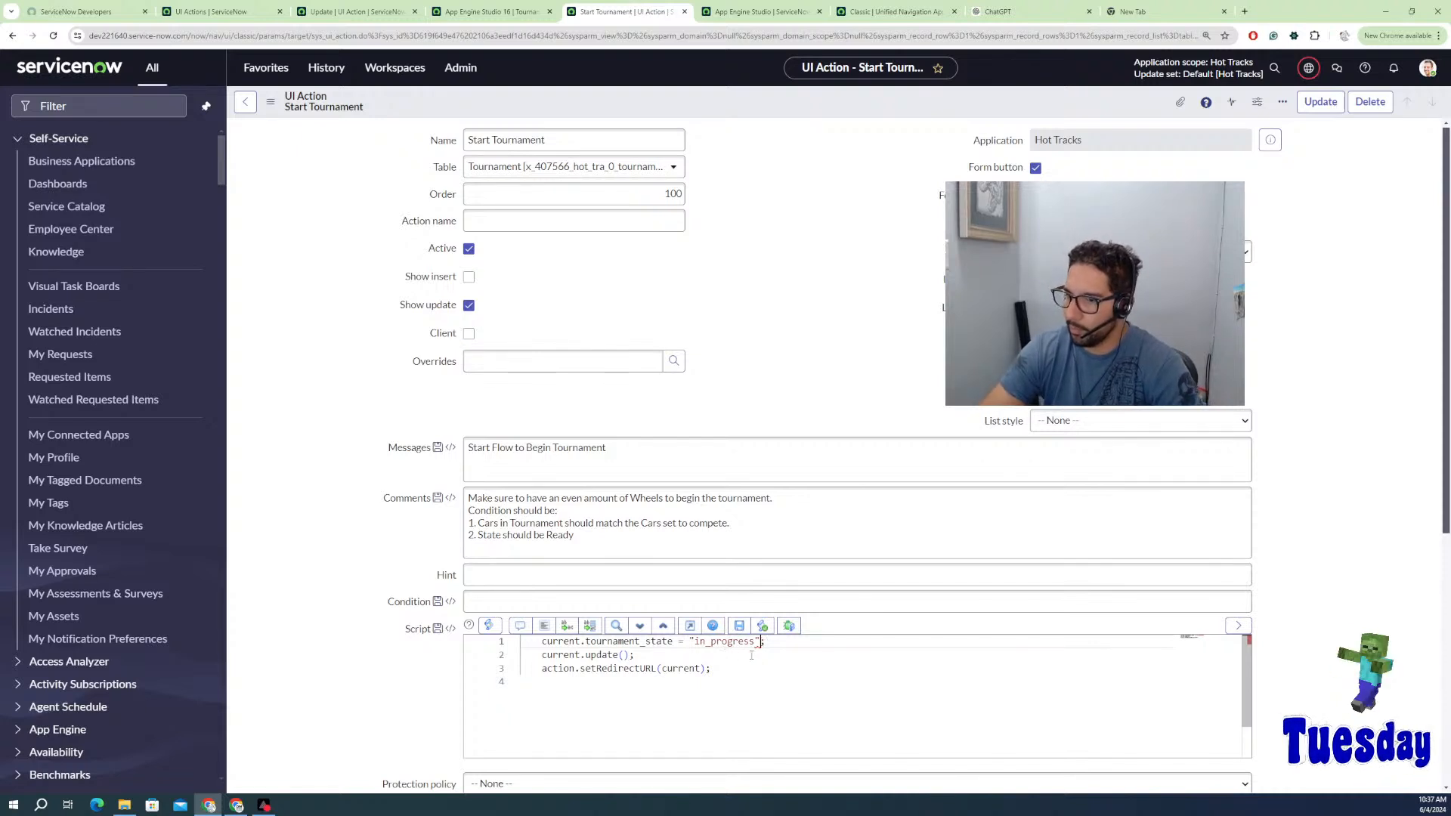
{"action": "double_click", "coordinate": [740, 643]}
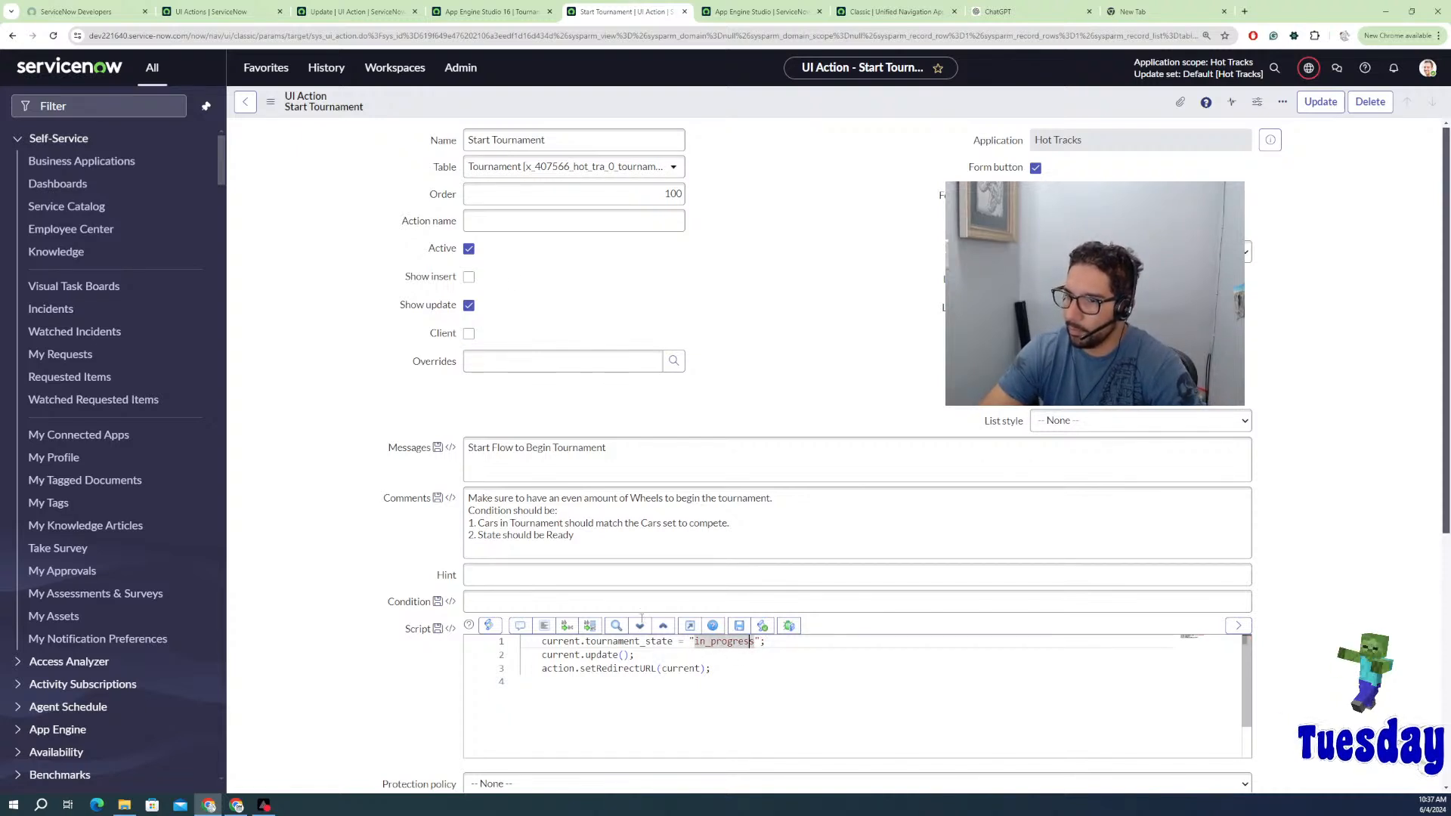
{"action": "left_click", "coordinate": [1041, 13]}
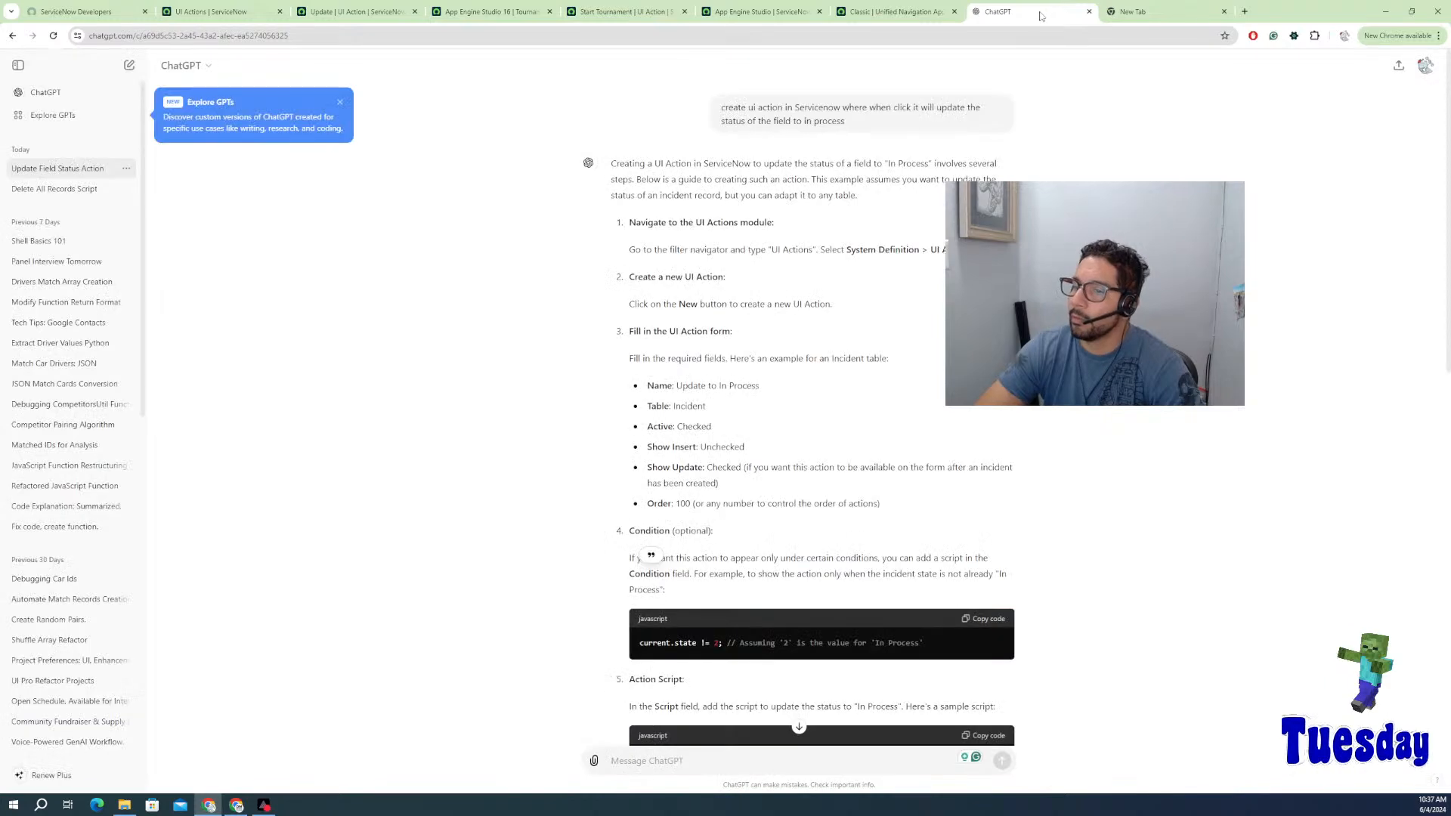
Step: Return to the Start Tournament UI Action form and complete its script line current.tournament_state = "in_progress"
{"action": "scroll", "coordinate": [770, 545], "scroll_direction": "down", "scroll_amount": 3}
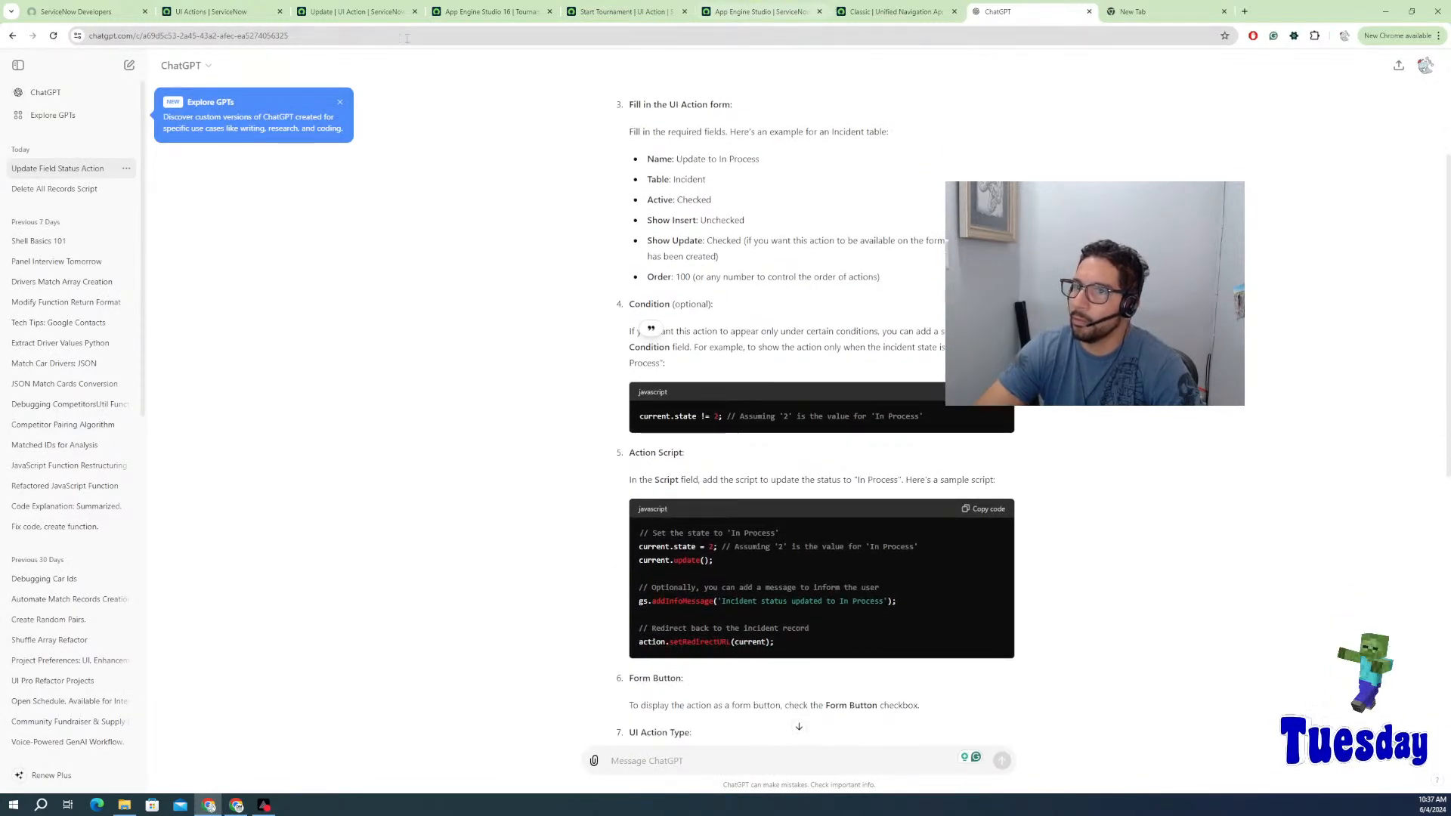
{"action": "left_click", "coordinate": [204, 13]}
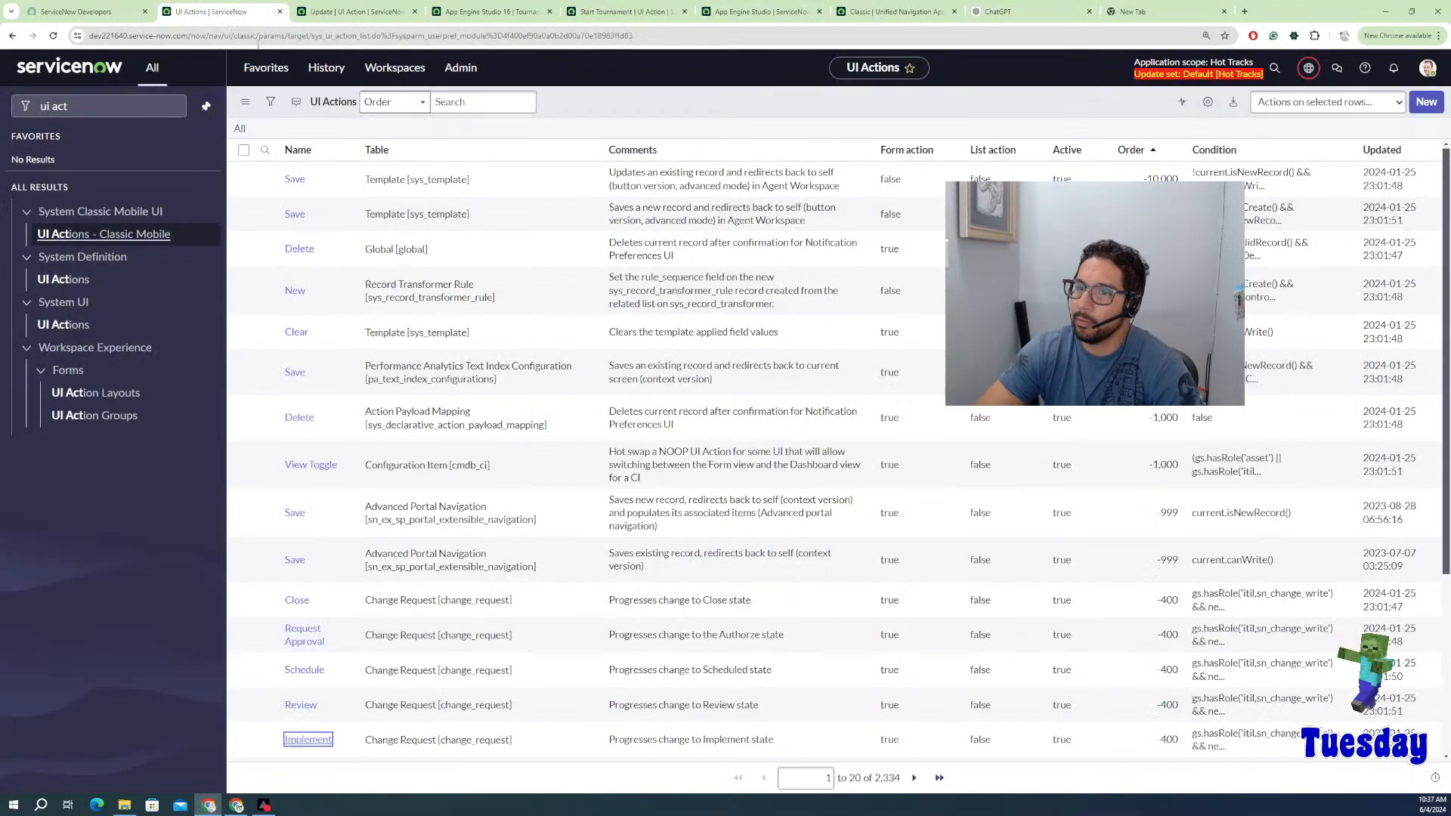
{"action": "left_click", "coordinate": [83, 11]}
{"action": "left_click", "coordinate": [763, 14]}
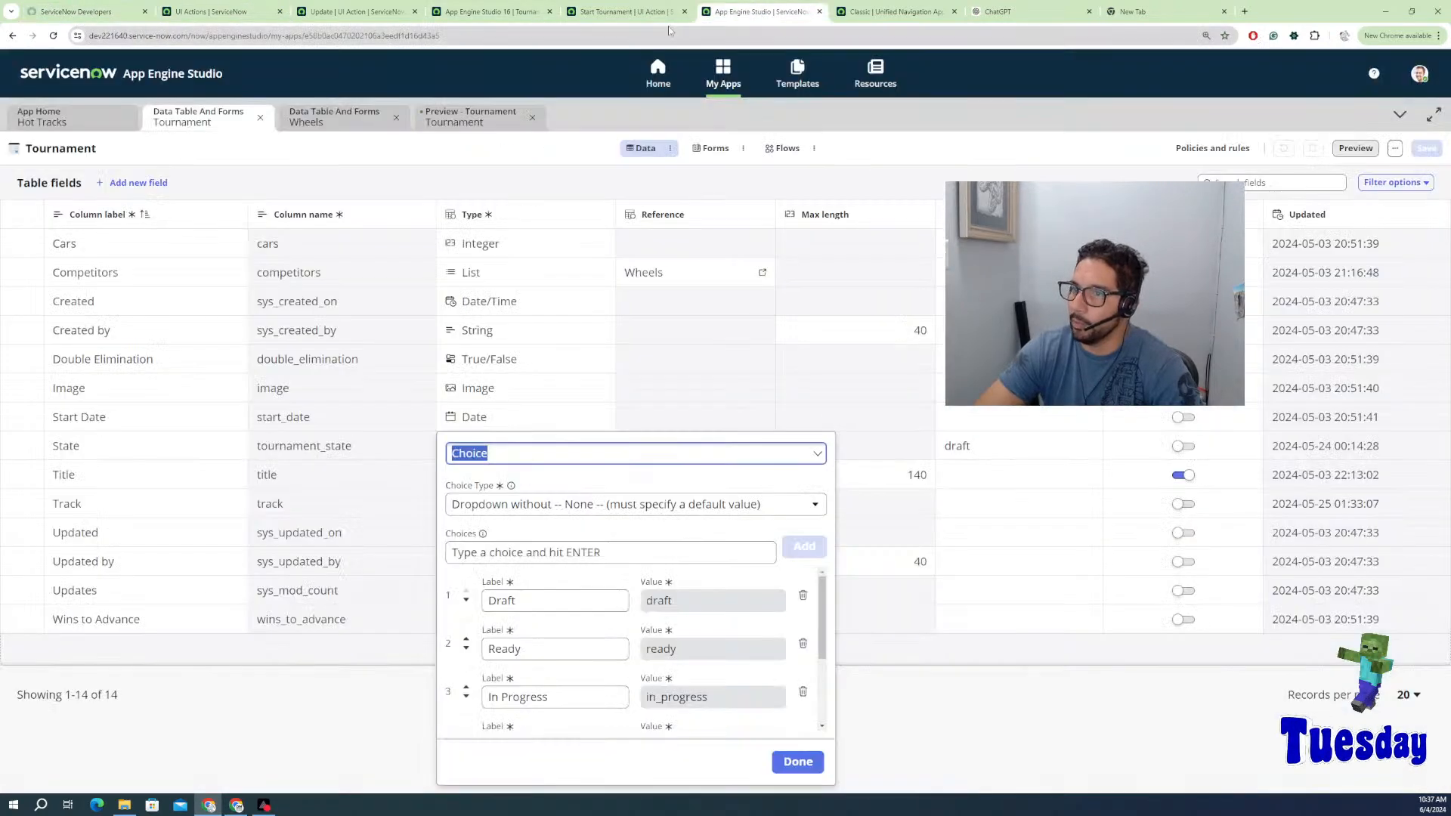
{"action": "left_click", "coordinate": [646, 14]}
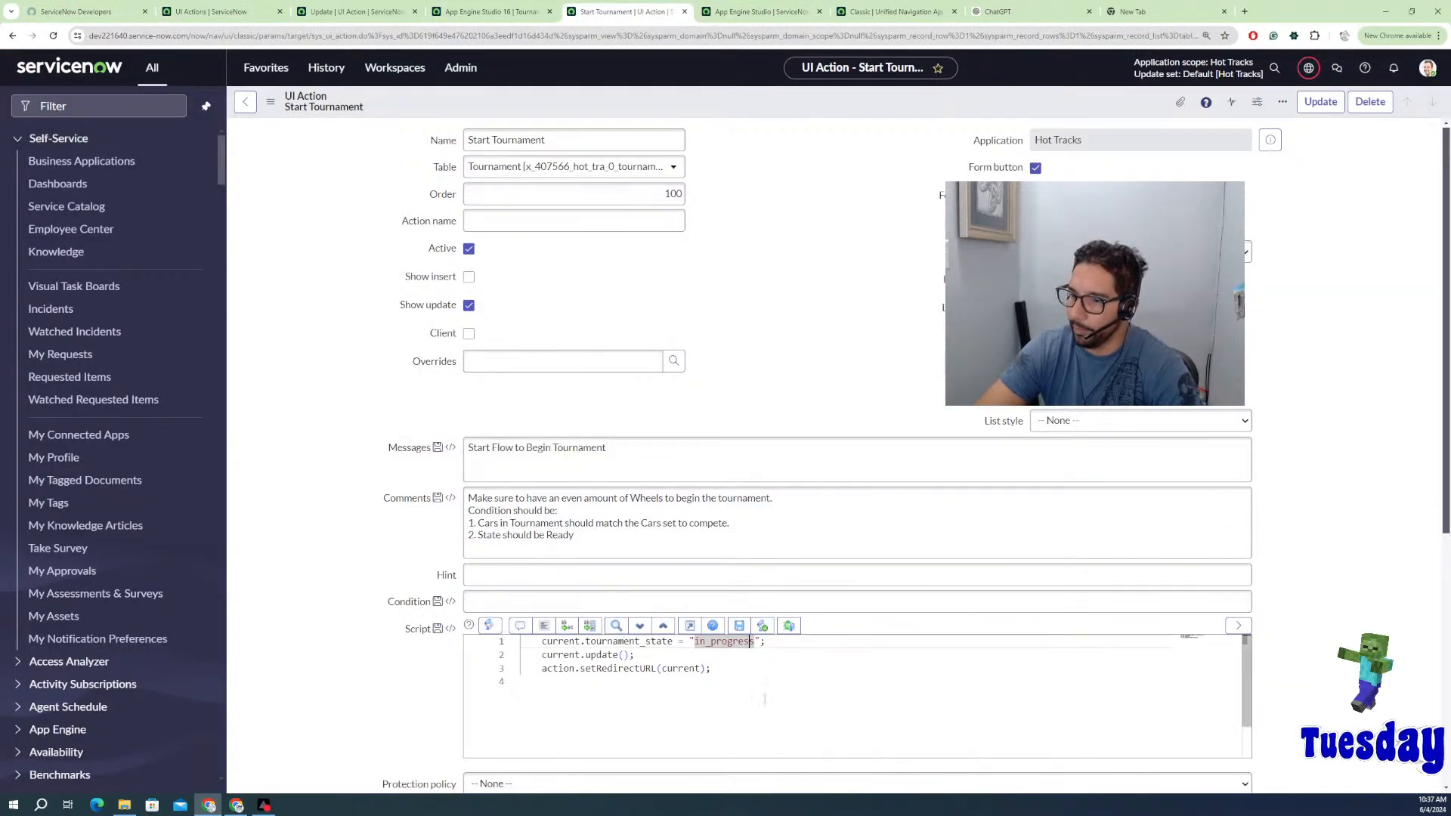
{"action": "key", "text": "ctrl+End"}
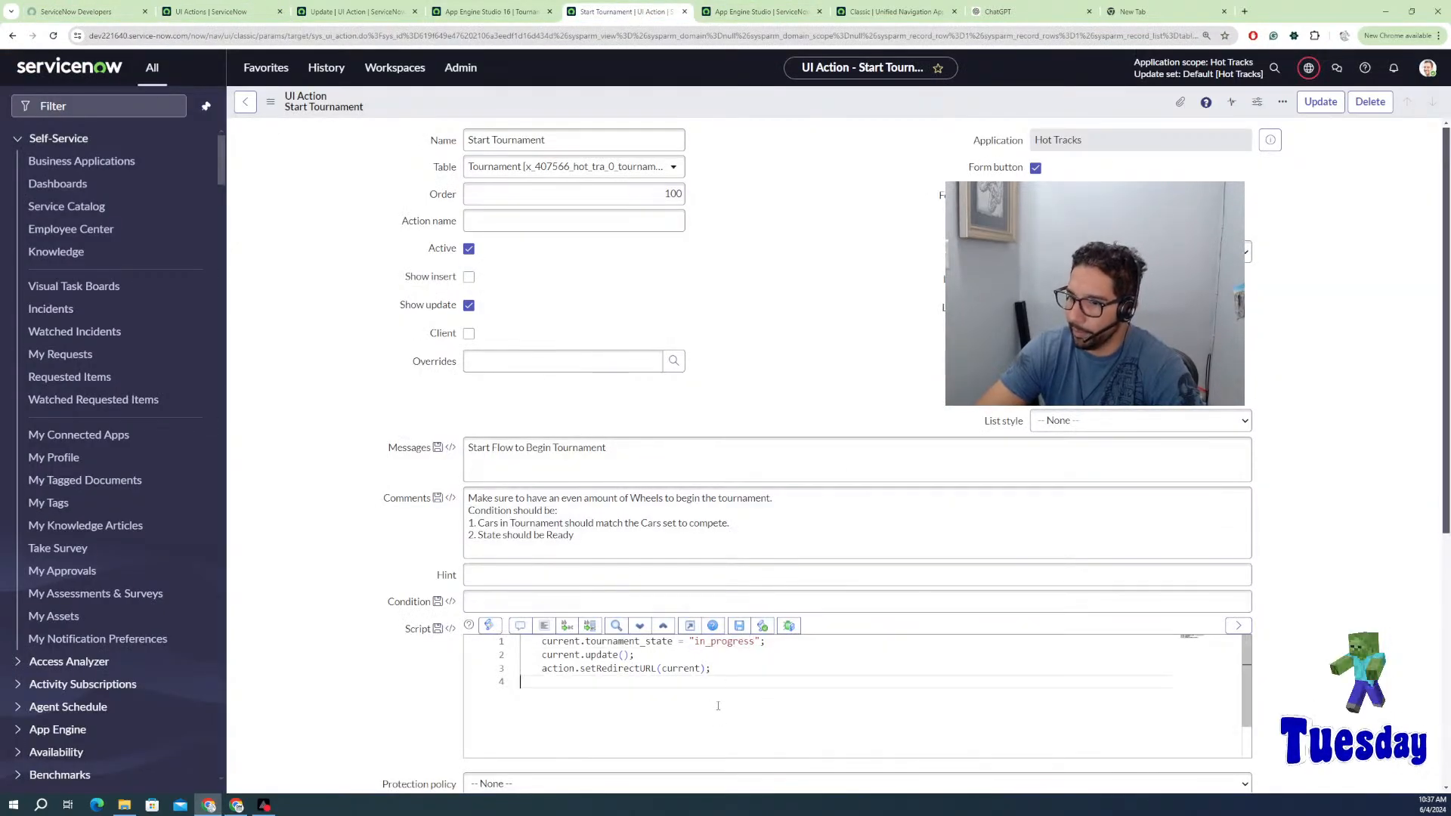
Step: Save the Start Tournament action, check its script, then return to the App Engine Studio 16 tournament
{"action": "right_click", "coordinate": [941, 106]}
{"action": "left_click", "coordinate": [975, 112]}
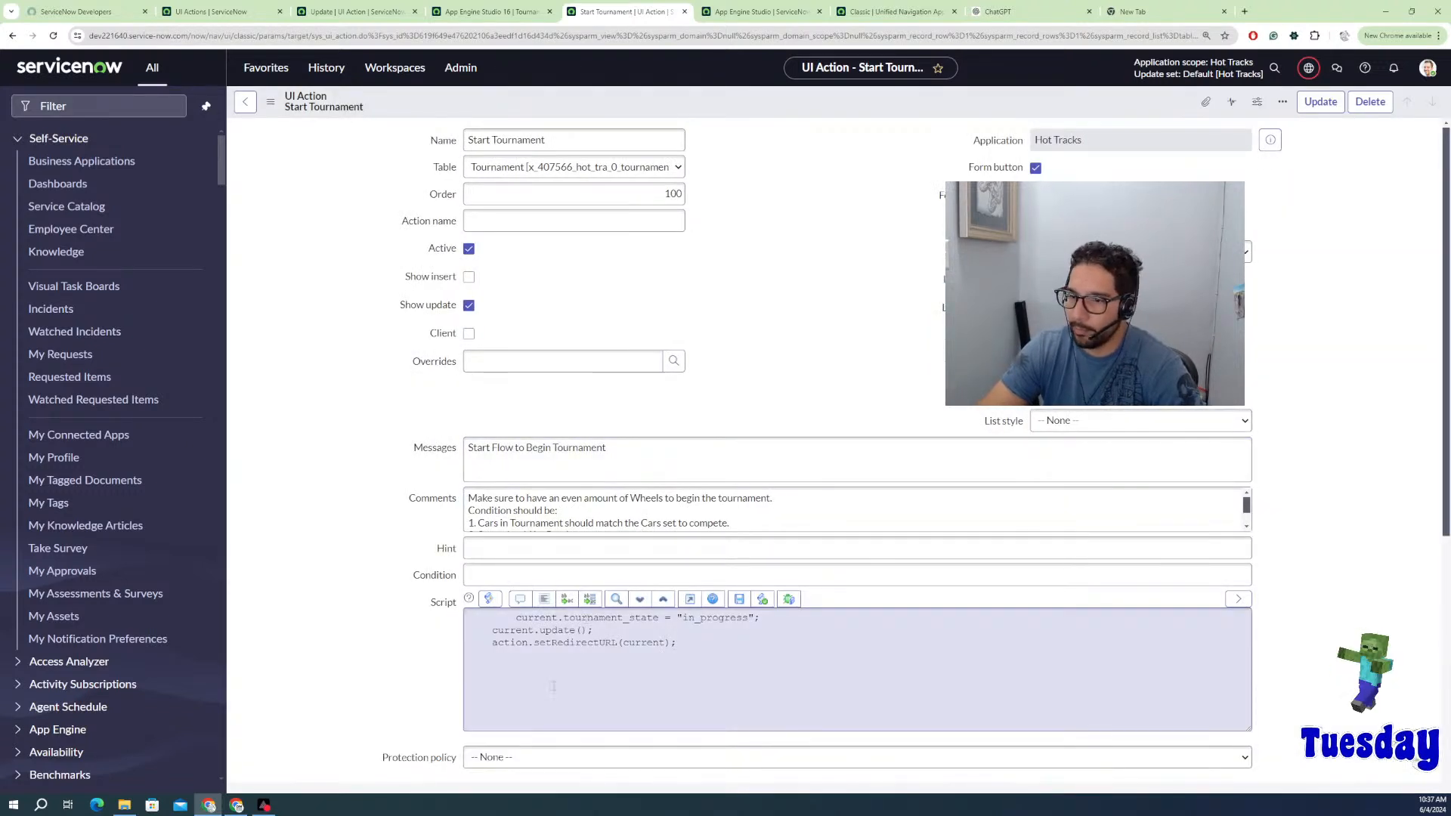
{"action": "left_click", "coordinate": [517, 620]}
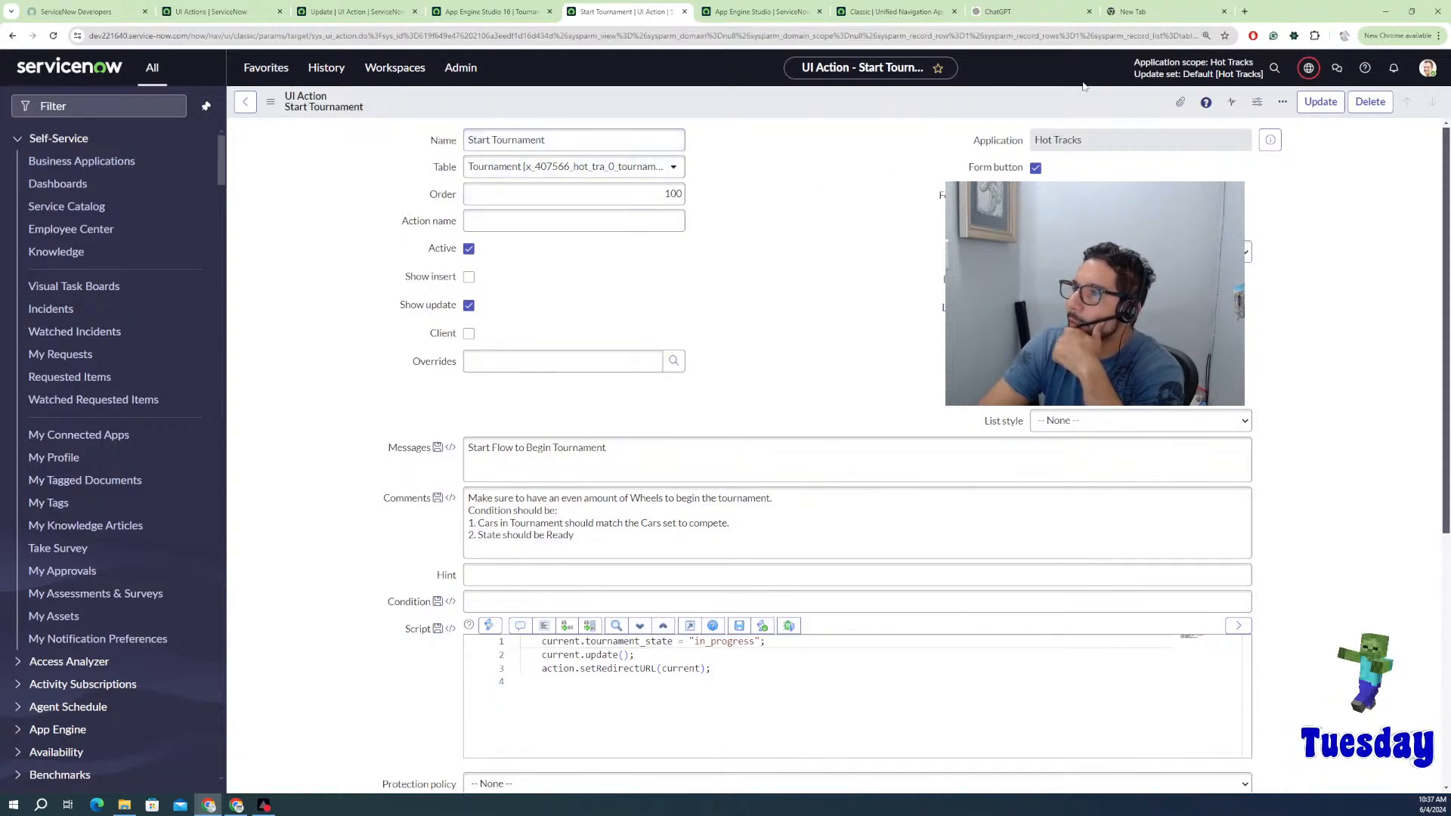
{"action": "left_click", "coordinate": [501, 11]}
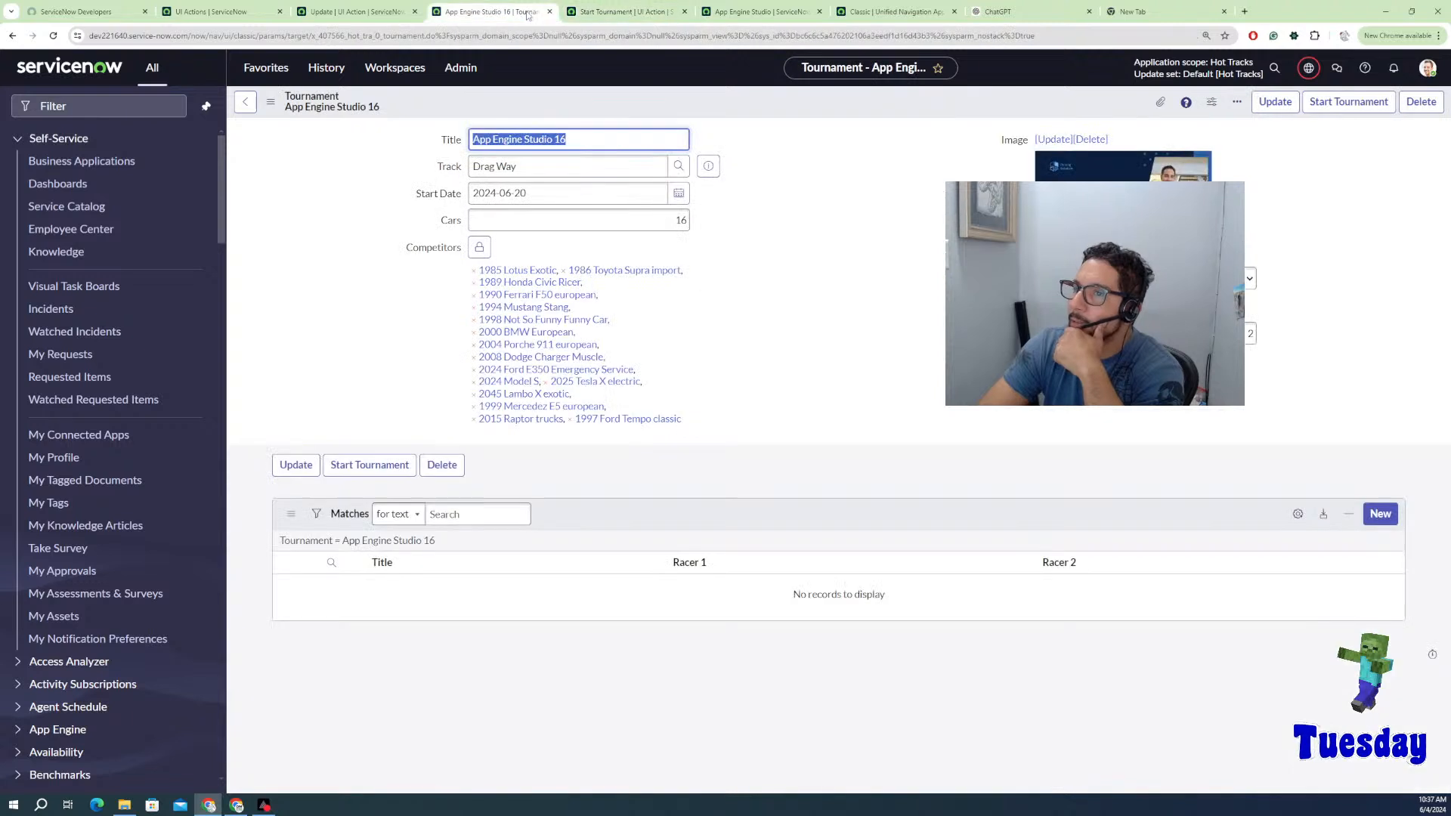
Step: Reload the App Engine Studio 16 tournament record and start the tournament
{"action": "right_click", "coordinate": [773, 110]}
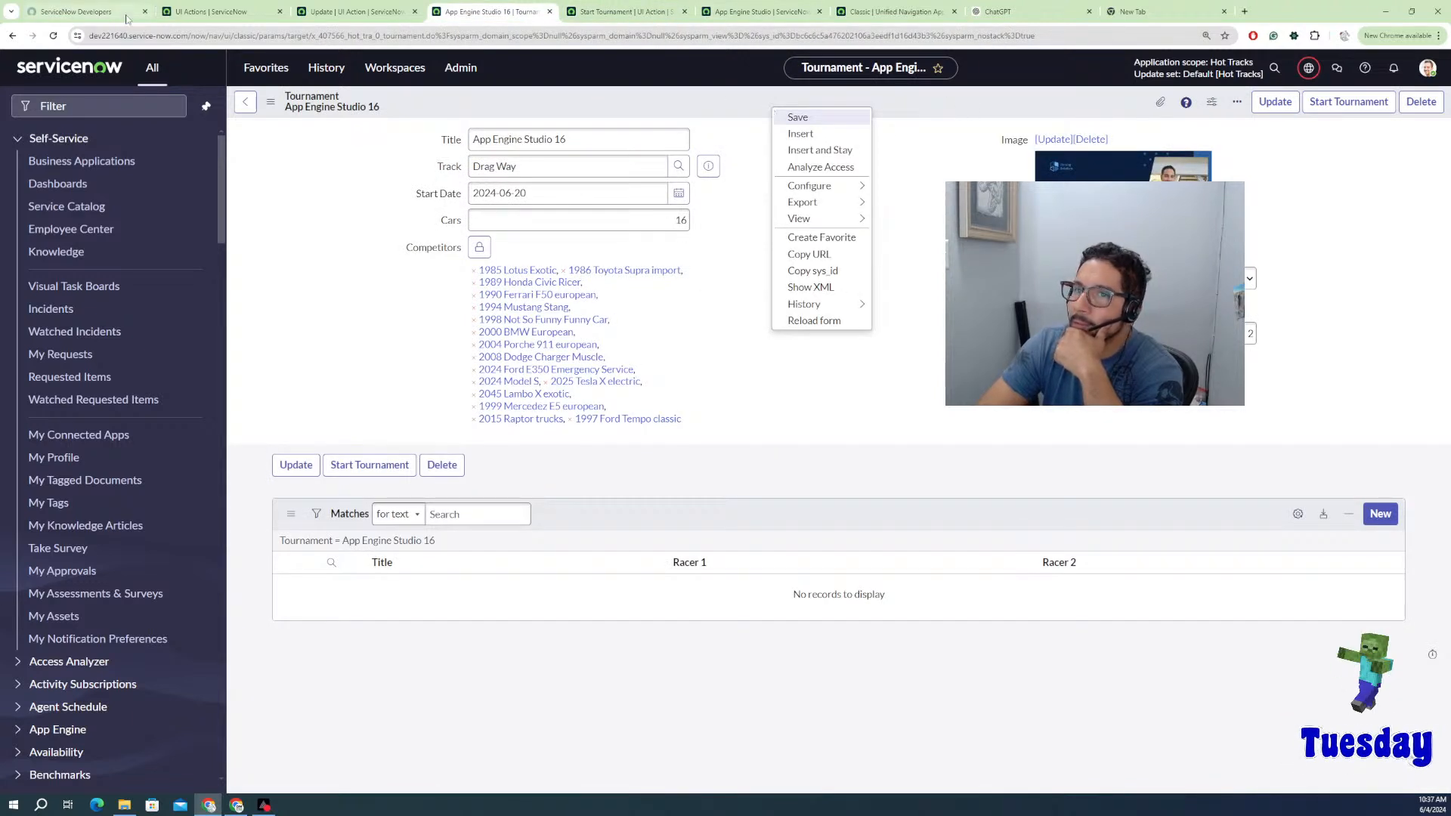
{"action": "left_click", "coordinate": [53, 35]}
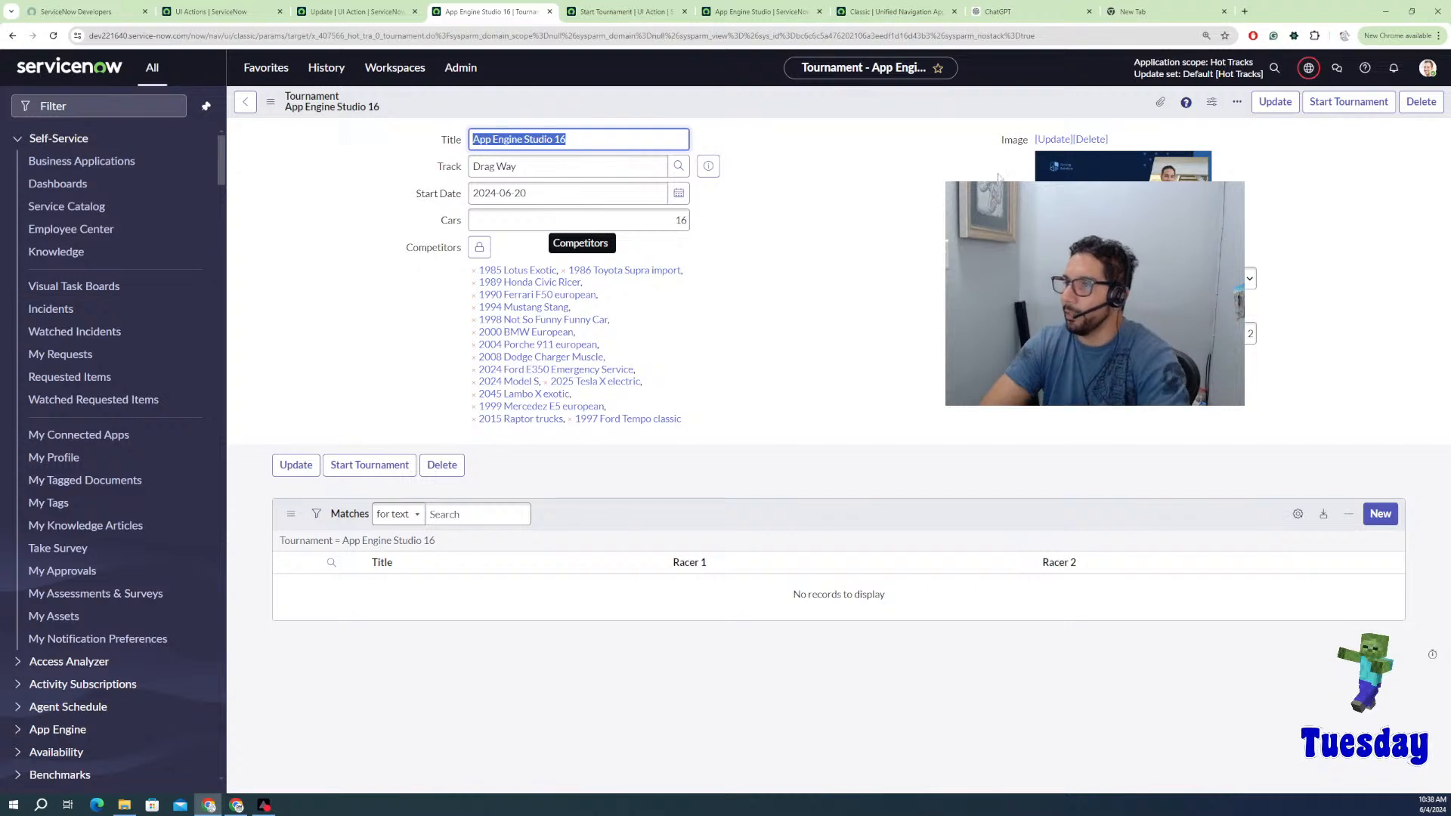
{"action": "left_click", "coordinate": [1326, 103]}
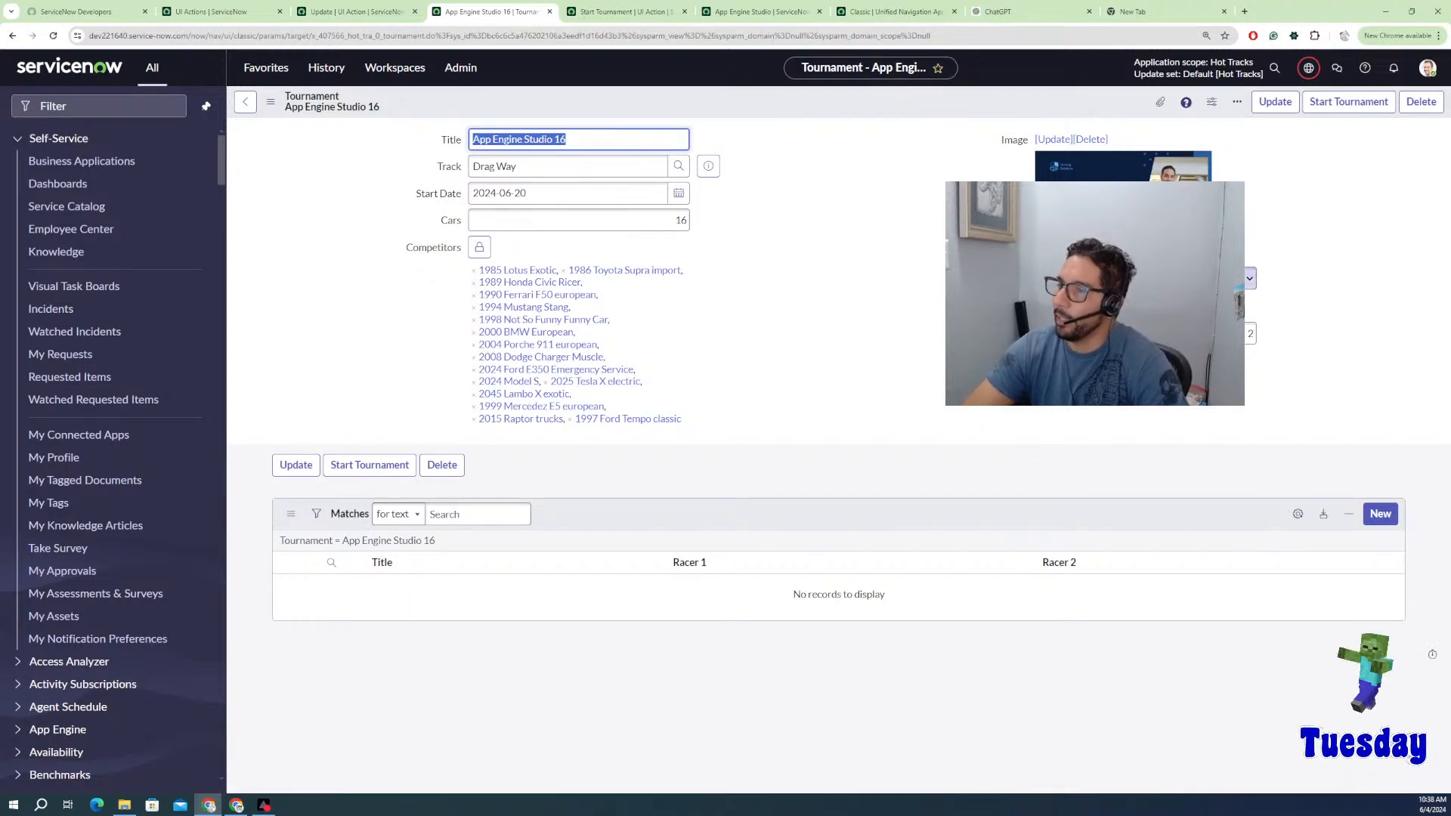
Step: Refresh the Matches list to show eight round-one matches and open R1M8 Raptor VS Ford Tempo
{"action": "right_click", "coordinate": [673, 512]}
{"action": "left_click", "coordinate": [695, 539]}
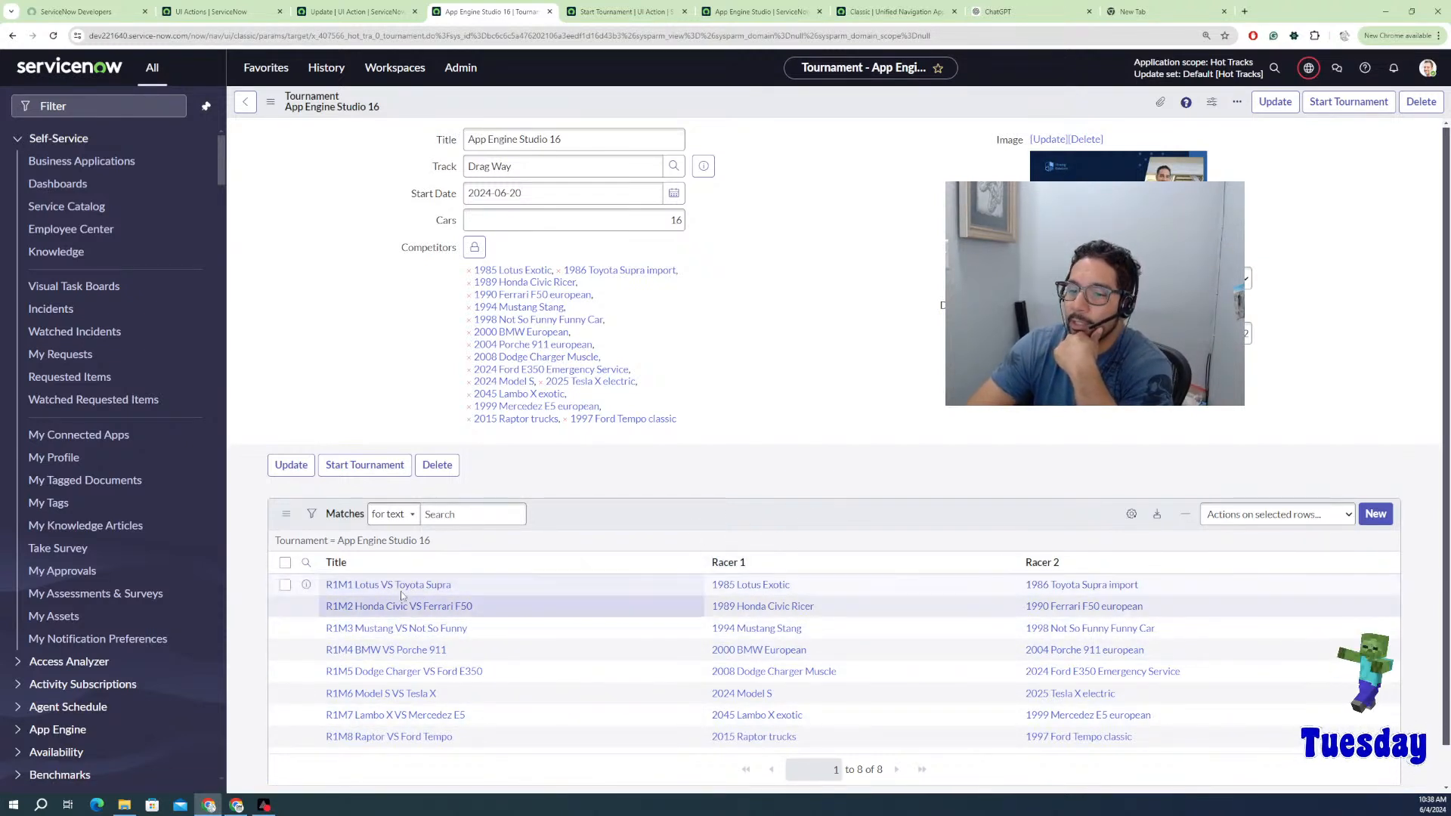
{"action": "scroll", "coordinate": [484, 616], "scroll_direction": "down", "scroll_amount": 1}
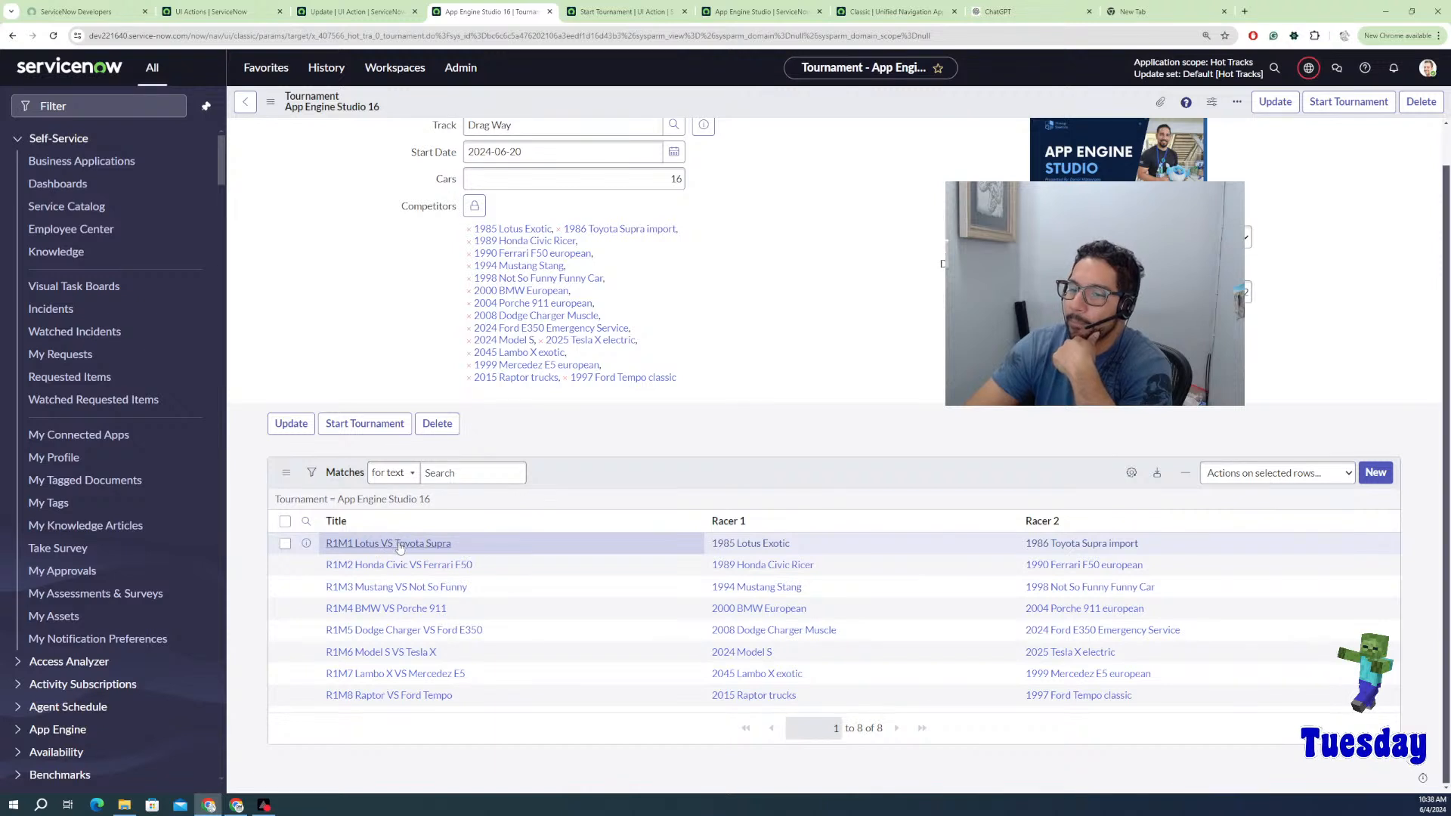
{"action": "left_click", "coordinate": [408, 697]}
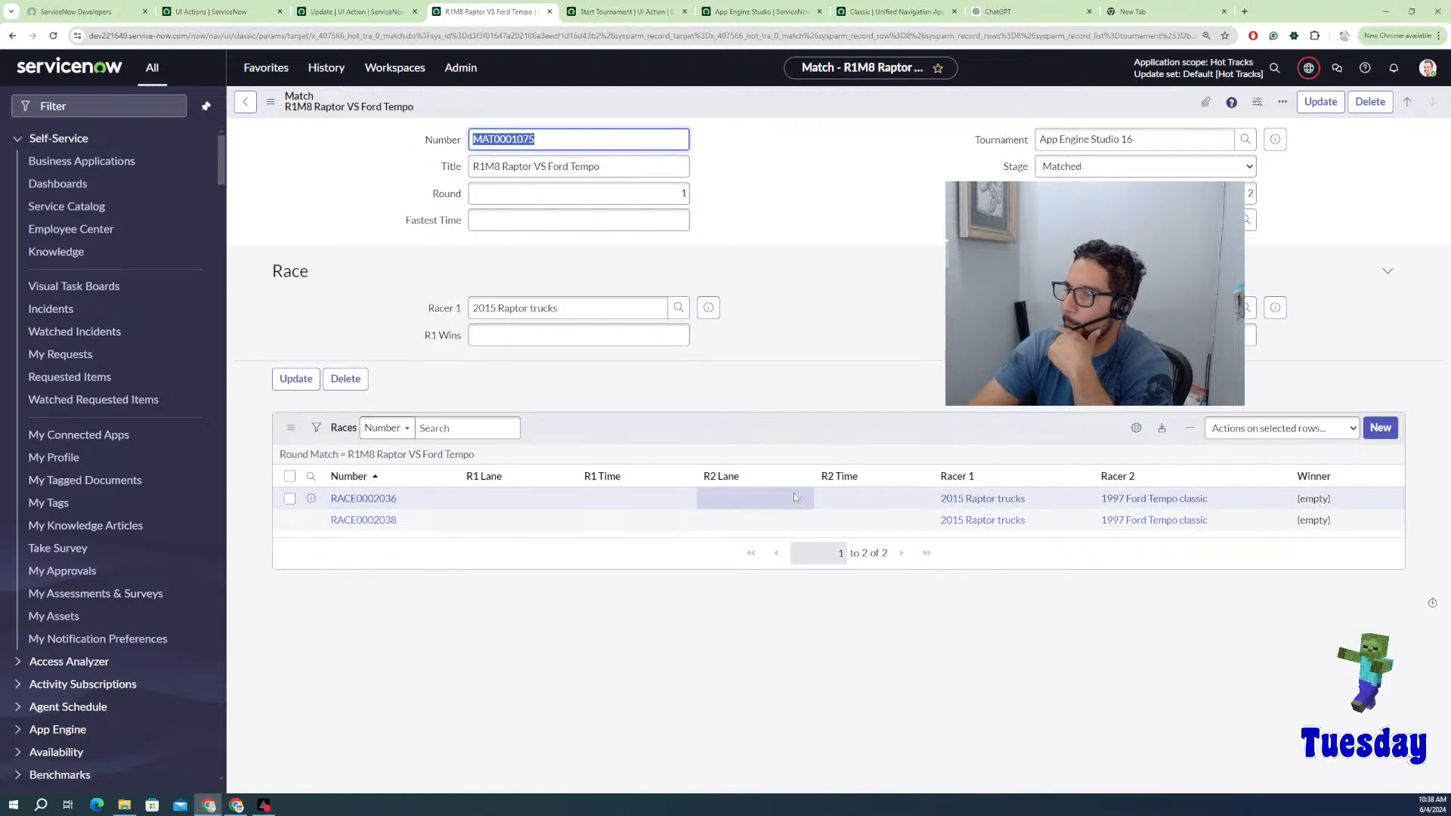
Step: In race RACE0002036, enter R1 Time 1.526 and R2 Time 1.956 and save
{"action": "left_click", "coordinate": [387, 500]}
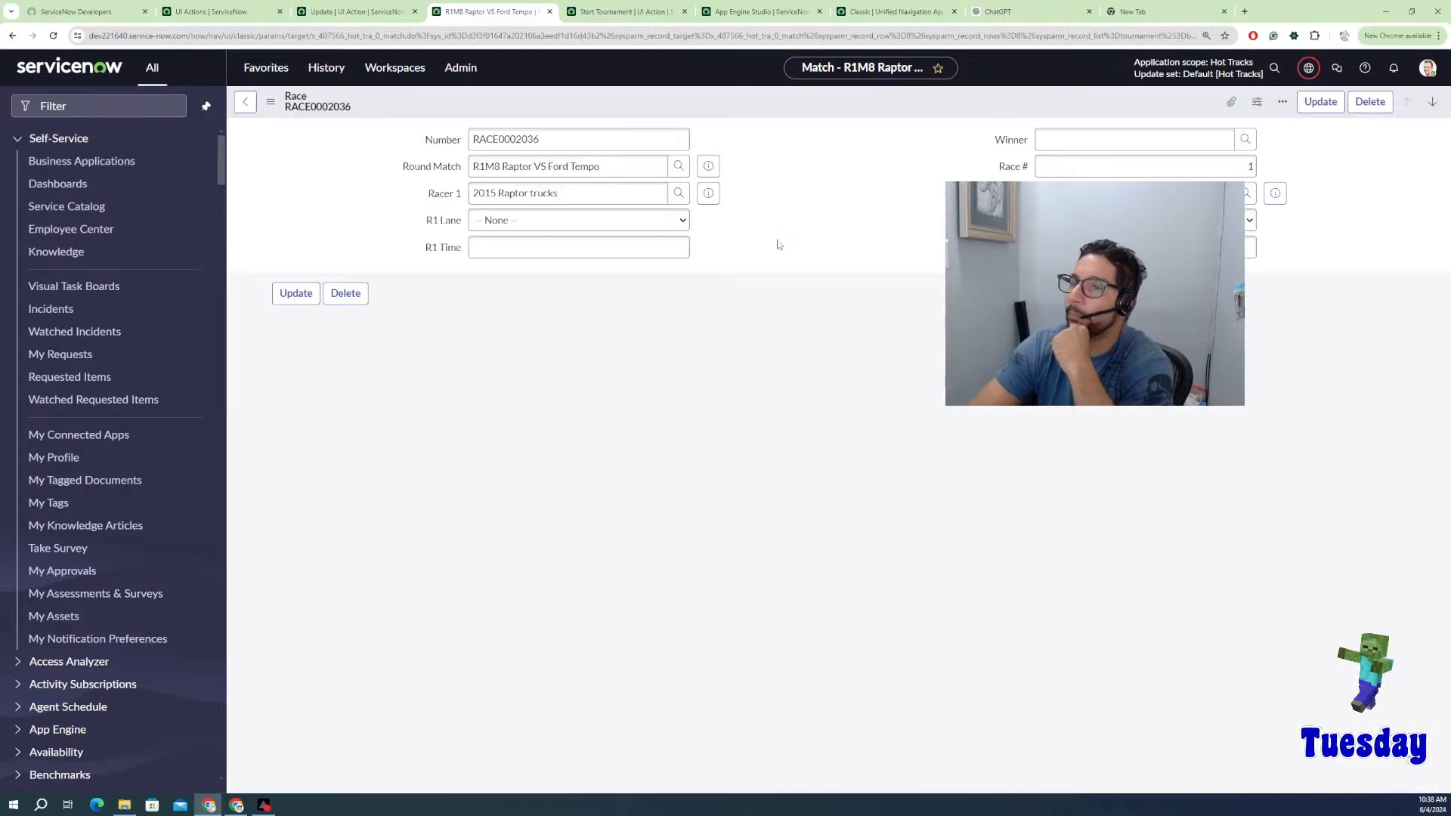
{"action": "left_click", "coordinate": [623, 249]}
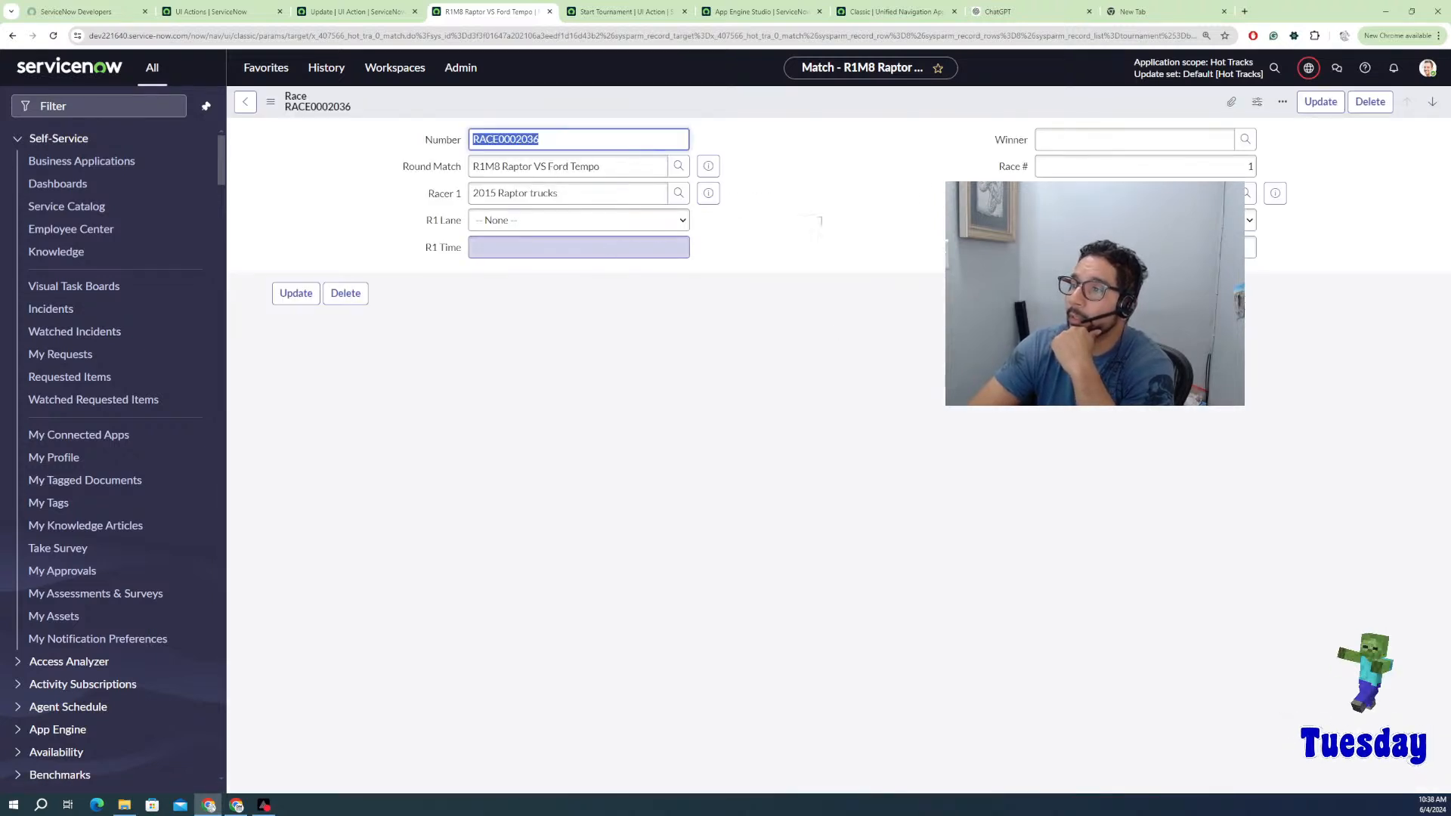
{"action": "left_click", "coordinate": [523, 253]}
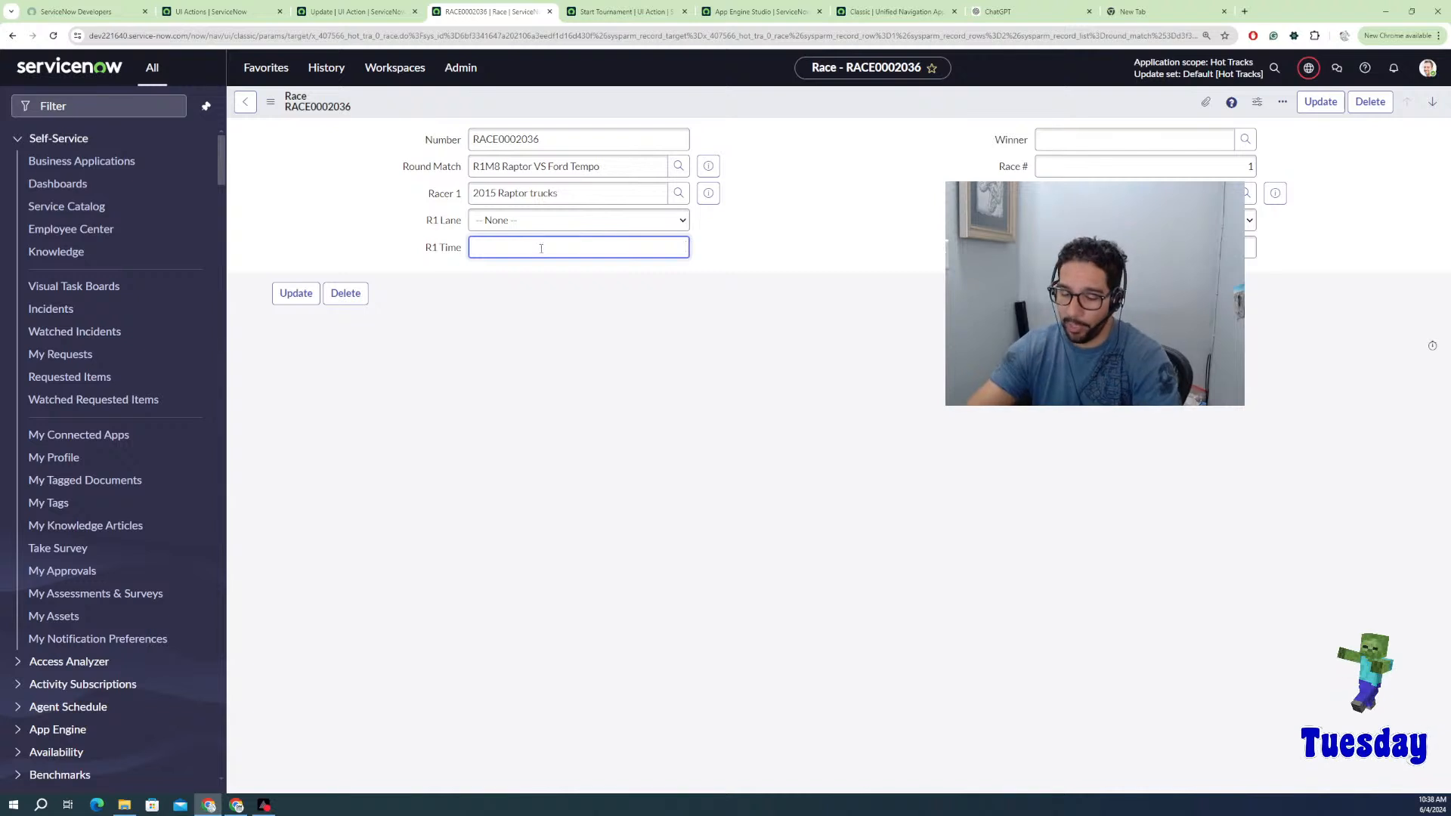
{"action": "type", "text": "1.526"}
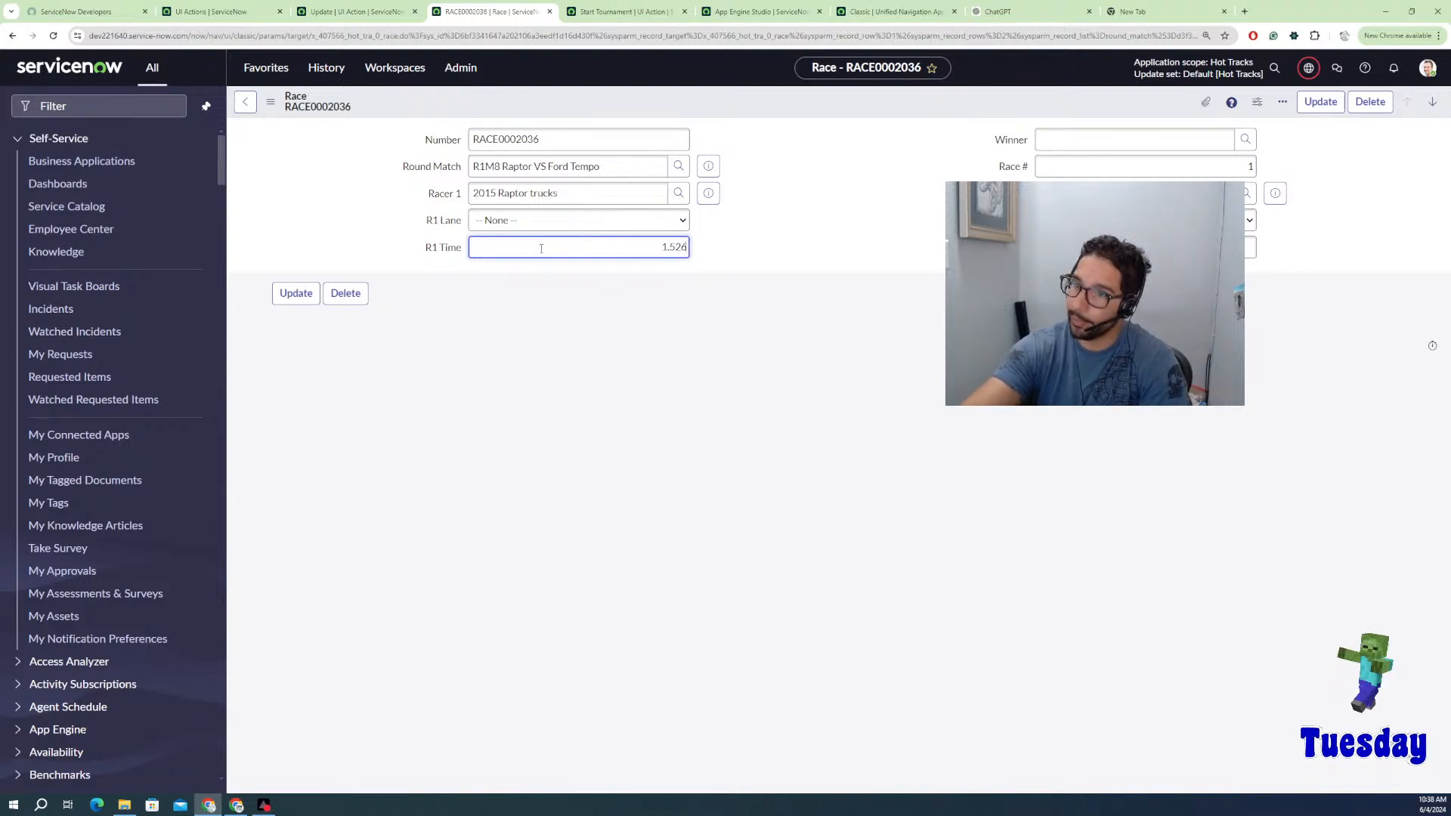
{"action": "left_click", "coordinate": [1148, 247]}
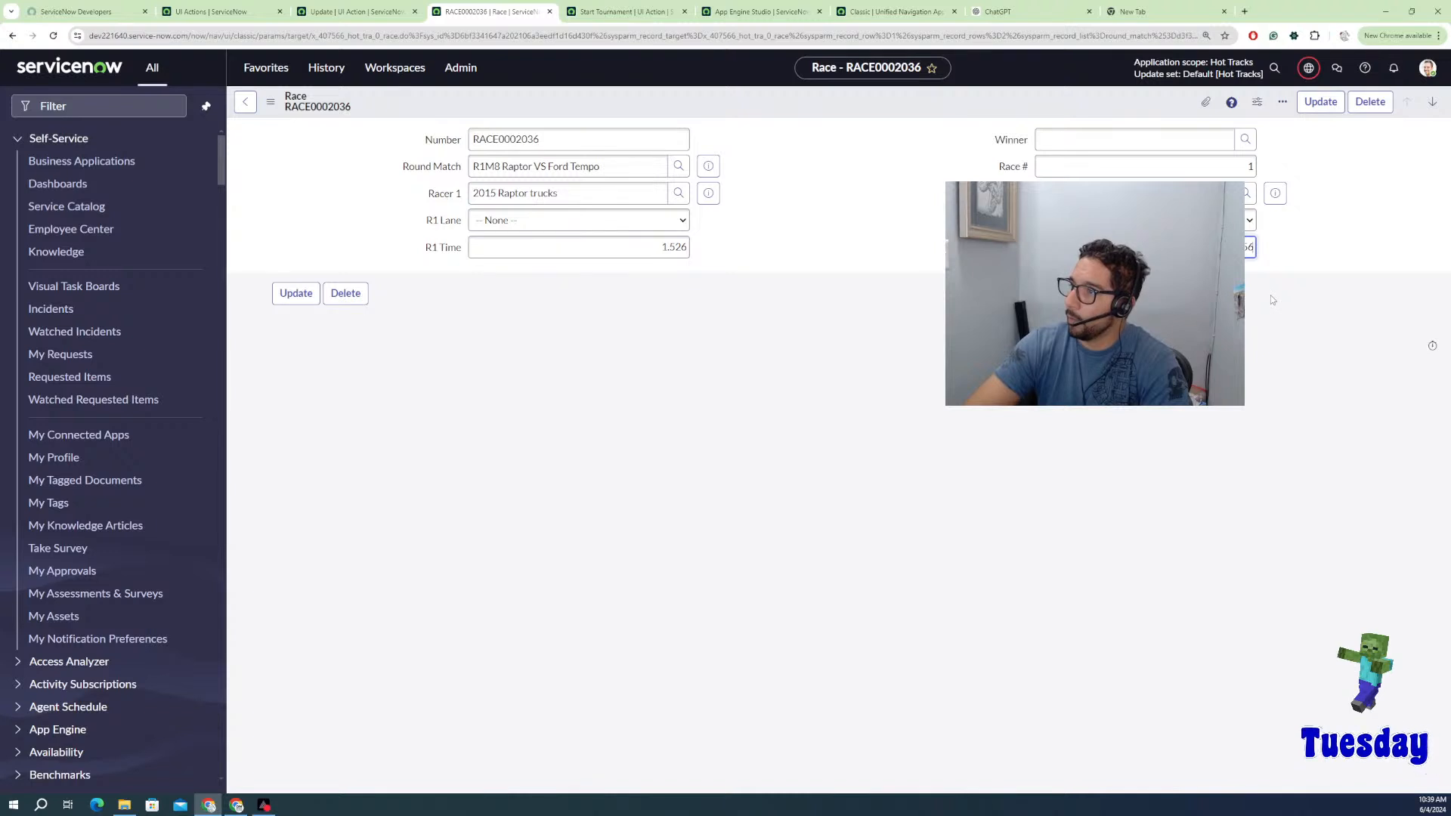
{"action": "right_click", "coordinate": [1081, 106]}
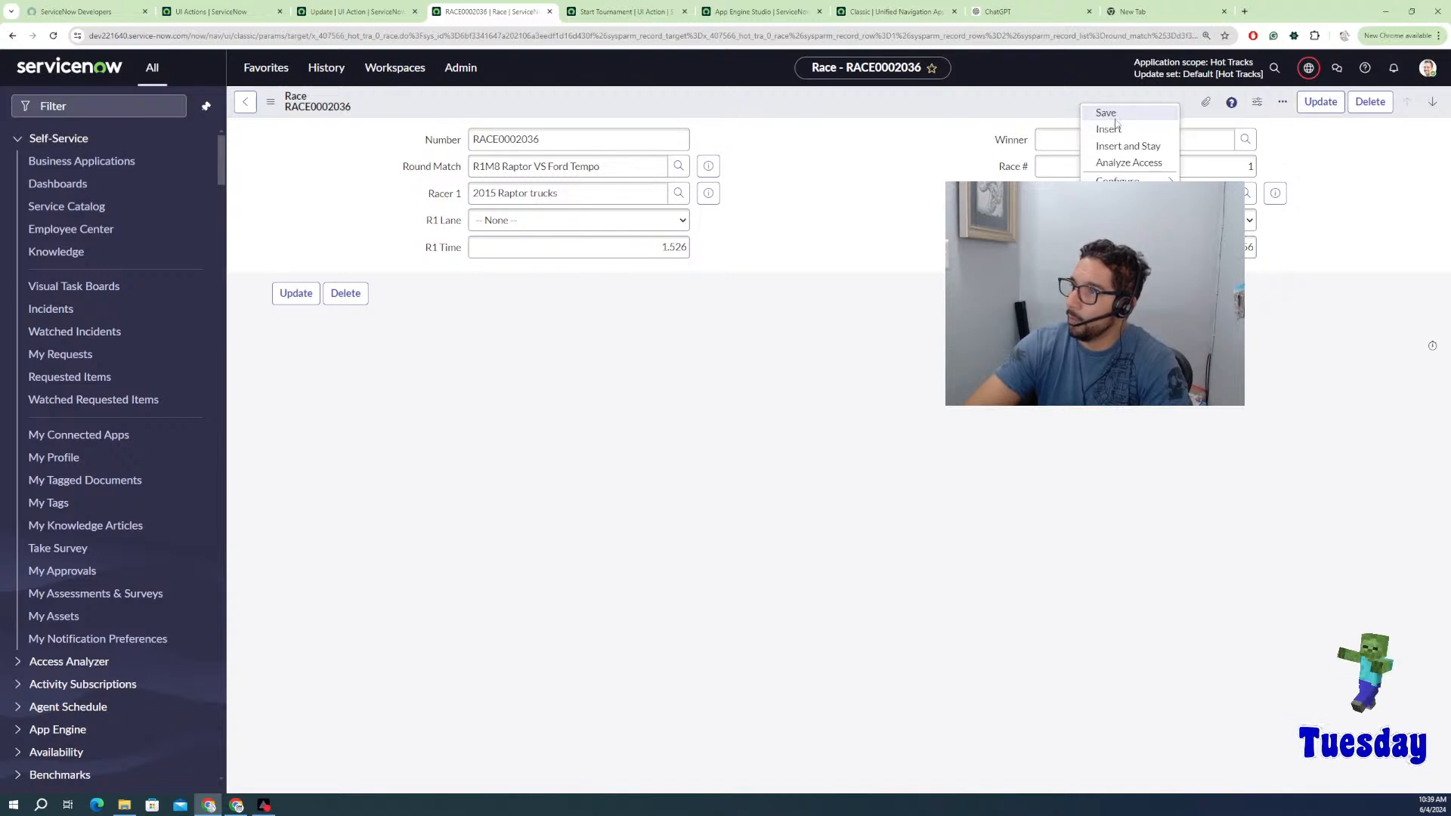
{"action": "left_click", "coordinate": [1117, 115]}
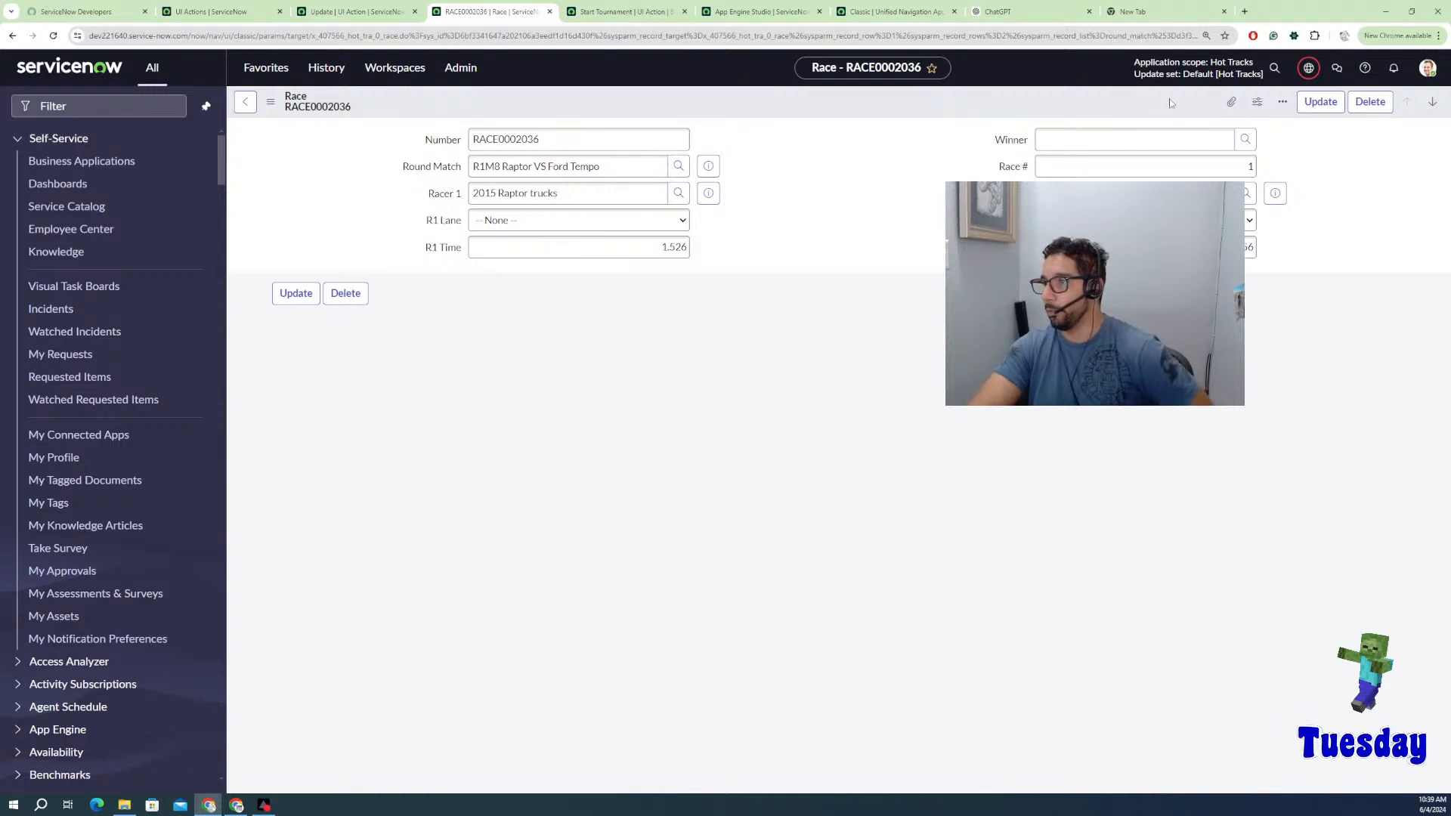
Step: Reload the race to show 2015 Raptor trucks as winner, then go back to match R1M8
{"action": "double_click", "coordinate": [687, 140]}
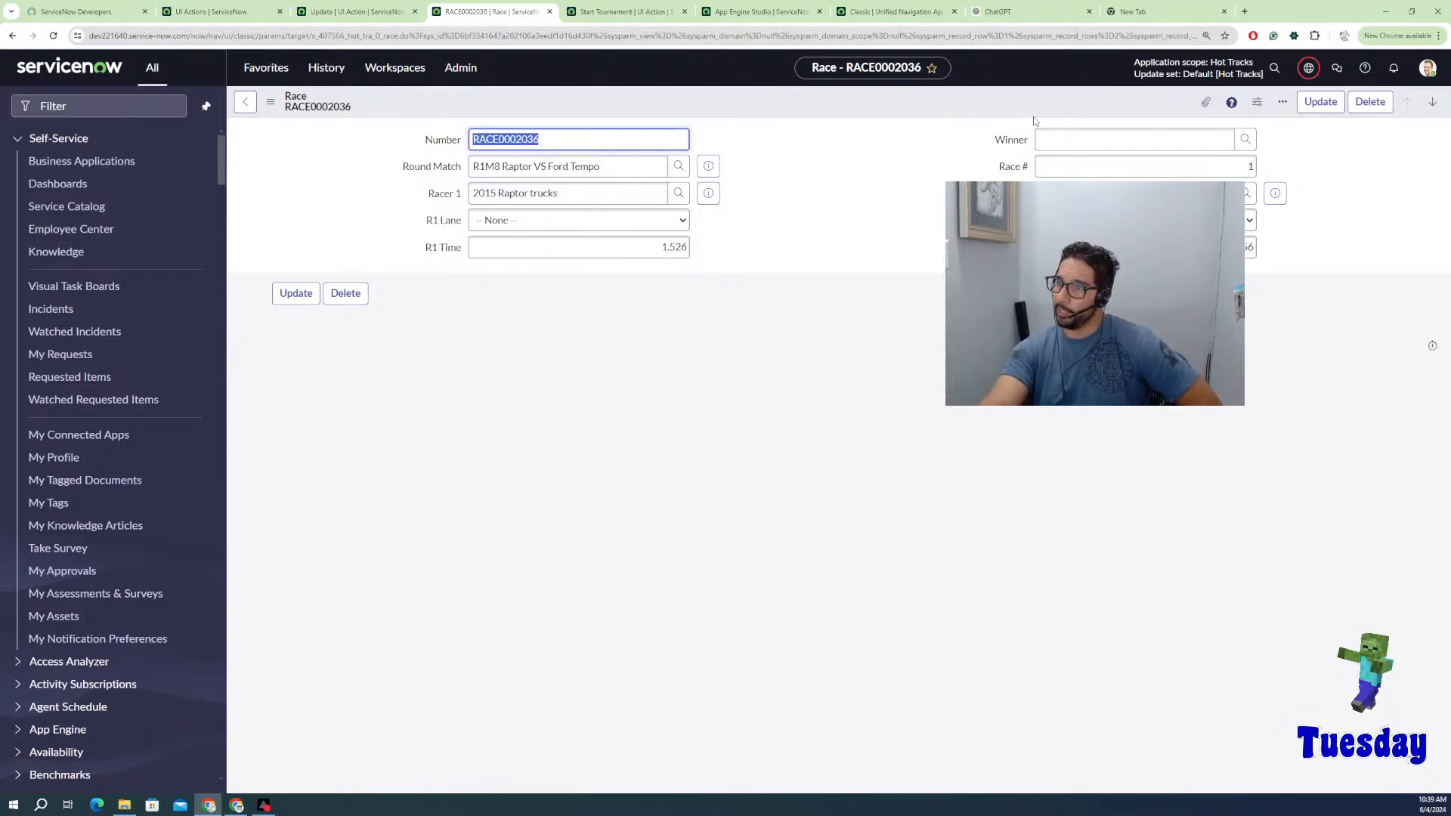
{"action": "right_click", "coordinate": [814, 103]}
{"action": "left_click", "coordinate": [841, 318]}
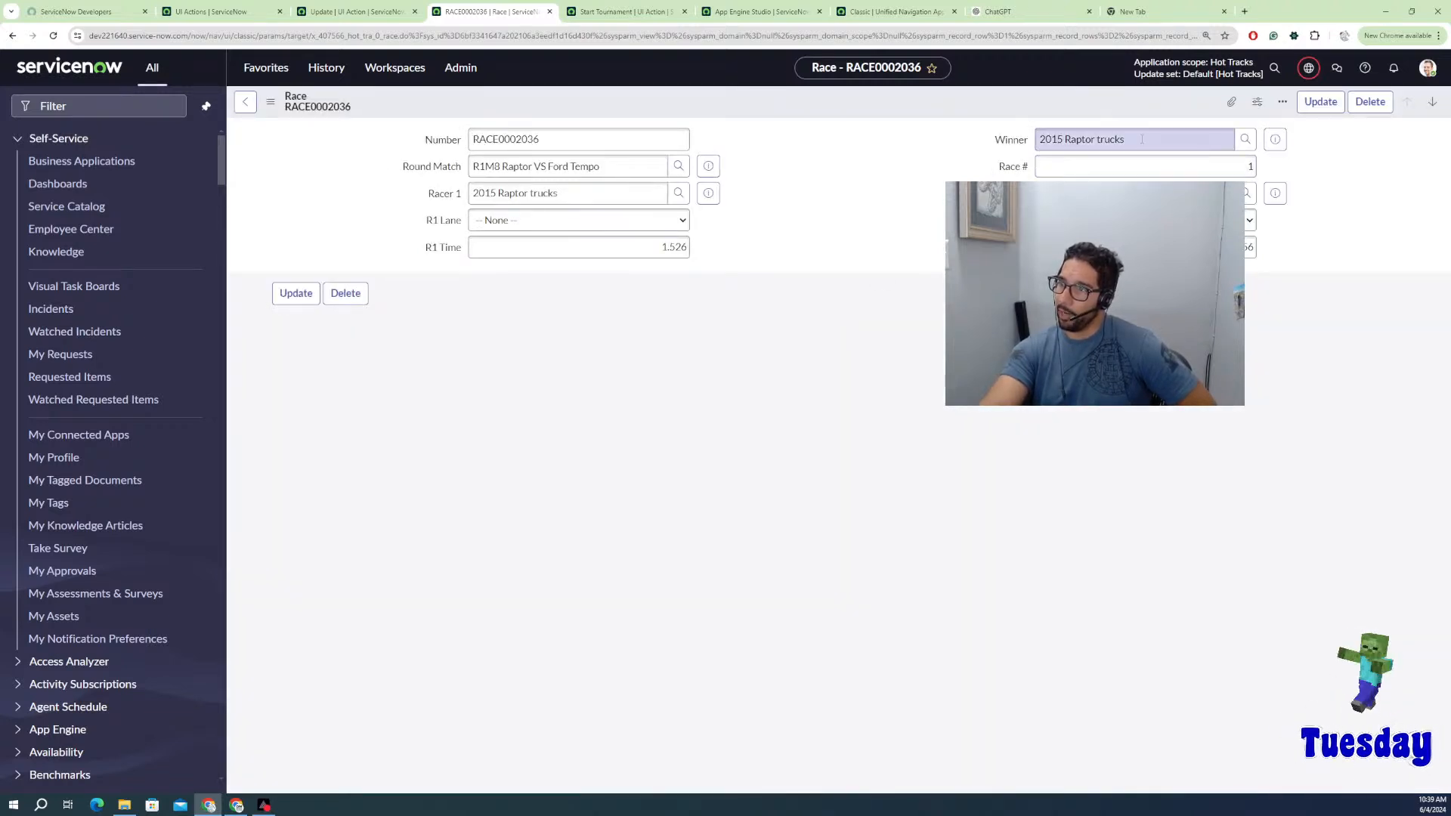
{"action": "left_click", "coordinate": [245, 102]}
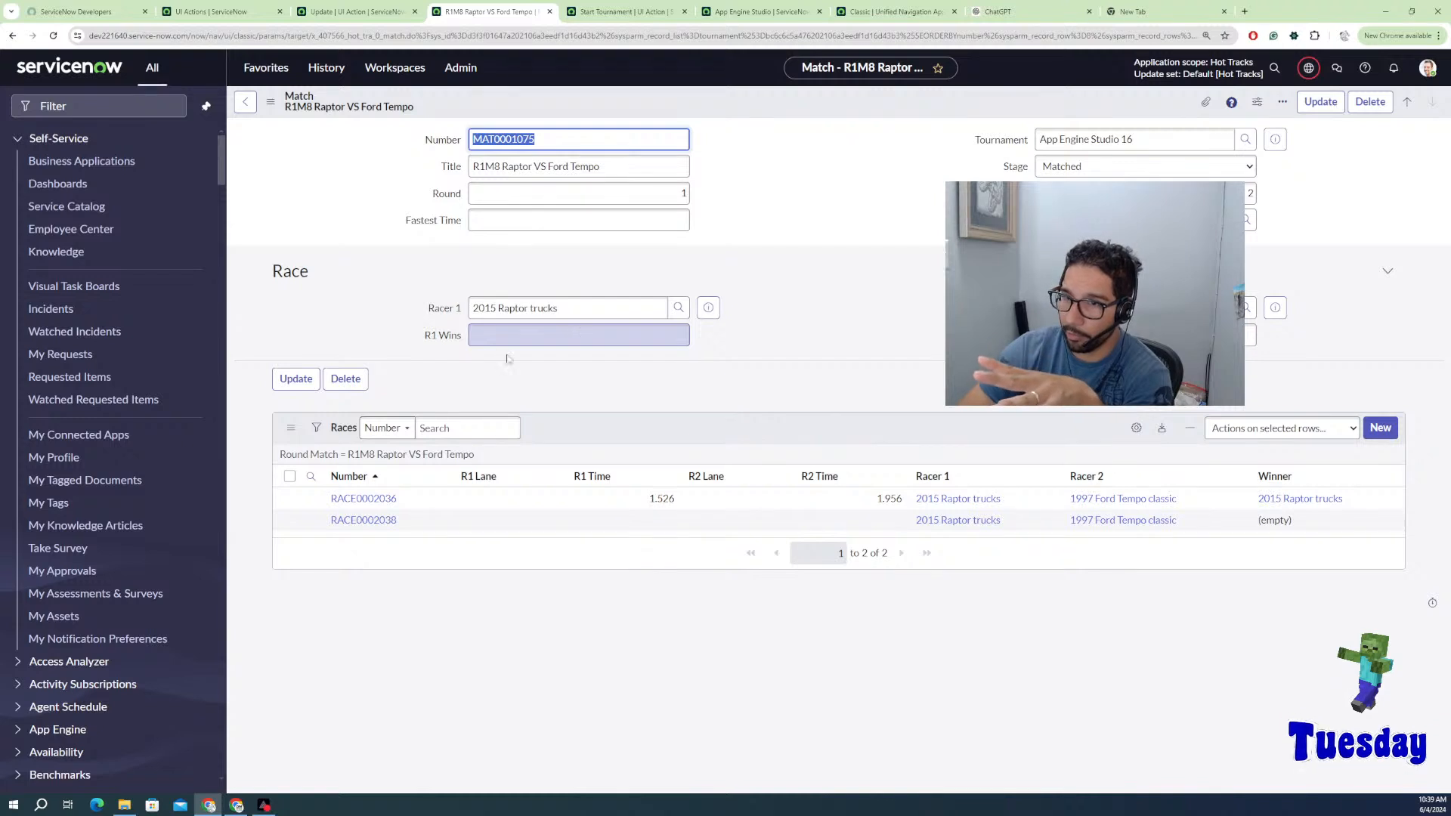
Step: Fill match R1M8's R1 Wins with 0 through the SN Utils value prompt
{"action": "left_click", "coordinate": [455, 339]}
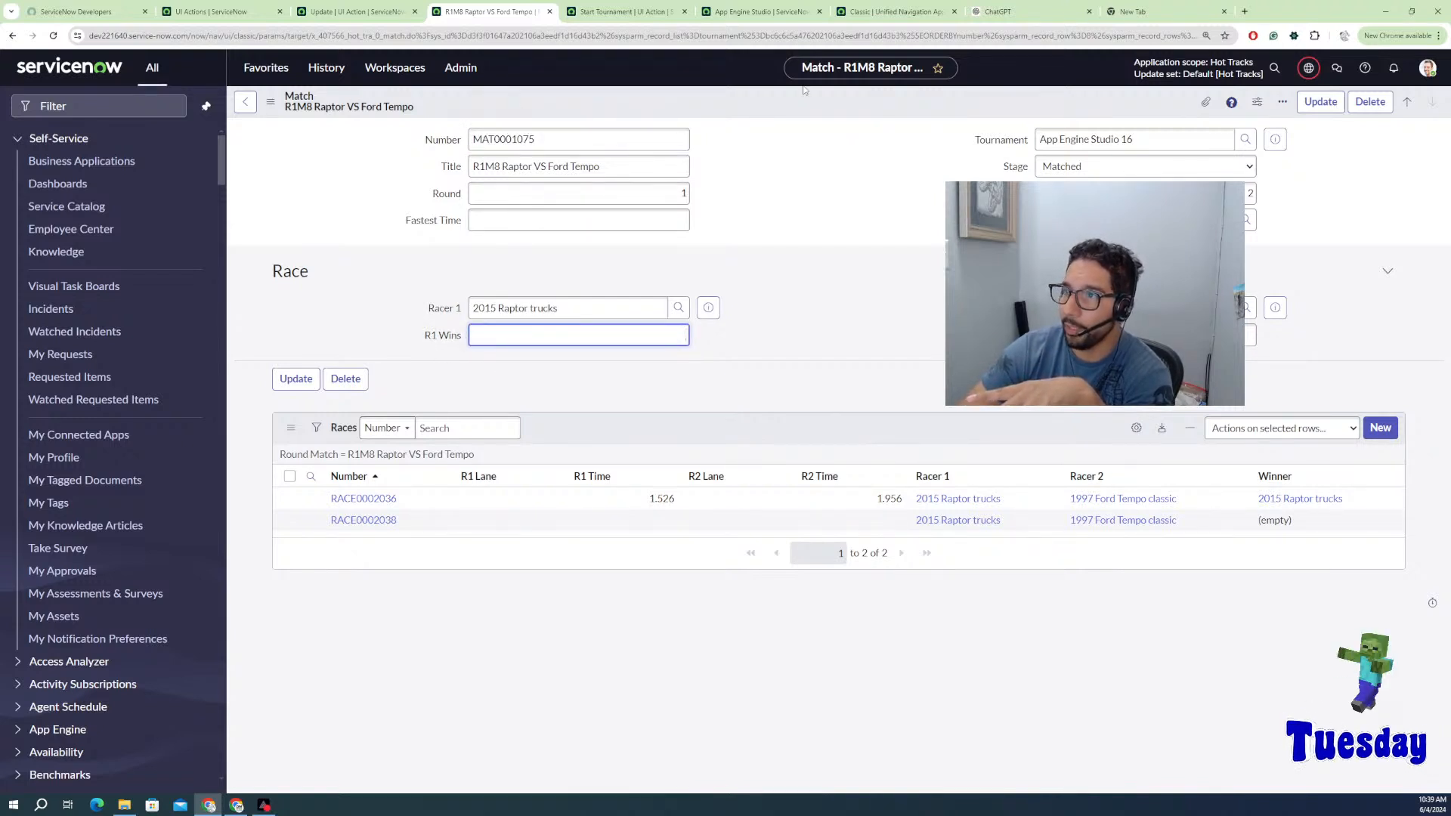
{"action": "left_click", "coordinate": [272, 73]}
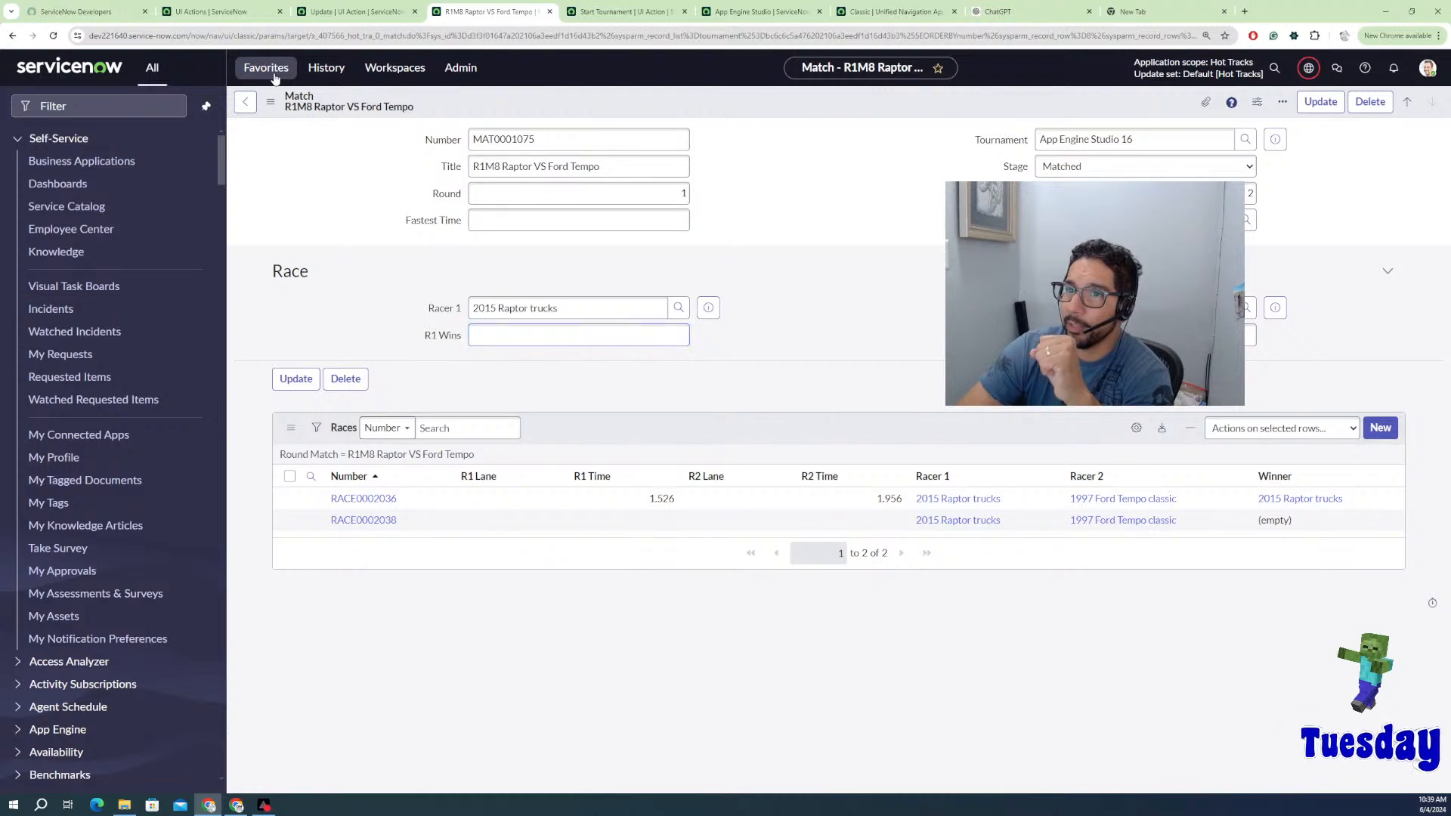
{"action": "left_click", "coordinate": [519, 102]}
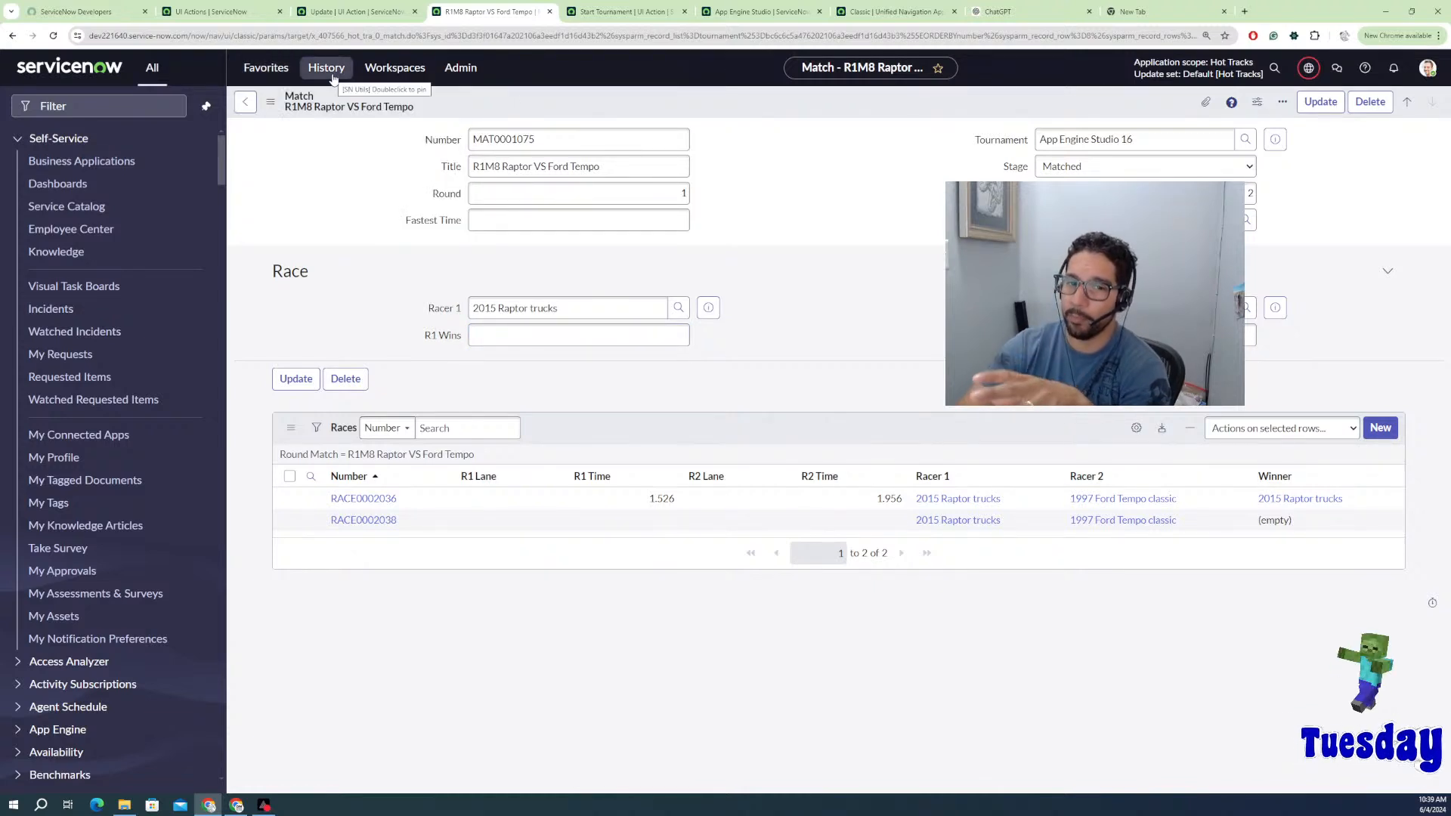
{"action": "left_click", "coordinate": [487, 338]}
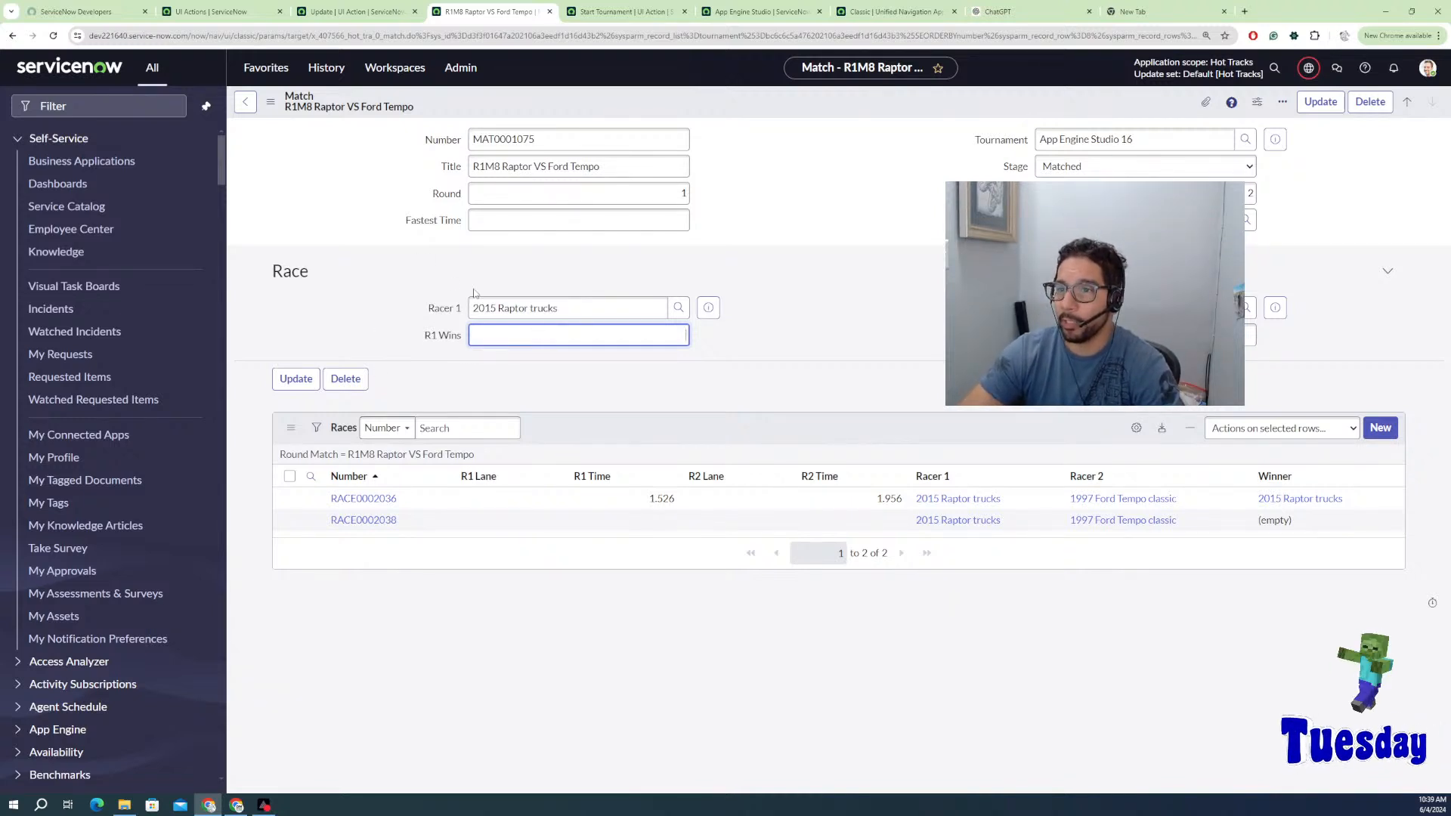
{"action": "double_click", "coordinate": [450, 337]}
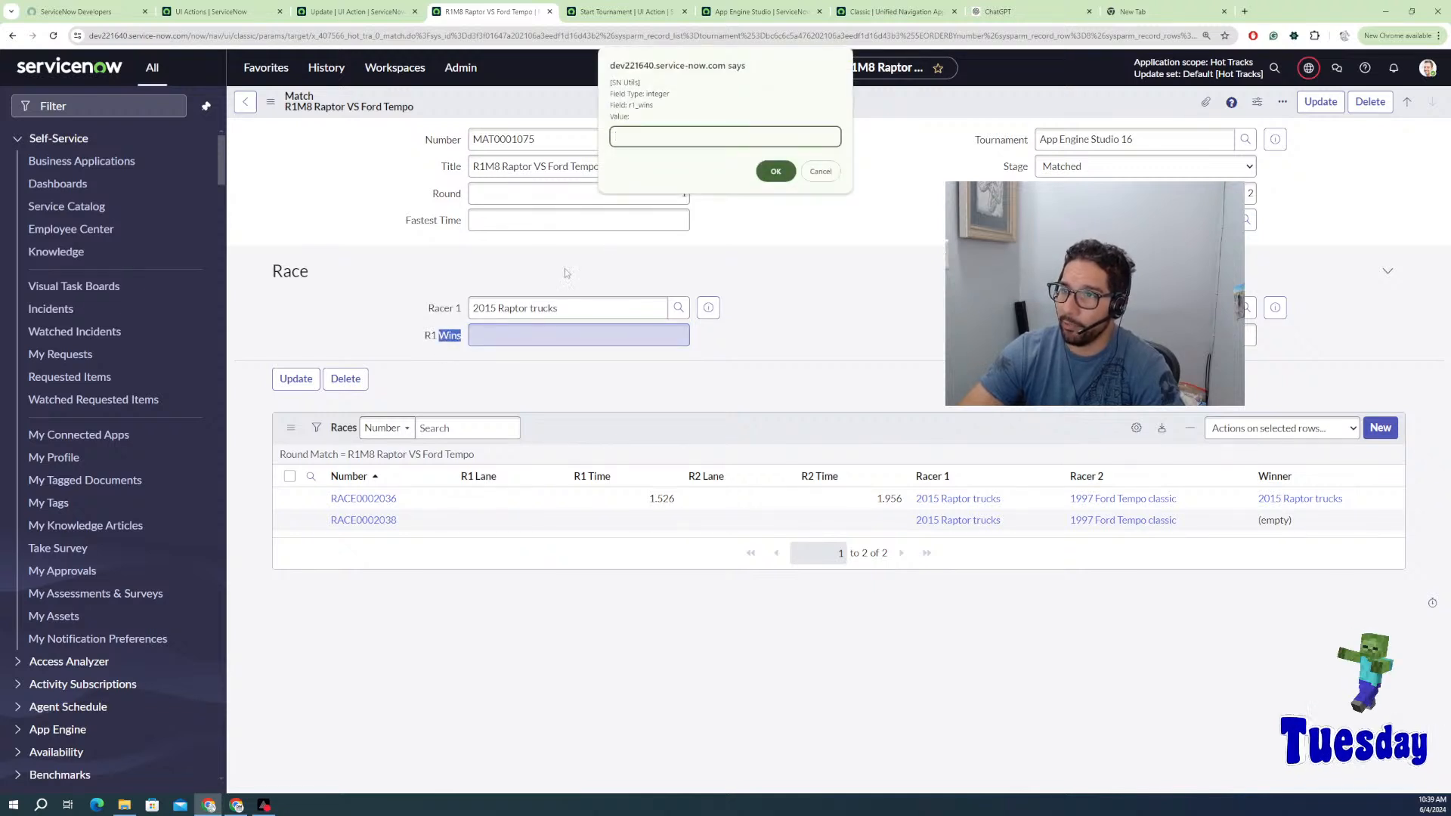
{"action": "type", "text": "0"}
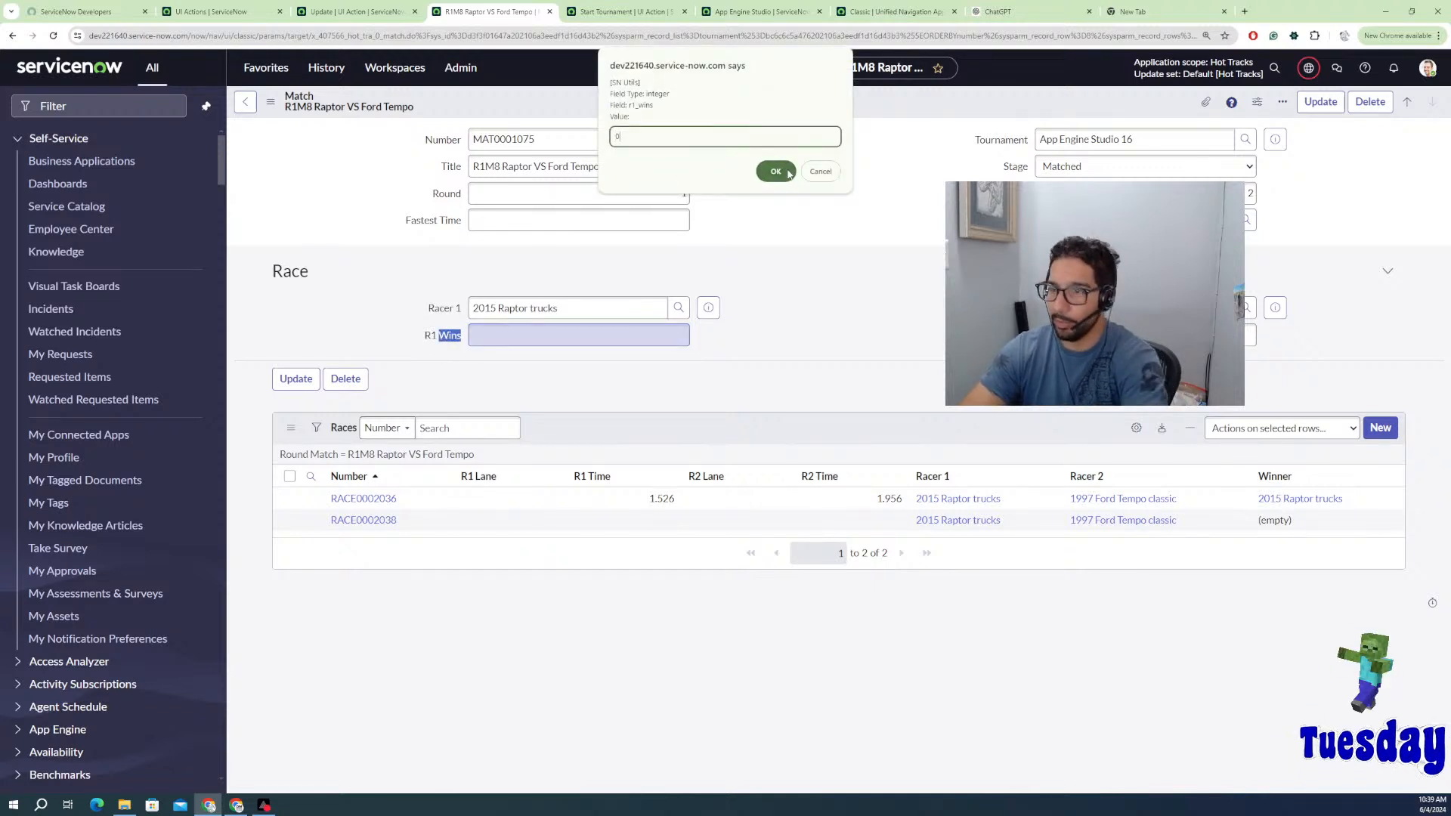
{"action": "left_click", "coordinate": [764, 171]}
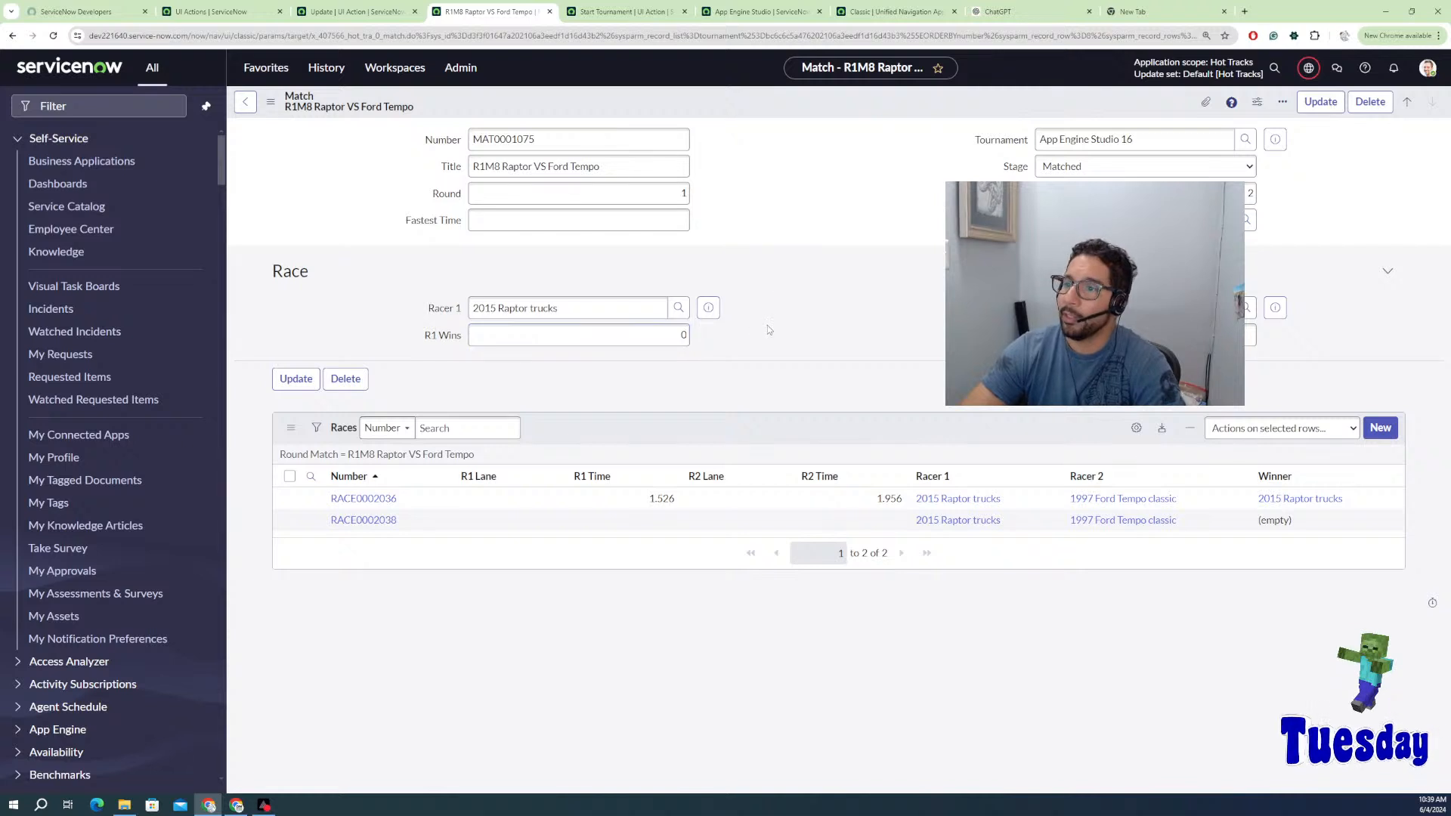
Step: Go back to the Start Tournament UI Action browser tab
{"action": "left_click", "coordinate": [358, 12]}
{"action": "left_click", "coordinate": [226, 13]}
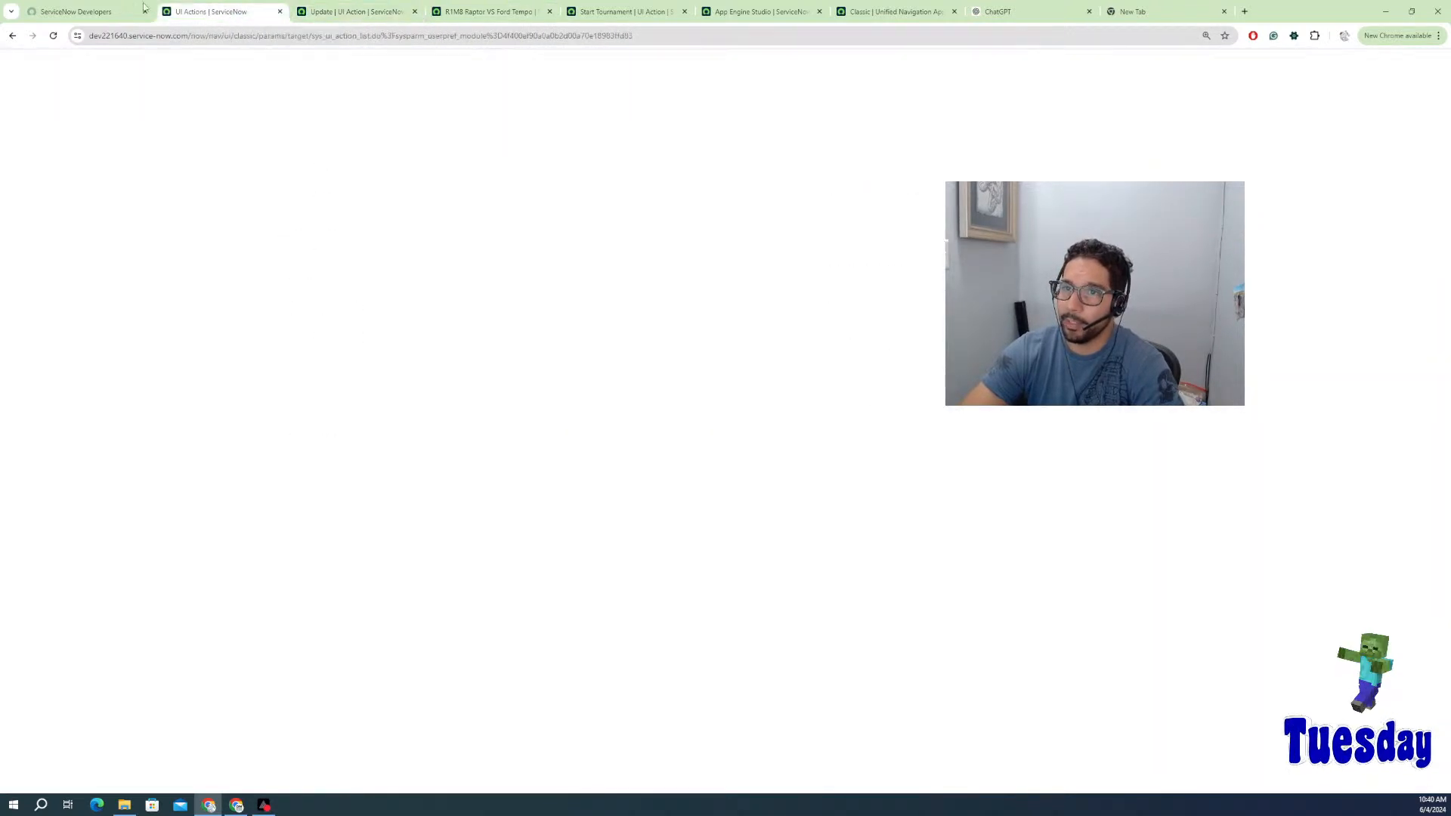
{"action": "left_click", "coordinate": [114, 14]}
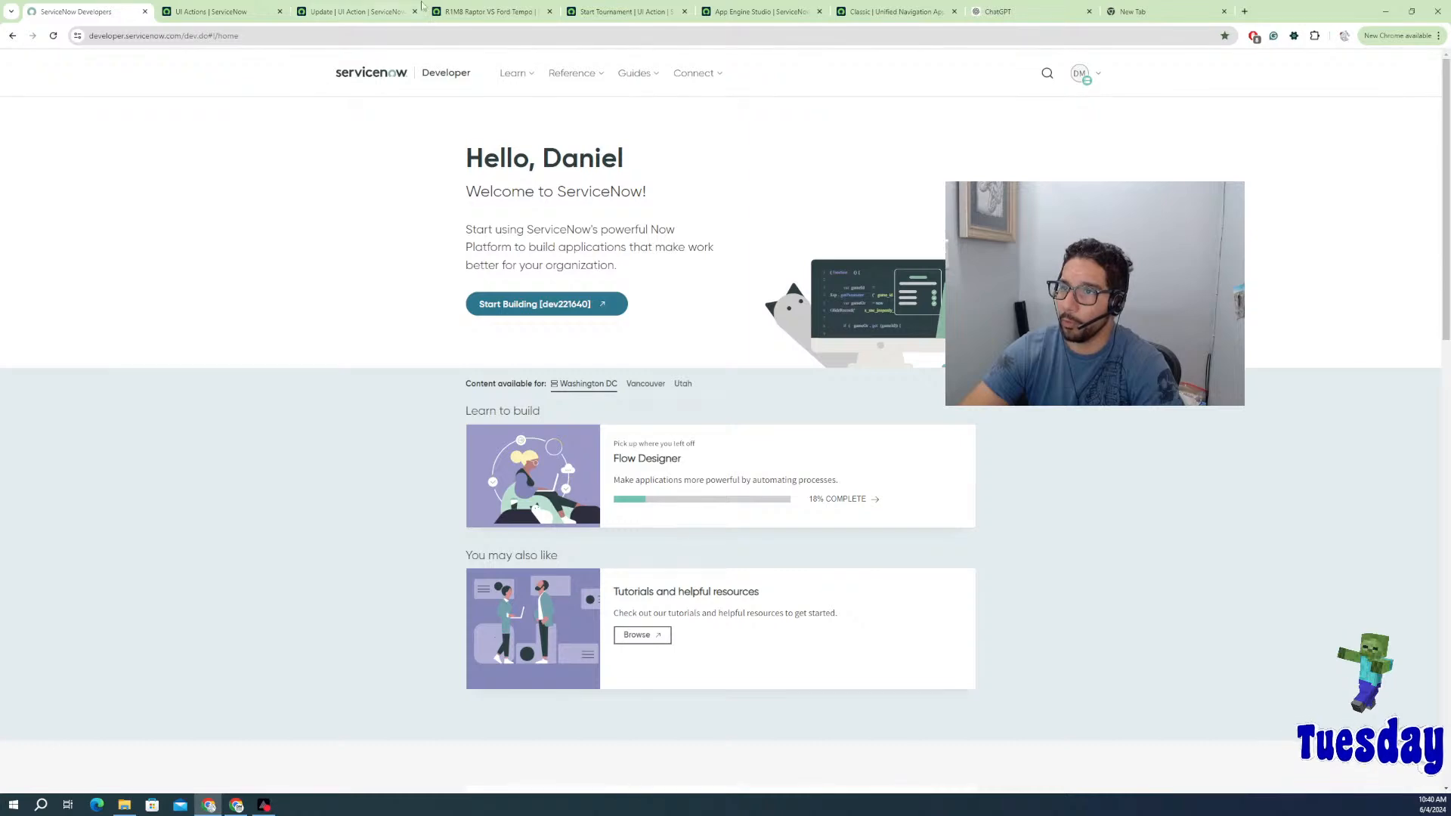
{"action": "left_click", "coordinate": [623, 11]}
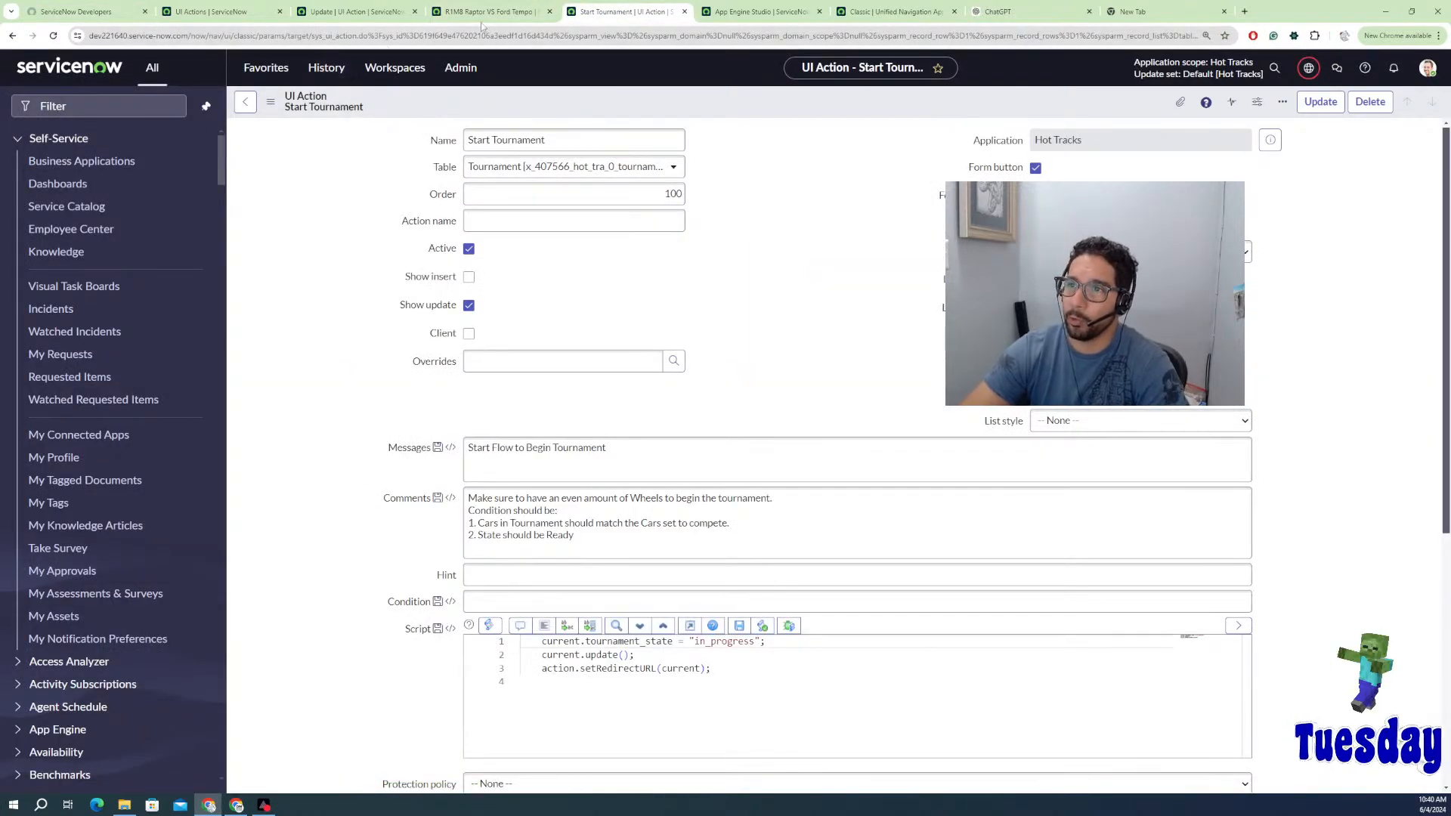
Step: In App Engine Studio, close the Tournament preview without saving
{"action": "key", "text": "ctrl+Tab"}
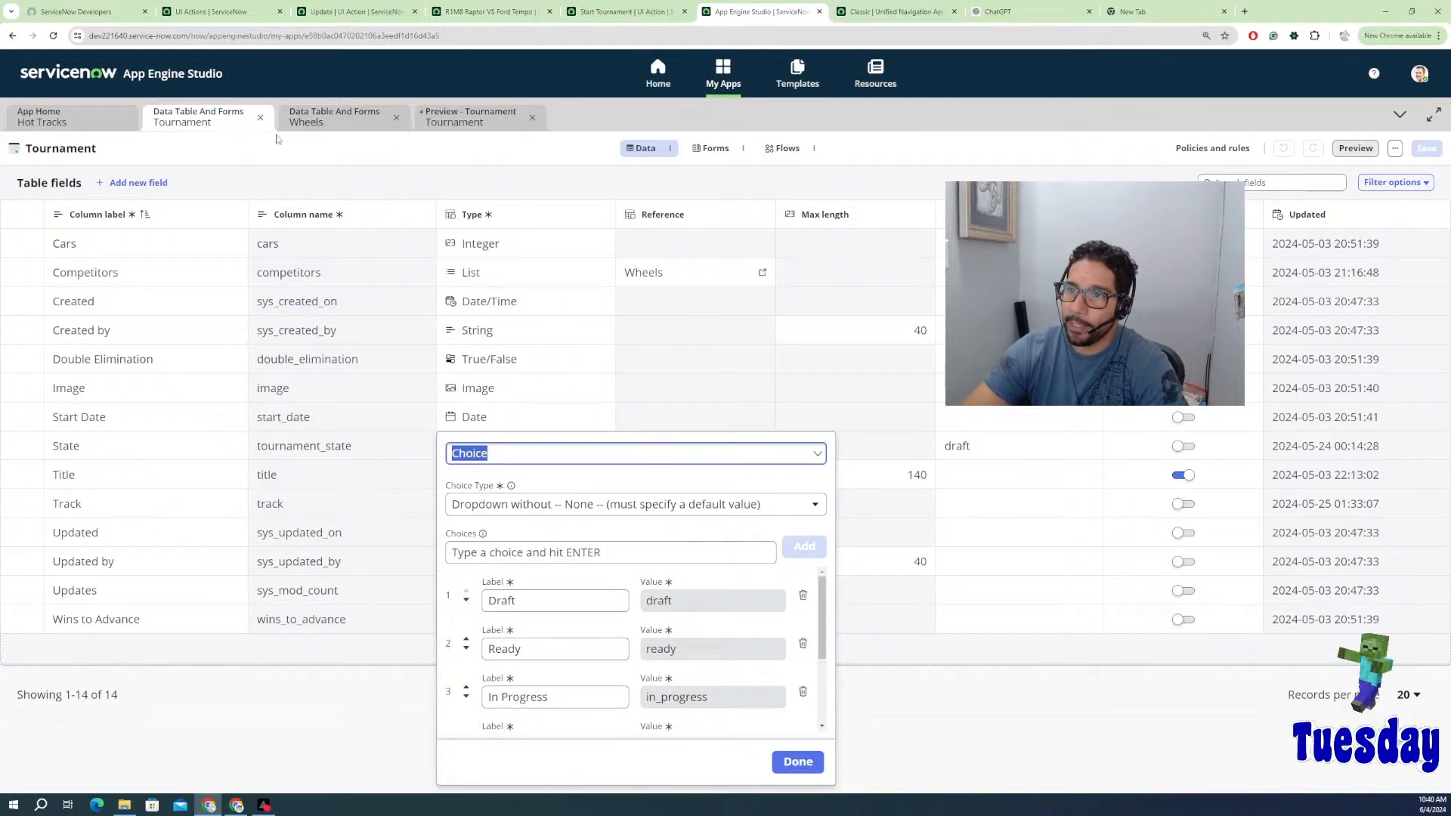
{"action": "left_click", "coordinate": [476, 119]}
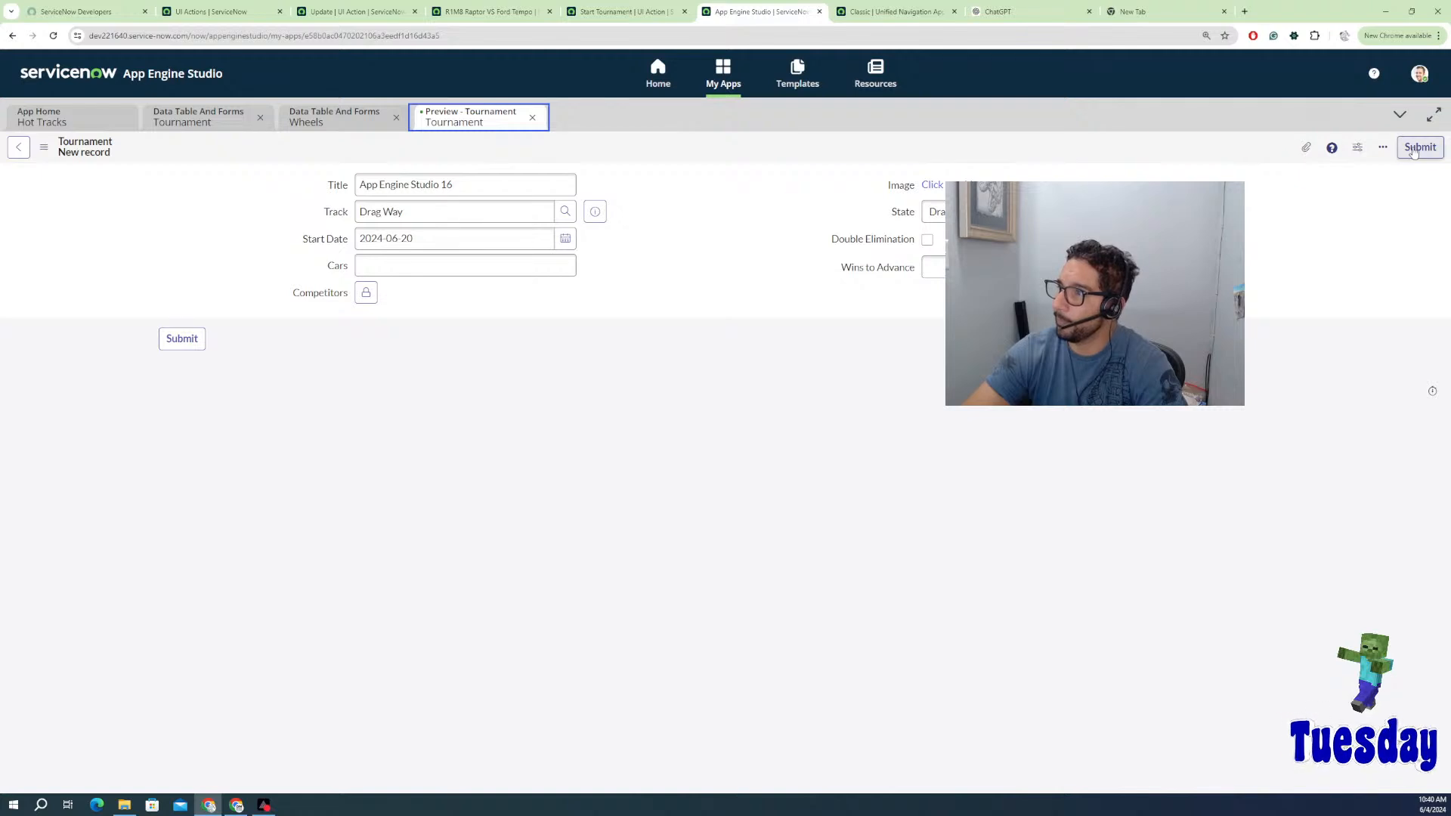
{"action": "left_click", "coordinate": [532, 118]}
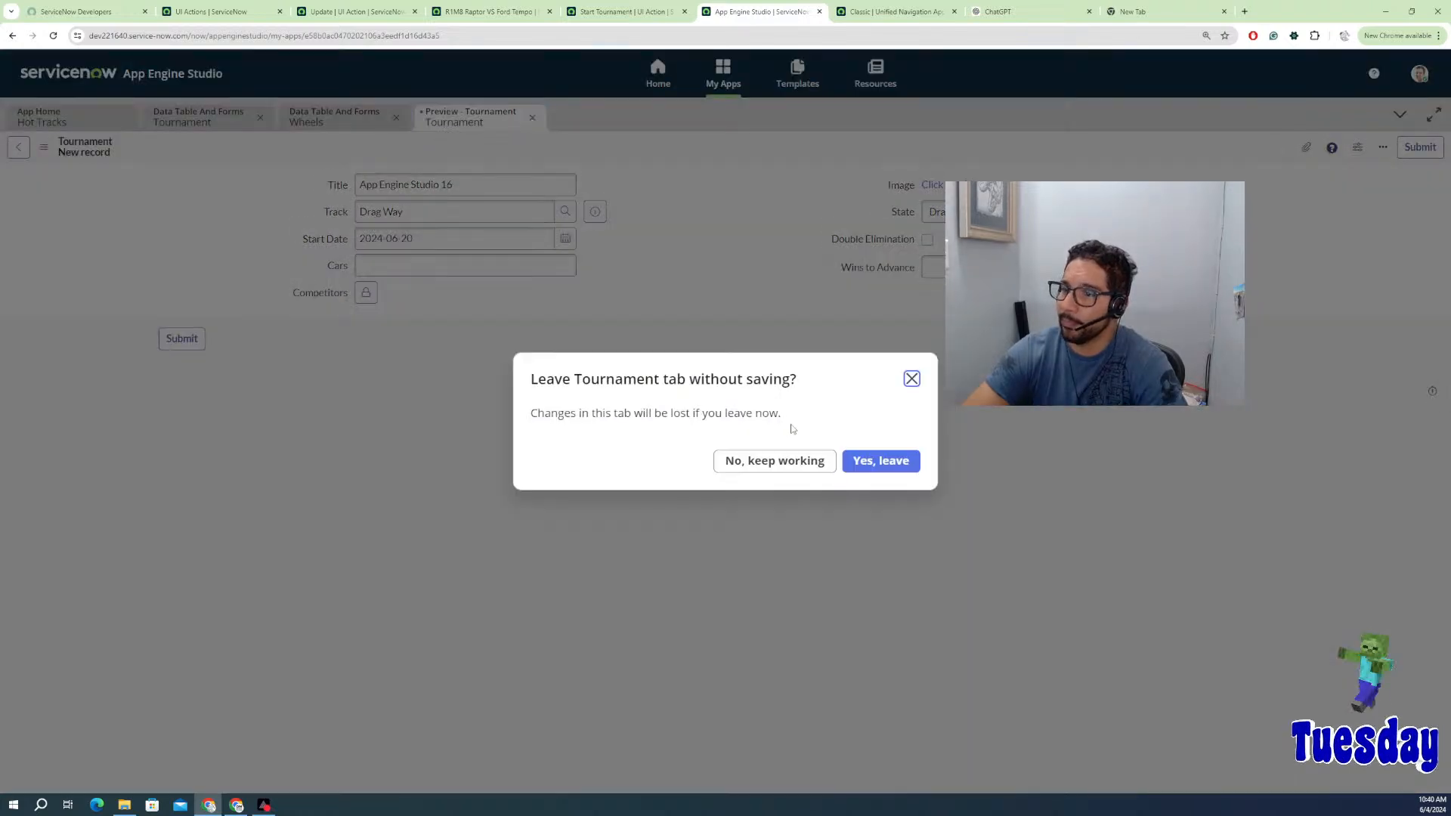
{"action": "left_click", "coordinate": [853, 464]}
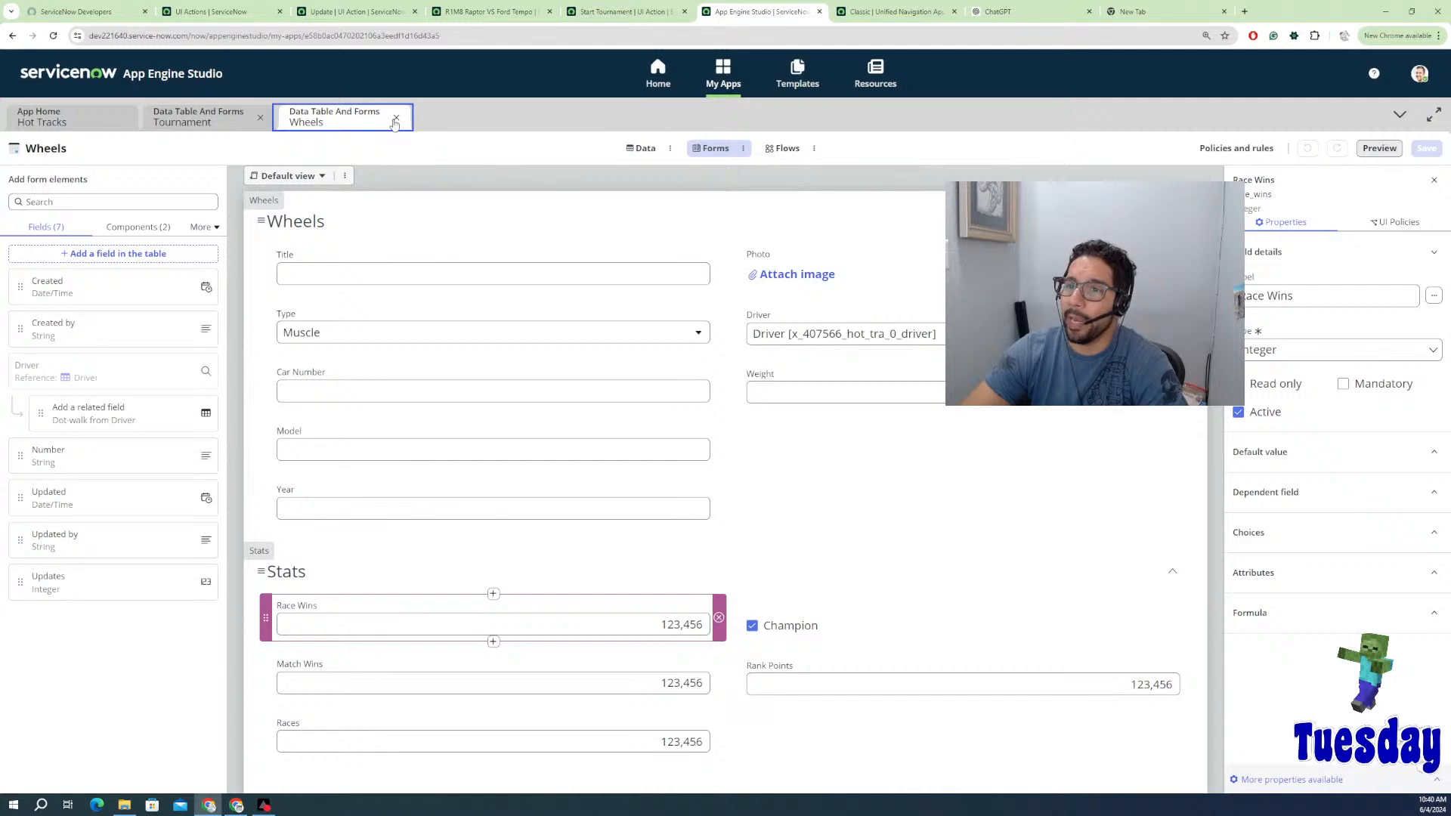
Step: Close the Wheels and Tournament table editors to return to the Hot Tracks app home
{"action": "left_click", "coordinate": [396, 118]}
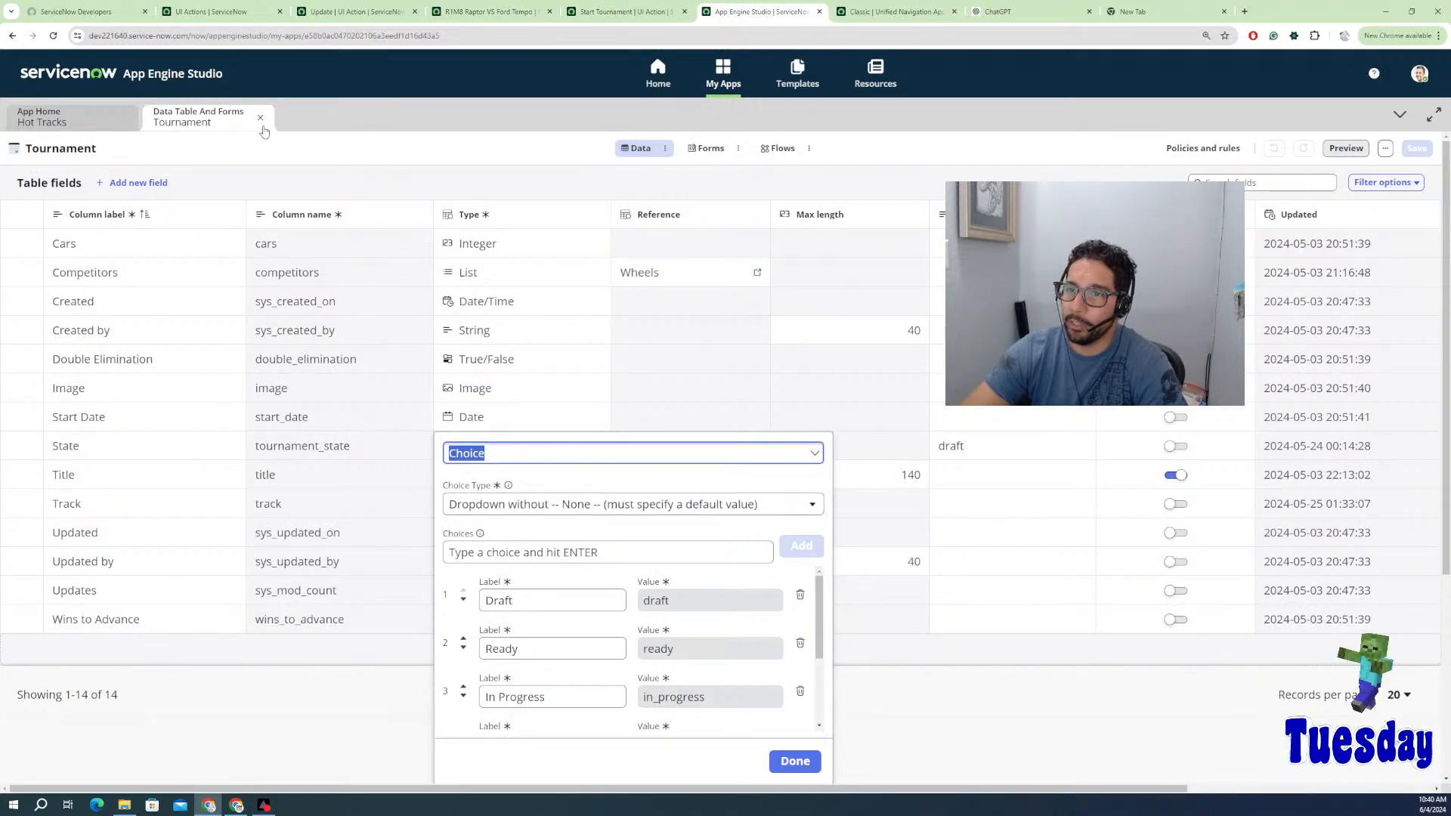
{"action": "left_click", "coordinate": [265, 123]}
{"action": "left_click", "coordinate": [260, 120]}
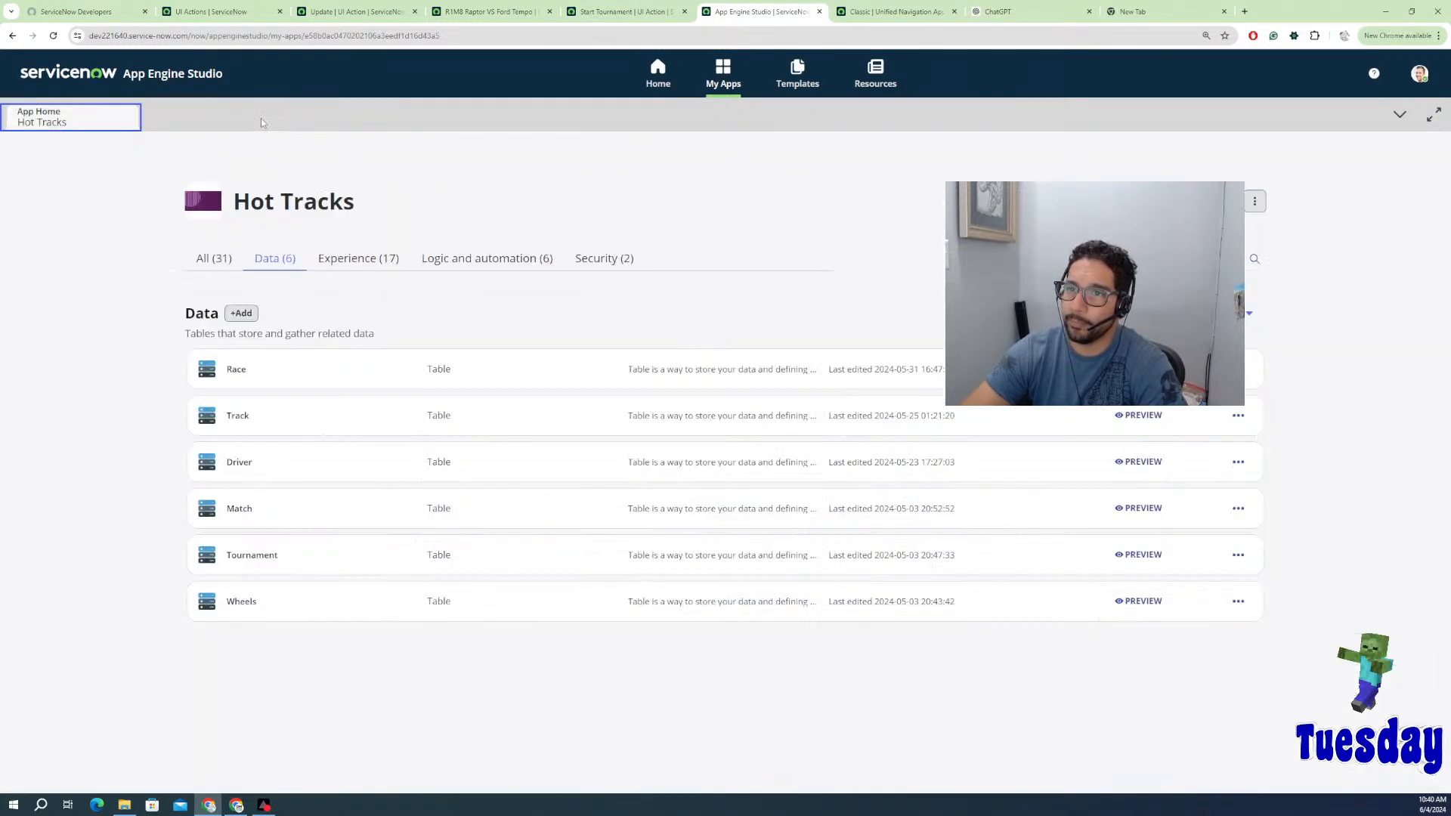
Step: Open the Race table and show its fields list
{"action": "left_click", "coordinate": [264, 382]}
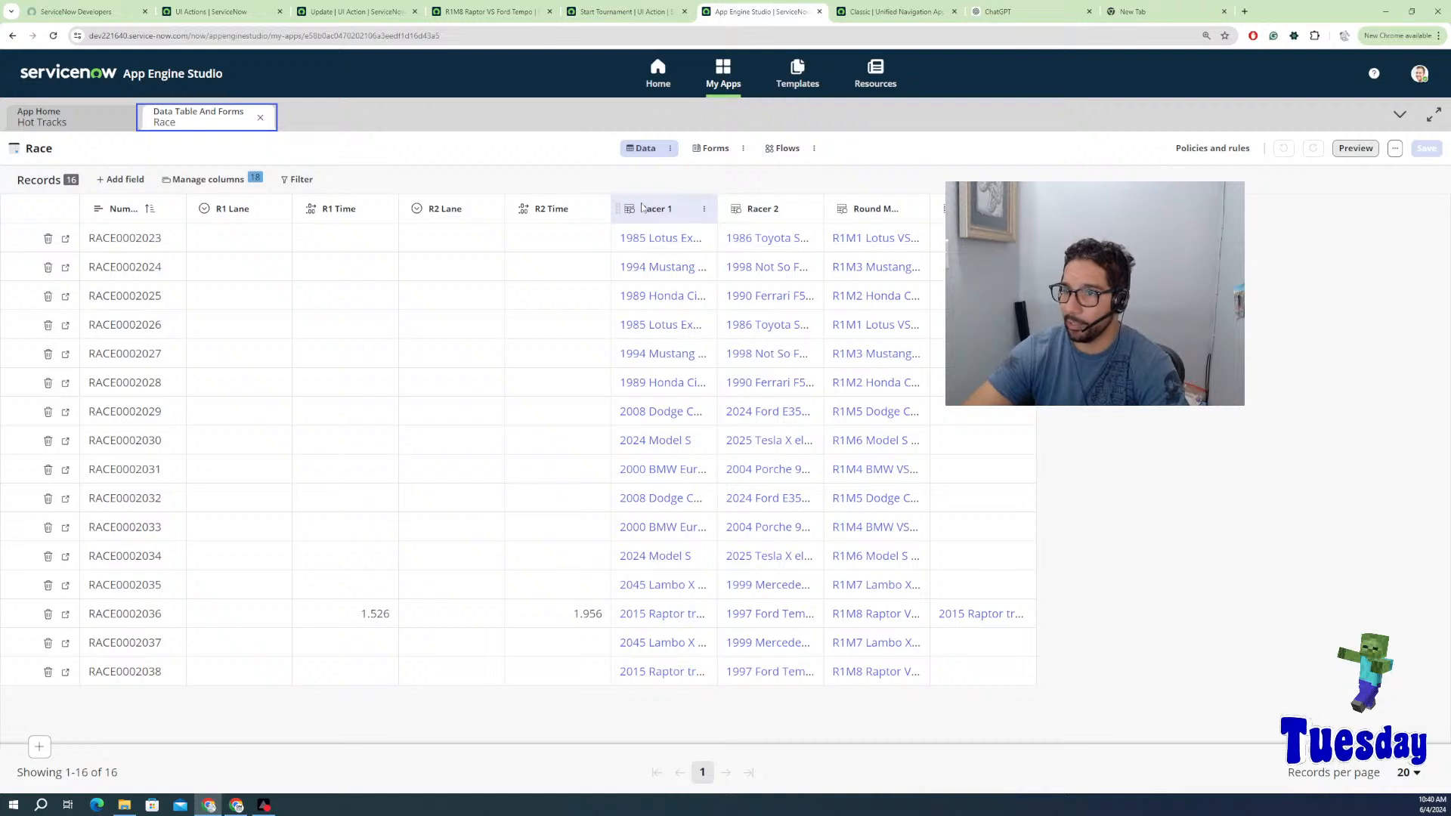
{"action": "left_click", "coordinate": [675, 151]}
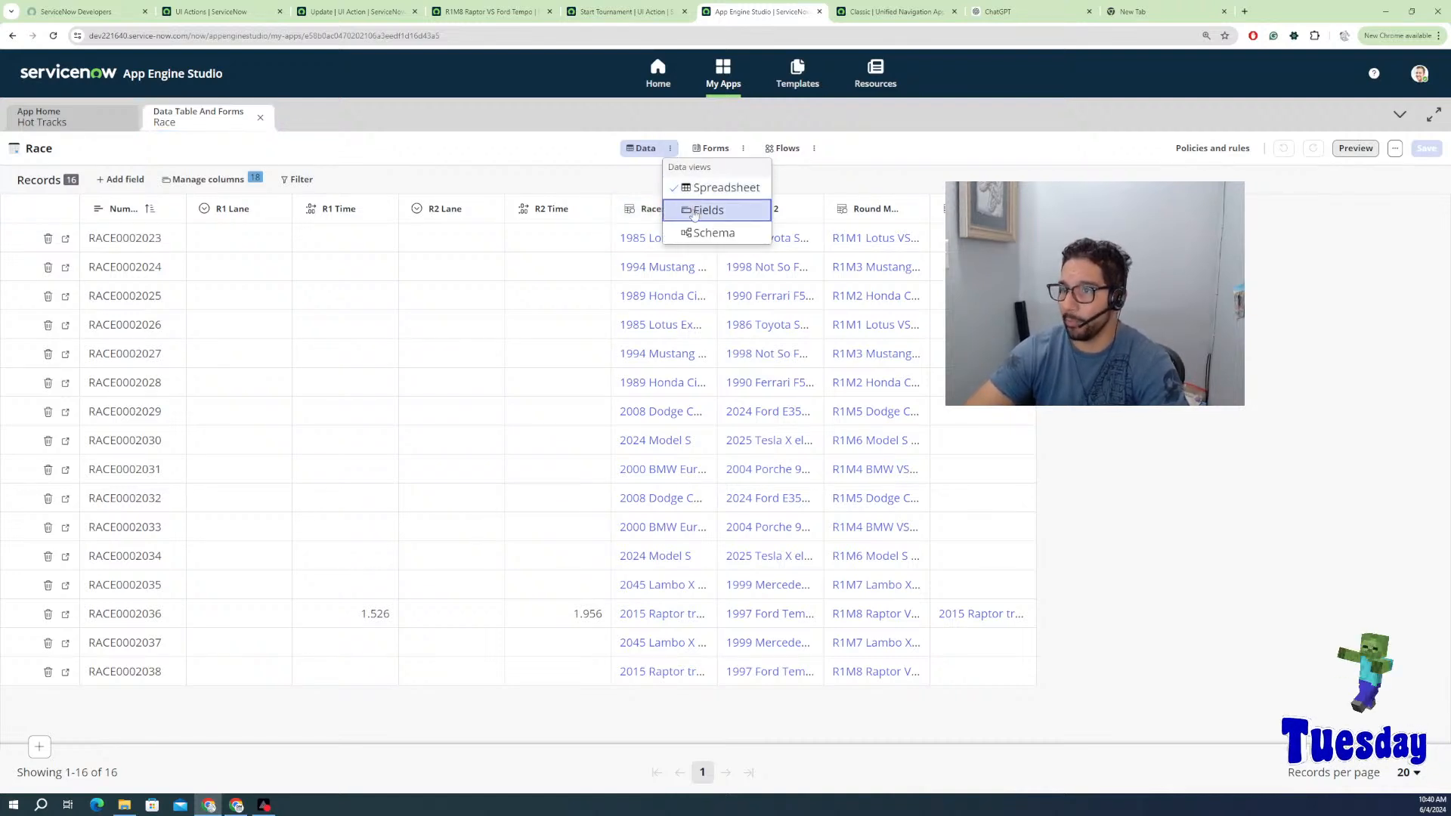
{"action": "key", "text": "Escape"}
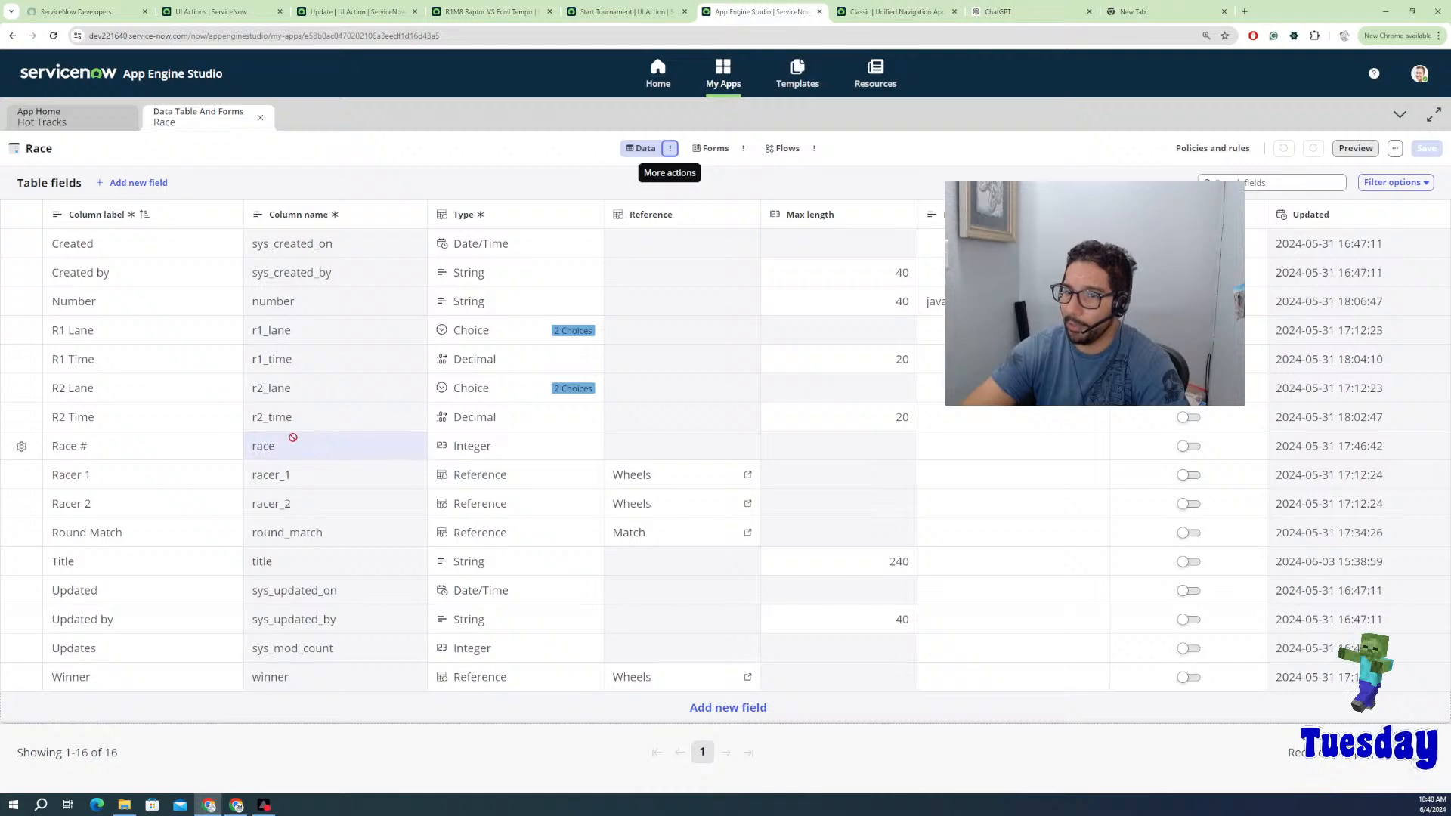
Step: Set the Race # field's default value to 0 and save the Race table
{"action": "left_click", "coordinate": [22, 447]}
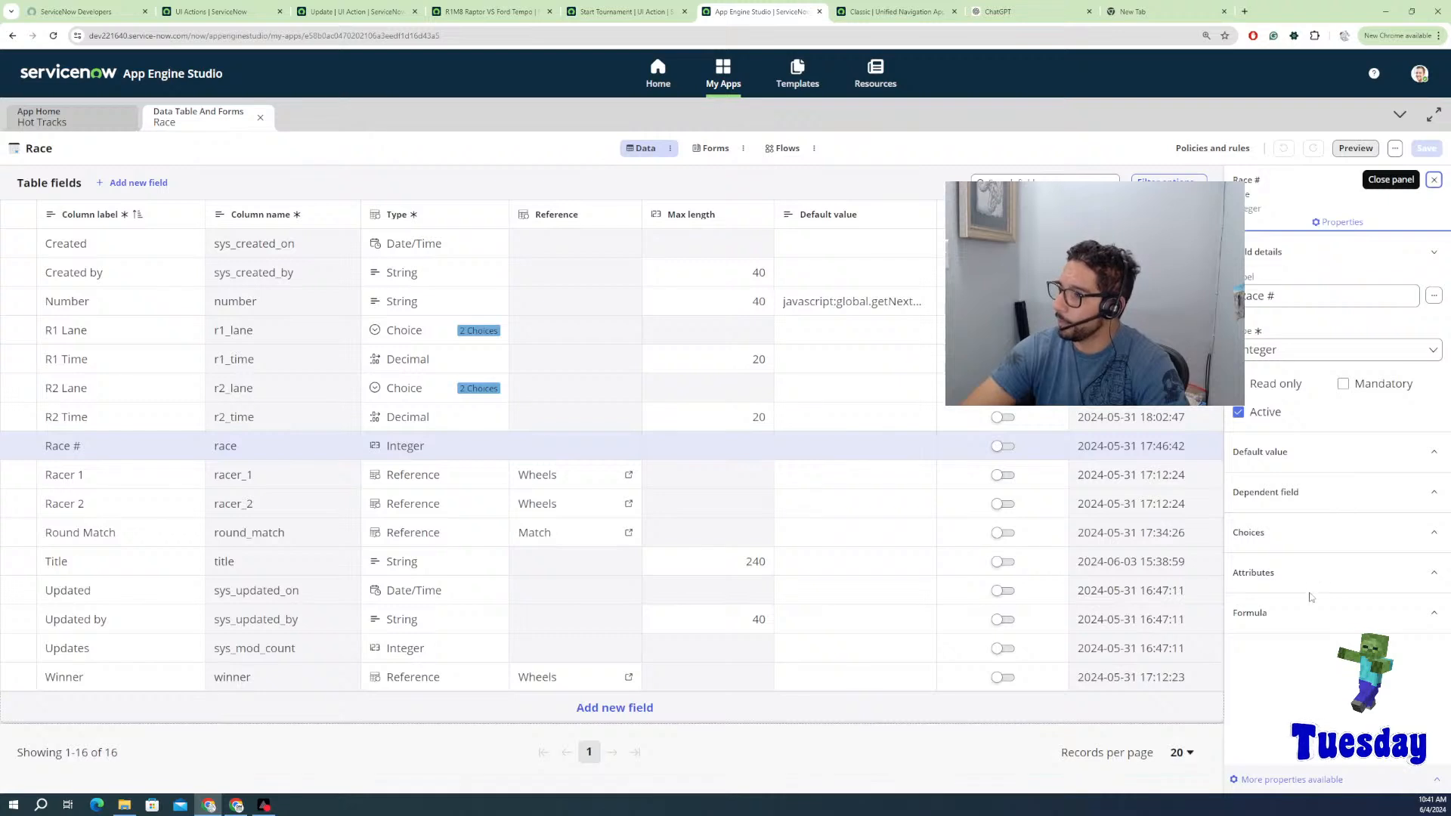
{"action": "left_click", "coordinate": [1305, 453]}
{"action": "left_click", "coordinate": [1292, 537]}
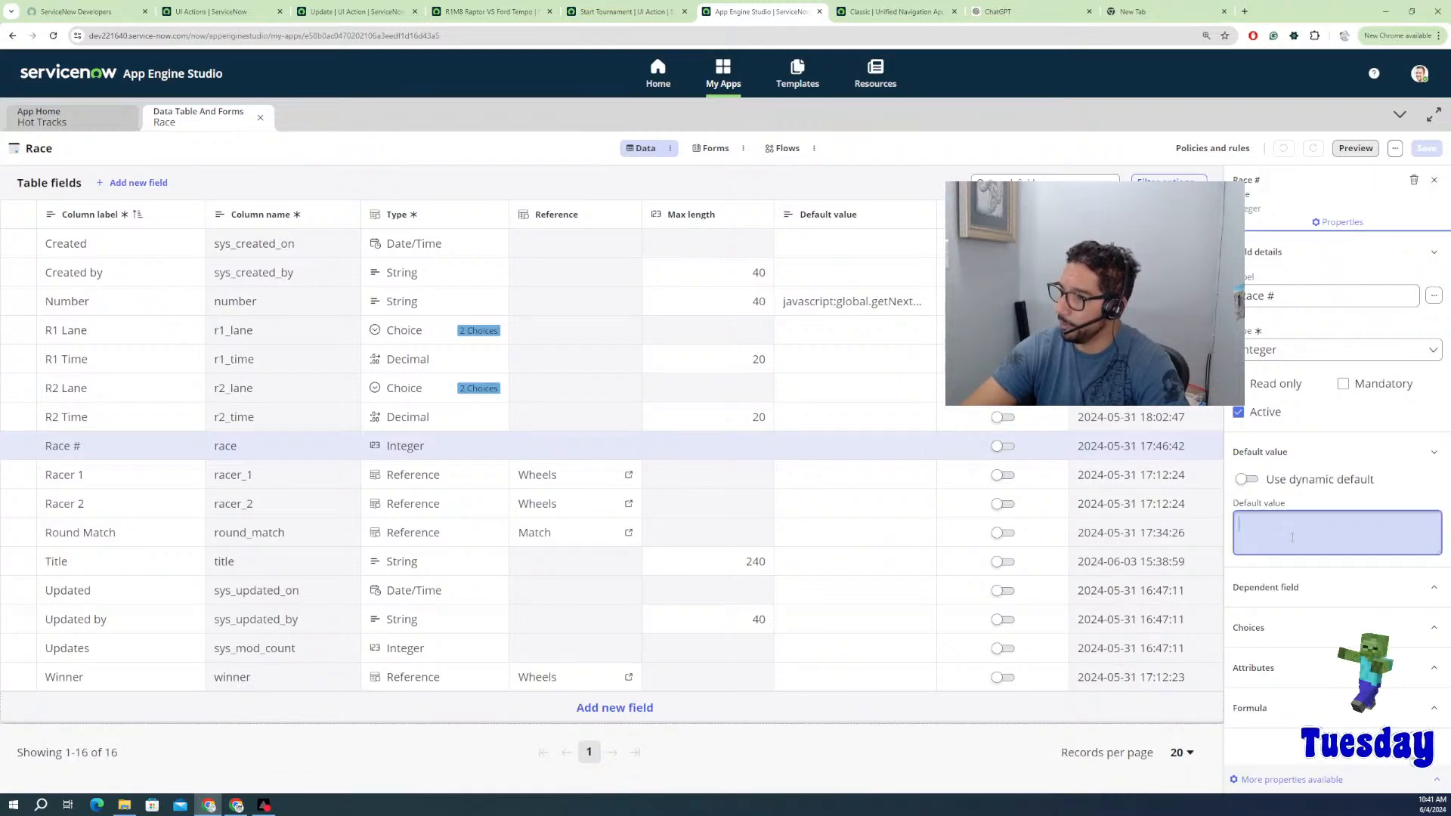
{"action": "type", "text": "0"}
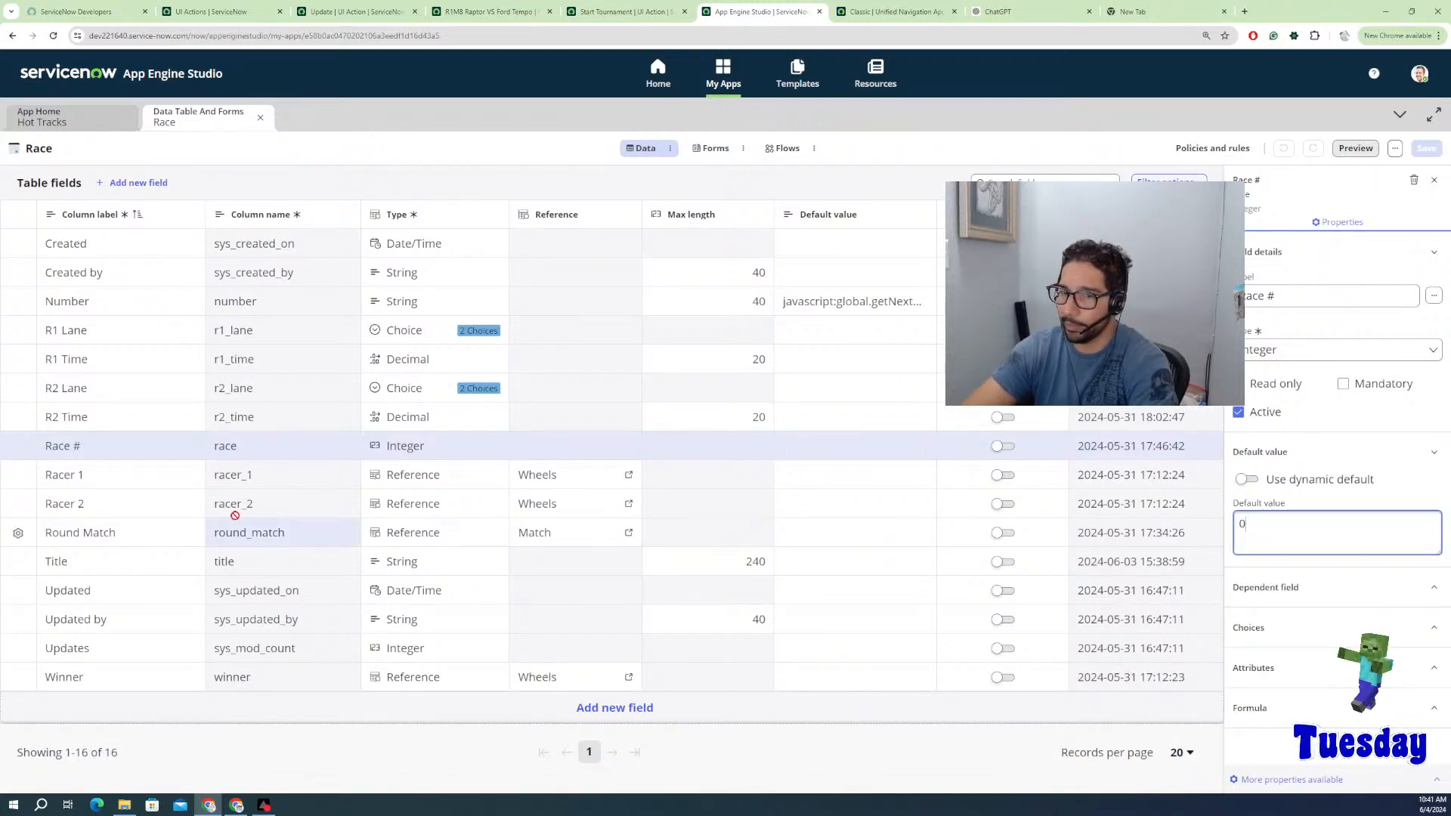
{"action": "left_click", "coordinate": [18, 533]}
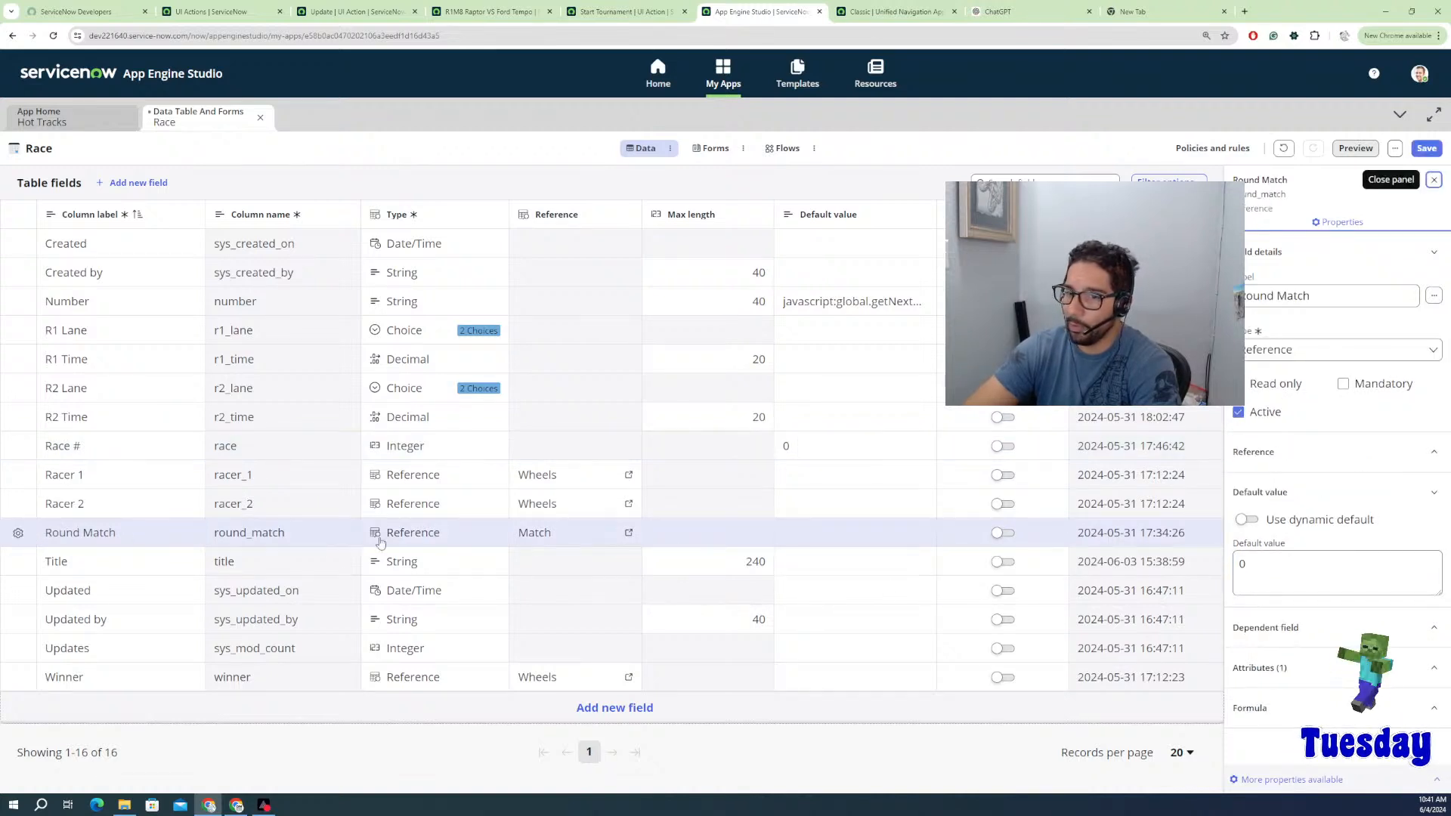
{"action": "left_click", "coordinate": [1298, 576]}
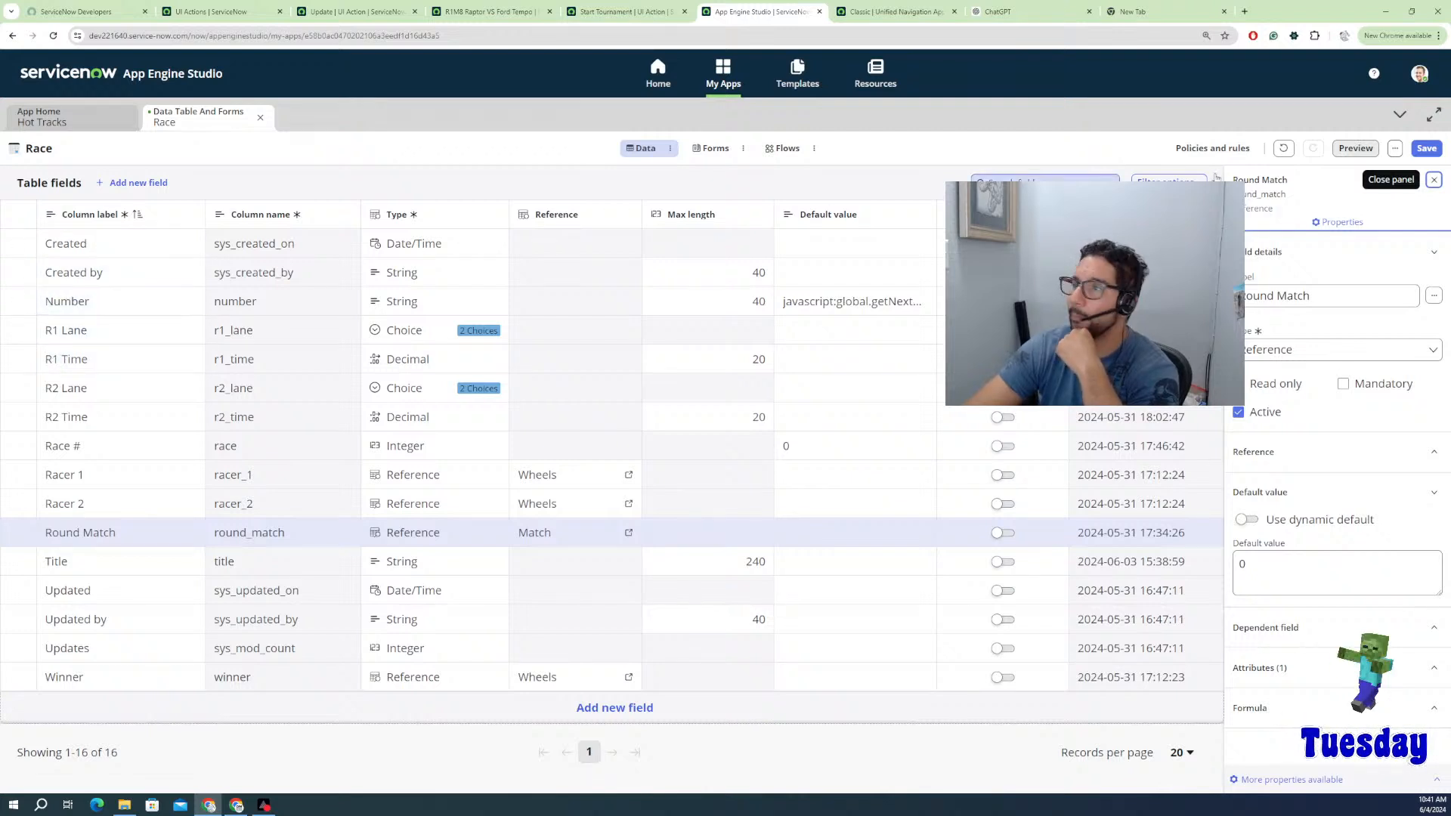
{"action": "left_click", "coordinate": [1426, 148]}
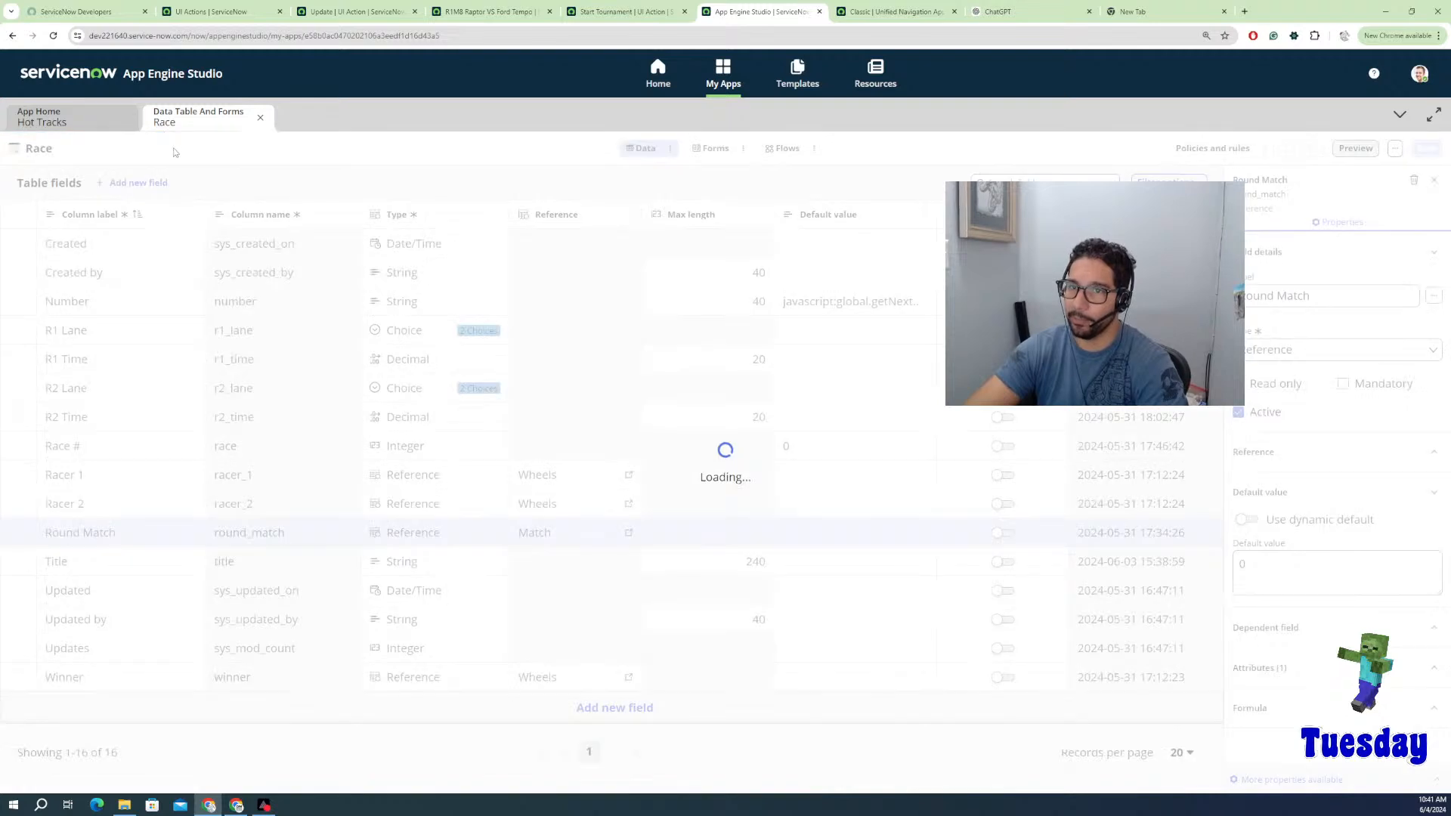
Step: Return to the app home and open the Match table's fields list
{"action": "left_click", "coordinate": [85, 123]}
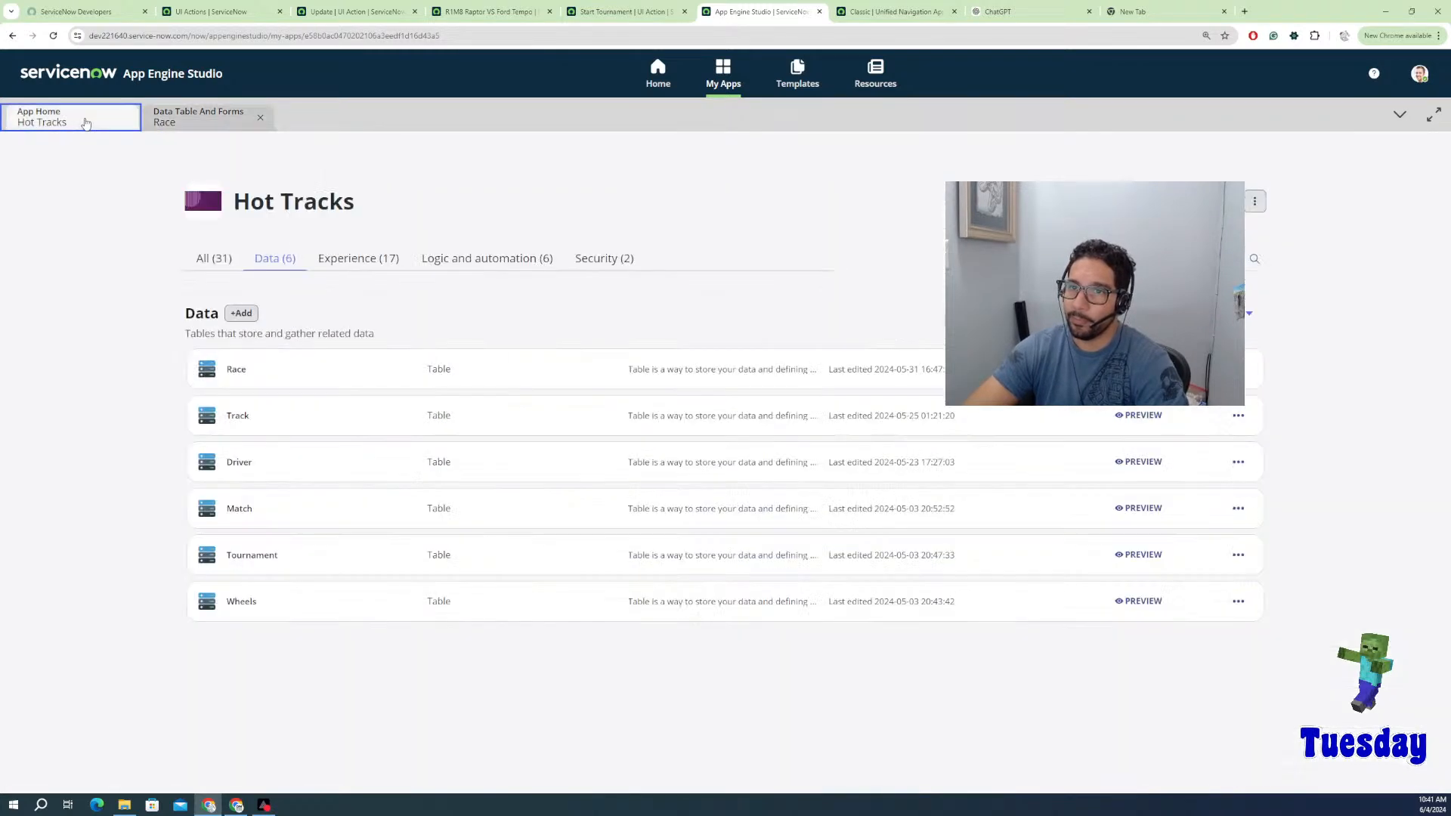
{"action": "left_click", "coordinate": [241, 510]}
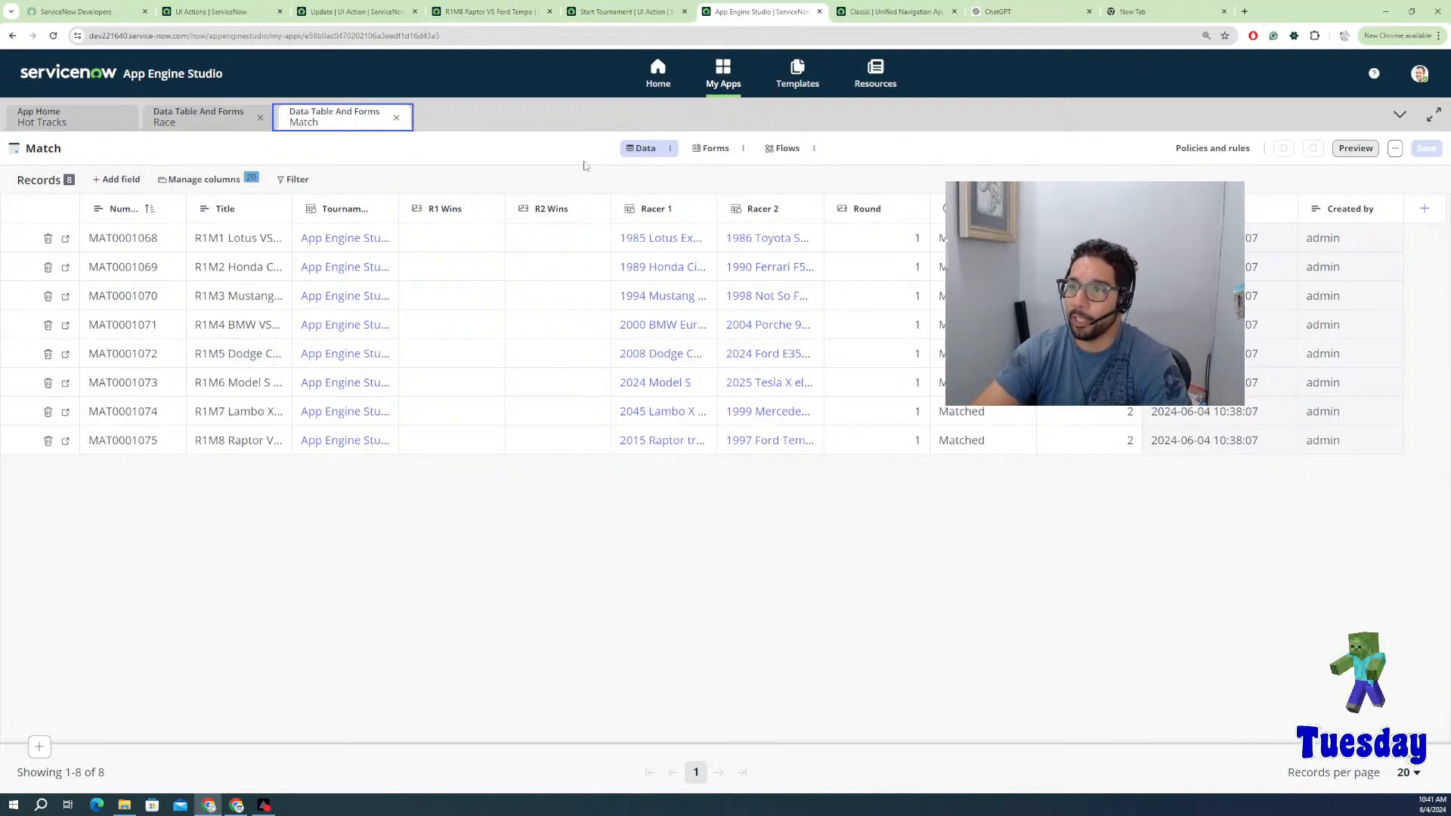
{"action": "left_click", "coordinate": [669, 148]}
{"action": "left_click", "coordinate": [679, 218]}
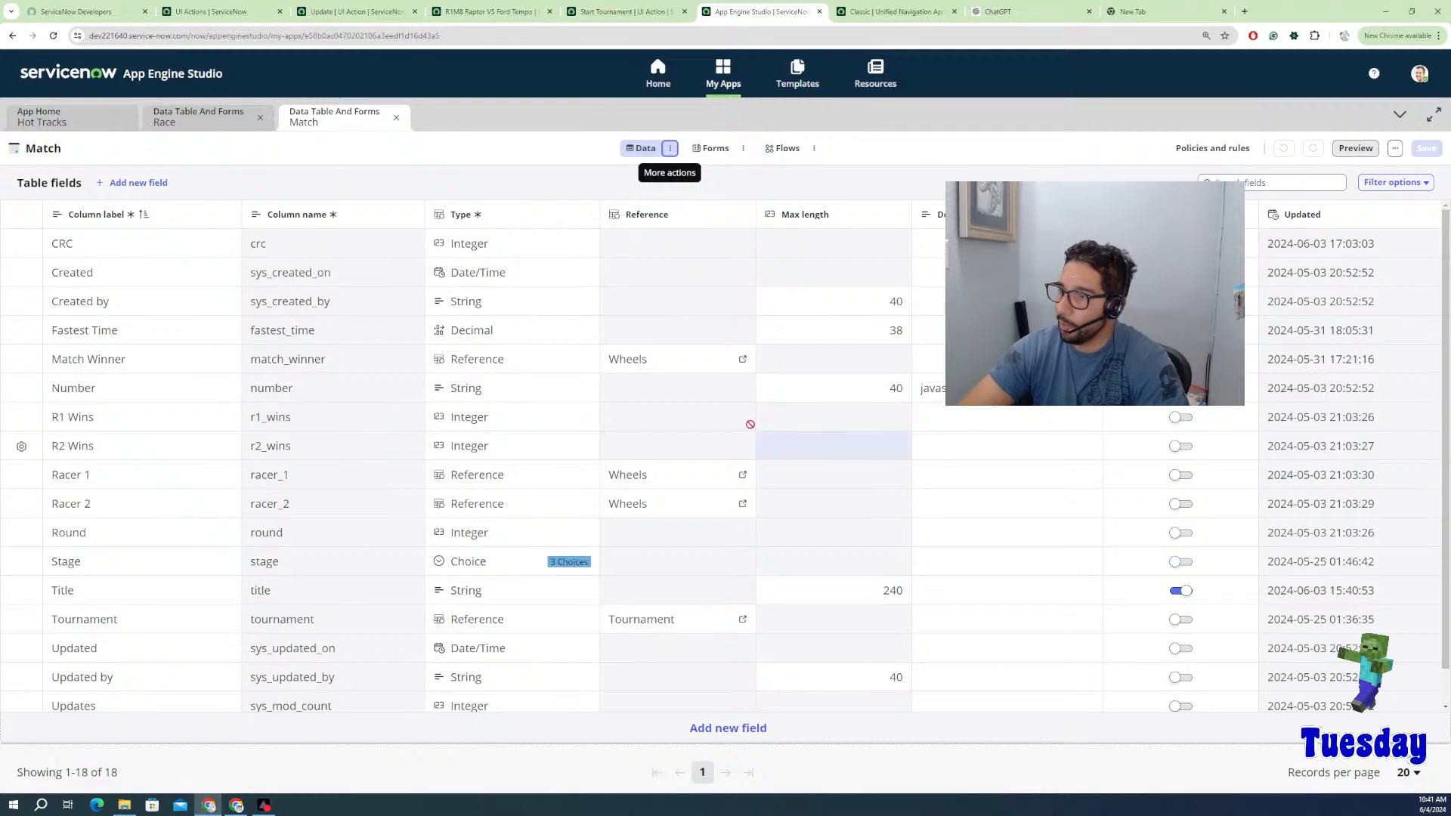
Step: Give the R1 Wins and R2 Wins fields a default value of 0
{"action": "left_click", "coordinate": [76, 423]}
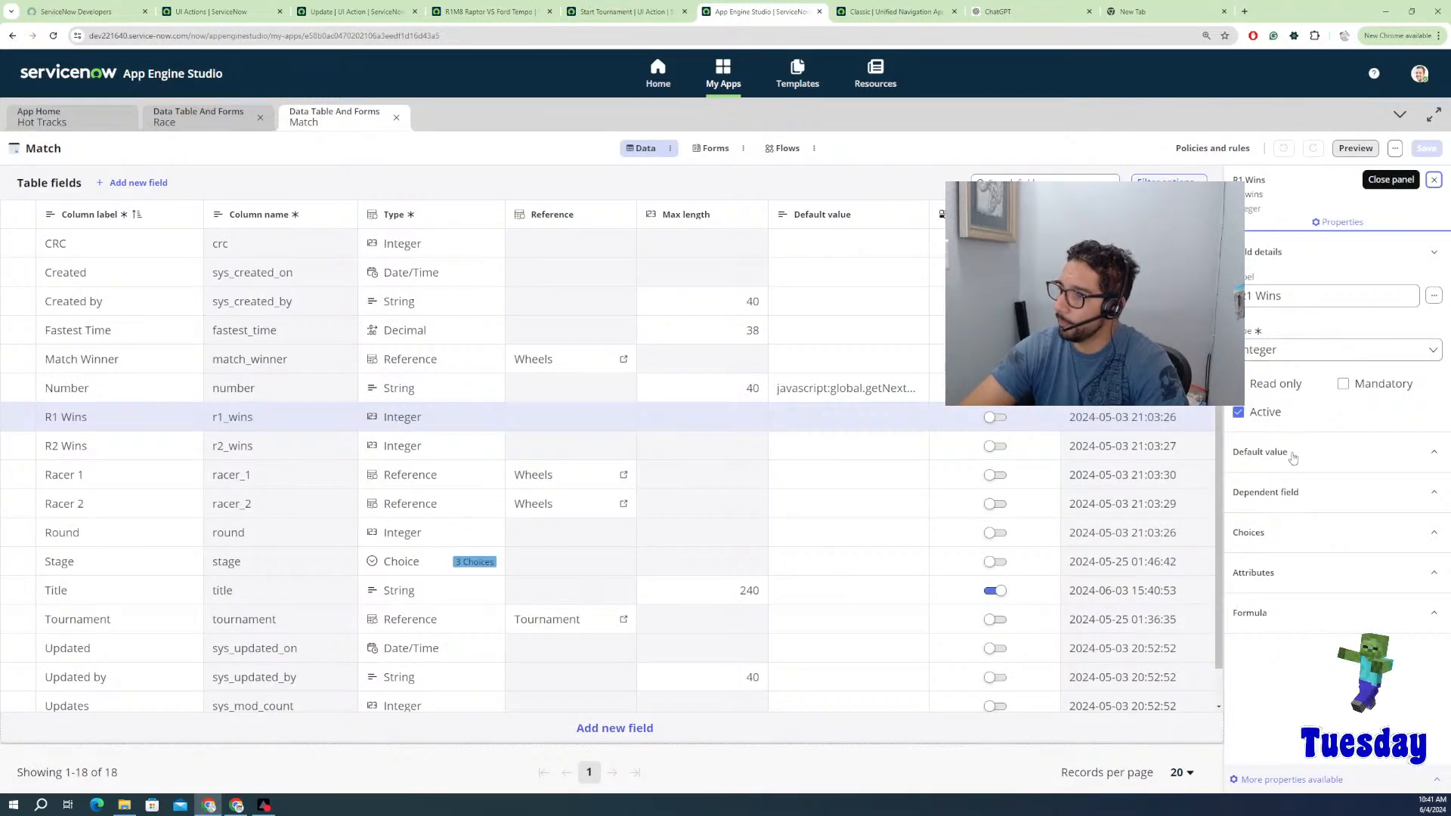
{"action": "left_click", "coordinate": [1293, 453]}
{"action": "left_click", "coordinate": [1248, 529]}
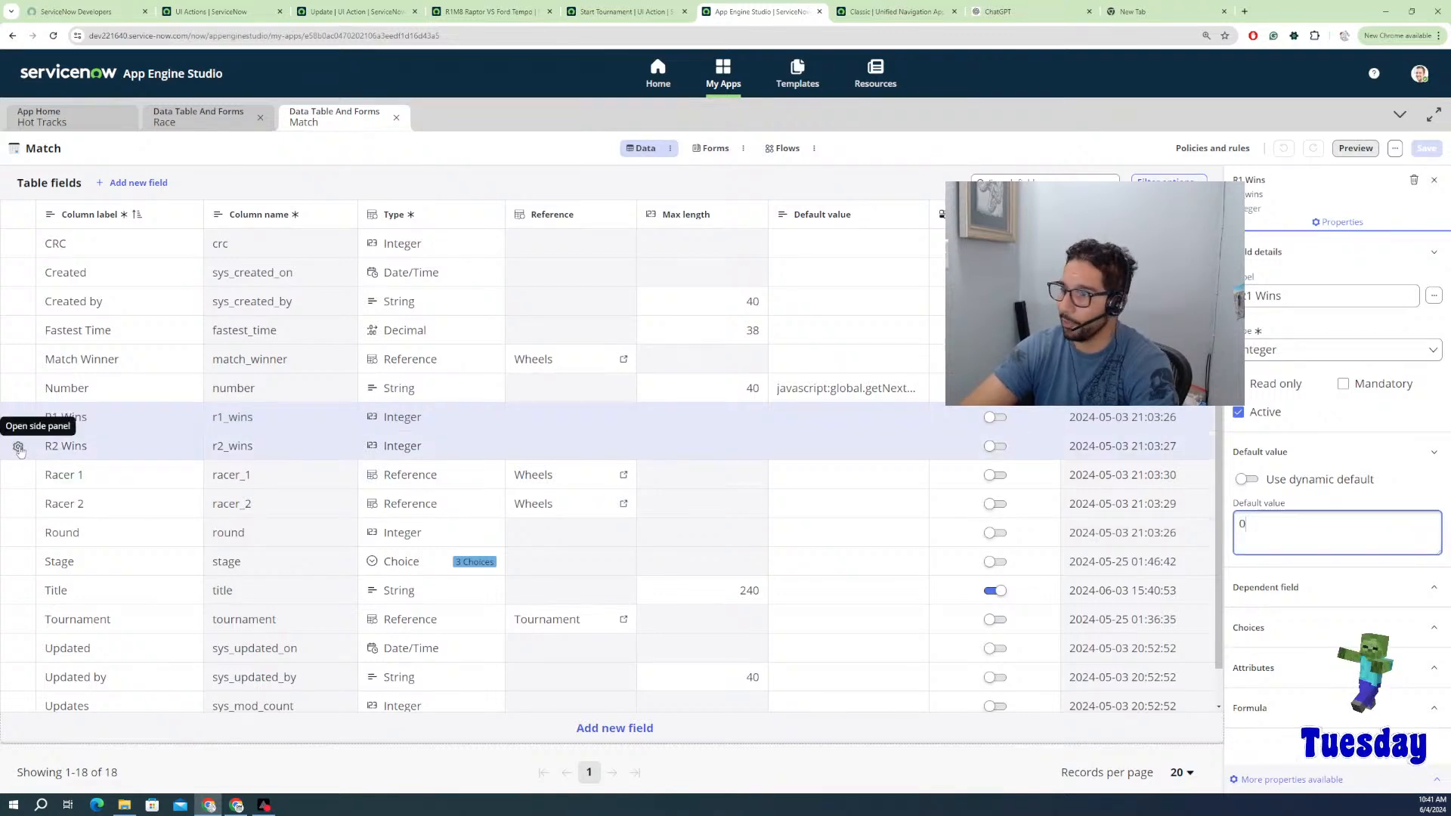
{"action": "left_click", "coordinate": [19, 448]}
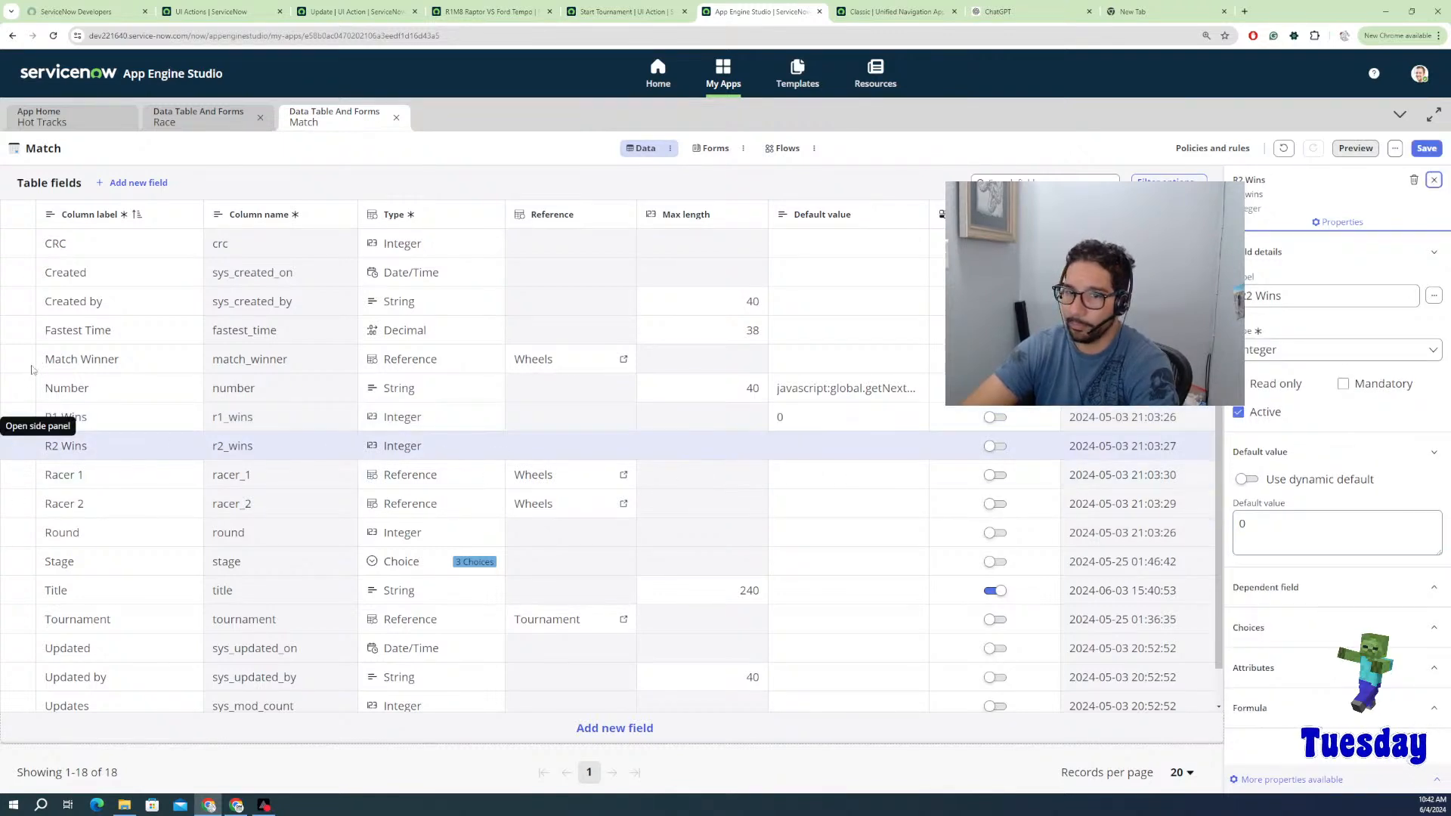
{"action": "left_click", "coordinate": [19, 418]}
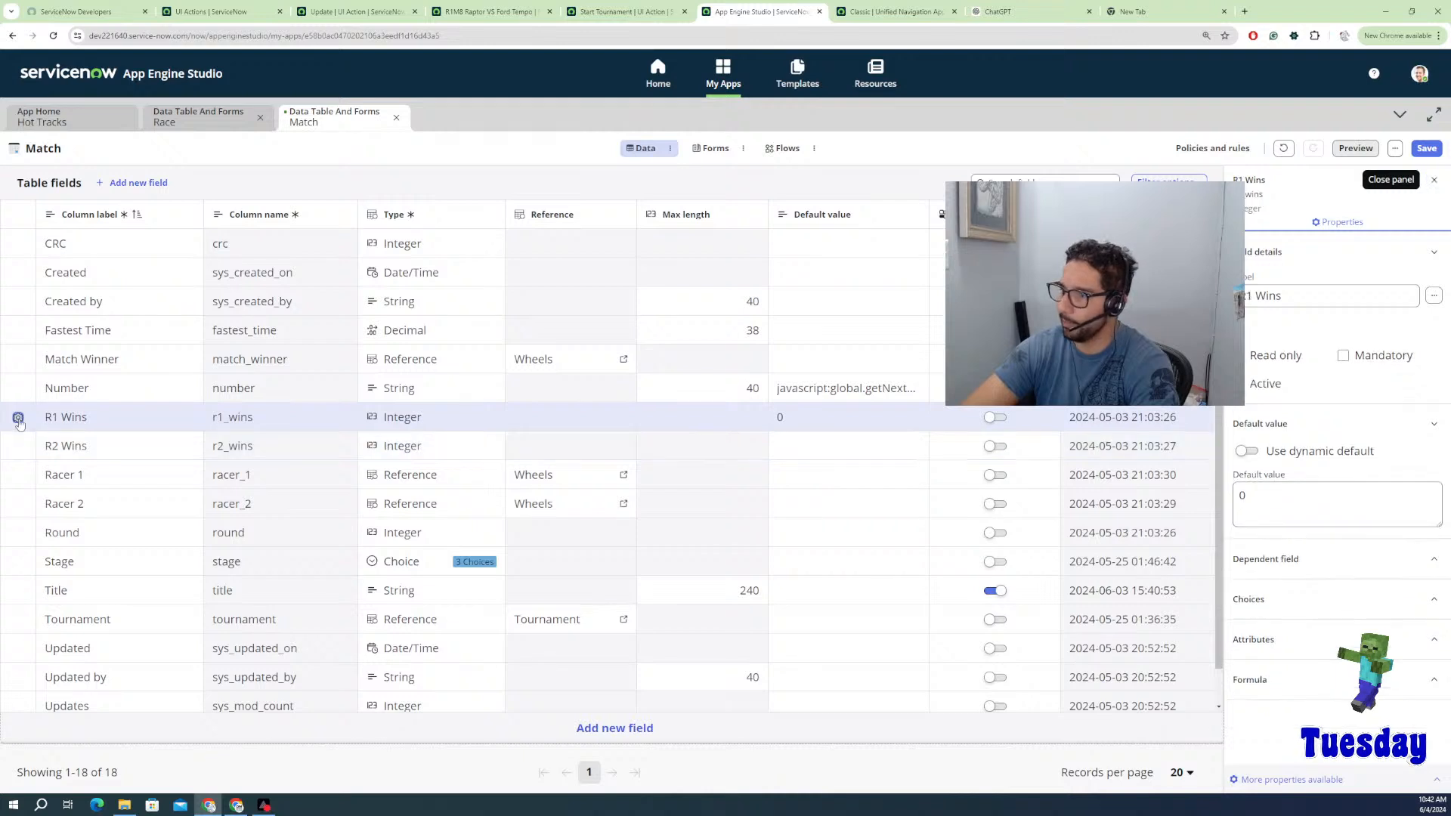
{"action": "left_click", "coordinate": [19, 446]}
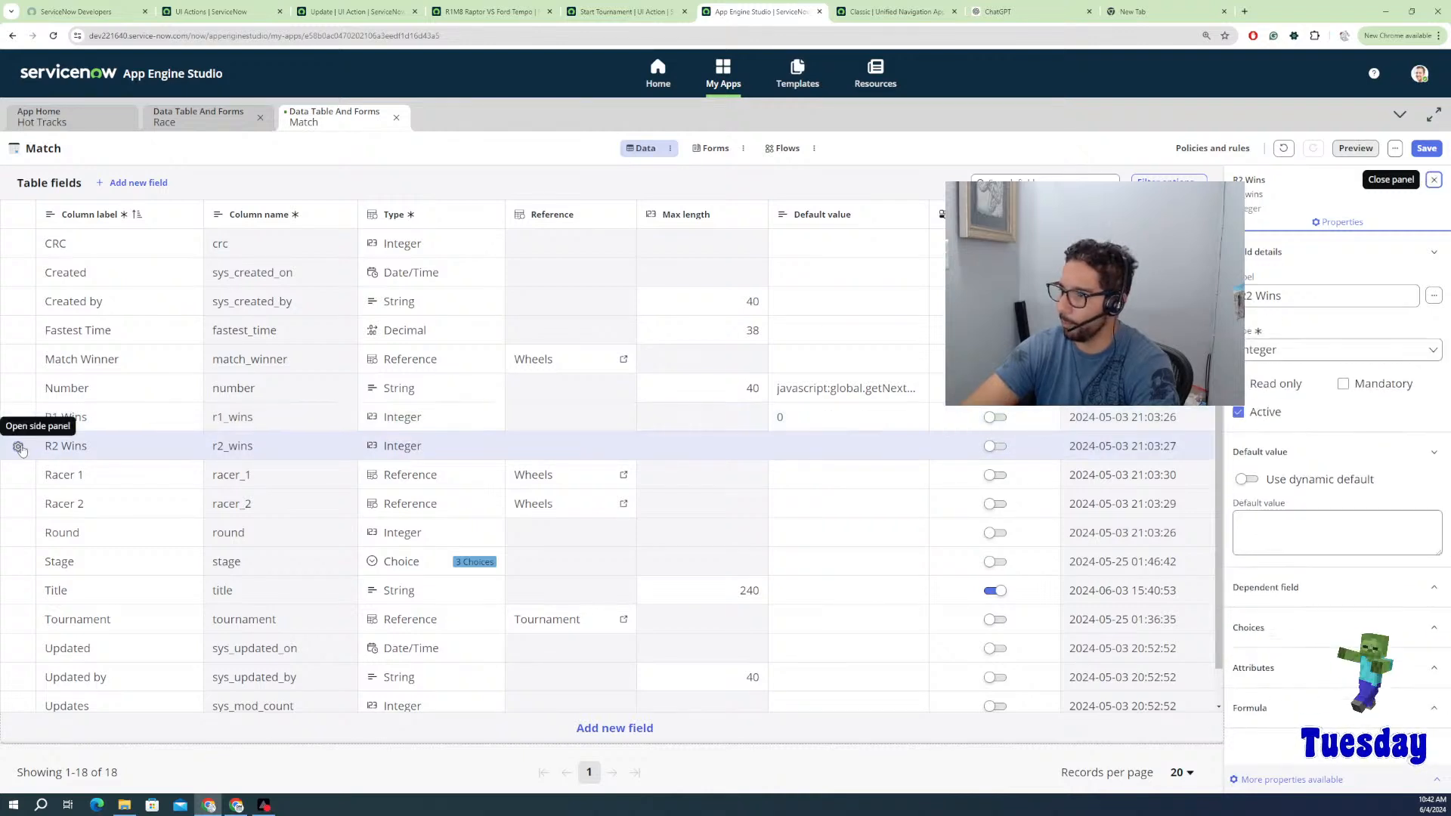
{"action": "left_click", "coordinate": [1261, 524]}
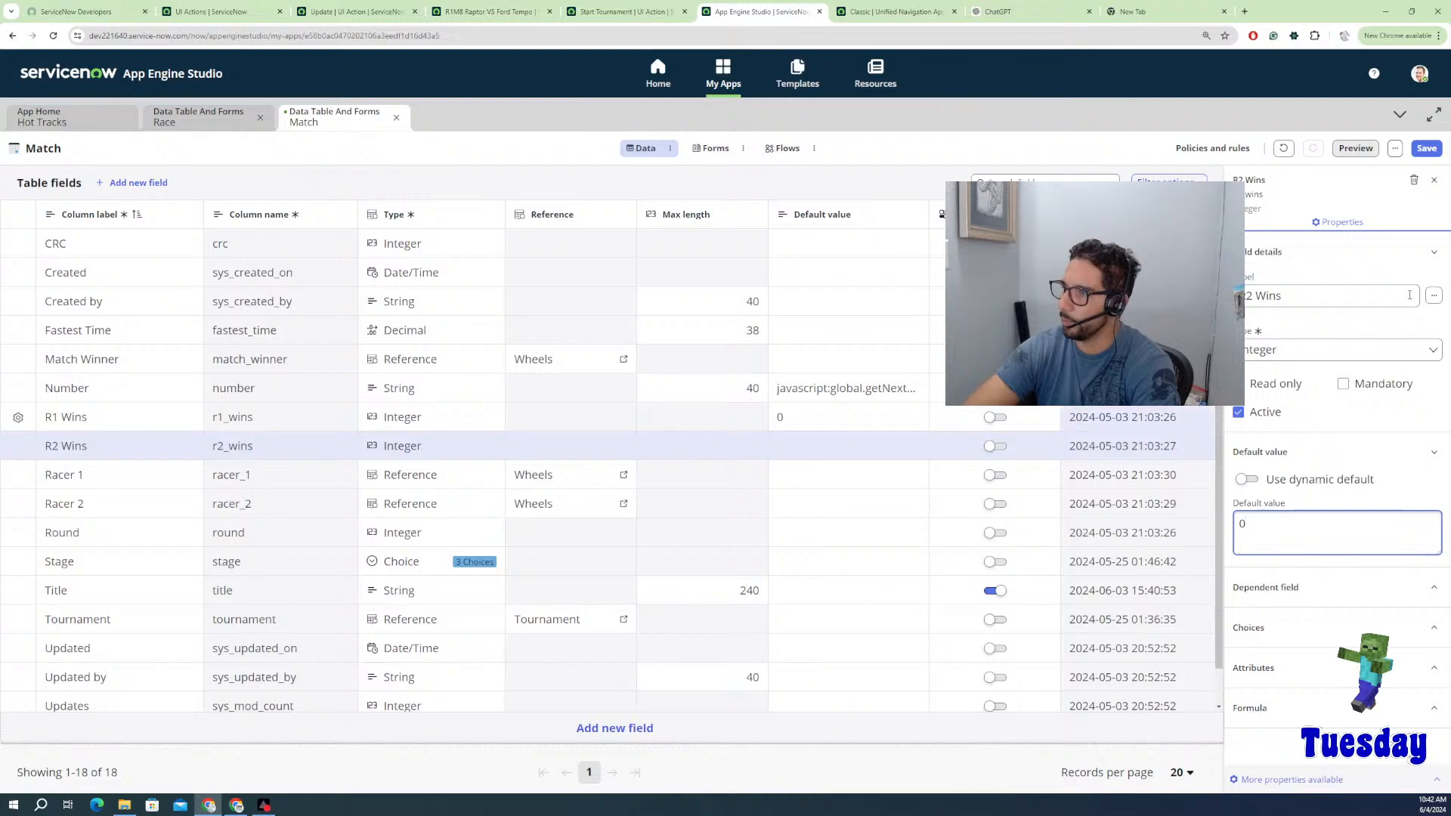
{"action": "left_click", "coordinate": [63, 446]}
{"action": "left_click", "coordinate": [50, 452]}
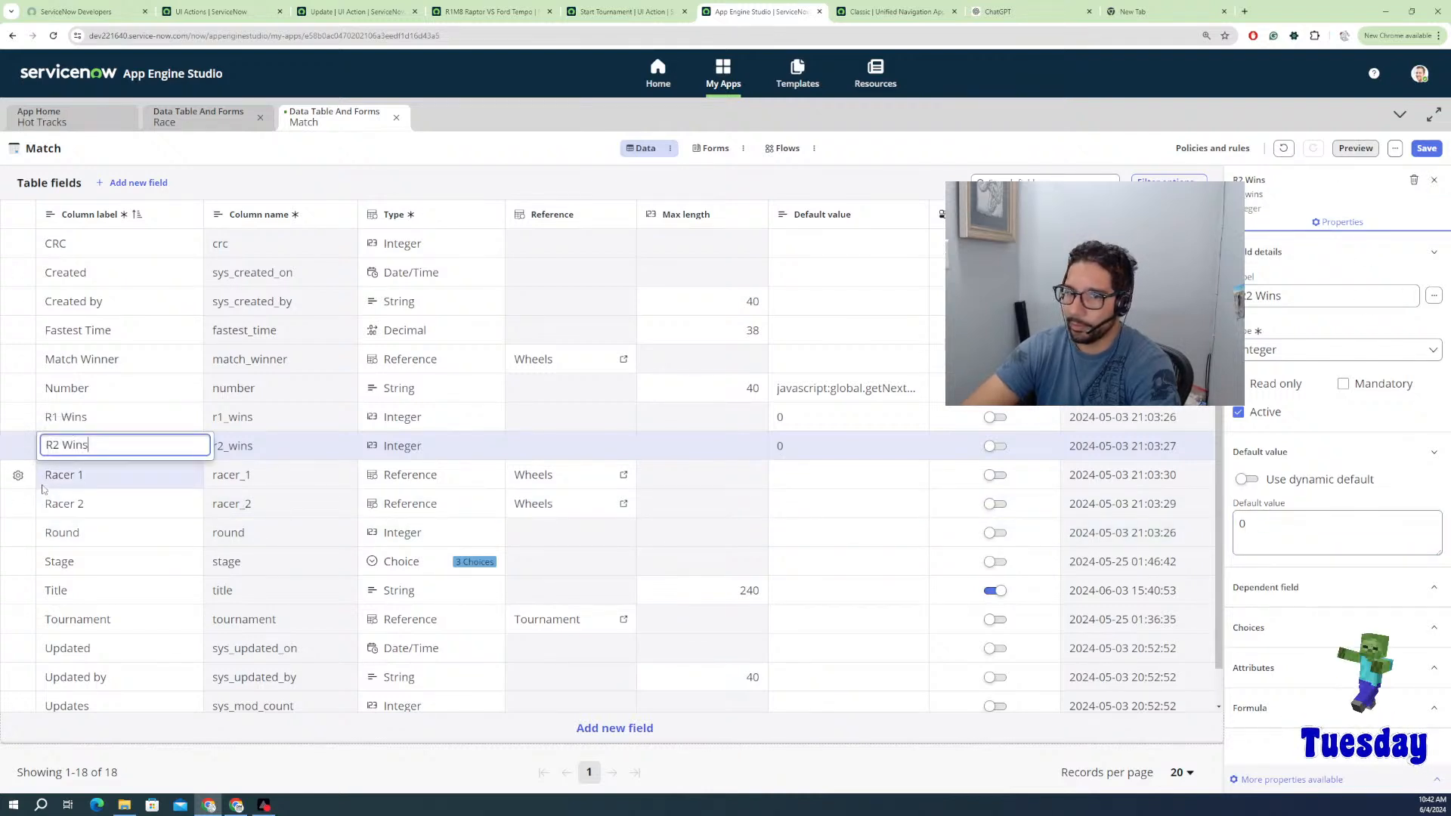
Step: Check the Round default, confirm R1 Wins and R2 Wins defaults, and save the Match table
{"action": "left_click", "coordinate": [18, 533]}
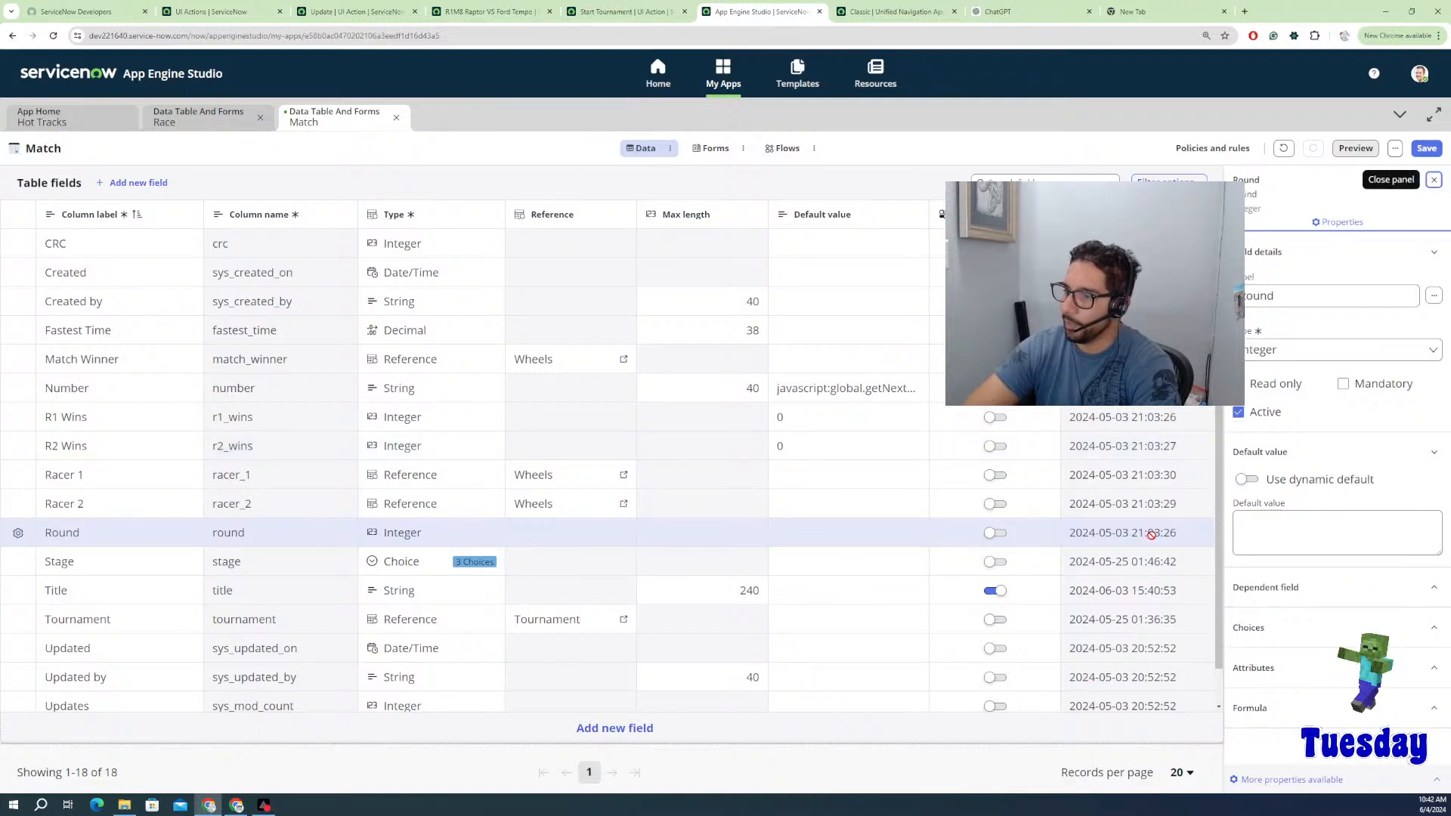
{"action": "left_click", "coordinate": [1281, 536]}
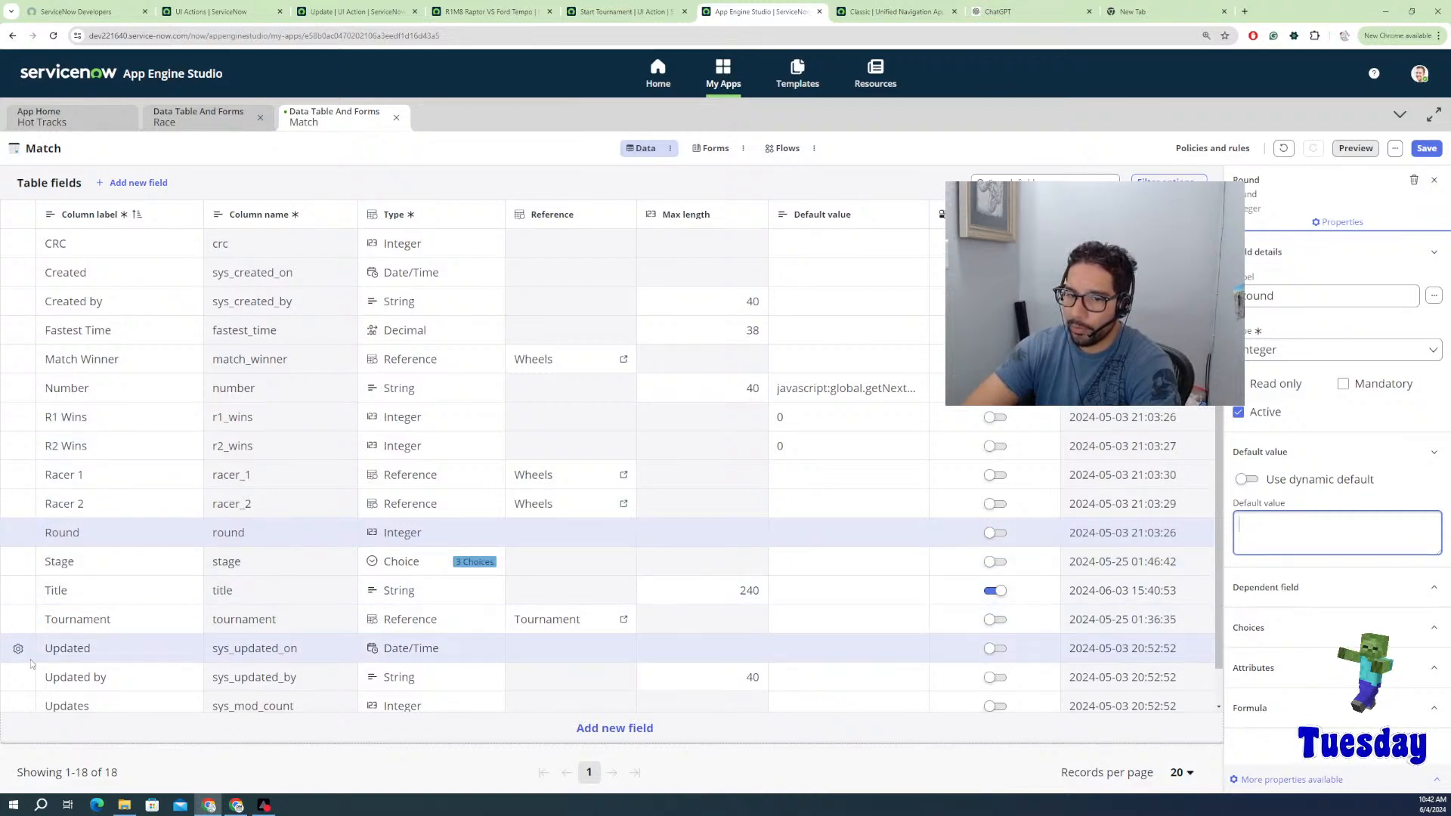
{"action": "scroll", "coordinate": [25, 650], "scroll_direction": "down", "scroll_amount": 1}
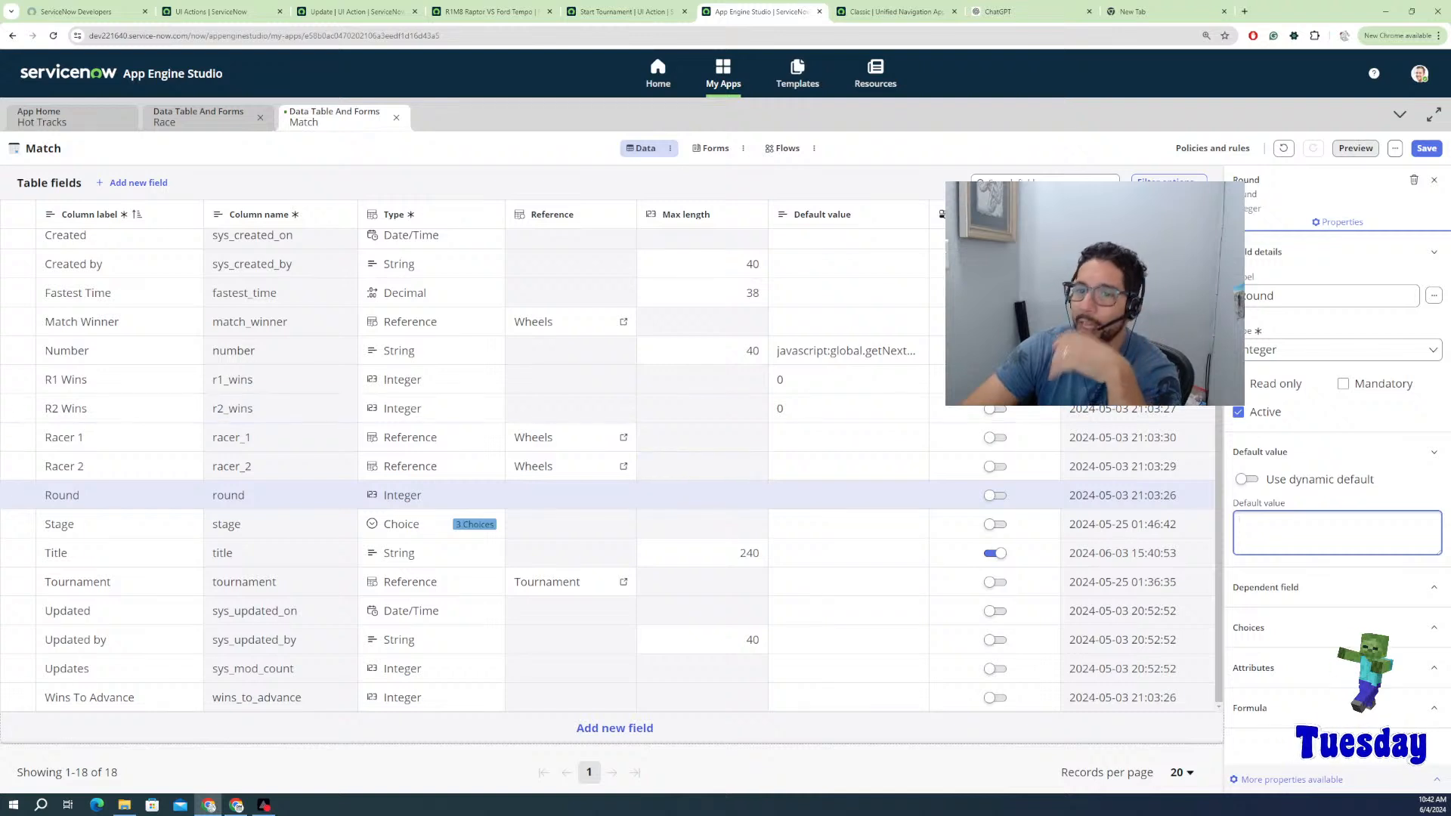
{"action": "left_click", "coordinate": [18, 380]}
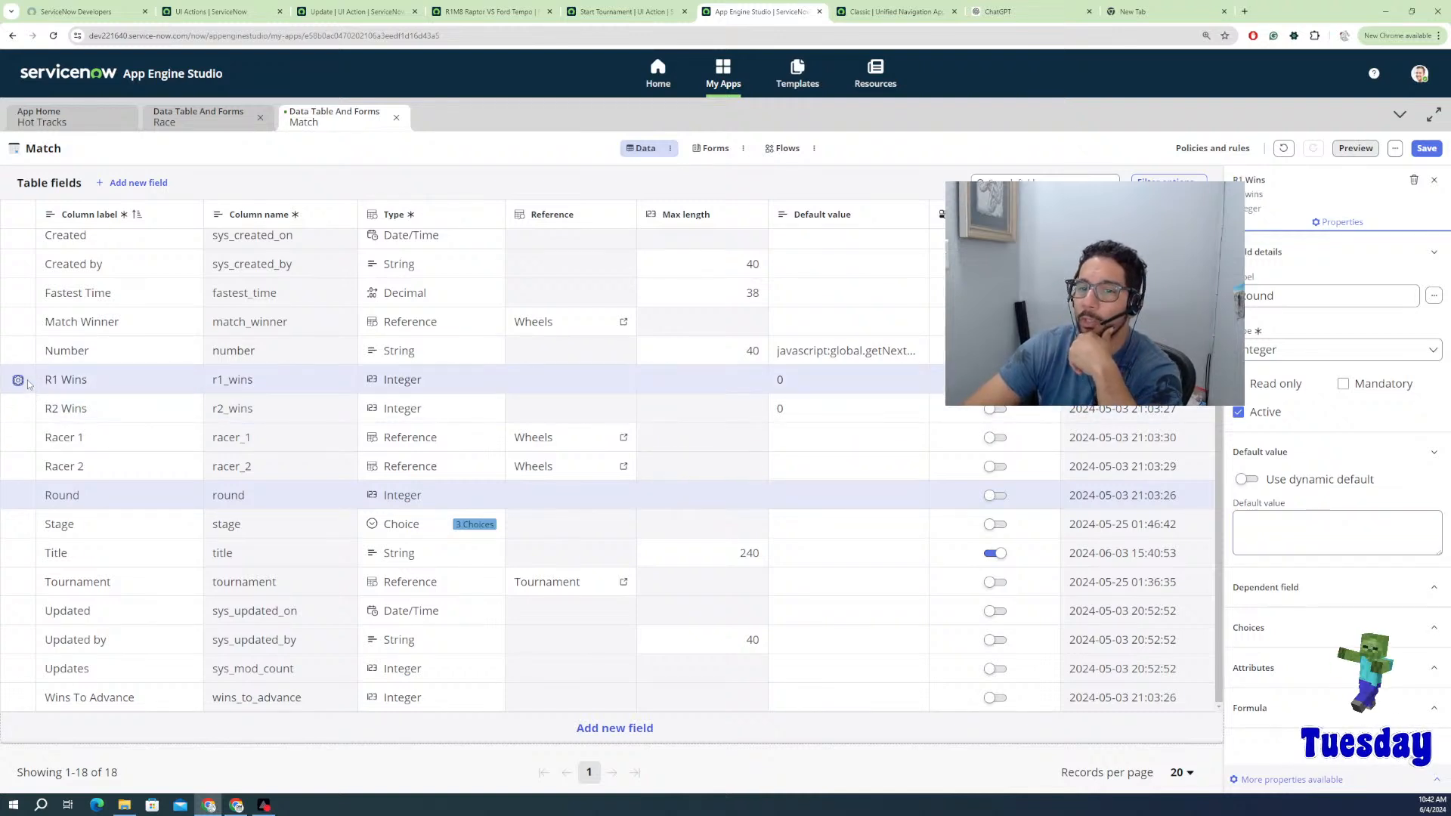
{"action": "left_click", "coordinate": [19, 409]}
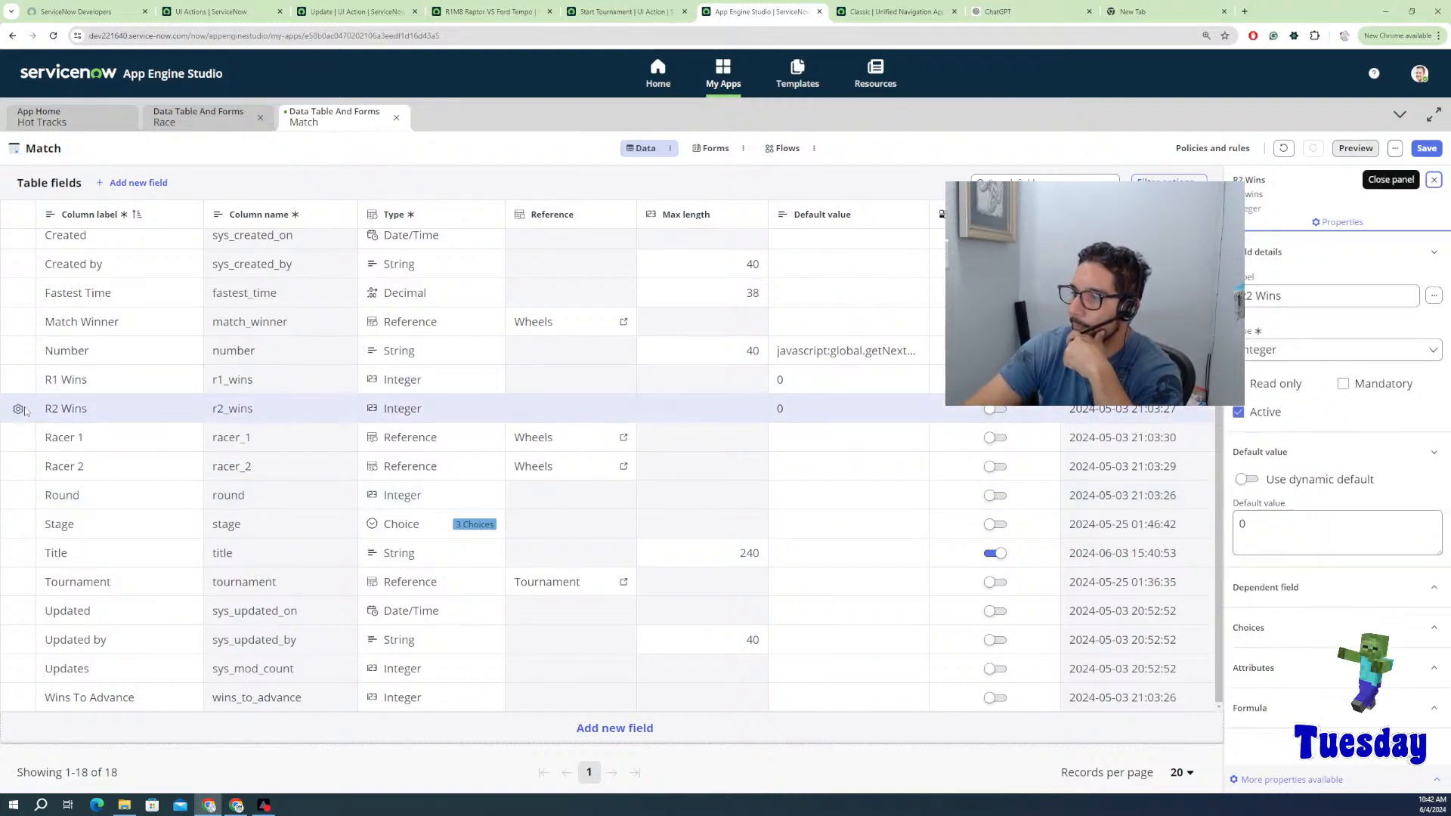
{"action": "left_click", "coordinate": [1426, 150]}
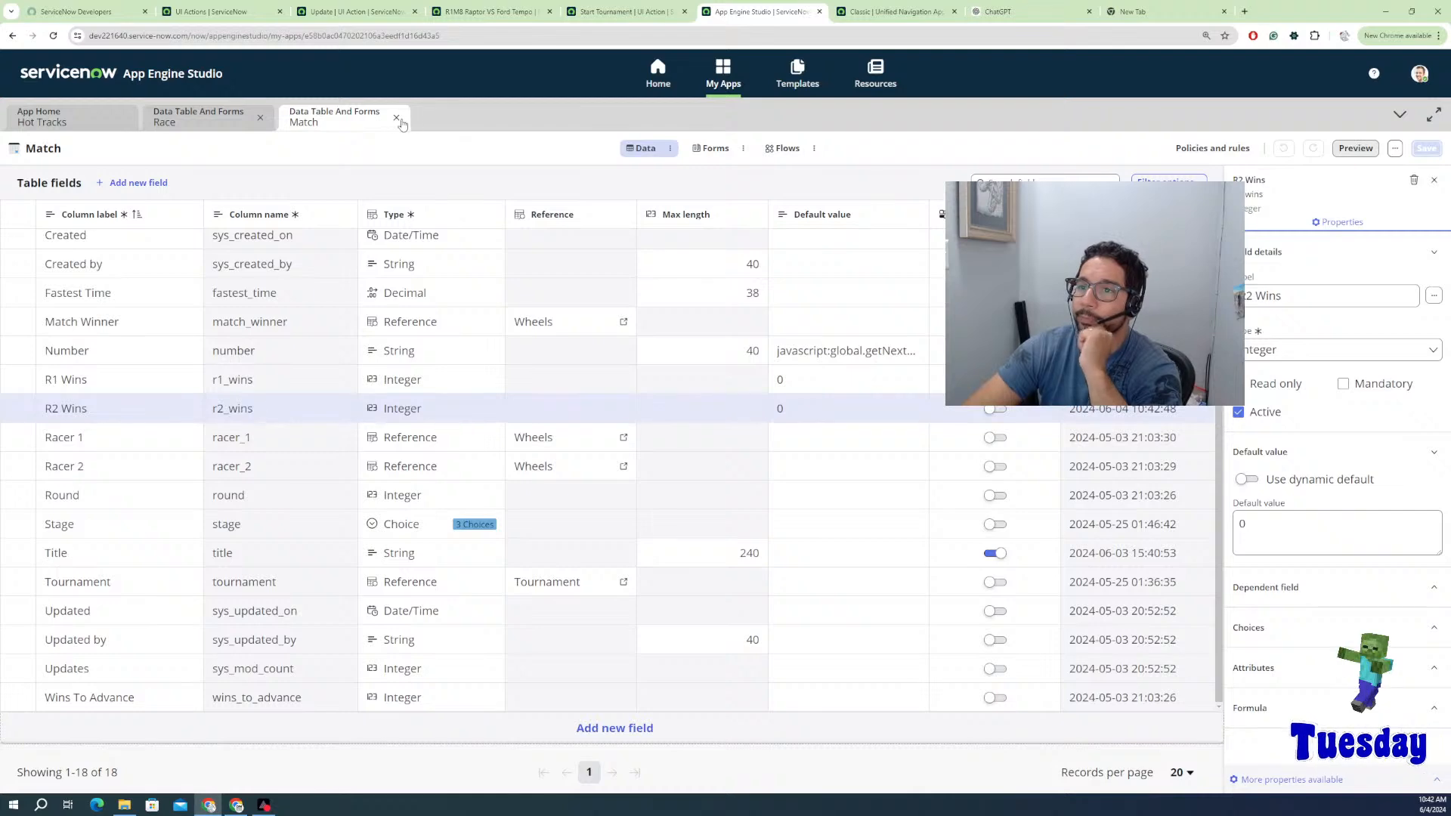
{"action": "left_click", "coordinate": [393, 122]}
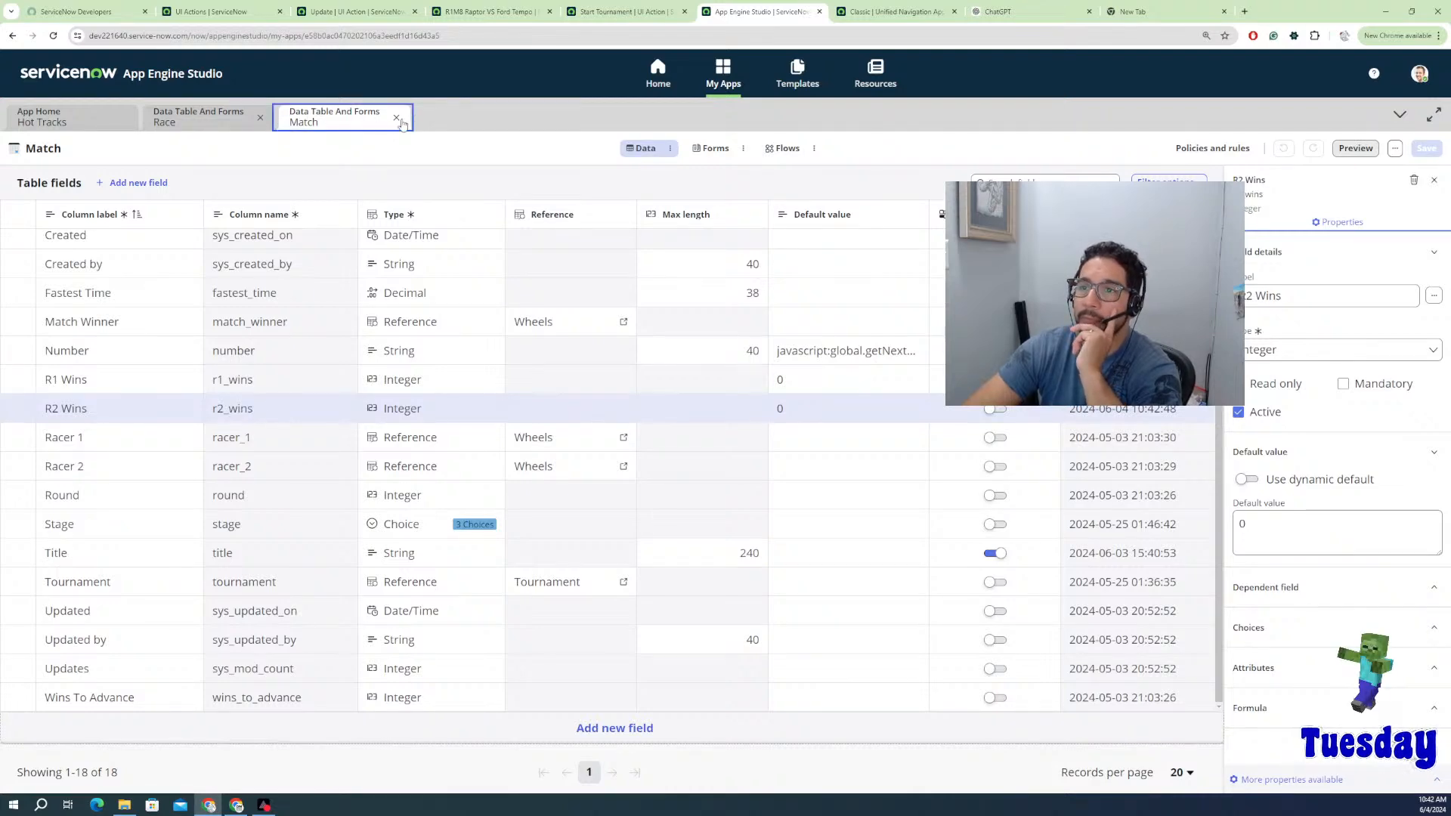
Step: Close the Match and Race workspaces and open the Wheels table's fields list
{"action": "left_click", "coordinate": [395, 118]}
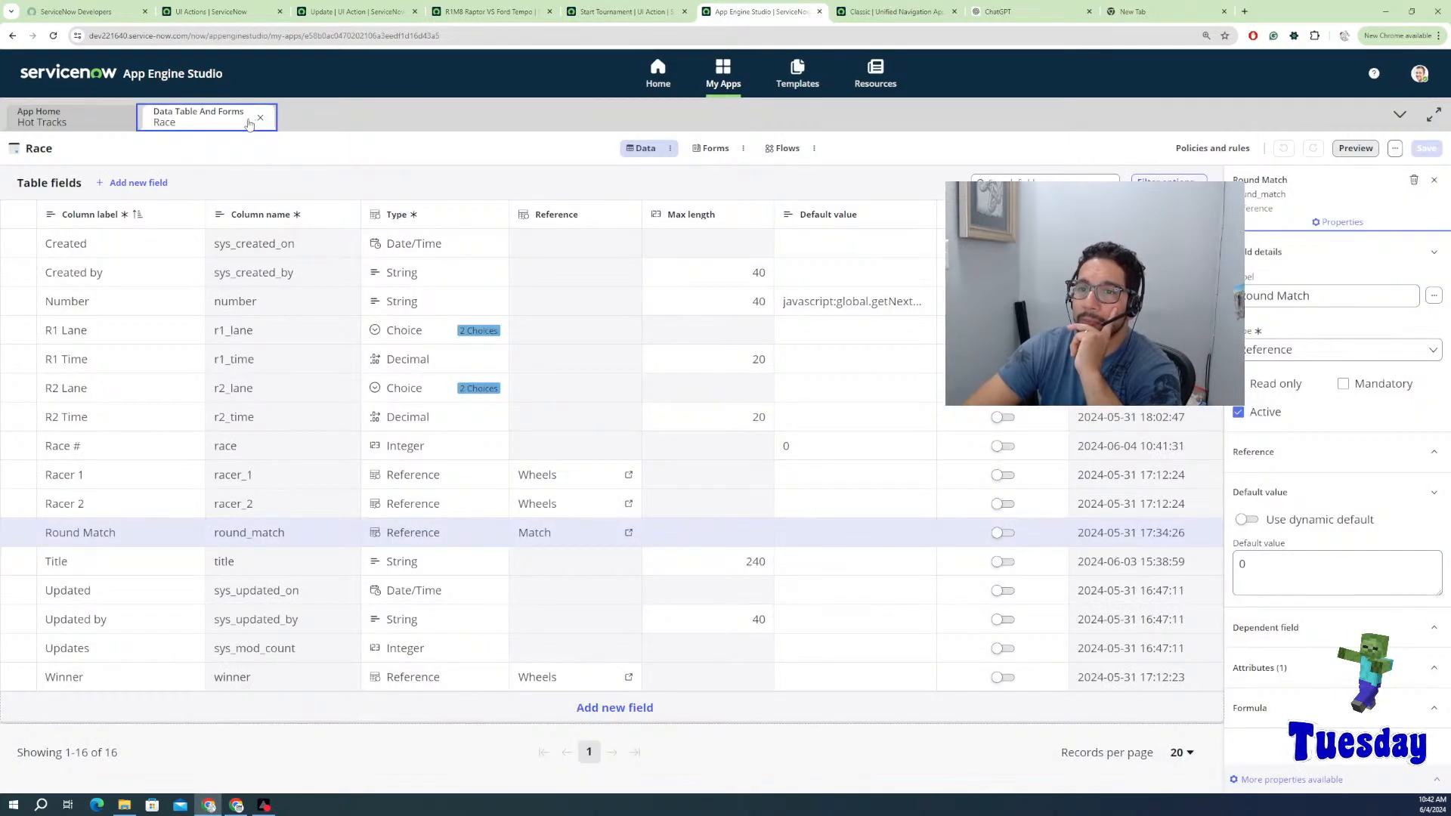
{"action": "left_click", "coordinate": [261, 118]}
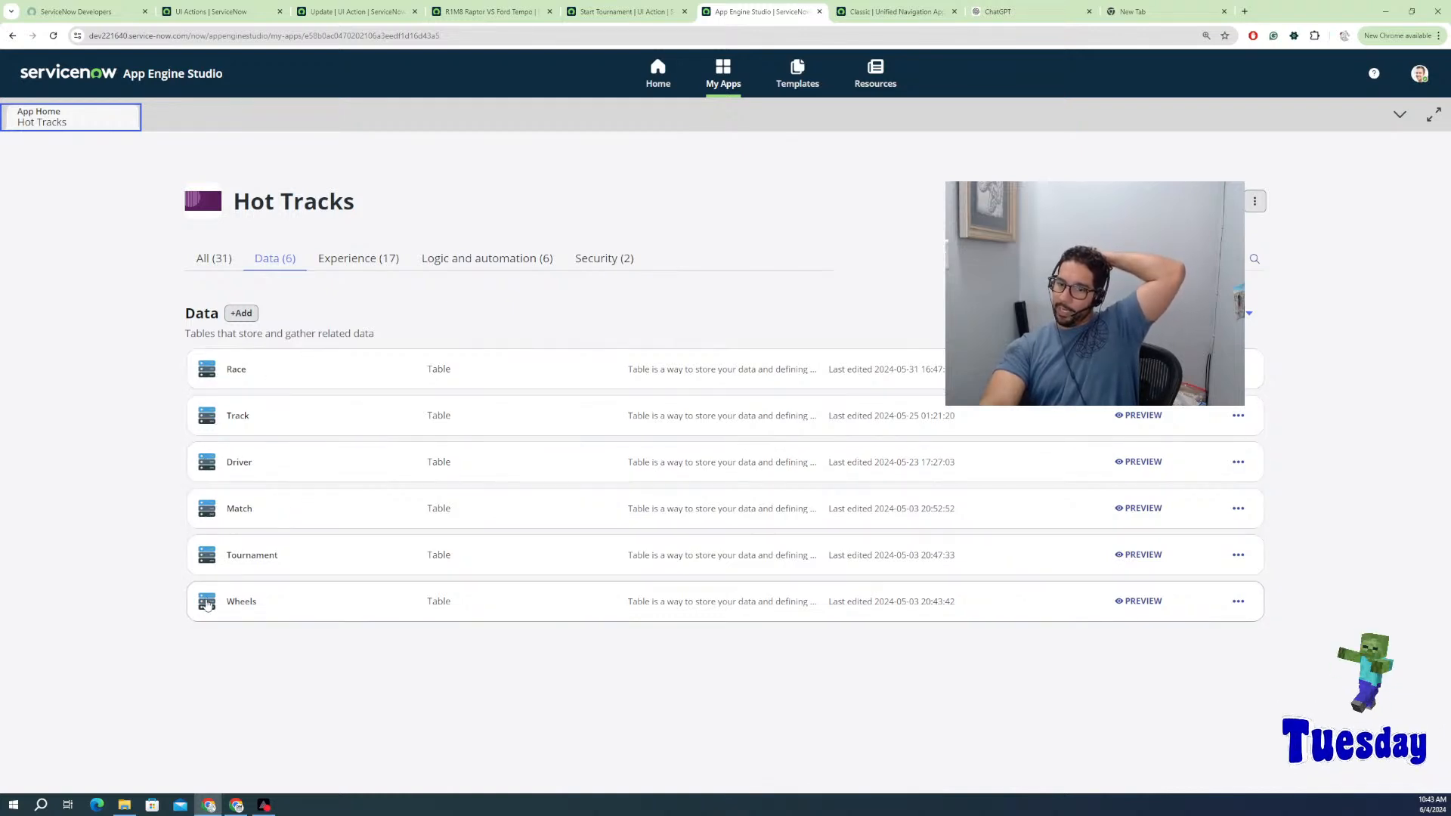
{"action": "left_click", "coordinate": [210, 603]}
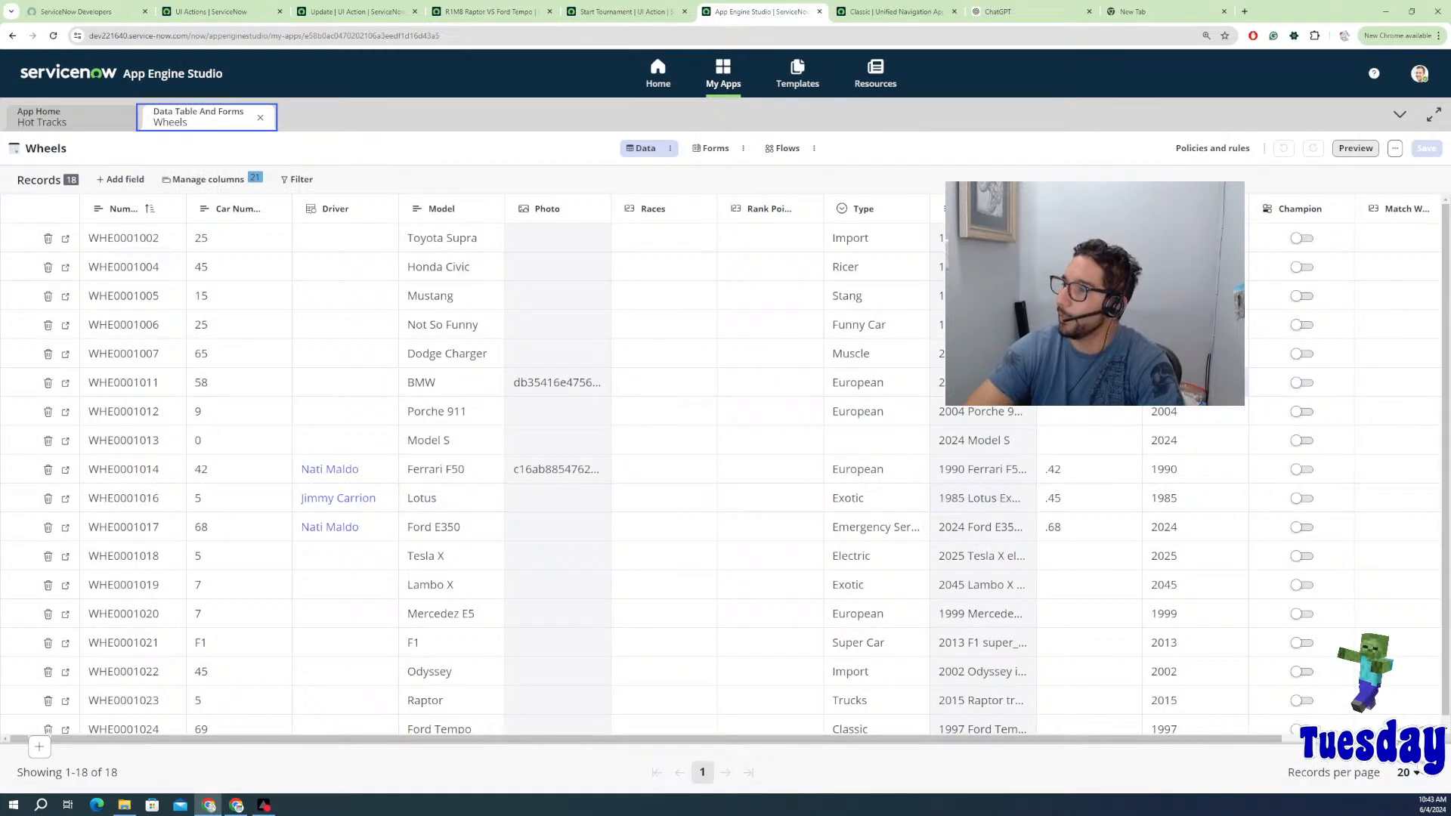
{"action": "left_click", "coordinate": [669, 148]}
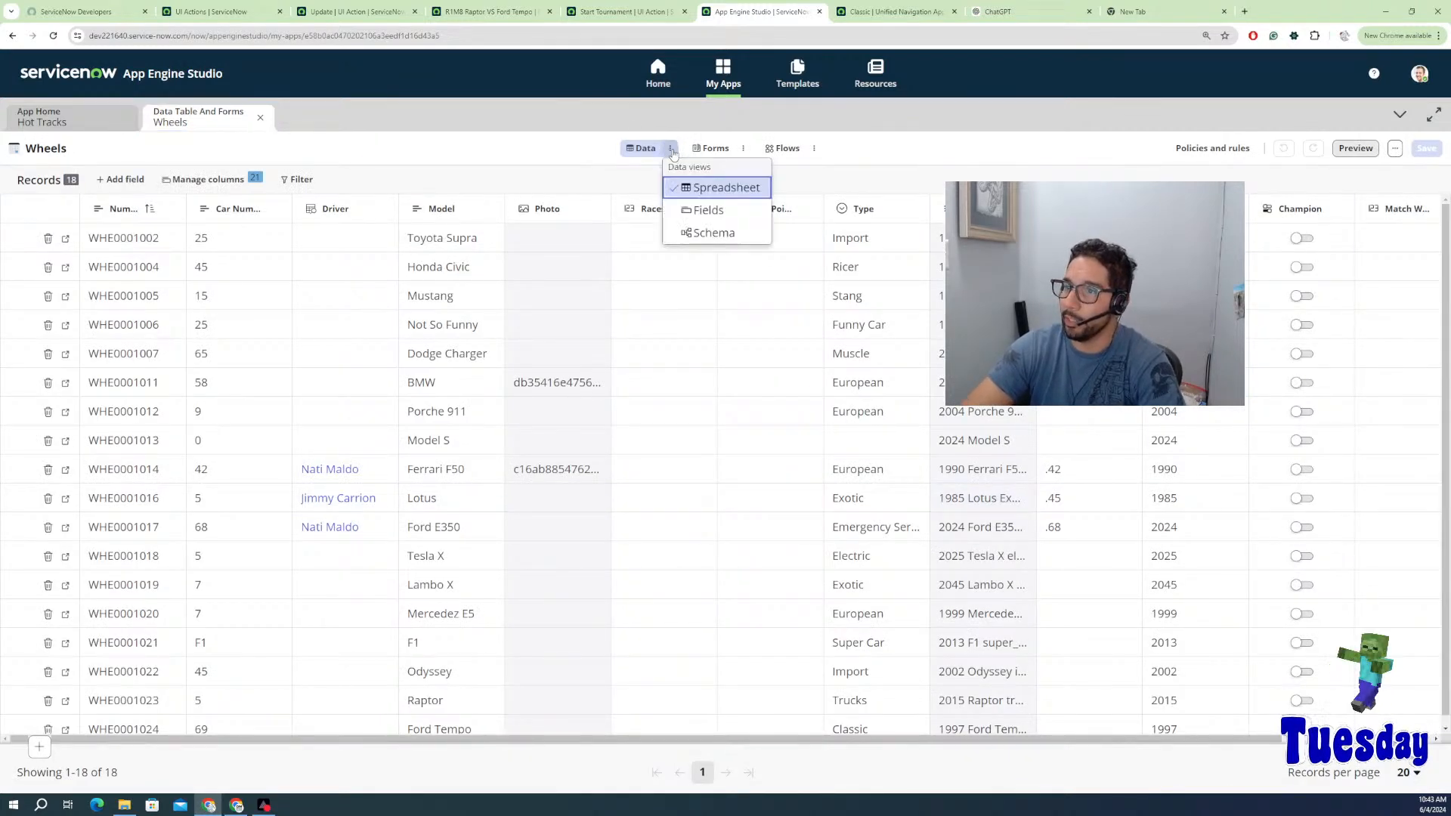
{"action": "left_click", "coordinate": [695, 216]}
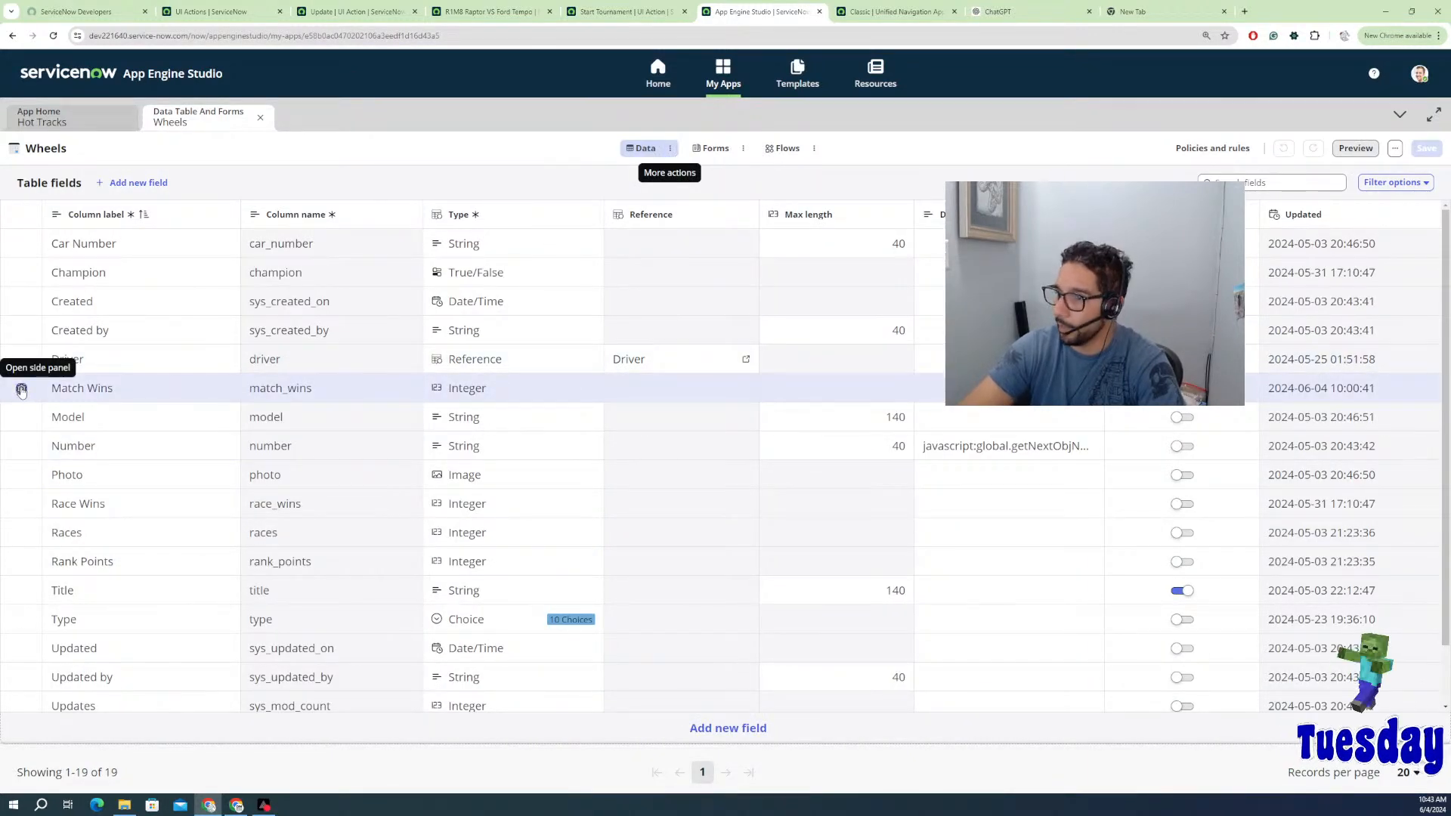
Step: Set default value 0 on the Match Wins and Race Wins fields
{"action": "left_click", "coordinate": [21, 389]}
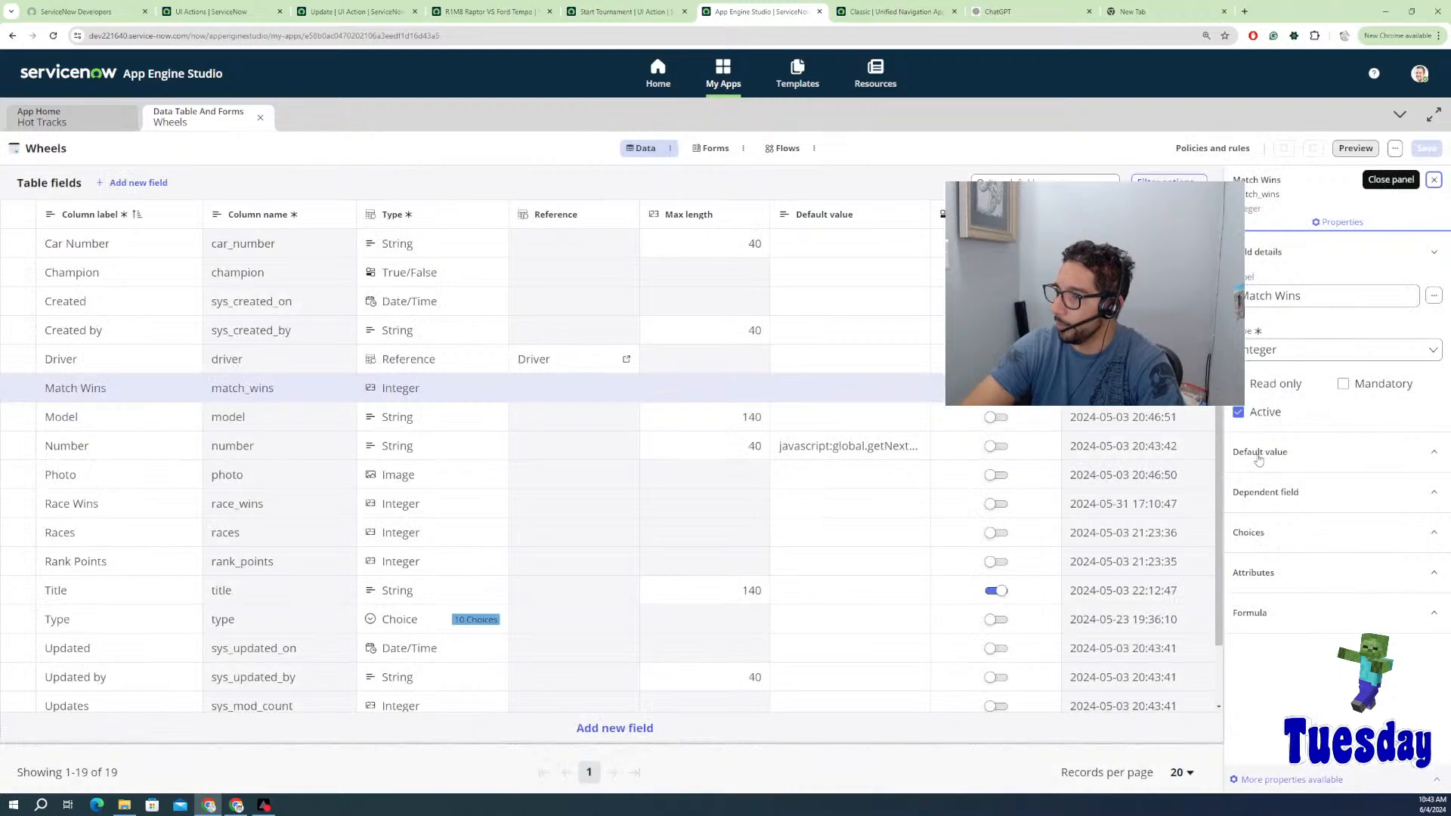
{"action": "left_click", "coordinate": [1260, 452]}
{"action": "left_click", "coordinate": [1269, 533]}
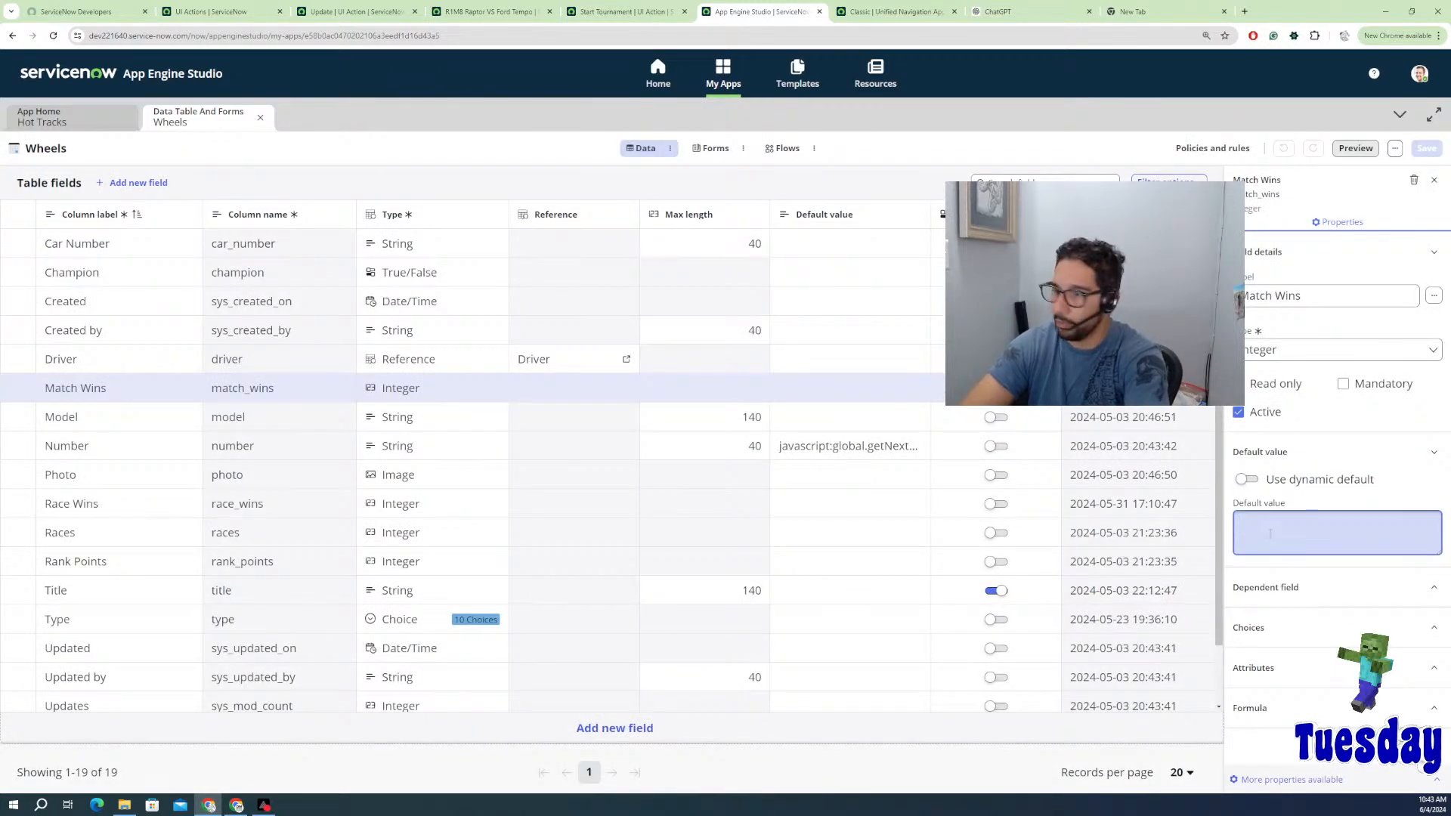
{"action": "type", "text": "0"}
{"action": "left_click", "coordinate": [79, 394]}
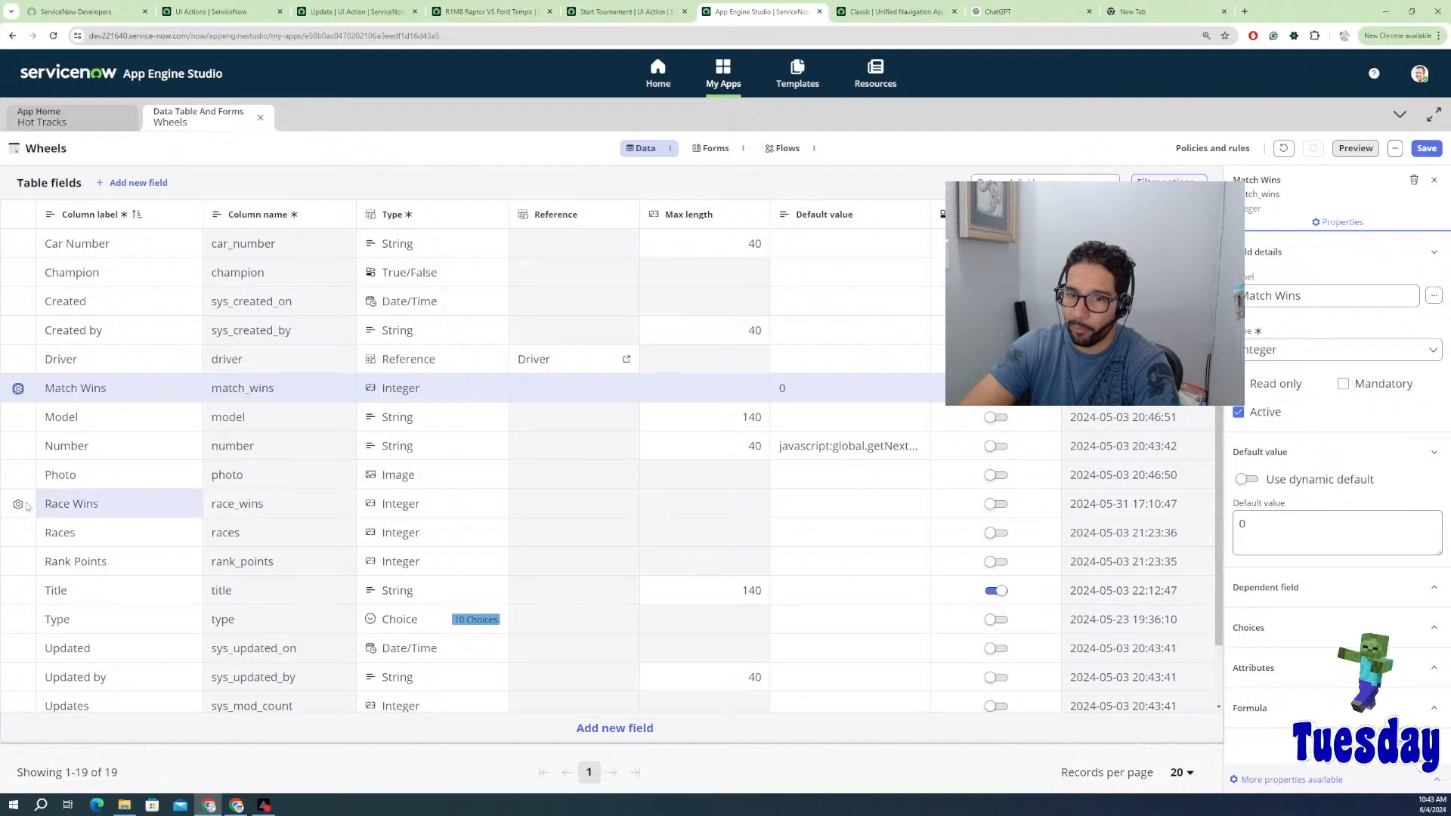
{"action": "left_click", "coordinate": [49, 505]}
{"action": "left_click", "coordinate": [1309, 522]}
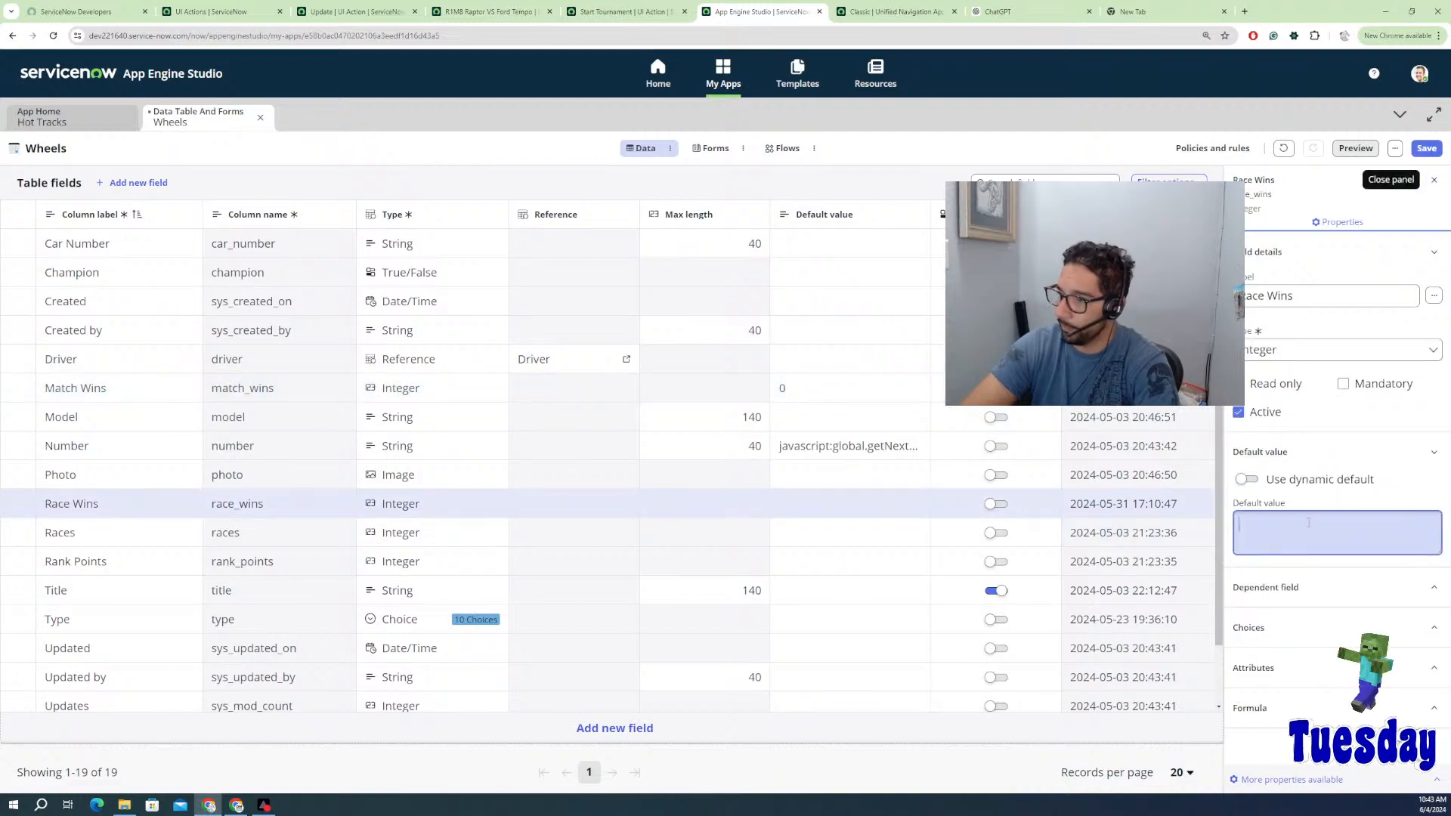
{"action": "type", "text": "0"}
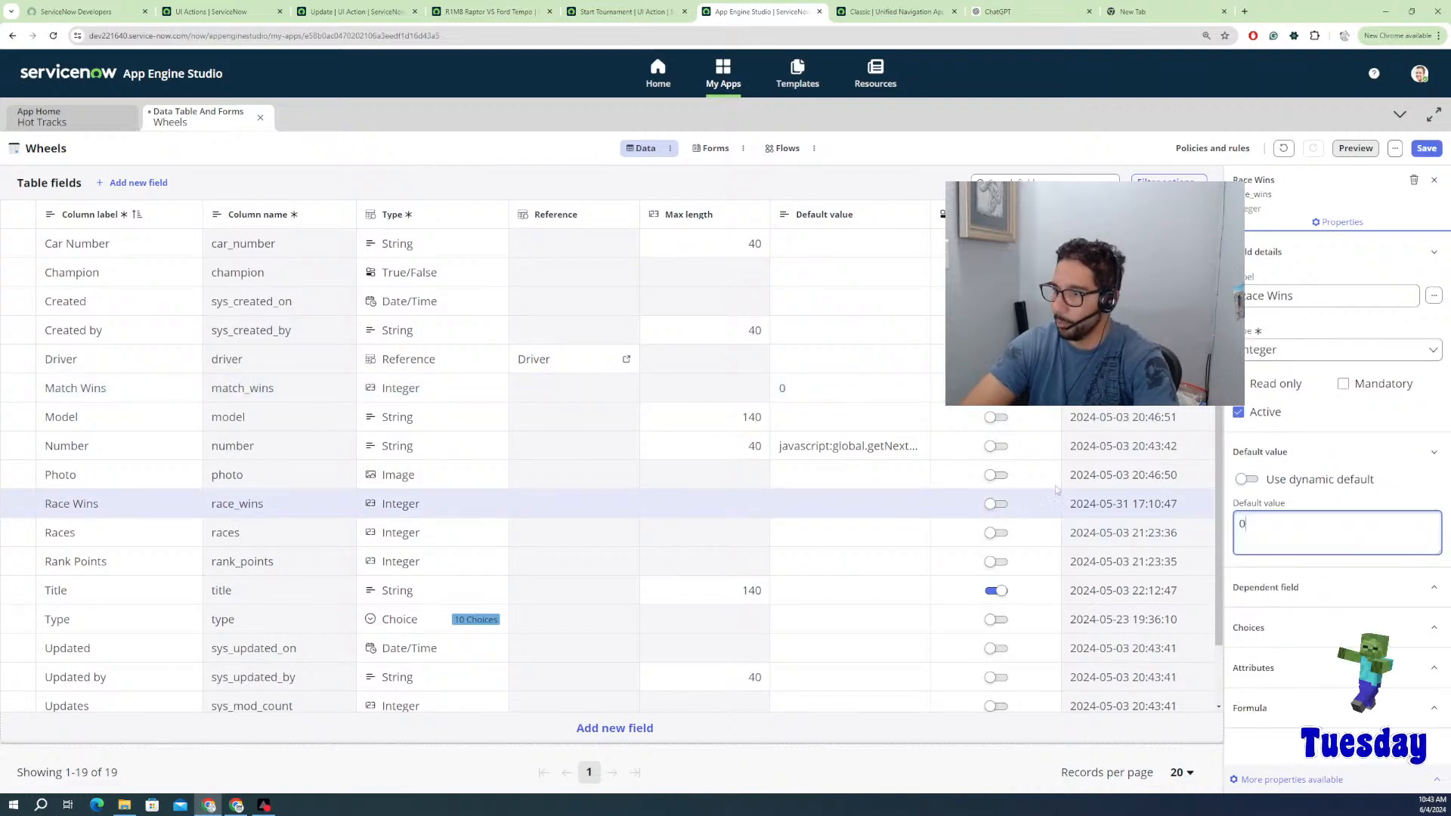
{"action": "left_click", "coordinate": [64, 505]}
Step: Set default value 0 on the Races and Rank Points fields
{"action": "left_click", "coordinate": [57, 535]}
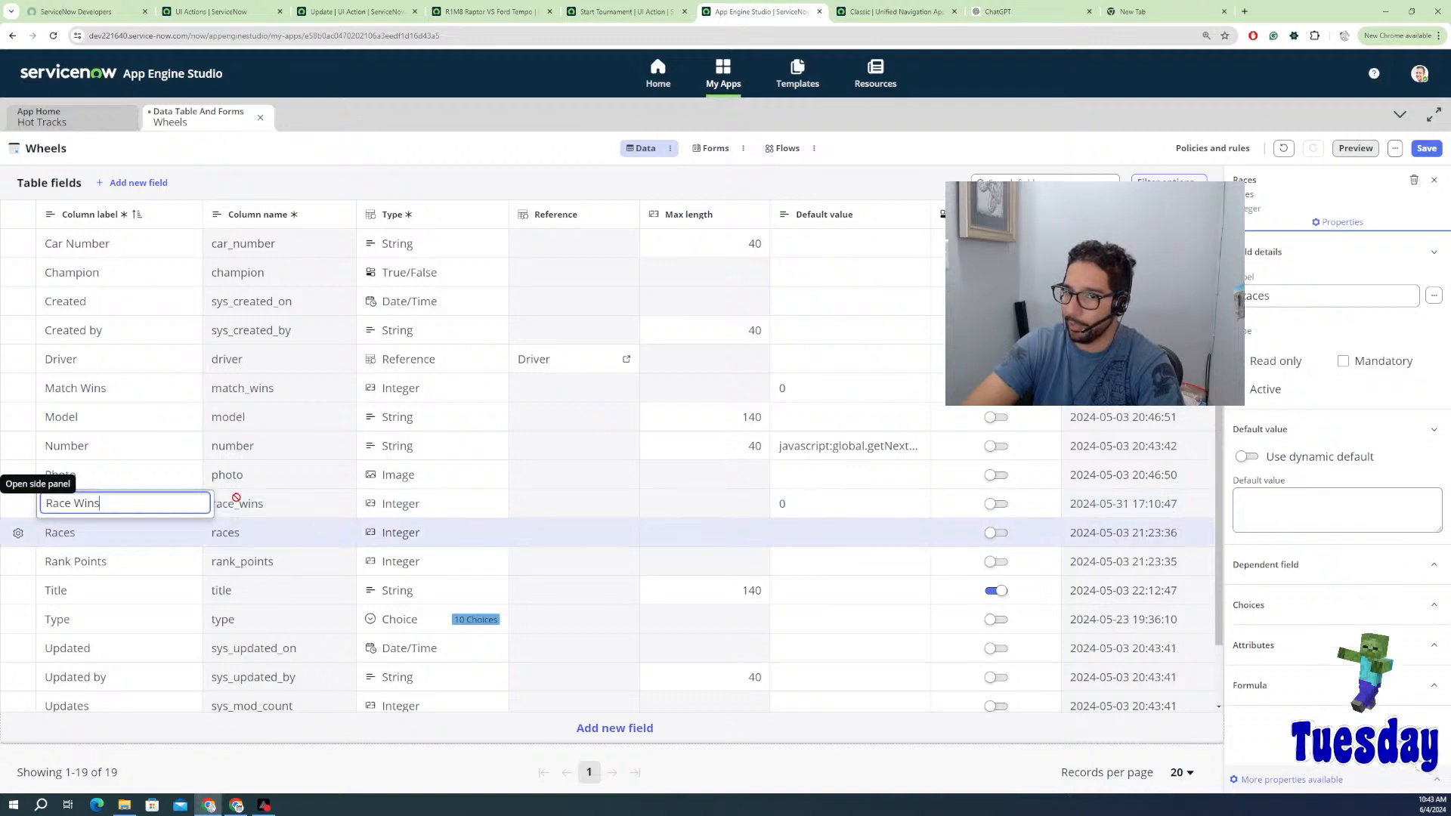
{"action": "left_click", "coordinate": [1272, 533]}
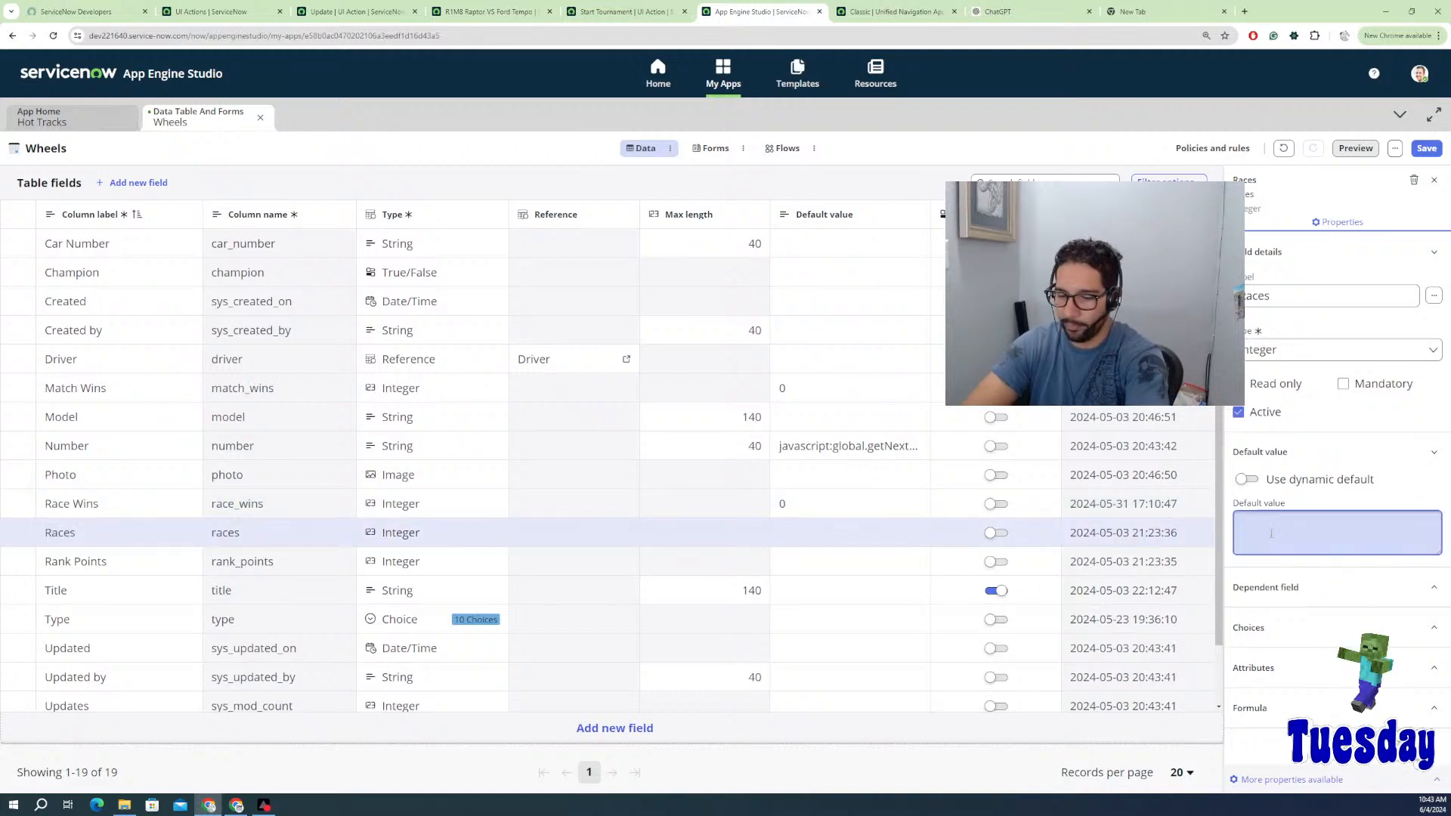
{"action": "type", "text": "0"}
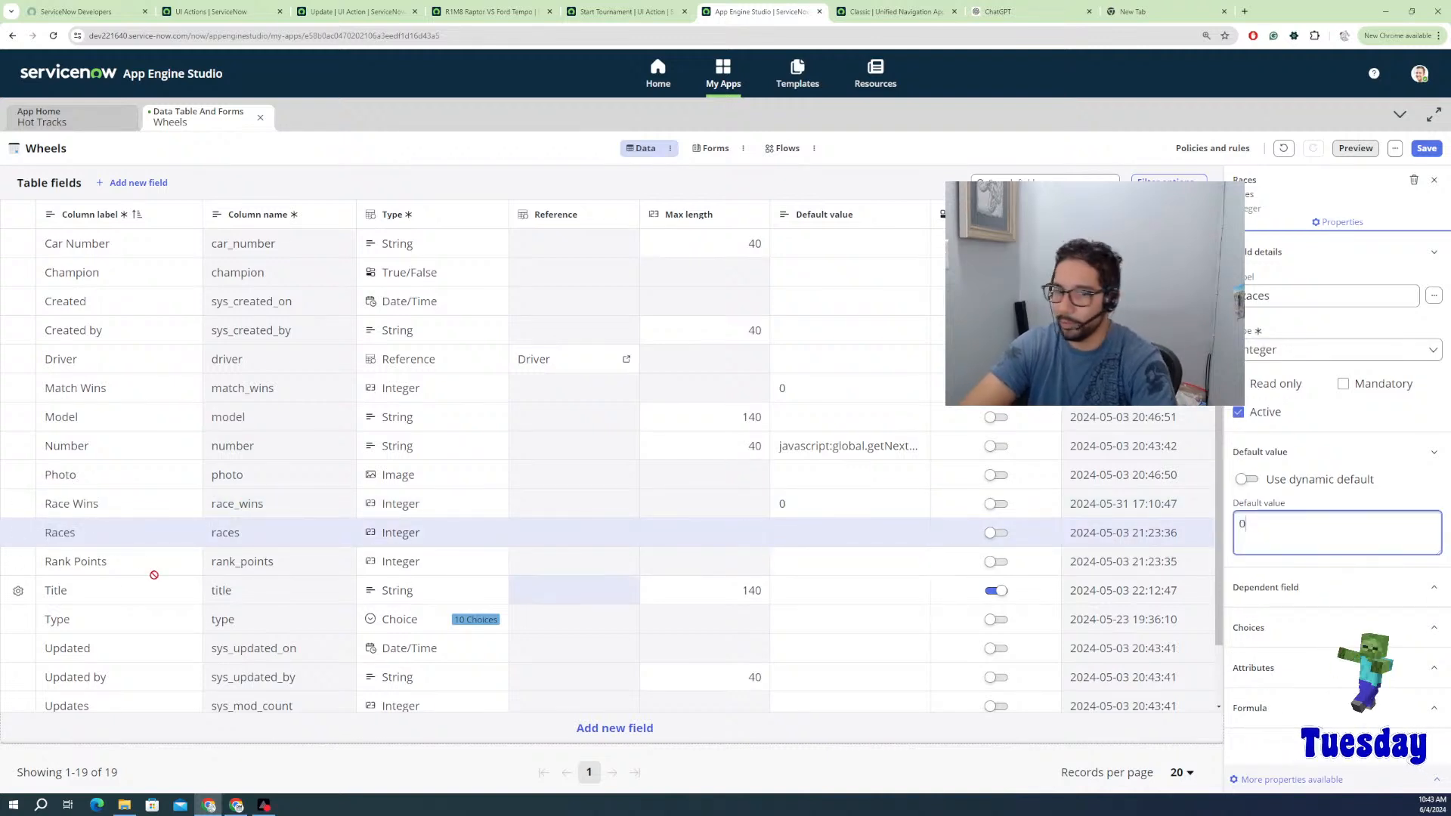
{"action": "left_click", "coordinate": [66, 564]}
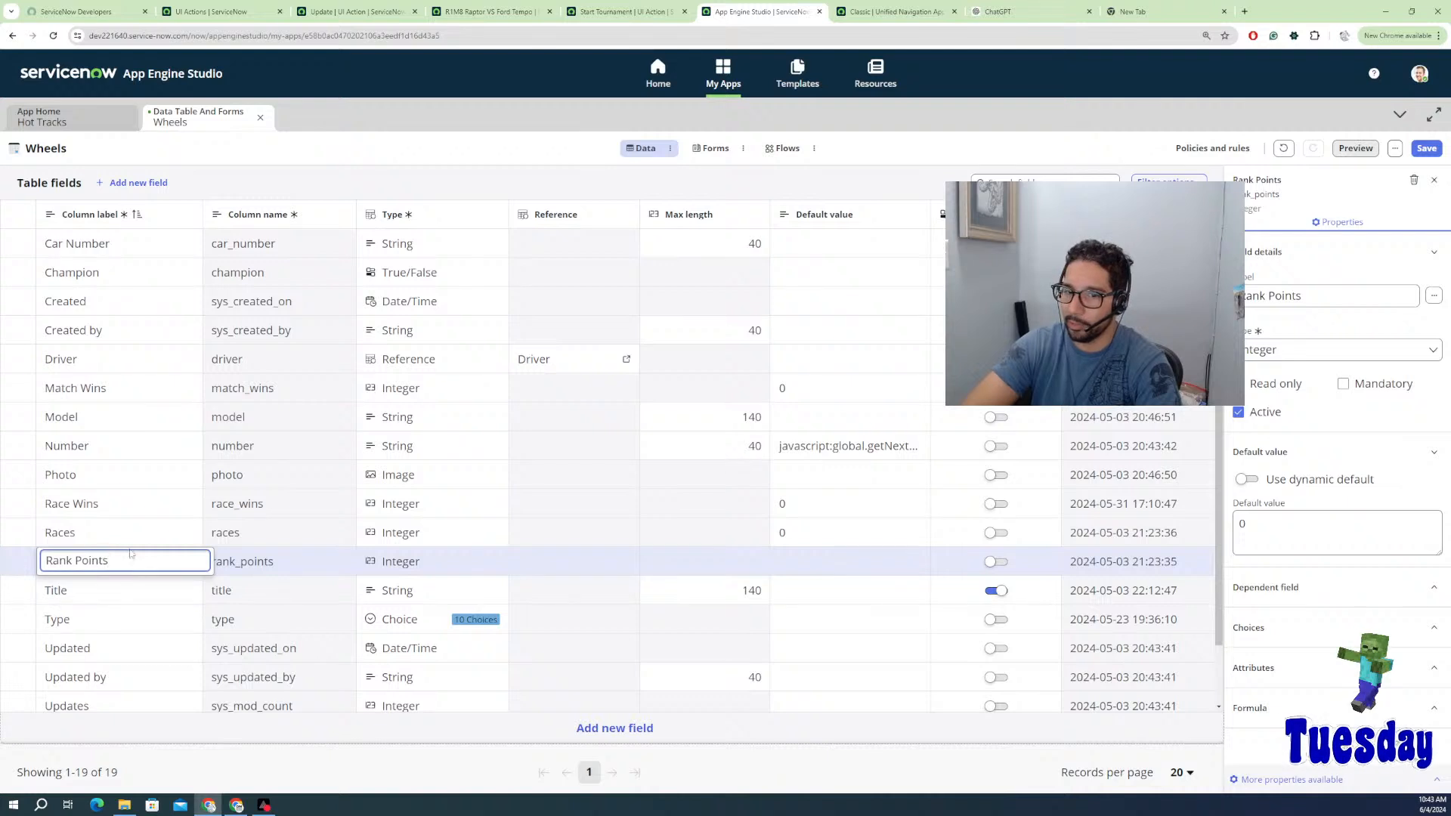
{"action": "key", "text": "Escape"}
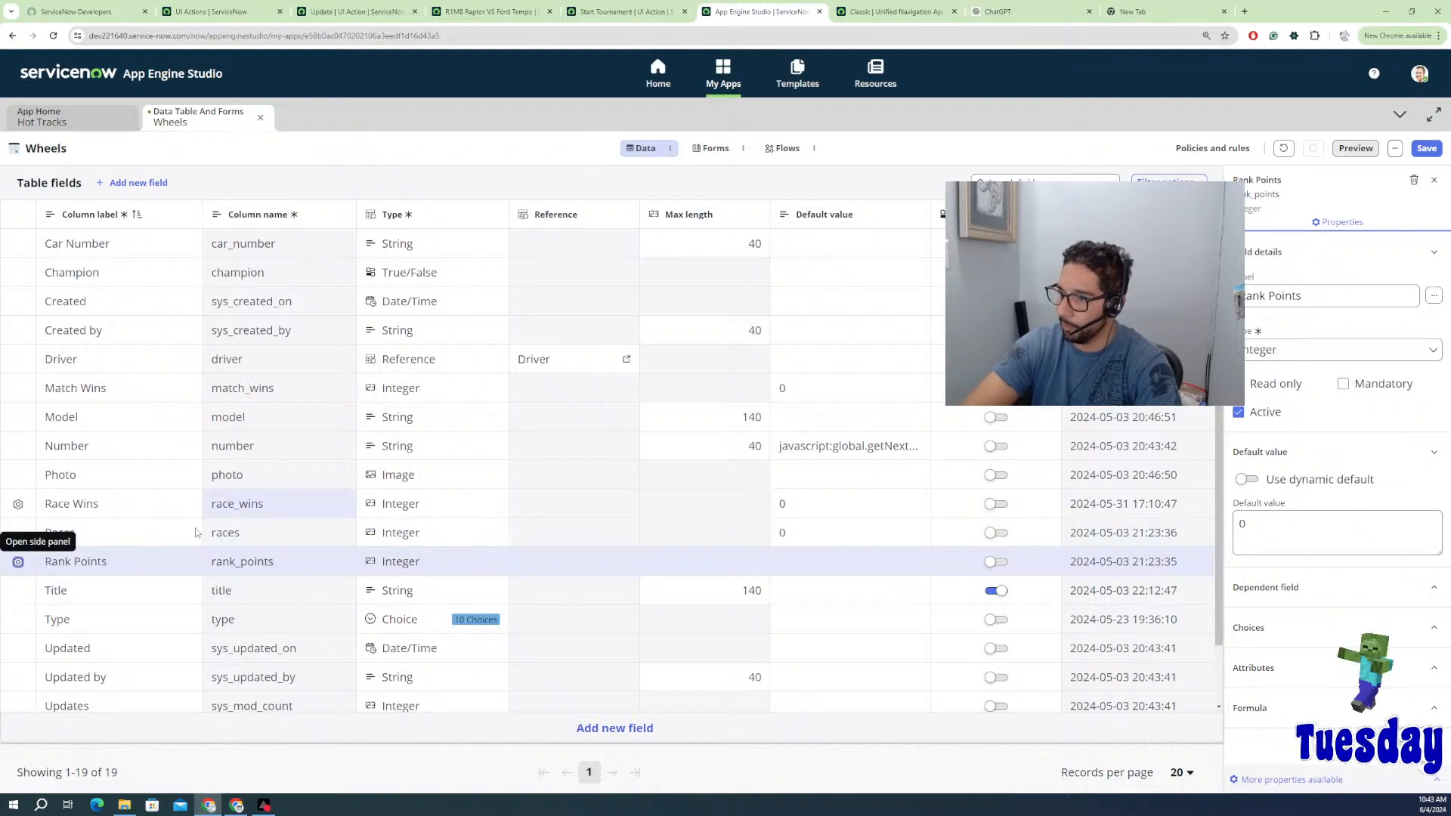
{"action": "left_click", "coordinate": [18, 533]}
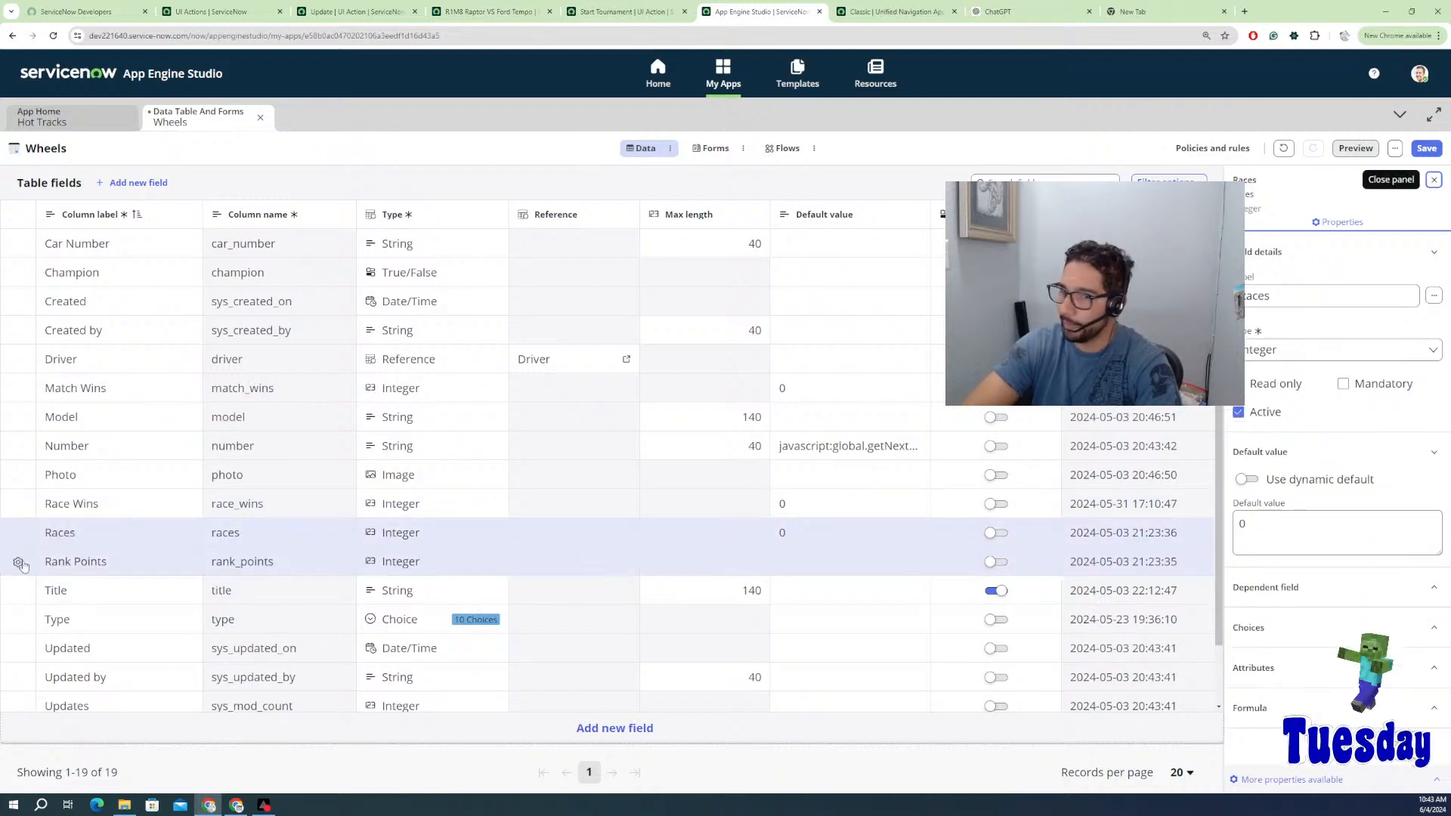
{"action": "left_click", "coordinate": [19, 561]}
{"action": "left_click", "coordinate": [1263, 530]}
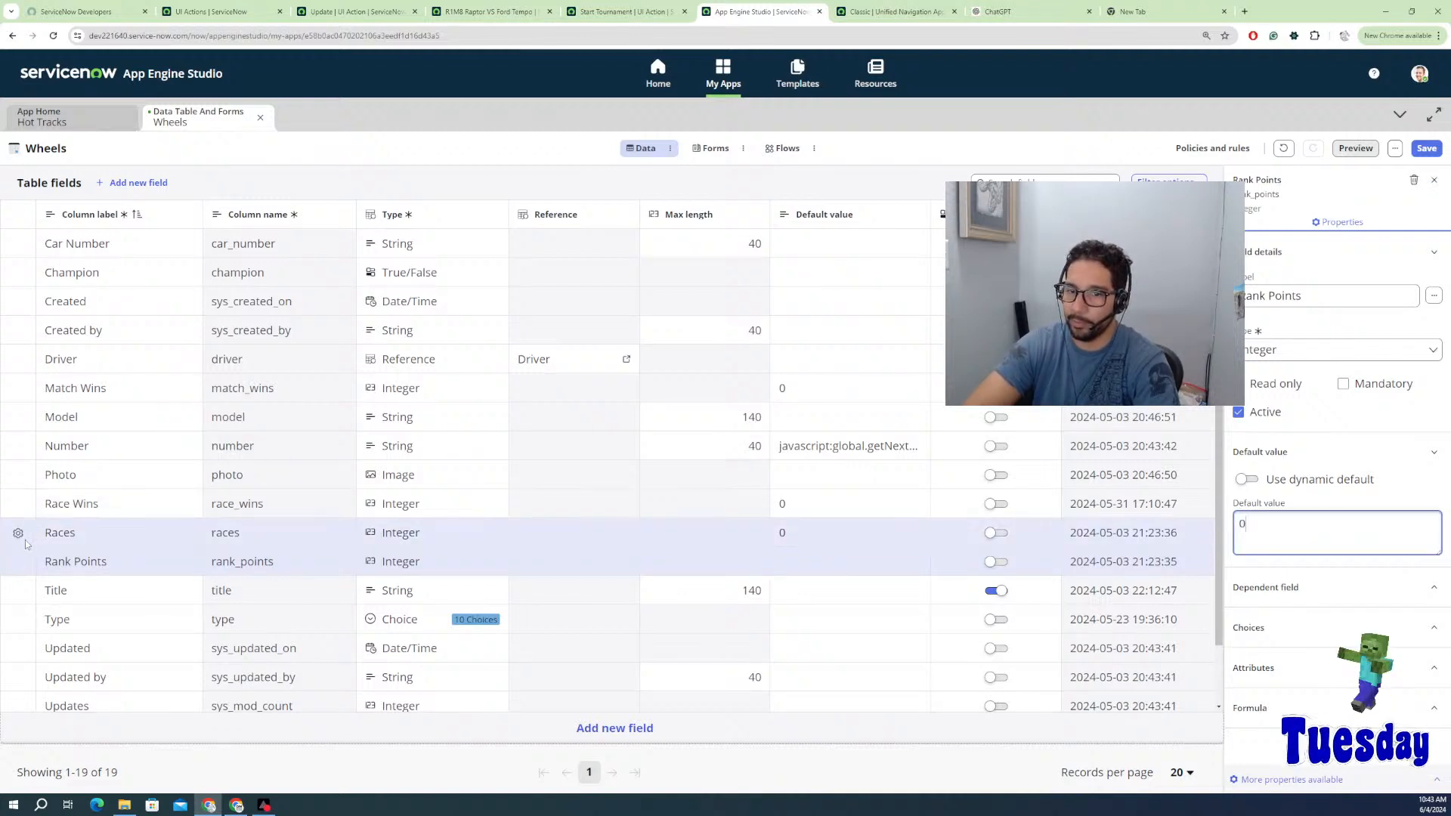
{"action": "left_click", "coordinate": [62, 575]}
{"action": "left_click", "coordinate": [106, 538]}
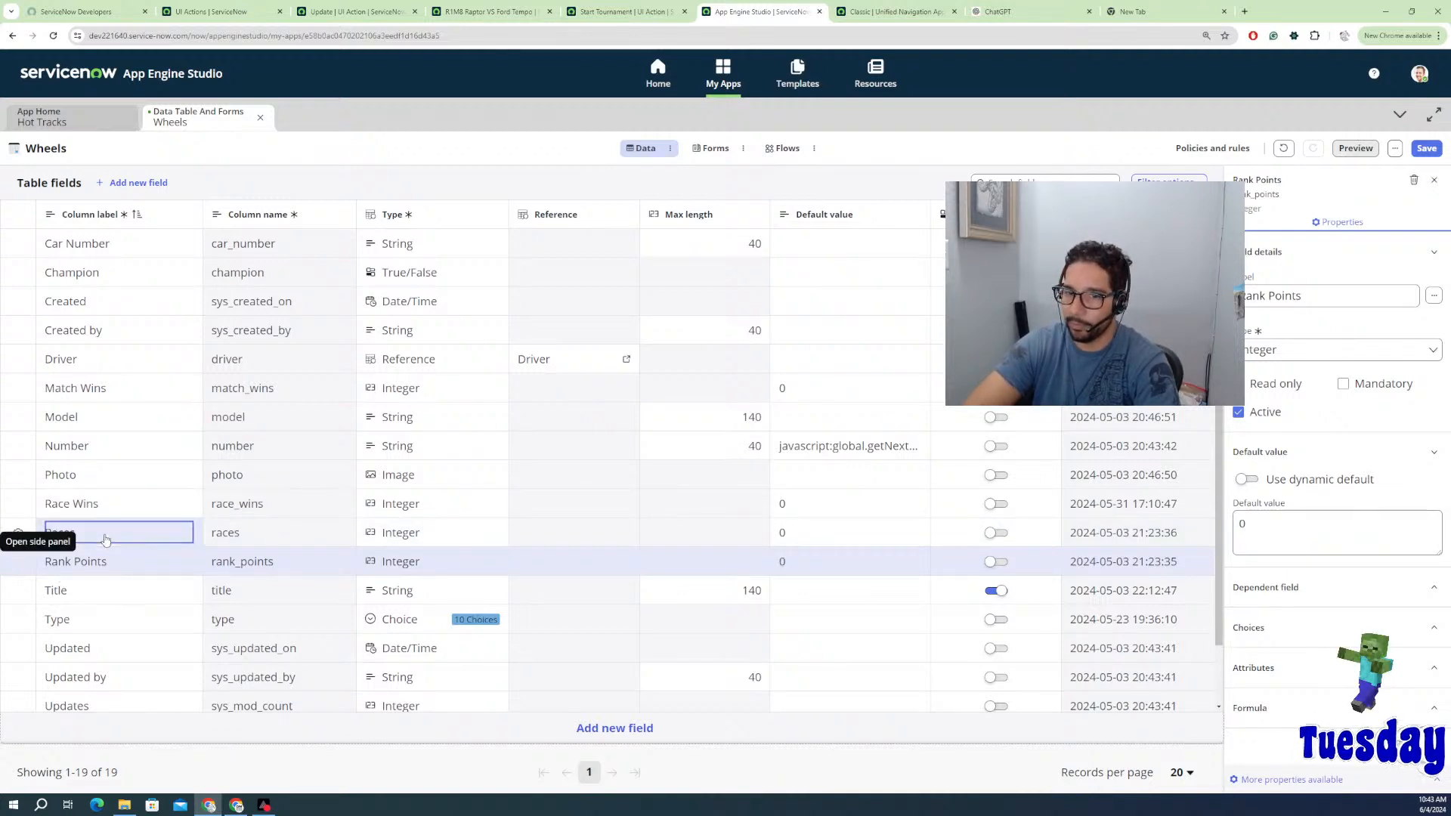
Step: Review the Wheels field settings and save the table's new defaults
{"action": "scroll", "coordinate": [79, 627], "scroll_direction": "down", "scroll_amount": 1}
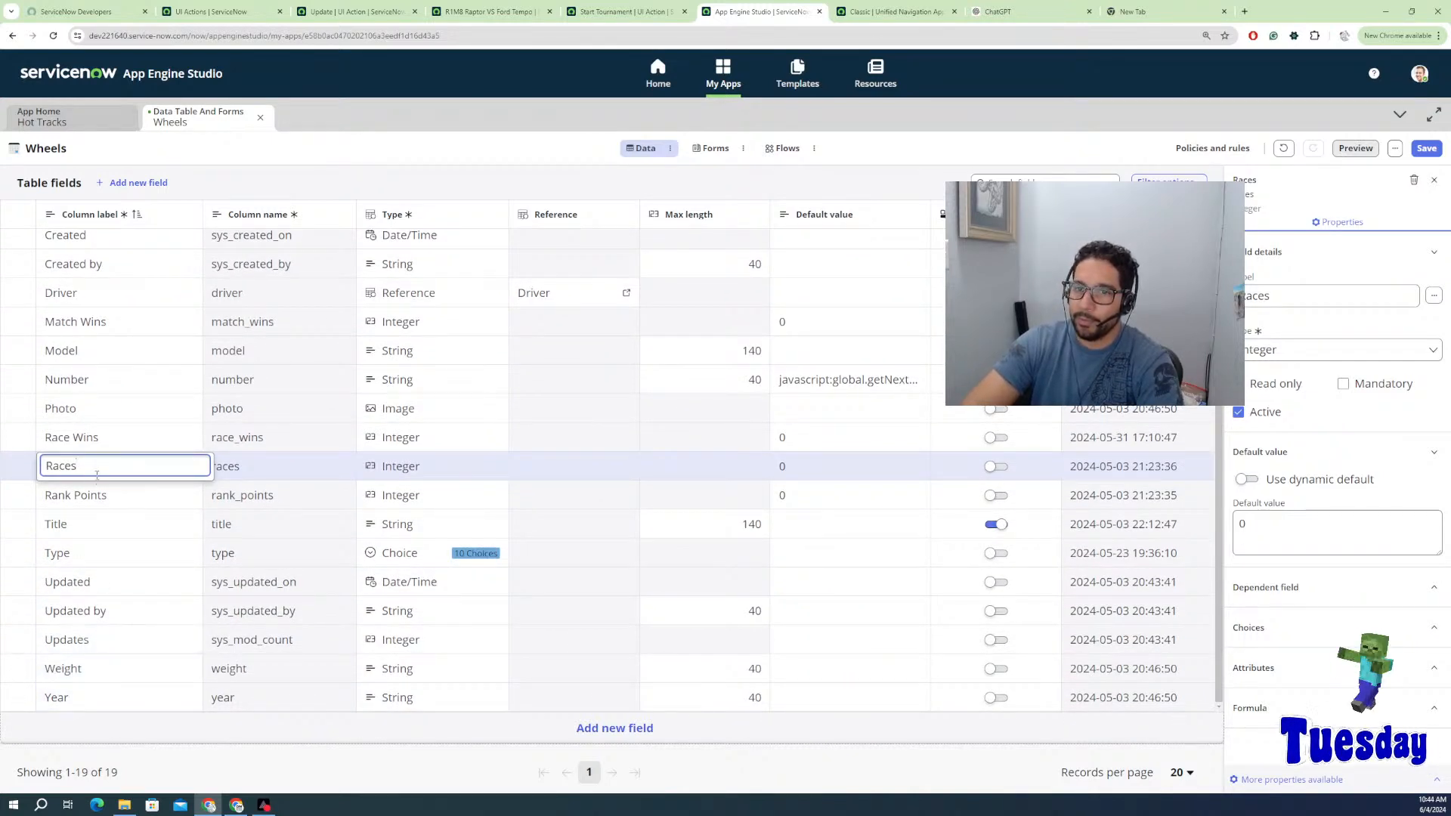
{"action": "scroll", "coordinate": [89, 375], "scroll_direction": "up", "scroll_amount": 1}
{"action": "left_click", "coordinate": [89, 372]}
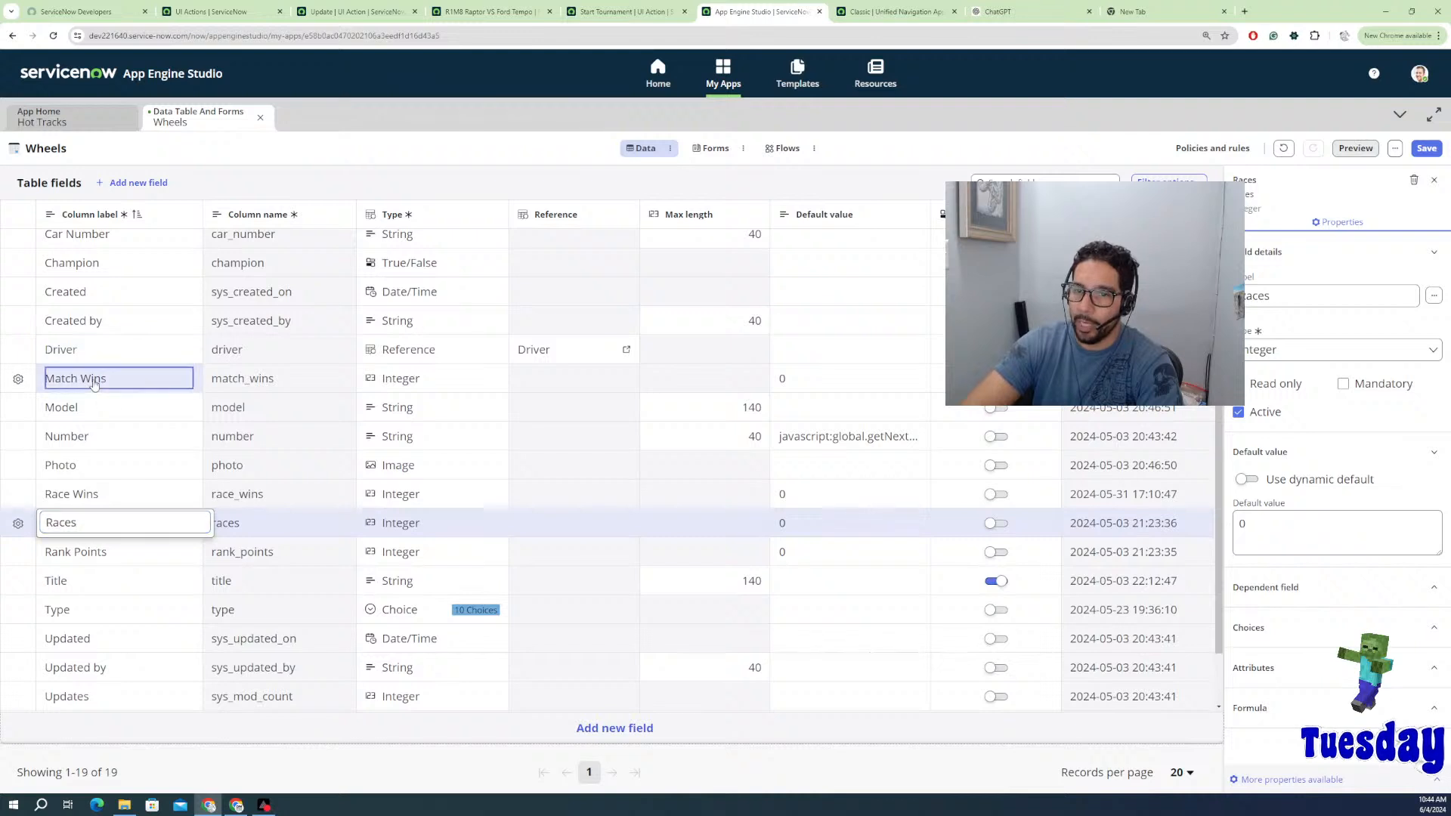
{"action": "left_click", "coordinate": [77, 417]}
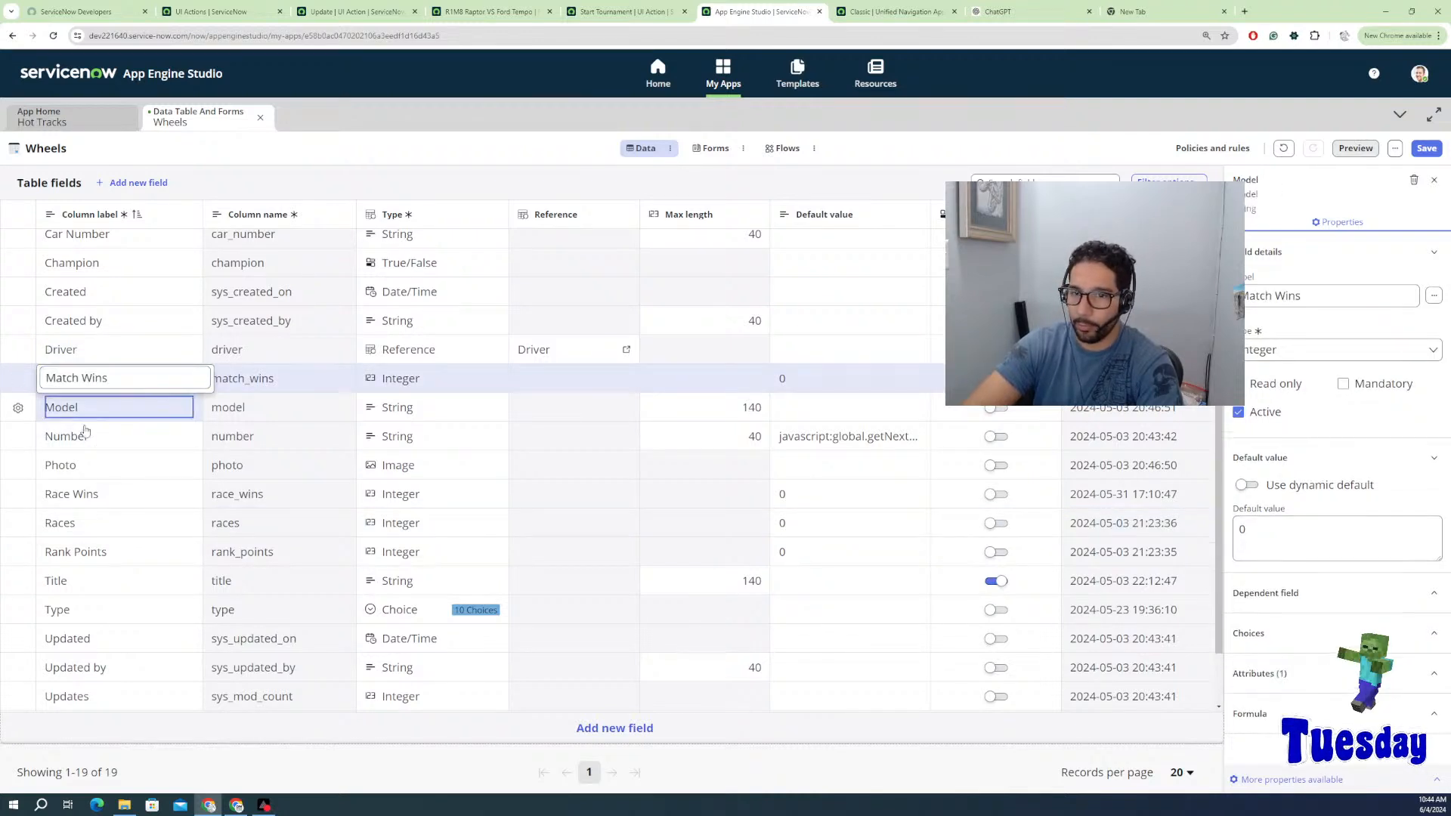
{"action": "left_click", "coordinate": [86, 439]}
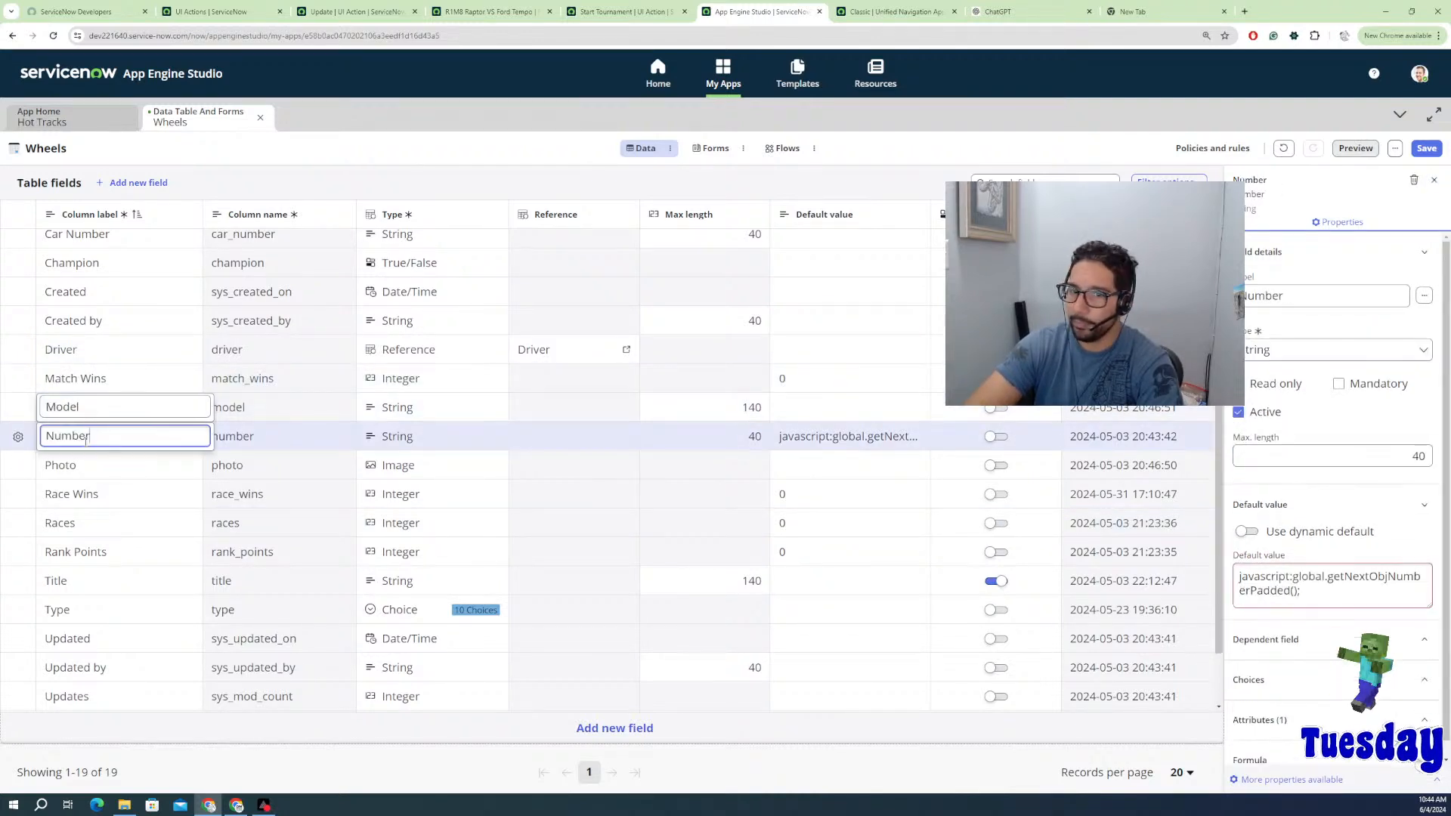
{"action": "left_click", "coordinate": [82, 466]}
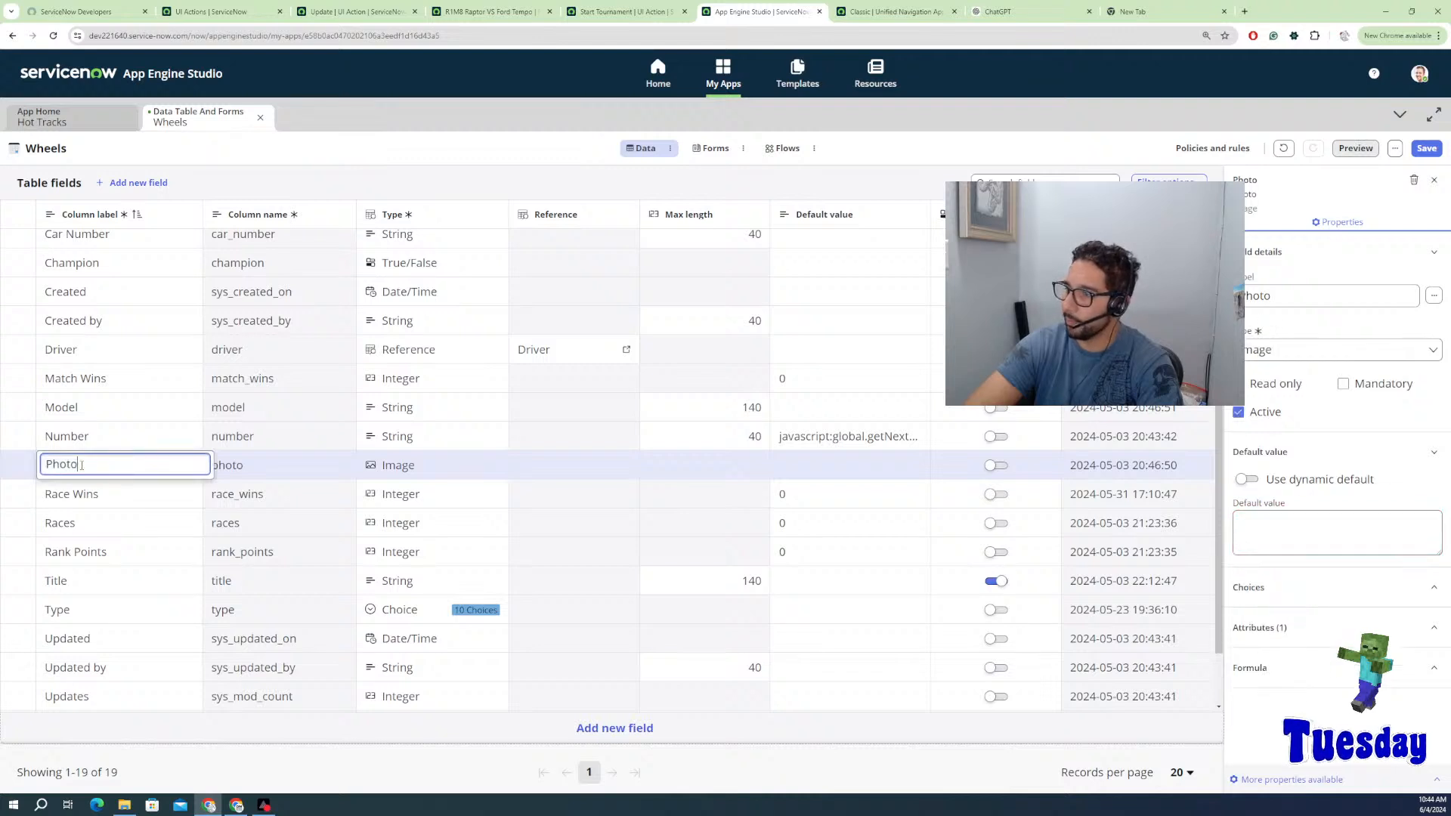
{"action": "left_click", "coordinate": [71, 496]}
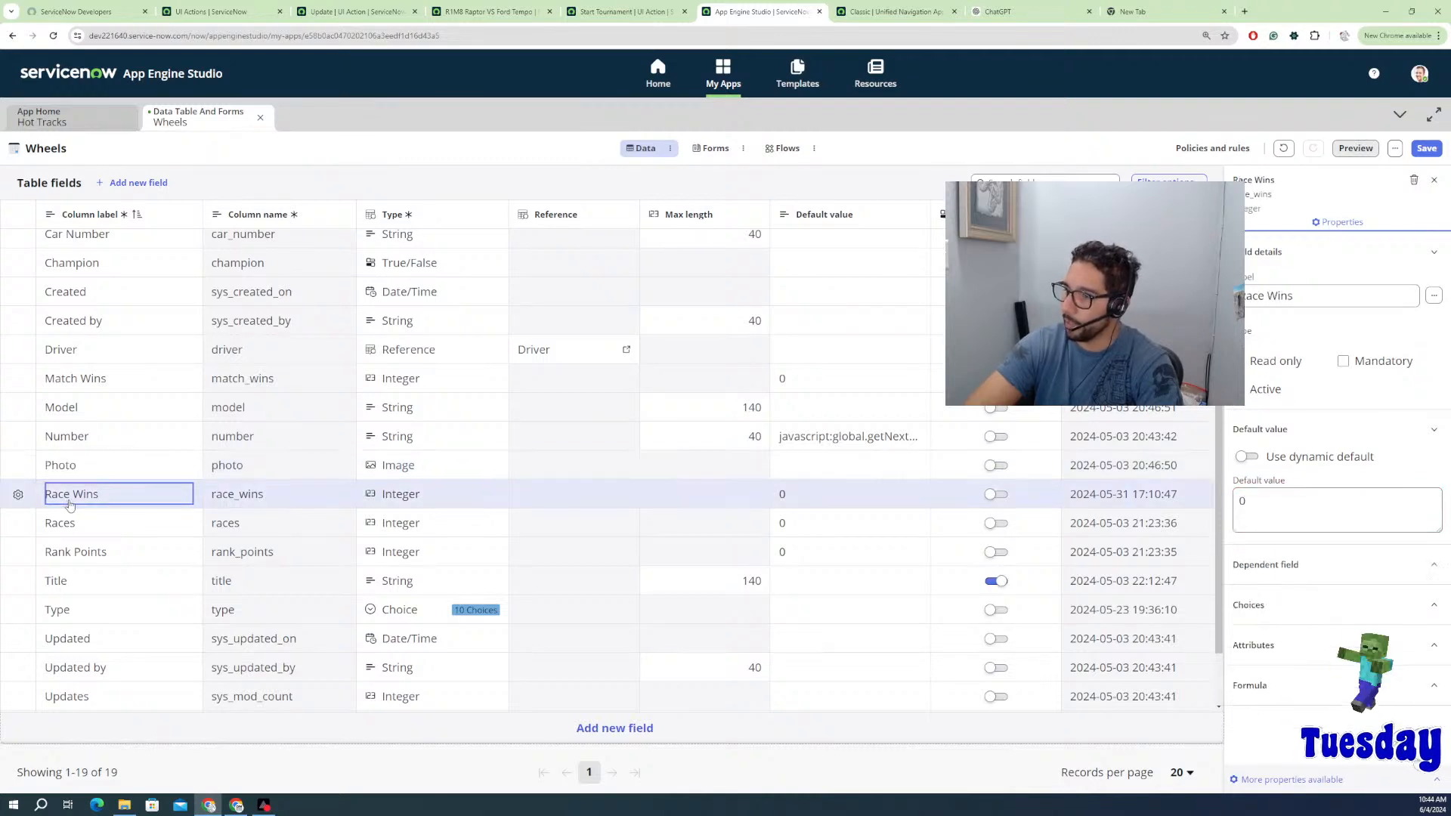
{"action": "left_click", "coordinate": [76, 537]}
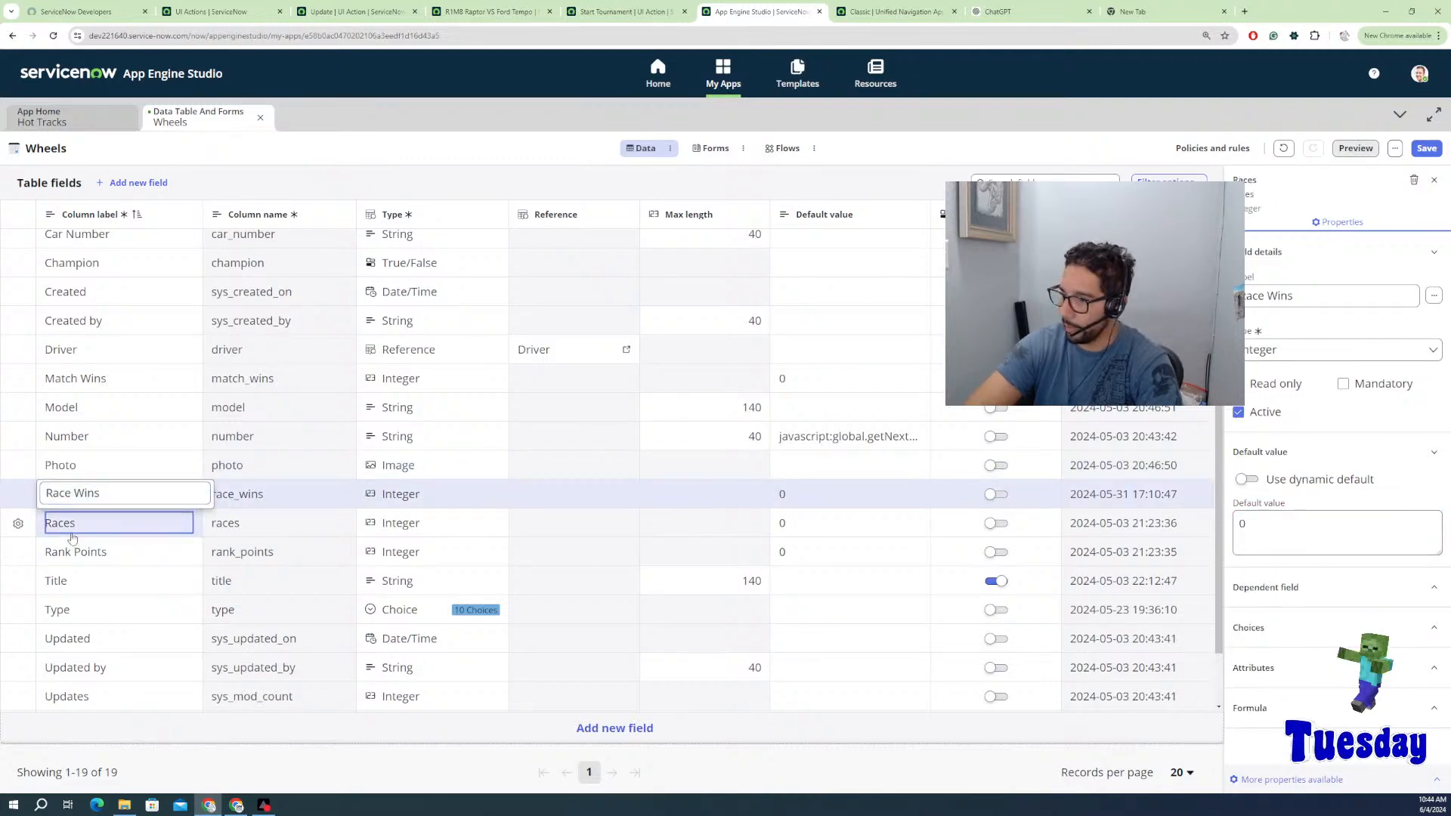
{"action": "left_click", "coordinate": [77, 558]}
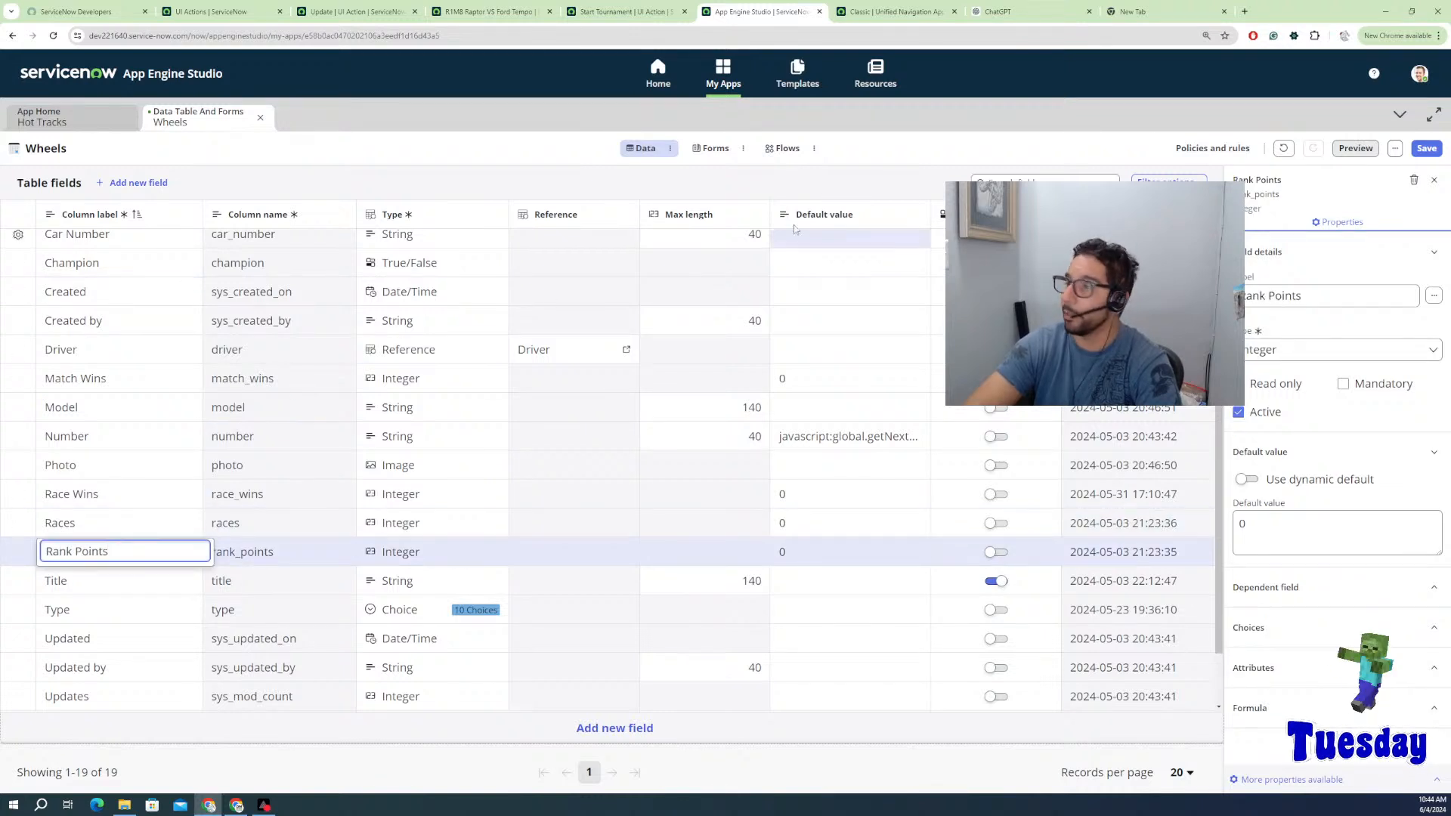
{"action": "left_click", "coordinate": [1426, 148]}
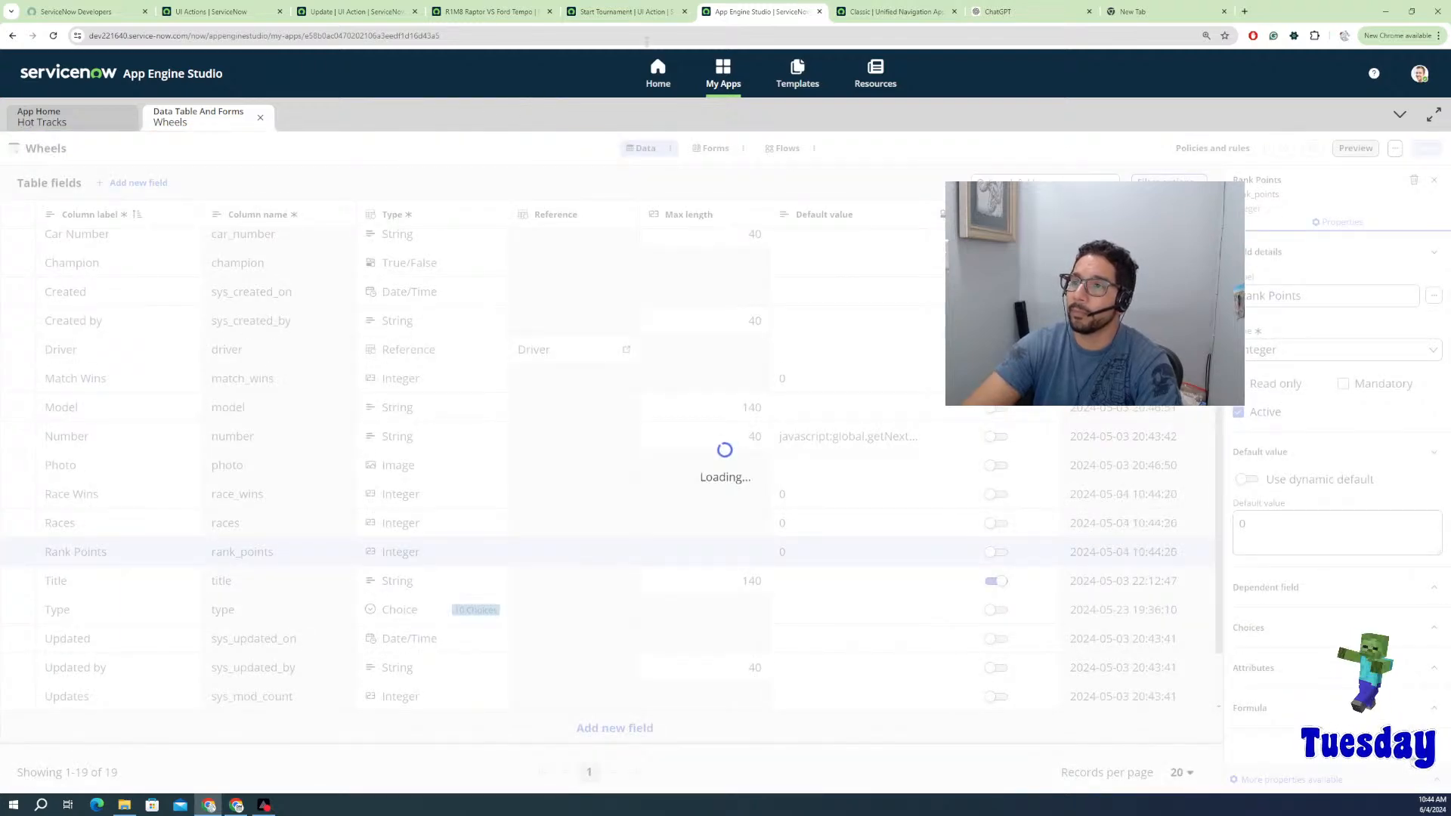
Step: Set R1M8's R1 Wins to 1, save the match, and open race RACE0002038
{"action": "left_click", "coordinate": [630, 13]}
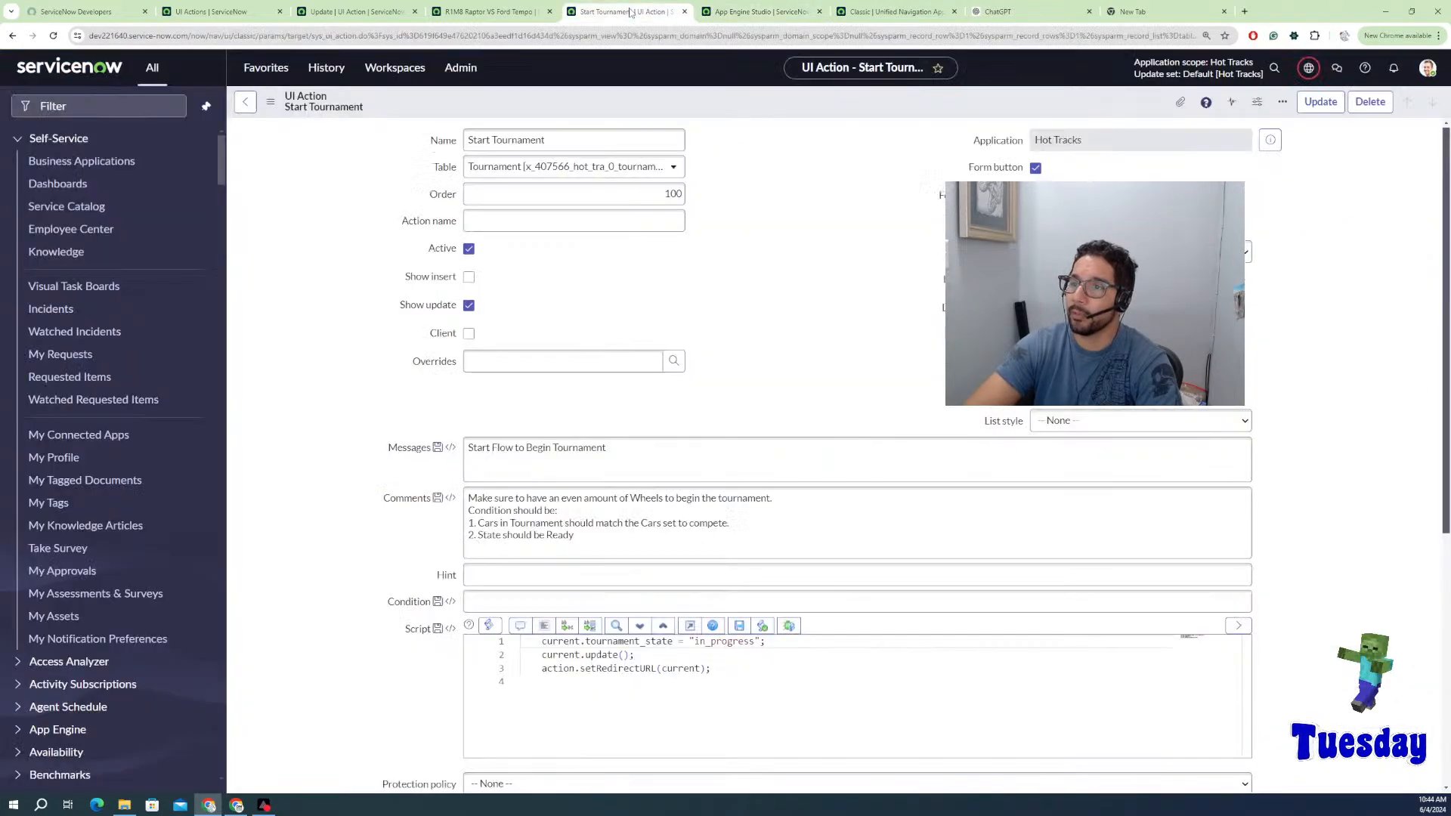
{"action": "left_click", "coordinate": [488, 11]}
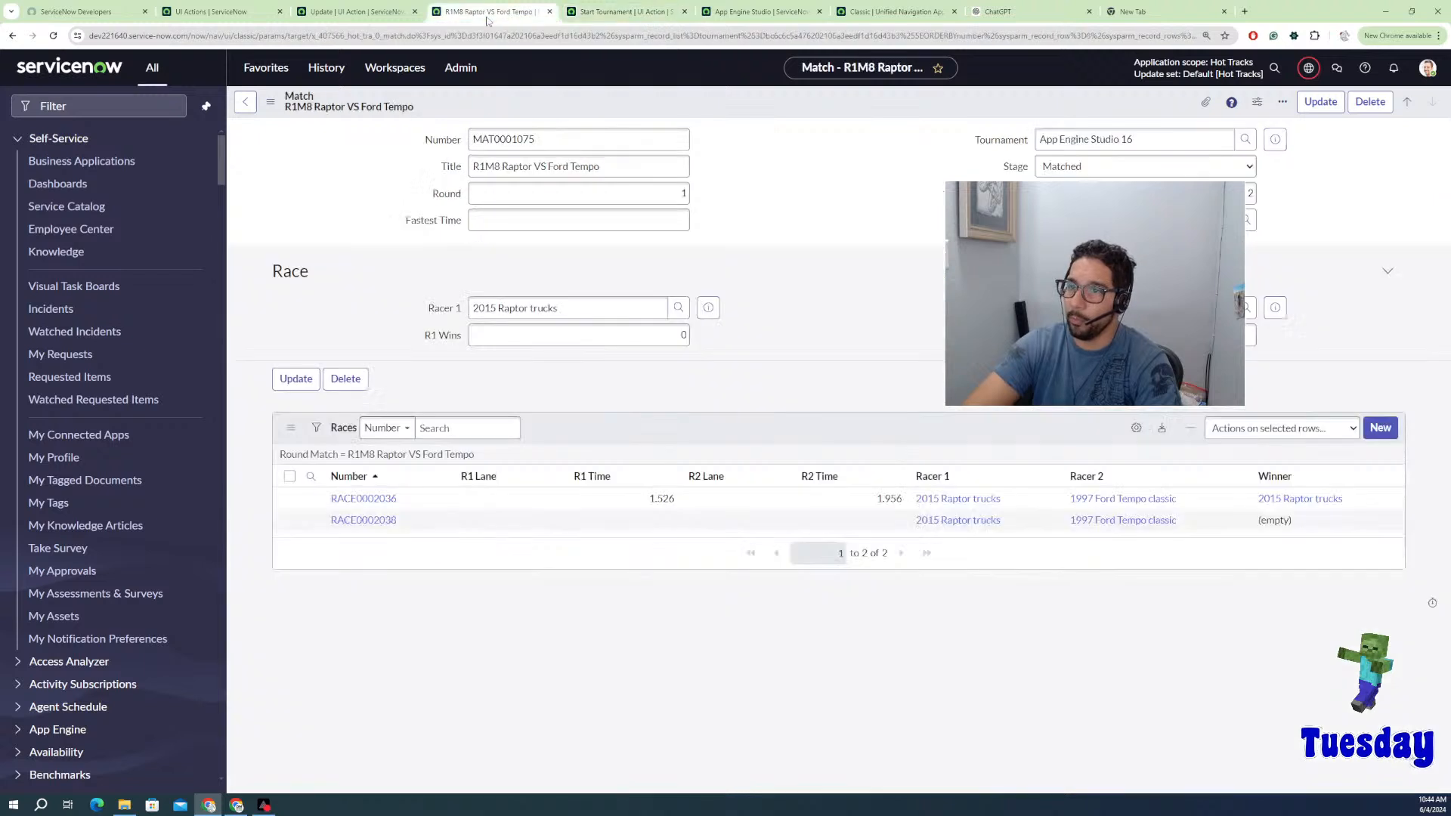
{"action": "left_click", "coordinate": [668, 339]}
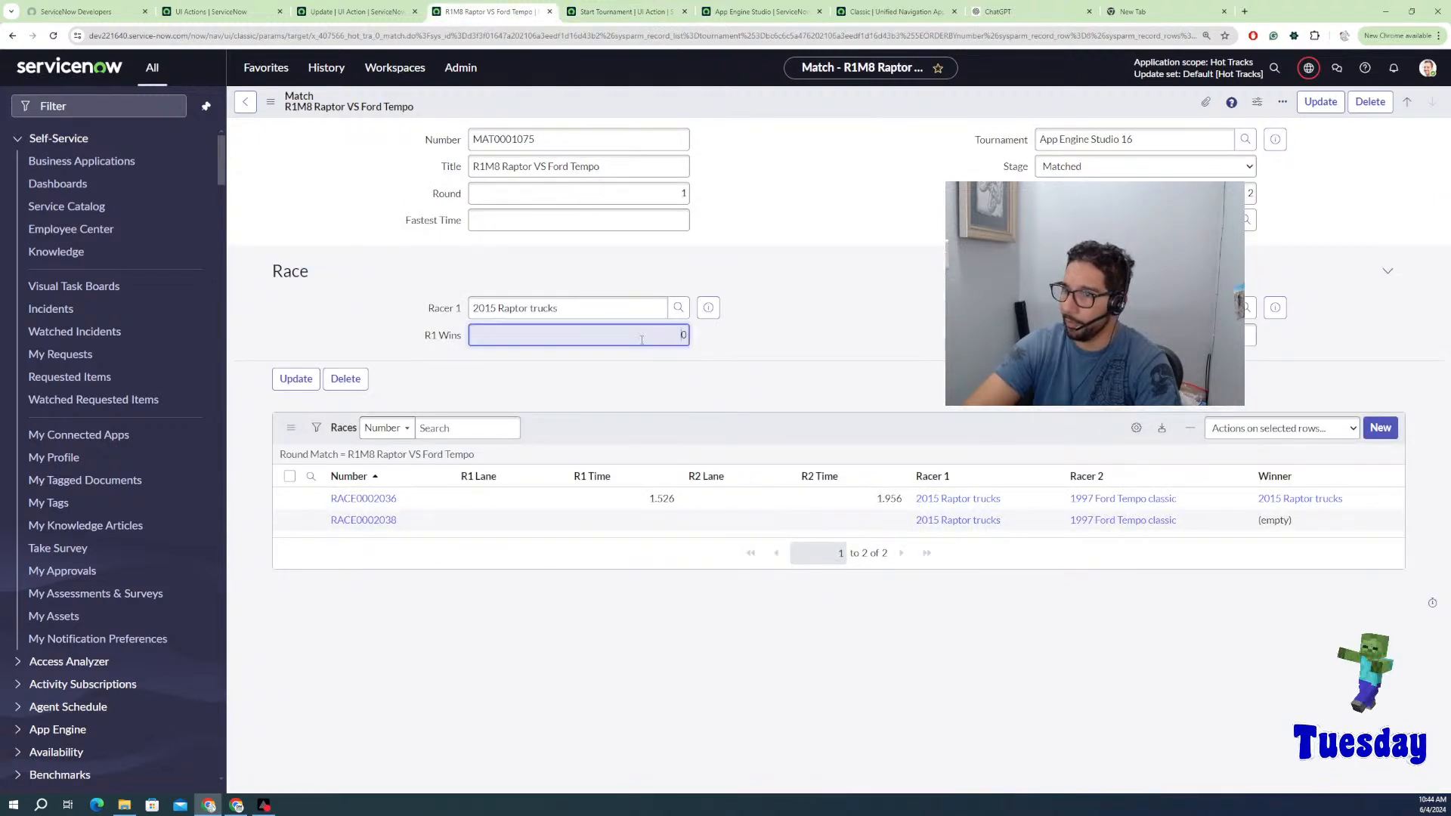
{"action": "type", "text": "1"}
{"action": "left_click", "coordinate": [790, 346]}
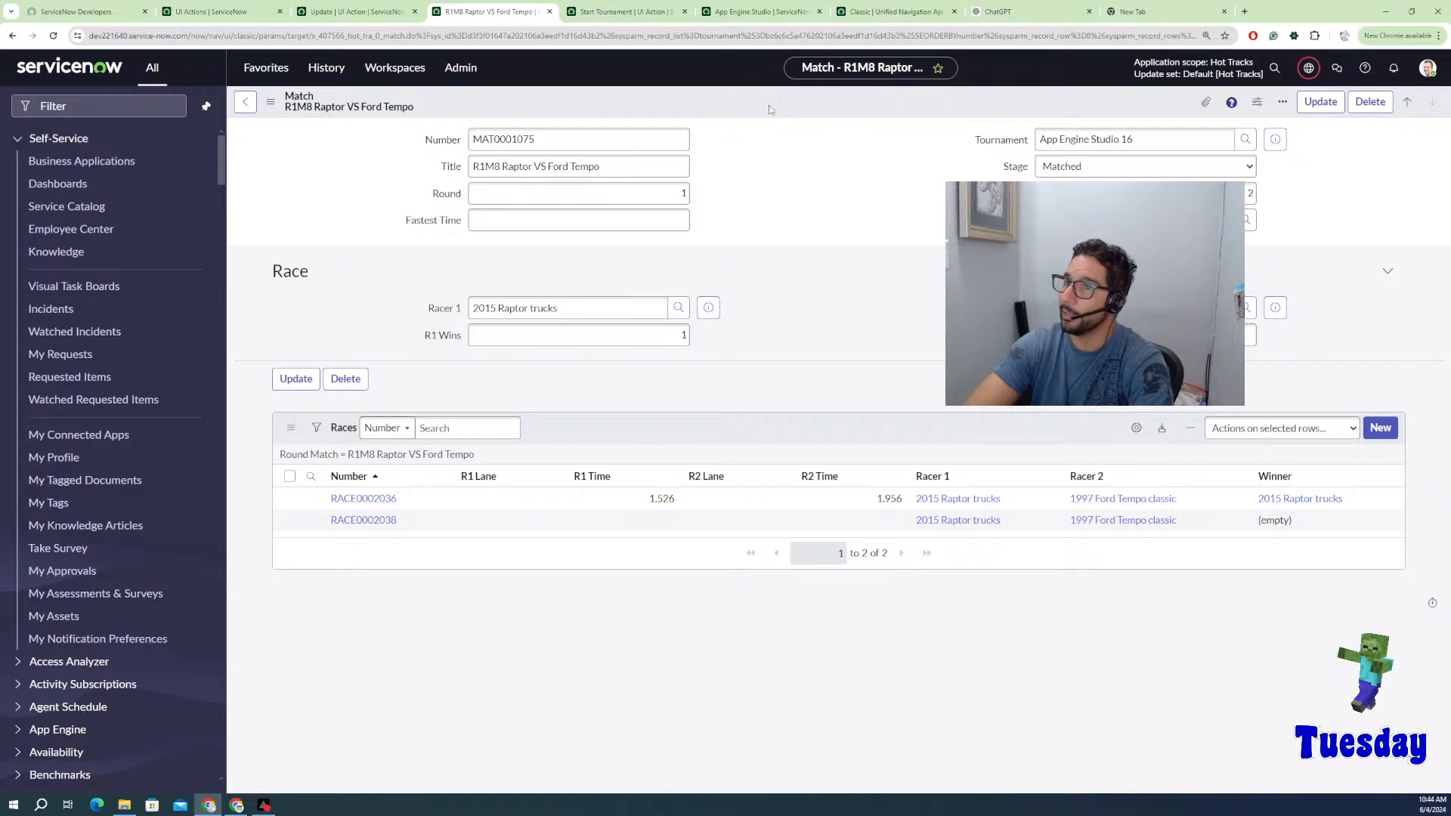
{"action": "right_click", "coordinate": [768, 106]}
{"action": "left_click", "coordinate": [786, 113]}
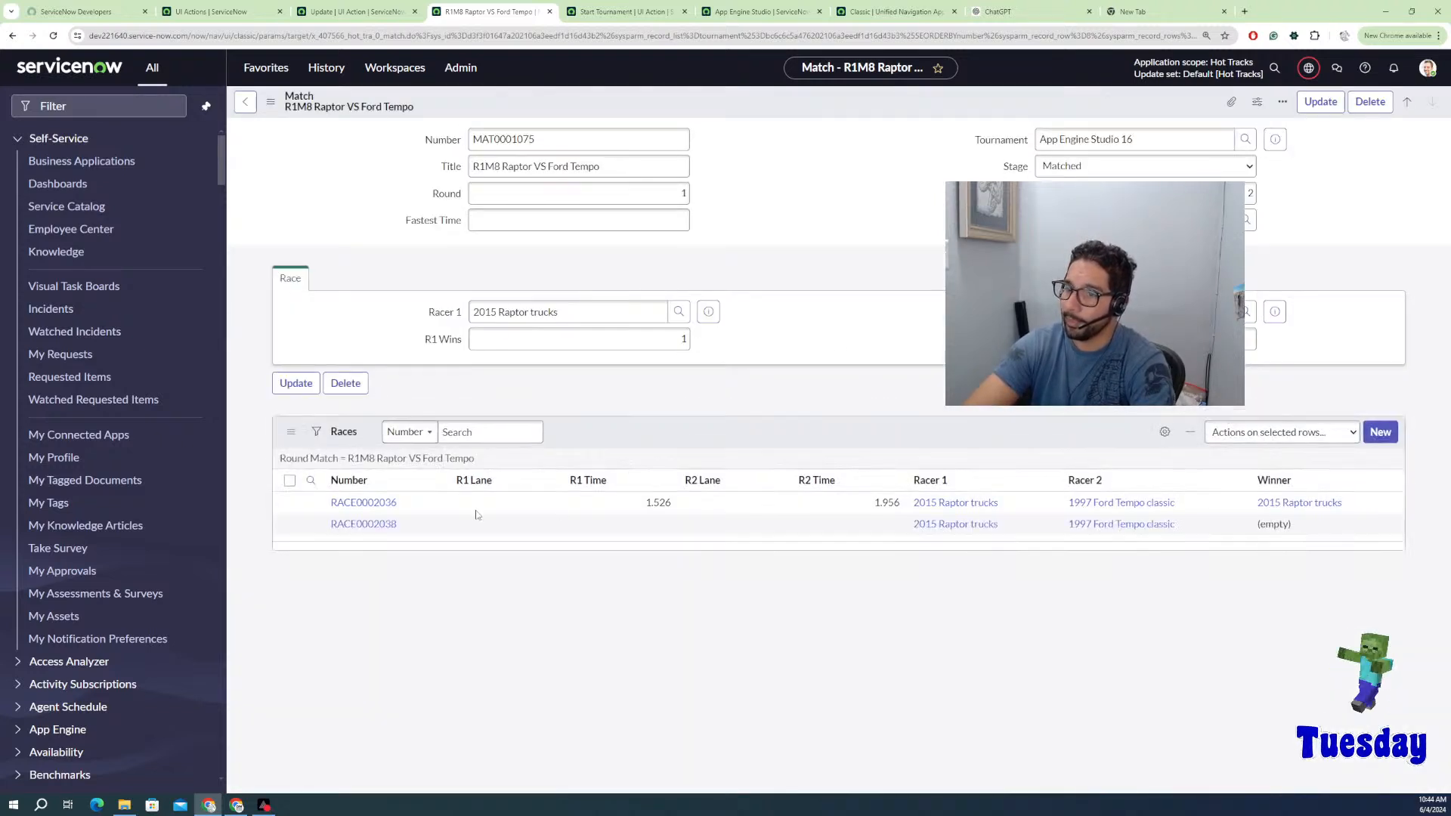
{"action": "left_click", "coordinate": [375, 531]}
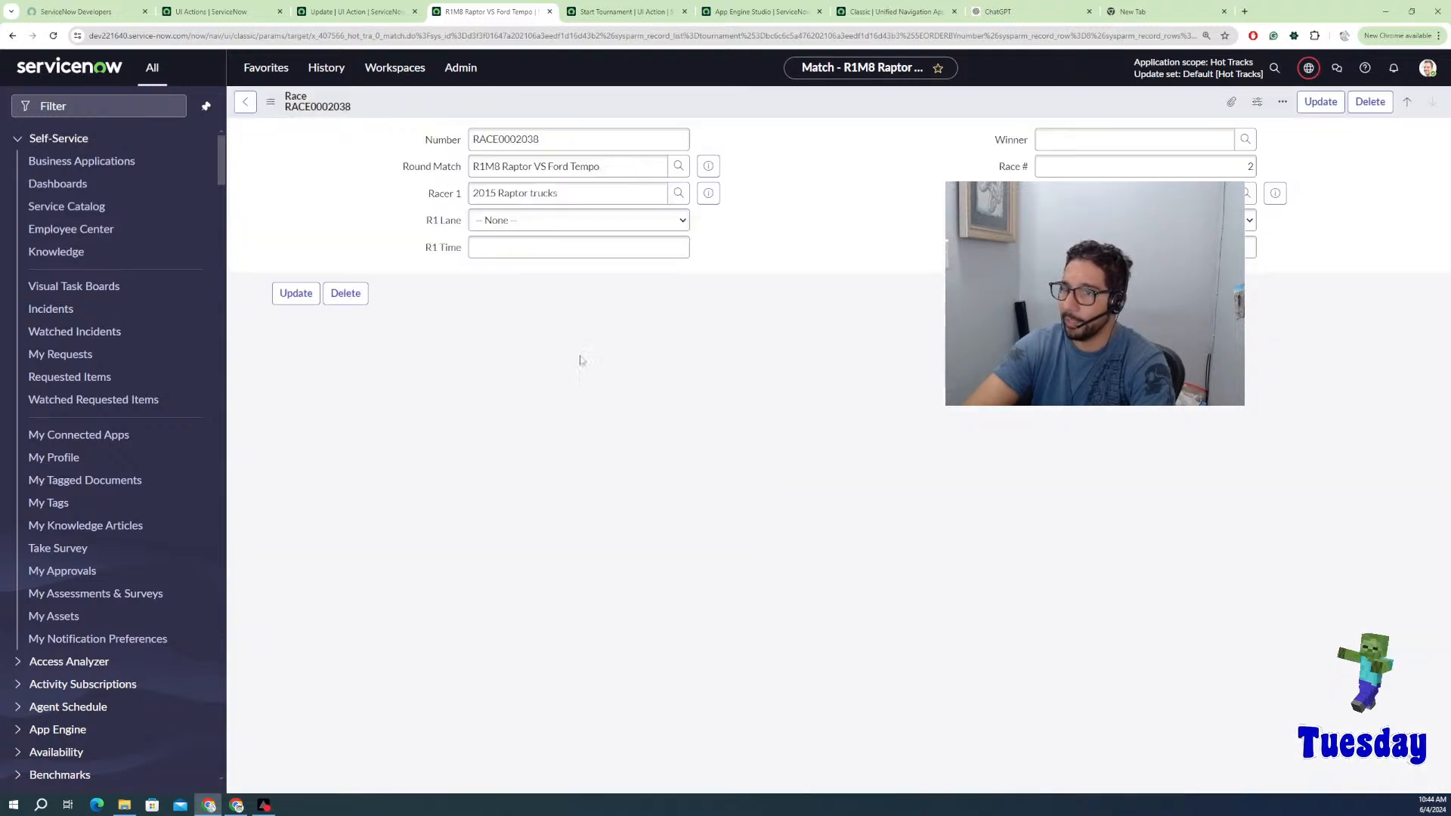
Step: Fill RACE0002038 with R1 Lane 2, R1 Time 1.526 and R2 Time 1.985, then save
{"action": "left_click", "coordinate": [621, 257]}
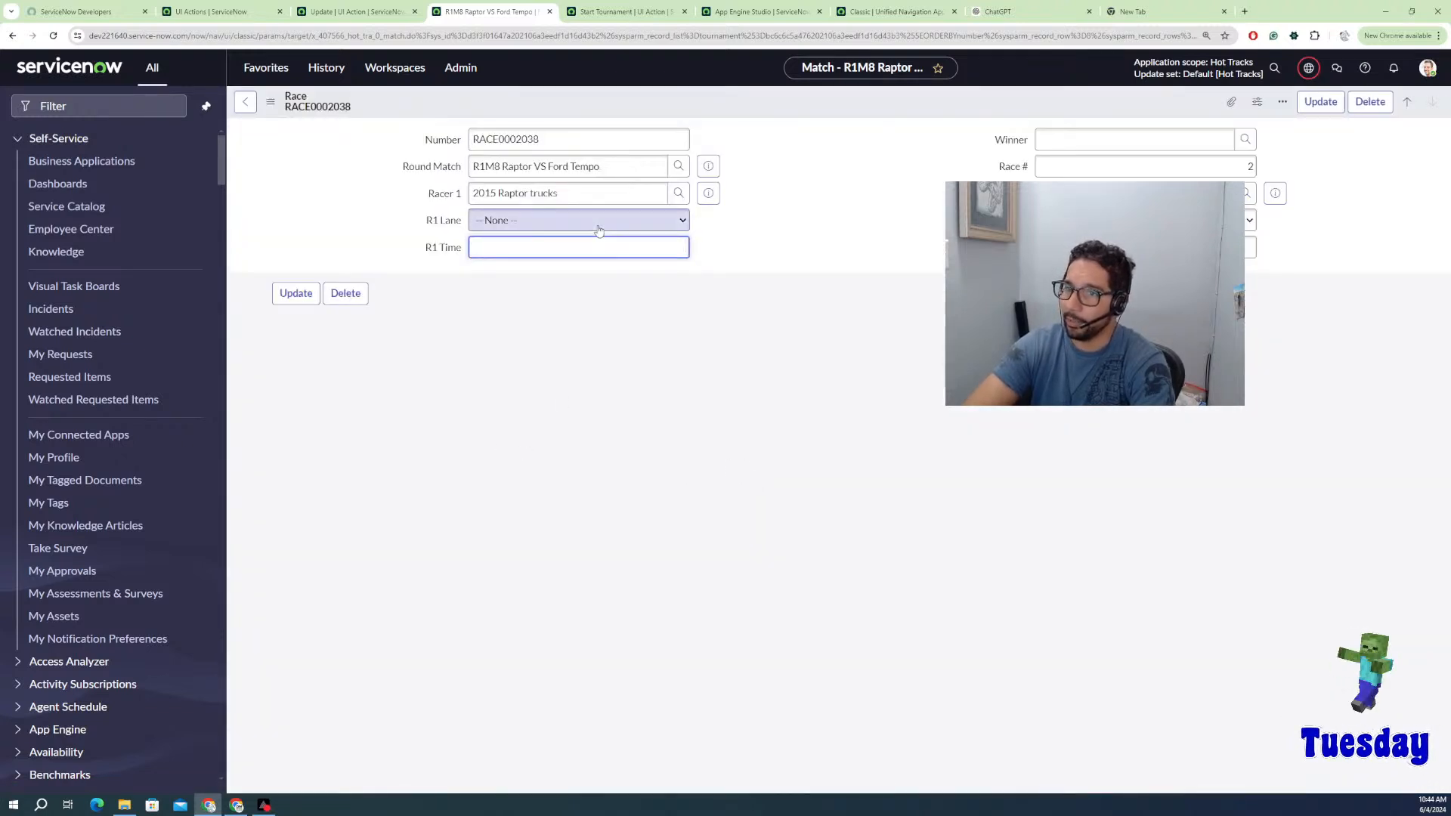
{"action": "left_click", "coordinate": [596, 222]}
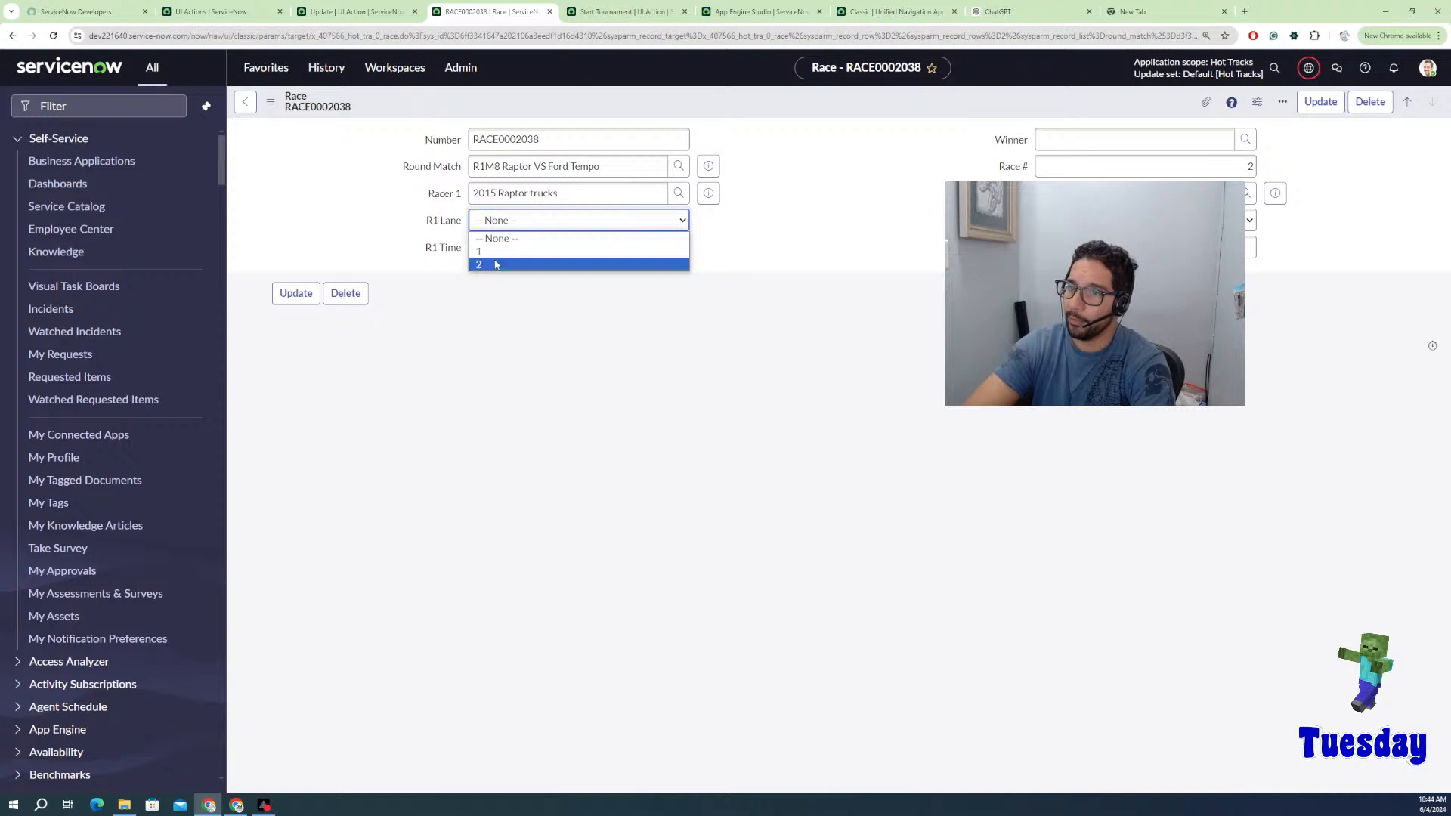
{"action": "left_click", "coordinate": [499, 264]}
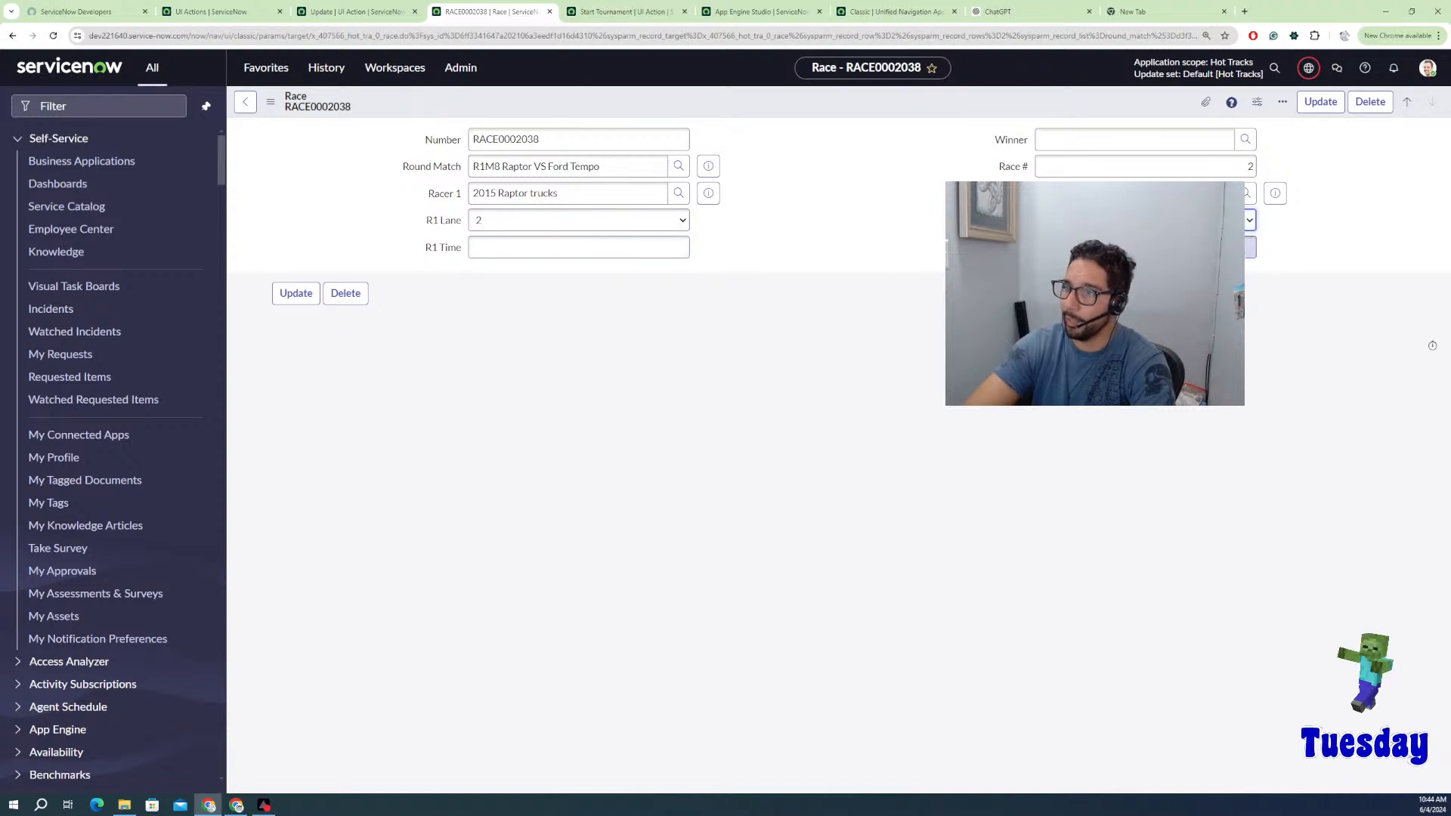
{"action": "left_click", "coordinate": [607, 241]}
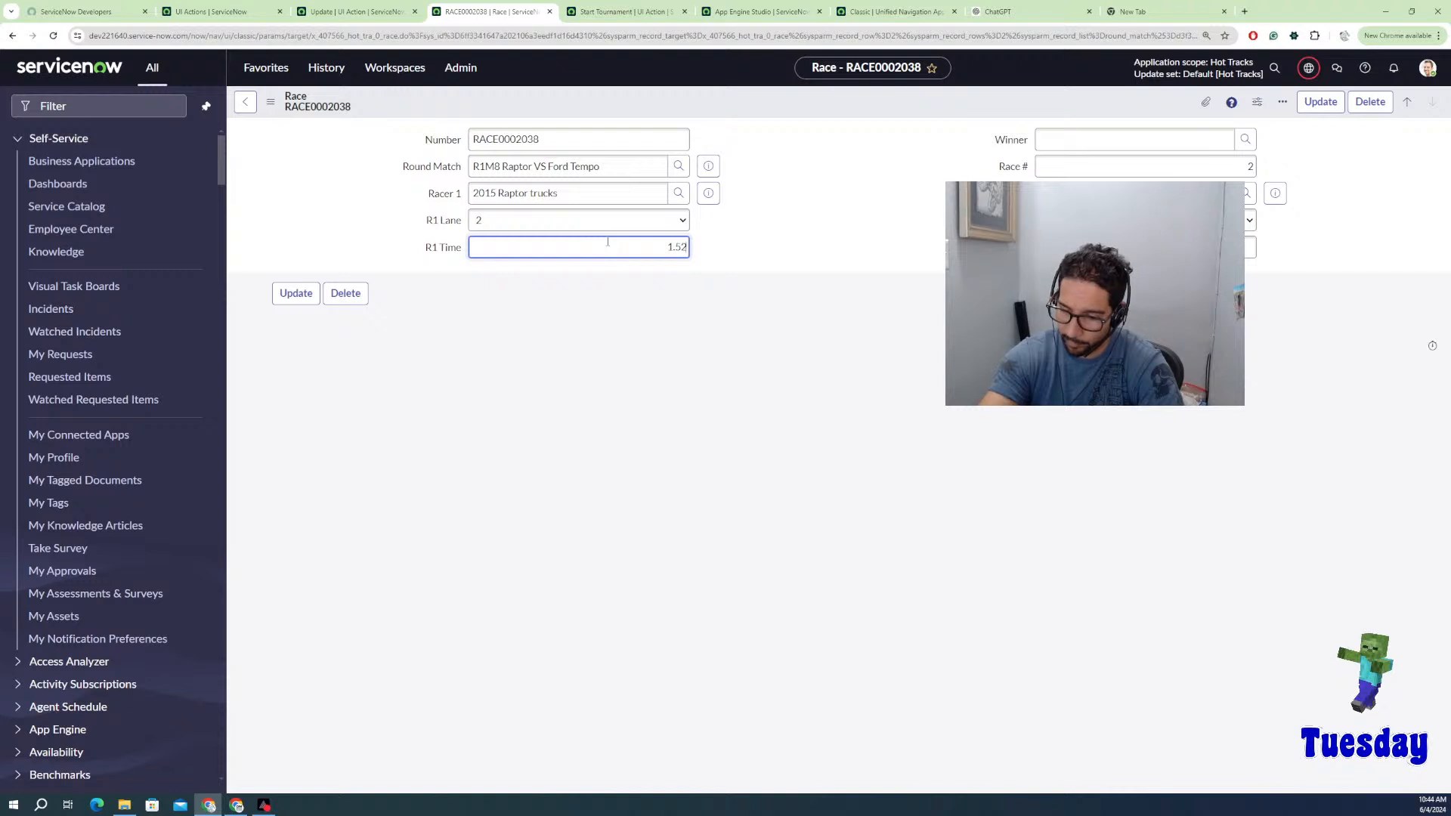
{"action": "type", "text": "1.526"}
{"action": "key", "text": "Tab"}
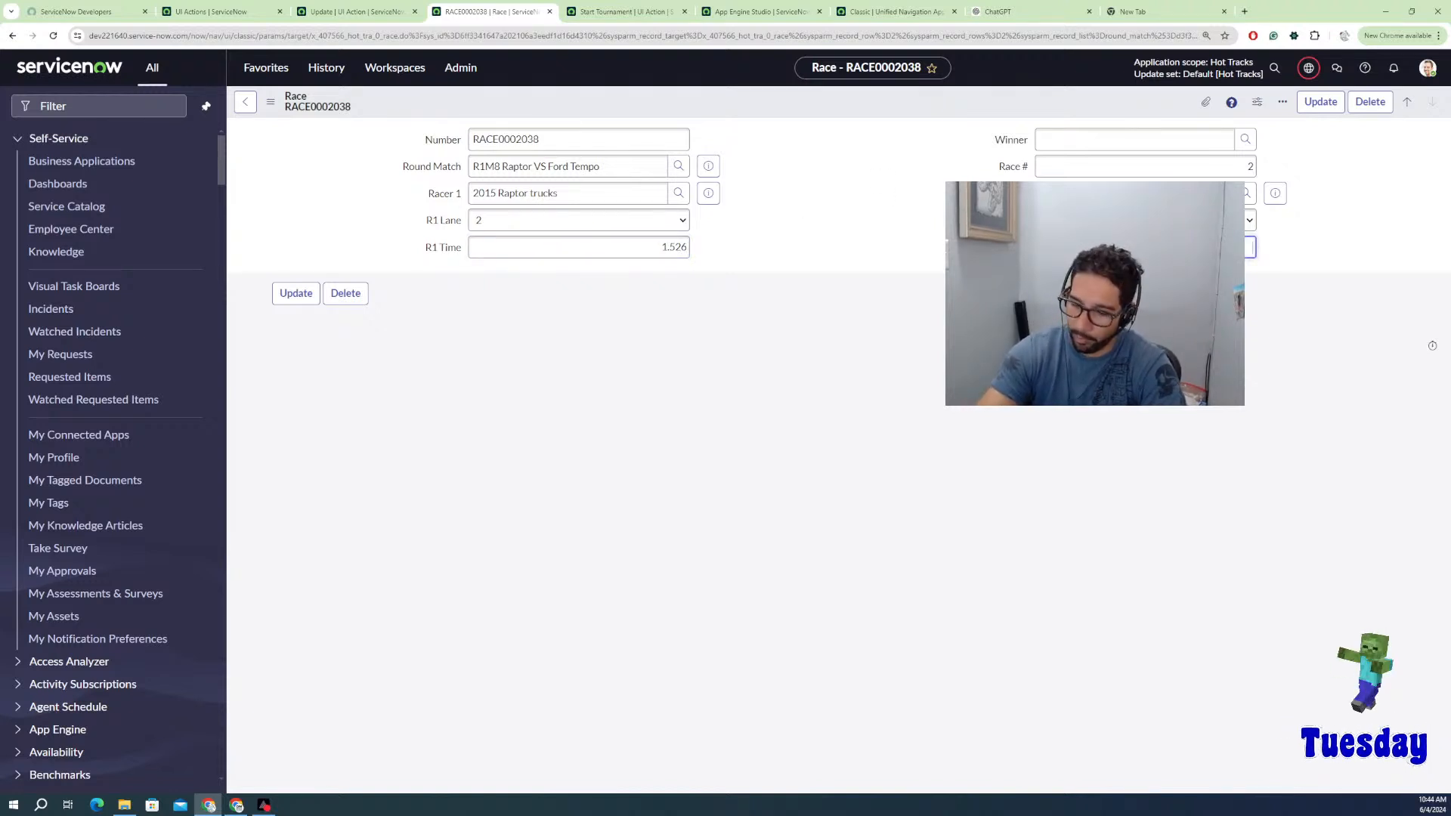
{"action": "type", "text": "1.9"}
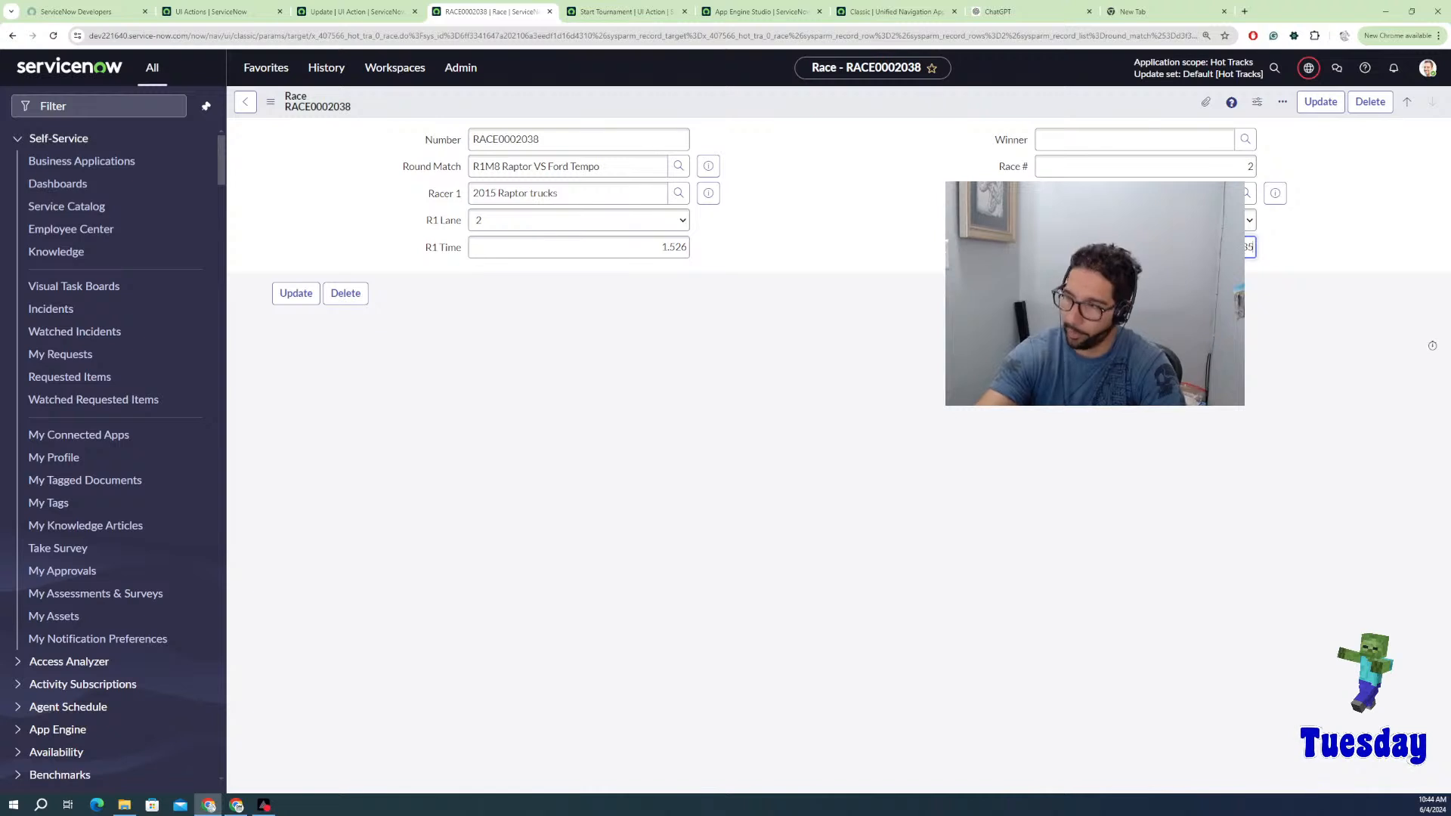
{"action": "left_click", "coordinate": [843, 327]}
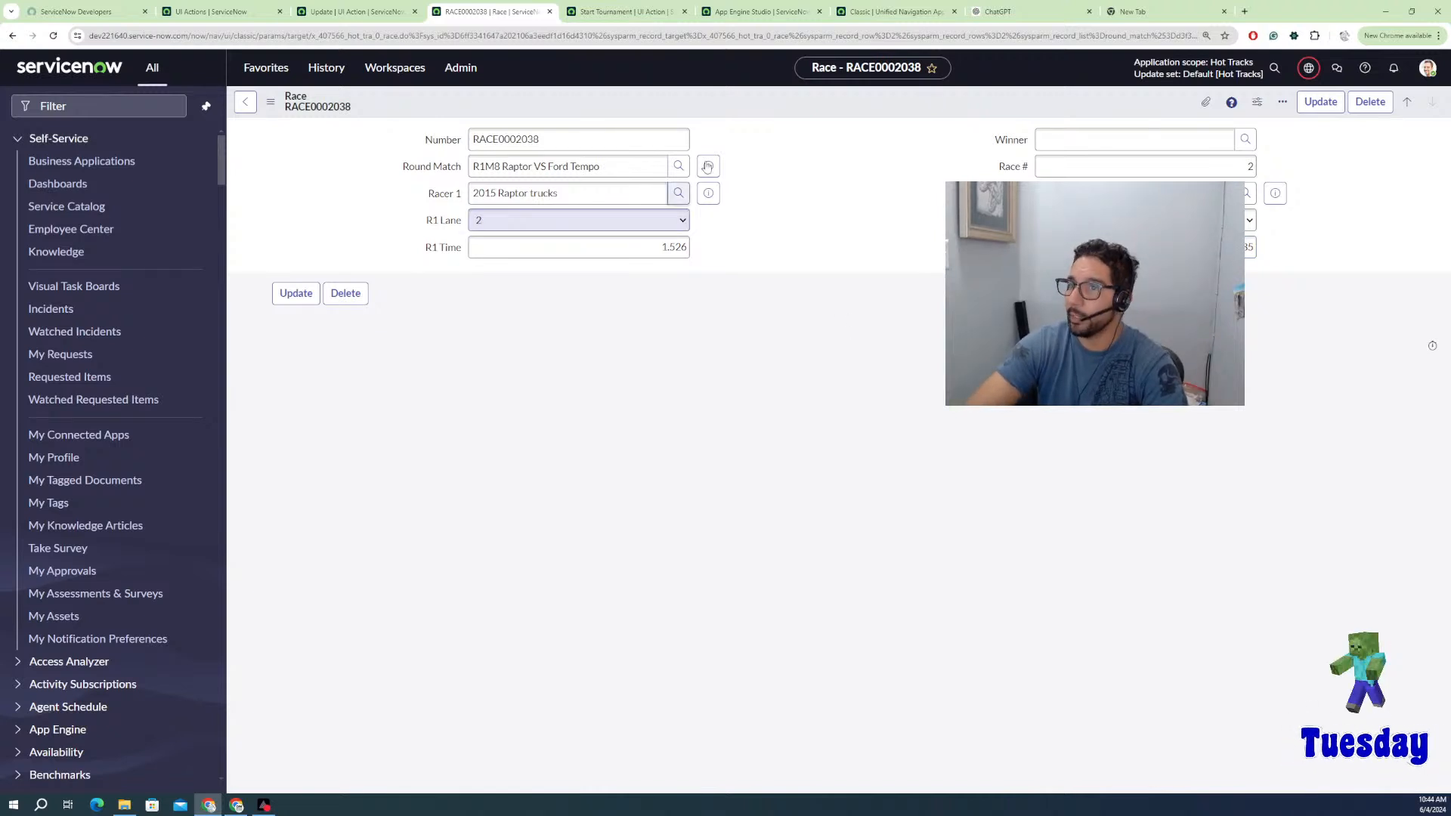
{"action": "right_click", "coordinate": [709, 114]}
{"action": "left_click", "coordinate": [754, 118]}
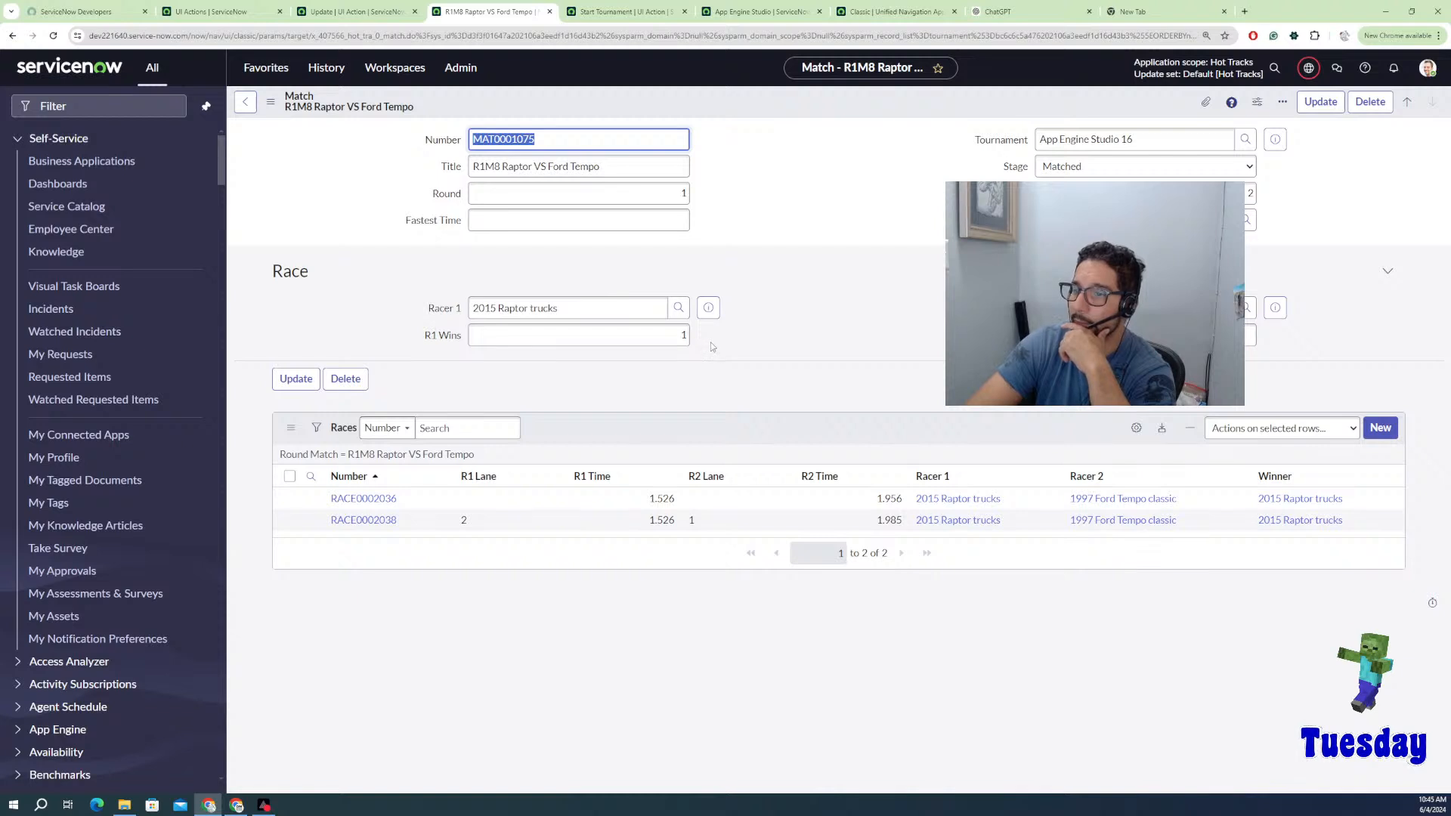
Step: Reload the R1M8 match and confirm its R1 Wins tally is 2
{"action": "right_click", "coordinate": [867, 114]}
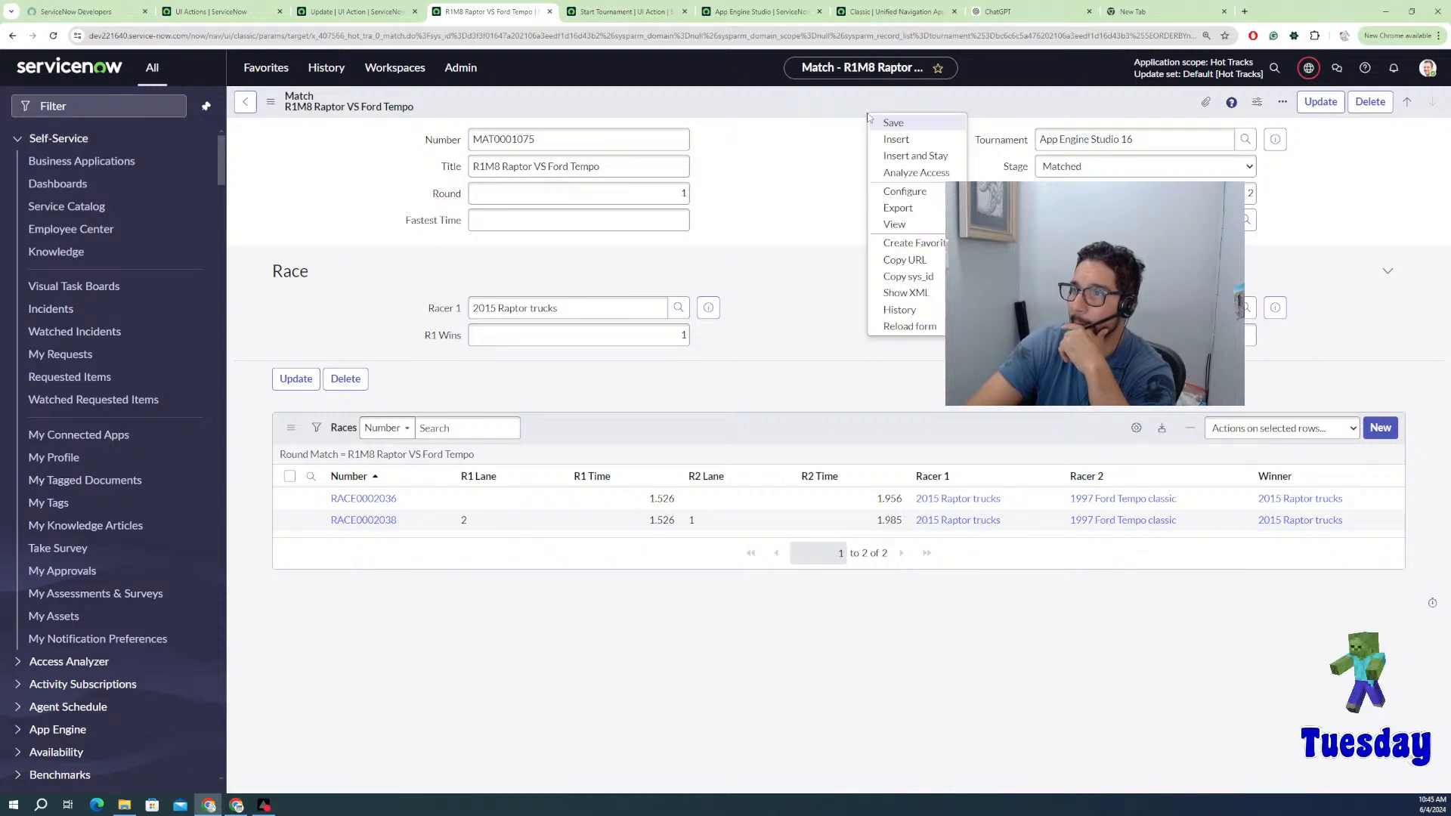
{"action": "left_click", "coordinate": [906, 329]}
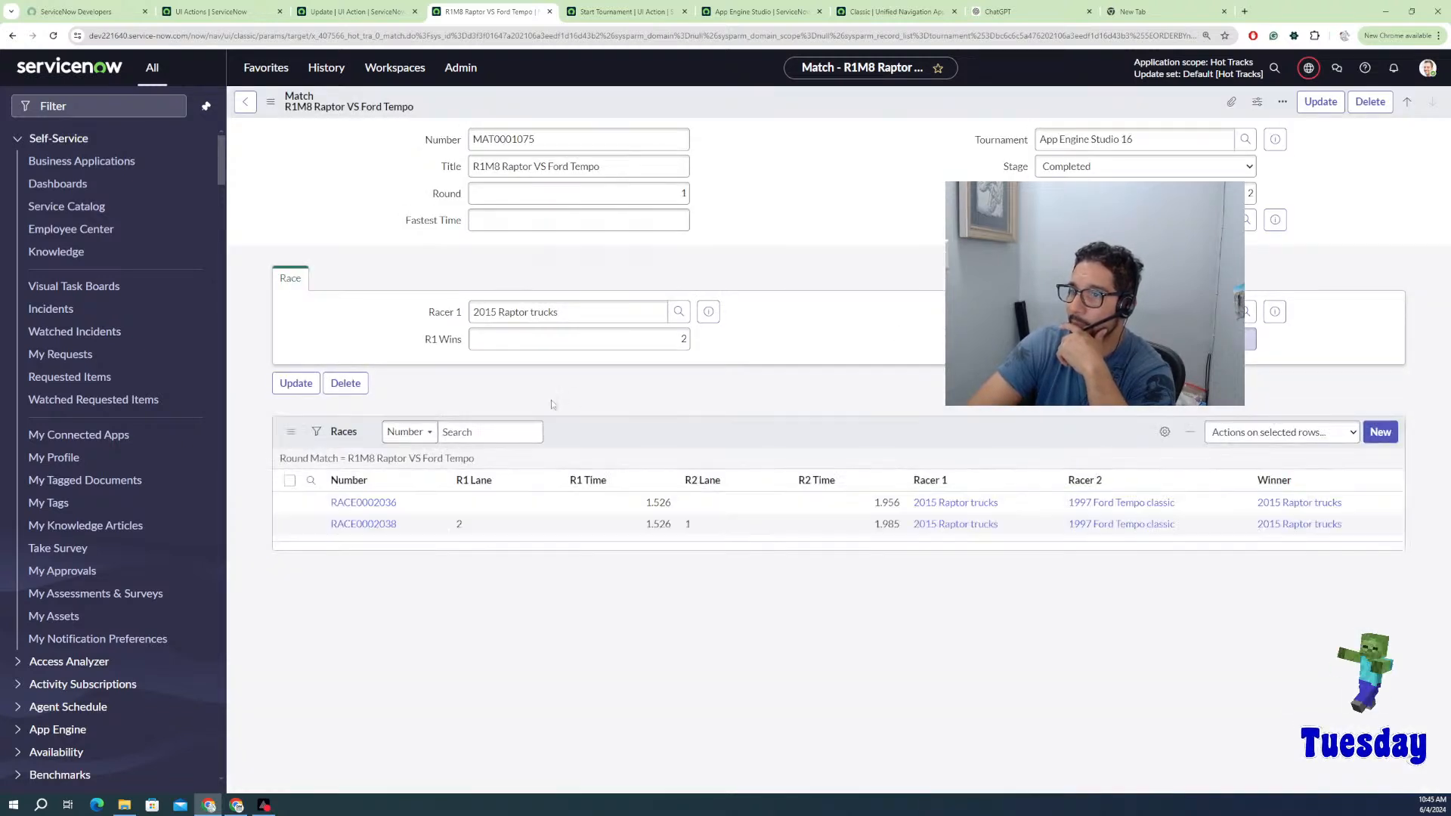
{"action": "double_click", "coordinate": [663, 344]}
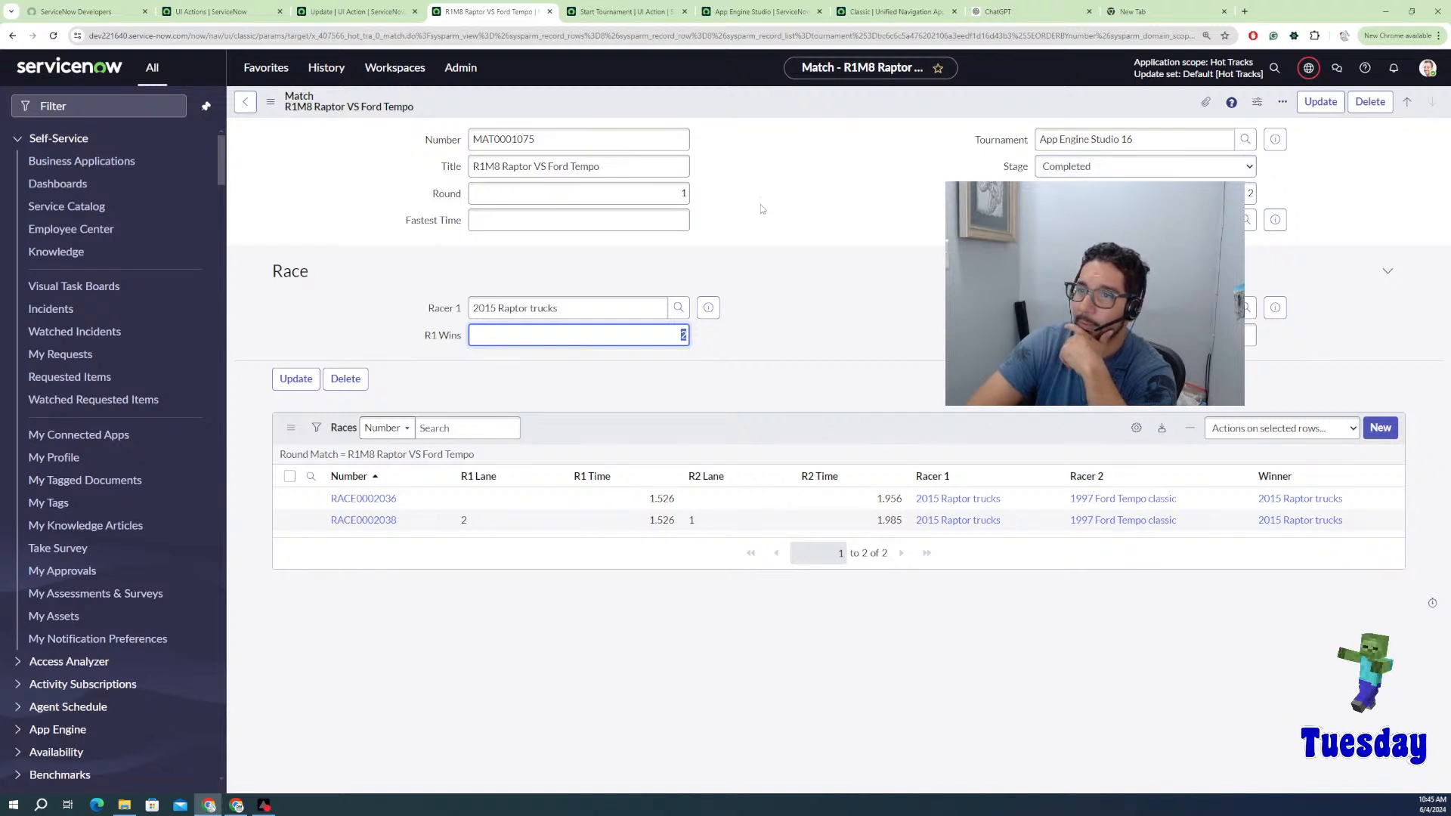
{"action": "right_click", "coordinate": [800, 108]}
{"action": "left_click", "coordinate": [828, 148]}
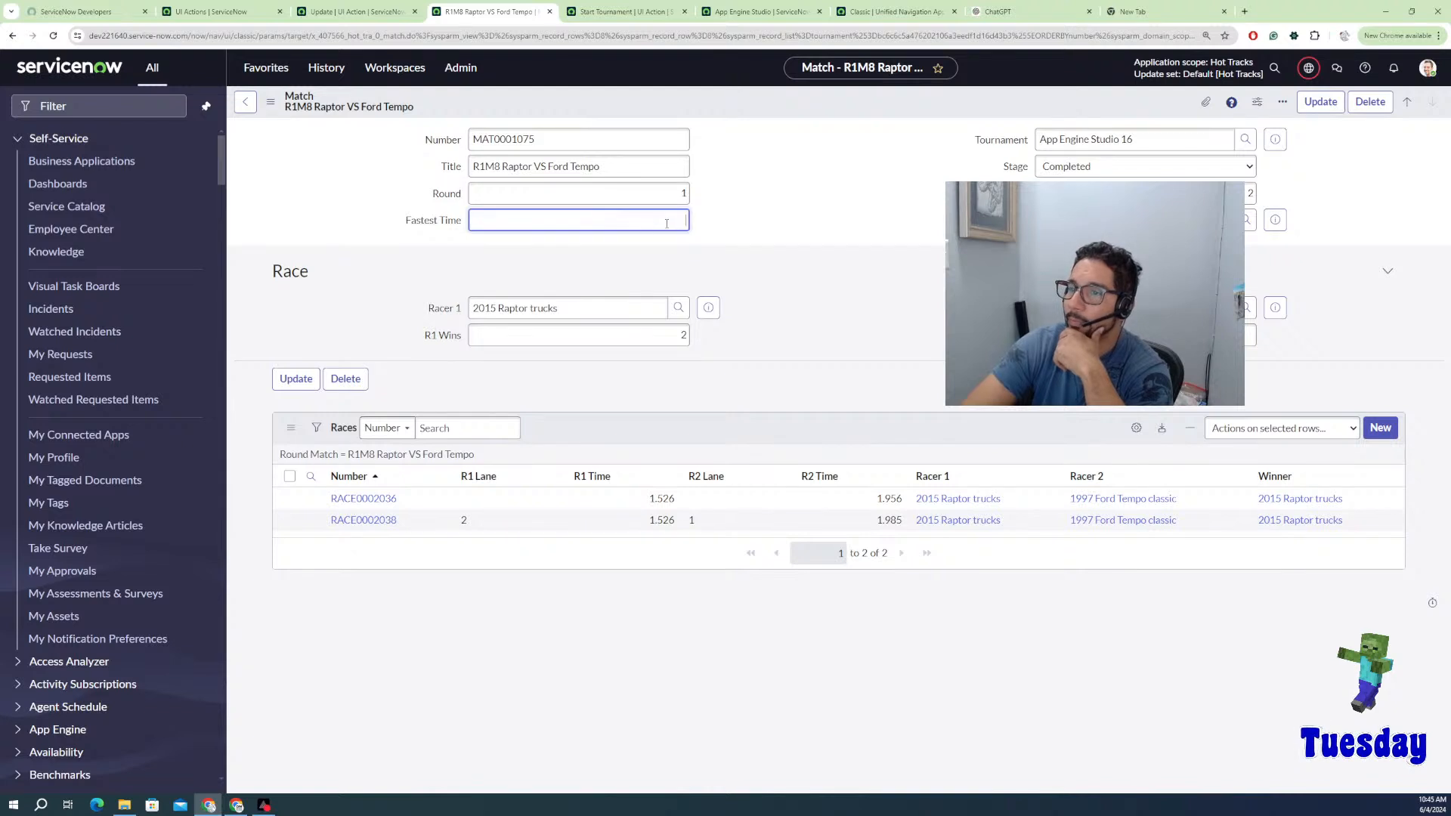
Step: Copy the 1.526 R1 Time from RACE0002036 in the Races list
{"action": "left_click", "coordinate": [443, 220]}
{"action": "left_click_drag", "start_coordinate": [468, 226], "coordinate": [408, 229]}
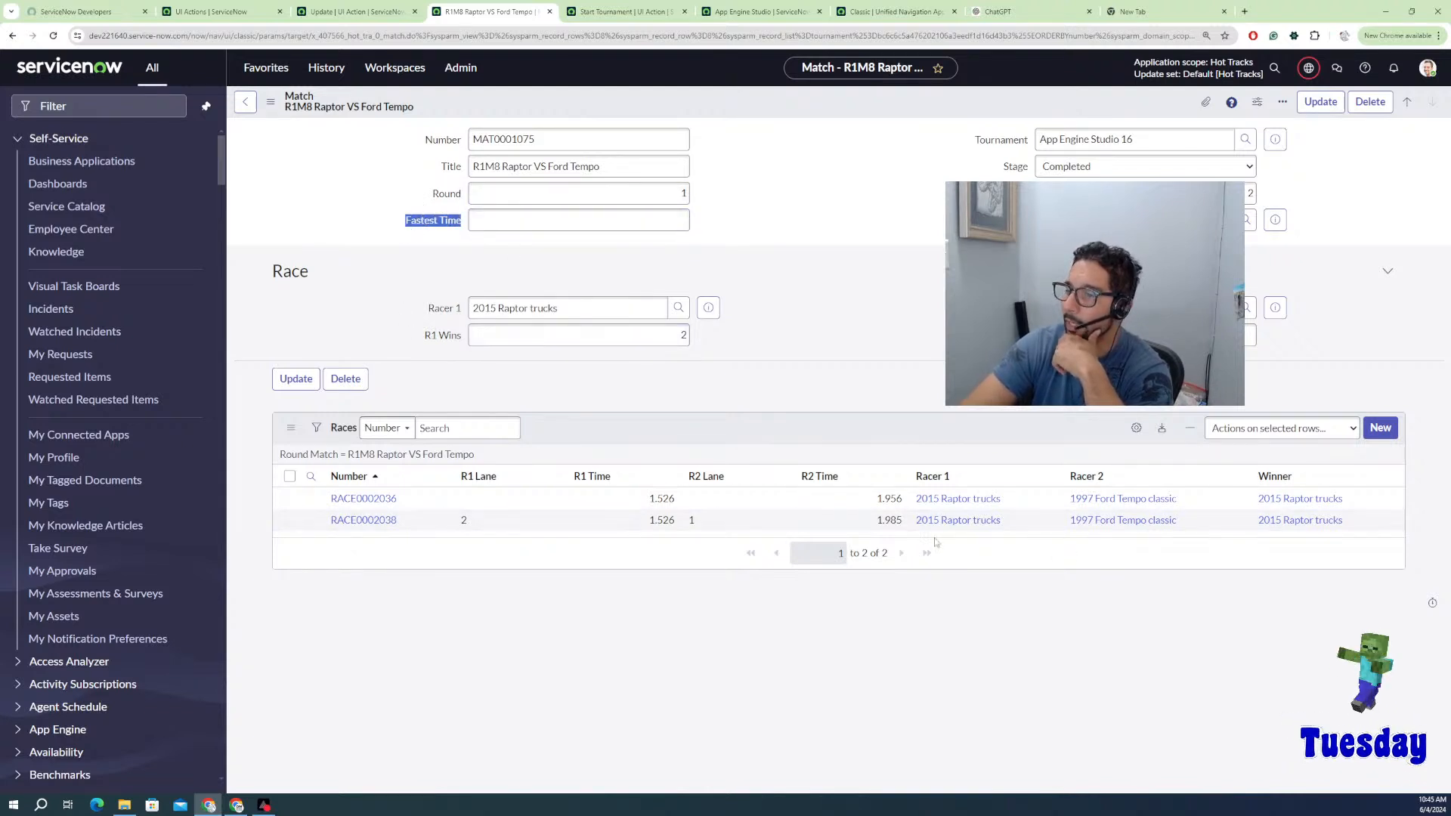
{"action": "left_click", "coordinate": [898, 520]}
{"action": "left_click", "coordinate": [672, 517]}
{"action": "key", "text": "Up"}
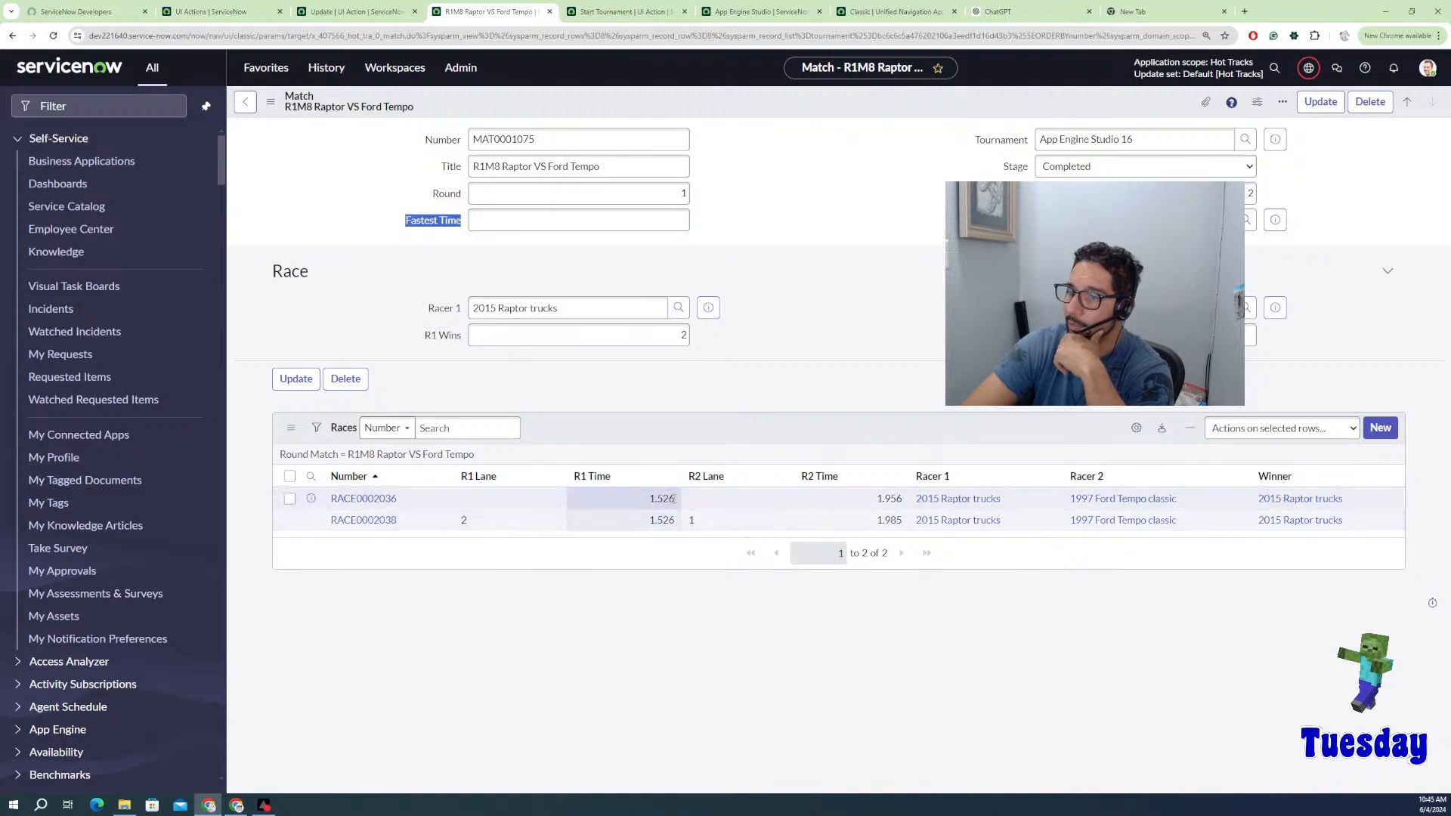
{"action": "double_click", "coordinate": [672, 498]}
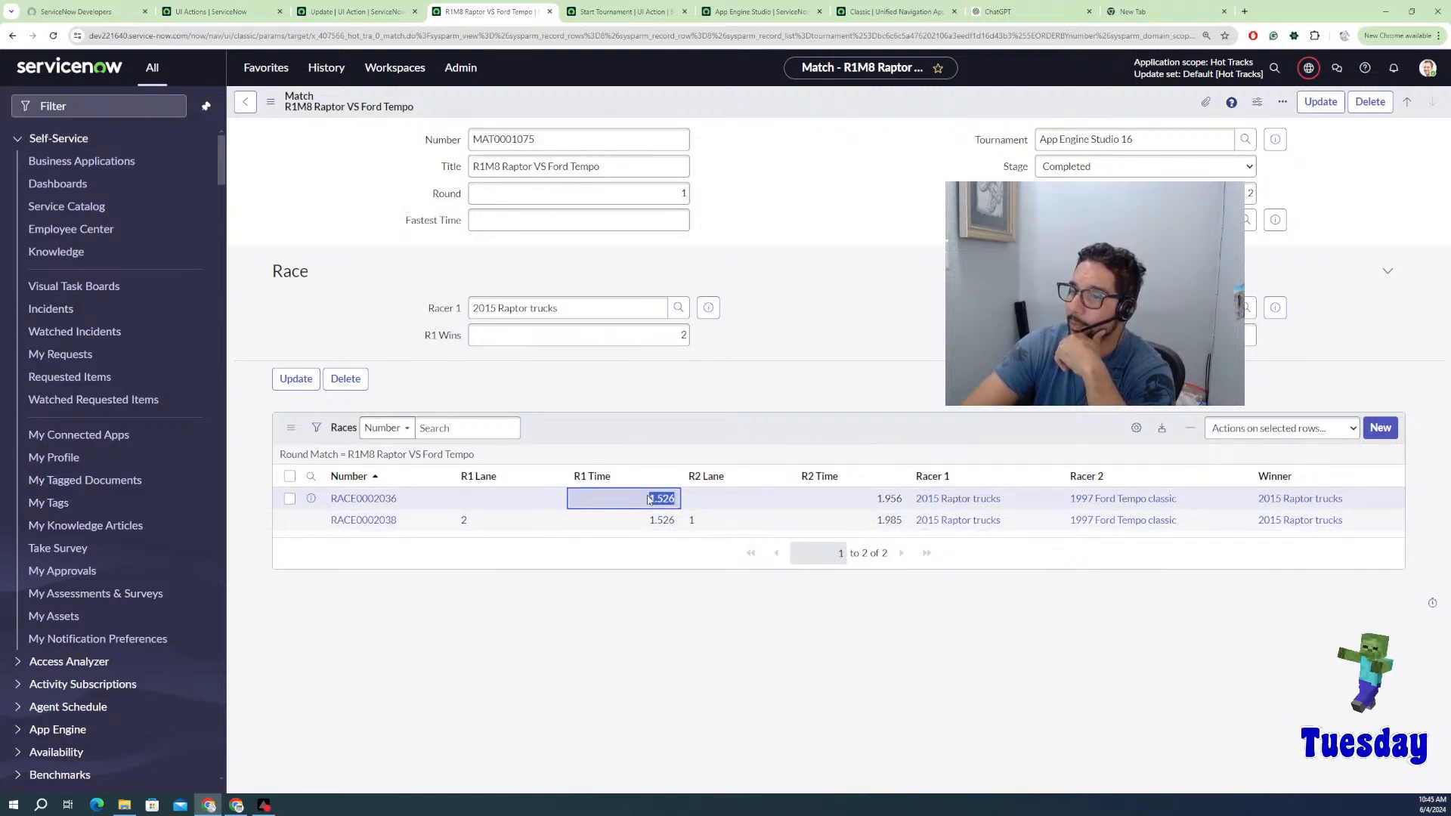
{"action": "double_click", "coordinate": [648, 498]}
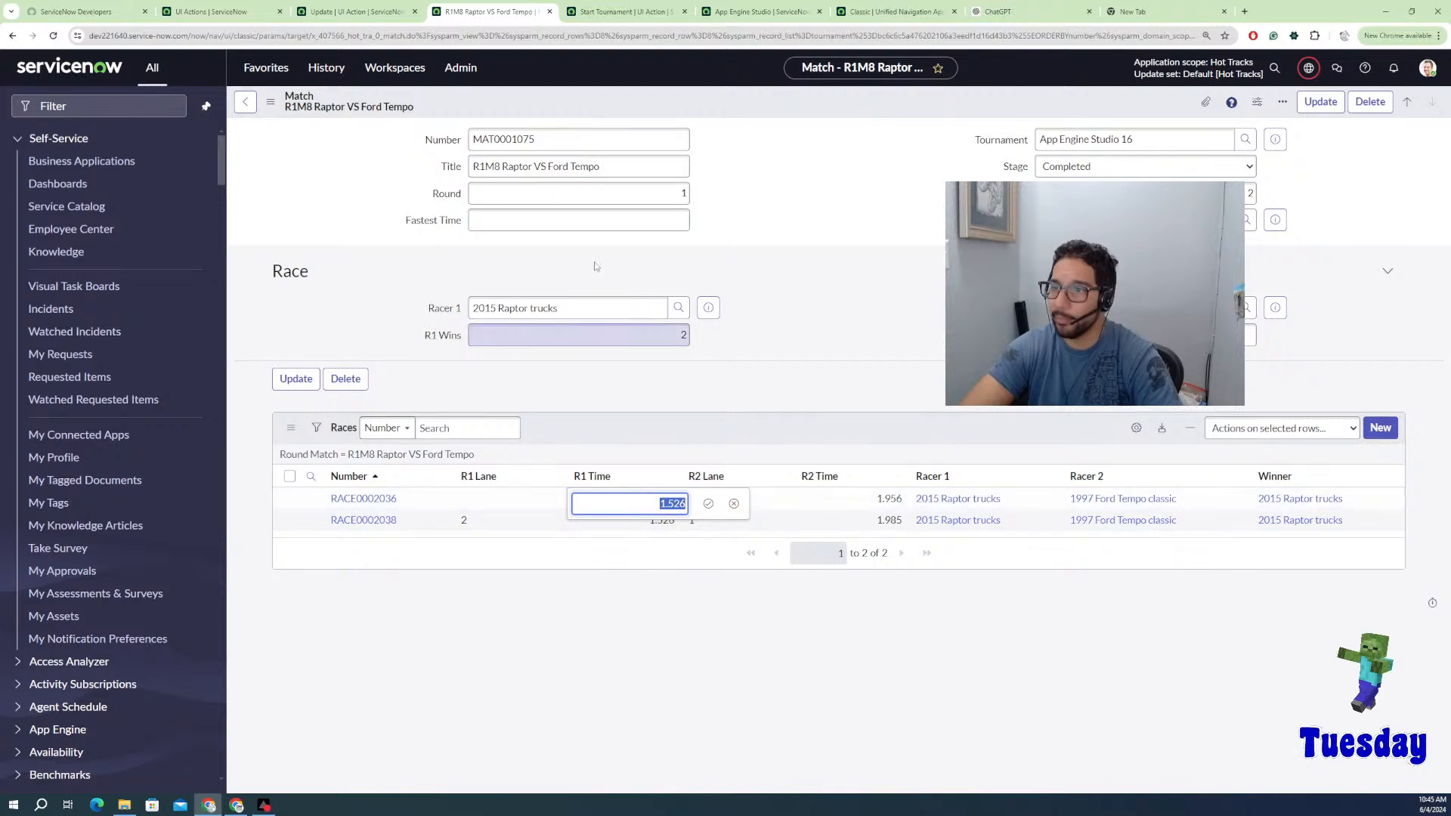
Step: Paste 1.526 into the match's Fastest Time and save the match
{"action": "left_click", "coordinate": [633, 221]}
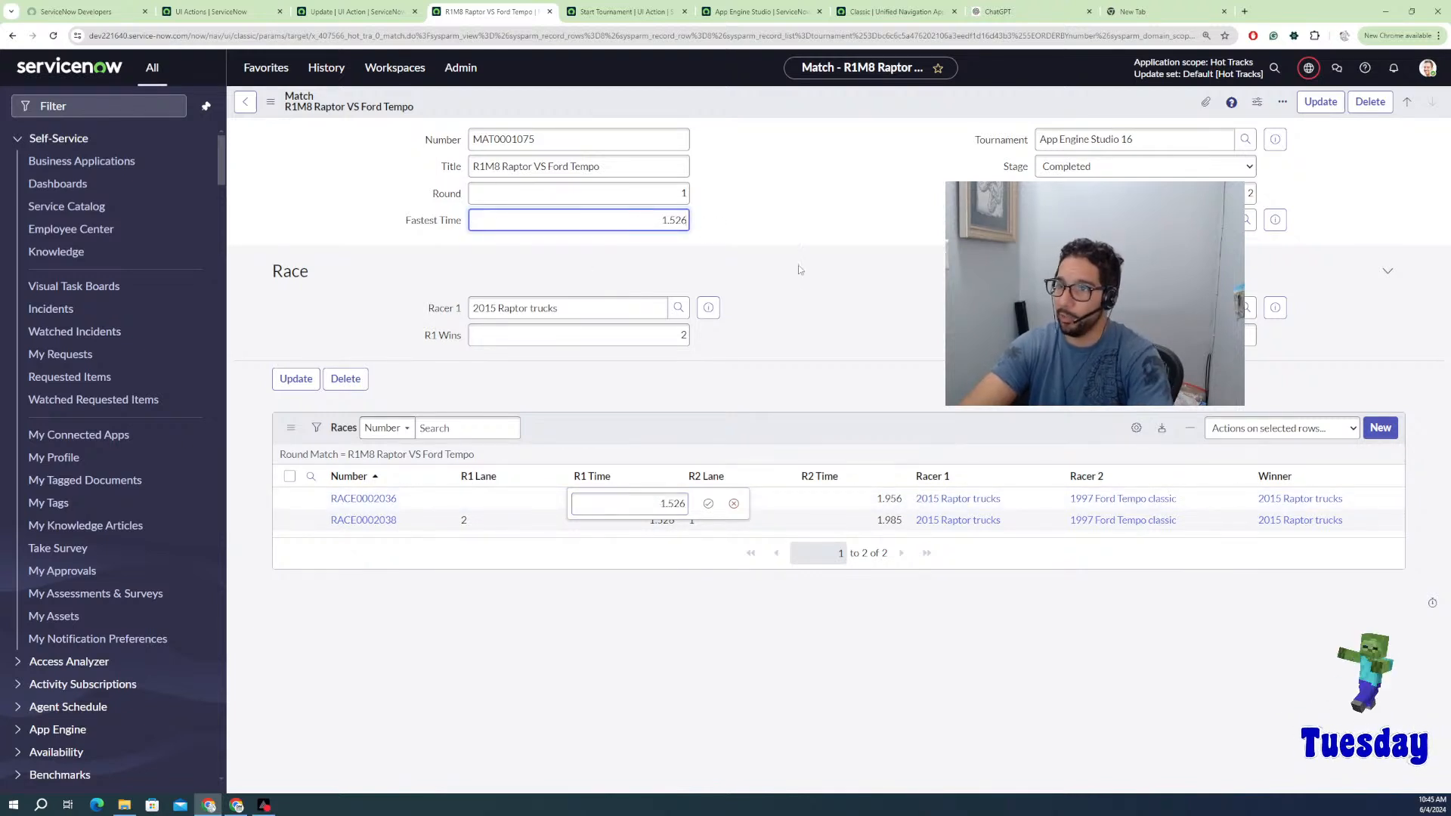
{"action": "left_click", "coordinate": [743, 307]}
{"action": "right_click", "coordinate": [741, 103]}
{"action": "left_click", "coordinate": [775, 208]}
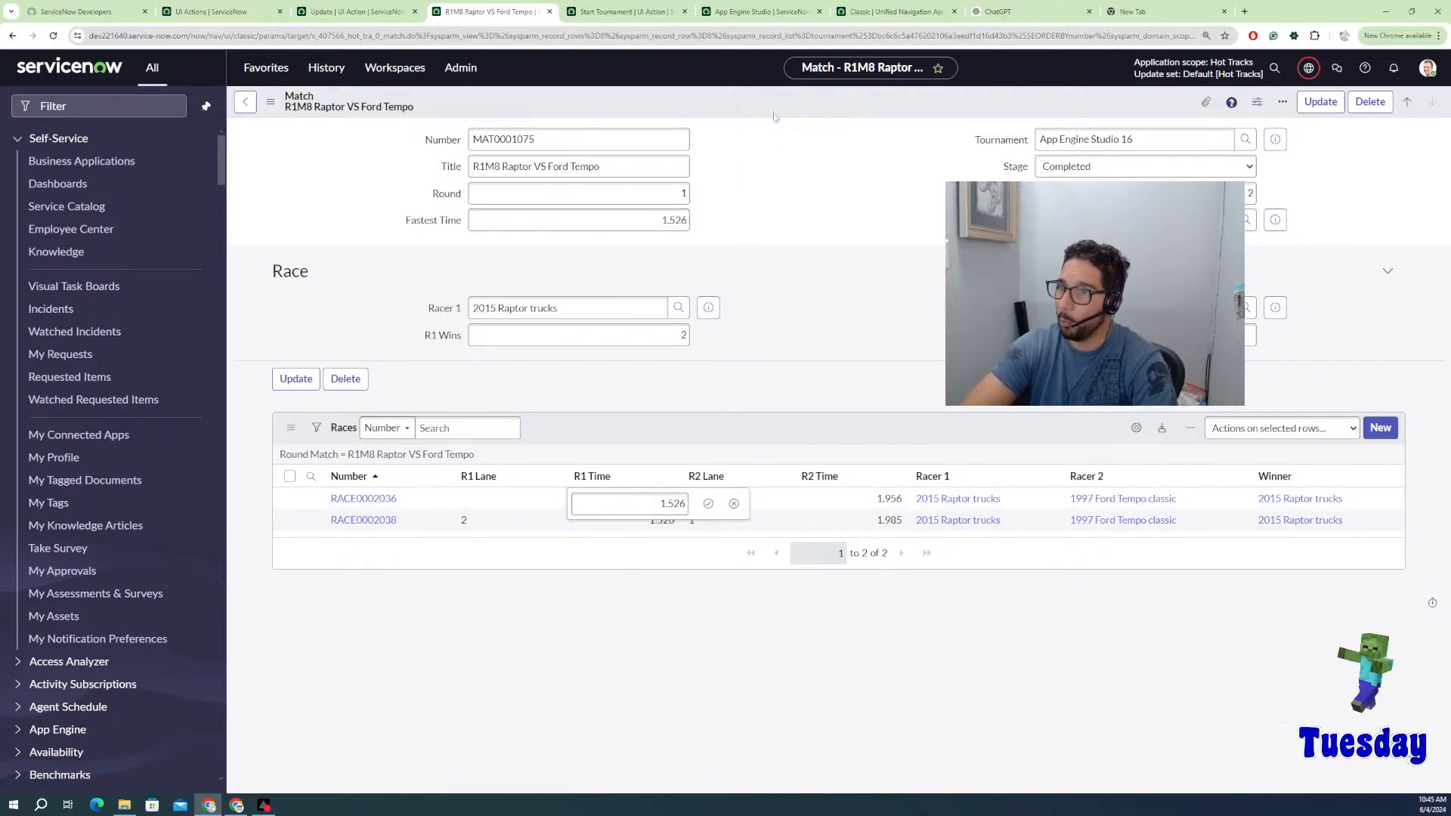
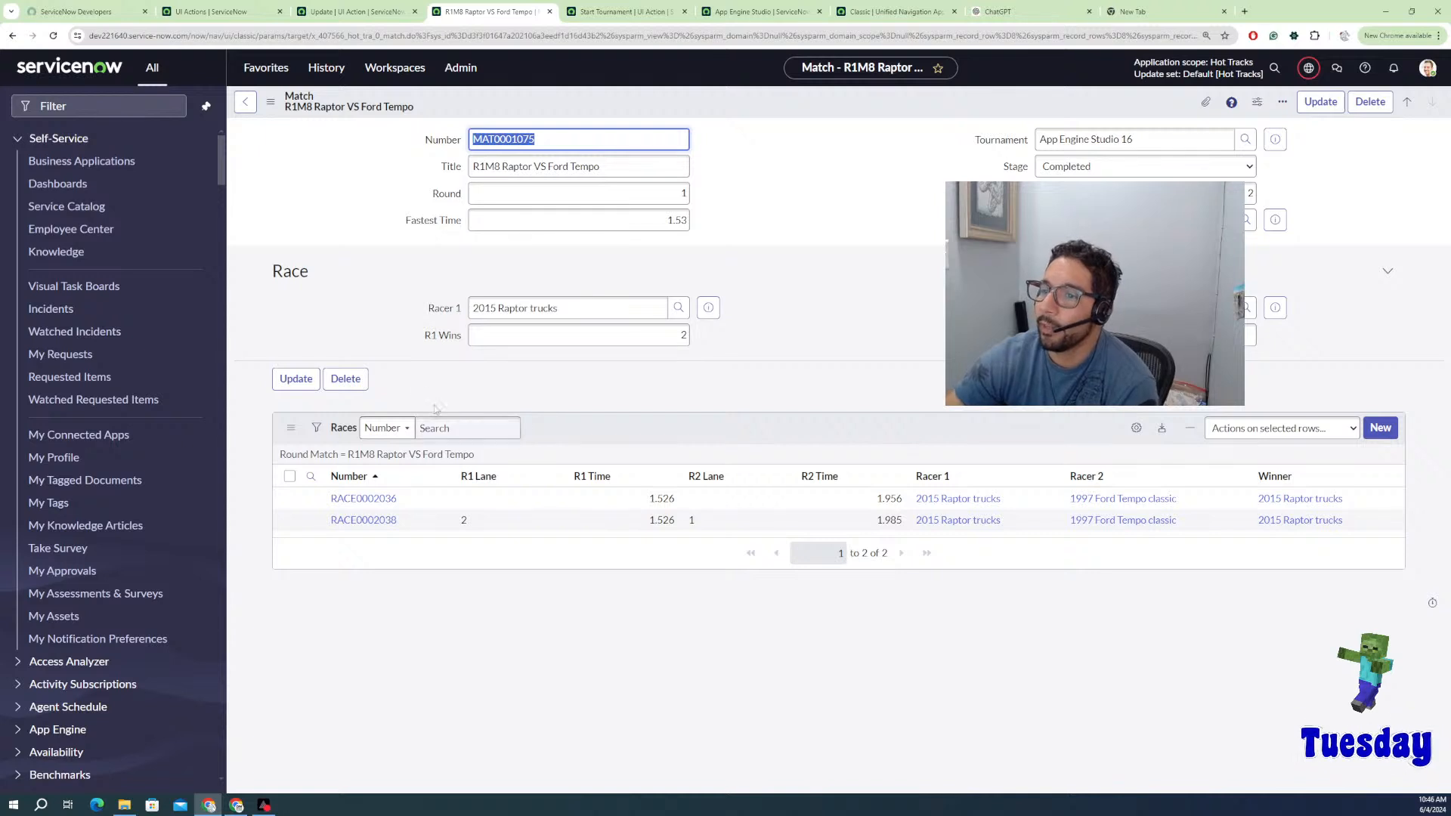
Step: Go back from the R1M8 match to the App Engine Studio 16 tournament record
{"action": "left_click", "coordinate": [252, 107]}
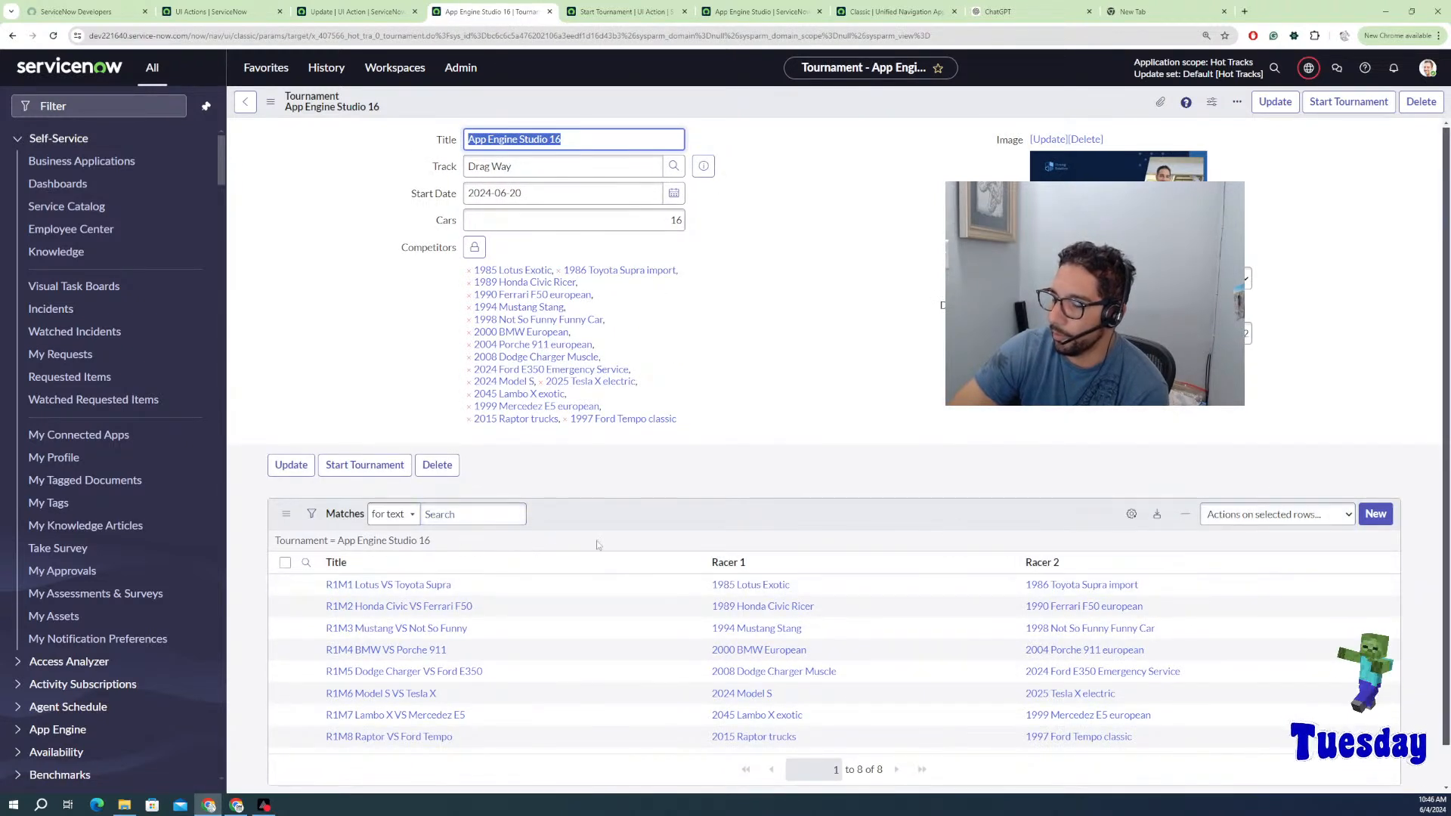
Step: In the Matches list layout, move Match Winner into the selected columns and save
{"action": "left_click", "coordinate": [1388, 562]}
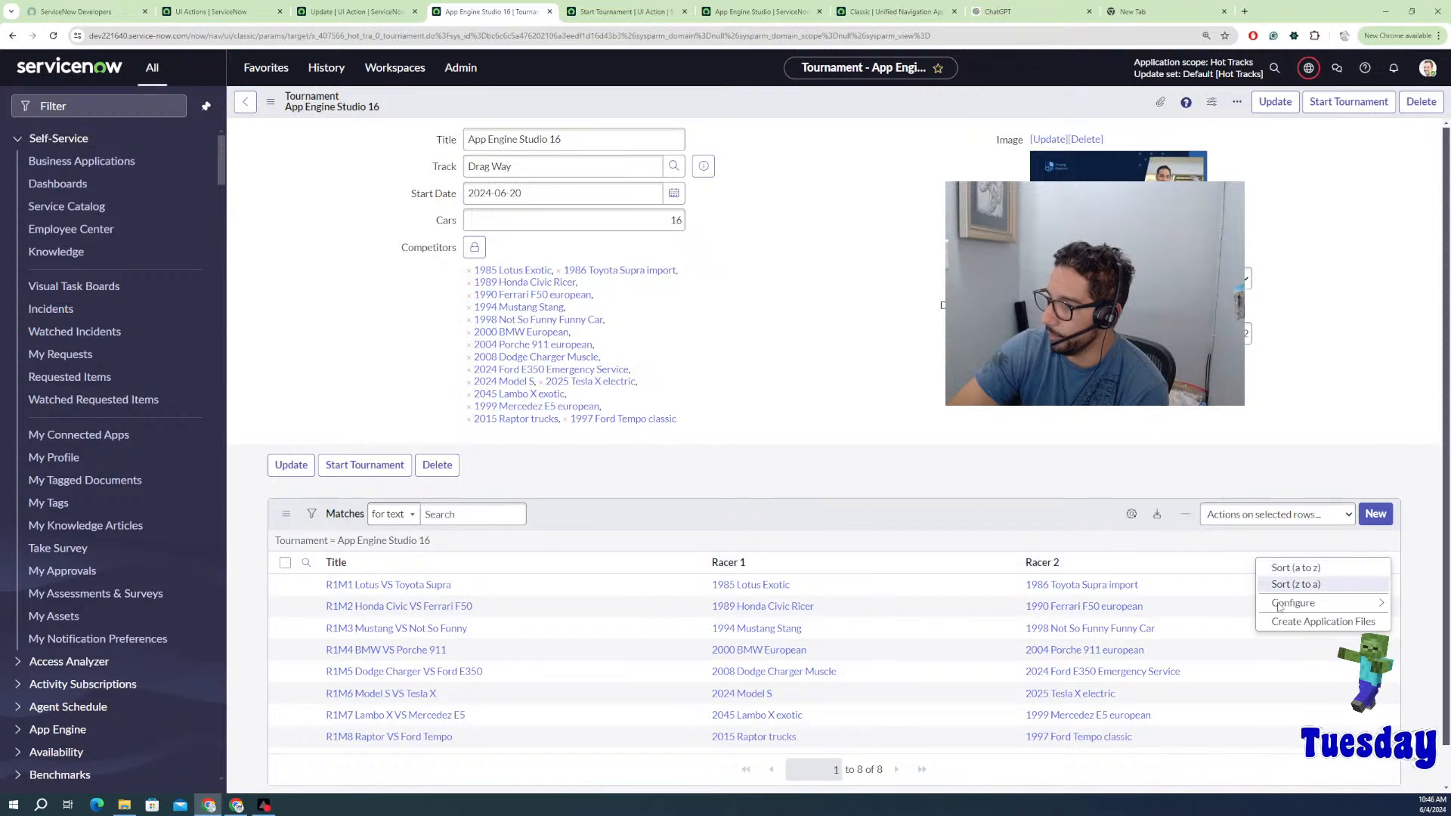
{"action": "mouse_move", "coordinate": [1285, 603]}
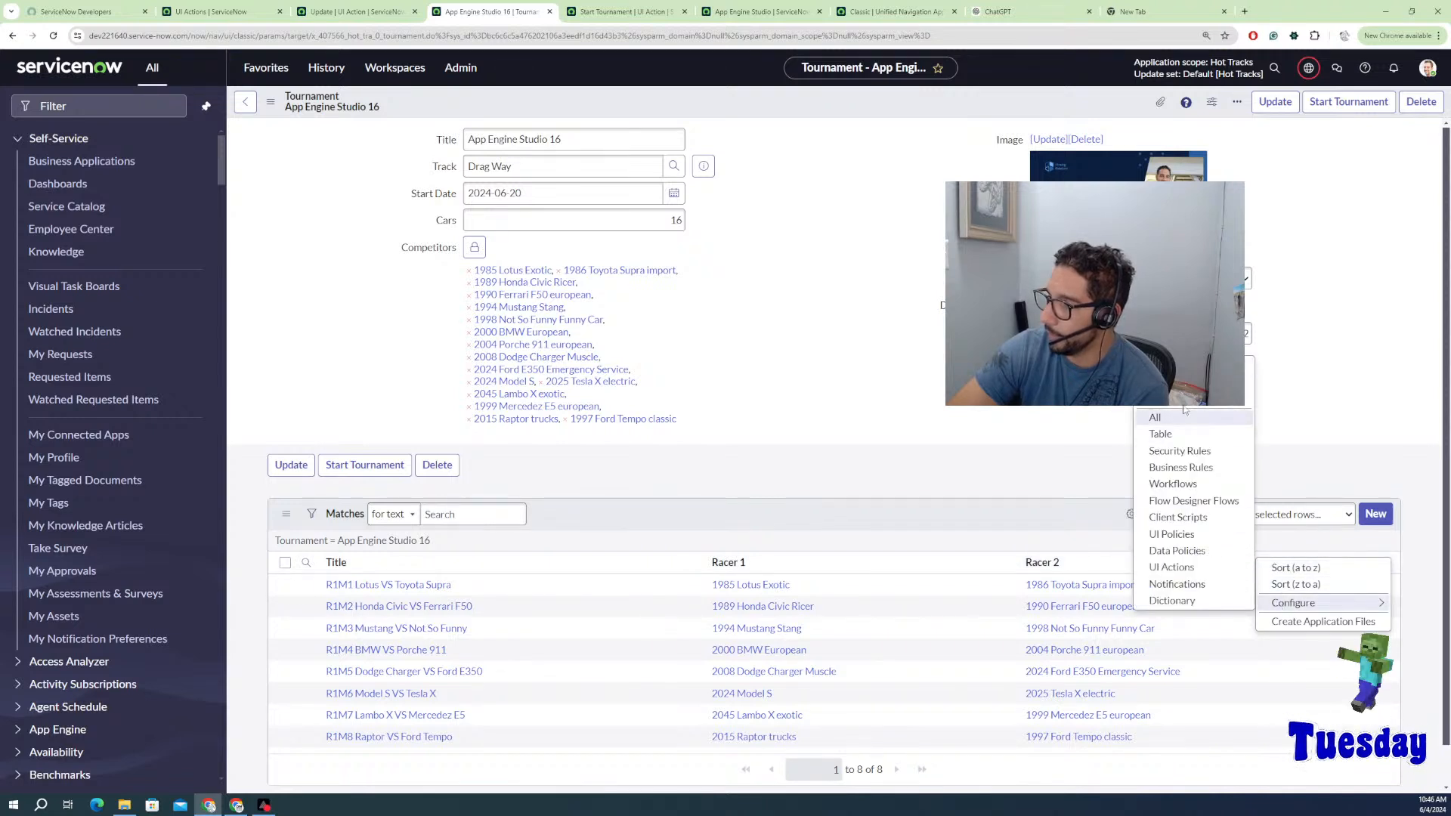
{"action": "left_click", "coordinate": [1155, 417]}
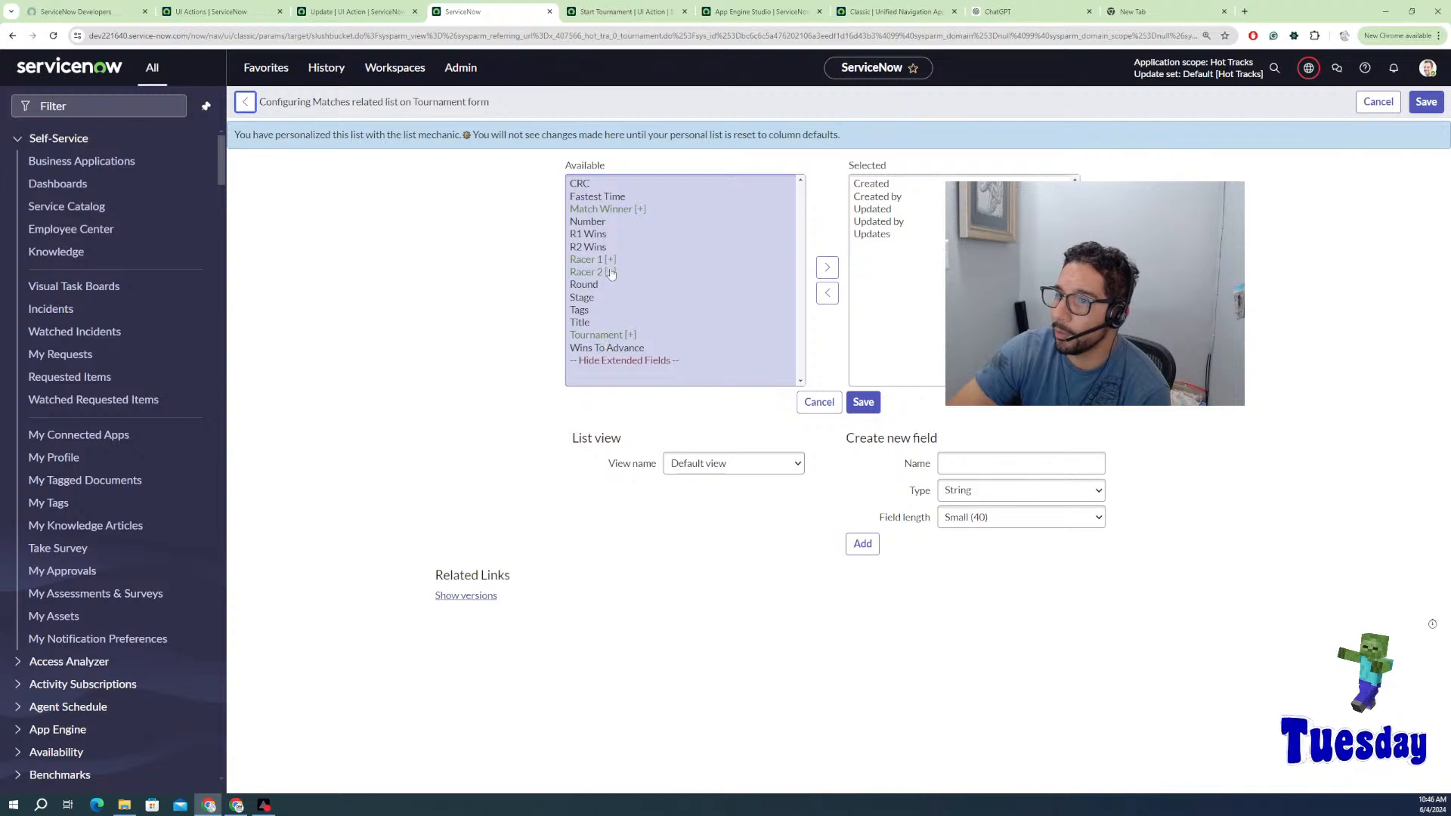
{"action": "left_click", "coordinate": [619, 210]}
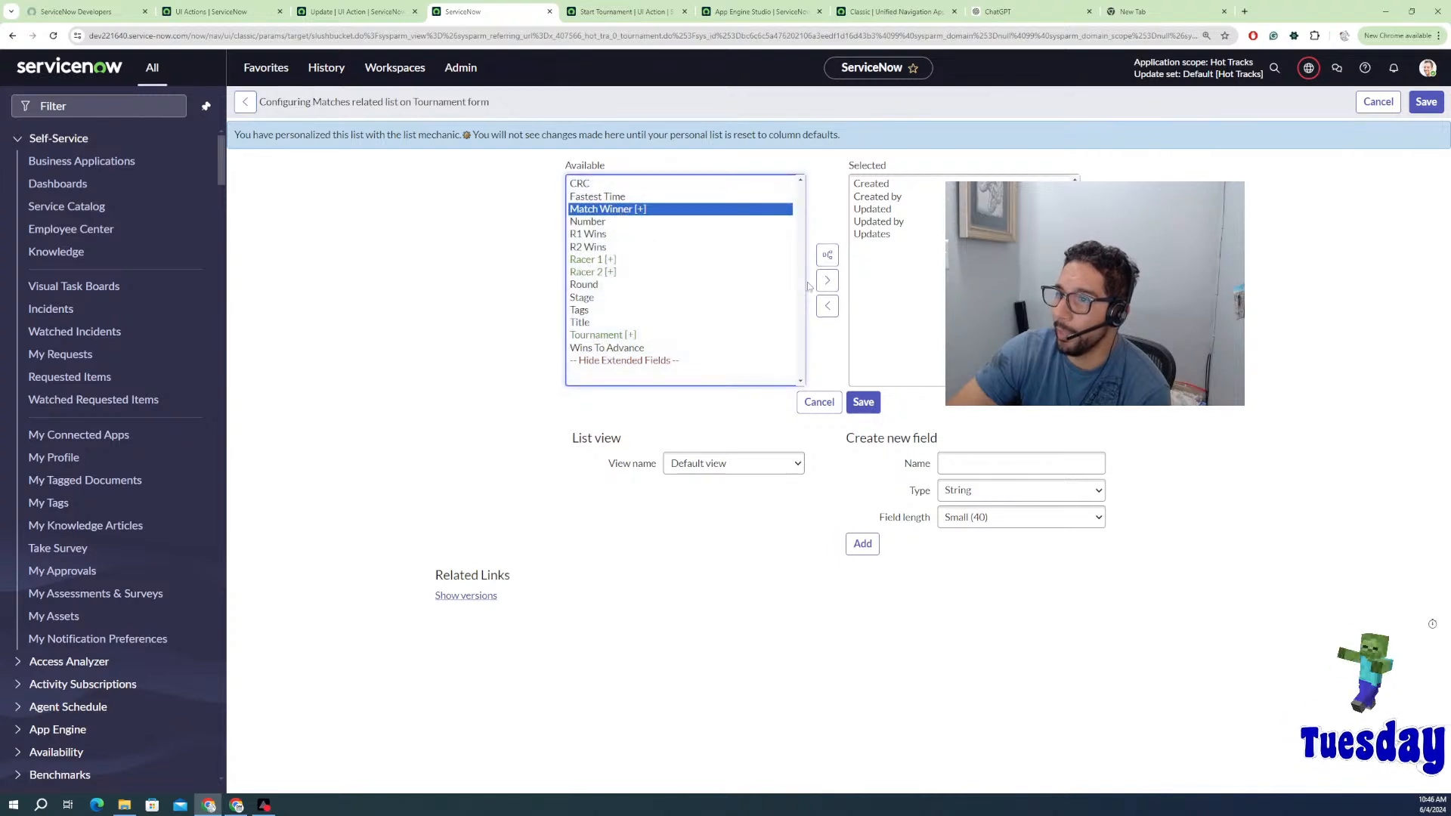
{"action": "left_click", "coordinate": [828, 282]}
{"action": "left_click", "coordinate": [860, 403]}
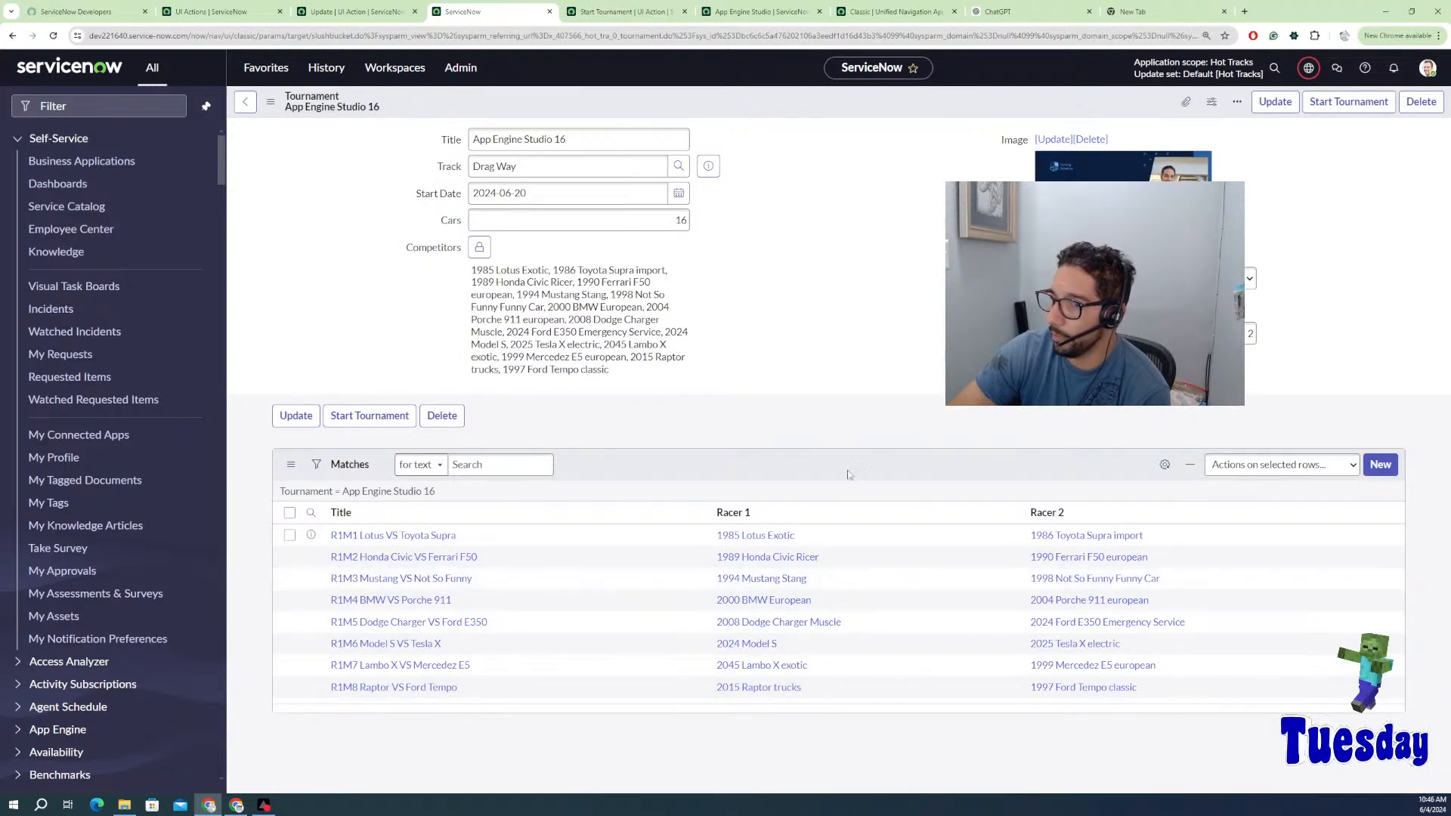
Step: Reload the App Engine Studio 16 tournament form to refresh its Matches list
{"action": "right_click", "coordinate": [868, 470]}
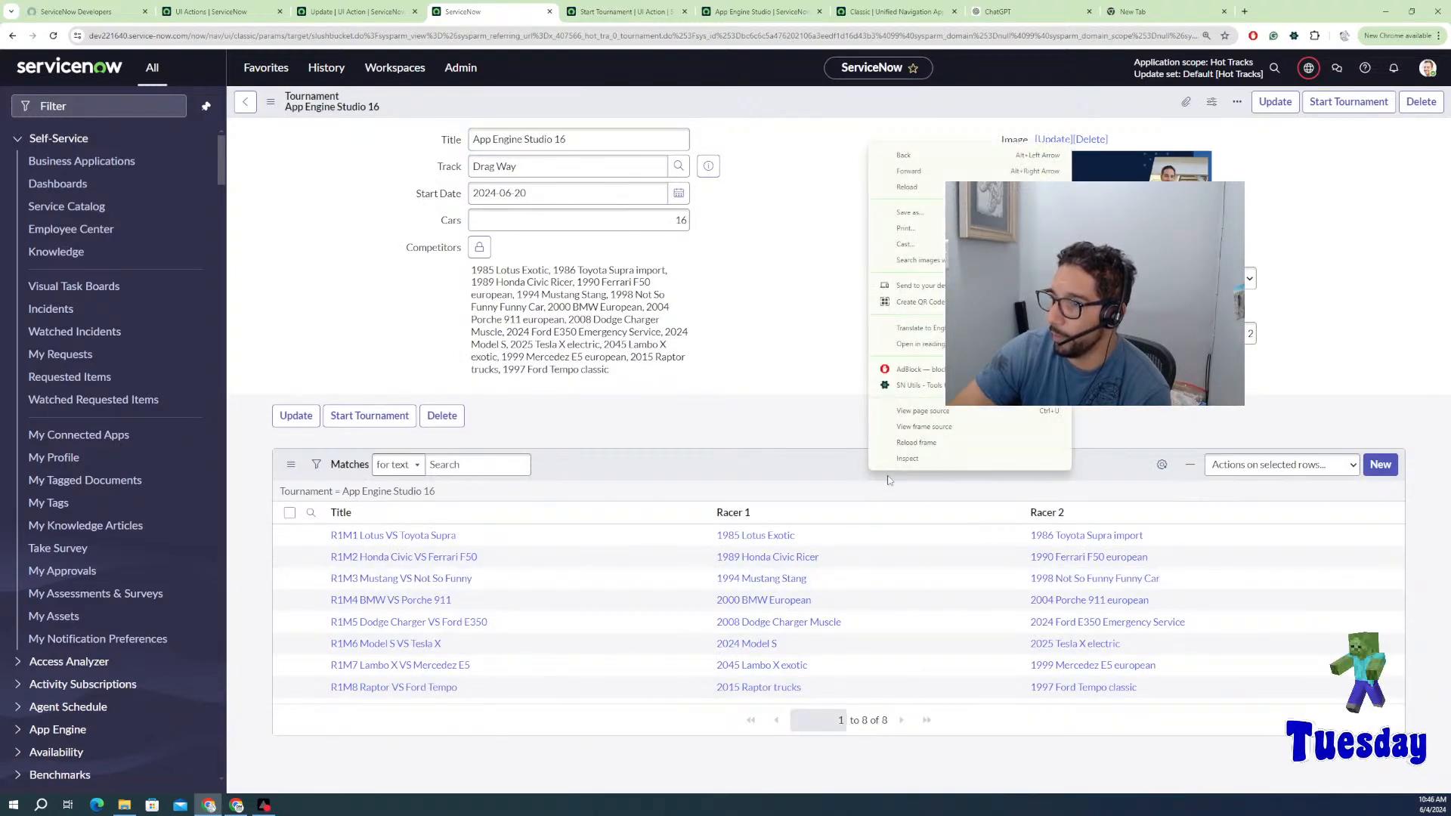
{"action": "left_click", "coordinate": [916, 442]}
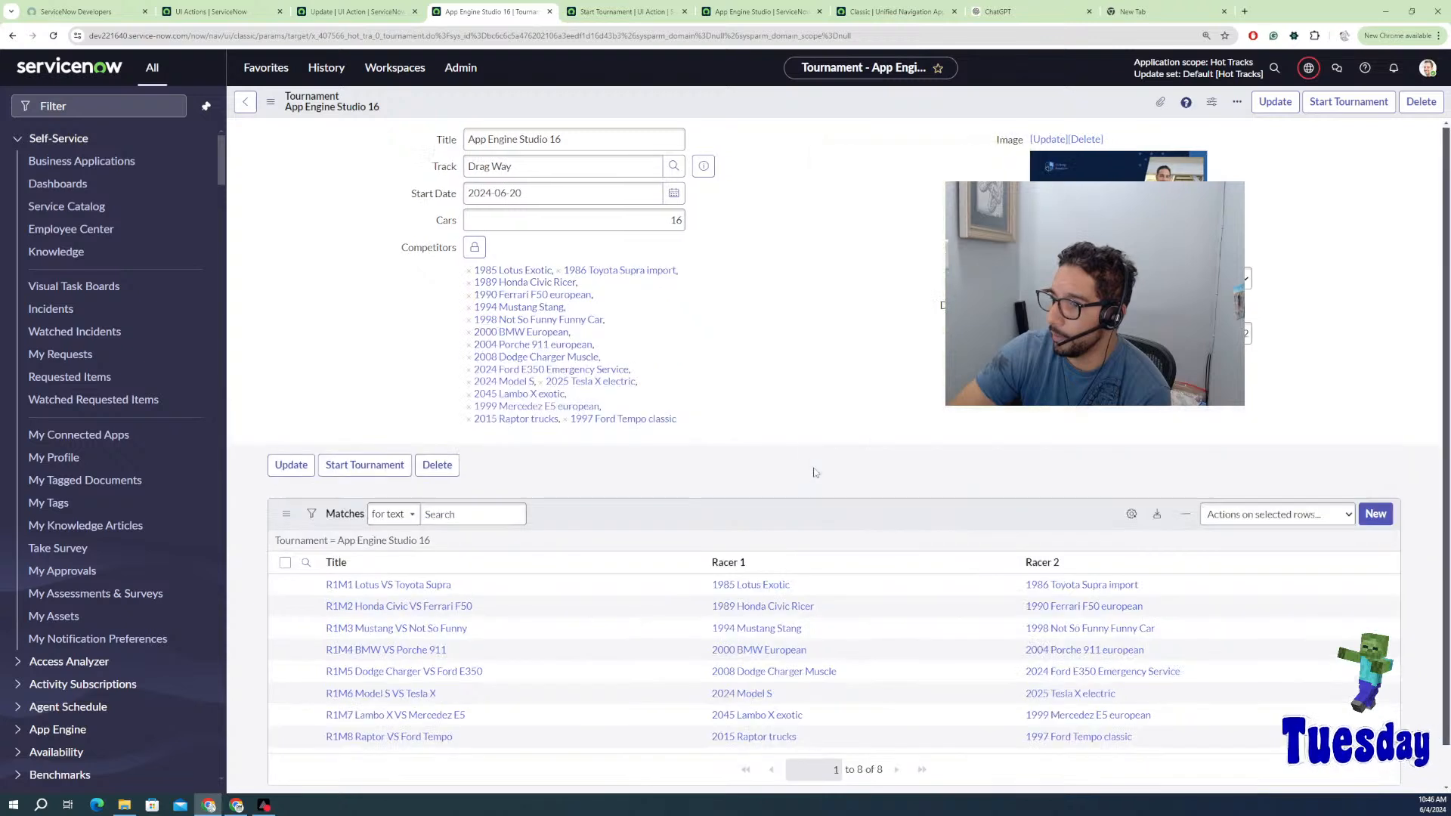
{"action": "right_click", "coordinate": [815, 469]}
{"action": "left_click", "coordinate": [818, 501]}
{"action": "right_click", "coordinate": [797, 517]}
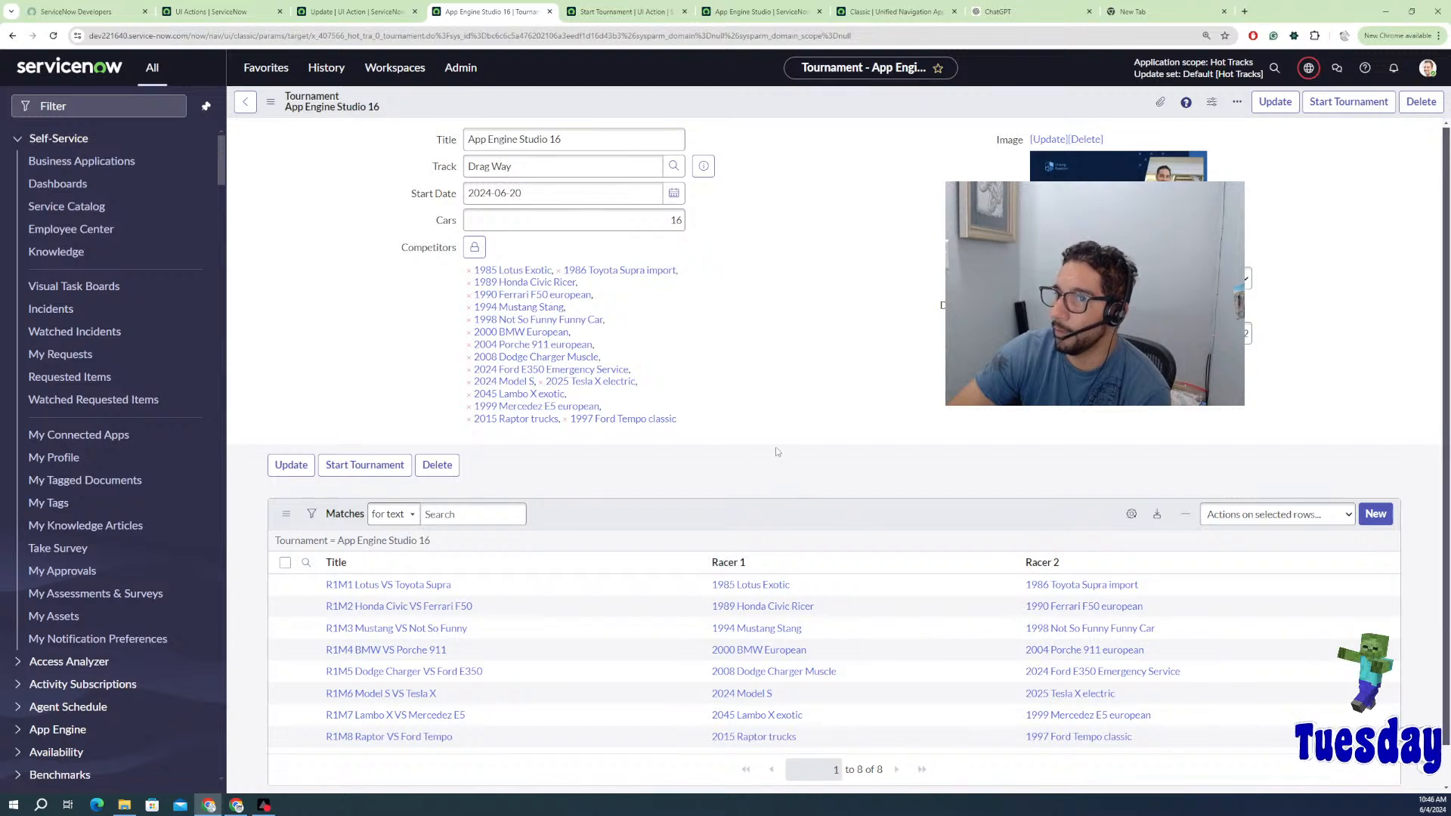
{"action": "scroll", "coordinate": [703, 532], "scroll_direction": "down", "scroll_amount": 1}
{"action": "right_click", "coordinate": [735, 479]}
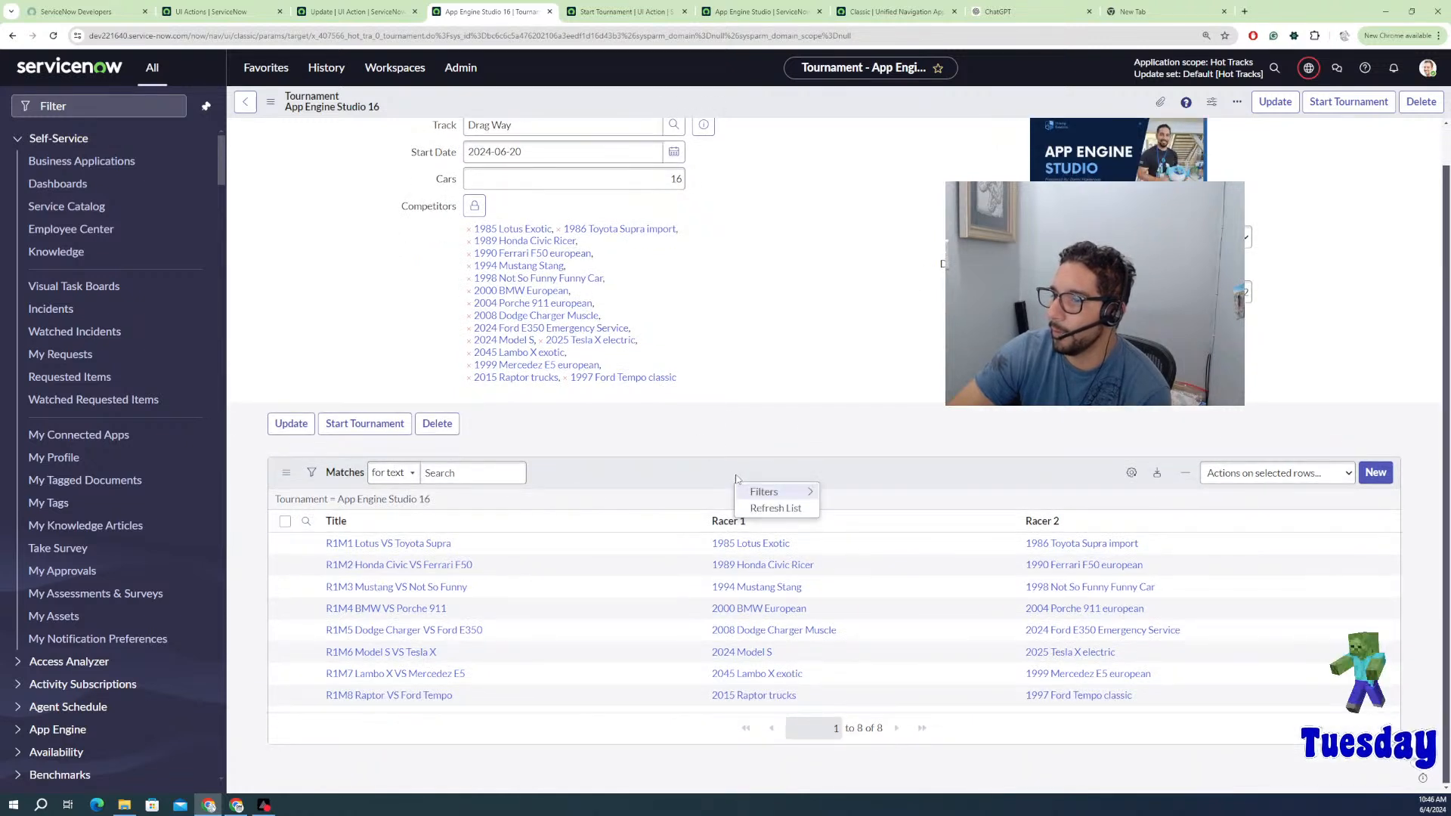
{"action": "left_click", "coordinate": [766, 513]}
{"action": "right_click", "coordinate": [735, 113]}
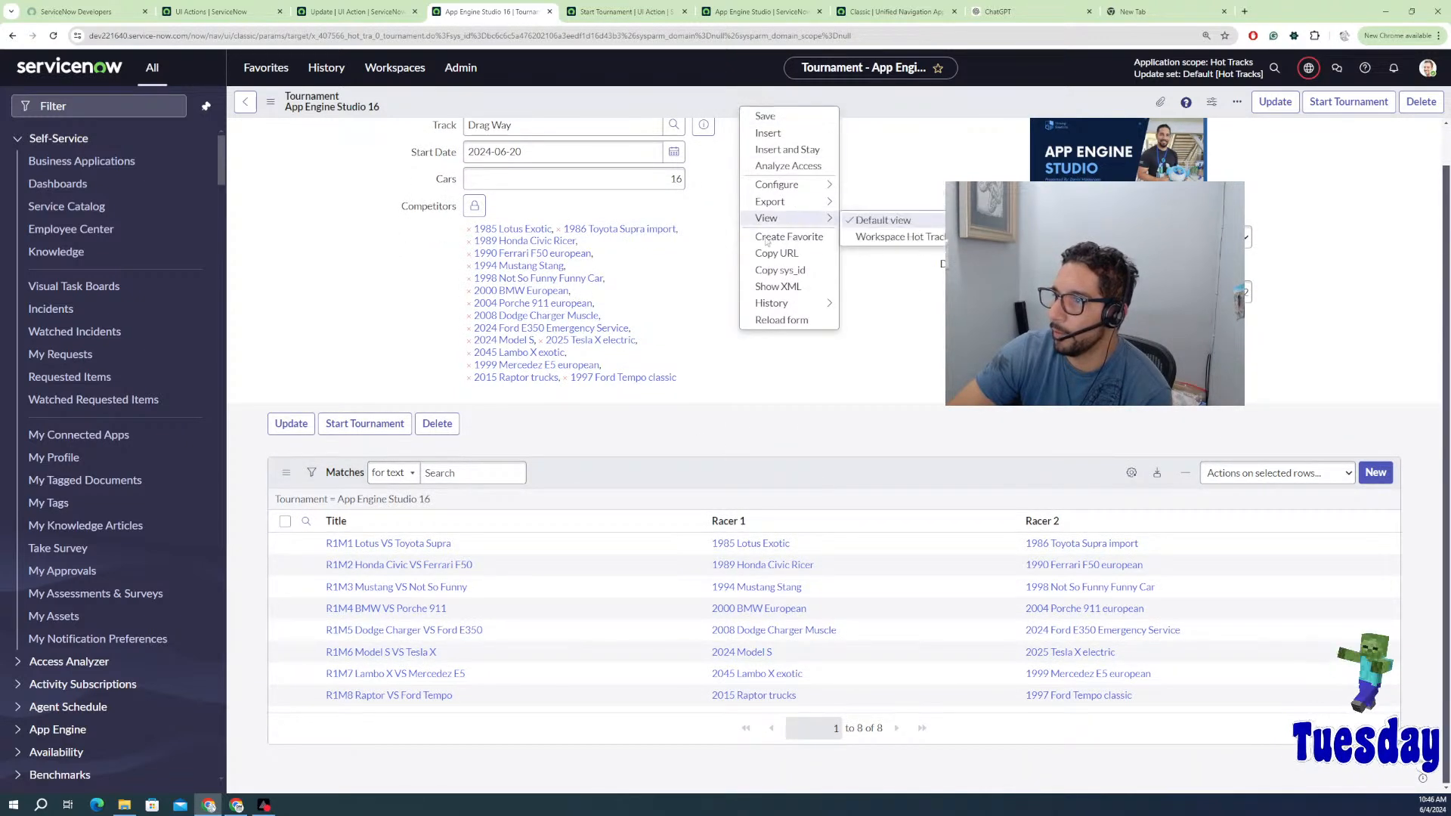
{"action": "left_click", "coordinate": [781, 322]}
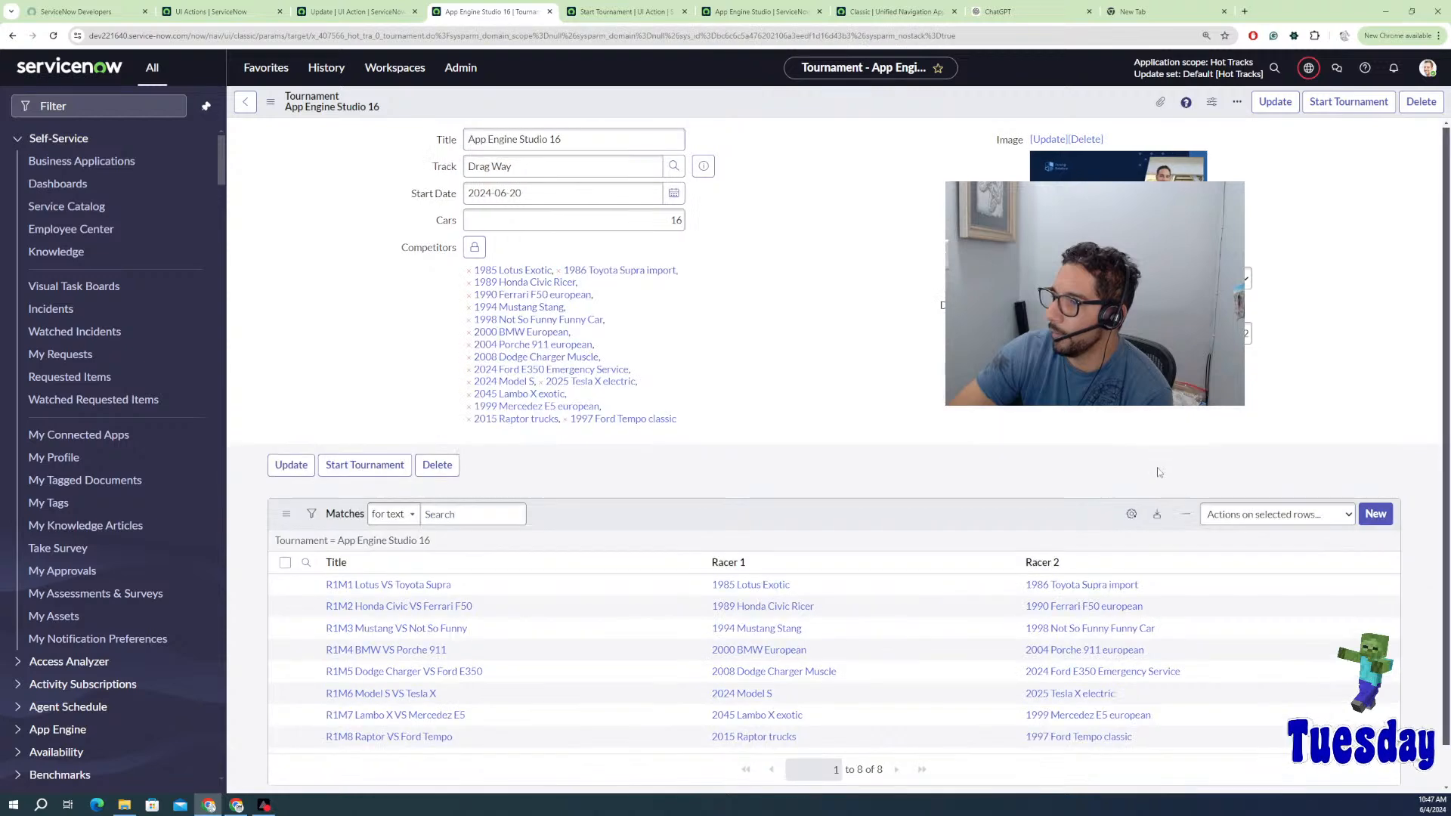
Step: Add Match Winner to the Matches list's personalized columns and confirm
{"action": "left_click", "coordinate": [1131, 515]}
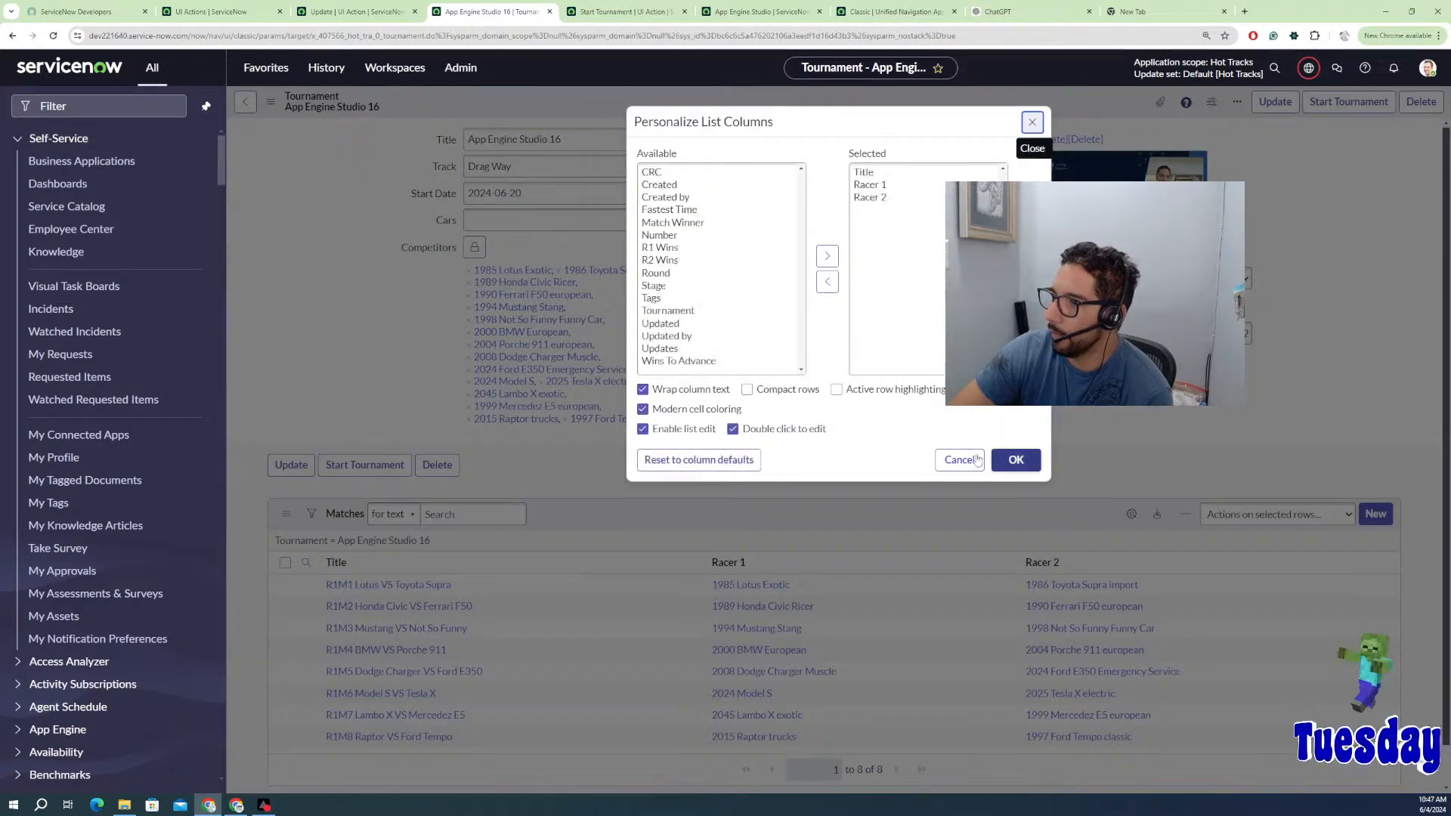
{"action": "left_click", "coordinate": [656, 224]}
{"action": "left_click", "coordinate": [827, 255]}
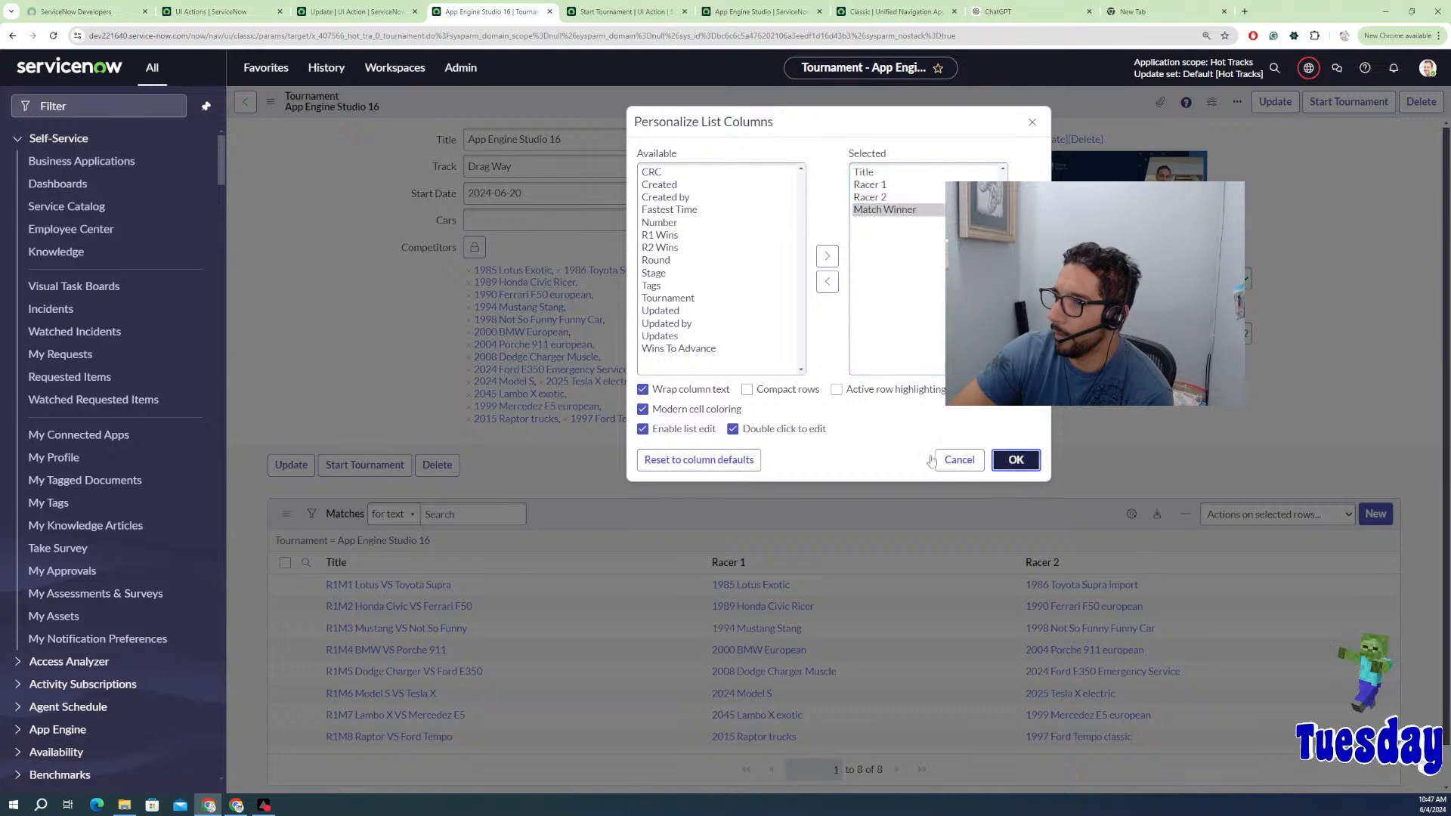
{"action": "key", "text": "Return"}
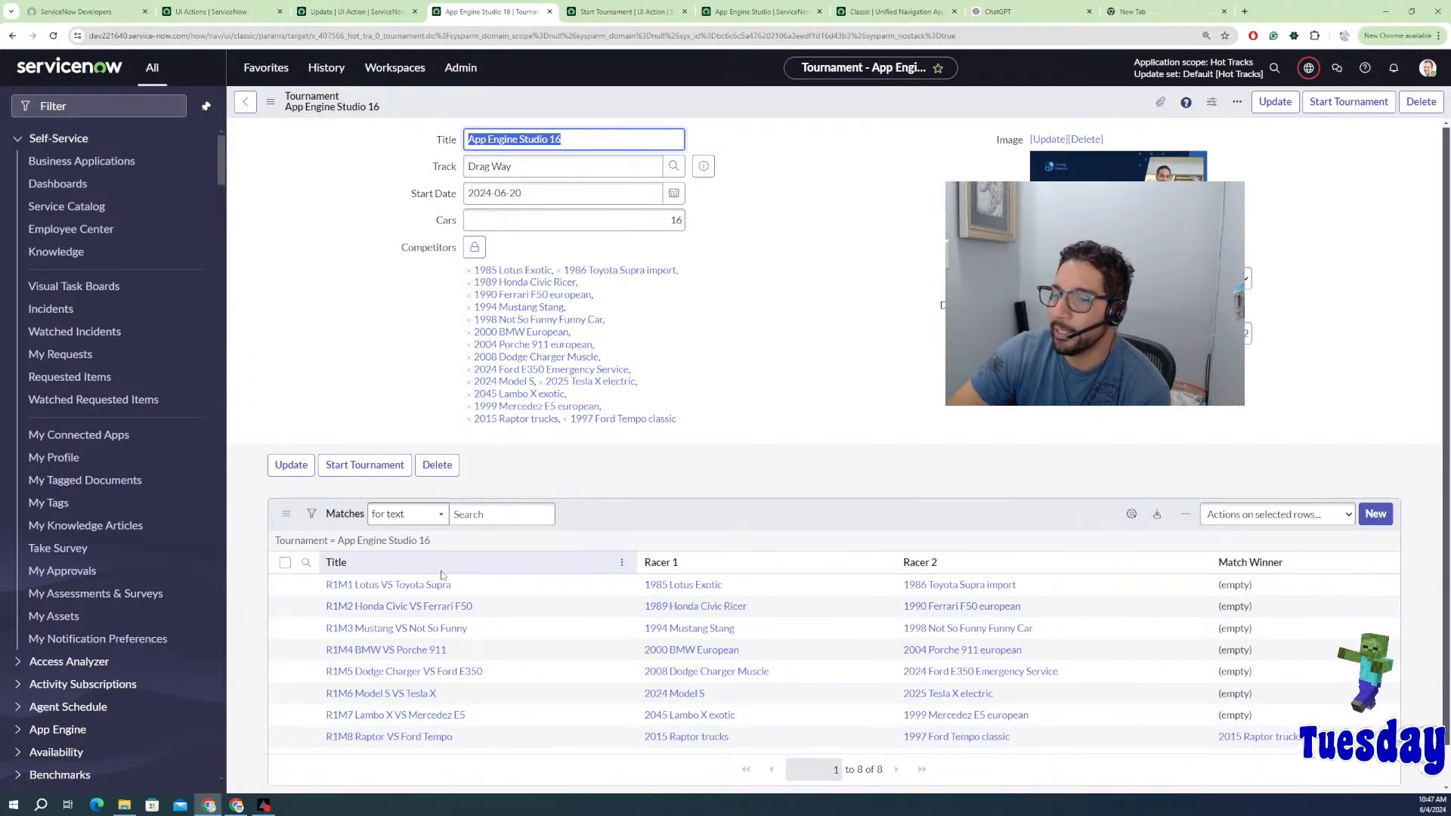
Step: In R1M1's race RACE0002023, set R1 Lane 1 and enter times 1.245 and 1.253
{"action": "left_click", "coordinate": [436, 587]}
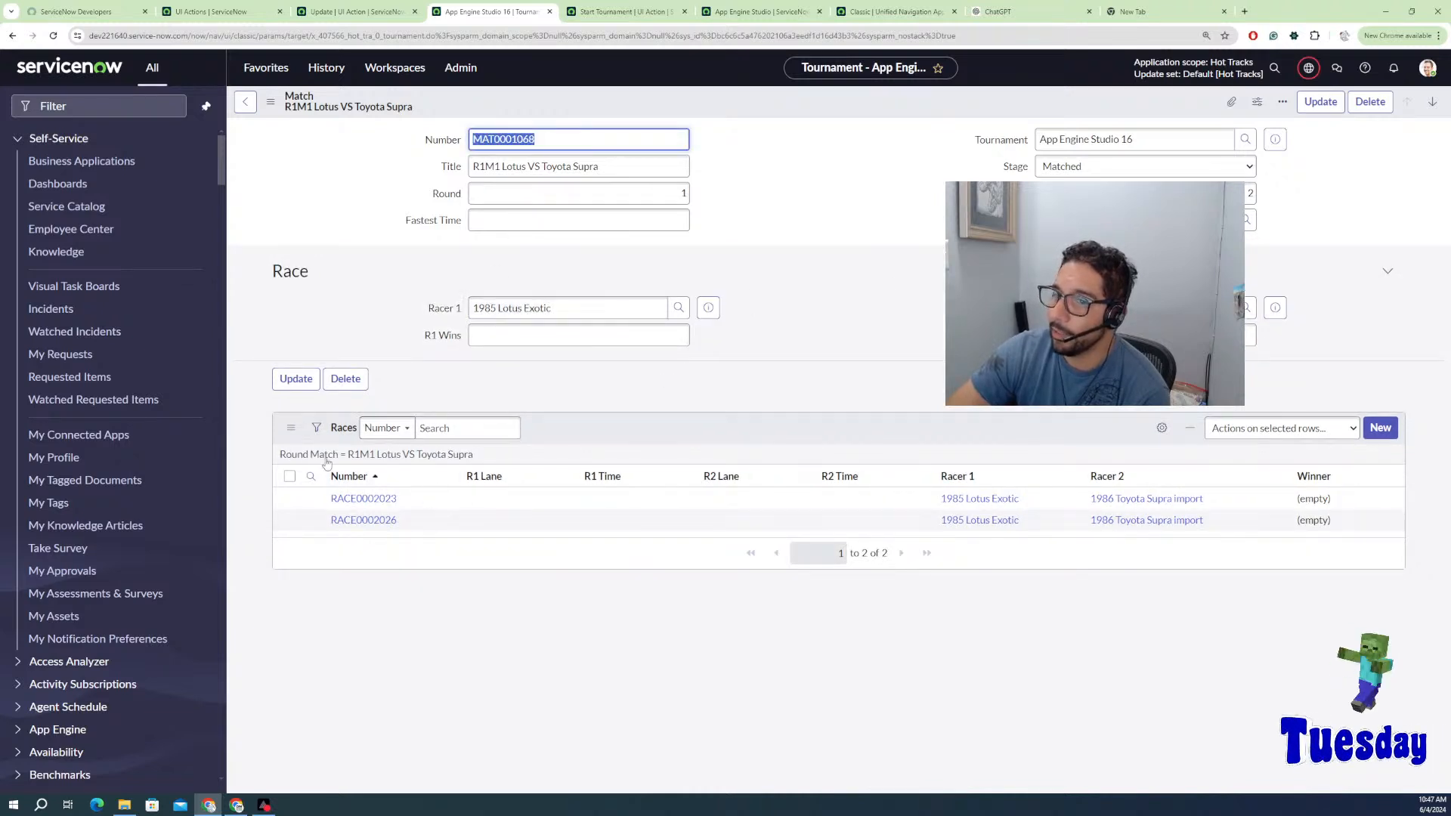
{"action": "left_click", "coordinate": [367, 500]}
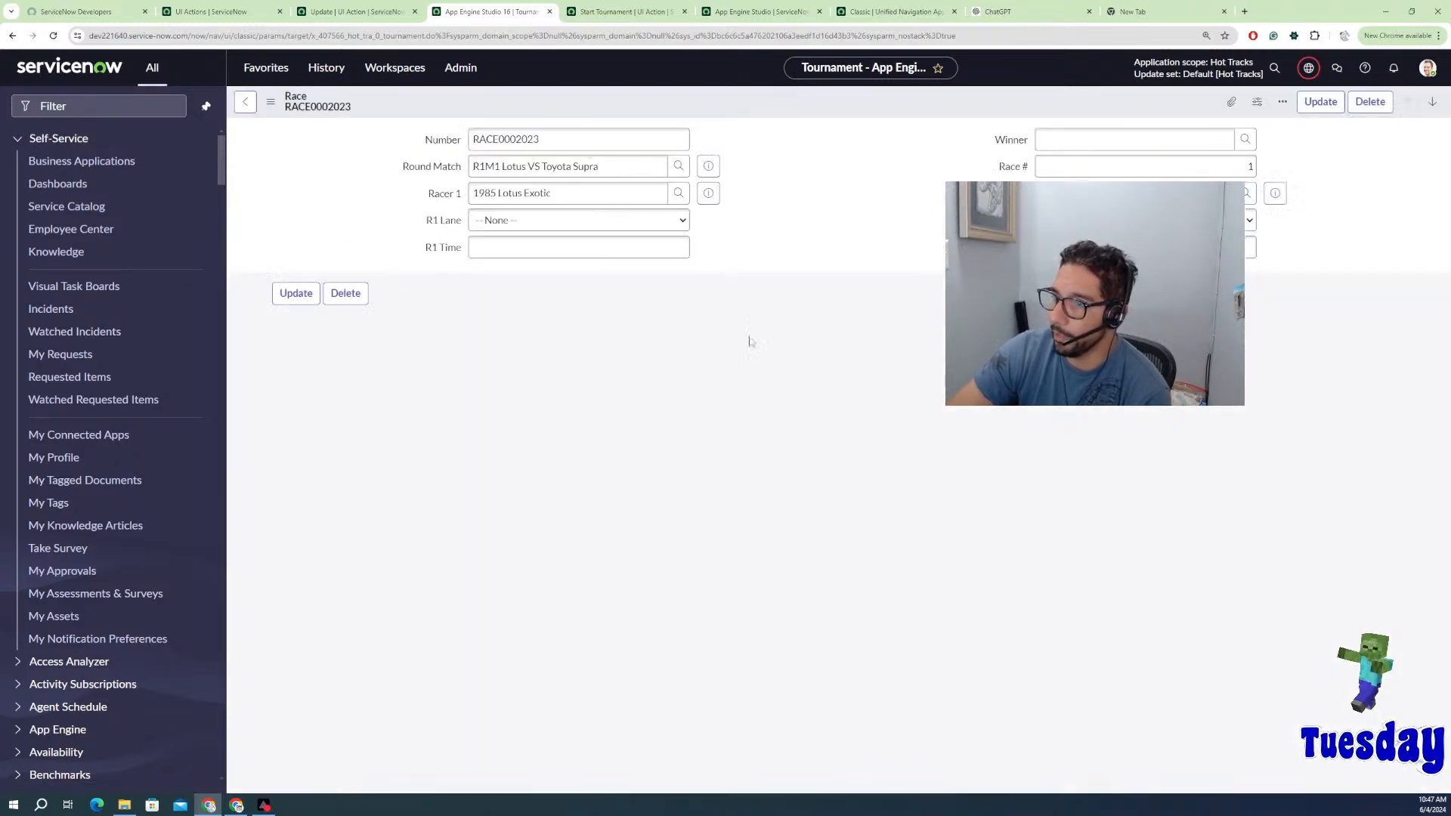
{"action": "left_click", "coordinate": [577, 223]}
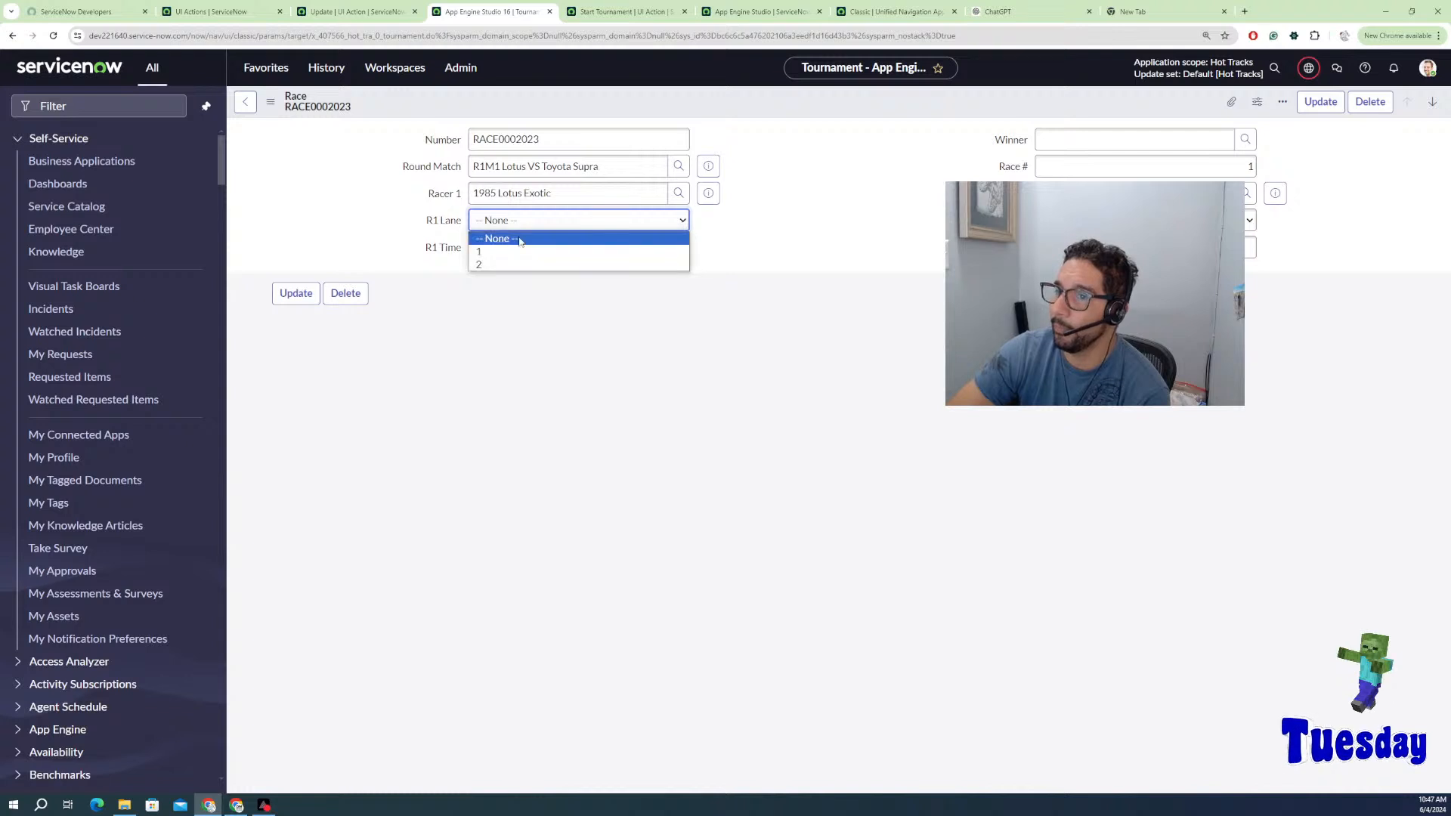
{"action": "left_click", "coordinate": [500, 254]}
{"action": "left_click", "coordinate": [1145, 220]}
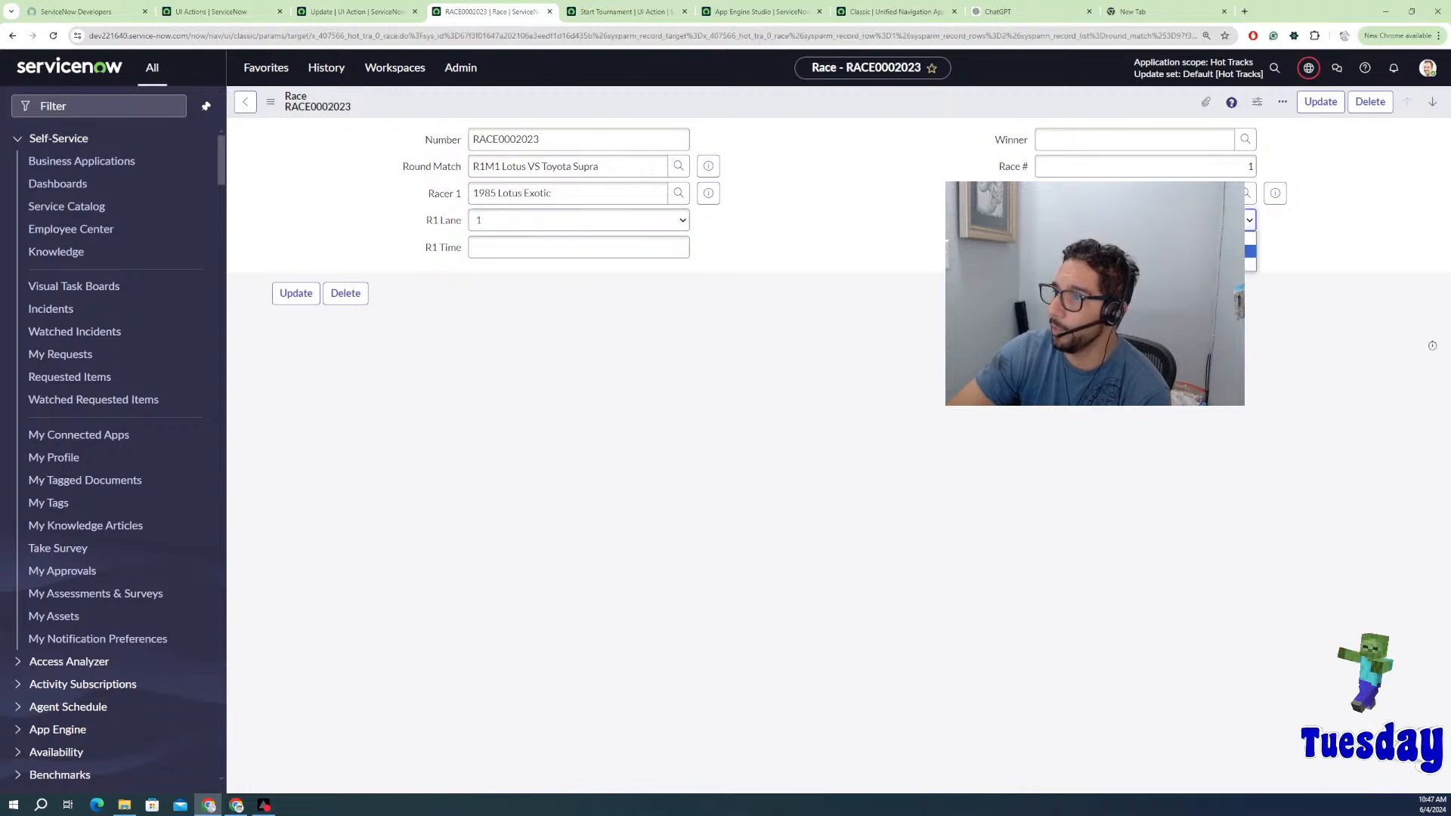
{"action": "left_click", "coordinate": [605, 250]}
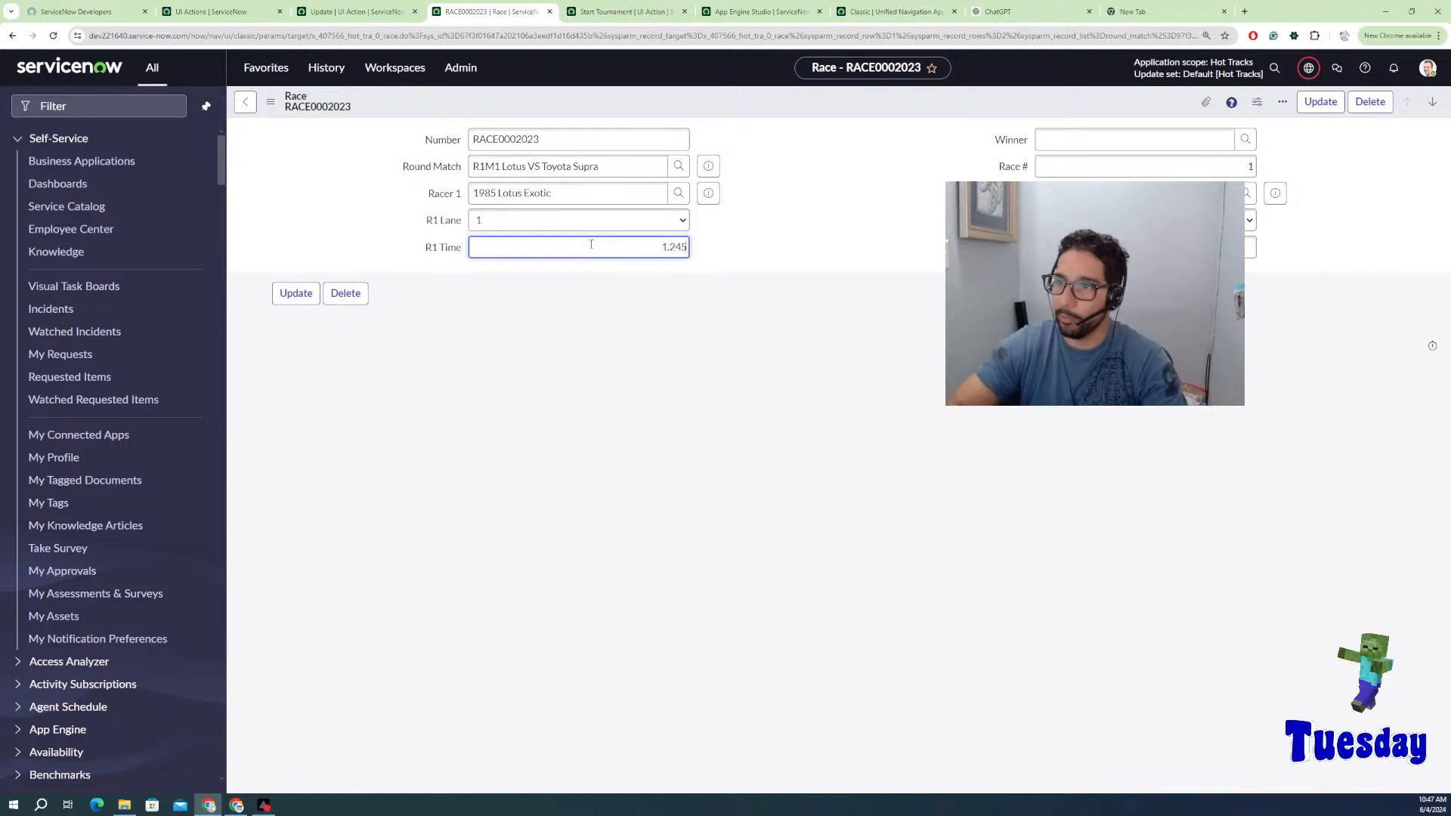
{"action": "key", "text": "Tab"}
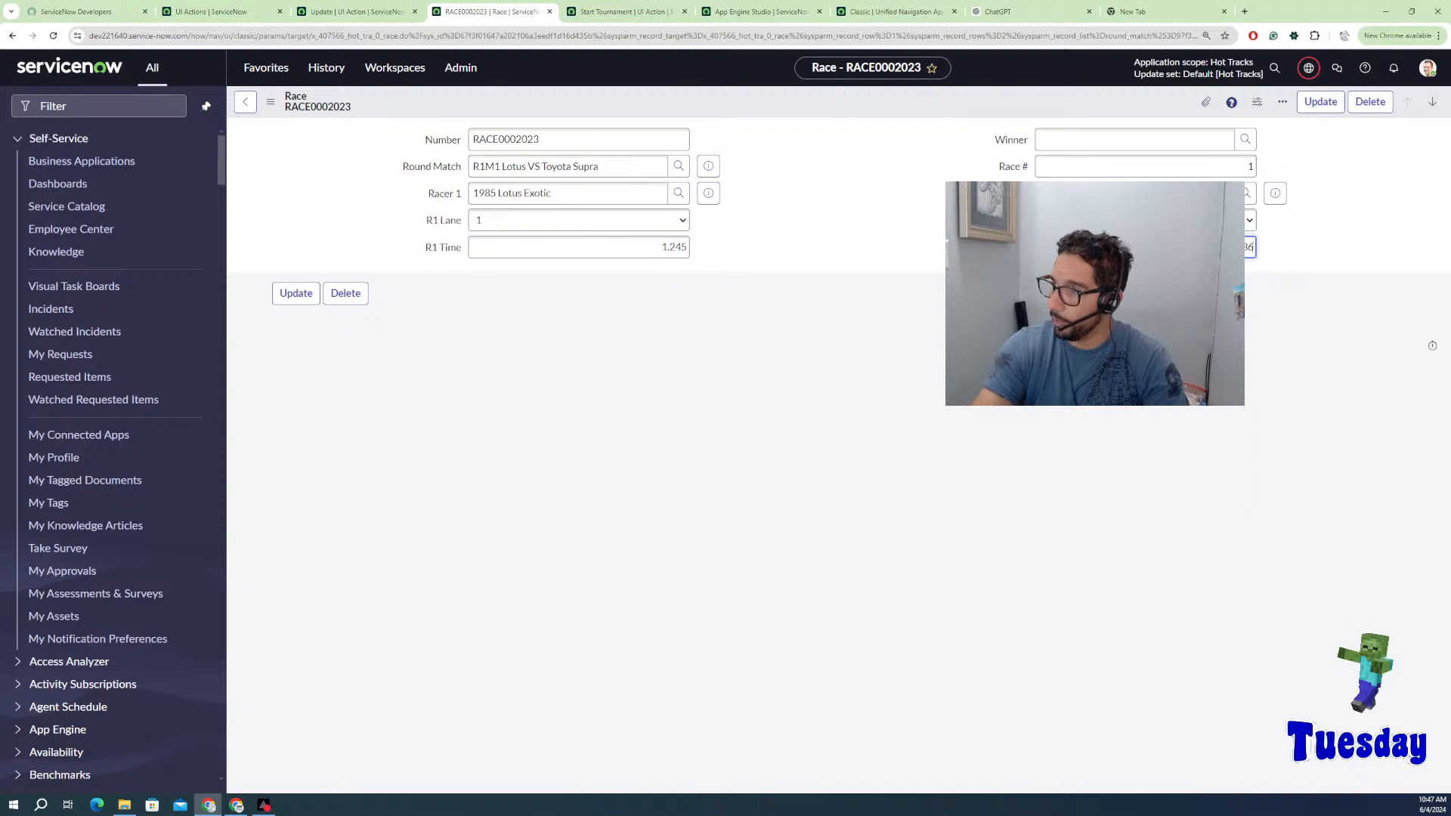
{"action": "type", "text": "3"}
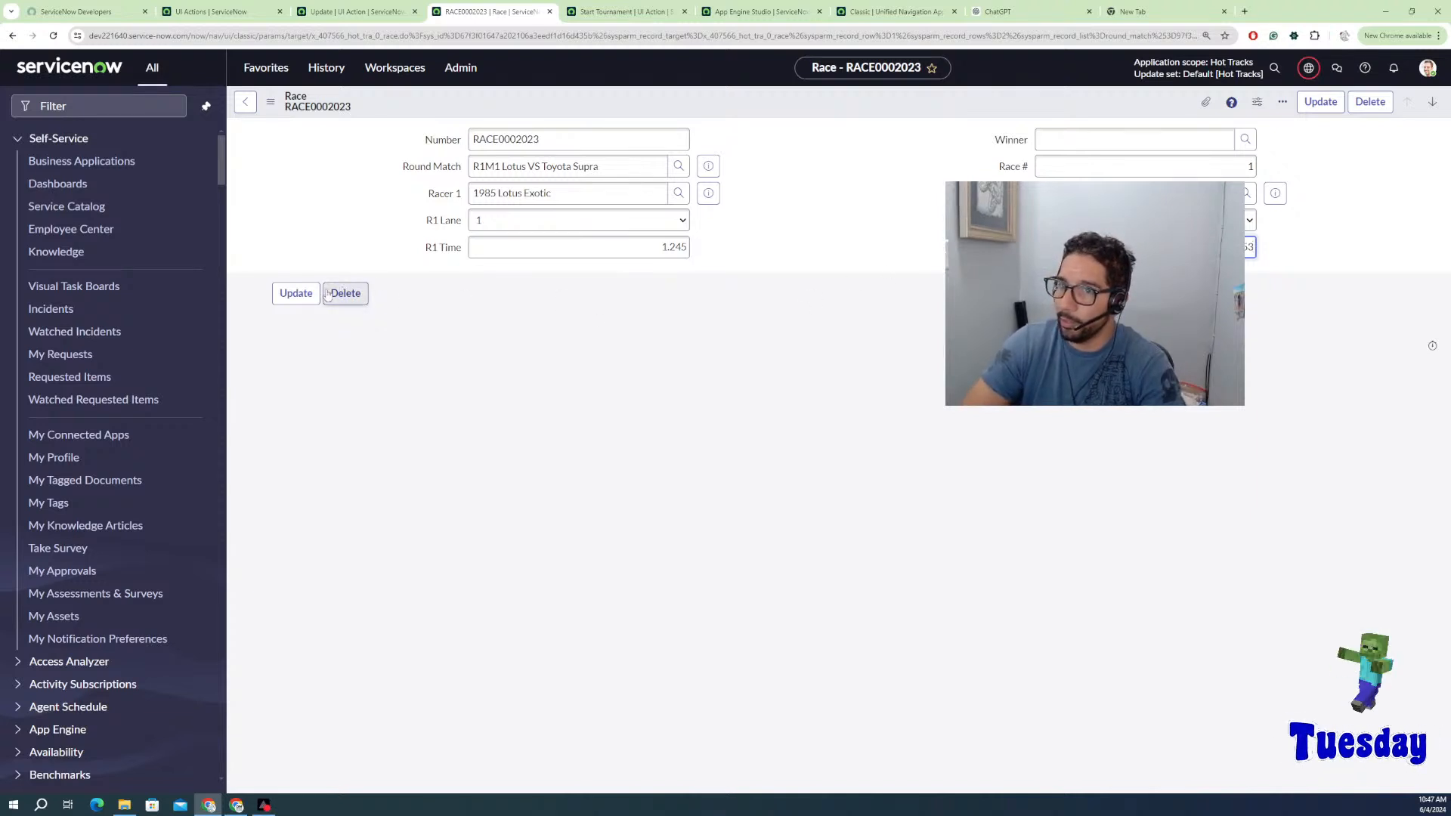
Step: Save RACE0002023 with 1985 Lotus Exotic as winner and return to match R1M1
{"action": "right_click", "coordinate": [740, 97]}
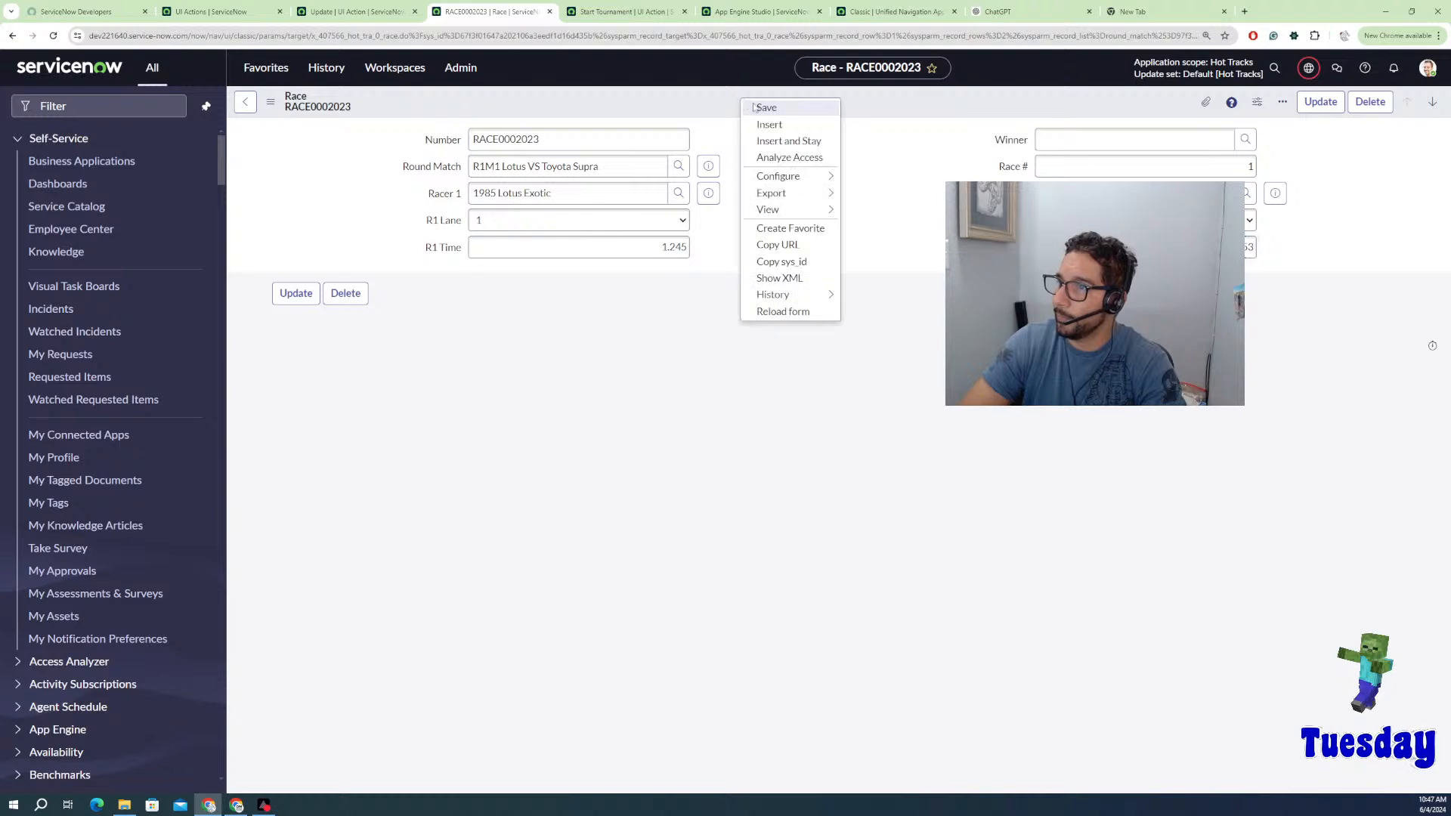
{"action": "left_click", "coordinate": [765, 108]}
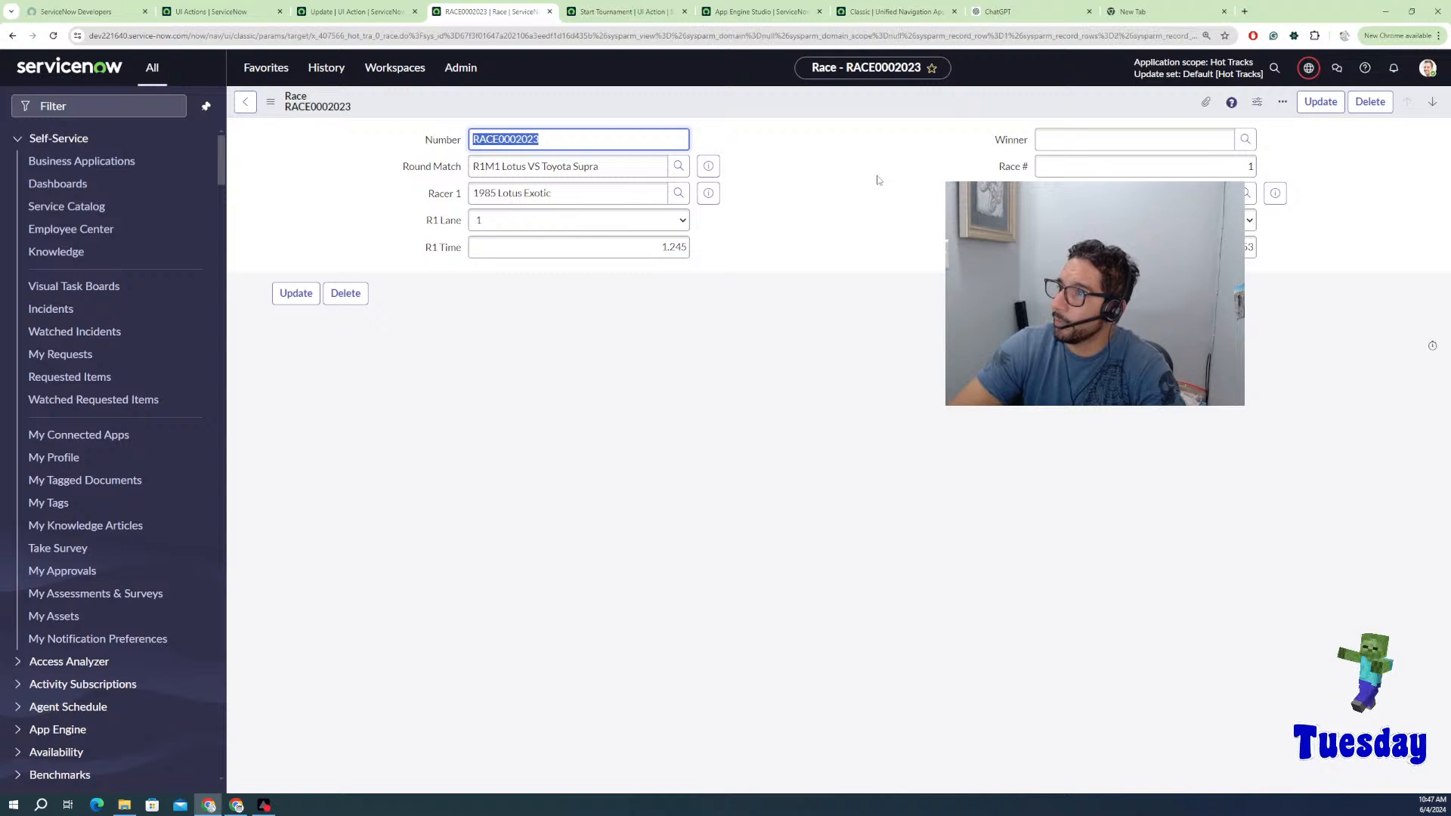
{"action": "right_click", "coordinate": [933, 116]}
{"action": "left_click", "coordinate": [958, 124]}
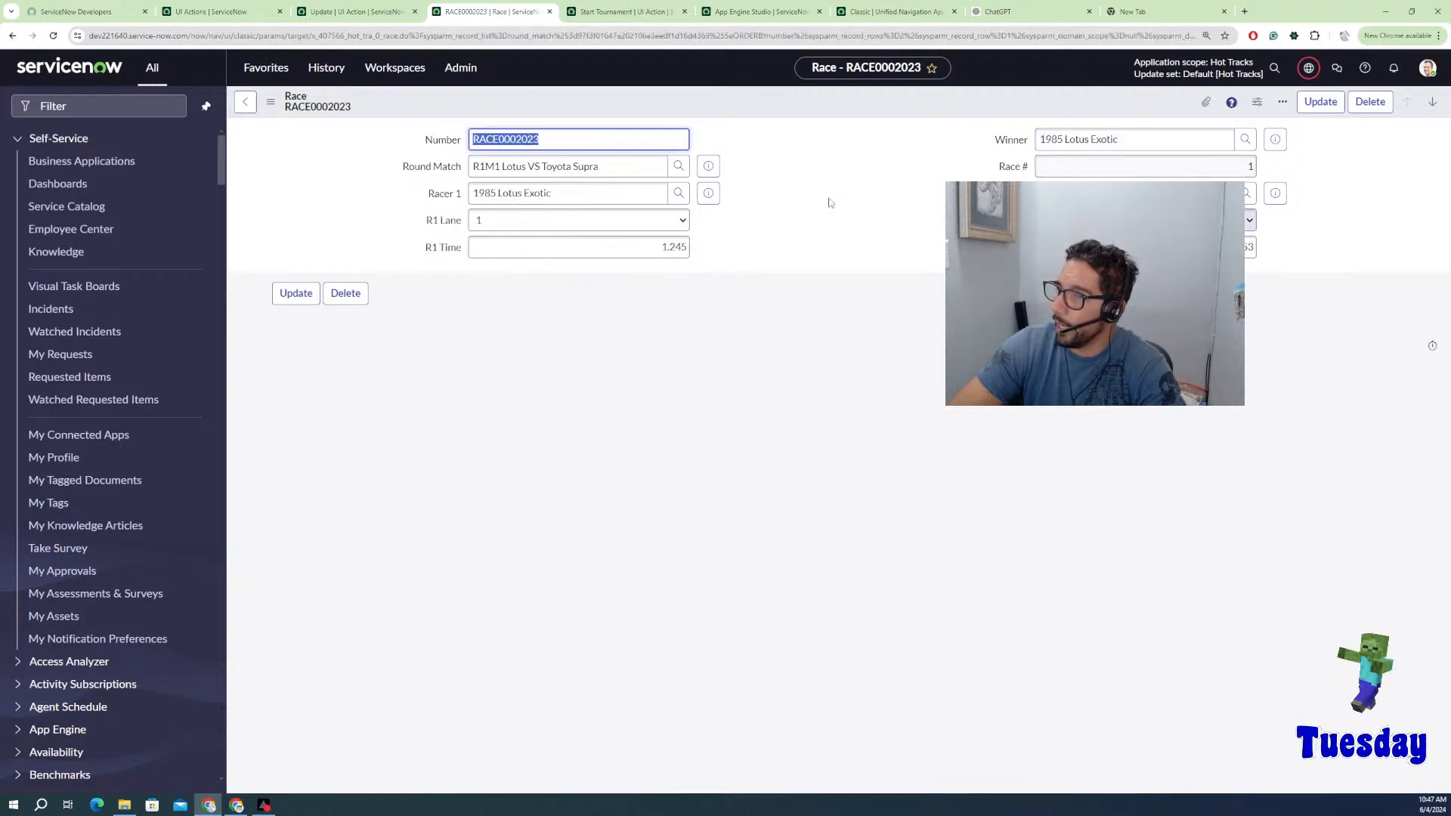
{"action": "left_click", "coordinate": [245, 102]}
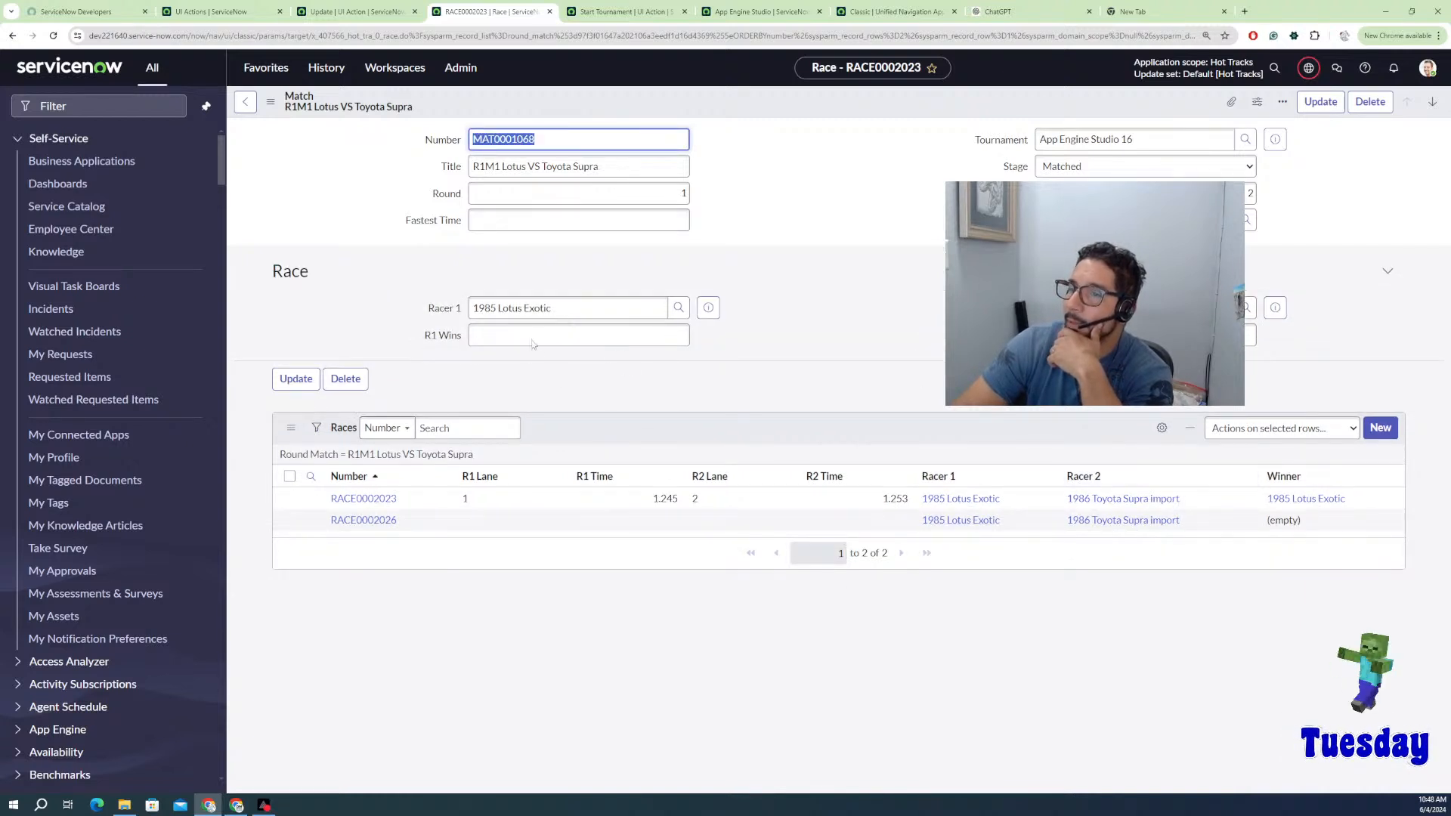
Step: Reload the R1M1 match, check its R1 Wins, and return to the tournament record
{"action": "right_click", "coordinate": [831, 314]}
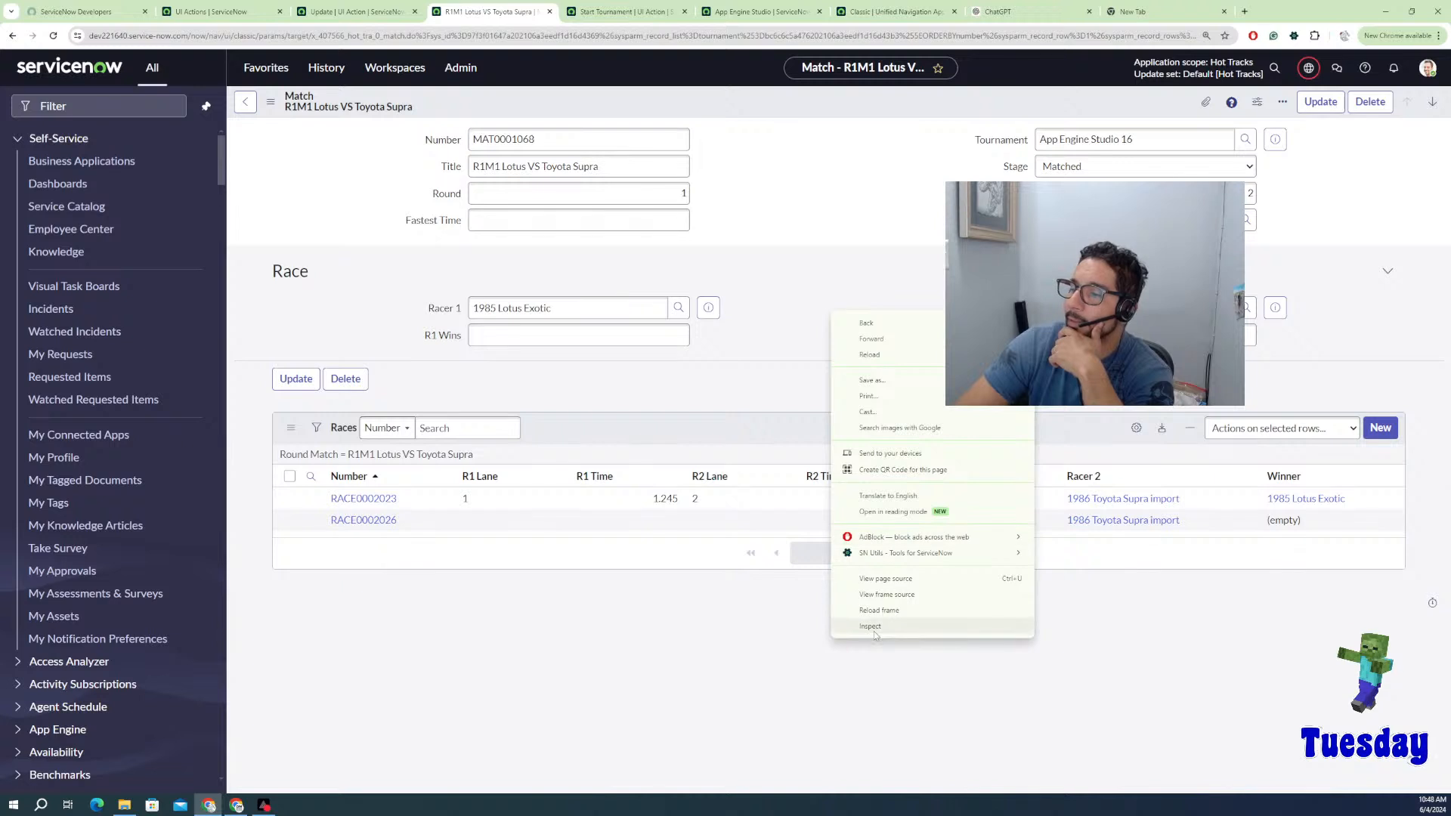
{"action": "left_click", "coordinate": [857, 264]}
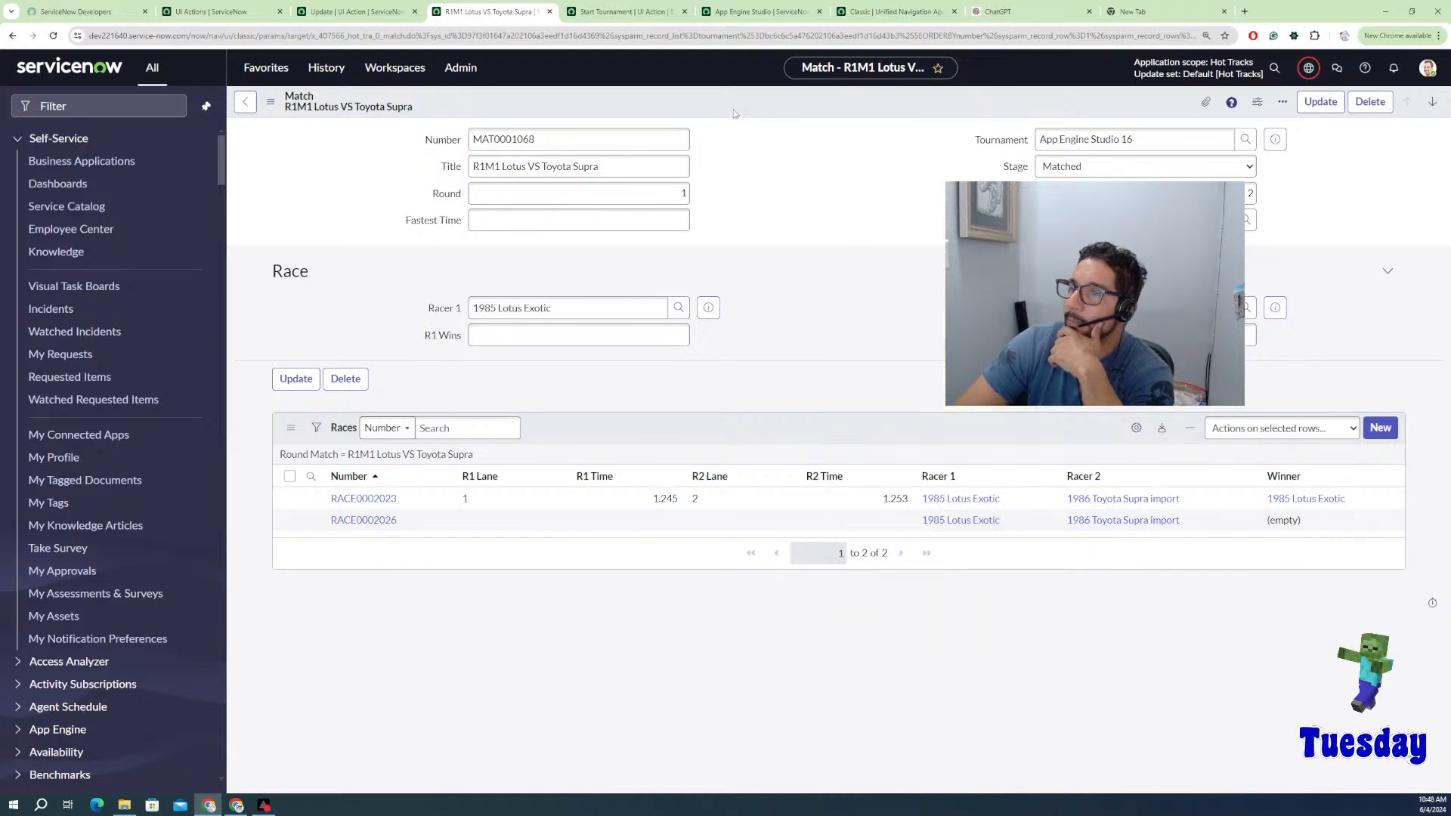
{"action": "right_click", "coordinate": [744, 114]}
{"action": "left_click", "coordinate": [786, 326]}
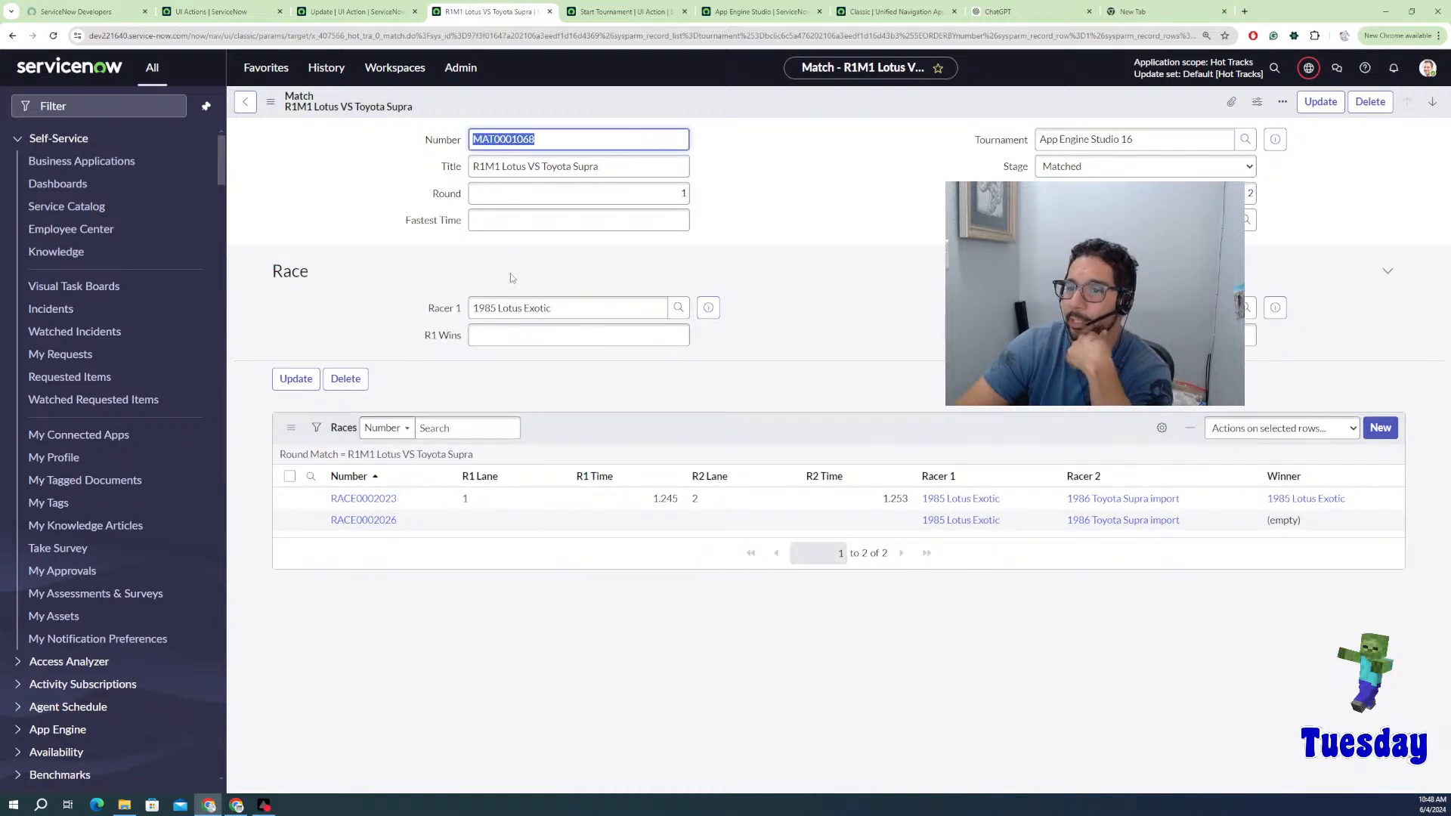
{"action": "left_click", "coordinate": [517, 332]}
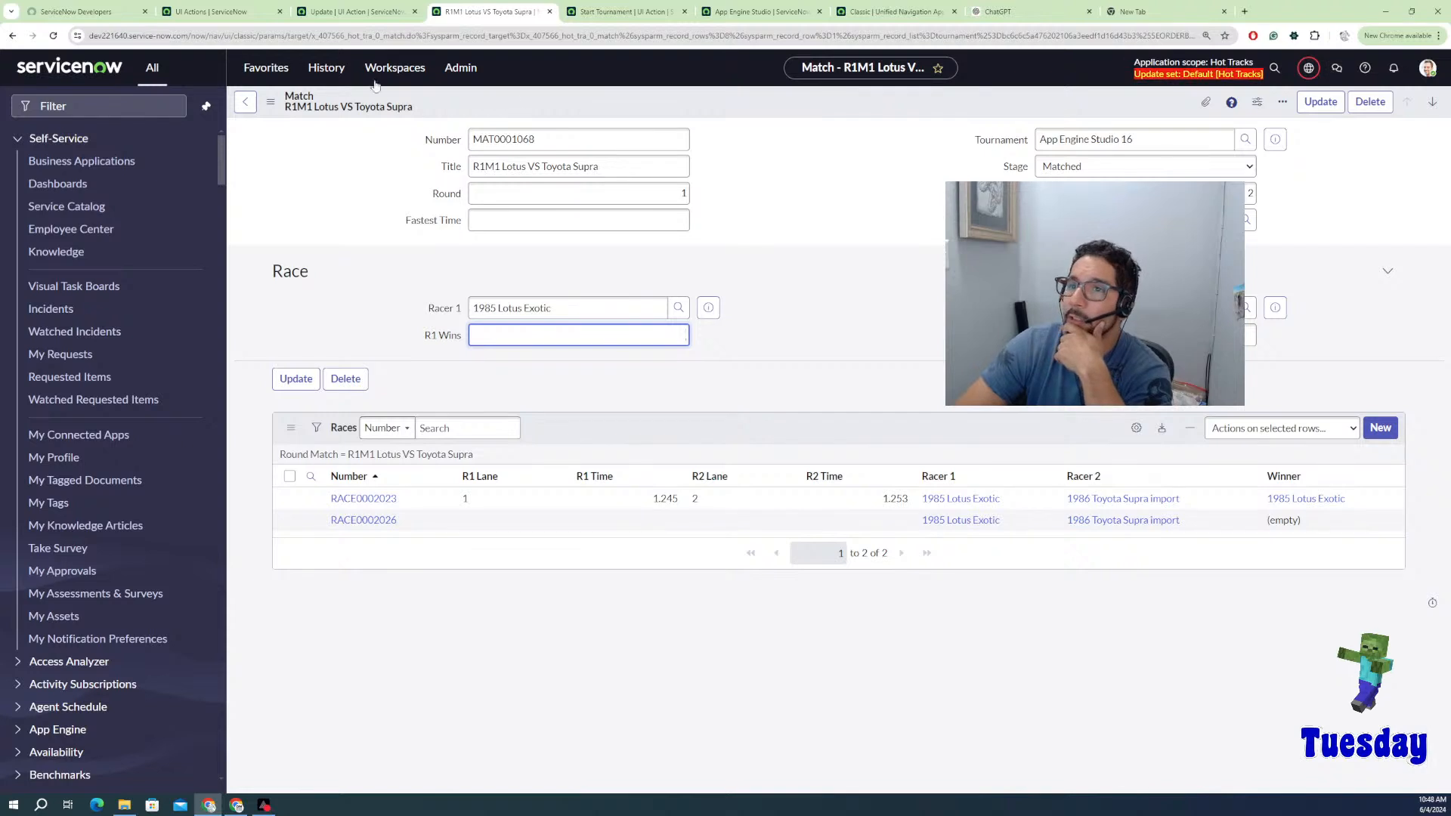
{"action": "left_click", "coordinate": [245, 101]}
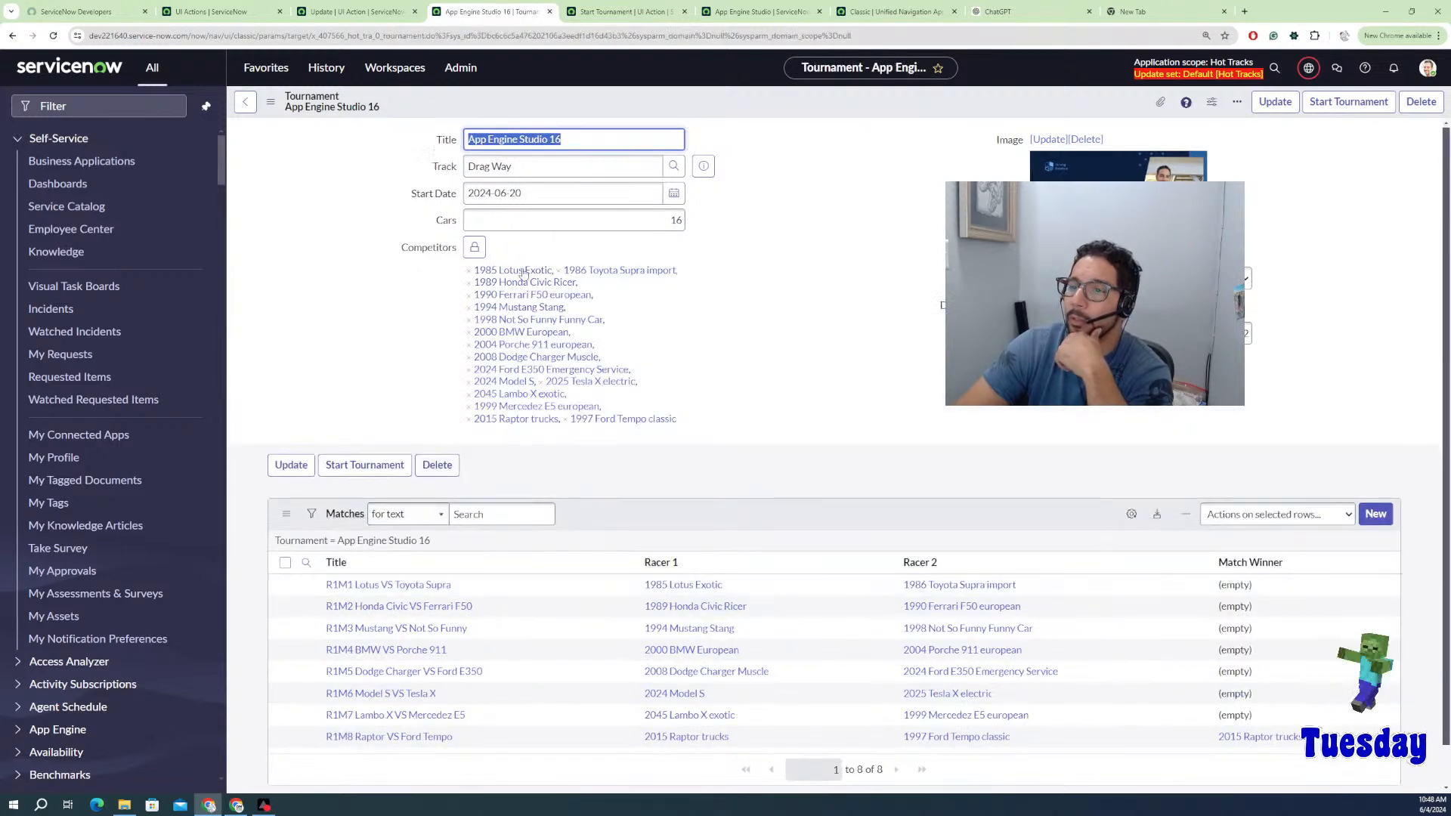
Step: Delete all eight existing matches from the tournament's Matches list
{"action": "left_click", "coordinate": [285, 563]}
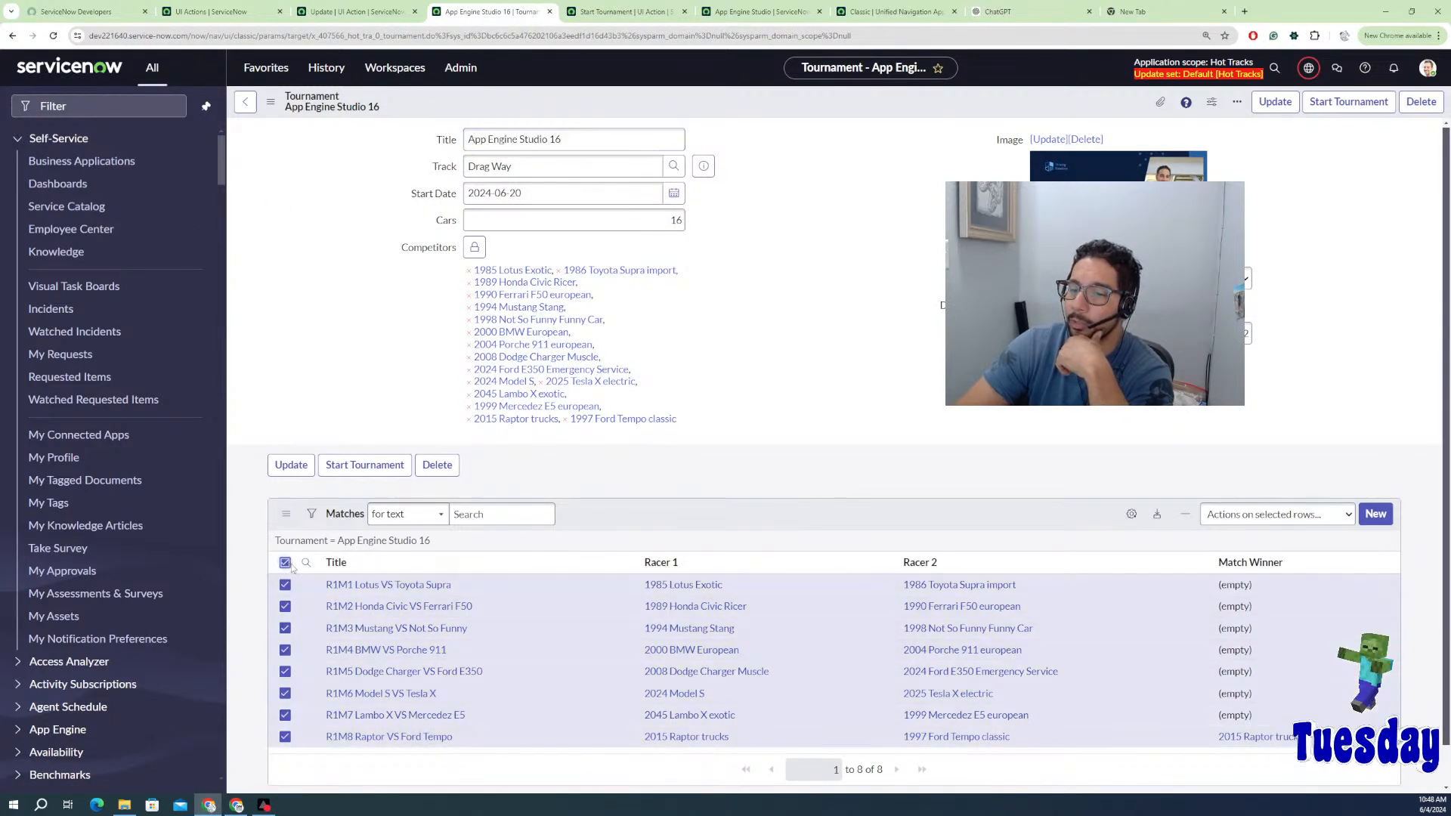
{"action": "left_click", "coordinate": [1303, 514]}
{"action": "left_click", "coordinate": [1239, 546]}
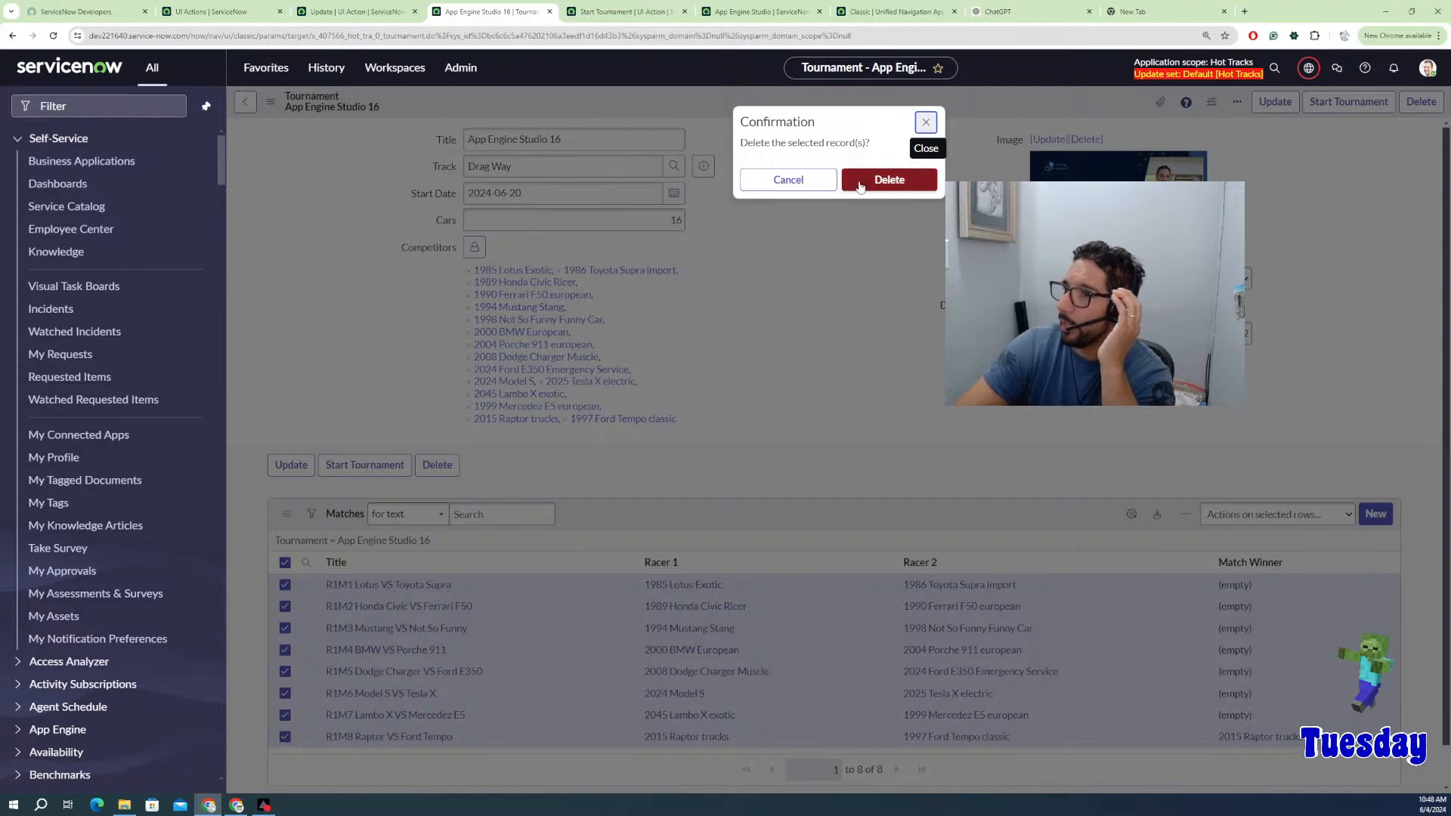
{"action": "left_click", "coordinate": [860, 192]}
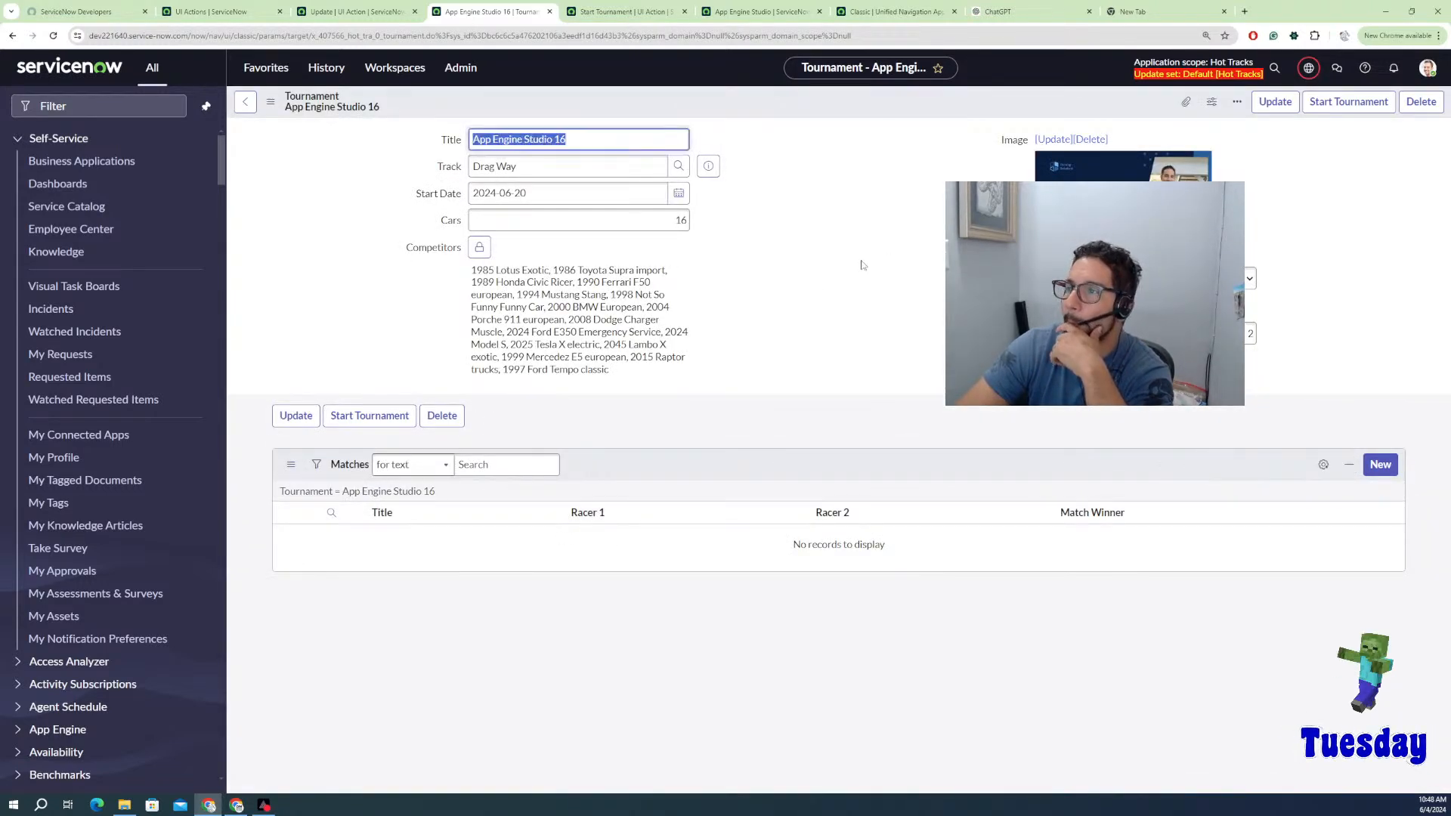
Step: Save the tournament and start it again, regenerating matches R1M1–R1M8
{"action": "left_click", "coordinate": [1250, 278]}
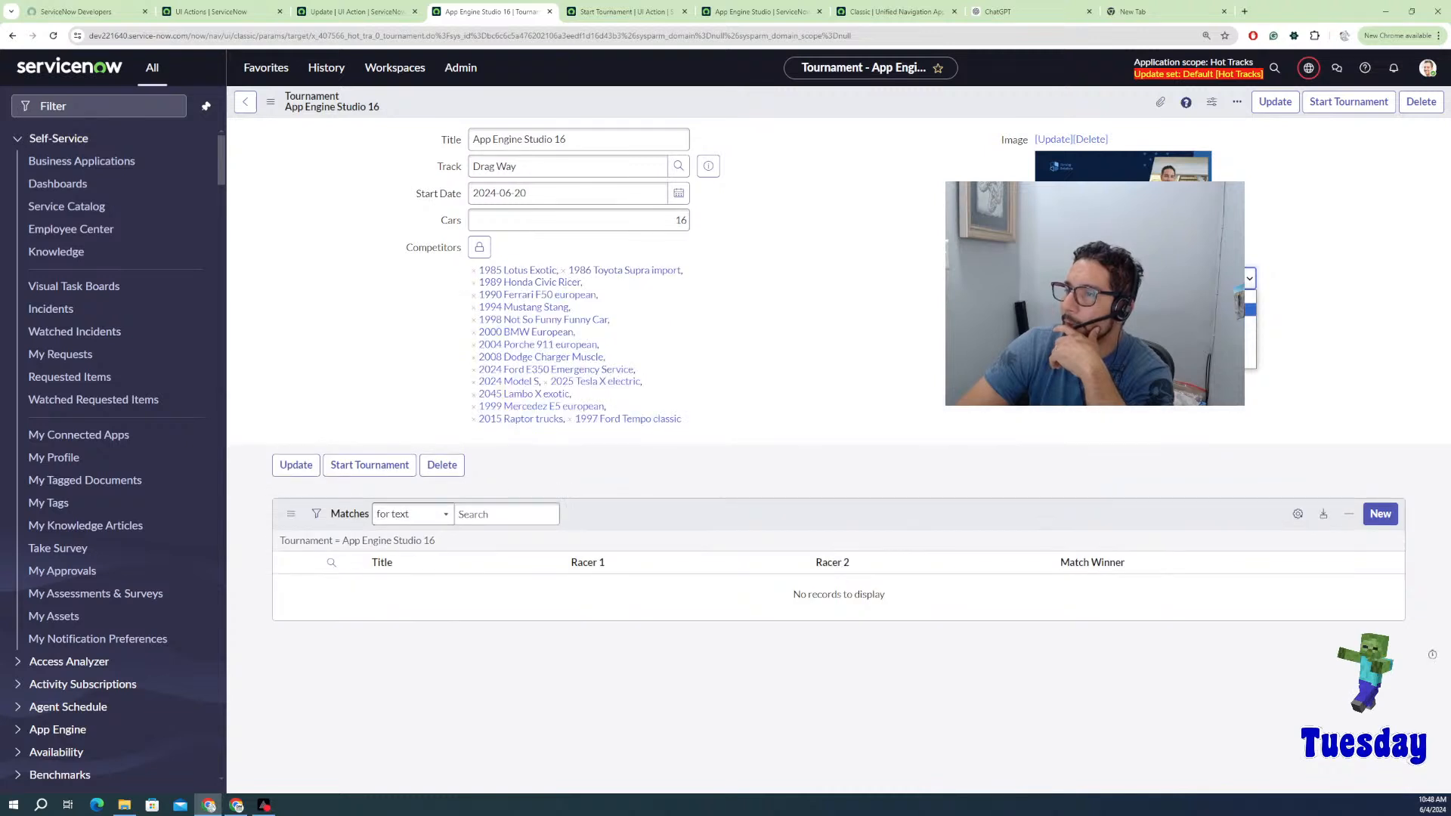
{"action": "right_click", "coordinate": [832, 91]}
{"action": "left_click", "coordinate": [855, 106]}
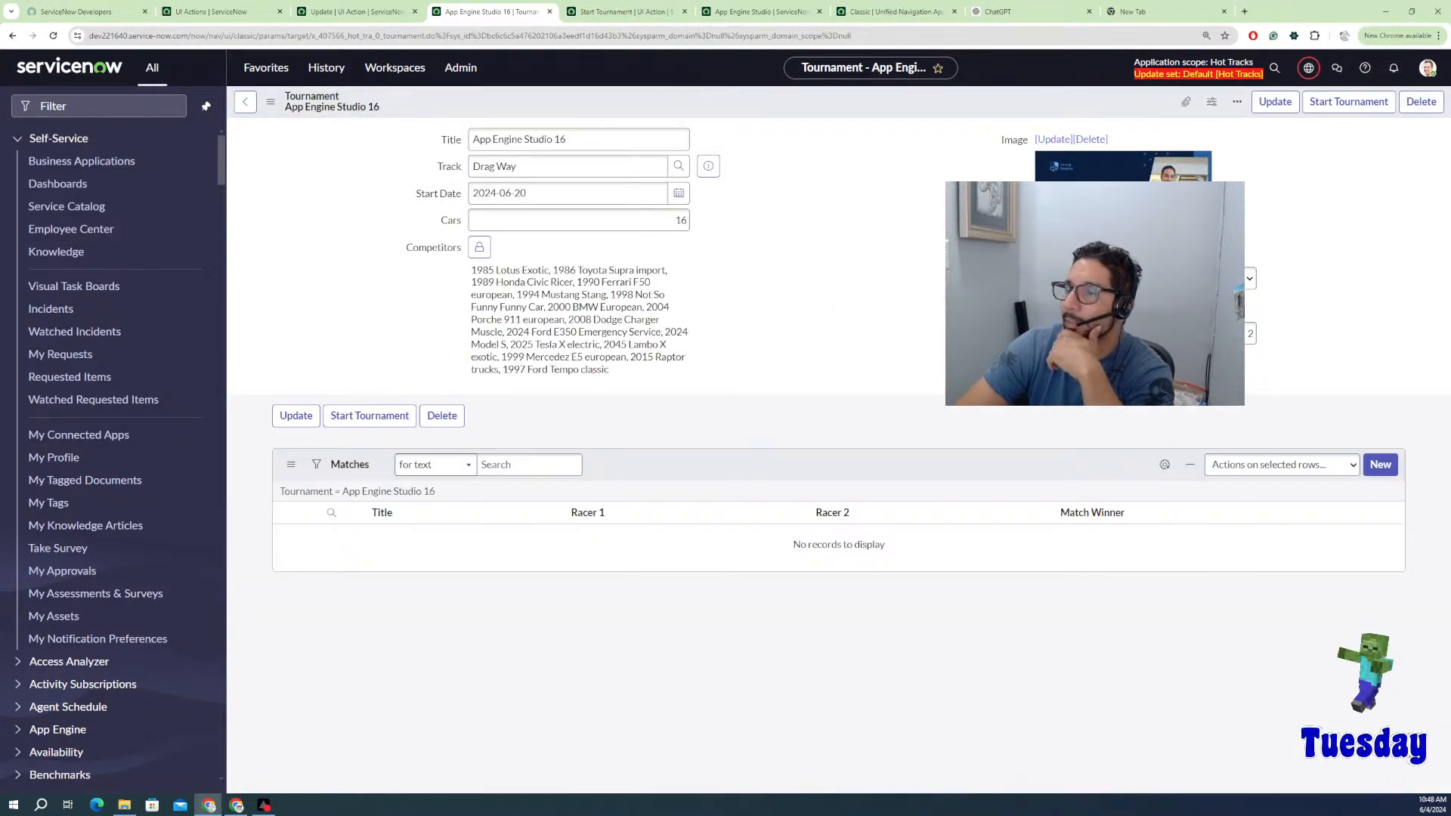
{"action": "left_click", "coordinate": [1308, 106]}
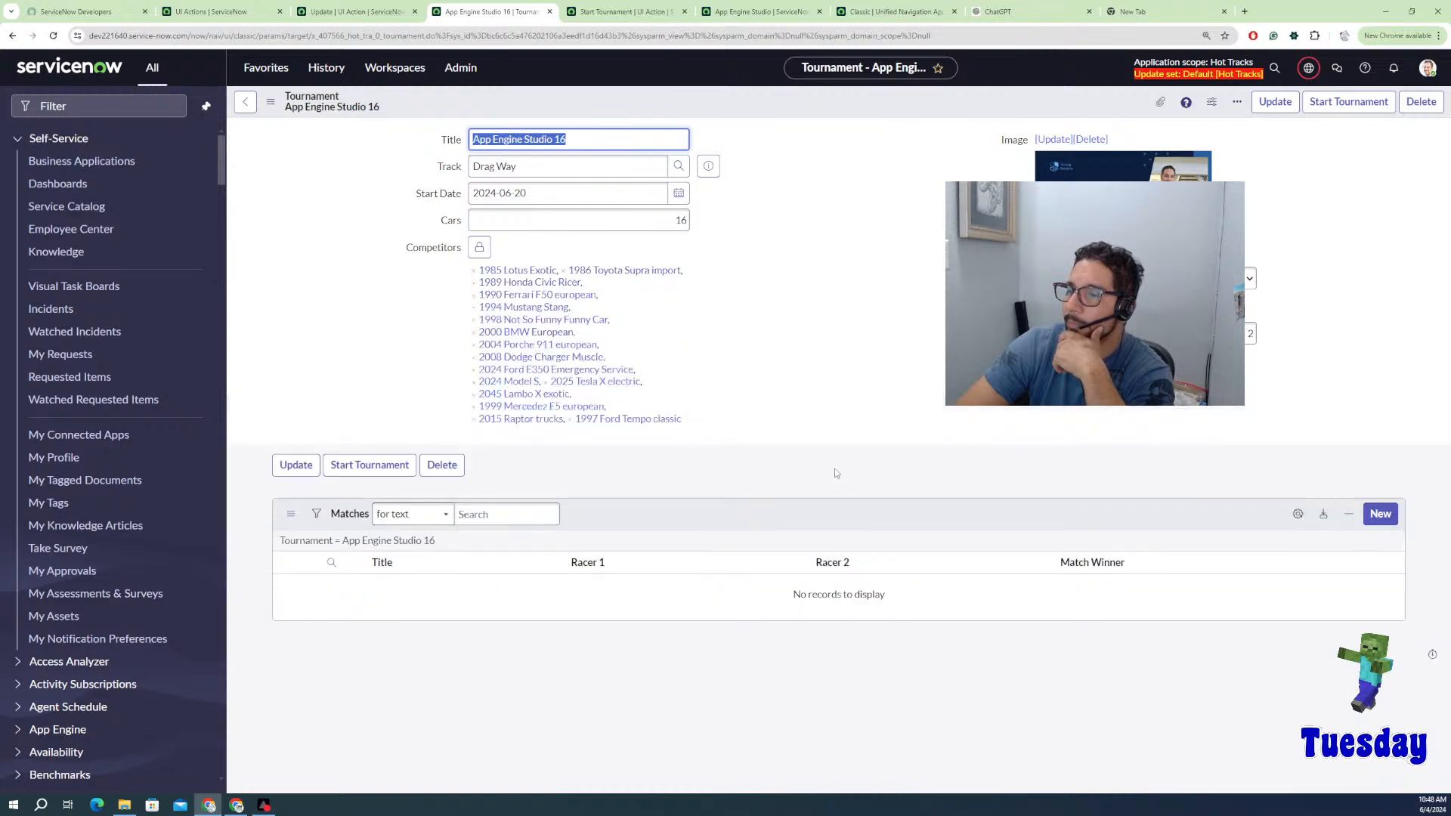
{"action": "right_click", "coordinate": [831, 479]}
{"action": "right_click", "coordinate": [836, 514]}
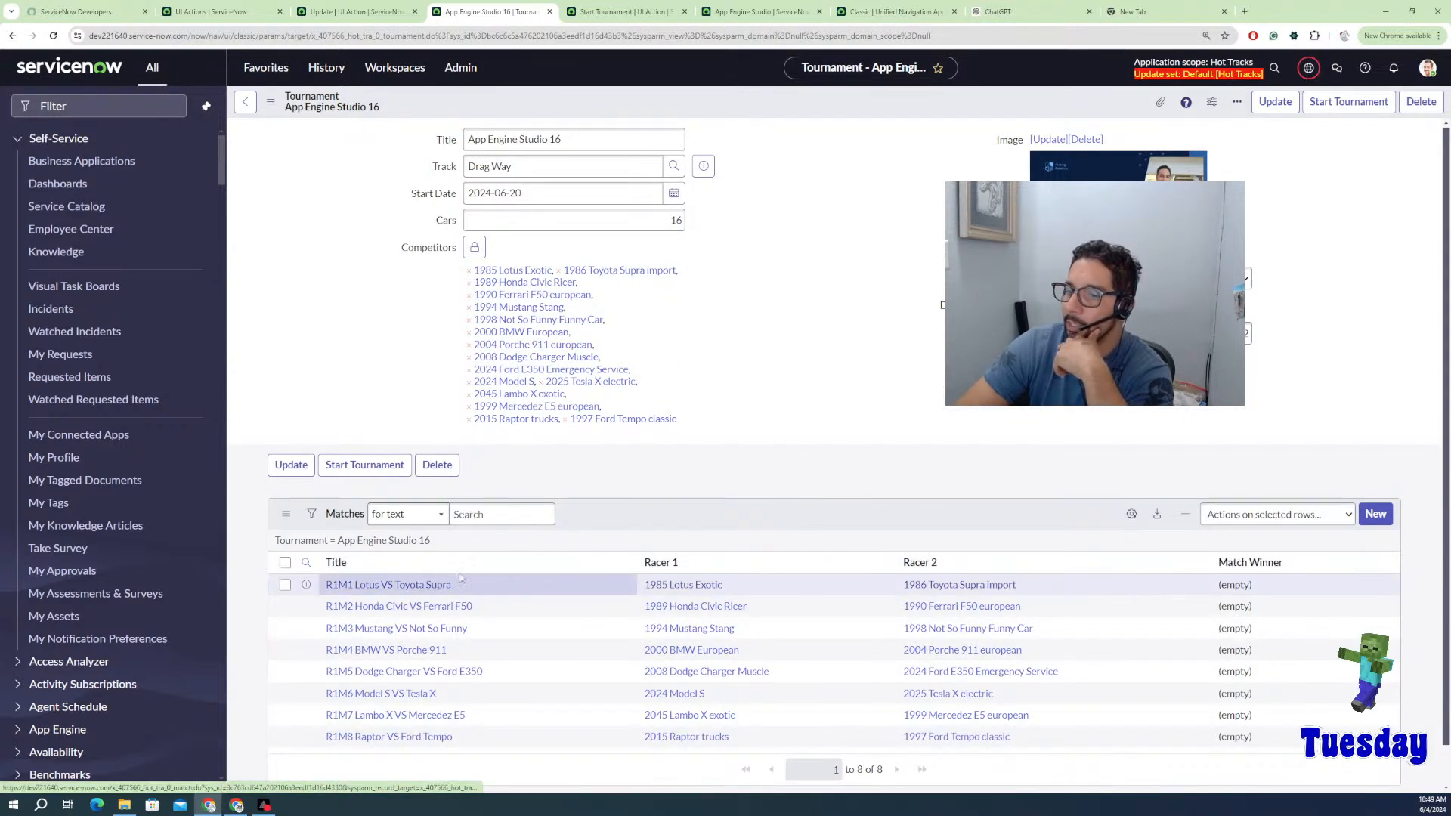
Step: Open R1M1's race RACE0002039 and put racer 1 in lane 1, racer 2 in lane 2
{"action": "left_click", "coordinate": [415, 587]}
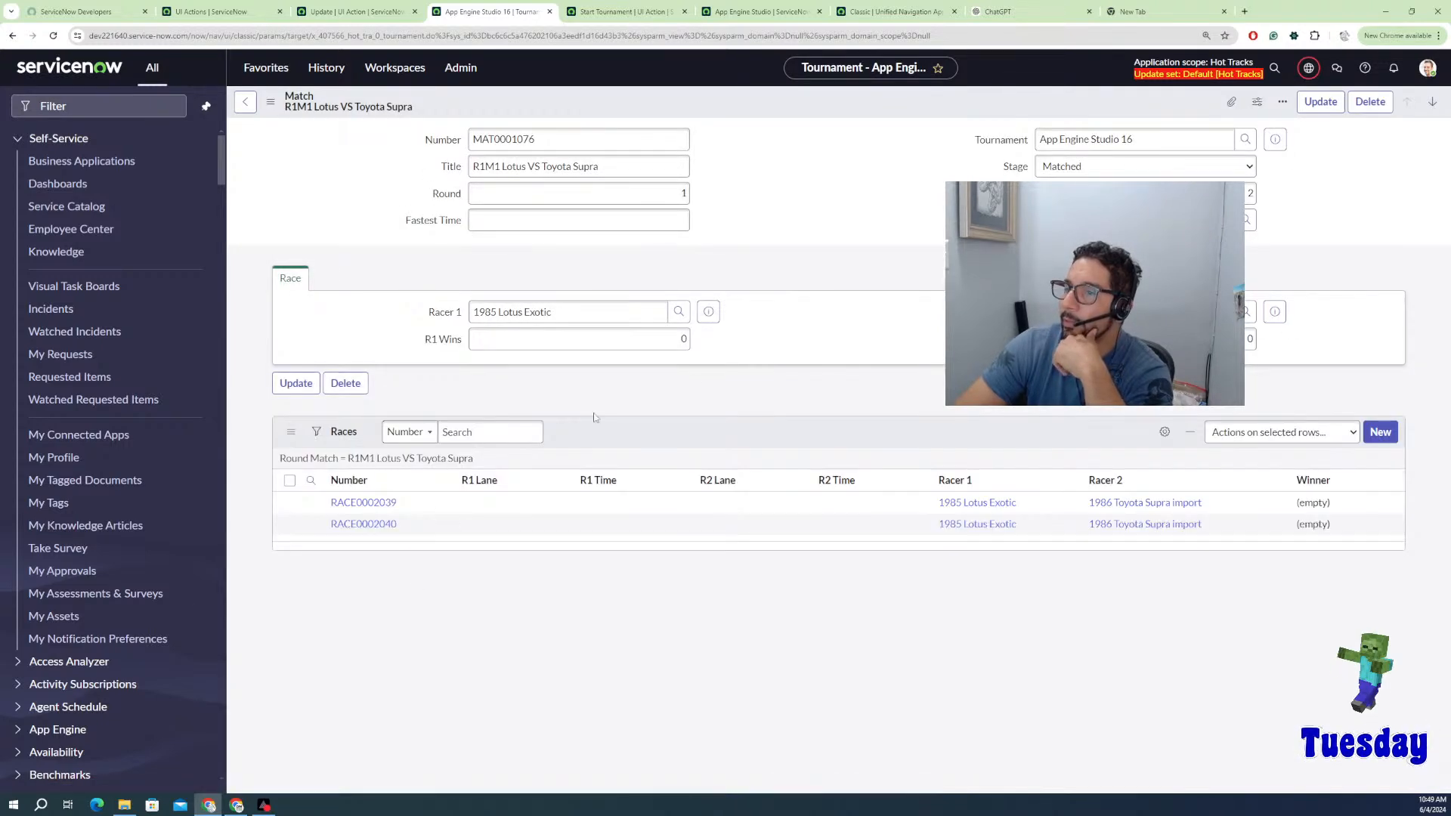
{"action": "left_click", "coordinate": [591, 342]}
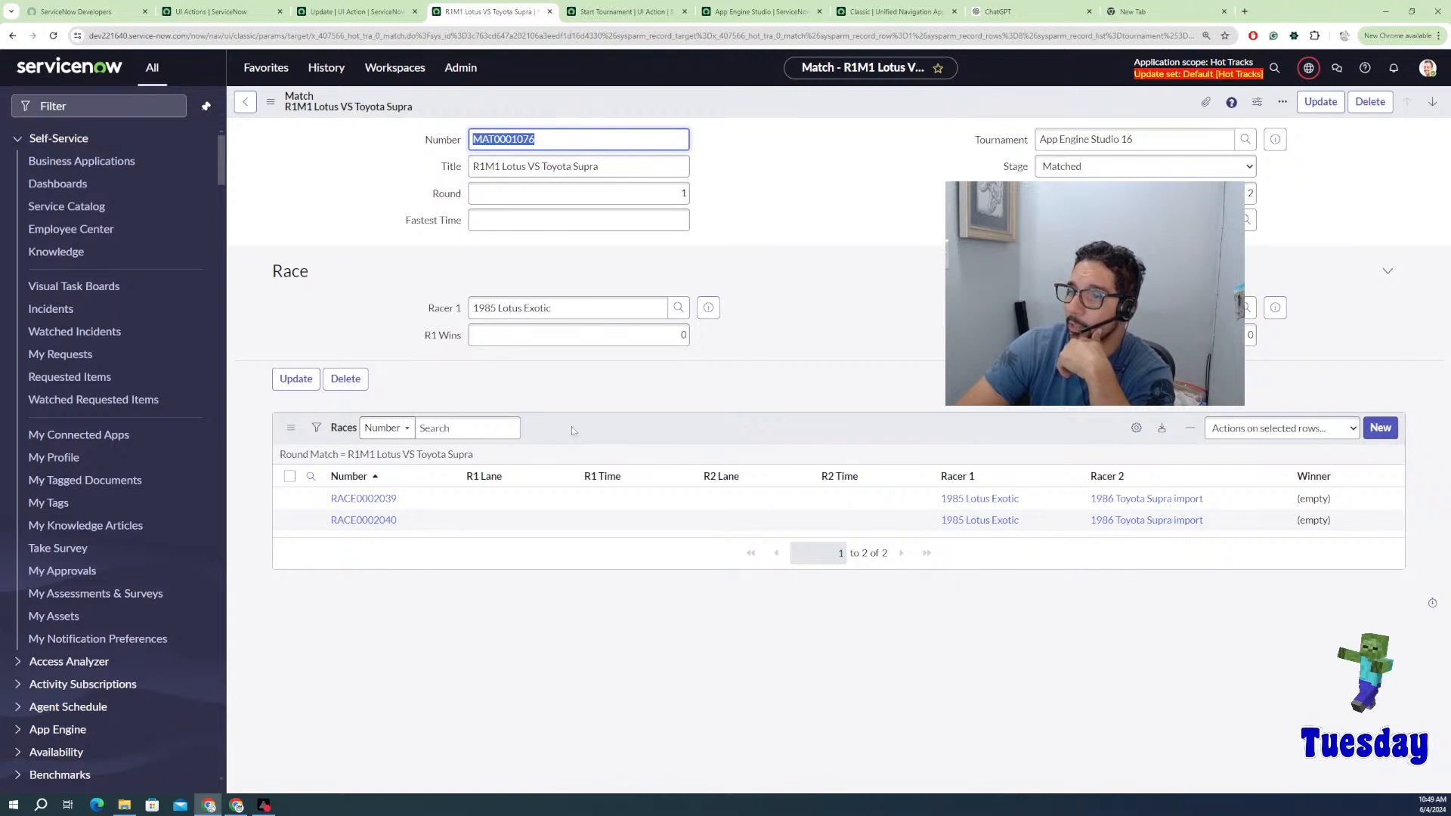
{"action": "left_click", "coordinate": [374, 501]}
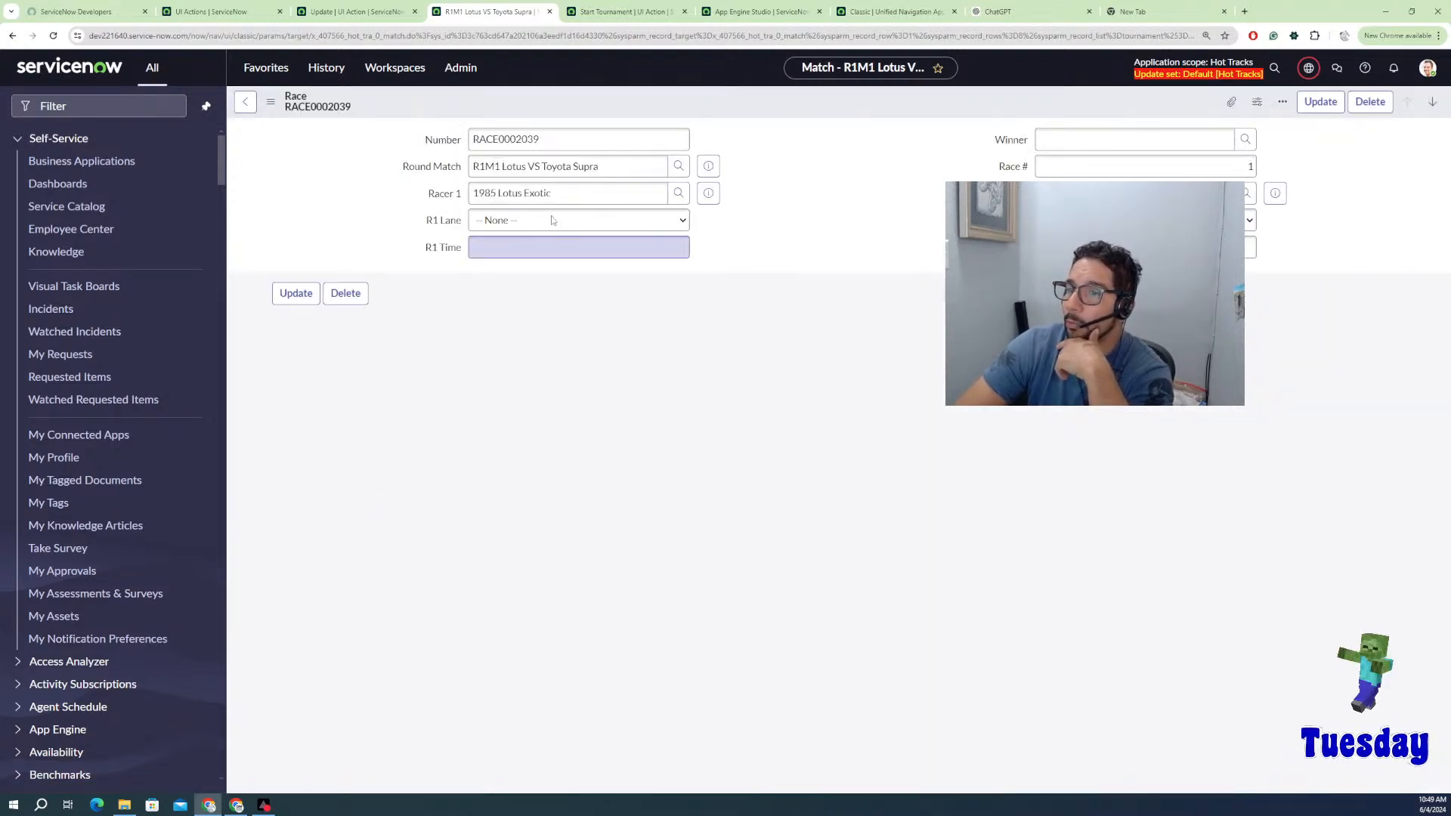
{"action": "left_click", "coordinate": [551, 219]}
{"action": "left_click", "coordinate": [512, 250]}
{"action": "left_click", "coordinate": [1145, 220]}
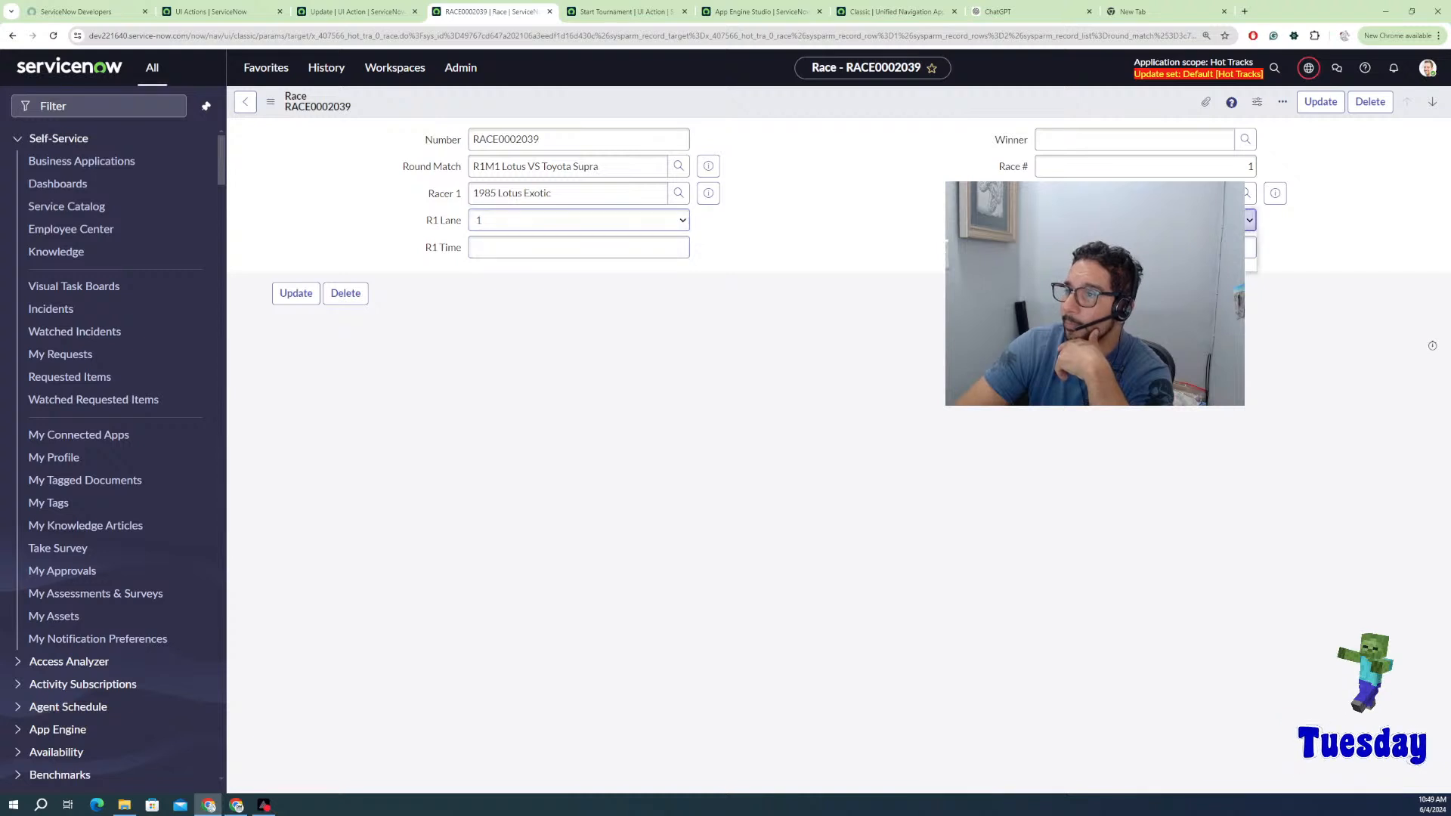
{"action": "left_click", "coordinate": [1145, 251]}
{"action": "left_click", "coordinate": [1145, 219]}
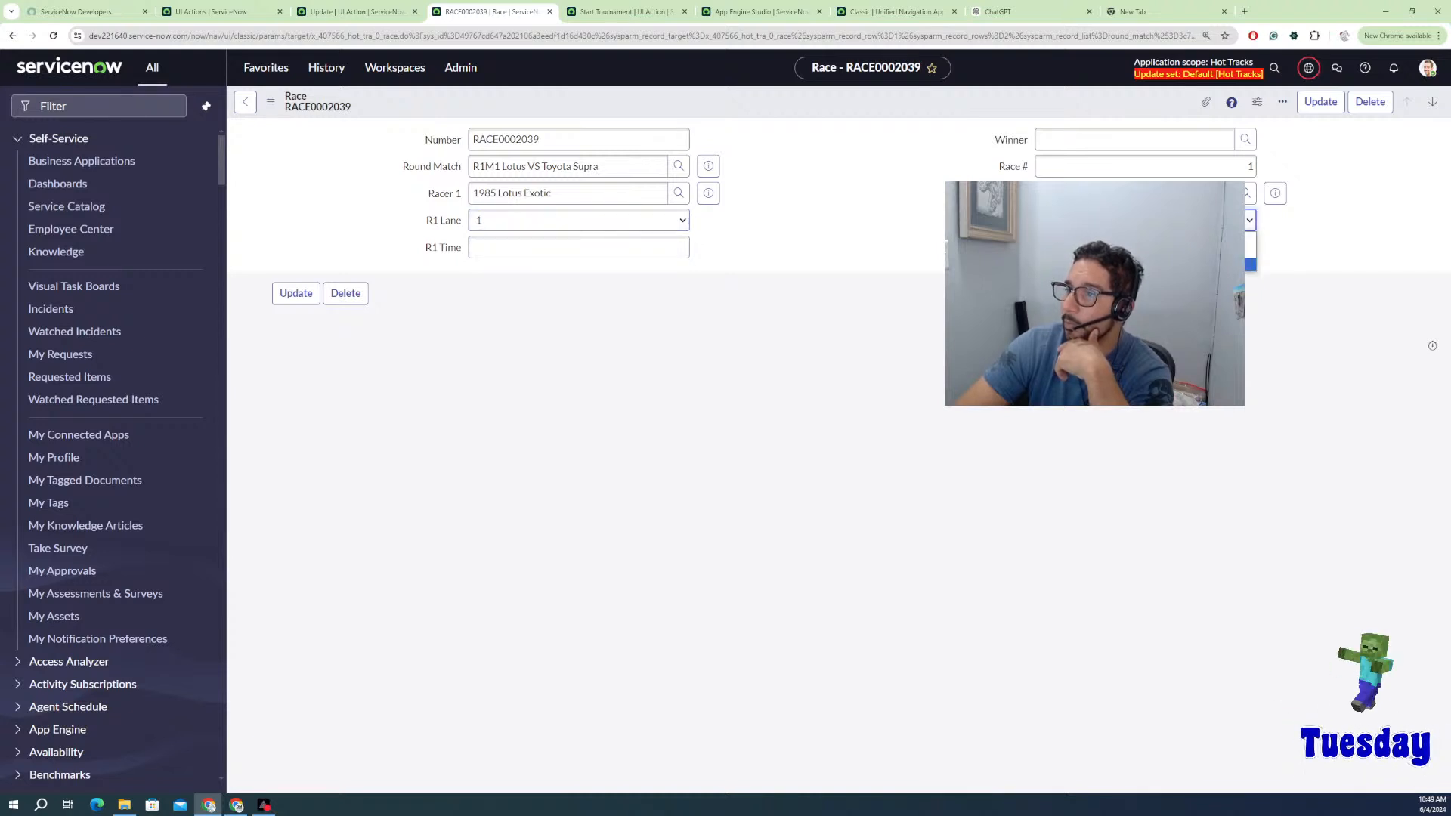
{"action": "left_click", "coordinate": [1144, 250]}
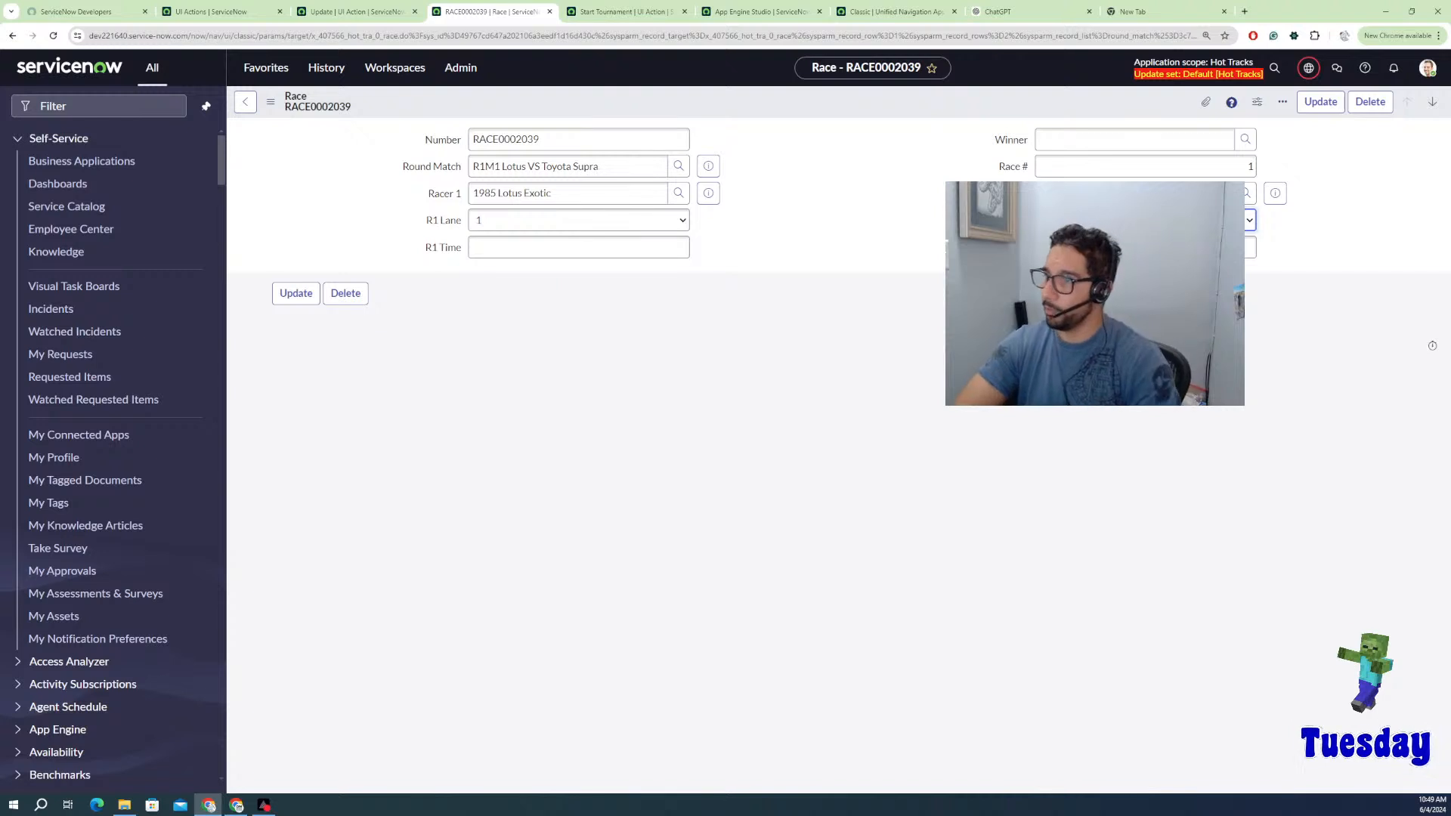
Step: Enter times 1.256 and 1.526 and update, giving the race to 1985 Lotus Exotic
{"action": "left_click", "coordinate": [627, 248]}
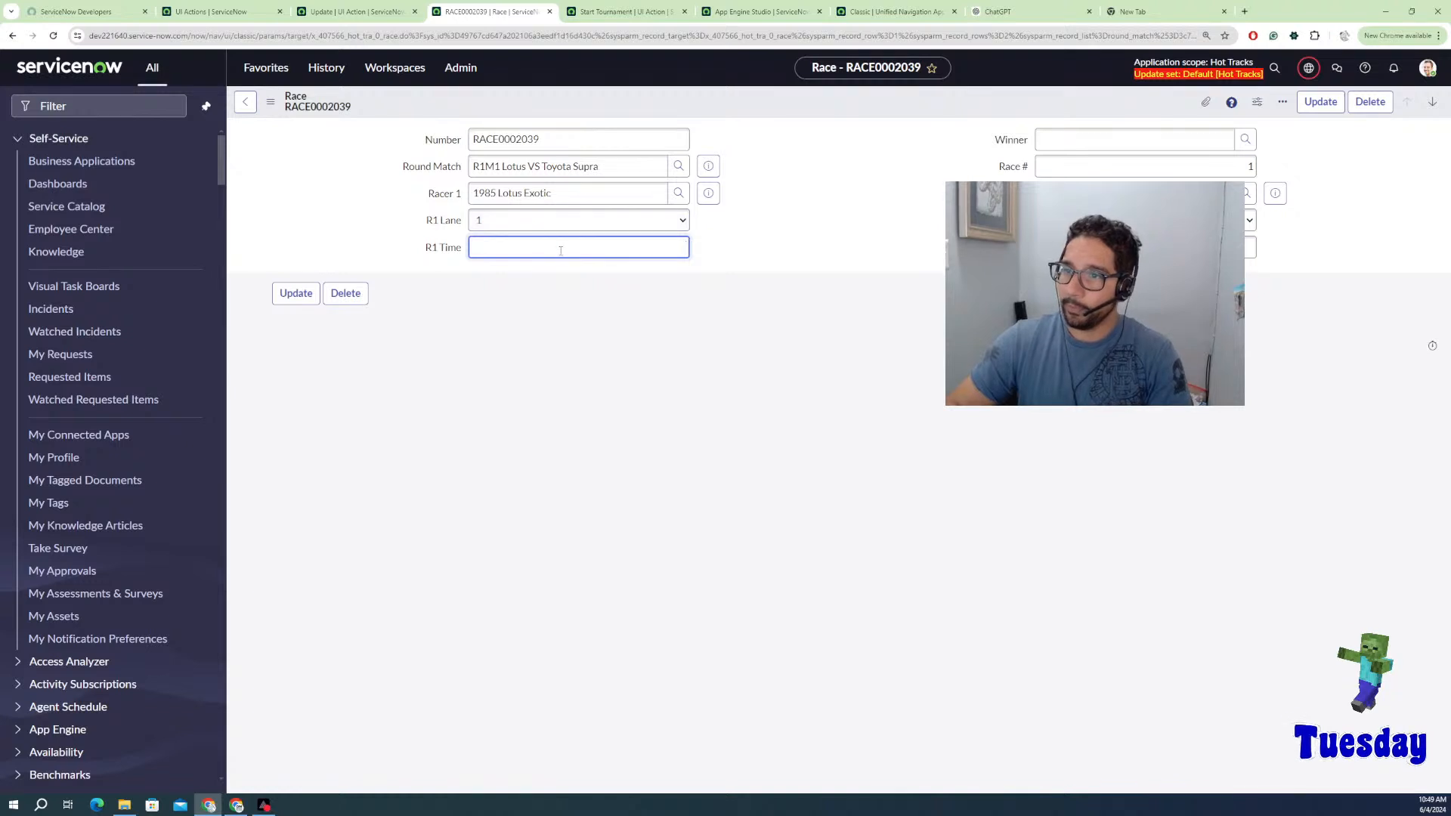
{"action": "type", "text": "1"}
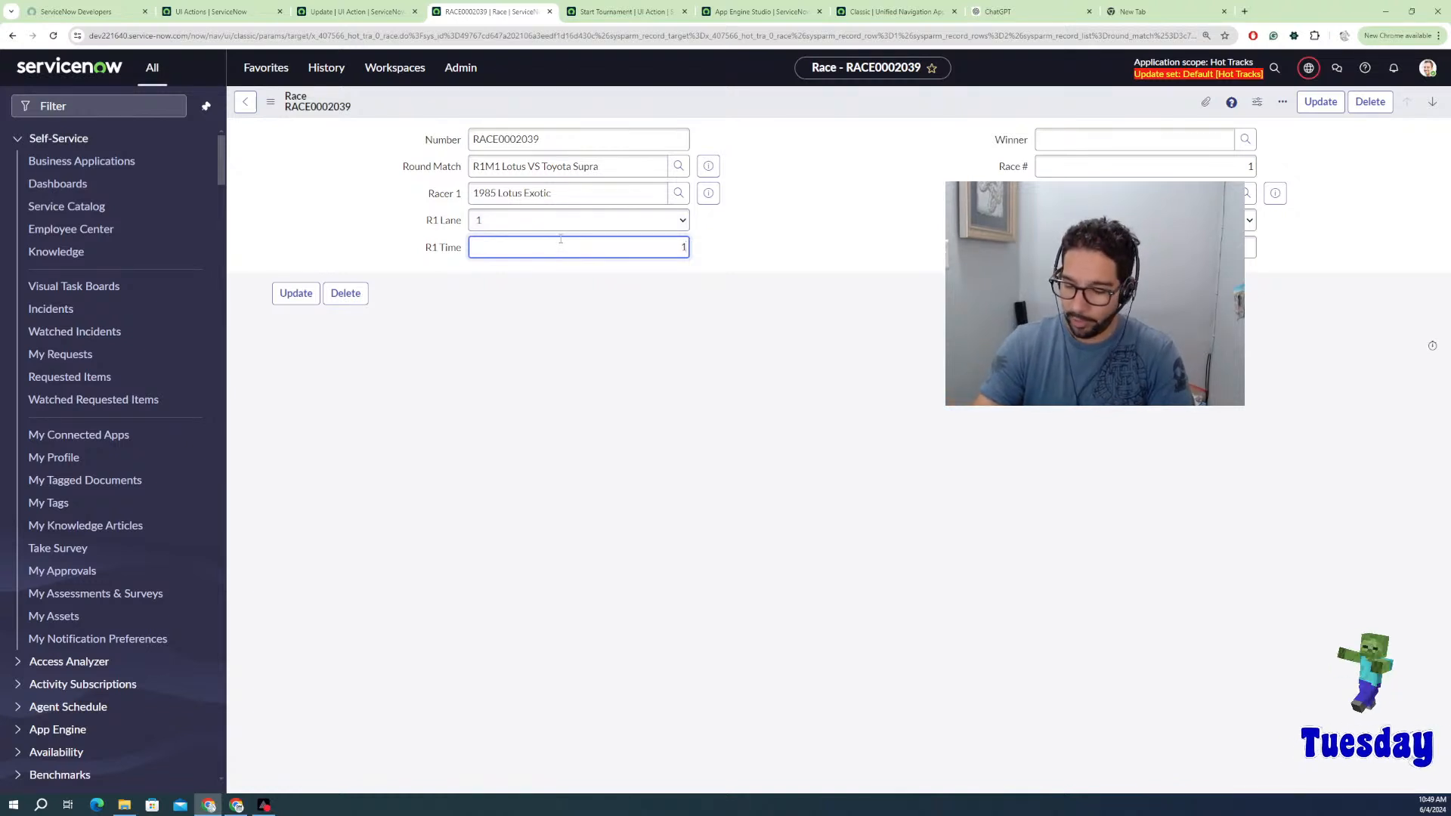
{"action": "type", "text": ".256"}
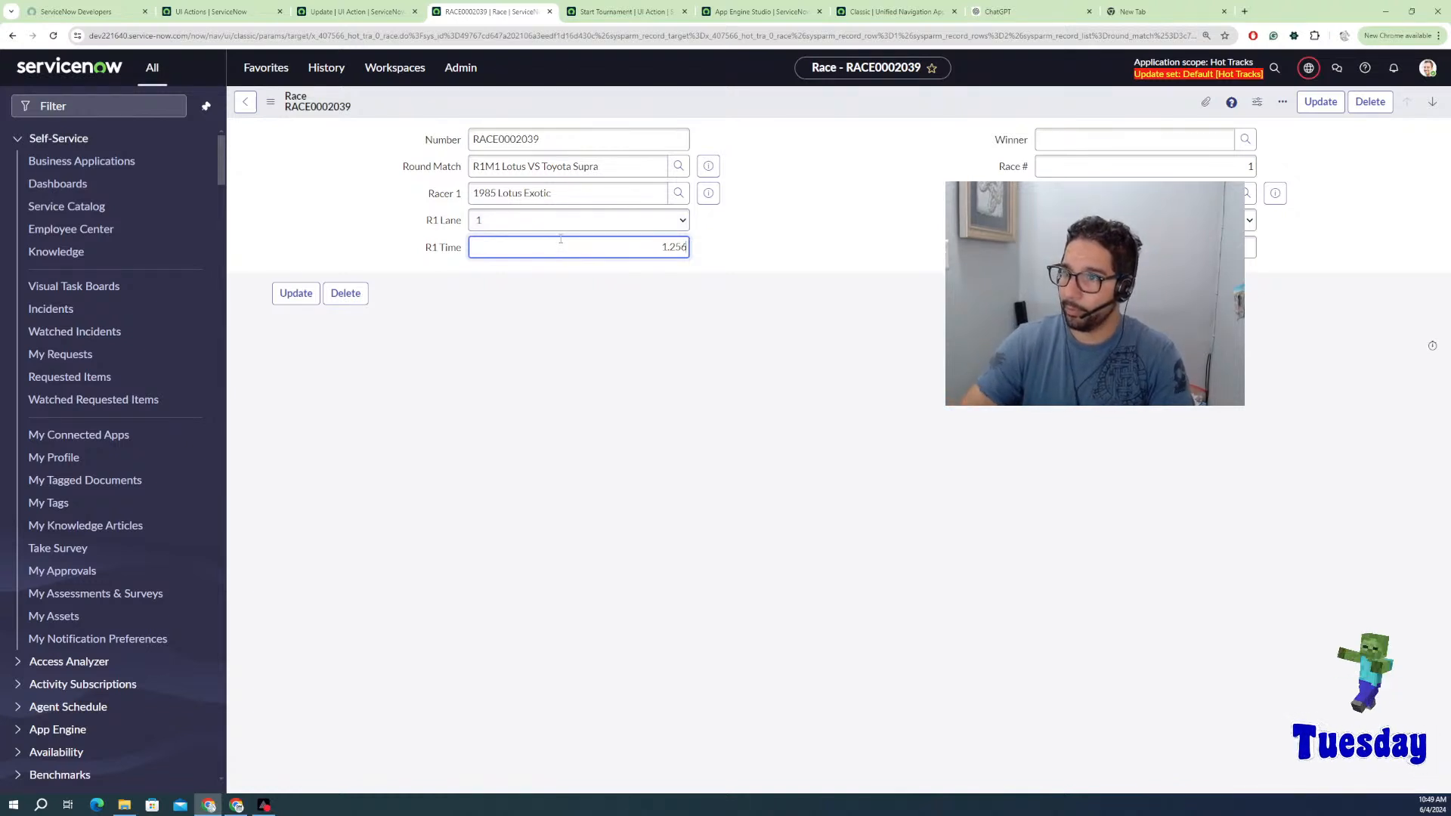
{"action": "key", "text": "Tab"}
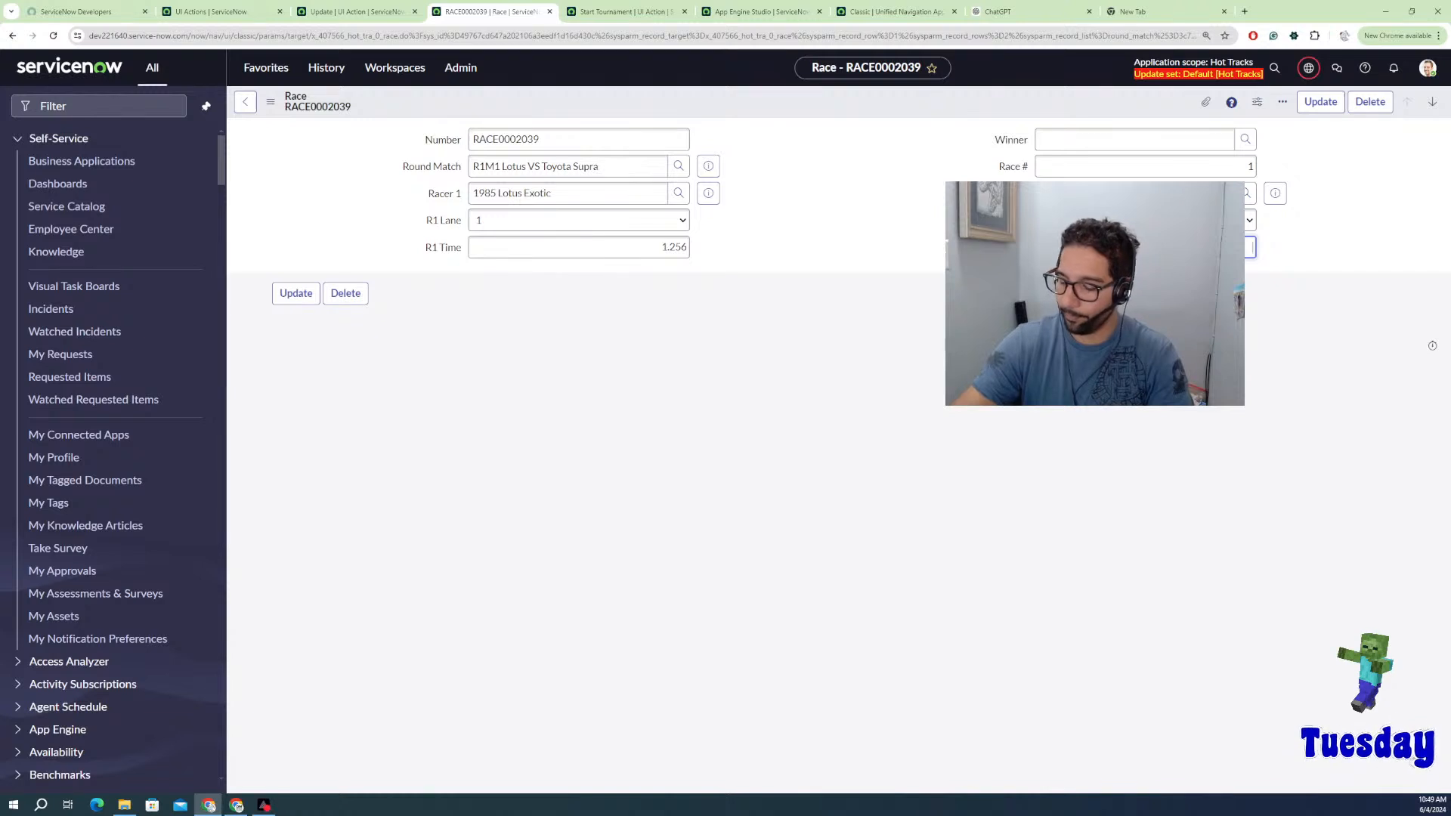
{"action": "type", "text": "6"}
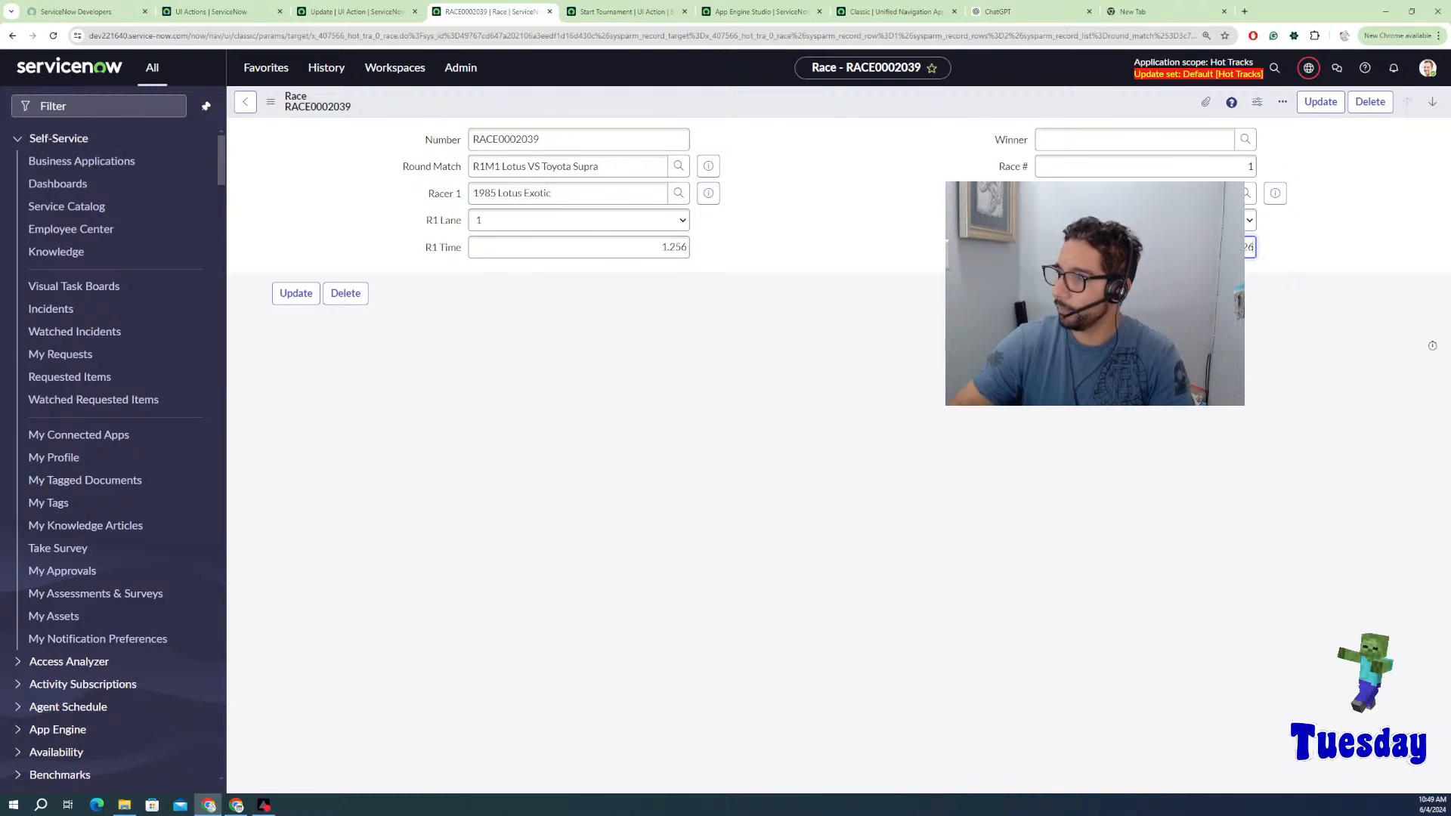
{"action": "left_click", "coordinate": [1300, 101]}
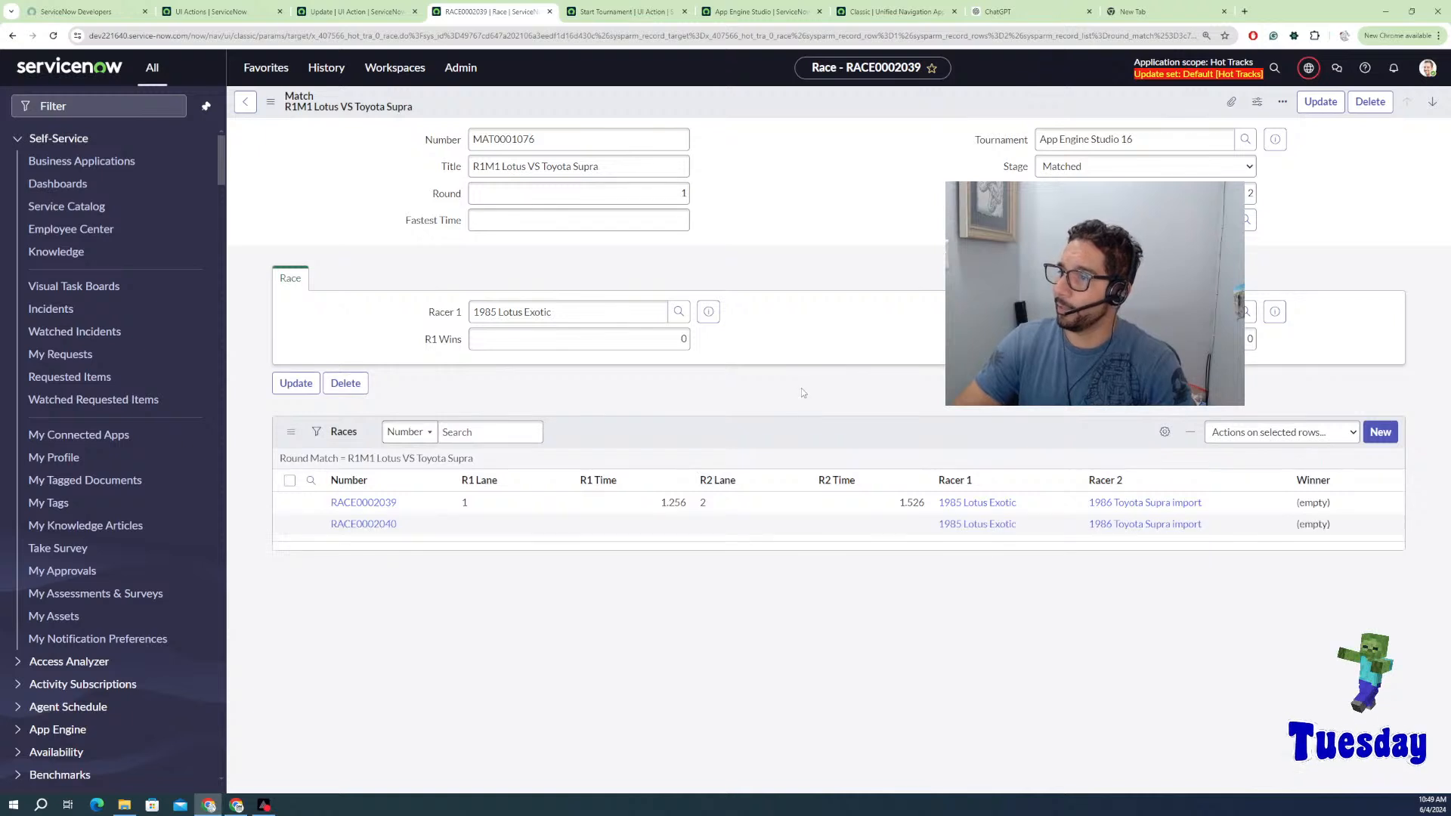
Step: Reload the R1M1 match form to show the updated race winner
{"action": "right_click", "coordinate": [911, 122]}
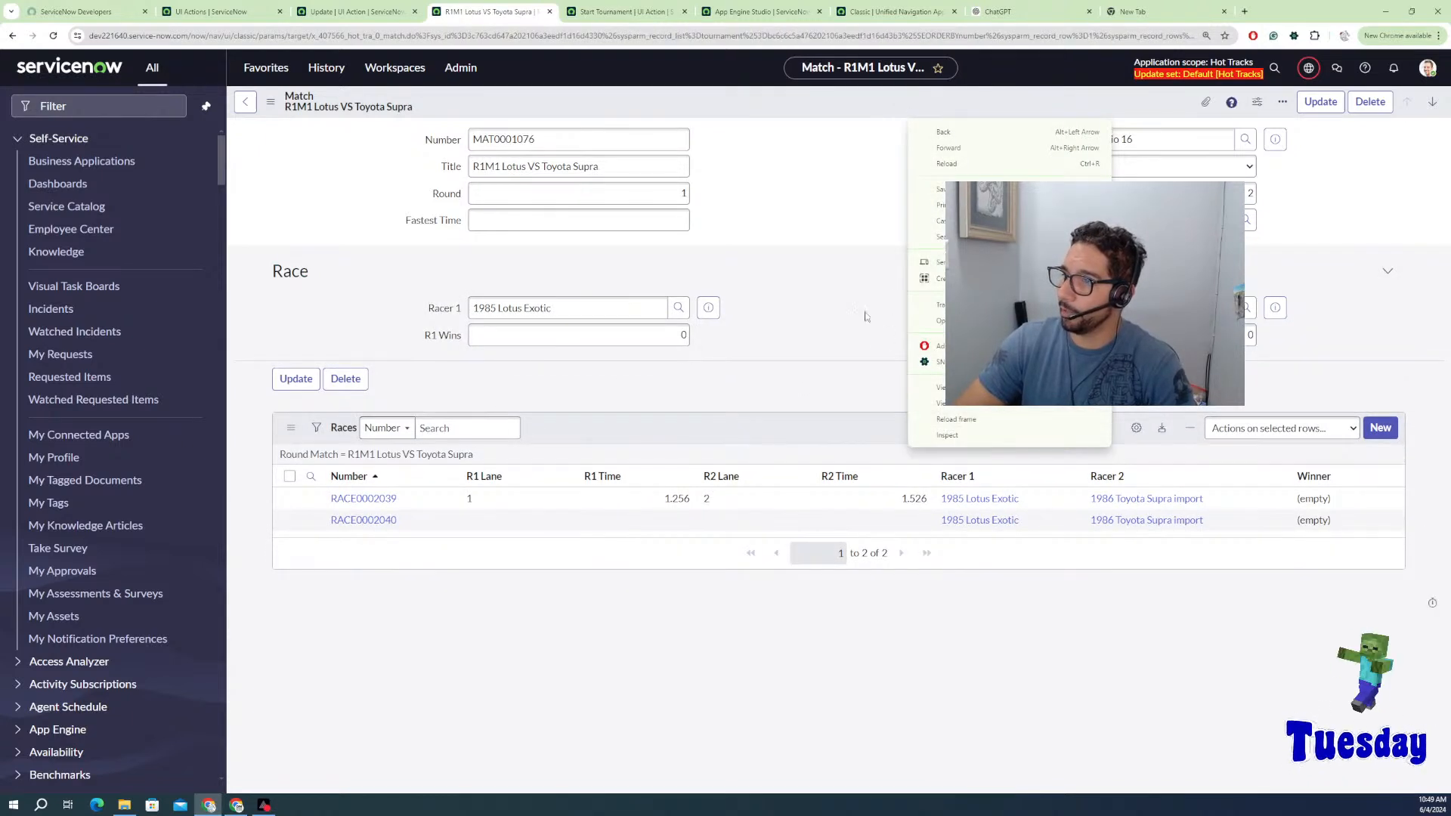
{"action": "right_click", "coordinate": [850, 112]}
{"action": "left_click", "coordinate": [880, 319]}
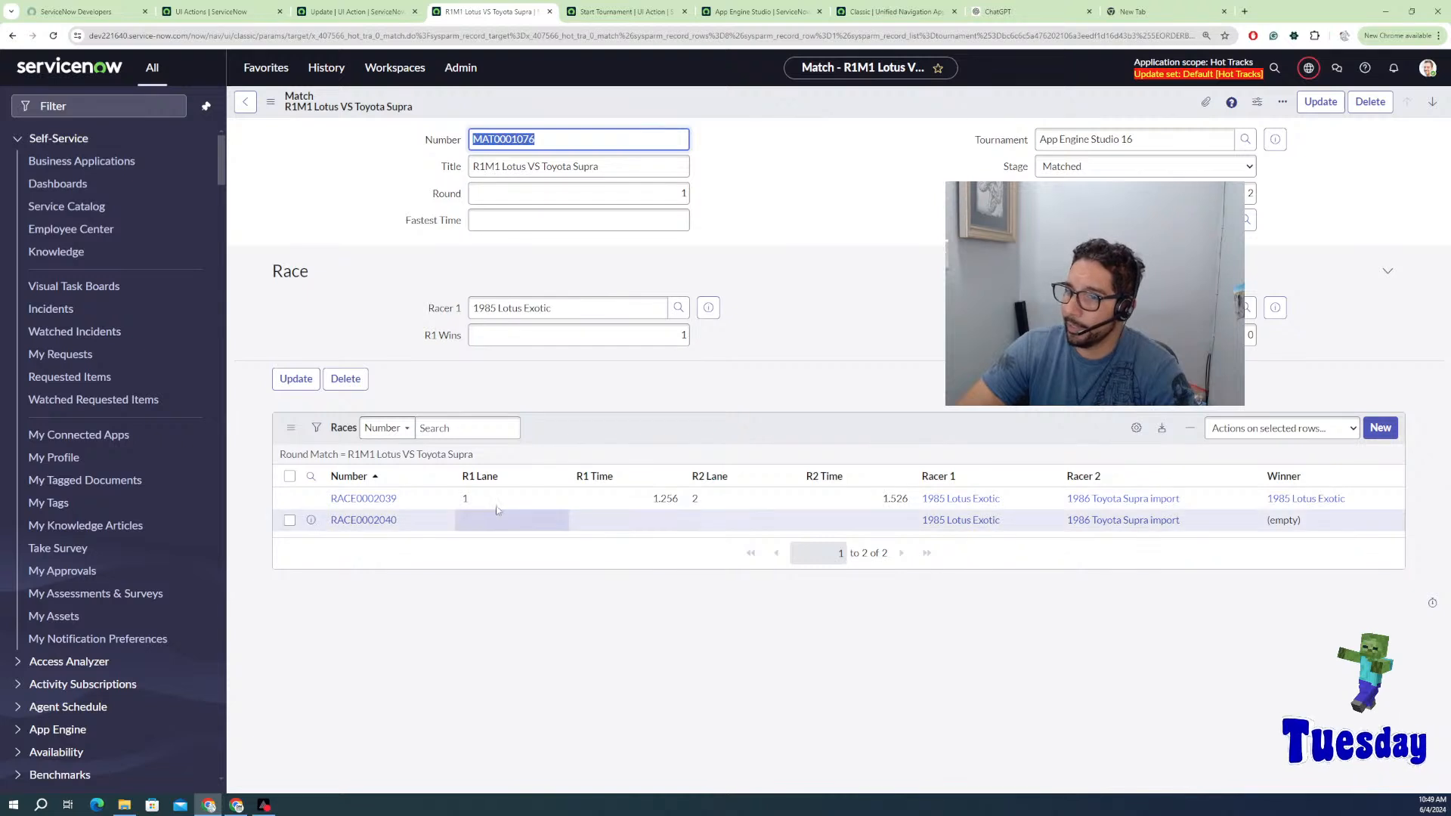
{"action": "left_click", "coordinate": [375, 521]}
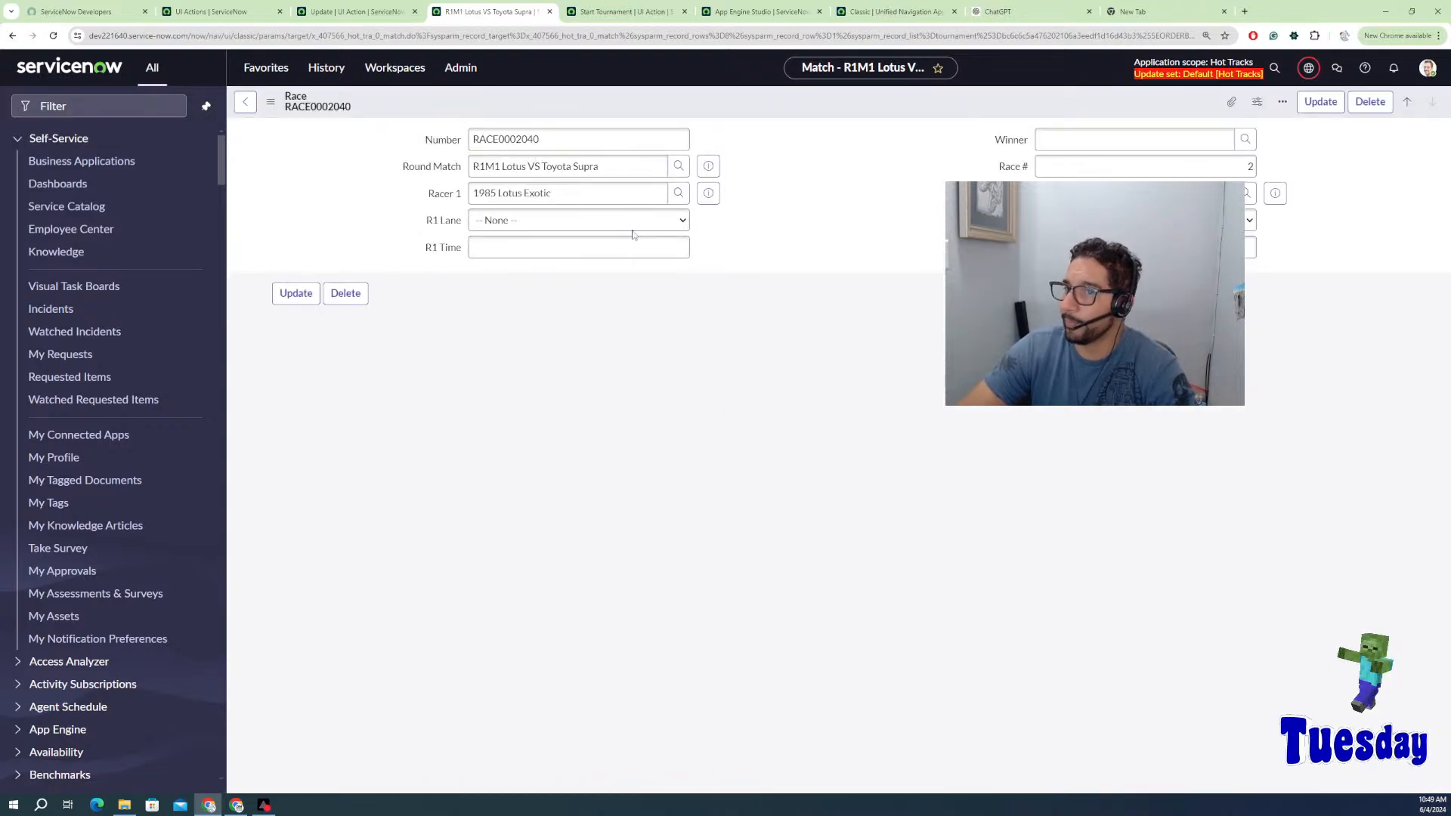
Step: Set RACE0002040 with racer 1 in lane 2 at 1.526, racer 2 at 1.52, and save
{"action": "left_click", "coordinate": [628, 221]}
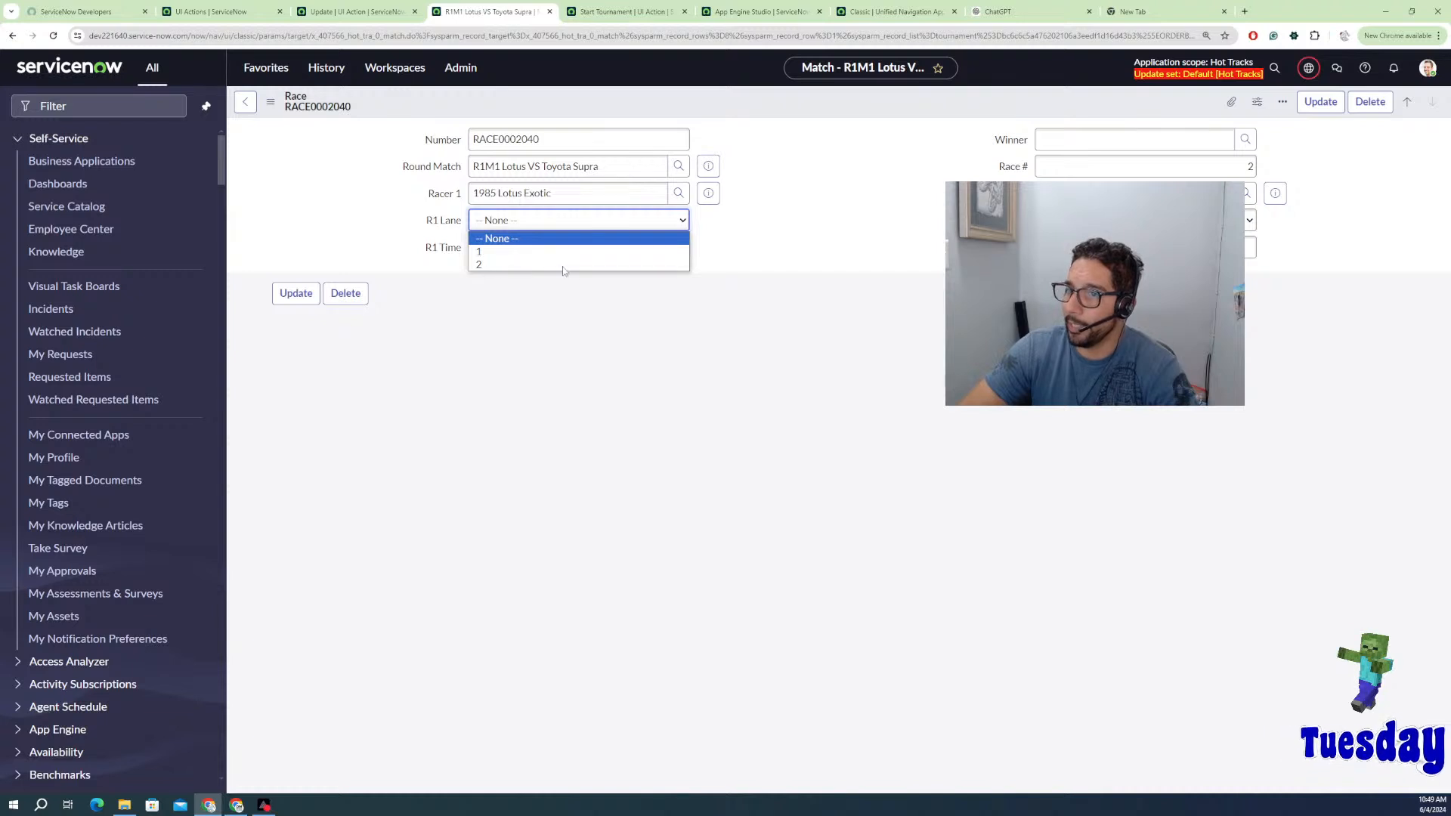
{"action": "left_click", "coordinate": [474, 263]}
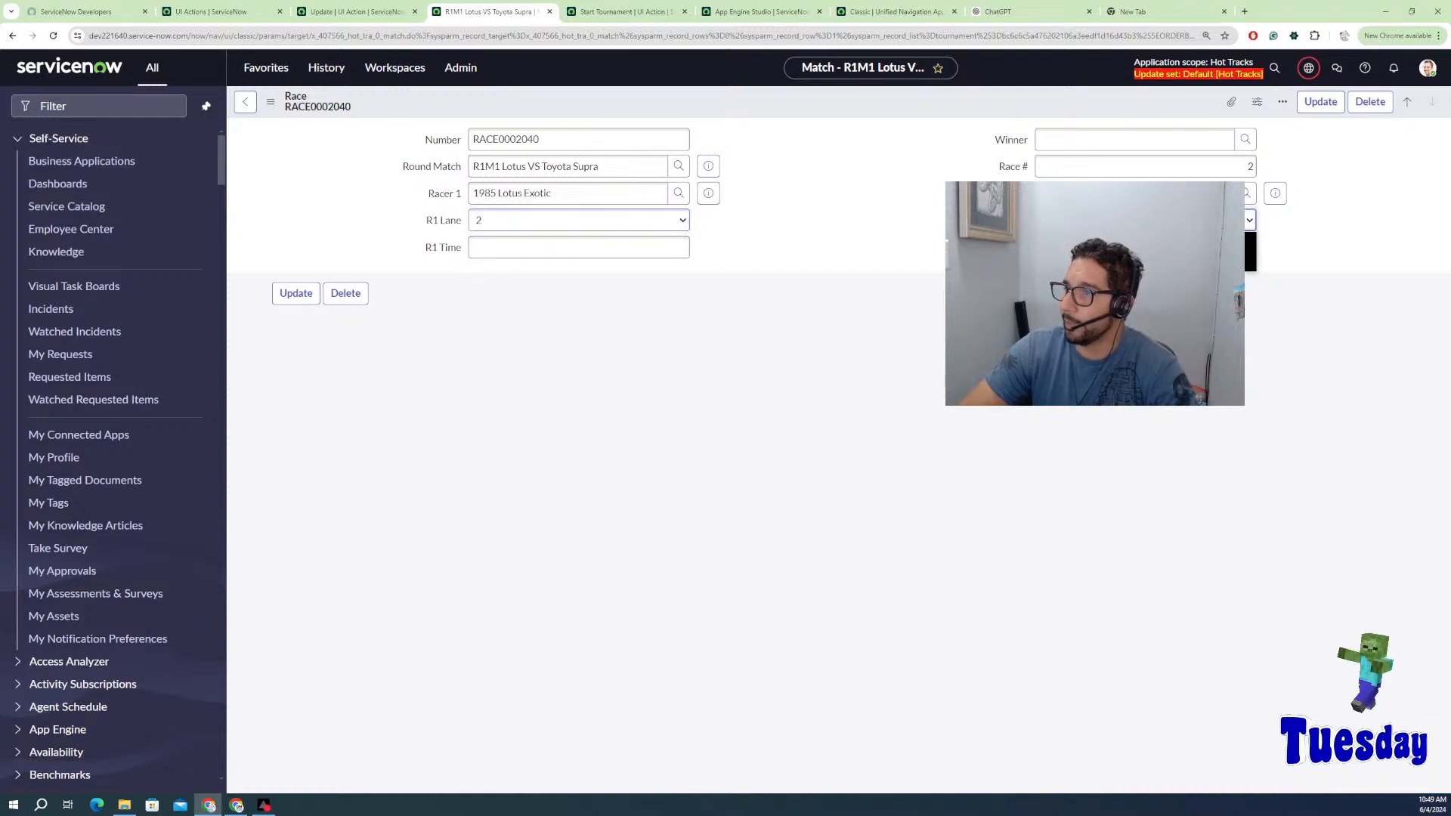
{"action": "left_click", "coordinate": [606, 249]}
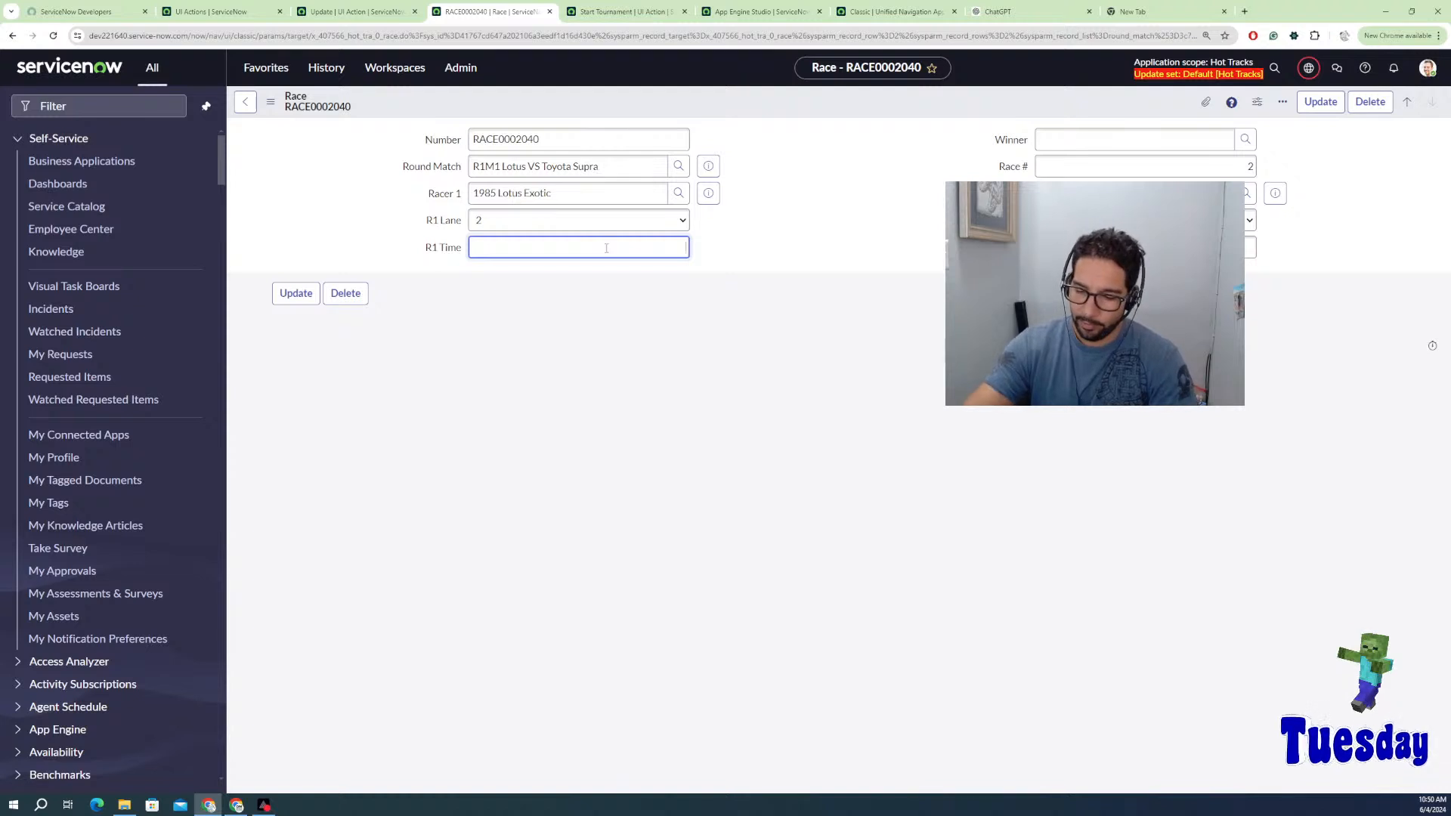
{"action": "type", "text": "1.52"}
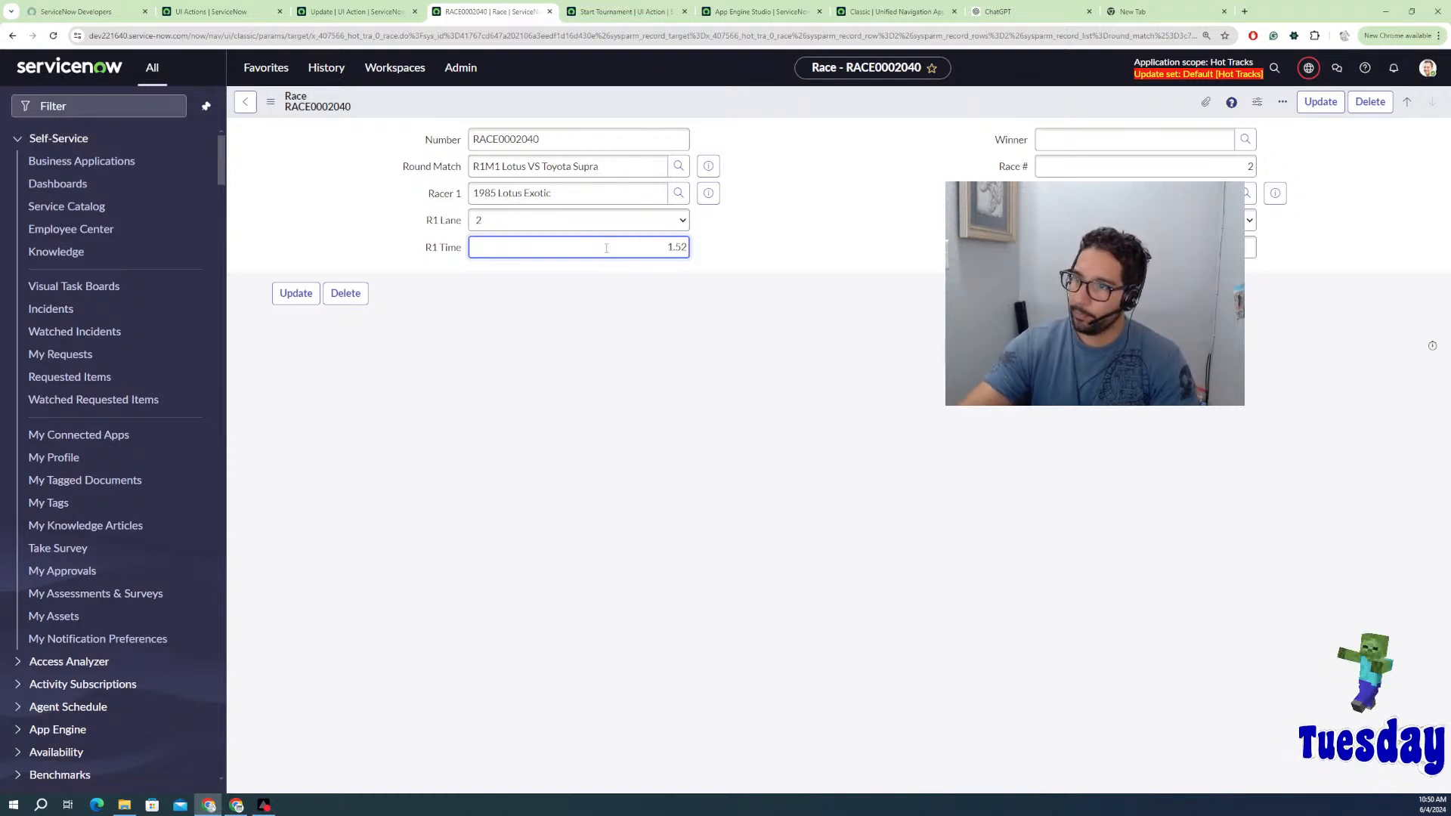
{"action": "type", "text": "6"}
{"action": "key", "text": "Tab"}
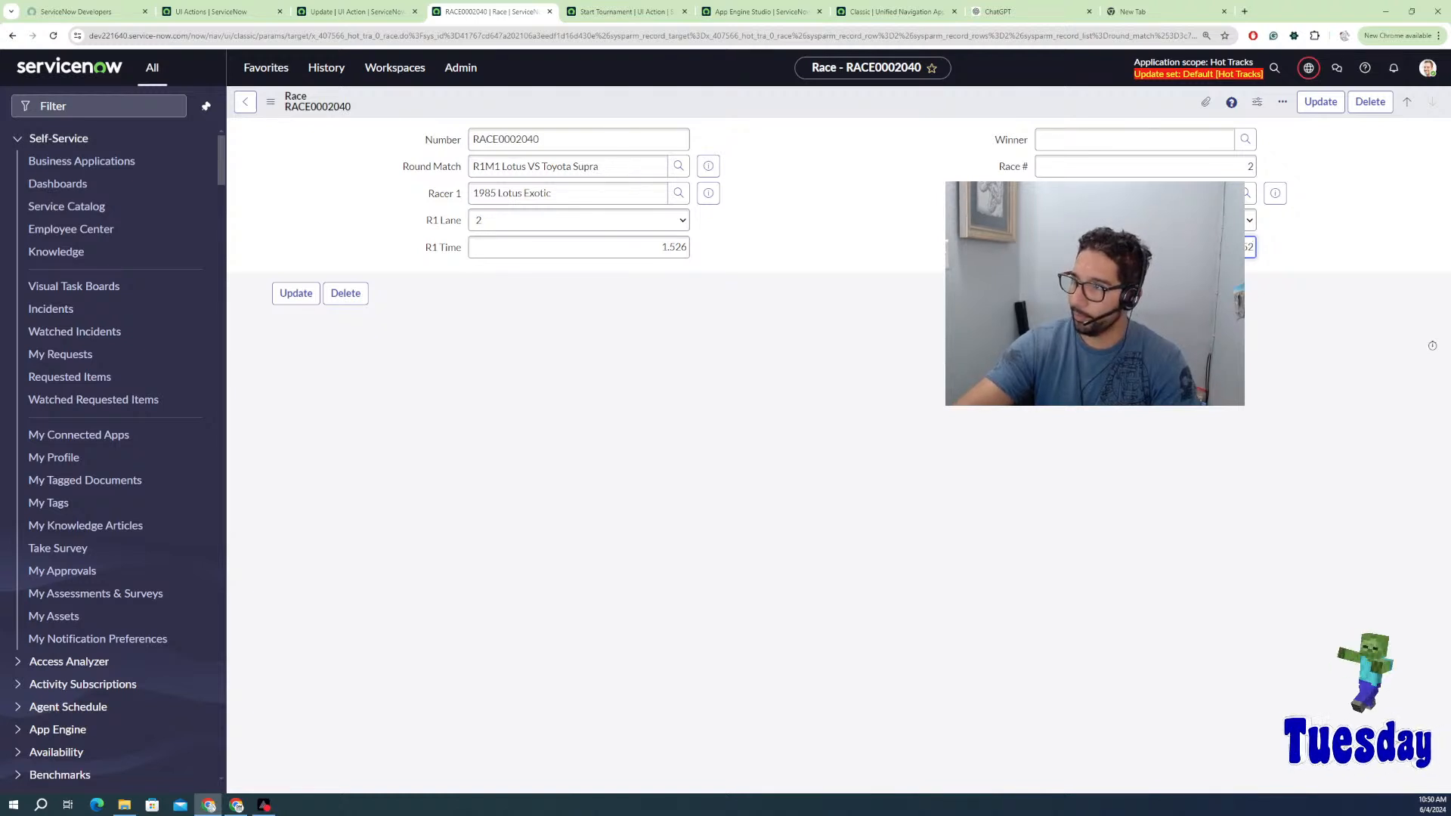
{"action": "right_click", "coordinate": [972, 98]}
{"action": "left_click", "coordinate": [1038, 111]}
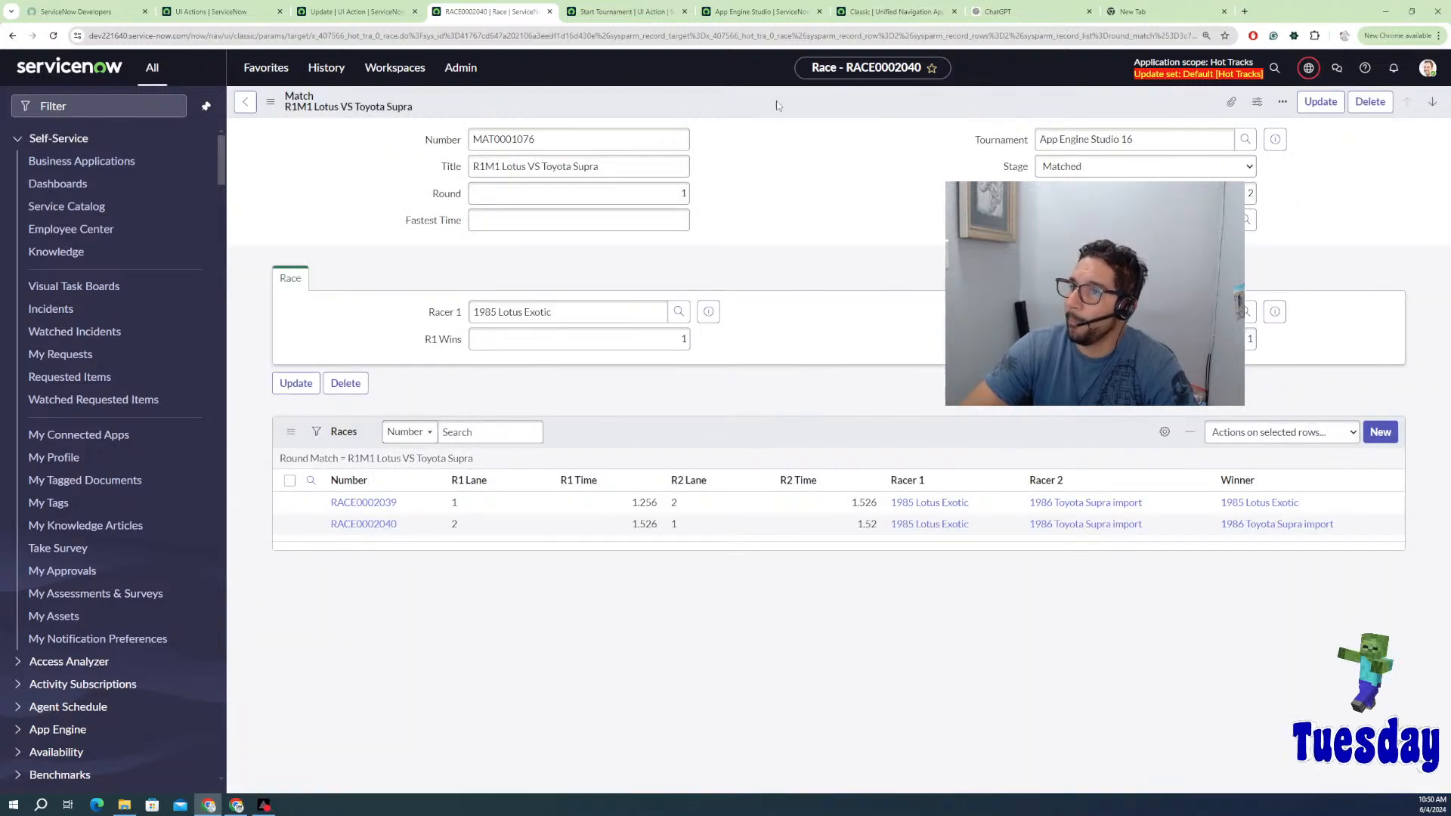
Step: Reload the R1M1 match form to show both race winners
{"action": "right_click", "coordinate": [777, 101]}
{"action": "right_click", "coordinate": [730, 104]}
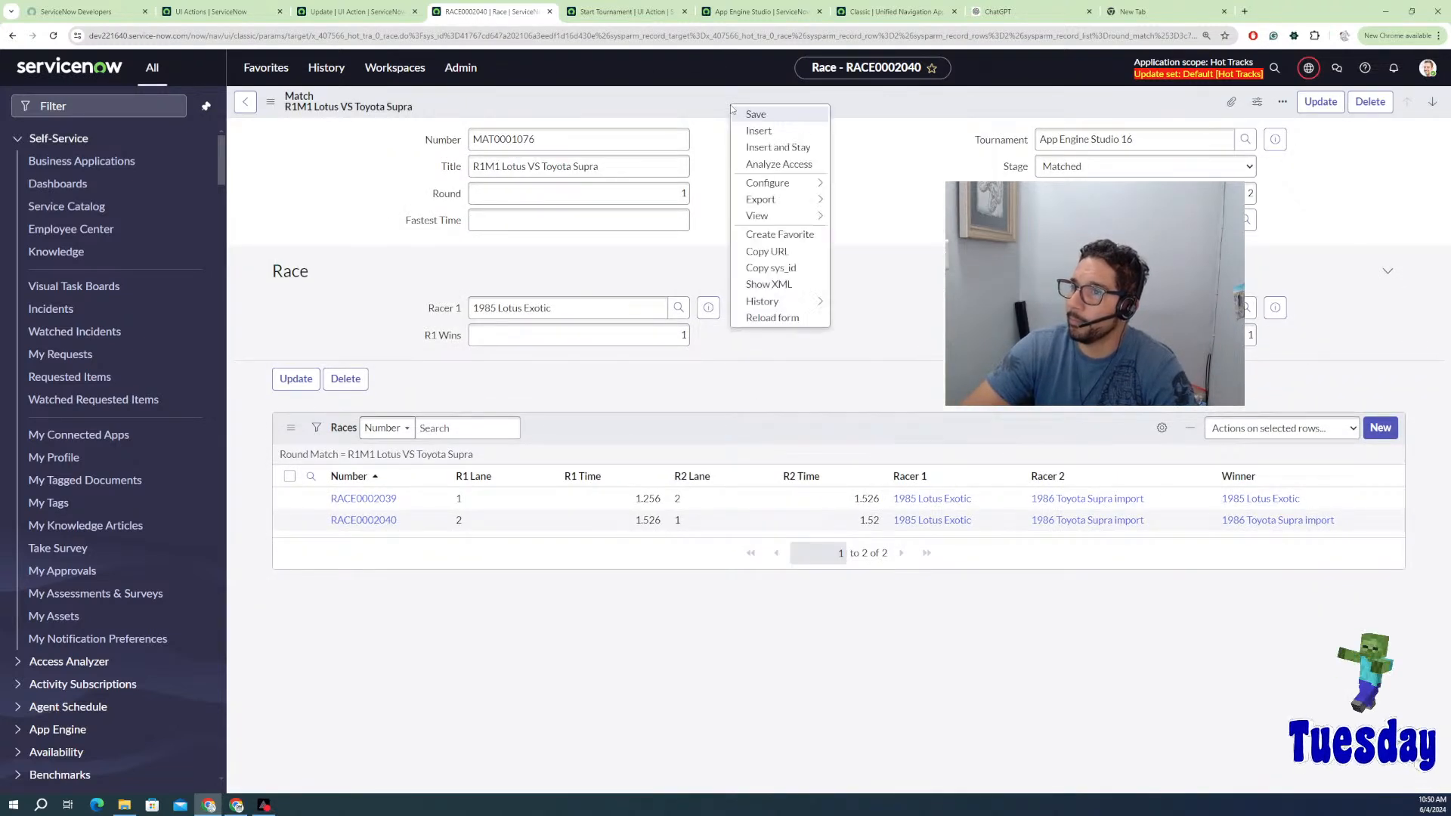
{"action": "left_click", "coordinate": [769, 318]}
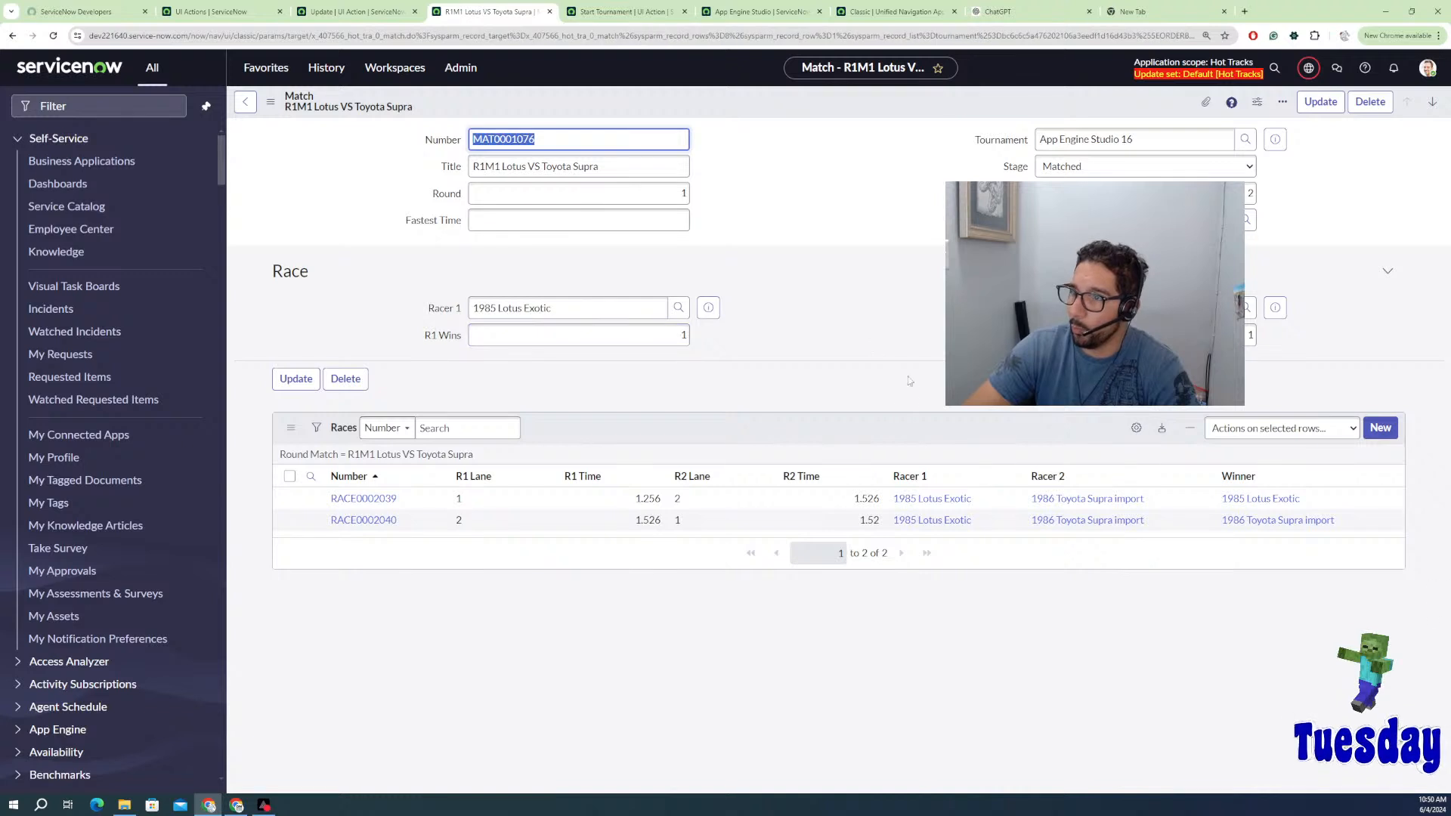
Step: Refresh R1M1's Races list to show the races split one win each
{"action": "right_click", "coordinate": [807, 436]}
{"action": "left_click", "coordinate": [823, 461]}
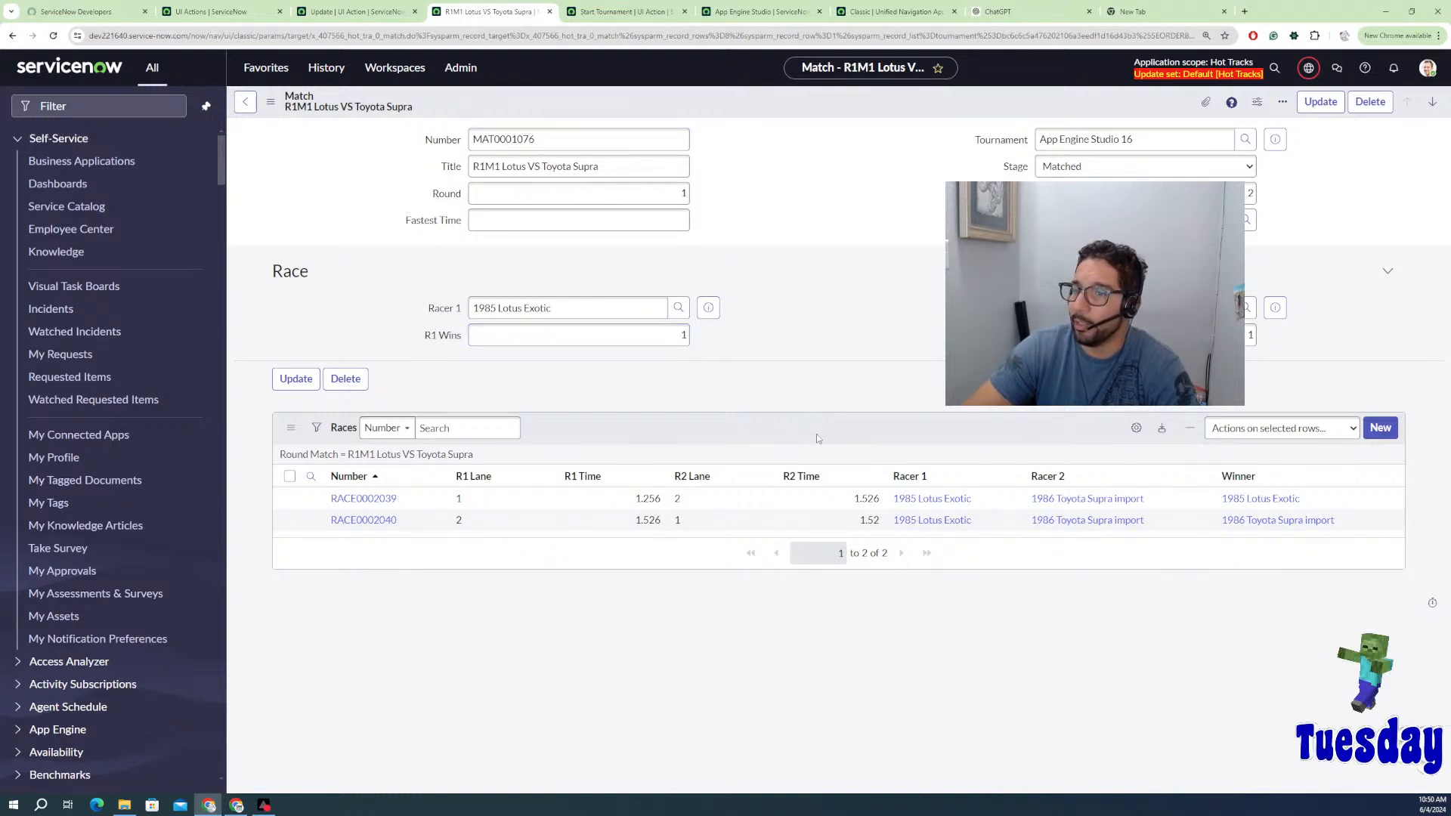
{"action": "right_click", "coordinate": [900, 429]}
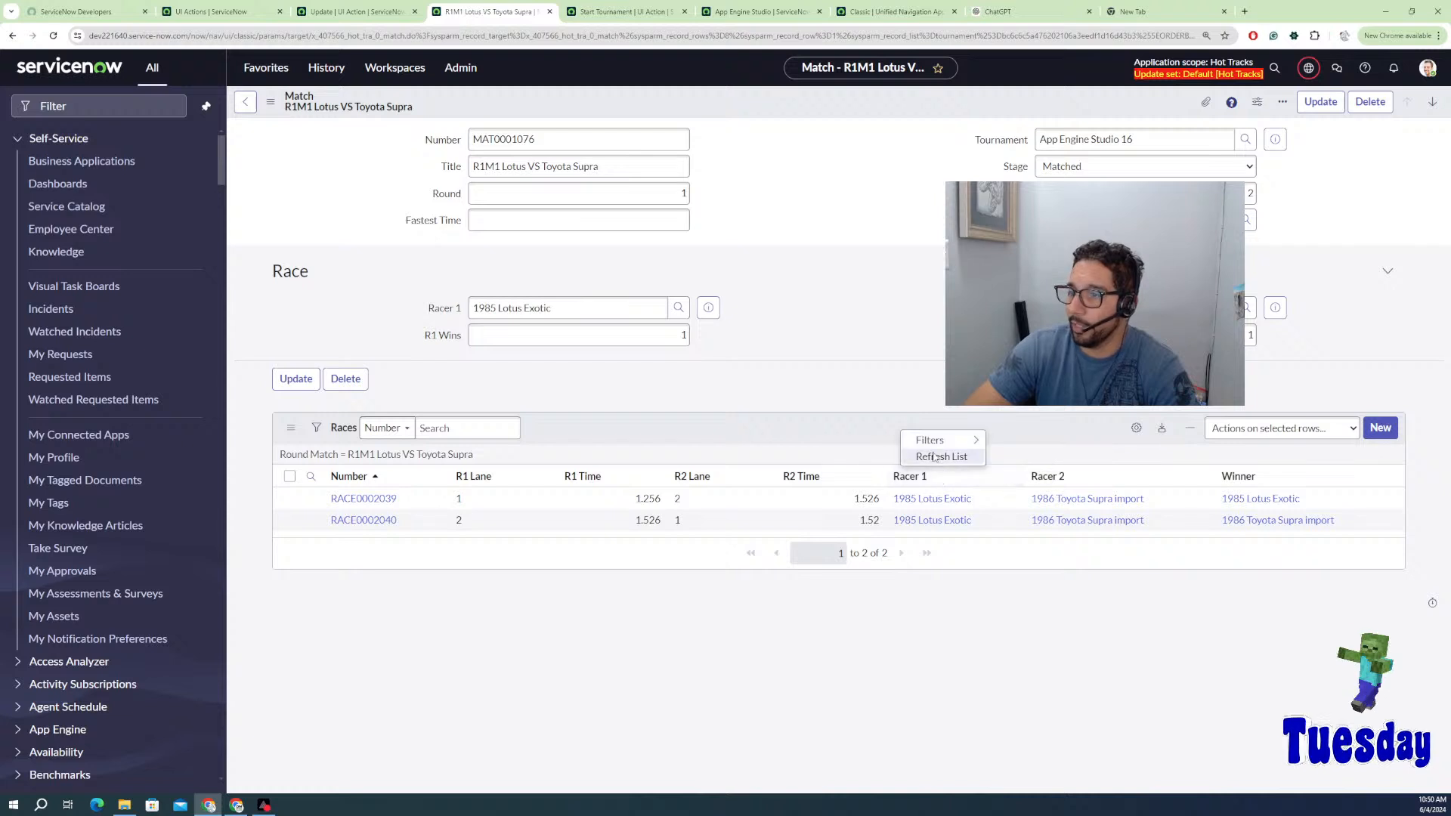
{"action": "left_click", "coordinate": [903, 457]}
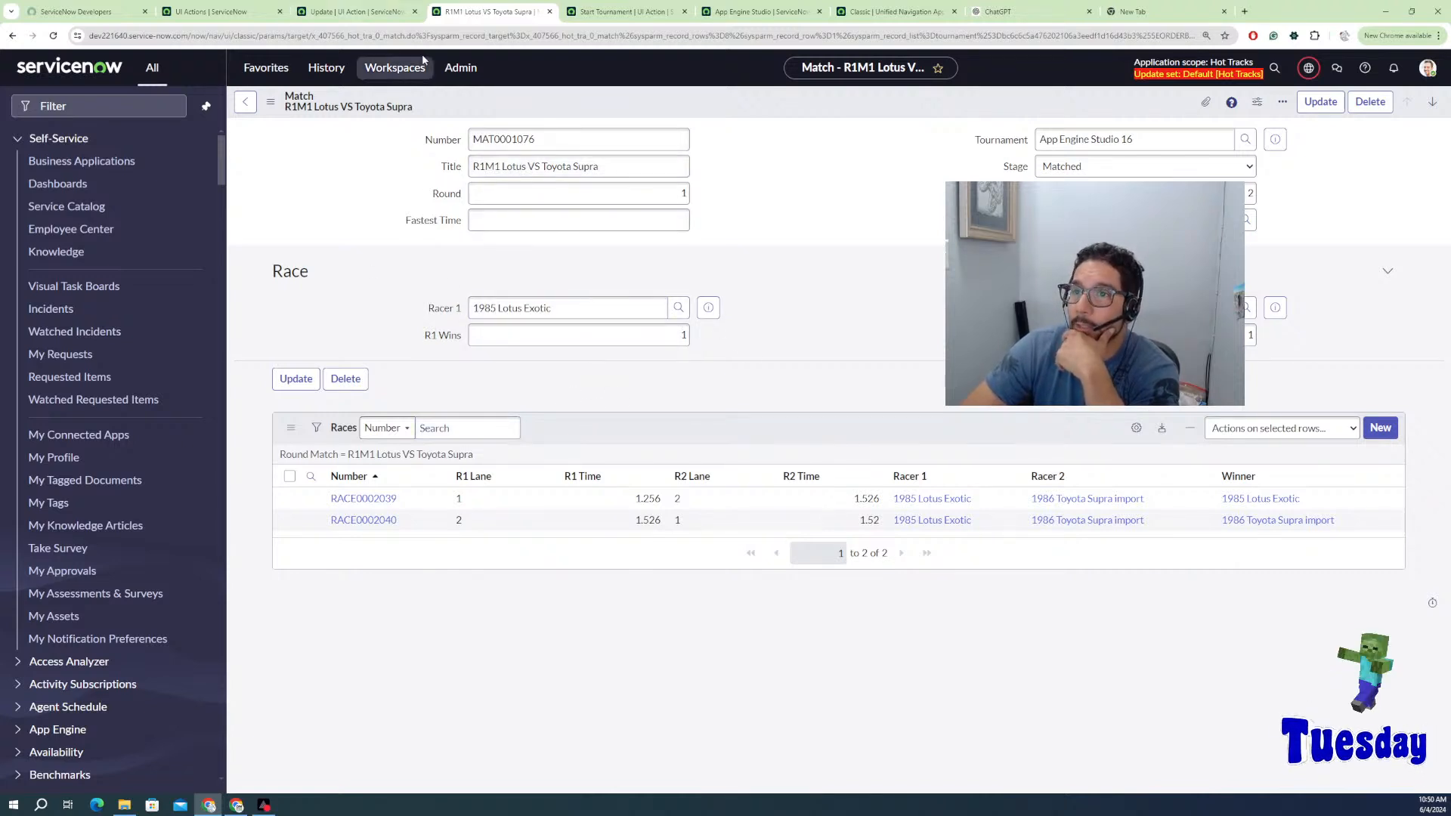
Step: From the Hot Tracks app home, open the Create Match Races flow under logic and automation
{"action": "left_click", "coordinate": [622, 14]}
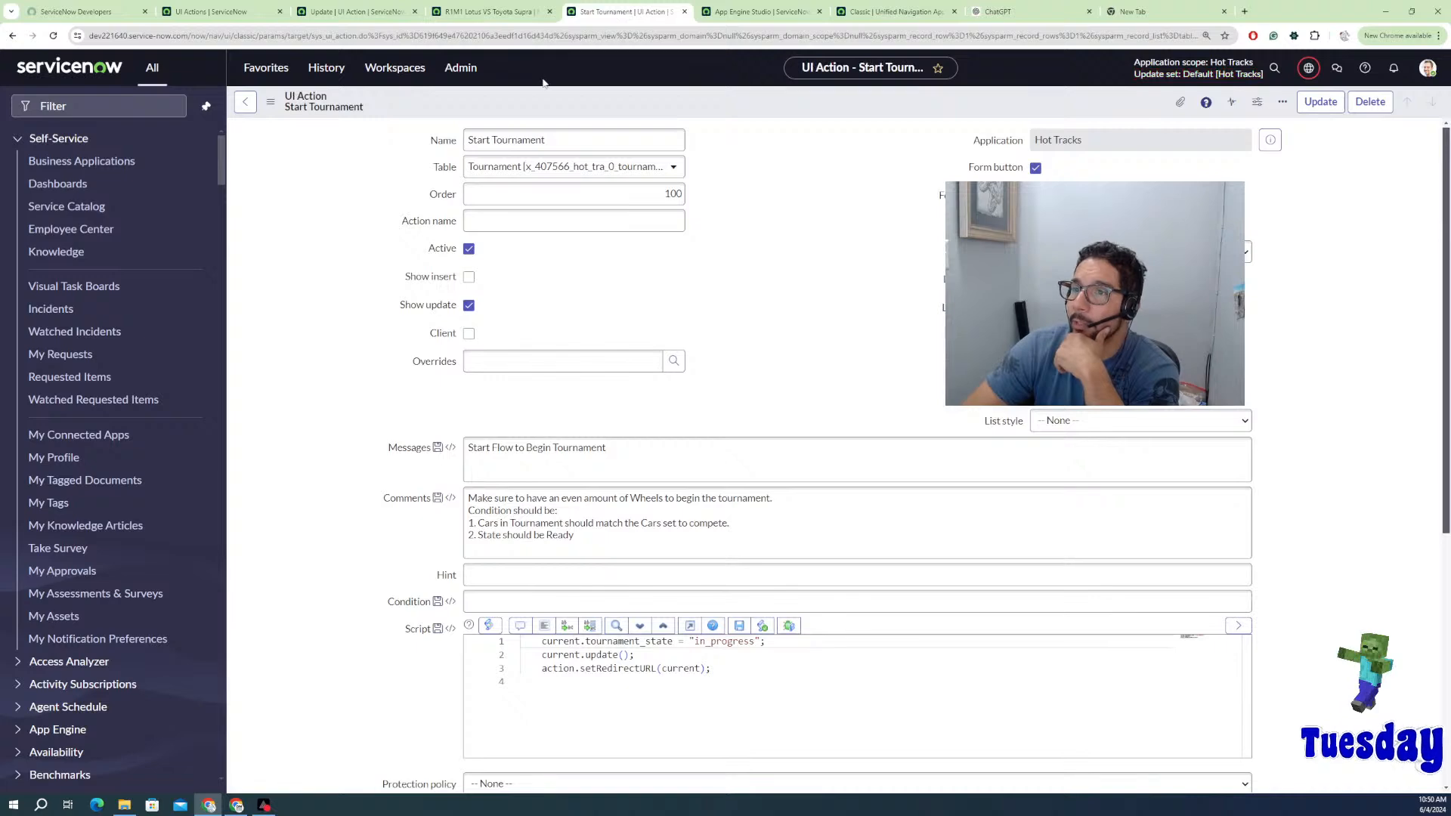
{"action": "left_click", "coordinate": [760, 11]}
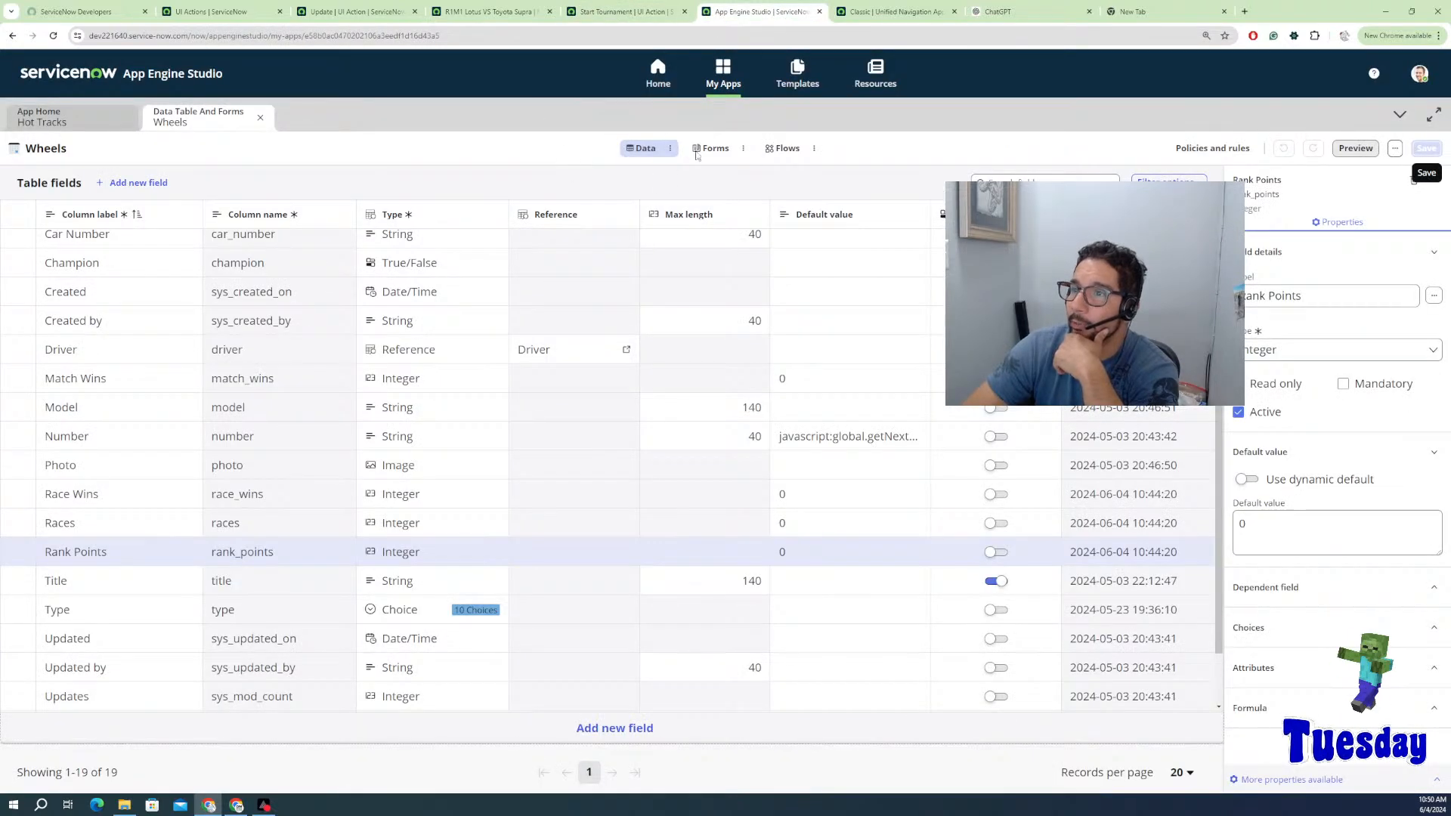
{"action": "left_click", "coordinate": [776, 150]}
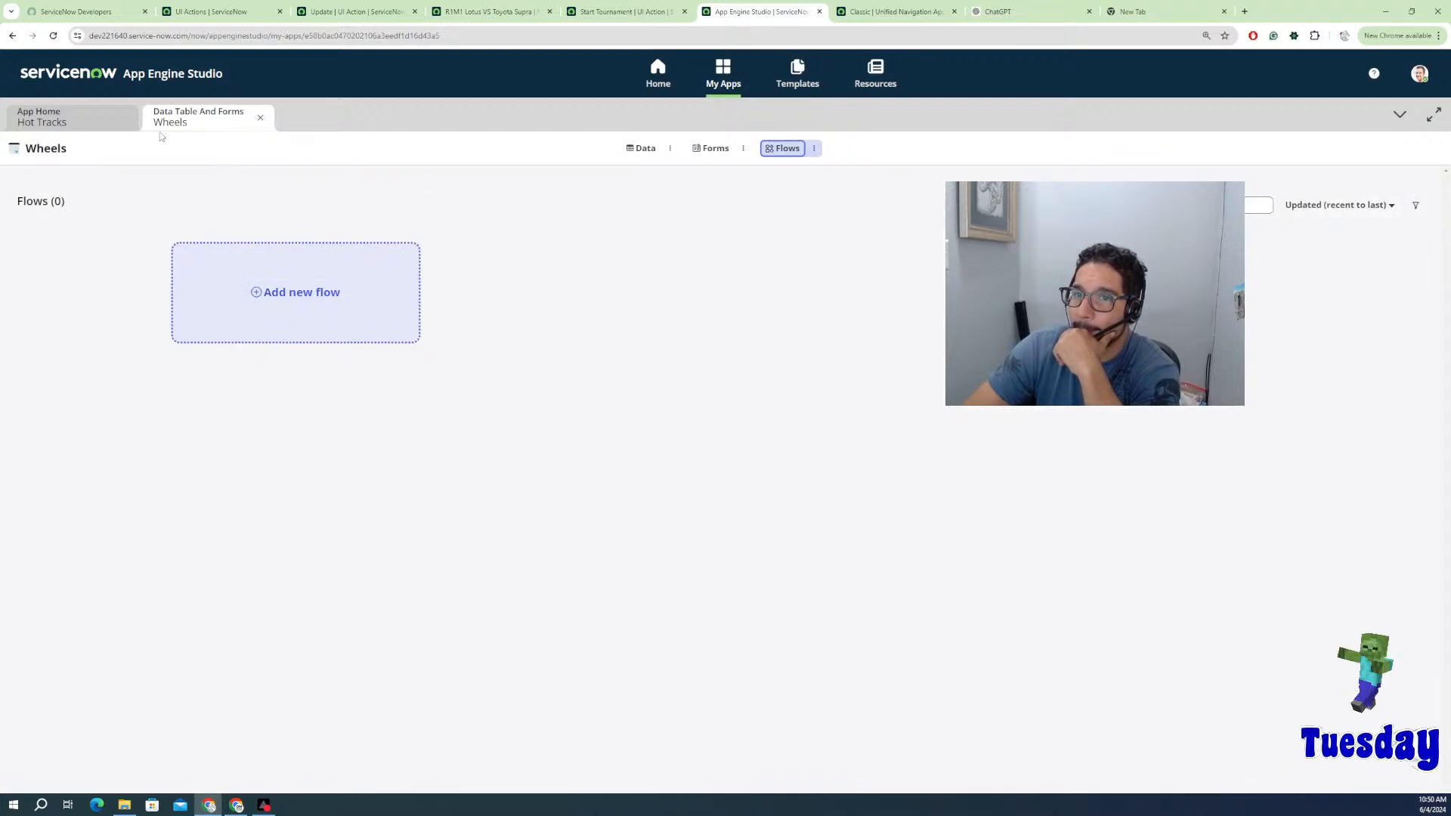
{"action": "left_click", "coordinate": [72, 128]}
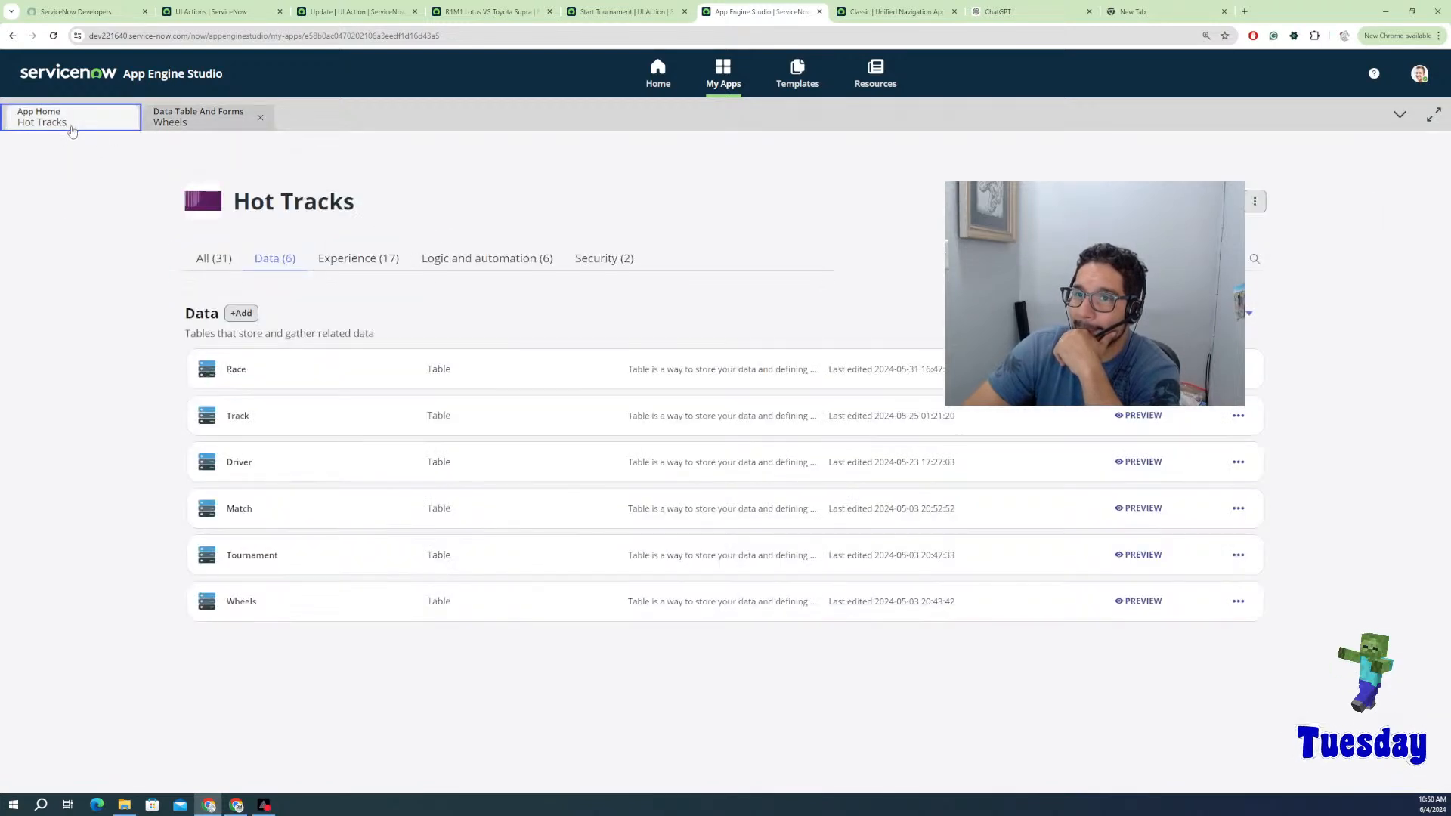
{"action": "left_click", "coordinate": [433, 266]}
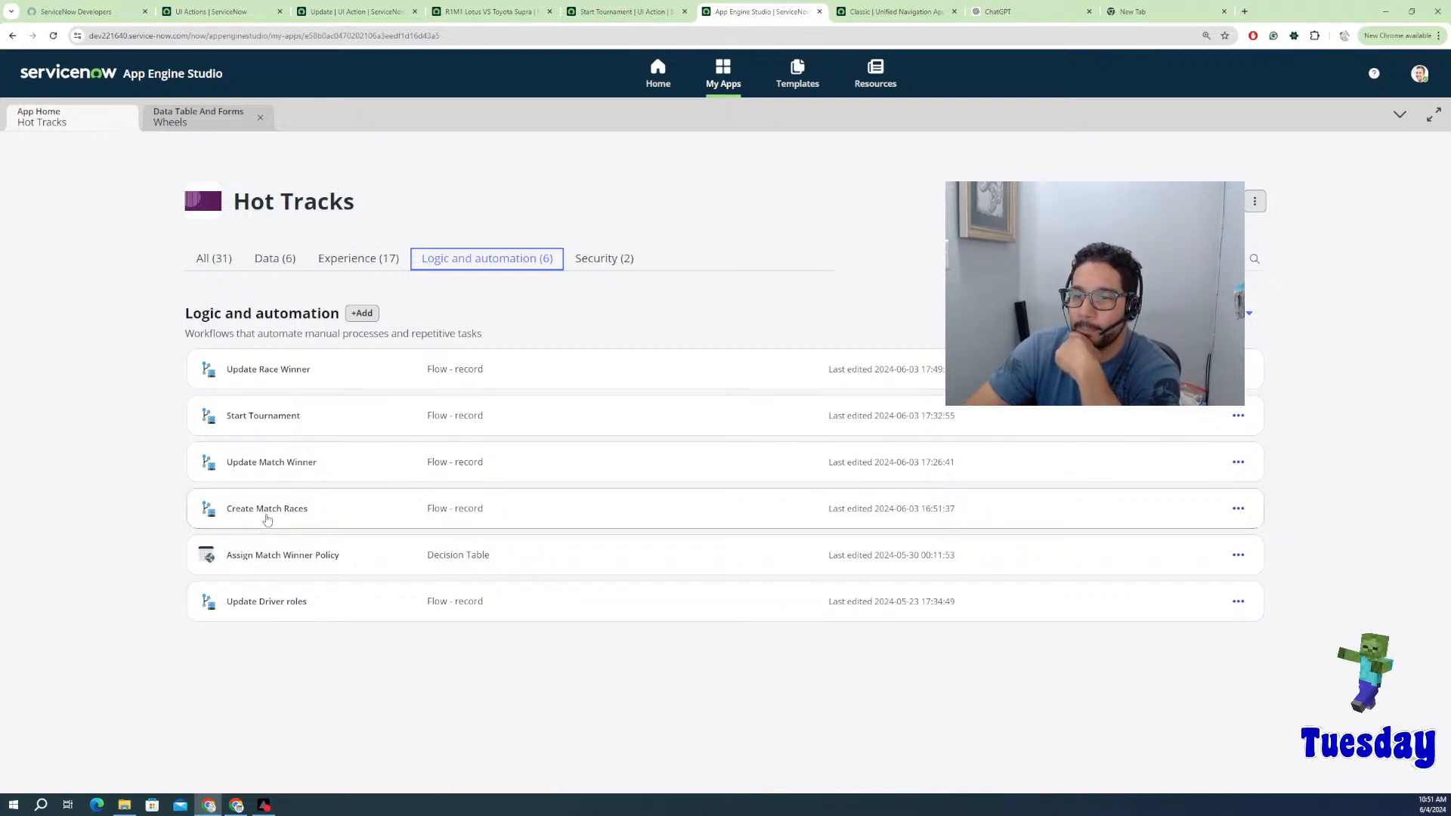
{"action": "left_click", "coordinate": [268, 508]}
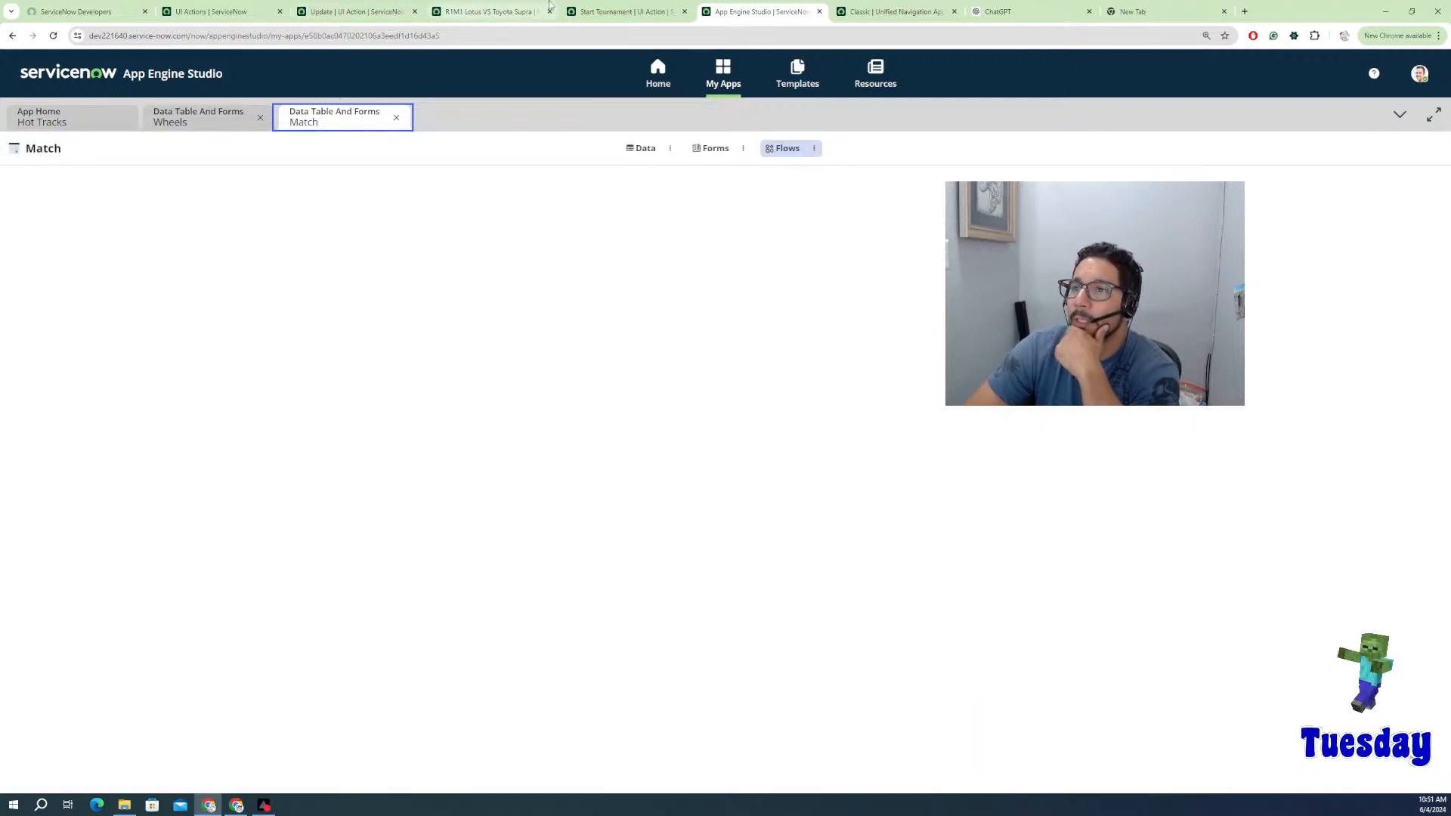
Step: Check the Start Tournament UI Action and R1M1 match tabs, then return to the flow
{"action": "left_click", "coordinate": [601, 12]}
{"action": "key", "text": "ctrl+shift+Tab"}
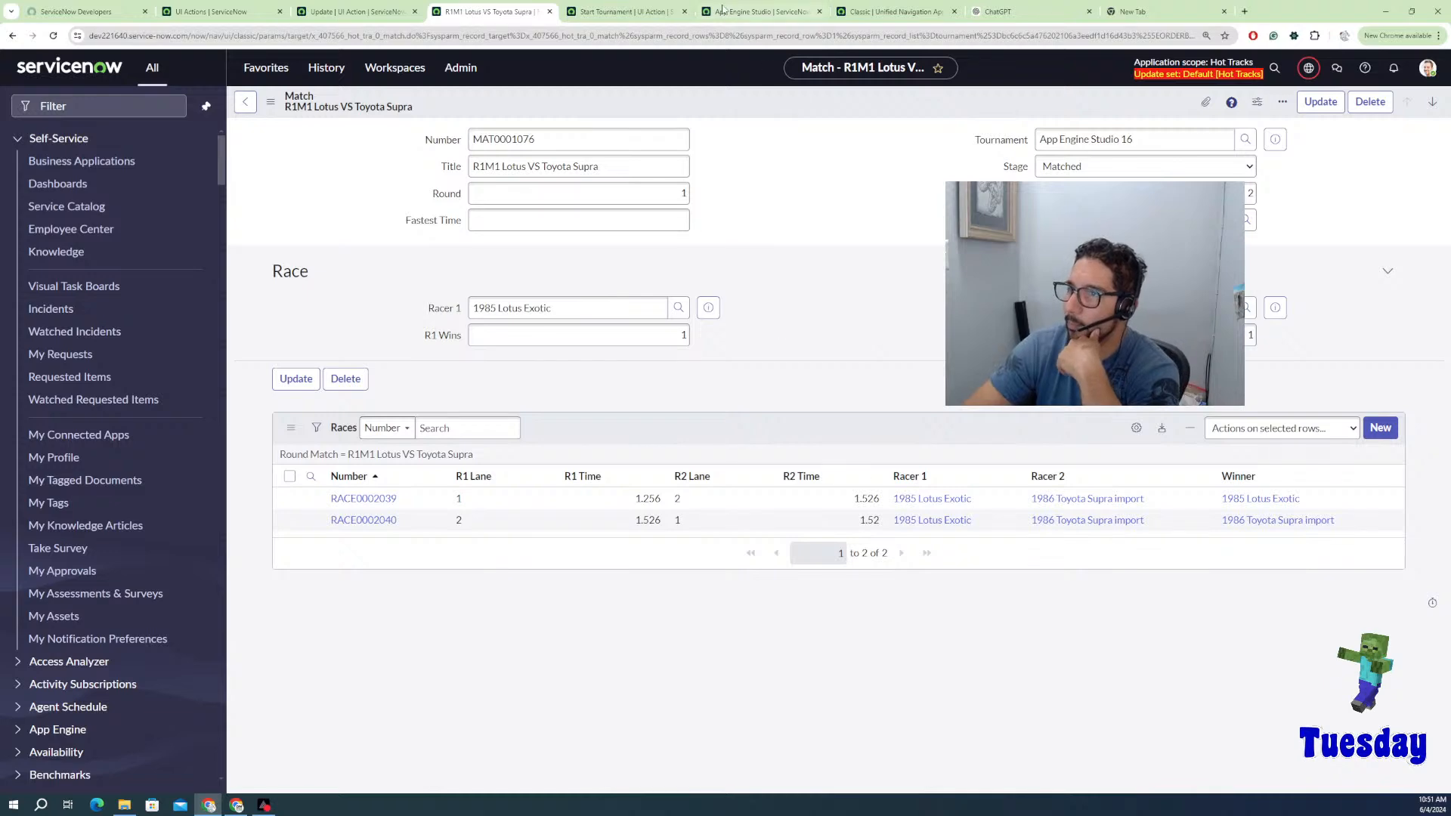
{"action": "left_click", "coordinate": [648, 12]}
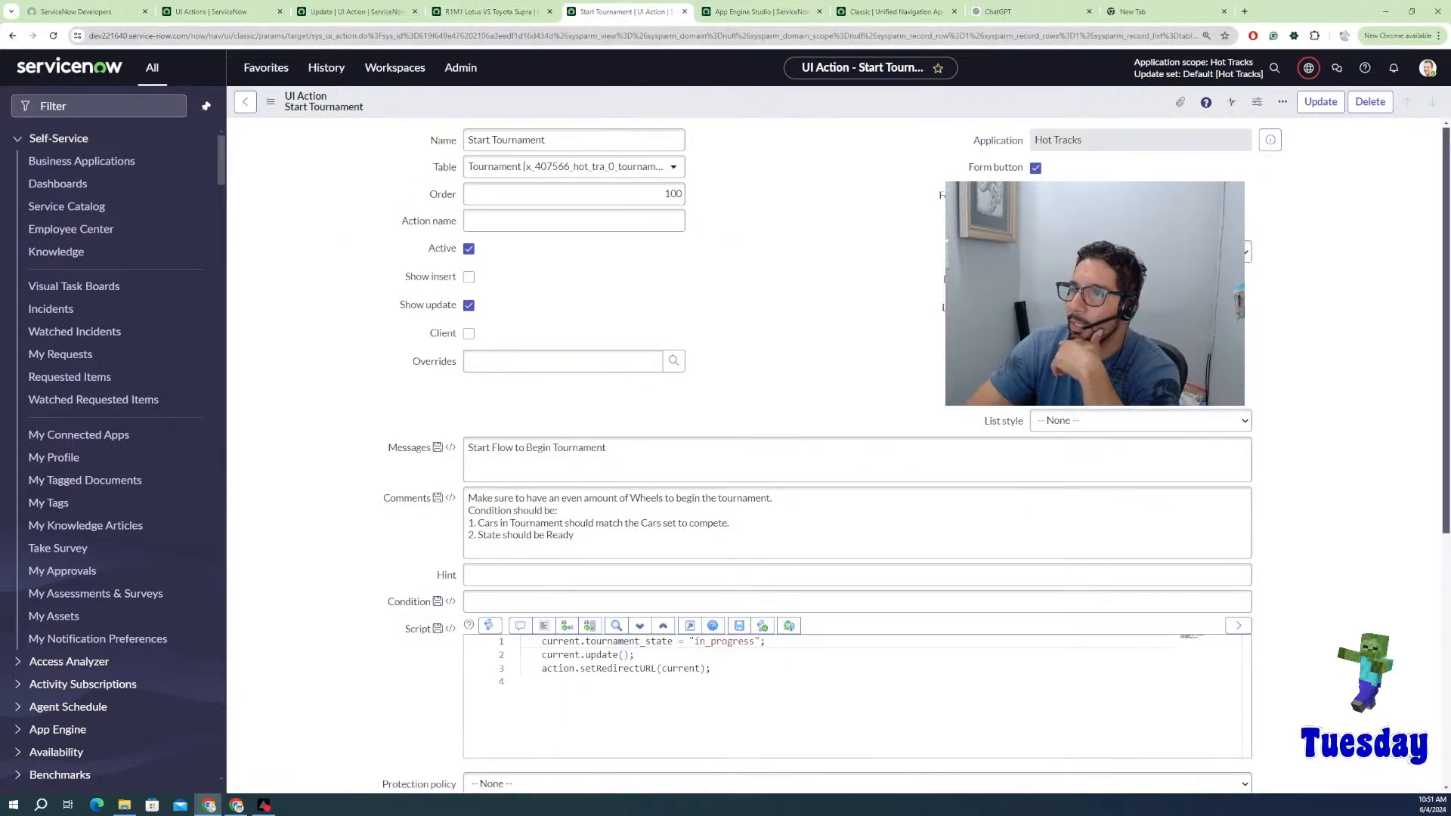
{"action": "left_click", "coordinate": [895, 11]}
{"action": "left_click", "coordinate": [782, 14]}
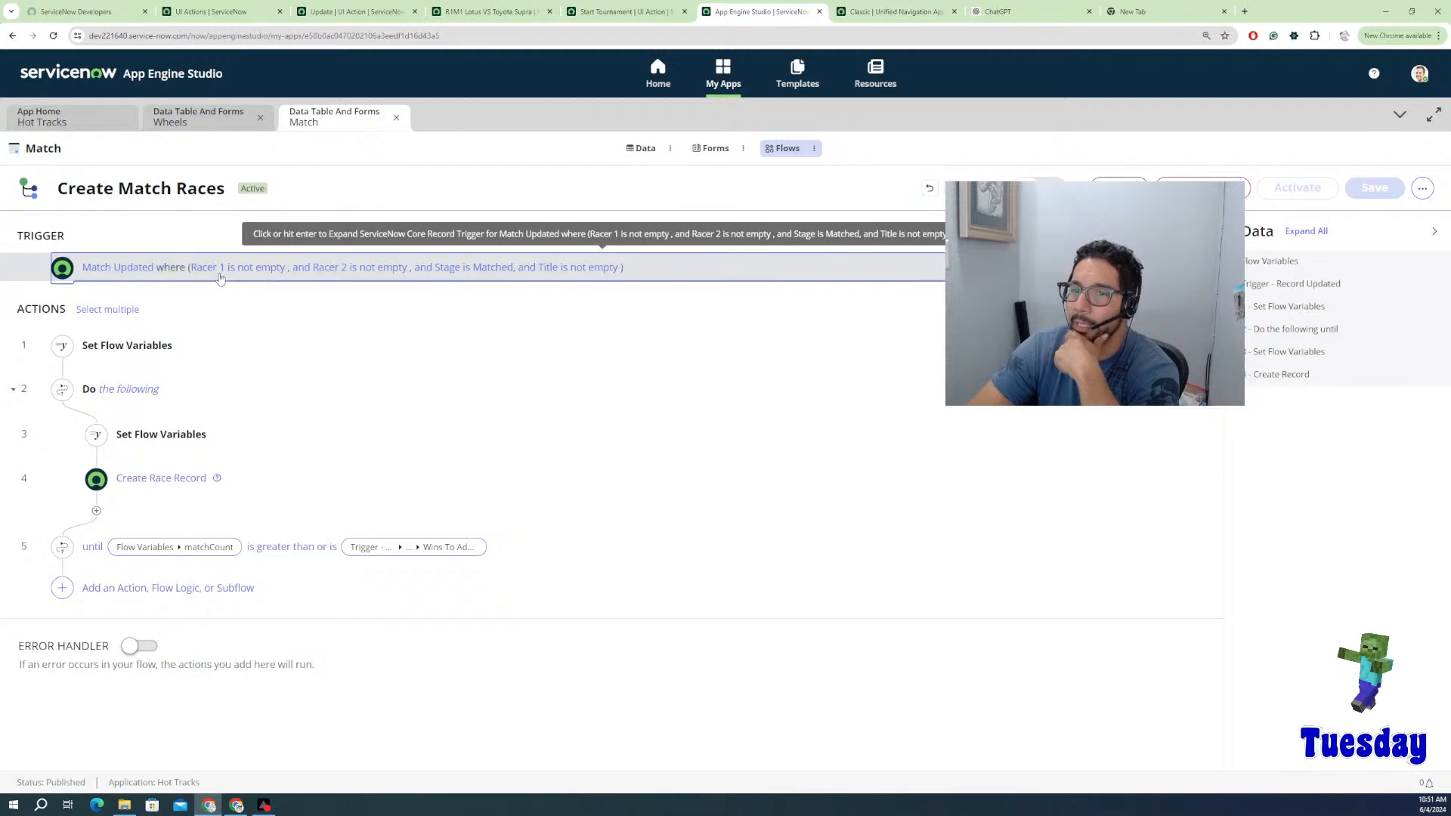
Step: Expand the Create Match Races trigger settings and close the stray empty browser pages
{"action": "left_click", "coordinate": [278, 286]}
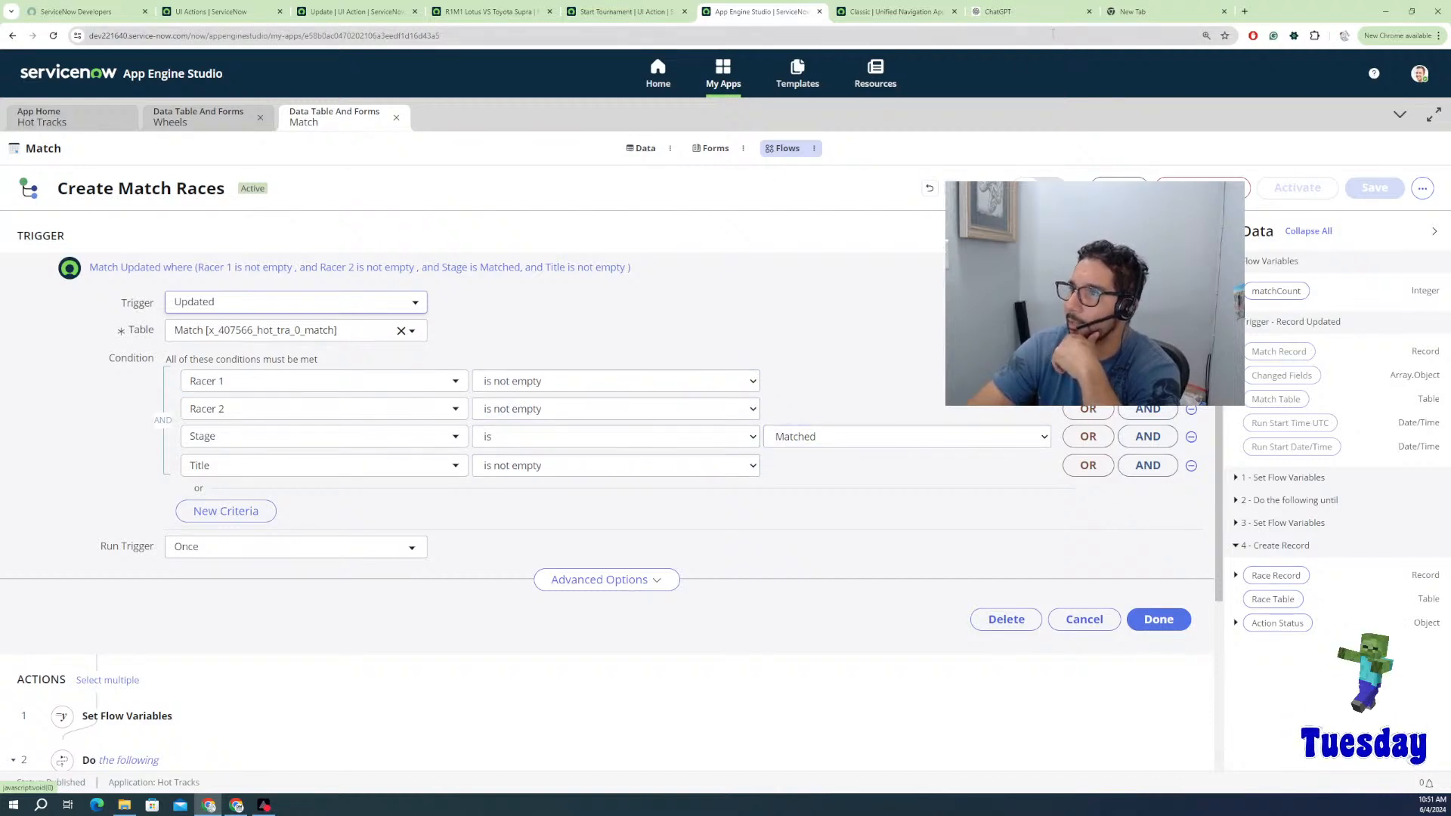
{"action": "left_click", "coordinate": [1138, 12]}
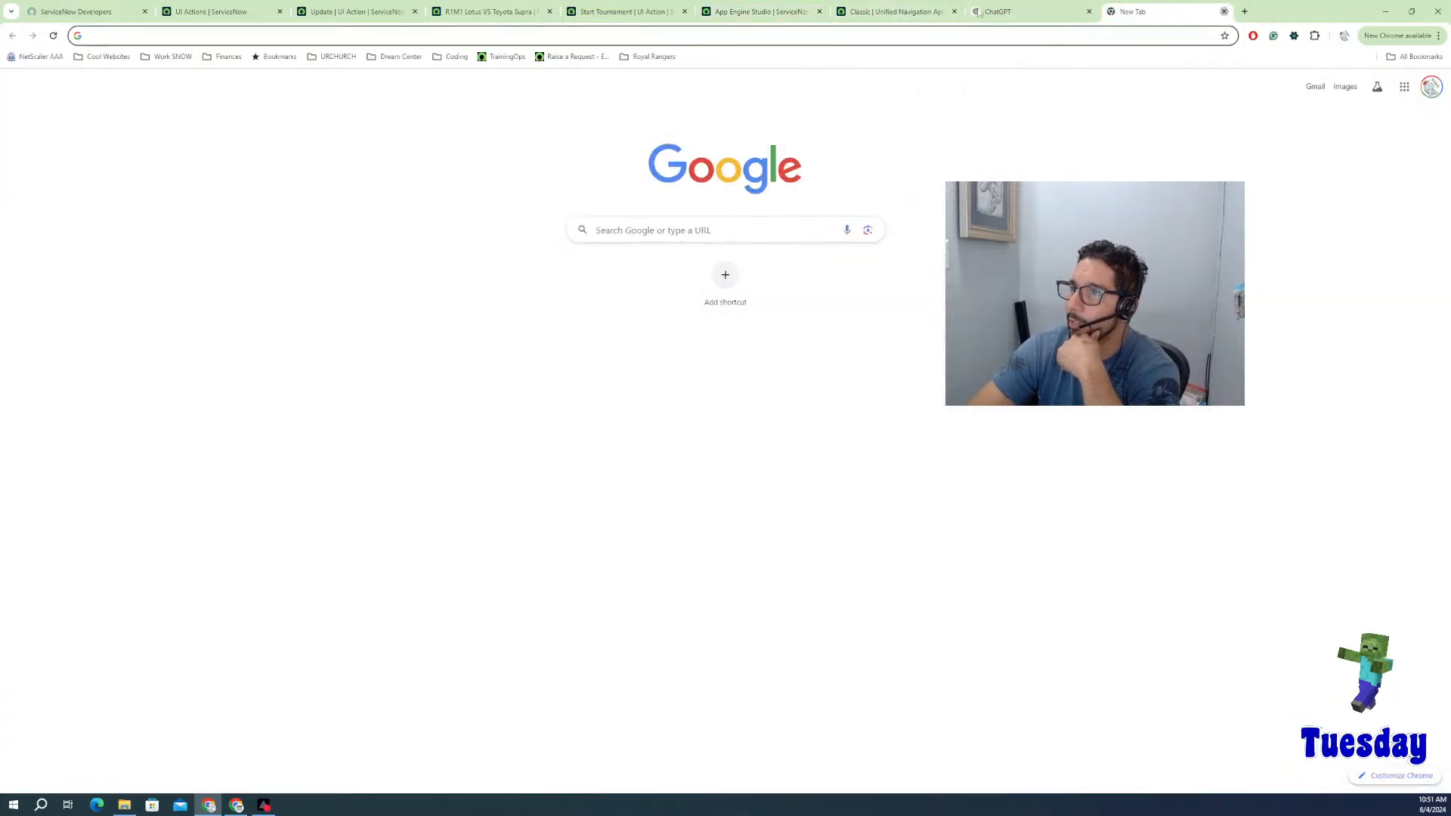
{"action": "left_click", "coordinate": [1224, 12]}
{"action": "left_click", "coordinate": [891, 12]}
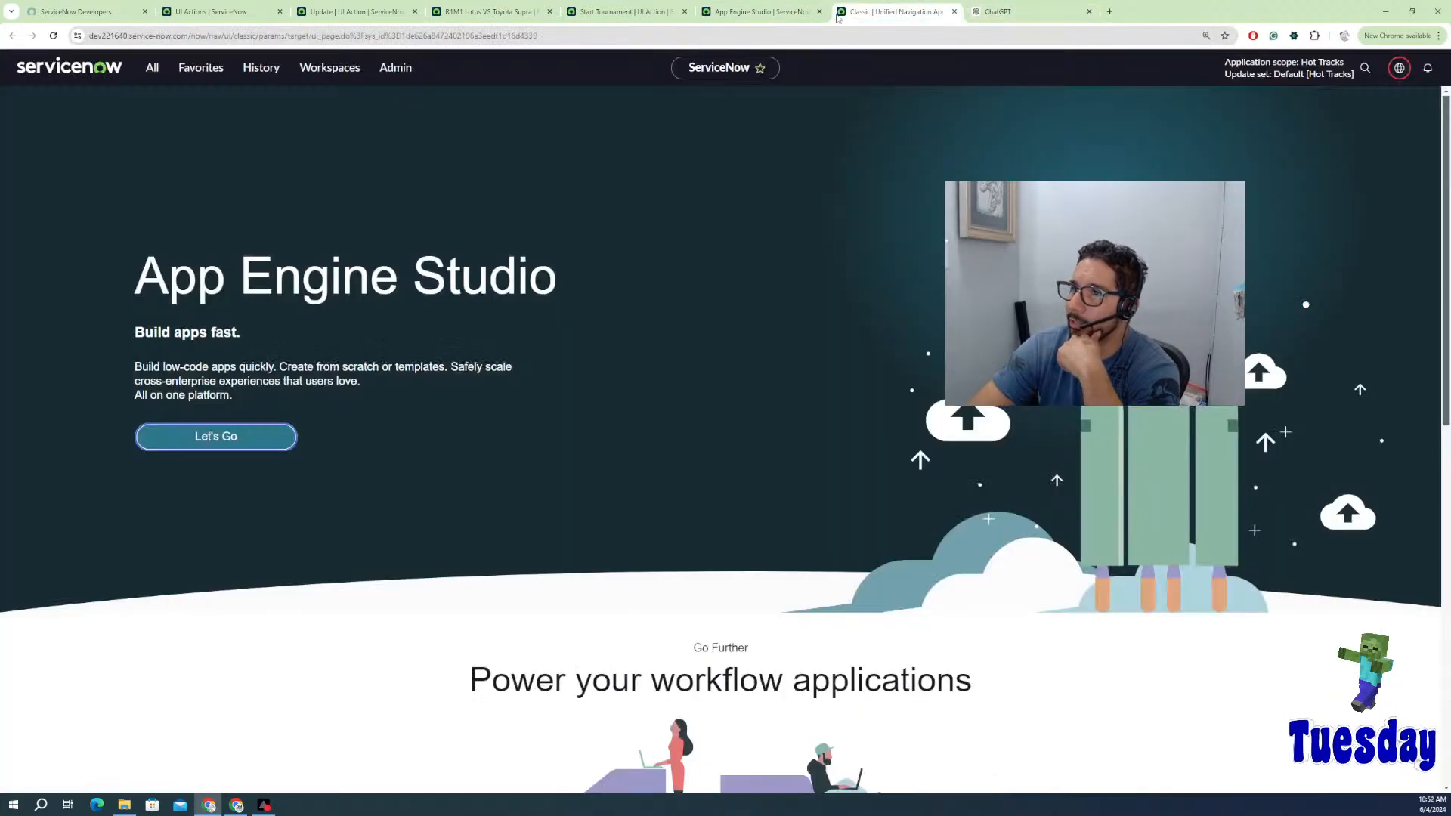
Step: Compare the Start Tournament UI Action and R1M1 Lotus VS Toyota Supra match, then return to the trigger
{"action": "left_click", "coordinate": [631, 12]}
{"action": "left_click", "coordinate": [492, 11]}
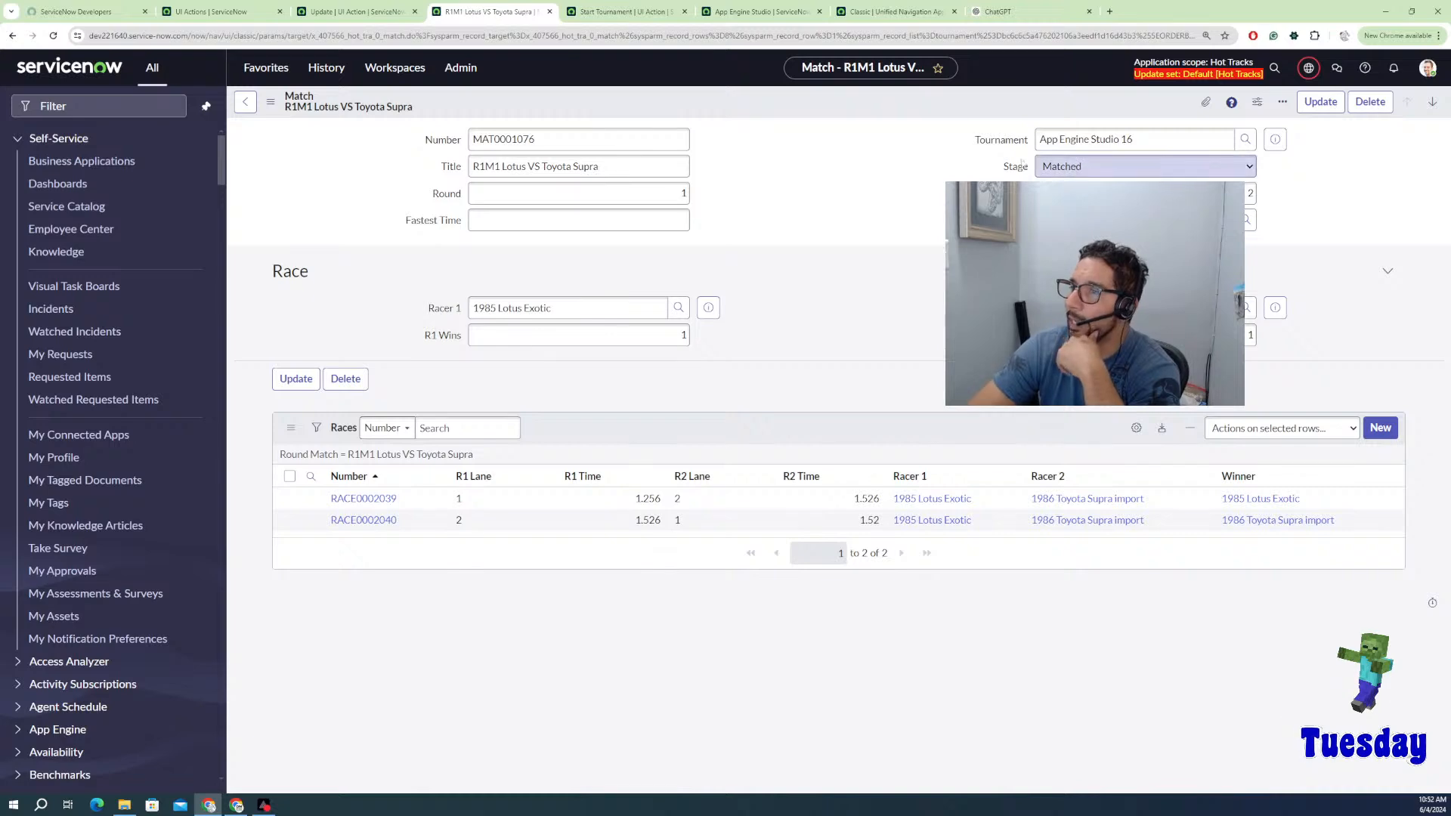
{"action": "left_click", "coordinate": [627, 11]}
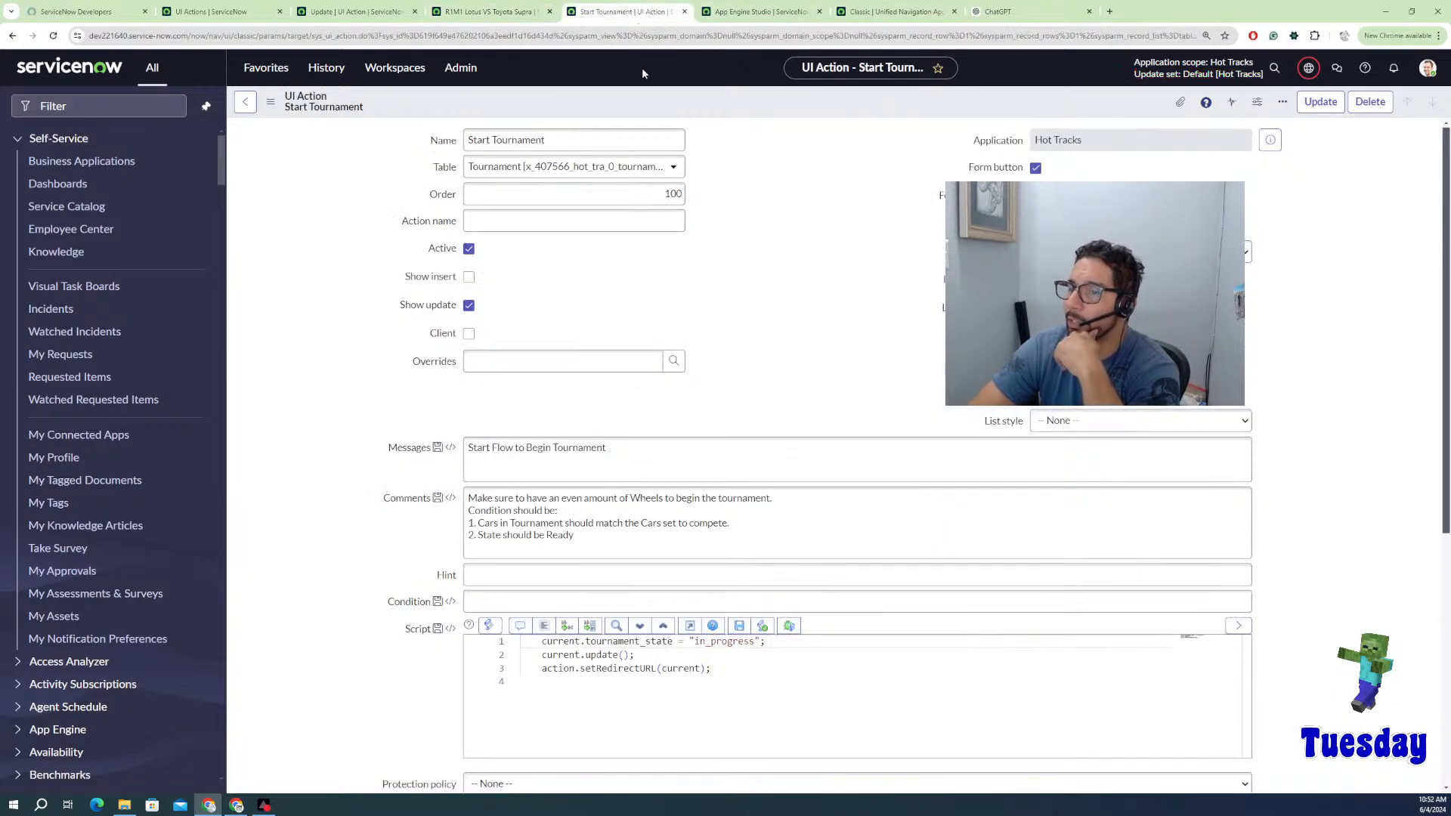
{"action": "left_click", "coordinate": [760, 12]}
{"action": "left_click", "coordinate": [487, 12]}
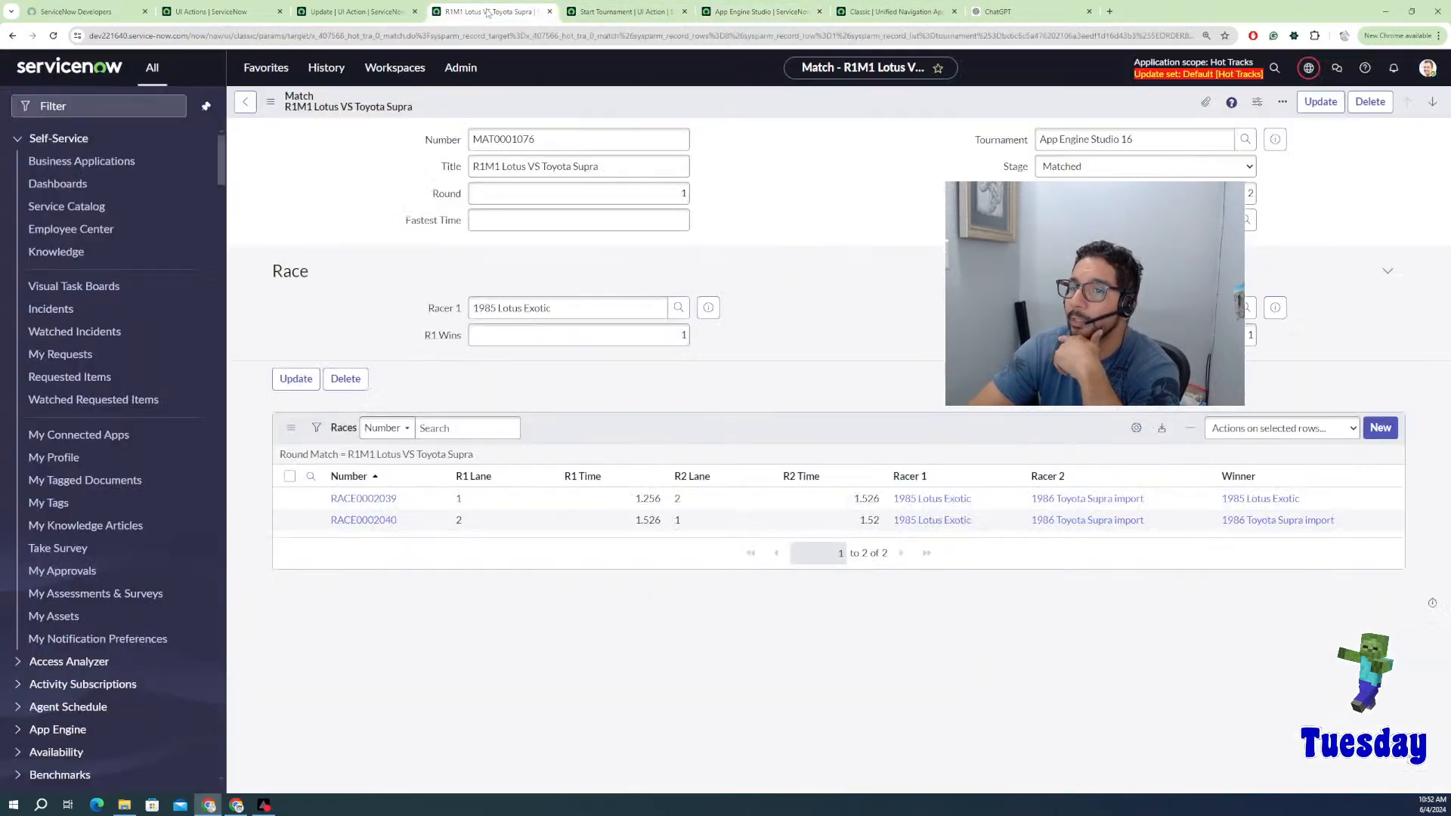
{"action": "left_click", "coordinate": [771, 12]}
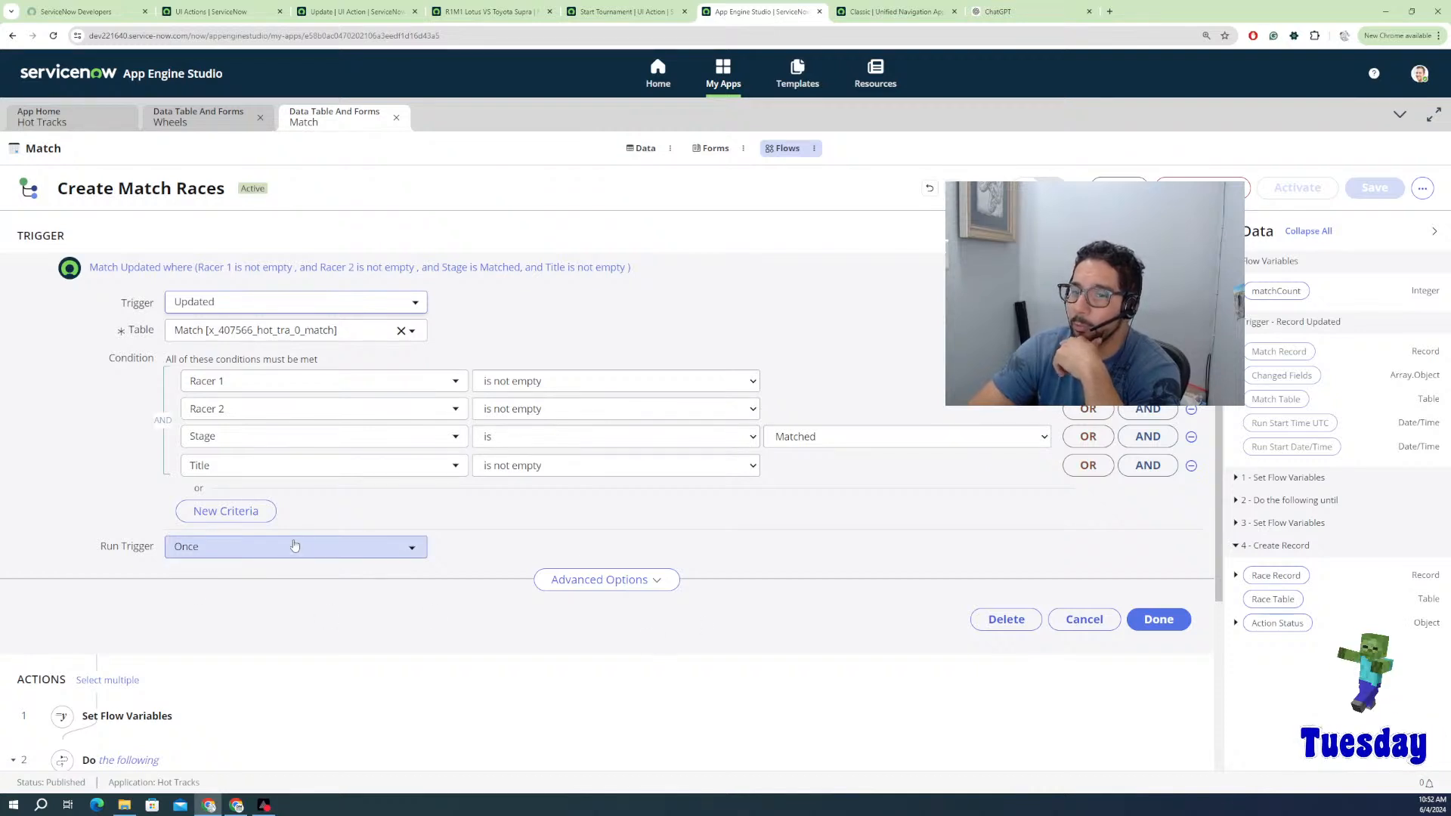
Step: Change Run Trigger from Once to For every update, then save and activate the flow
{"action": "left_click", "coordinate": [333, 546]}
{"action": "left_click", "coordinate": [260, 645]}
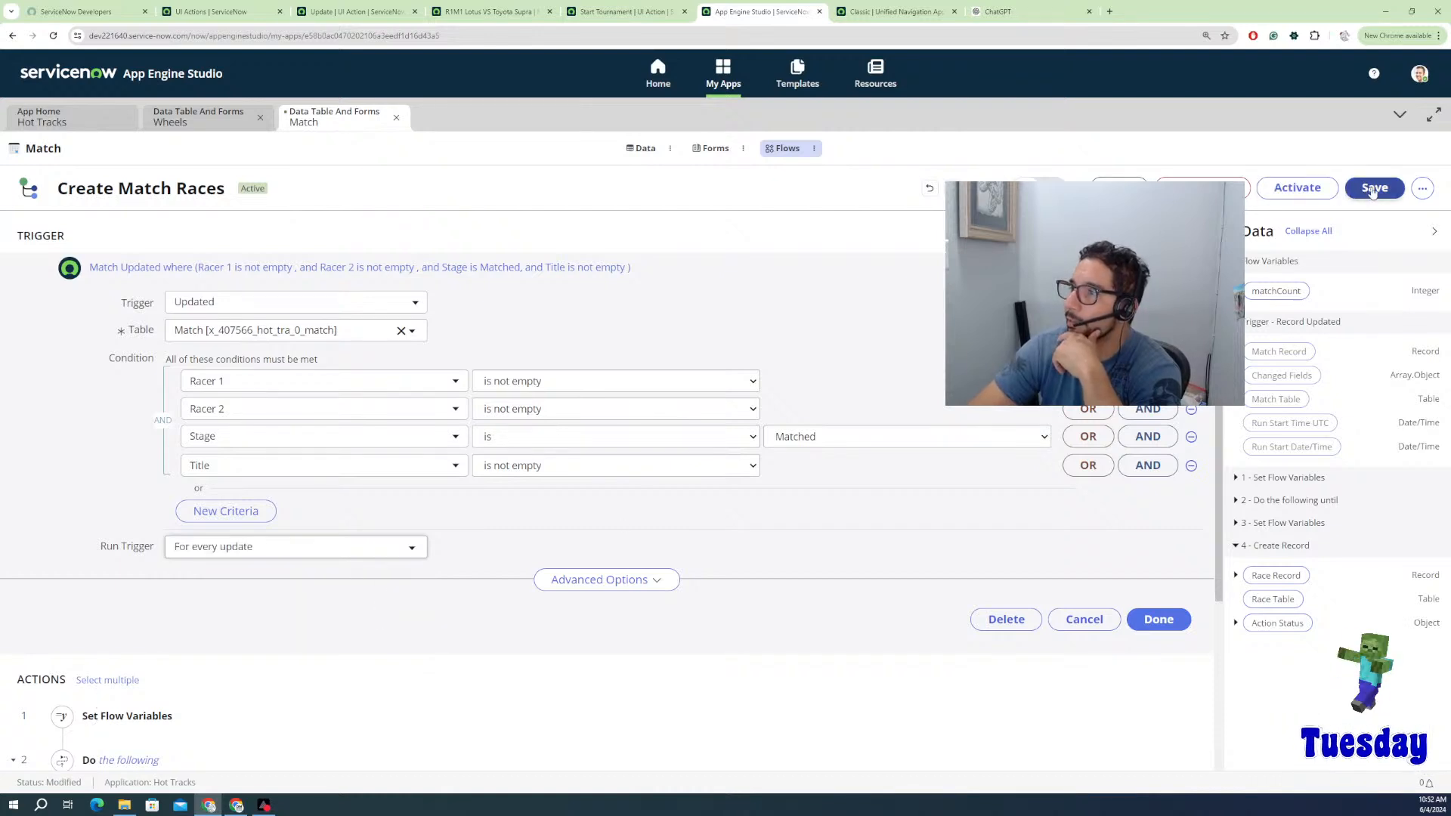
{"action": "left_click", "coordinate": [1373, 188]}
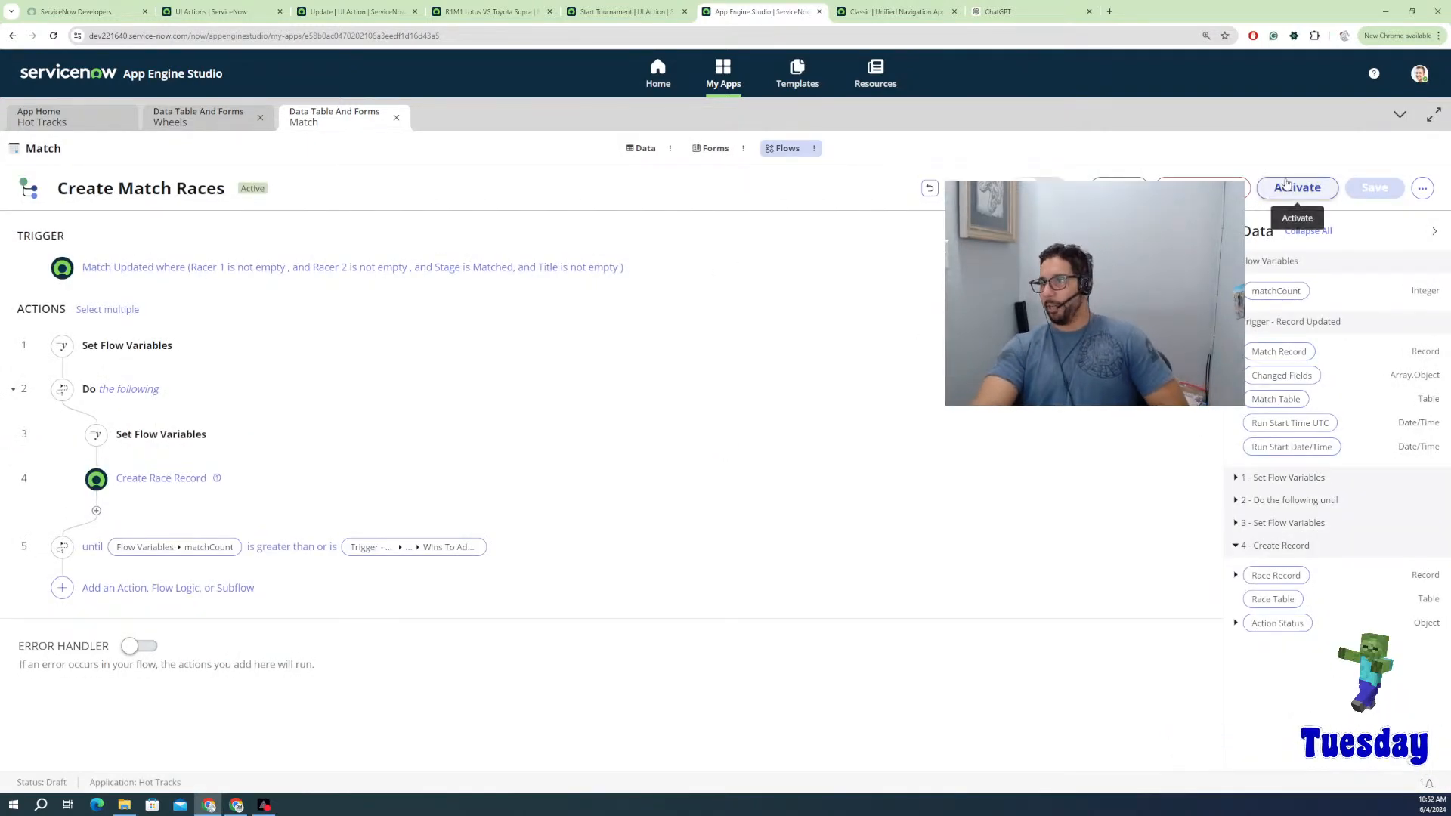
{"action": "left_click", "coordinate": [1289, 188]}
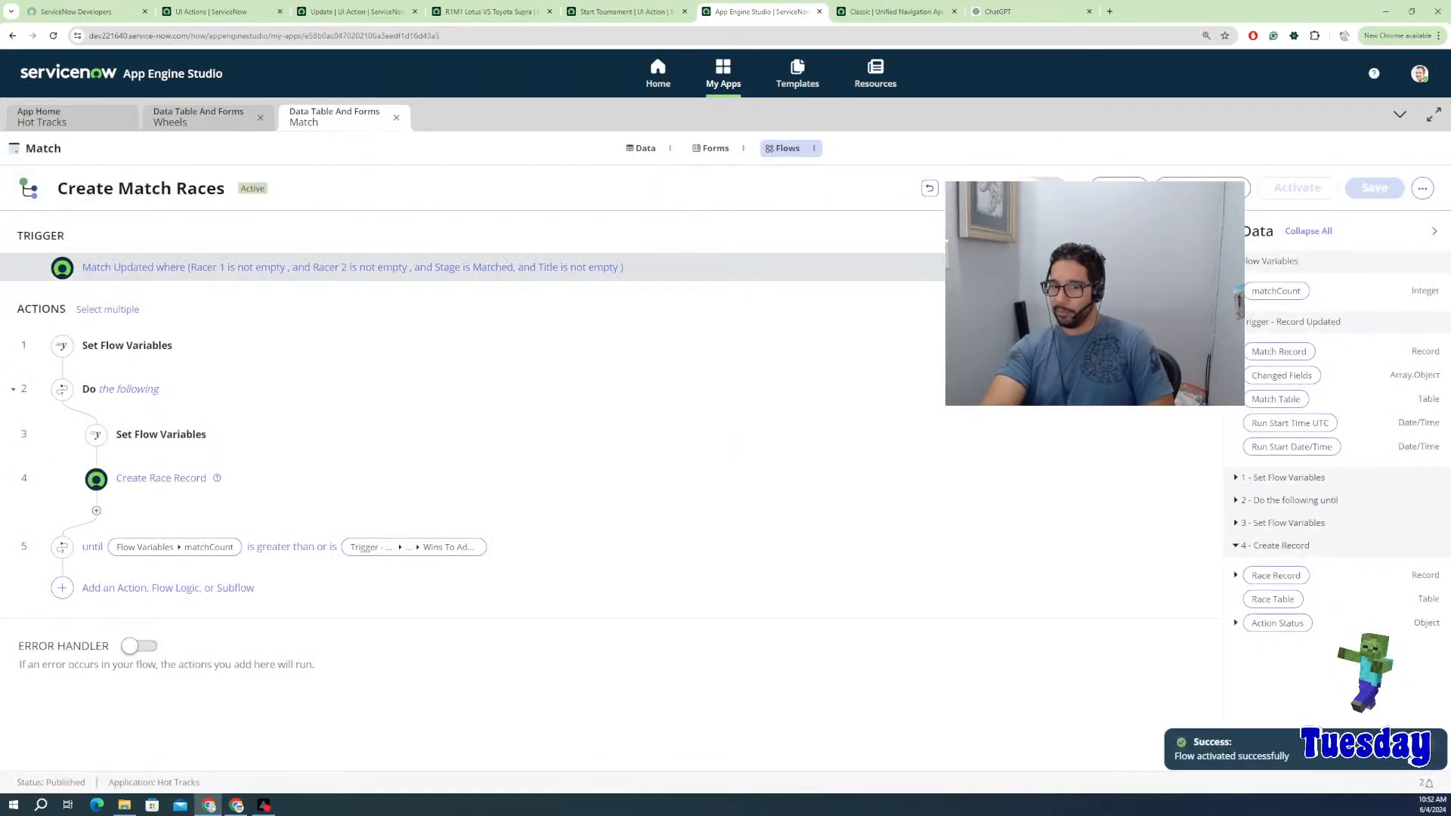
Step: Open the newest Create Match Races execution, from 10:48:54, via the flow's Executions list
{"action": "left_click", "coordinate": [1422, 189]}
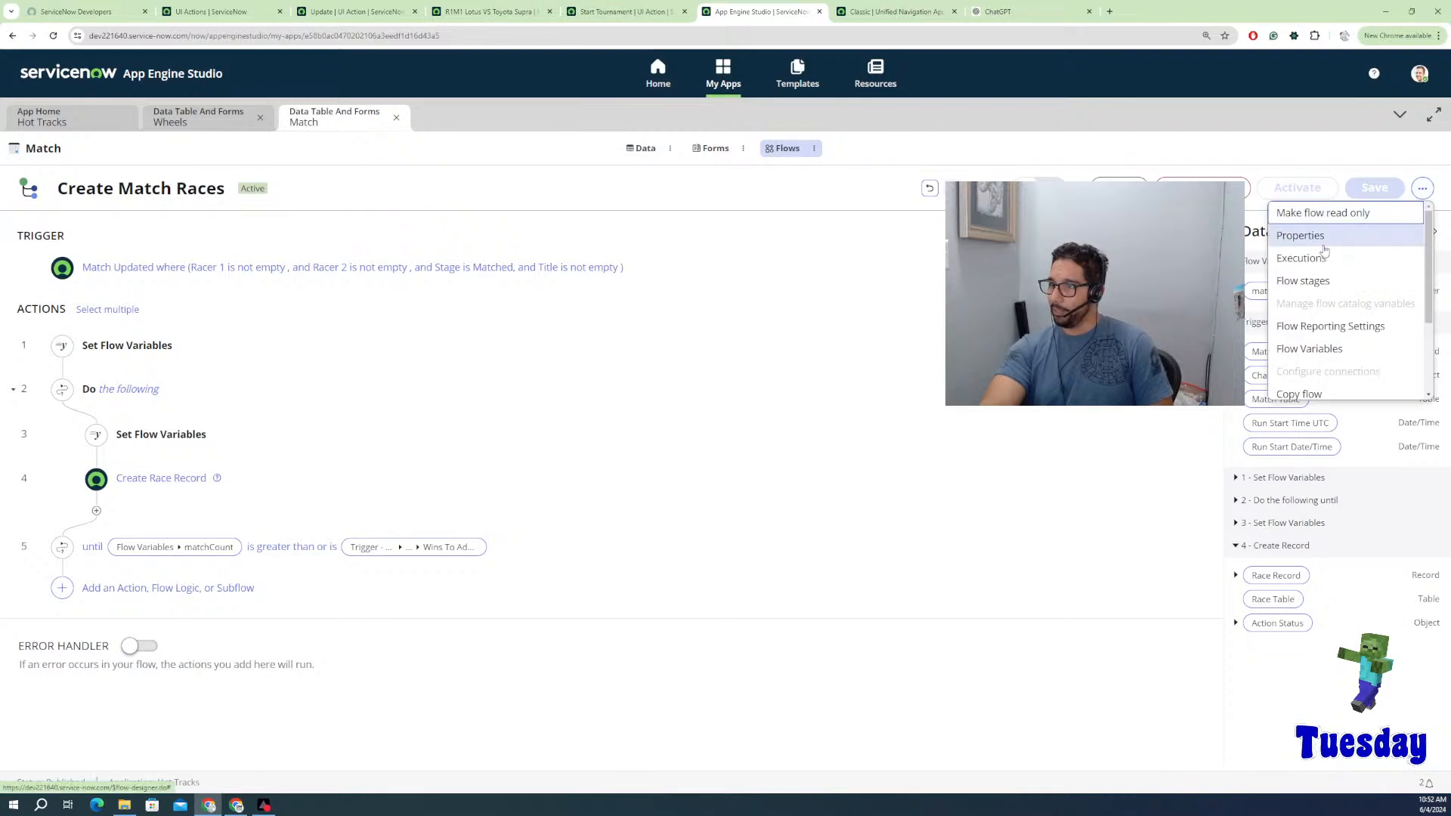
{"action": "left_click", "coordinate": [1313, 259]}
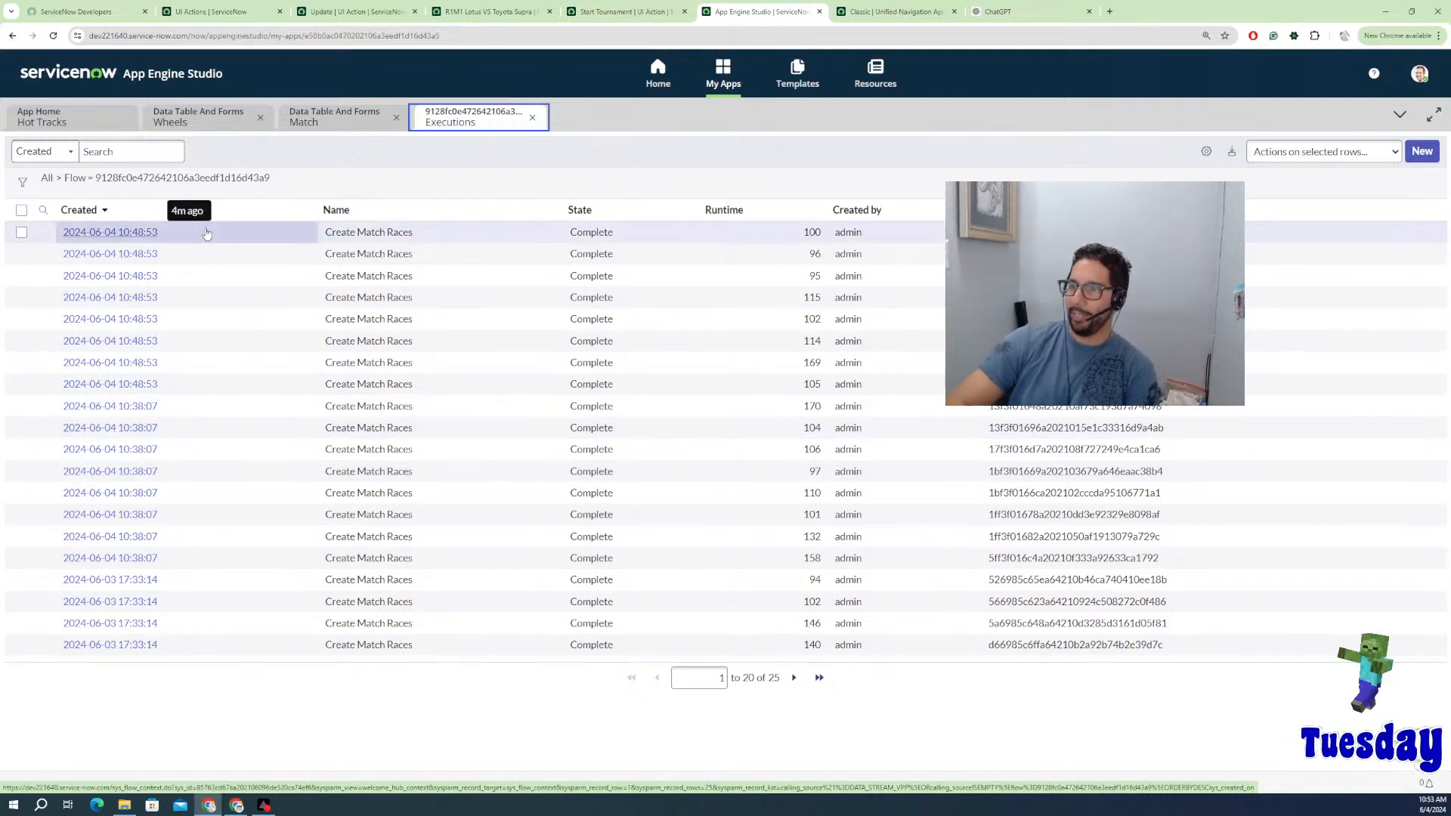
{"action": "left_click", "coordinate": [104, 233]}
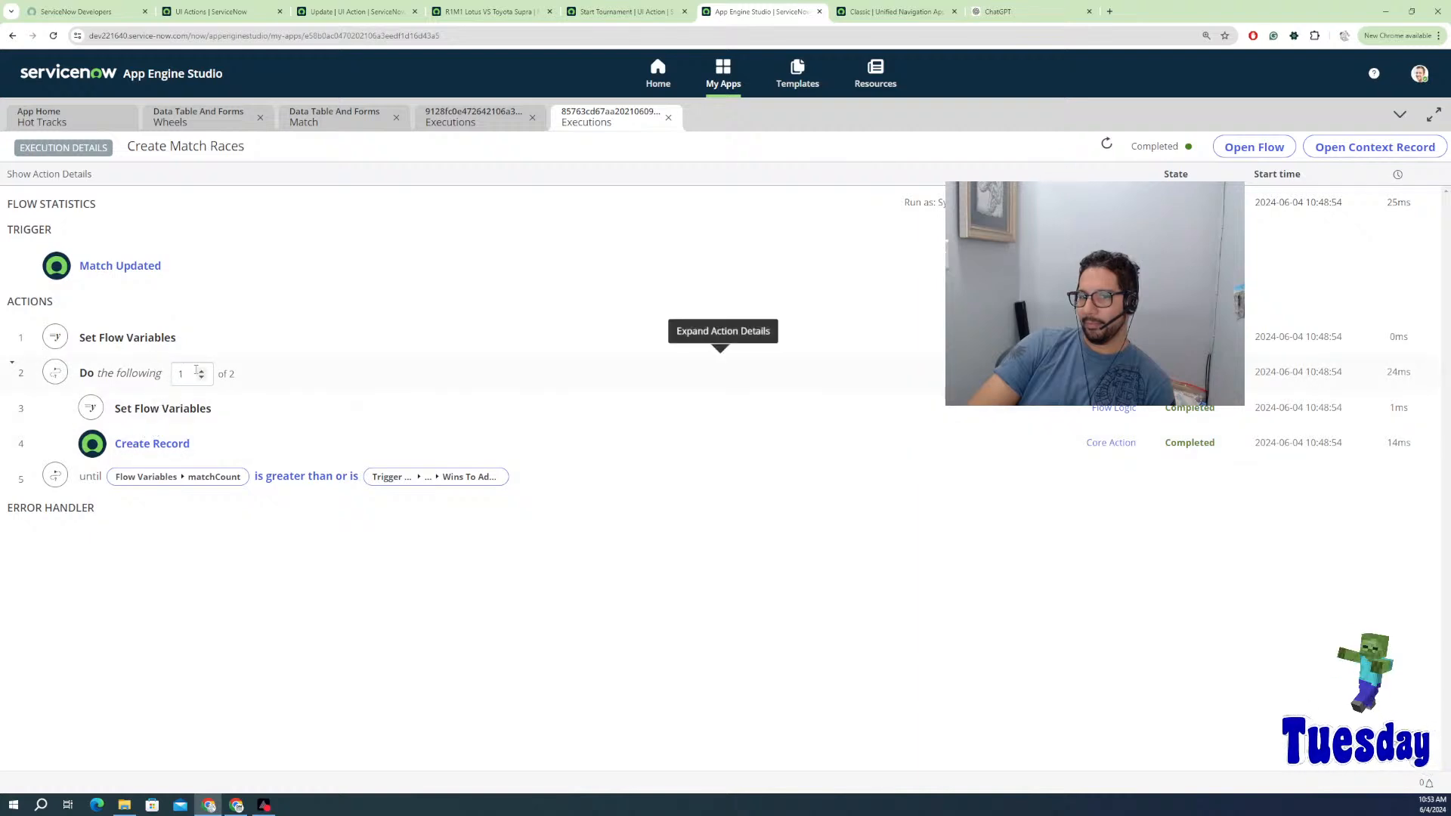
Step: Expand Set Flow Variables and Create Record, confirming matchCount 1 and race RACE0002053 created
{"action": "left_click", "coordinate": [157, 413]}
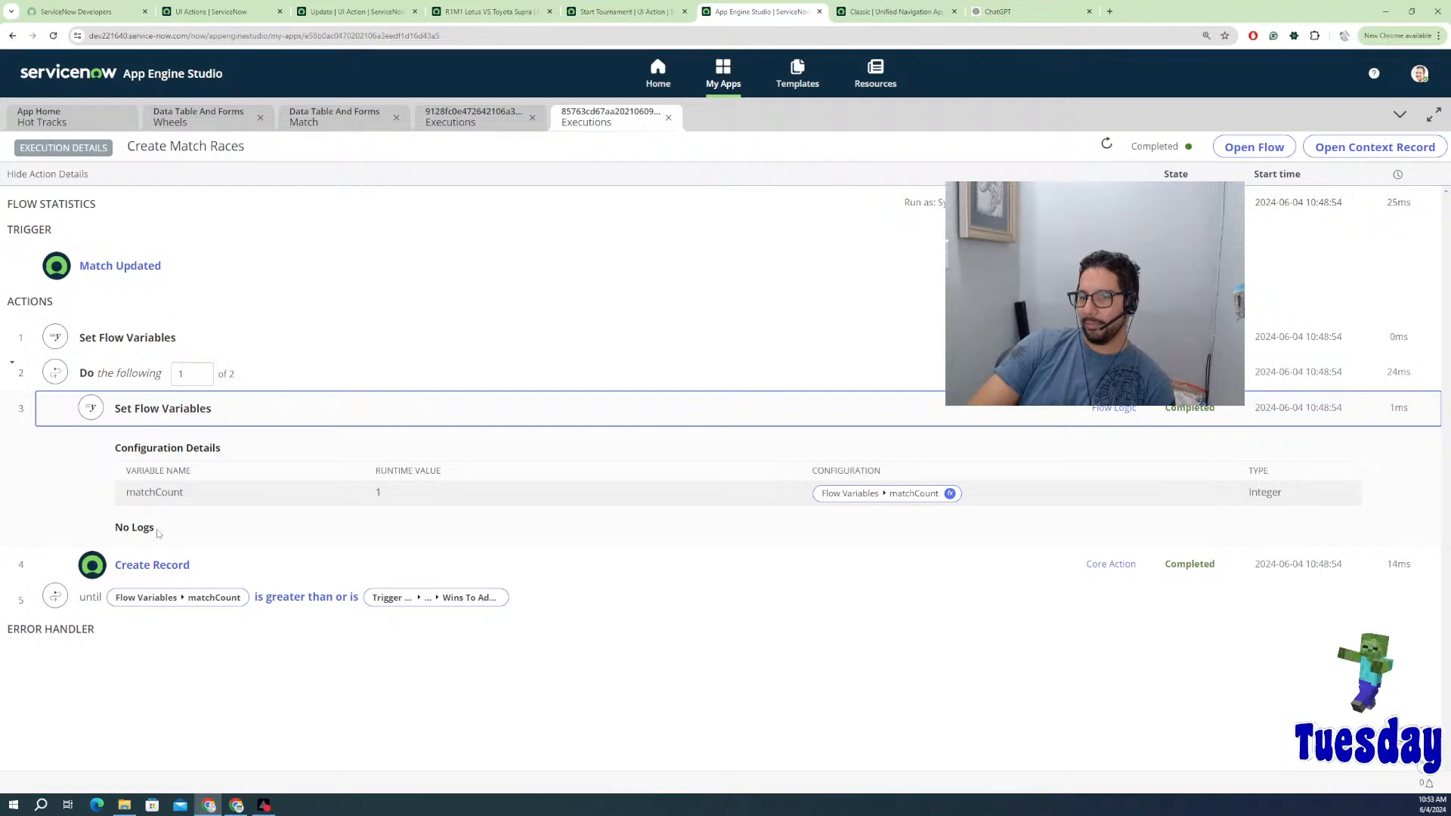
{"action": "left_click", "coordinate": [149, 572]}
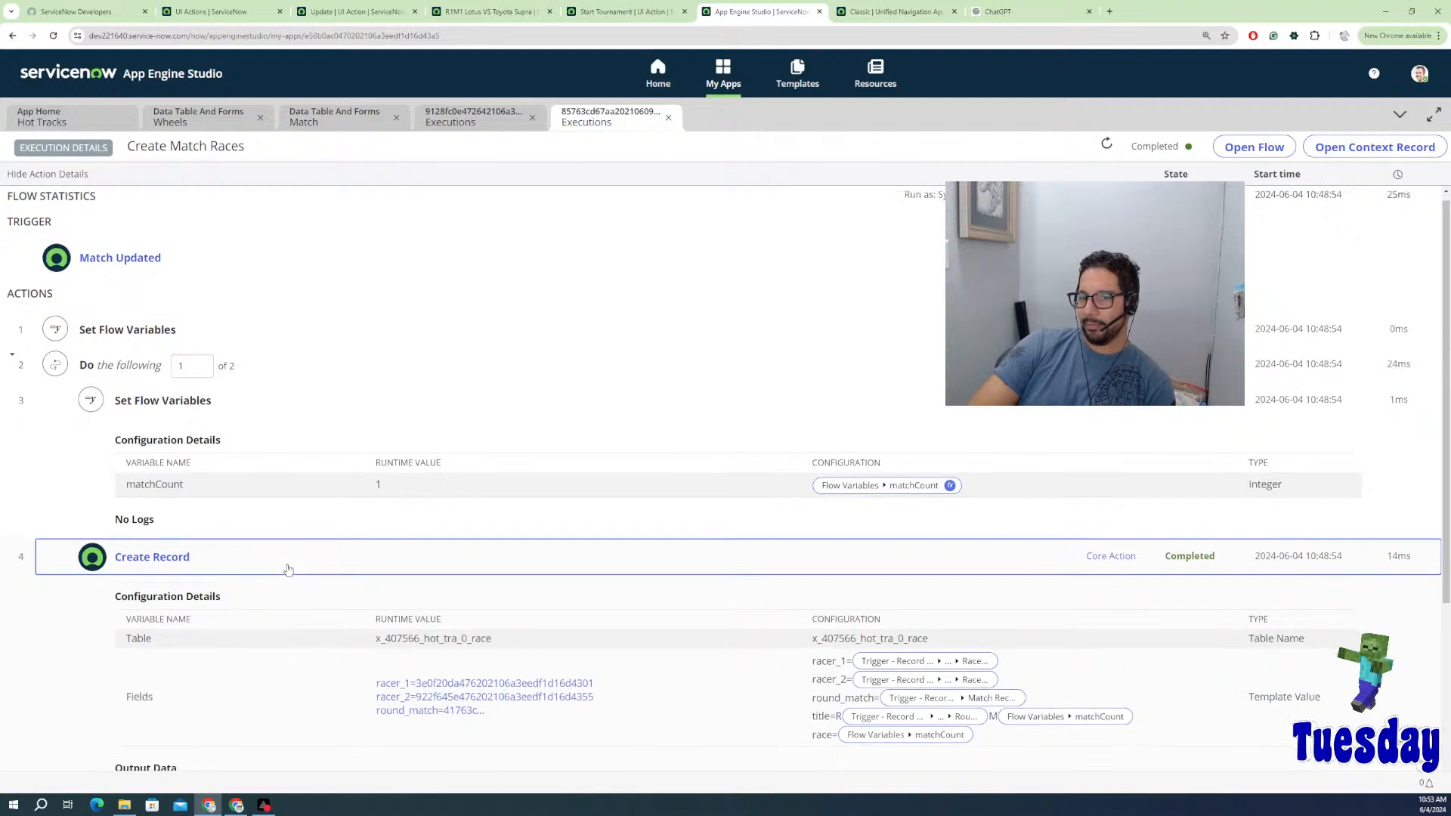
{"action": "scroll", "coordinate": [287, 565], "scroll_direction": "down", "scroll_amount": 1}
{"action": "scroll", "coordinate": [290, 559], "scroll_direction": "down", "scroll_amount": 2}
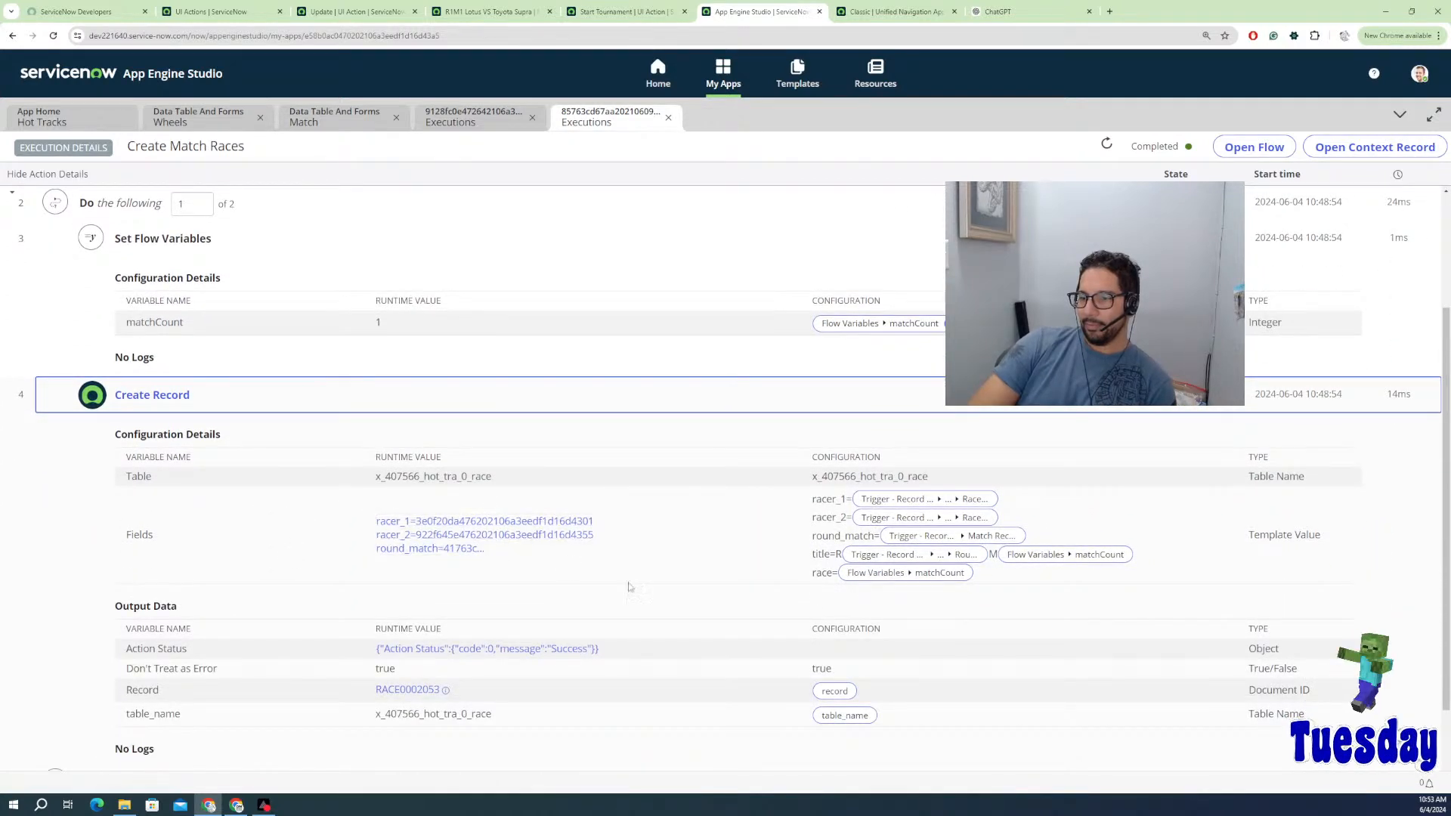
{"action": "scroll", "coordinate": [336, 302], "scroll_direction": "up", "scroll_amount": 3}
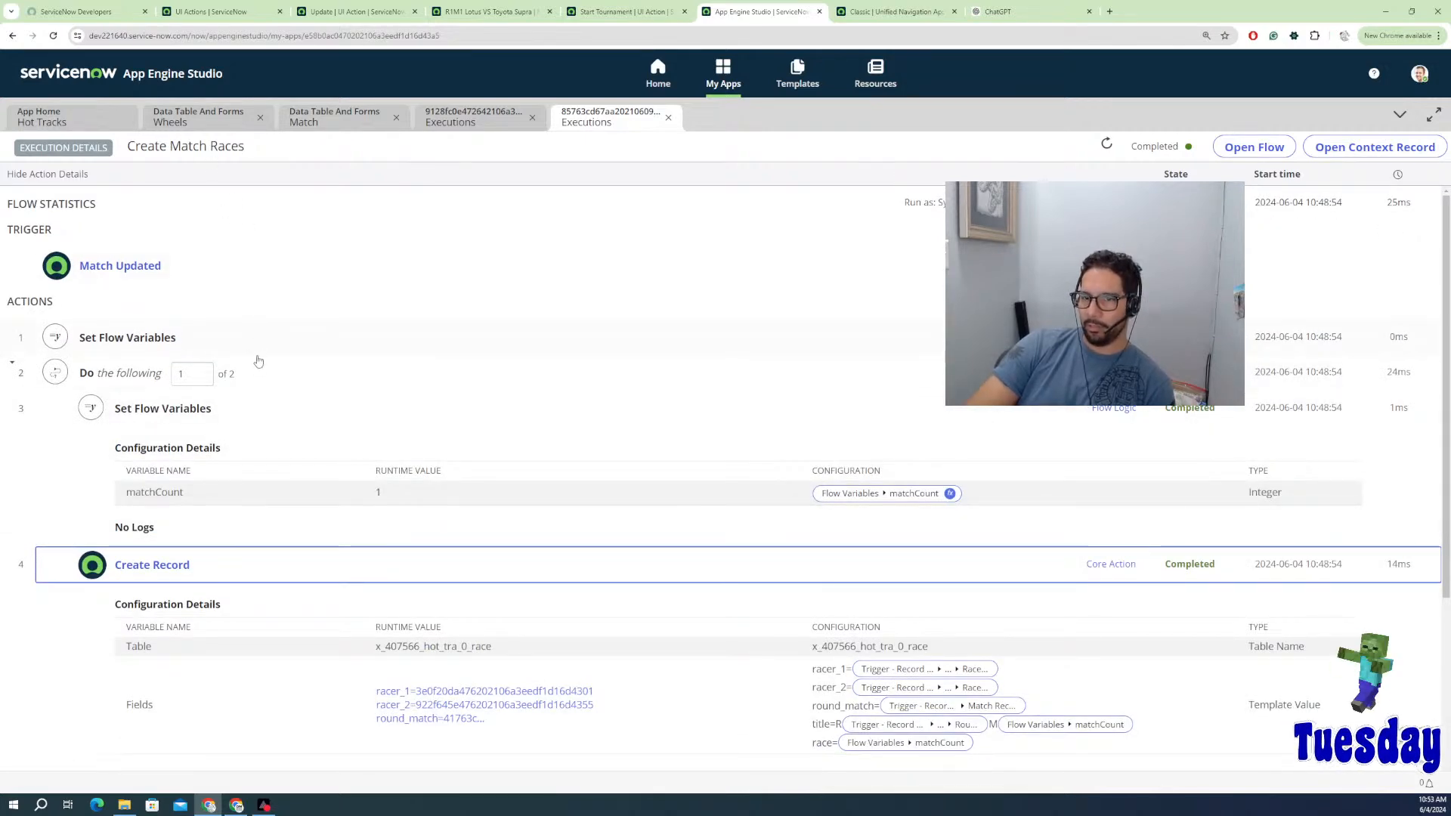
{"action": "scroll", "coordinate": [242, 453], "scroll_direction": "down", "scroll_amount": 3}
{"action": "scroll", "coordinate": [212, 605], "scroll_direction": "down", "scroll_amount": 1}
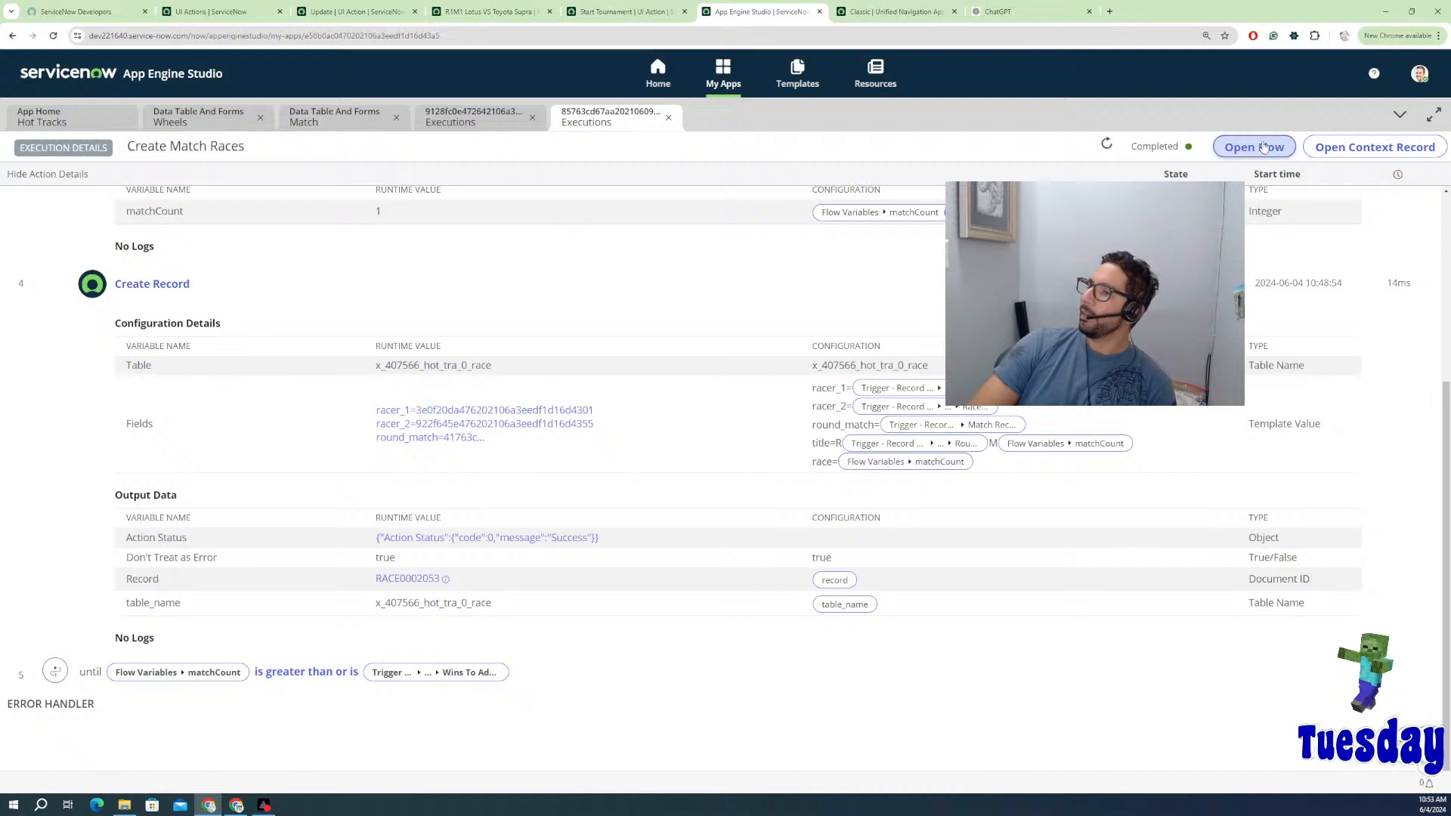
Step: View the flow behind the execution, then close the Flow and both Executions tabs
{"action": "left_click", "coordinate": [1254, 146]}
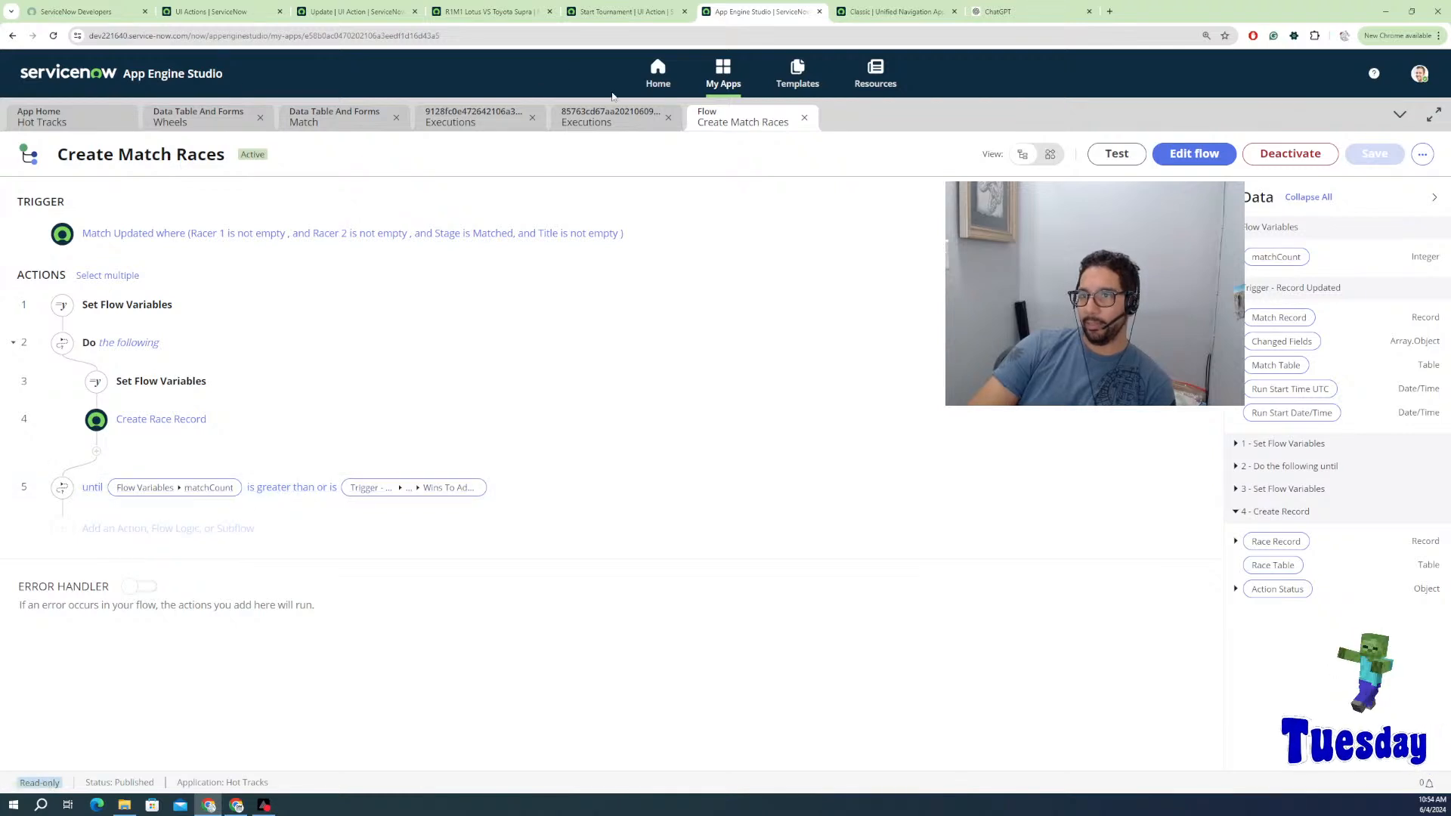
{"action": "left_click", "coordinate": [807, 117]}
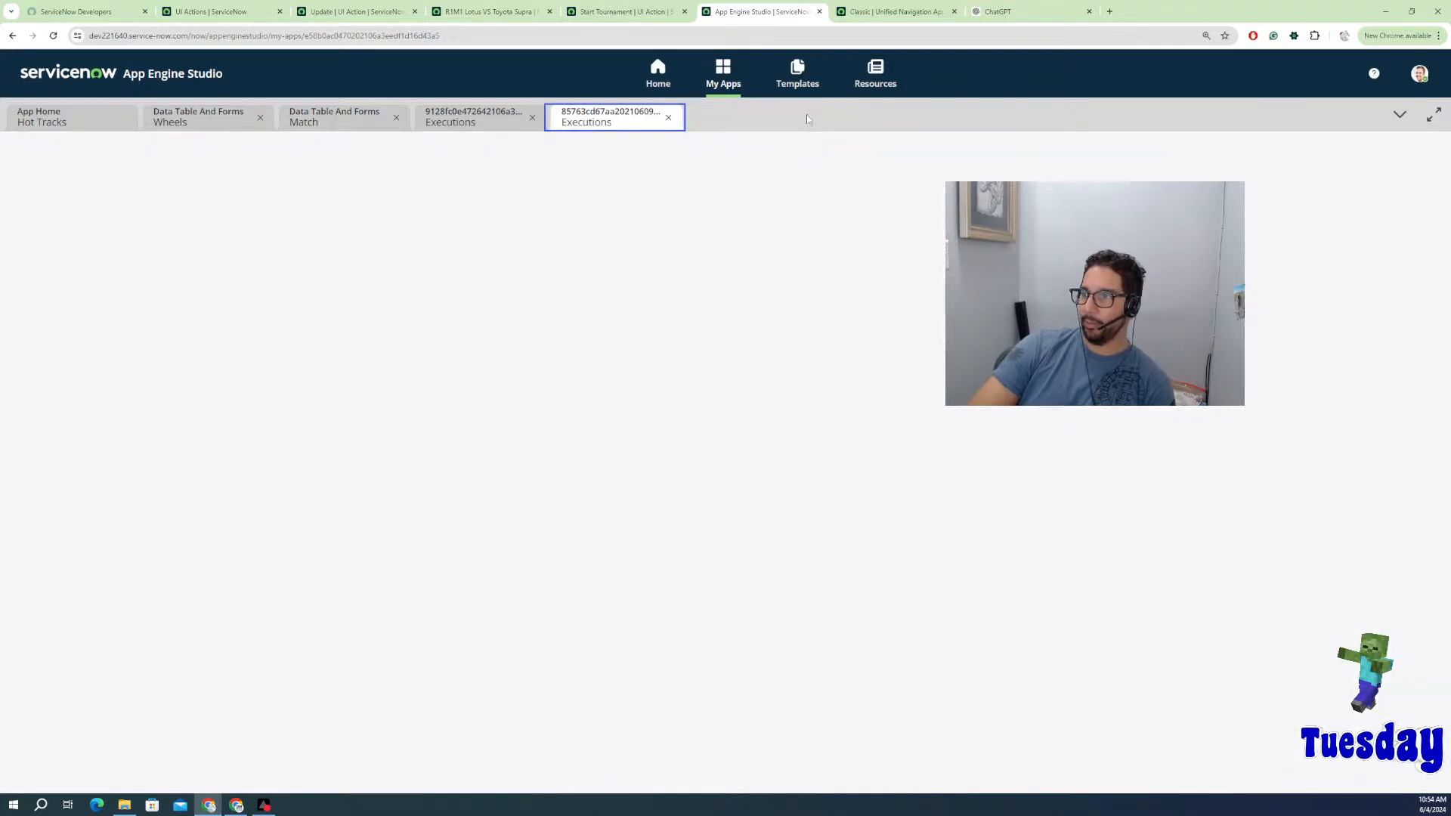
{"action": "left_click", "coordinate": [668, 118]}
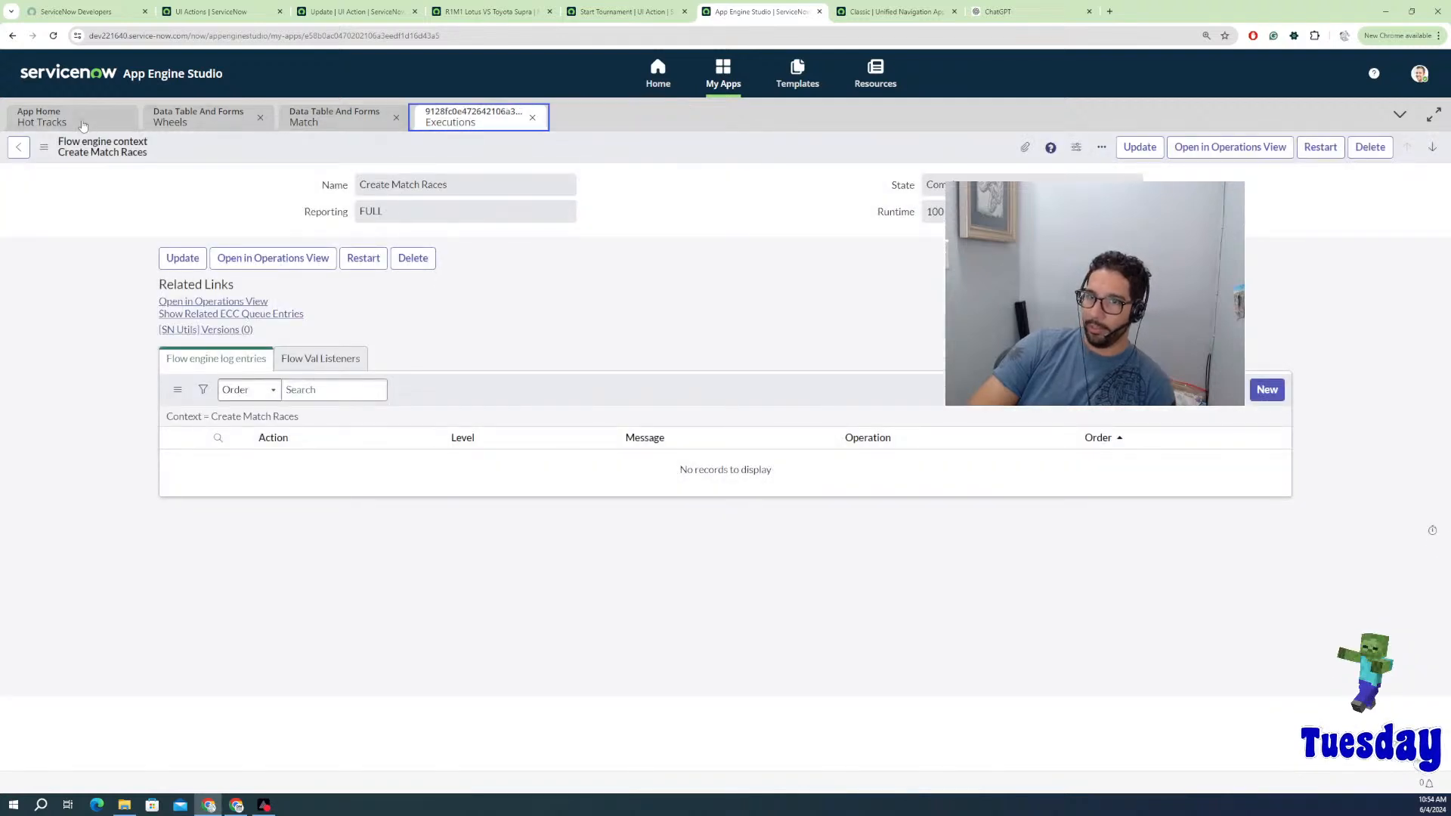
{"action": "left_click", "coordinate": [532, 118]}
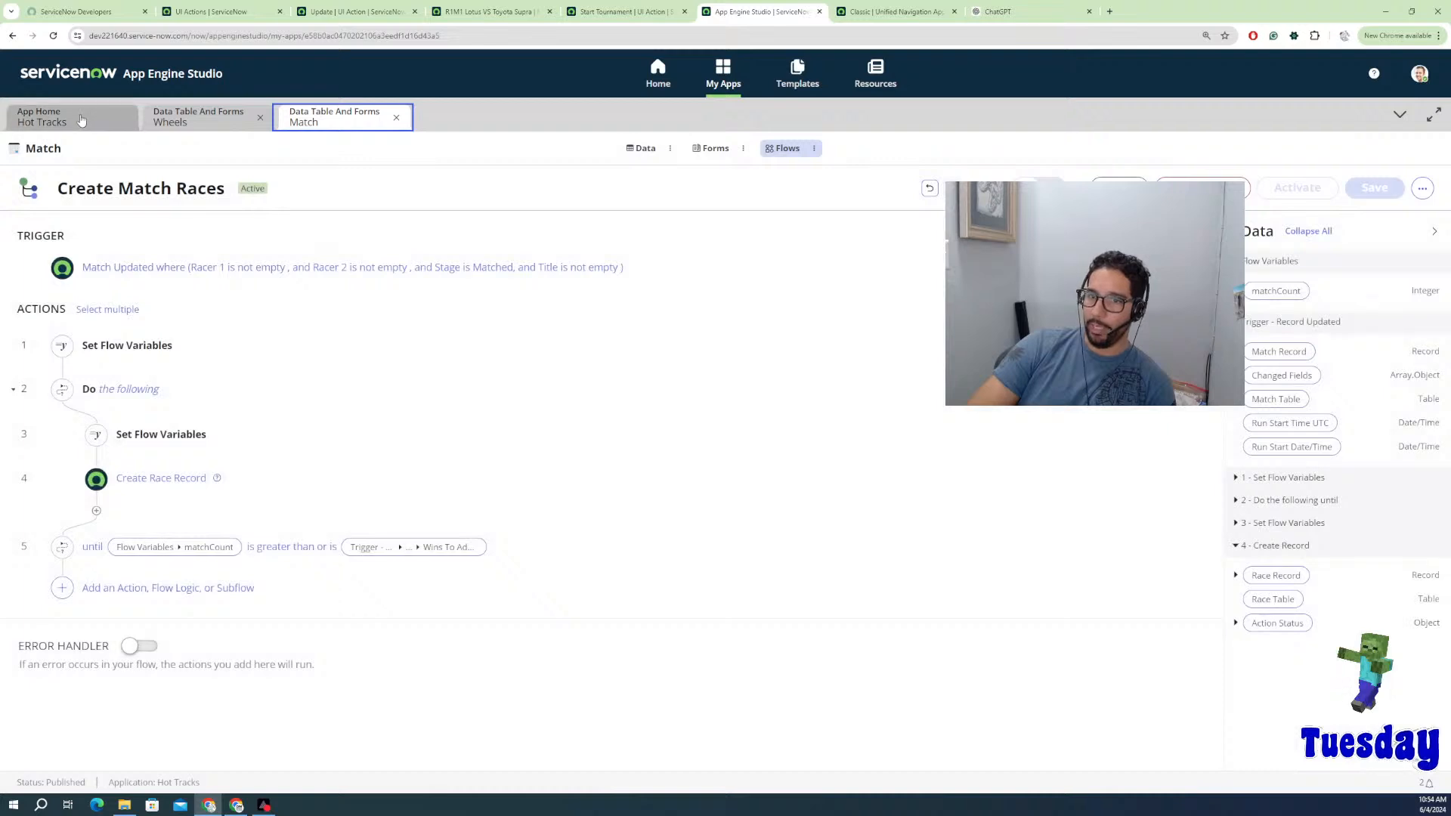
{"action": "left_click", "coordinate": [81, 121]}
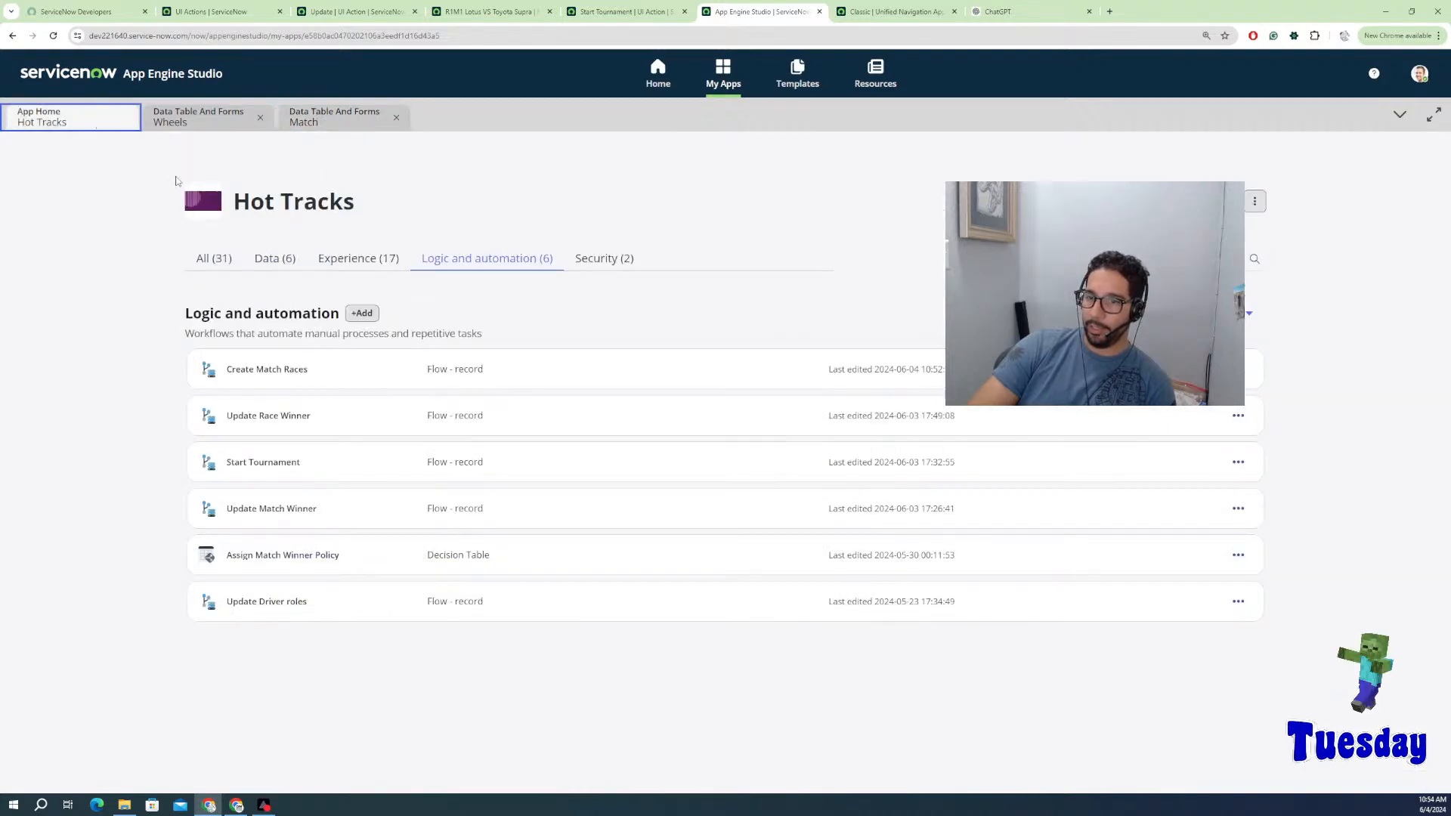
{"action": "left_click", "coordinate": [352, 125]}
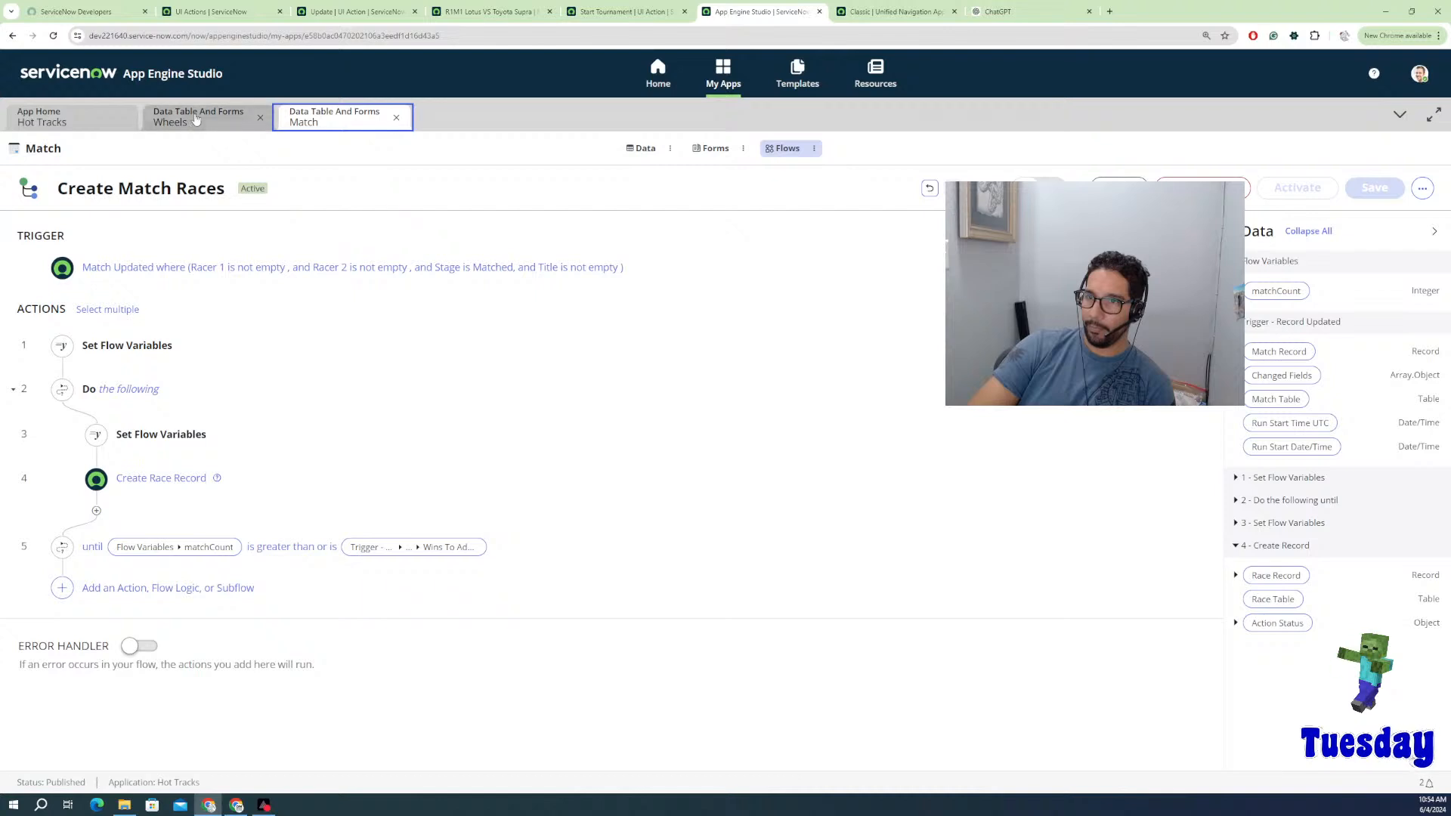
{"action": "left_click", "coordinate": [86, 122]}
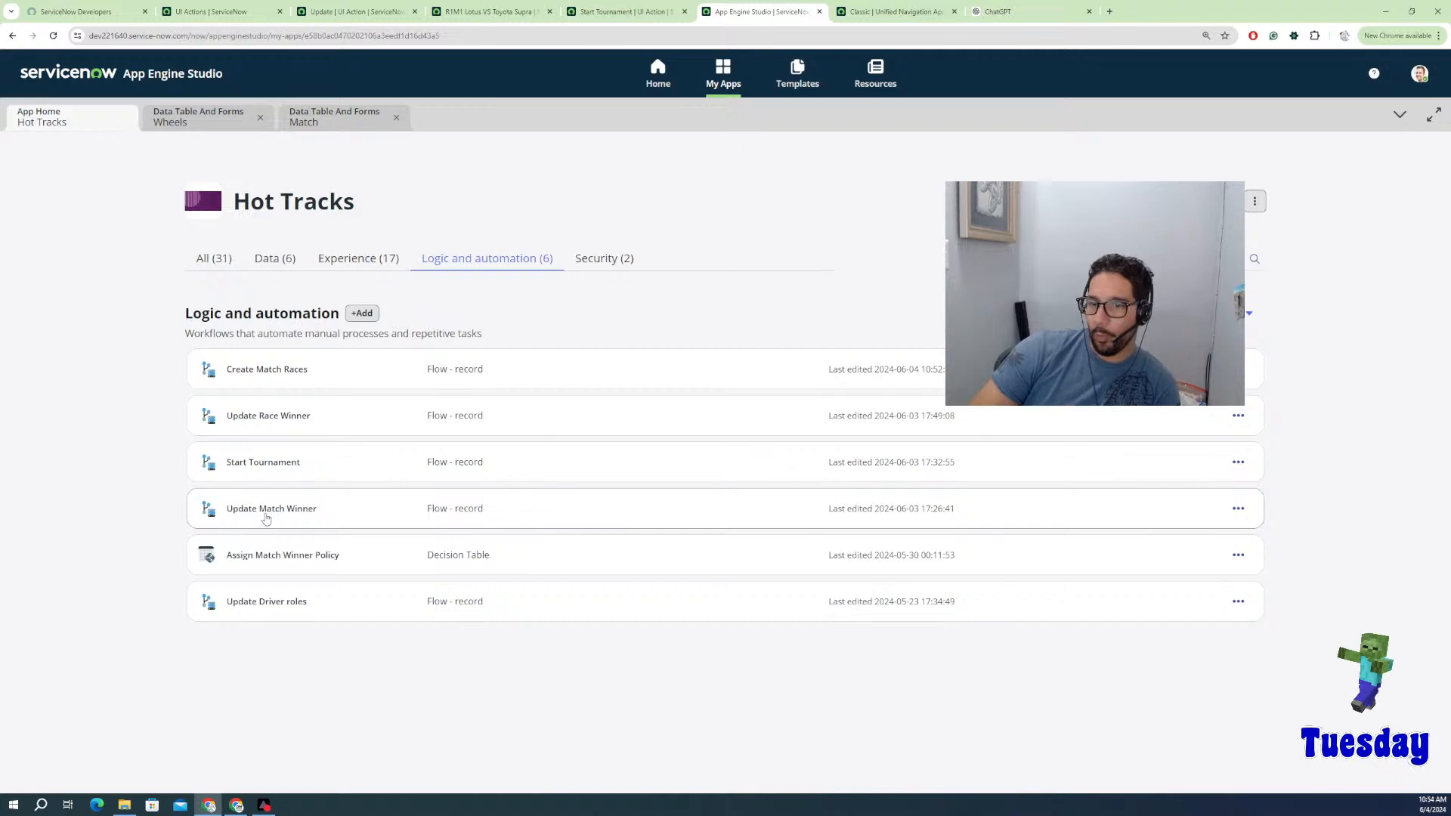
Step: Open Update Match Winner in edit mode and expand its Create Race If Needed branch
{"action": "left_click", "coordinate": [268, 518]}
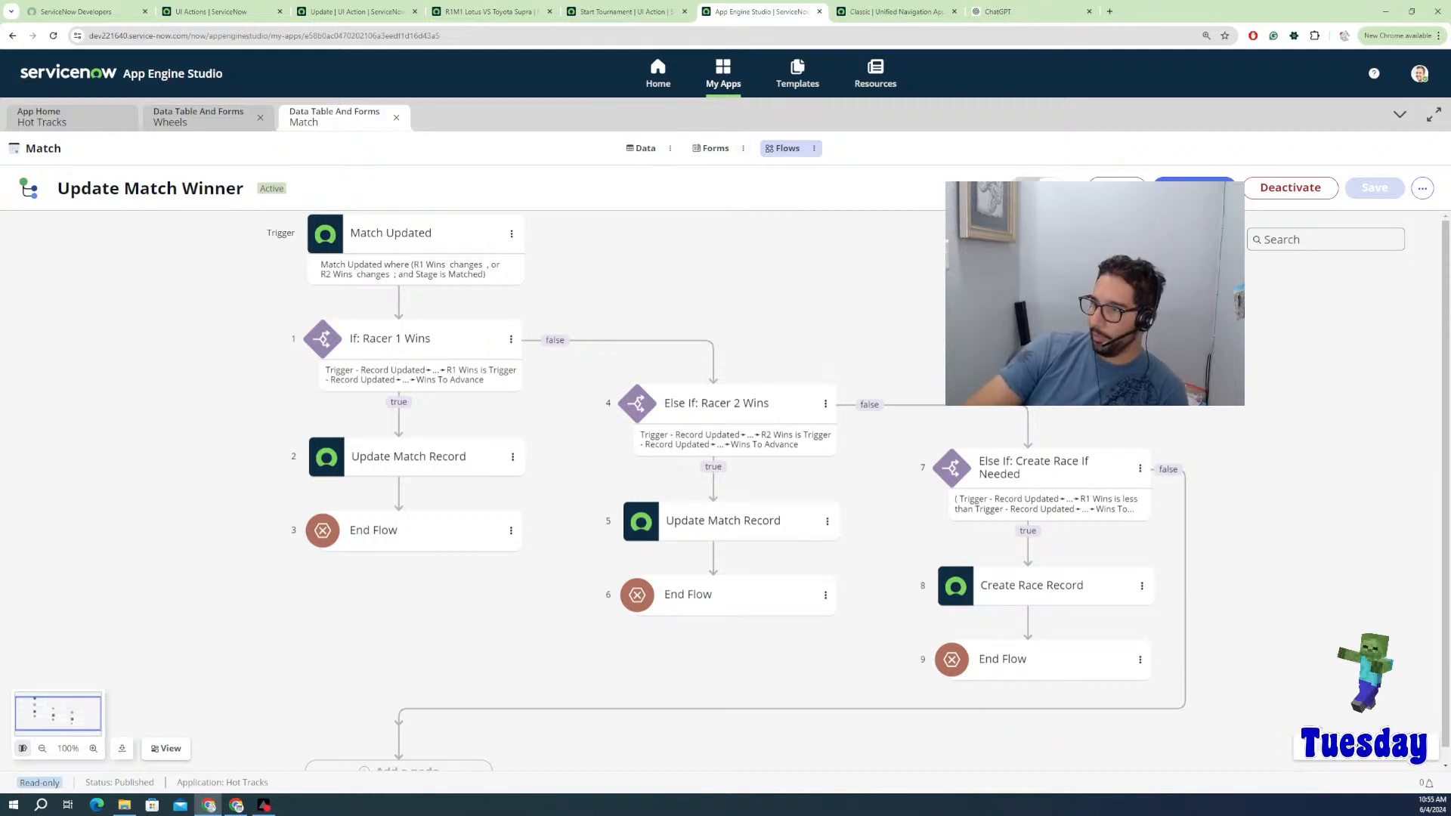
{"action": "left_click", "coordinate": [1179, 183]}
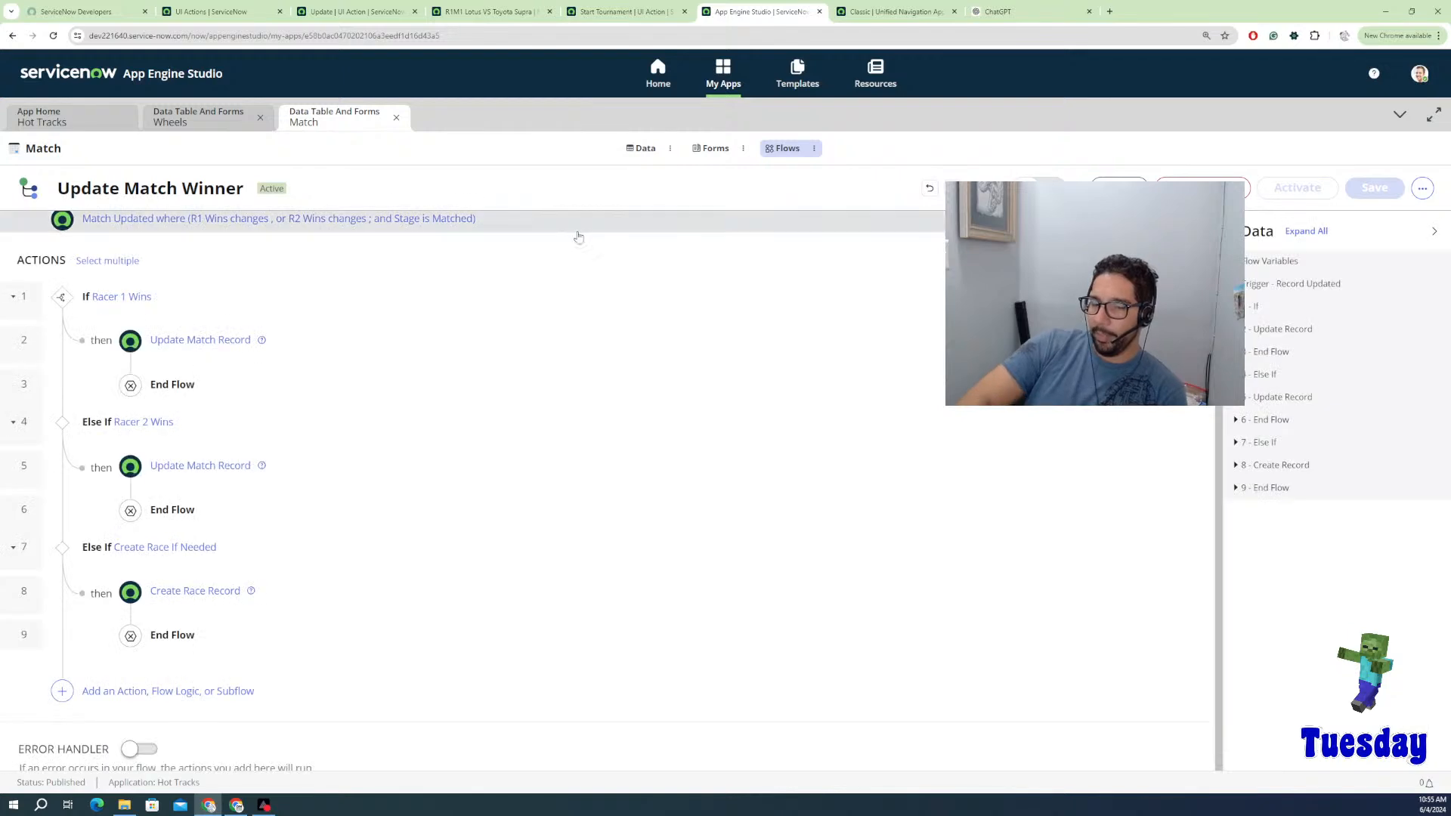
{"action": "left_click", "coordinate": [148, 556]}
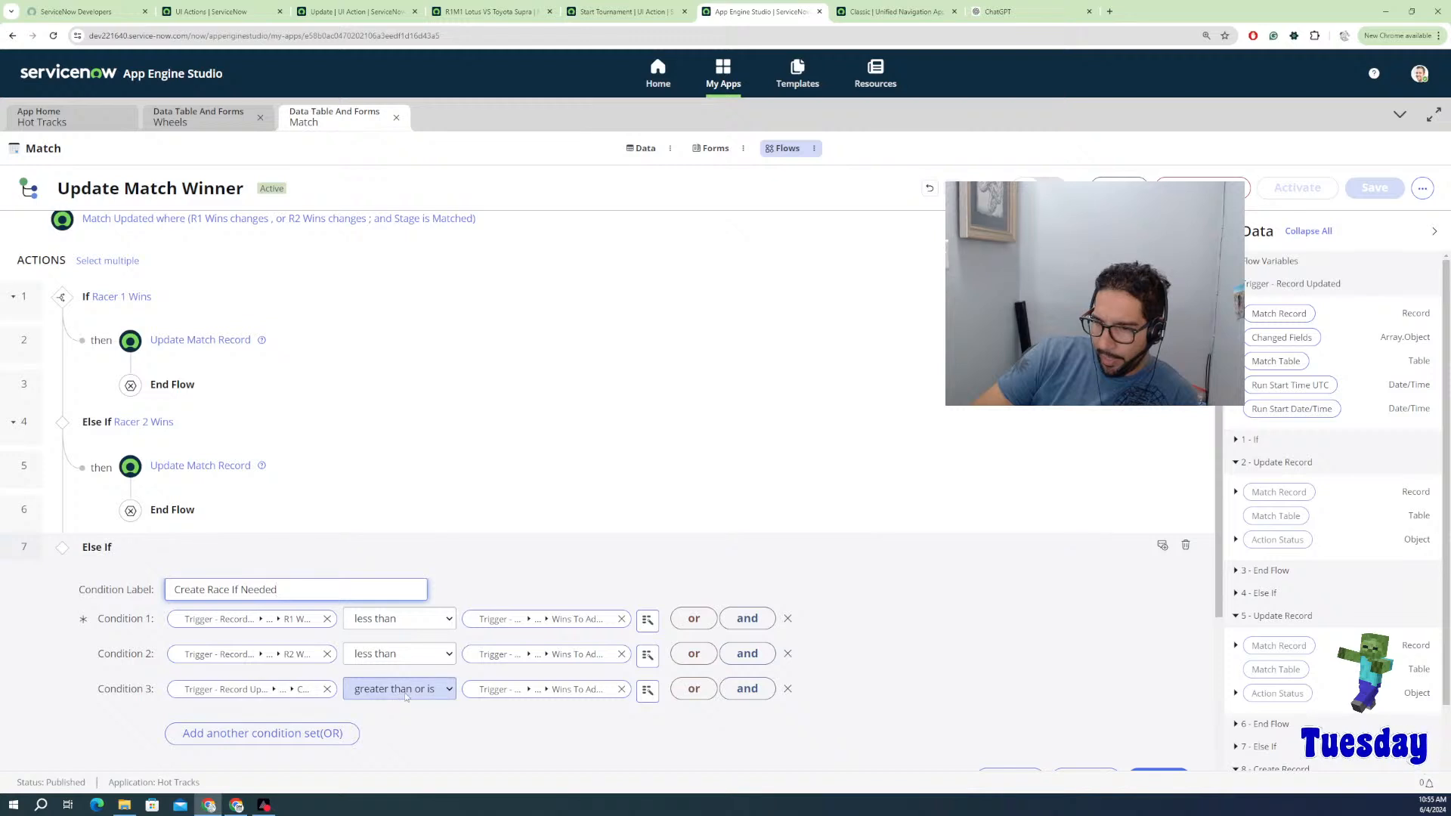
{"action": "scroll", "coordinate": [240, 709], "scroll_direction": "down", "scroll_amount": 2}
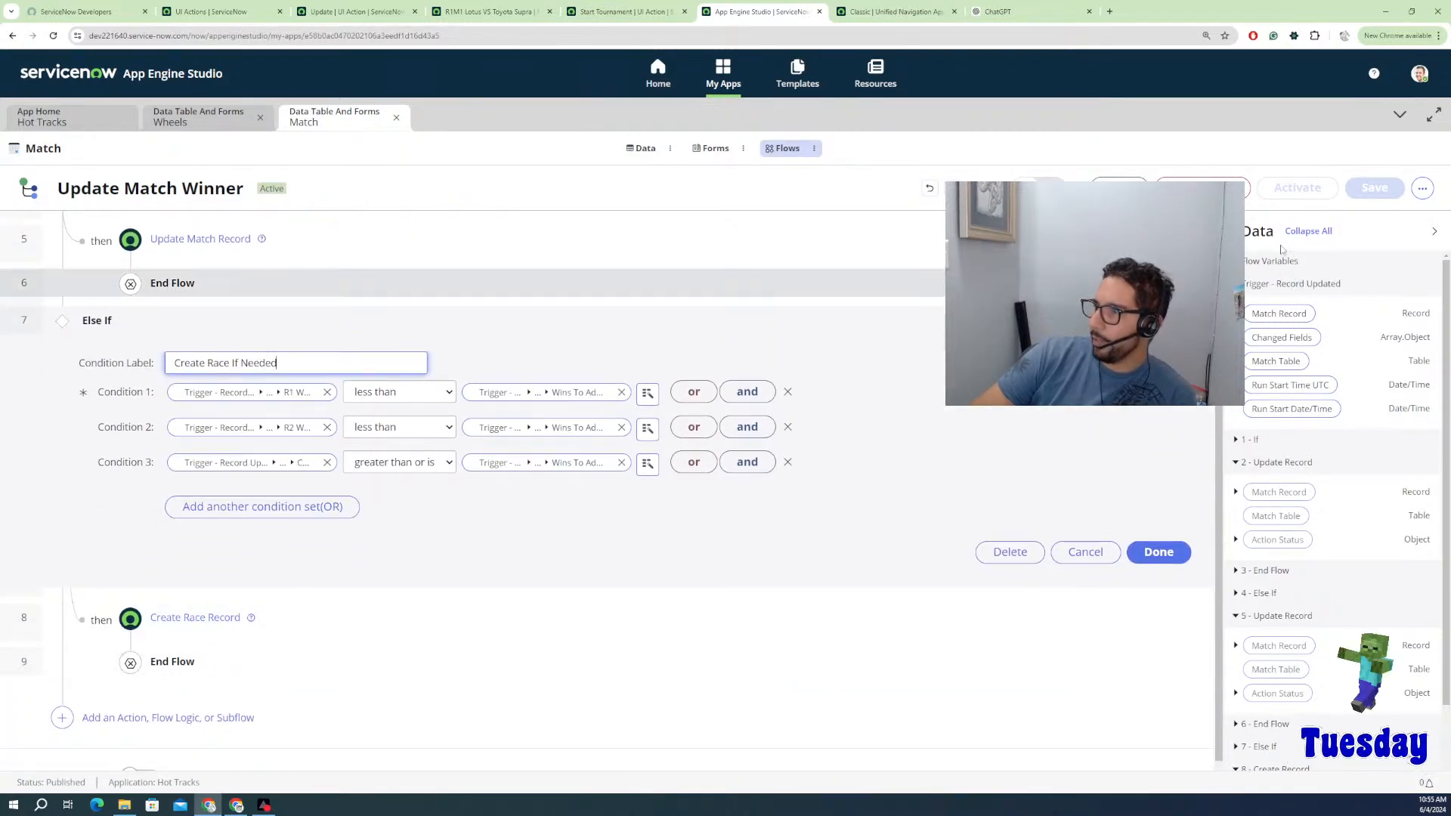
{"action": "left_click", "coordinate": [1423, 189]}
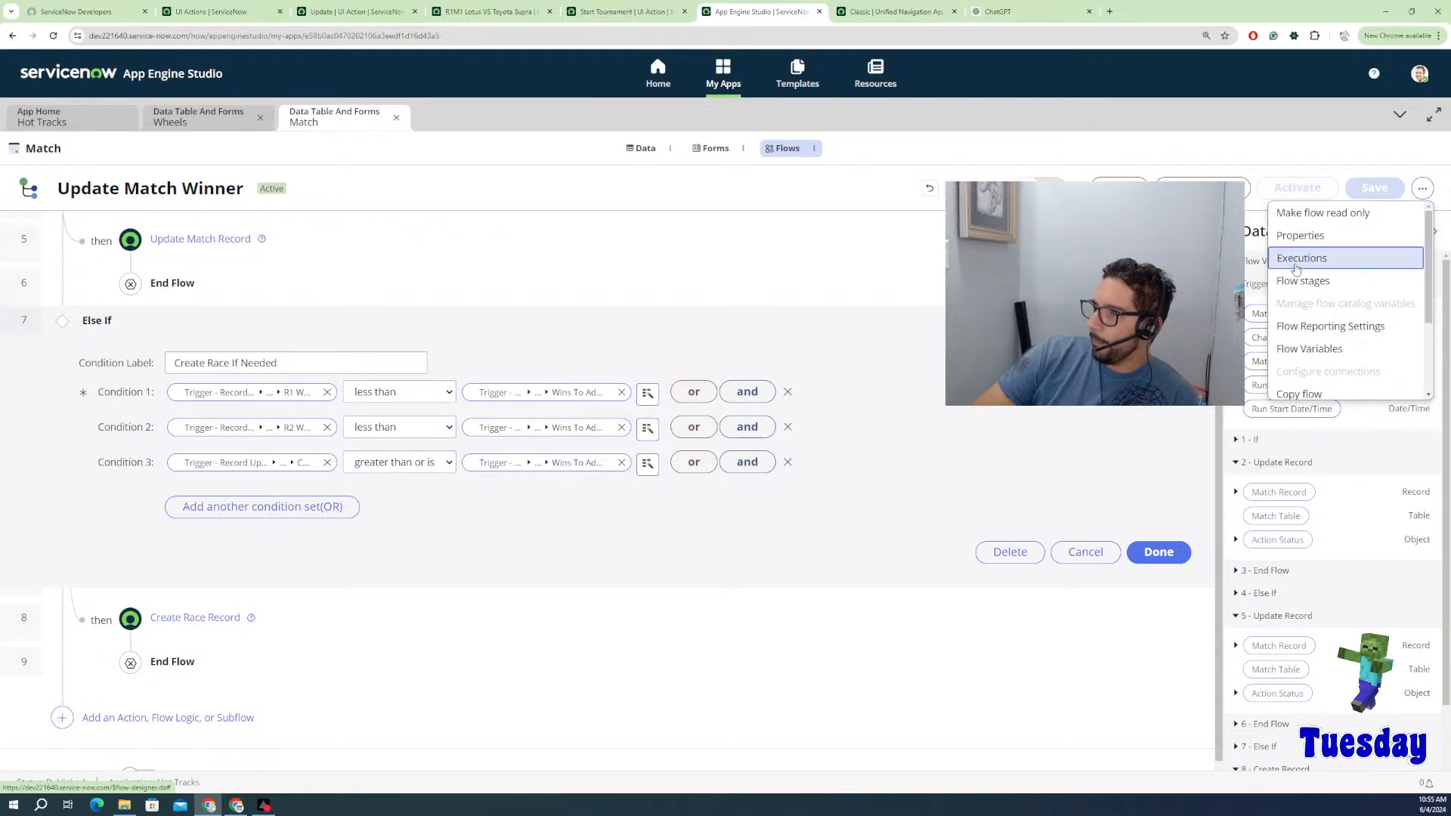
Step: Open the newest Update Match Winner execution and confirm Create Race If Needed evaluated False
{"action": "left_click", "coordinate": [1301, 258]}
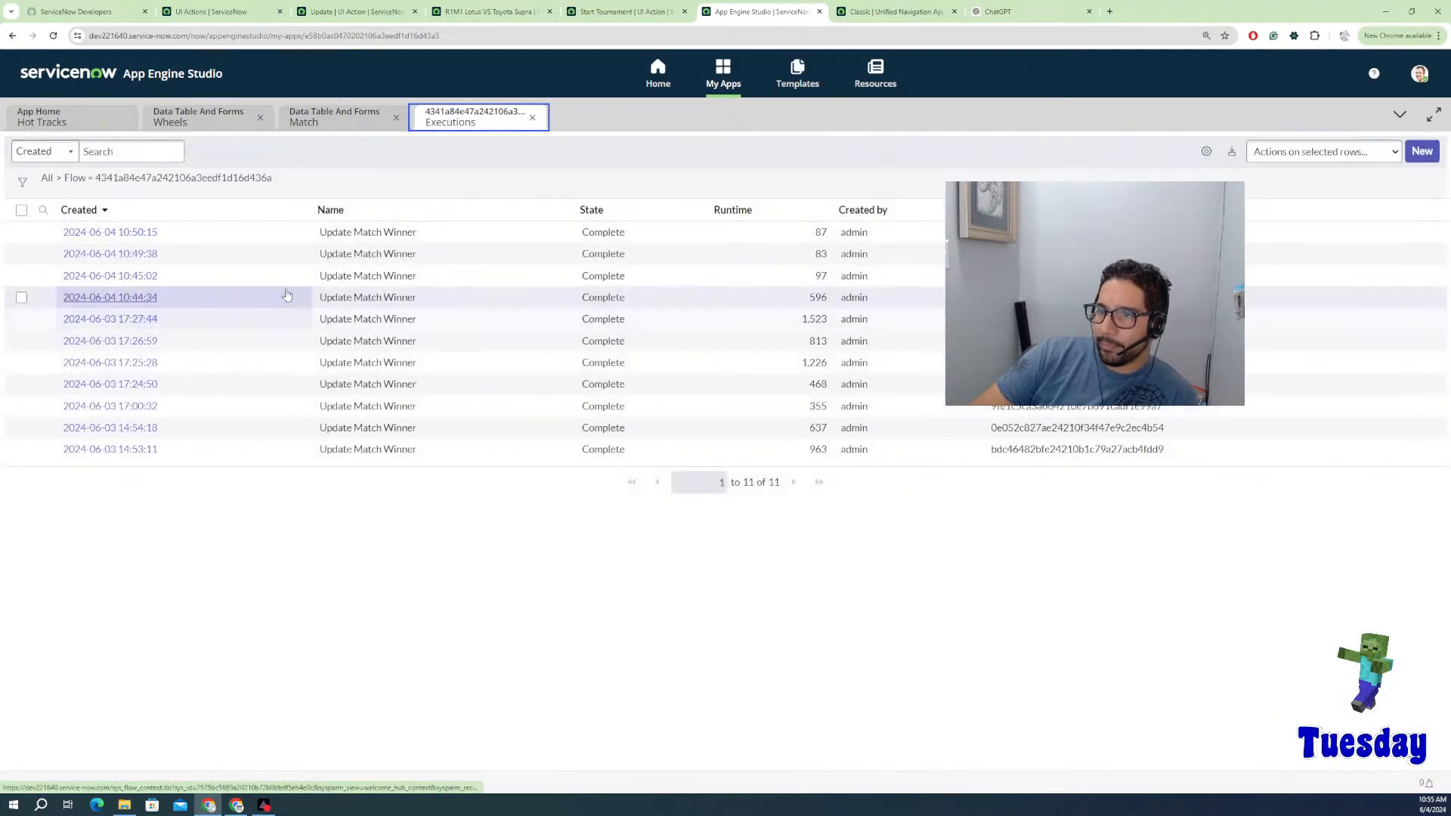
{"action": "left_click", "coordinate": [110, 232]}
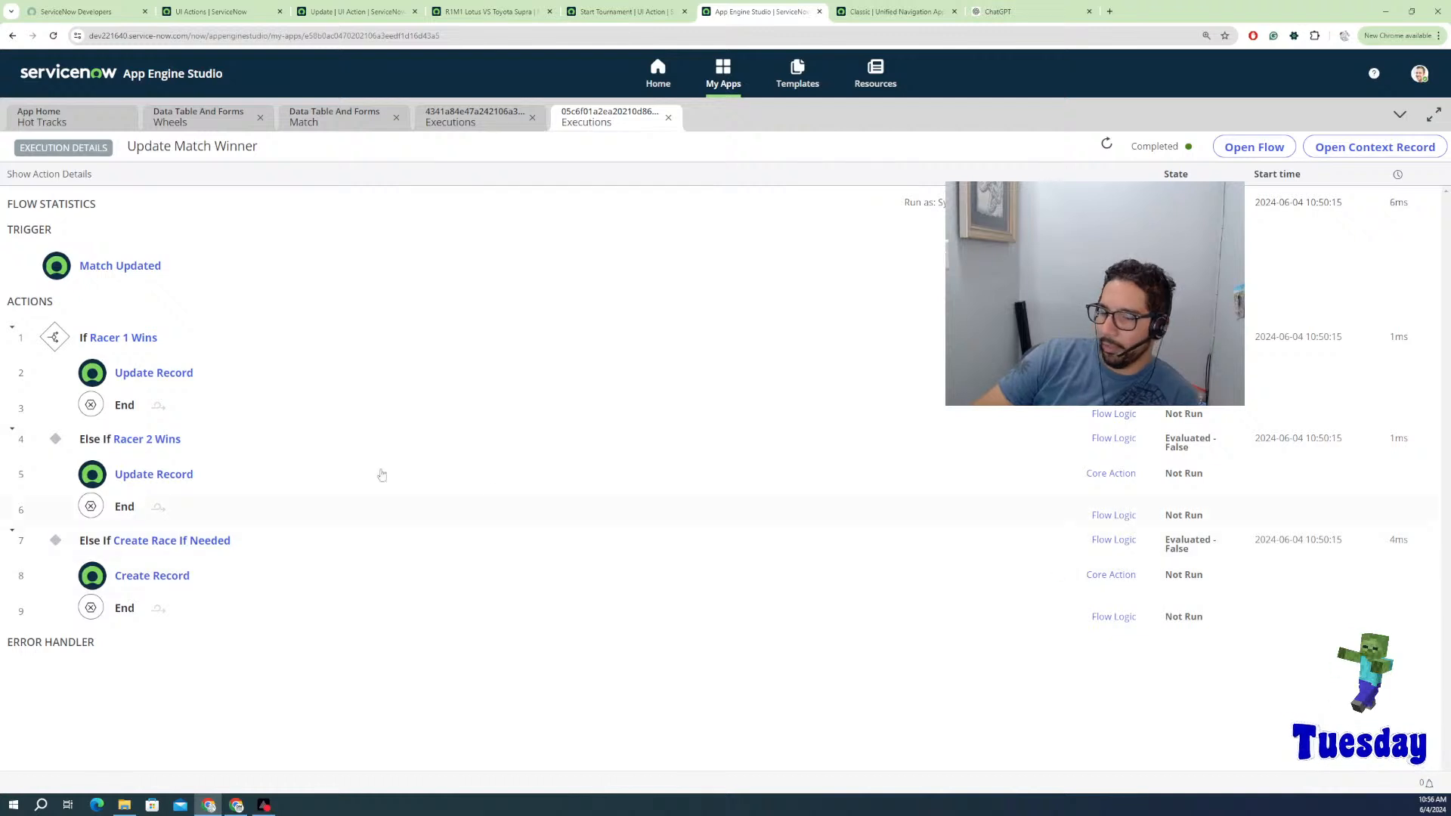
{"action": "left_click", "coordinate": [161, 546]}
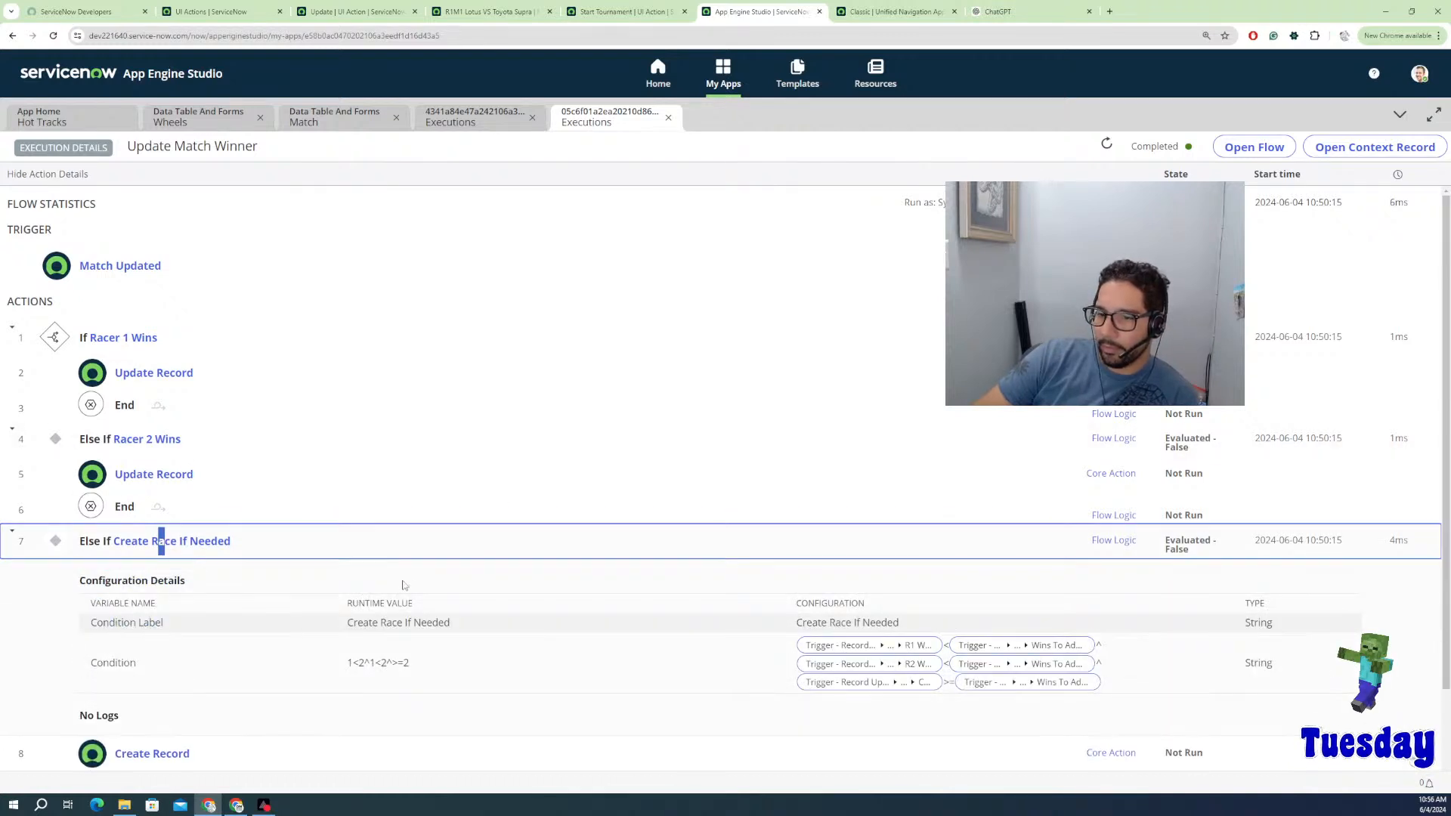
{"action": "scroll", "coordinate": [408, 614], "scroll_direction": "down", "scroll_amount": 1}
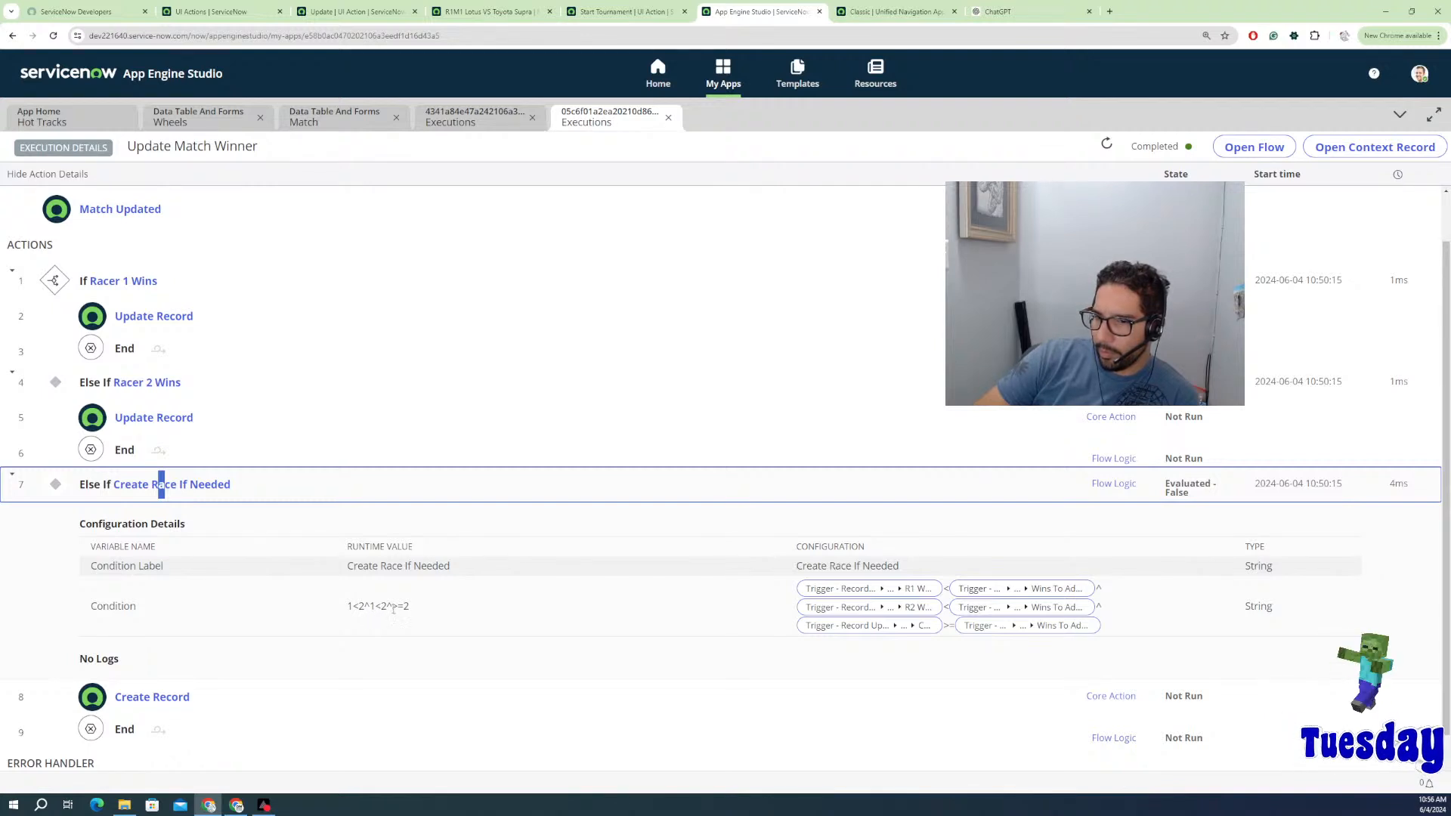
{"action": "left_click", "coordinate": [394, 607]}
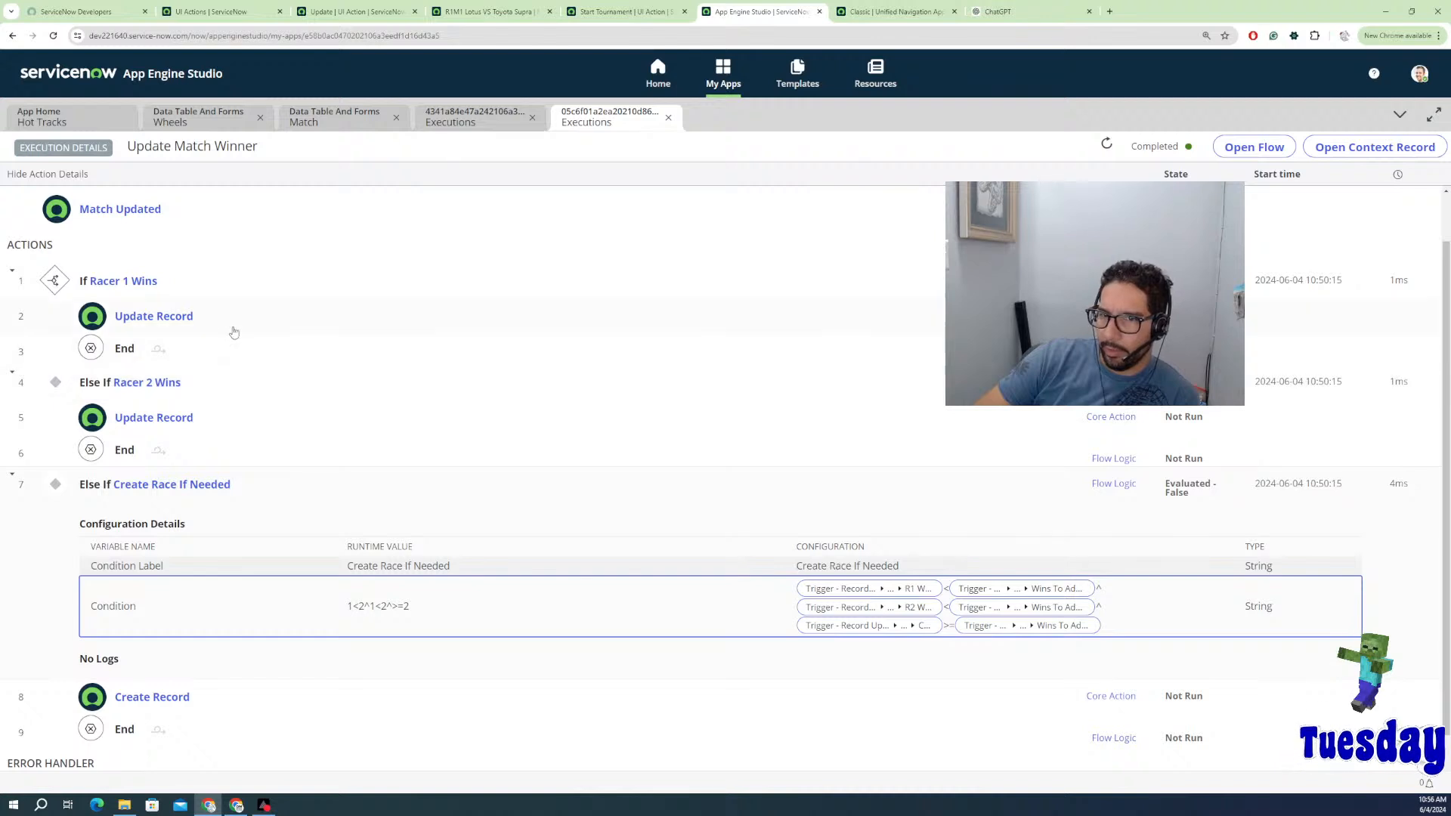
{"action": "left_click", "coordinate": [490, 122]}
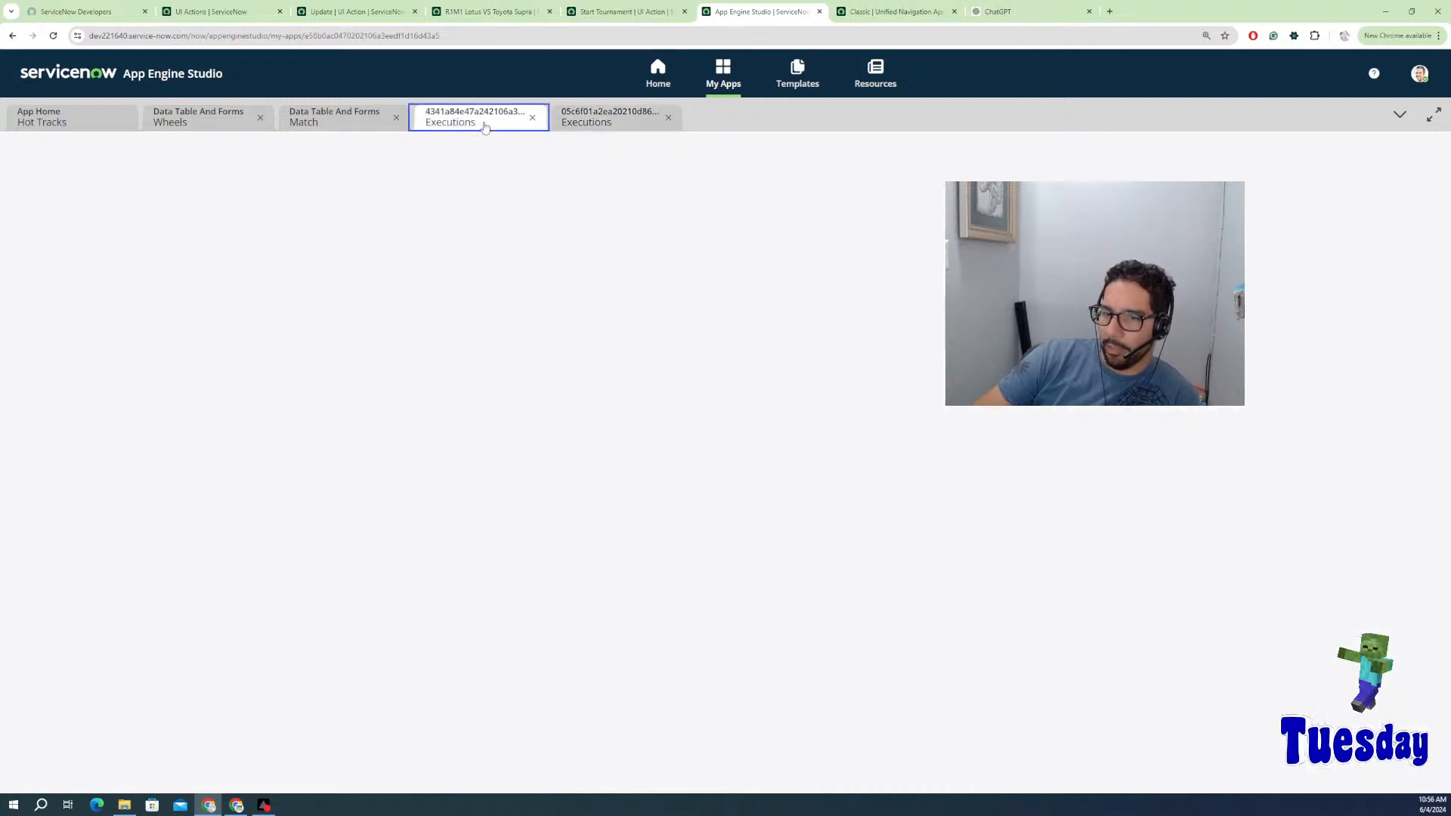
Step: Go back to the Hot Tracks app home and open the Match table's records
{"action": "left_click", "coordinate": [337, 125]}
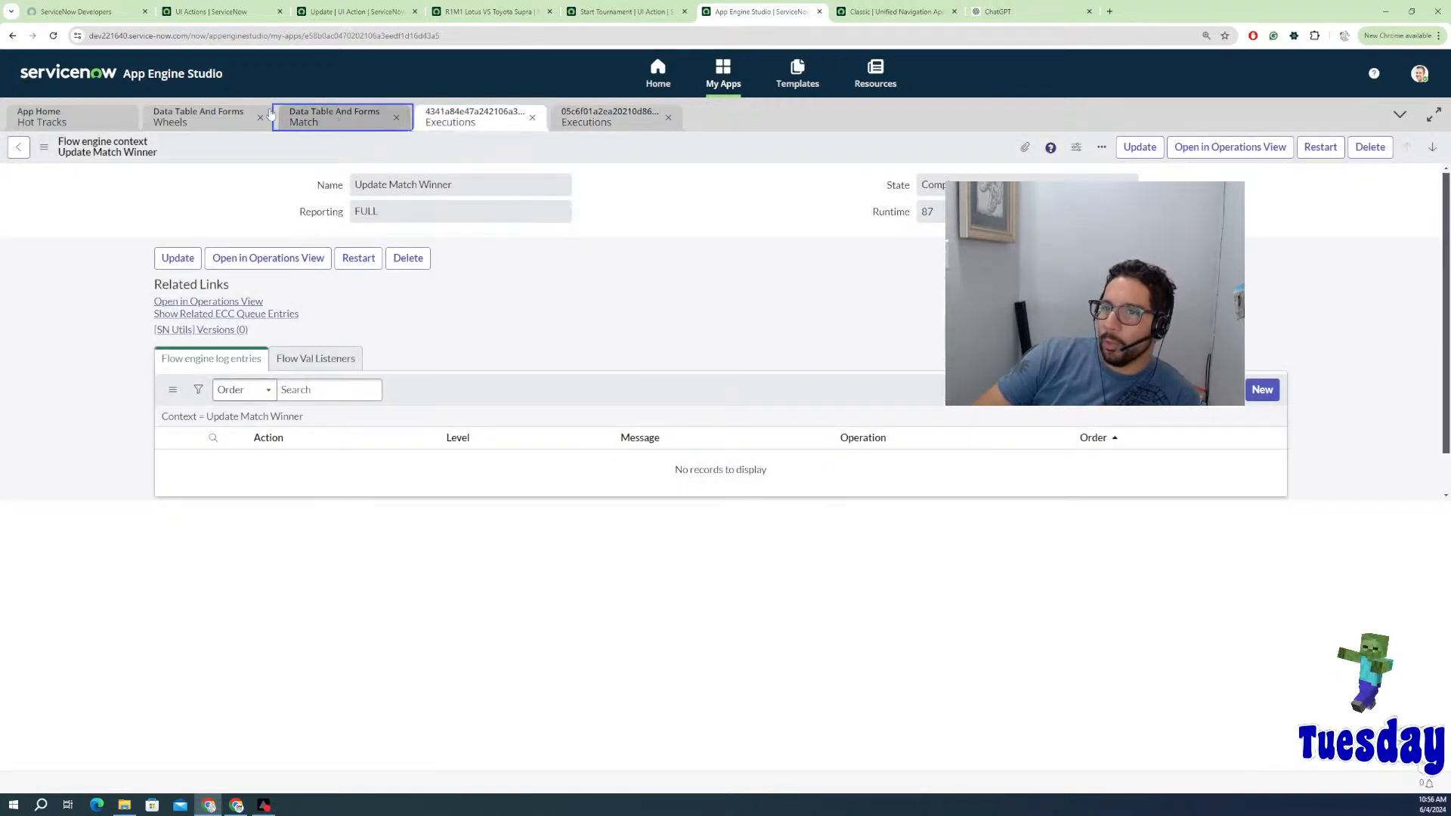
{"action": "left_click", "coordinate": [202, 118]}
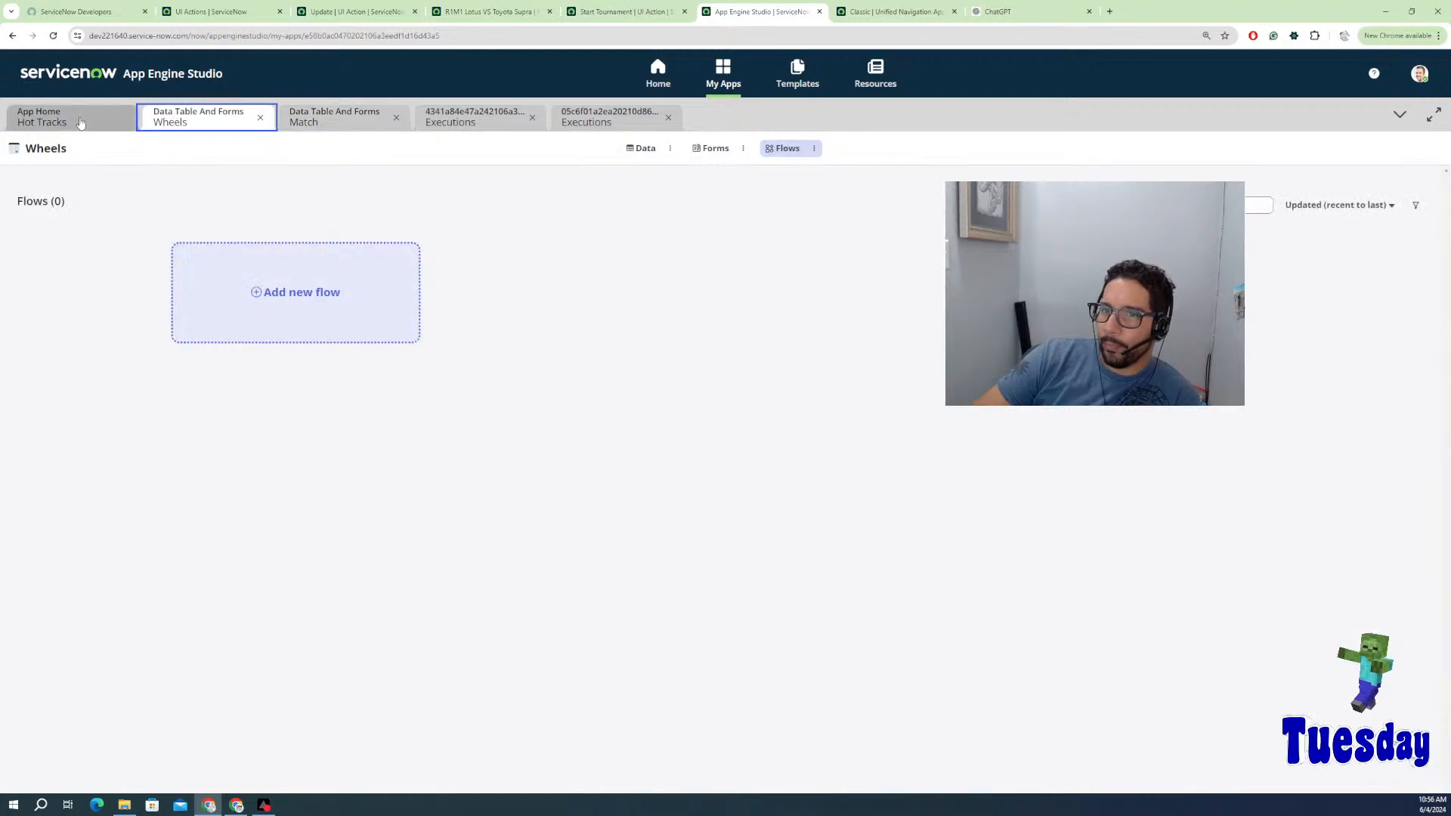
{"action": "left_click", "coordinate": [76, 120]}
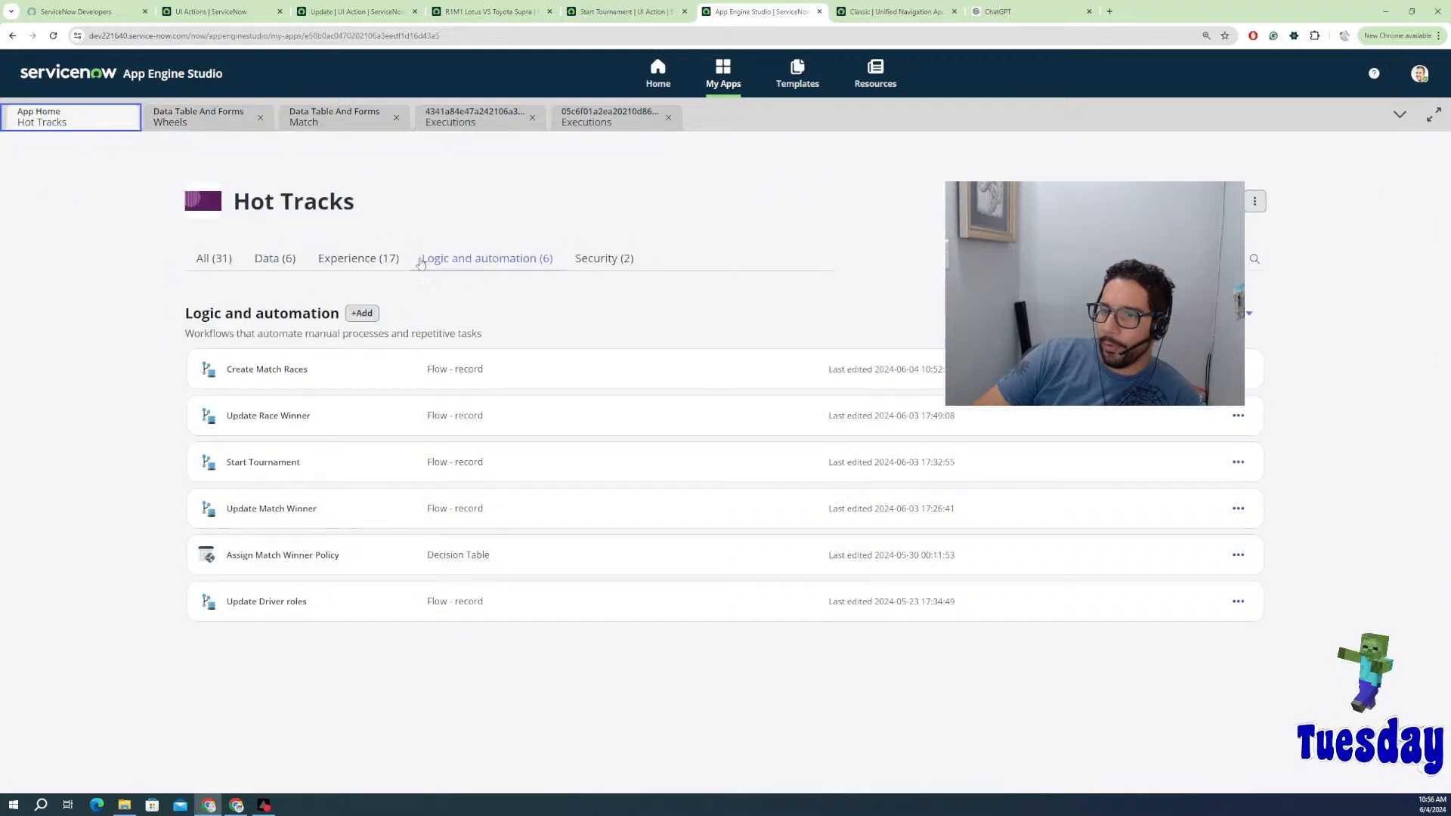
{"action": "left_click", "coordinate": [280, 258]}
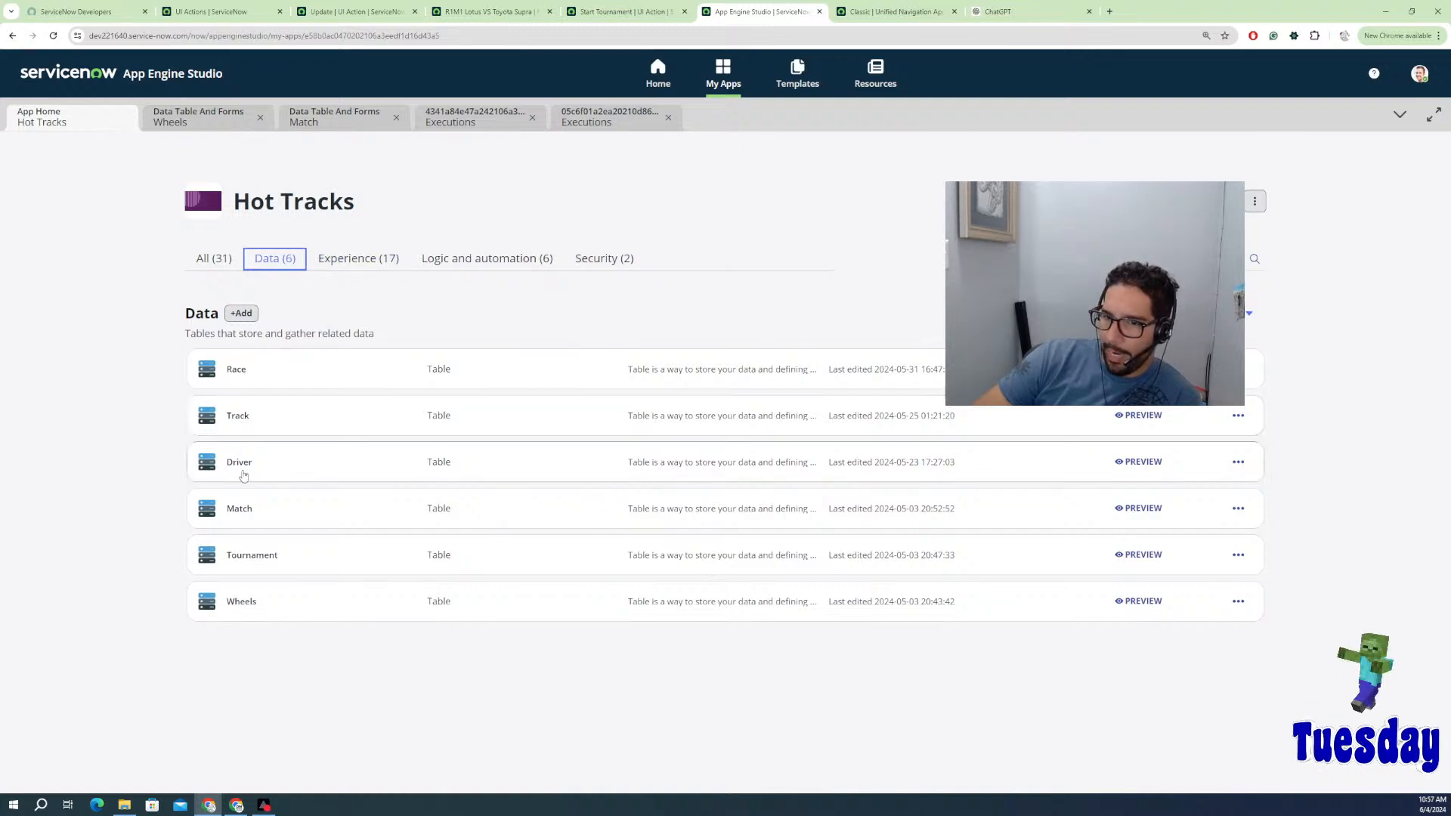
{"action": "left_click", "coordinate": [239, 510]}
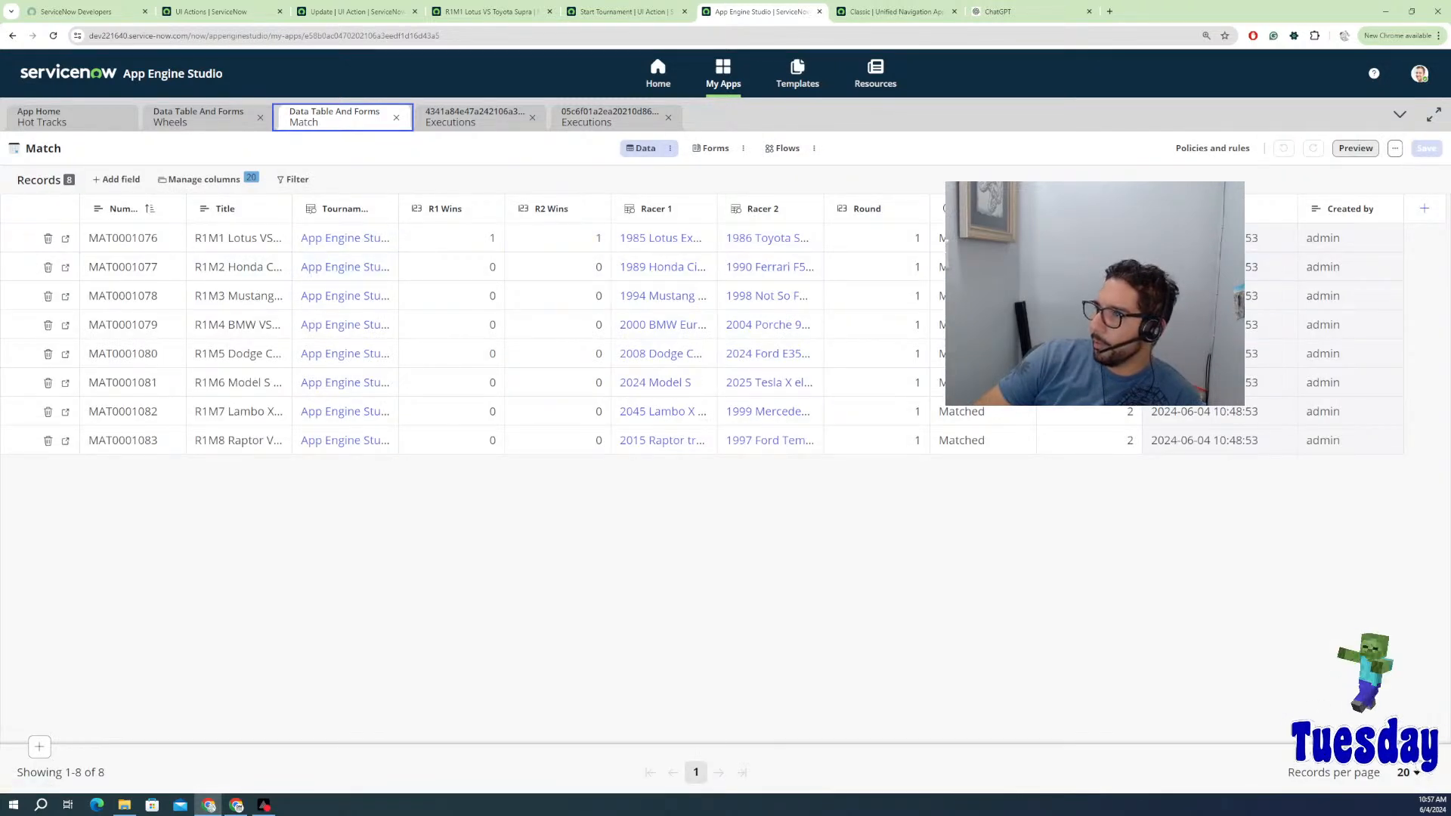
Step: Add the CRC, Fastest Time and Match Winner columns to the Match spreadsheet
{"action": "left_click", "coordinate": [219, 180]}
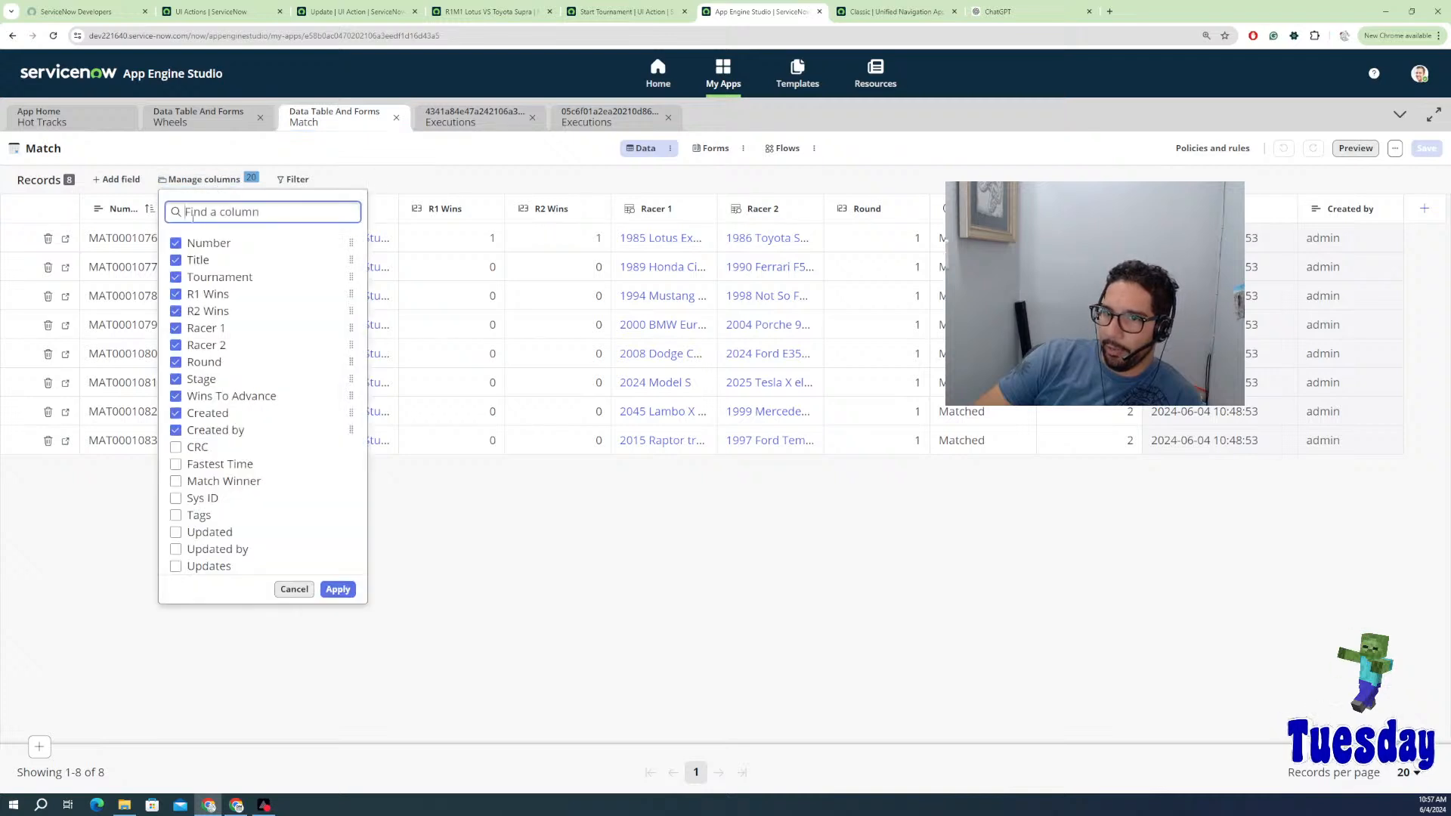
{"action": "left_click", "coordinate": [176, 447]}
{"action": "left_click", "coordinate": [176, 464]}
{"action": "left_click", "coordinate": [175, 481]}
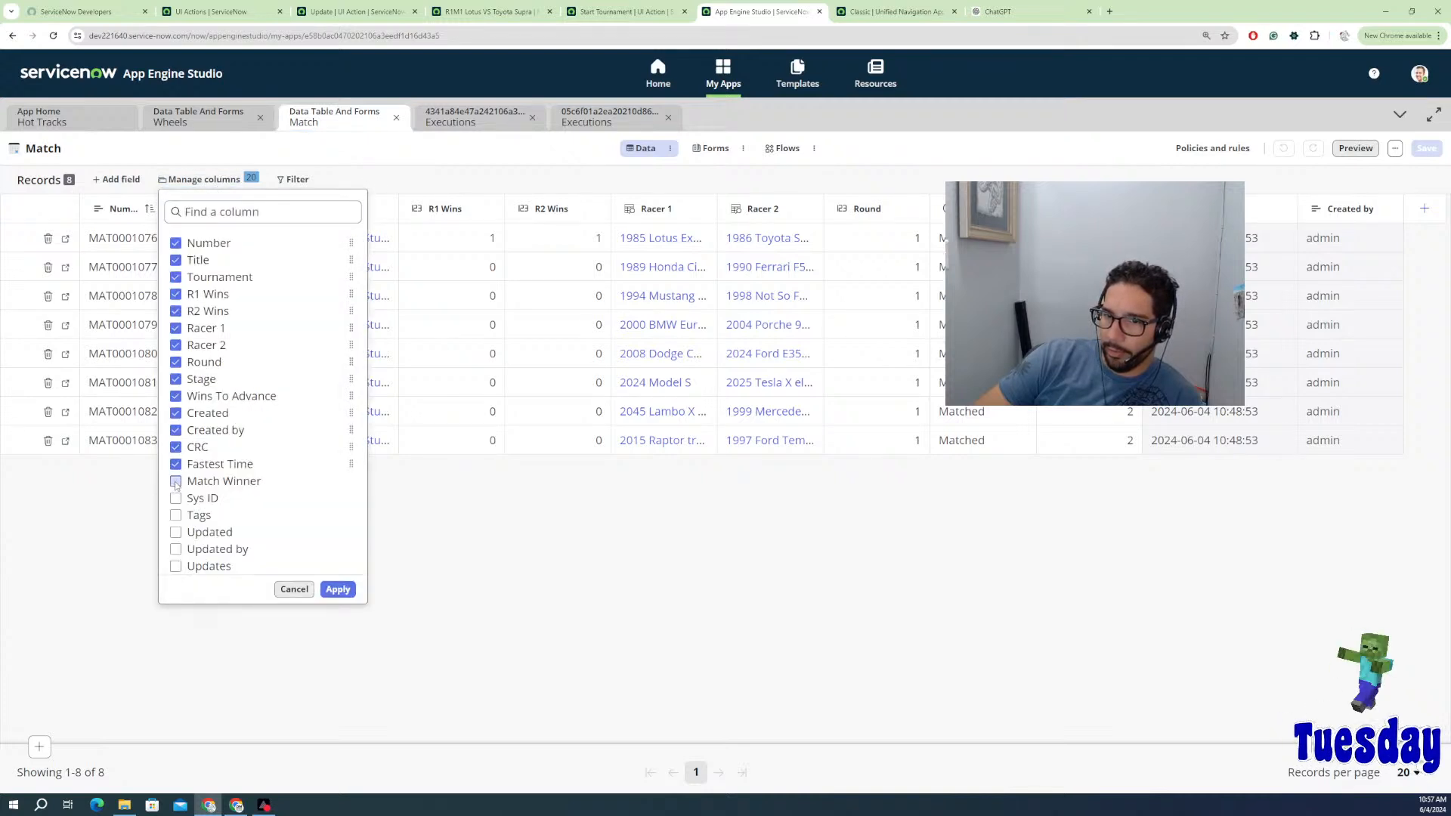
{"action": "left_click", "coordinate": [335, 589]}
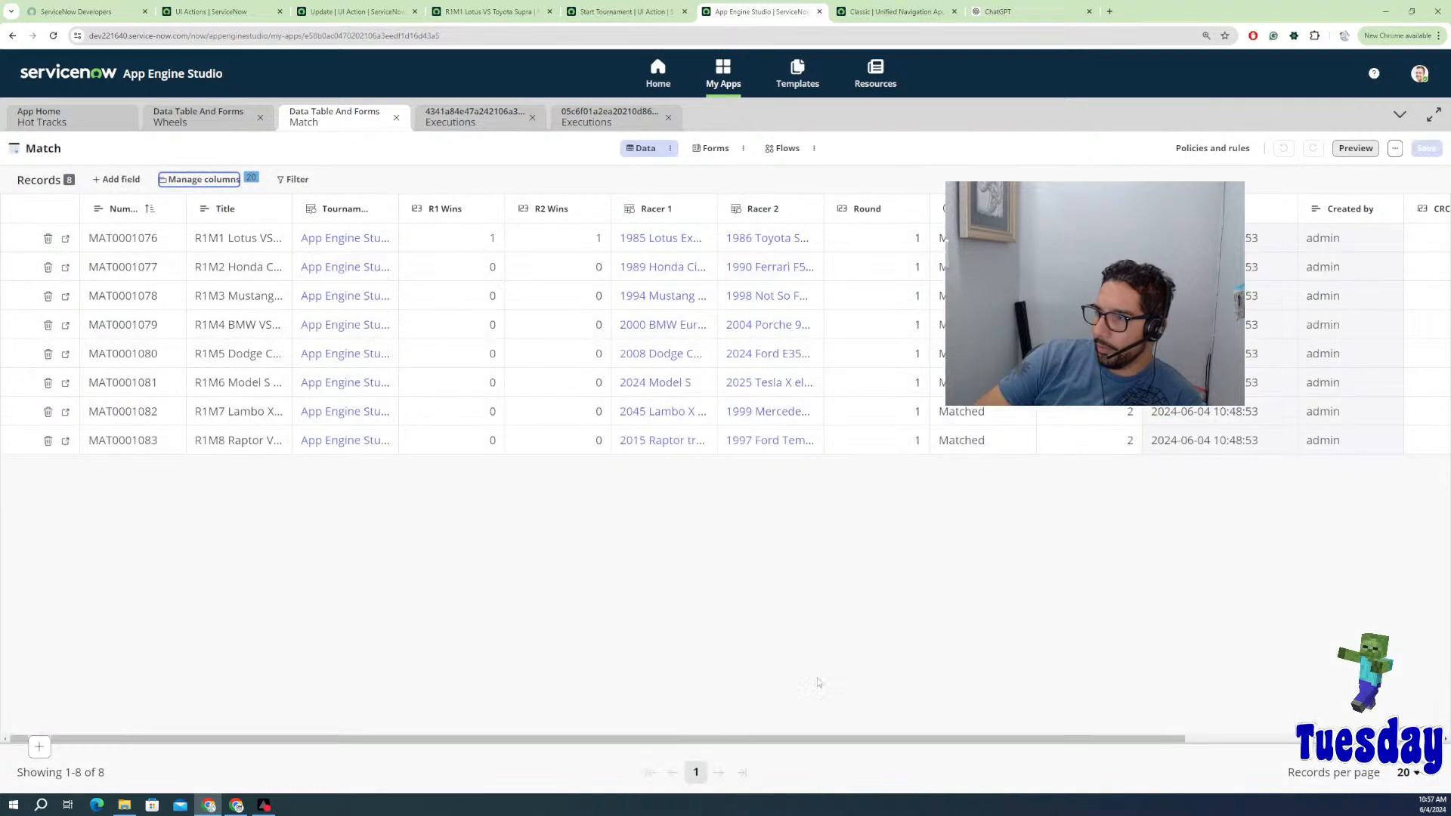
{"action": "left_click_drag", "start_coordinate": [764, 739], "coordinate": [1230, 714]}
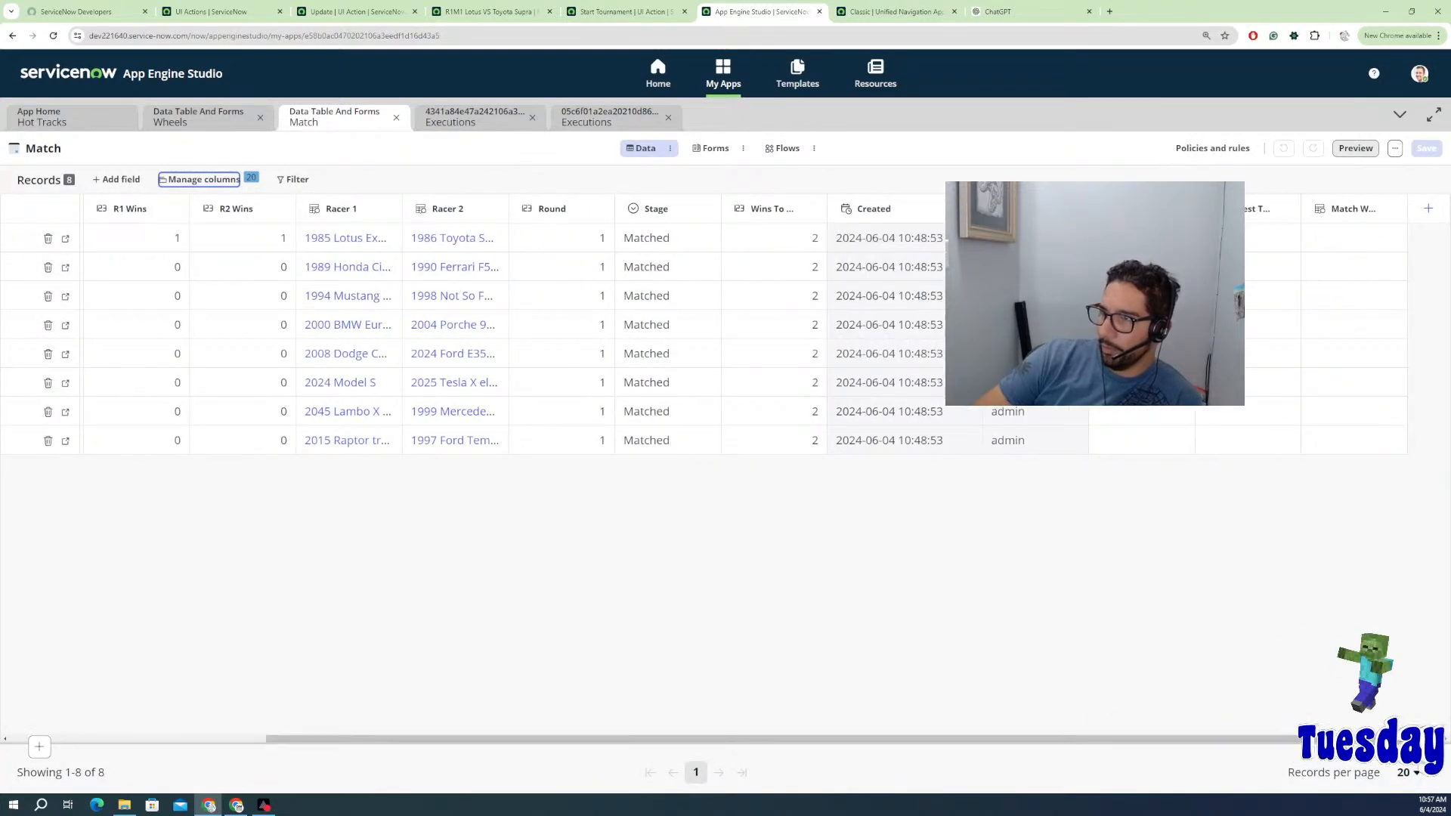
{"action": "left_click", "coordinate": [669, 148]}
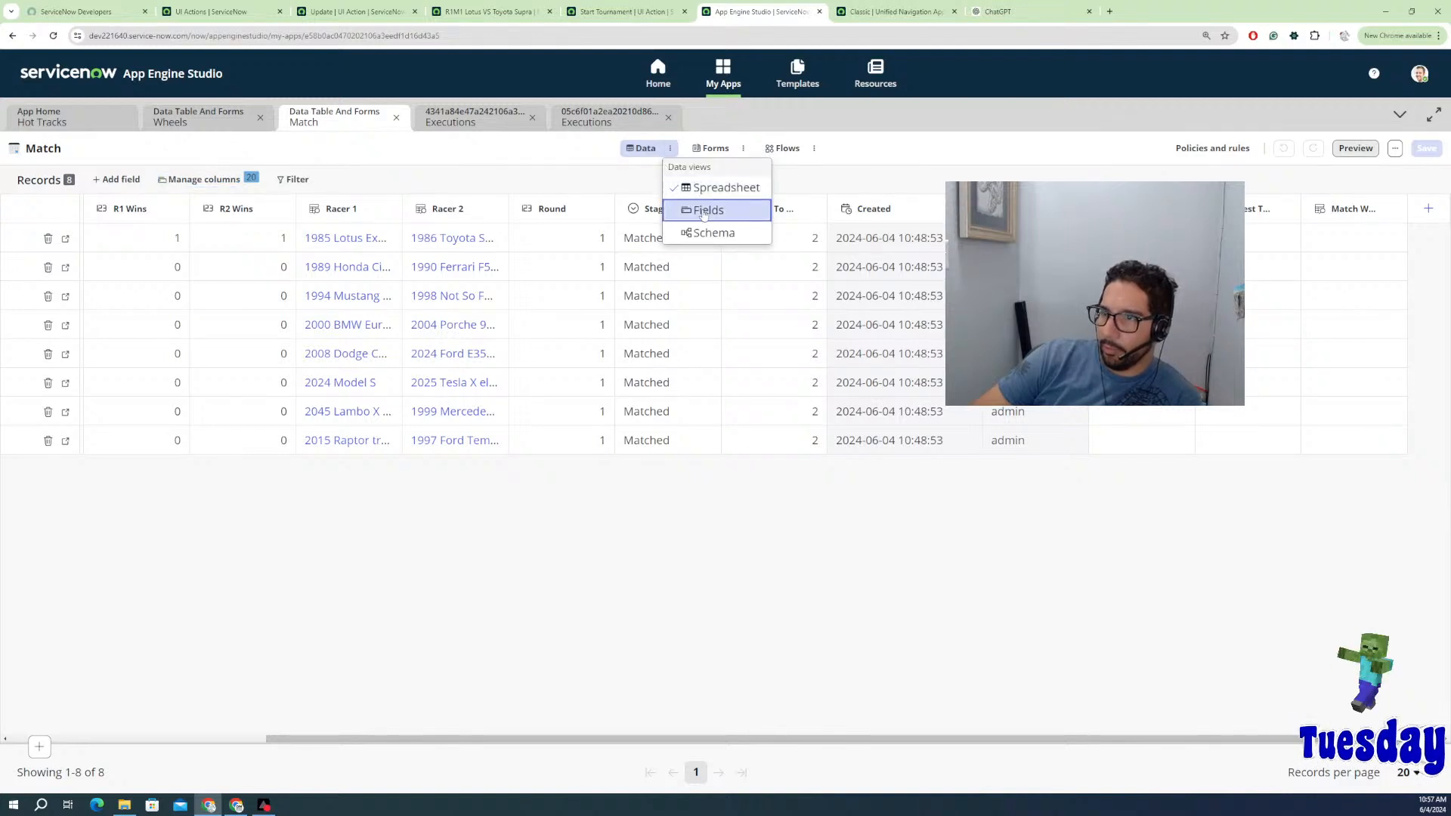
Step: Give the Match table's CRC field a default value of 0 and save it
{"action": "key", "text": "Escape"}
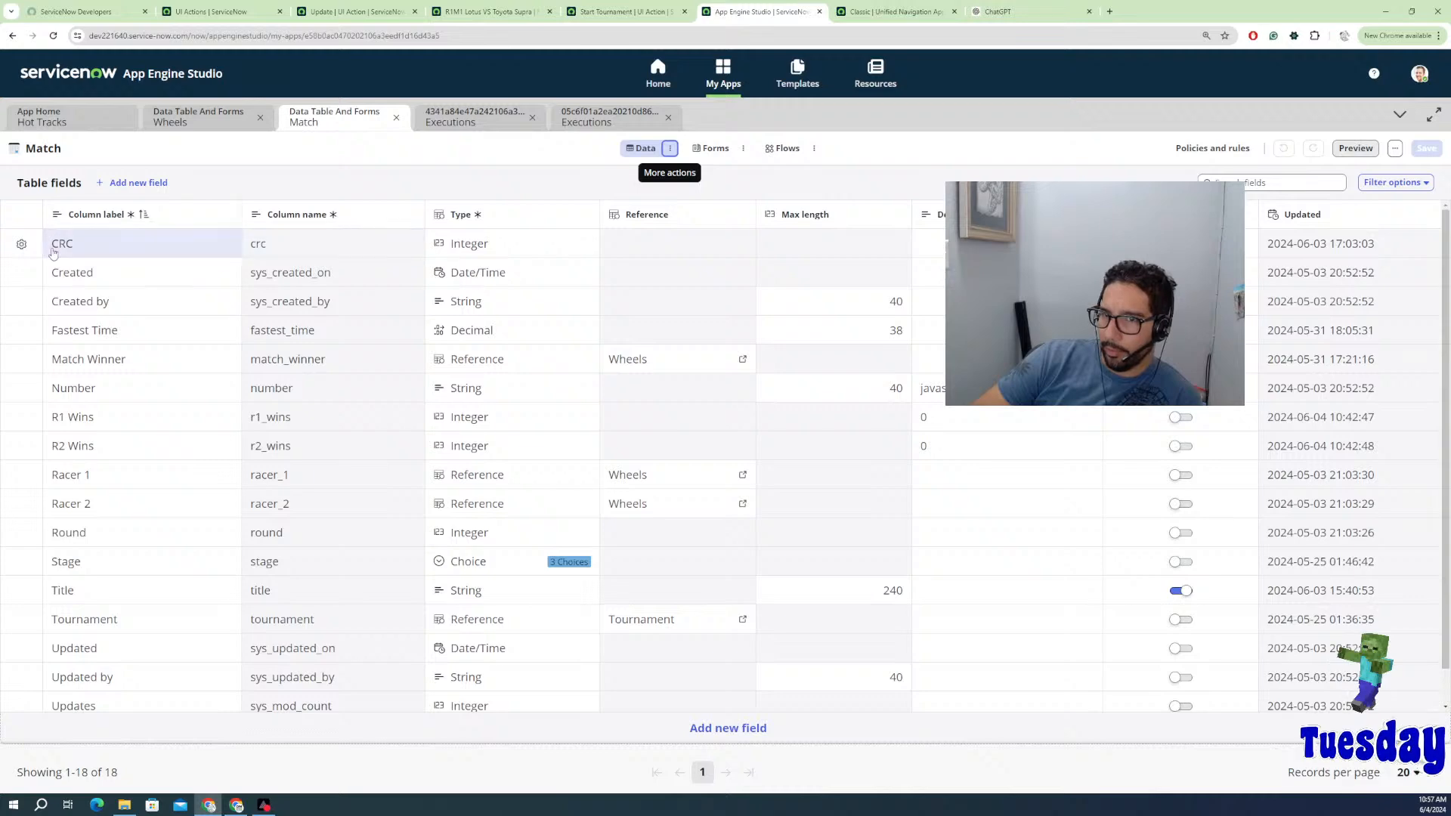
{"action": "left_click", "coordinate": [22, 245]}
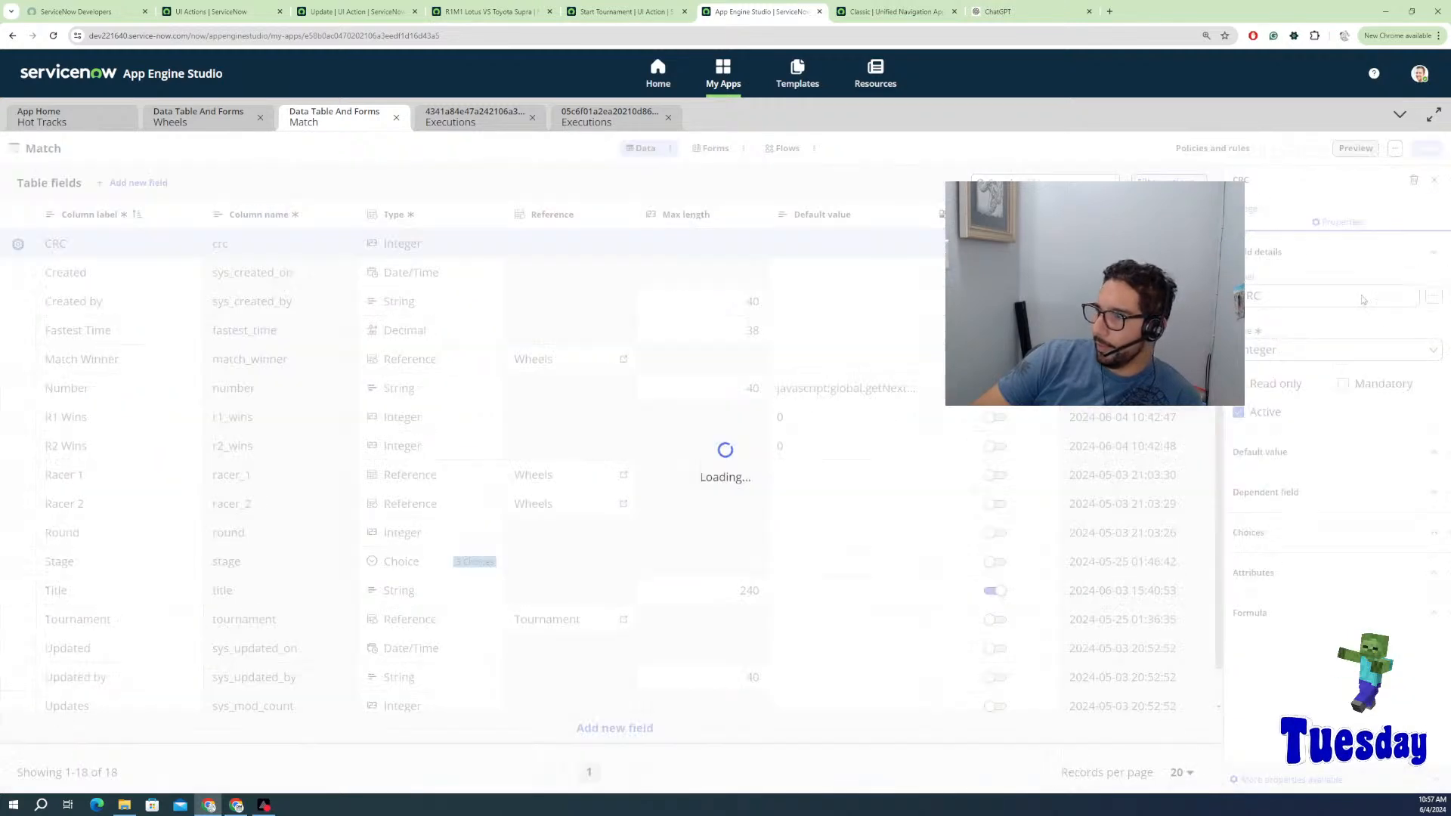
{"action": "left_click", "coordinate": [1274, 451]}
{"action": "left_click", "coordinate": [1270, 522]}
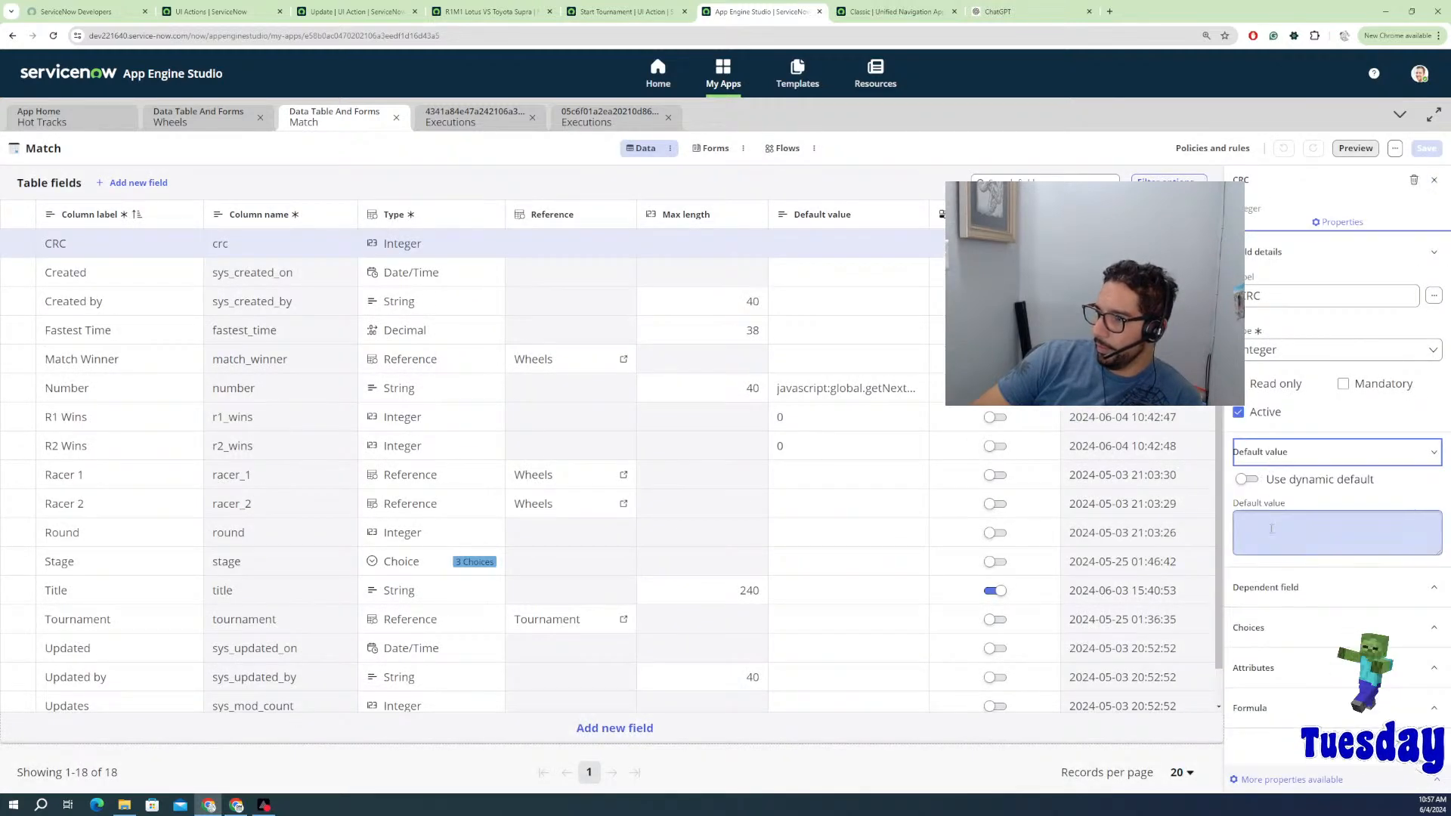
{"action": "type", "text": "0"}
{"action": "left_click", "coordinate": [1330, 573]}
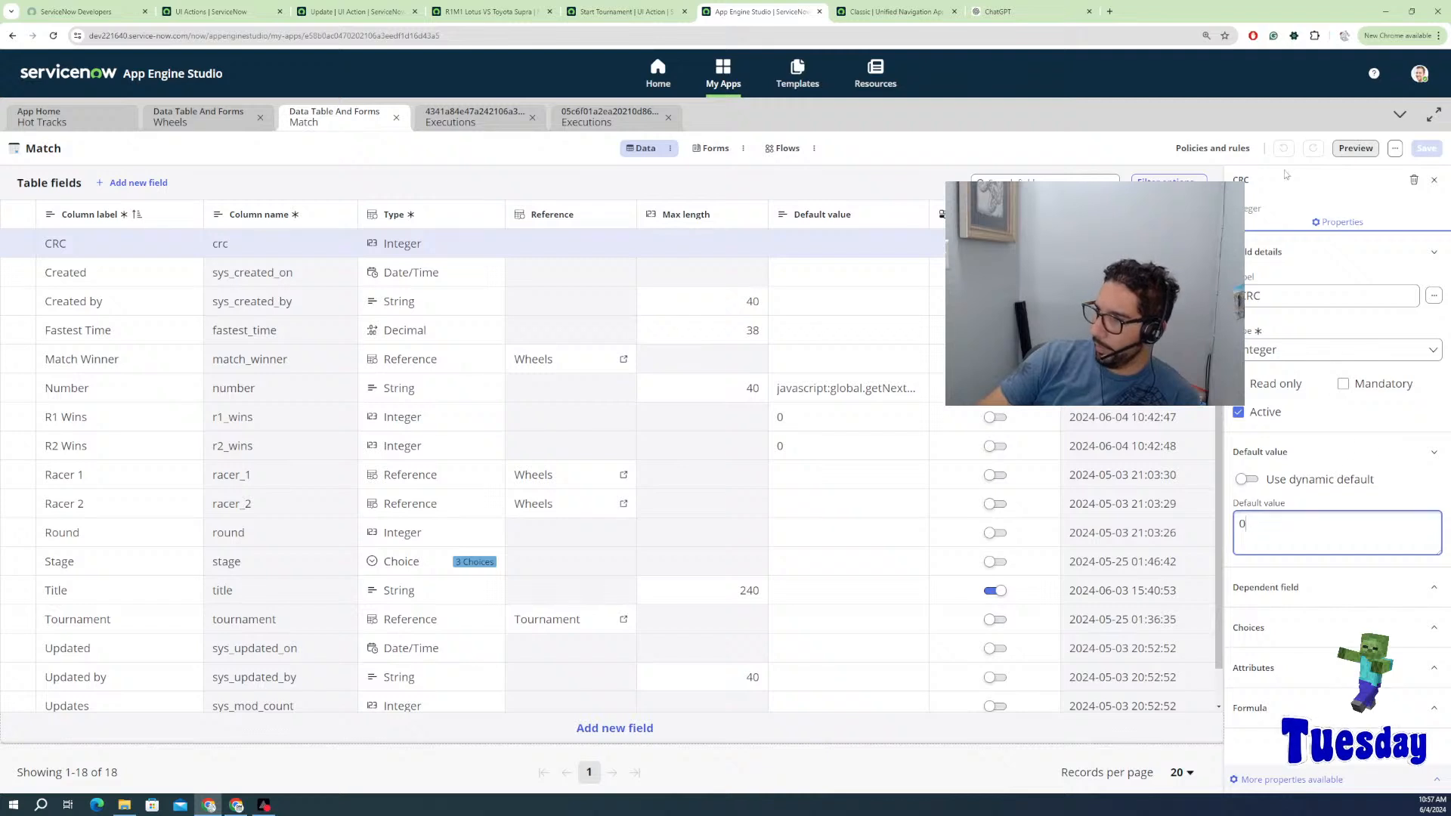
{"action": "left_click", "coordinate": [1428, 150]}
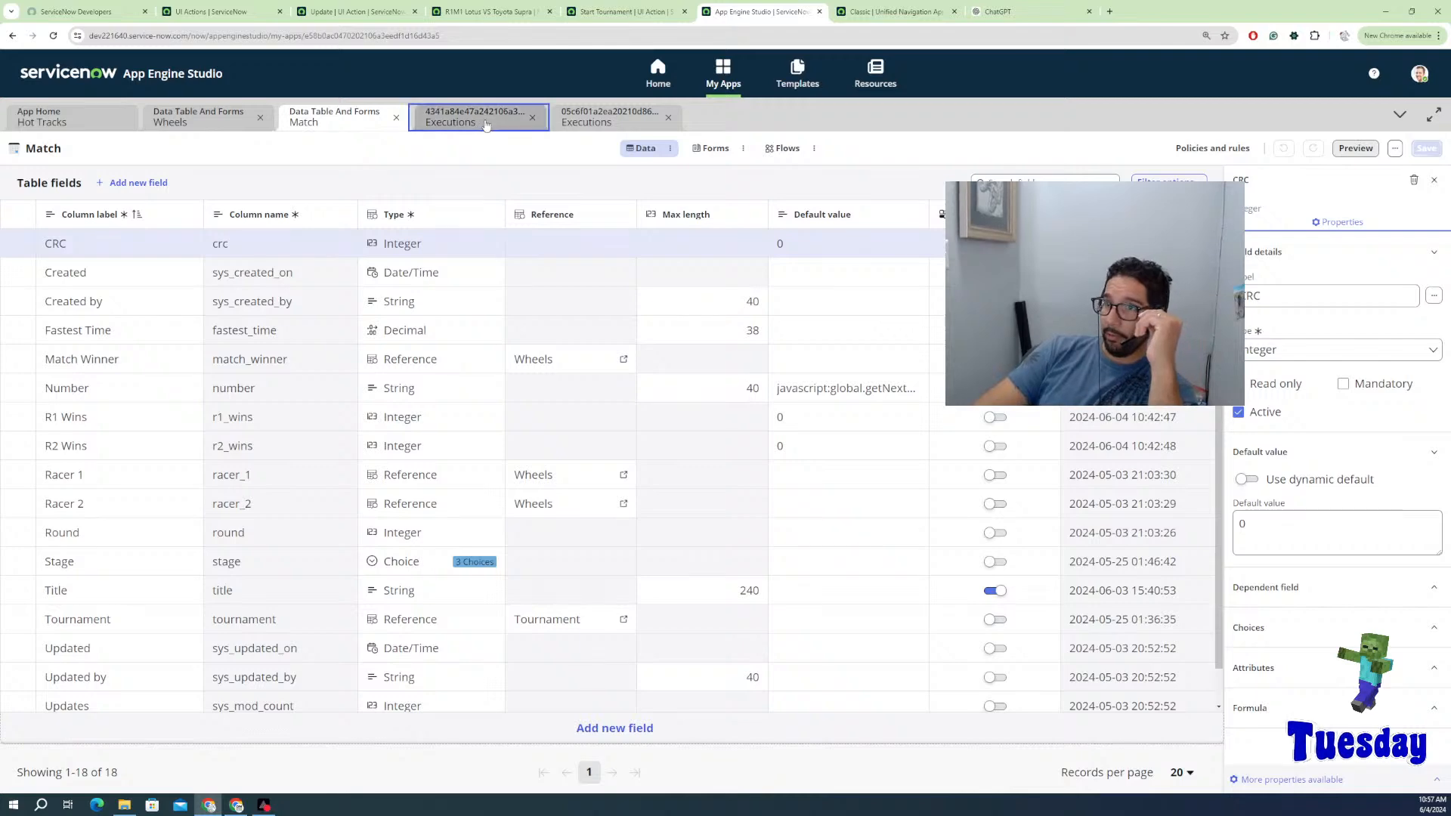
Step: Close both Executions tabs and the Match tab
{"action": "left_click", "coordinate": [547, 113]}
{"action": "left_click", "coordinate": [532, 117]}
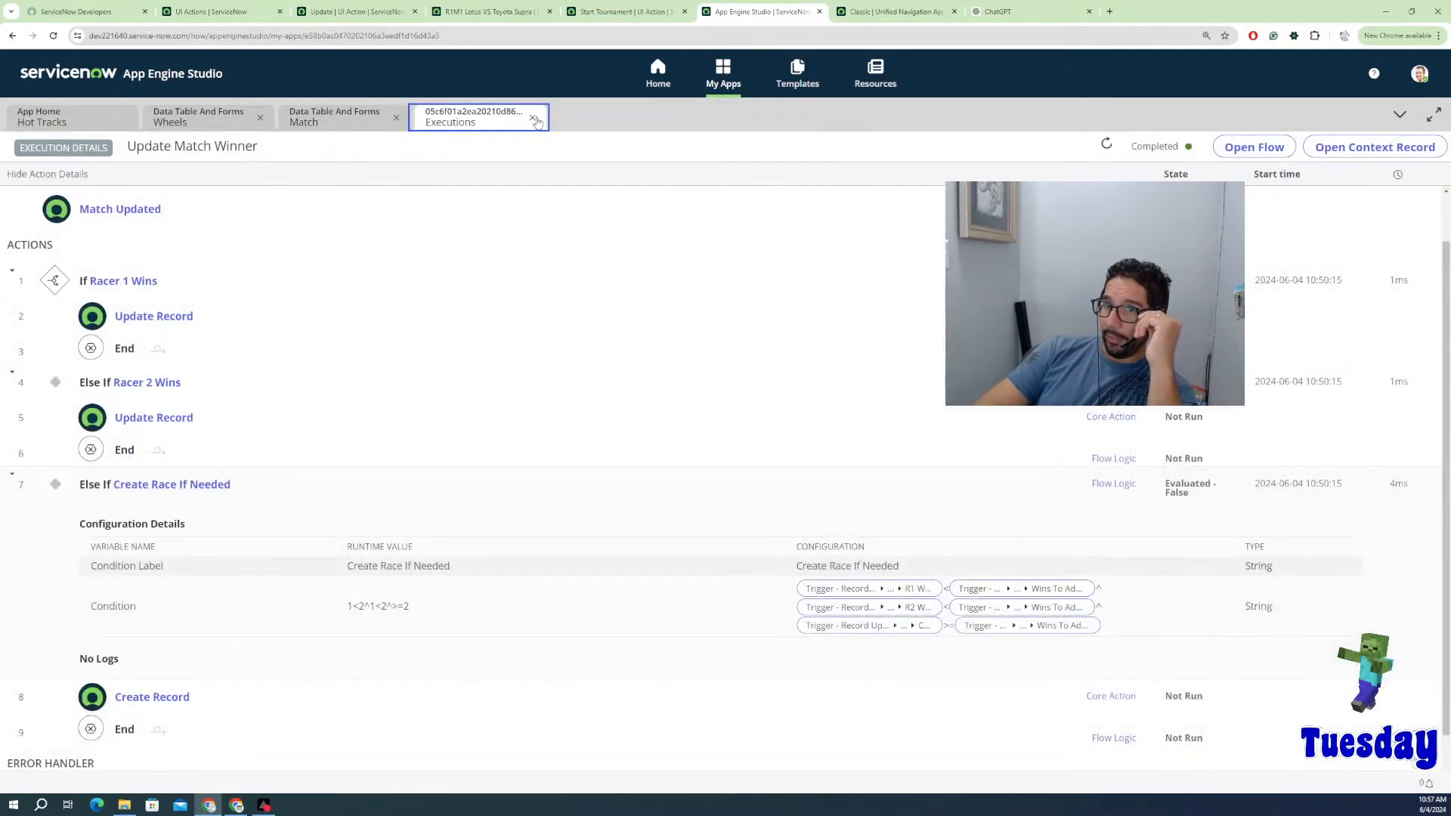
{"action": "left_click", "coordinate": [532, 117]}
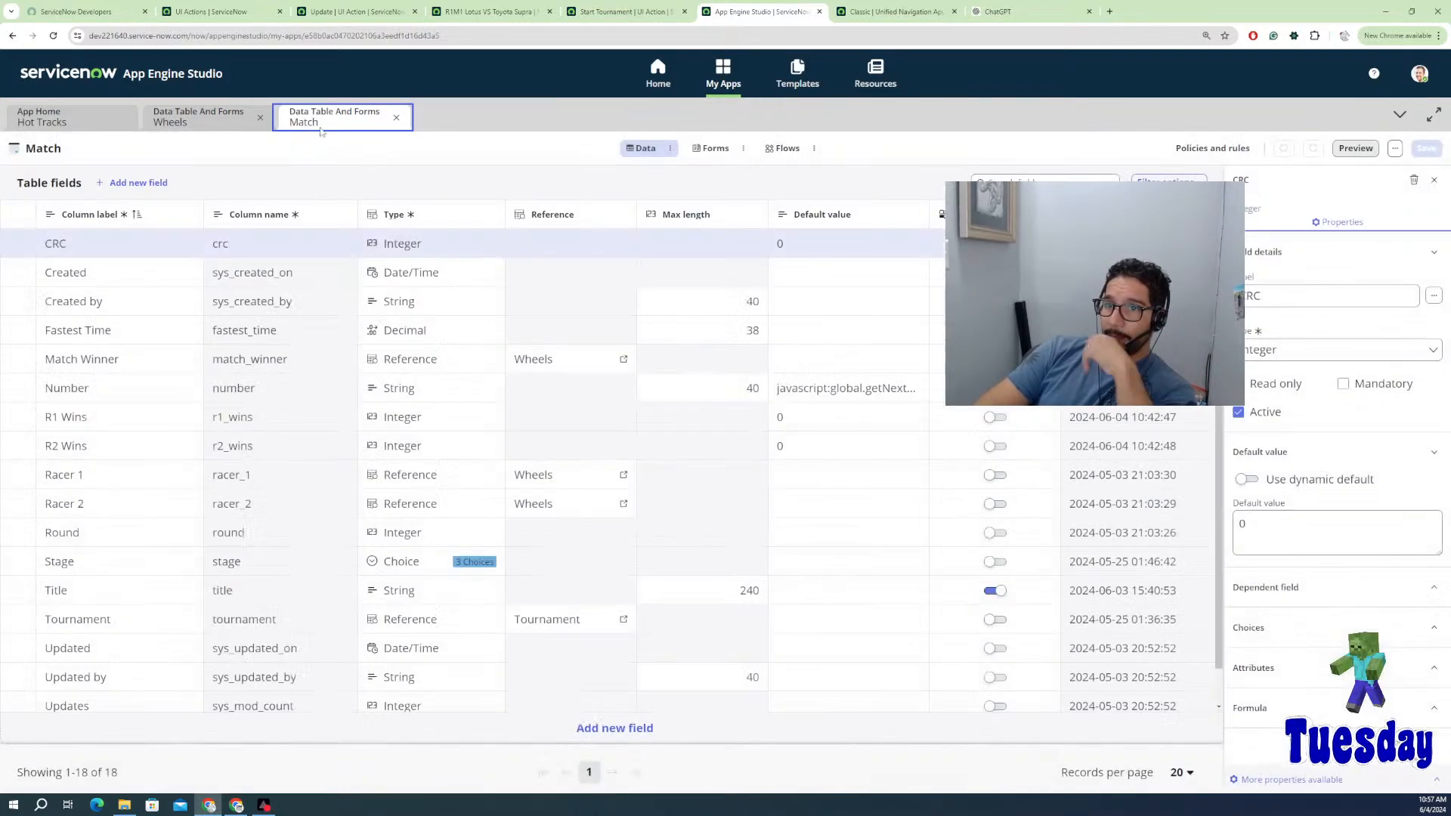
{"action": "left_click", "coordinate": [397, 118]}
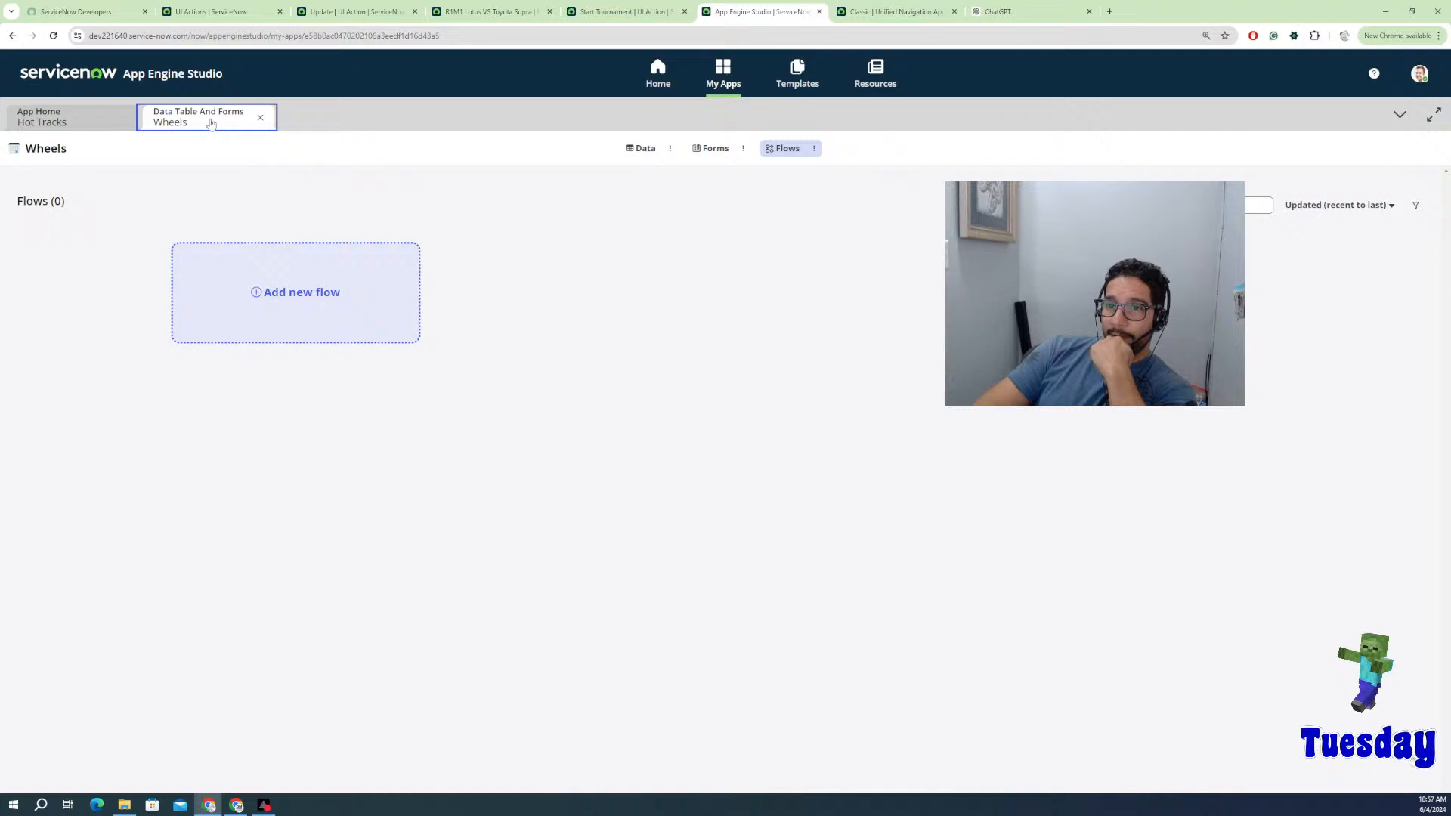
Step: Open the App Engine Studio 16 record from the Tournament table
{"action": "left_click", "coordinate": [261, 119]}
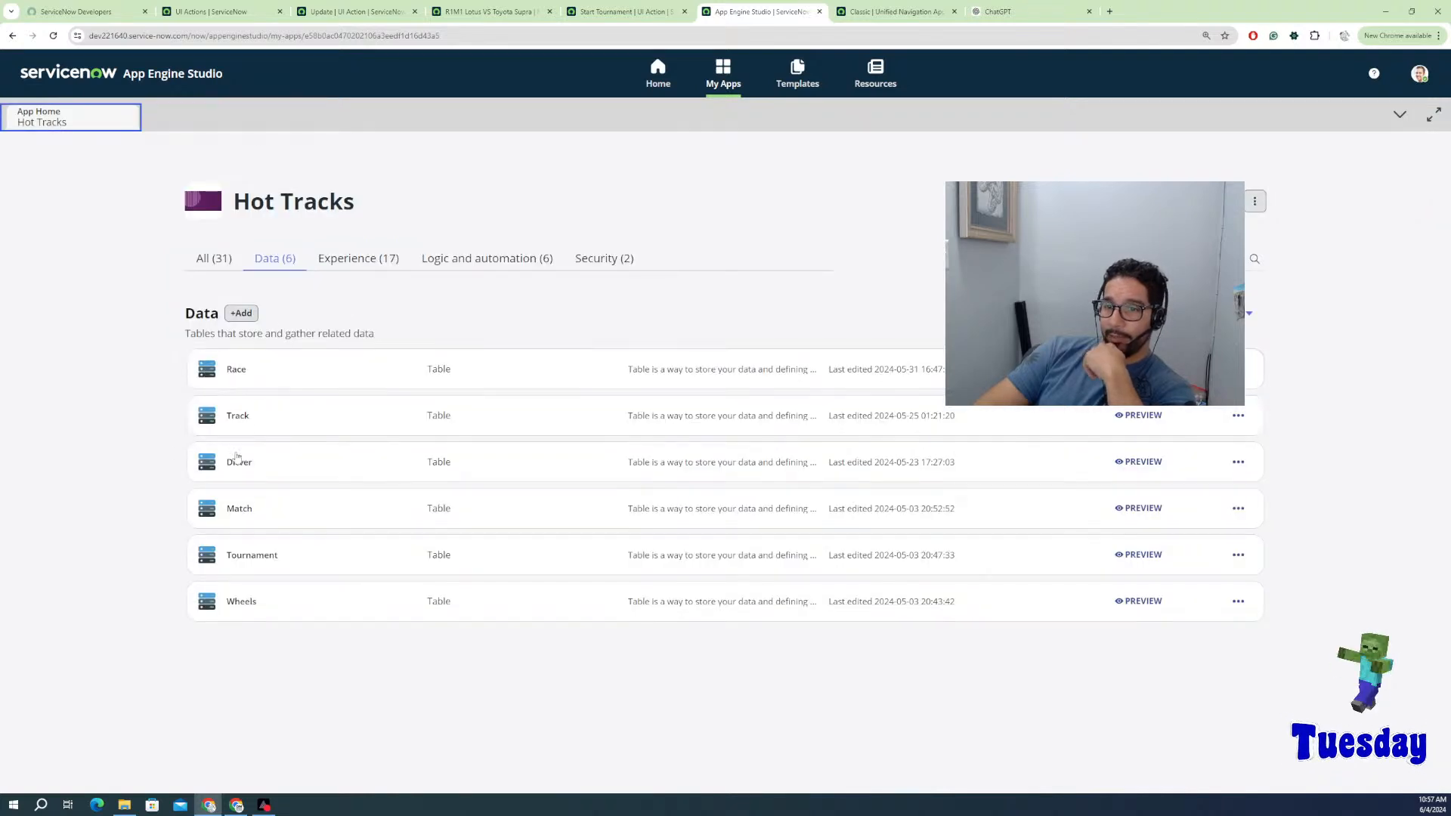
{"action": "left_click", "coordinate": [257, 555]}
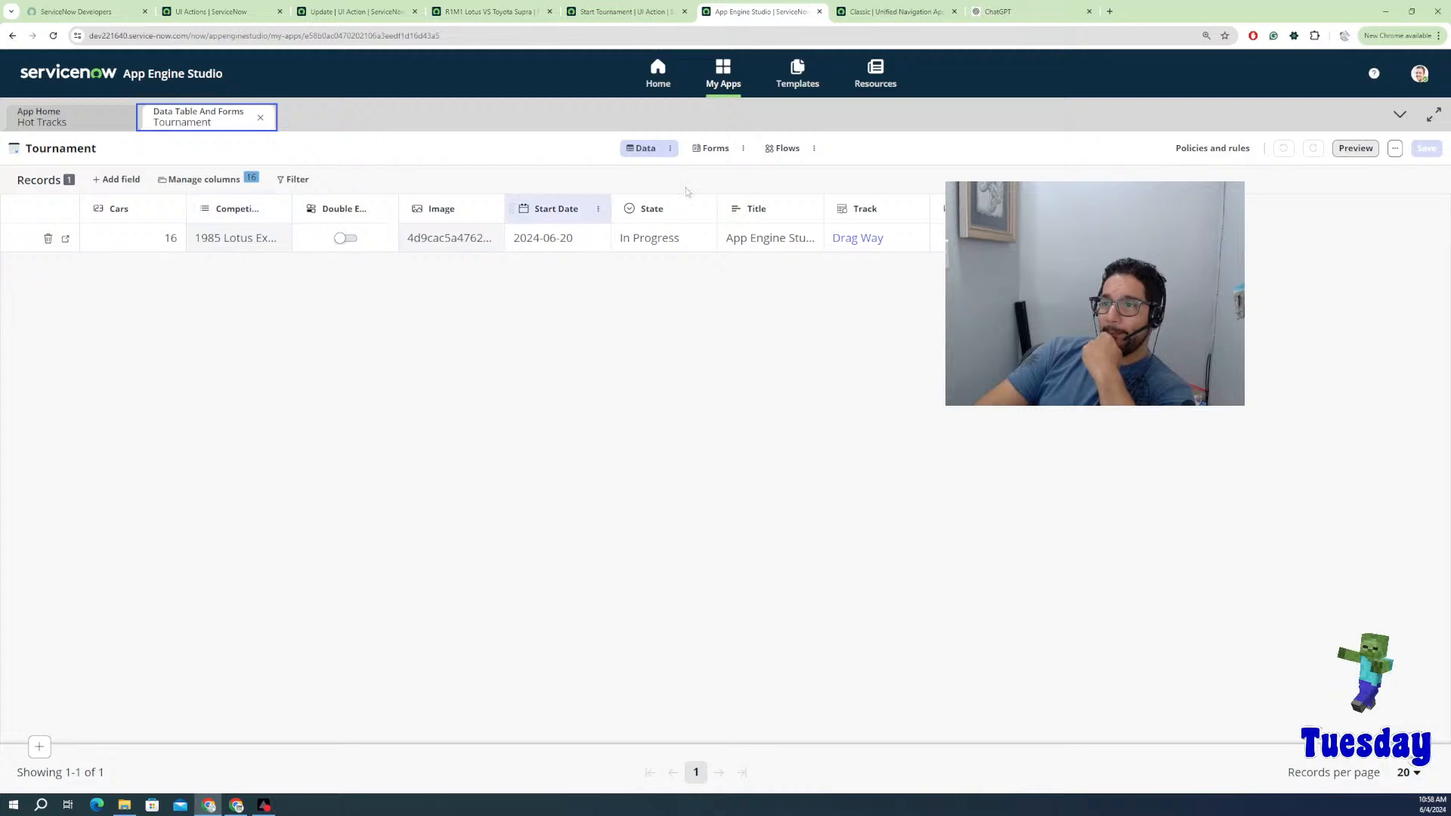
{"action": "left_click", "coordinate": [65, 239]}
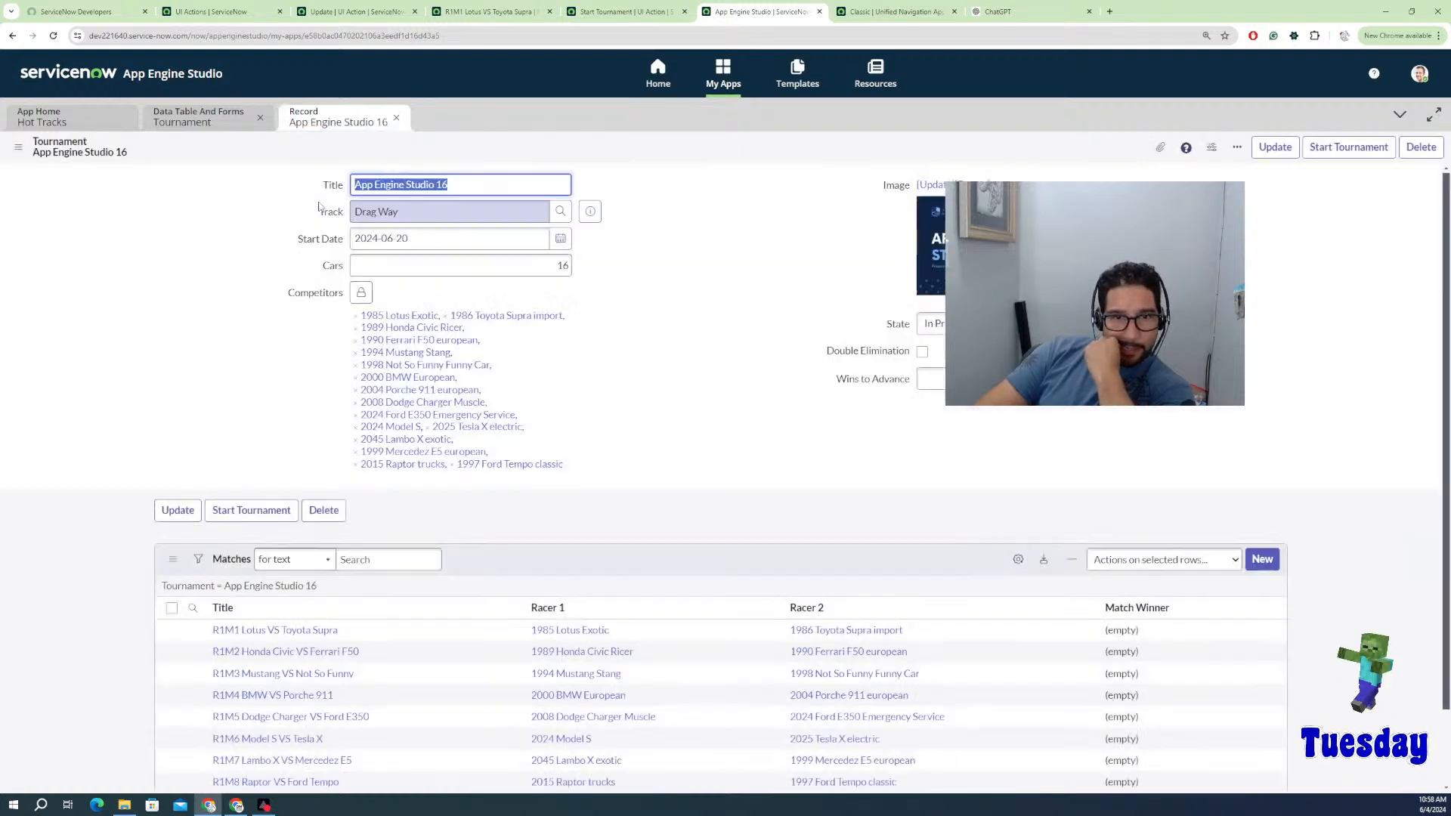
Step: Select all eight of its matches and delete them
{"action": "scroll", "coordinate": [181, 529], "scroll_direction": "down", "scroll_amount": 1}
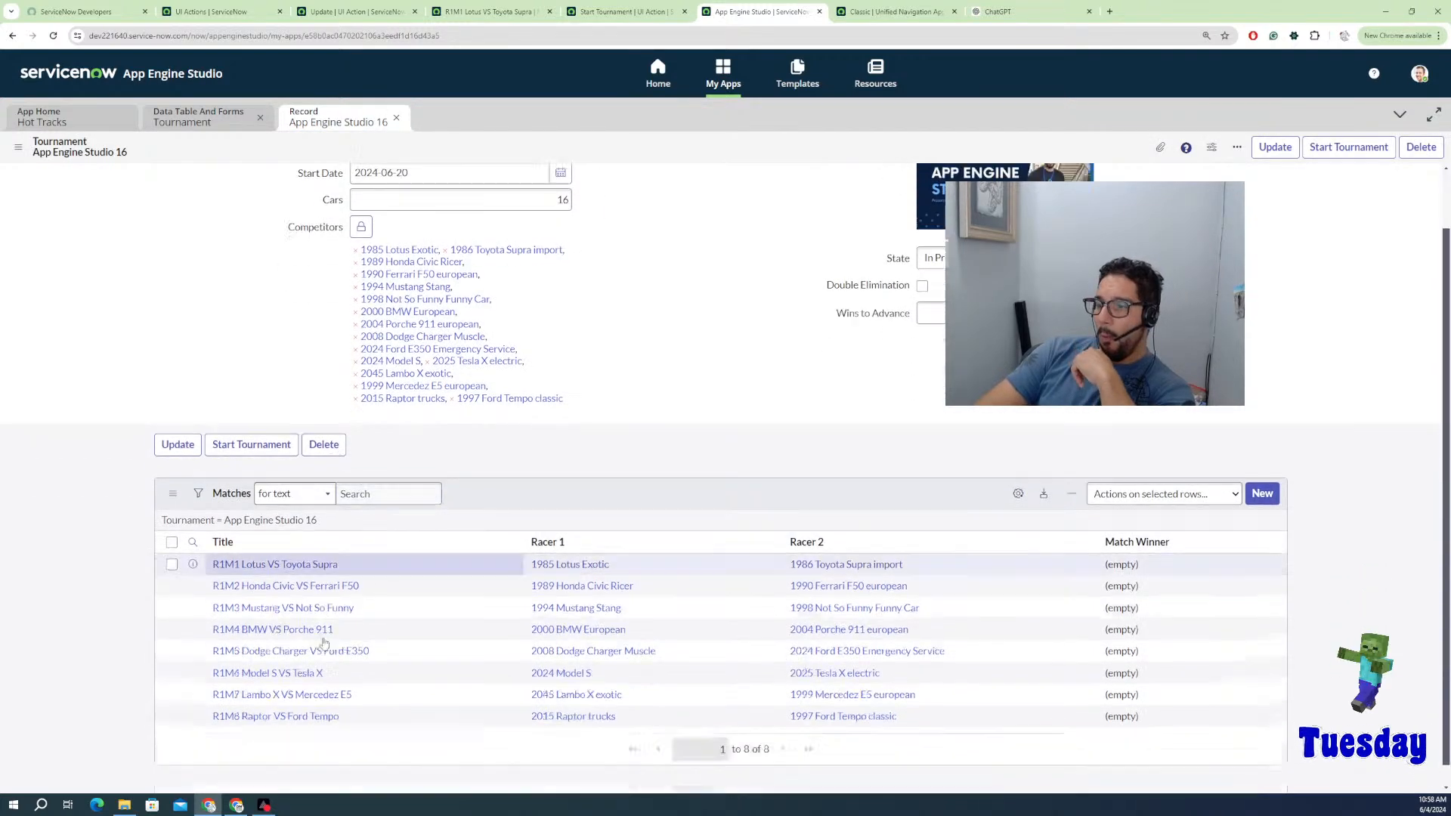
{"action": "left_click", "coordinate": [172, 522]}
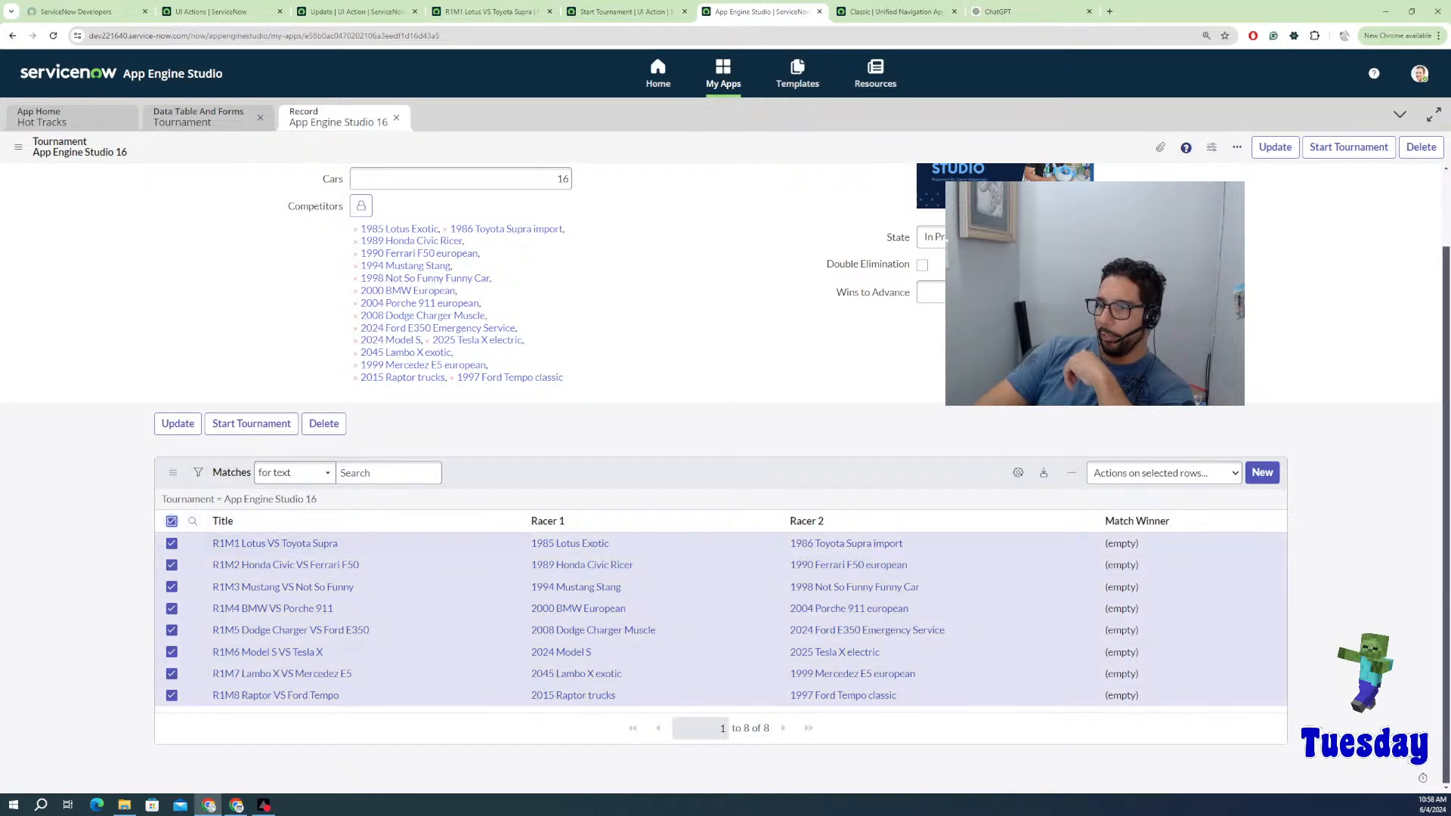
{"action": "left_click", "coordinate": [1148, 473]}
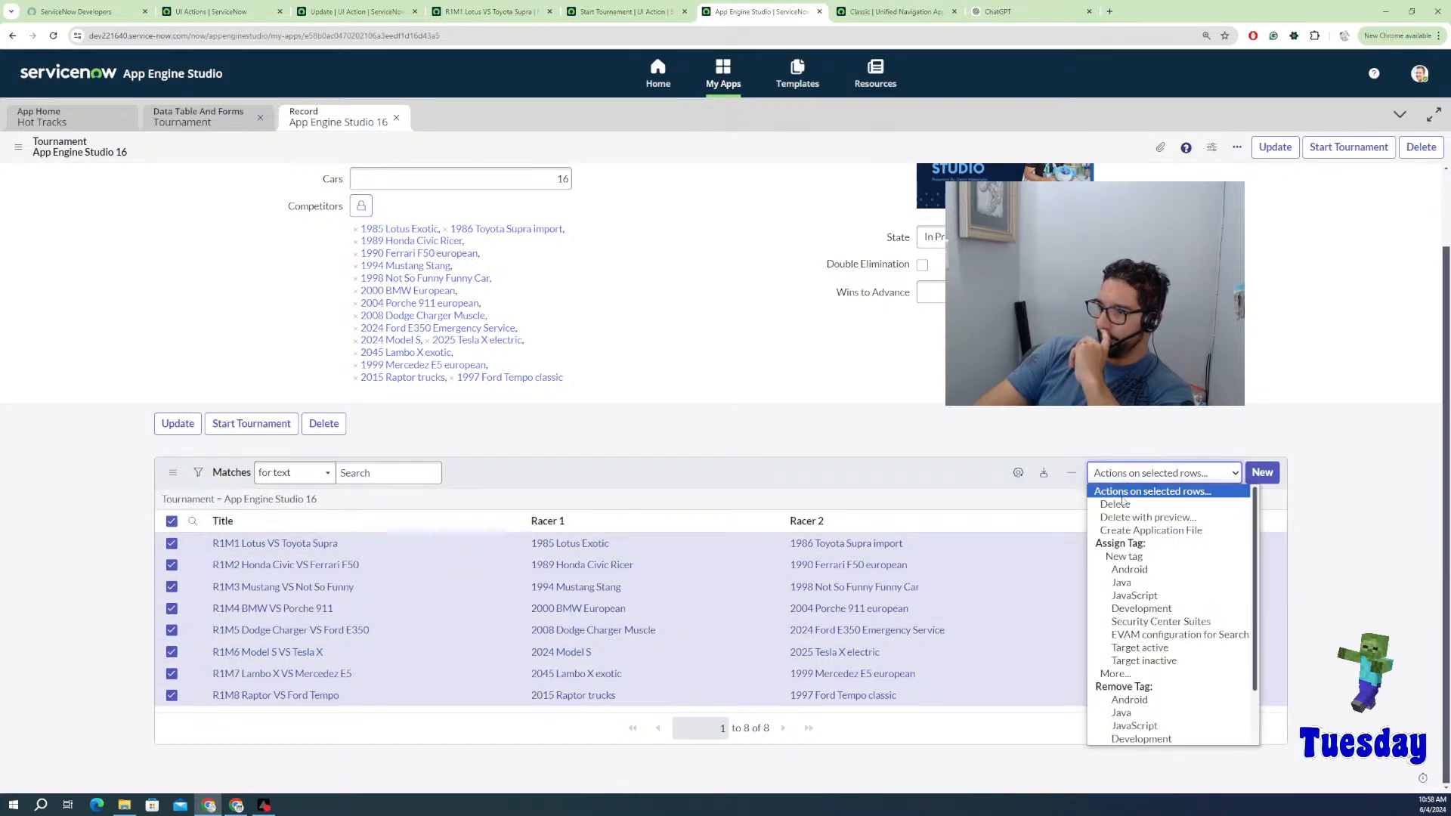
{"action": "left_click", "coordinate": [1123, 504]}
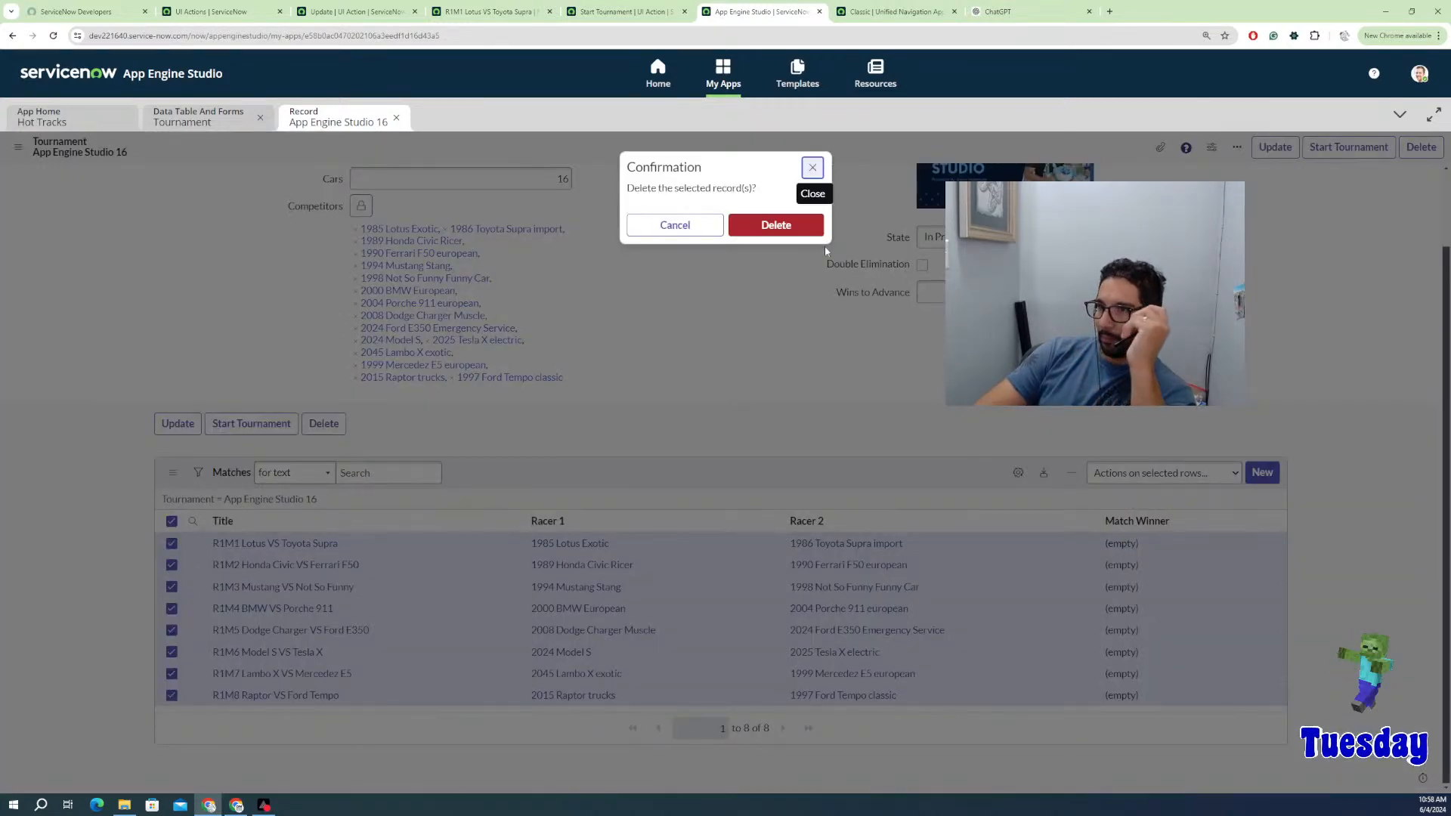
{"action": "left_click", "coordinate": [799, 228]}
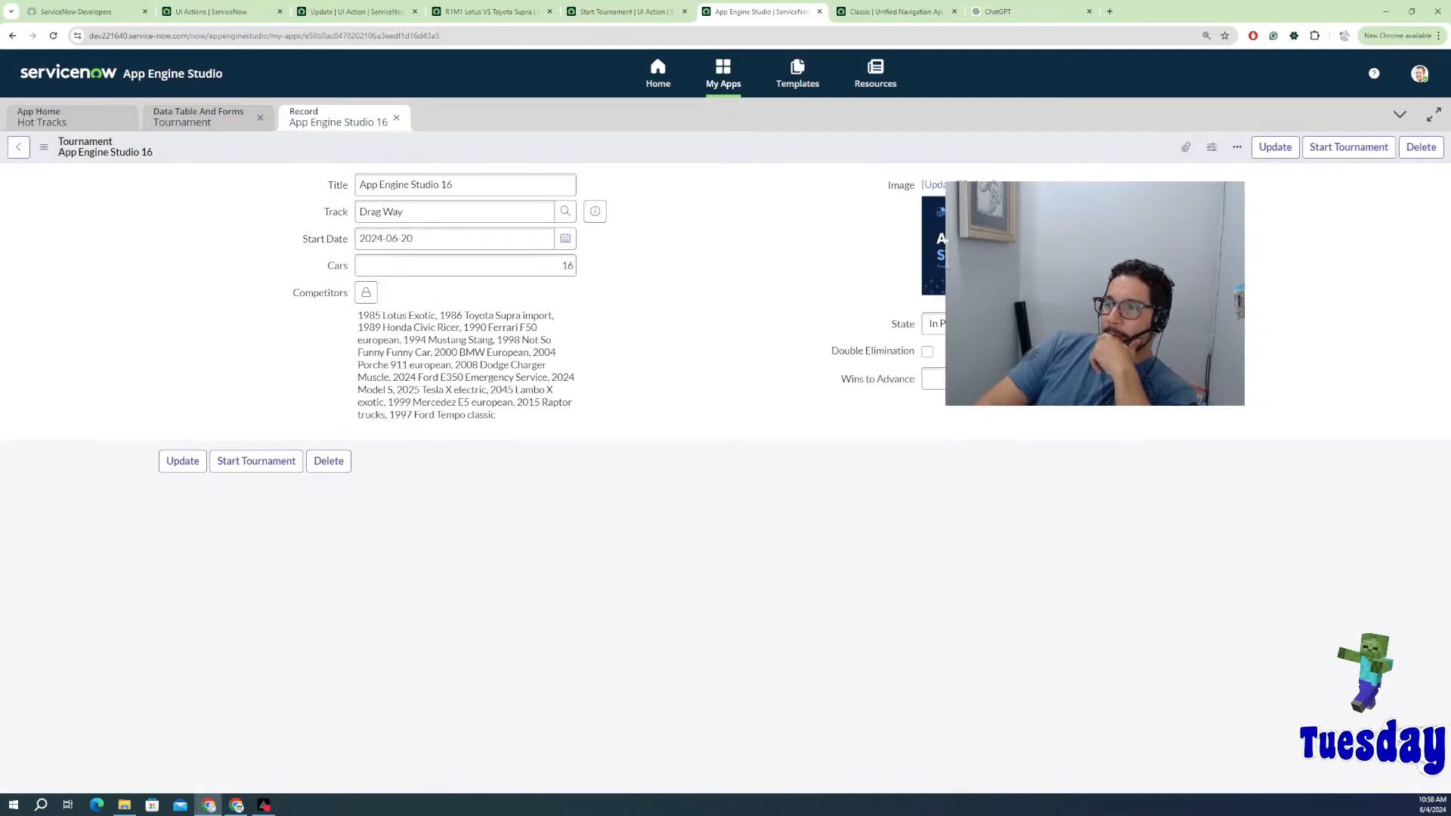
Step: Set the App Engine Studio 16 tournament's state to Ready and save it
{"action": "left_click", "coordinate": [935, 323]}
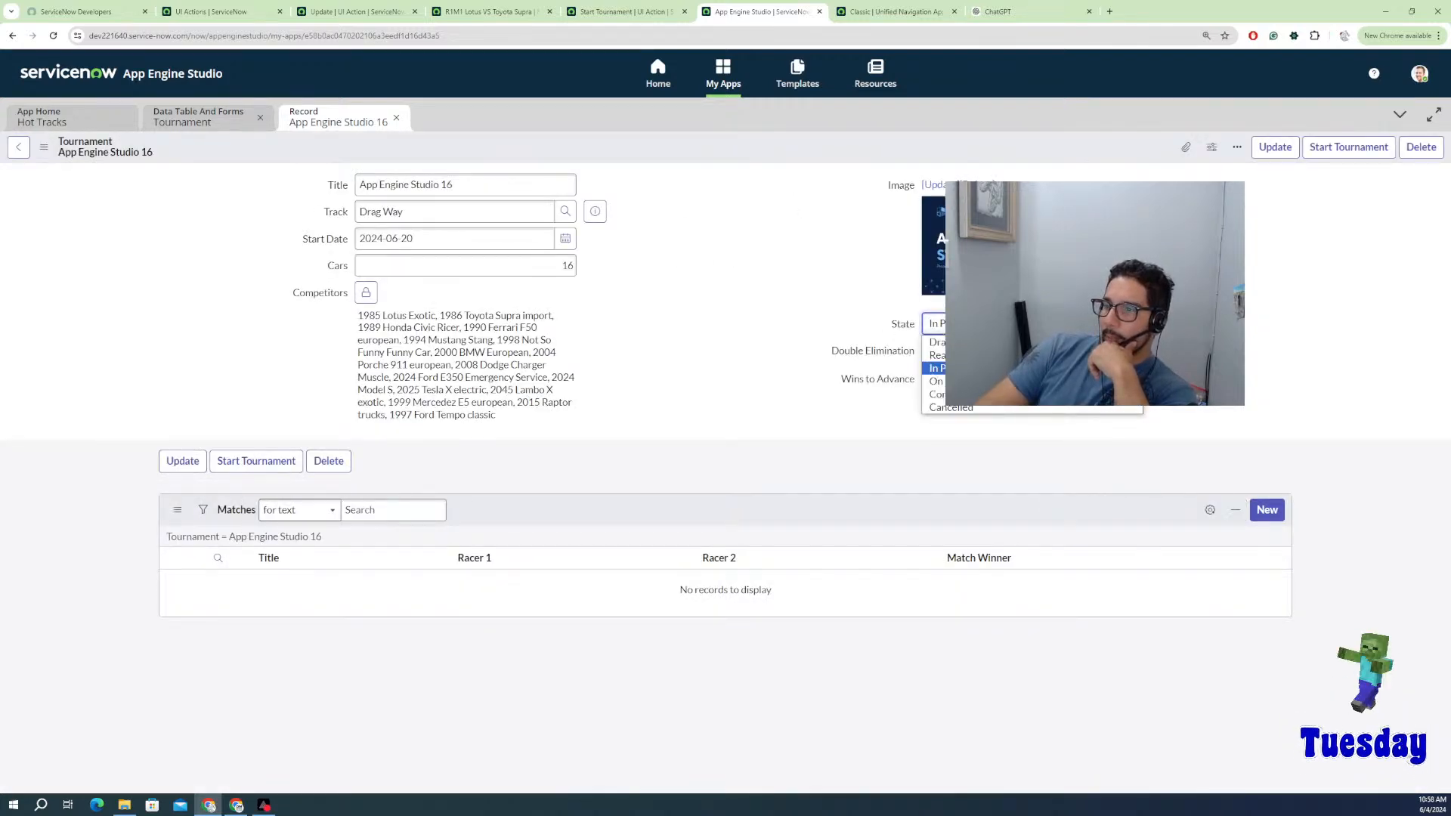
{"action": "key", "text": "Up"}
{"action": "key", "text": "Return"}
{"action": "right_click", "coordinate": [860, 152]}
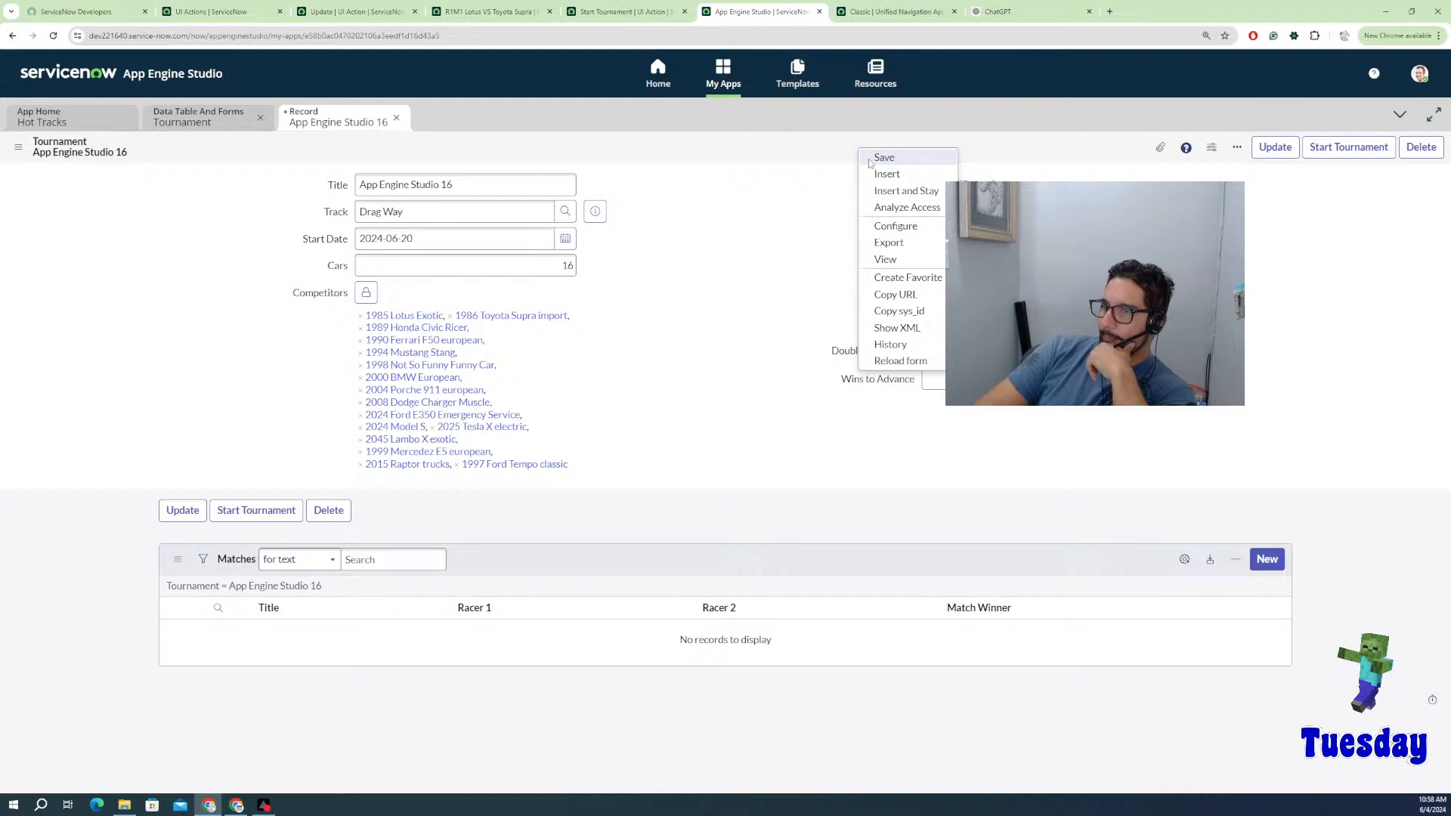
{"action": "left_click", "coordinate": [871, 161]}
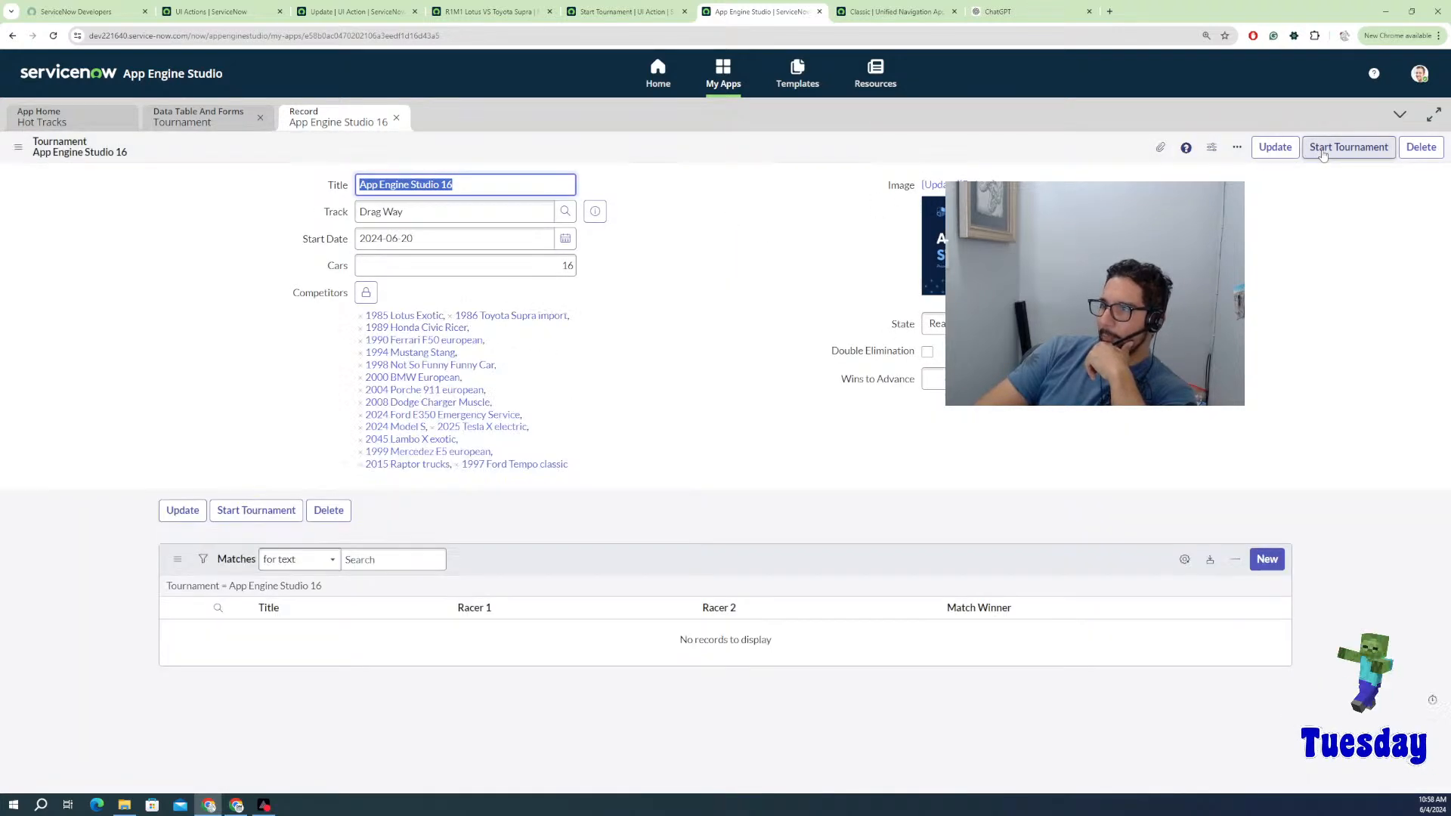
Step: Start the tournament, refresh the Matches list, and open RACE0002055 under R1M1 Lotus VS Toyota Supra
{"action": "left_click", "coordinate": [1322, 149]}
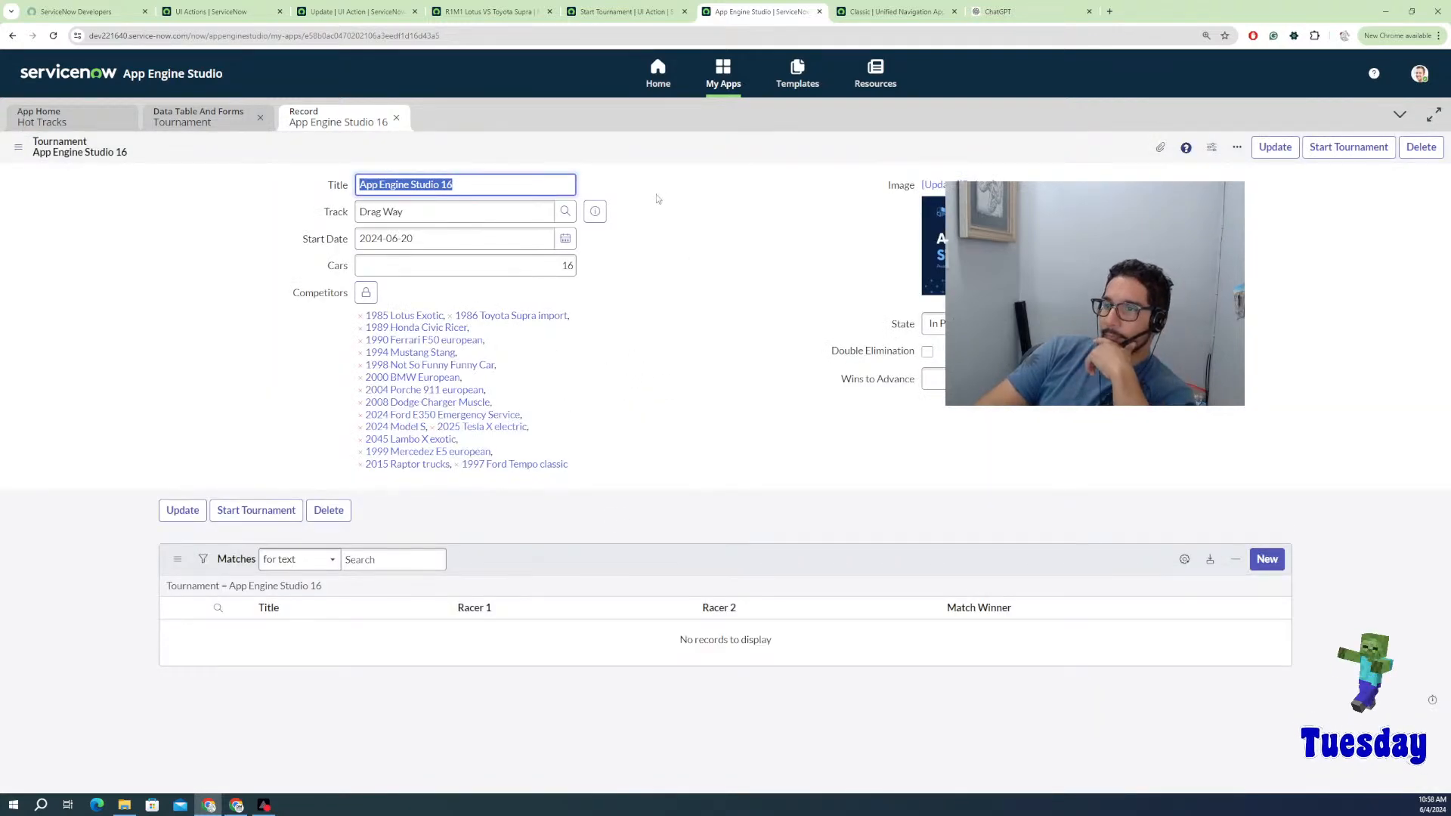
{"action": "right_click", "coordinate": [625, 560]}
{"action": "left_click", "coordinate": [658, 583]}
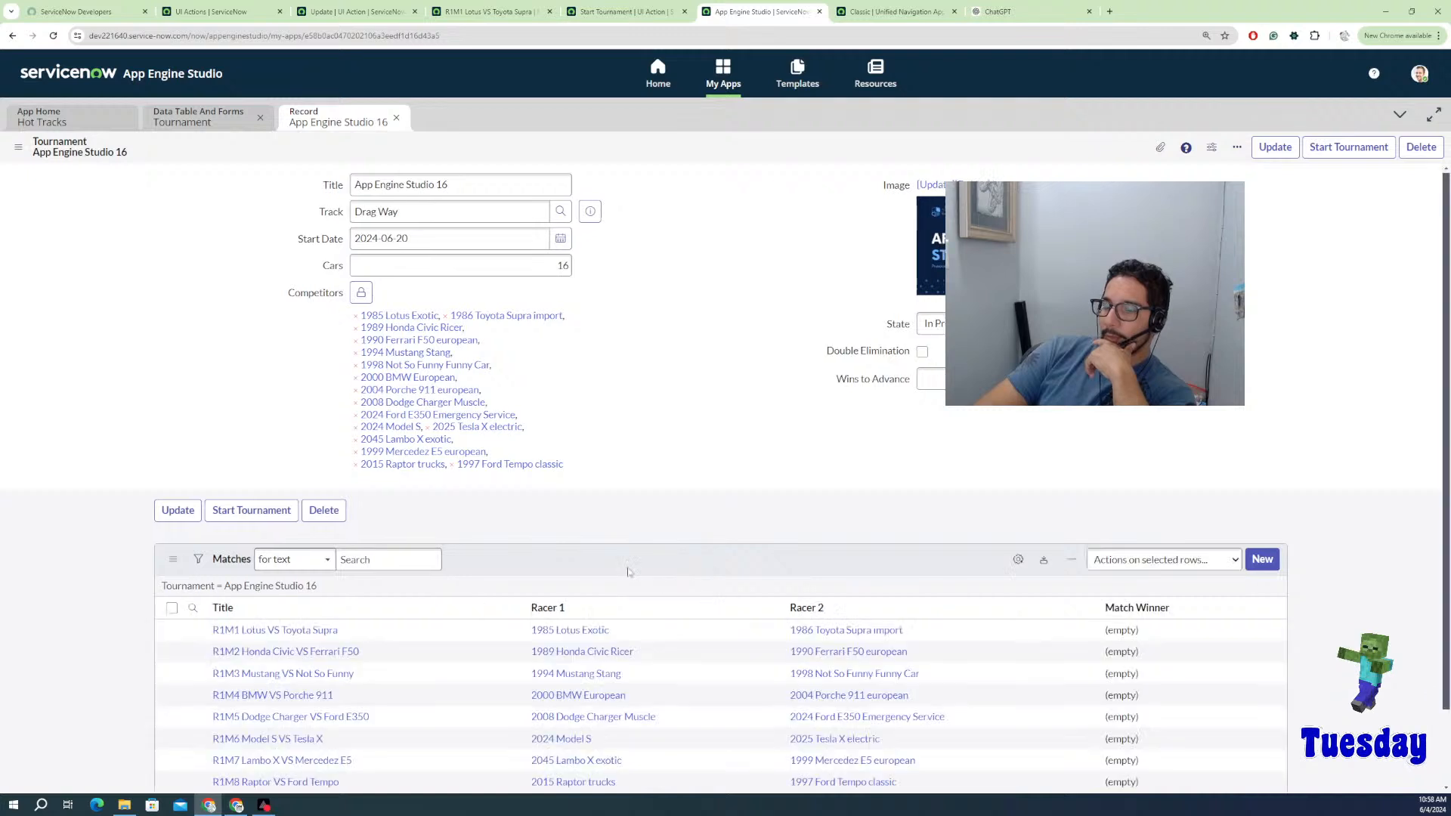
{"action": "scroll", "coordinate": [404, 550], "scroll_direction": "down", "scroll_amount": 1}
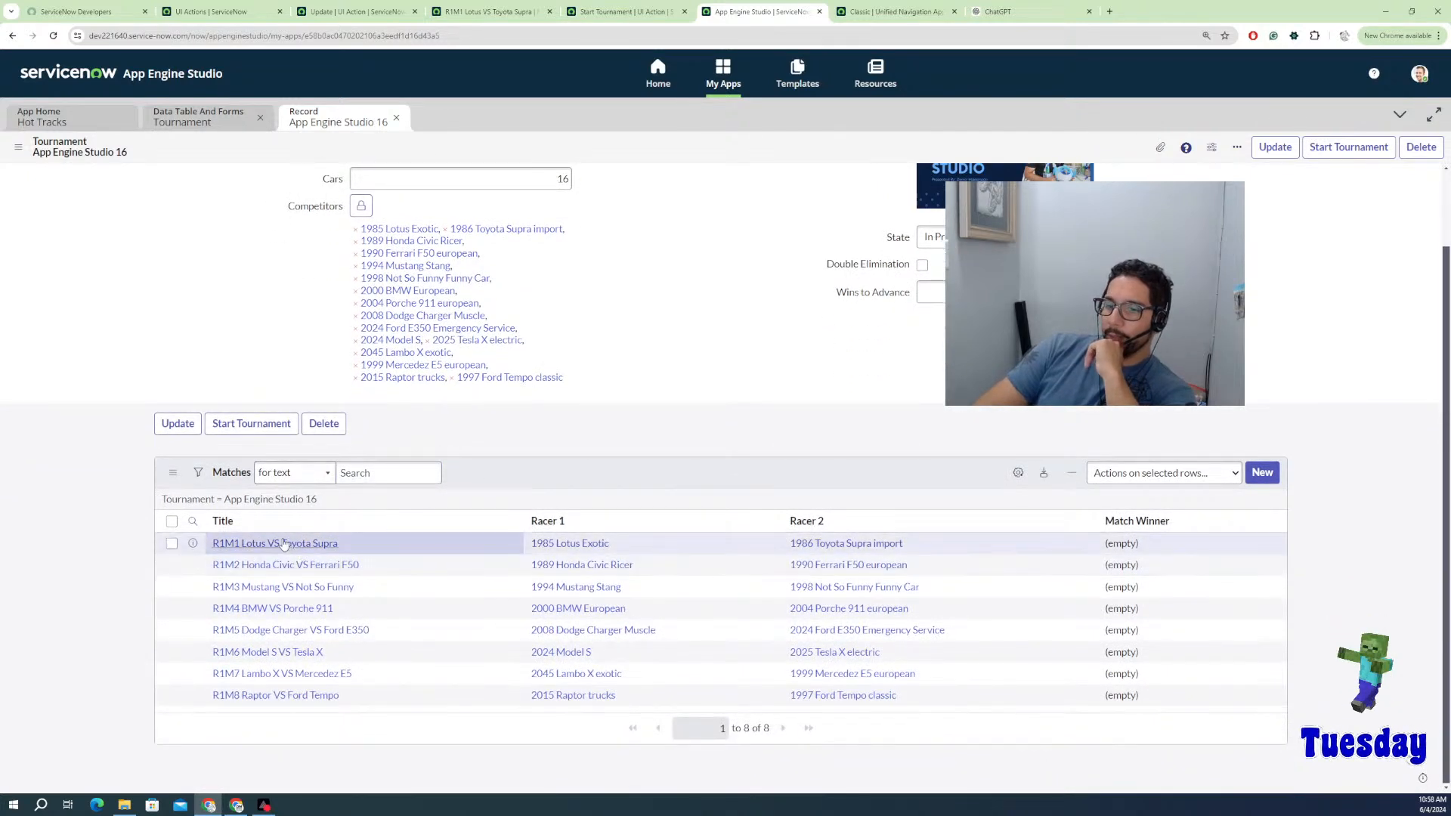
{"action": "left_click", "coordinate": [276, 544]}
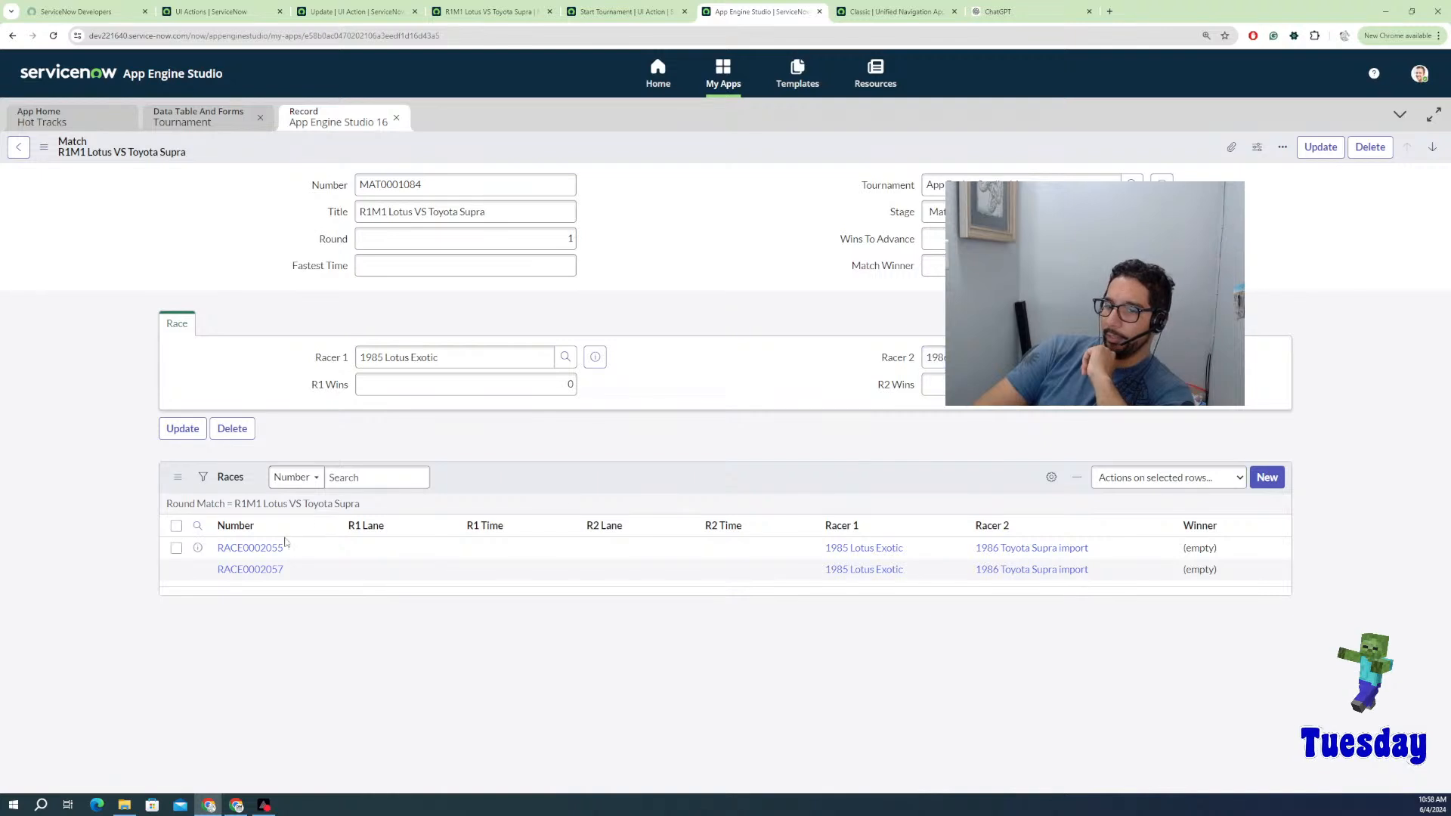
{"action": "left_click", "coordinate": [254, 549]}
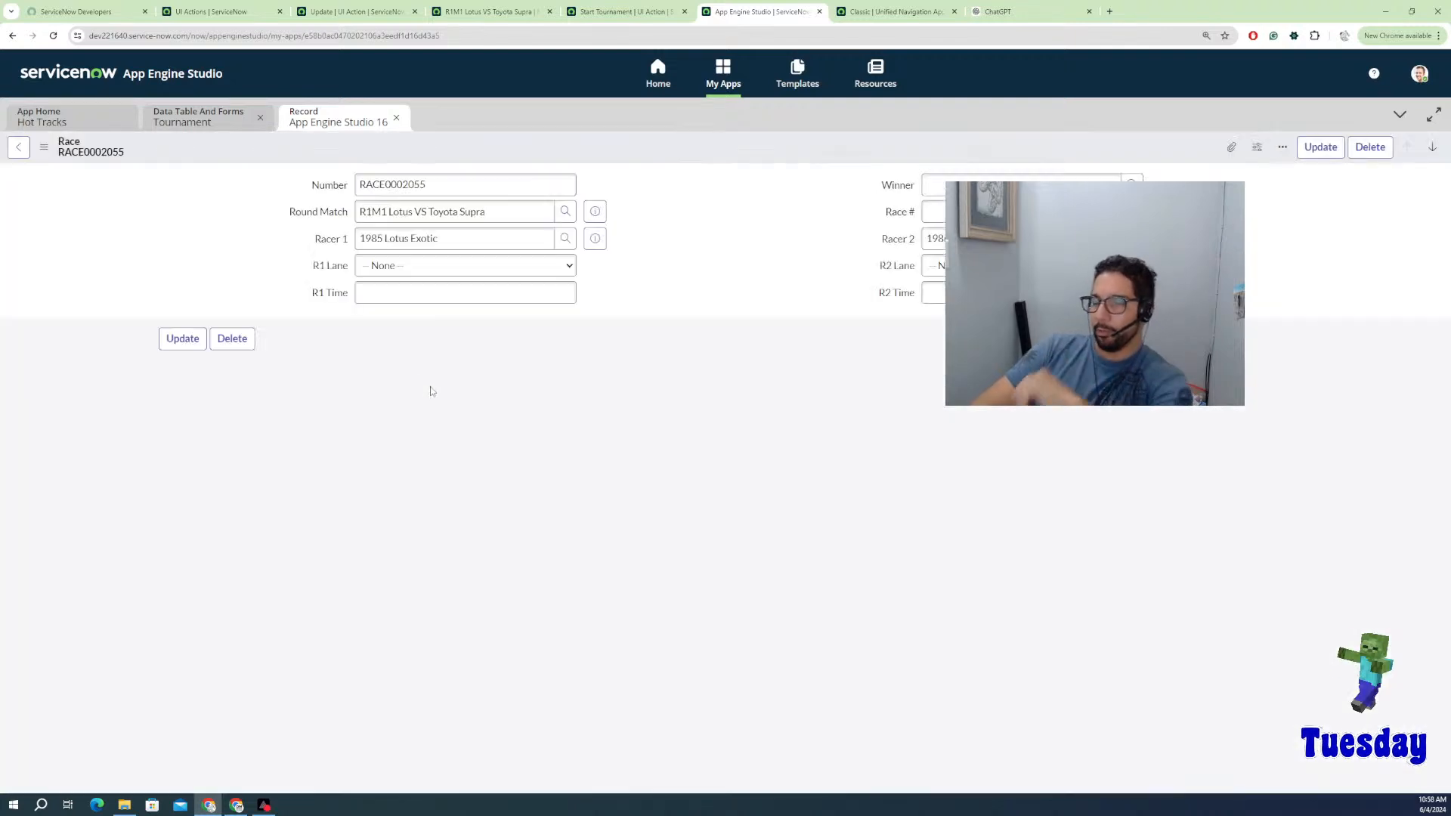
Step: Give RACE0002055 lanes 1 and 2 with times 1.526 and 1.256, update it, and go back
{"action": "left_click", "coordinate": [423, 270]}
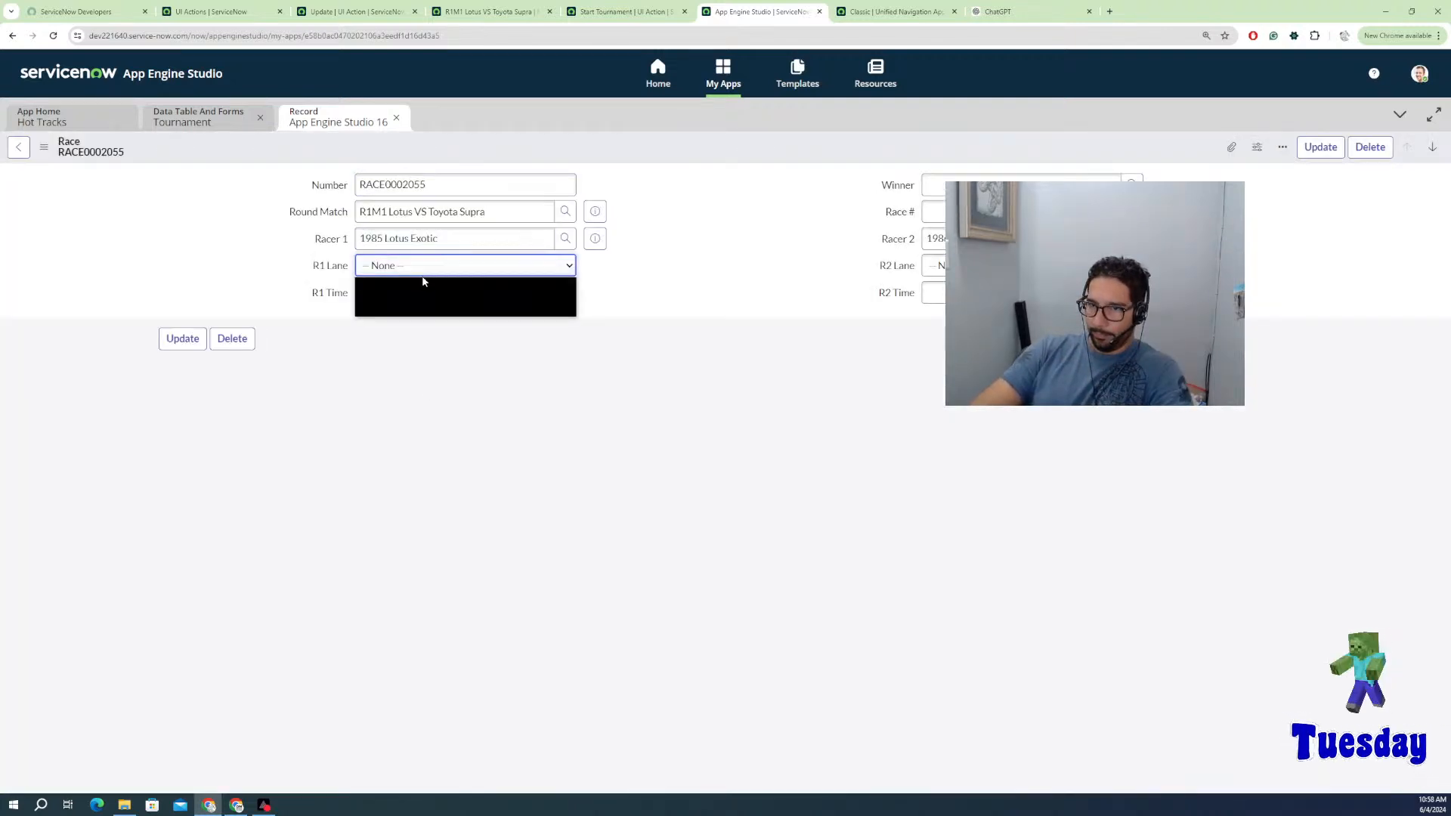
{"action": "left_click", "coordinate": [389, 297]}
{"action": "left_click", "coordinate": [936, 266]}
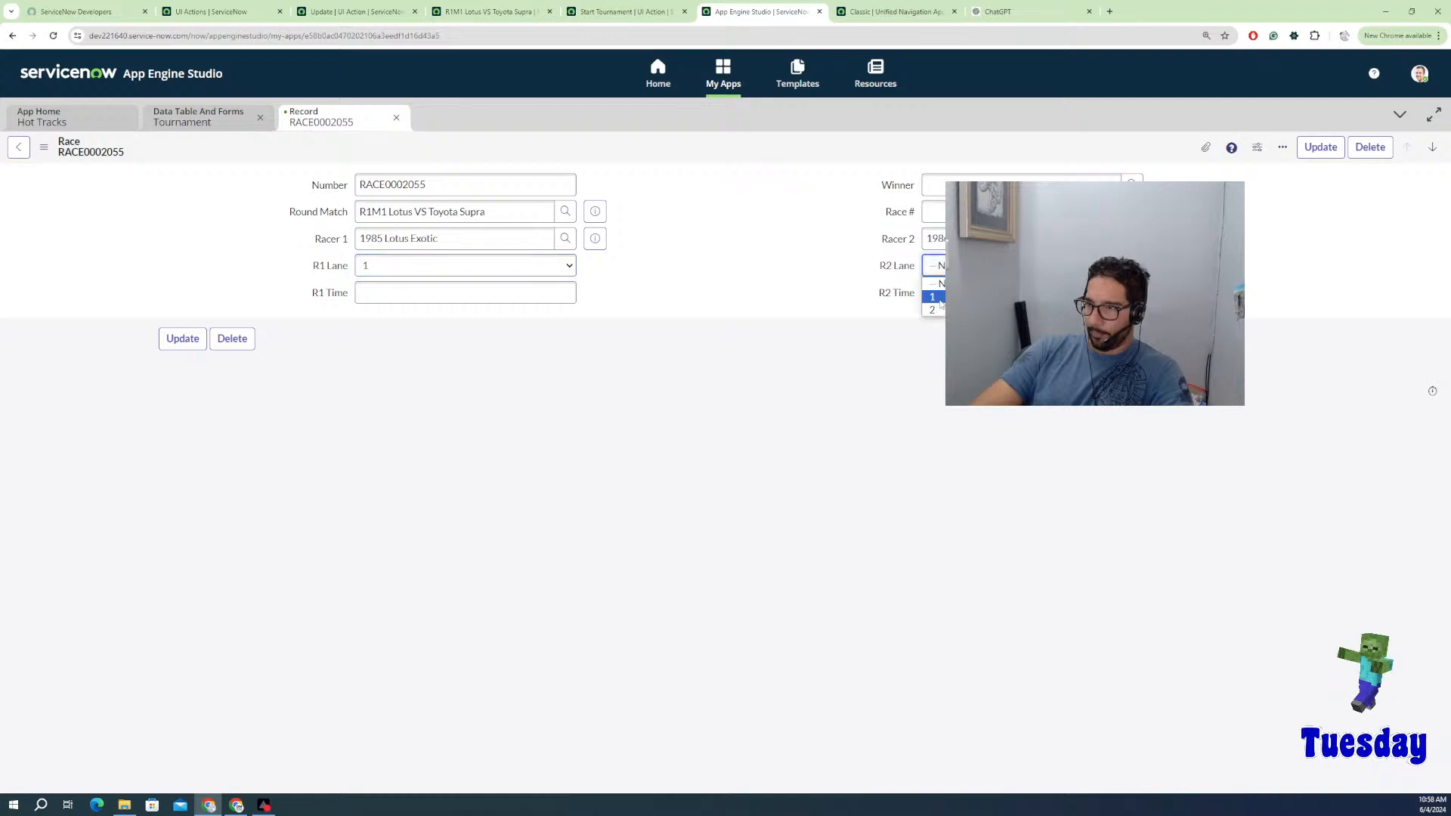
{"action": "left_click", "coordinate": [937, 308]}
{"action": "left_click", "coordinate": [450, 292]}
{"action": "type", "text": "1"}
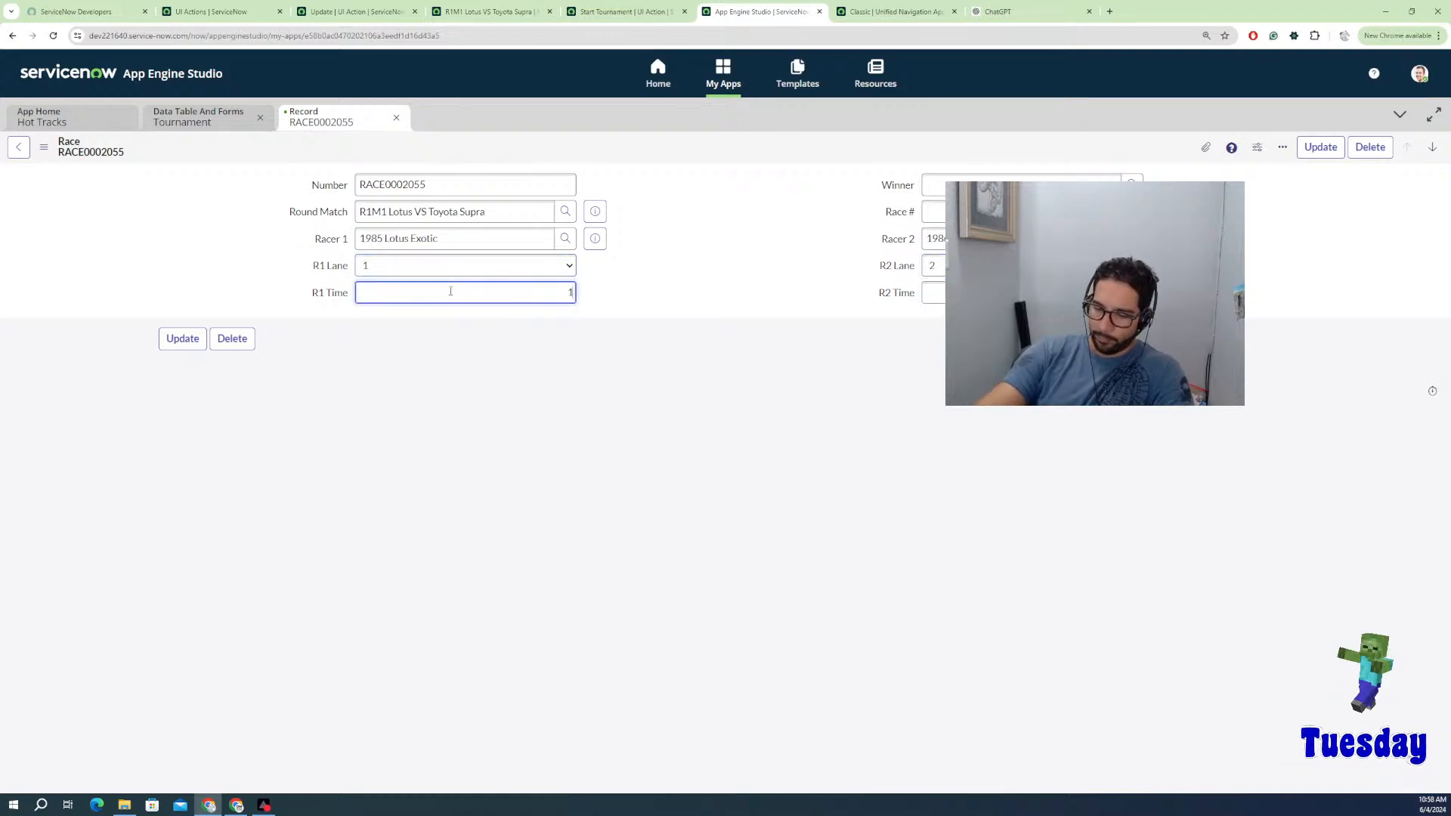
{"action": "type", "text": ".526"}
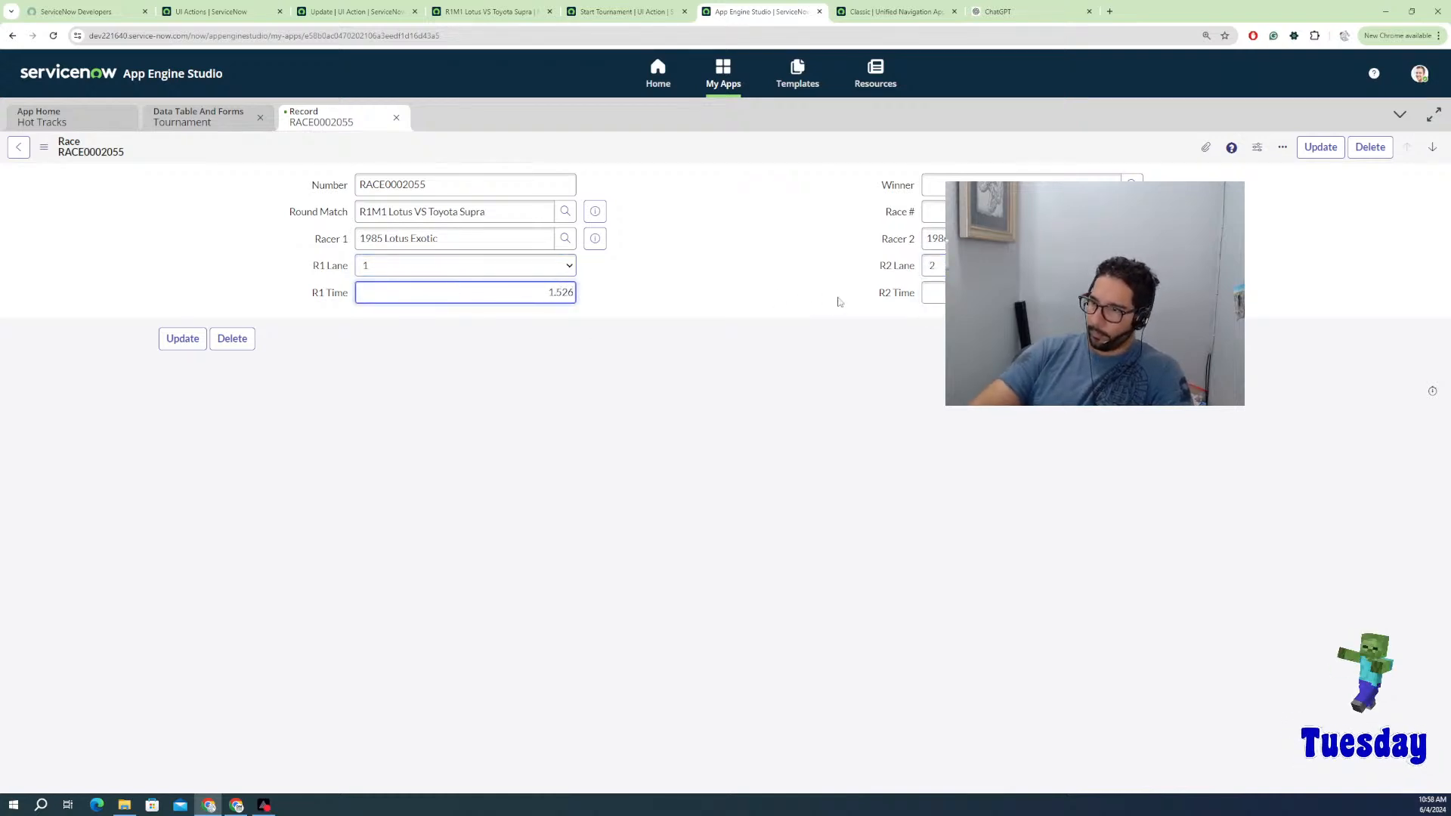
{"action": "left_click", "coordinate": [982, 293]}
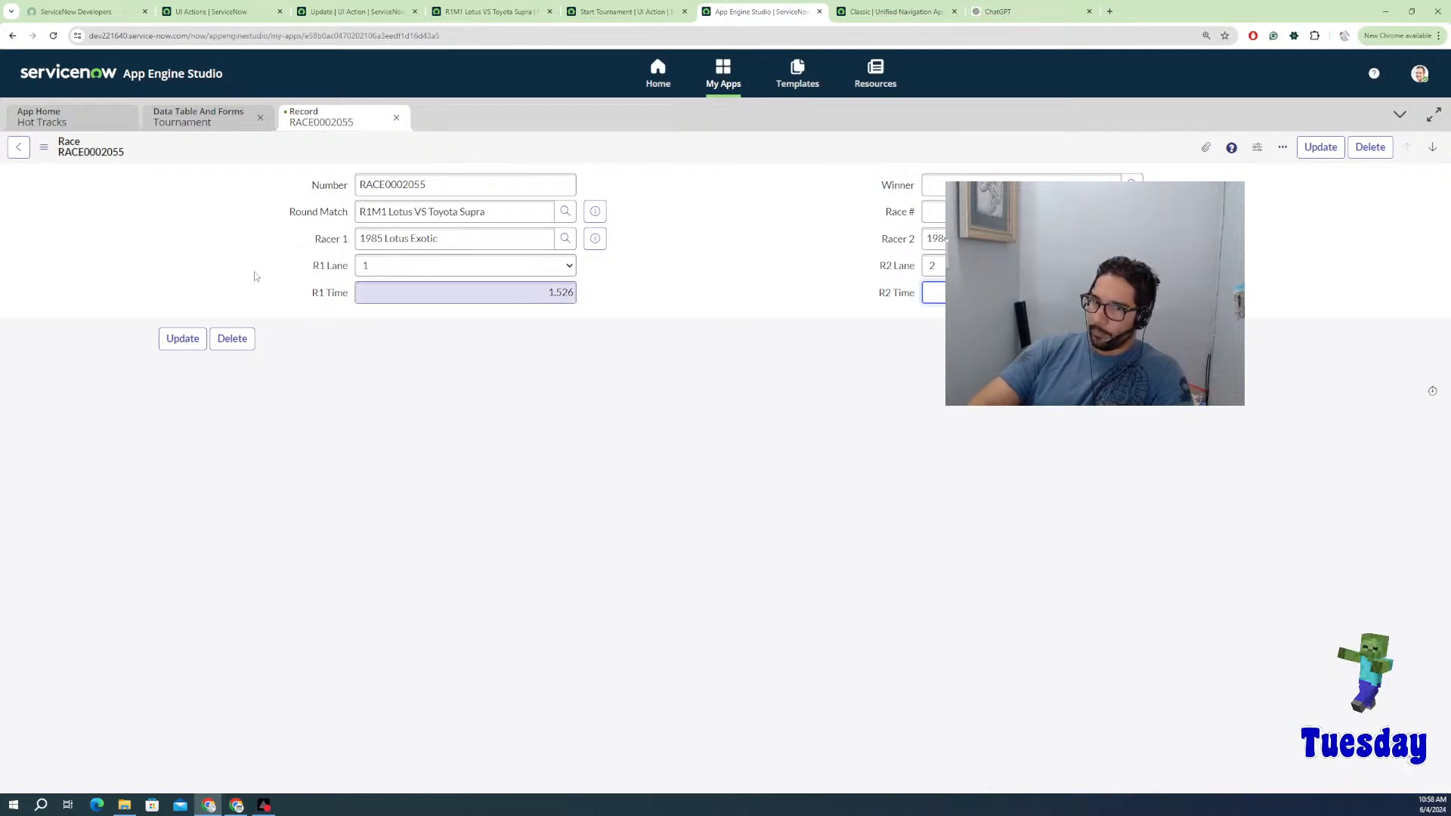
{"action": "left_click", "coordinate": [183, 338]}
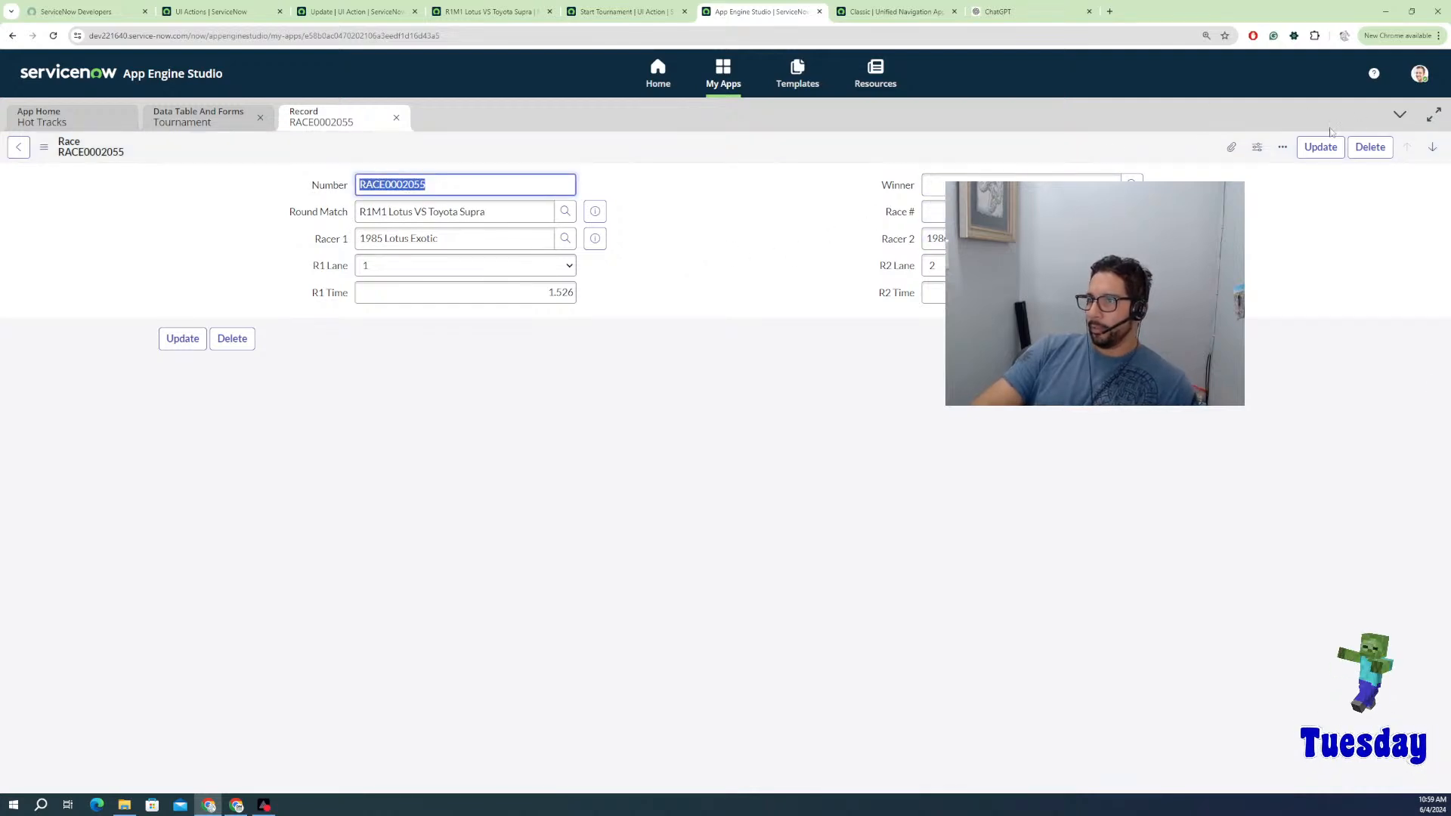
{"action": "left_click", "coordinate": [21, 148]}
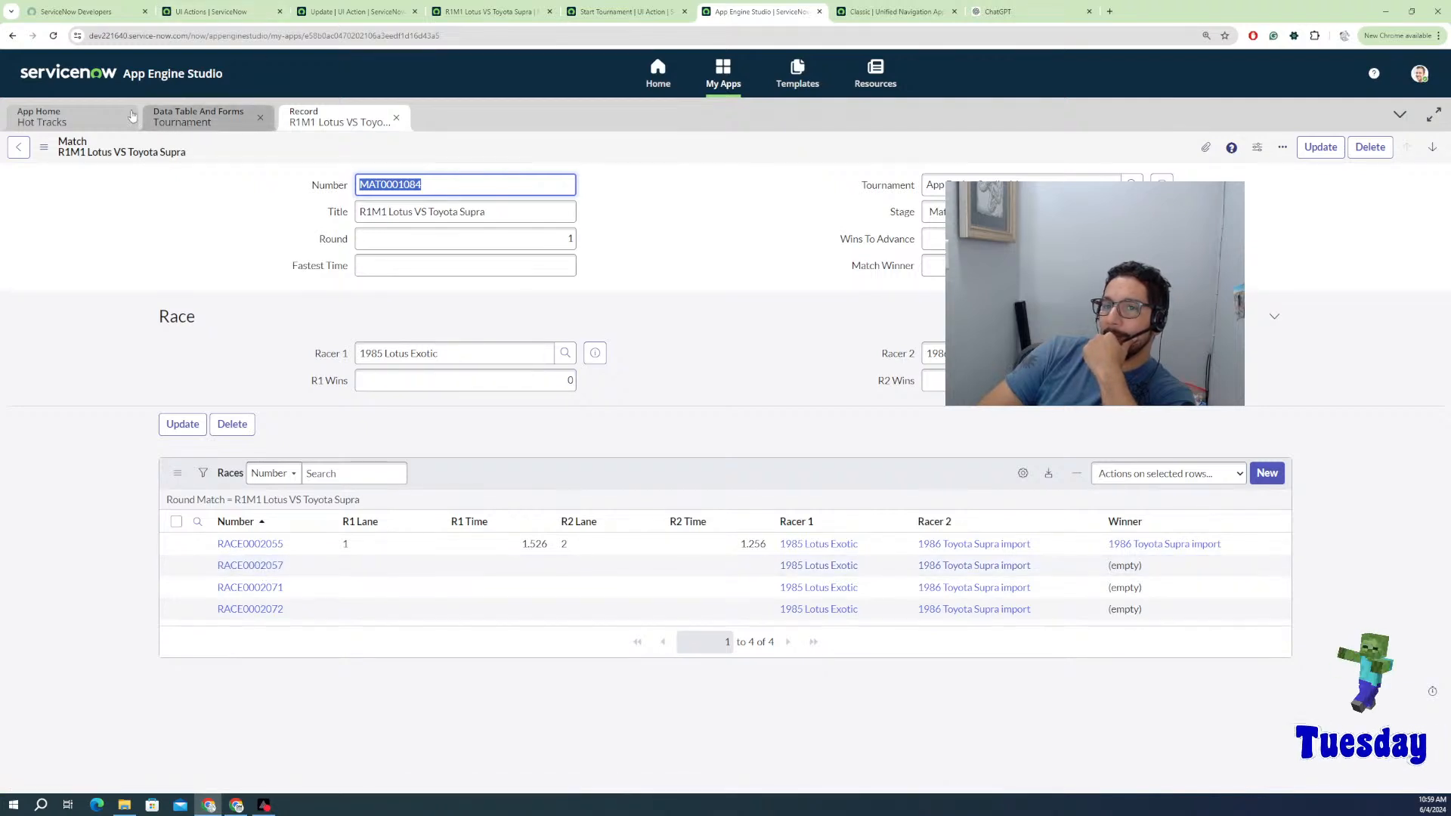
Step: Open the Update Match Winner flow from the Hot Tracks app's Logic and automation list
{"action": "left_click", "coordinate": [181, 122]}
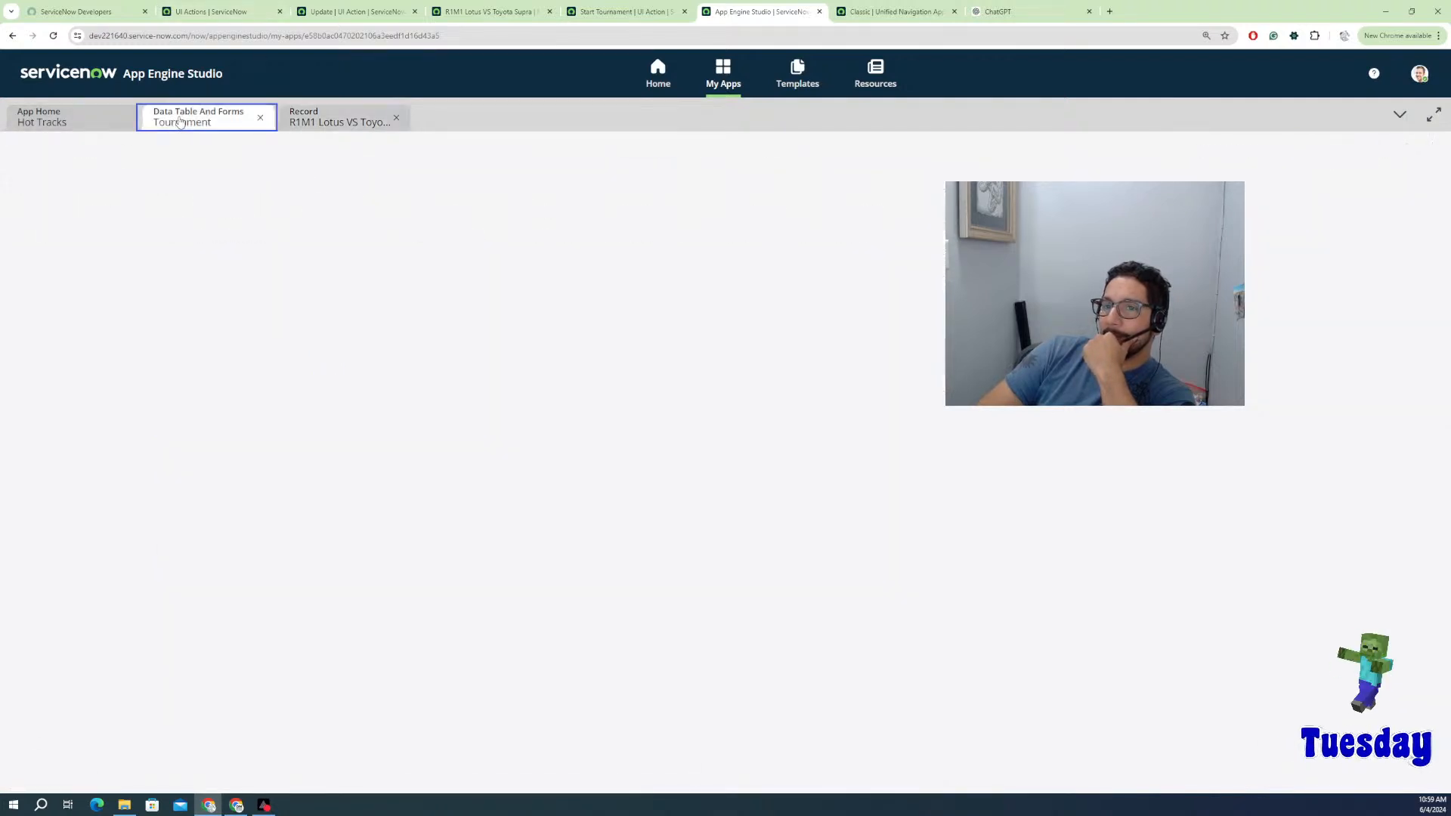
{"action": "left_click", "coordinate": [106, 130]}
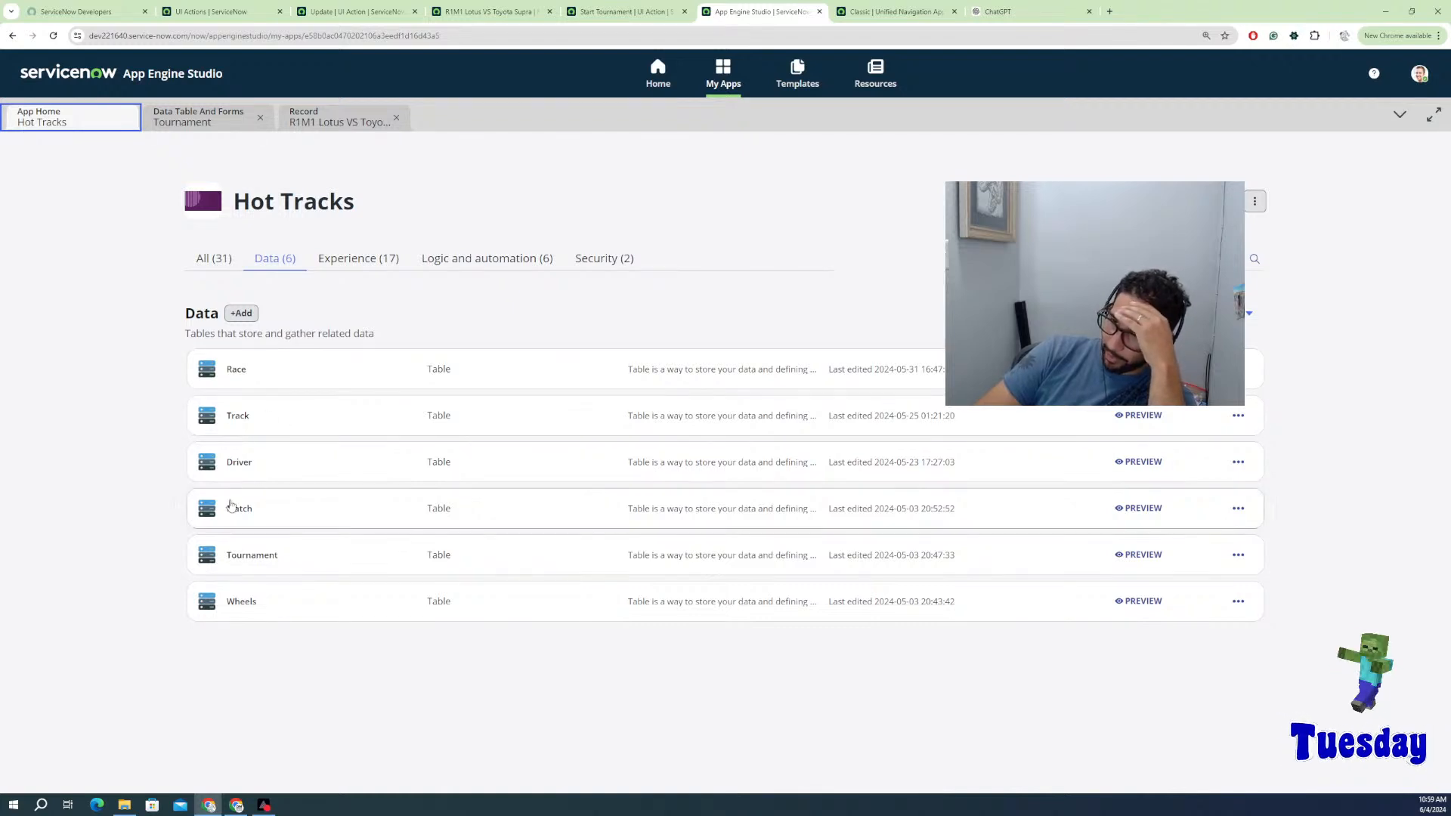
{"action": "left_click", "coordinate": [525, 265]}
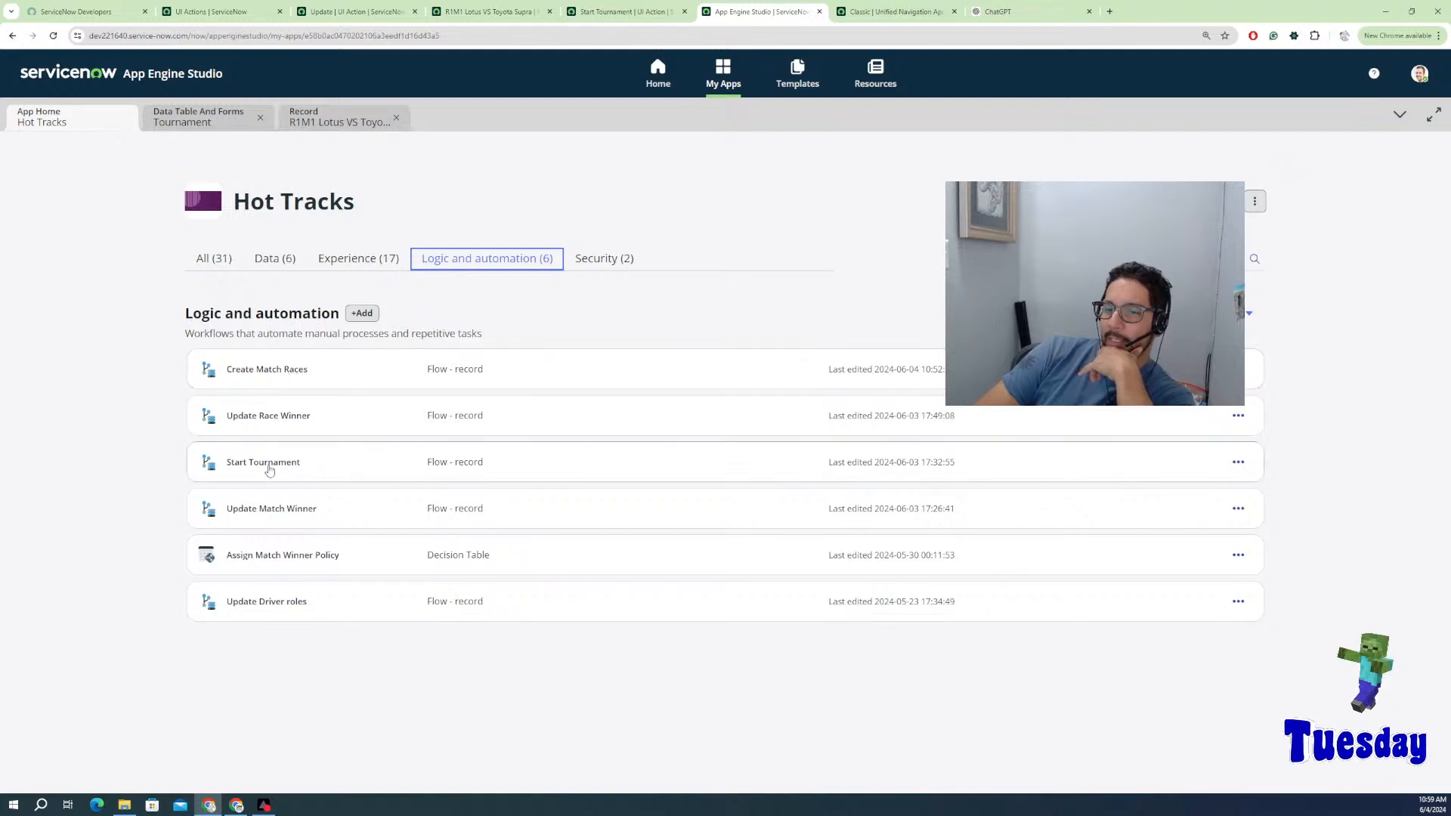
{"action": "left_click", "coordinate": [264, 513]}
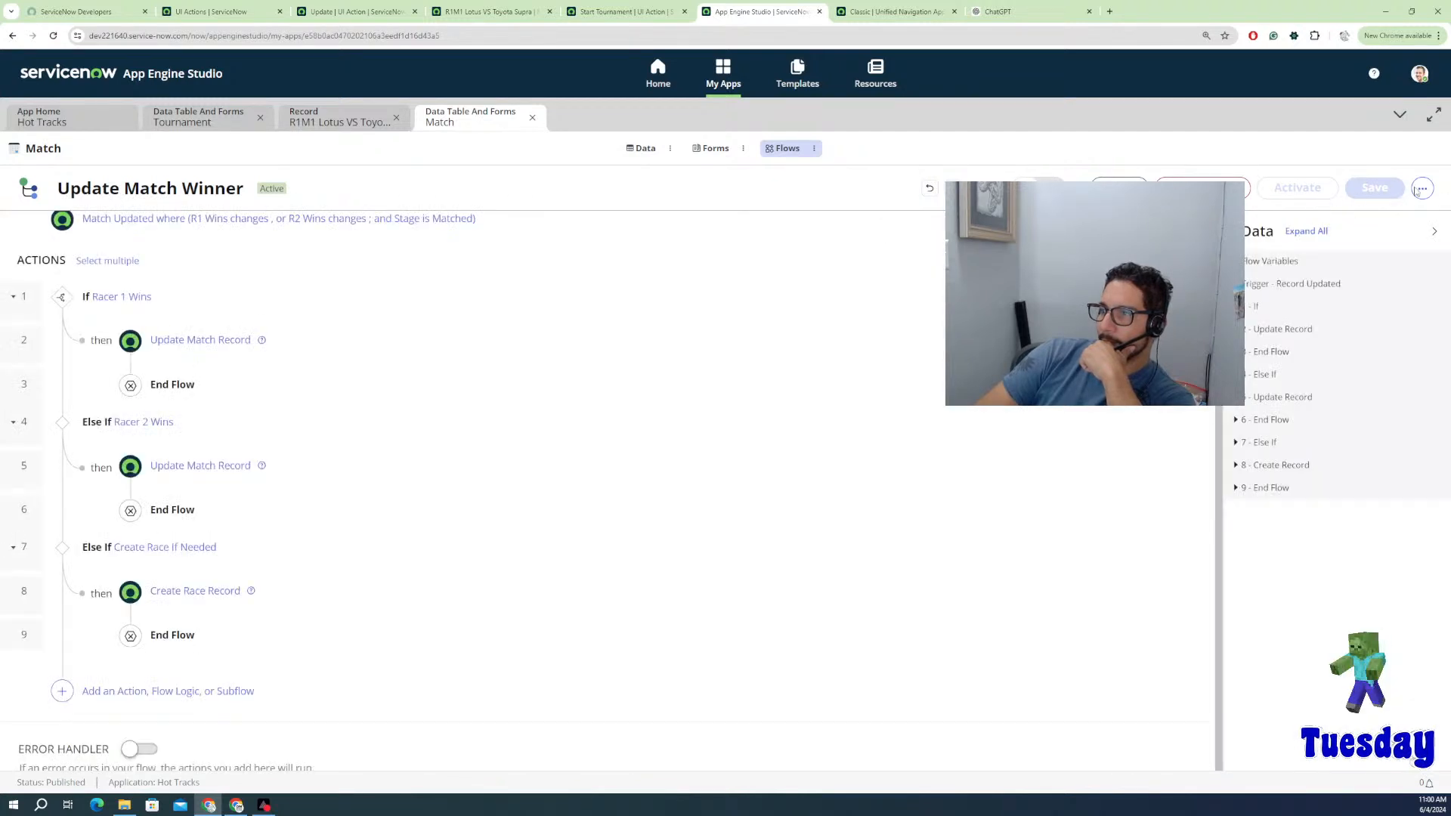
Step: Review the Update Match Winner flow's latest execution, then return to the R1M1 Lotus VS Toyota Supra match
{"action": "left_click", "coordinate": [1418, 192]}
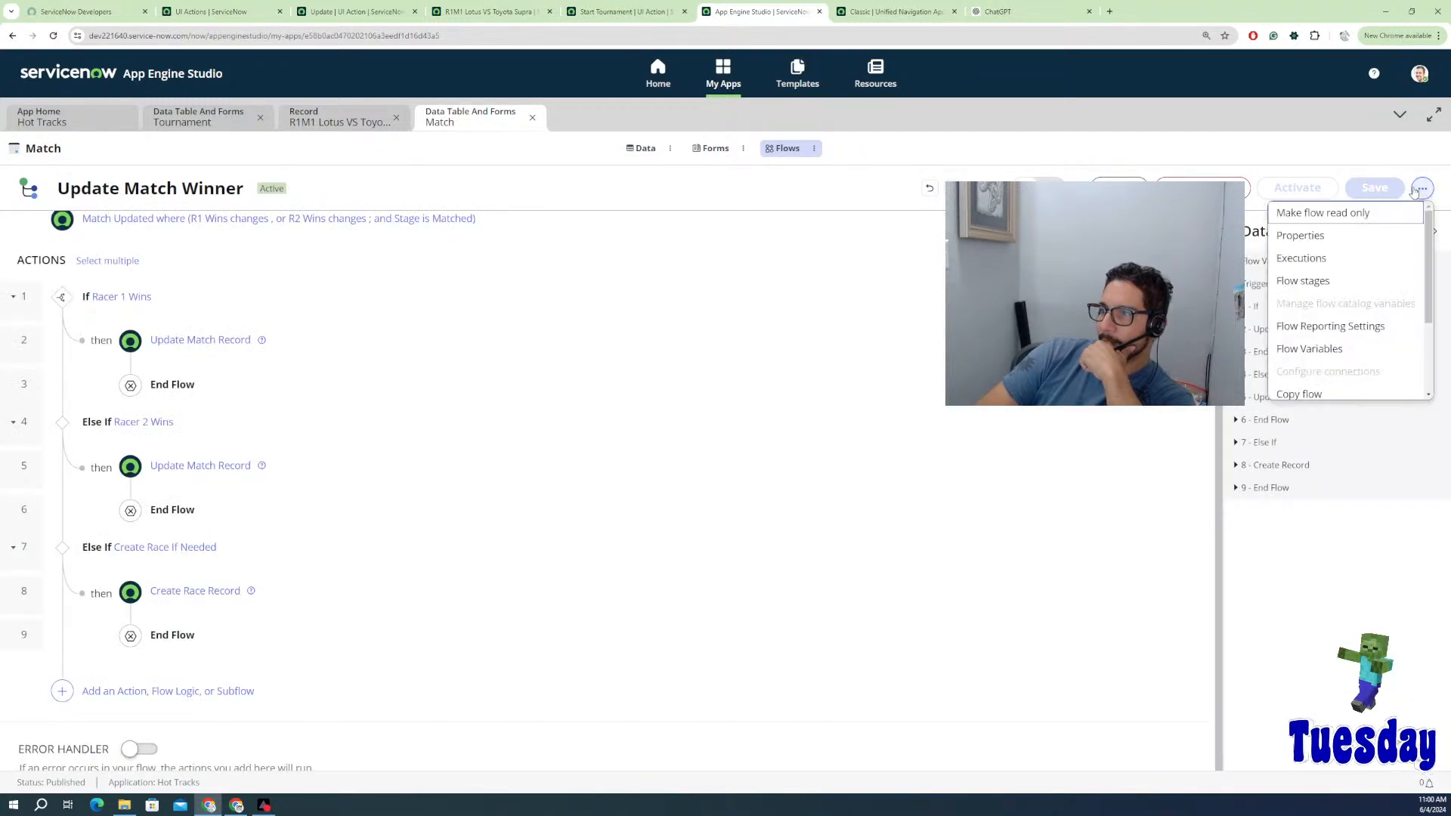
{"action": "left_click", "coordinate": [773, 318]}
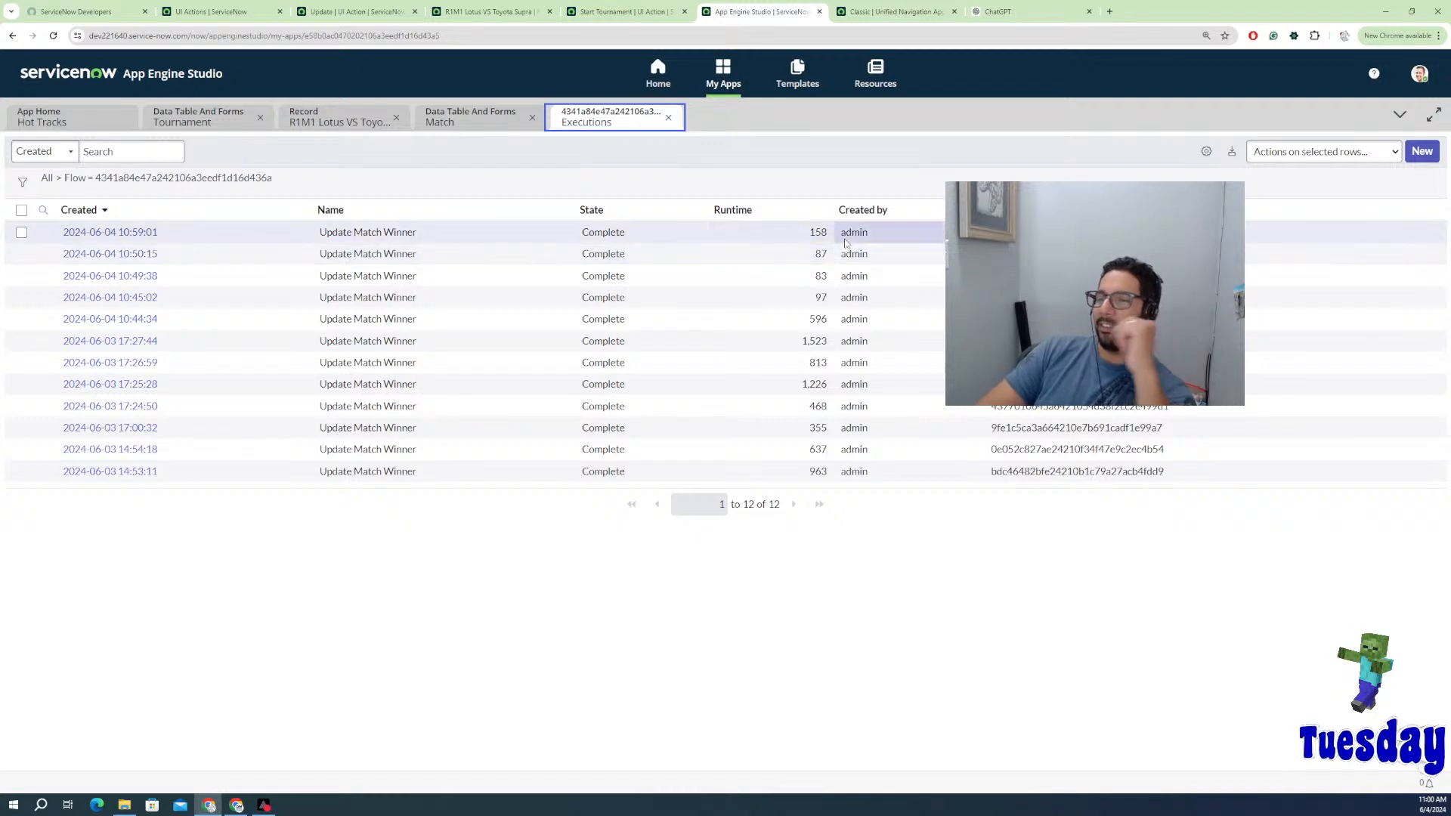
{"action": "left_click", "coordinate": [139, 241]}
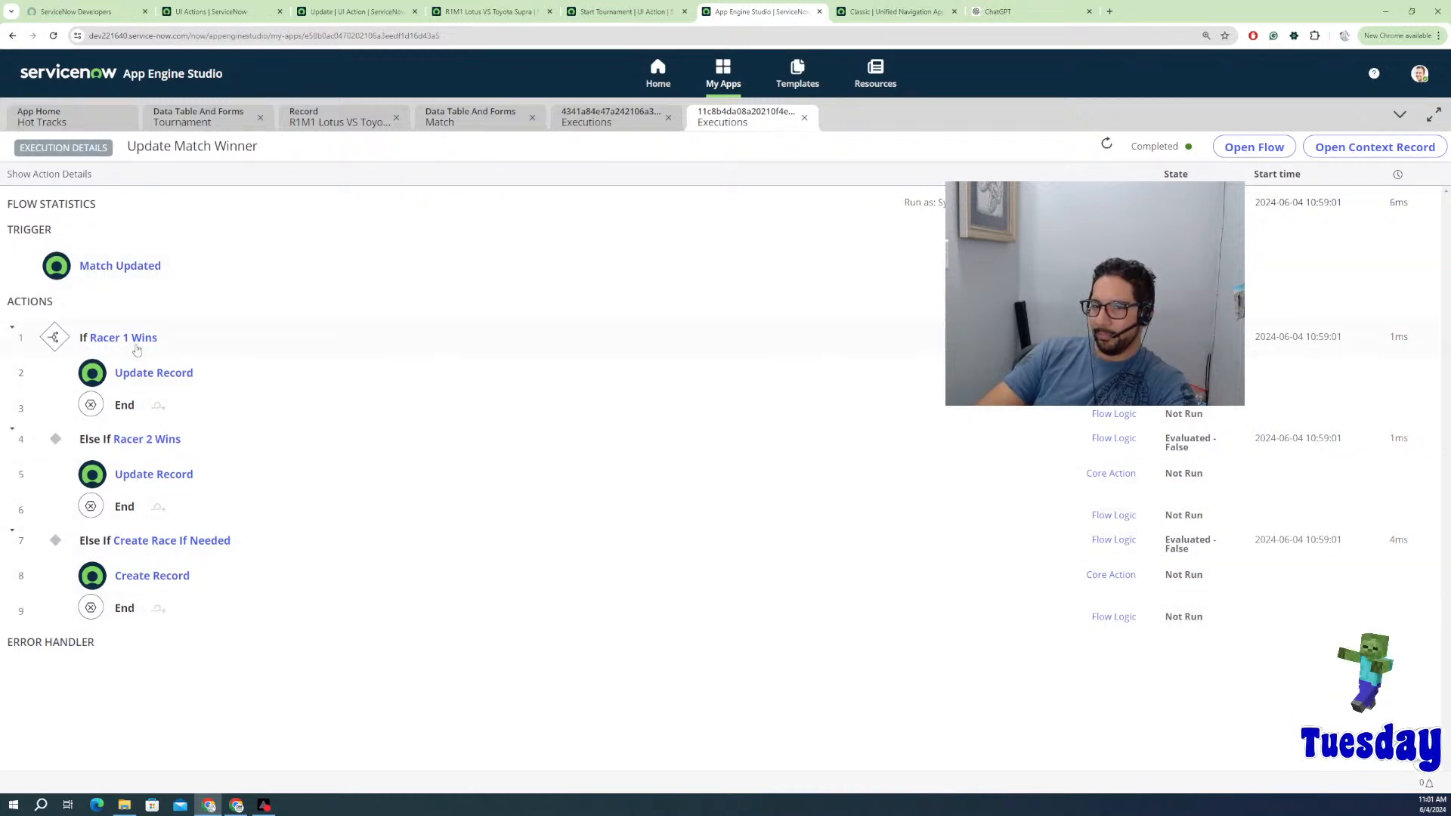
{"action": "left_click", "coordinate": [631, 113]}
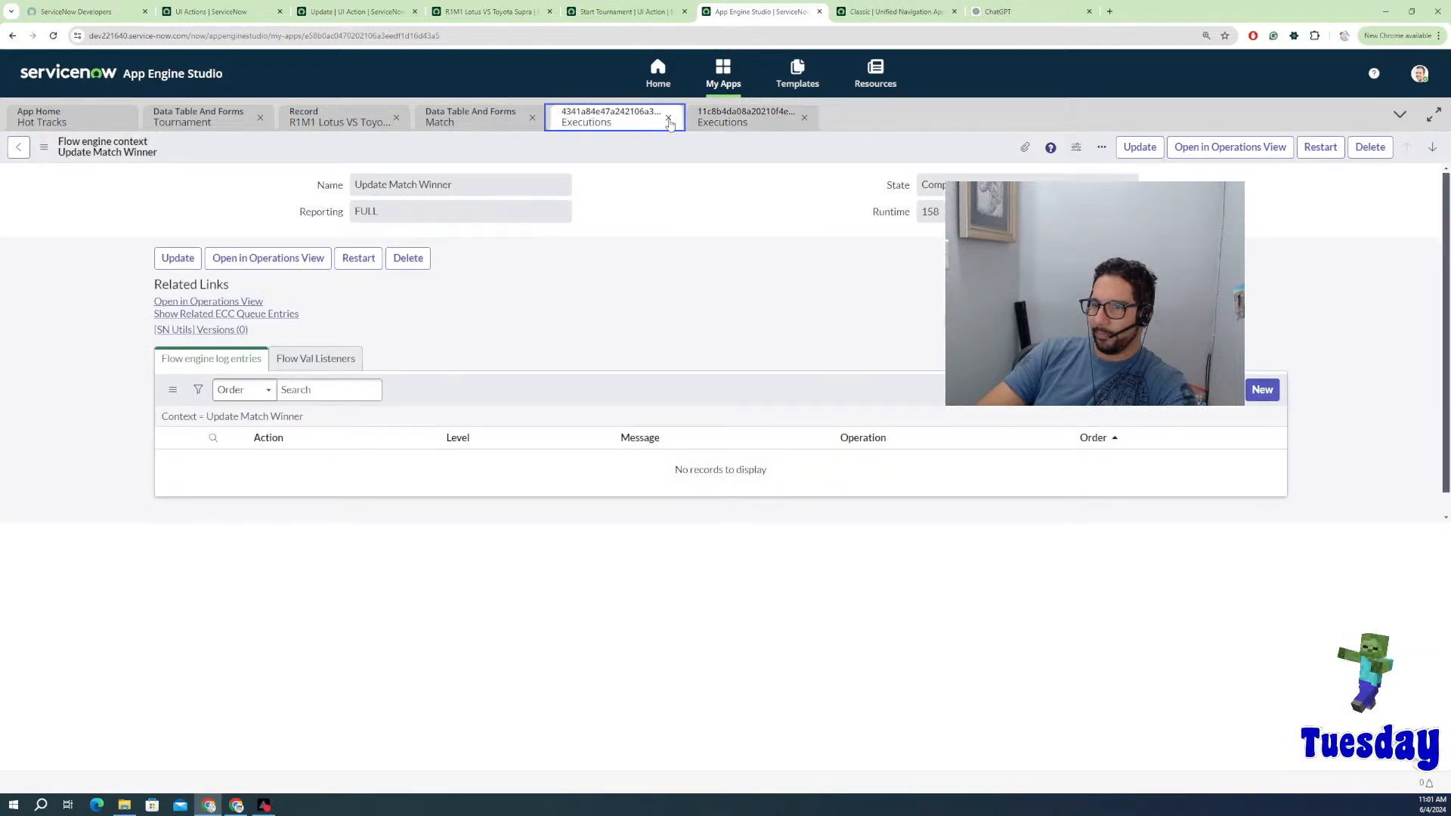
{"action": "left_click", "coordinate": [668, 118]}
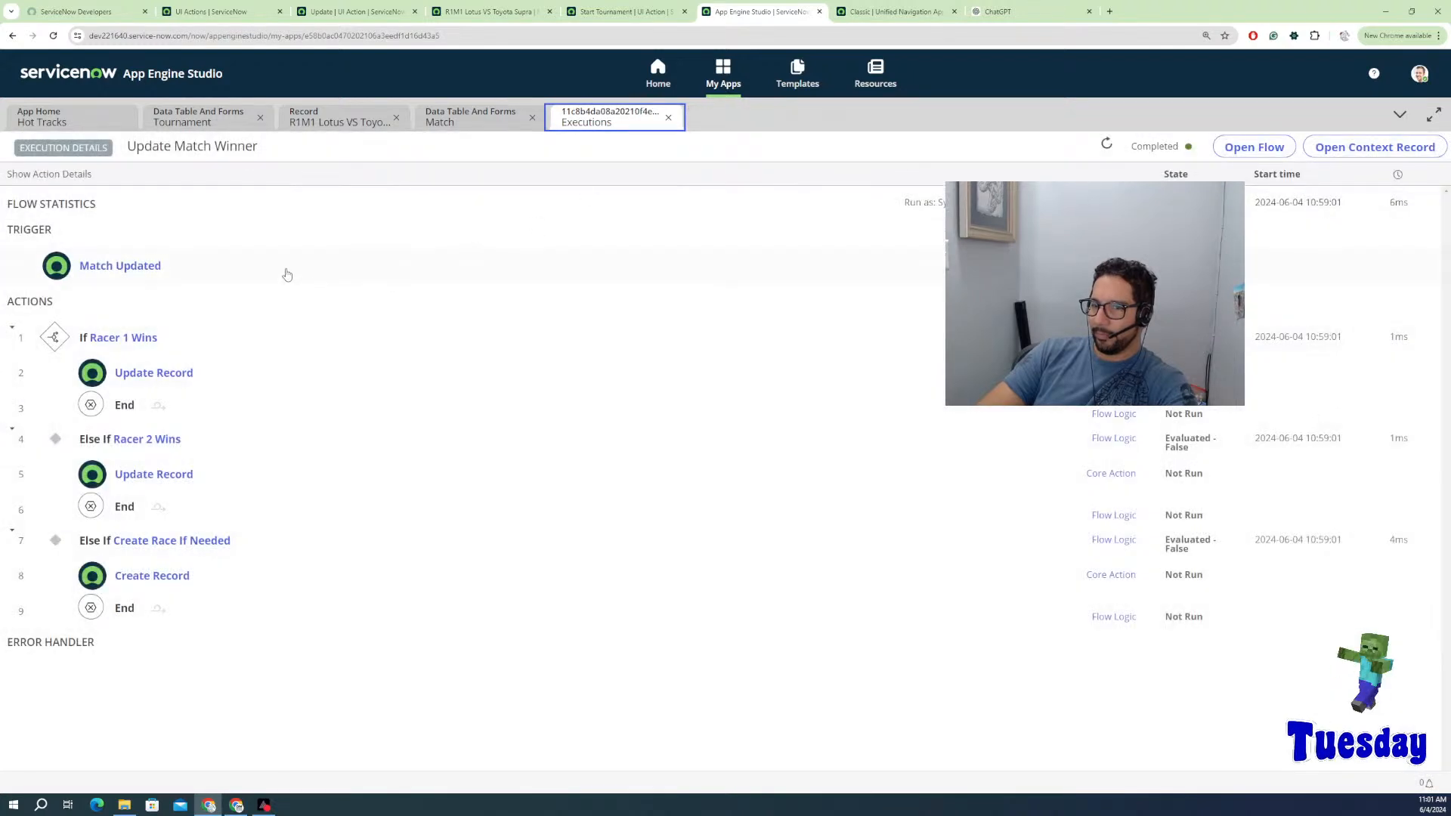
{"action": "left_click", "coordinate": [454, 120]}
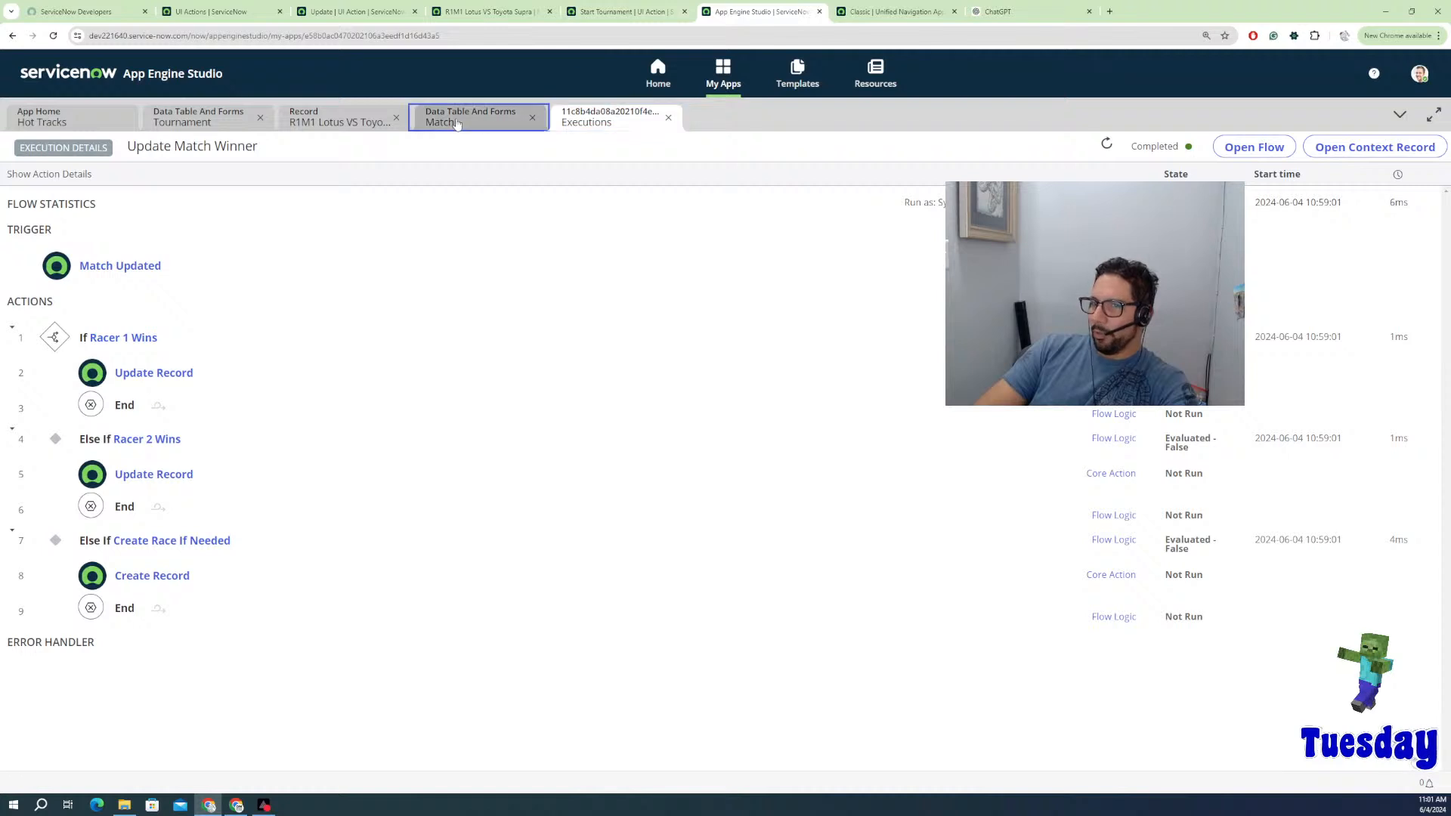
{"action": "left_click", "coordinate": [359, 124]}
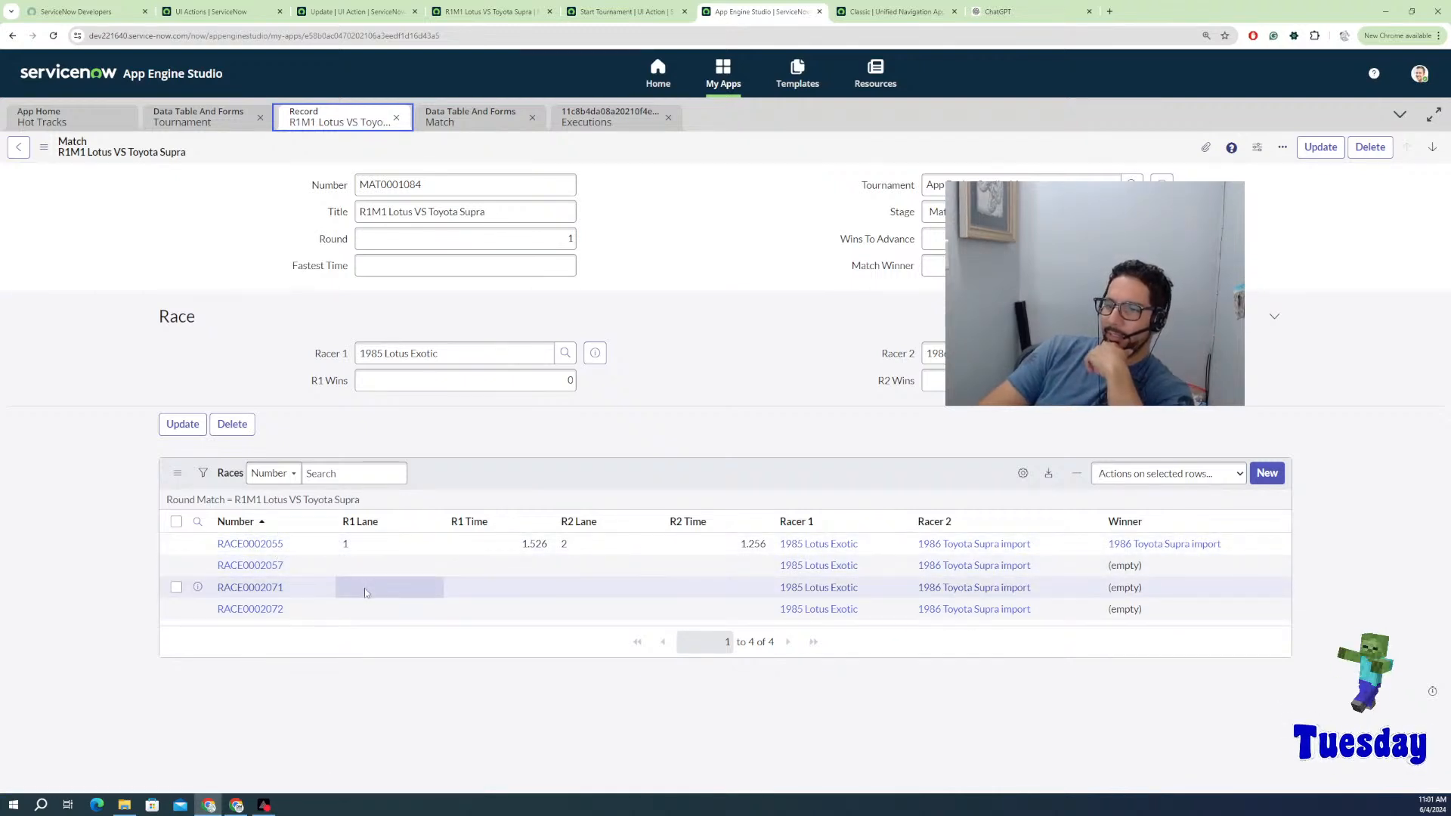
Step: Give RACE0002071 lane 1 for both racers and Racer 1 time 1.523, then update and leave it
{"action": "left_click", "coordinate": [276, 589]}
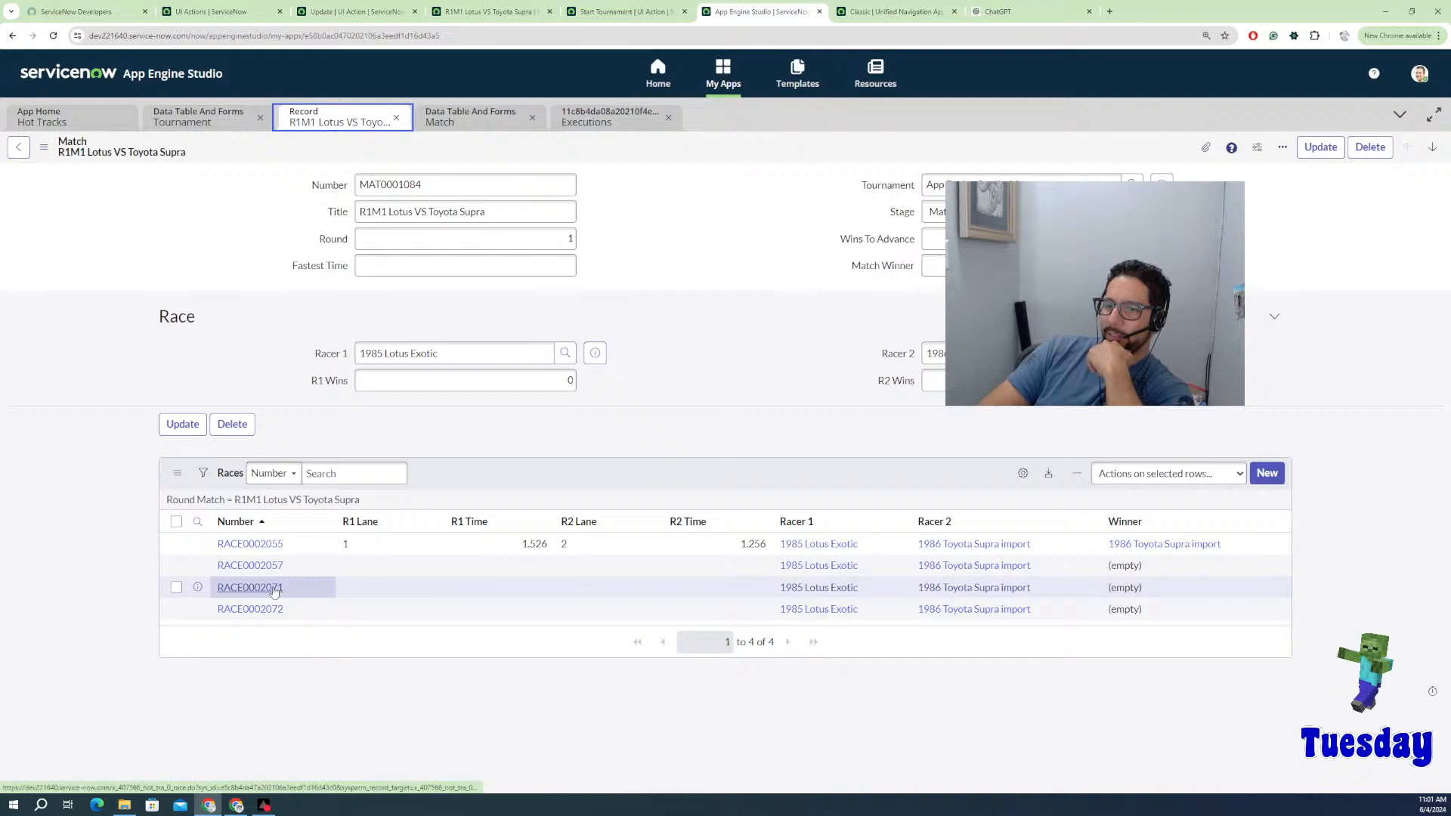
{"action": "left_click", "coordinate": [262, 588]}
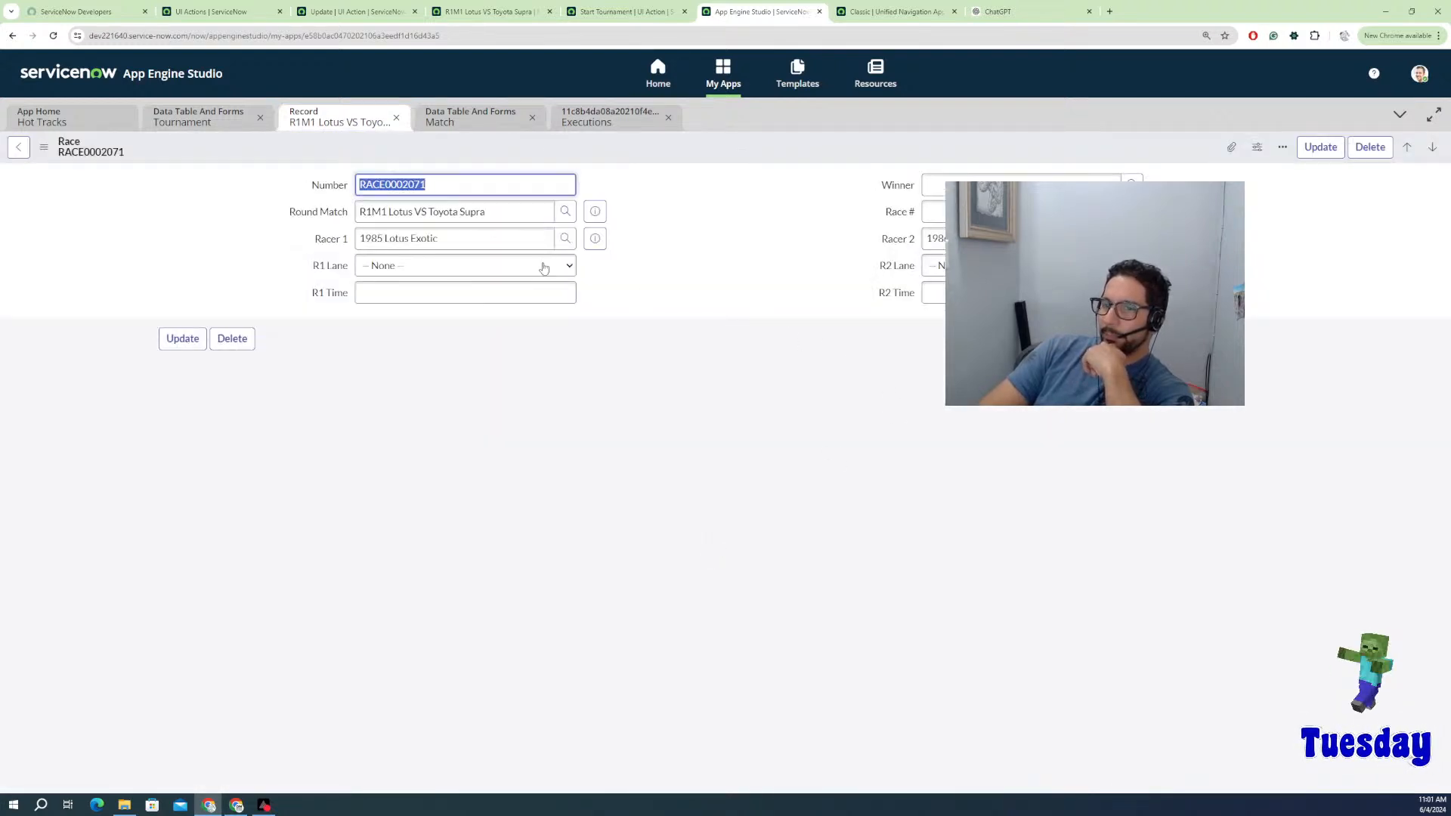
{"action": "left_click", "coordinate": [548, 266]}
{"action": "left_click", "coordinate": [406, 296]}
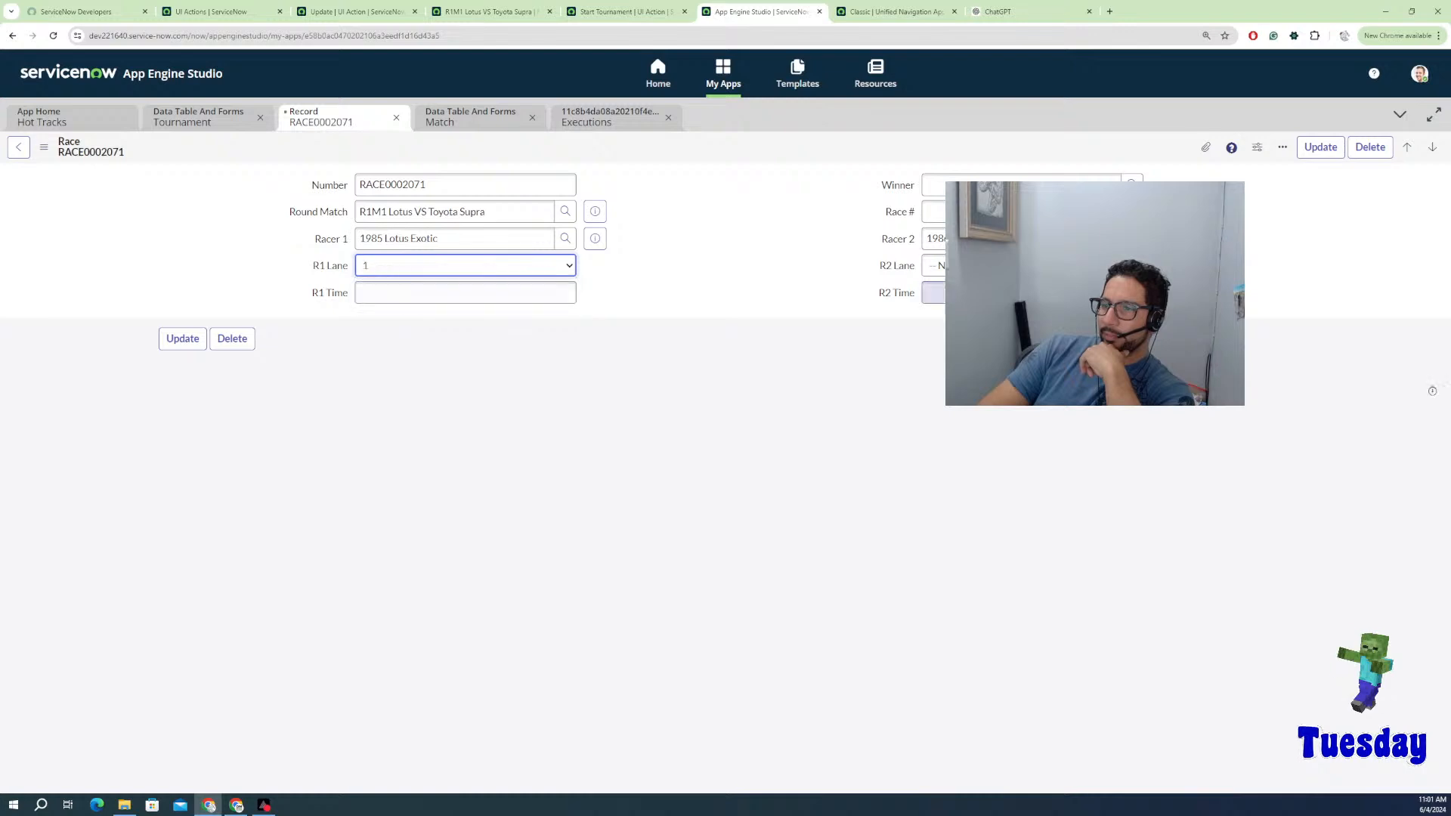
{"action": "left_click", "coordinate": [933, 265]}
{"action": "left_click", "coordinate": [933, 296]}
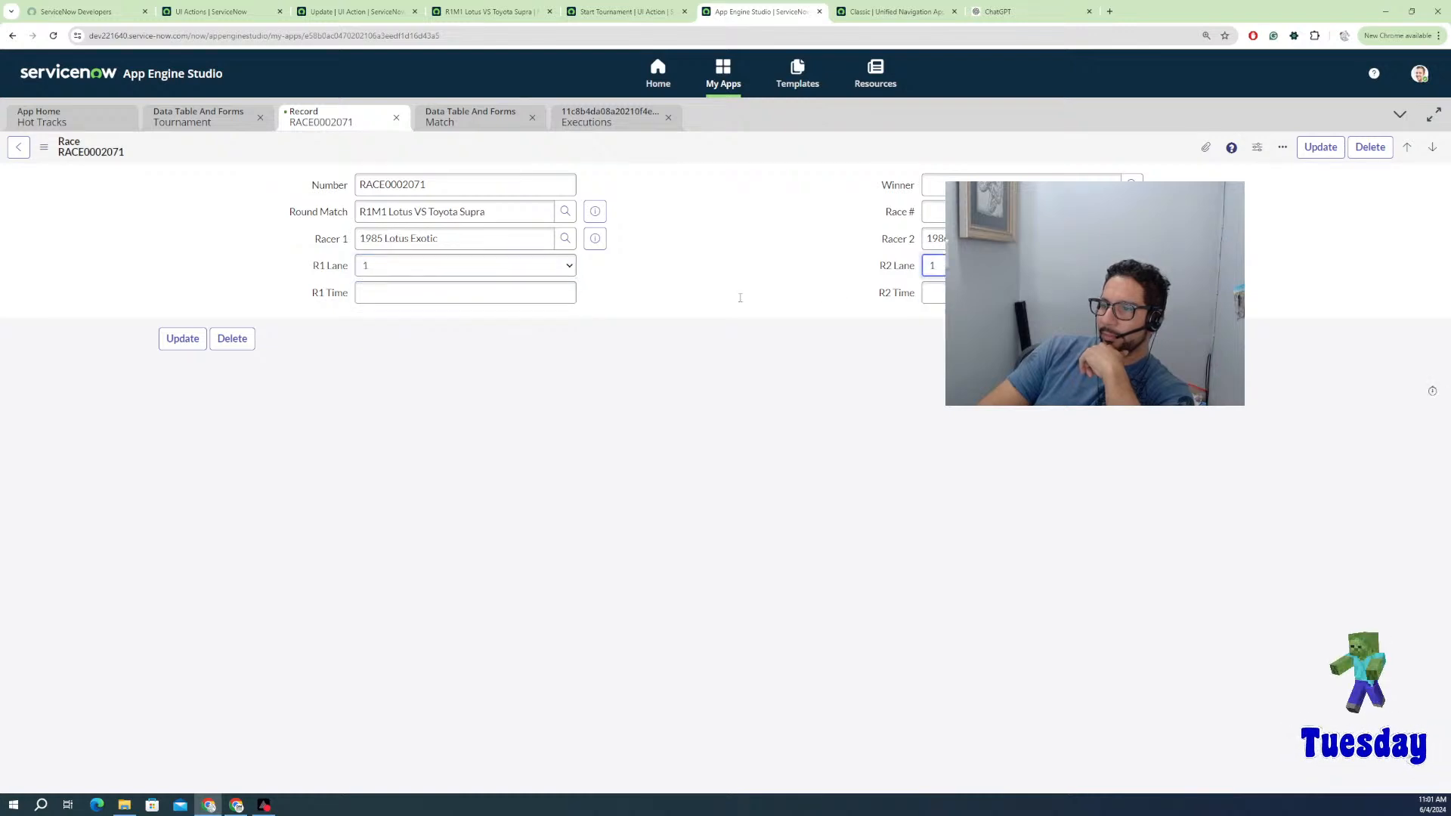
{"action": "left_click", "coordinate": [539, 300]}
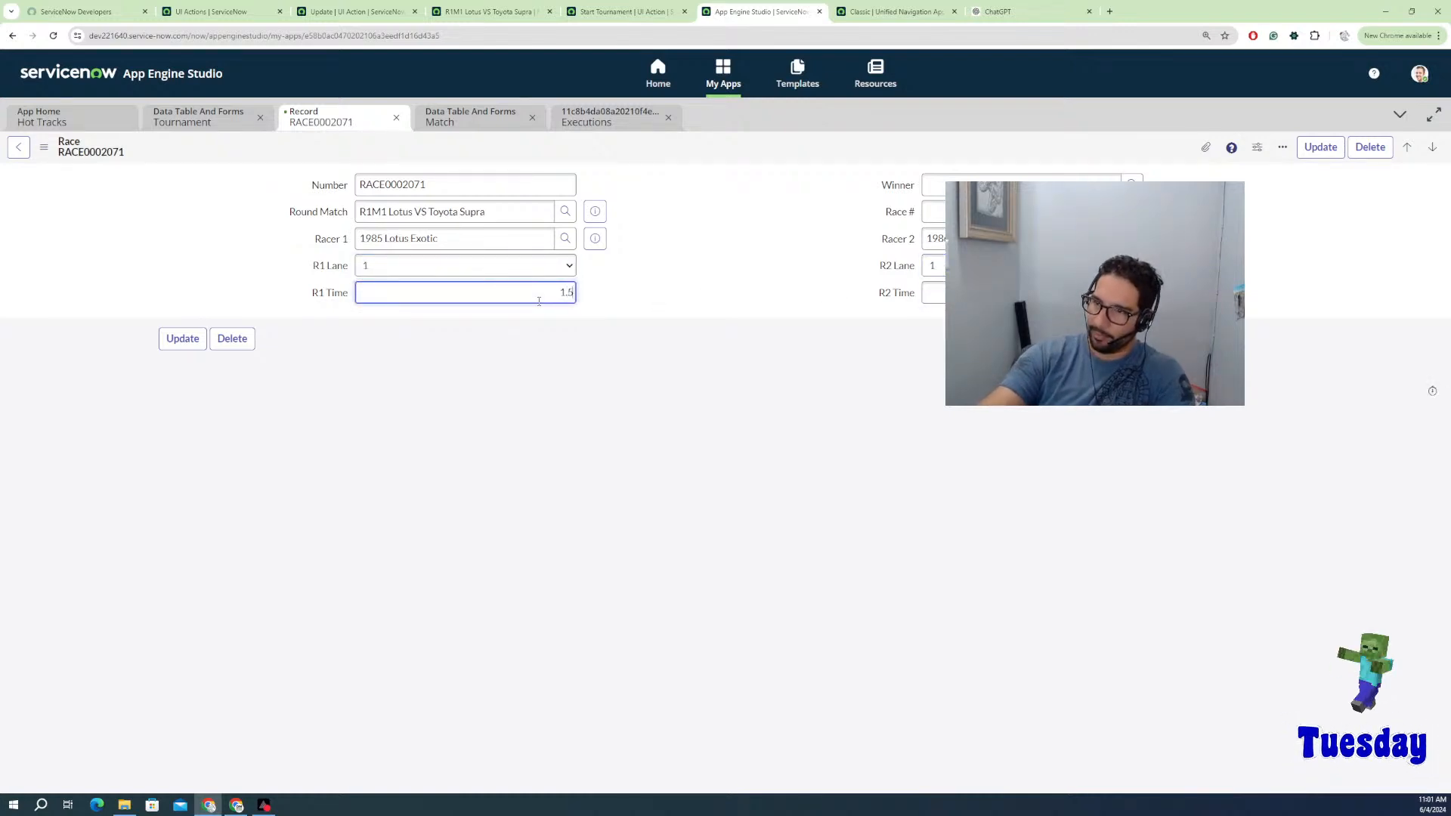
{"action": "type", "text": "1.523"}
{"action": "left_click", "coordinate": [932, 295]}
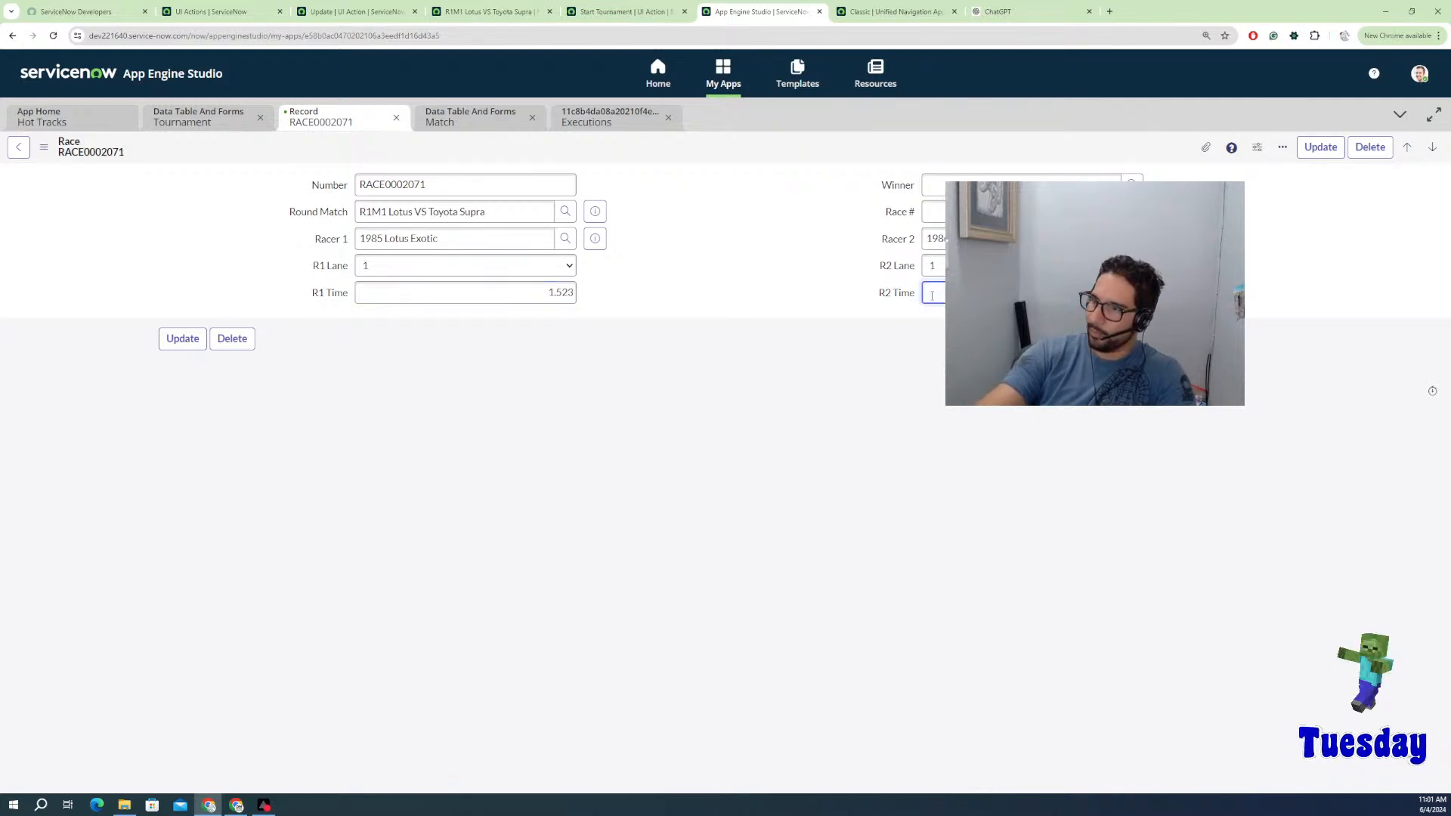
{"action": "left_click", "coordinate": [195, 344]}
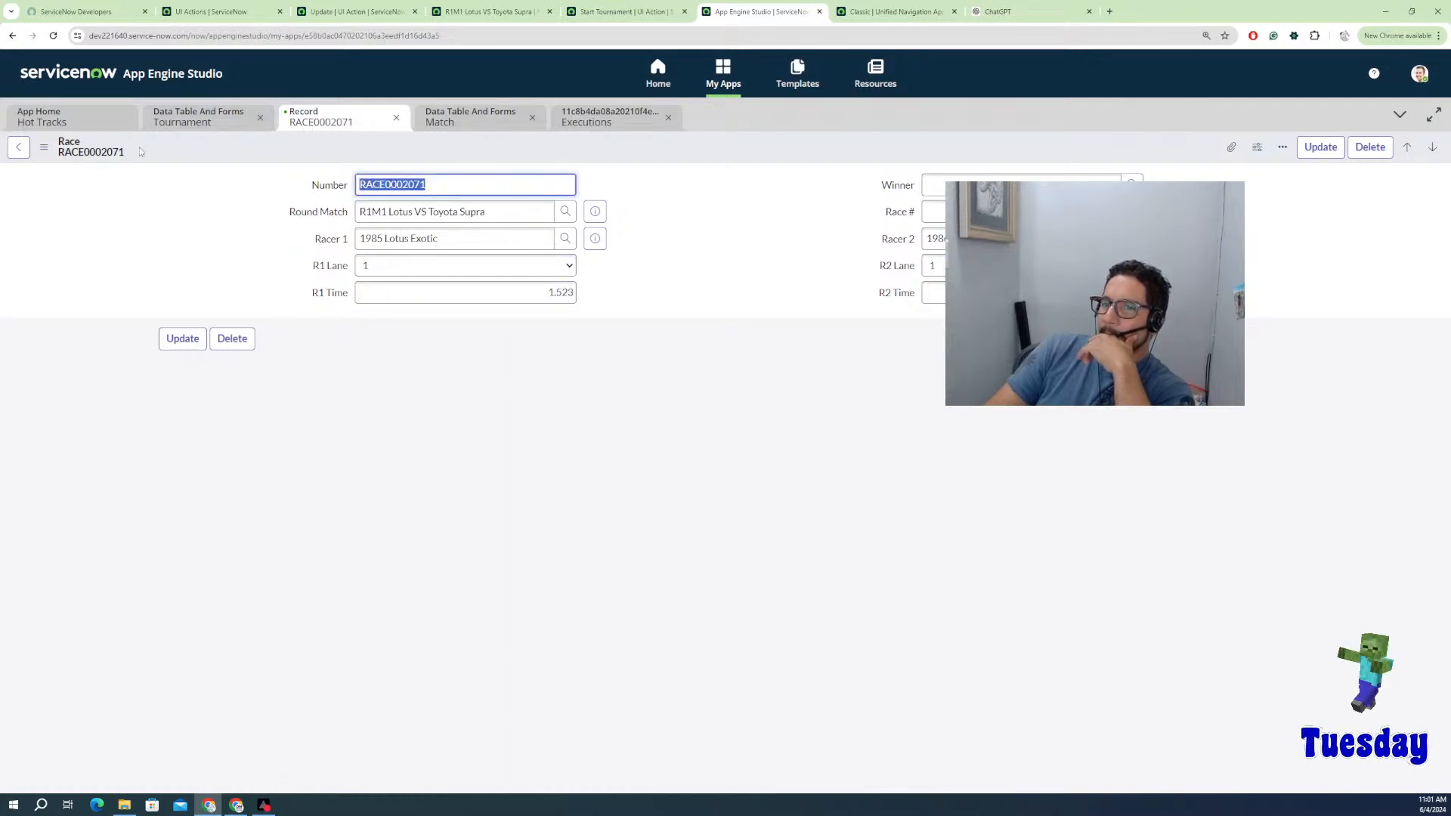
{"action": "left_click", "coordinate": [19, 148]}
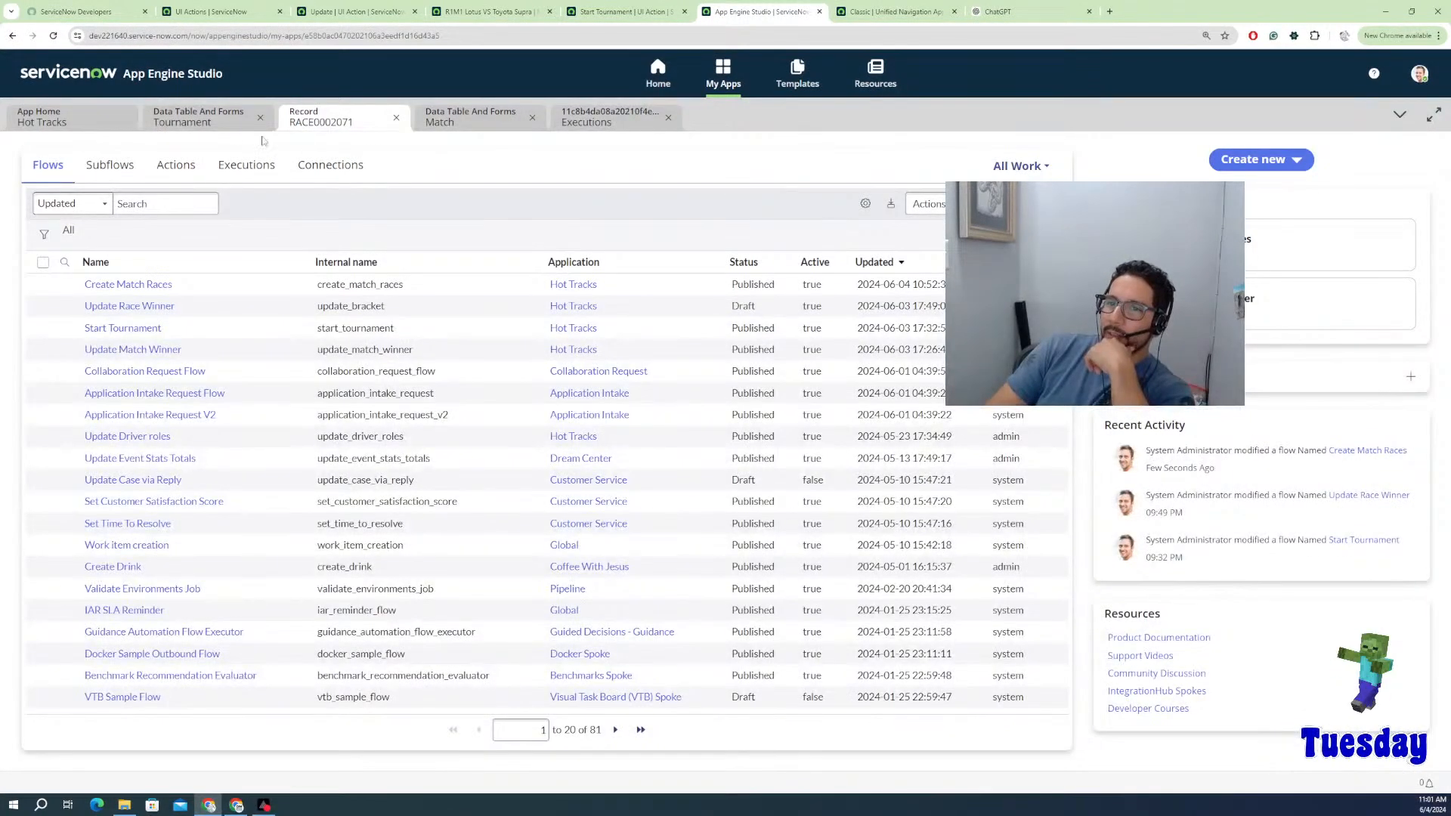
Step: Close the race record, Match and executions tabs, then open the App Engine Studio 16 tournament record
{"action": "left_click", "coordinate": [172, 118]}
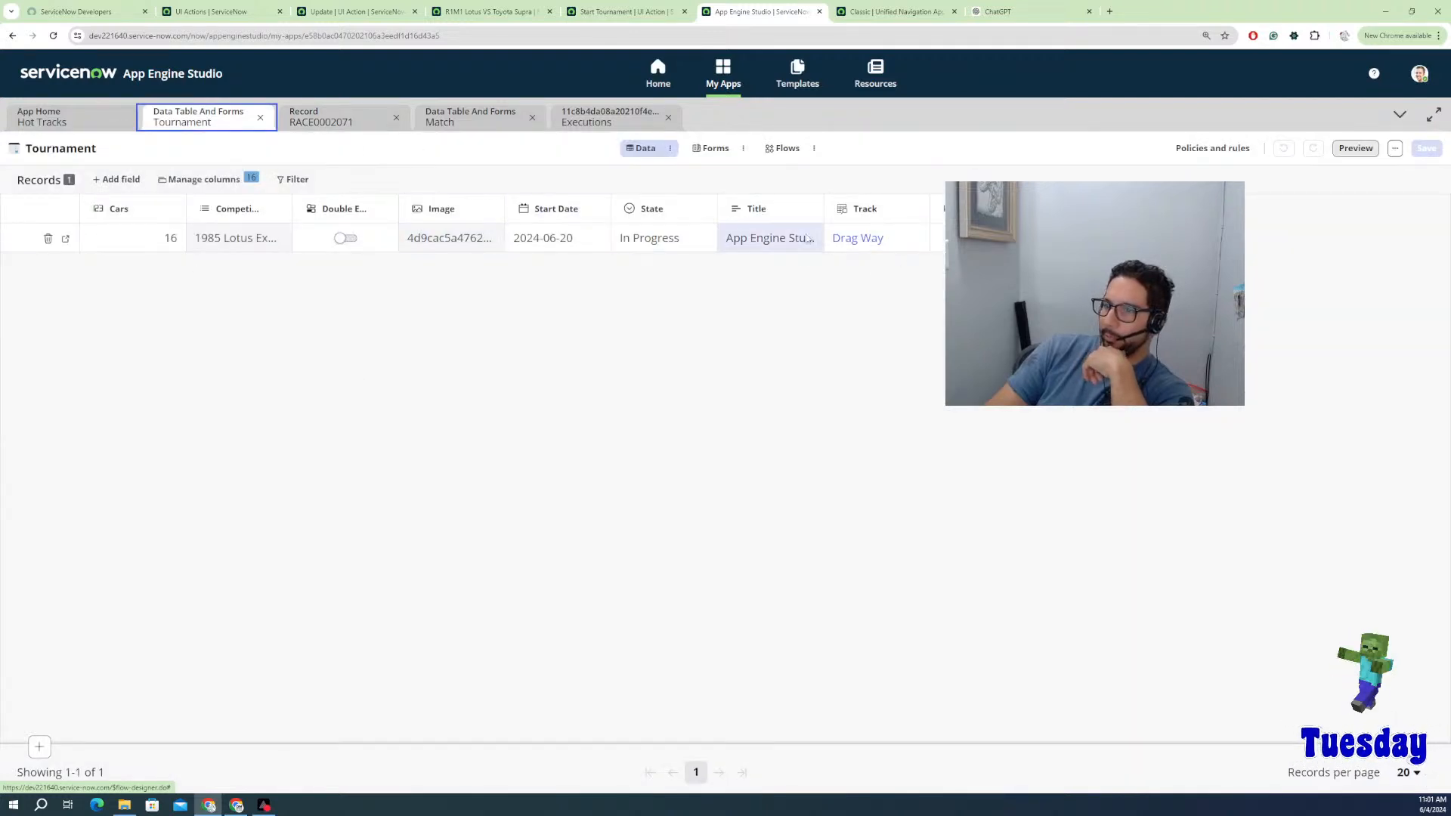
{"action": "left_click", "coordinate": [71, 239]}
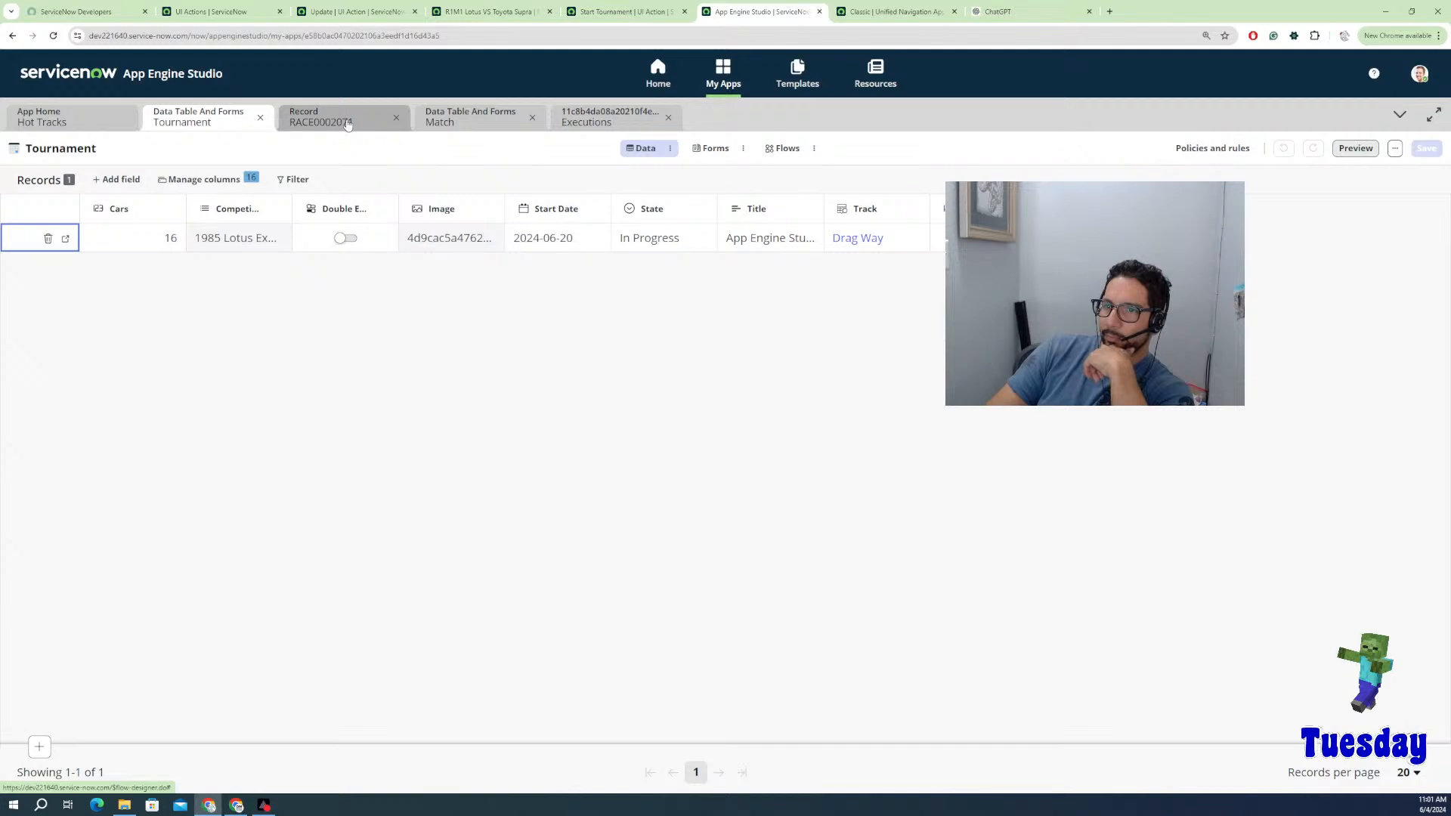
{"action": "left_click", "coordinate": [65, 240]}
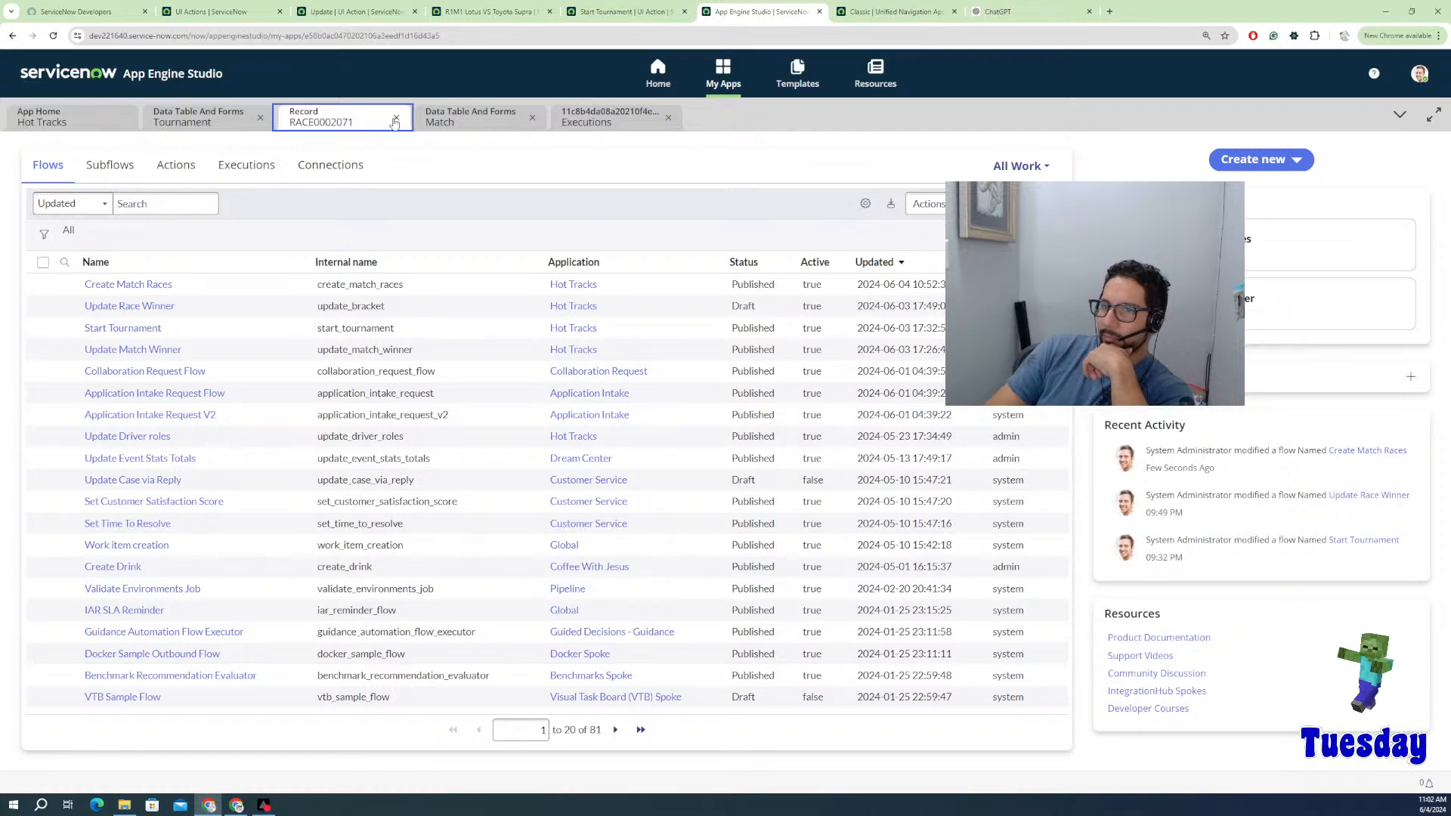
{"action": "left_click", "coordinate": [397, 118]}
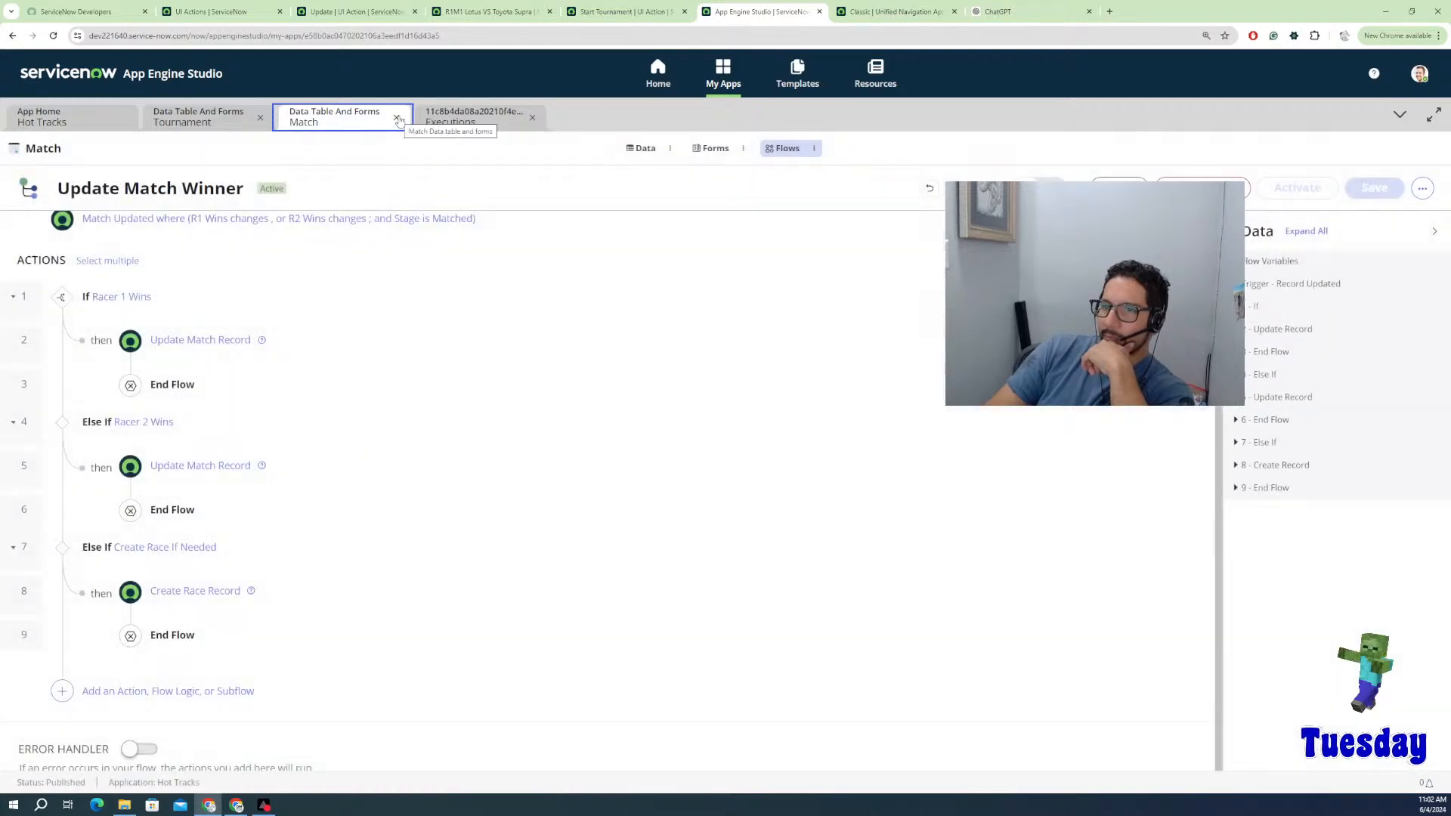
{"action": "left_click", "coordinate": [396, 119]}
{"action": "left_click", "coordinate": [398, 119]}
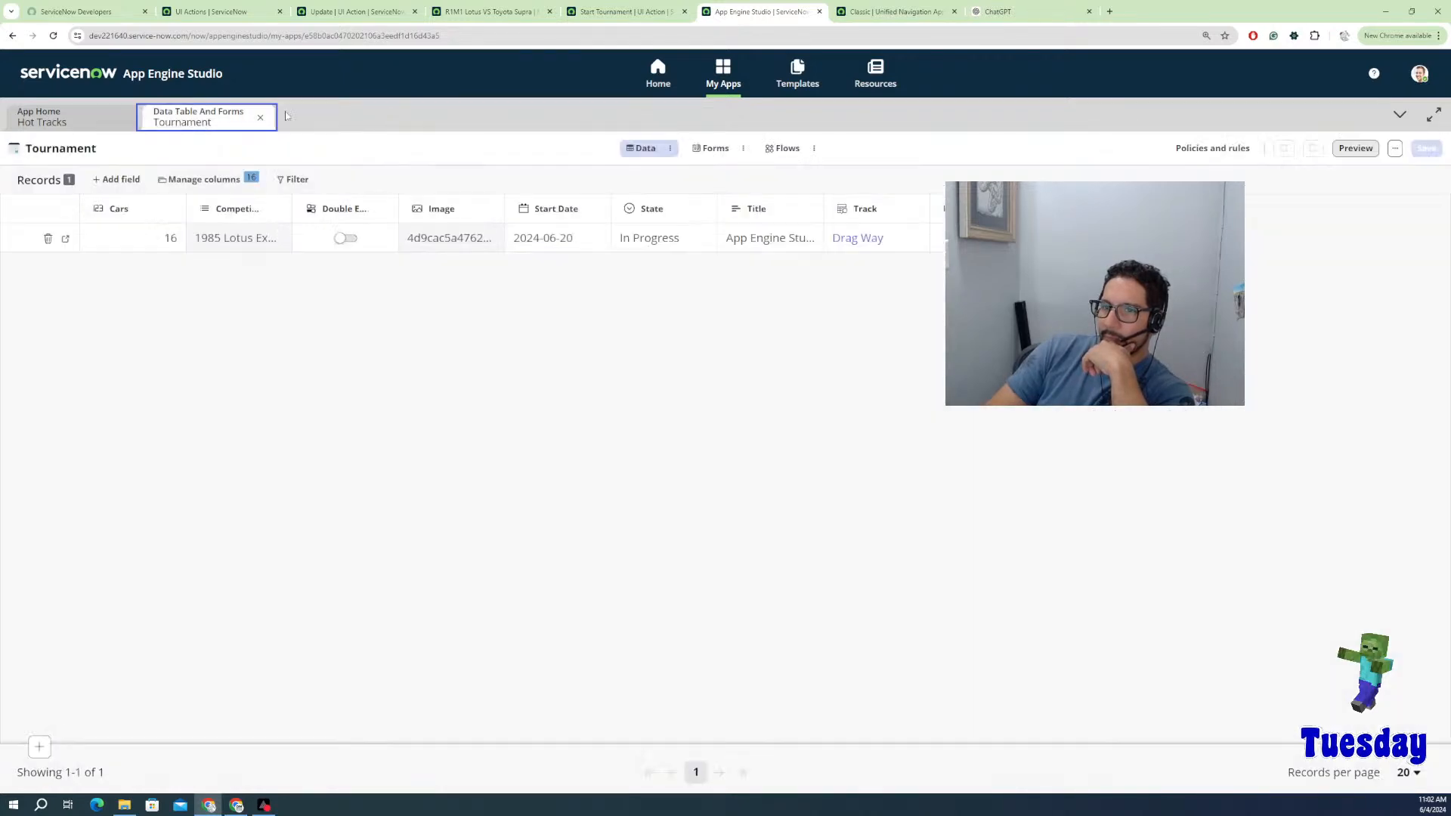
{"action": "left_click", "coordinate": [65, 239]}
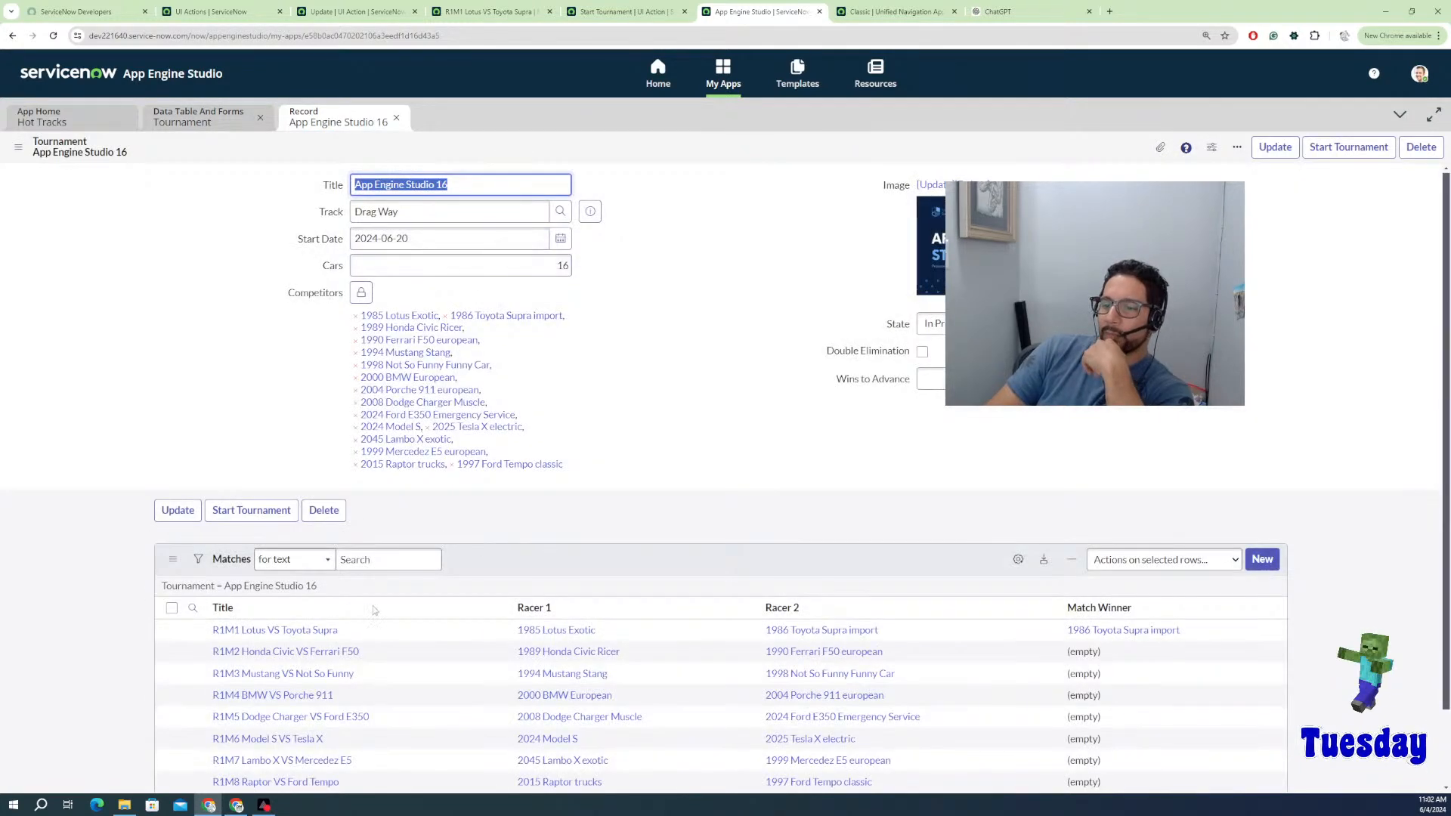
Step: Check the R1M1 match, return to the tournament, then open R1M2 Honda Civic VS Ferrari F50
{"action": "left_click", "coordinate": [275, 633]}
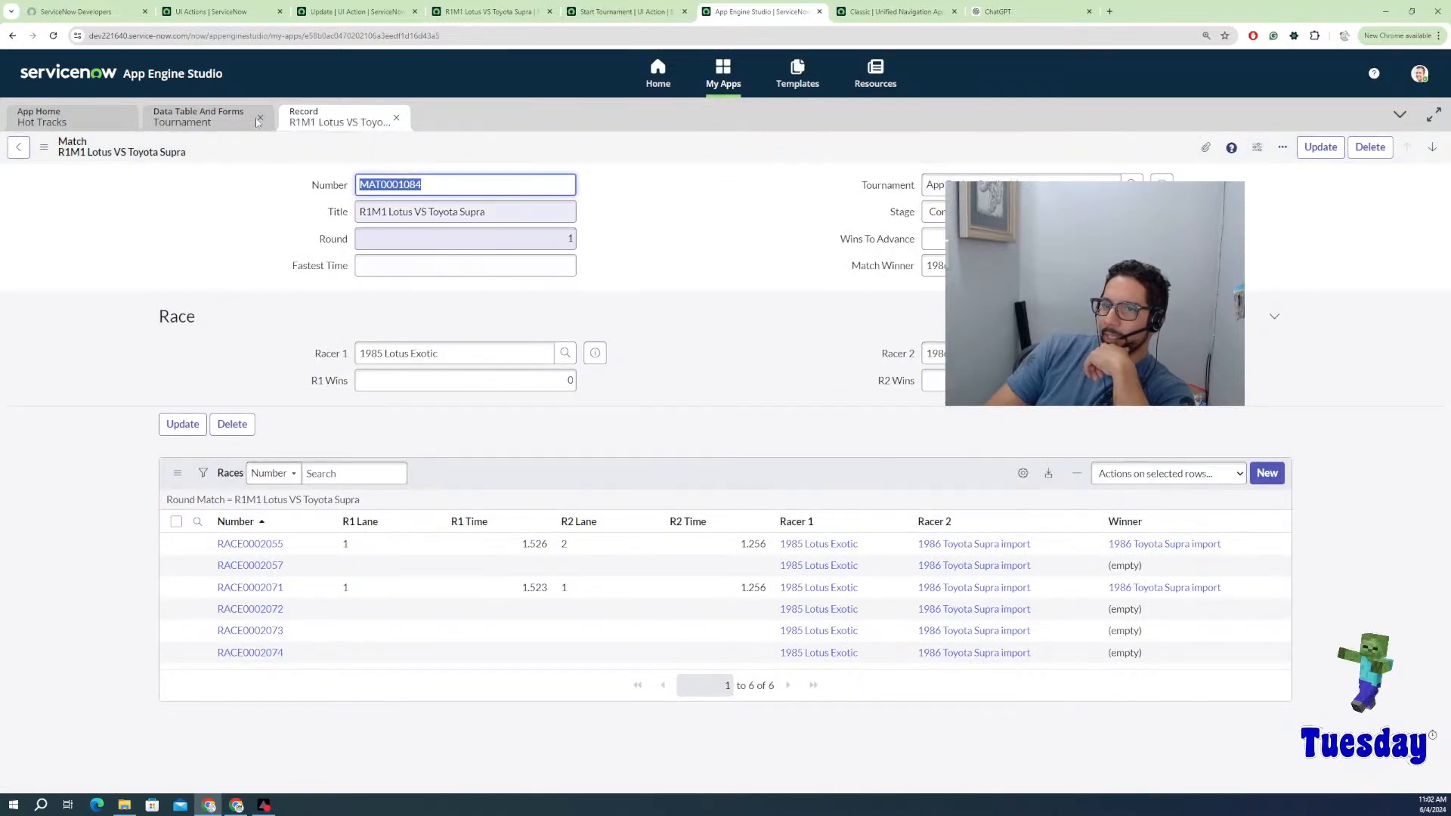
{"action": "left_click", "coordinate": [220, 127]}
{"action": "left_click", "coordinate": [318, 121]}
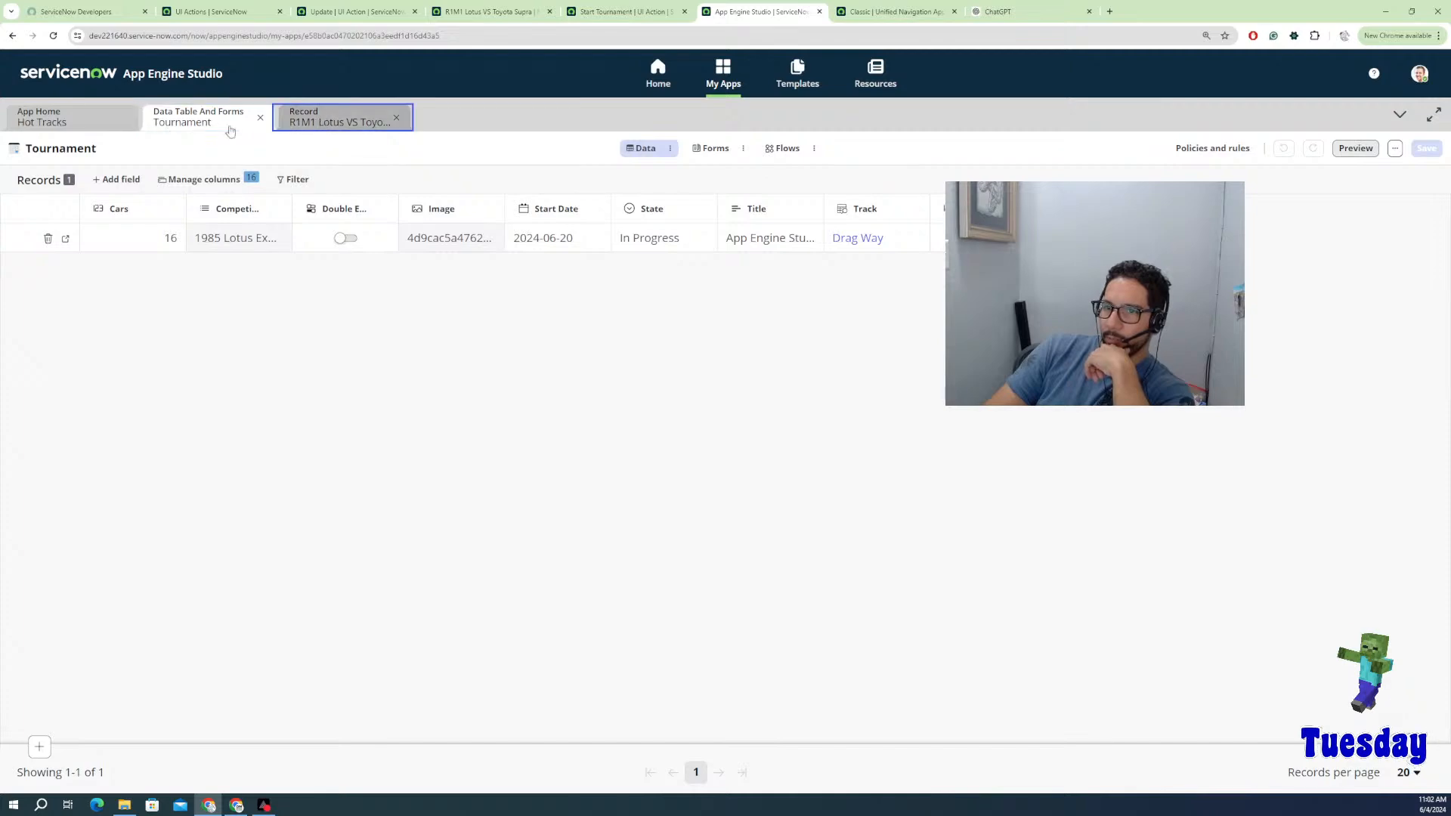
{"action": "left_click", "coordinate": [19, 145]}
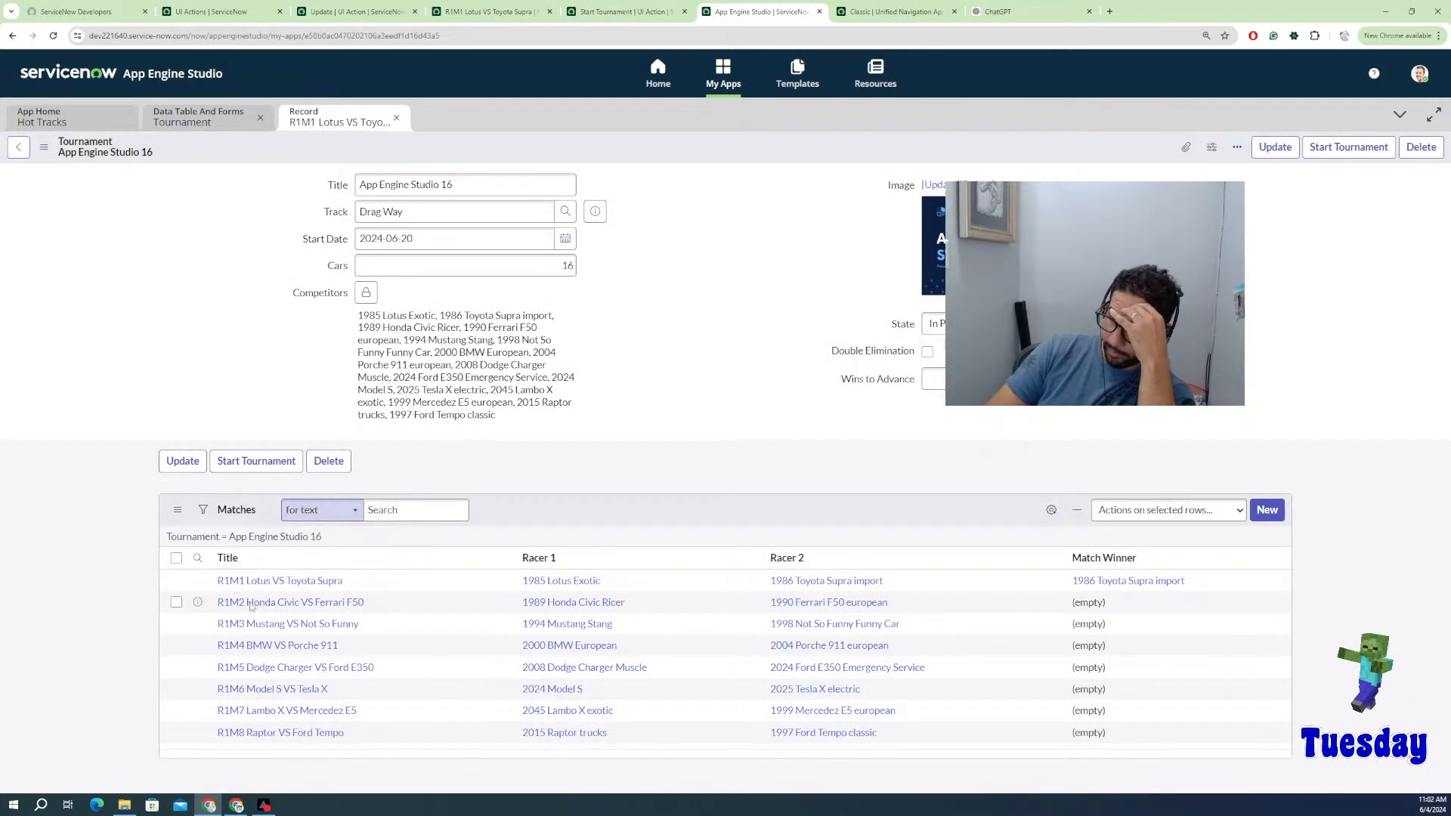
{"action": "left_click", "coordinate": [316, 602]}
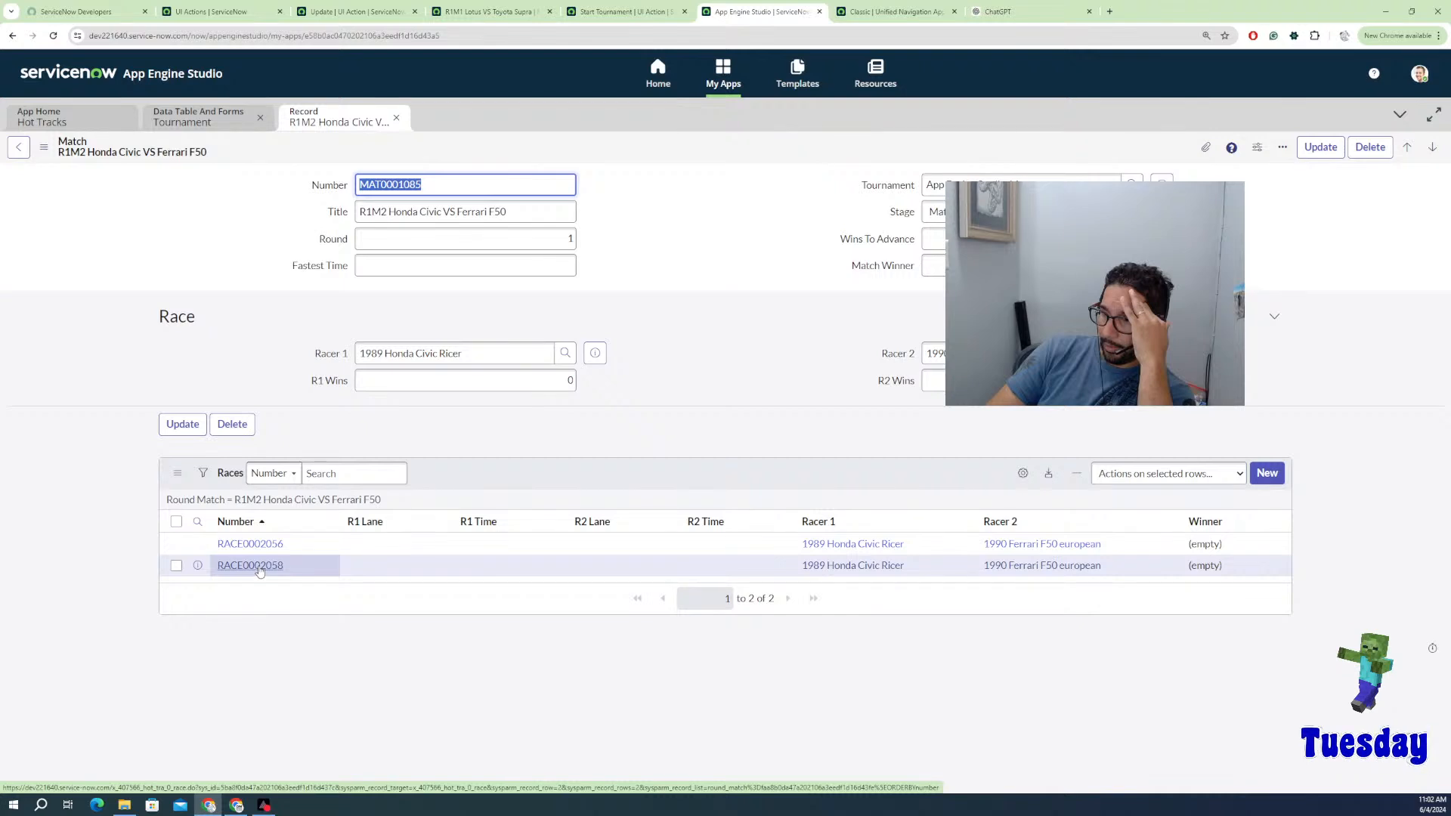
Step: Give RACE0002056 Racer 1 lane 1 at 1.523 and Racer 2 lane 2 at 1.542, then update it
{"action": "left_click", "coordinate": [246, 543]}
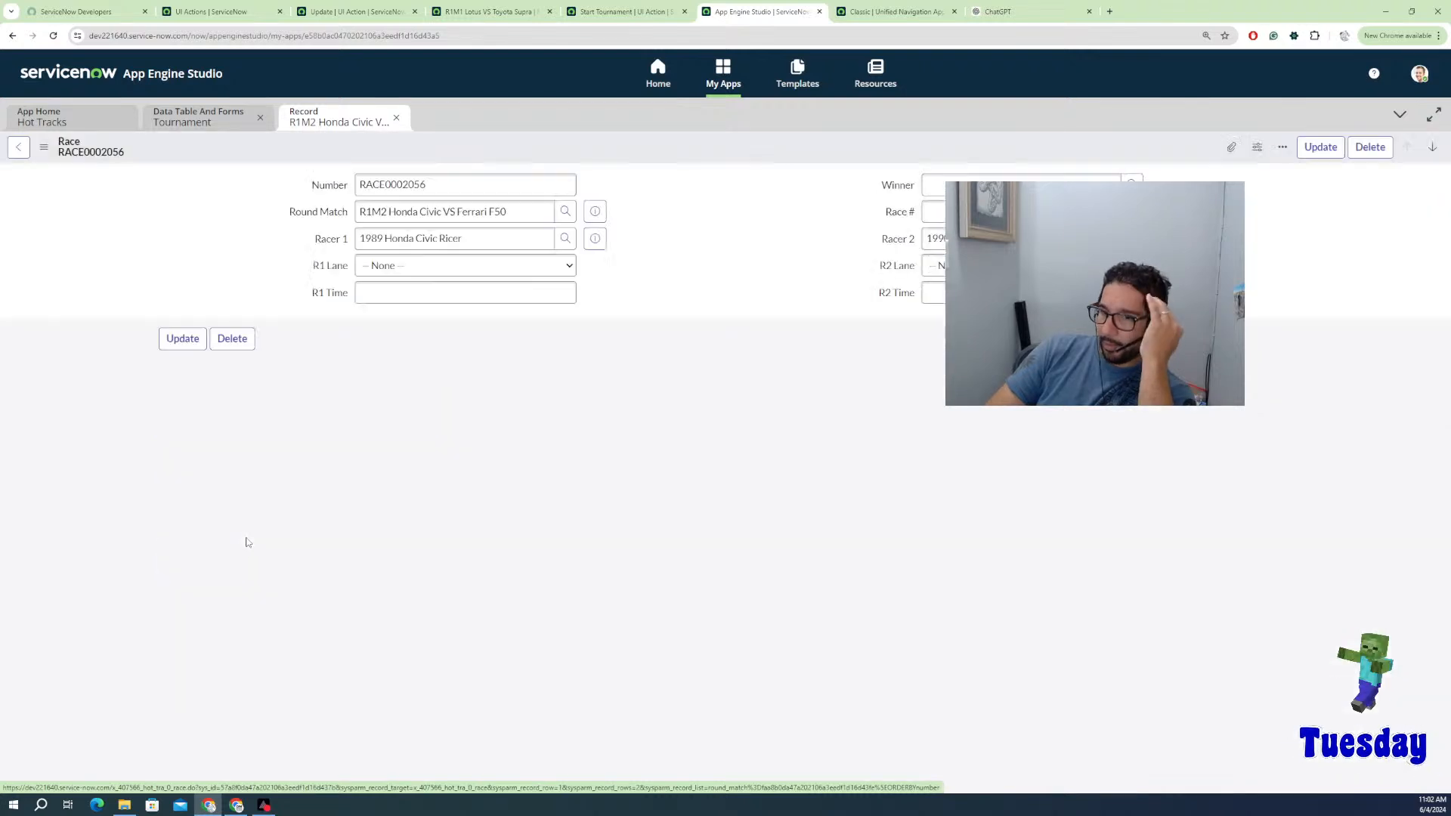
{"action": "left_click", "coordinate": [435, 275]}
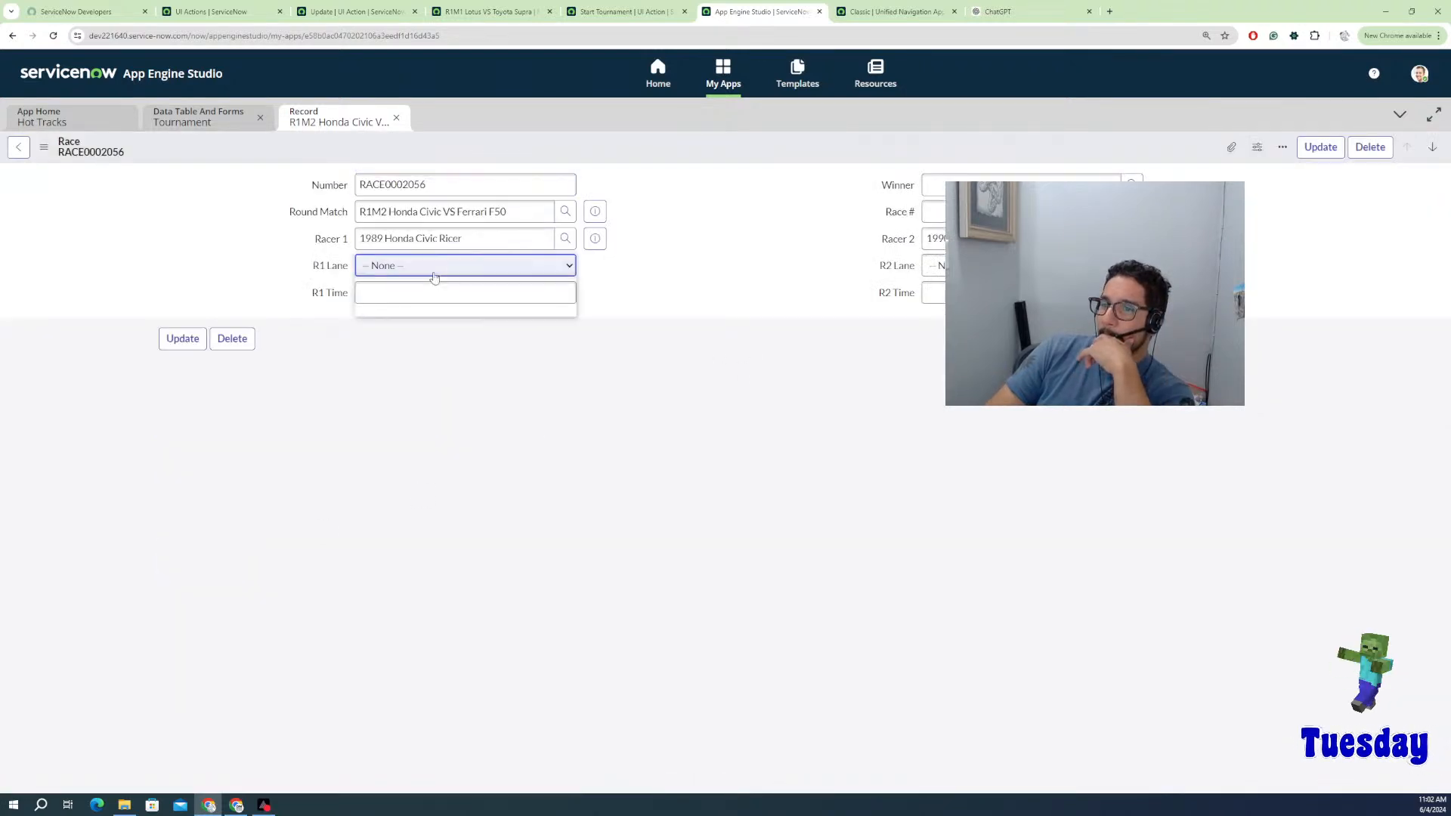
{"action": "left_click", "coordinate": [412, 295]}
{"action": "left_click", "coordinate": [411, 297]}
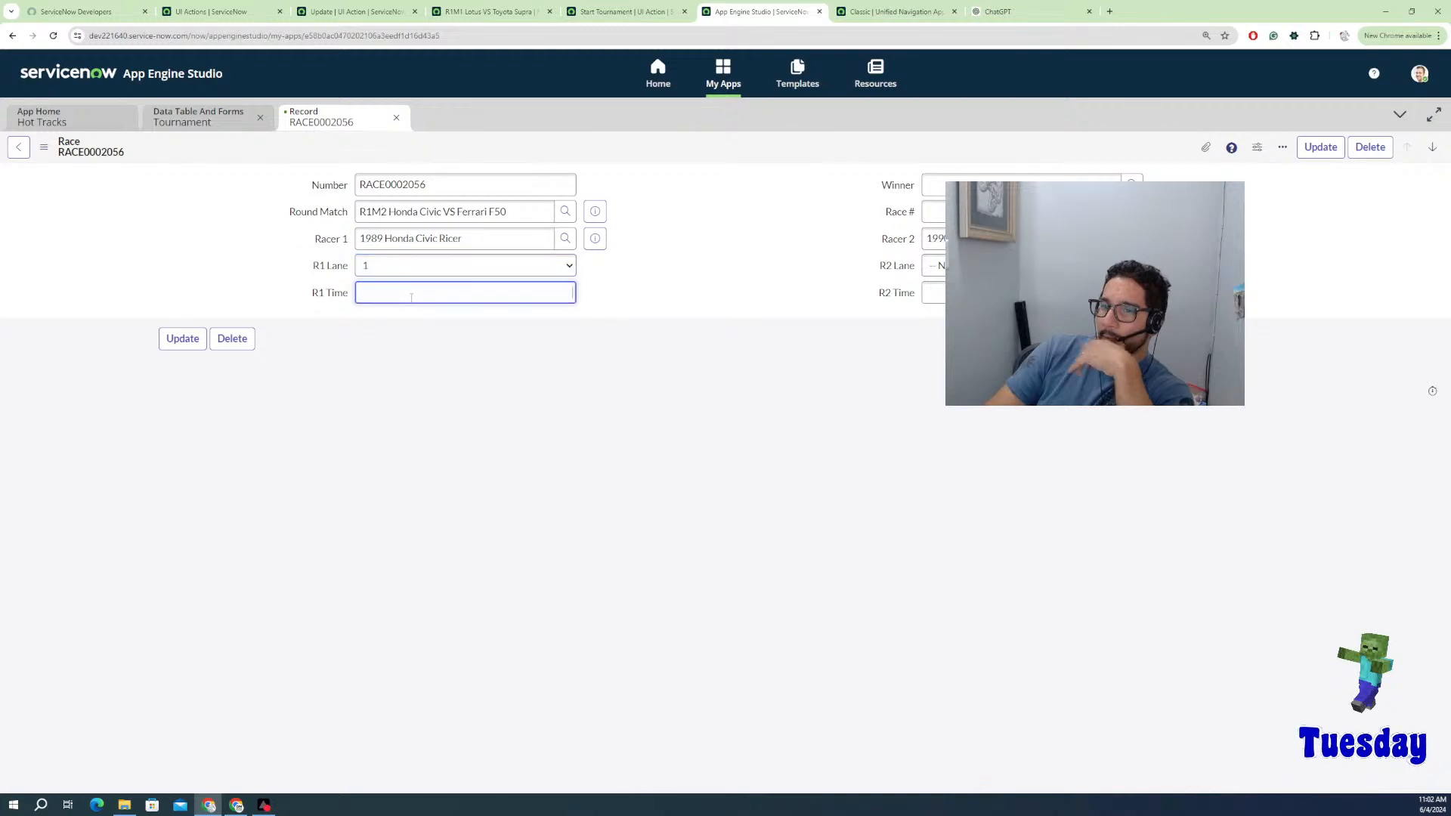
{"action": "type", "text": "1.523"}
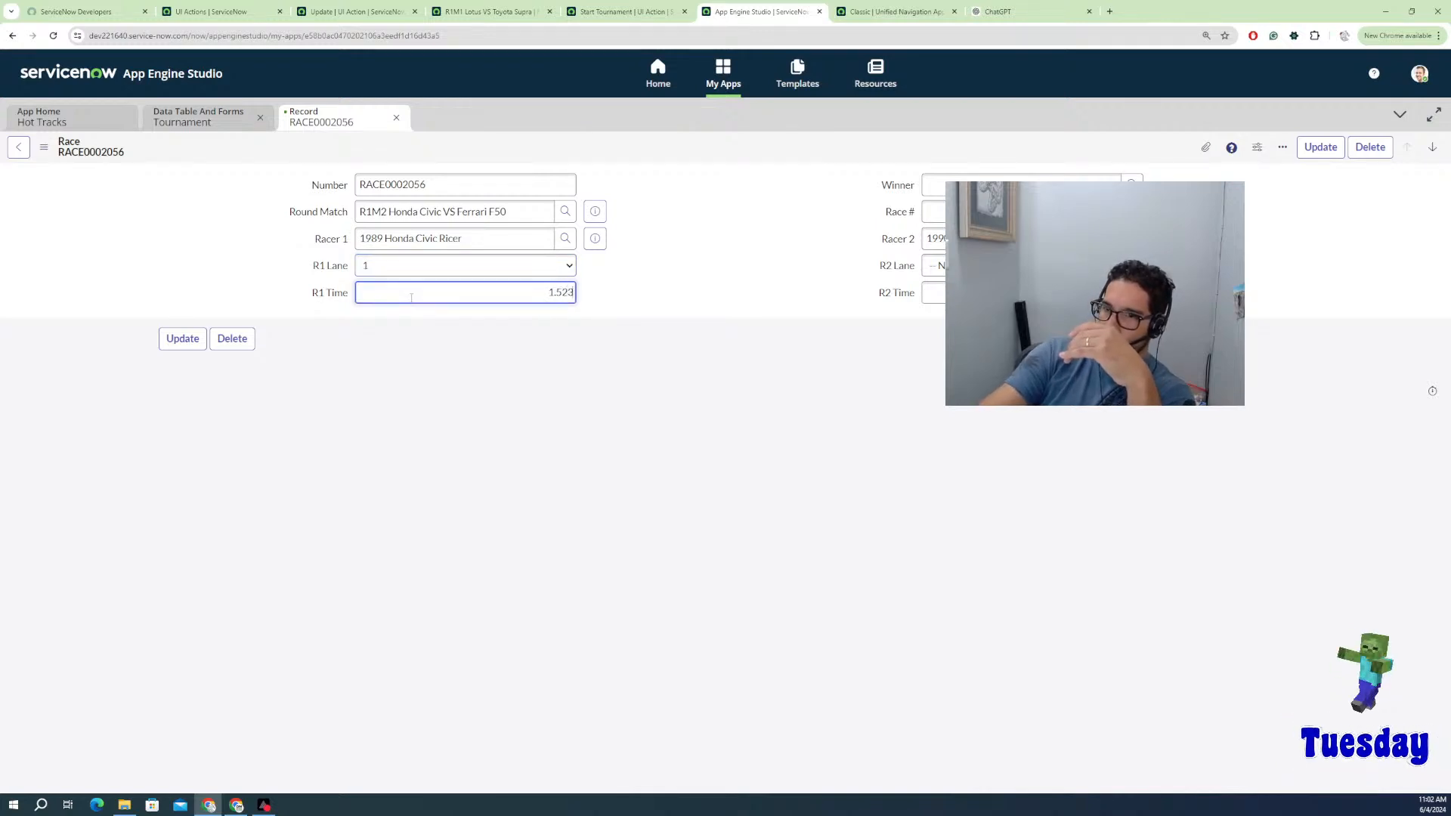
{"action": "left_click", "coordinate": [934, 266]}
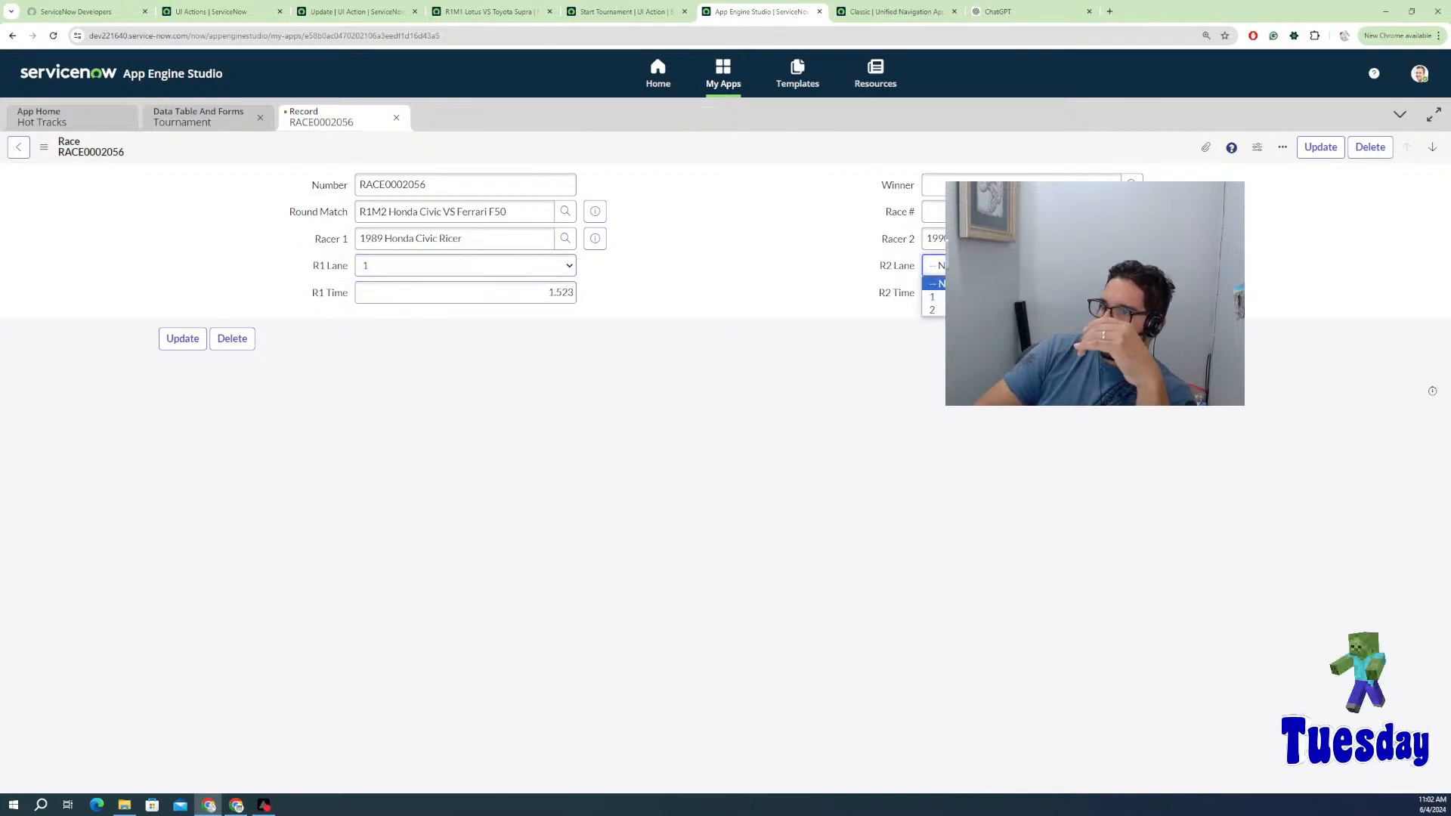
{"action": "left_click", "coordinate": [931, 310]}
{"action": "left_click", "coordinate": [937, 294]}
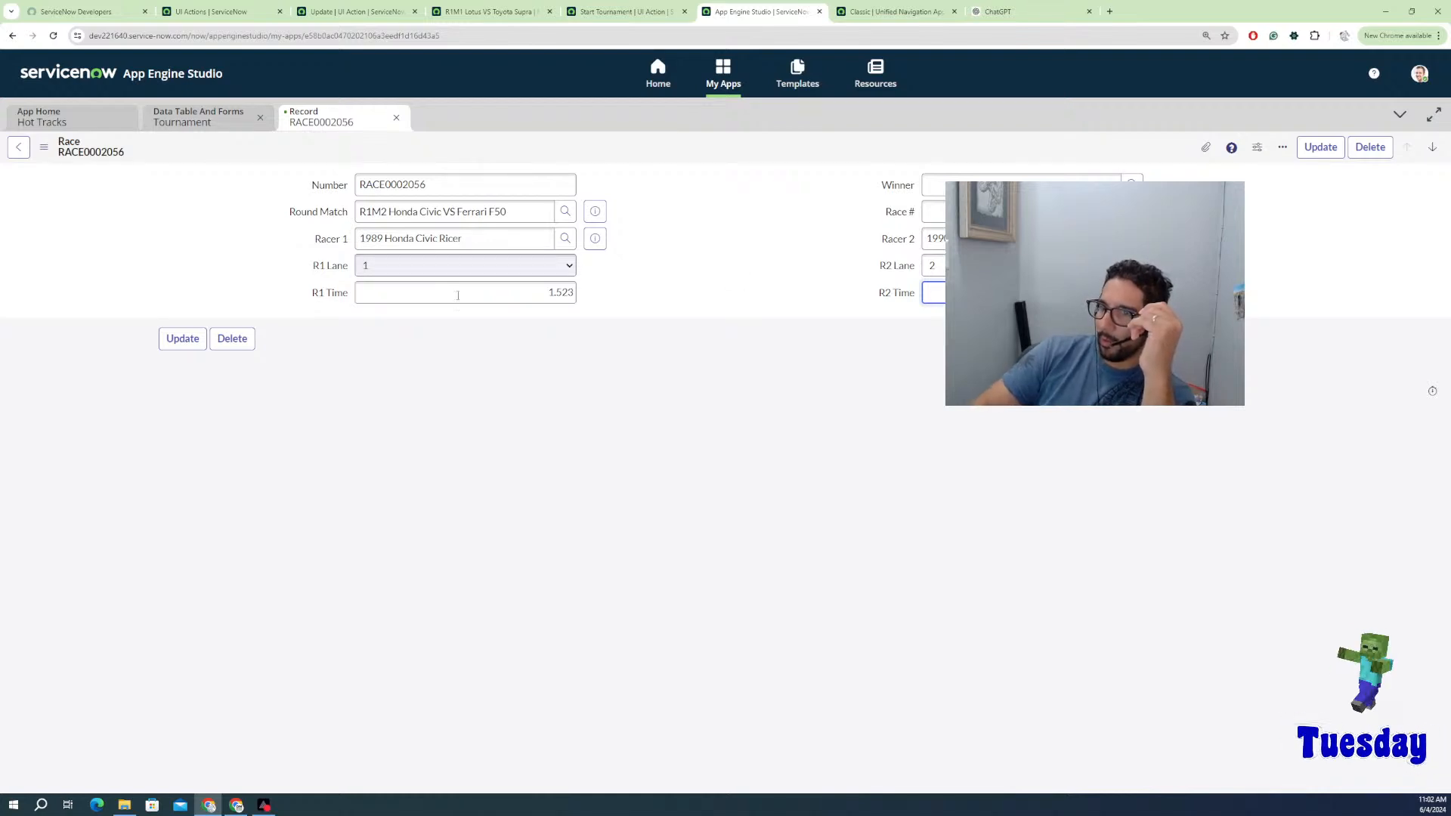
{"action": "left_click", "coordinate": [181, 341]}
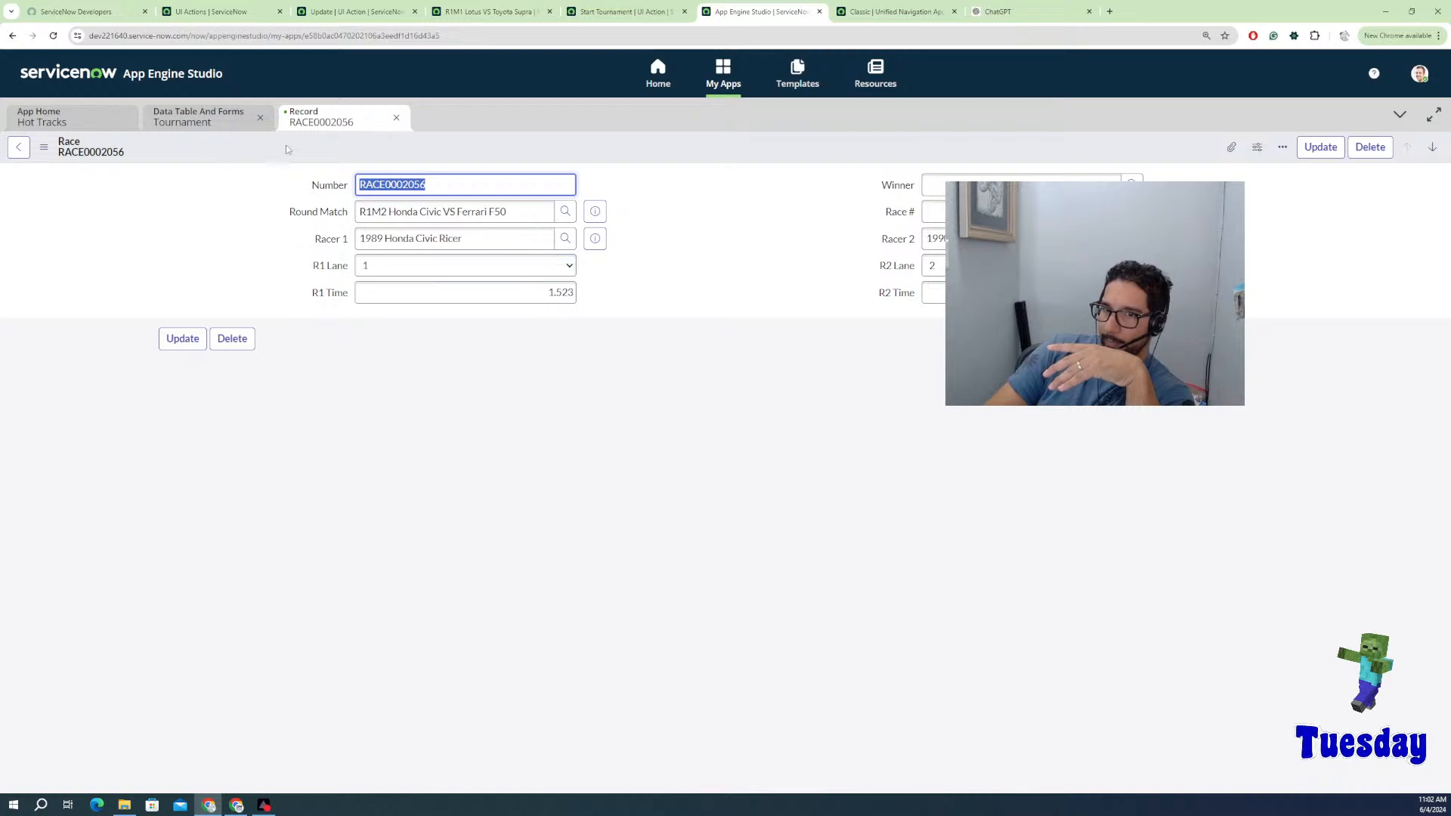
{"action": "left_click", "coordinate": [18, 147]}
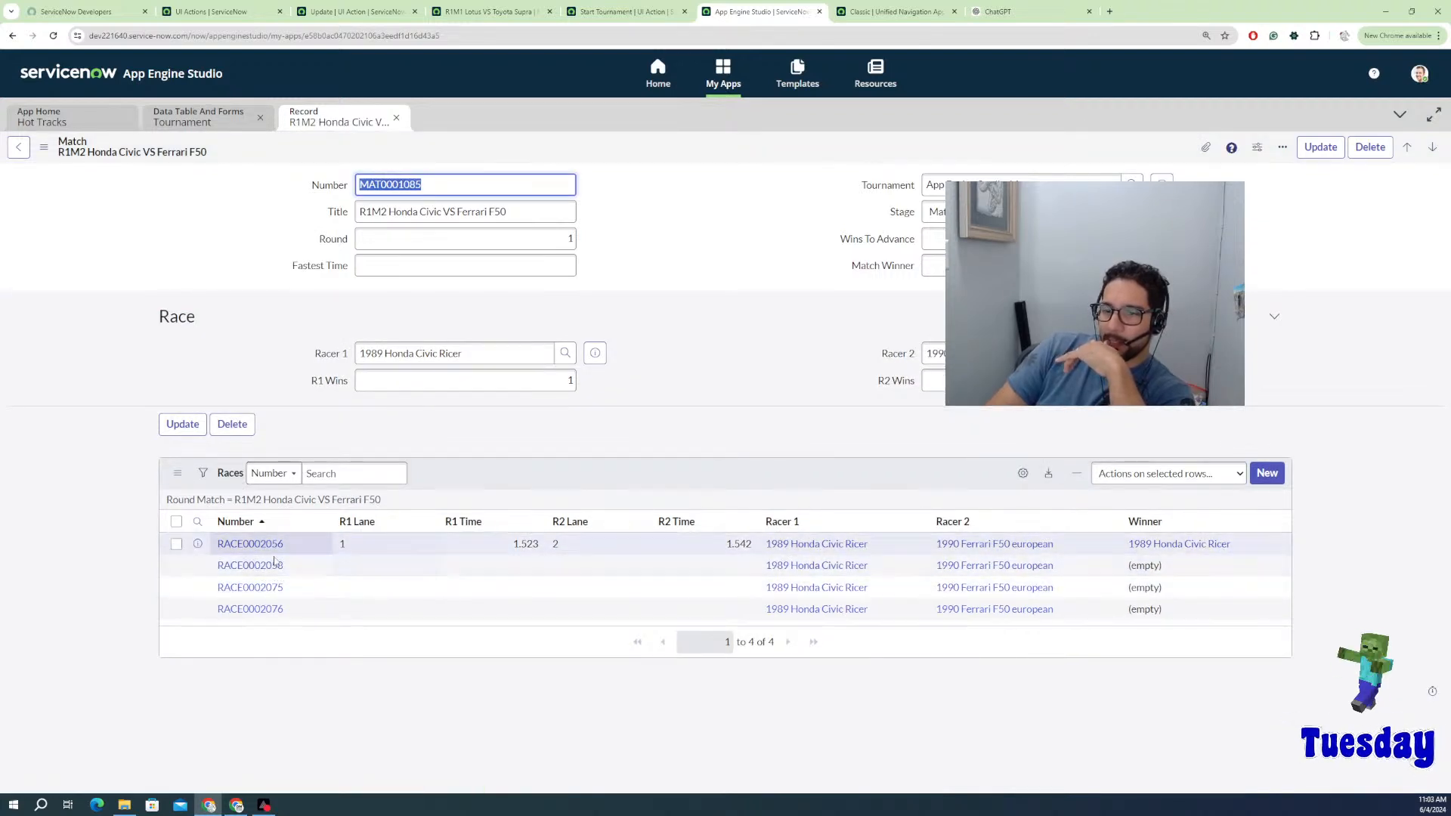
Step: Check the new race RACE0002075, then go back via the Tournament table to the Hot Tracks app home
{"action": "left_click", "coordinate": [244, 587]}
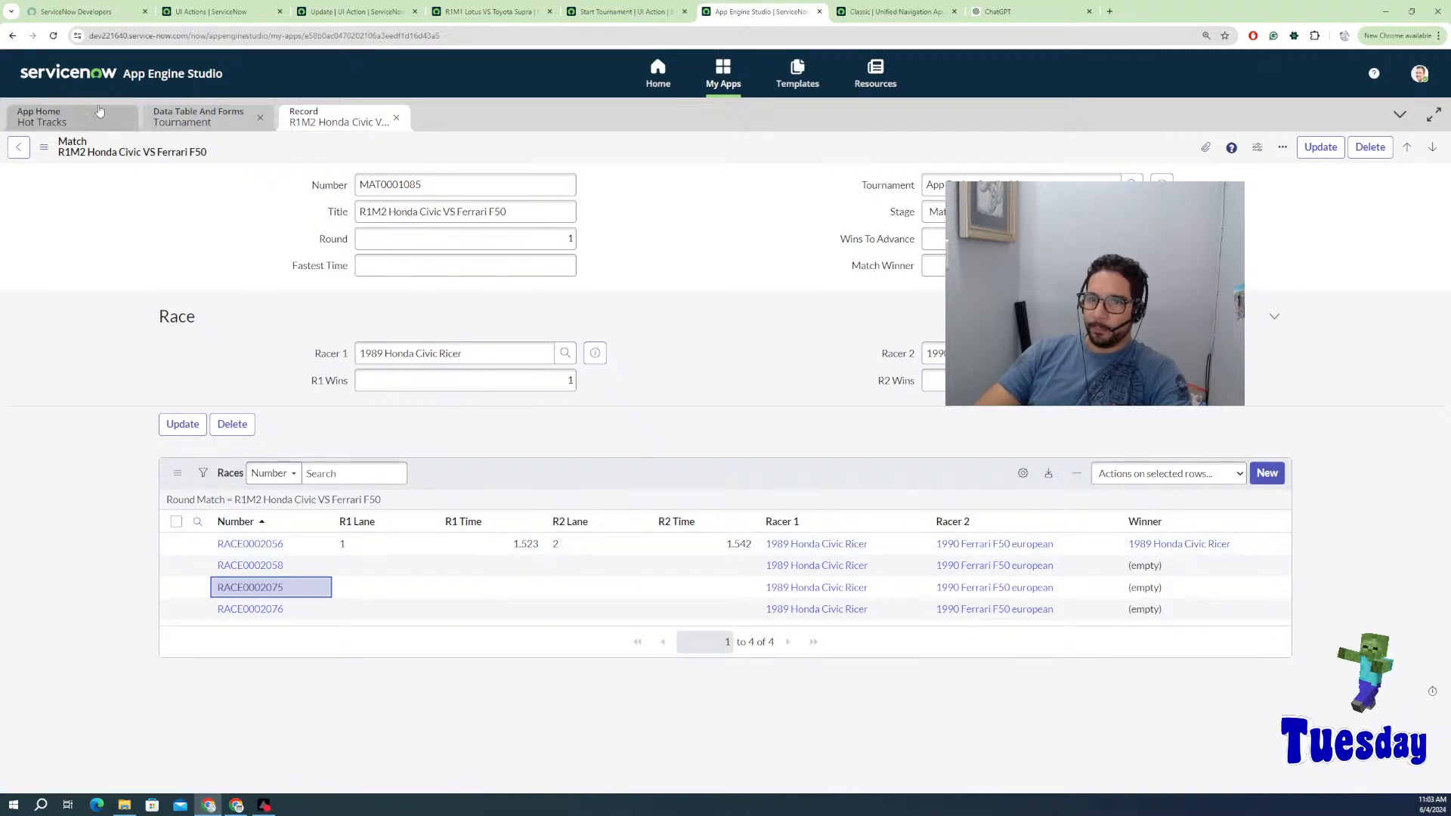
{"action": "left_click", "coordinate": [187, 124]}
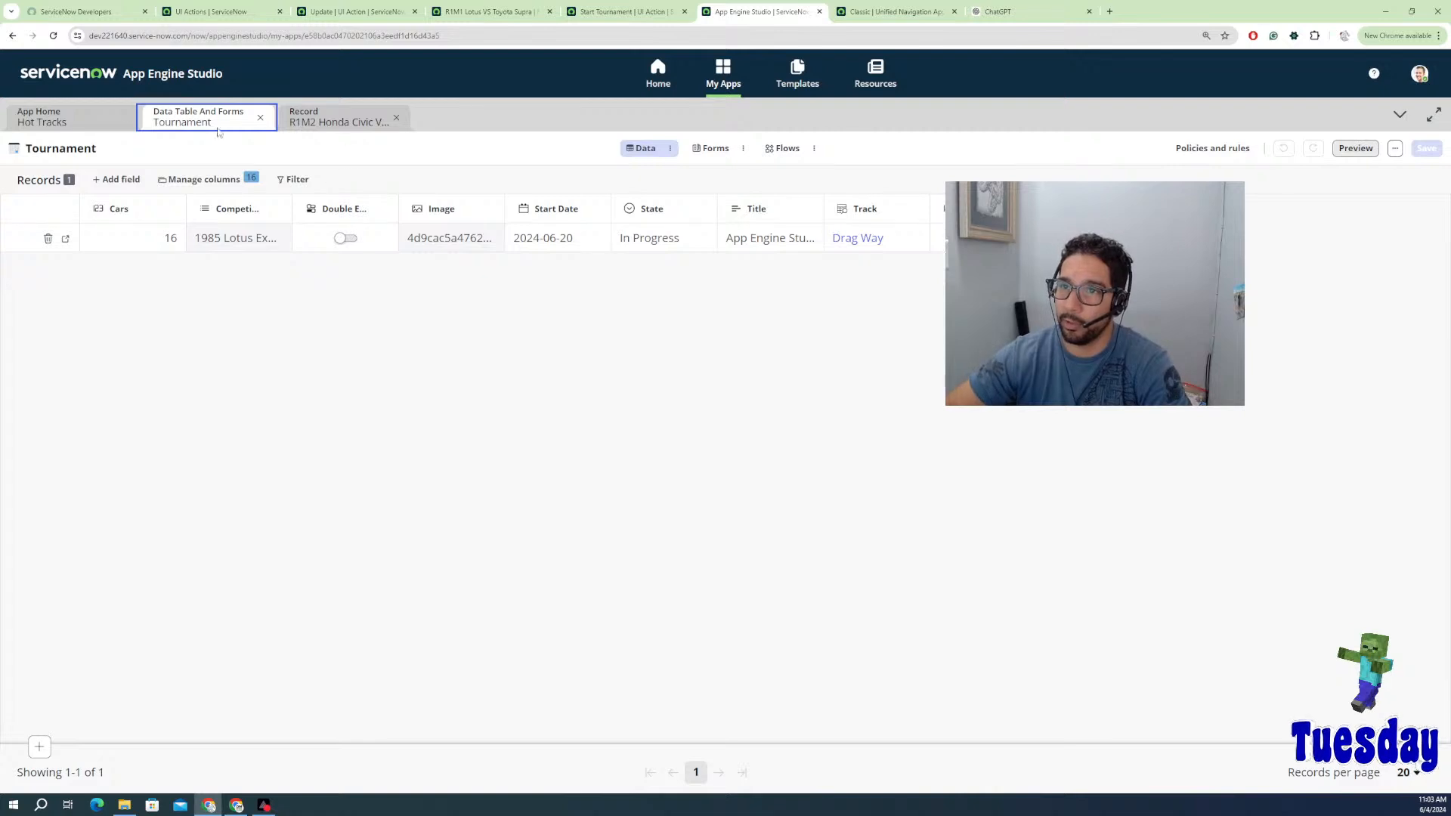
{"action": "left_click", "coordinate": [68, 117]}
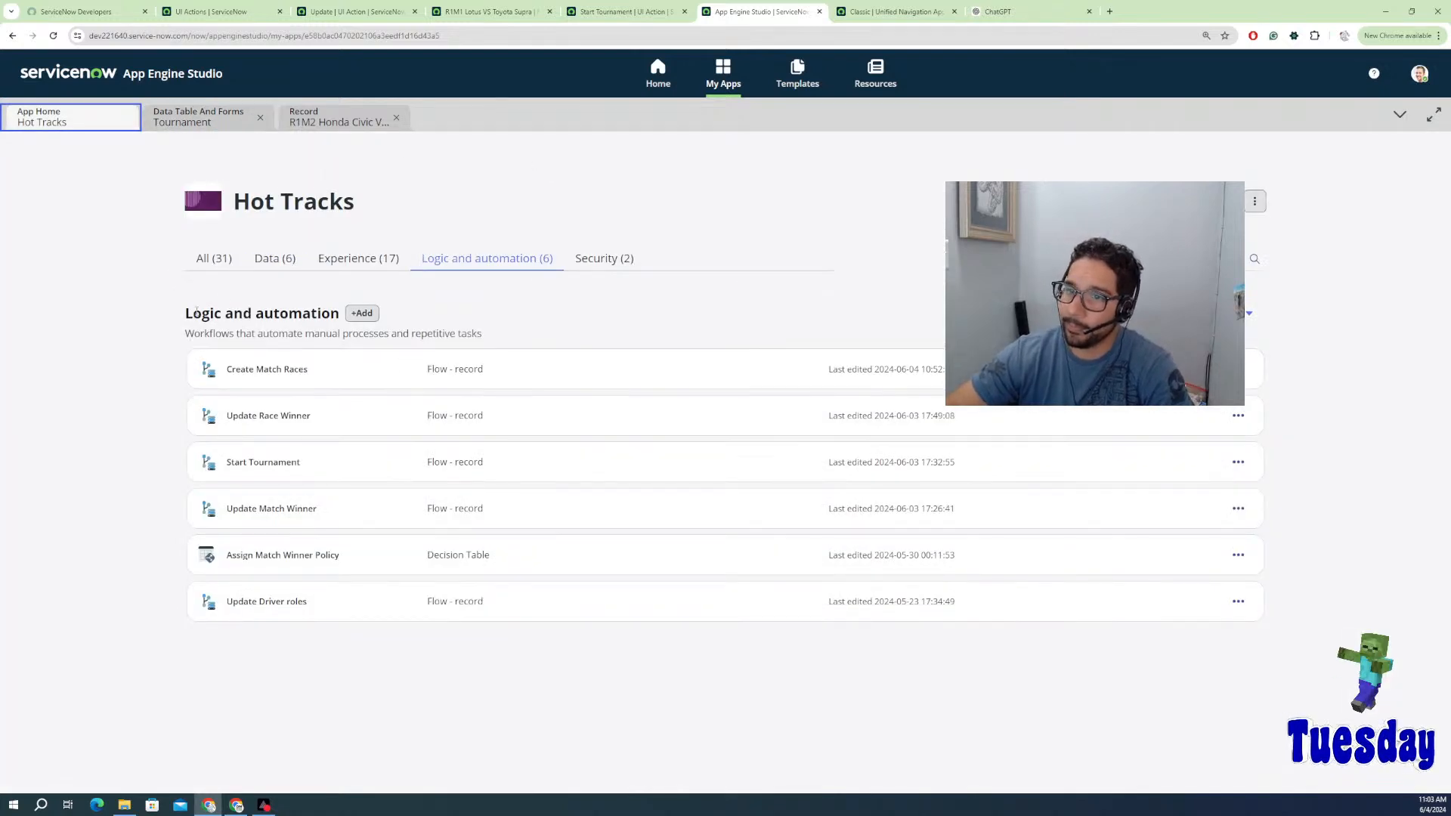